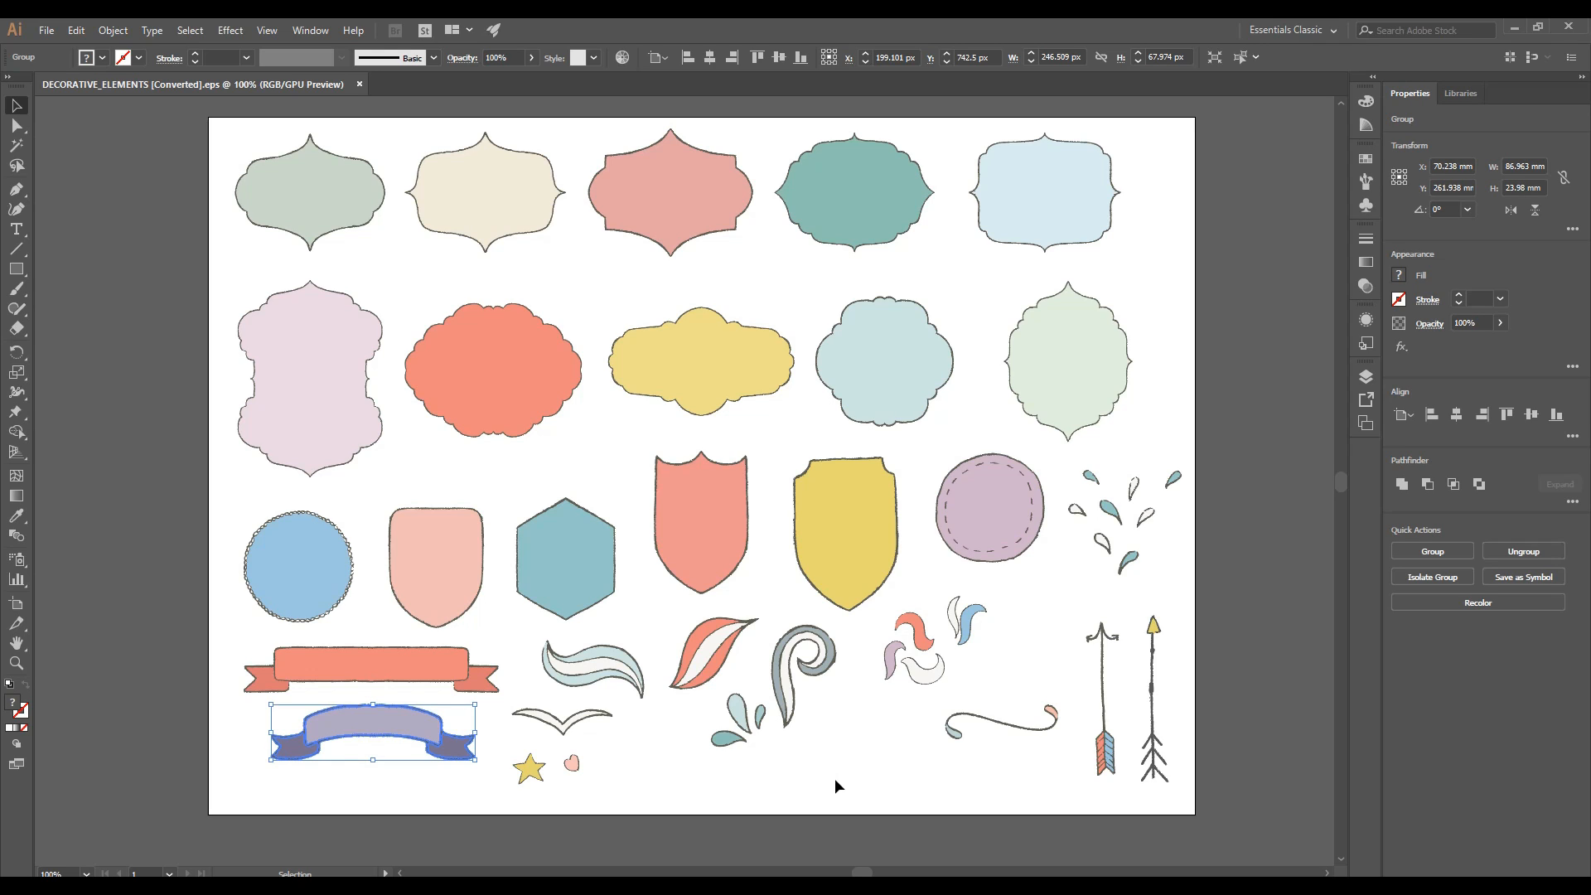
Switch to Pinterest in Chrome and look over the Weekly Planner search results for layout ideas
mouse_move(153, 874)
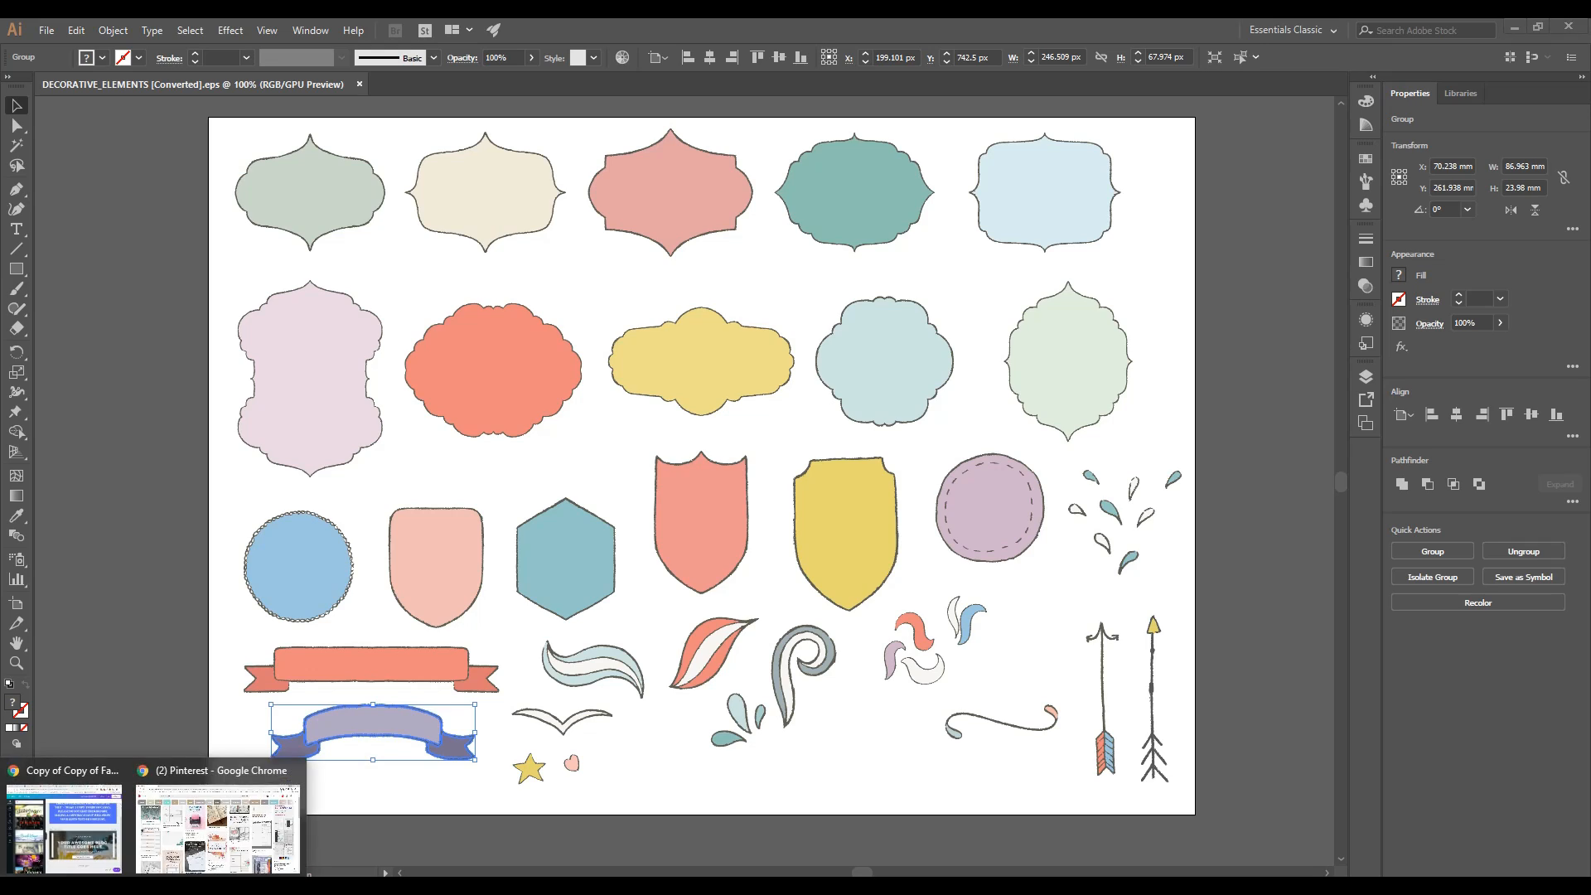
click(217, 816)
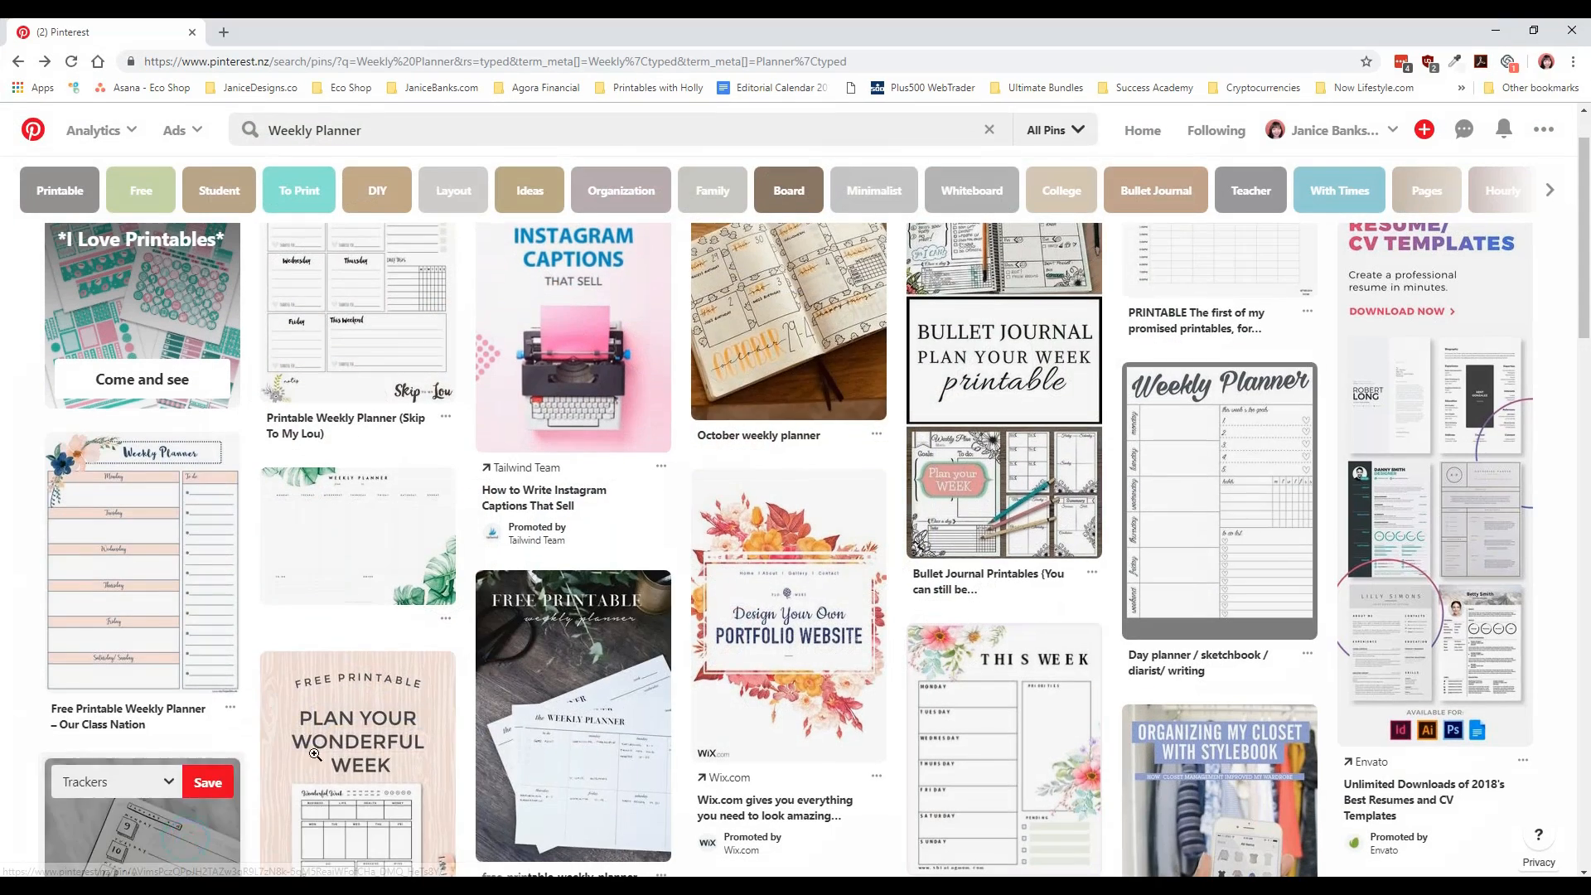
click(390, 129)
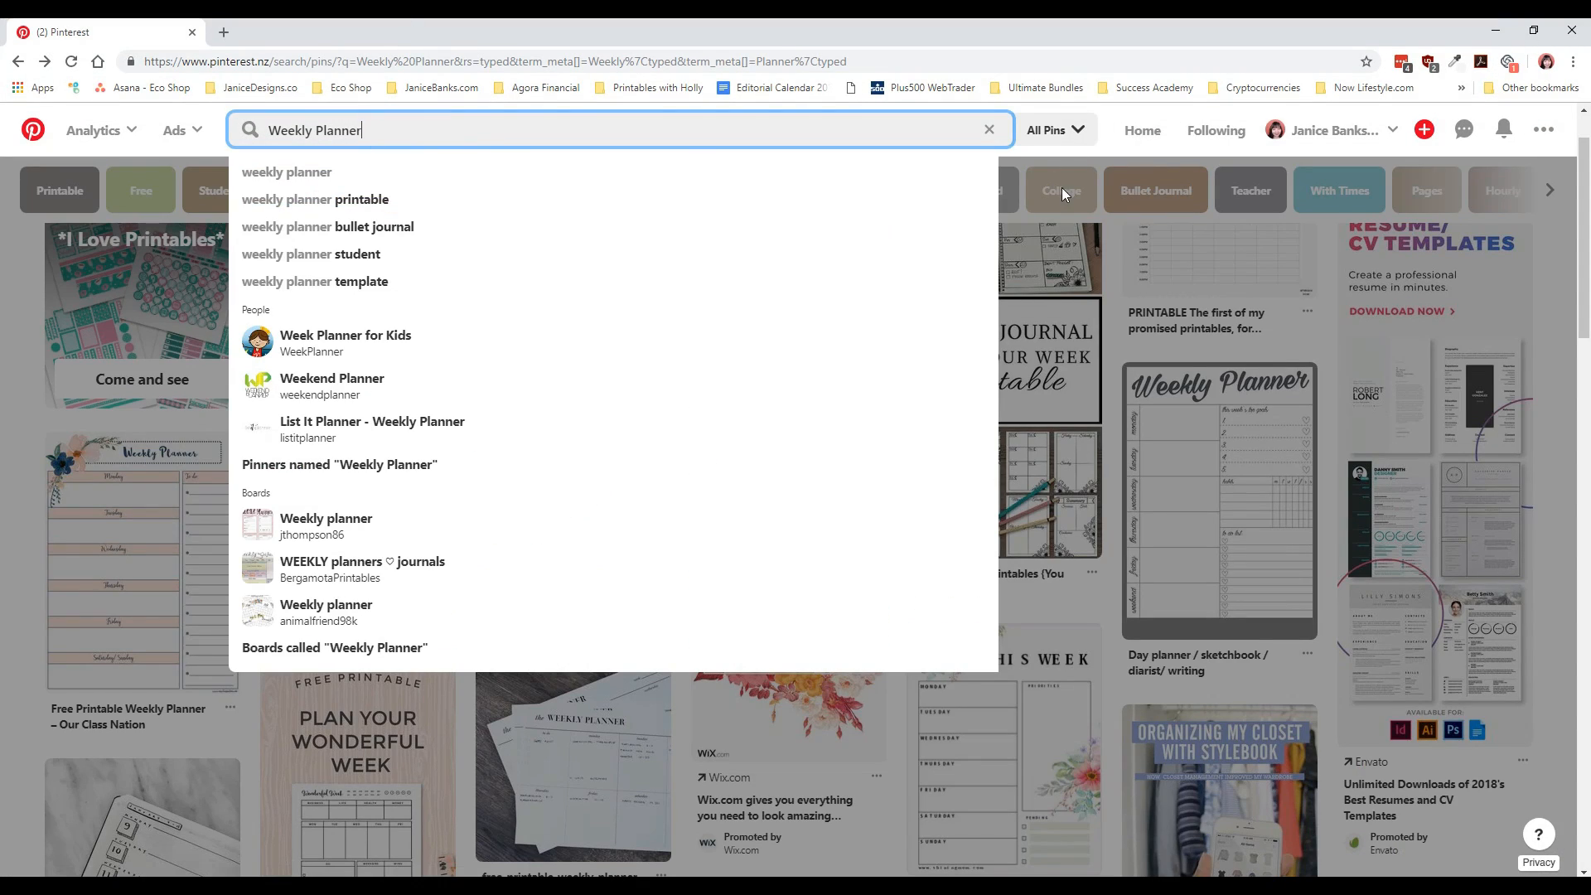
click(1102, 164)
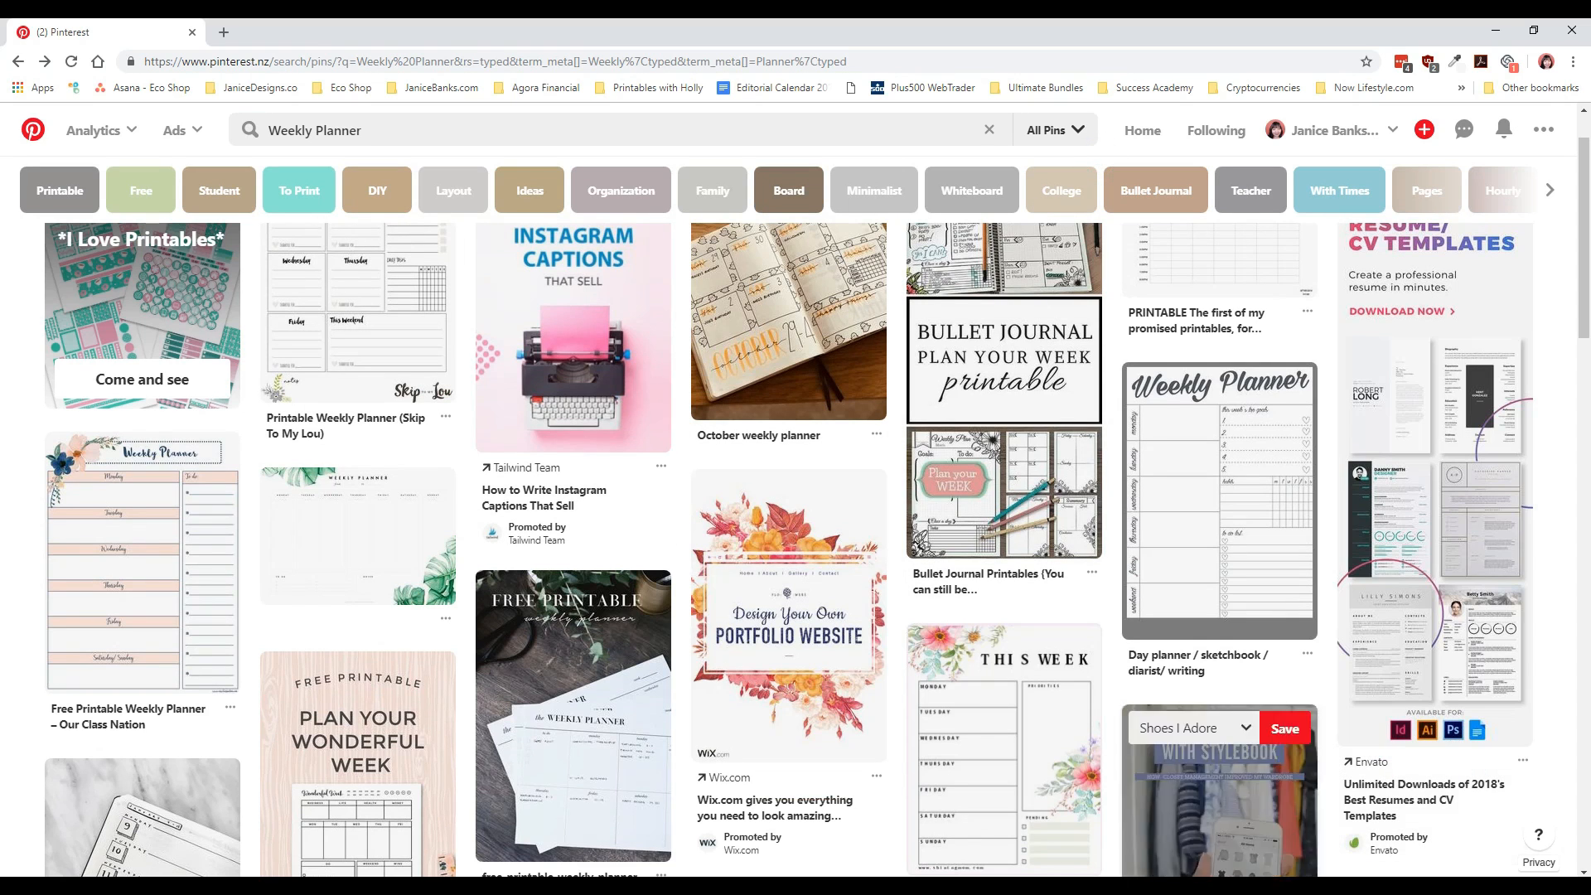
mouse_move(104, 464)
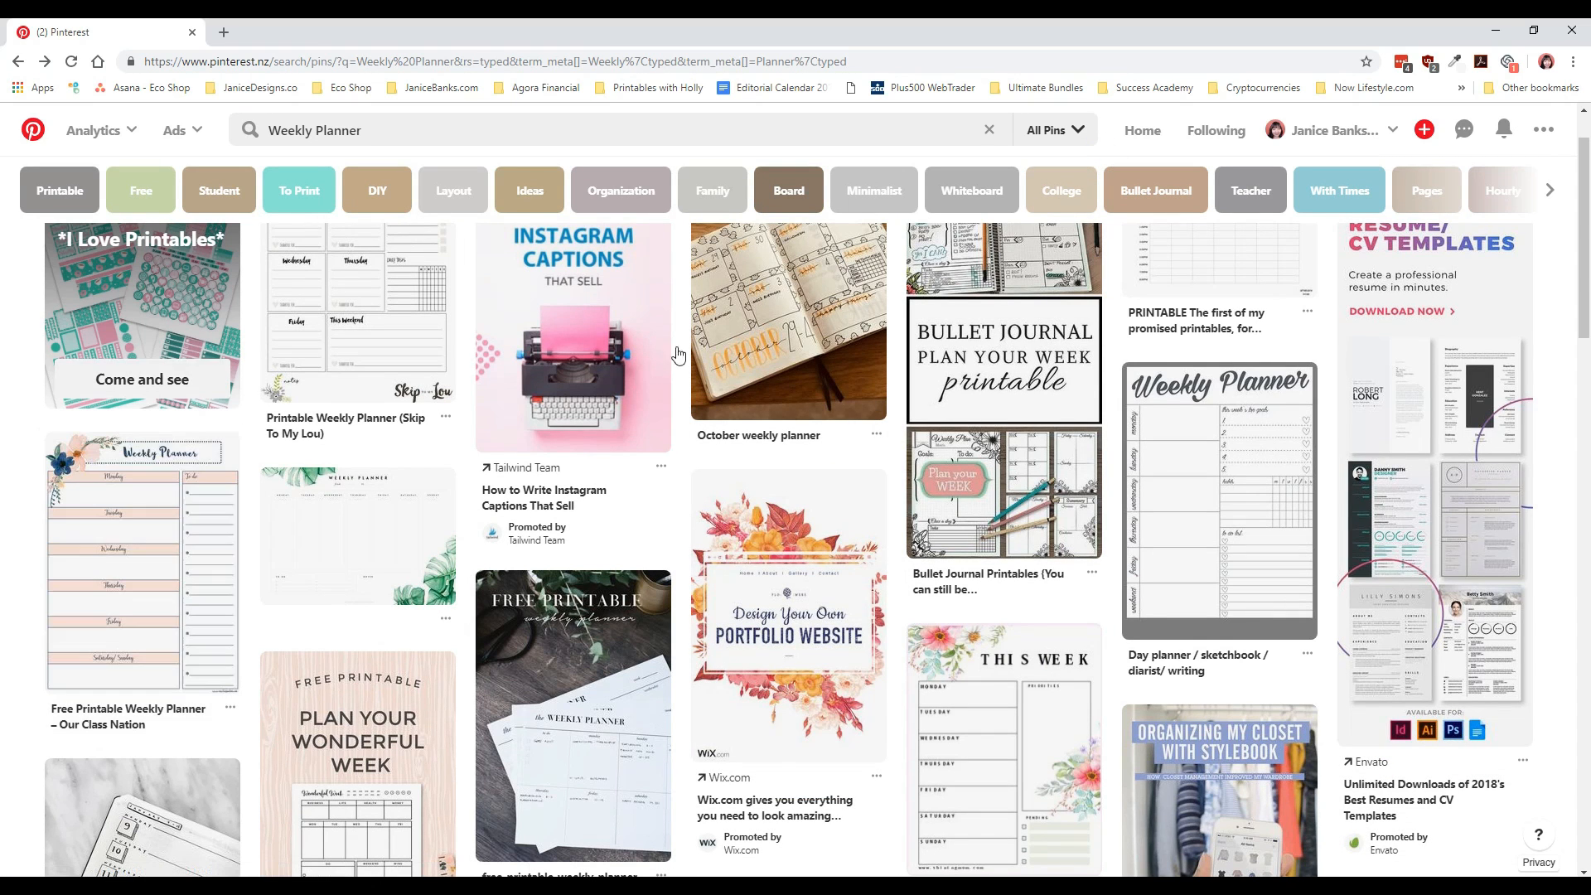
mouse_move(1140, 740)
mouse_move(1189, 673)
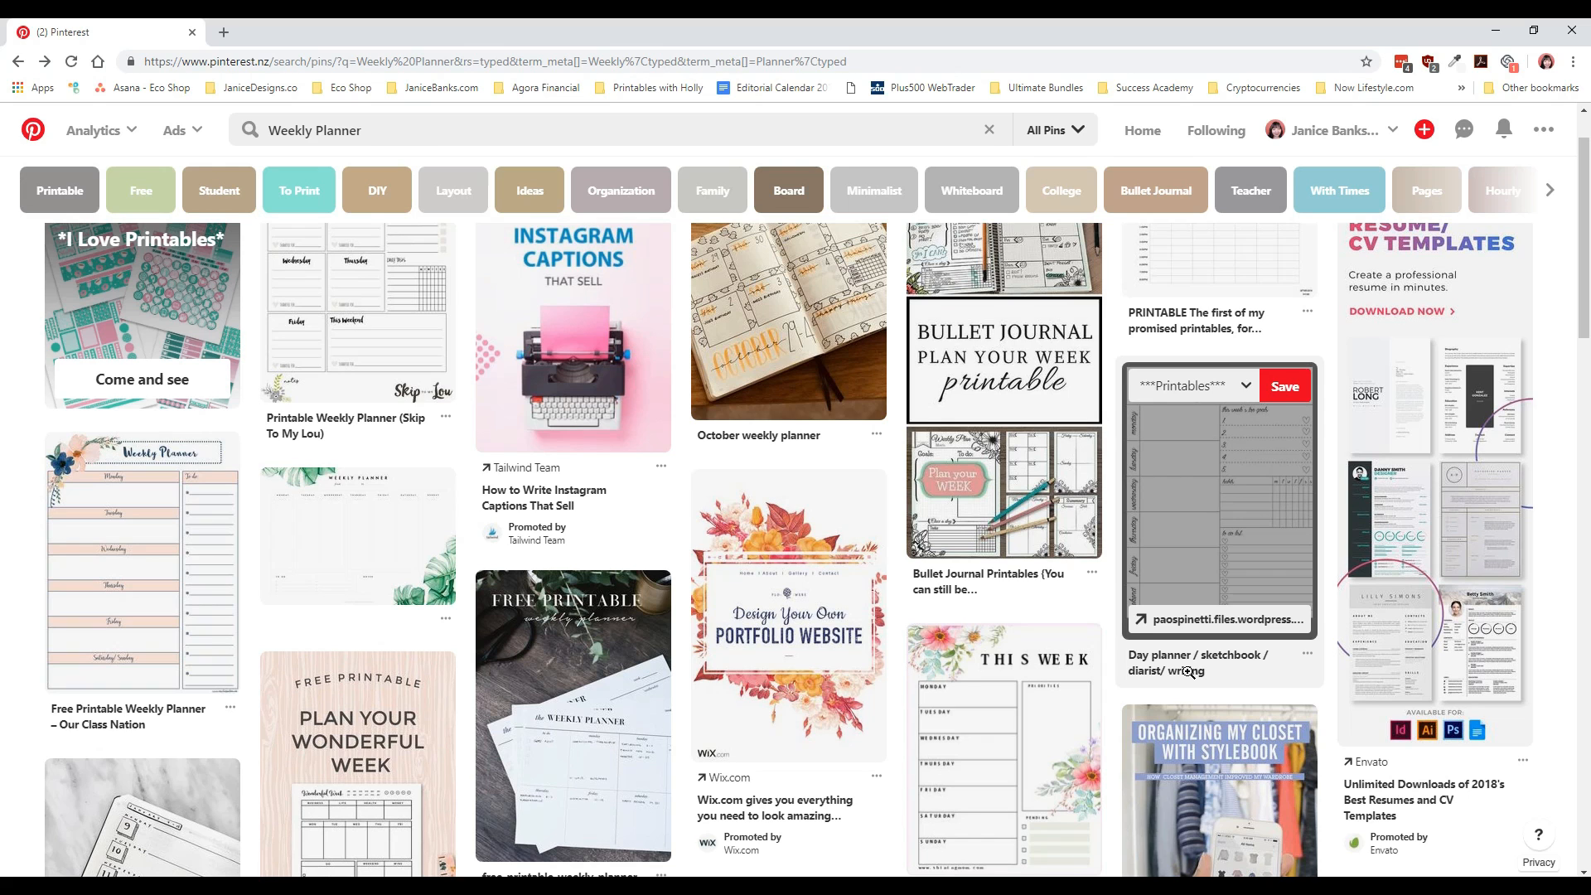
click(1234, 455)
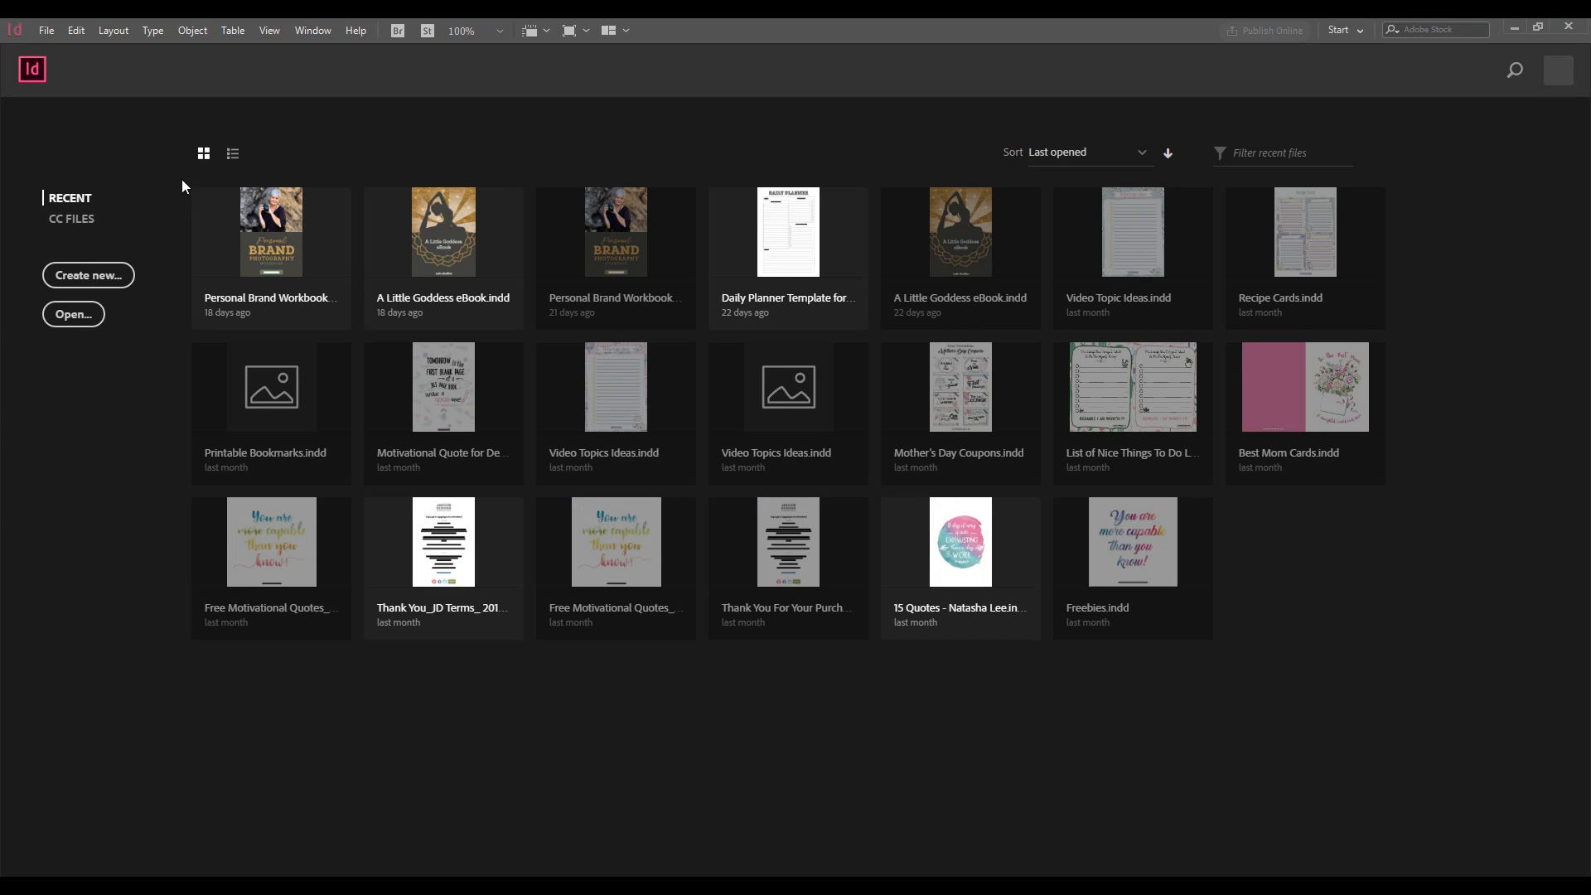
Create a new landscape document from the custom 297 x 210 mm preset, with units in millimetres
click(92, 278)
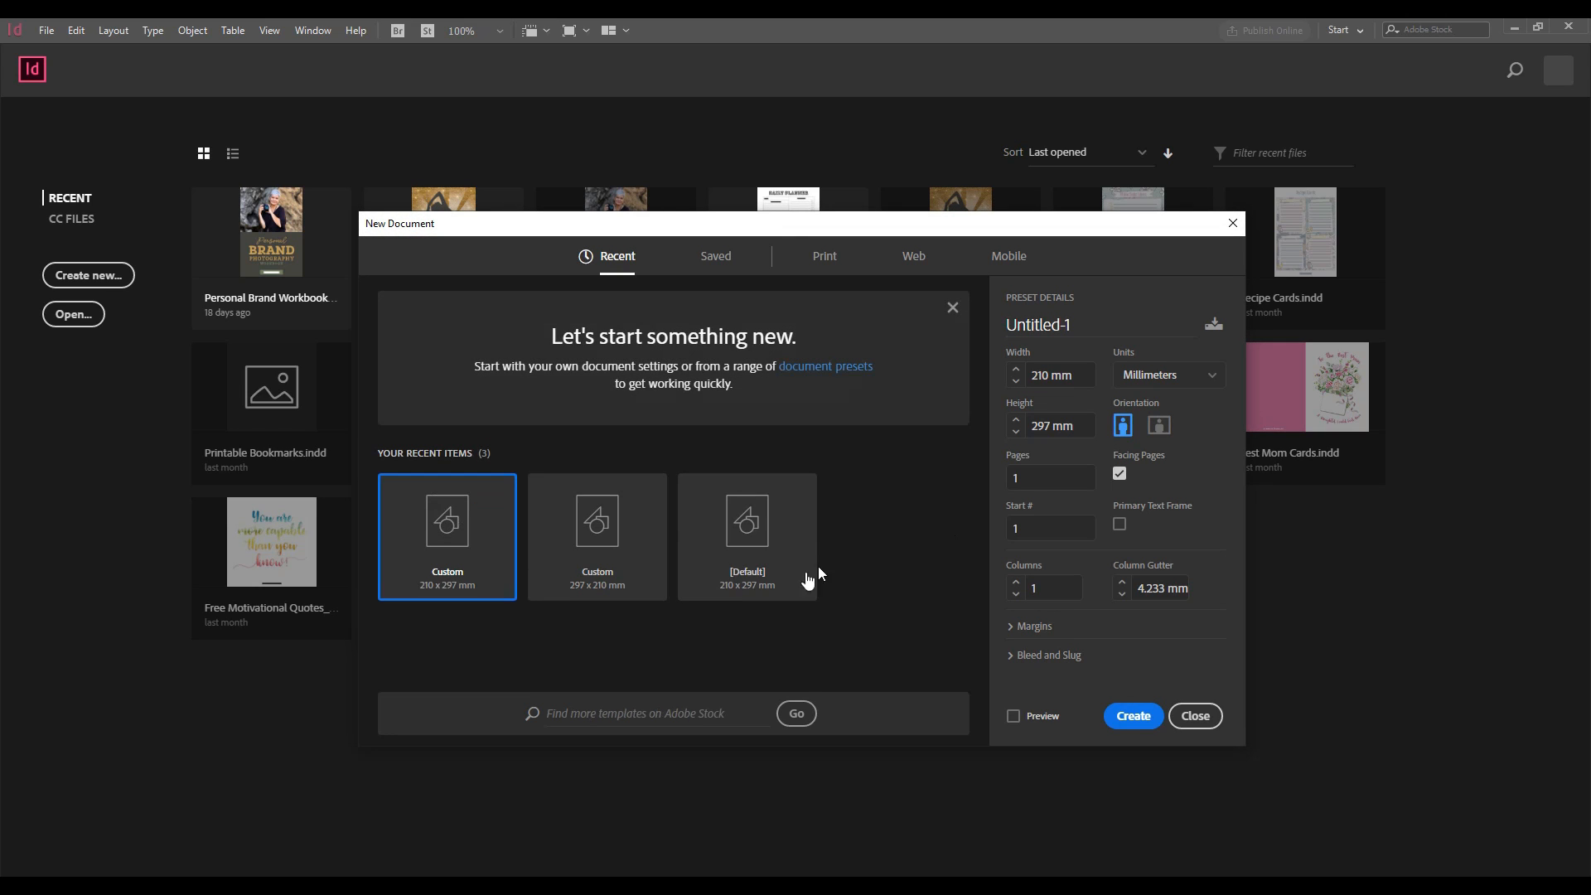
click(461, 554)
click(600, 543)
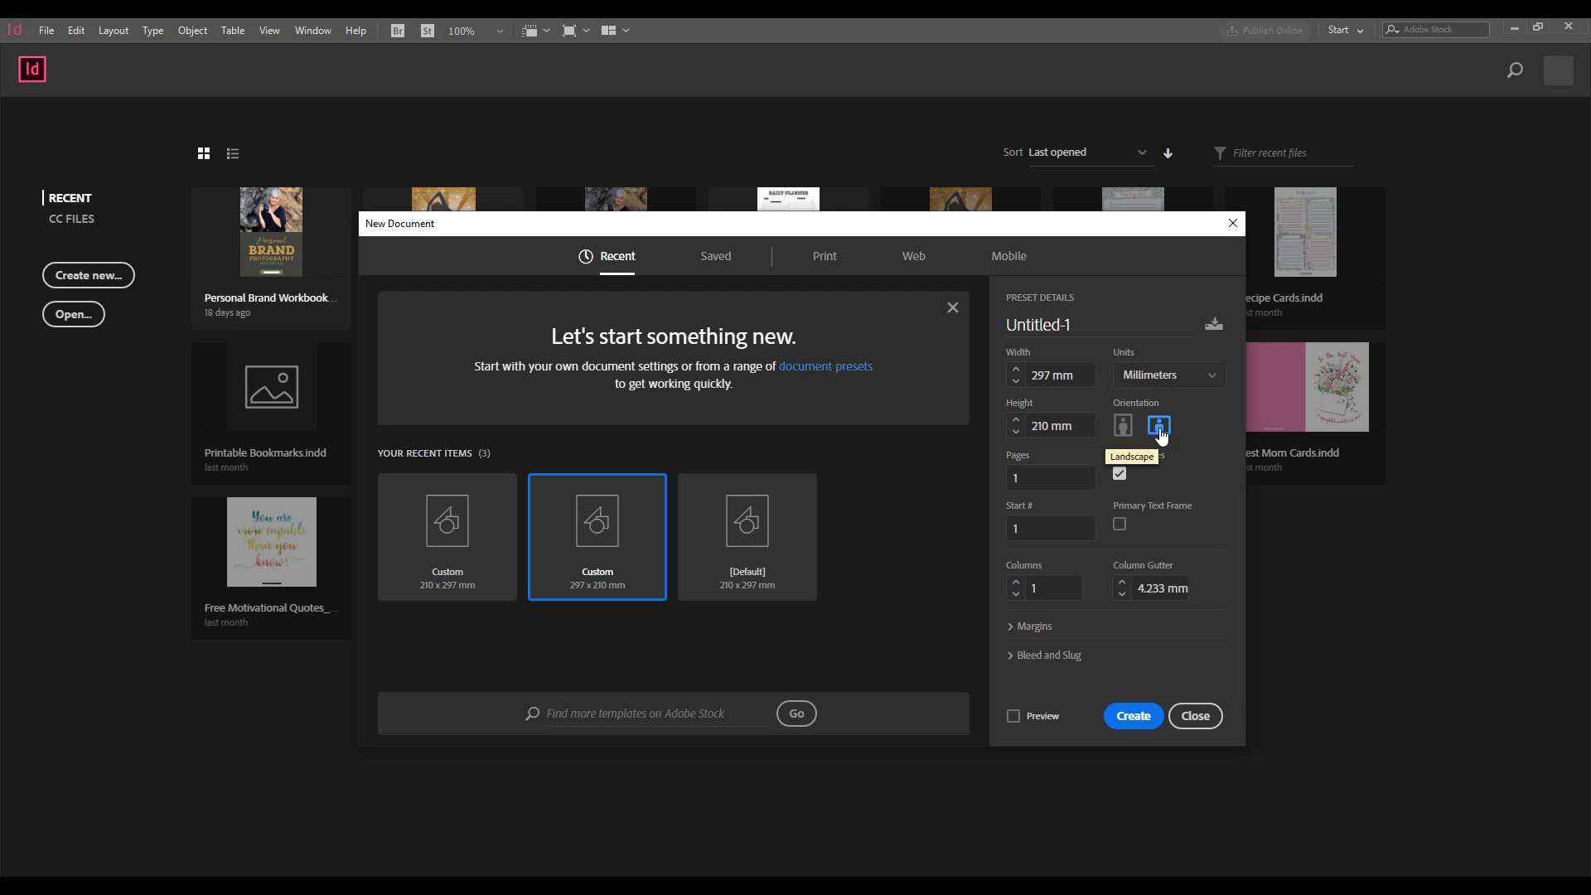
click(1173, 377)
click(1172, 376)
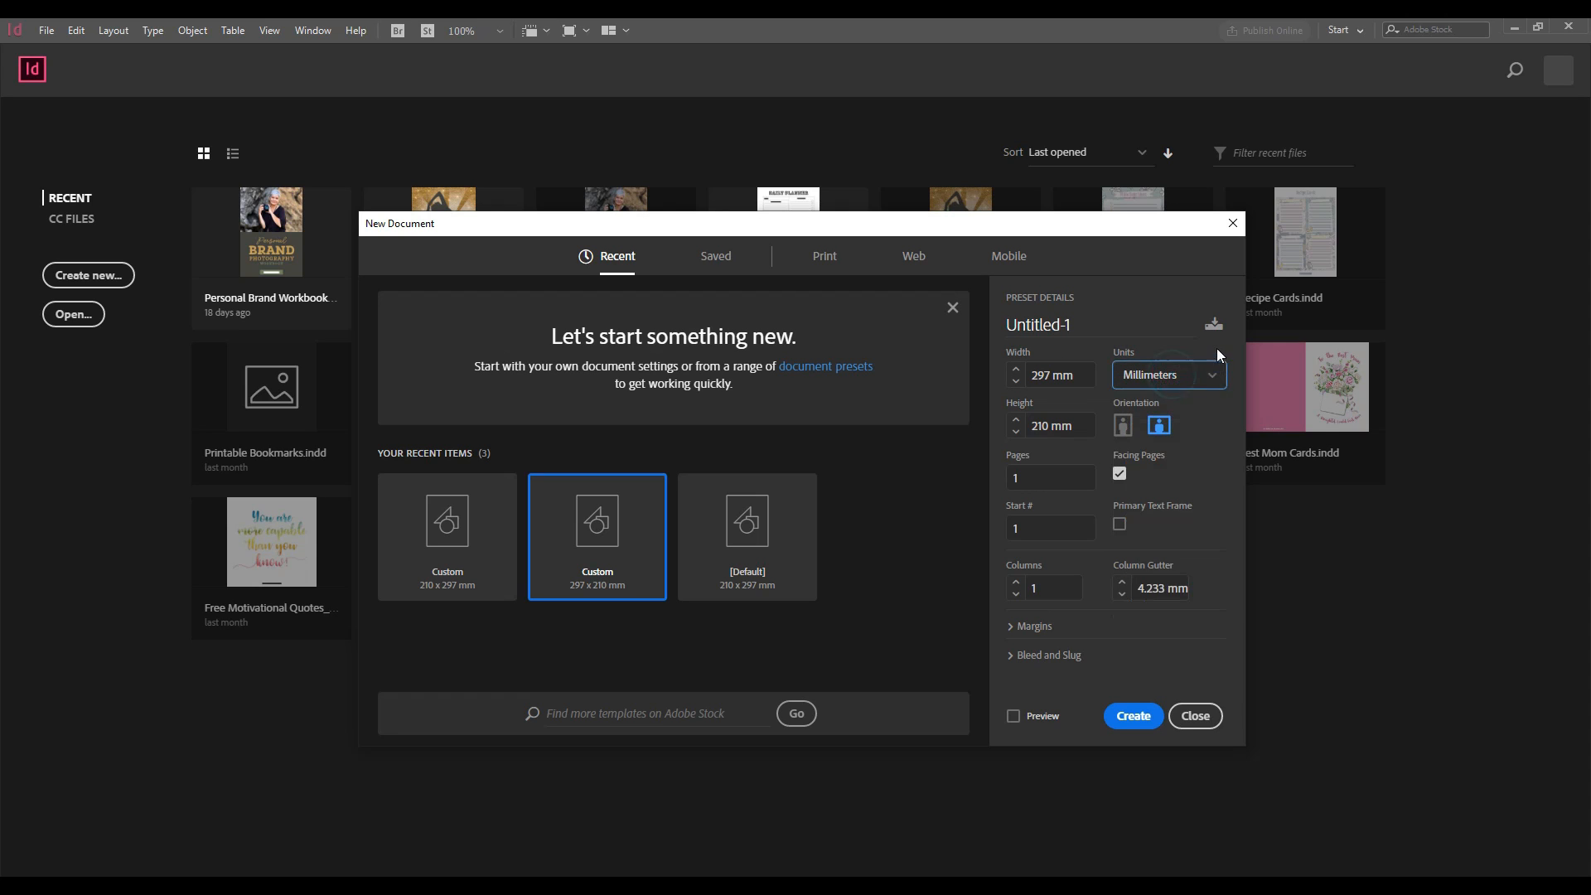
click(1148, 718)
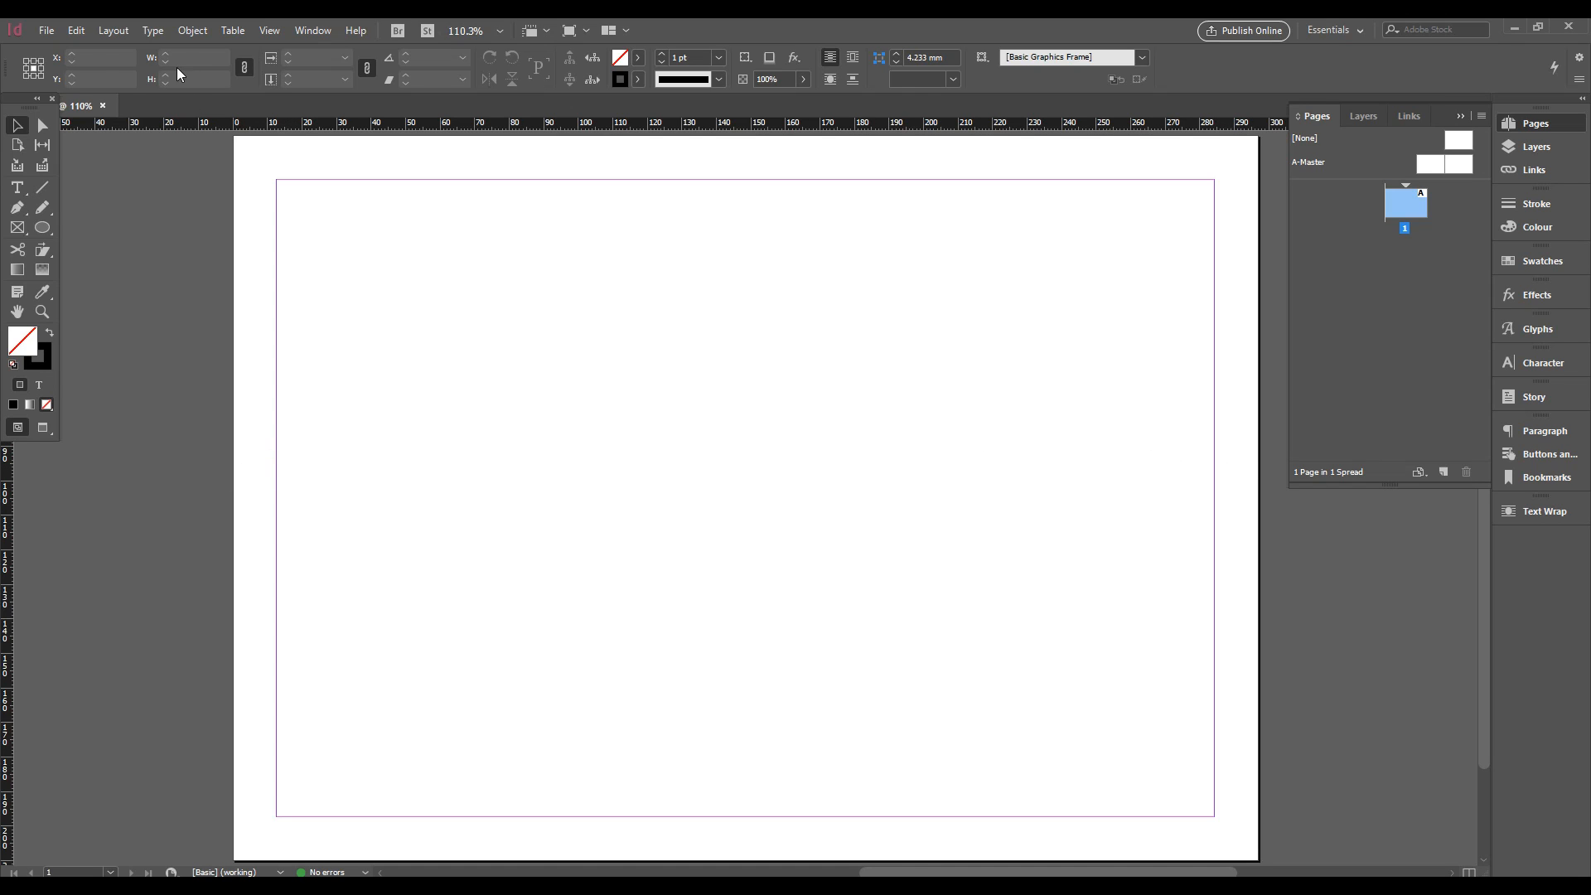
Set the page's top and bottom margins to 15 mm
click(111, 33)
click(110, 31)
click(111, 31)
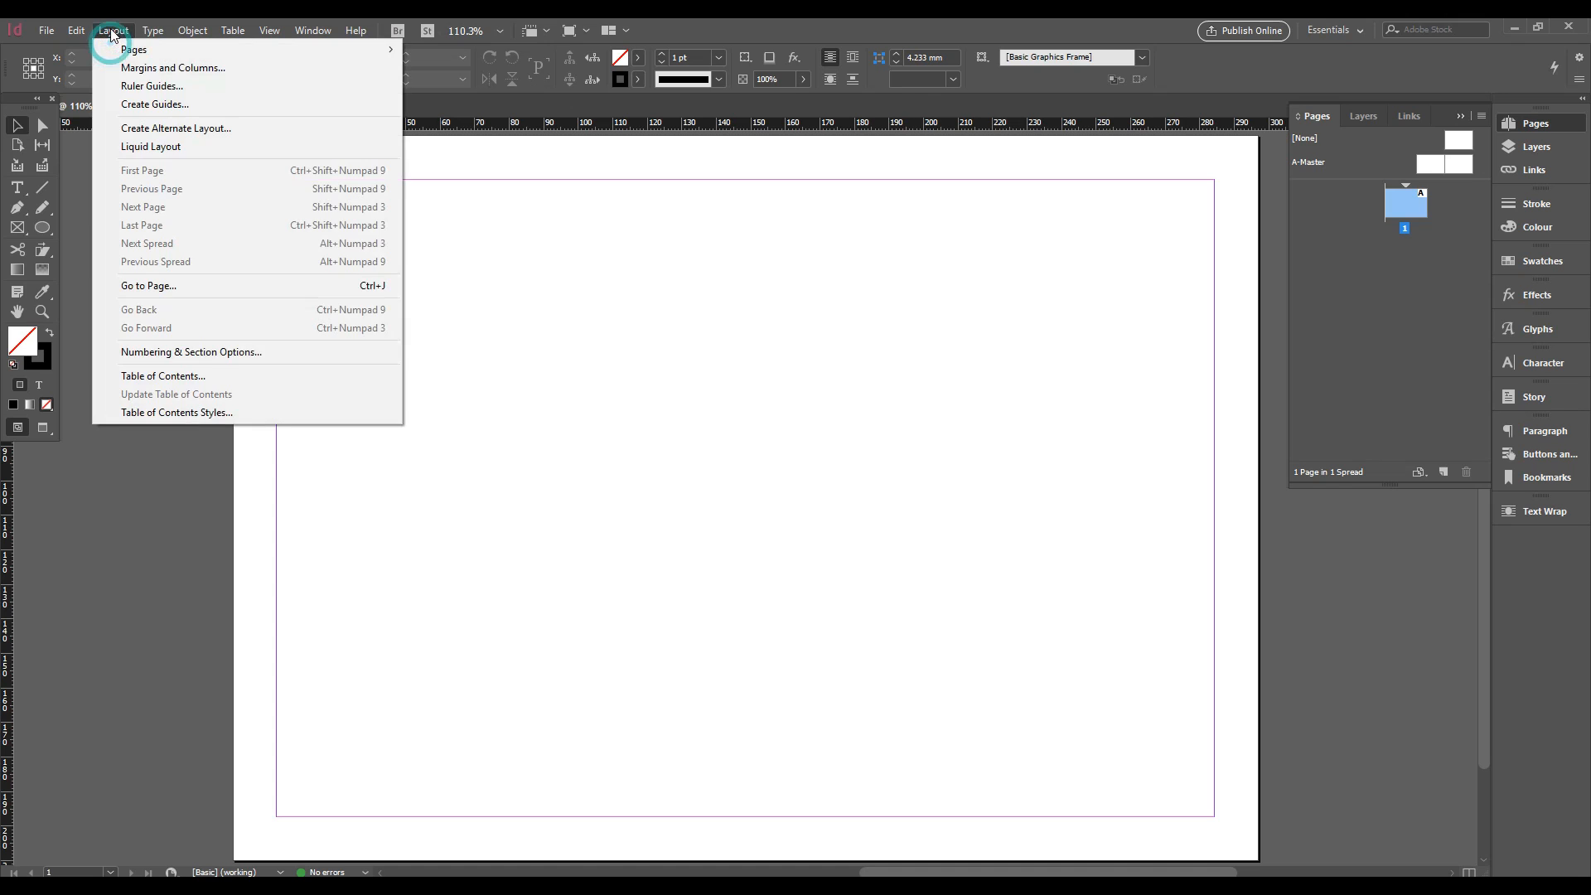
click(130, 69)
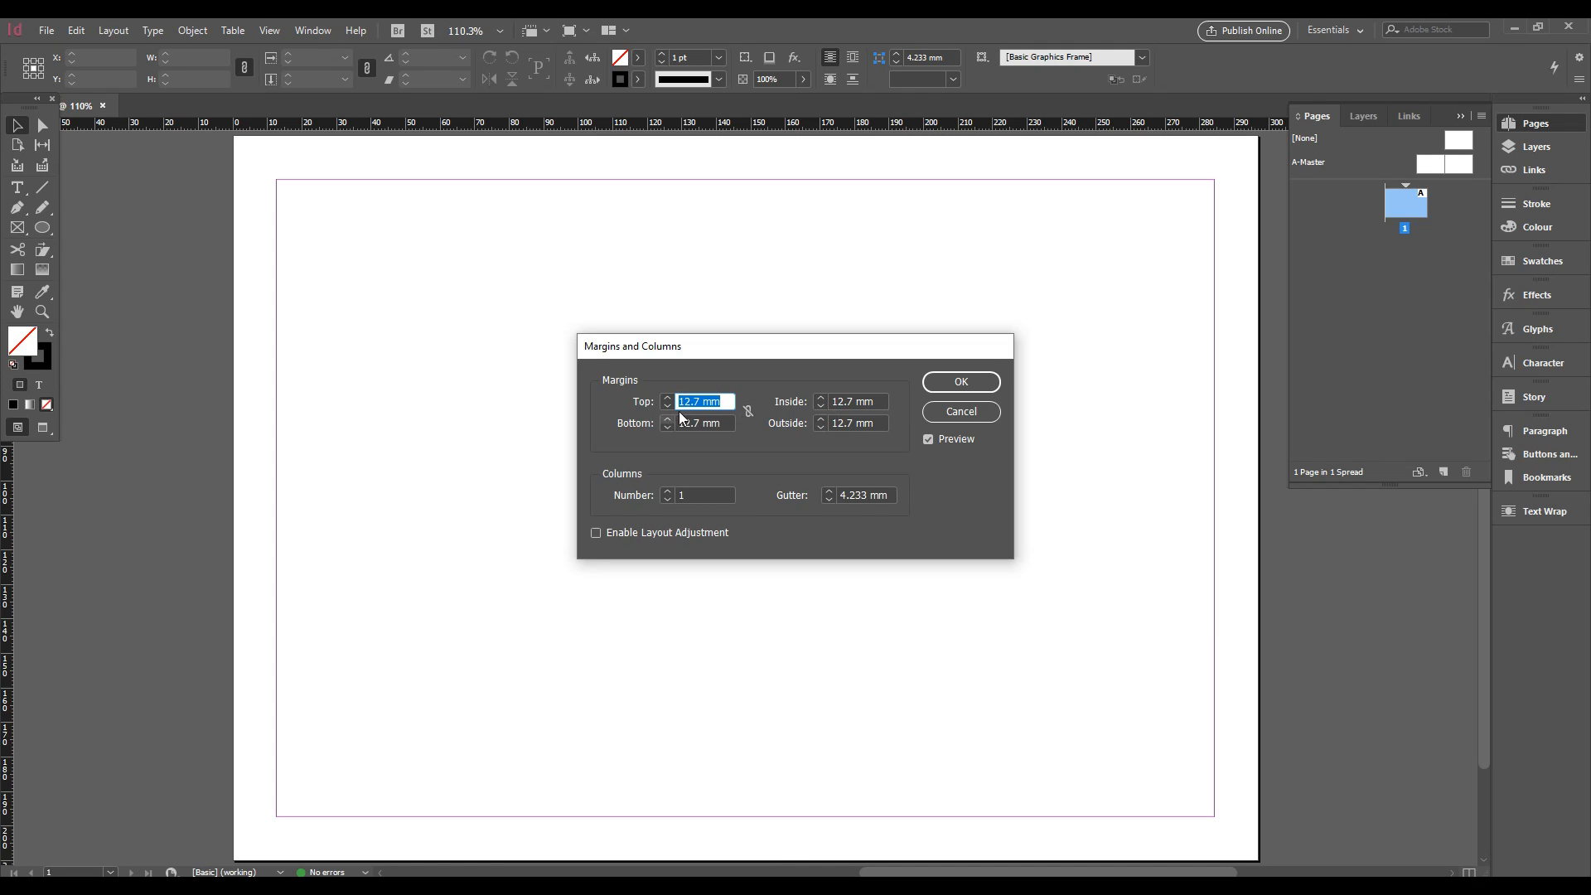
double_click(698, 401)
text(15)
double_click(701, 422)
text(15)
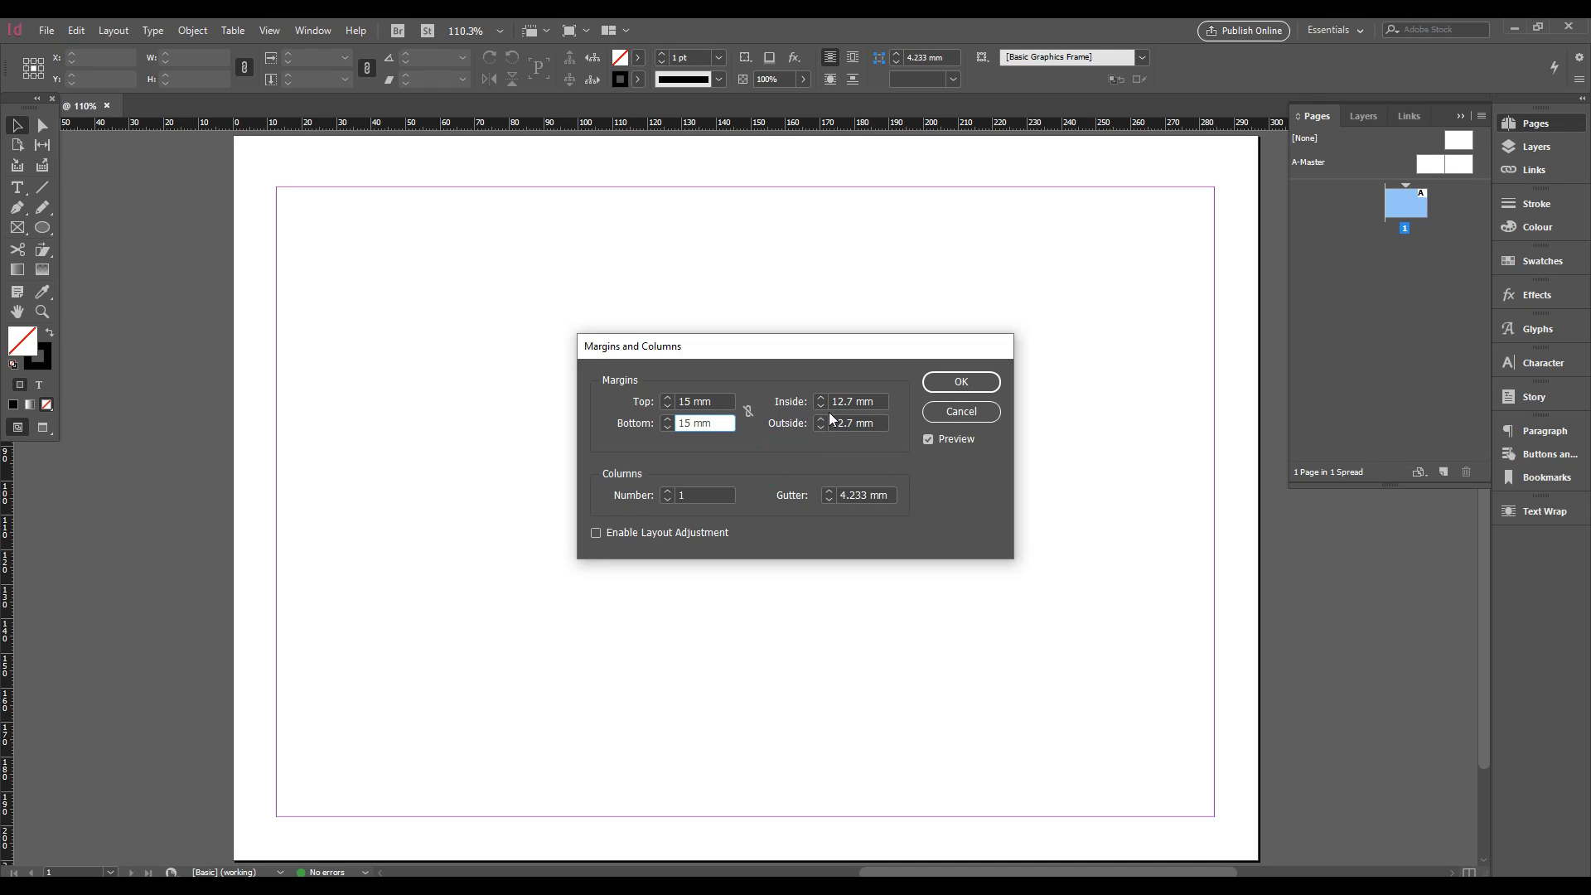
Set the inside and outside margins to 14 mm and apply the margin settings
double_click(859, 402)
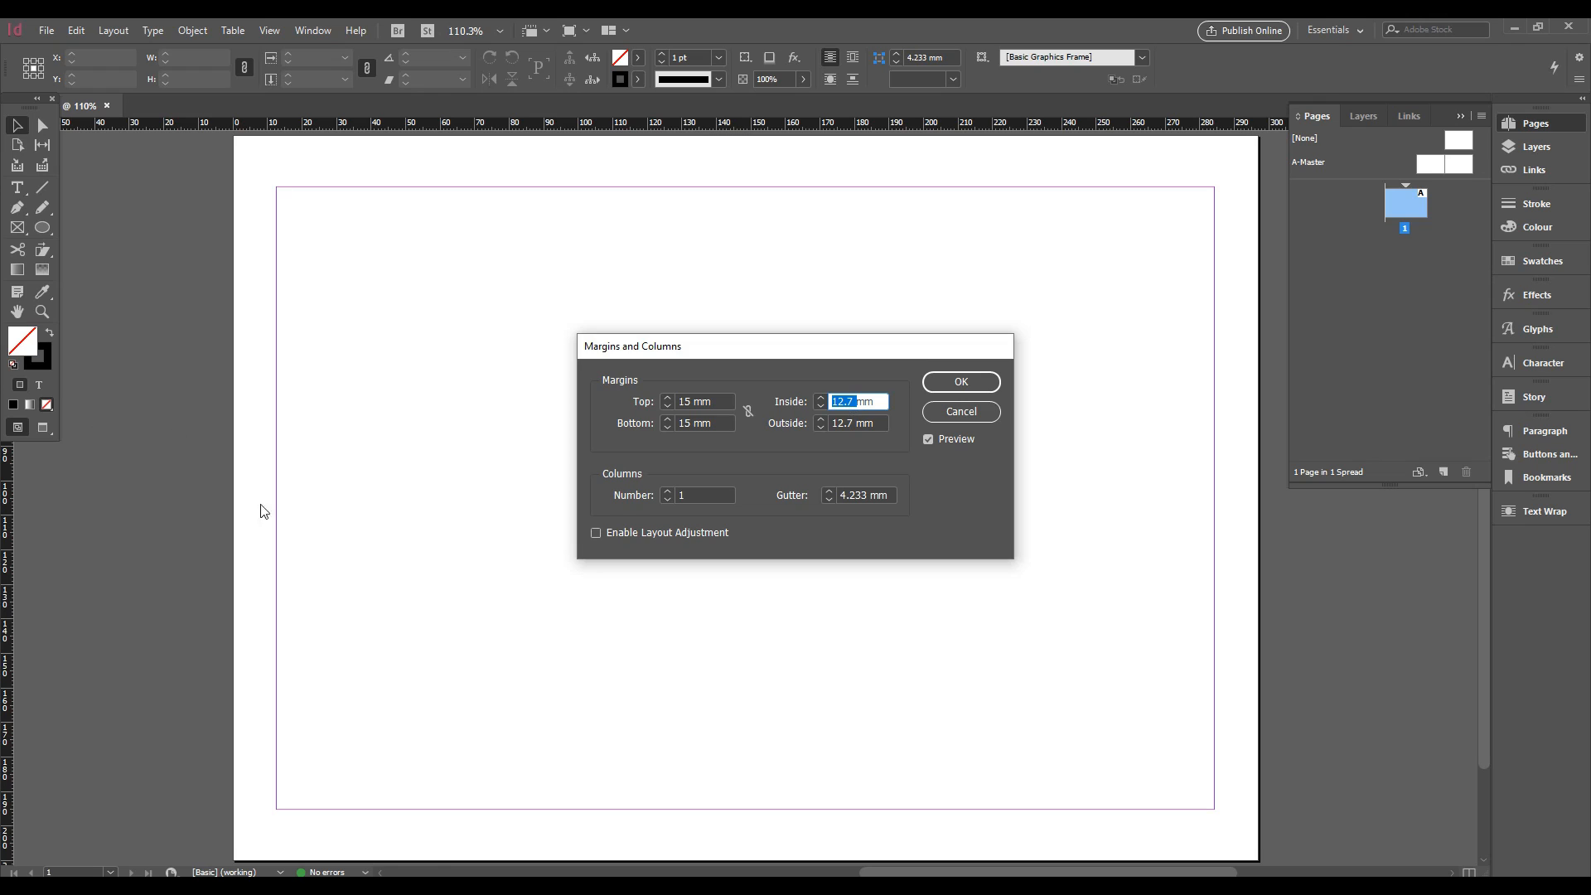
double_click(842, 424)
double_click(843, 402)
text(14)
double_click(842, 423)
text(14)
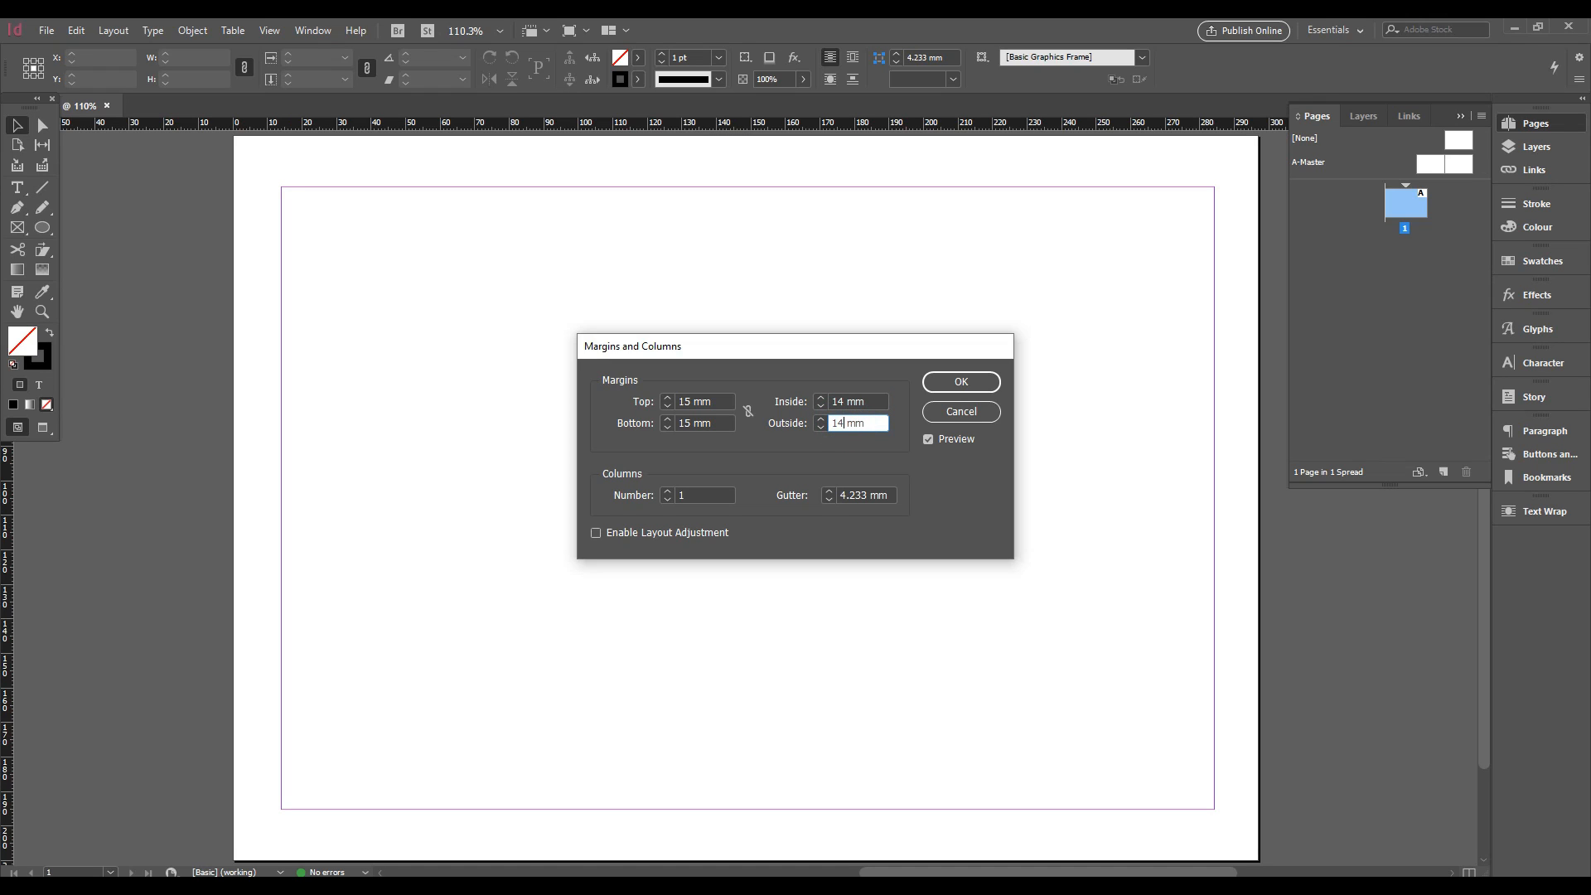
click(929, 439)
click(929, 440)
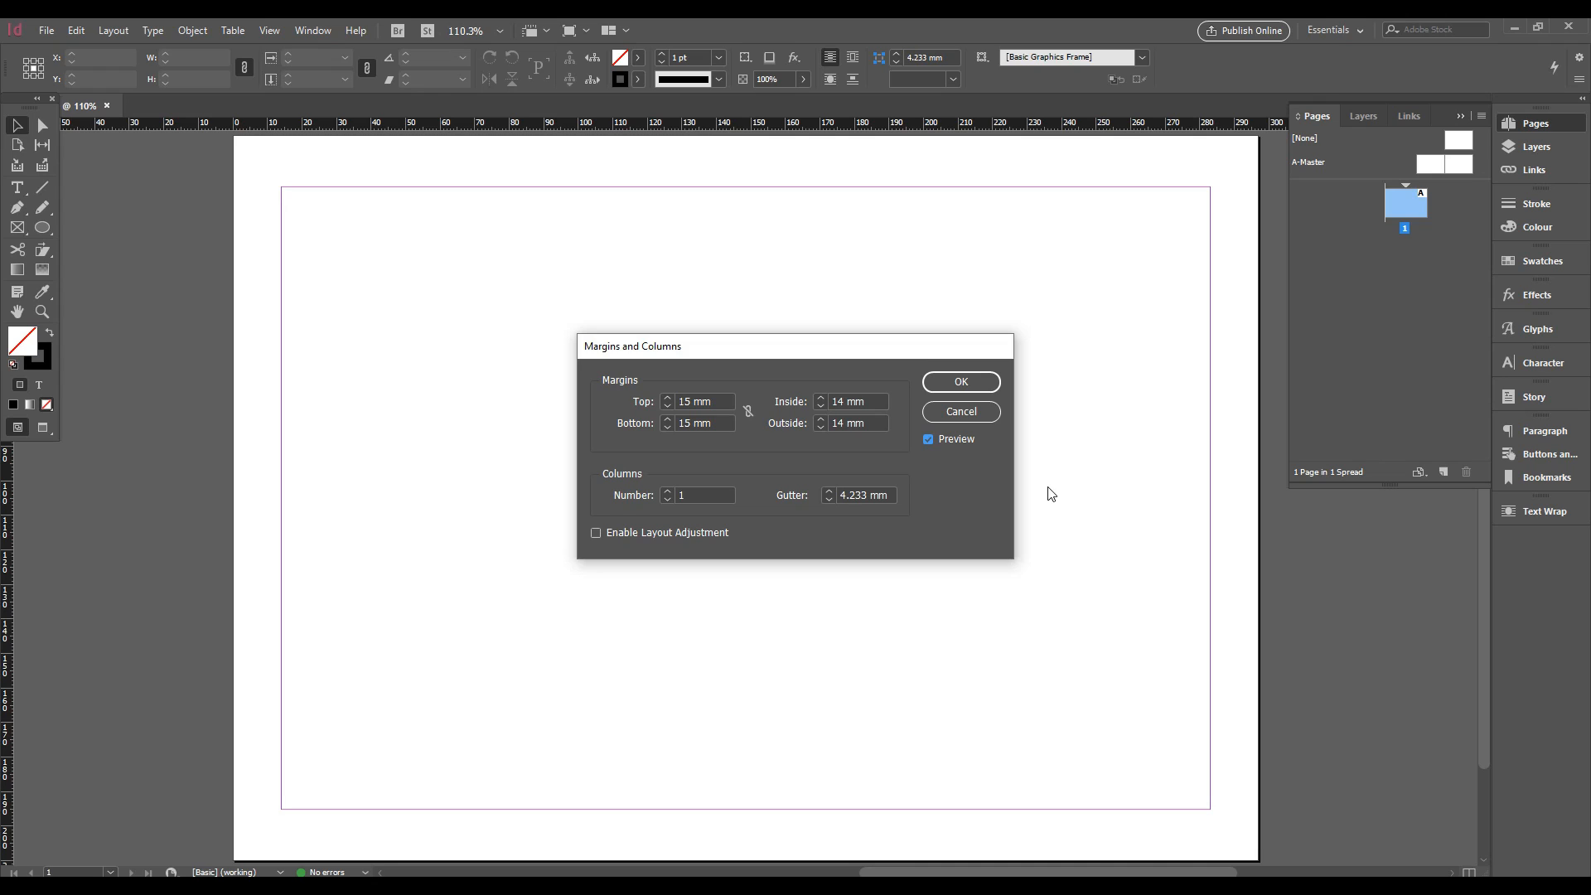
click(951, 383)
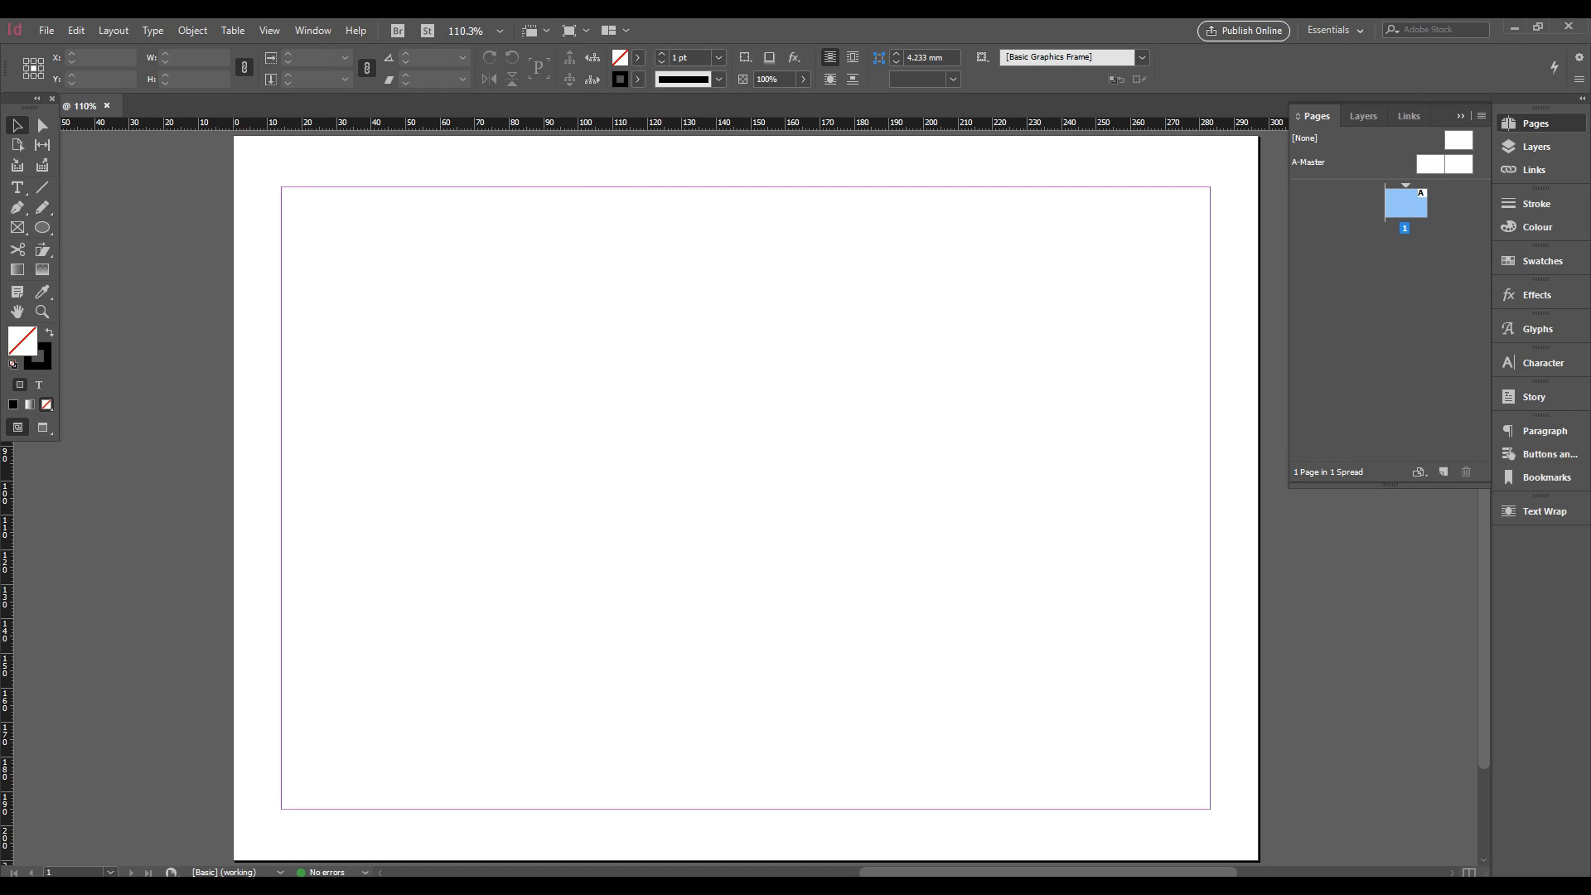
Switch to the decorative elements artwork in Illustrator and select the purple curved ribbon banner
key(alt+Tab)
key(alt+Tab)
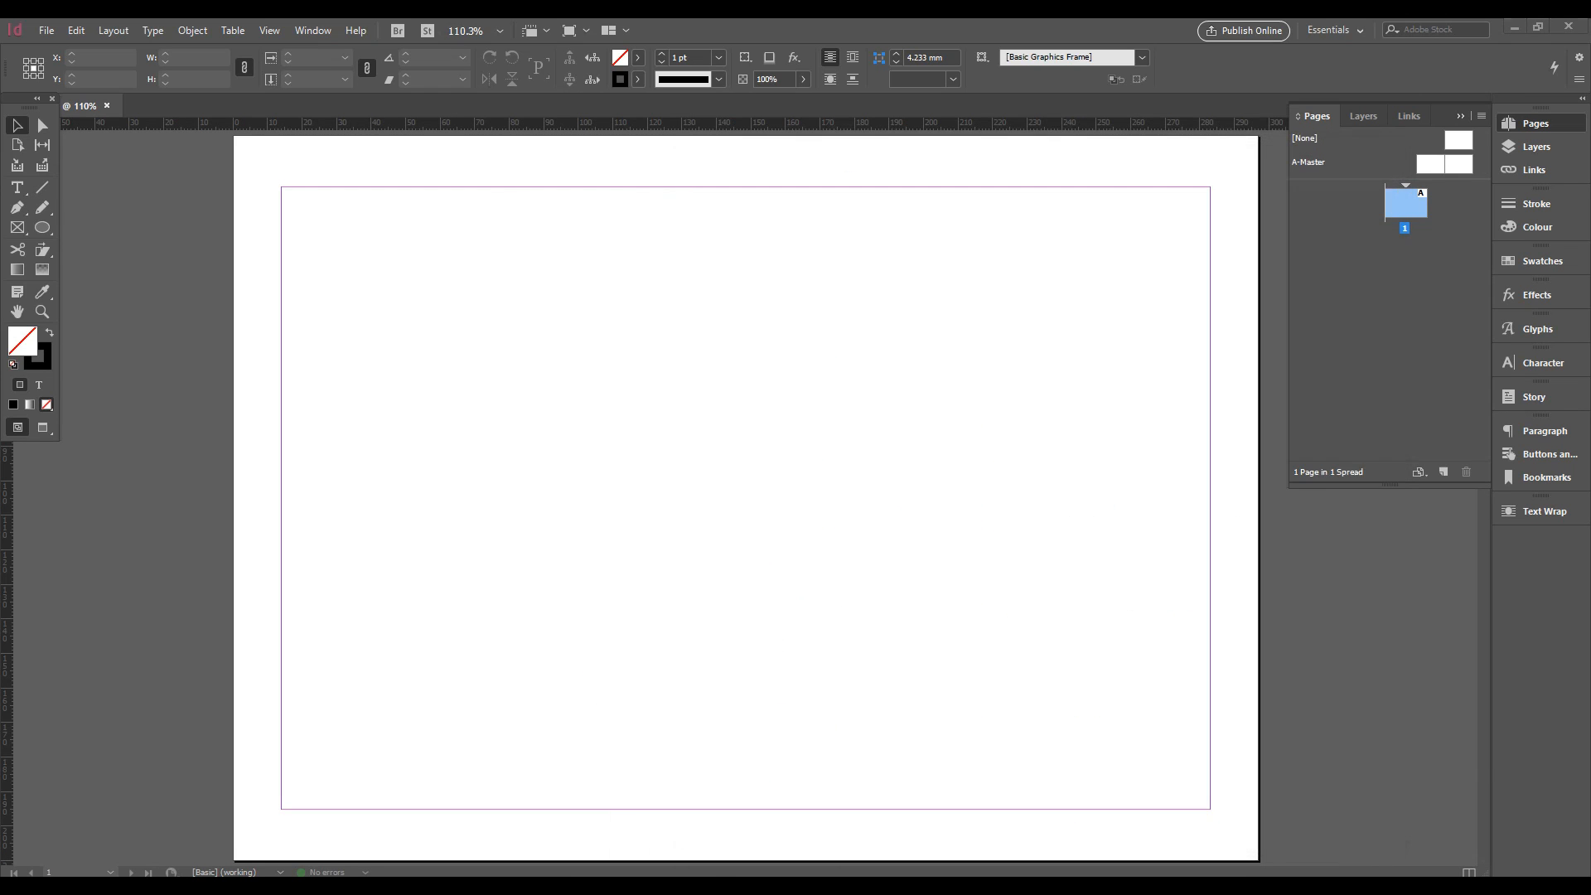
key(alt+Tab)
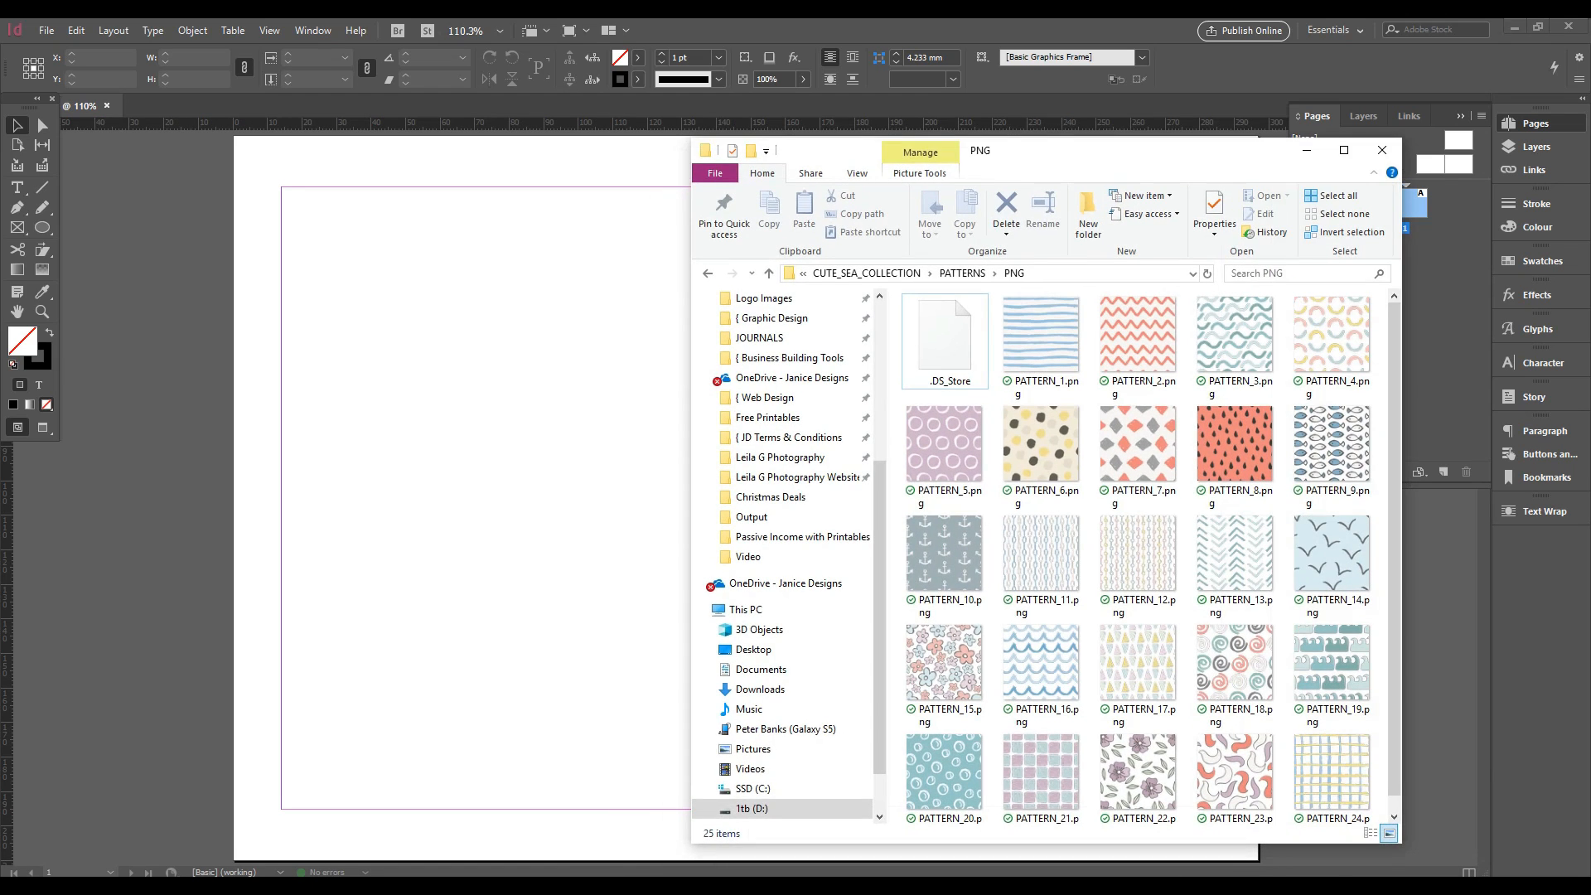
key(alt+Tab)
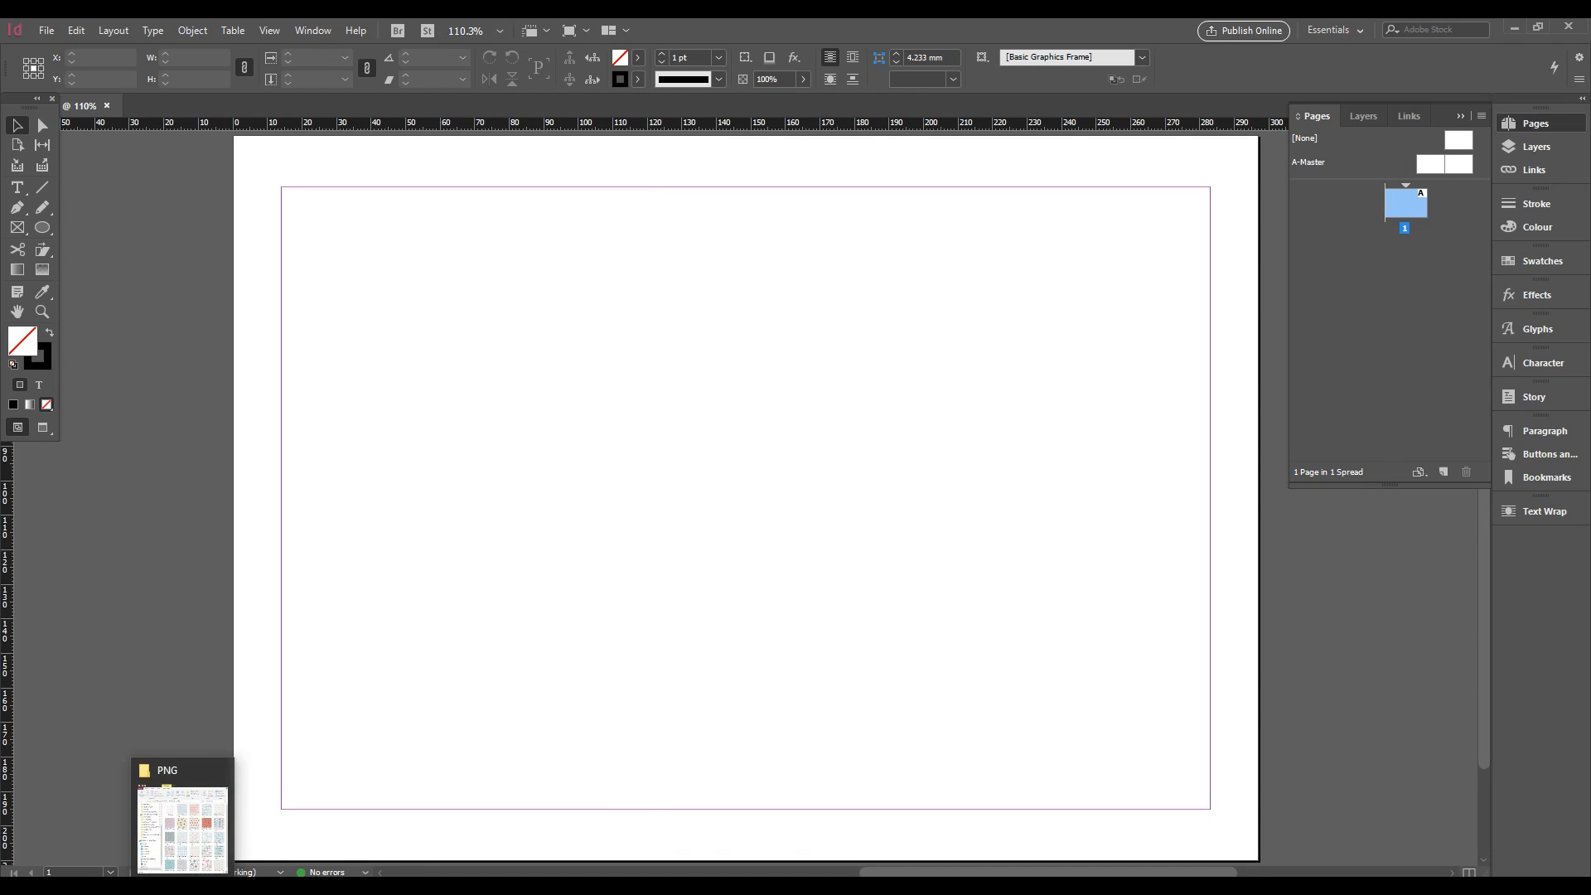
click(468, 820)
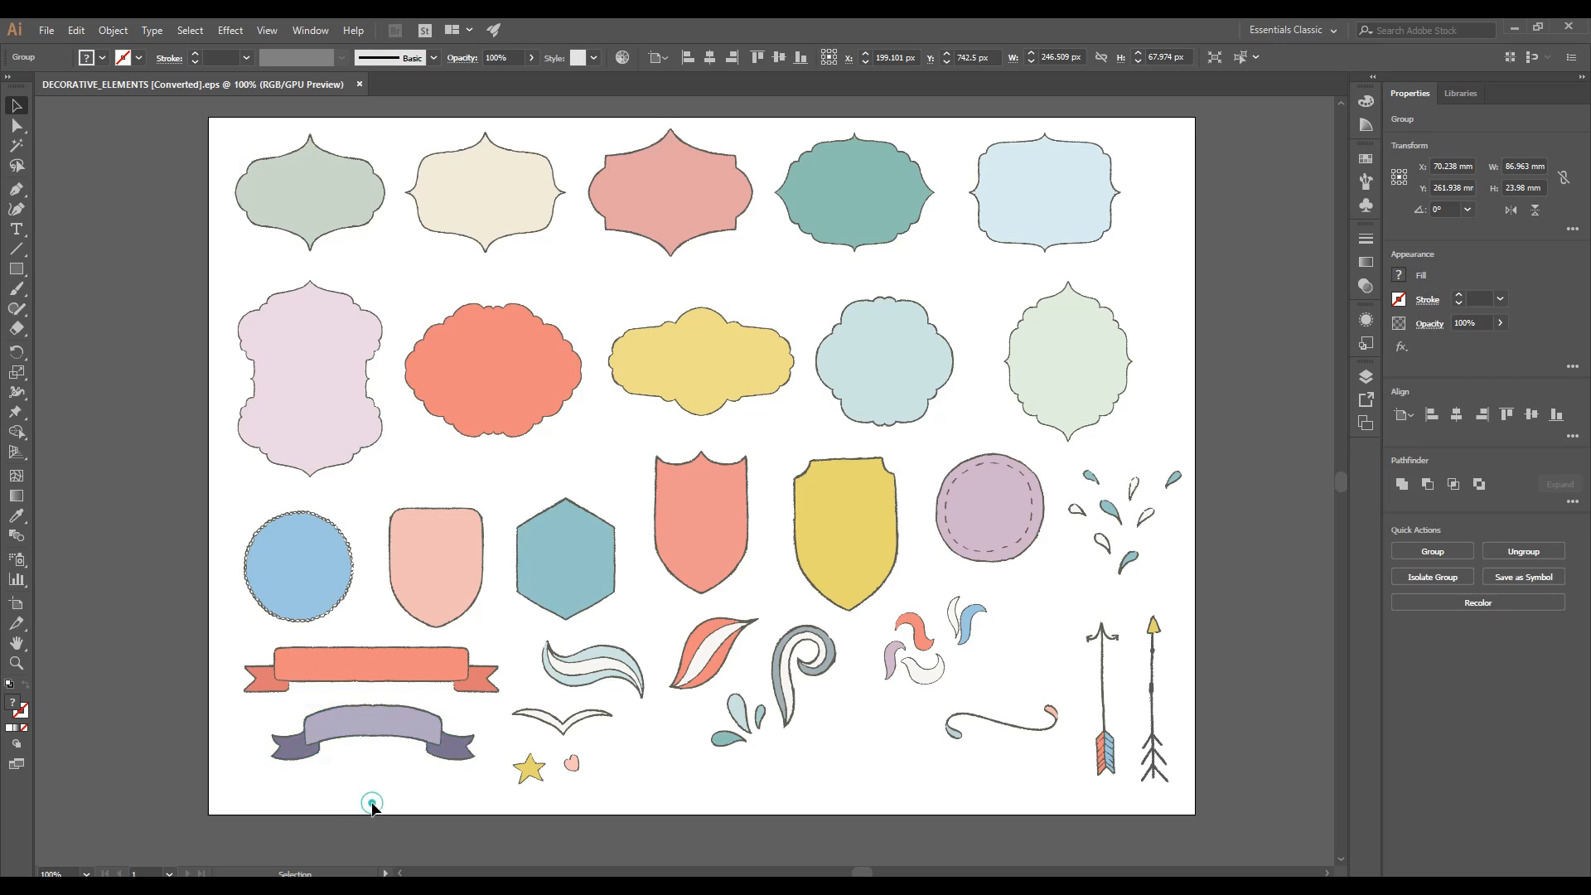
click(371, 809)
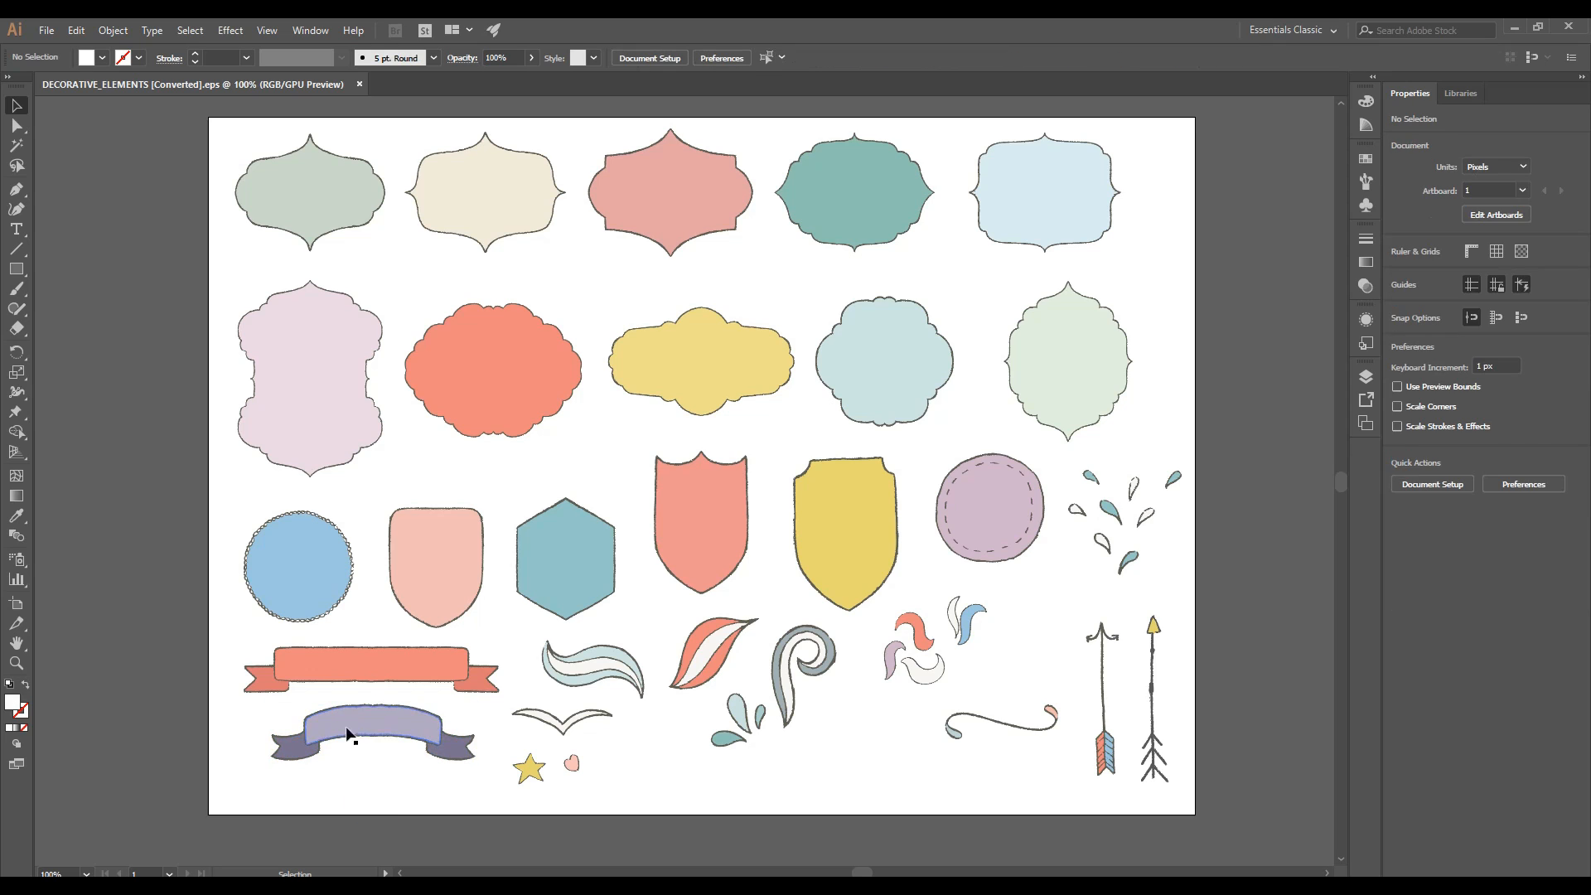
click(395, 743)
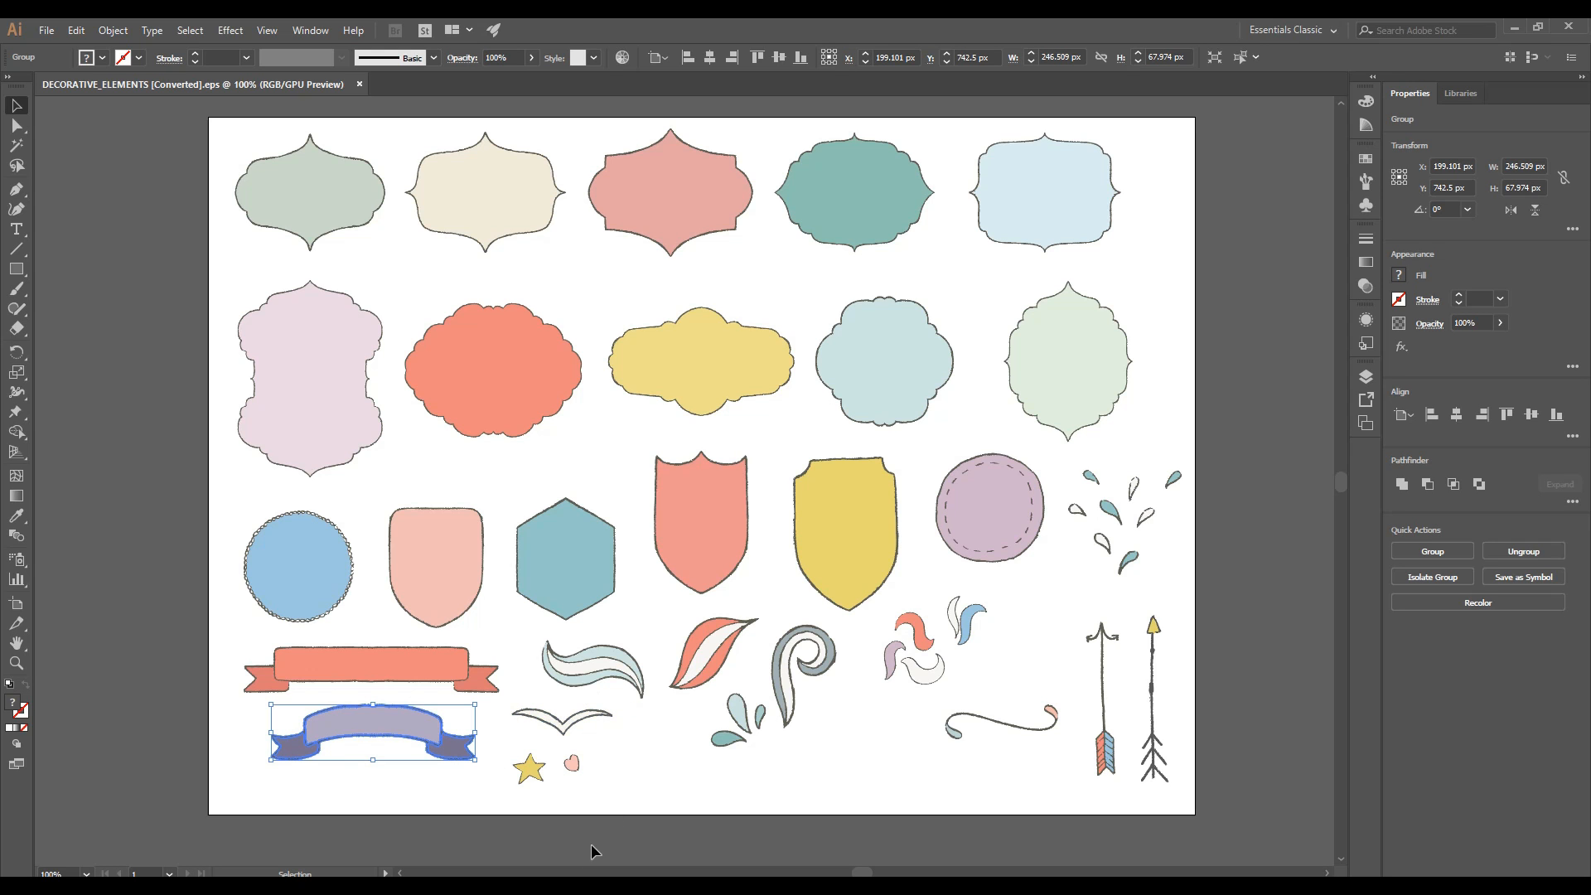
Switch to File Explorer and open CUTE_SEA_COLLECTION's ELEMENTS > OBJECTS > COLORS > PNG folder
key(alt+Tab)
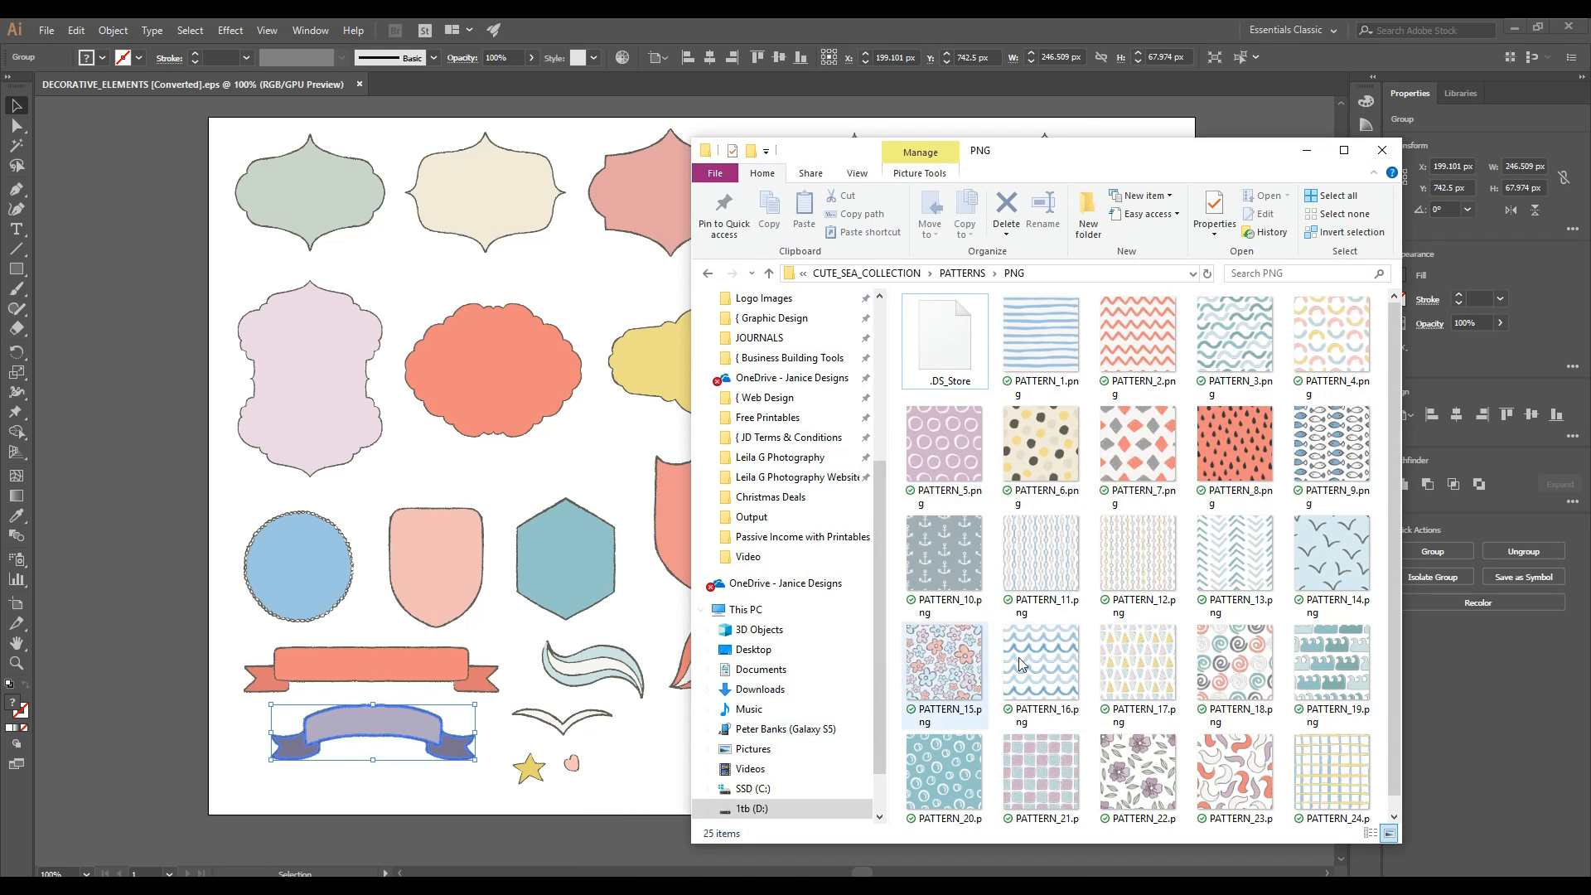
click(963, 274)
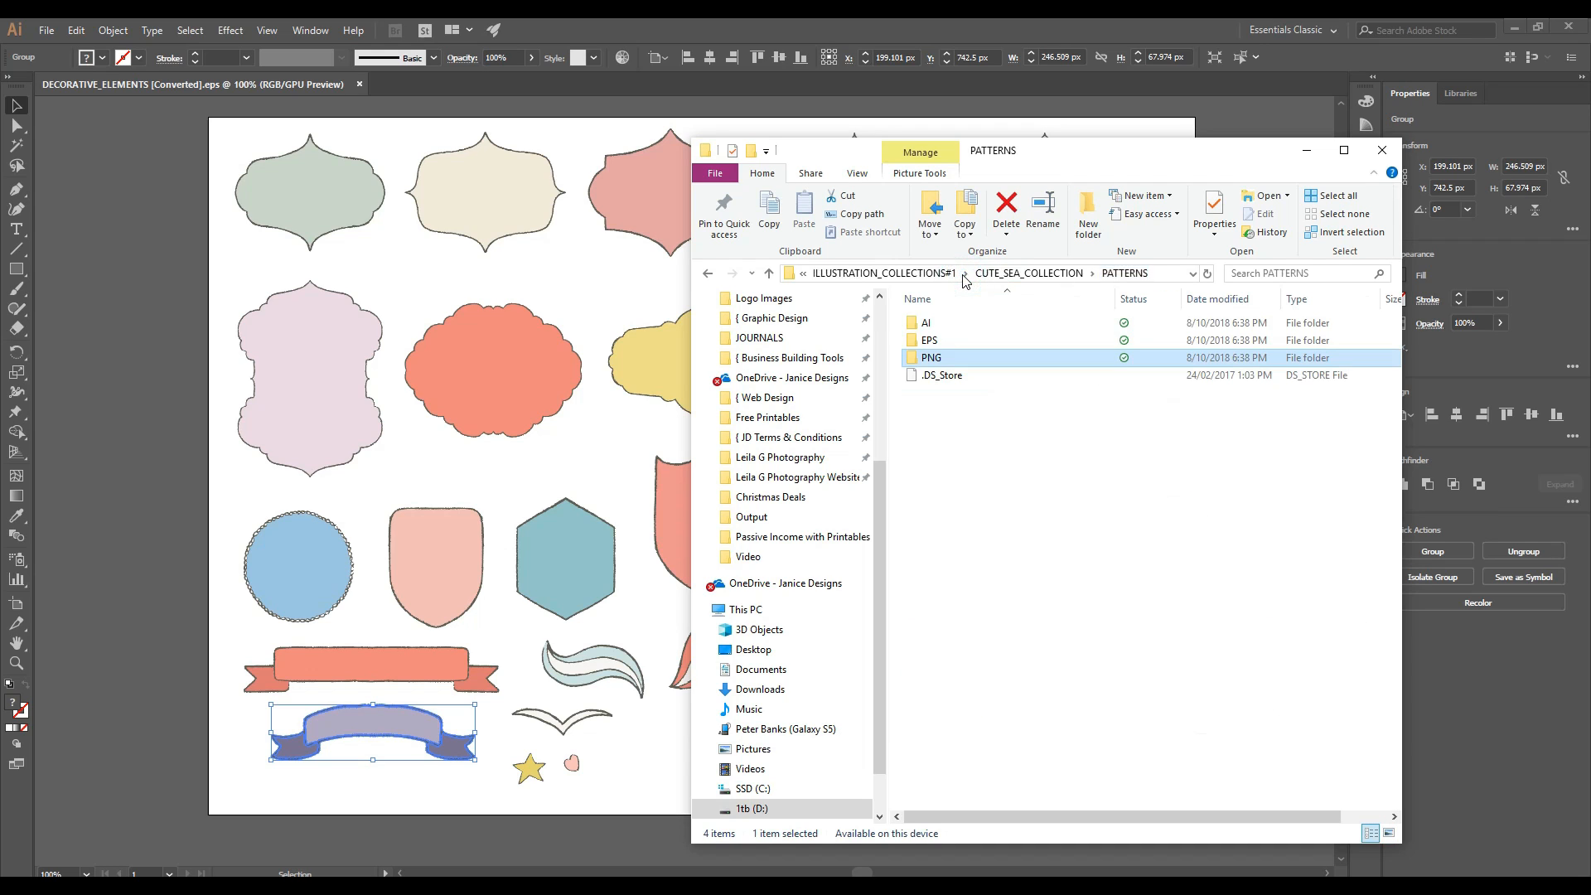
click(907, 274)
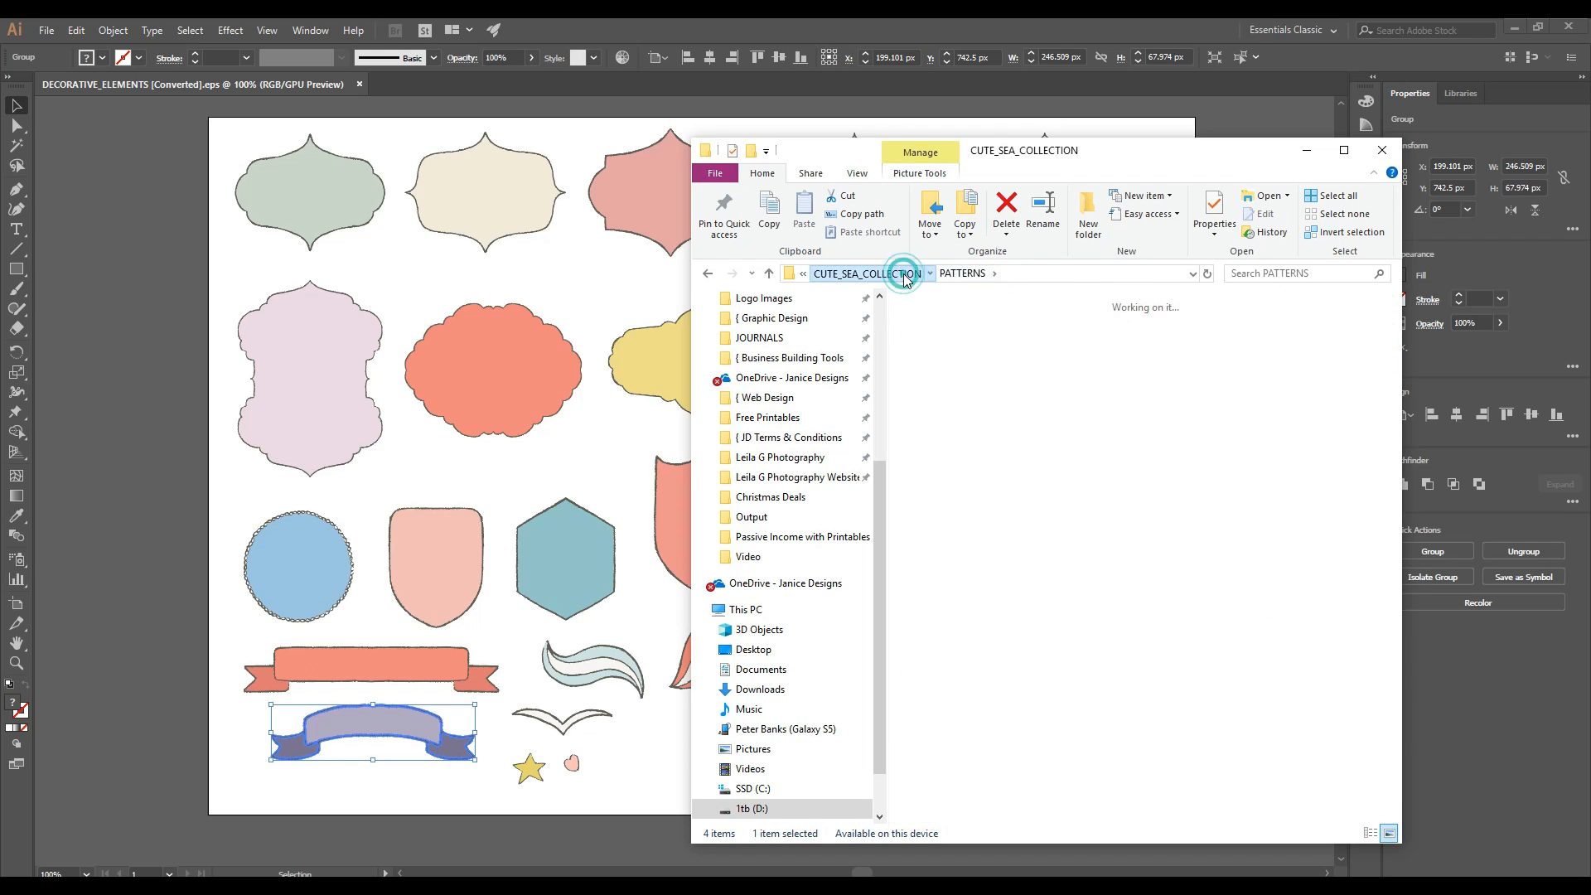
double_click(953, 338)
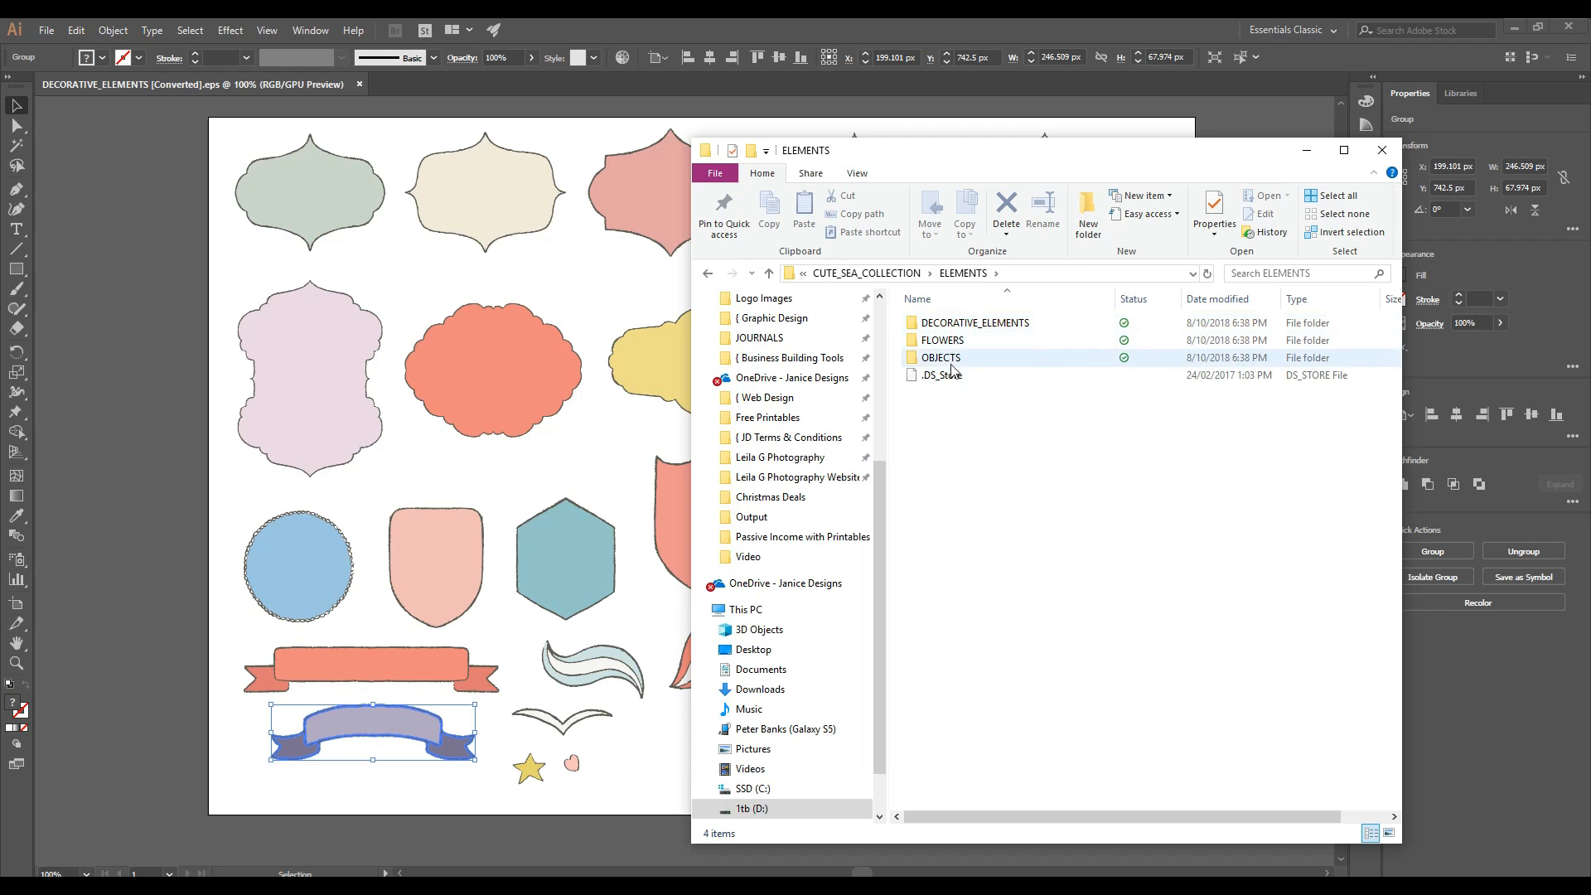
click(951, 359)
double_click(951, 359)
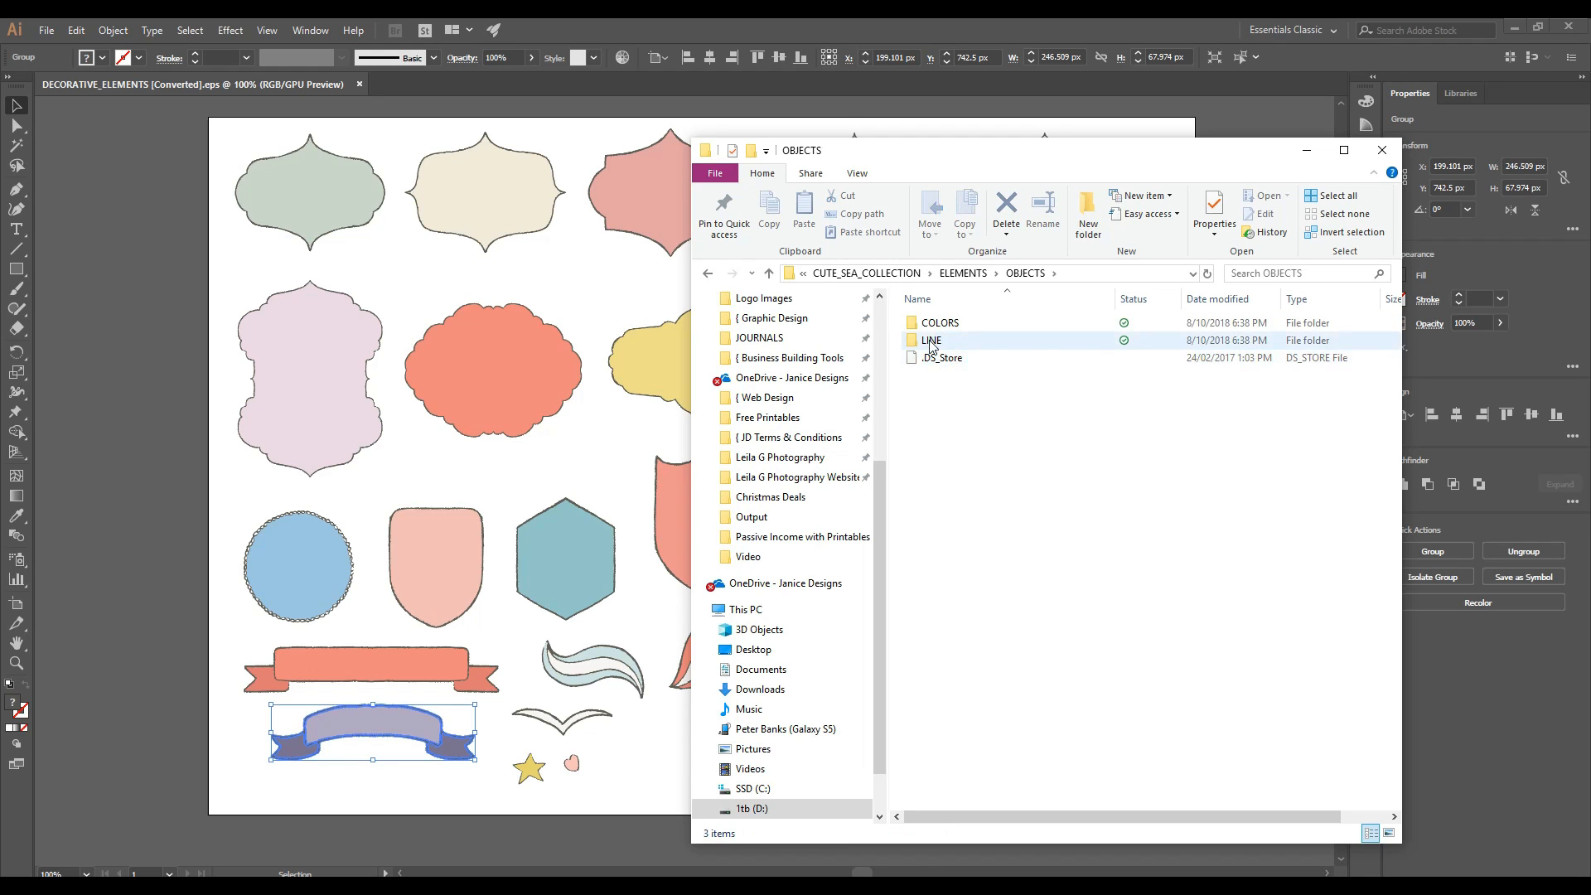
click(934, 328)
double_click(934, 325)
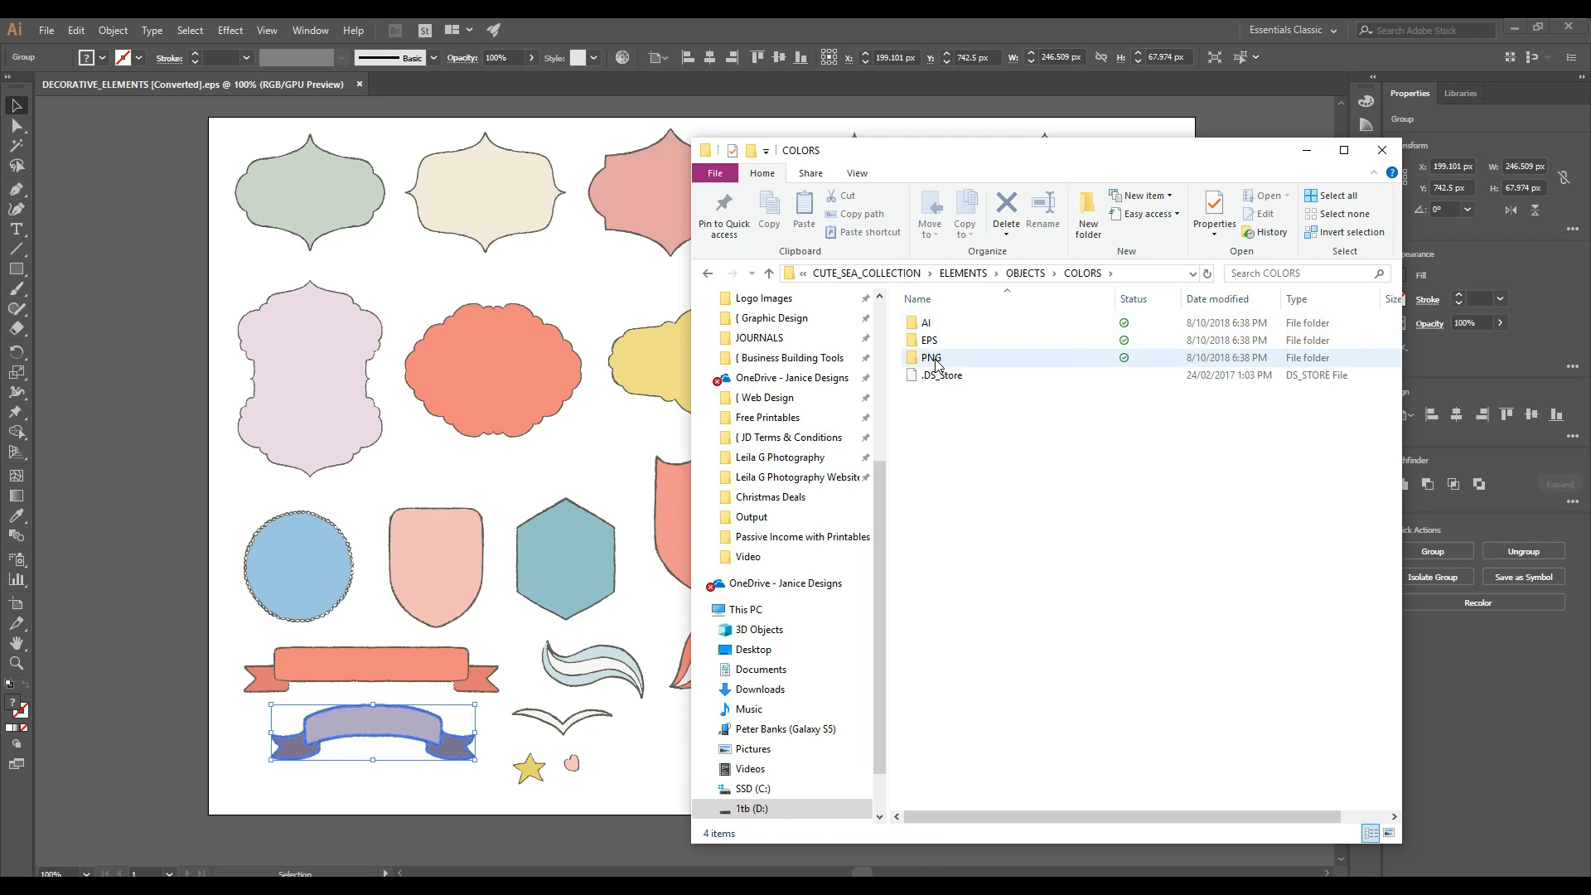
double_click(932, 358)
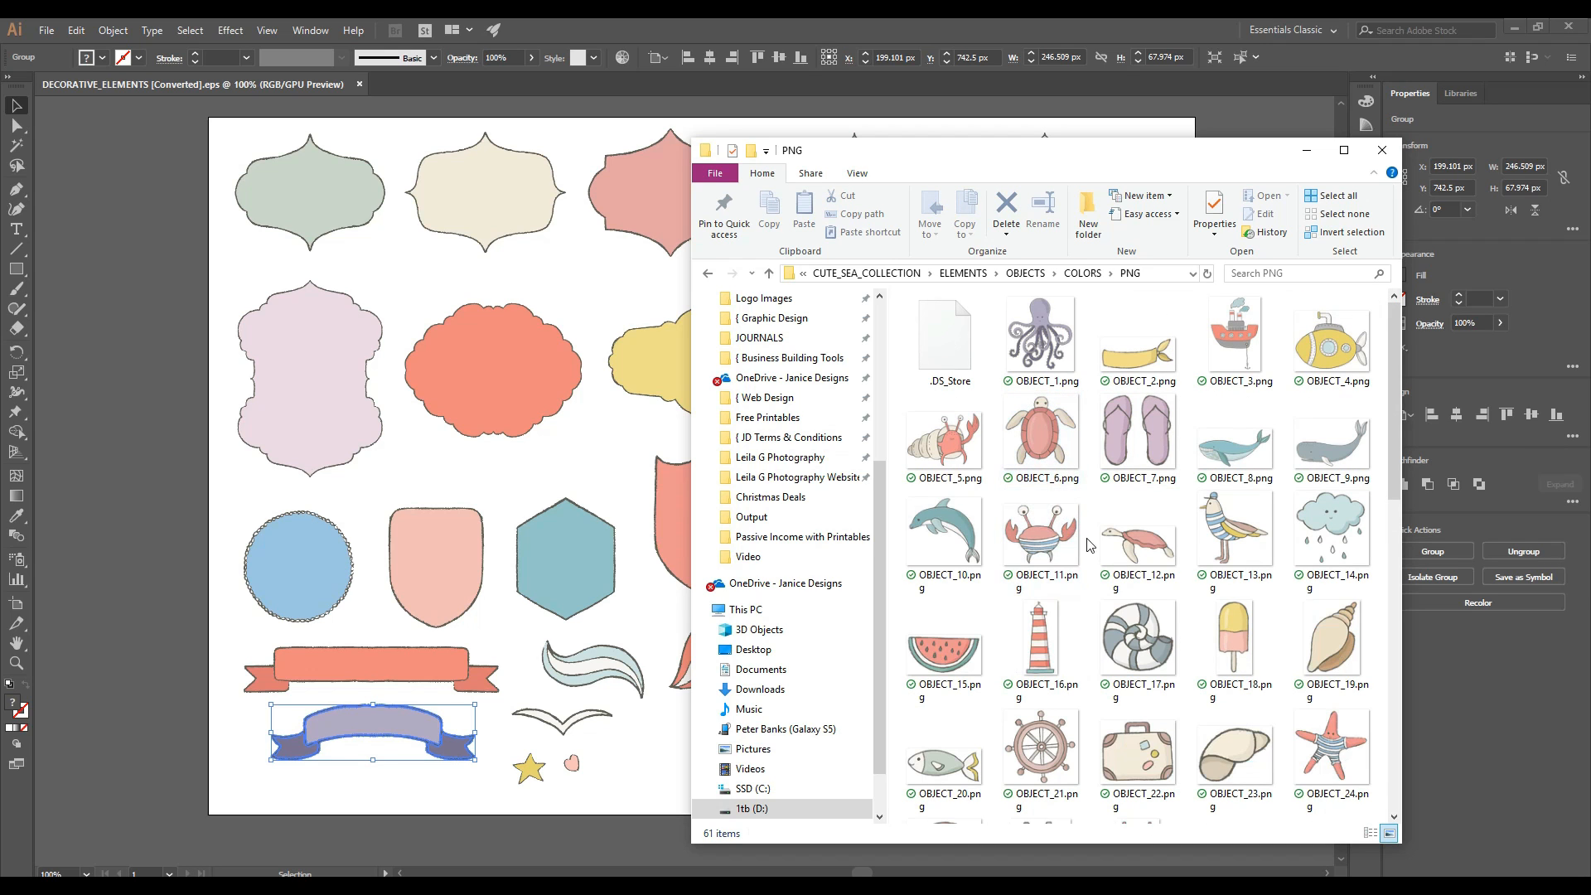
Place the crab image OBJECT_11.png from the folder on the InDesign page and shift it up and to the left
click(1043, 537)
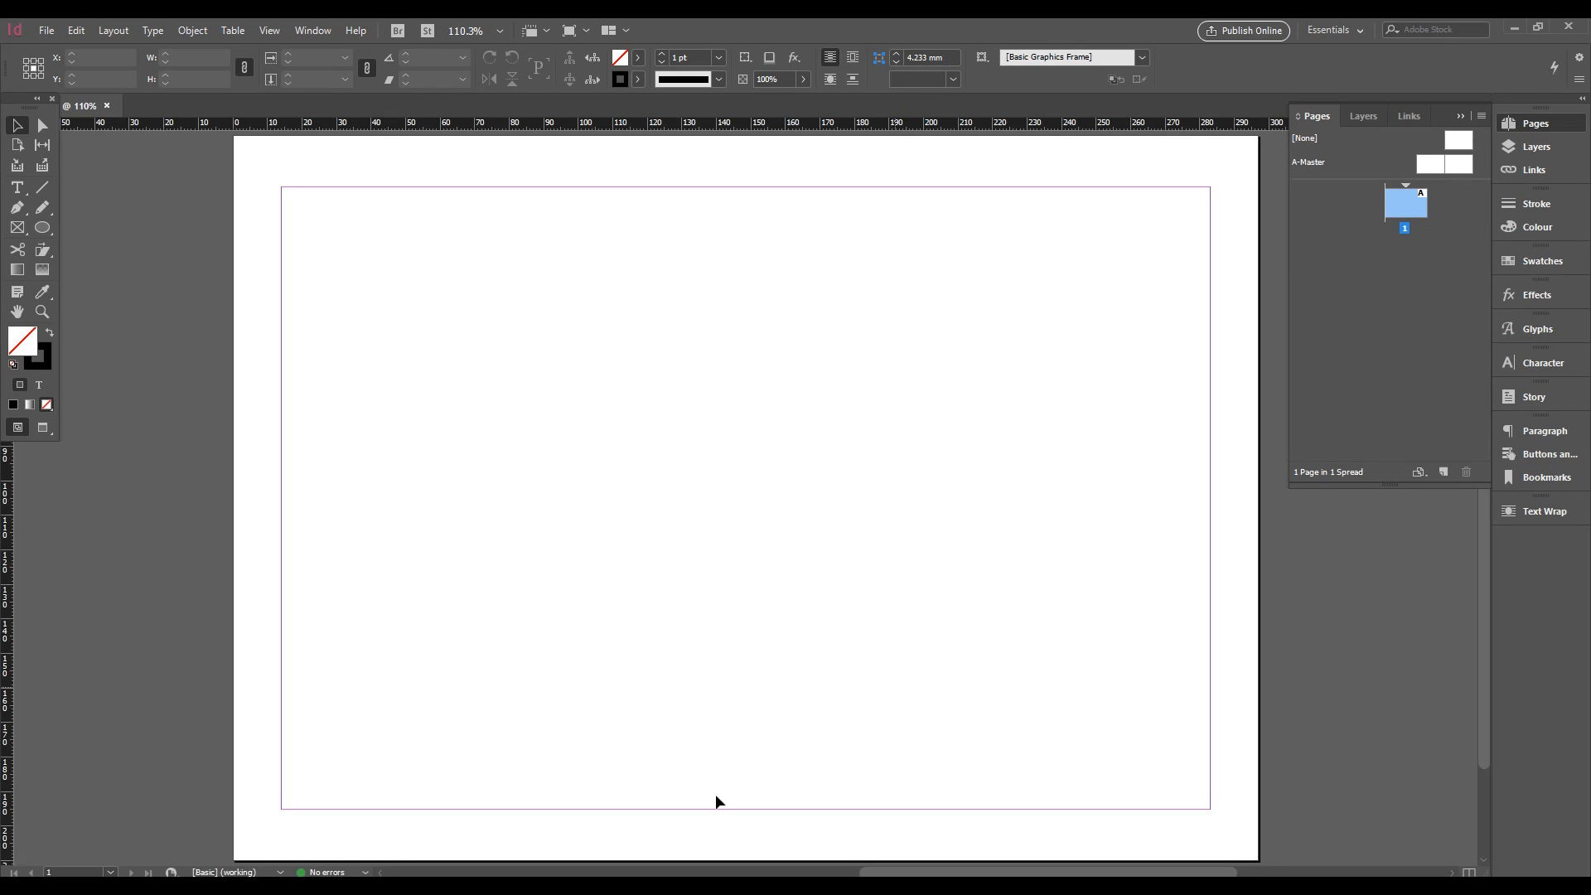
key(alt+Tab)
drag(1036, 535, 518, 460)
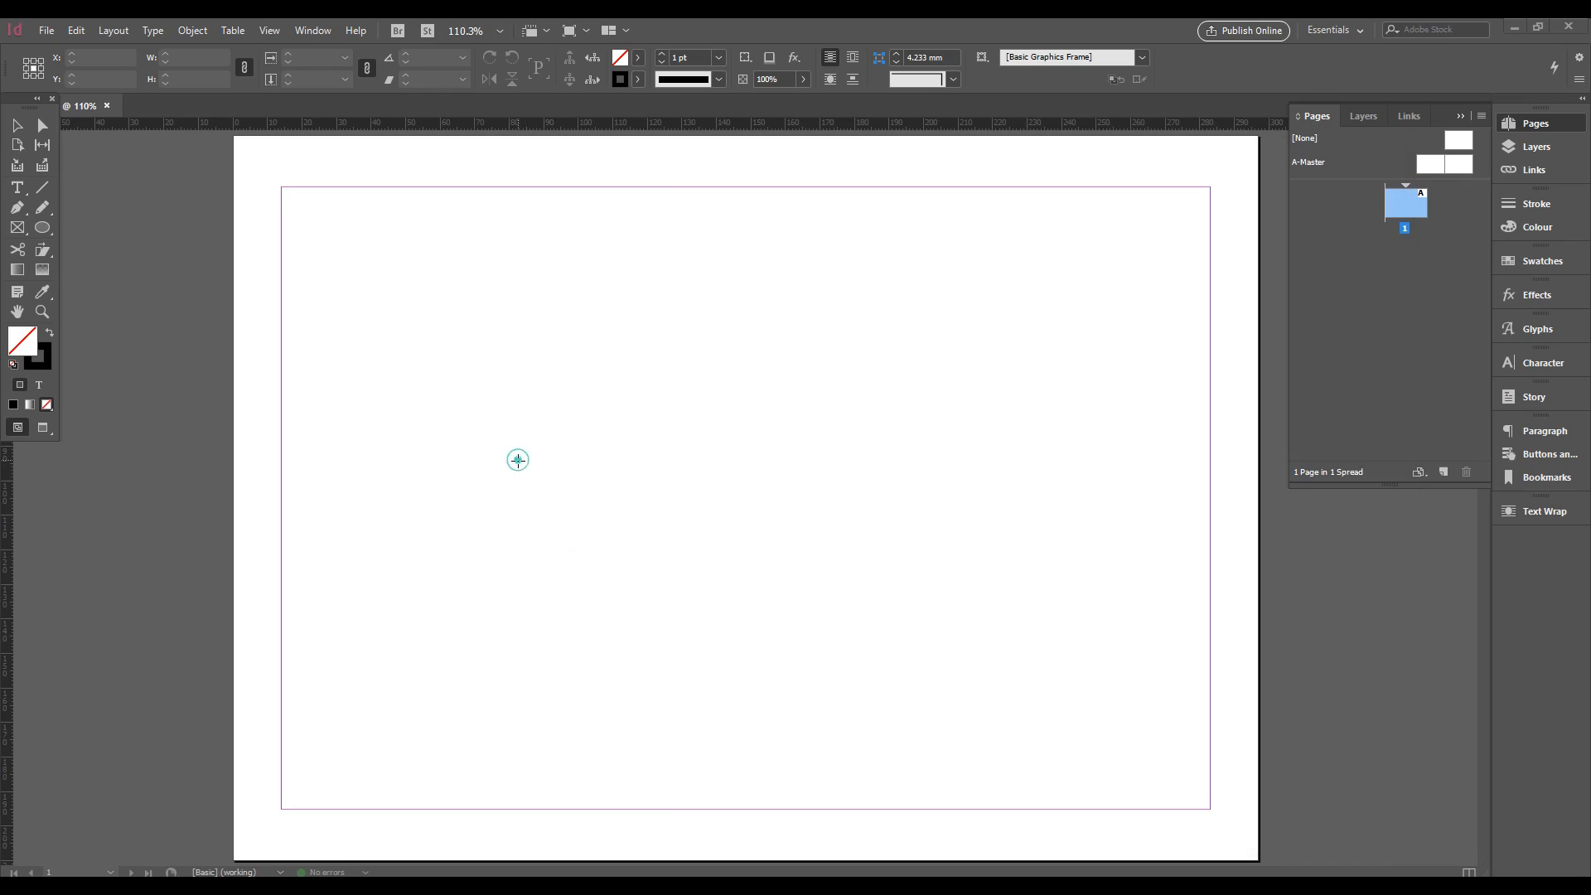
drag(1270, 732, 653, 475)
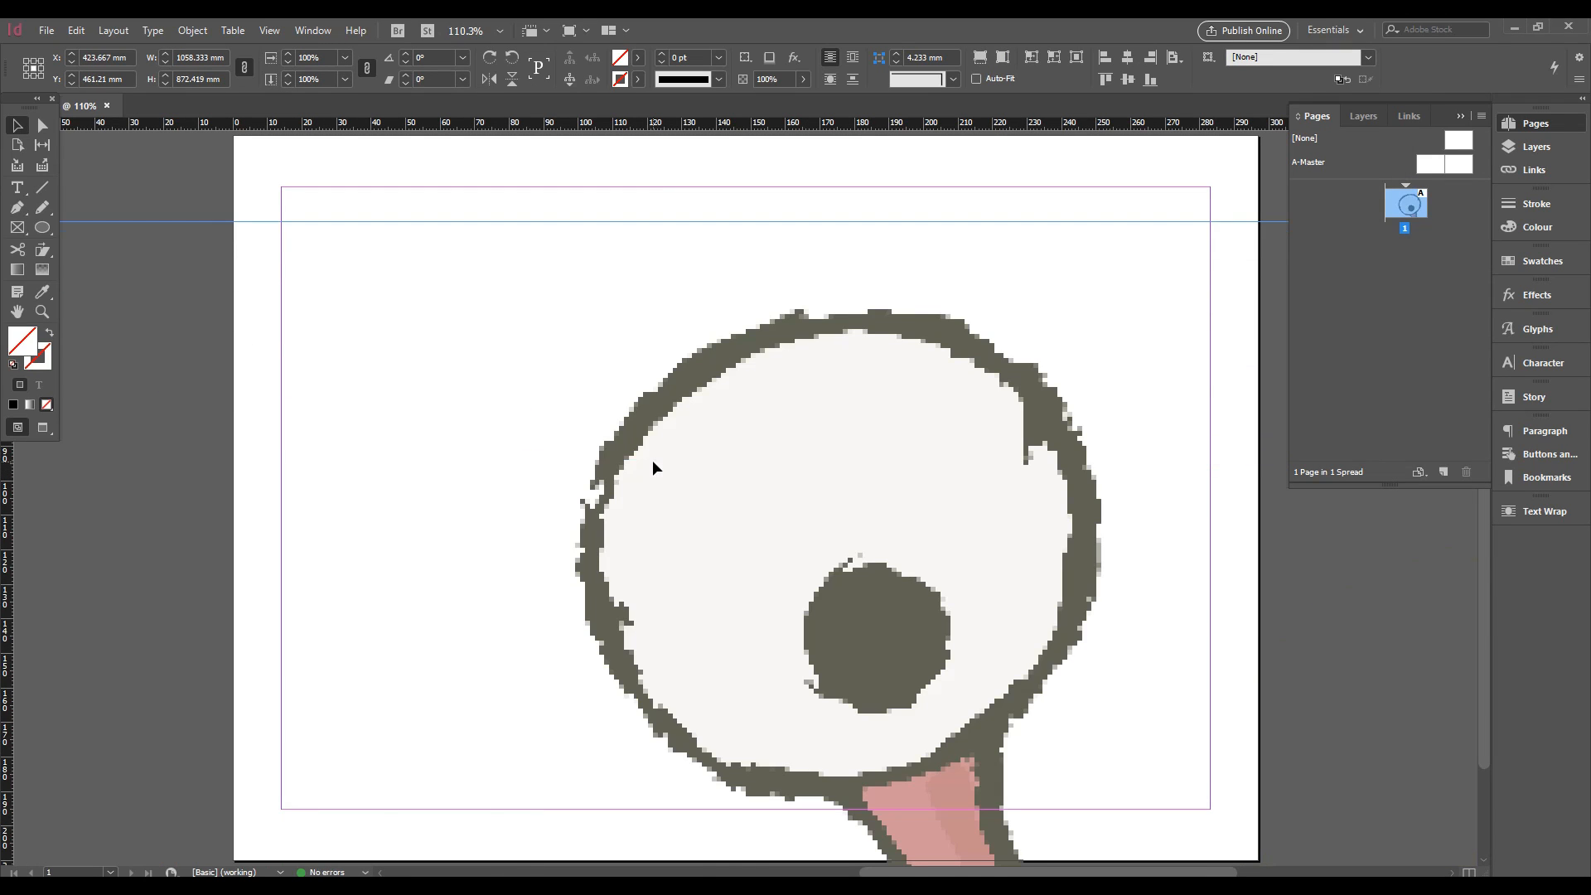
key(ctrl+minus)
key(ctrl+minus)
key(ctrl+minus)
key(ctrl+minus)
key(ctrl+minus)
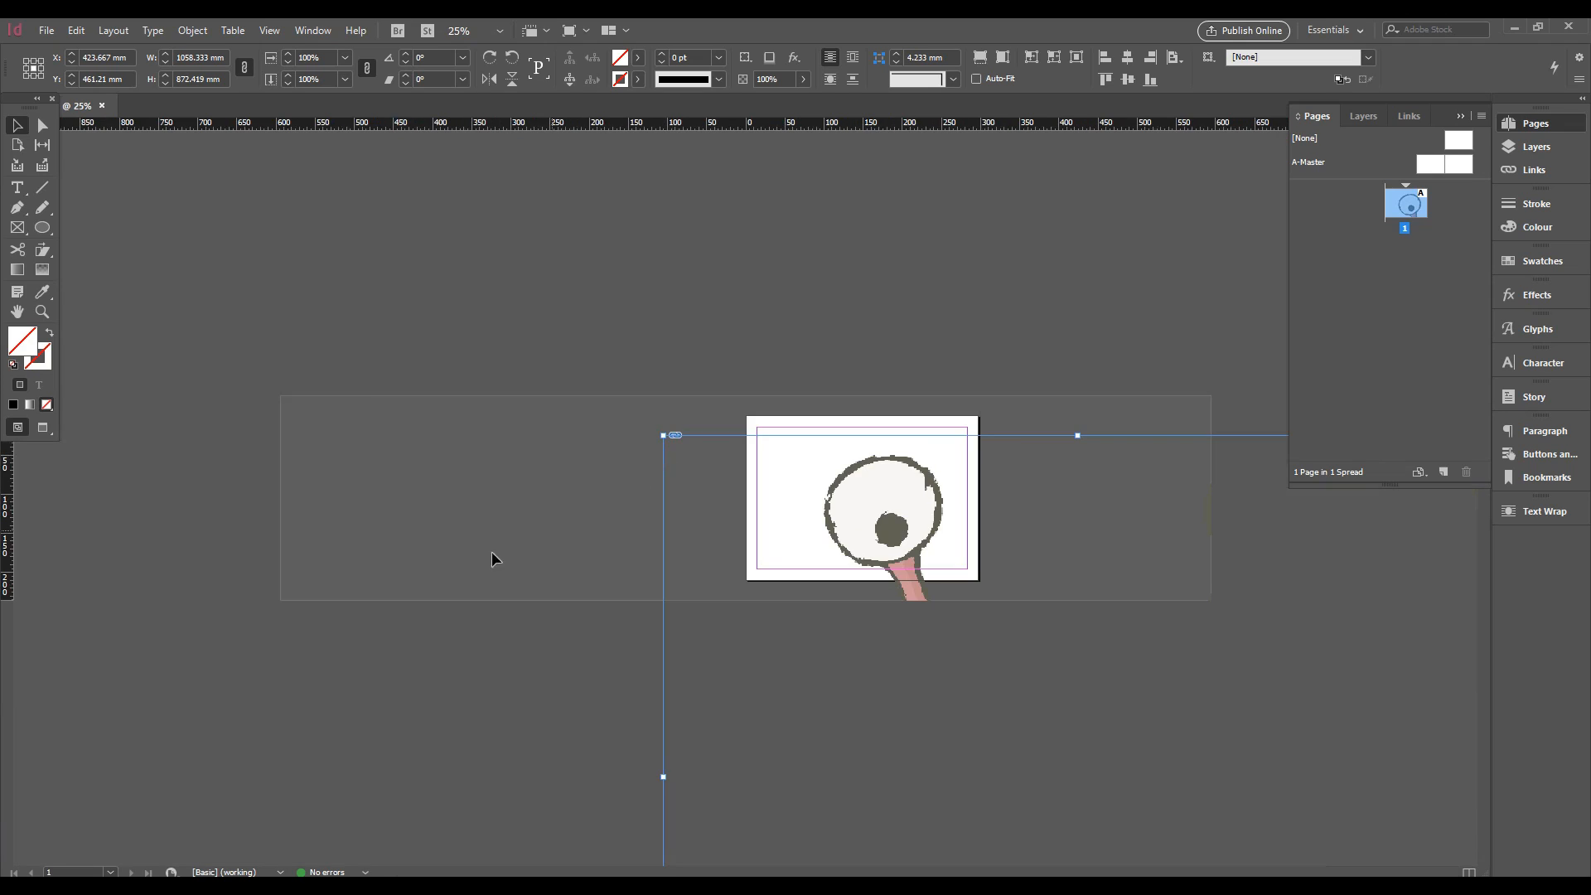
Delete the oversized crab image from the page
click(664, 435)
drag(664, 435, 756, 512)
key(Delete)
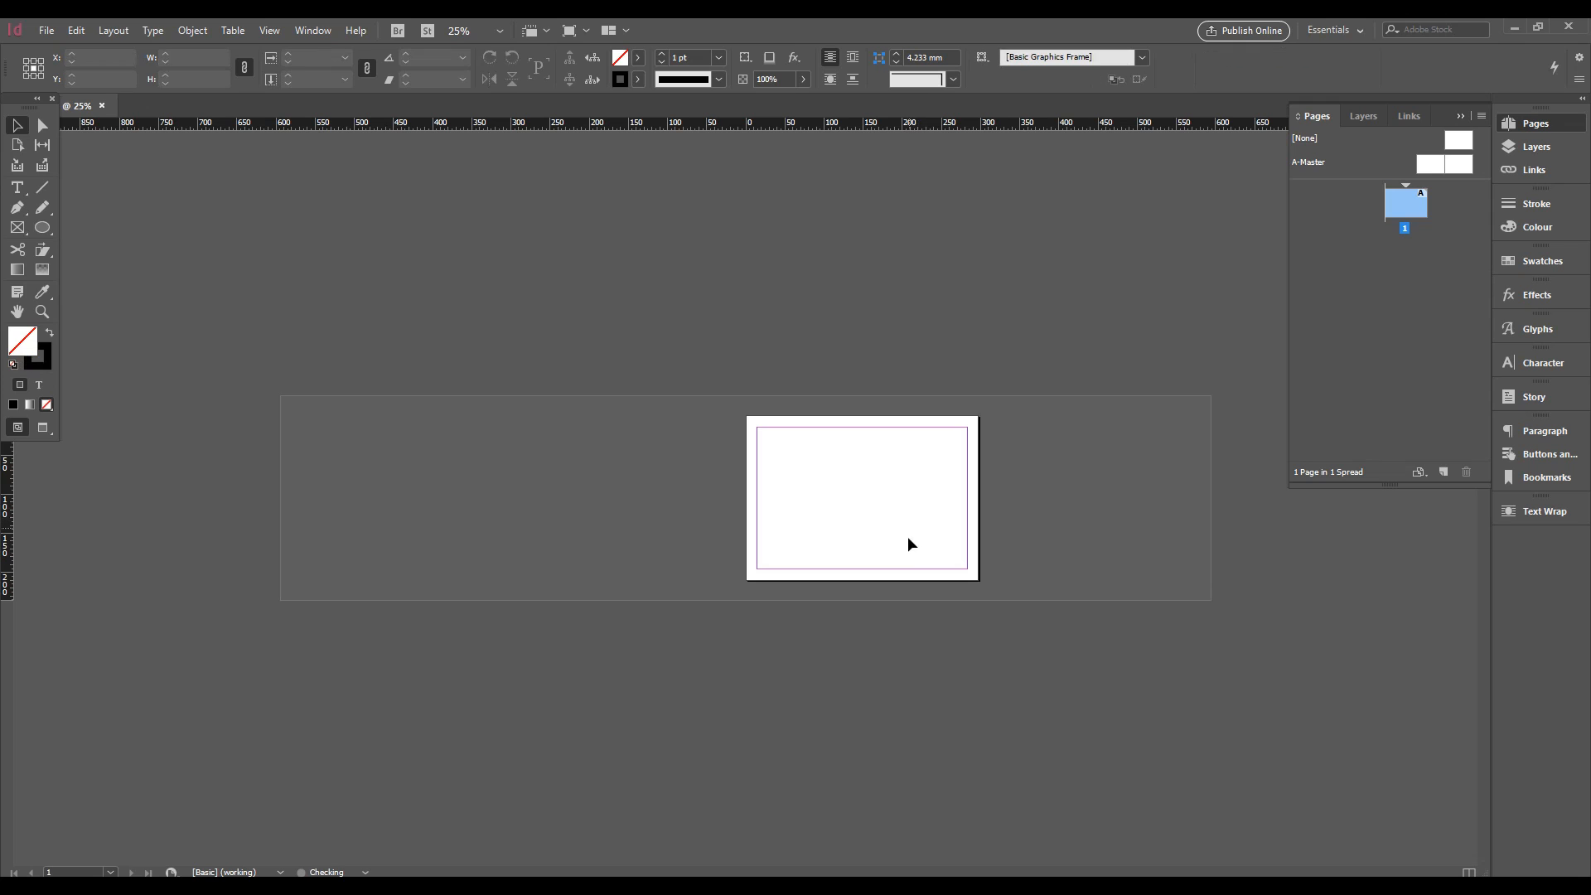
key(ctrl+equal)
key(ctrl+equal)
key(ctrl+equal)
key(ctrl+equal)
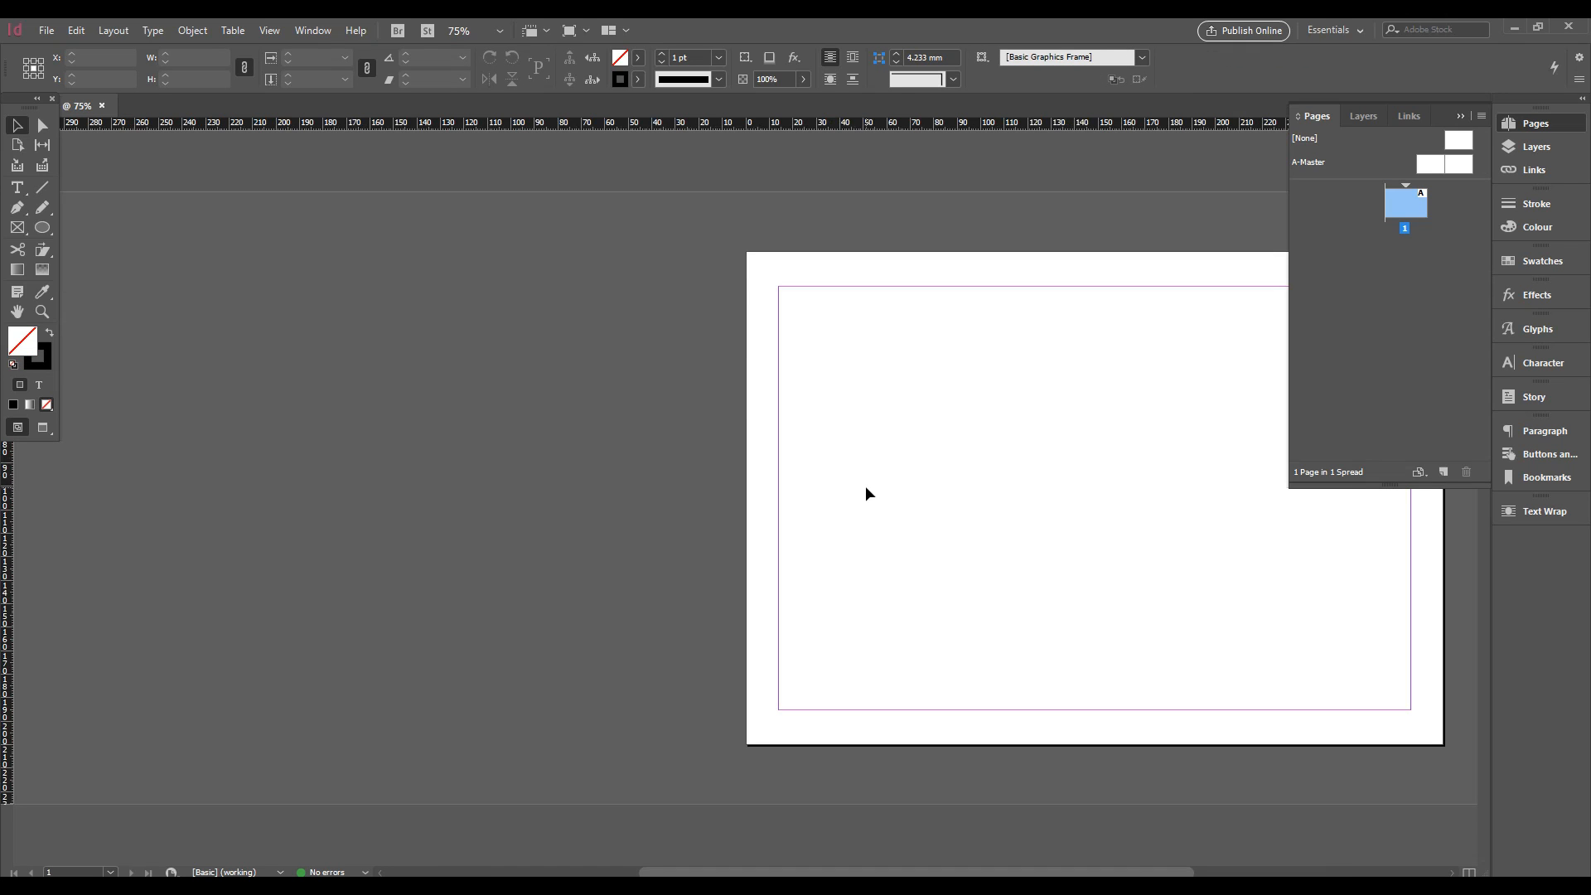
Switch to File Explorer and look in the OBJECTS > COLORS > EPS folder for the vector artwork
key(alt+Tab)
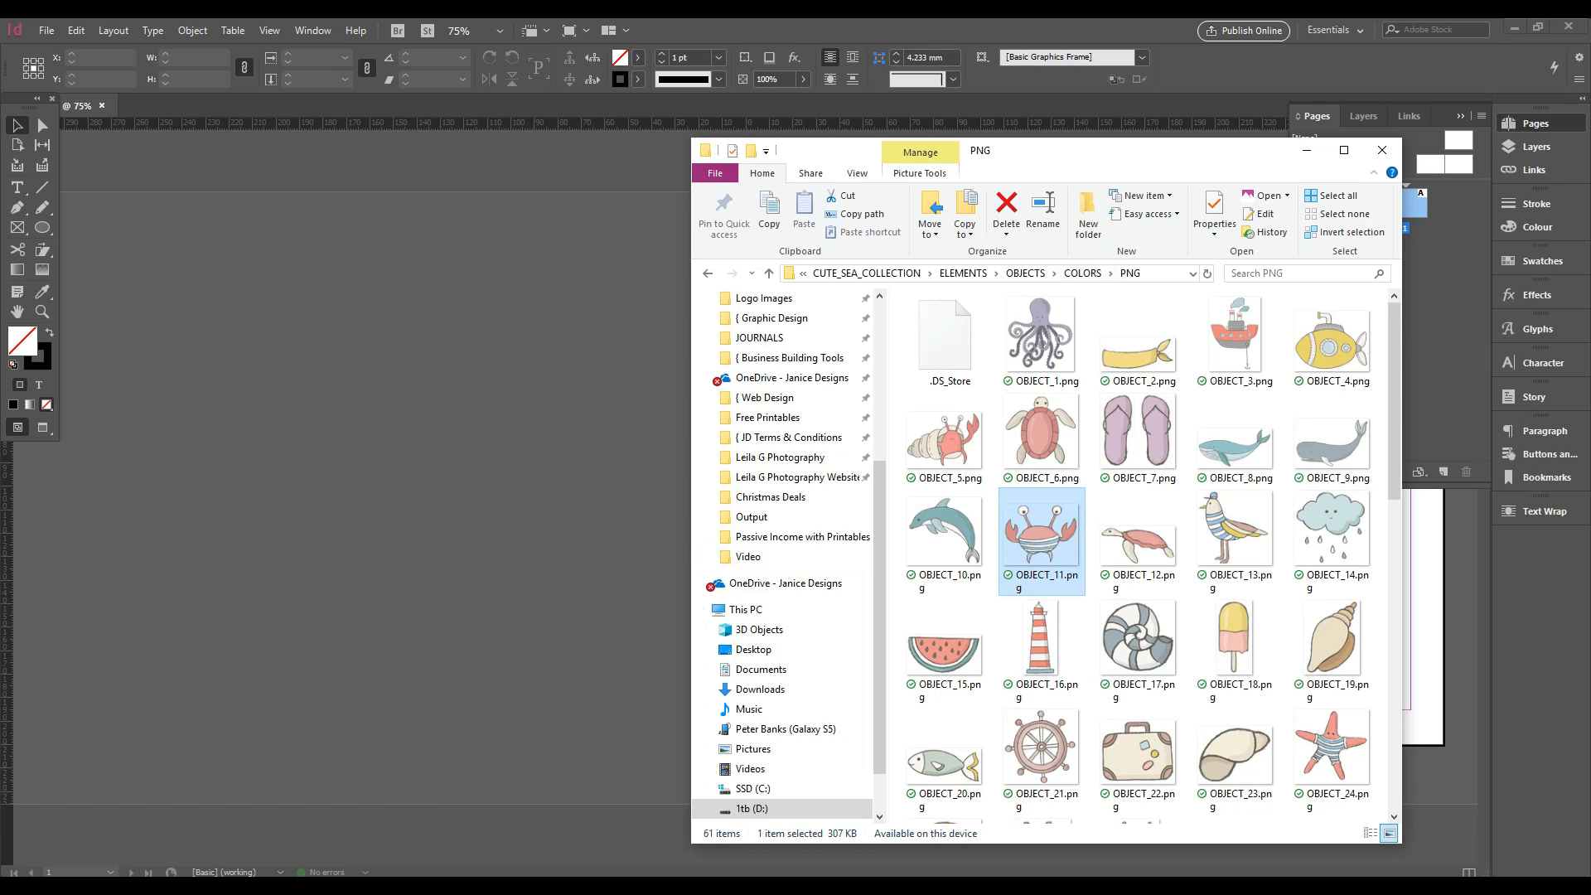
click(1080, 273)
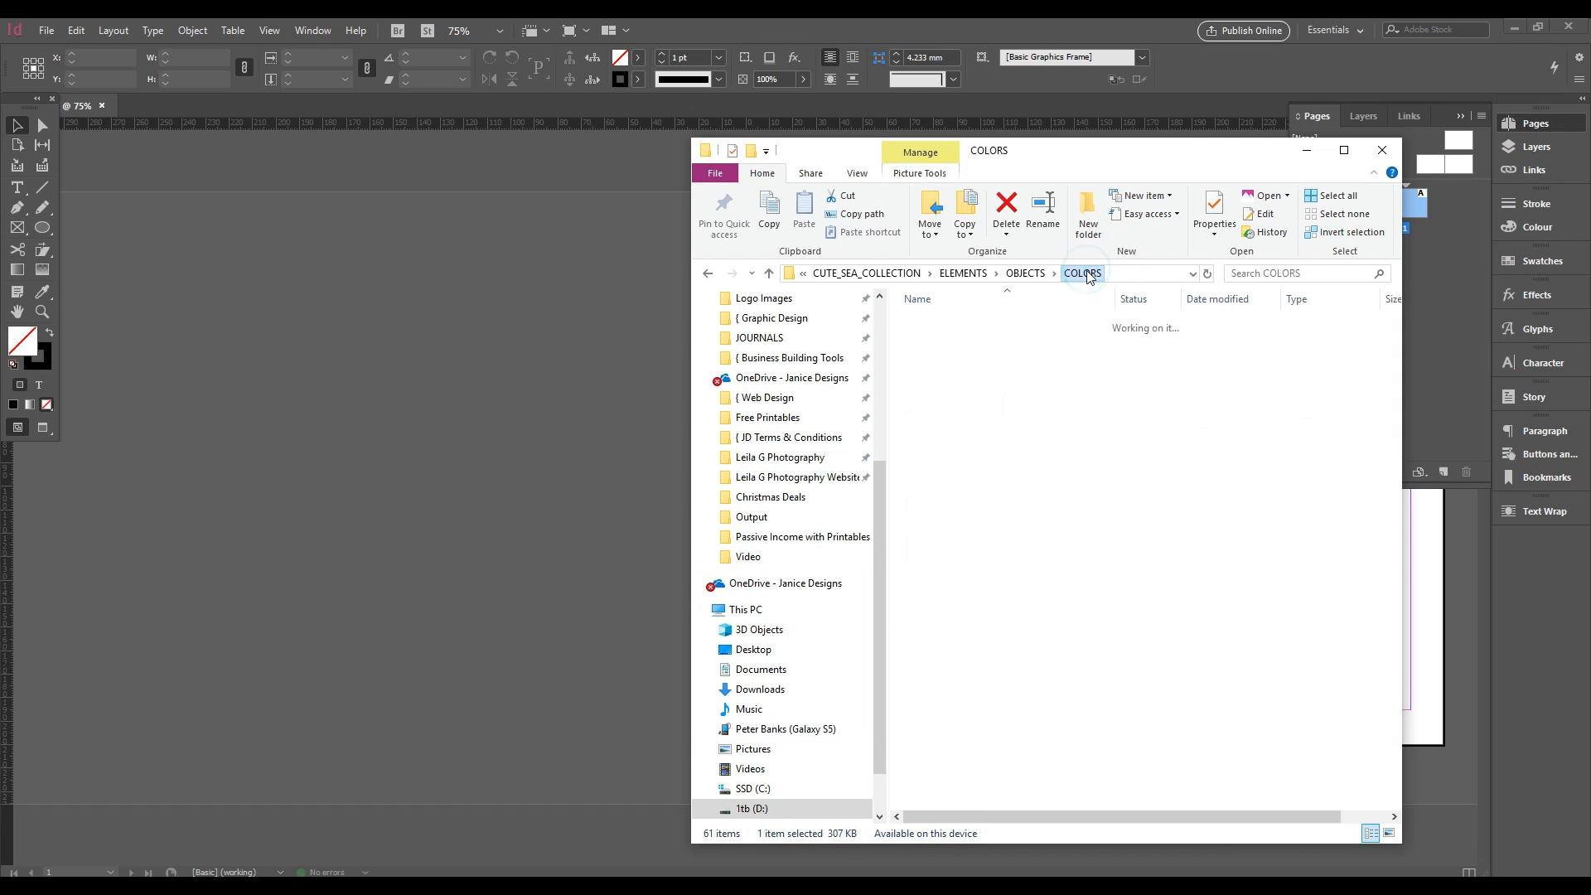
click(1032, 279)
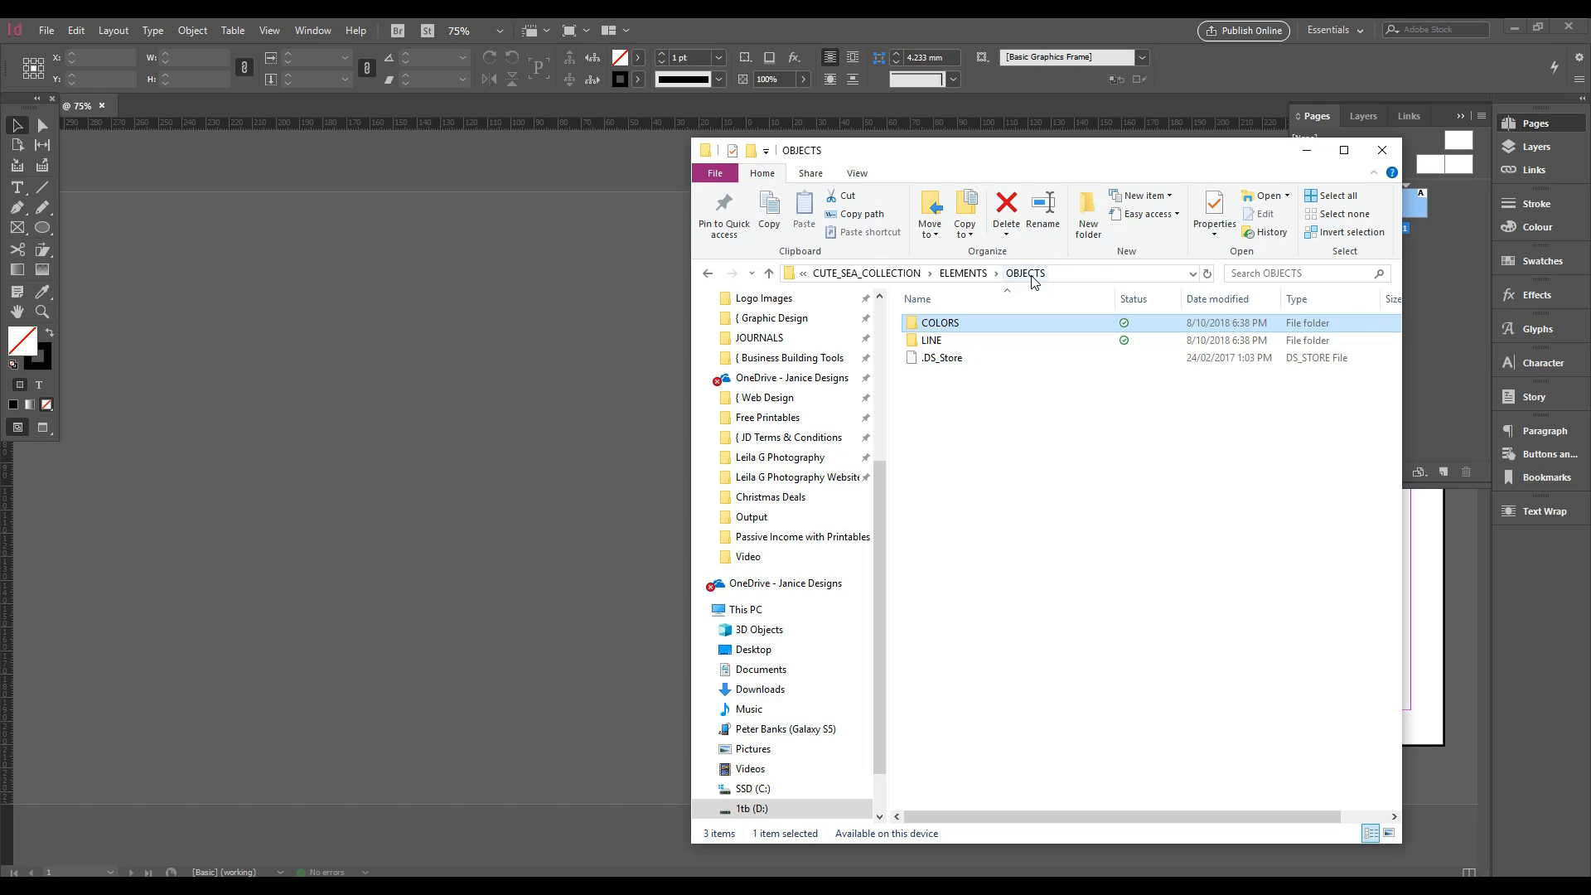
double_click(968, 323)
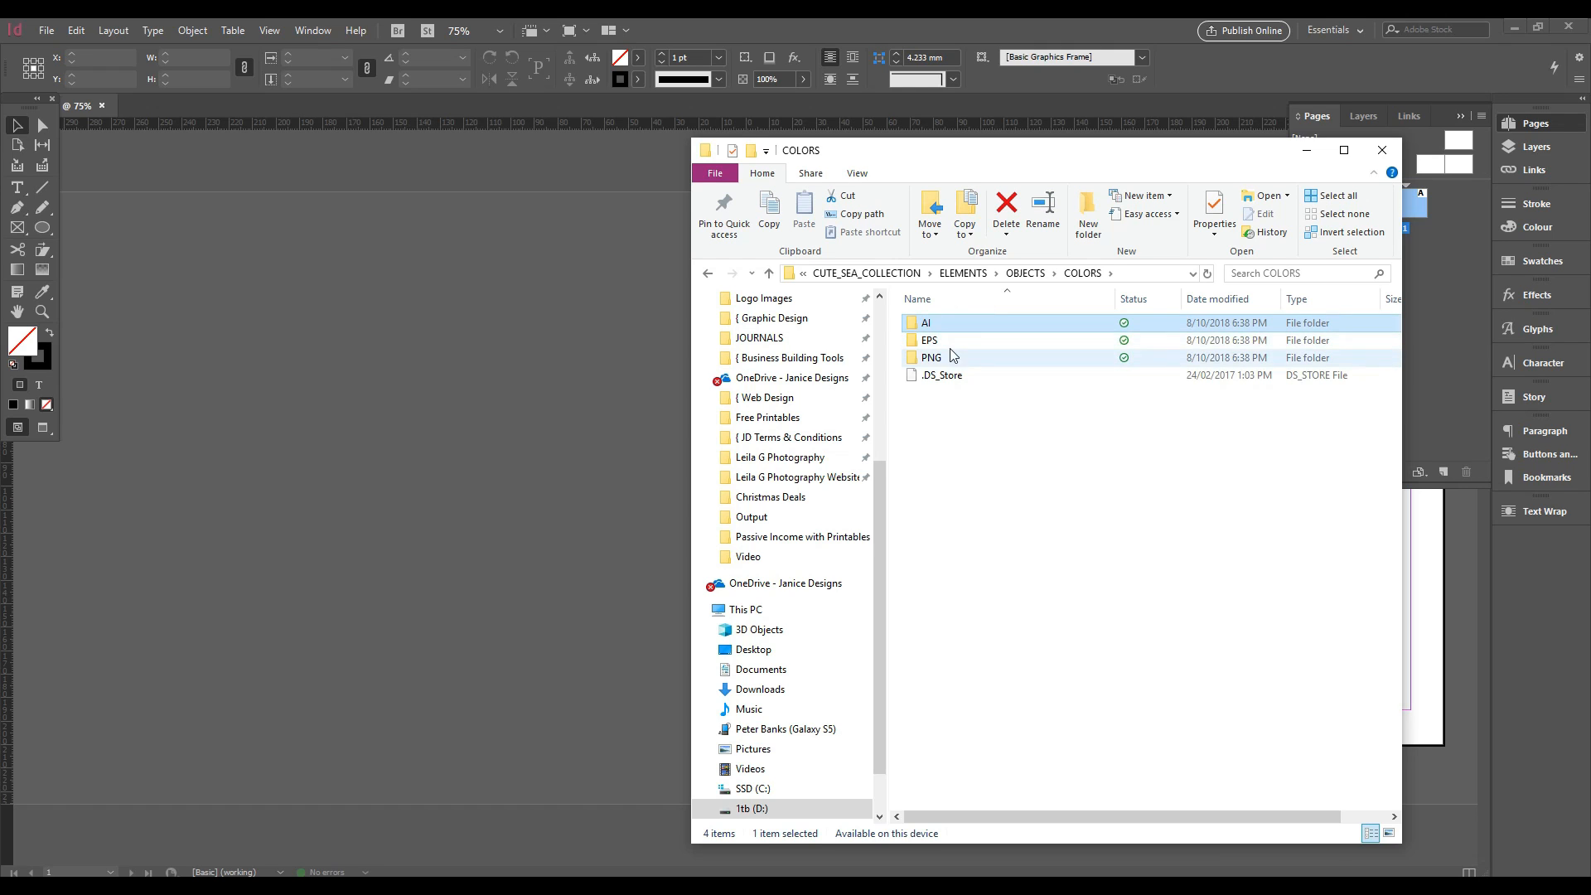
double_click(950, 341)
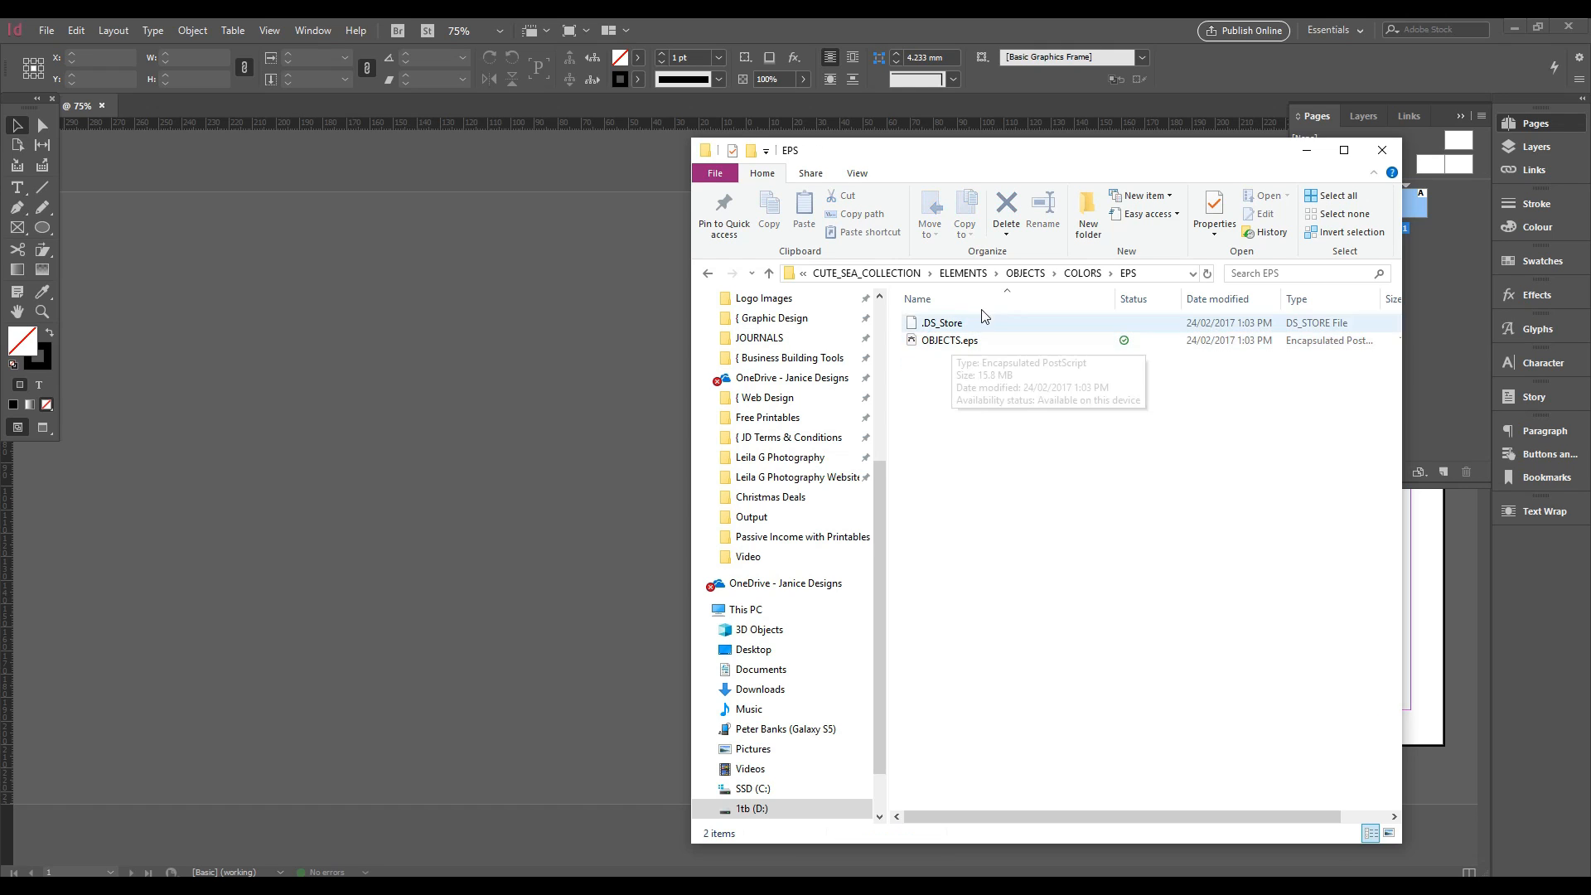
Go up to ELEMENTS and open the DECORATIVE_ELEMENTS > COLORS > EPS folder
click(966, 275)
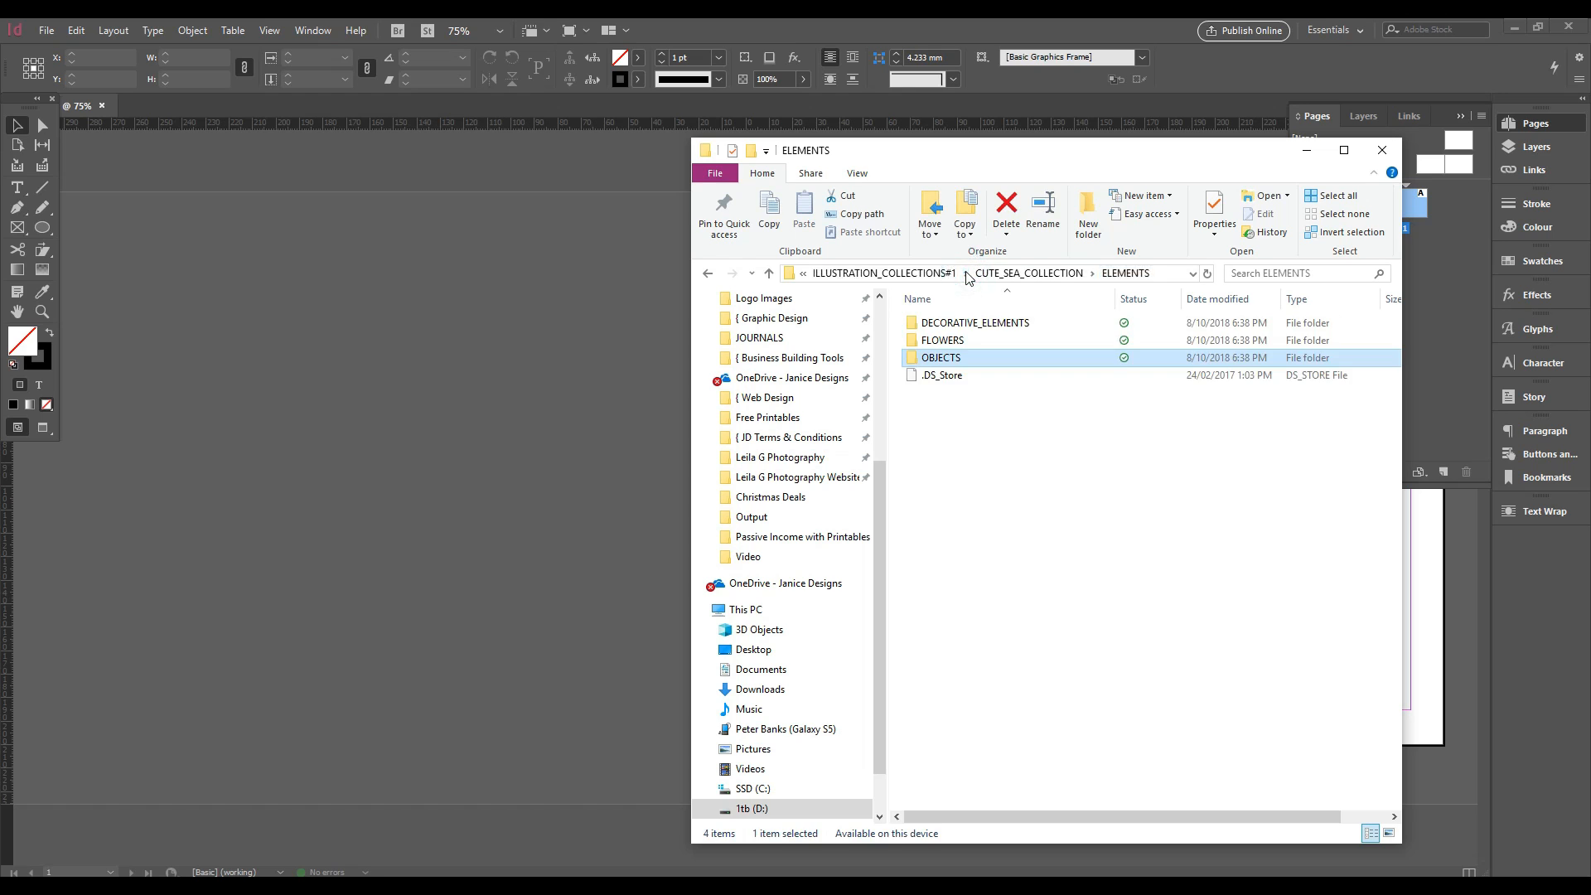
double_click(958, 324)
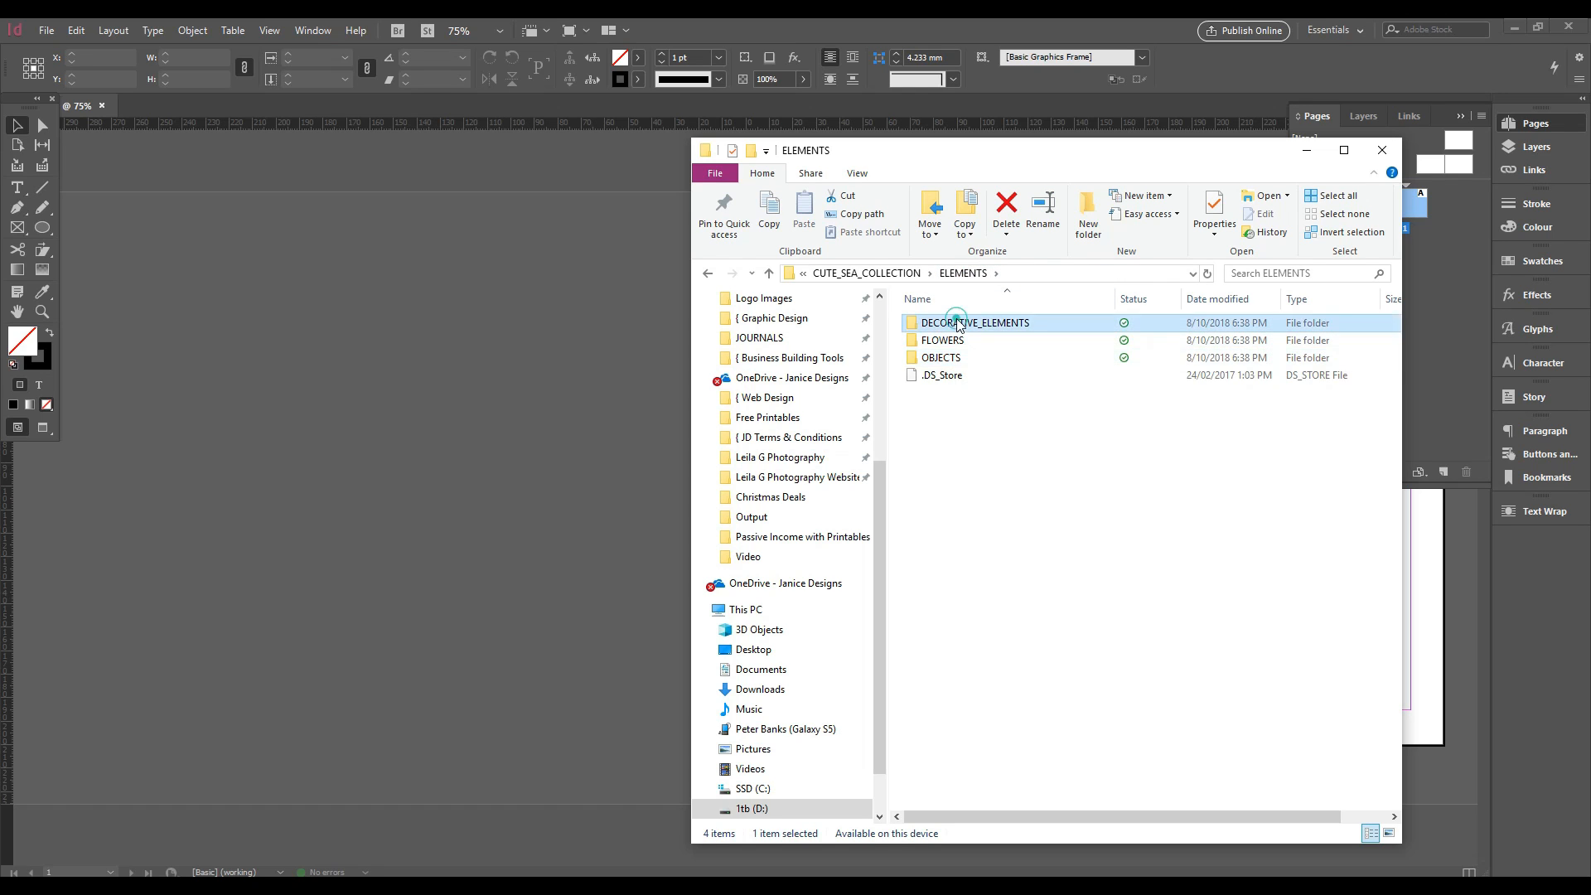
click(959, 327)
double_click(959, 327)
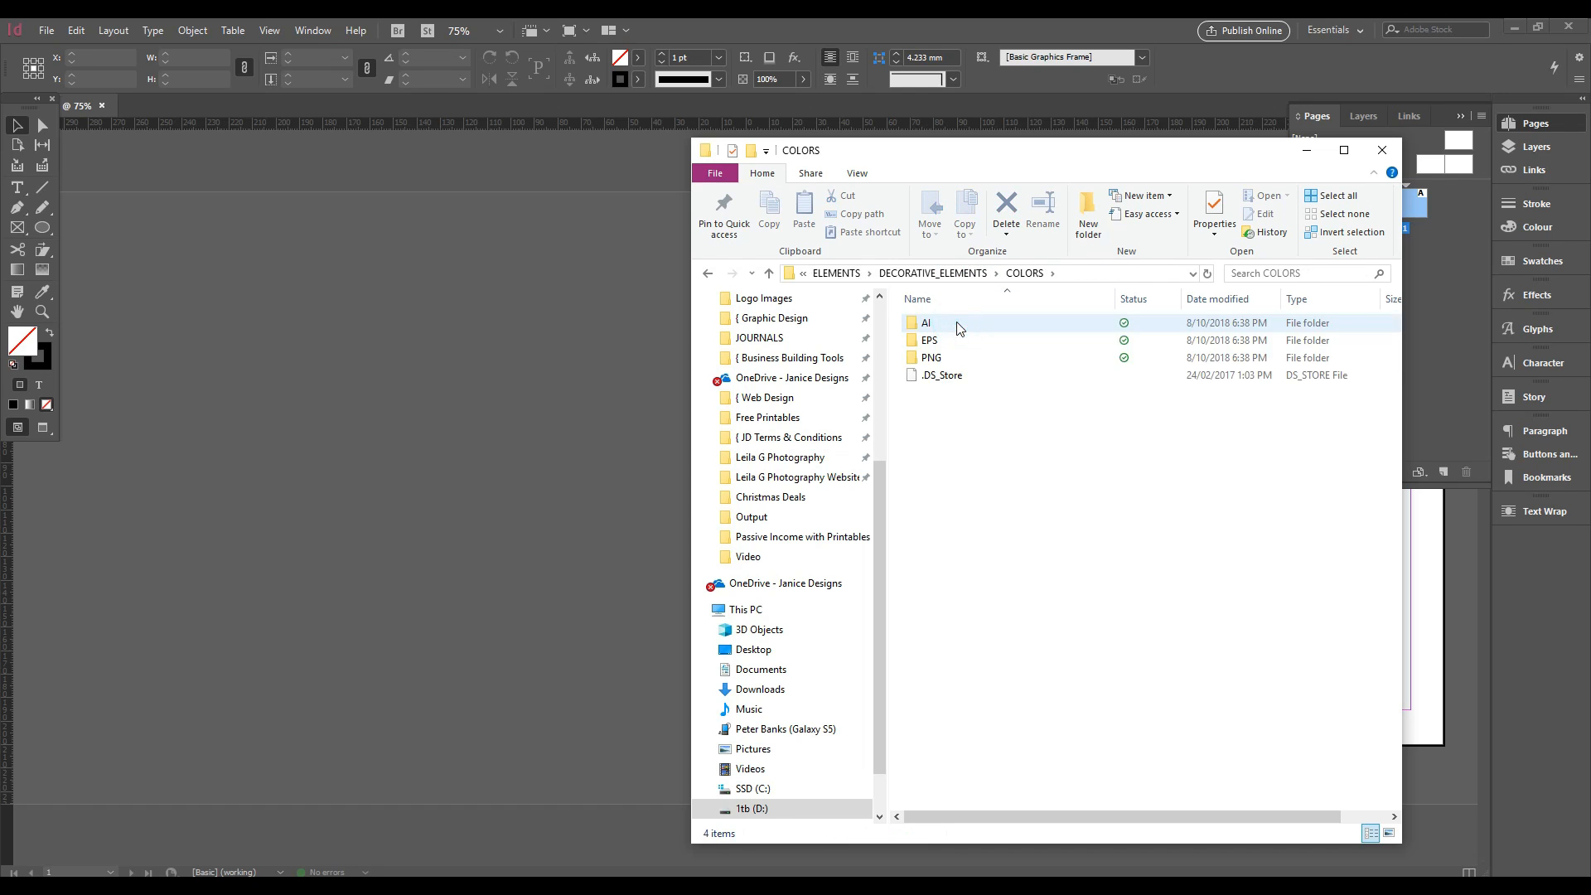
double_click(953, 341)
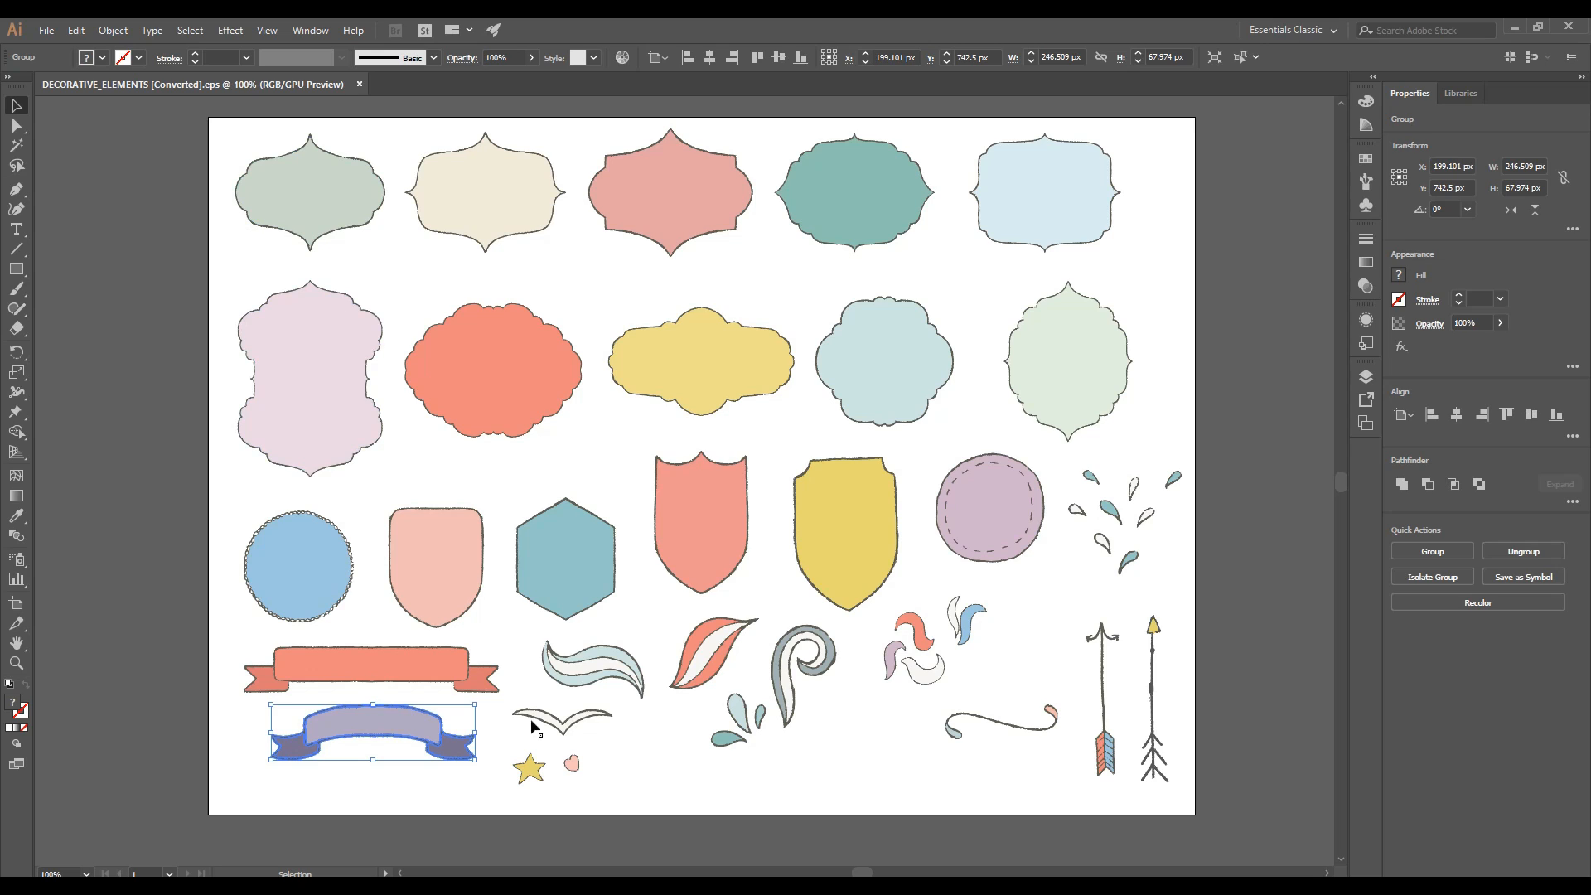
Switch to Illustrator, enlarge the purple curved ribbon banner to about 634 px wide, and undo the enlargement
click(178, 741)
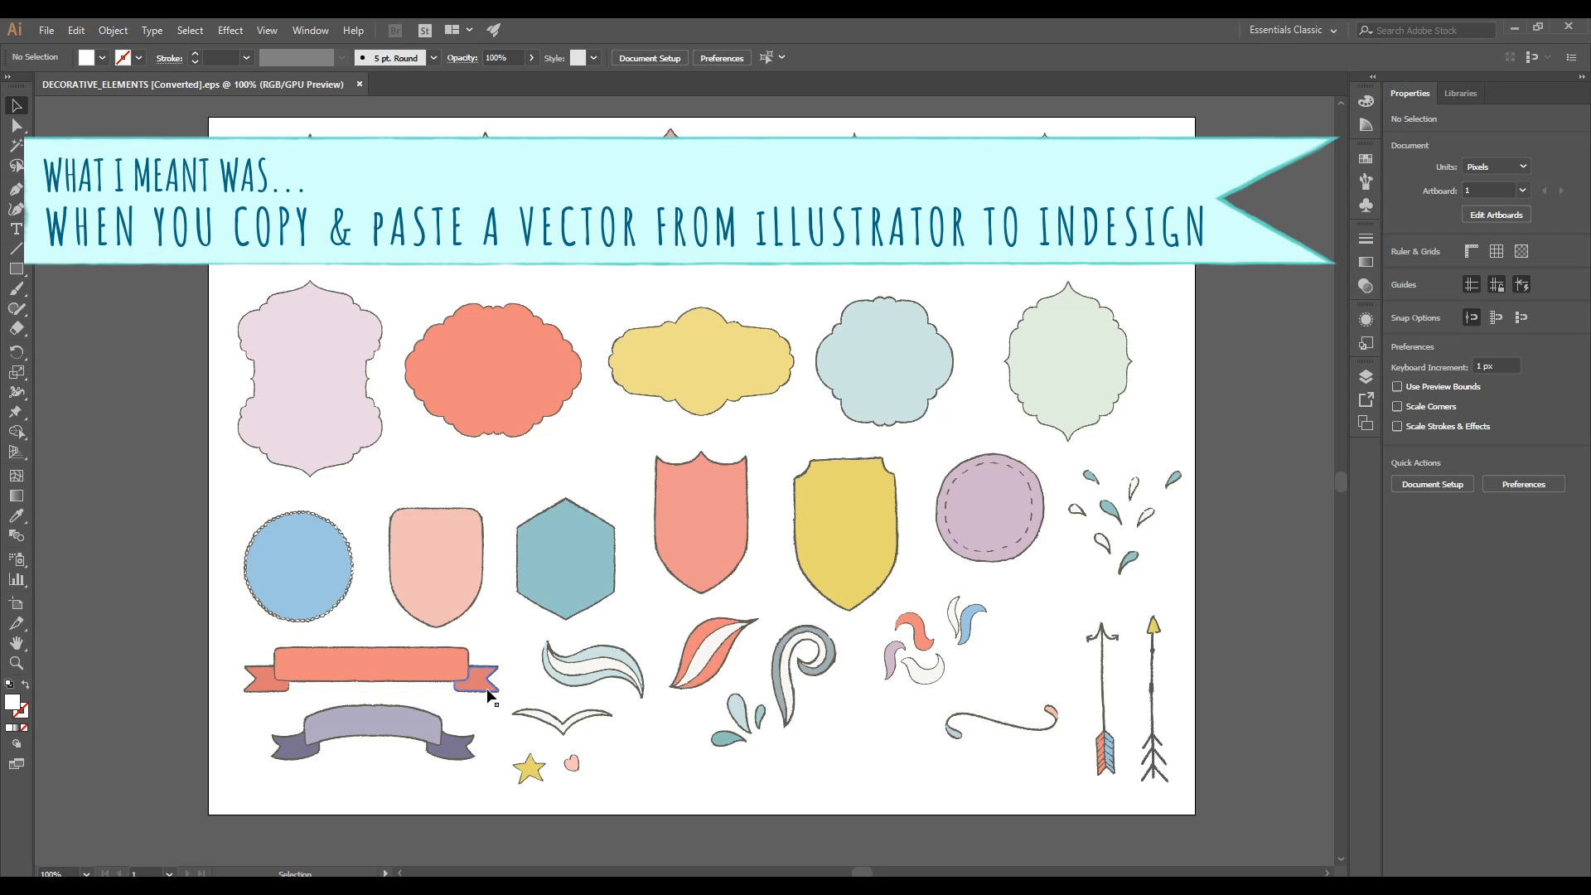
click(448, 726)
drag(474, 705, 798, 618)
key(ctrl+z)
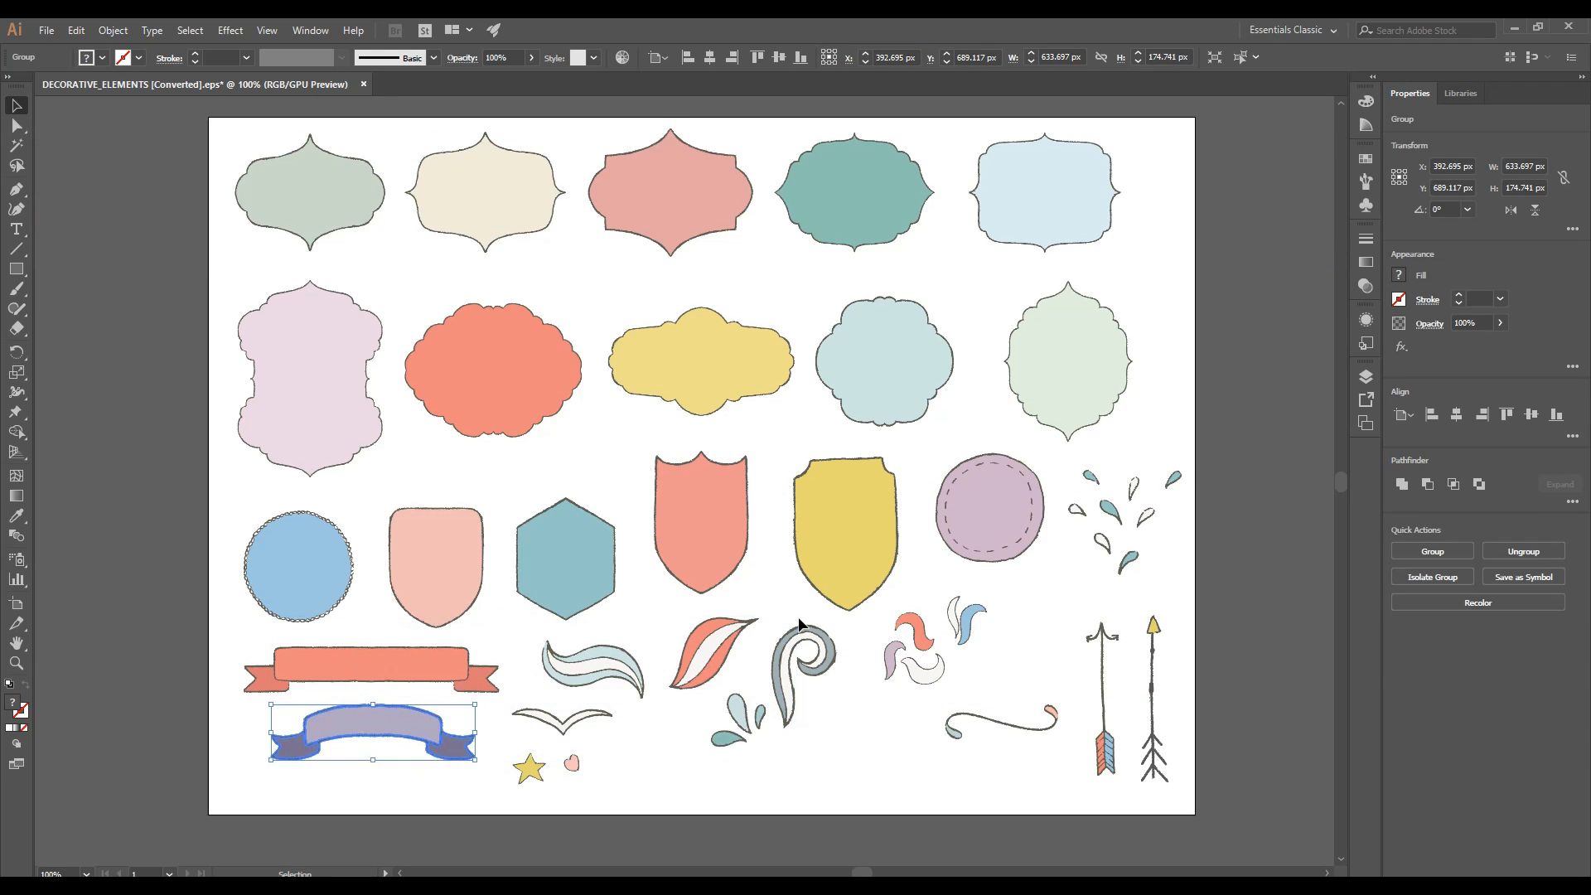
click(666, 758)
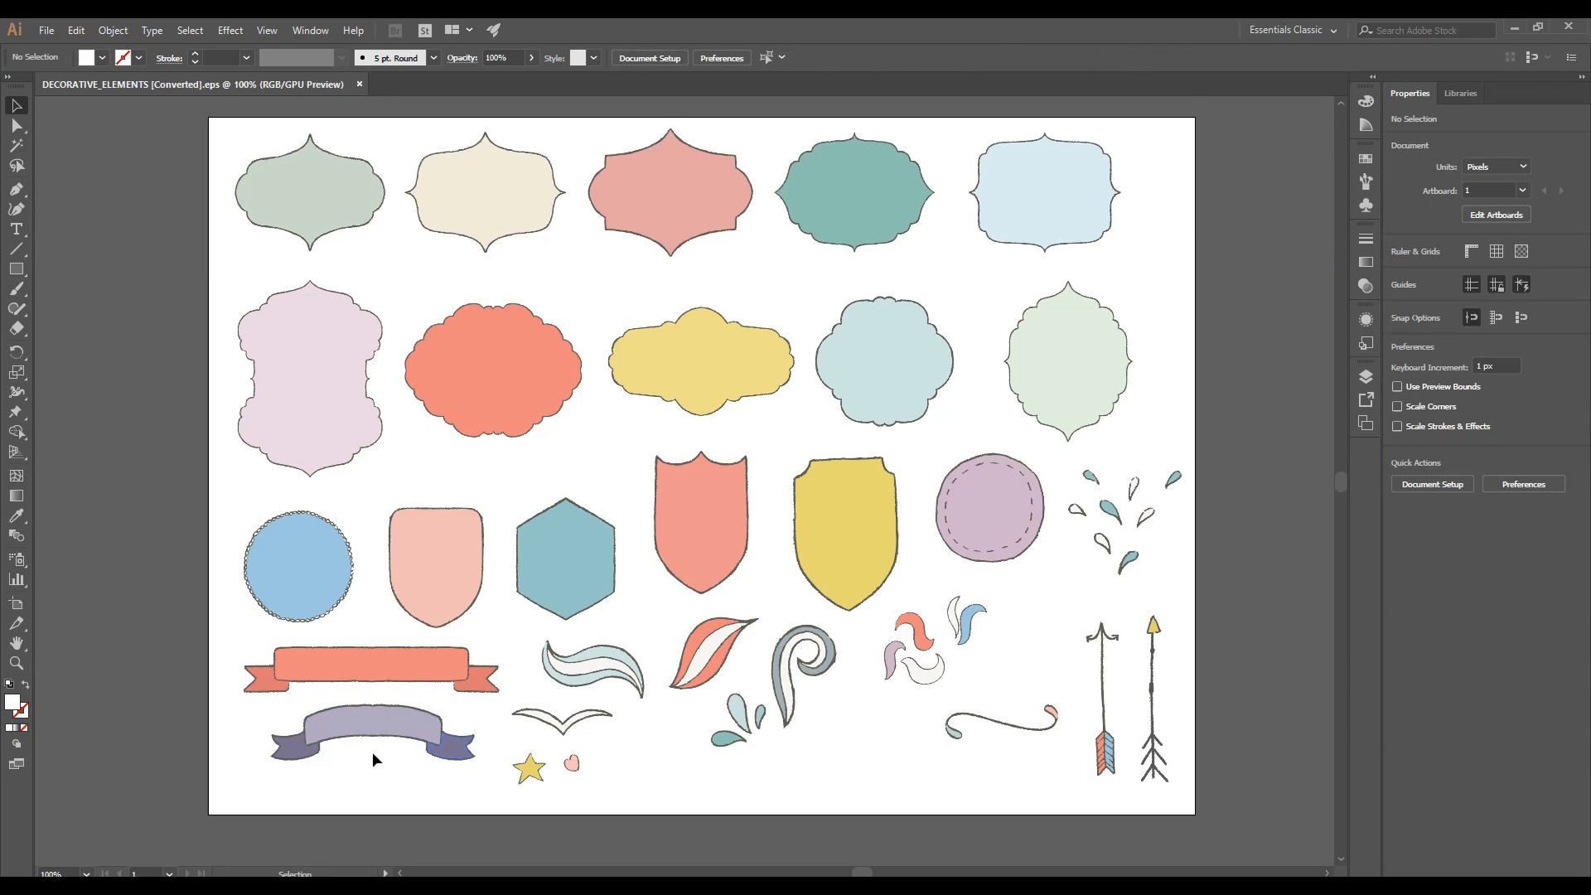
click(398, 727)
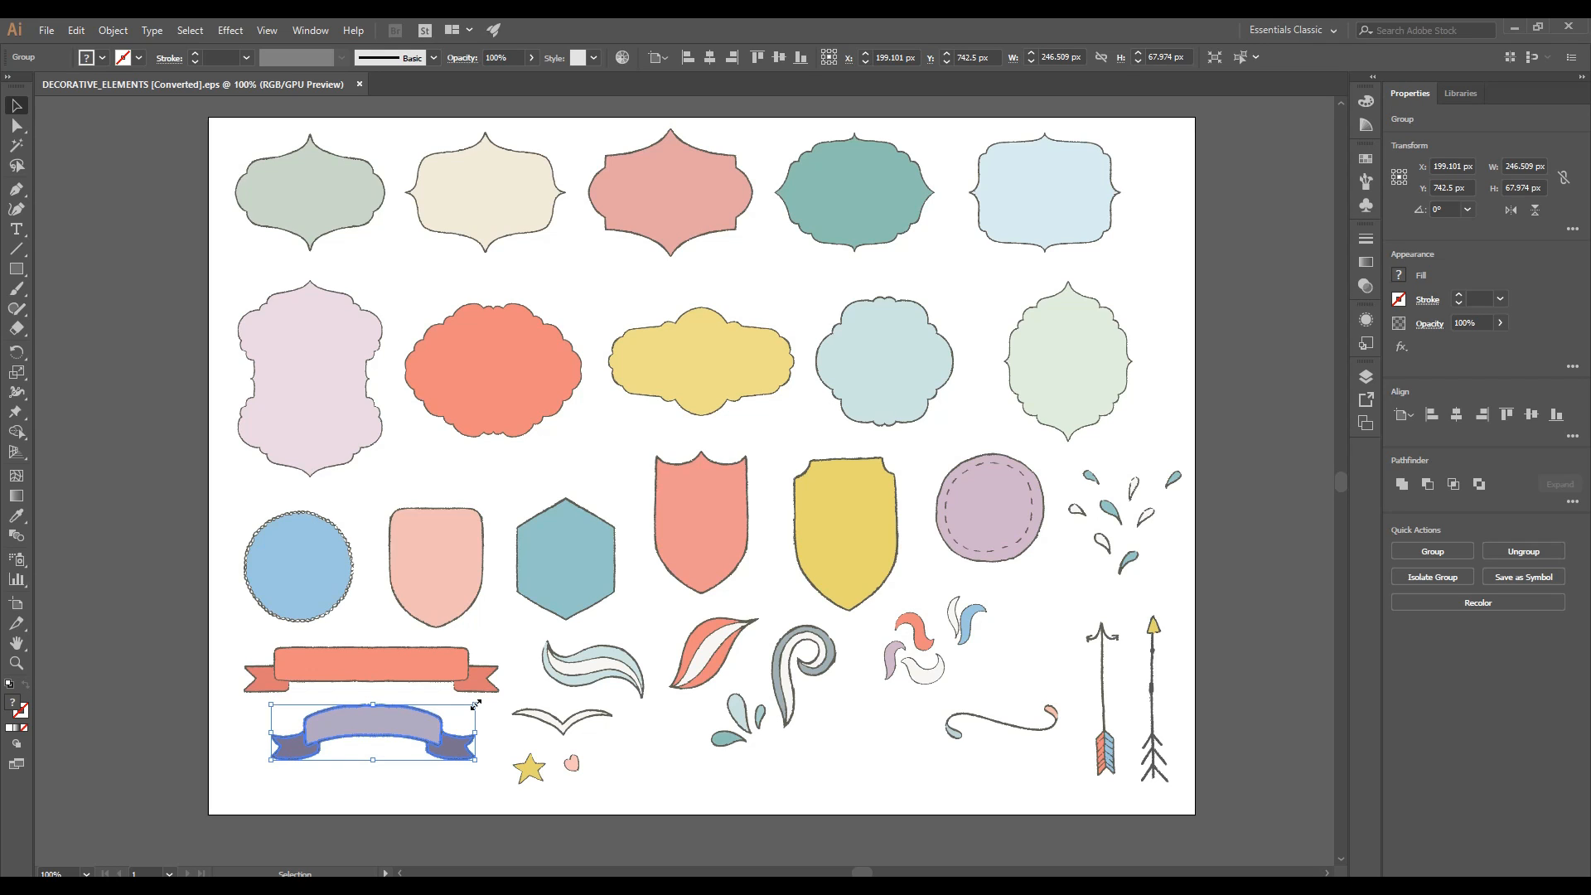
click(644, 772)
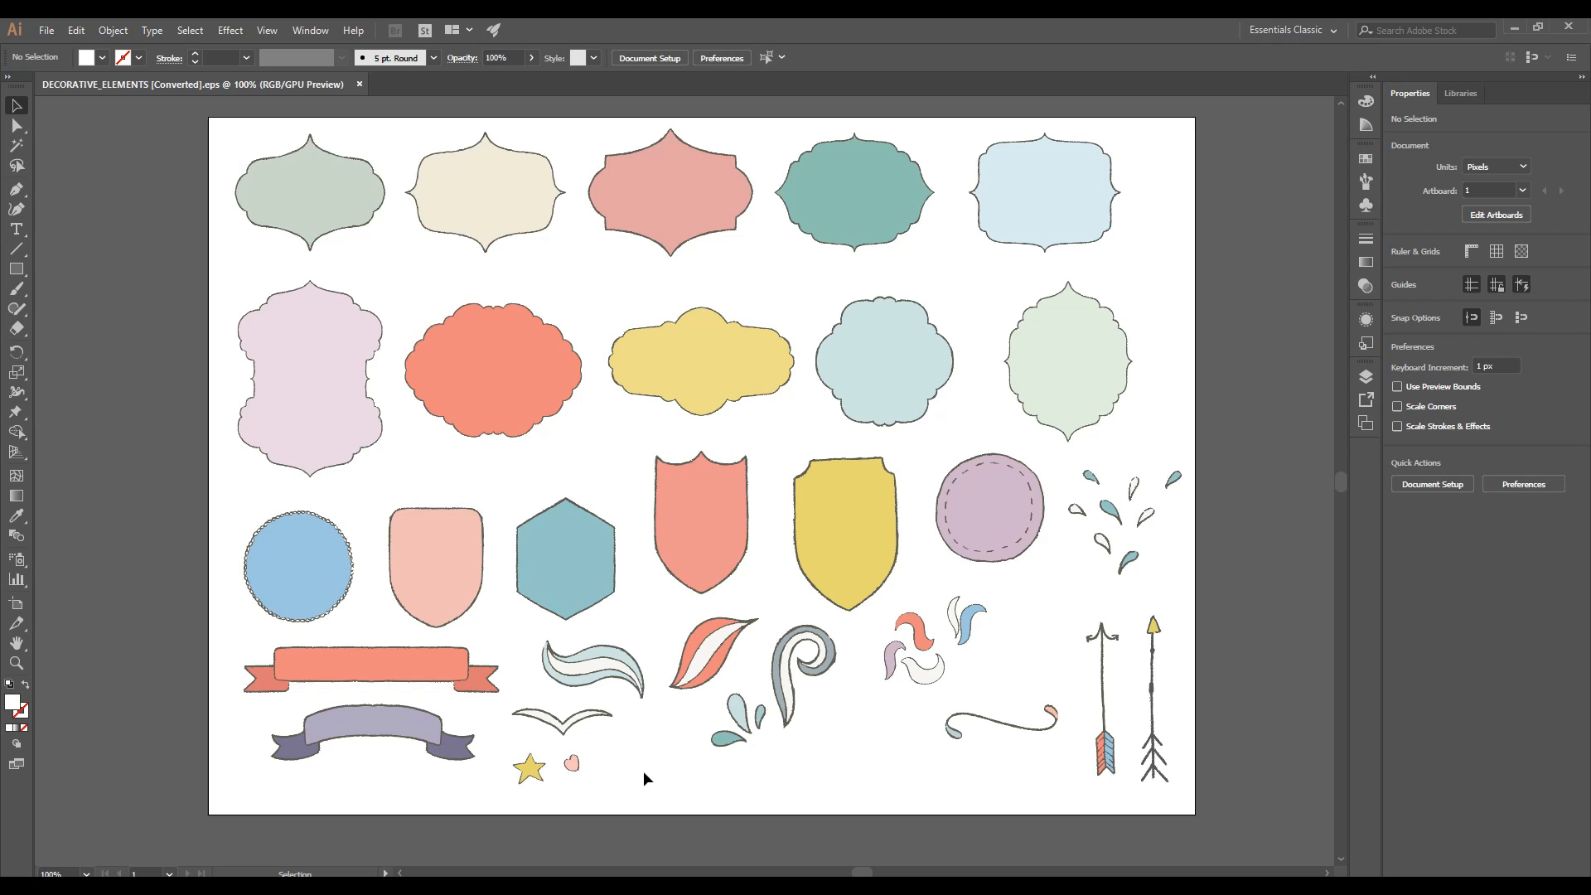
Copy the purple curved ribbon banner from Illustrator into the InDesign page and position it near the centre against the top margin
click(382, 726)
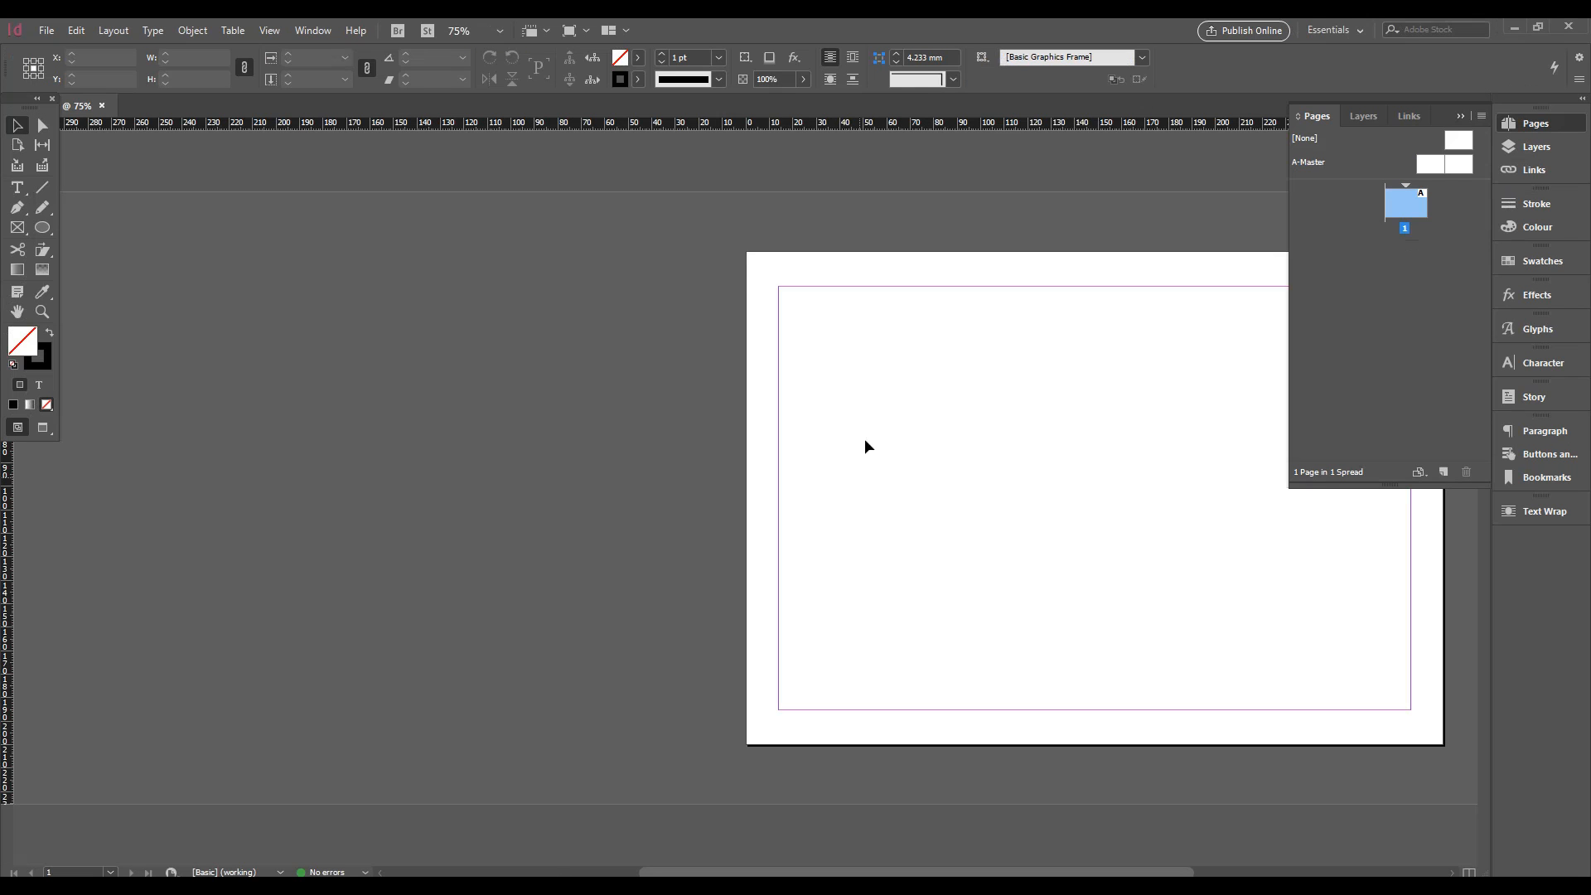
drag(1012, 459, 481, 495)
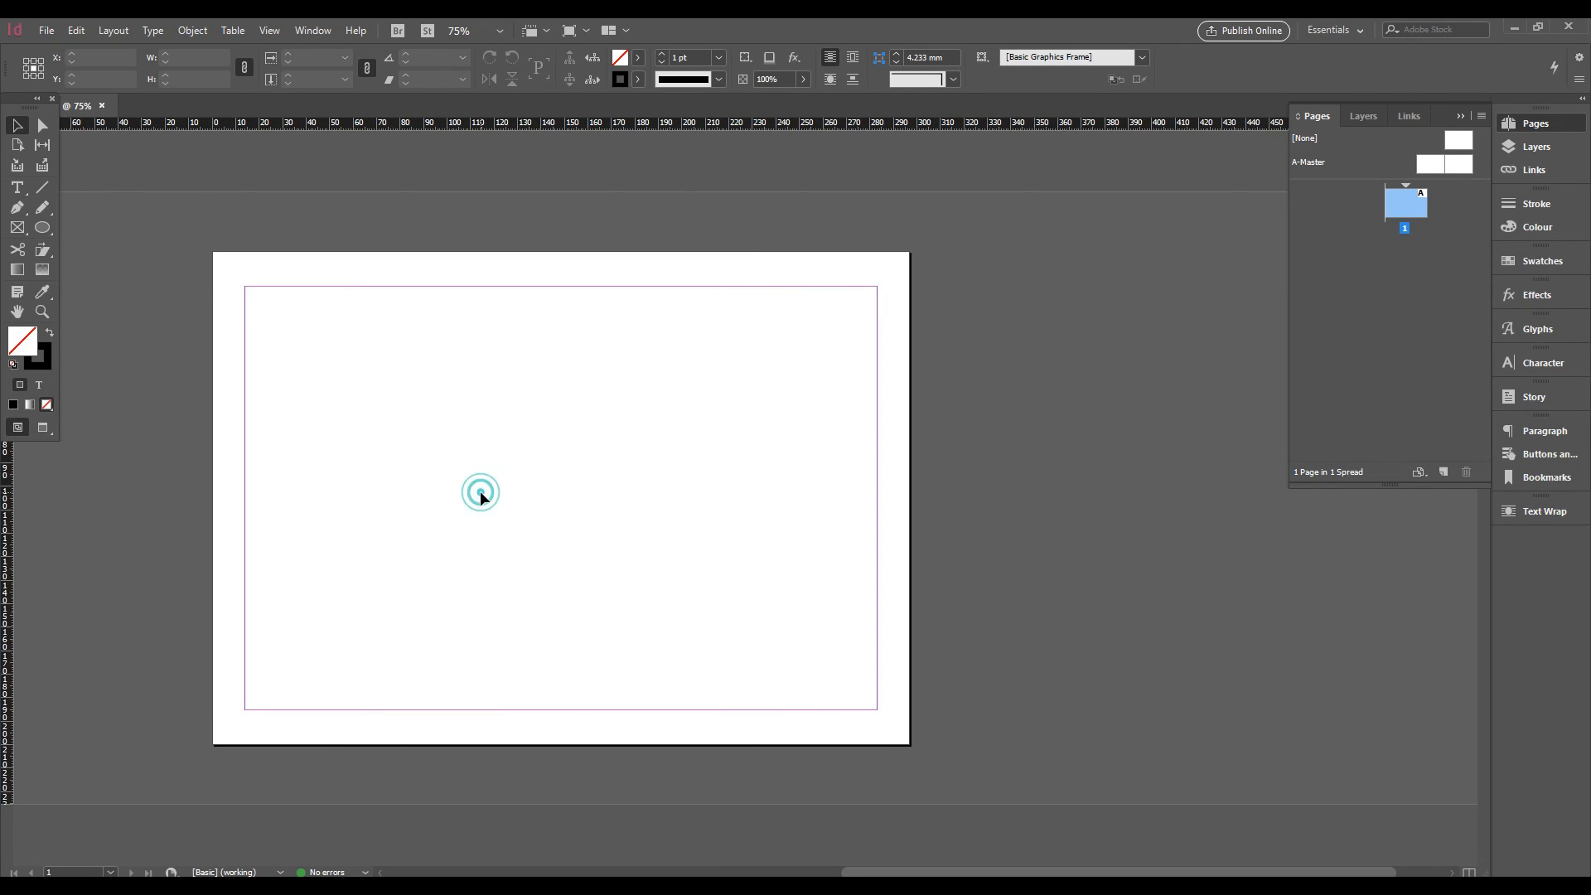
key(ctrl+v)
drag(719, 493, 529, 349)
drag(619, 377, 596, 317)
click(710, 374)
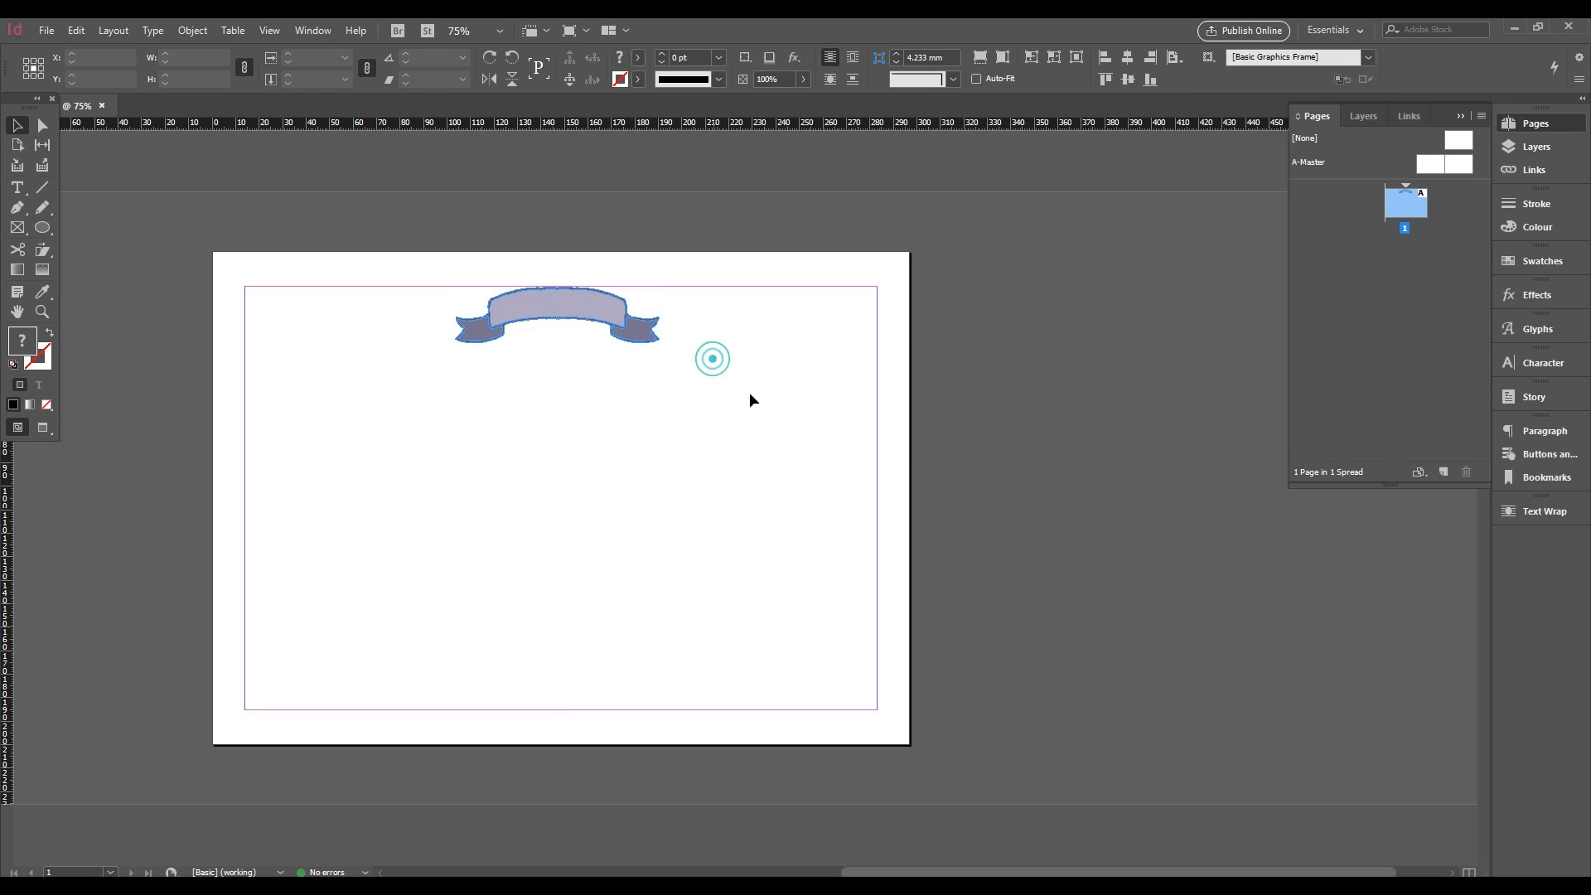
Turn on Overprint Preview and inspect the ribbon banner up close
click(597, 306)
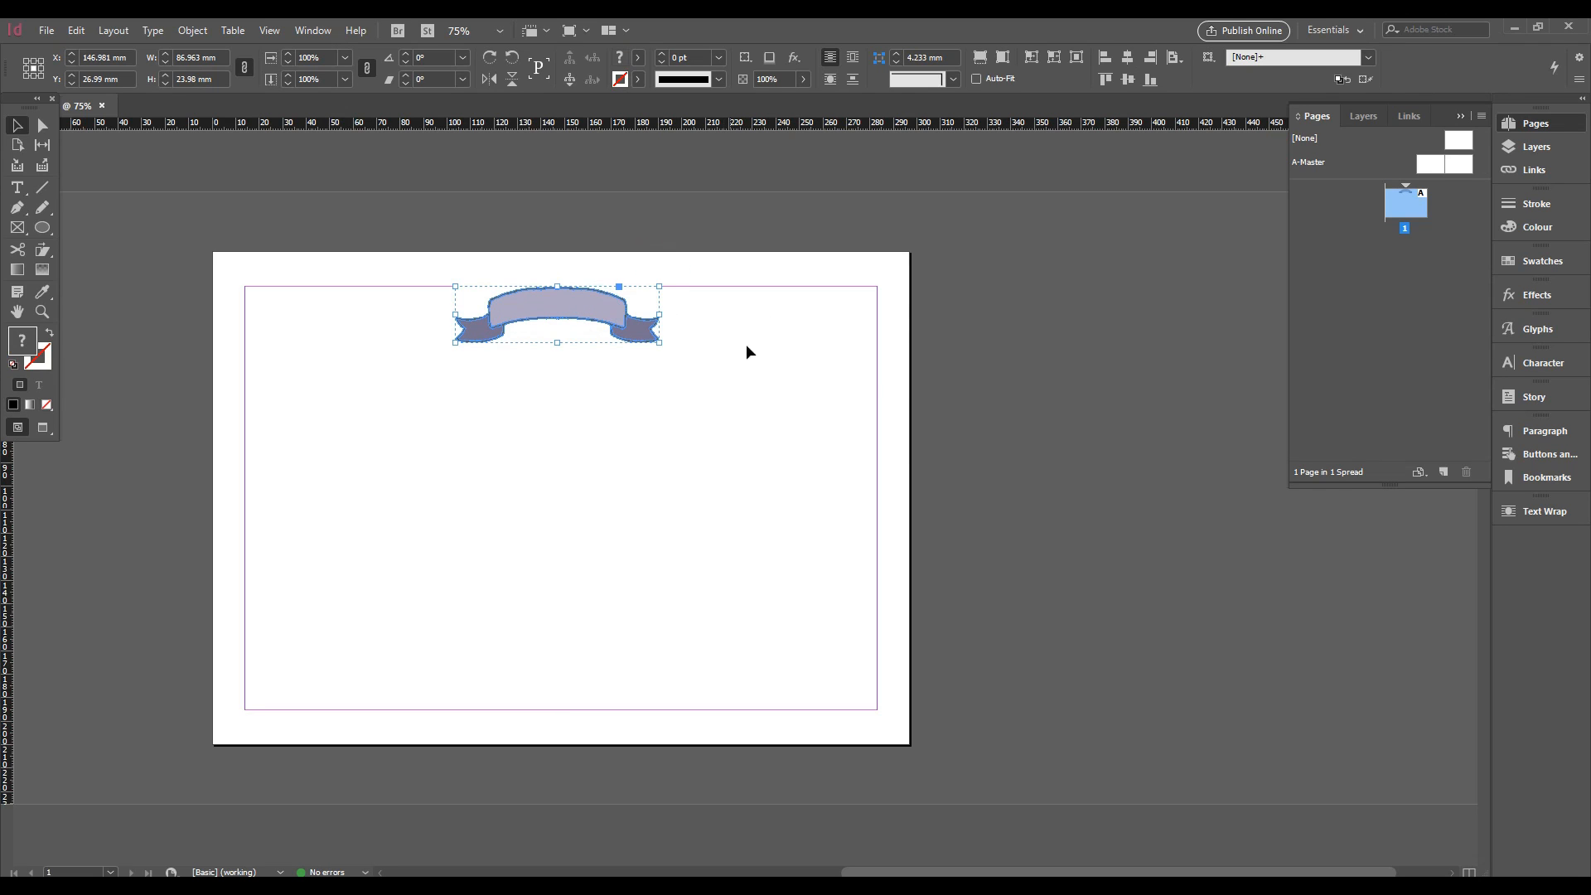
click(270, 30)
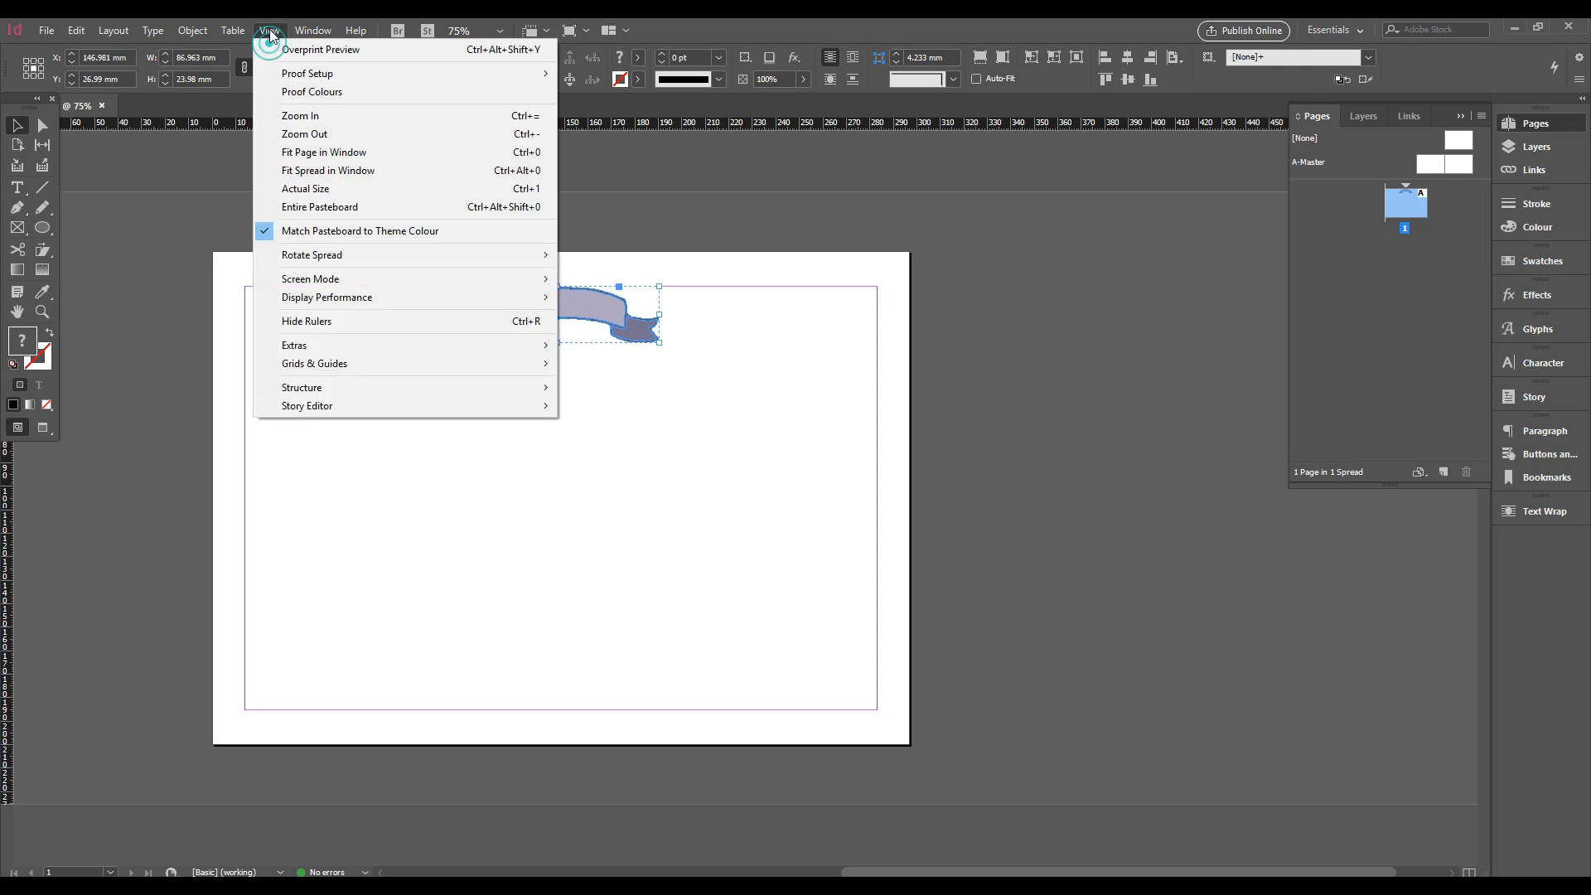
click(876, 350)
click(547, 309)
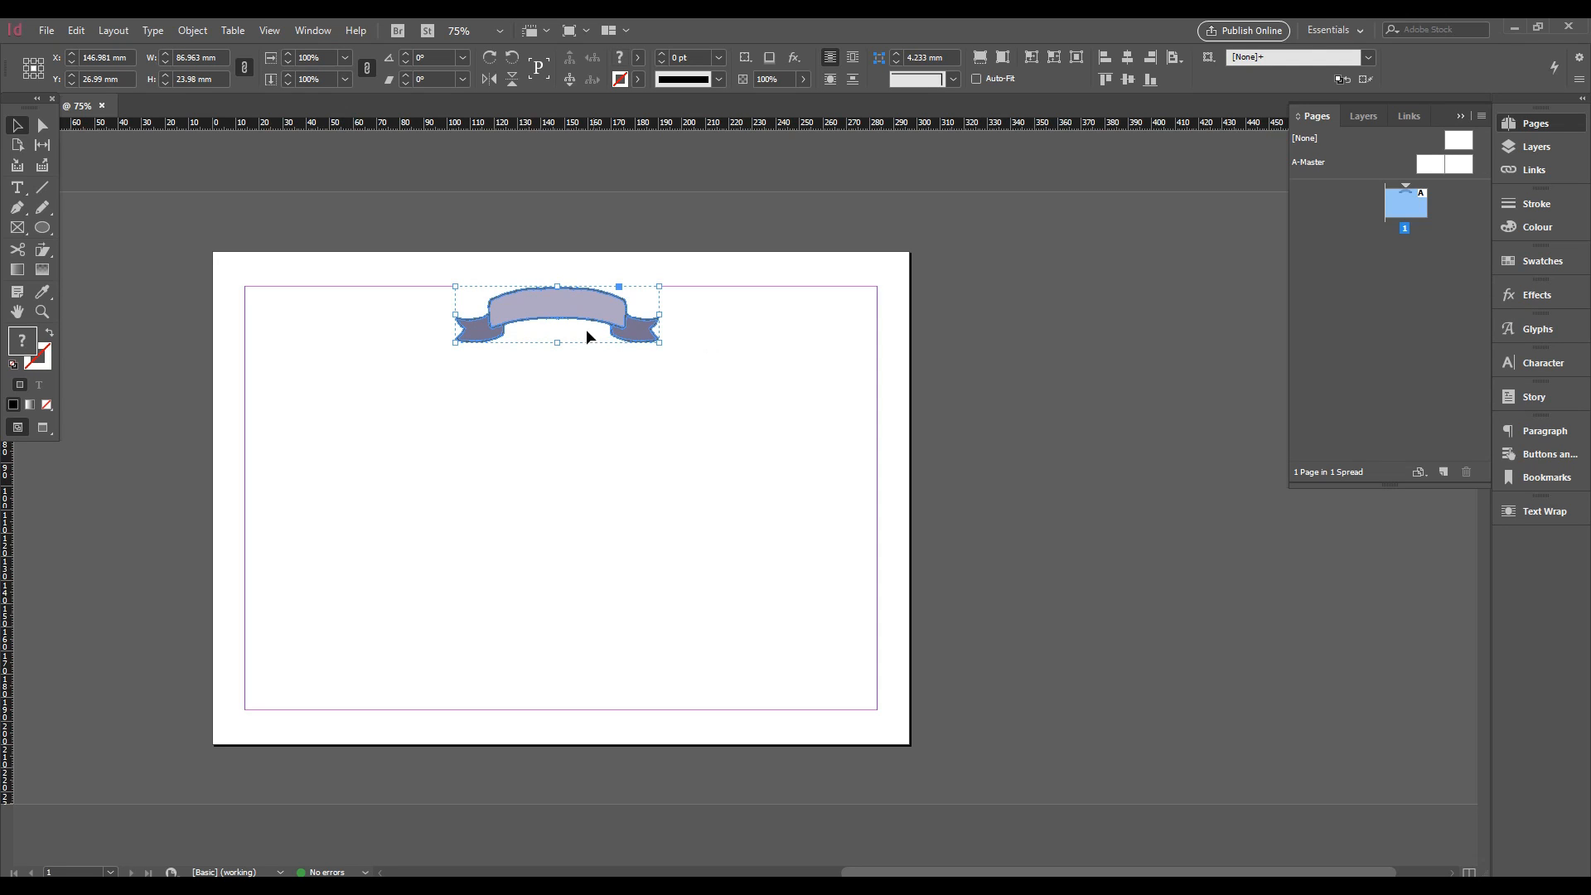
click(850, 332)
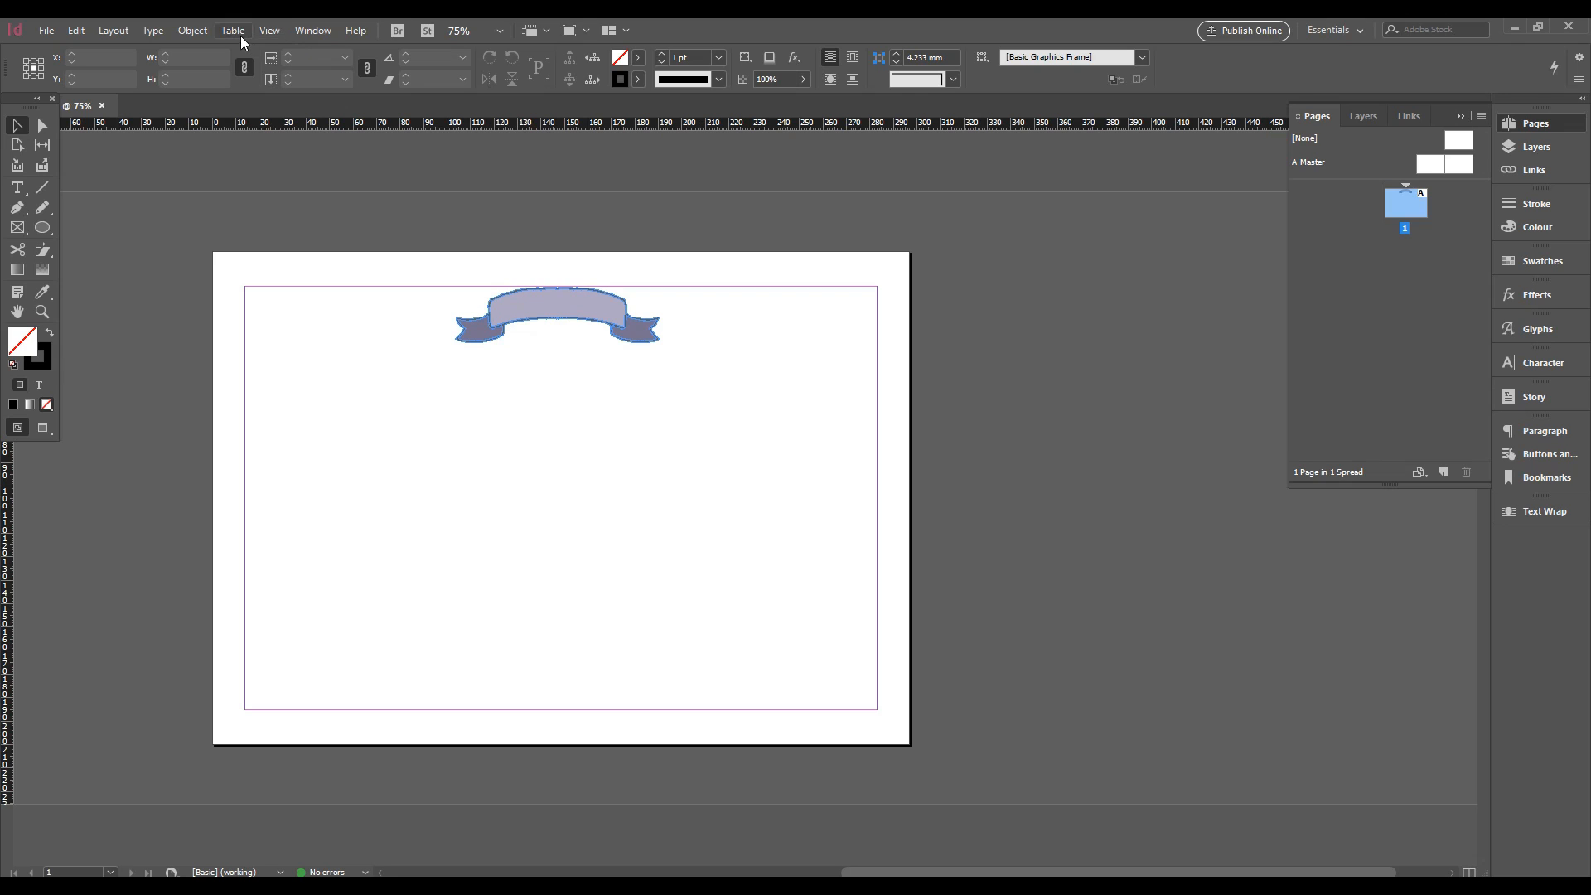
click(270, 32)
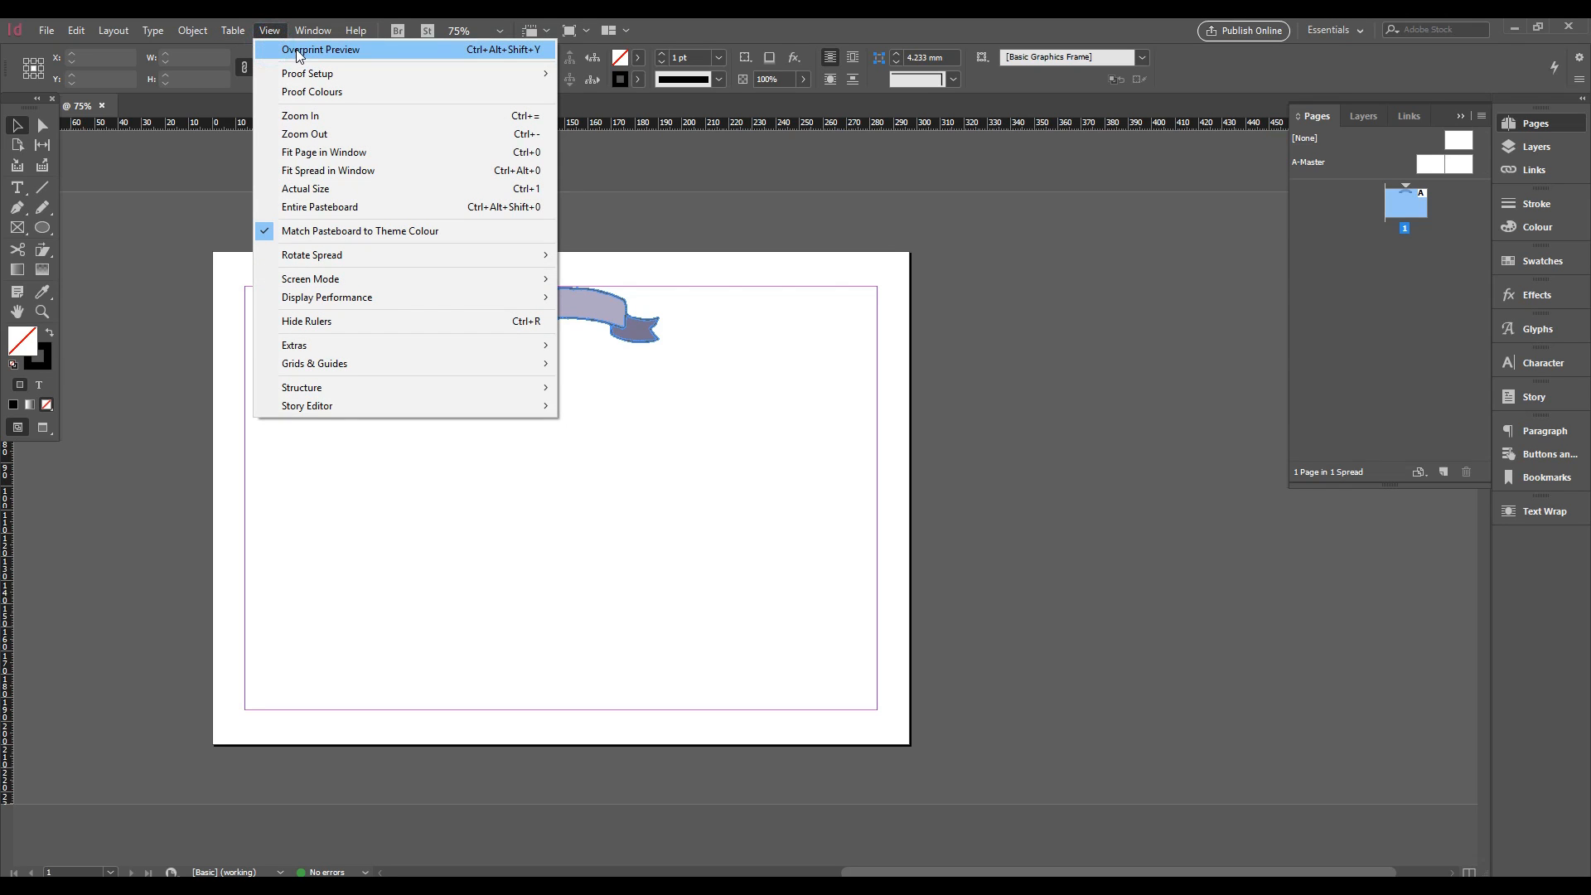
click(299, 51)
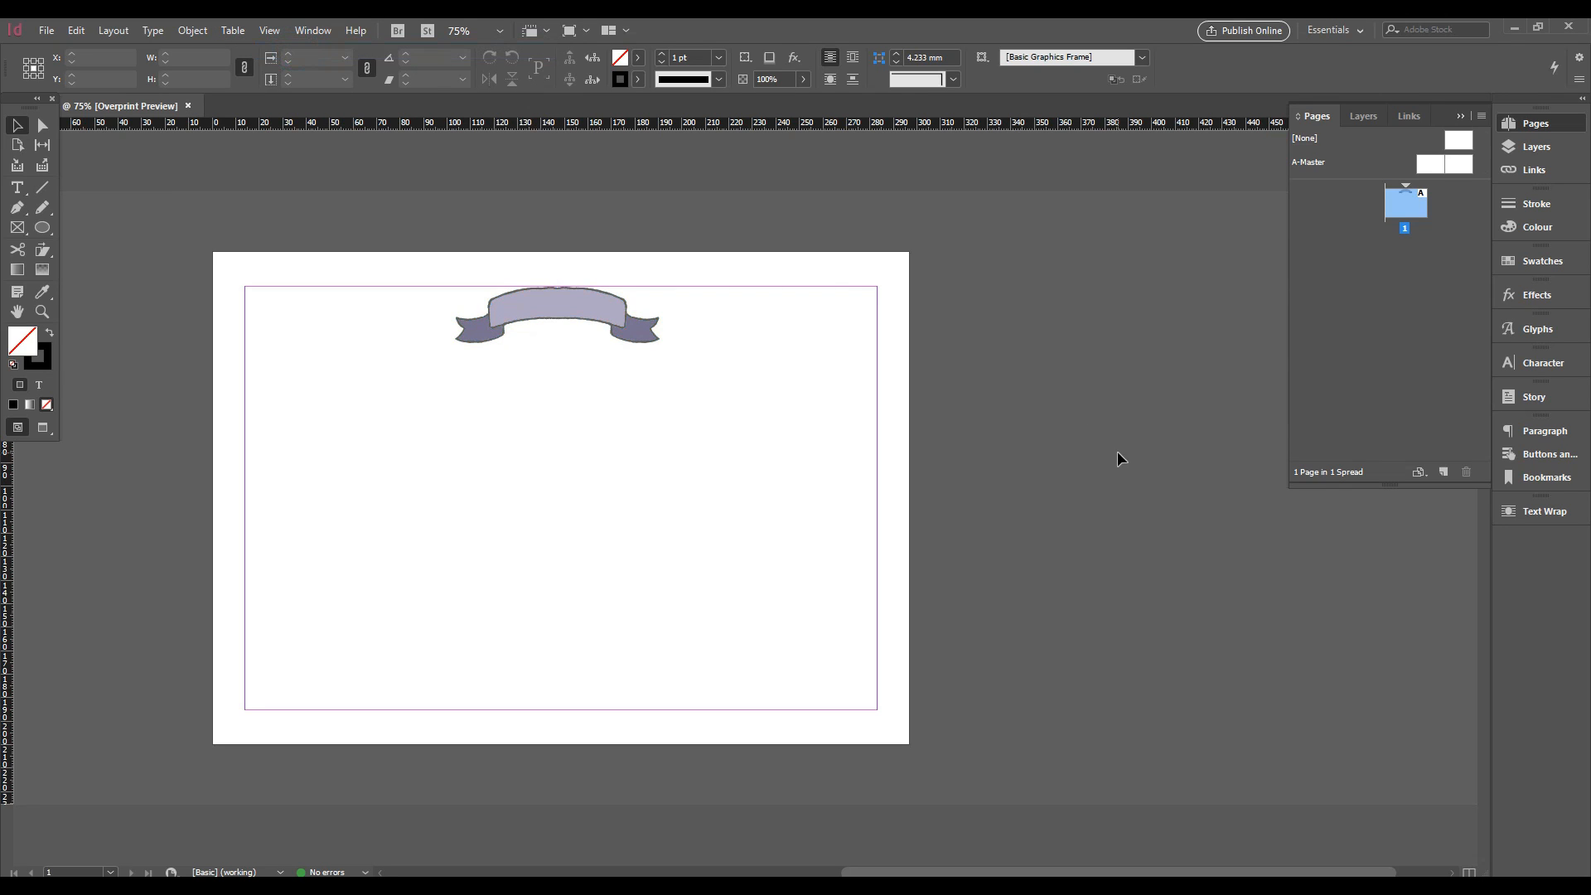
key(ctrl+equal)
key(ctrl+equal)
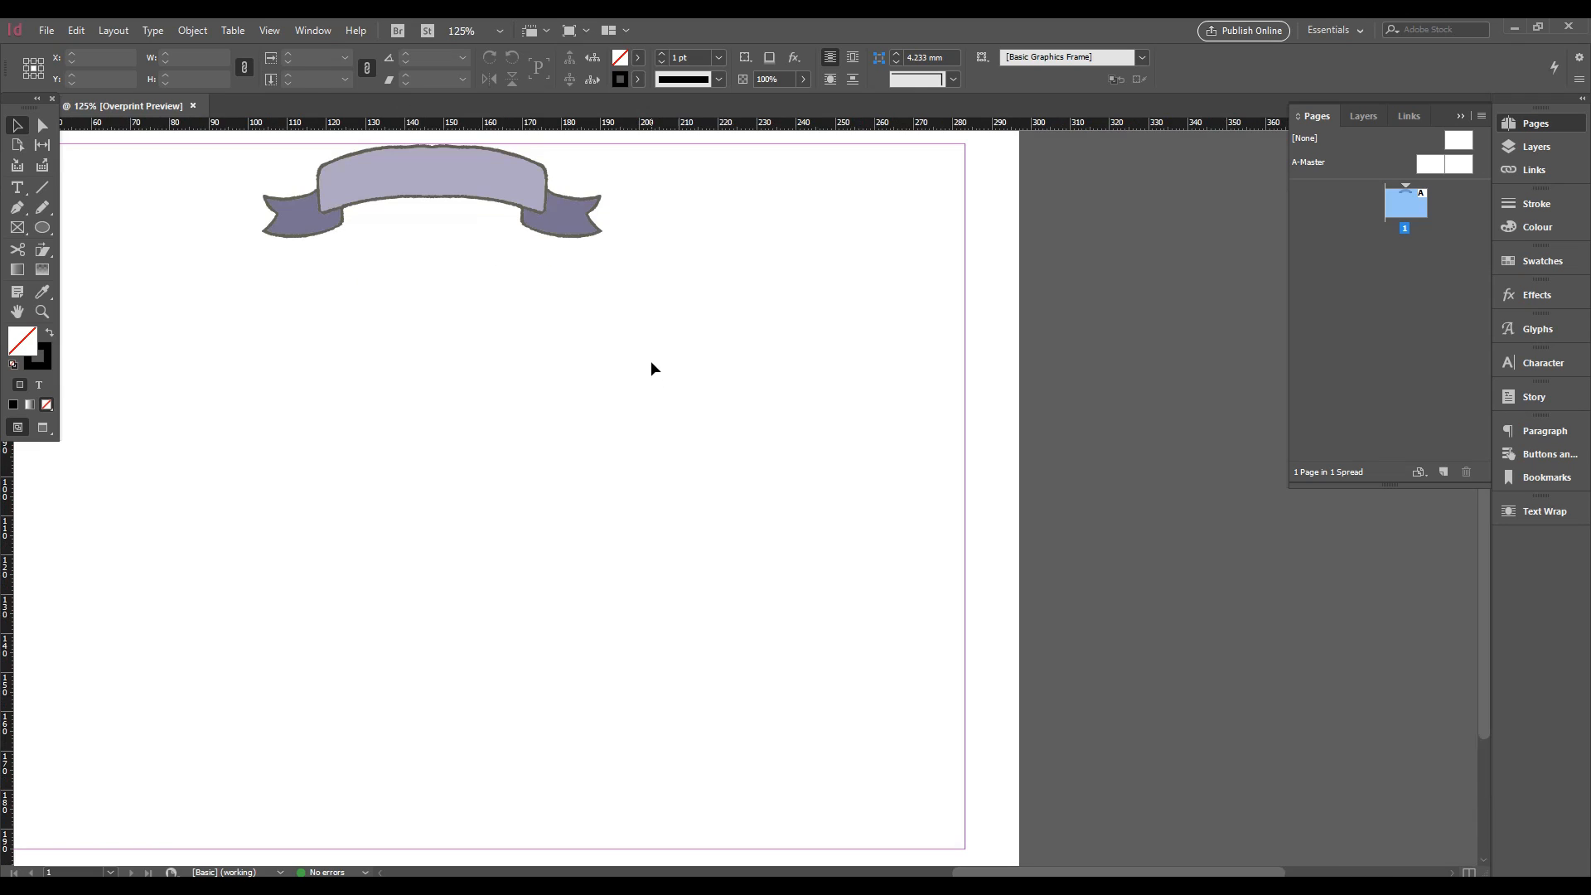
drag(620, 301, 769, 423)
key(ctrl+minus)
key(ctrl+minus)
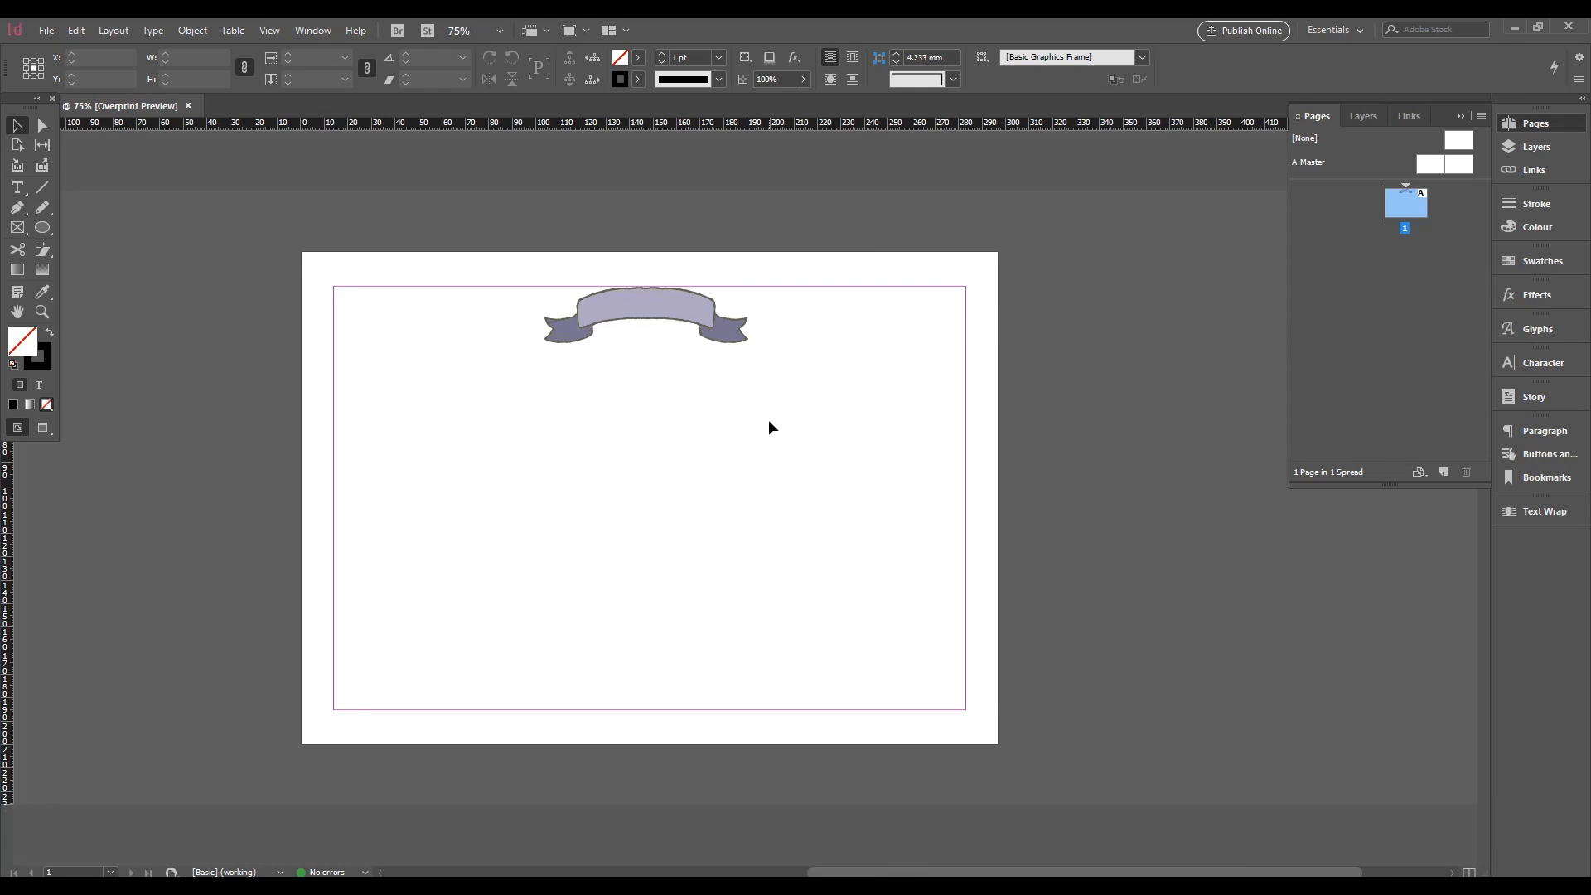
Turn Overprint Preview off and back on to compare how the ribbon banner is rendered
key(ctrl+equal)
click(656, 253)
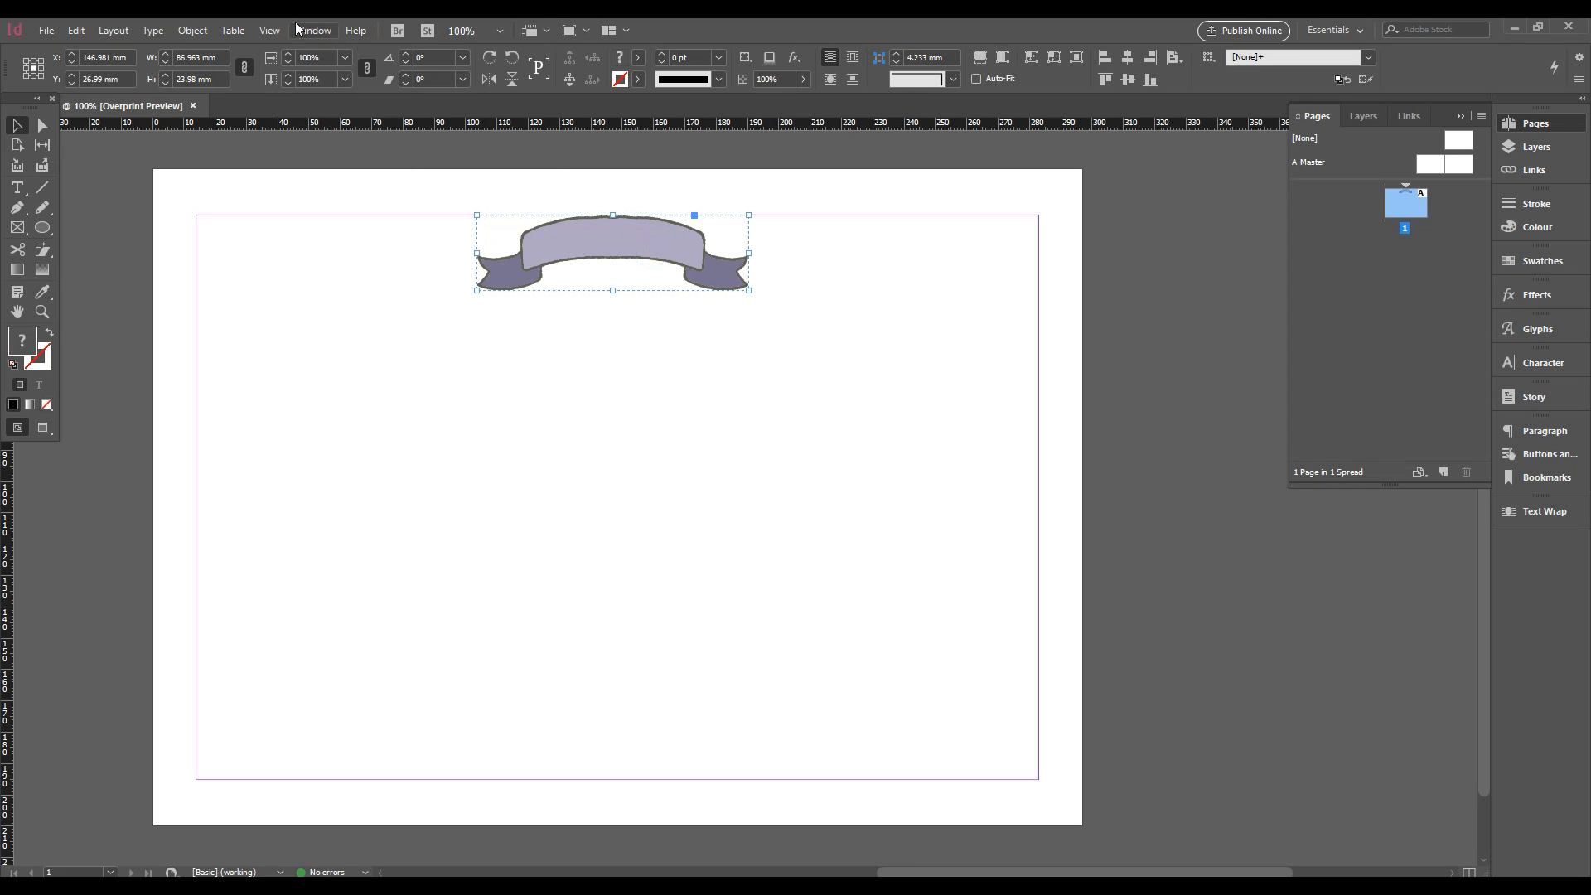
click(260, 28)
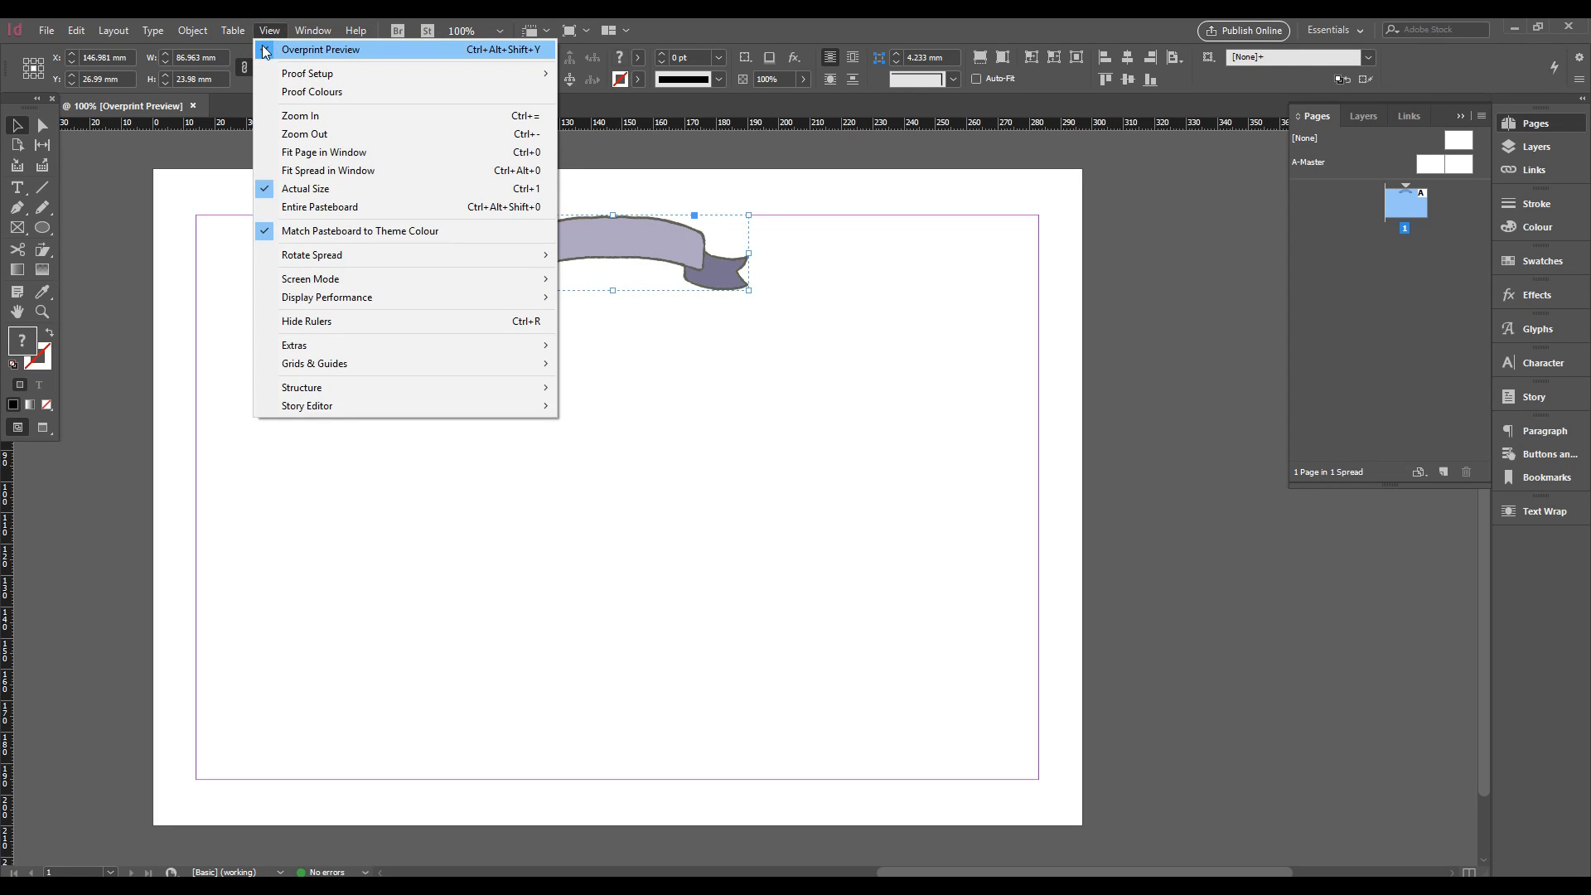
click(266, 50)
click(792, 449)
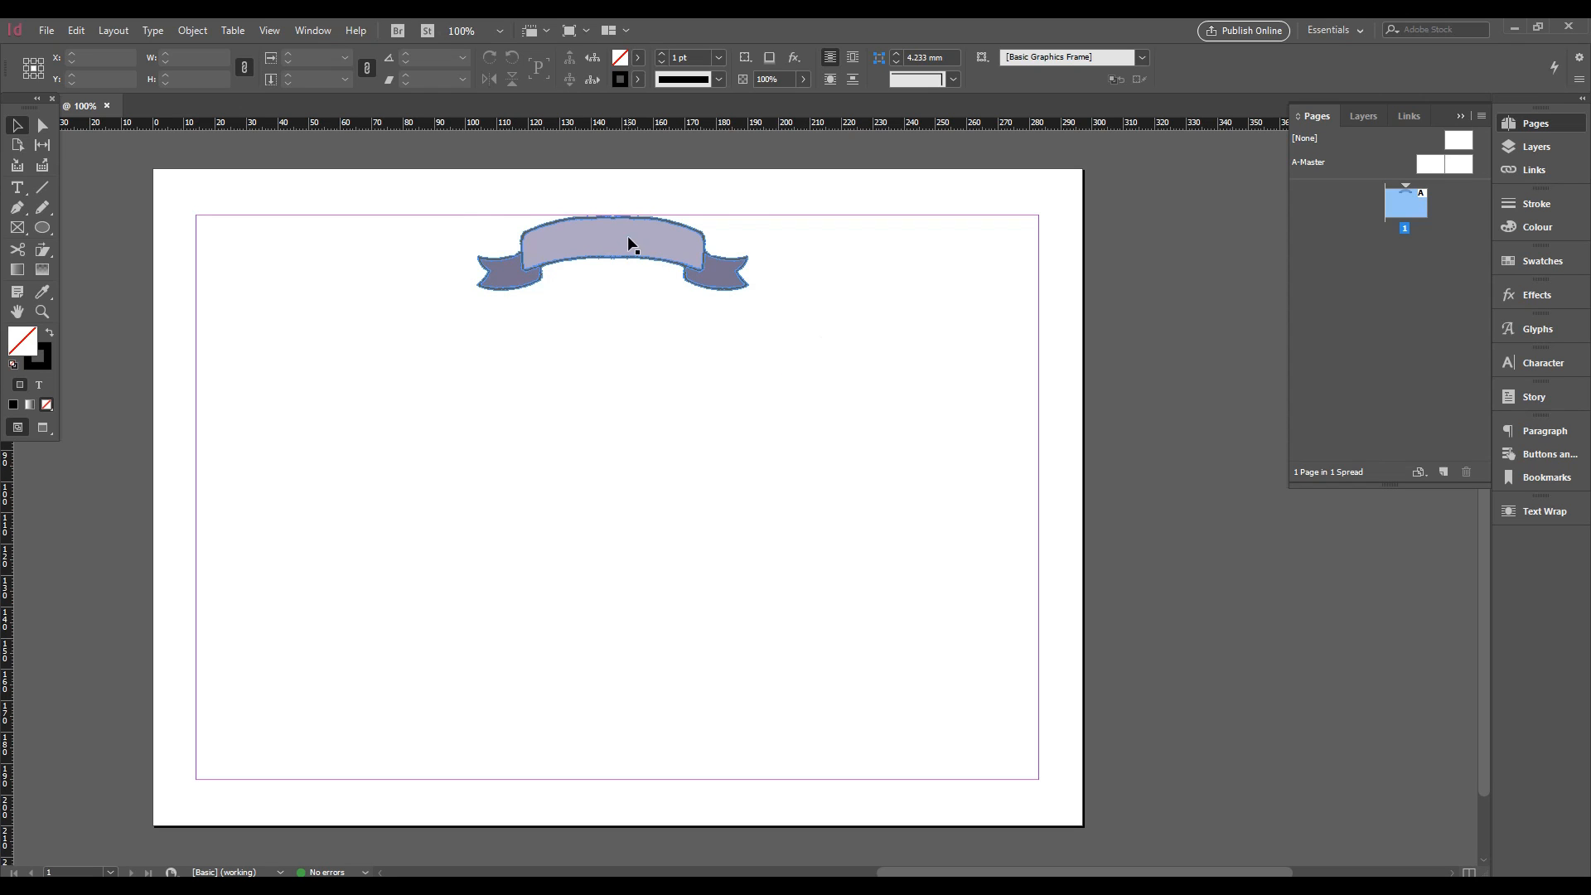
click(604, 247)
click(273, 31)
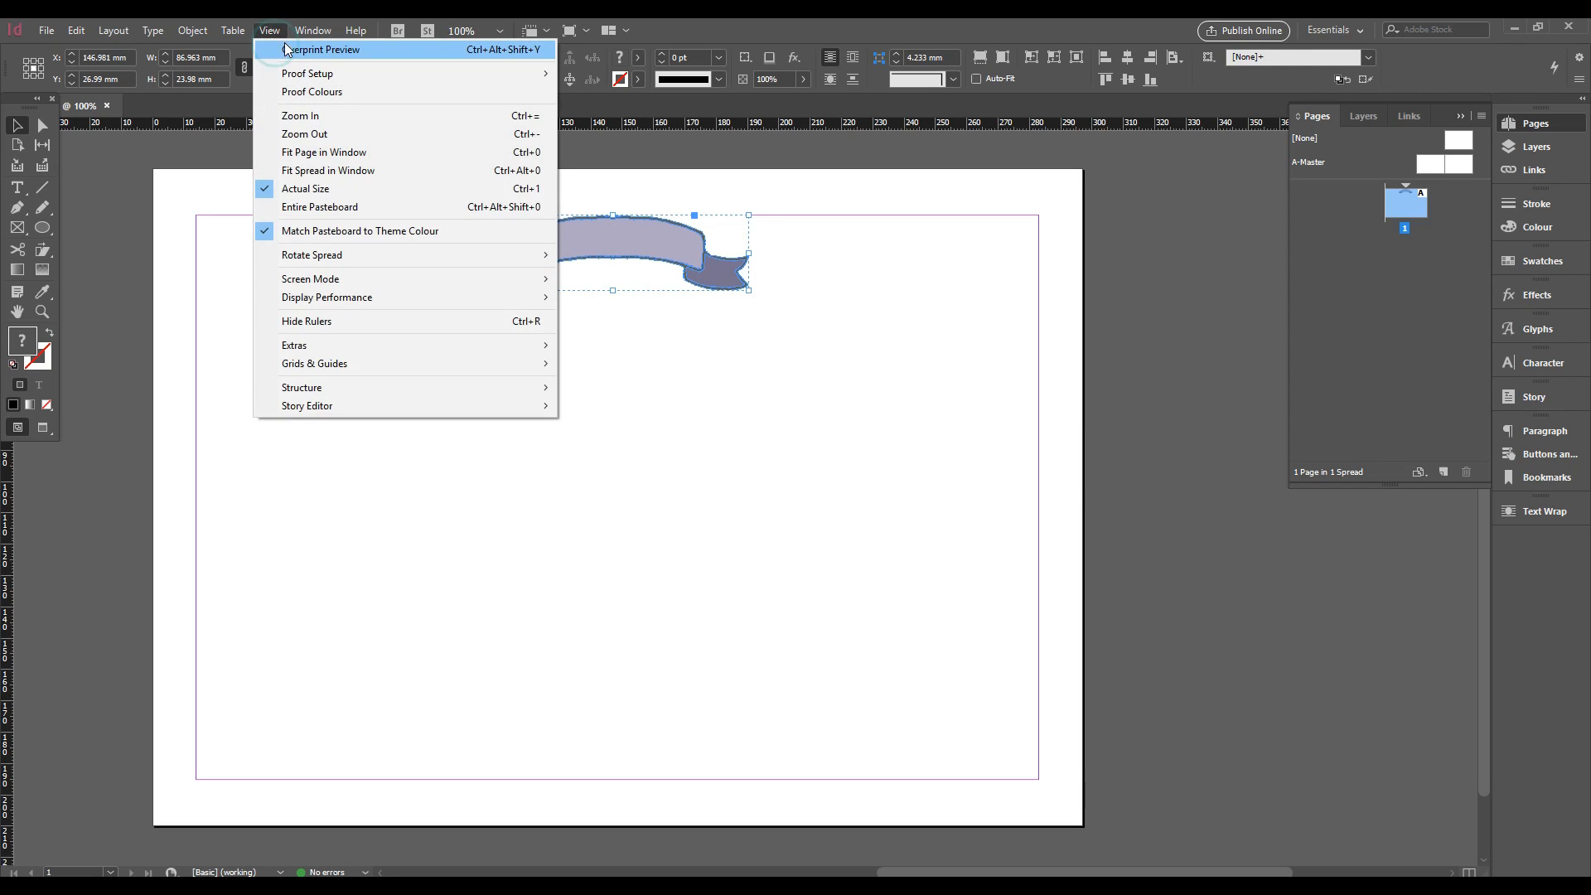
click(298, 48)
click(870, 414)
Lock the purple ribbon banner in its position against the top margin
click(666, 250)
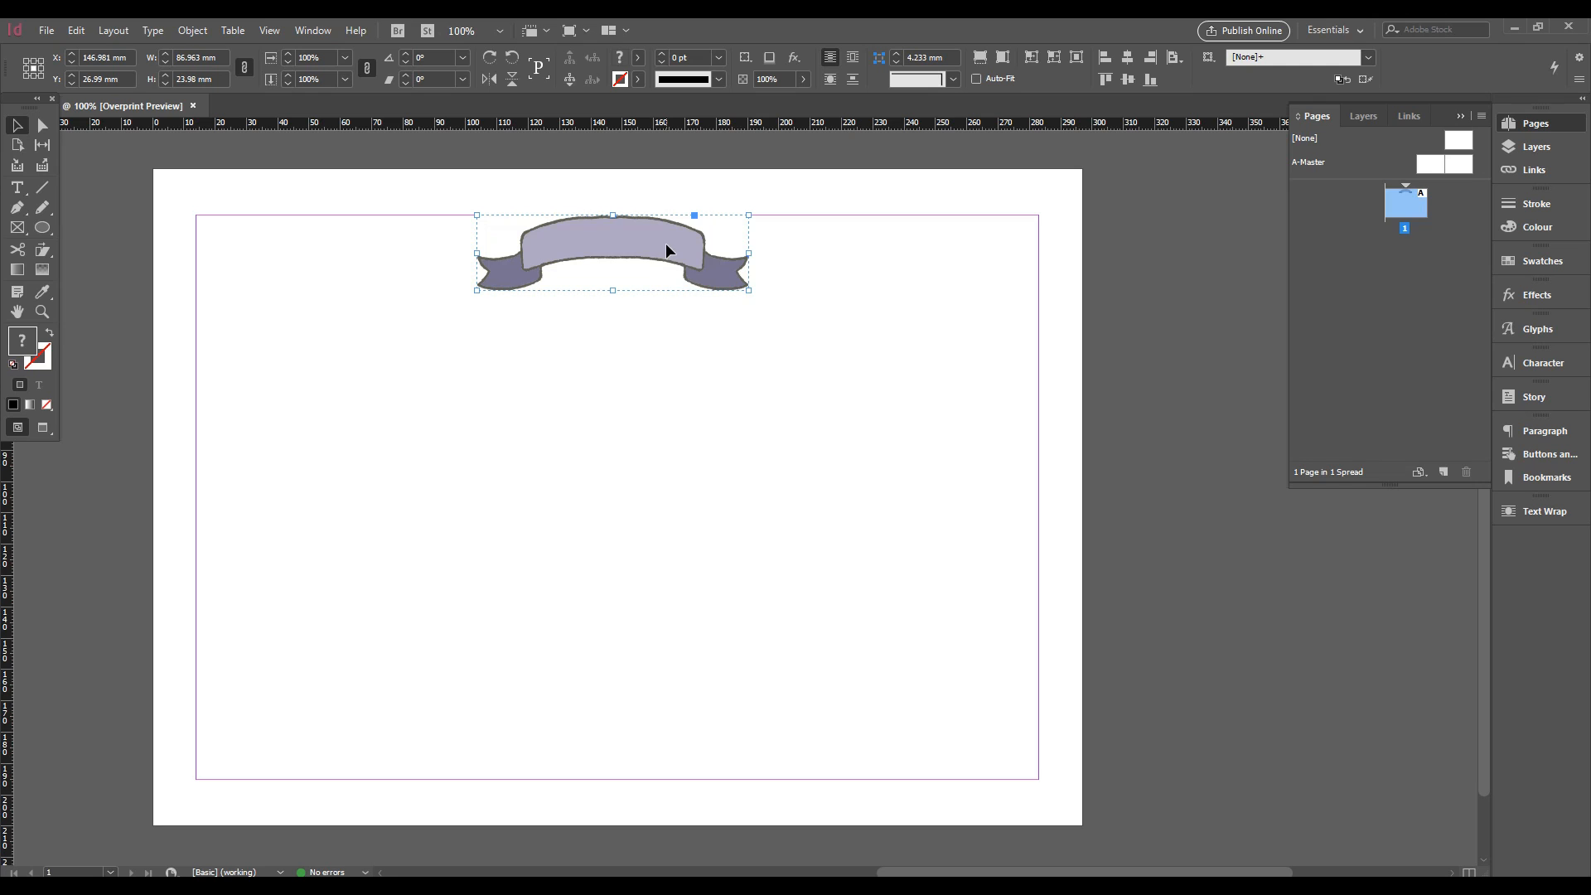
right_click(668, 250)
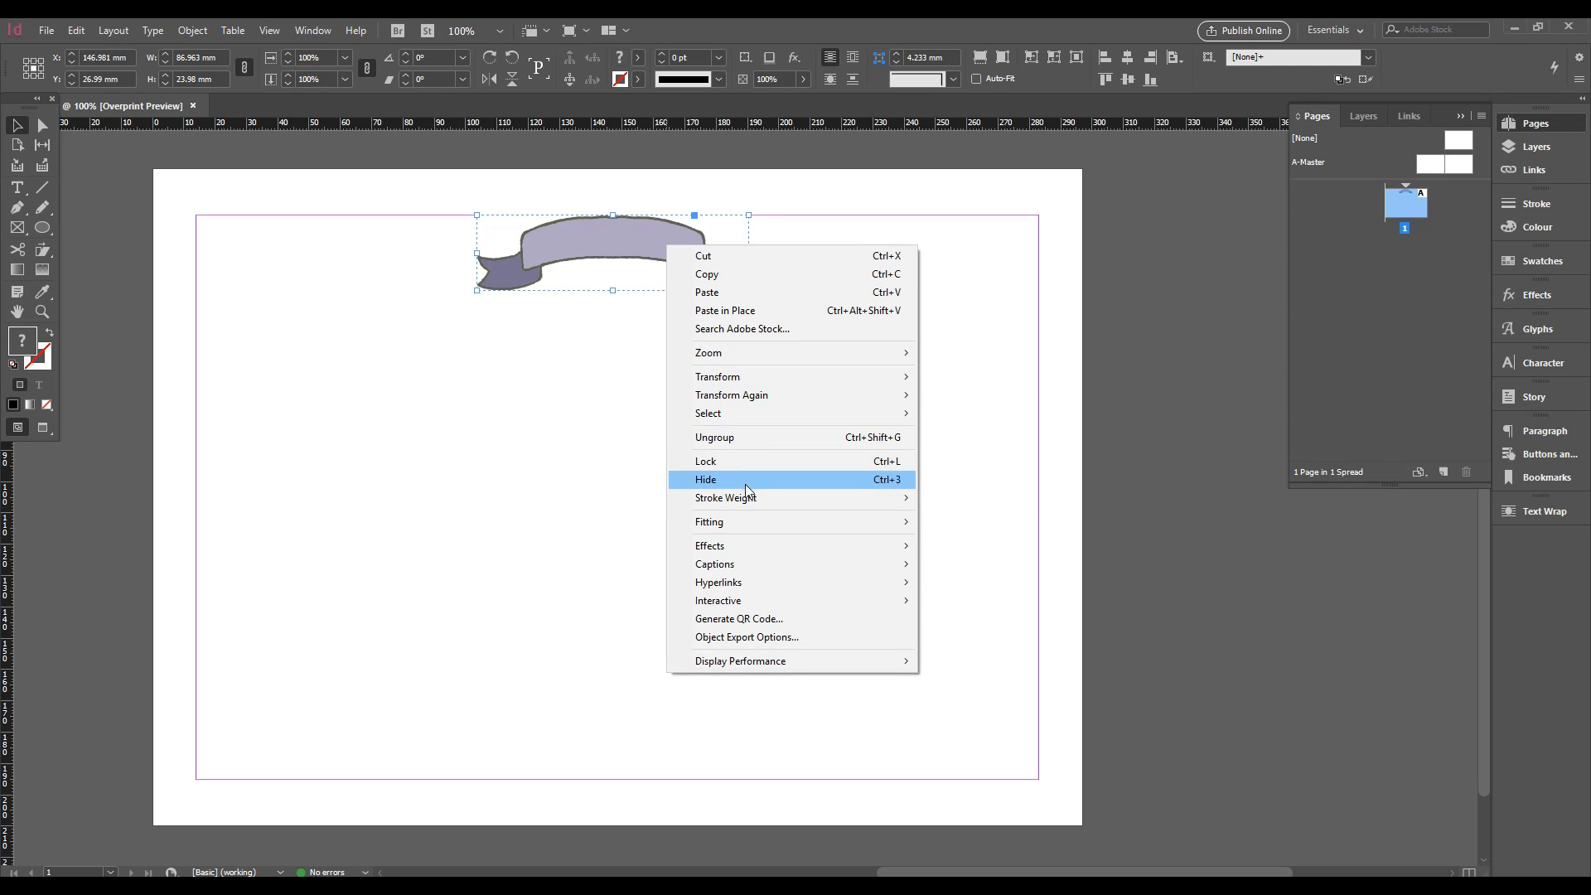
click(752, 460)
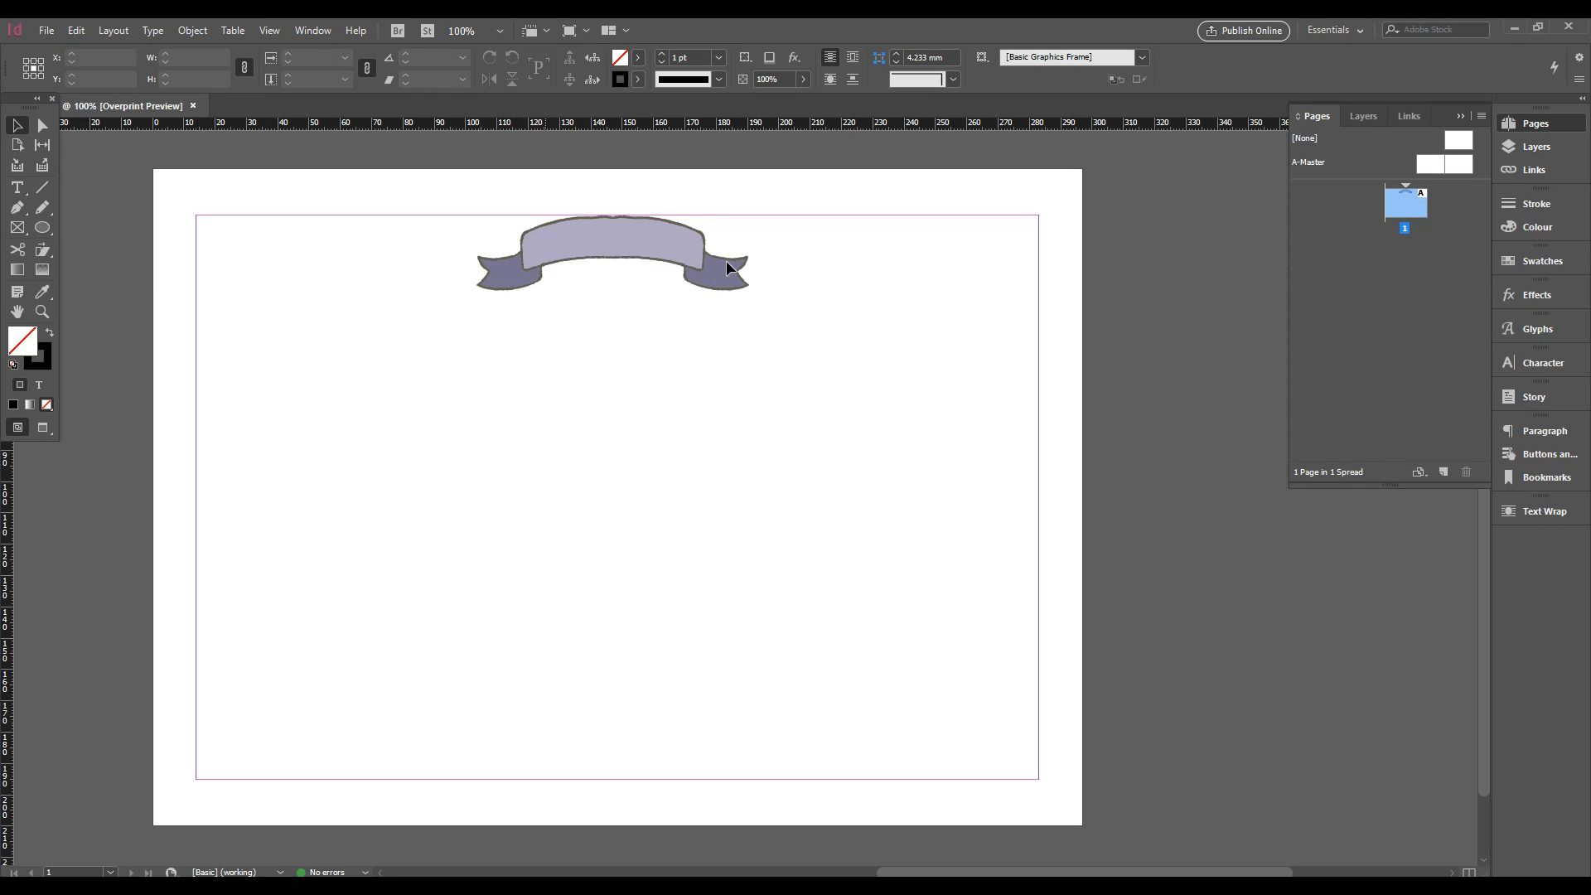
Add a text frame about 119 mm by 30 mm below the ribbon banner containing "Weekly Planner"
click(25, 190)
click(504, 412)
key(ctrl+a)
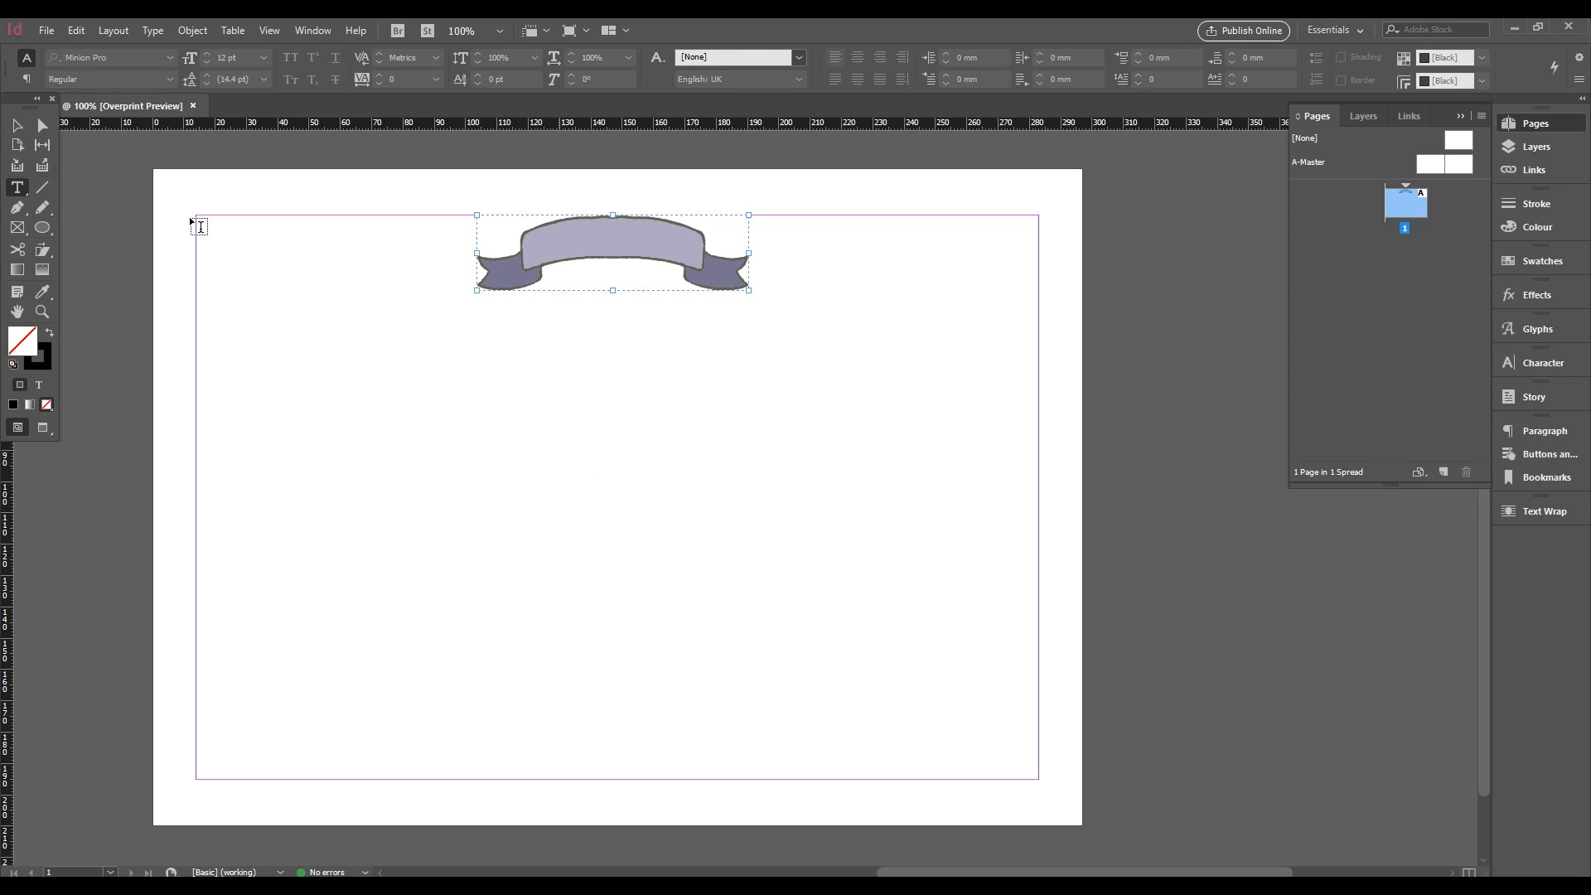
click(17, 189)
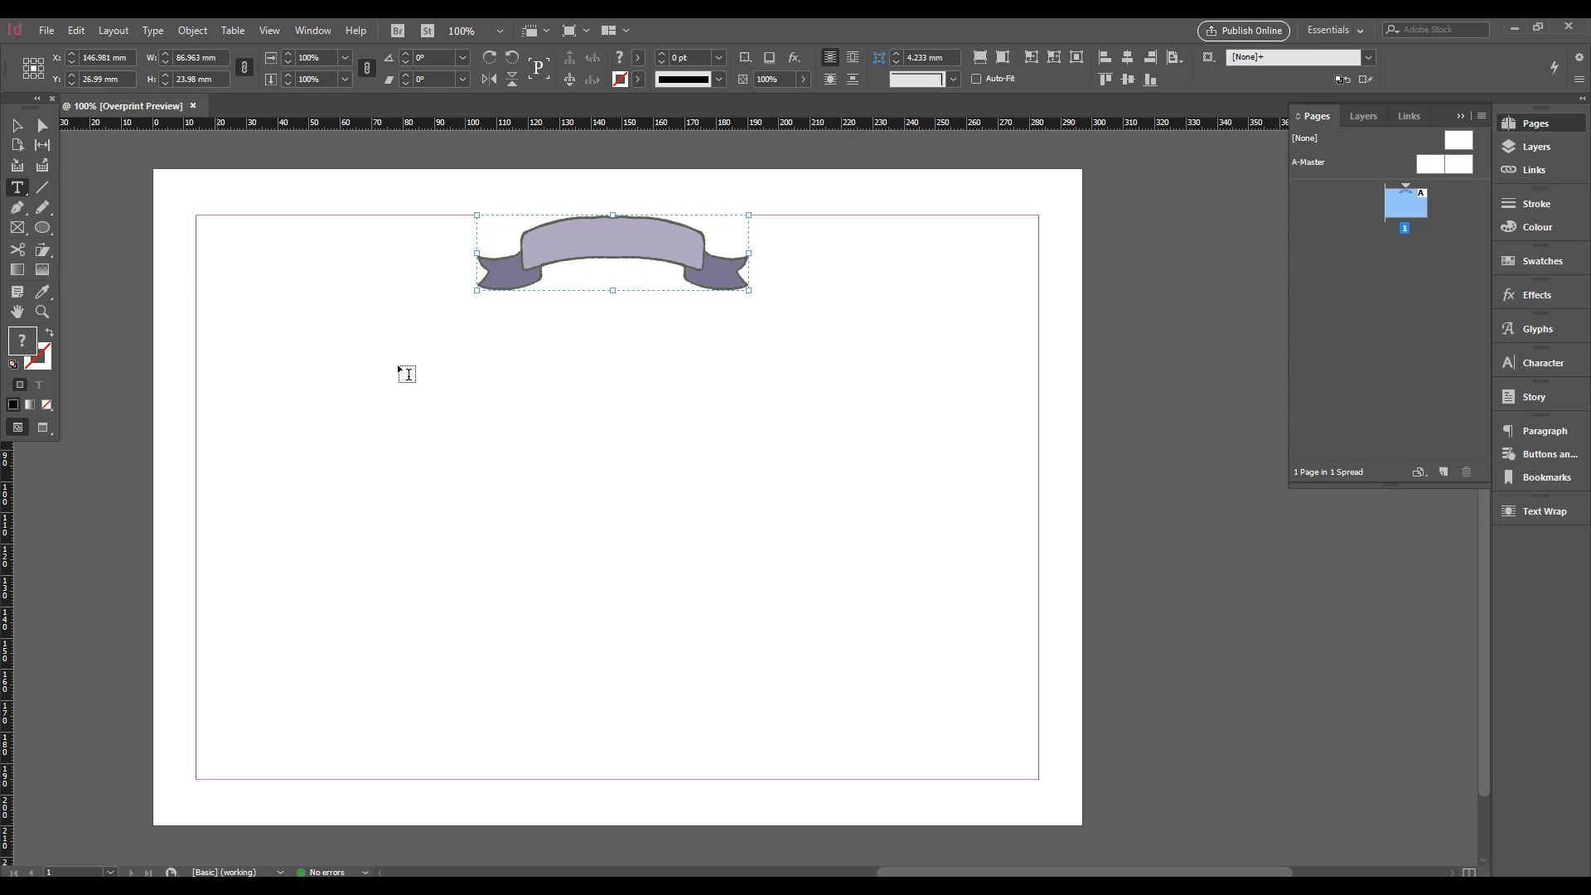
drag(435, 367, 806, 461)
text(Weekly Planner)
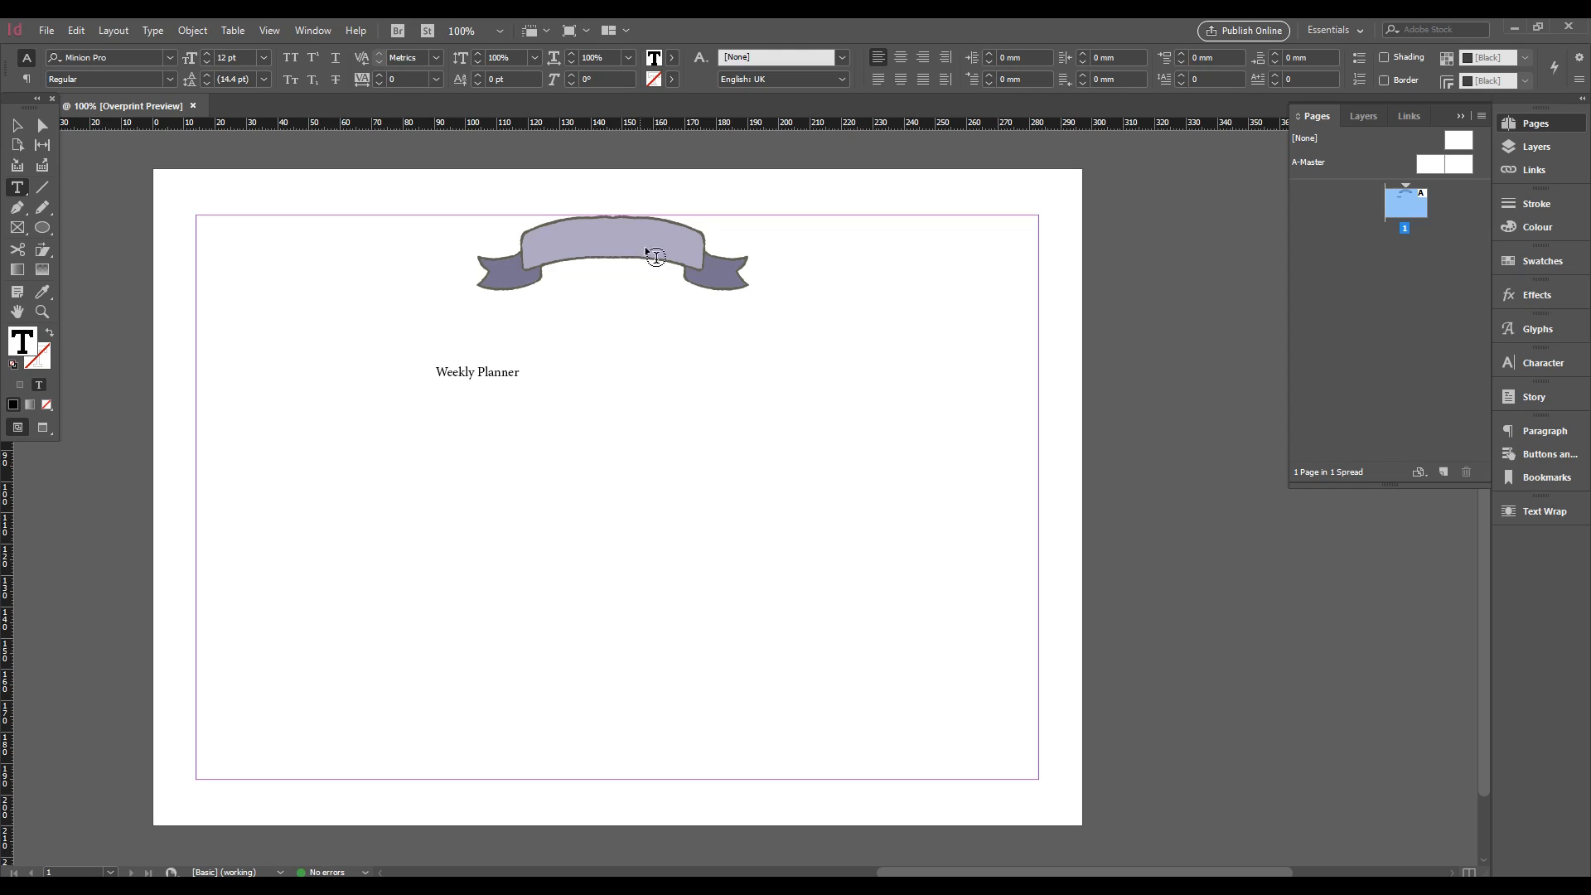
Format the "Weekly Planner" text at 24 pt in the Alphabet Pony font
drag(525, 371, 410, 365)
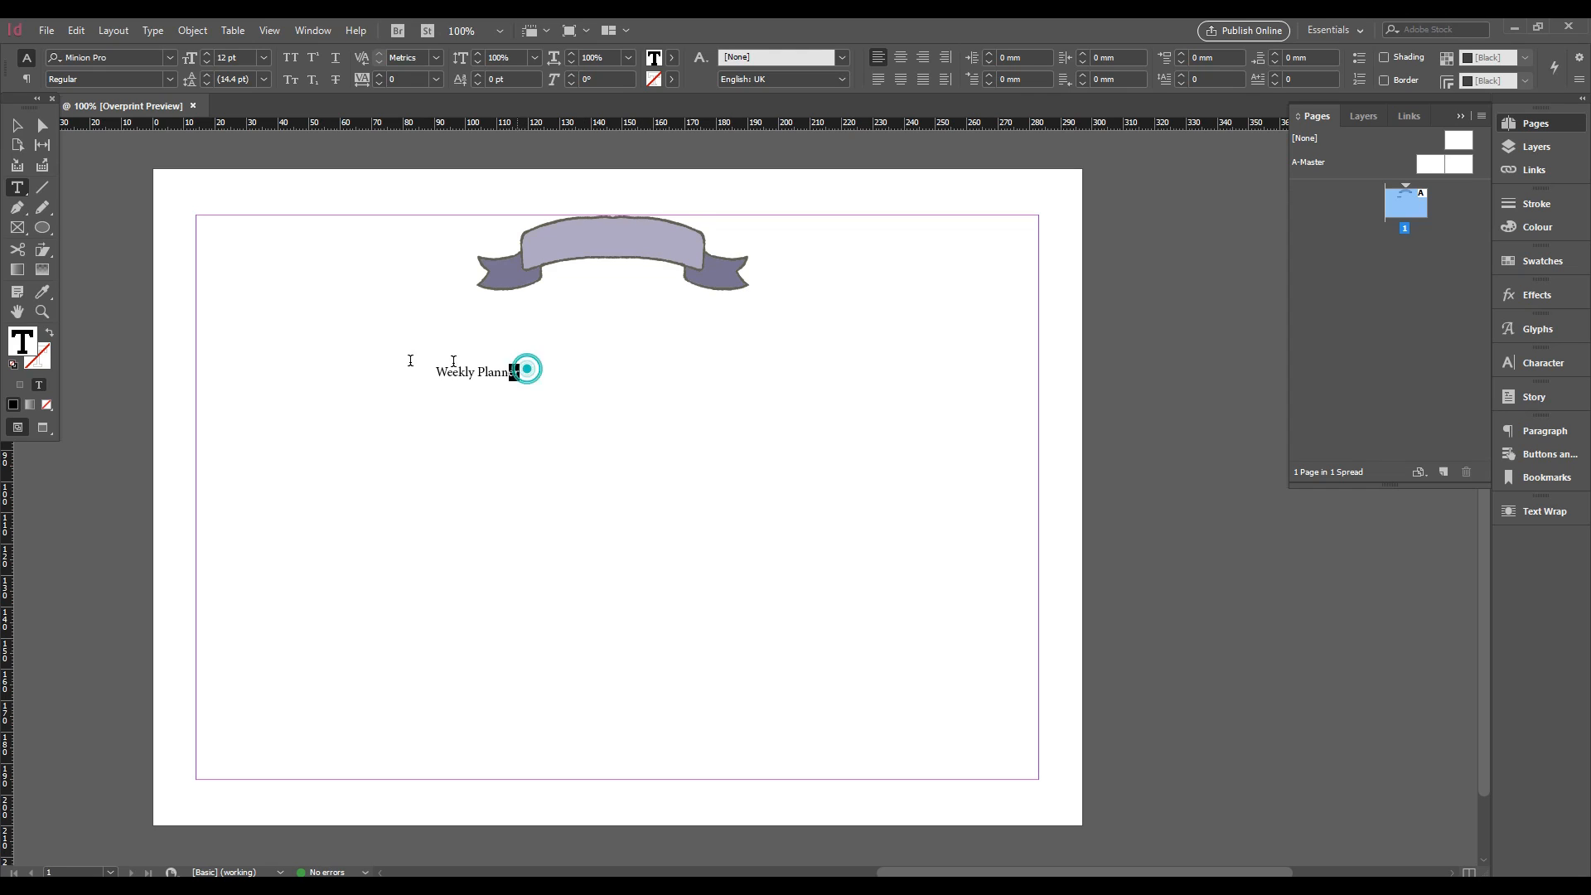
click(261, 58)
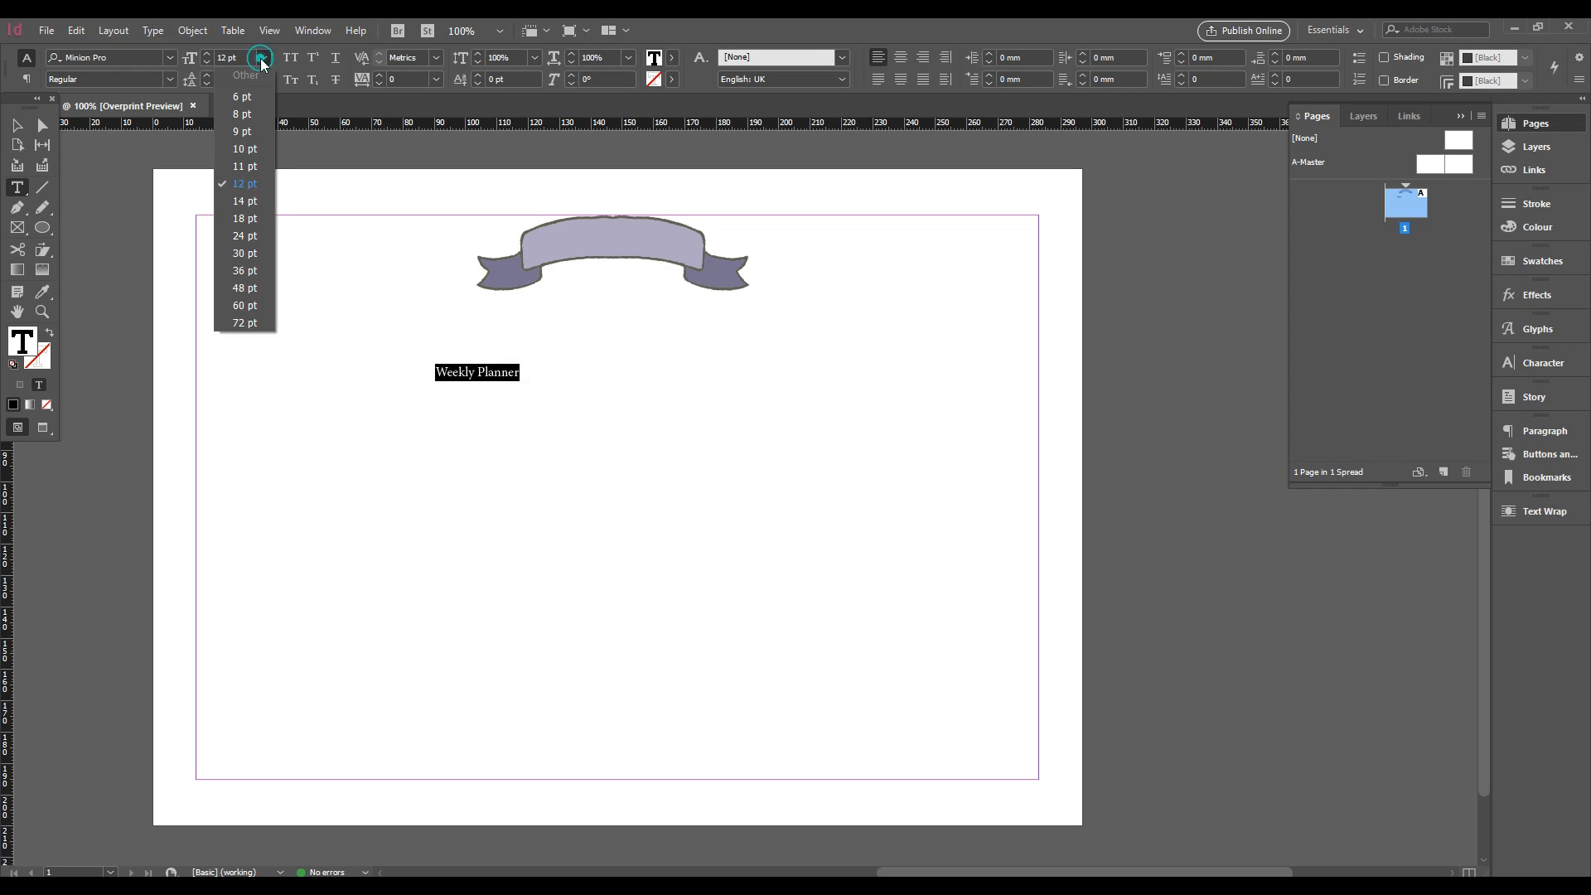
click(241, 238)
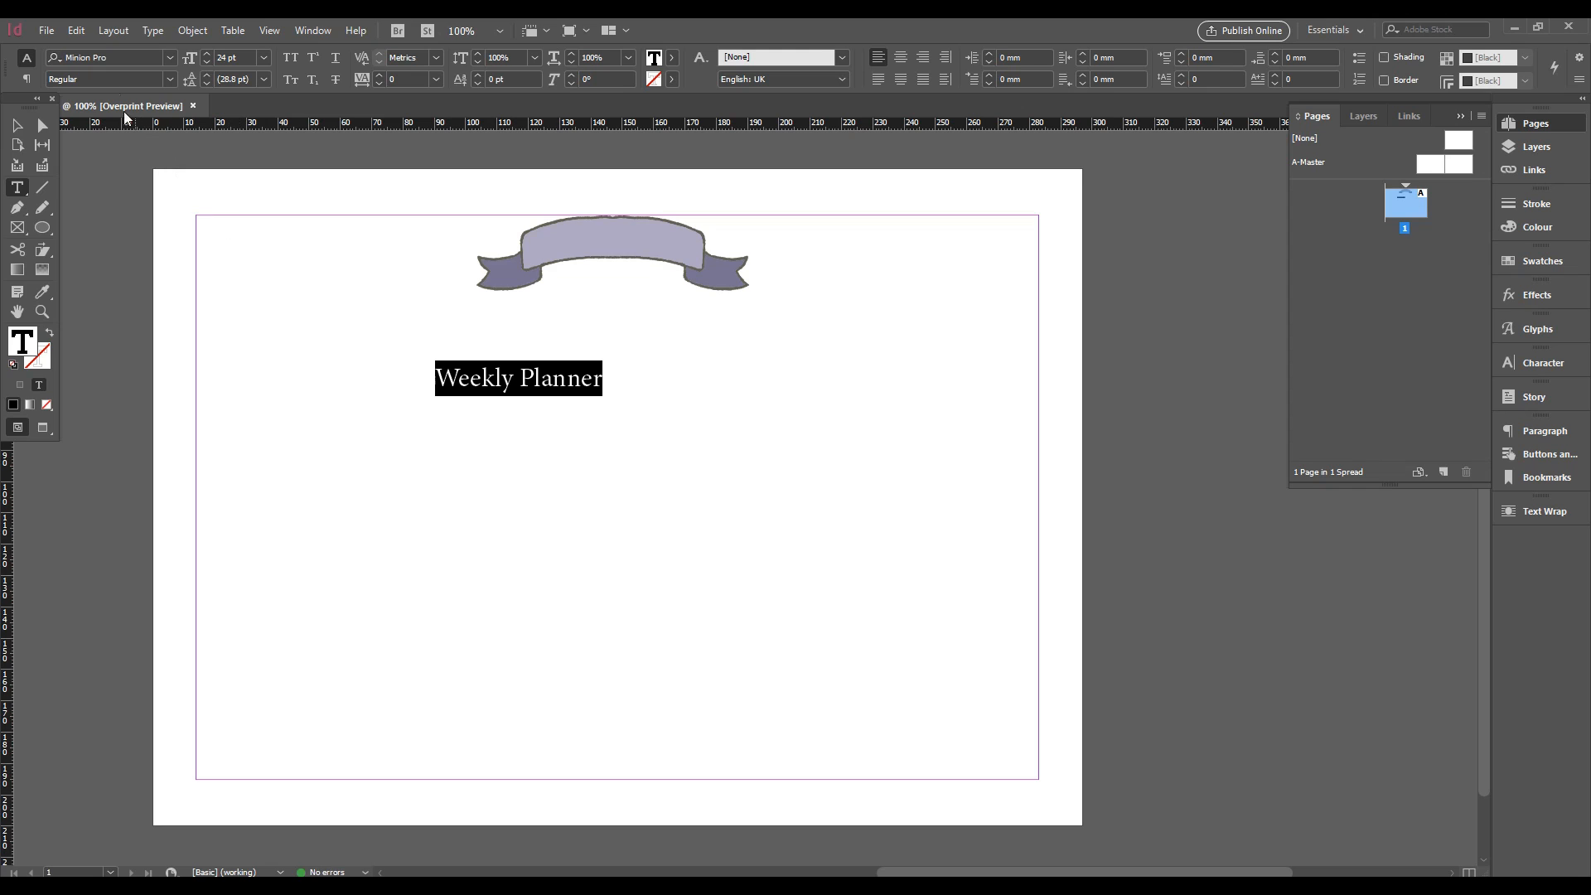
click(147, 56)
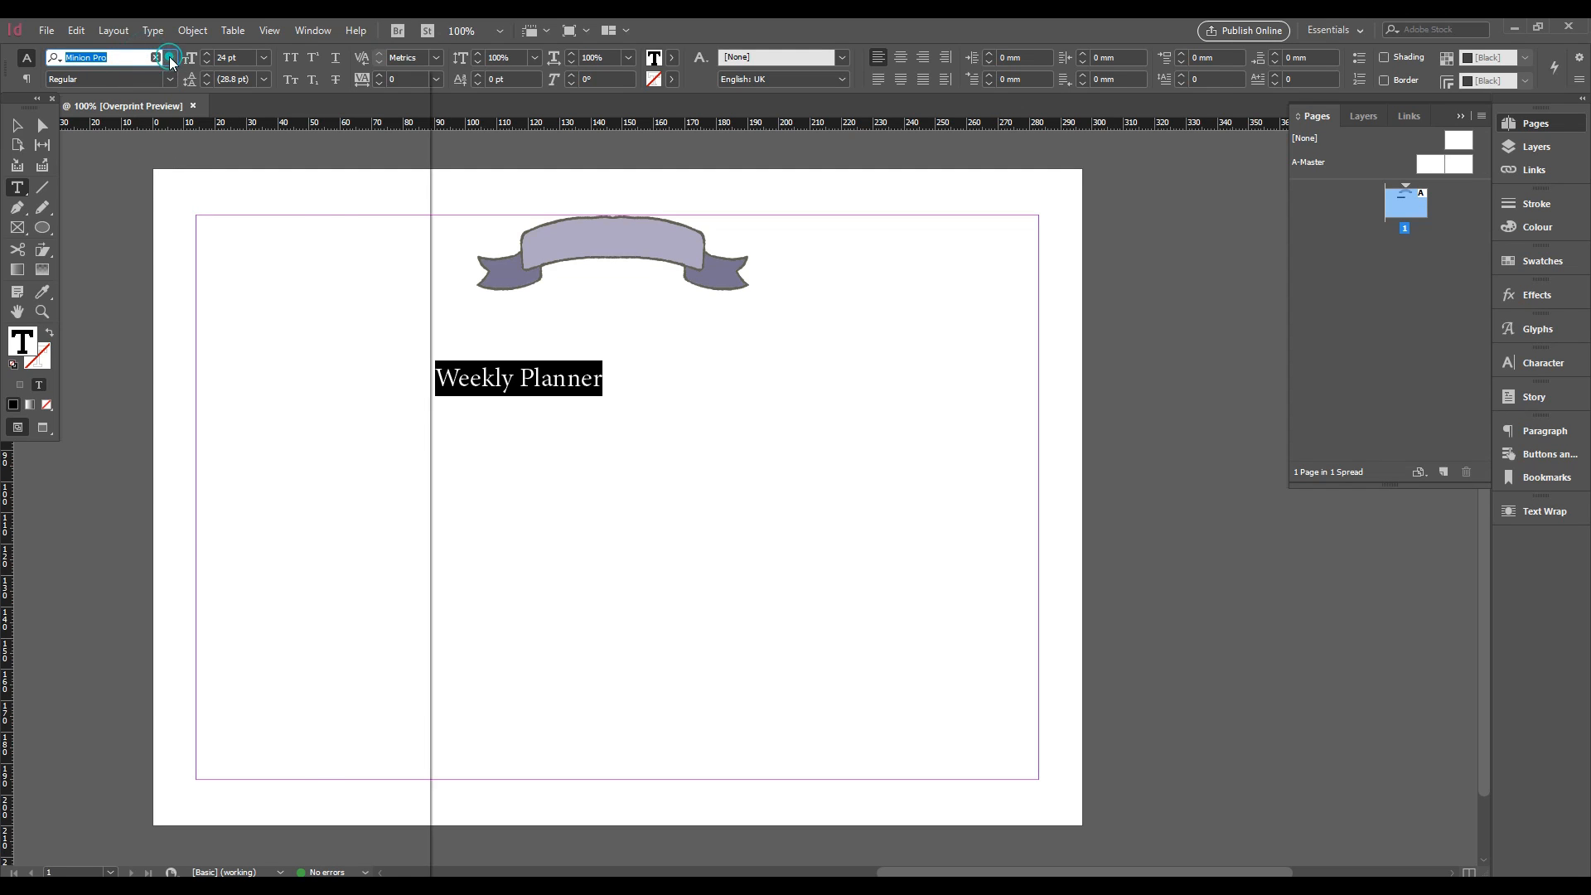
click(170, 58)
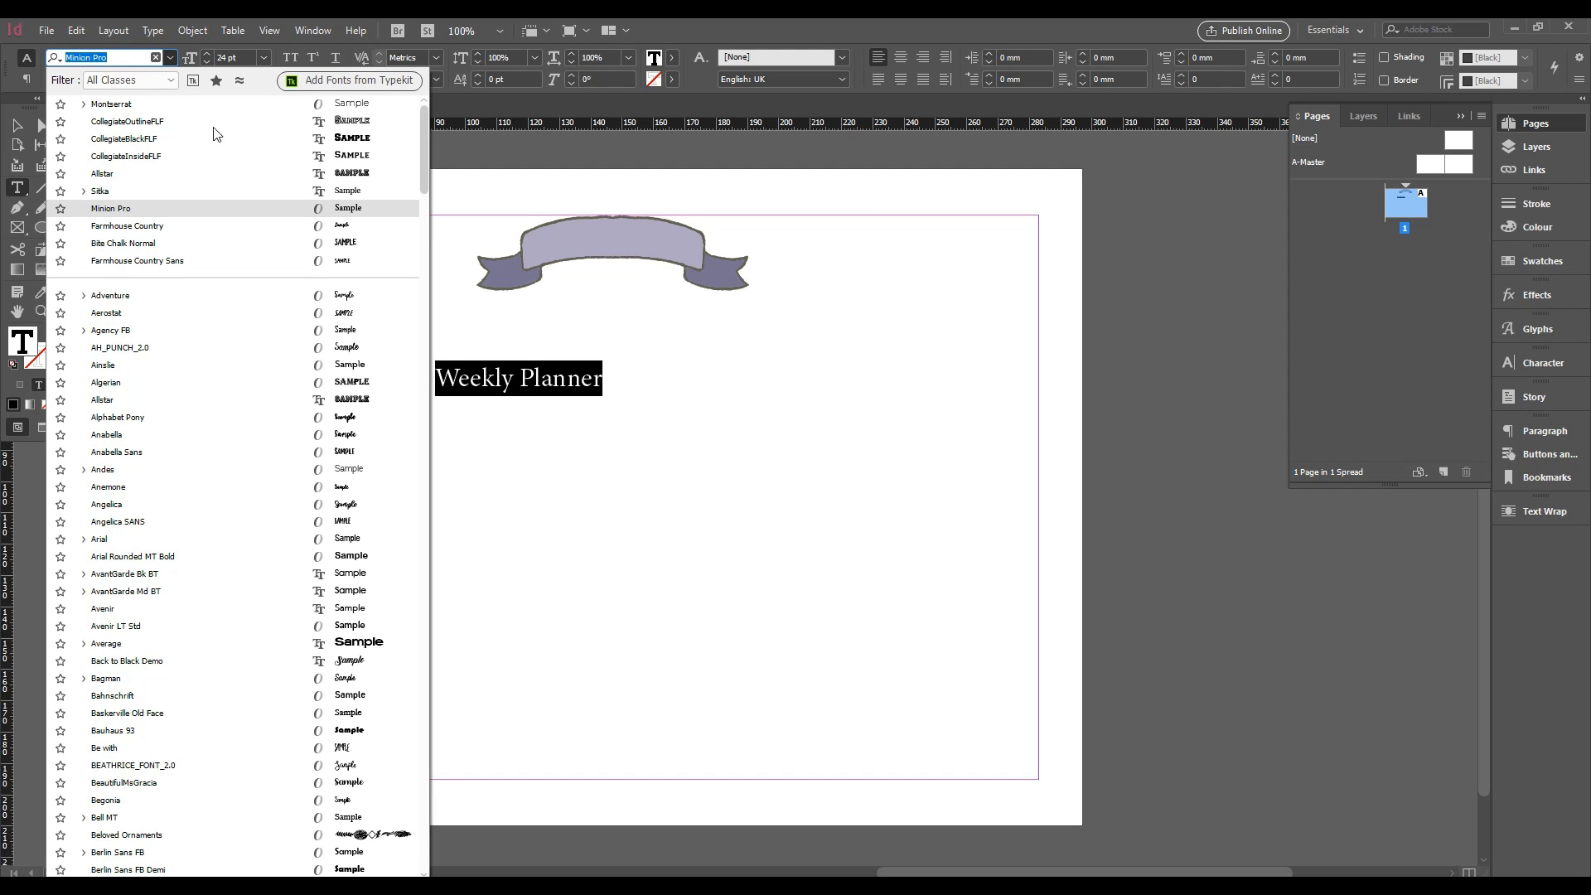
drag(424, 171, 426, 196)
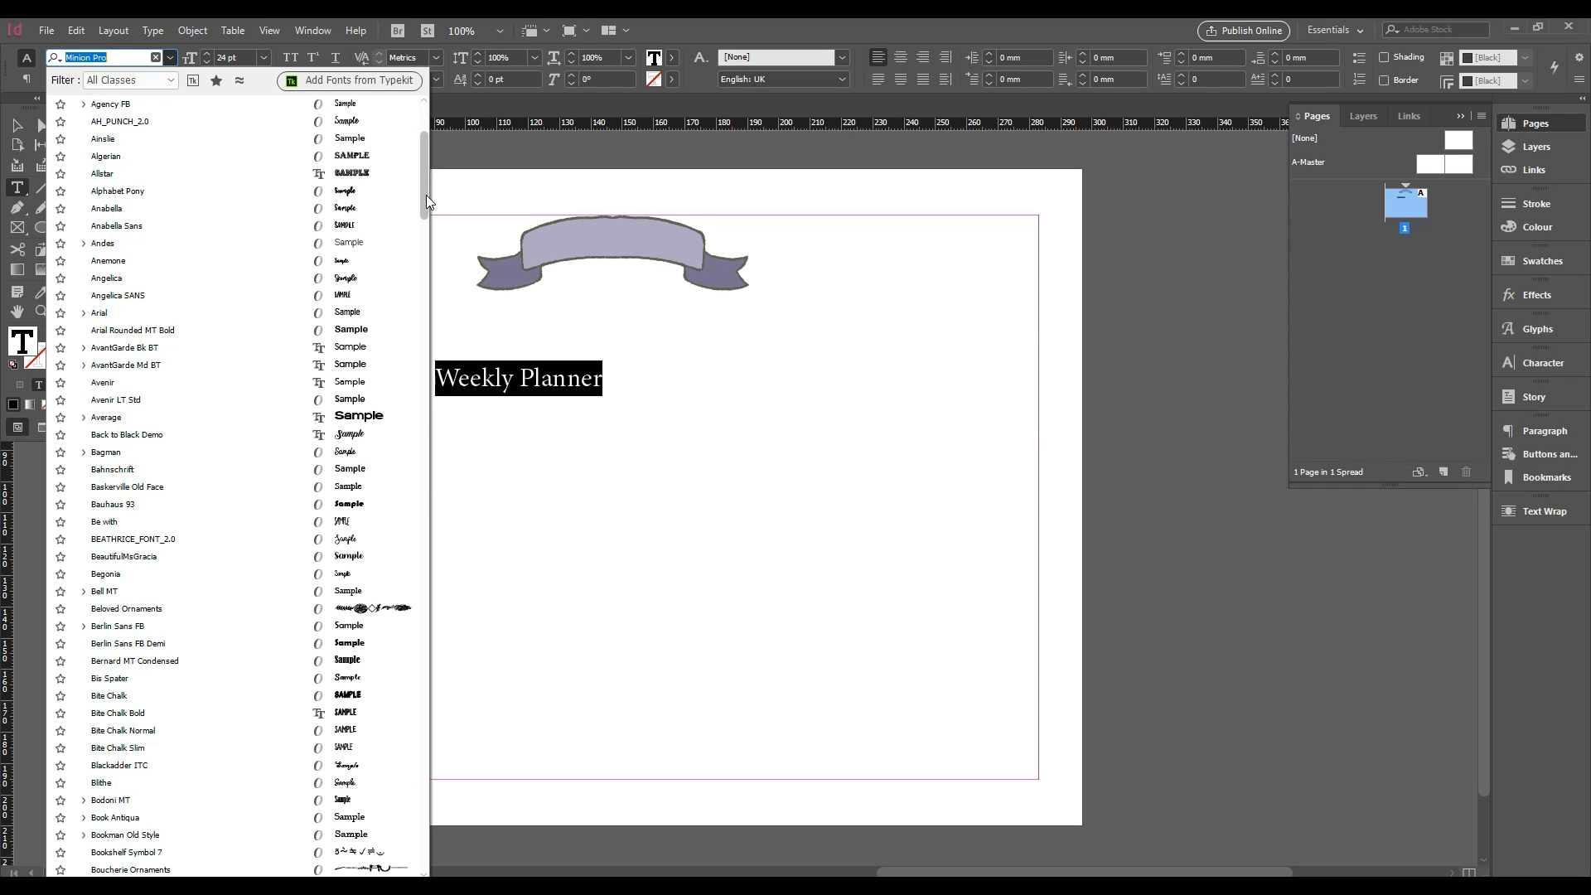
click(357, 191)
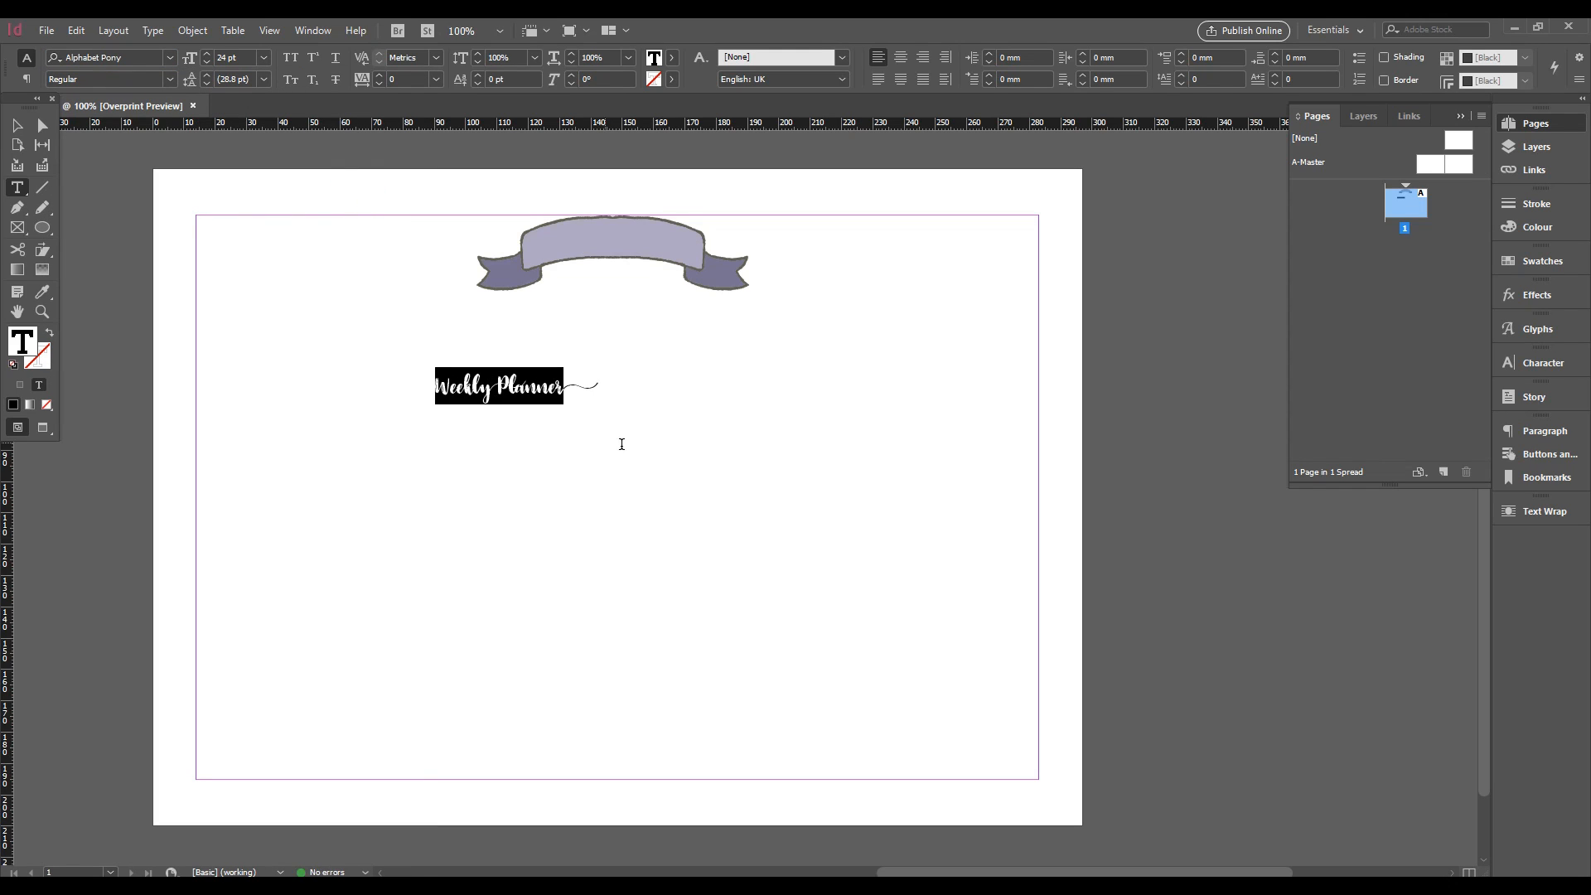
Replace the swashed "y" in Weekly and the final "r" in Planner with their plain alternate glyphs
click(550, 387)
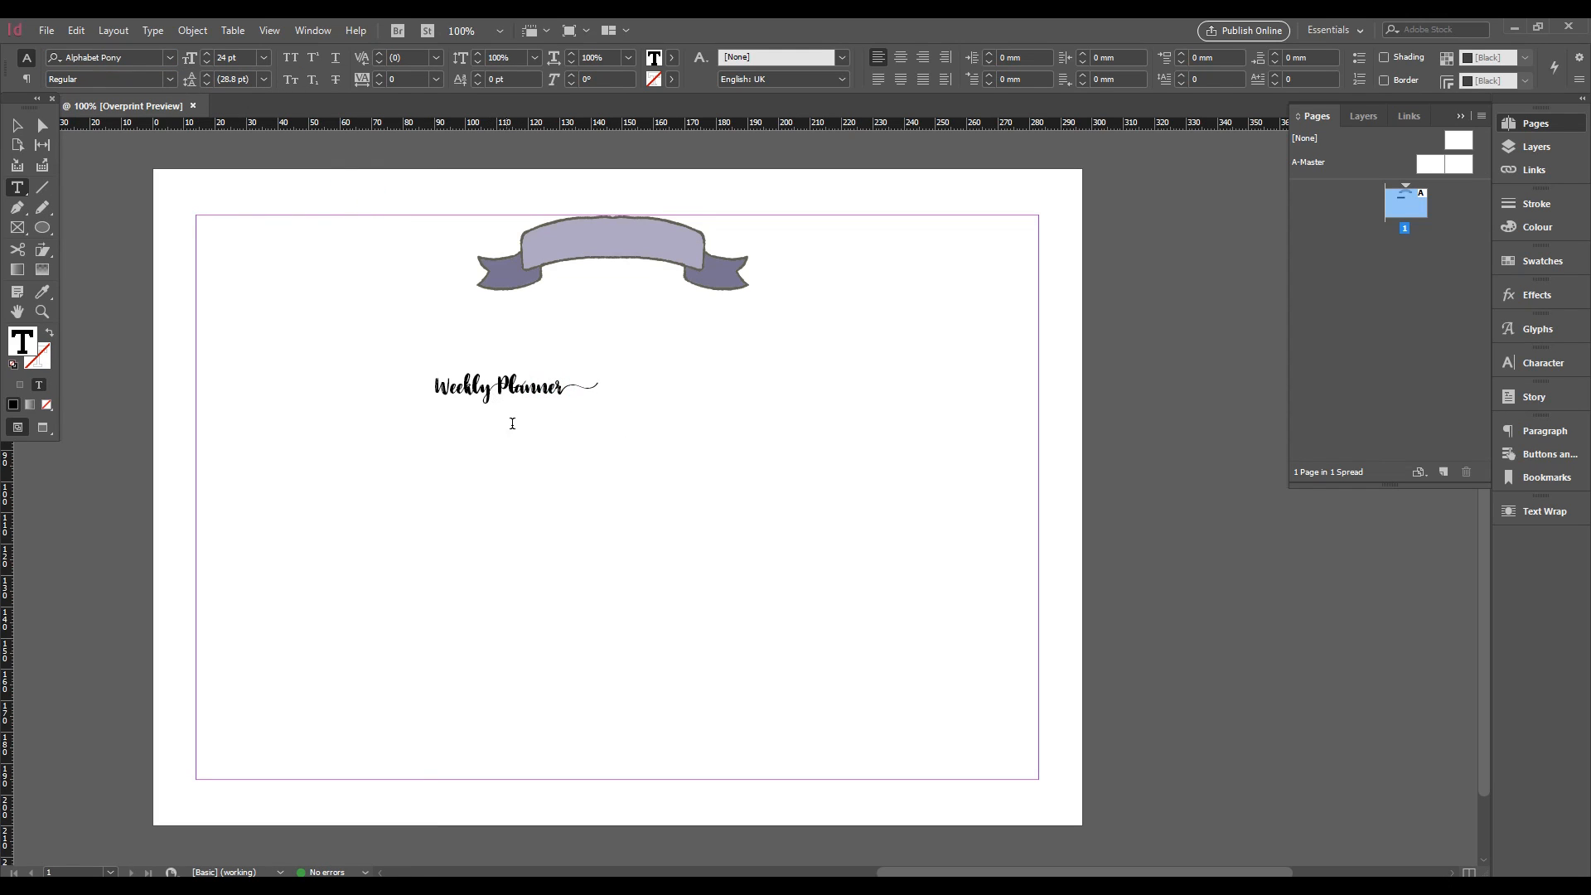
drag(493, 386, 481, 386)
drag(556, 387, 494, 388)
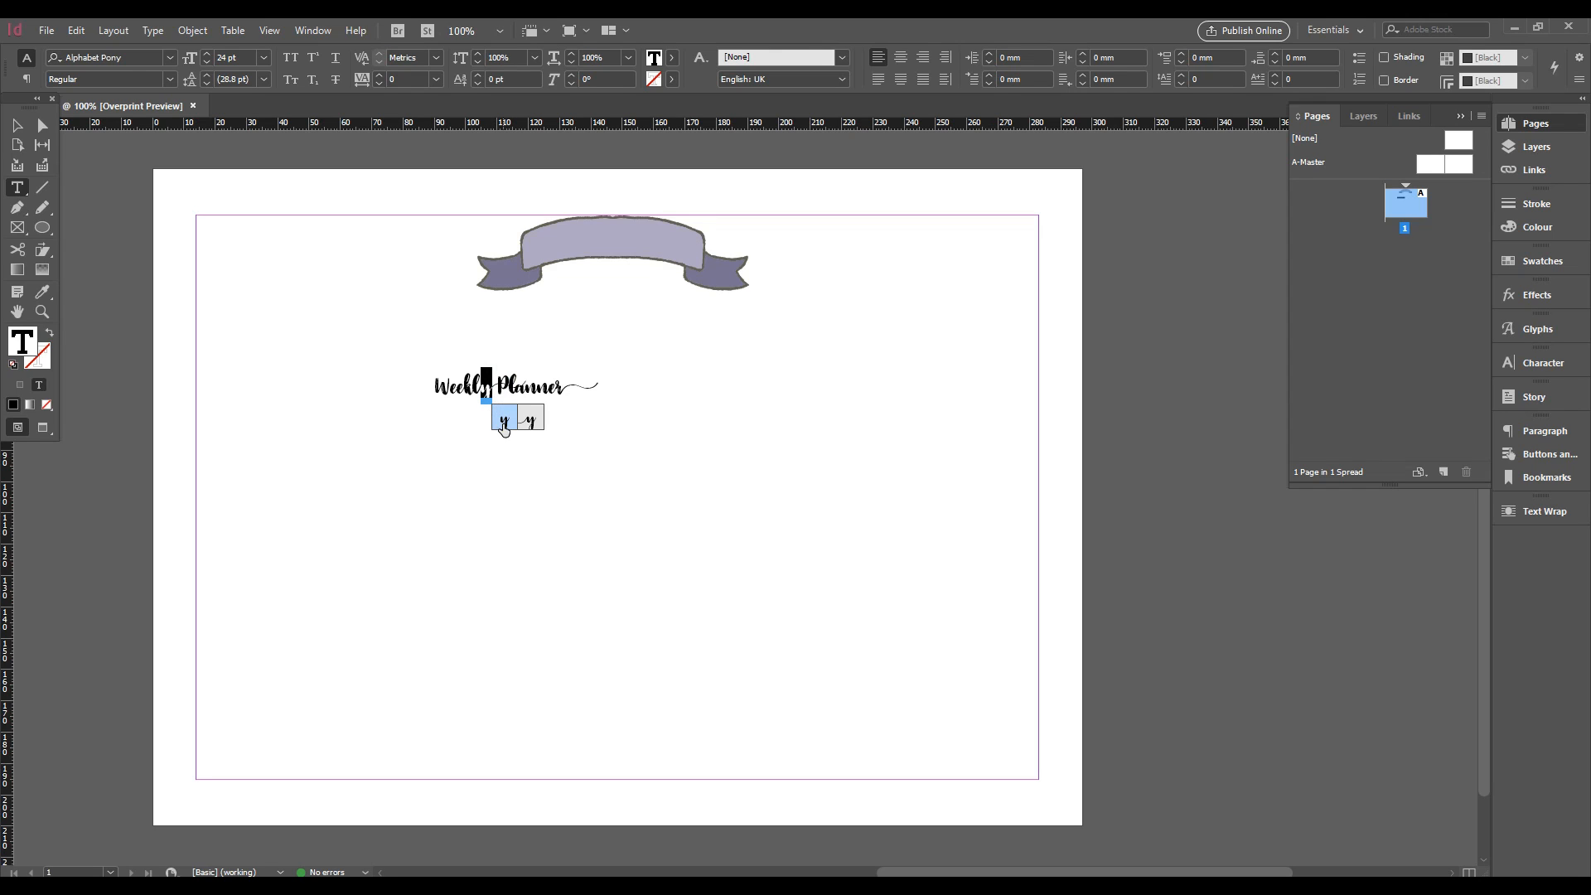
click(503, 423)
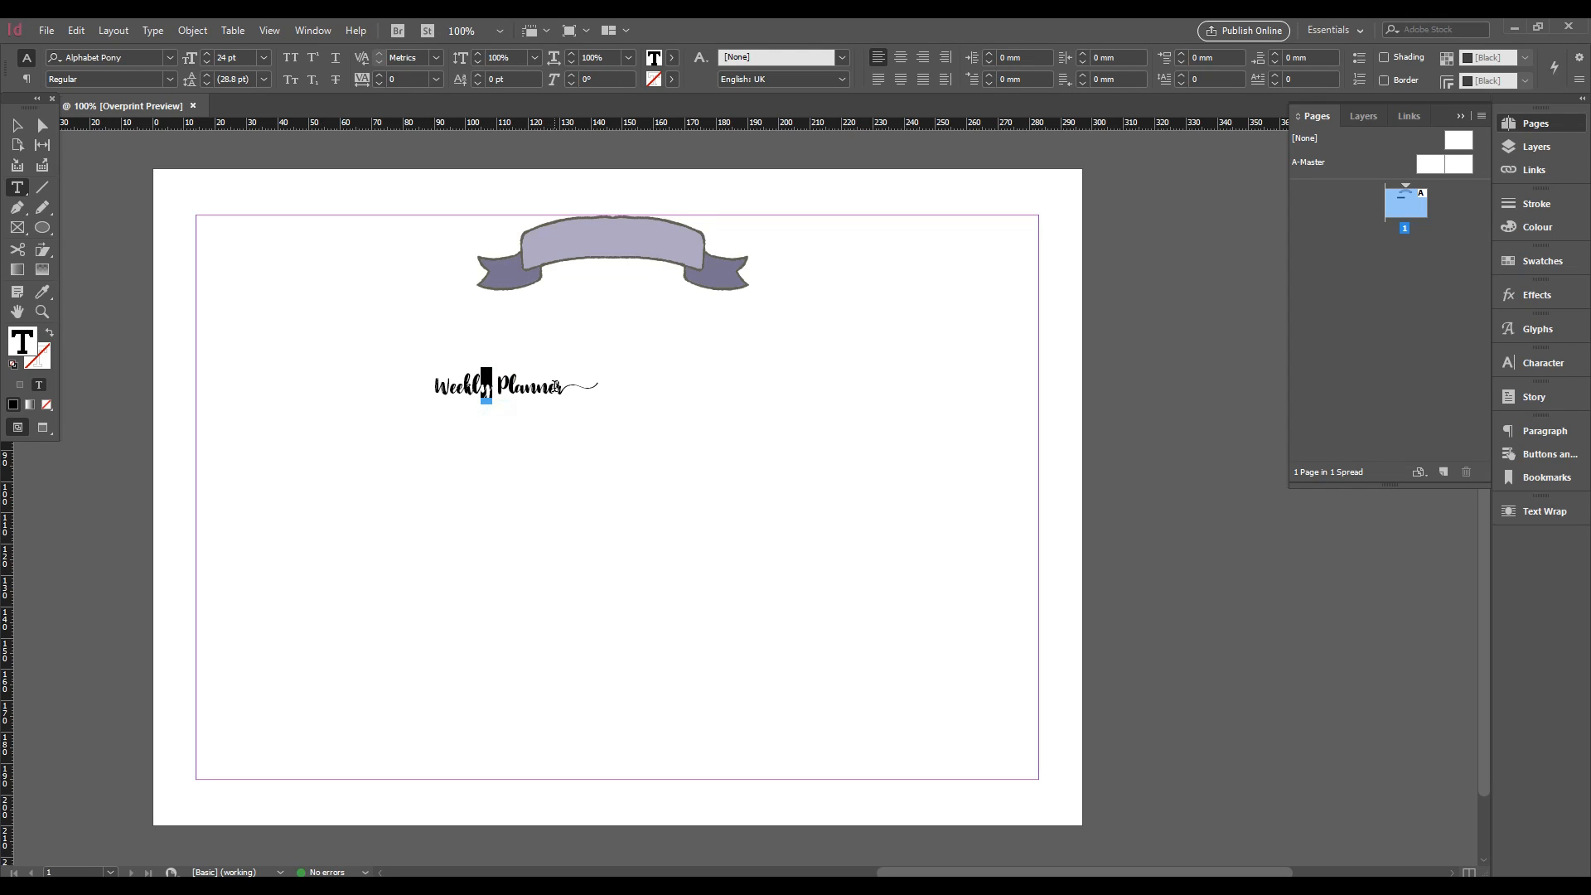
drag(554, 384, 563, 385)
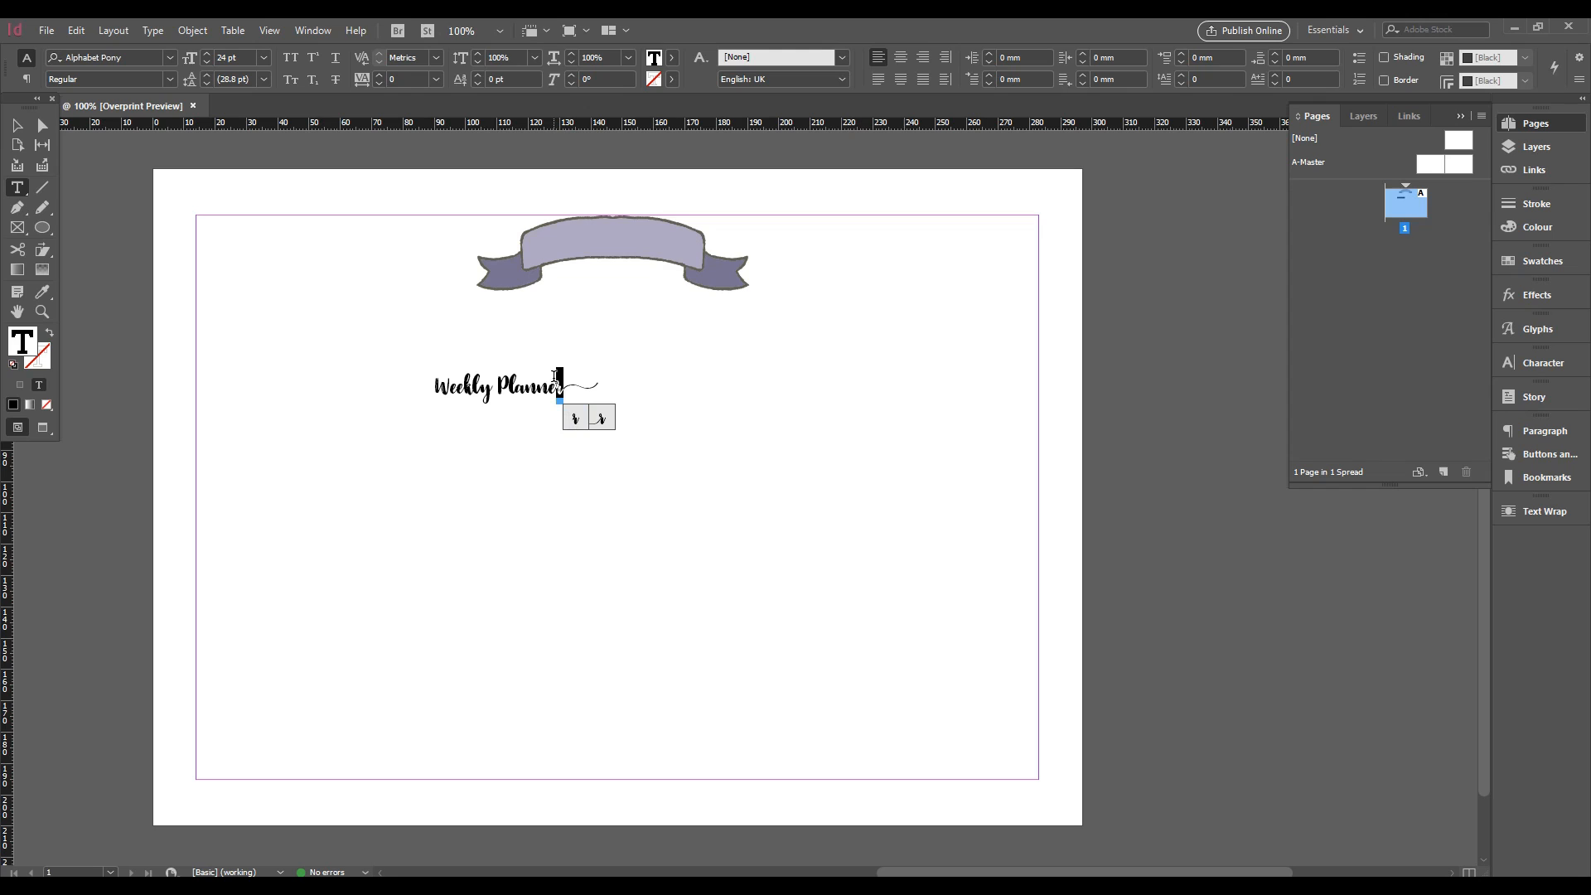
click(575, 418)
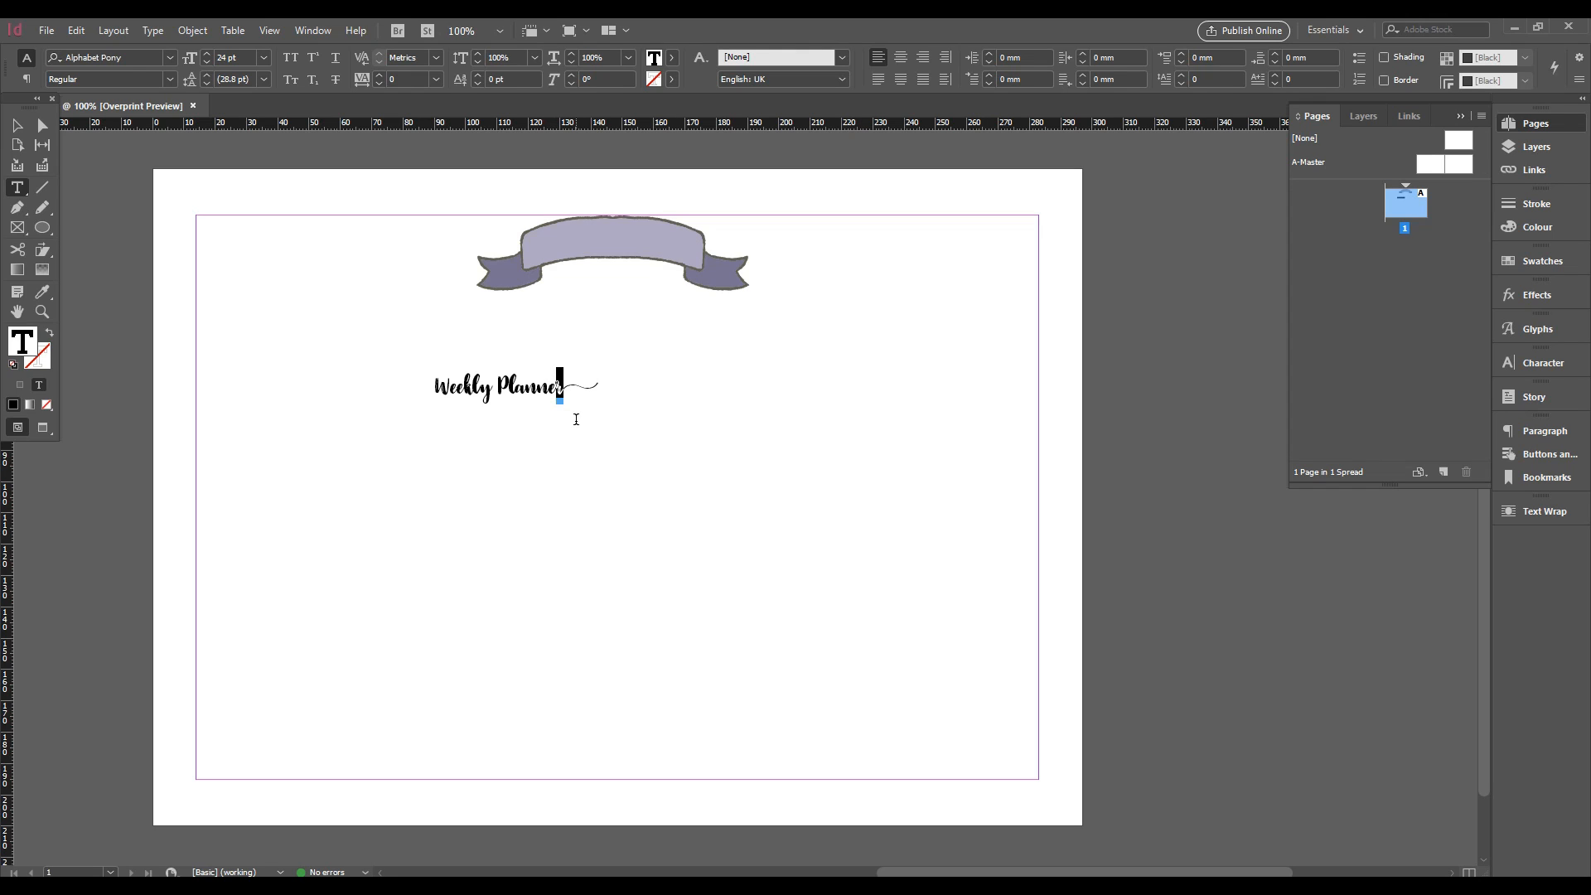
click(578, 421)
click(563, 384)
drag(564, 384, 432, 387)
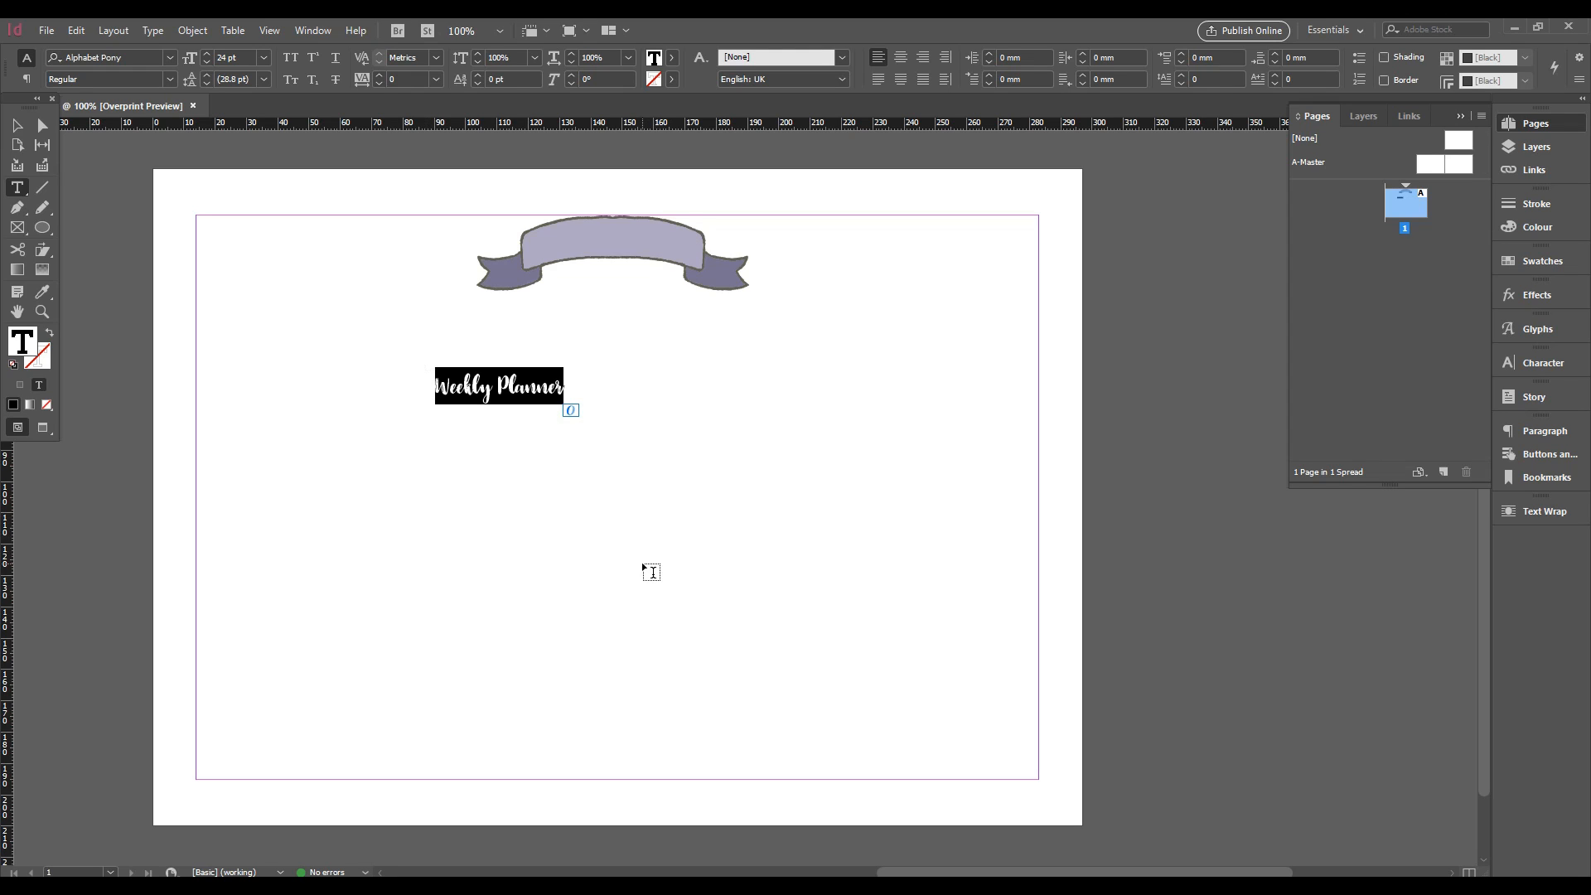
Draw a curved path about 54 mm wide with the Pen tool, following the lower edge of the ribbon's centre panel
click(17, 127)
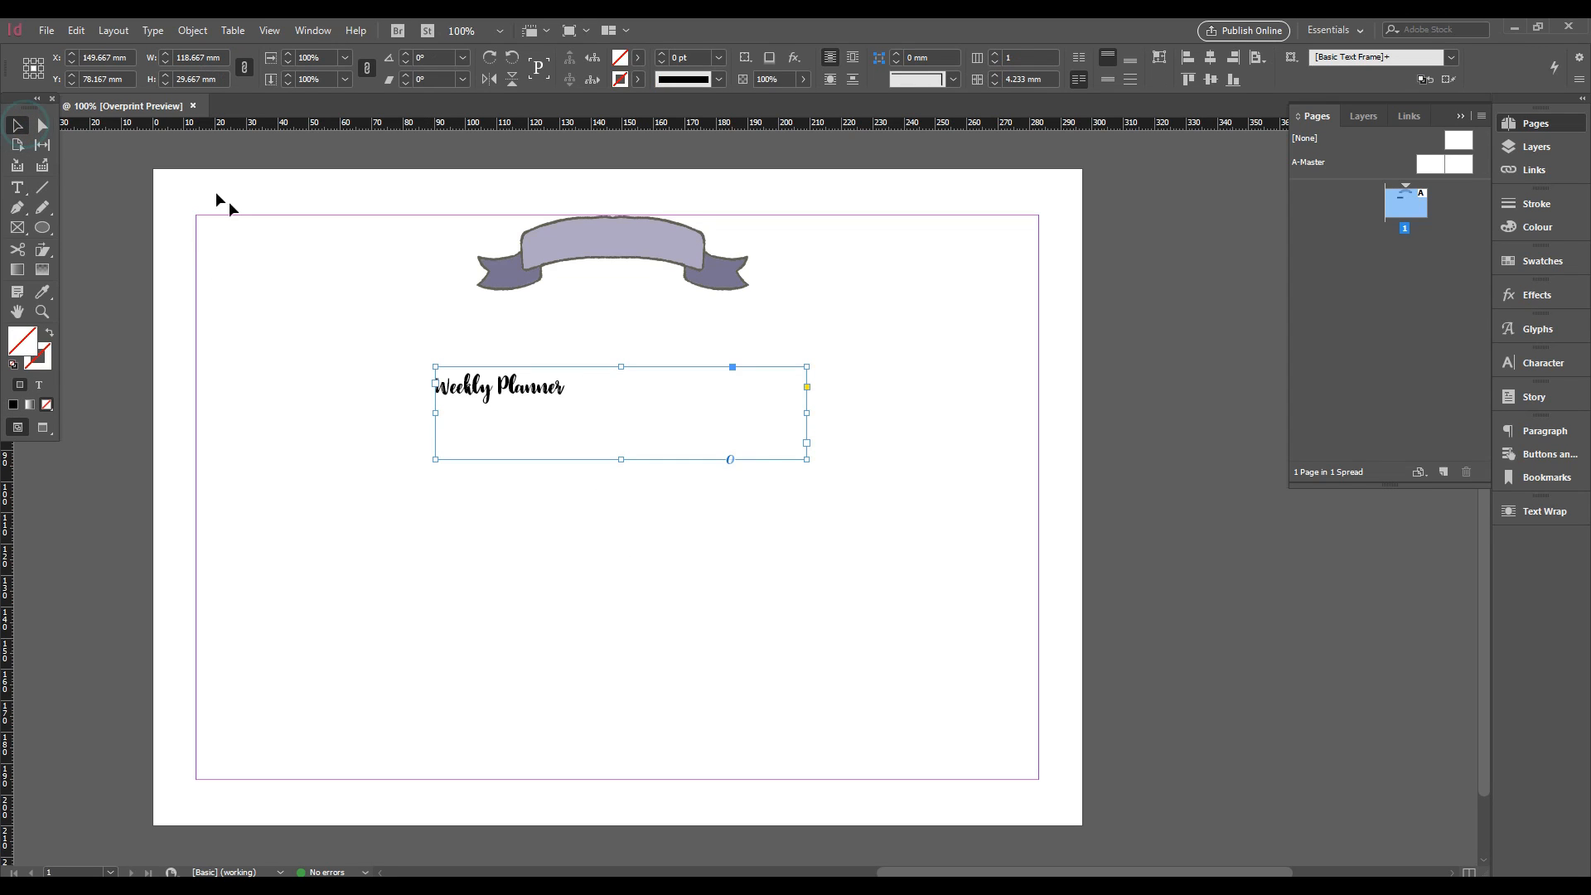
click(19, 209)
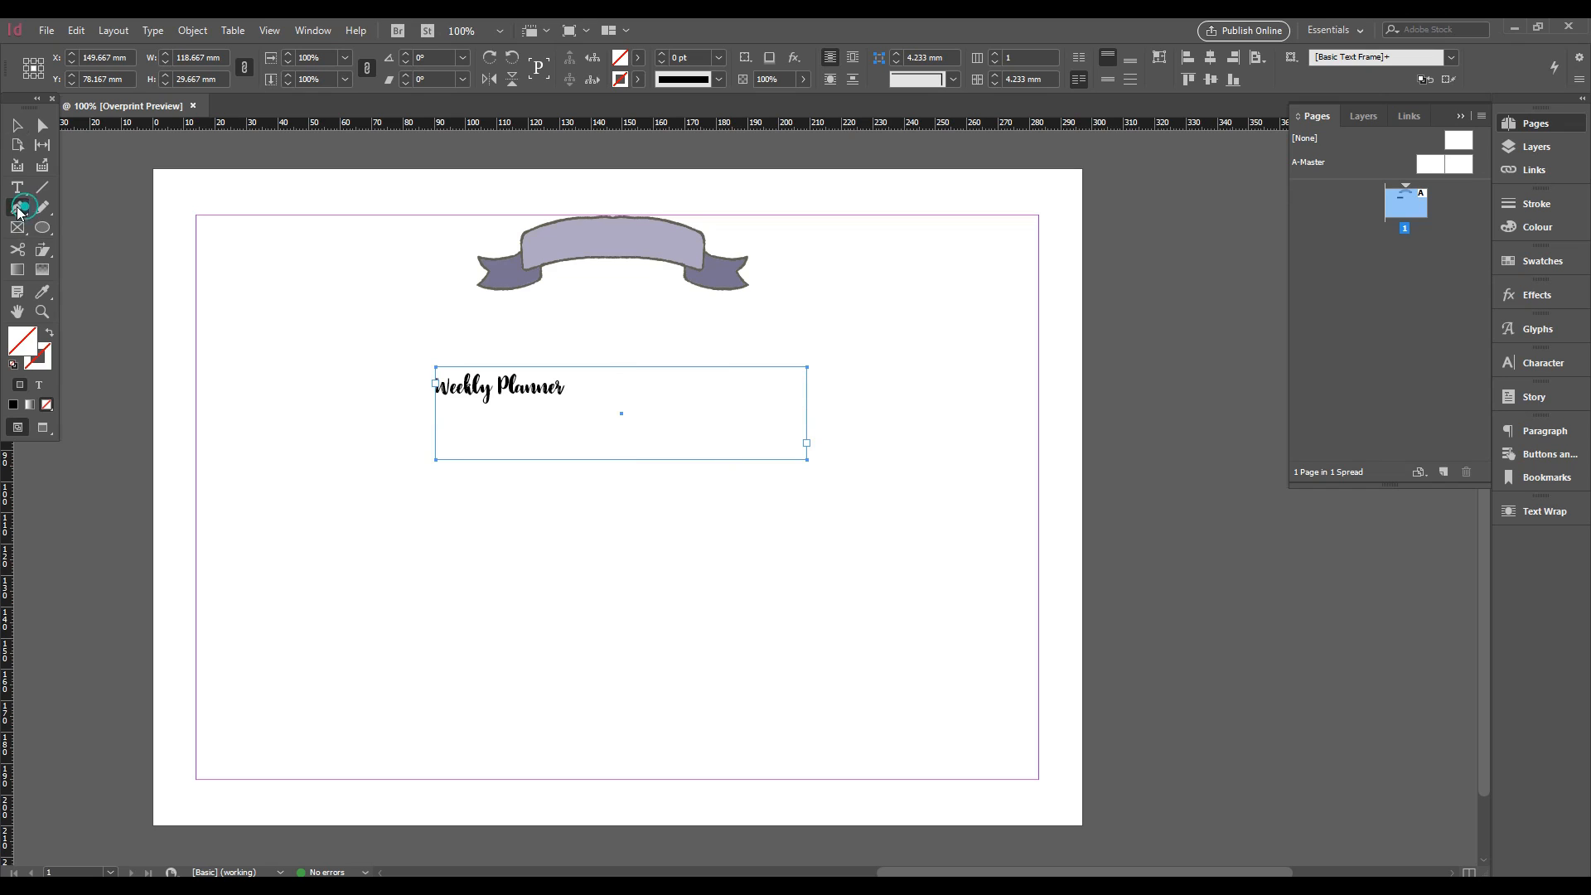
click(528, 262)
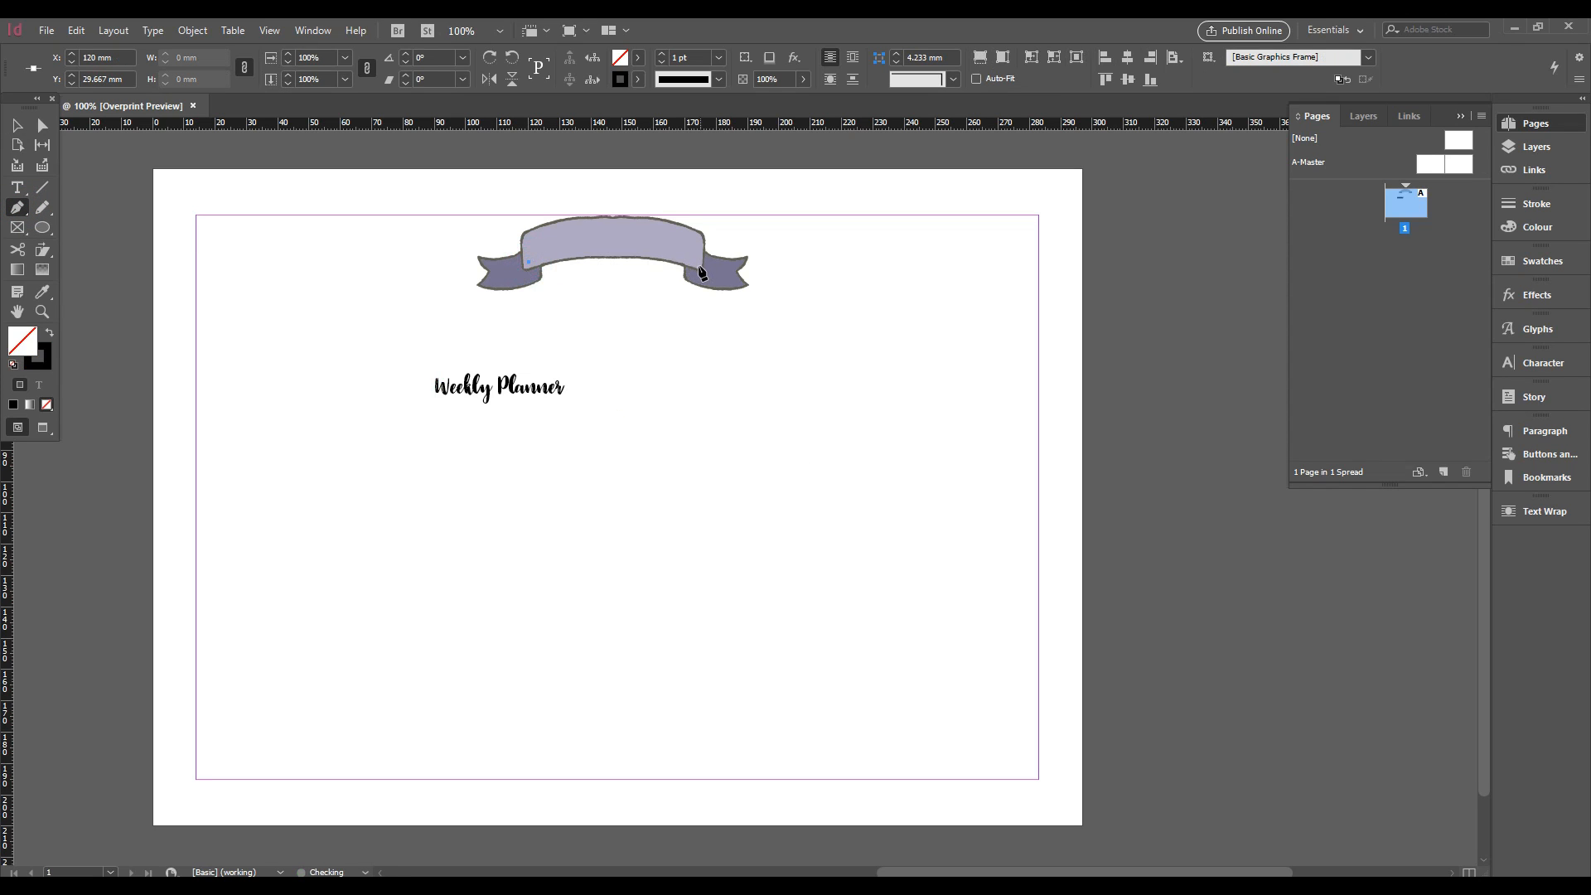
drag(698, 265, 757, 298)
click(15, 125)
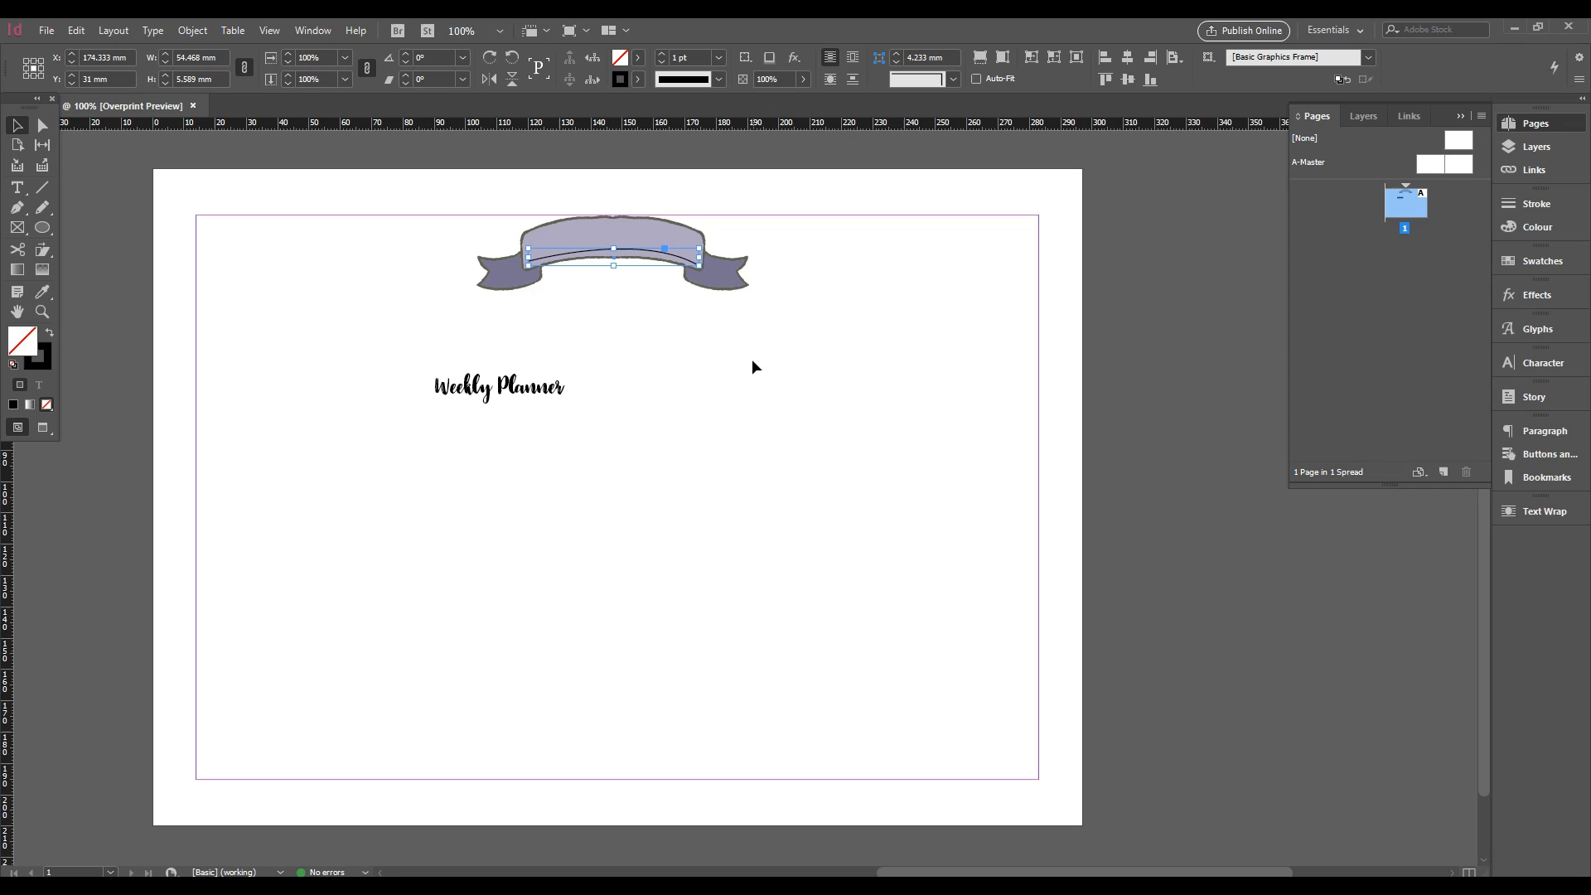
Copy the "Weekly Planner" text onto the curved path in the ribbon using the Type on a Path tool
click(518, 389)
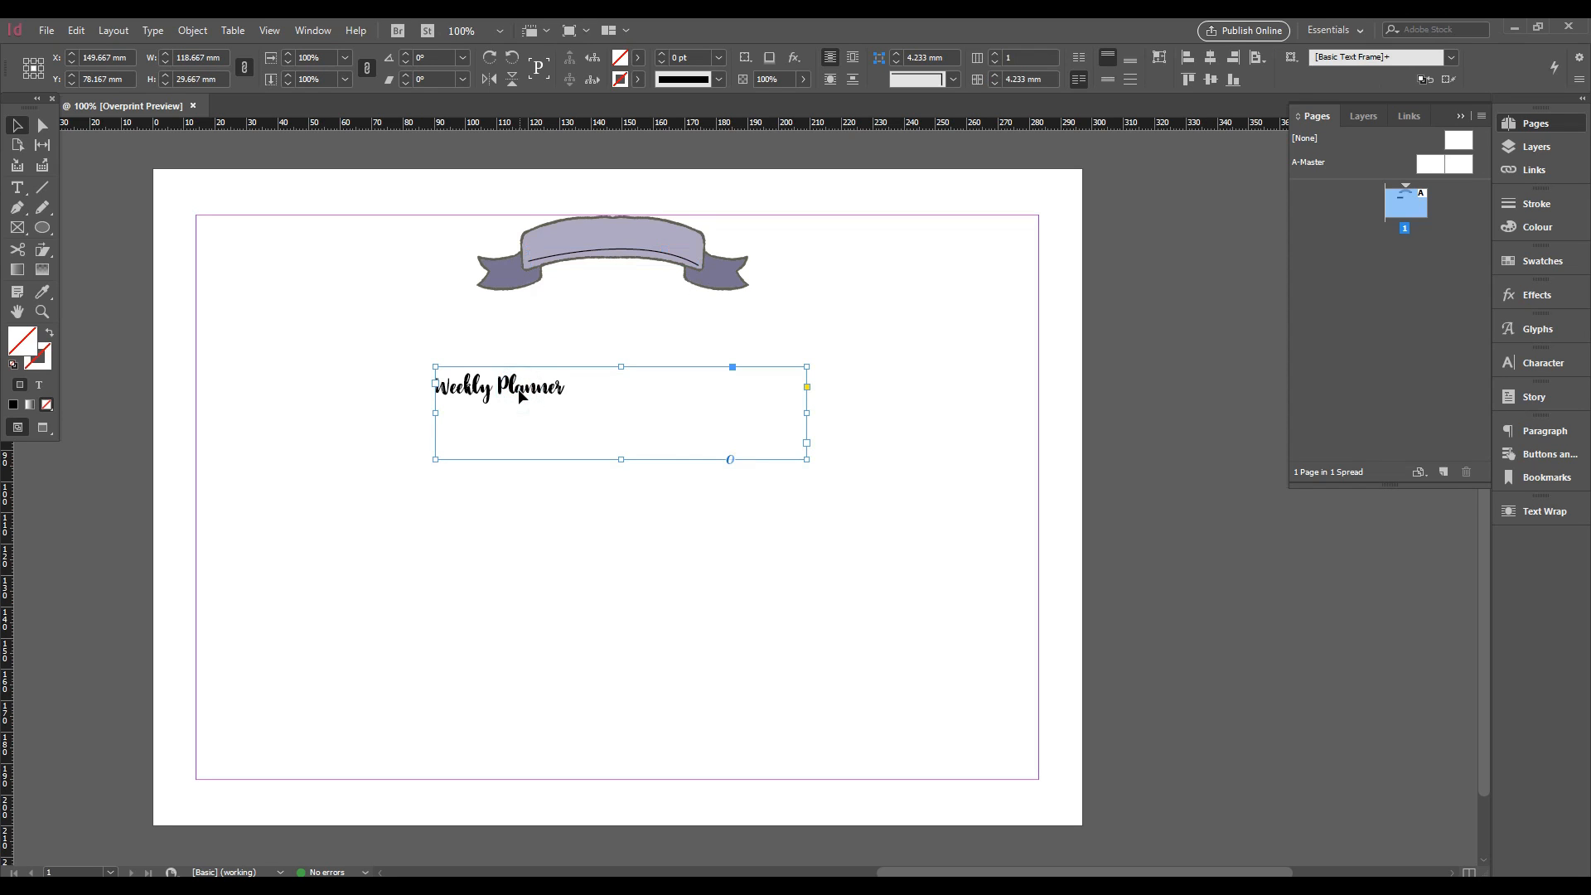
double_click(519, 389)
drag(580, 386, 440, 381)
key(ctrl+c)
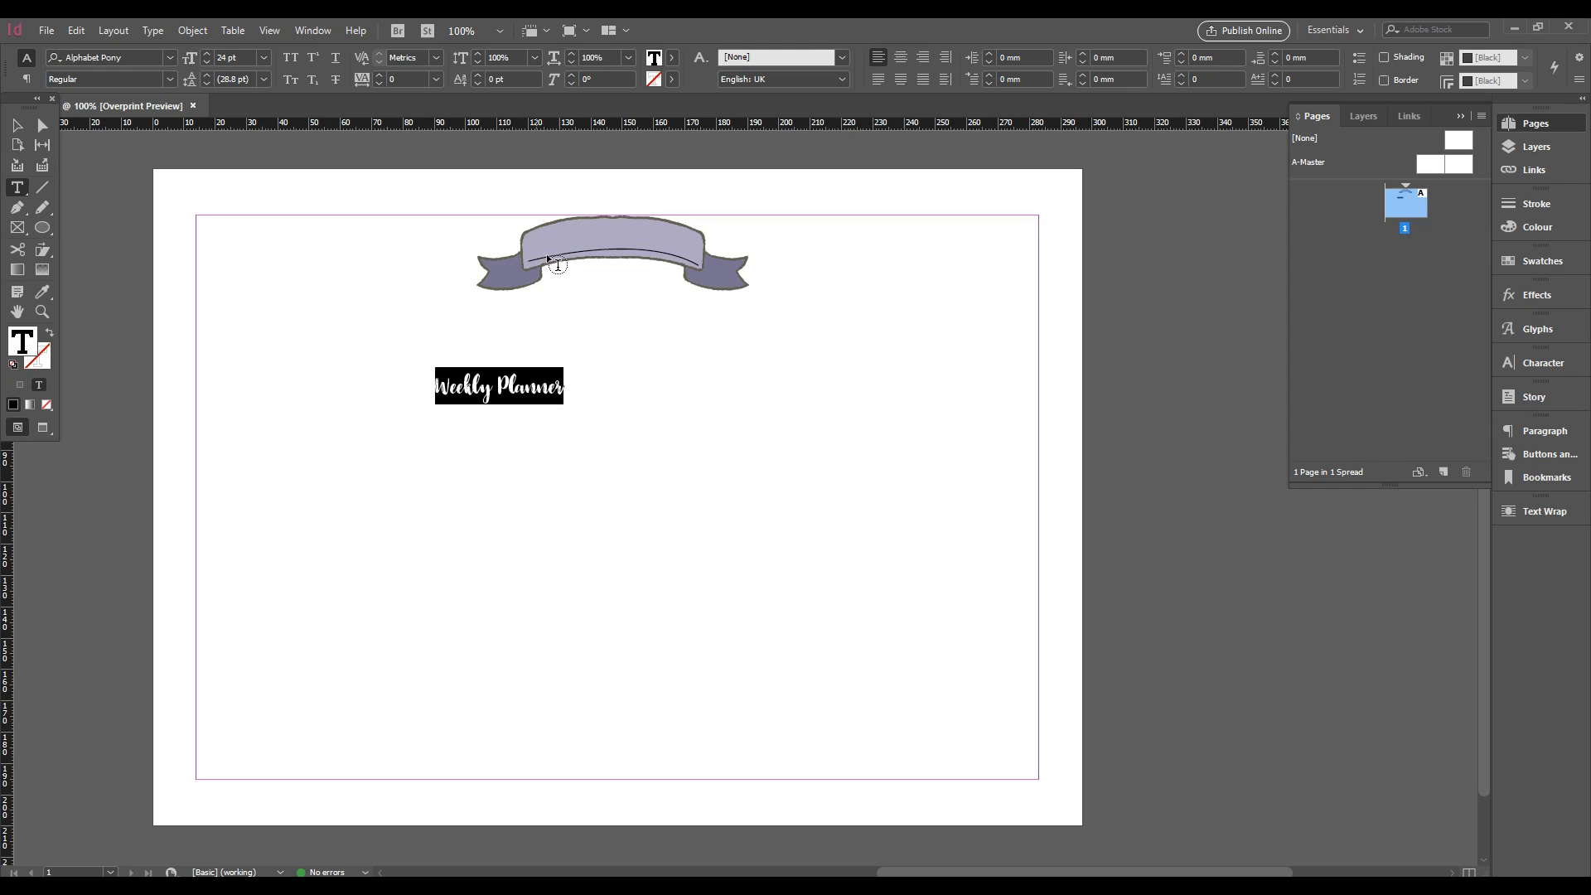
click(27, 197)
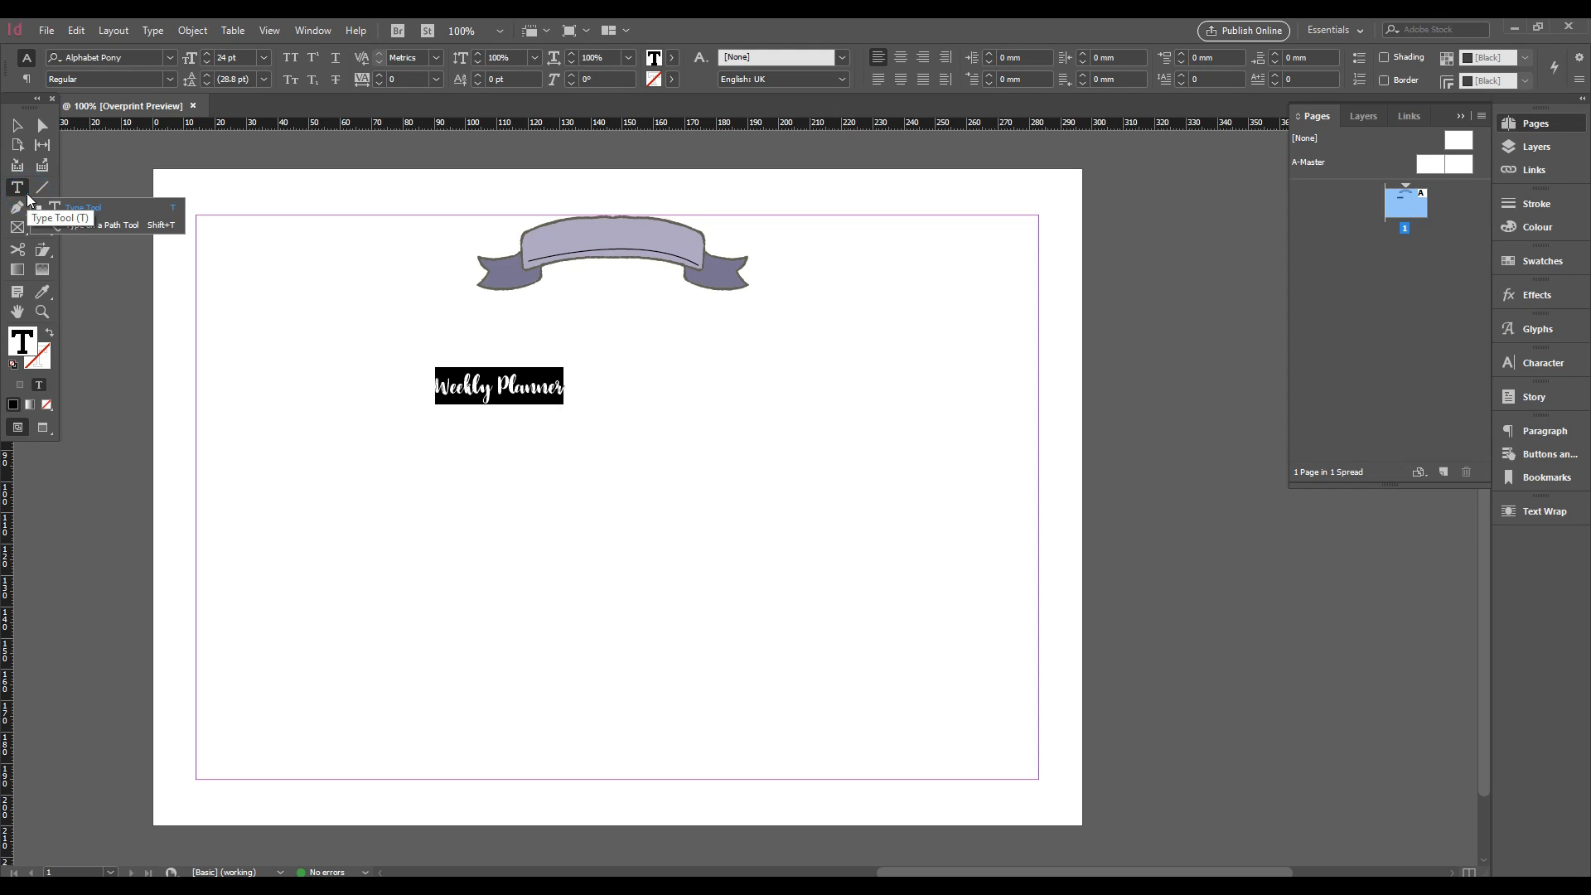
click(87, 226)
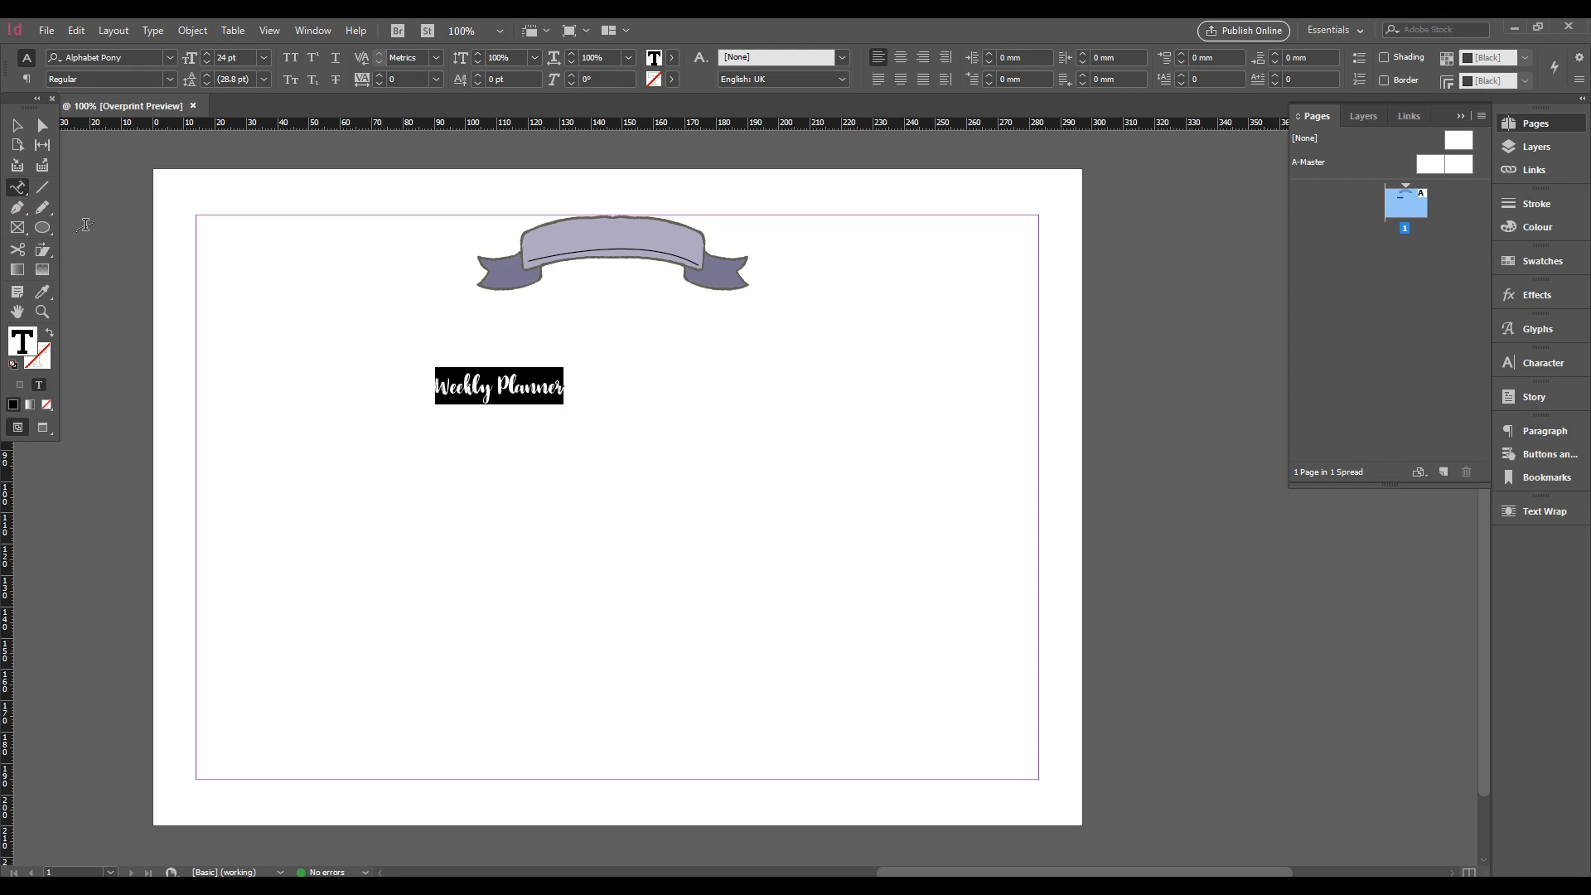
click(535, 257)
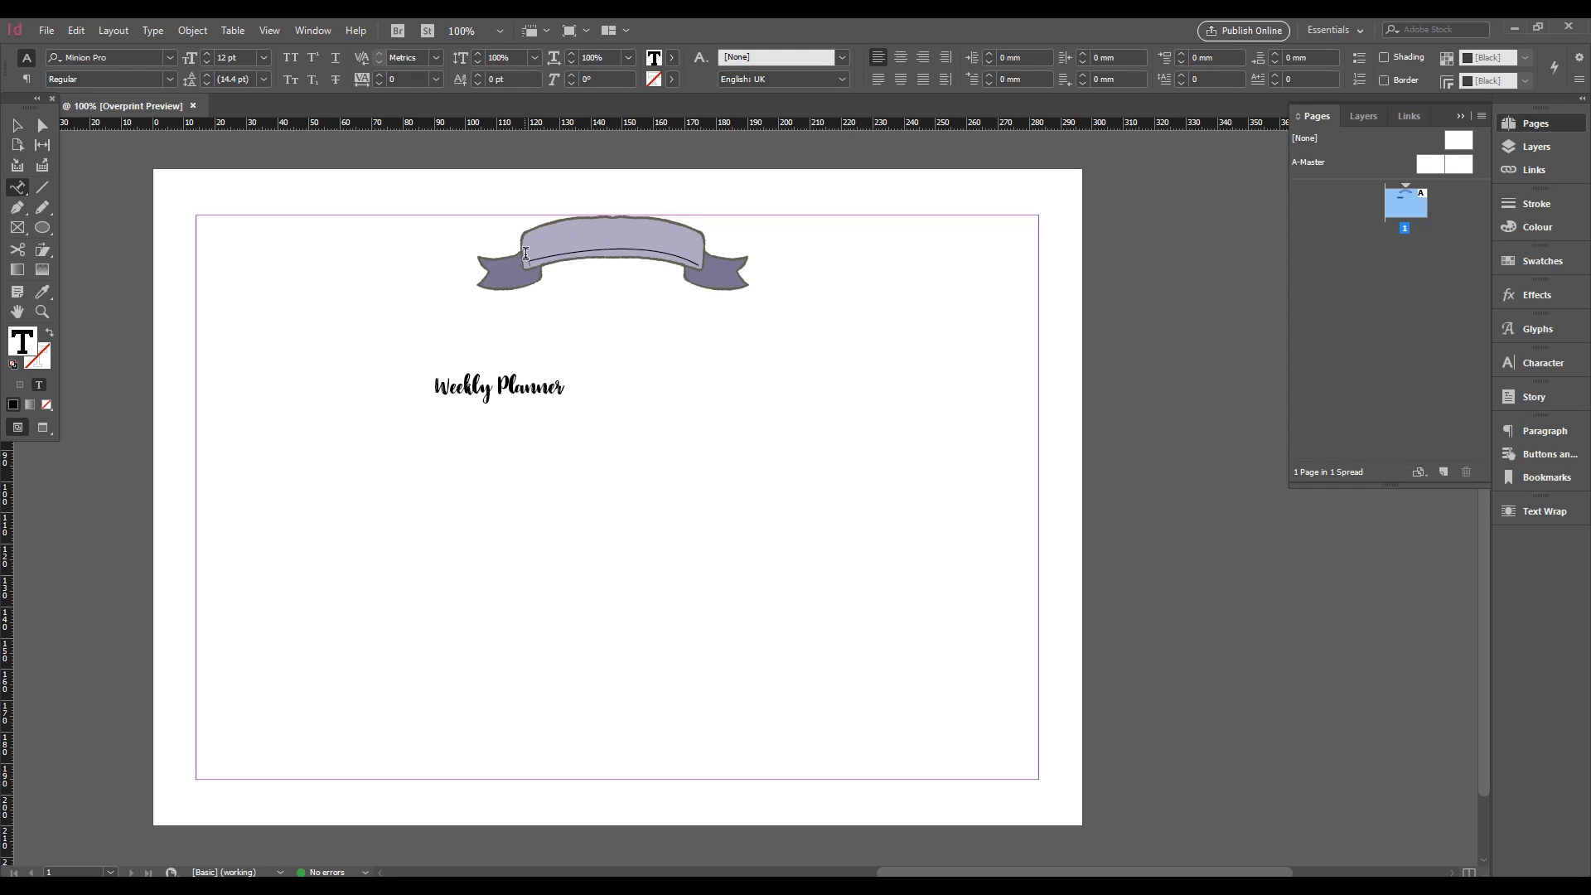
key(ctrl+v)
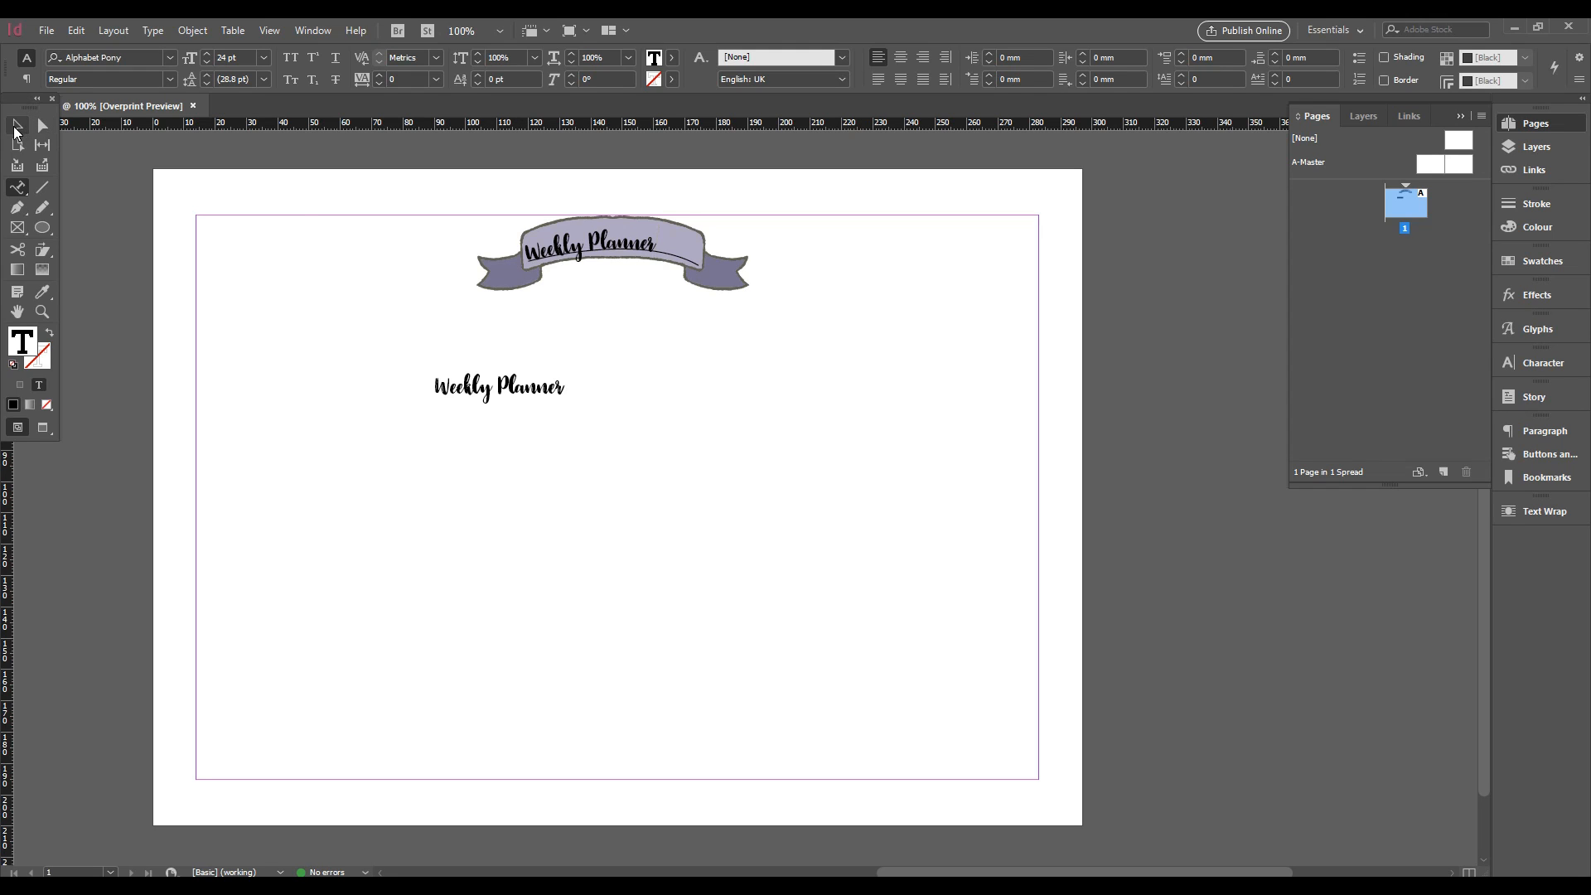
Shift the start of the text along the curved path so "Weekly Planner" sits centred in the ribbon
click(17, 127)
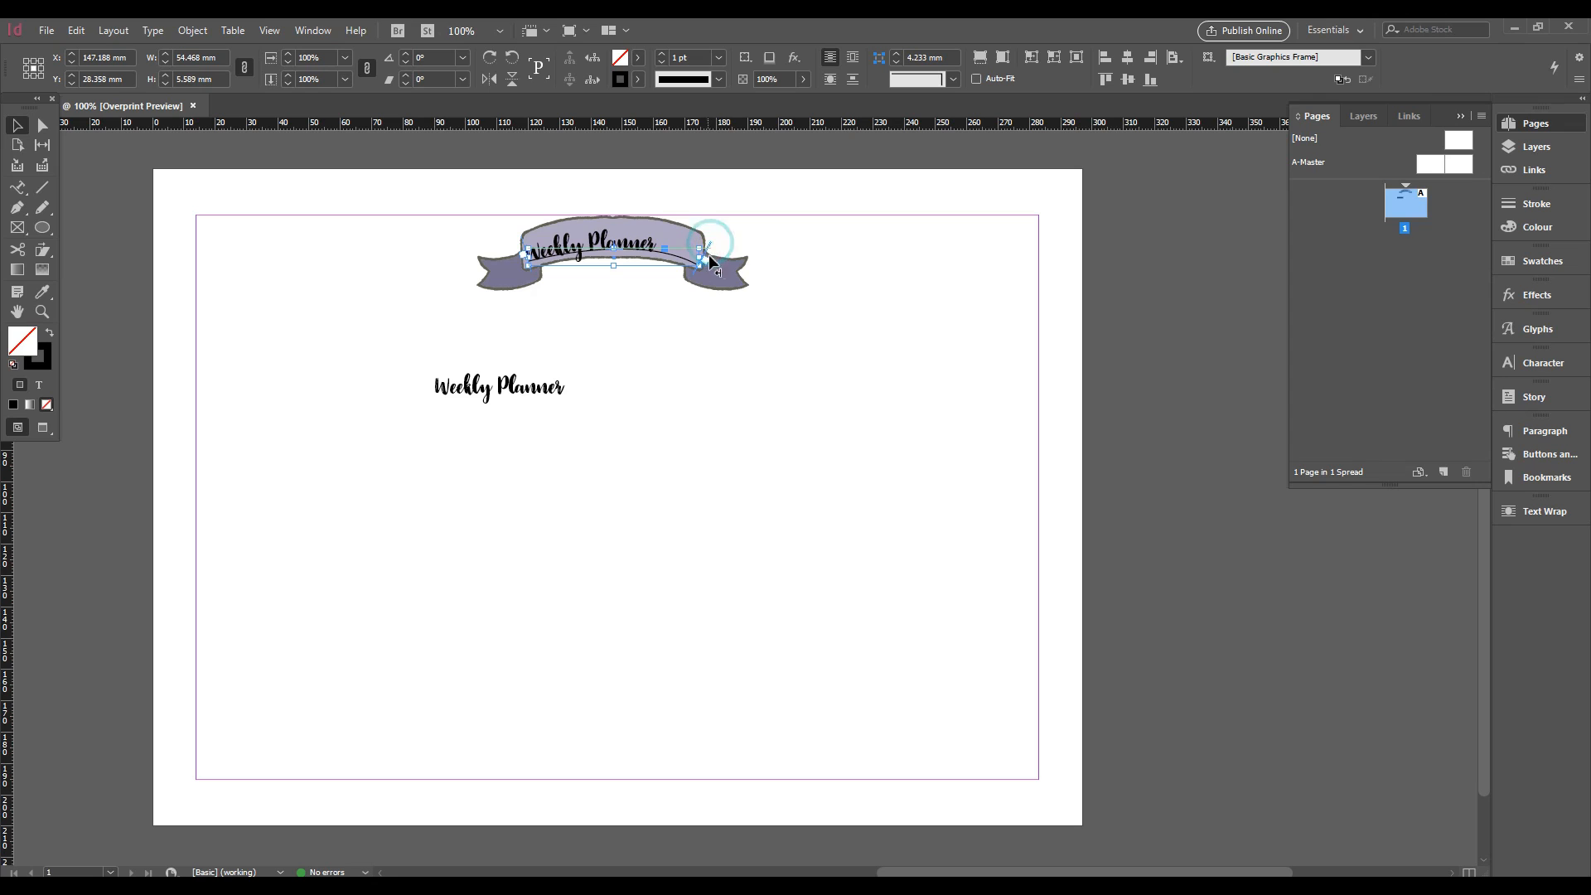
mouse_move(706, 248)
mouse_down()
mouse_move(693, 267)
mouse_move(711, 266)
mouse_up()
key(ctrl+equal)
key(ctrl+equal)
key(ctrl+equal)
key(ctrl+equal)
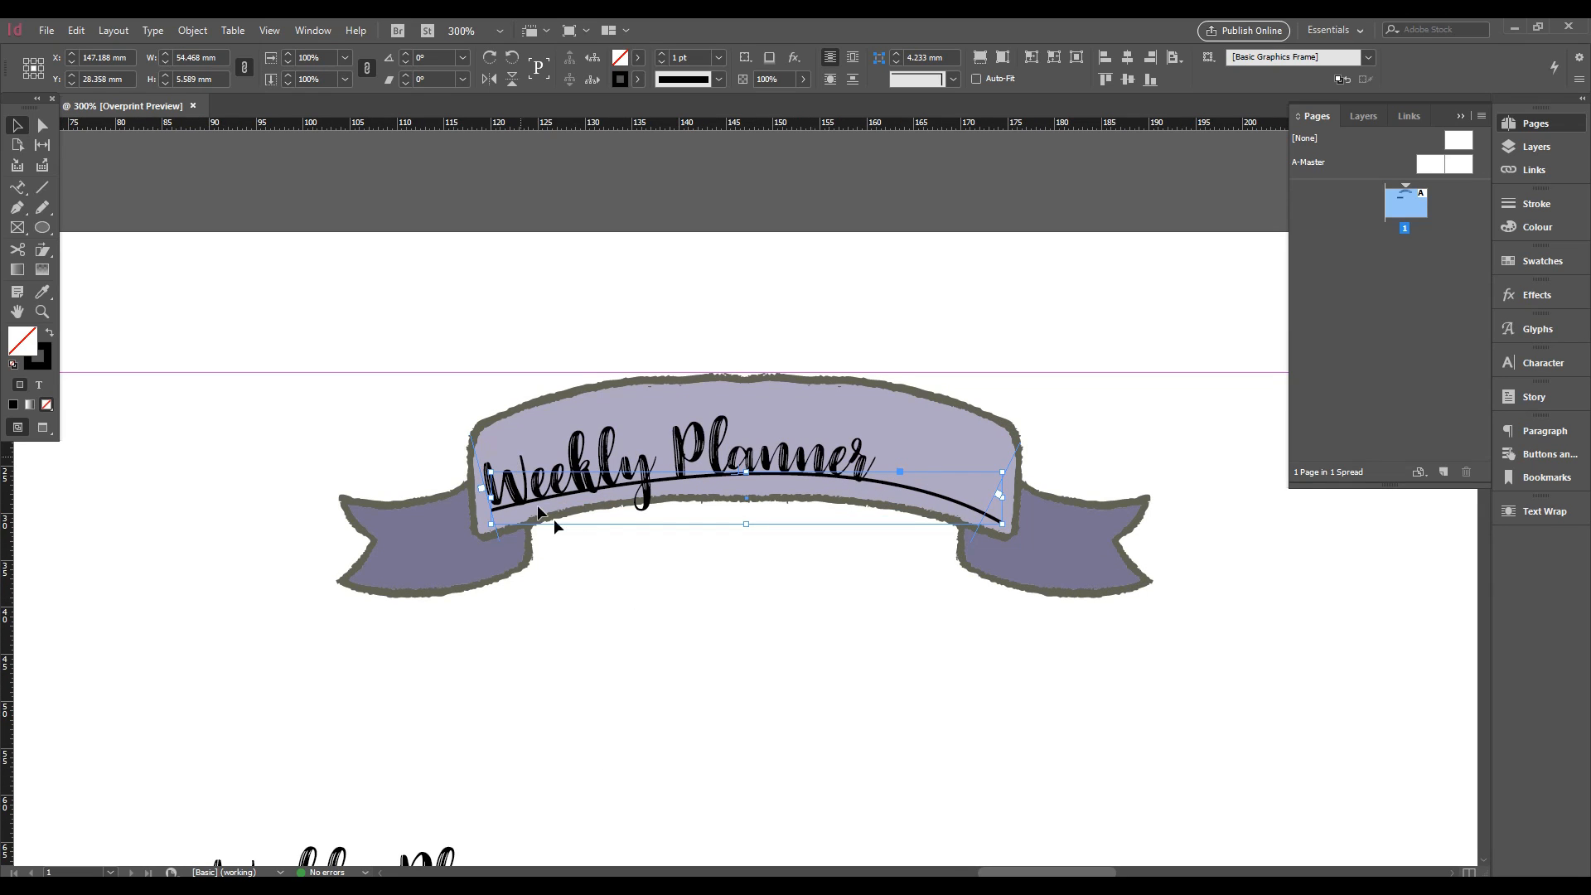
drag(469, 434, 549, 457)
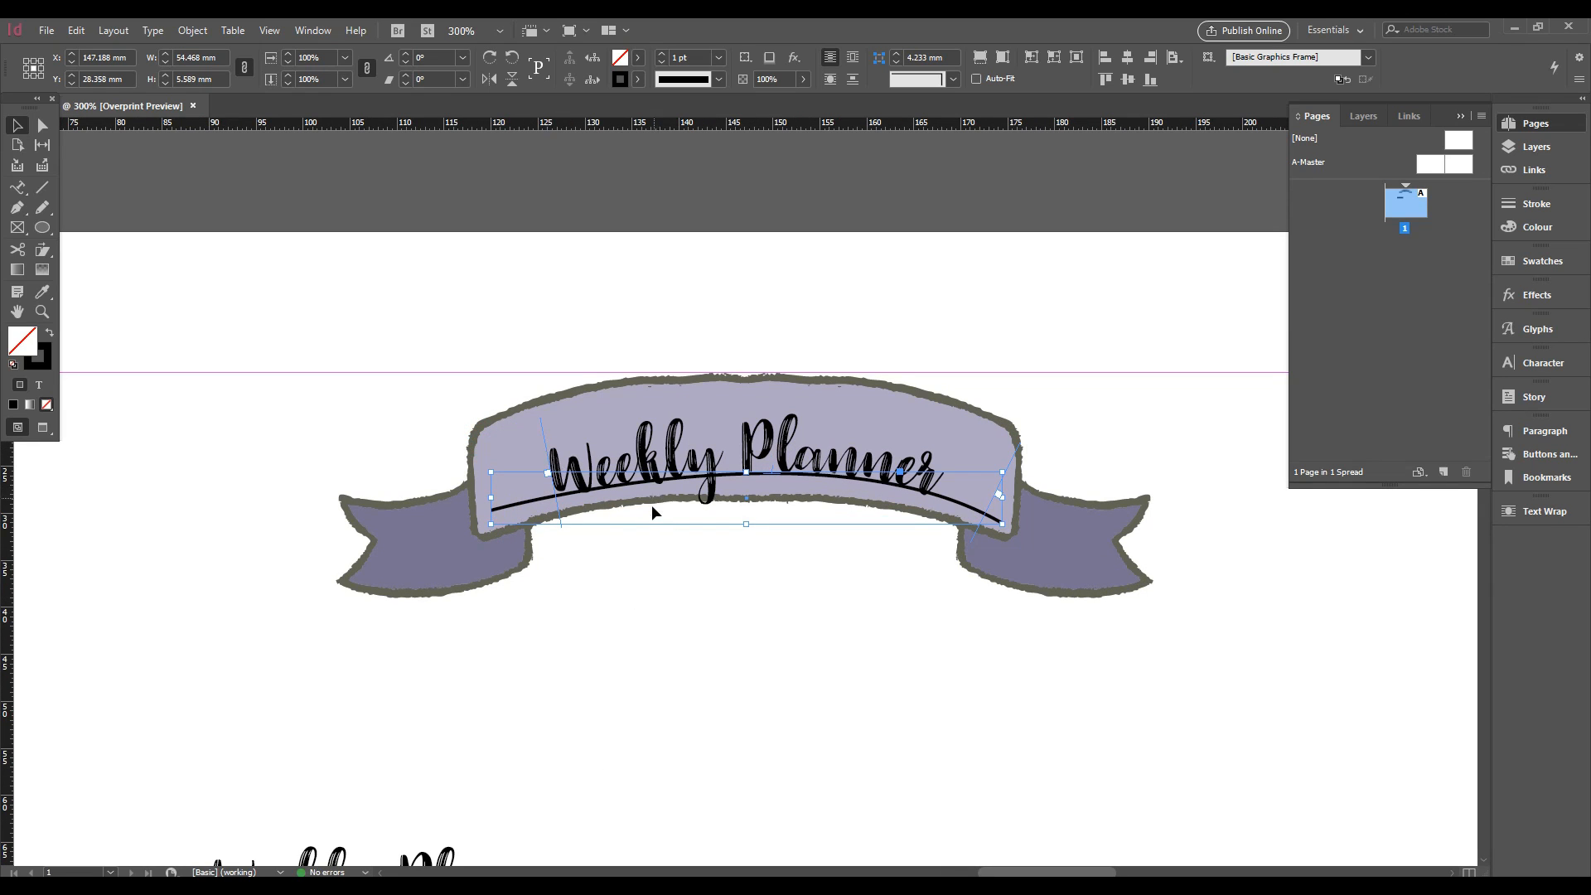
key(ctrl+z)
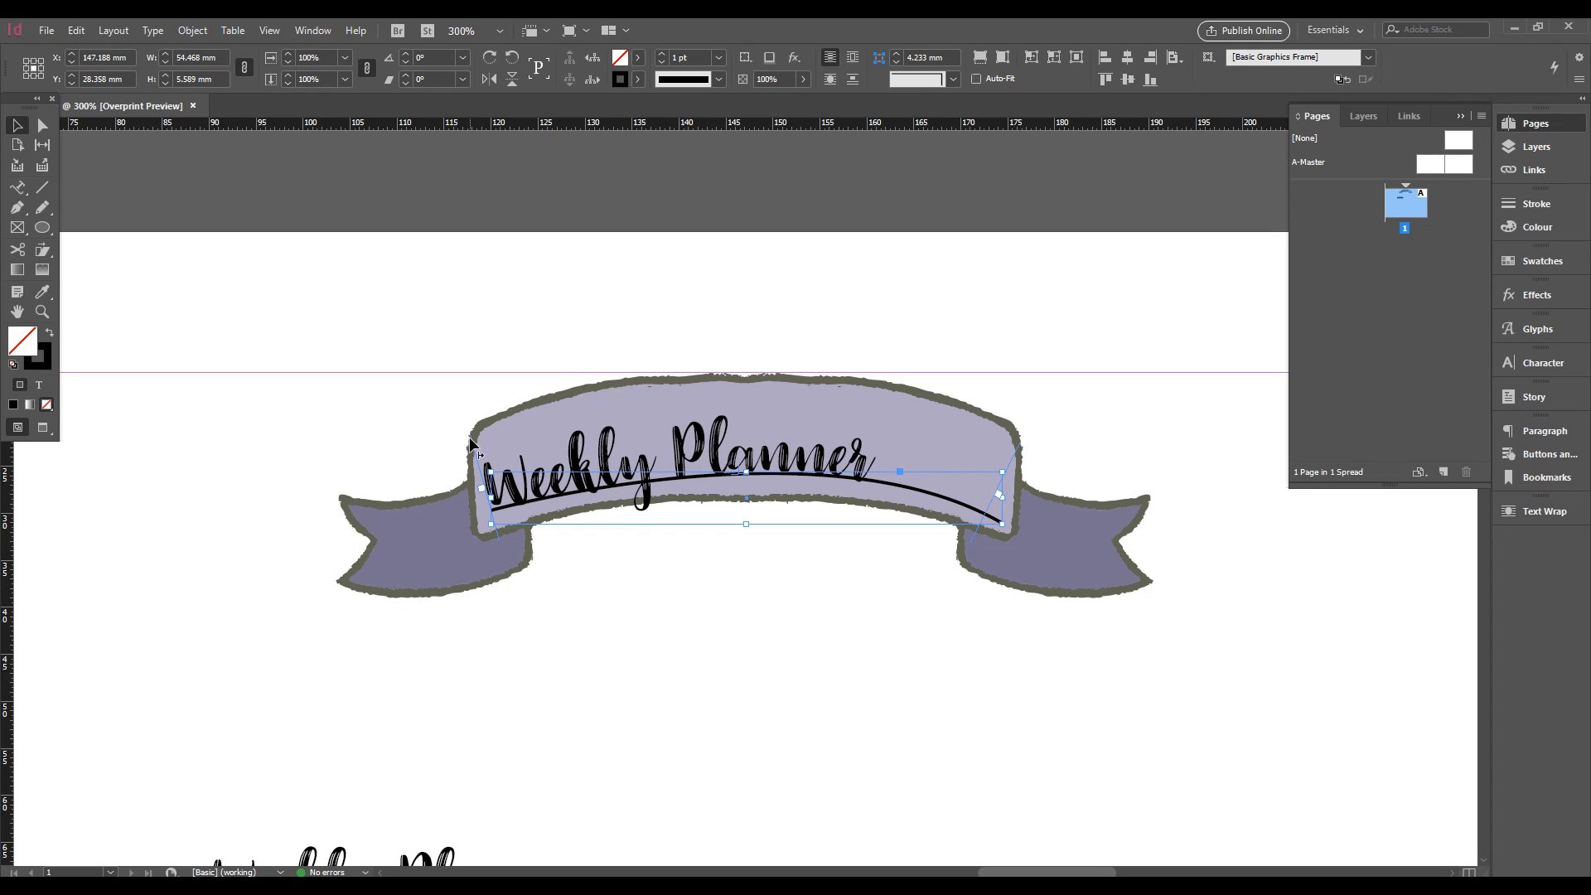
drag(469, 437, 533, 432)
click(508, 430)
click(550, 427)
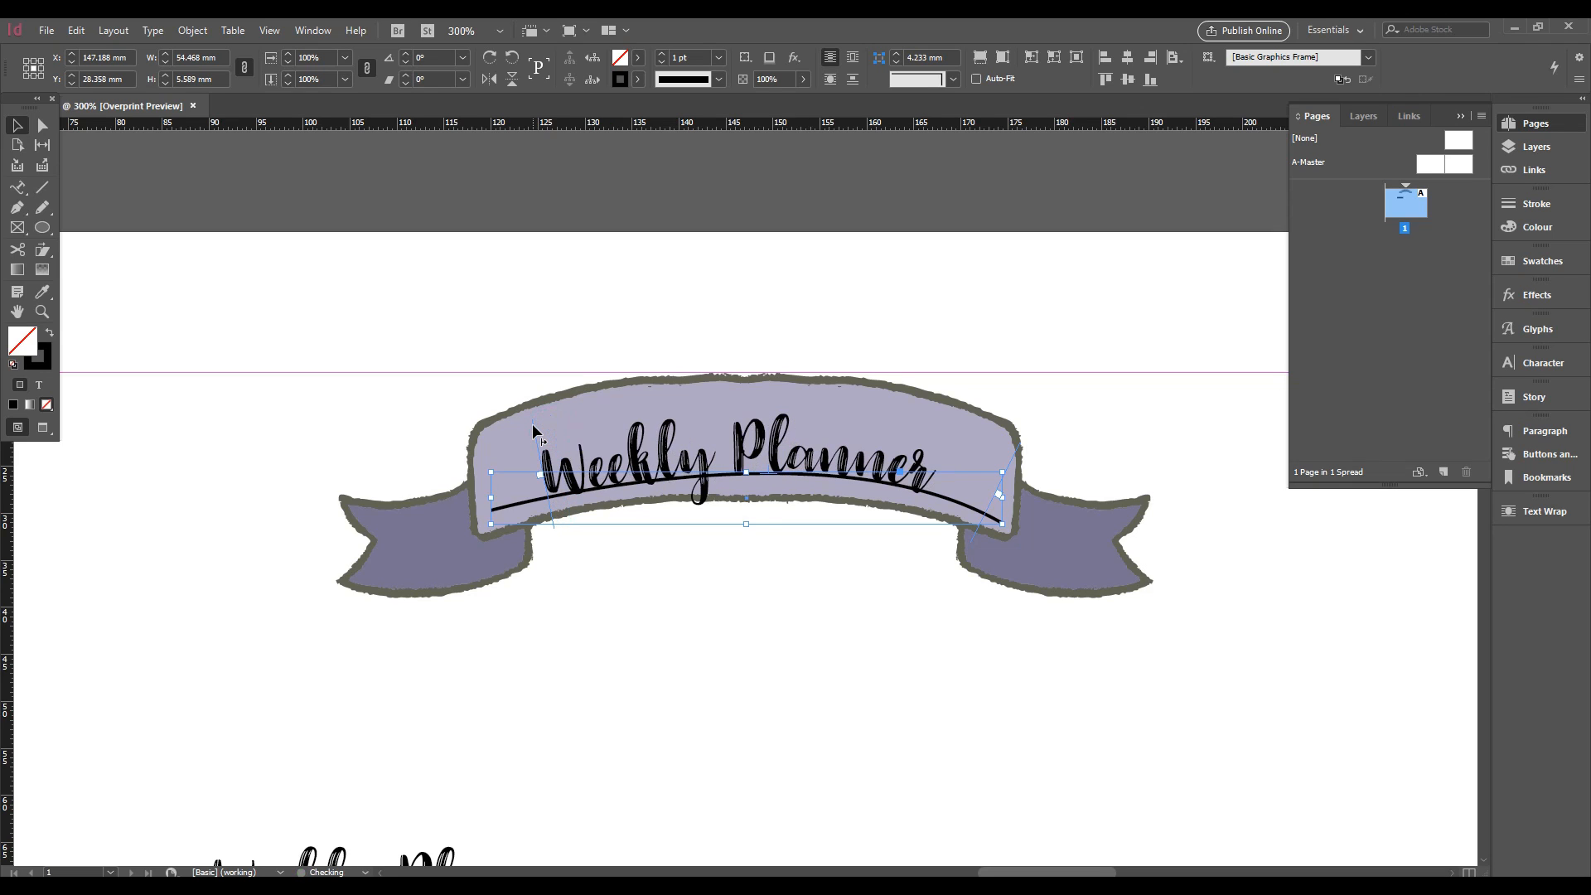
Remove the black stroke from the curved text path in the ribbon by setting its stroke colour to None
key(ctrl+minus)
key(ctrl+minus)
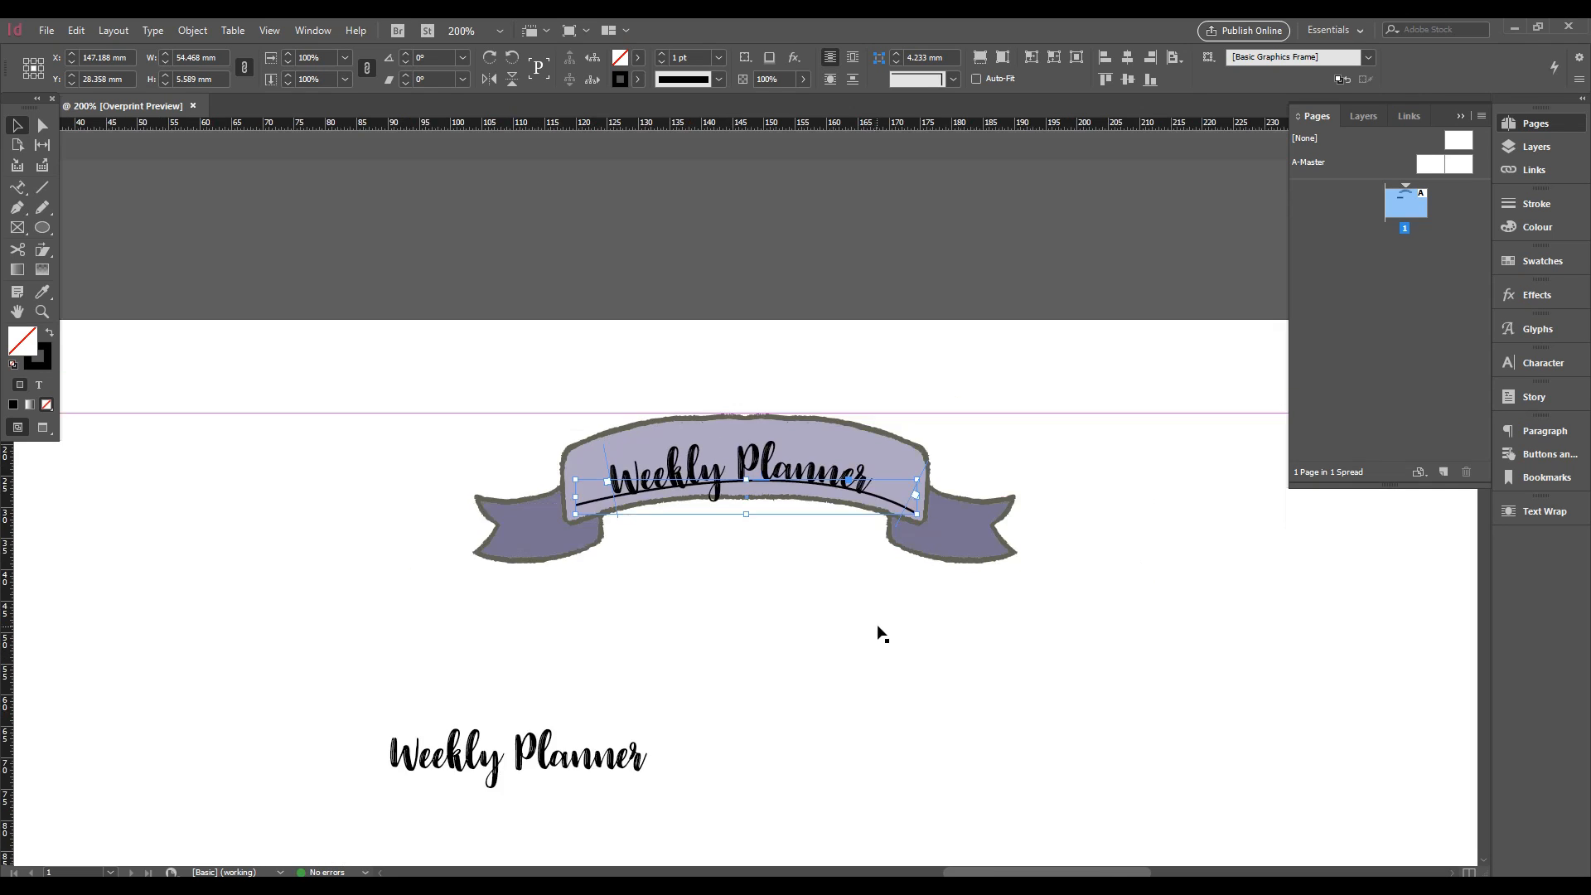
click(871, 588)
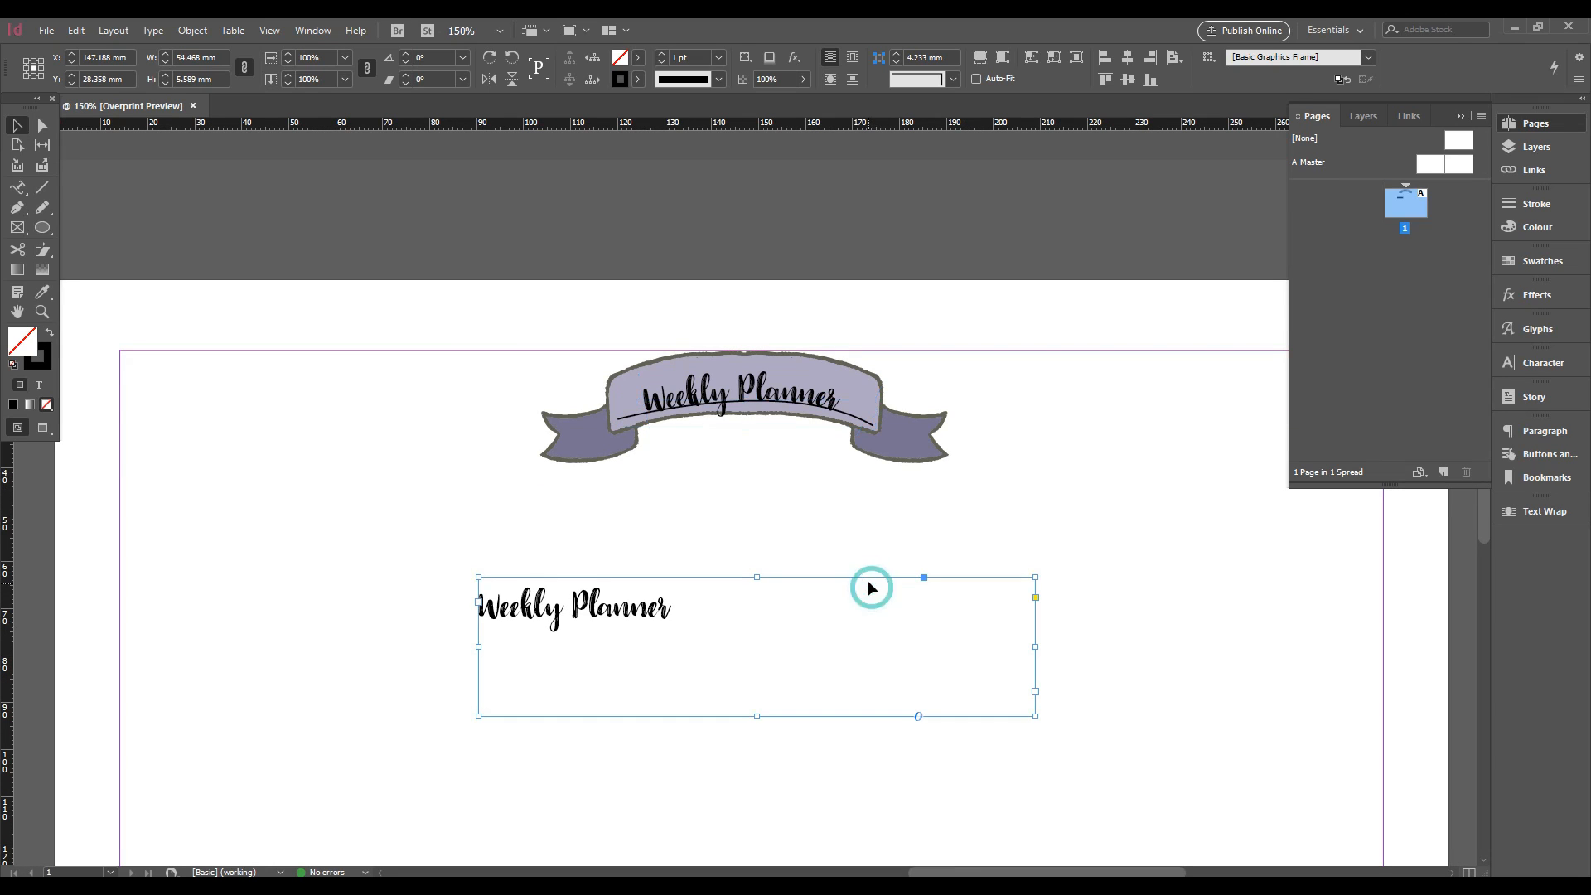
click(868, 521)
click(812, 399)
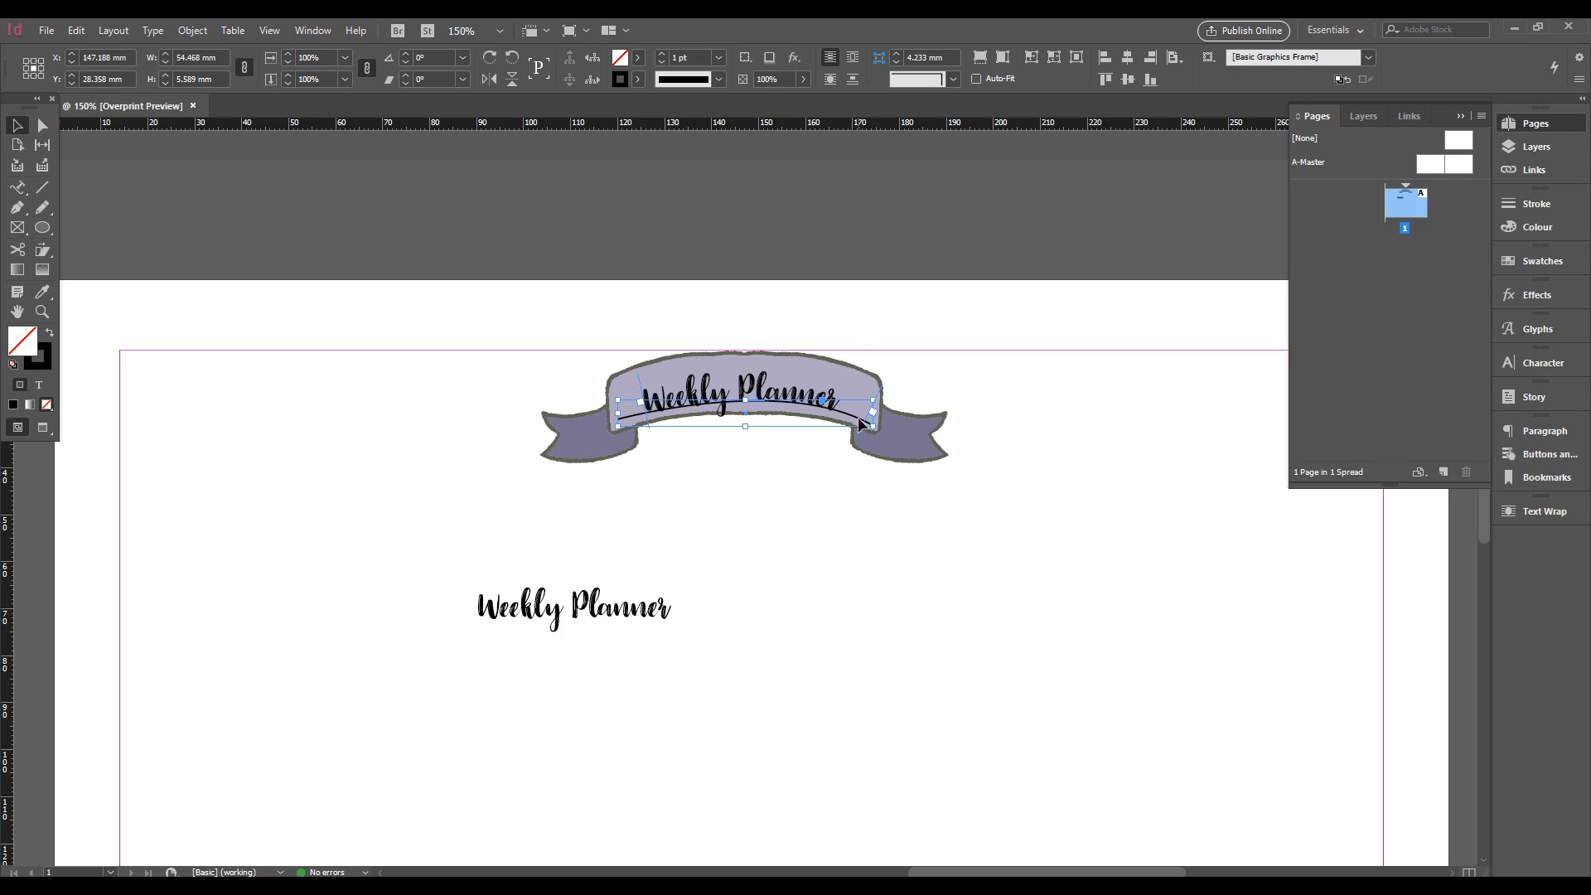
click(637, 79)
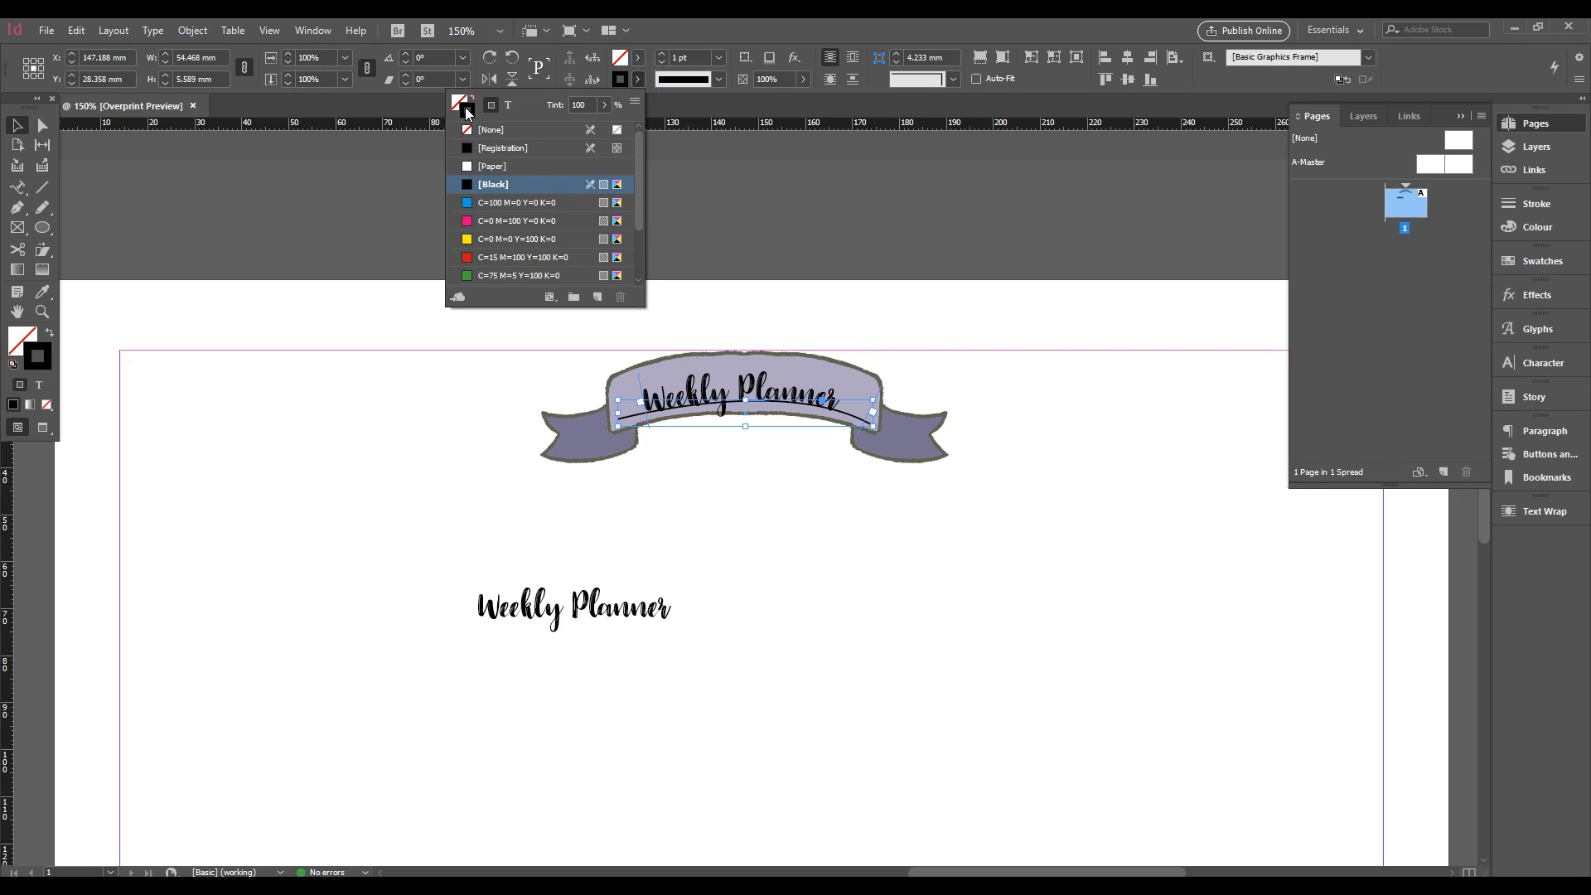
click(464, 129)
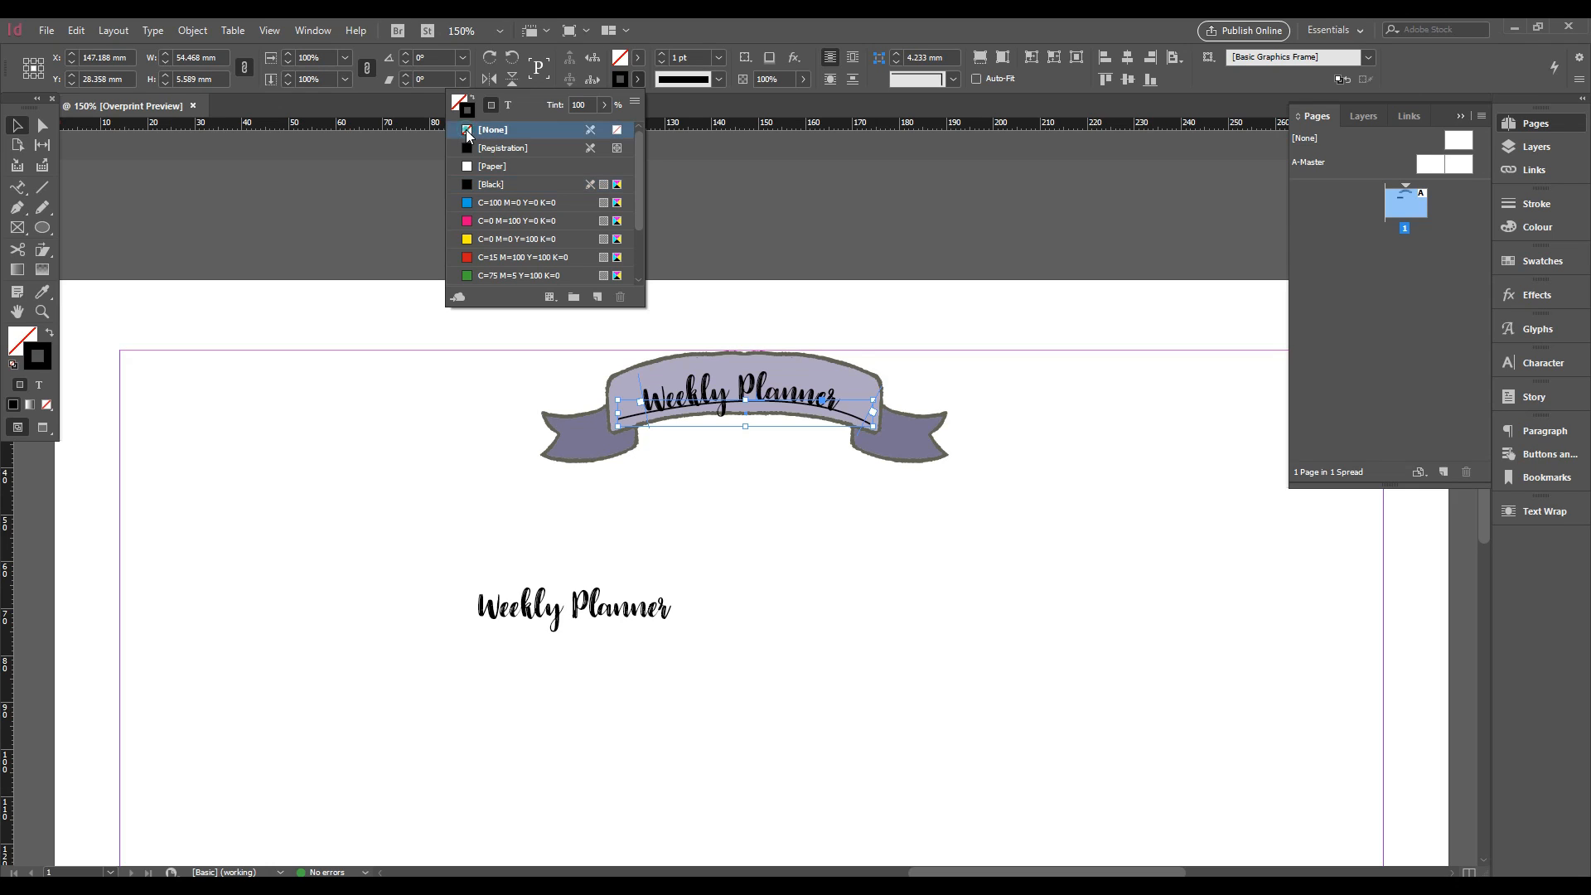
click(960, 639)
Shift the start of the text slightly right along the curve to recentre "Weekly Planner" in the ribbon
click(790, 403)
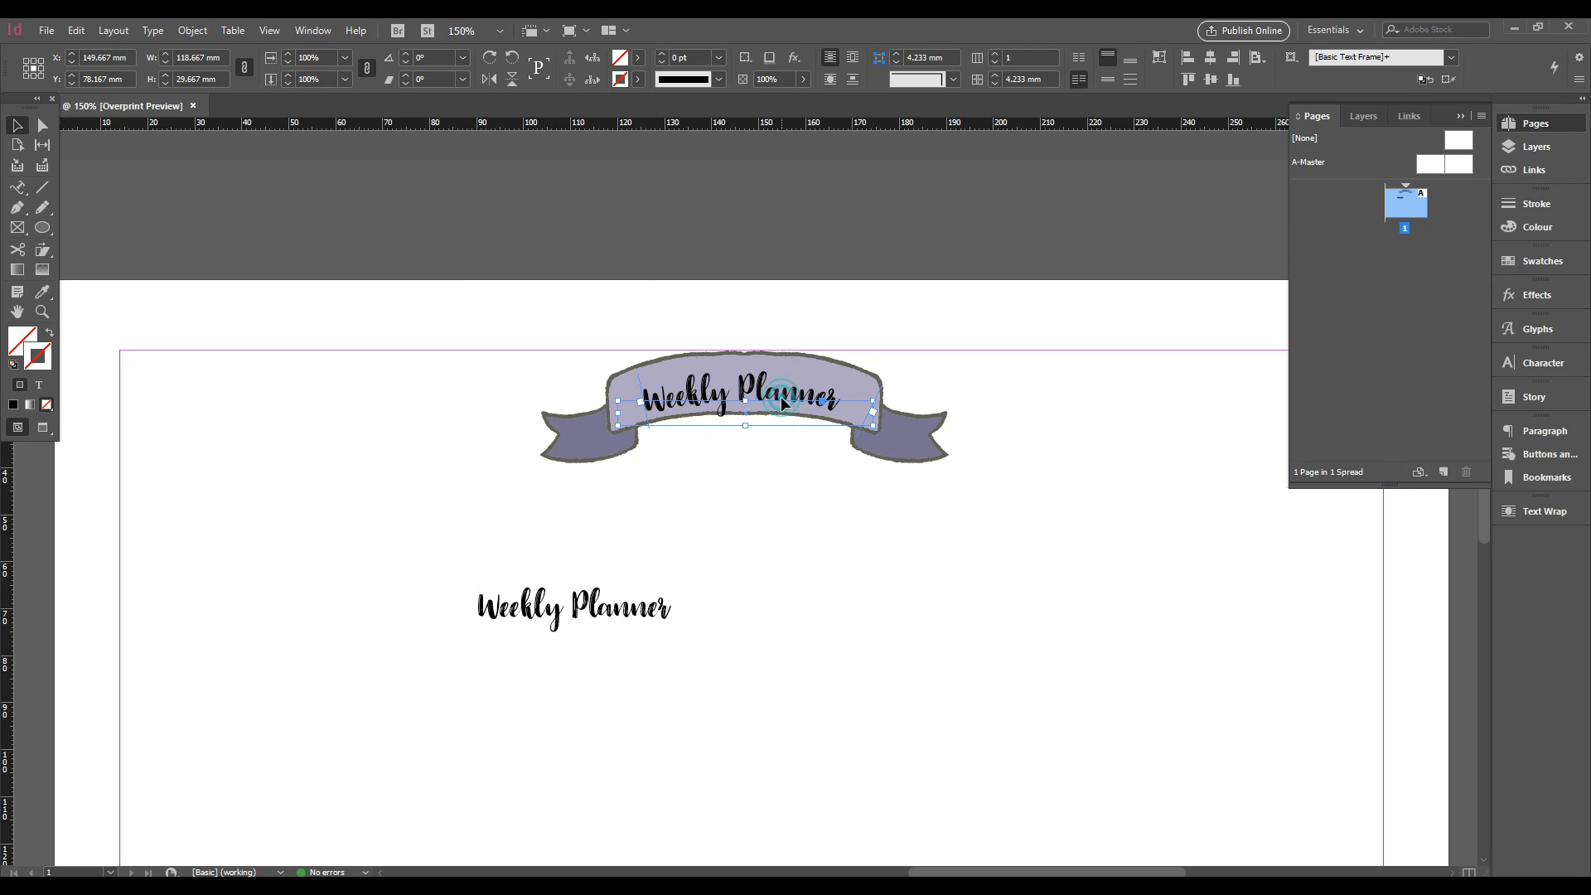
drag(638, 379, 655, 379)
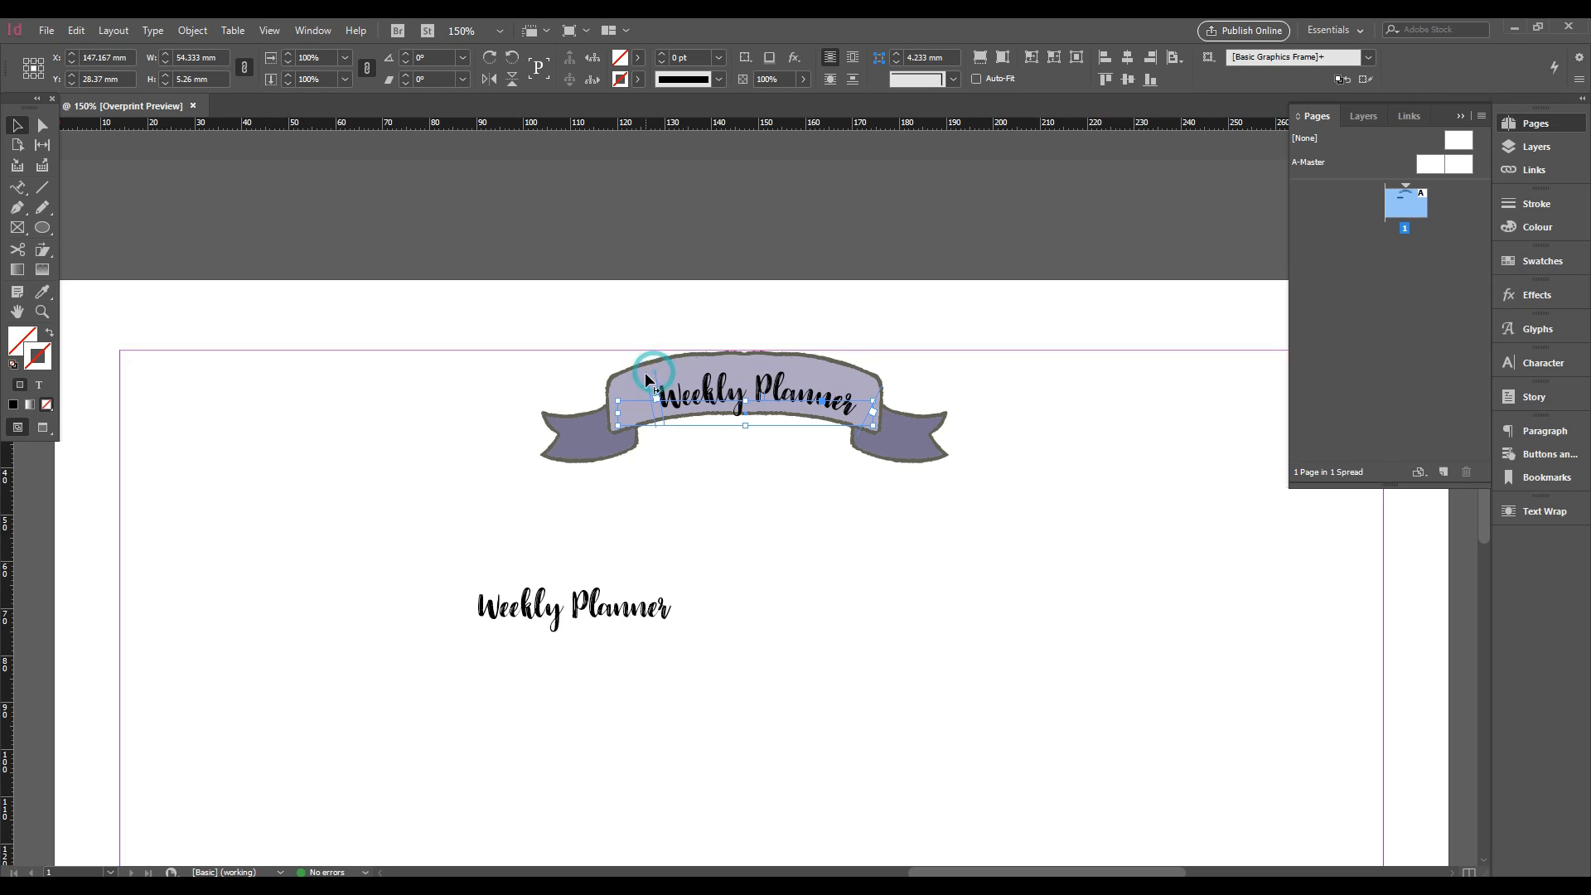
drag(646, 374, 646, 375)
click(1032, 651)
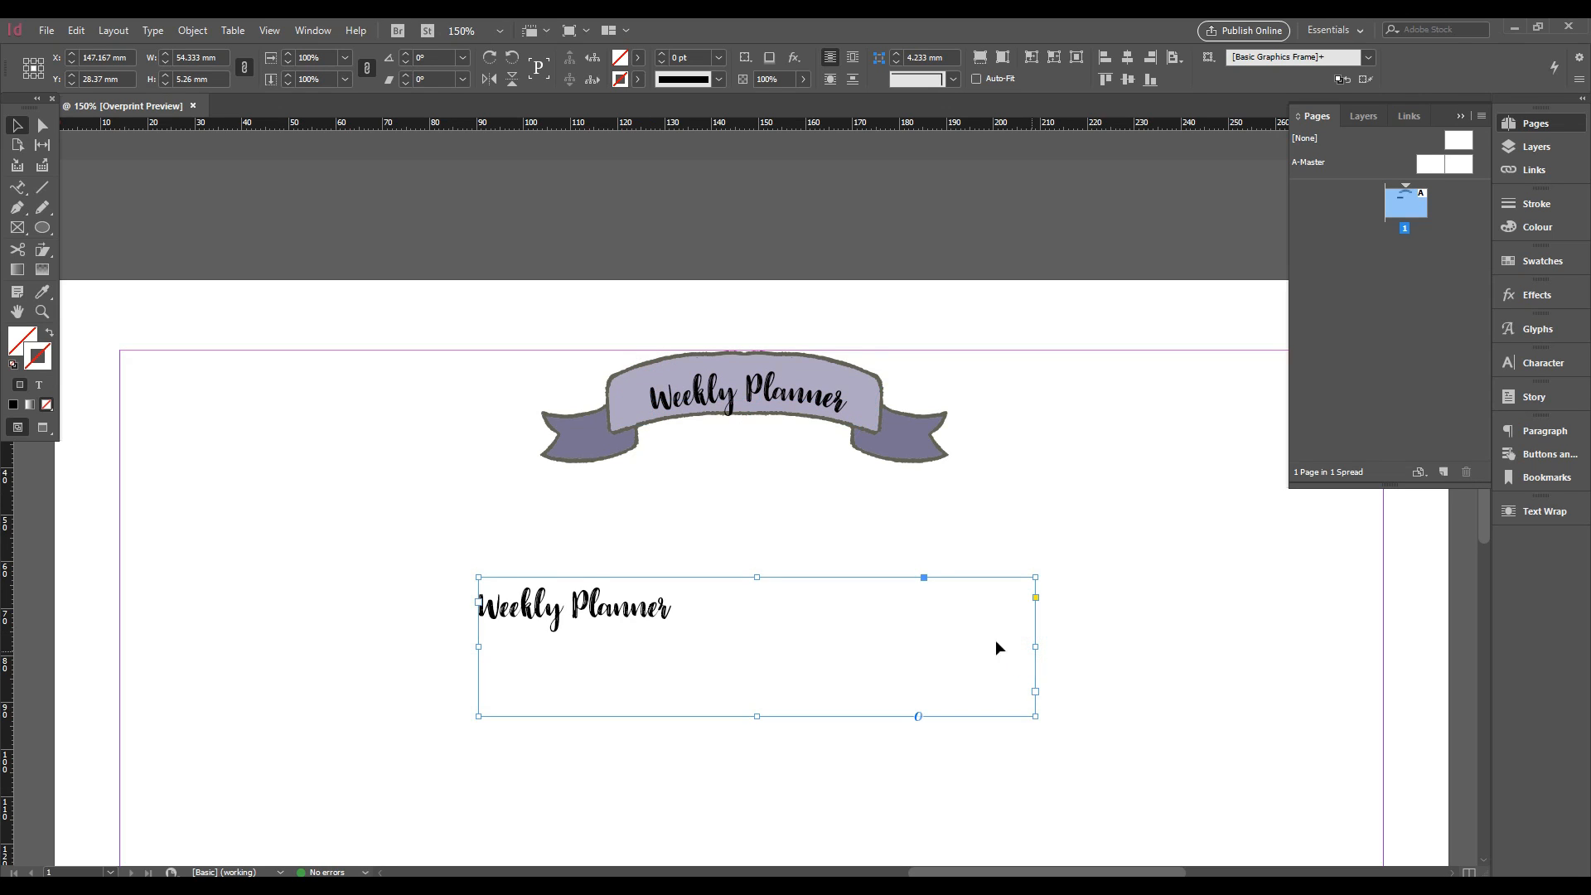
Nudge the curved text path up in the ribbon to a Y position of 27.62 mm
click(764, 383)
key(Up)
key(Up)
key(Up)
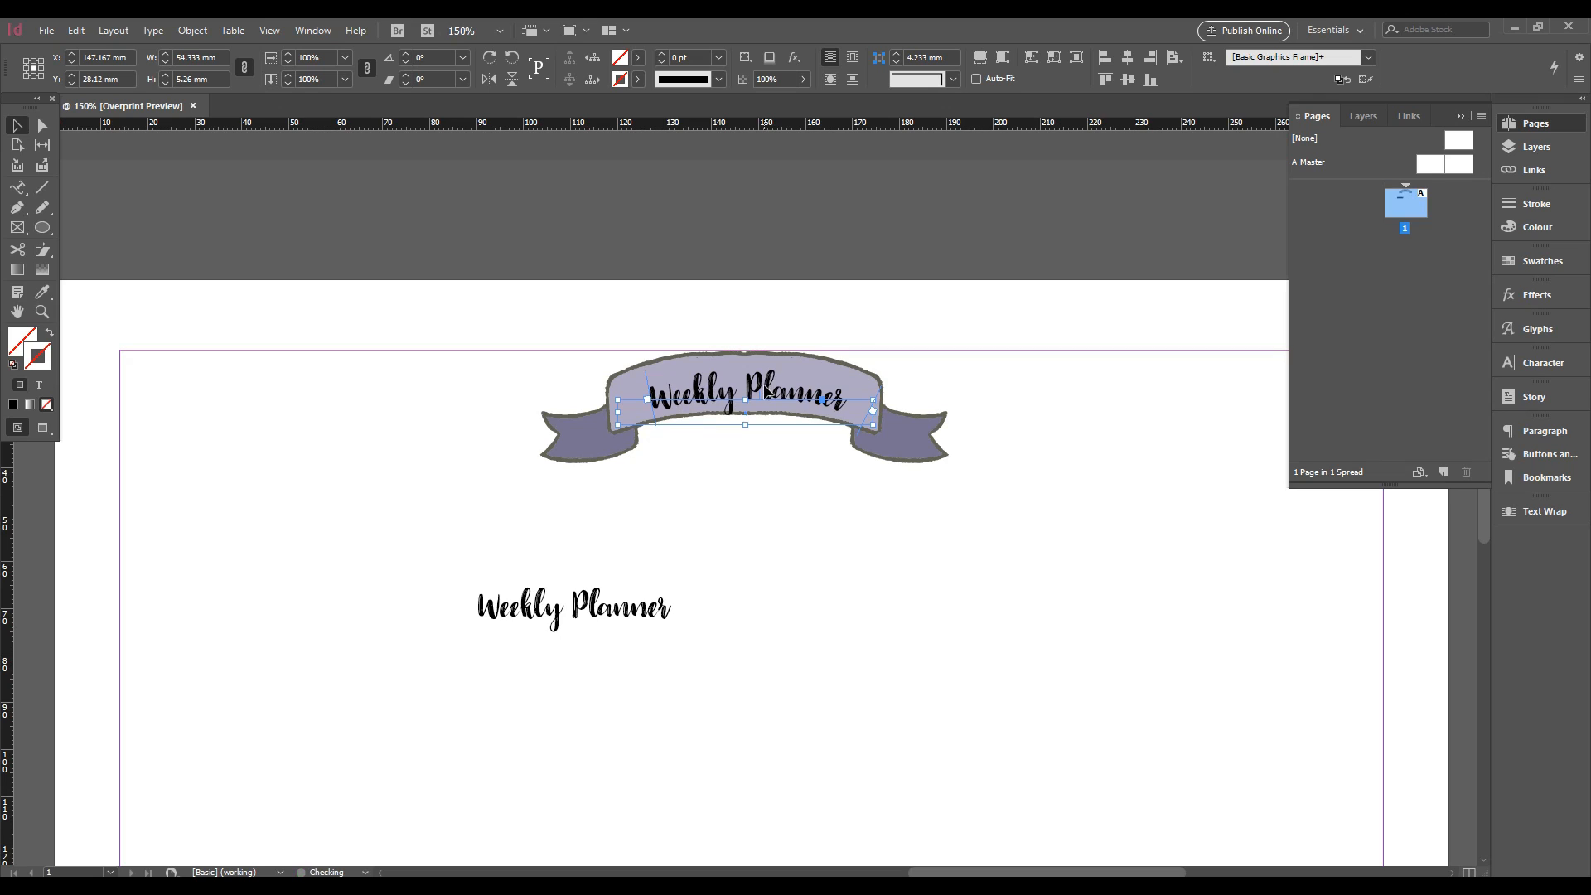
Try the curved "Weekly Planner" text at font sizes of 36 pt and 30 pt
double_click(764, 383)
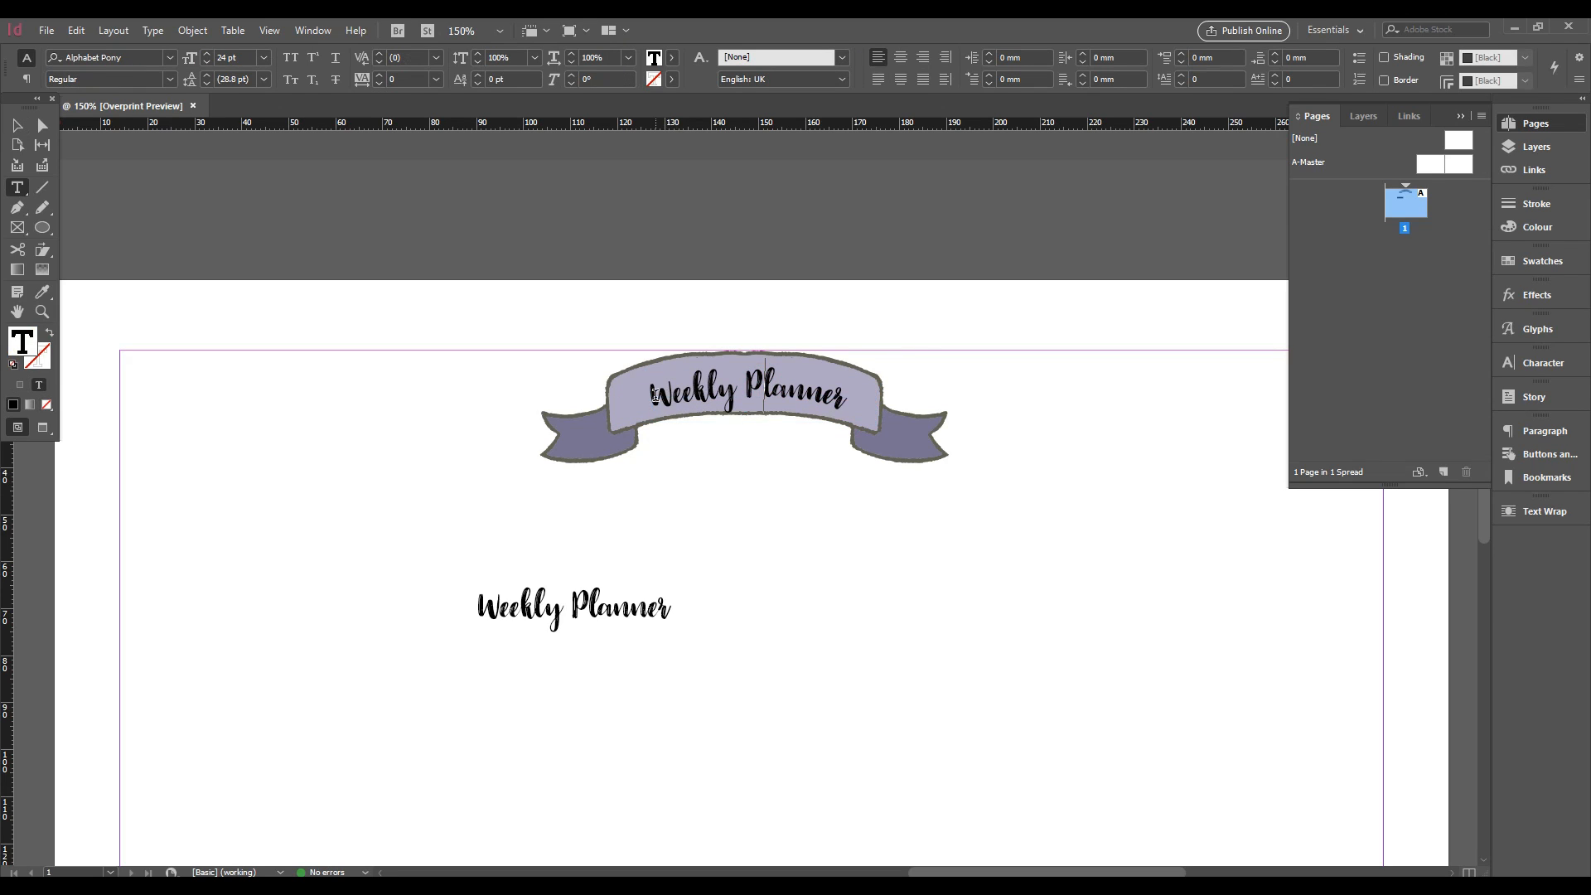
key(ctrl+a)
click(264, 57)
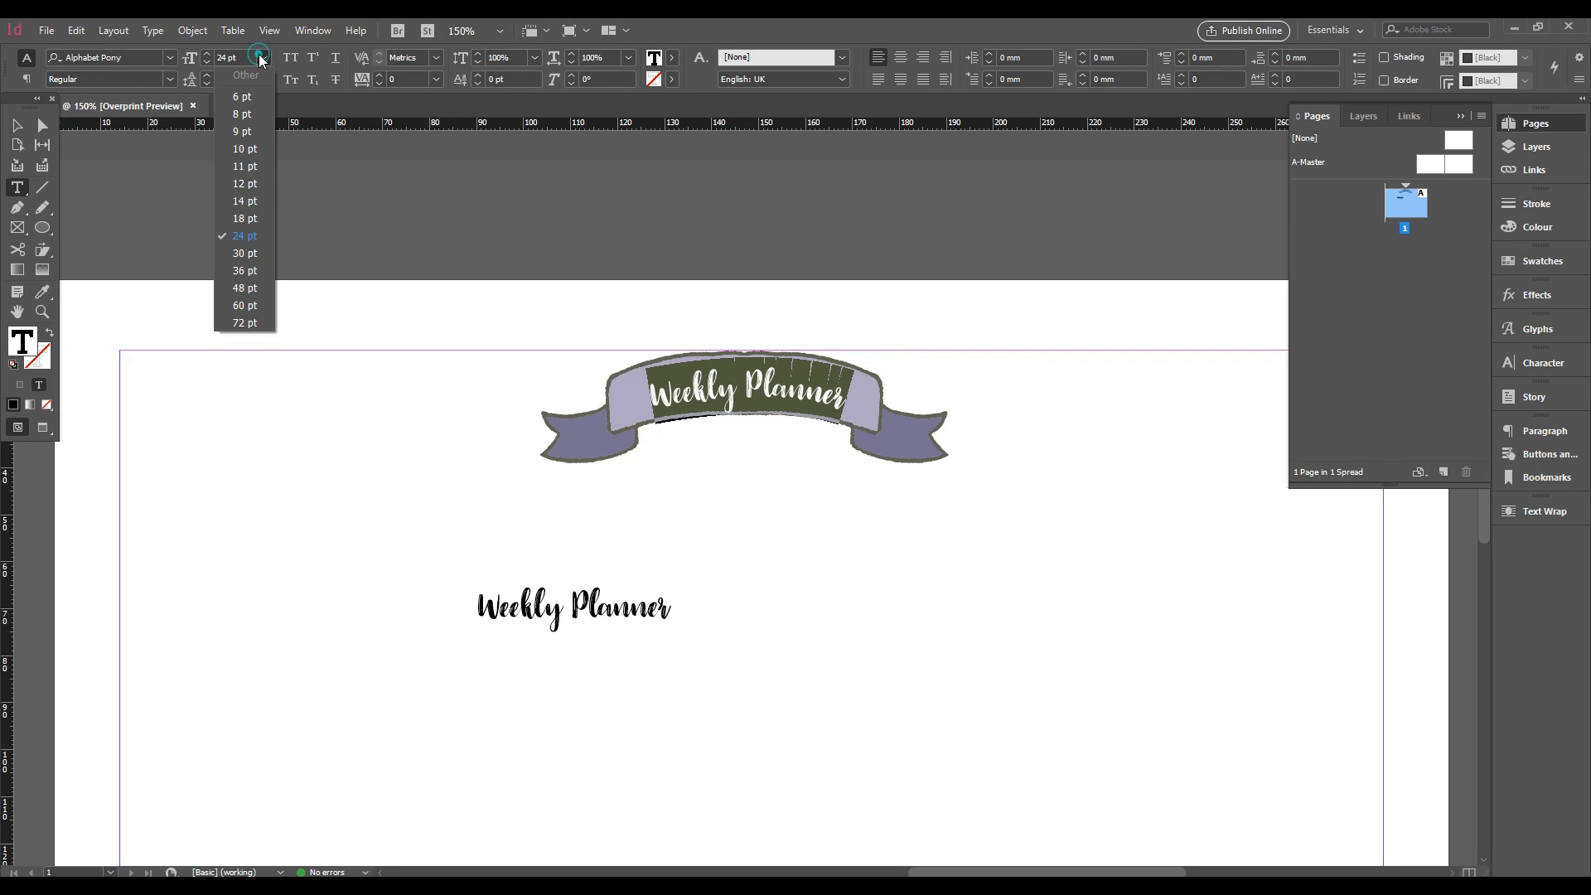
click(242, 271)
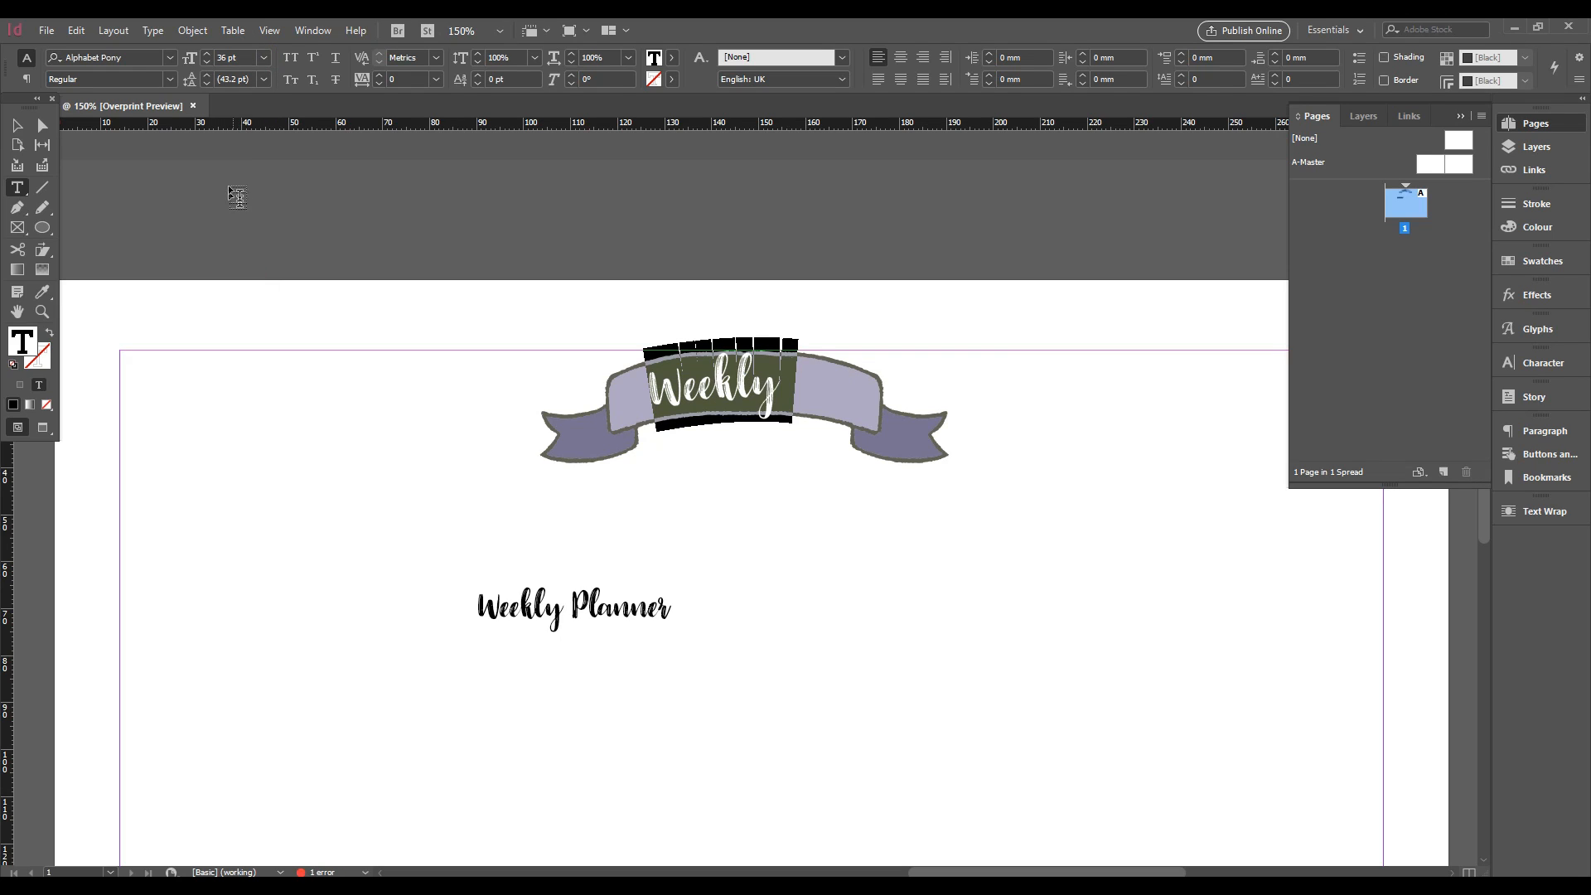
click(264, 58)
click(242, 253)
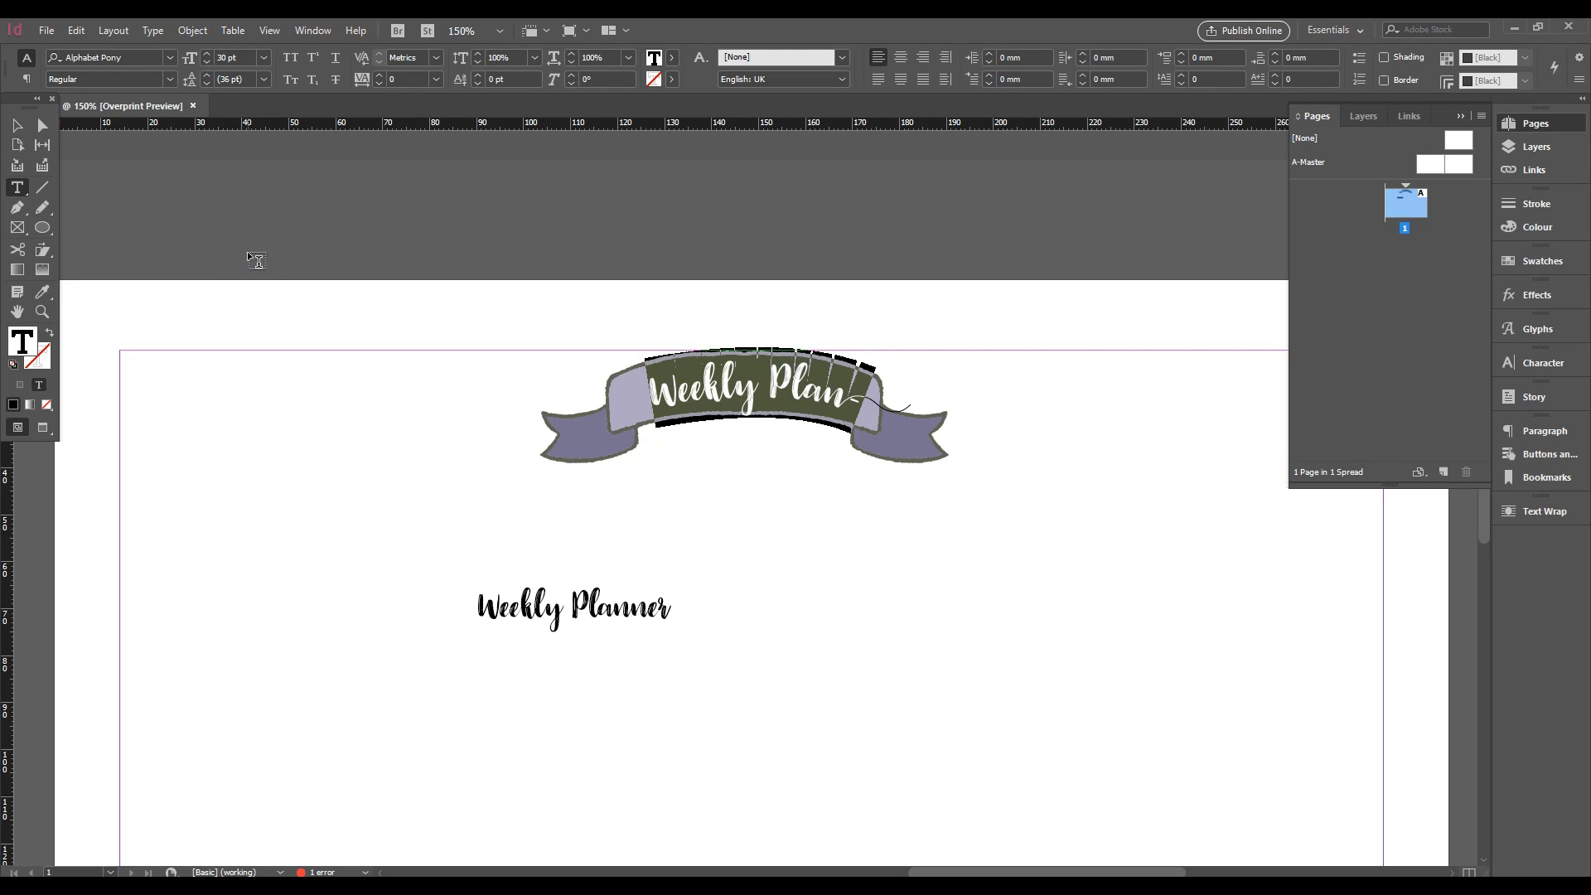
Move the start of the curved text towards the ribbon panel's left edge and set its font size to 26 pt
click(42, 125)
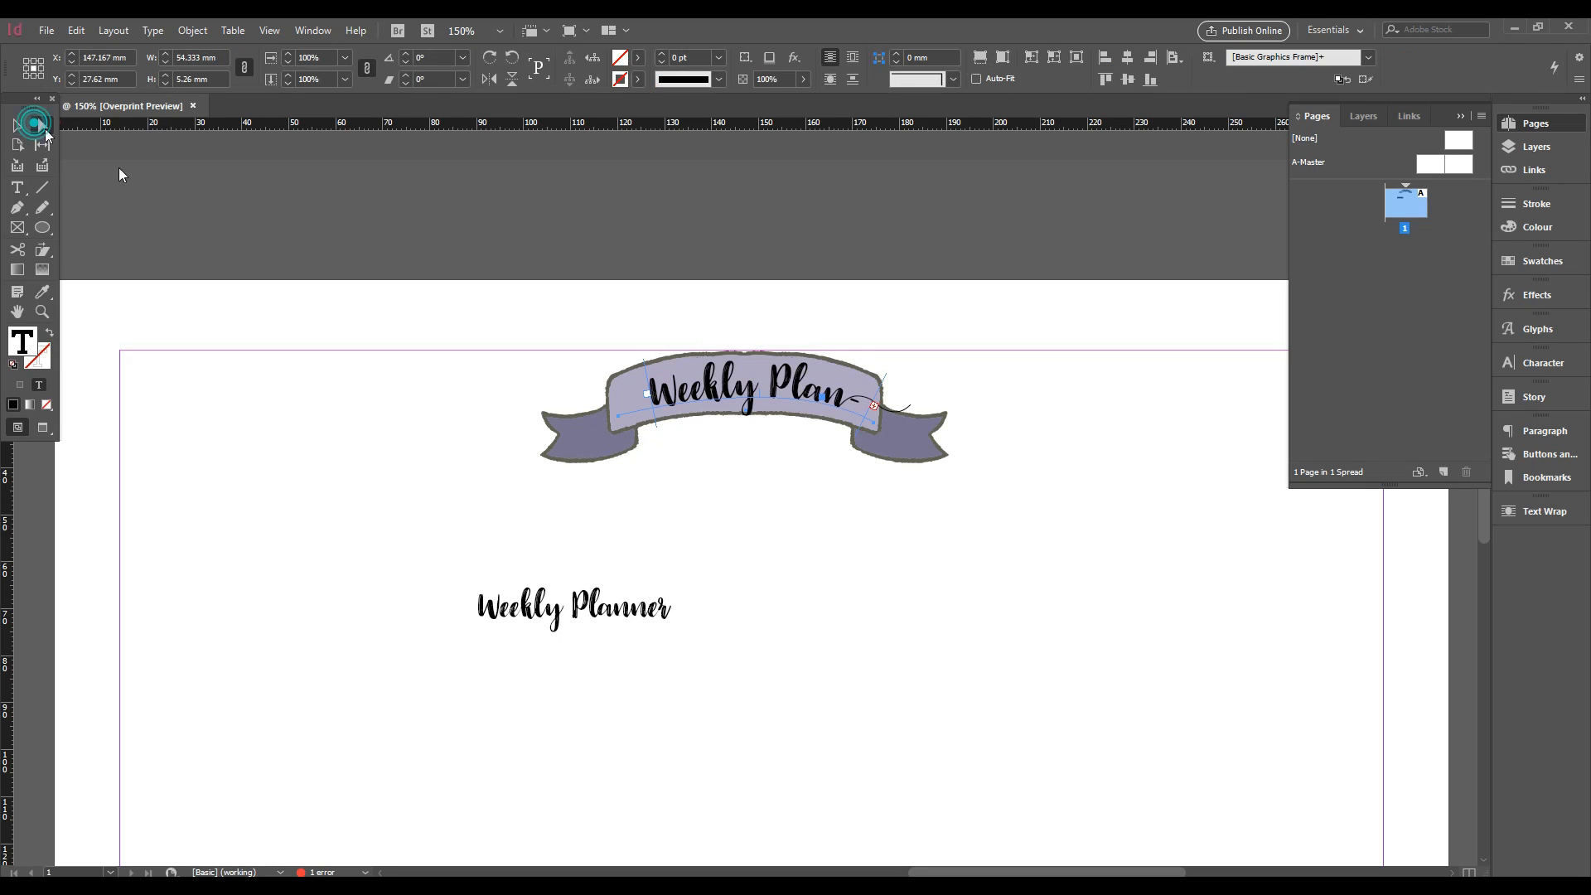
drag(628, 368, 620, 372)
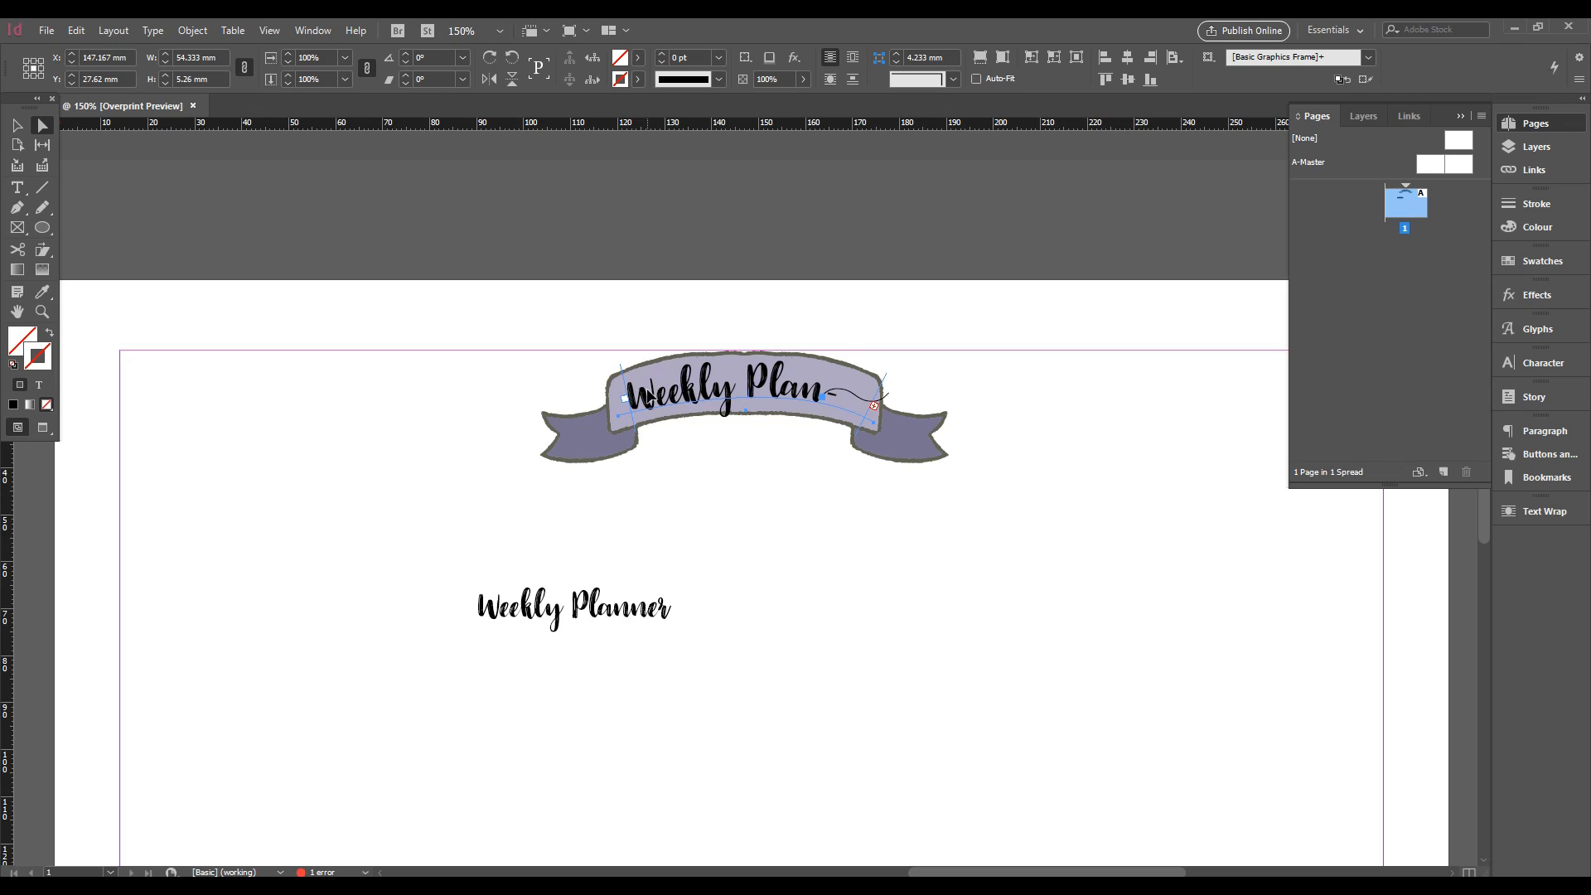
double_click(639, 390)
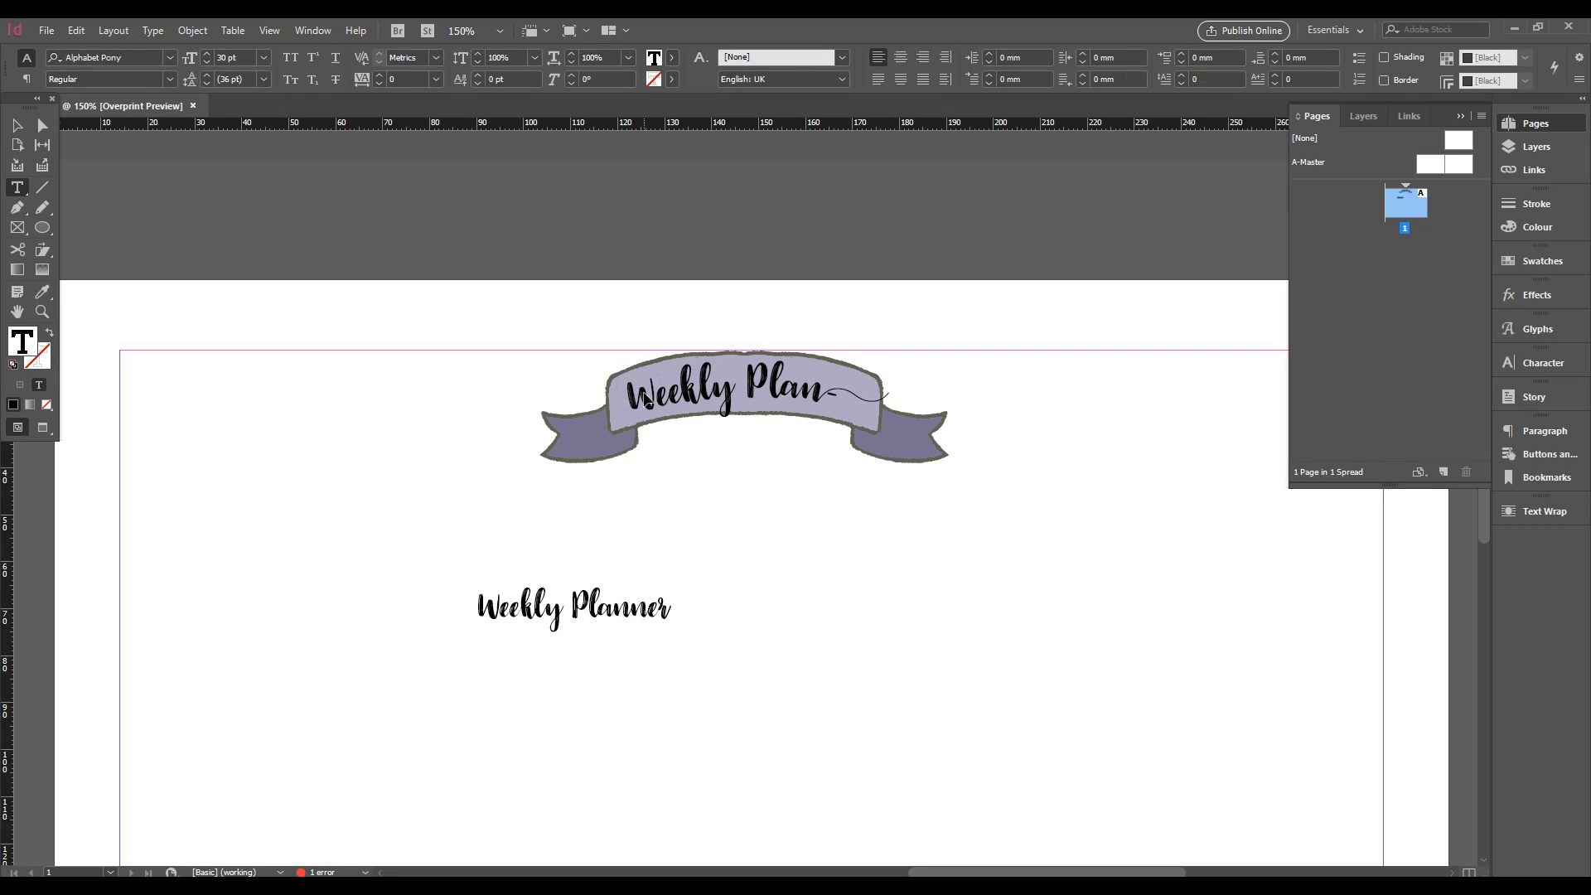
key(ctrl+a)
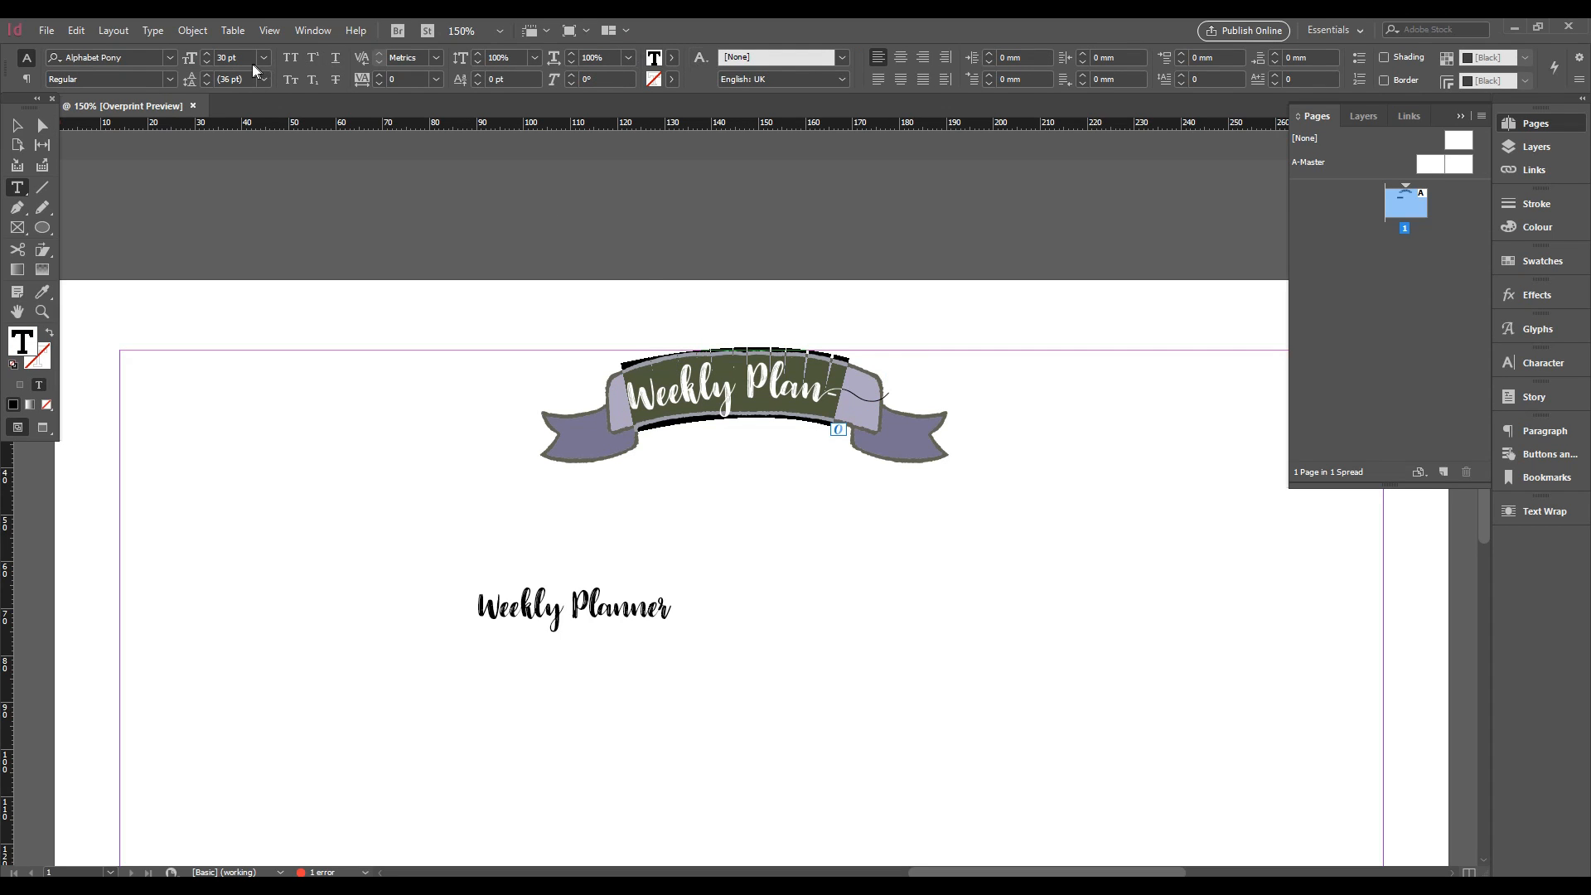
click(219, 57)
click(224, 57)
click(227, 58)
drag(227, 58, 208, 60)
text(26)
key(Return)
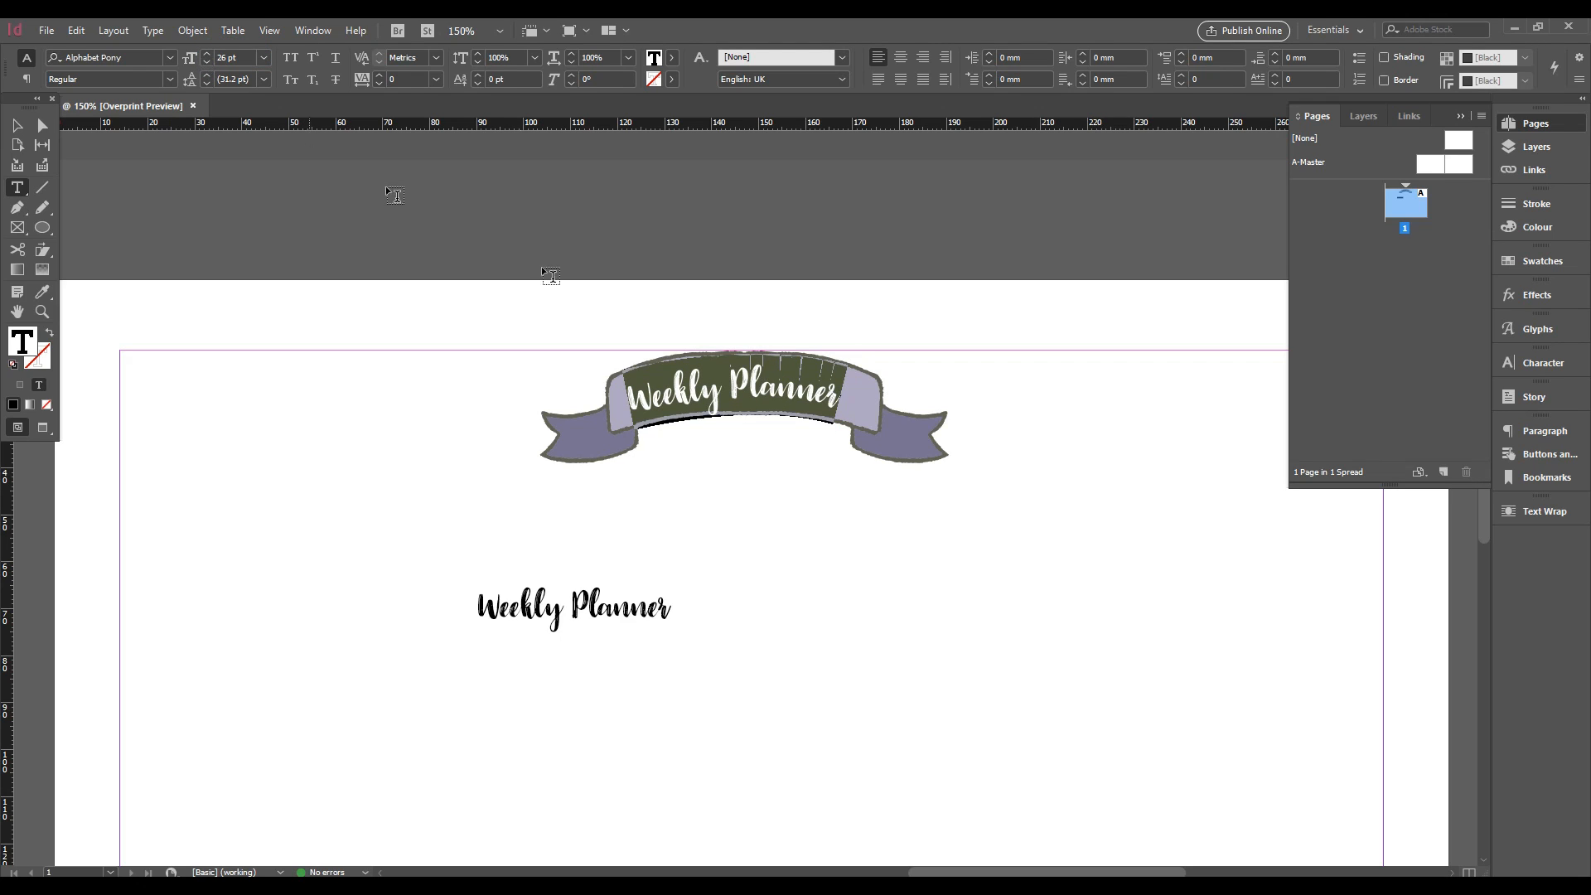
Set the font size of the curved "Weekly Planner" text to 28 pt
click(222, 55)
key(BackSpace)
text(8)
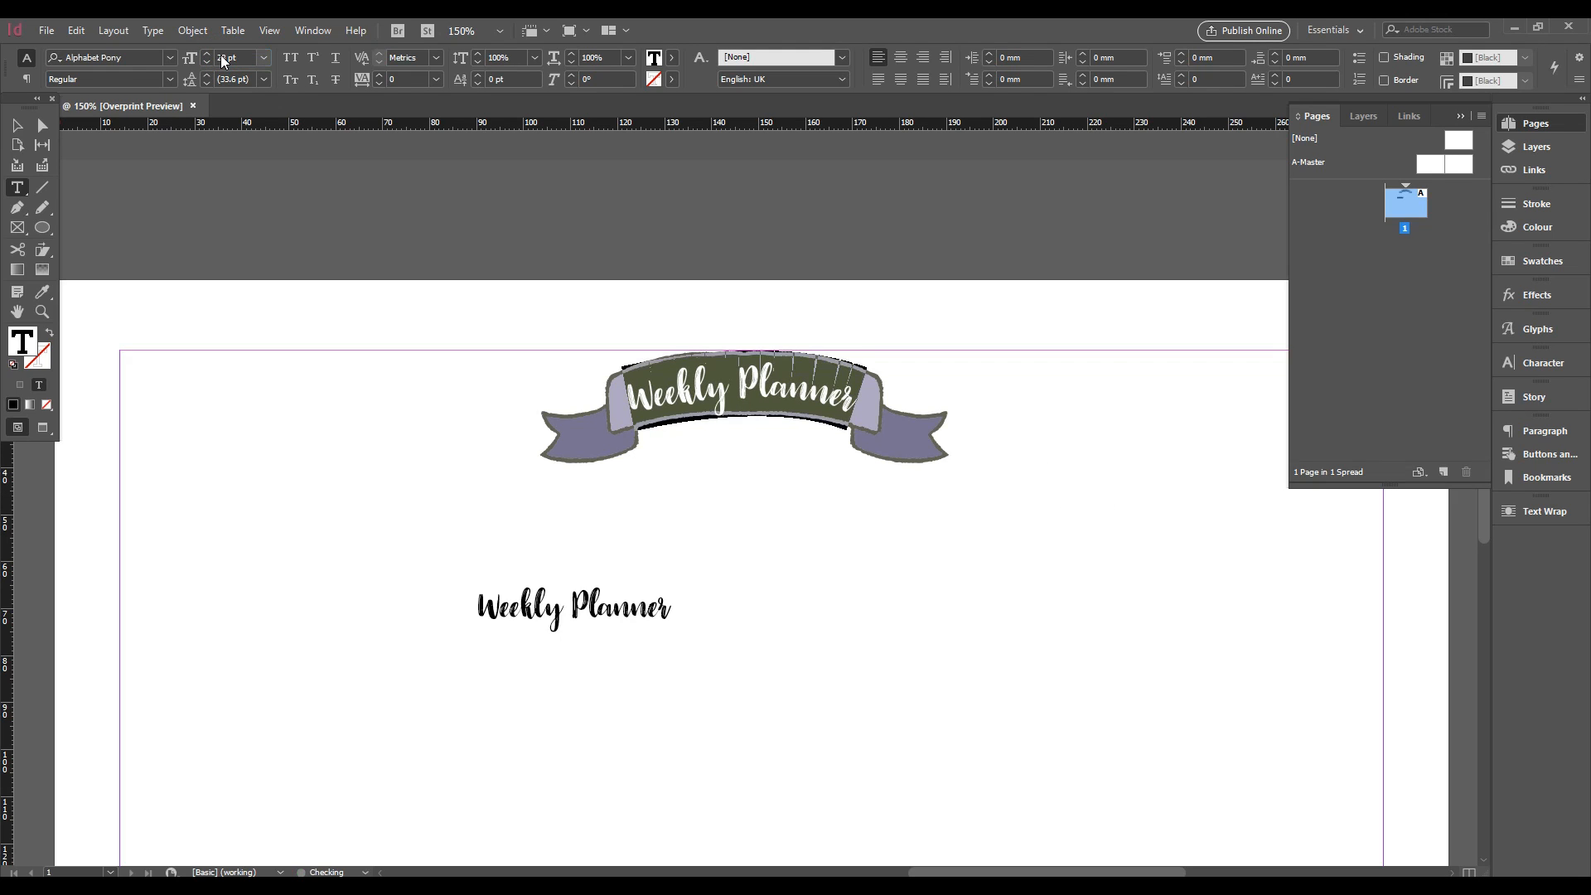
key(Return)
Delete the leftover straight "Weekly Planner" text frame below the ribbon
click(17, 125)
click(98, 191)
click(946, 720)
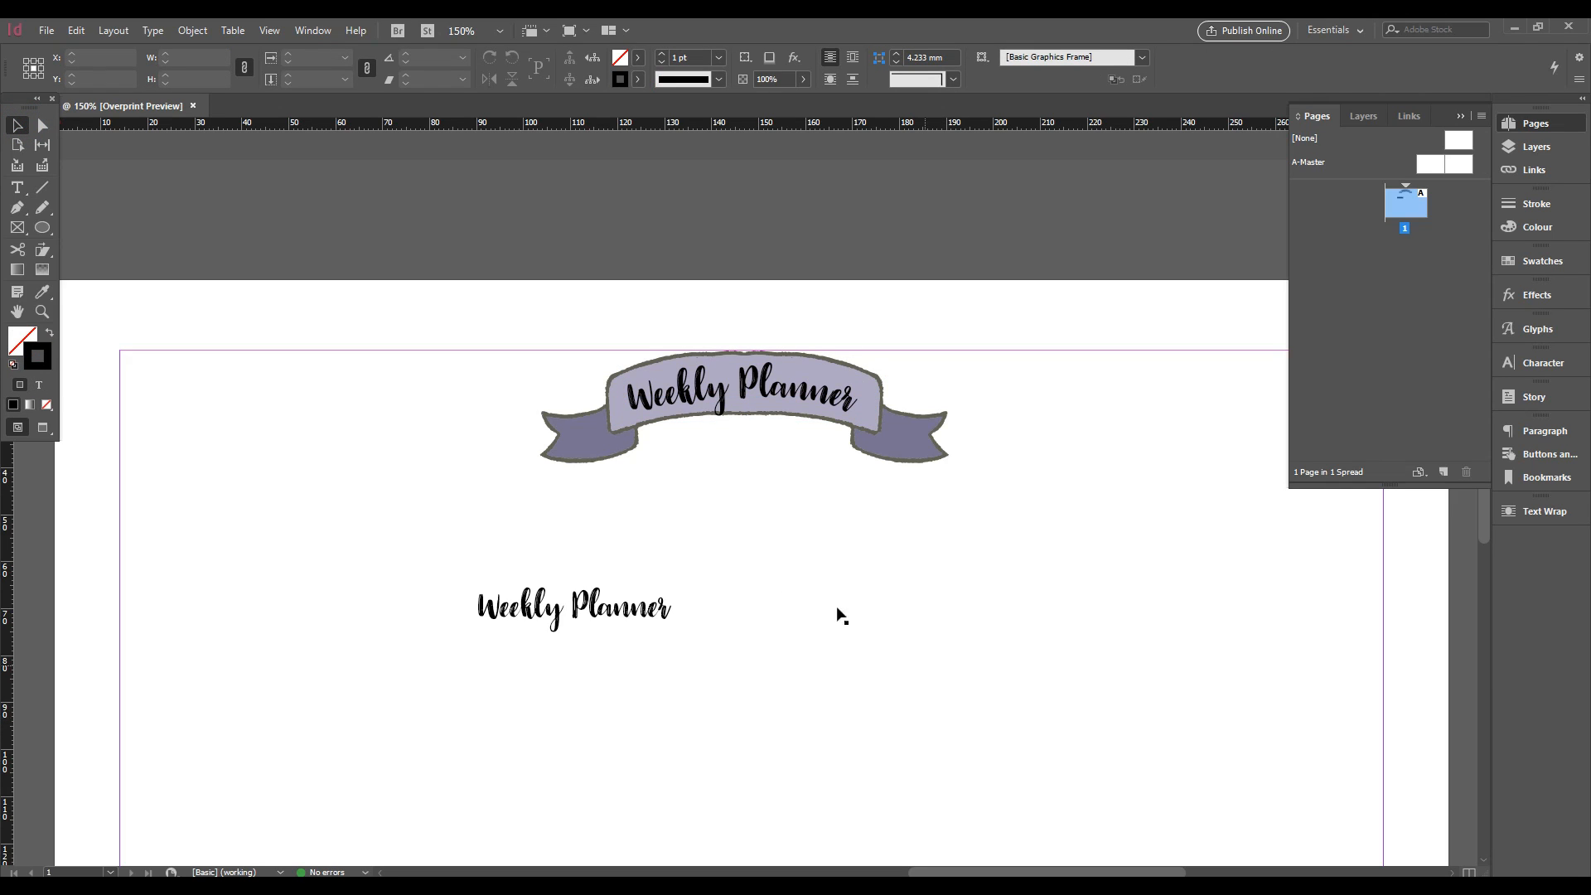
click(627, 608)
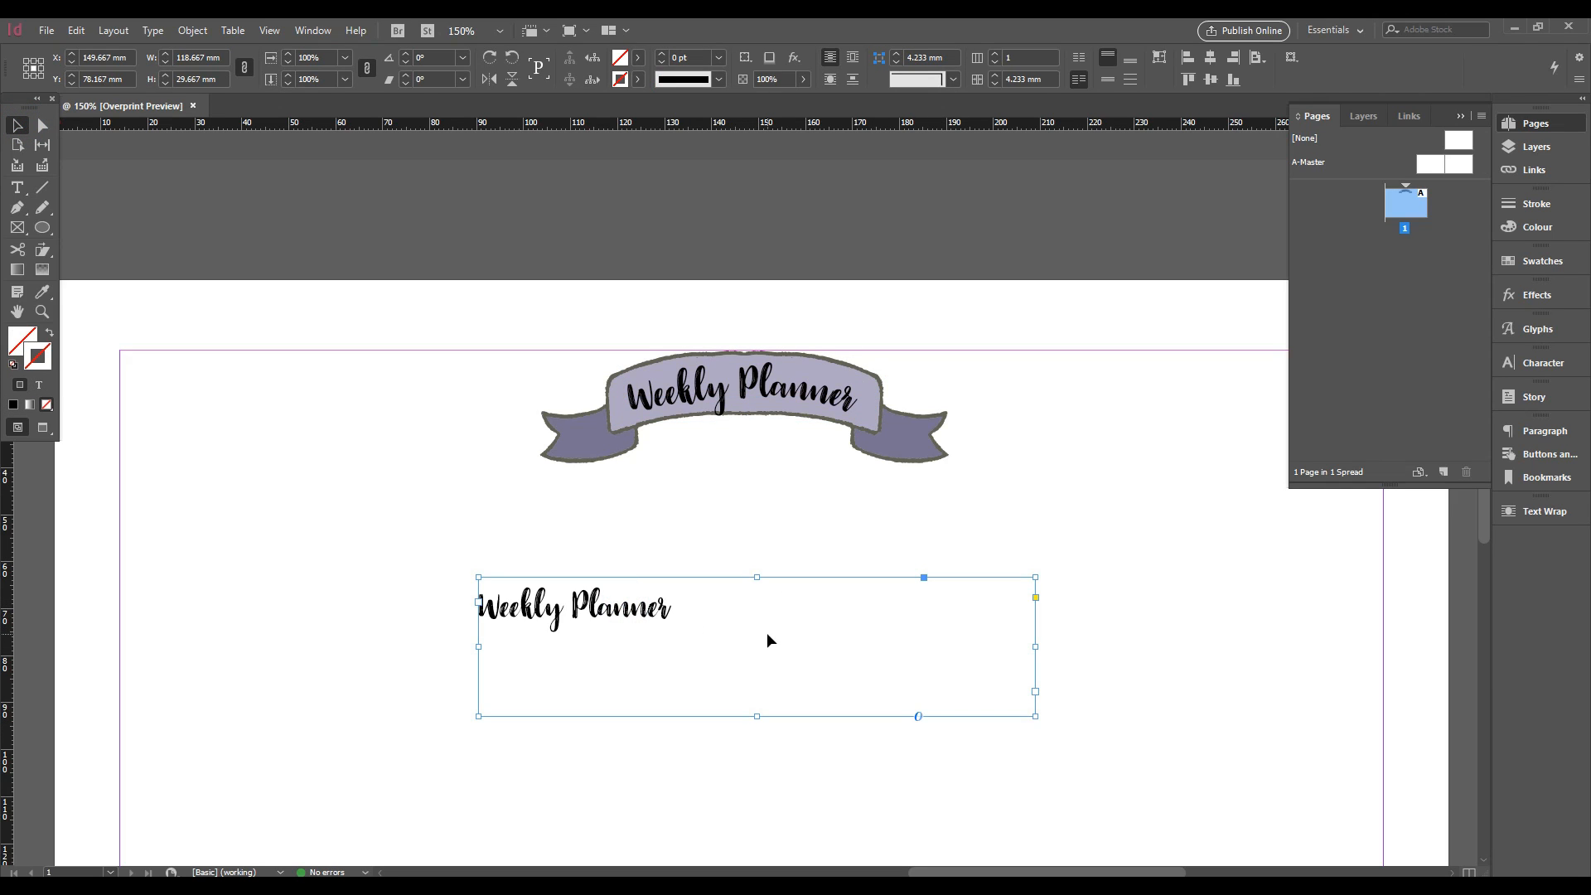
key(Delete)
Shift the start of the curved text slightly right to centre it, and rotate the text path to -1.5°
click(811, 406)
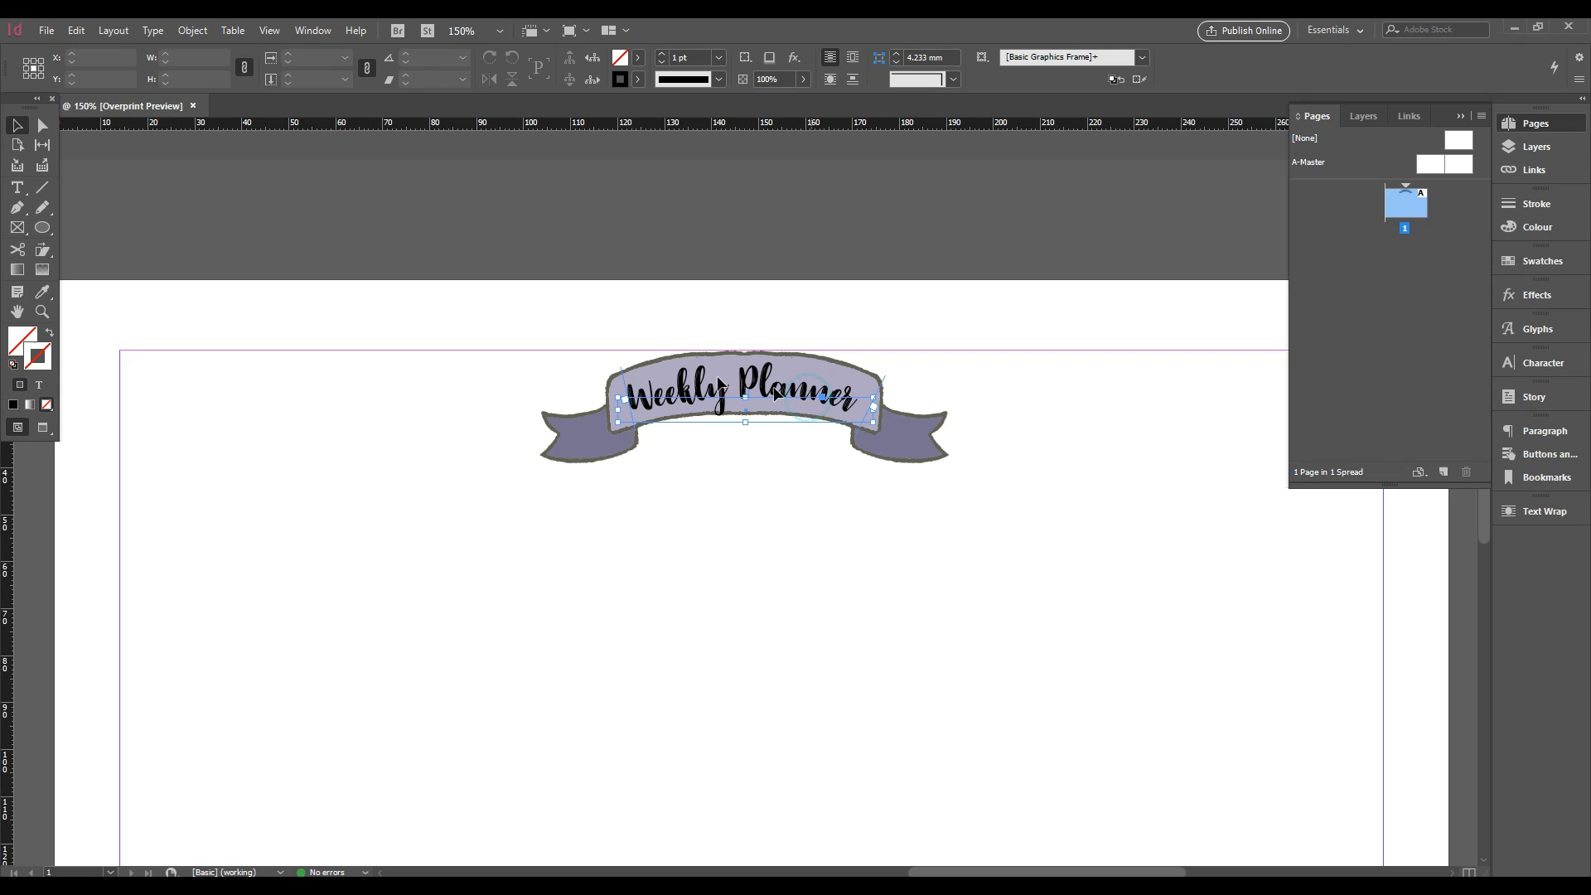
drag(620, 368, 626, 368)
click(942, 600)
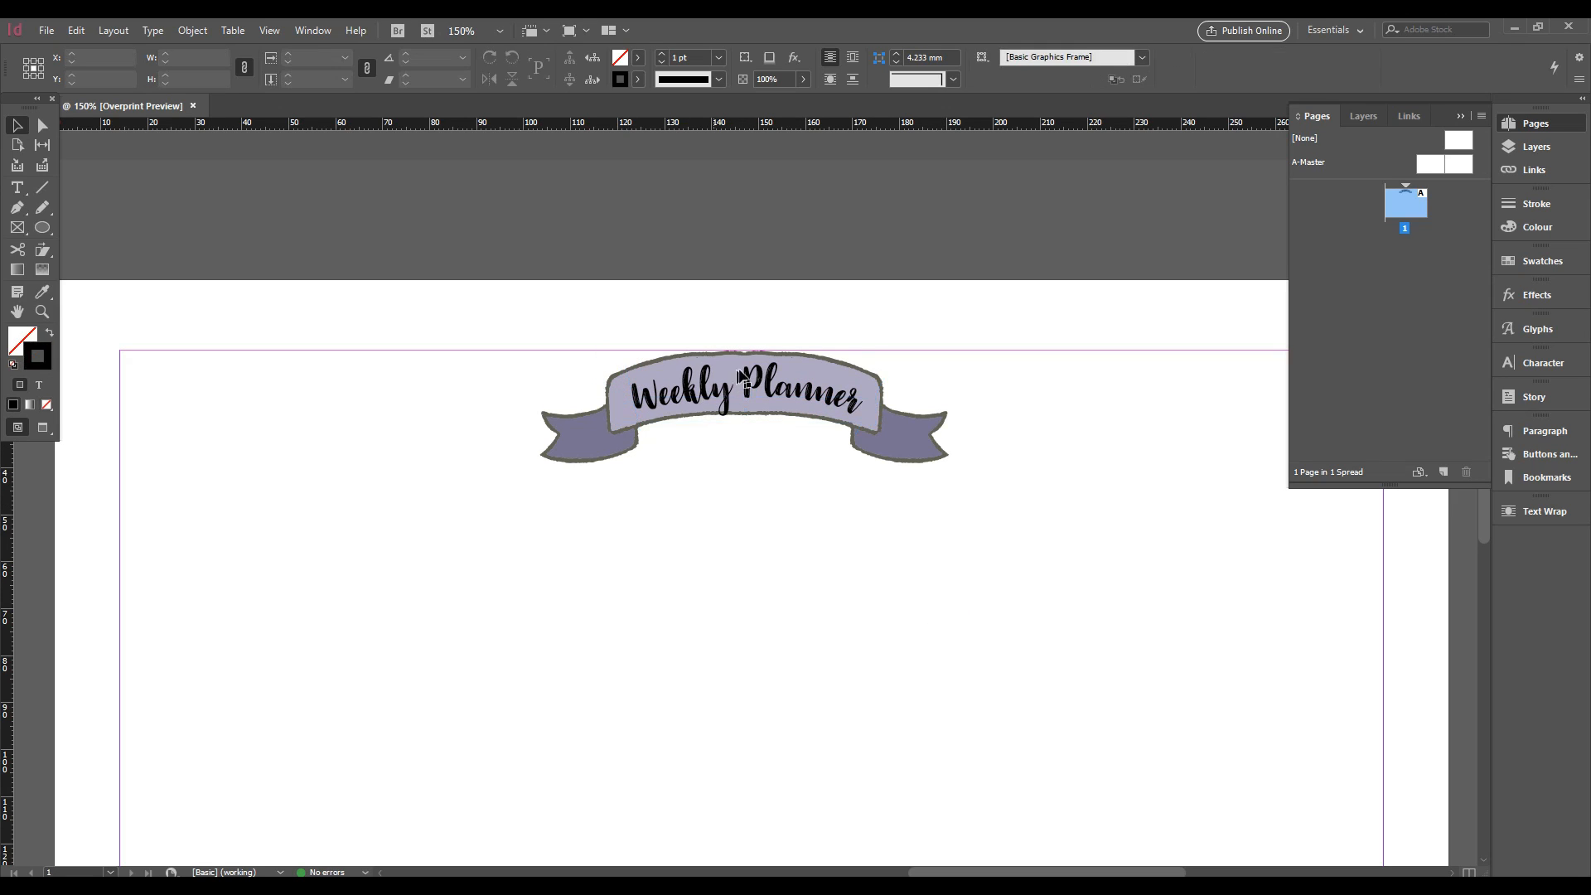
click(887, 379)
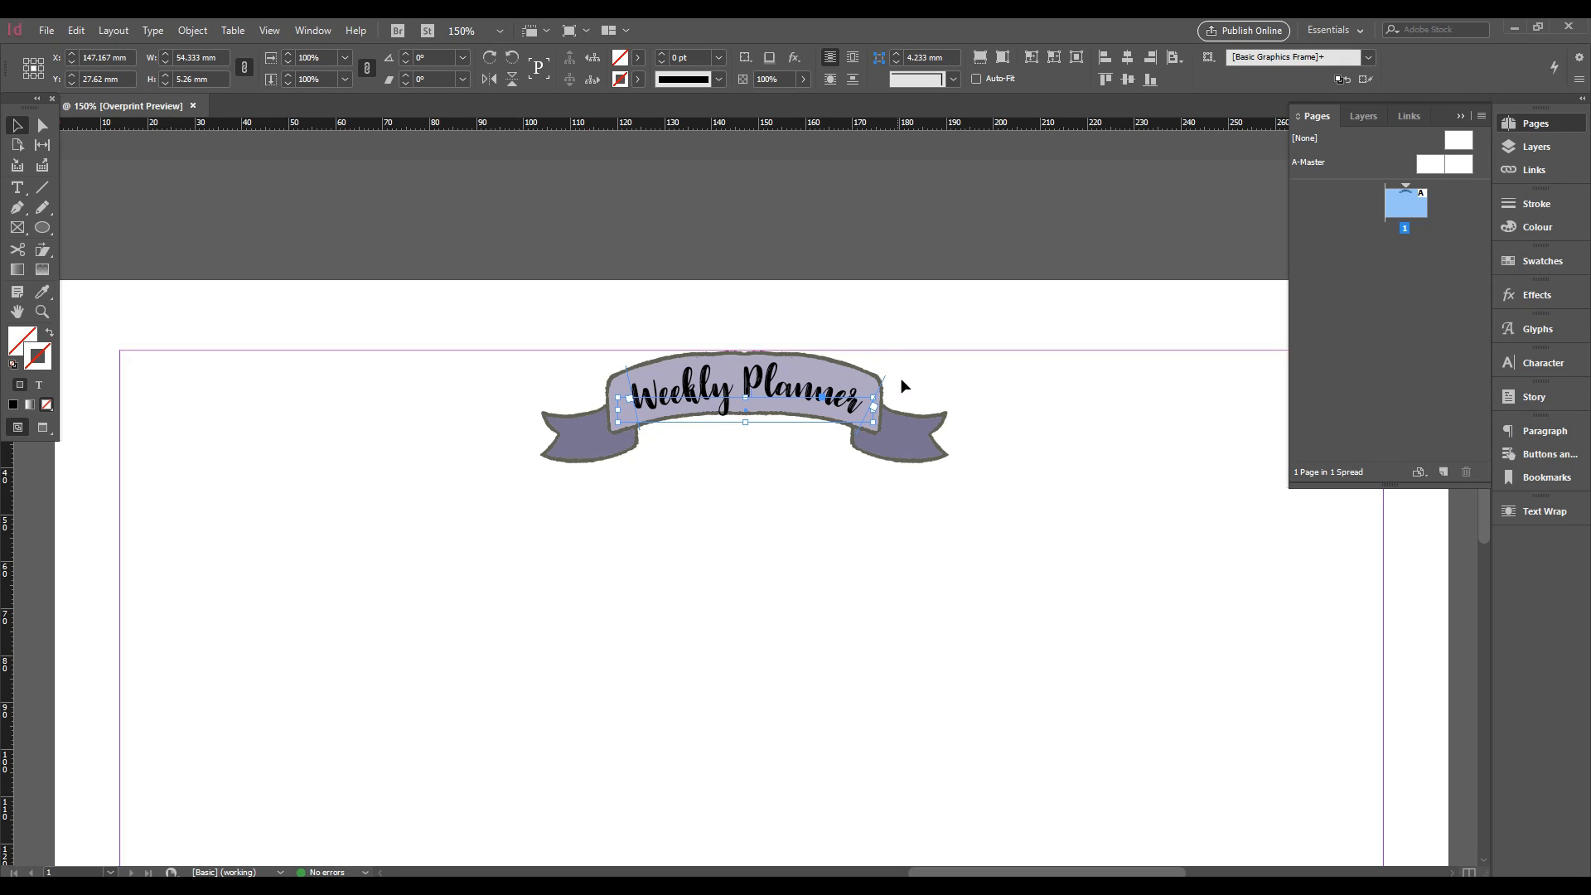
drag(881, 431, 887, 429)
click(927, 541)
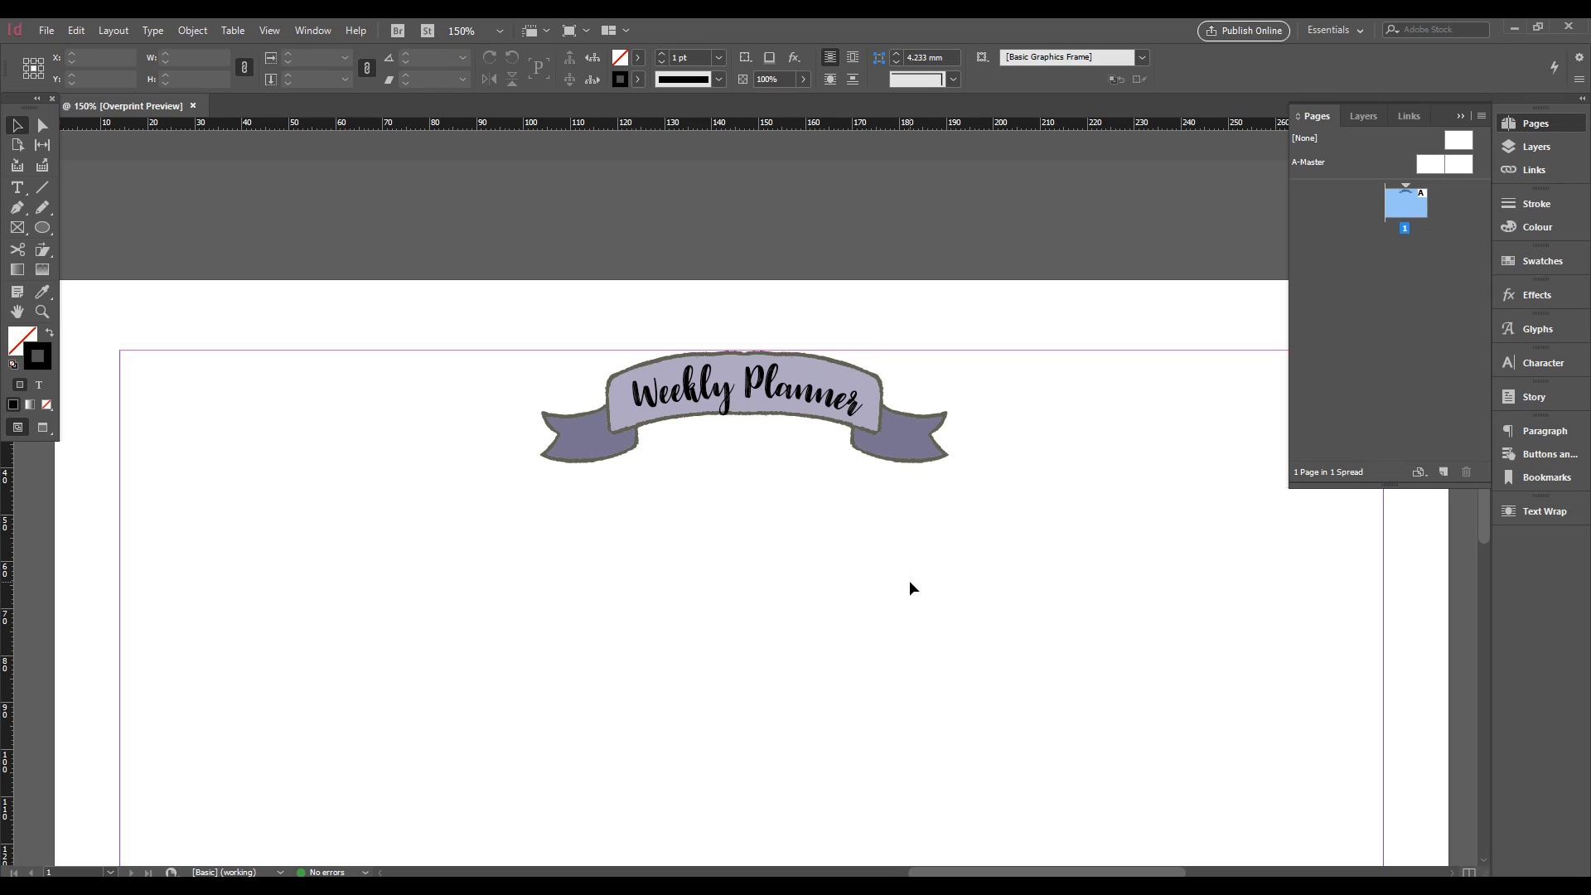
Try the curved "Weekly Planner" text in the Paper colour and undo the colour change
click(797, 398)
double_click(798, 397)
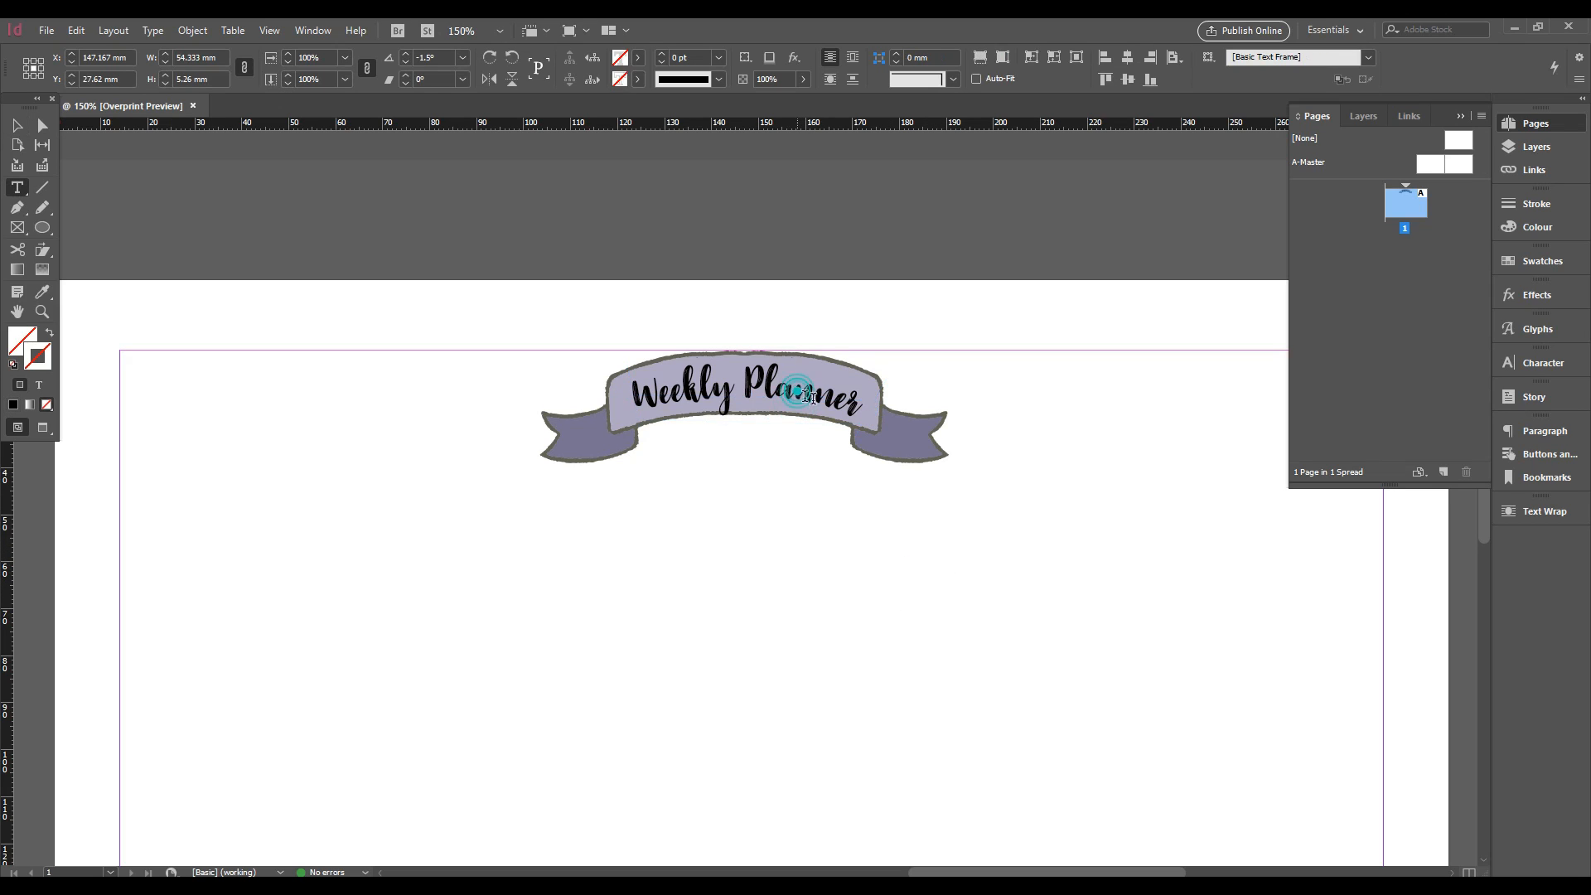
drag(862, 403, 632, 391)
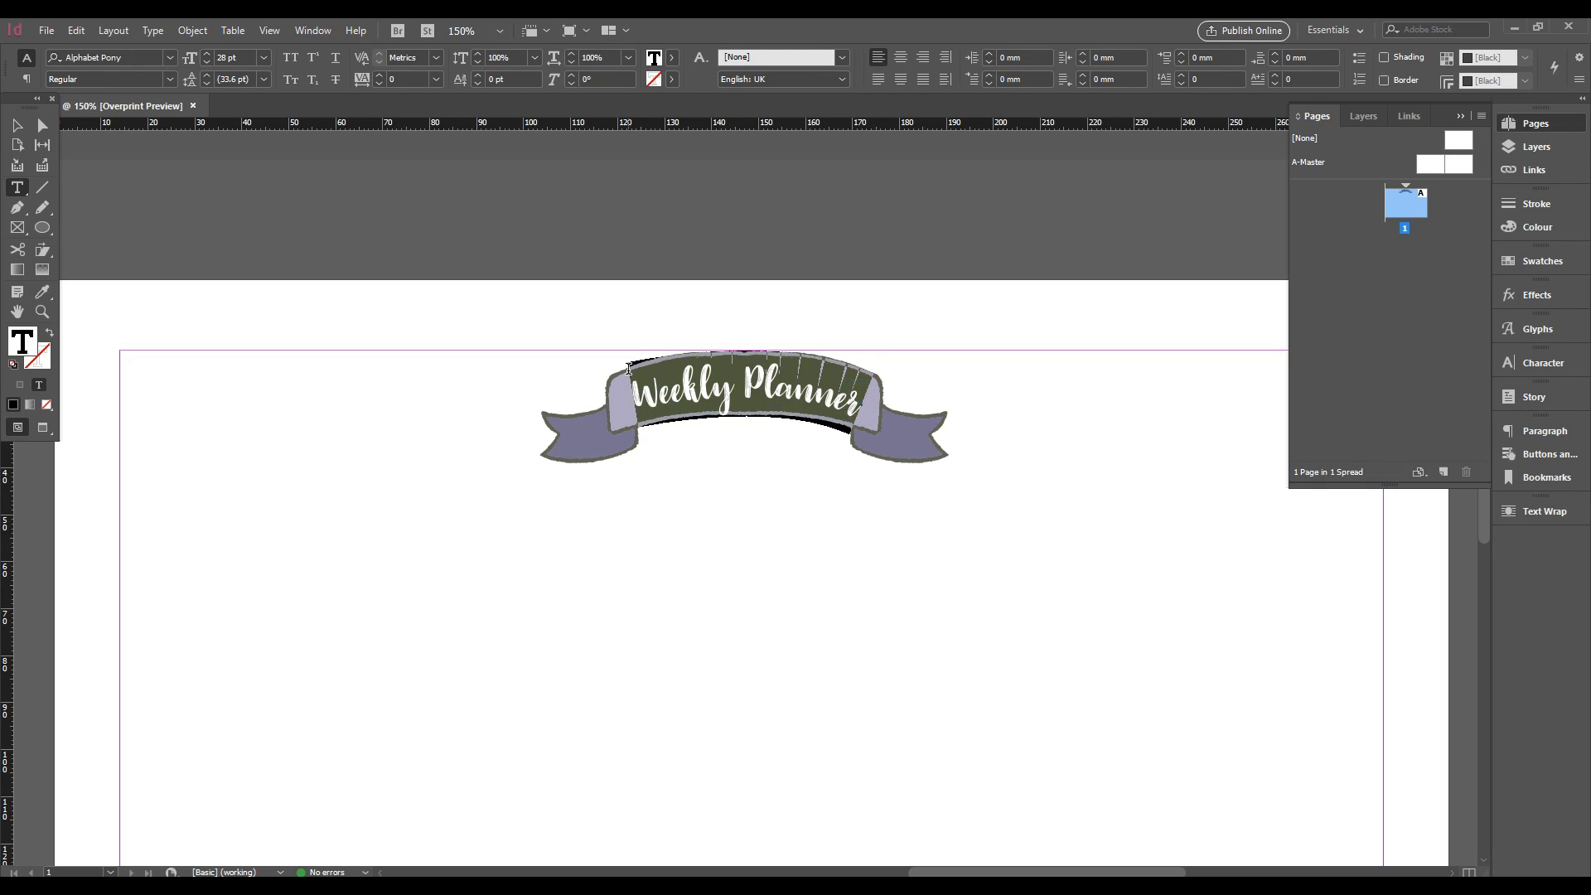
click(671, 58)
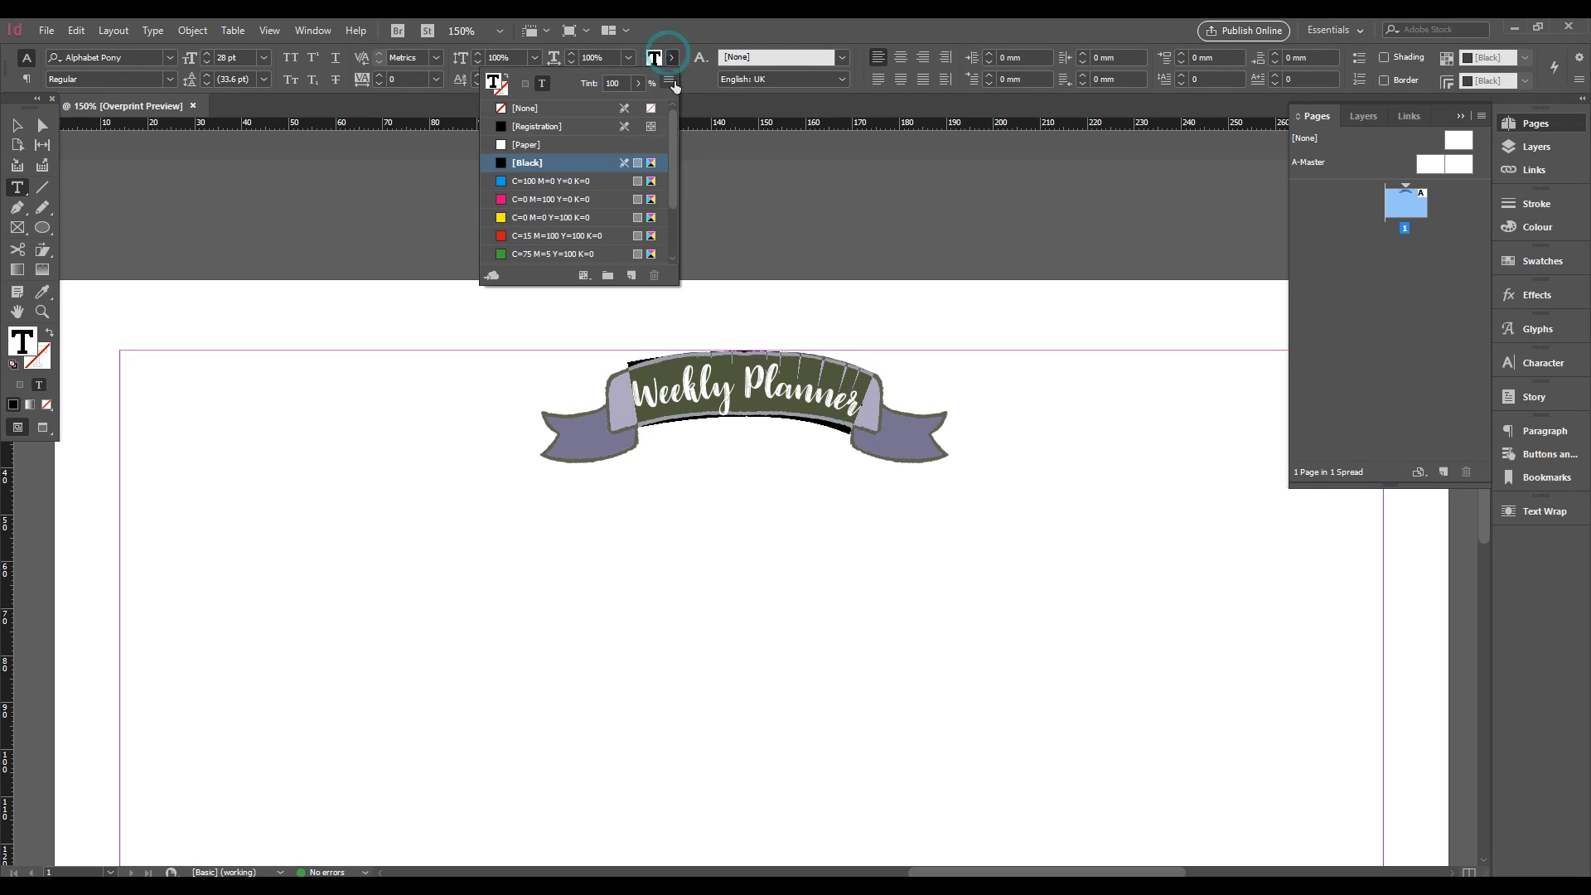
click(538, 144)
key(Escape)
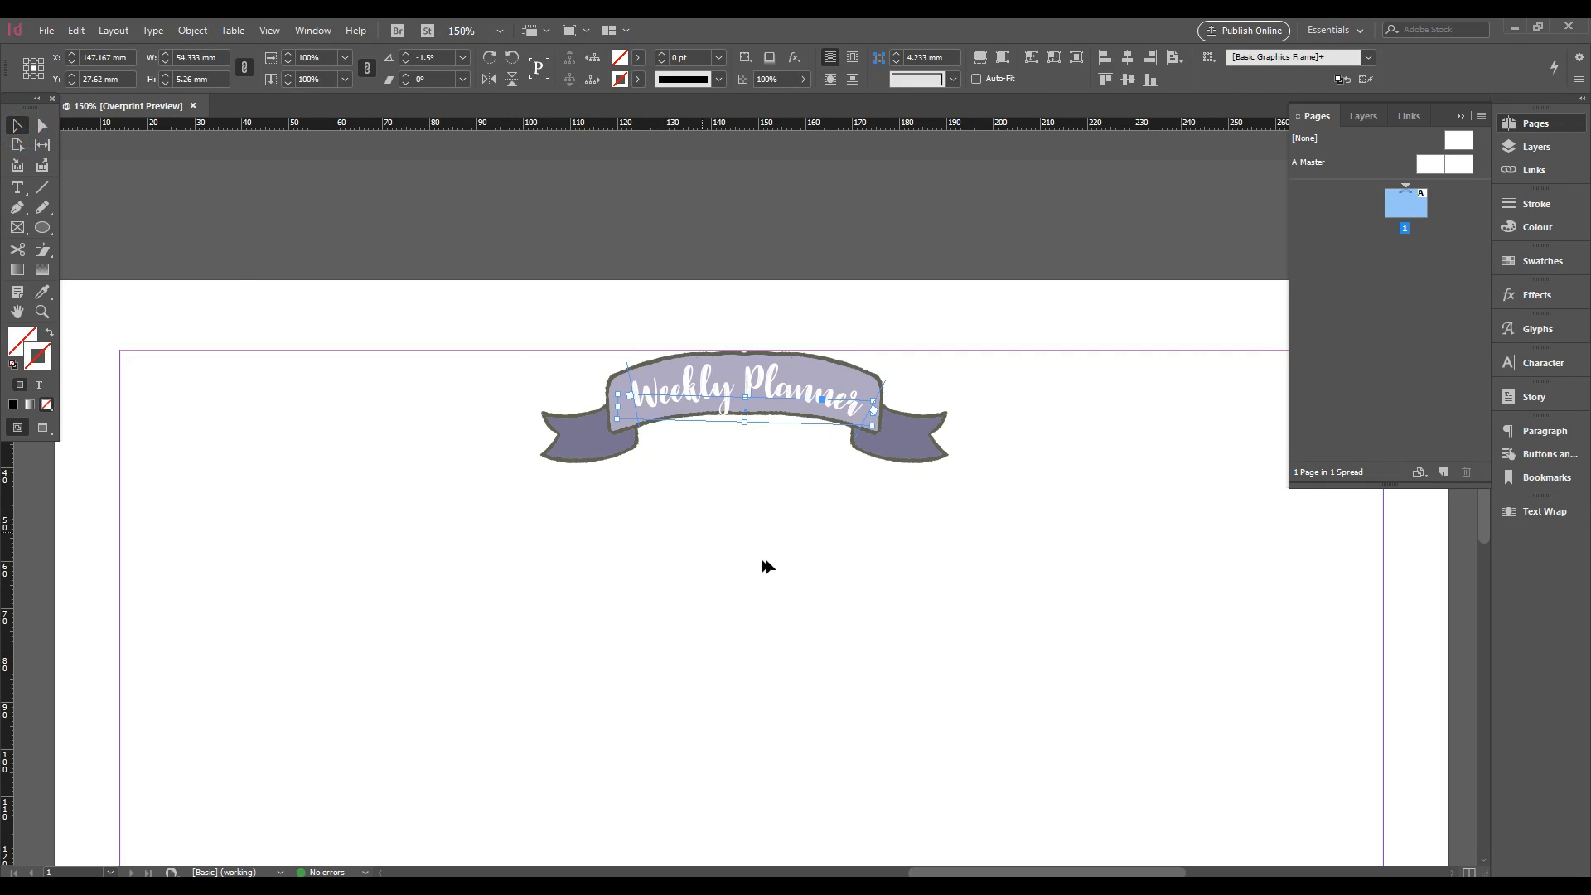
click(778, 564)
key(ctrl+z)
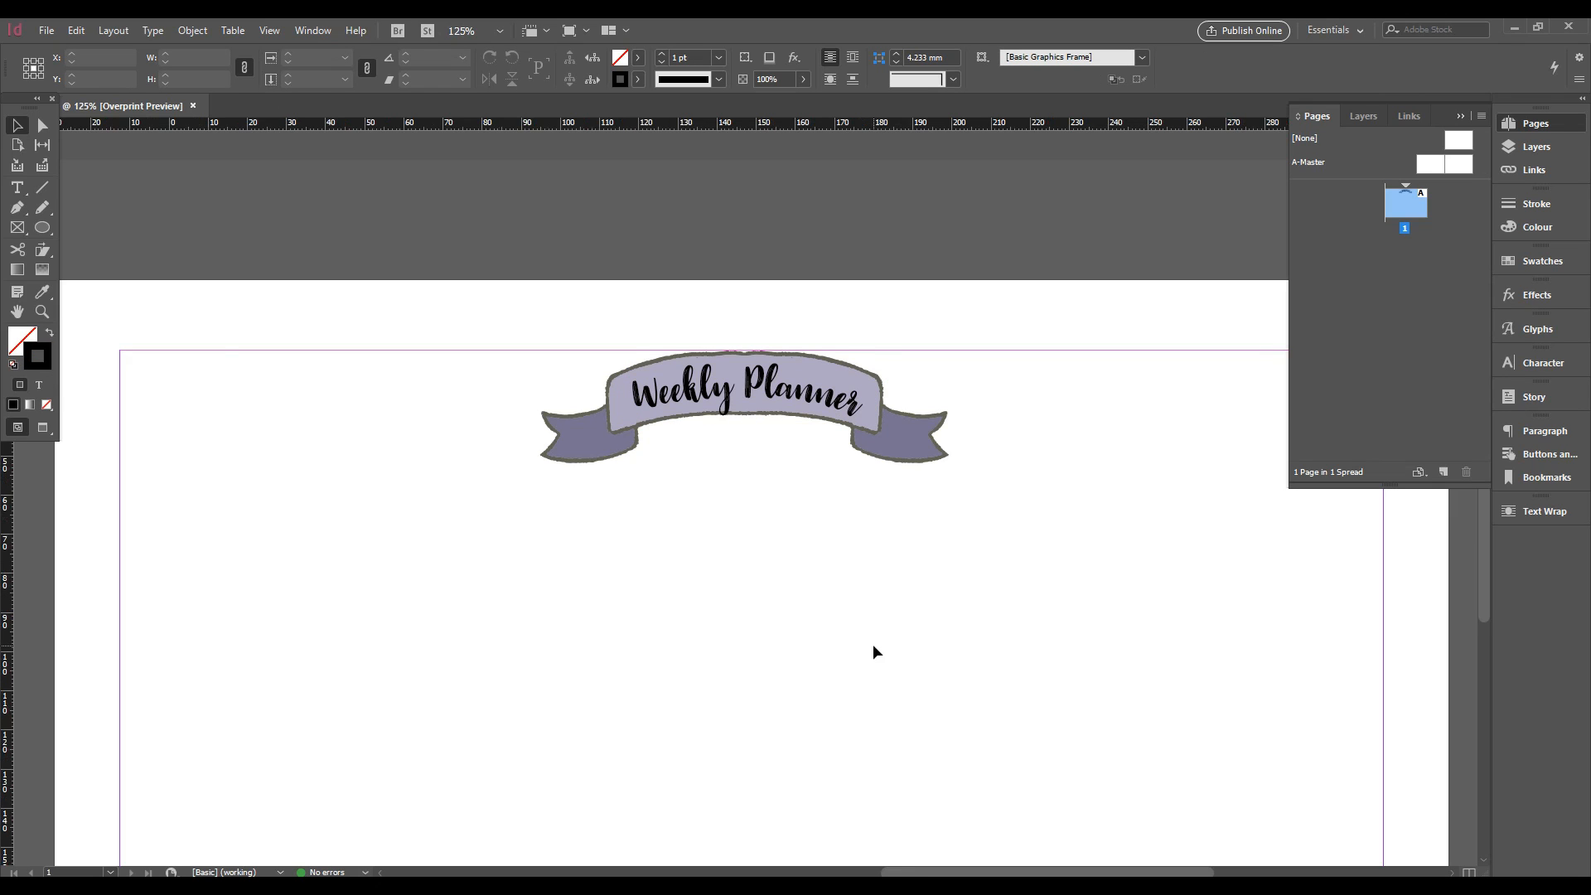
Examine the page at 100% and the weekly planner layout pinned on Pinterest in the browser, and return to InDesign
key(ctrl+1)
key(ctrl+equal)
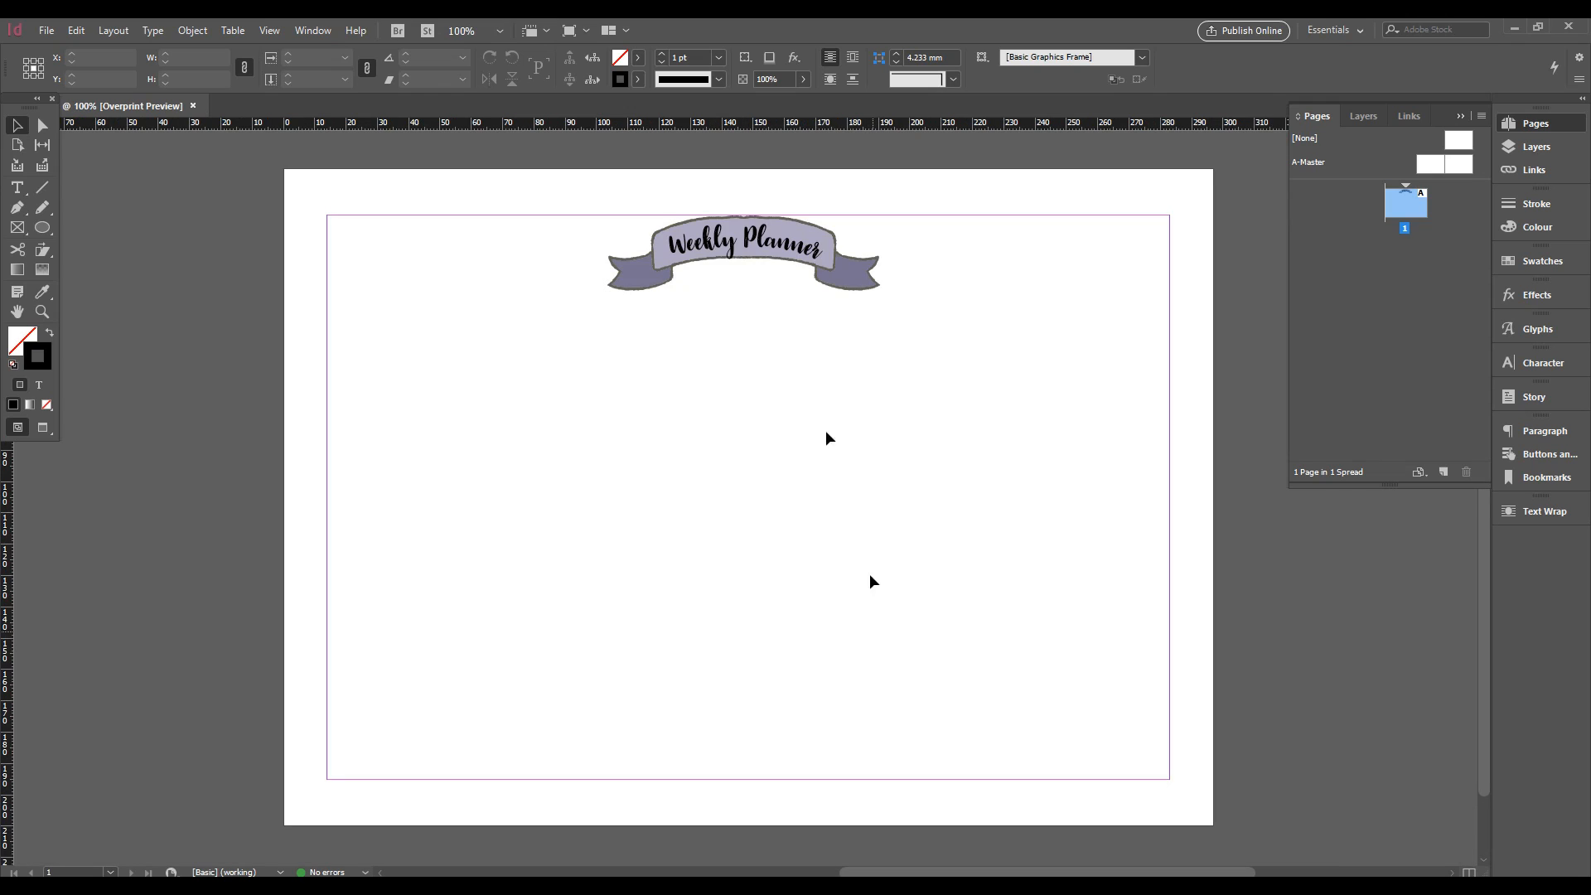
drag(794, 355, 817, 427)
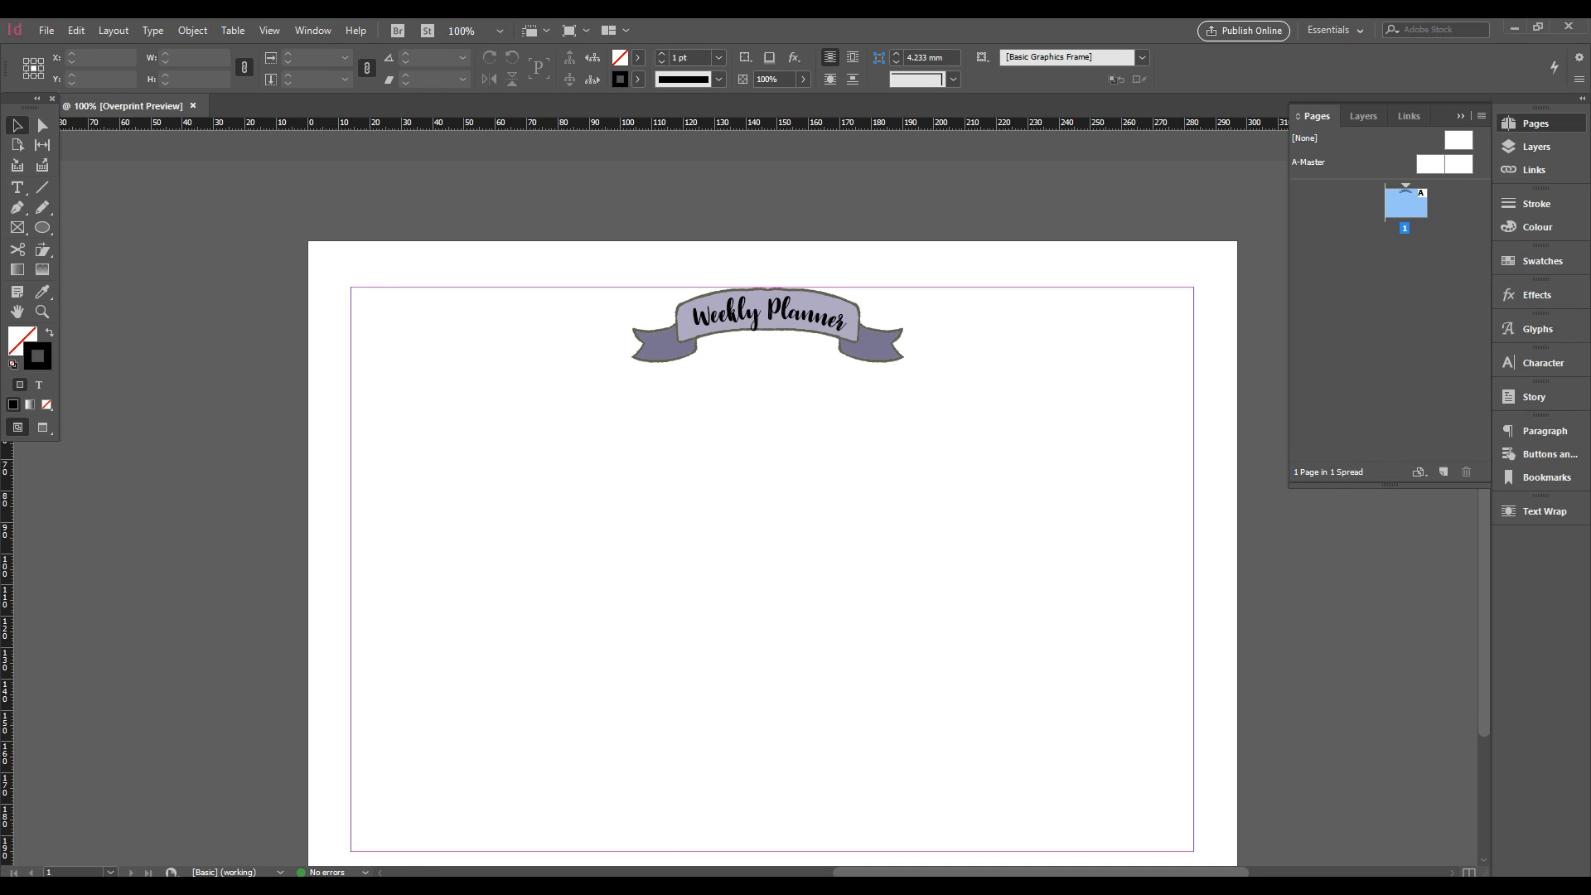
click(214, 824)
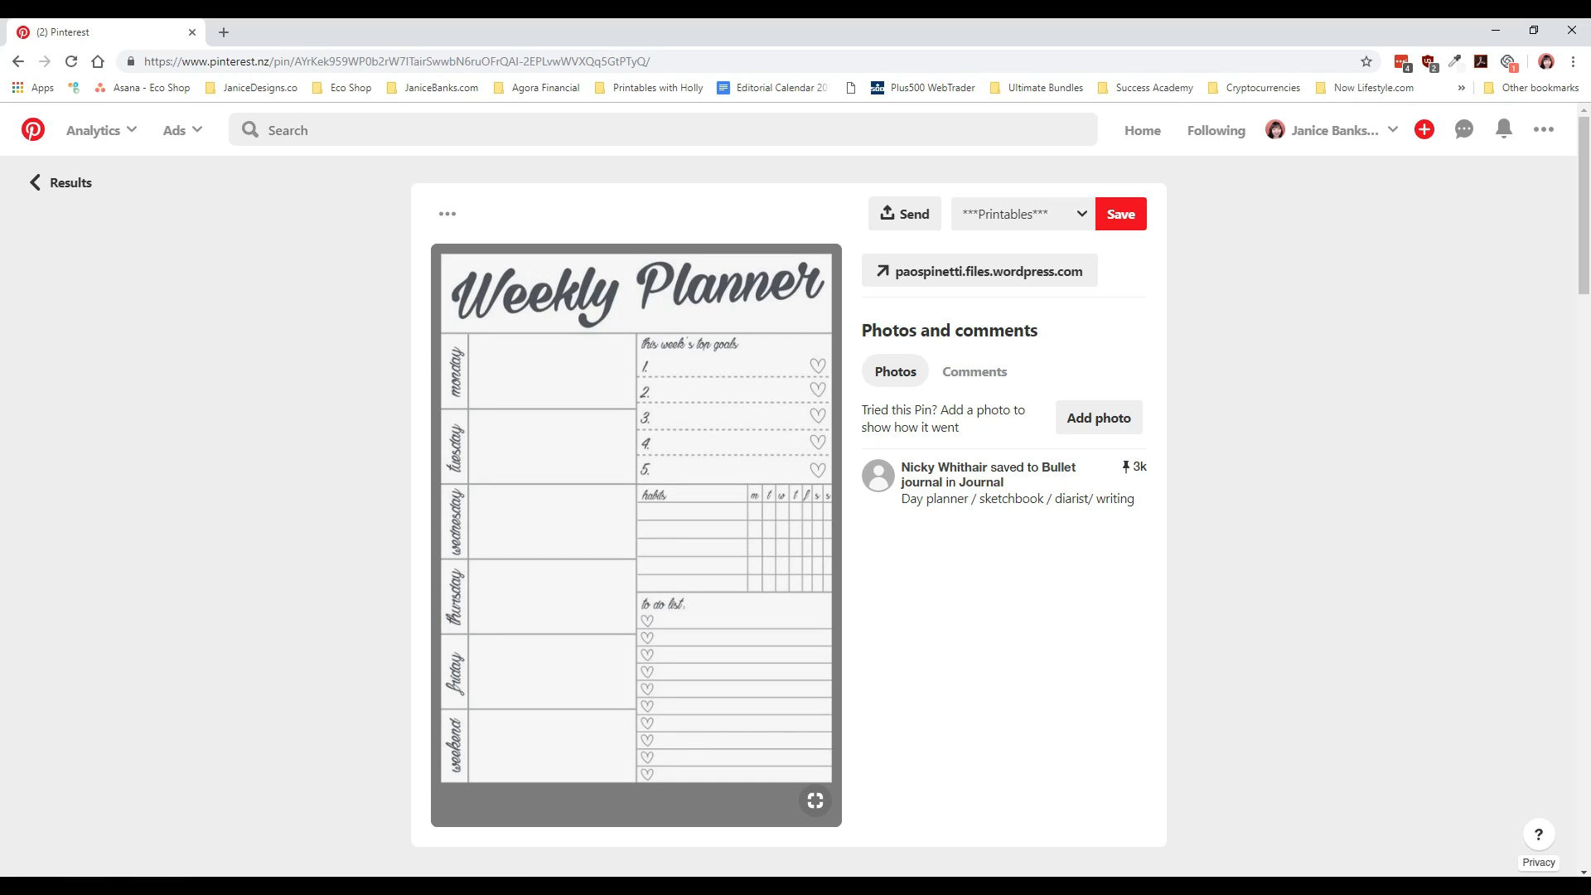
key(alt+Tab)
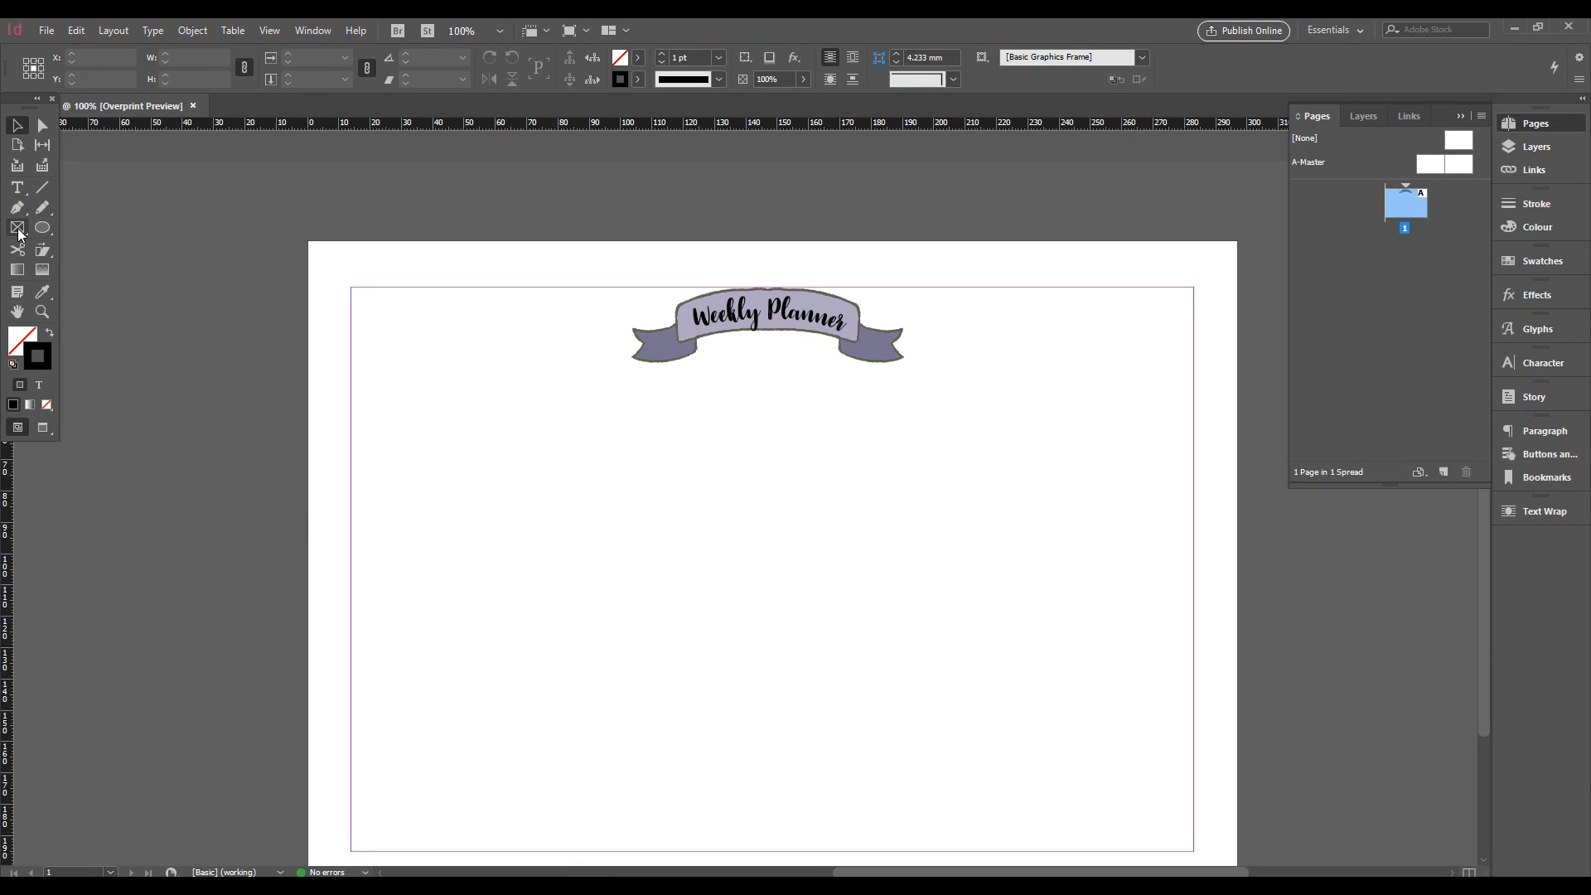
Draw a text frame about 212 × 89 mm below the ribbon, starting at the page's left margin
click(18, 233)
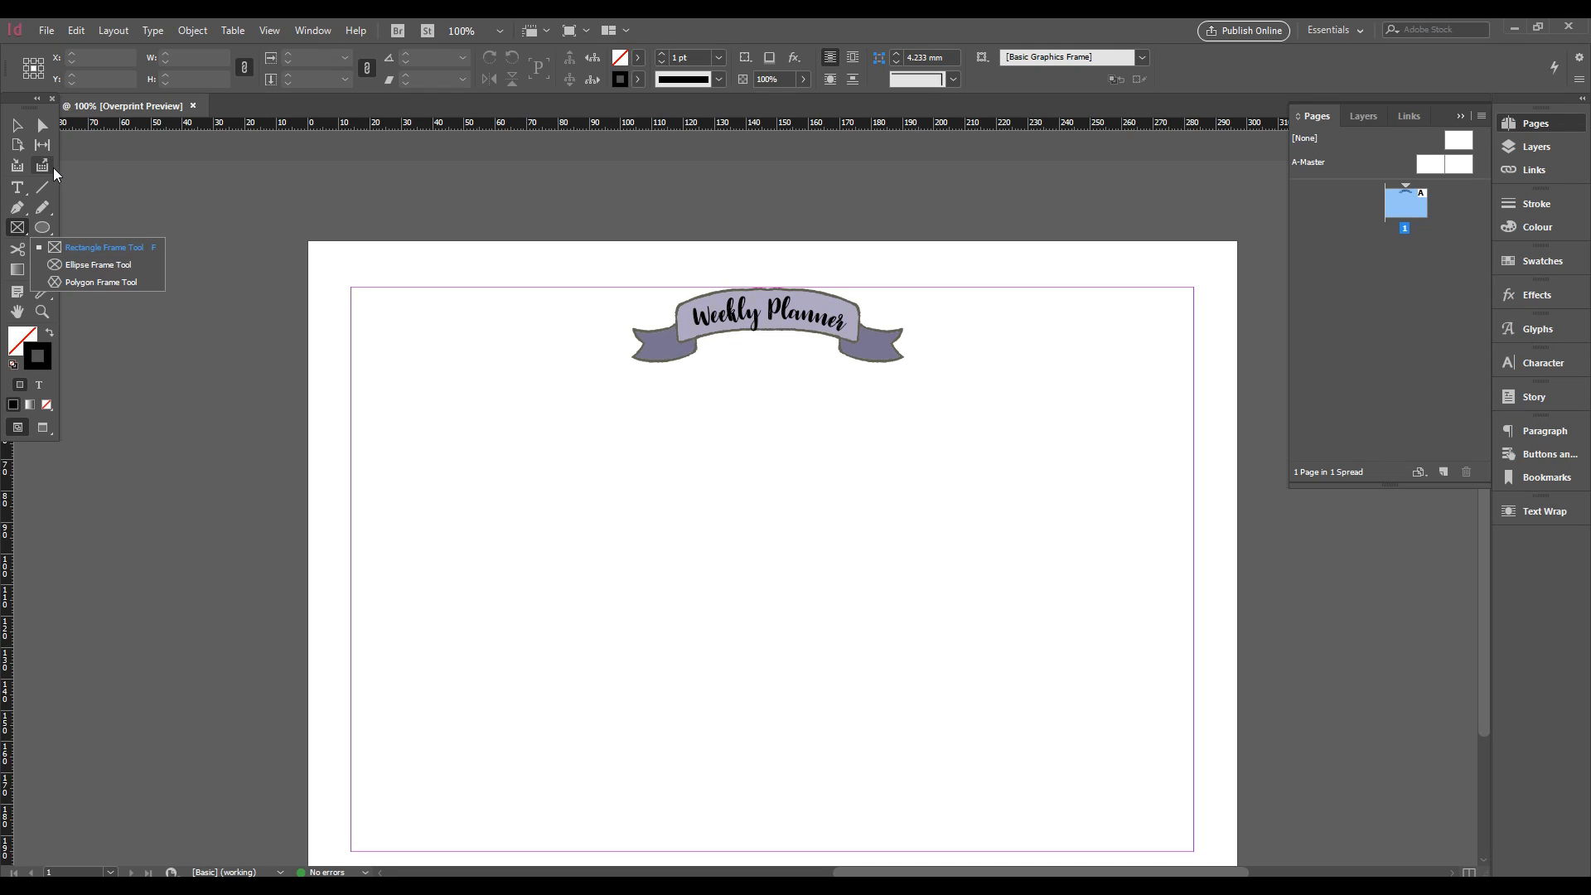
click(18, 190)
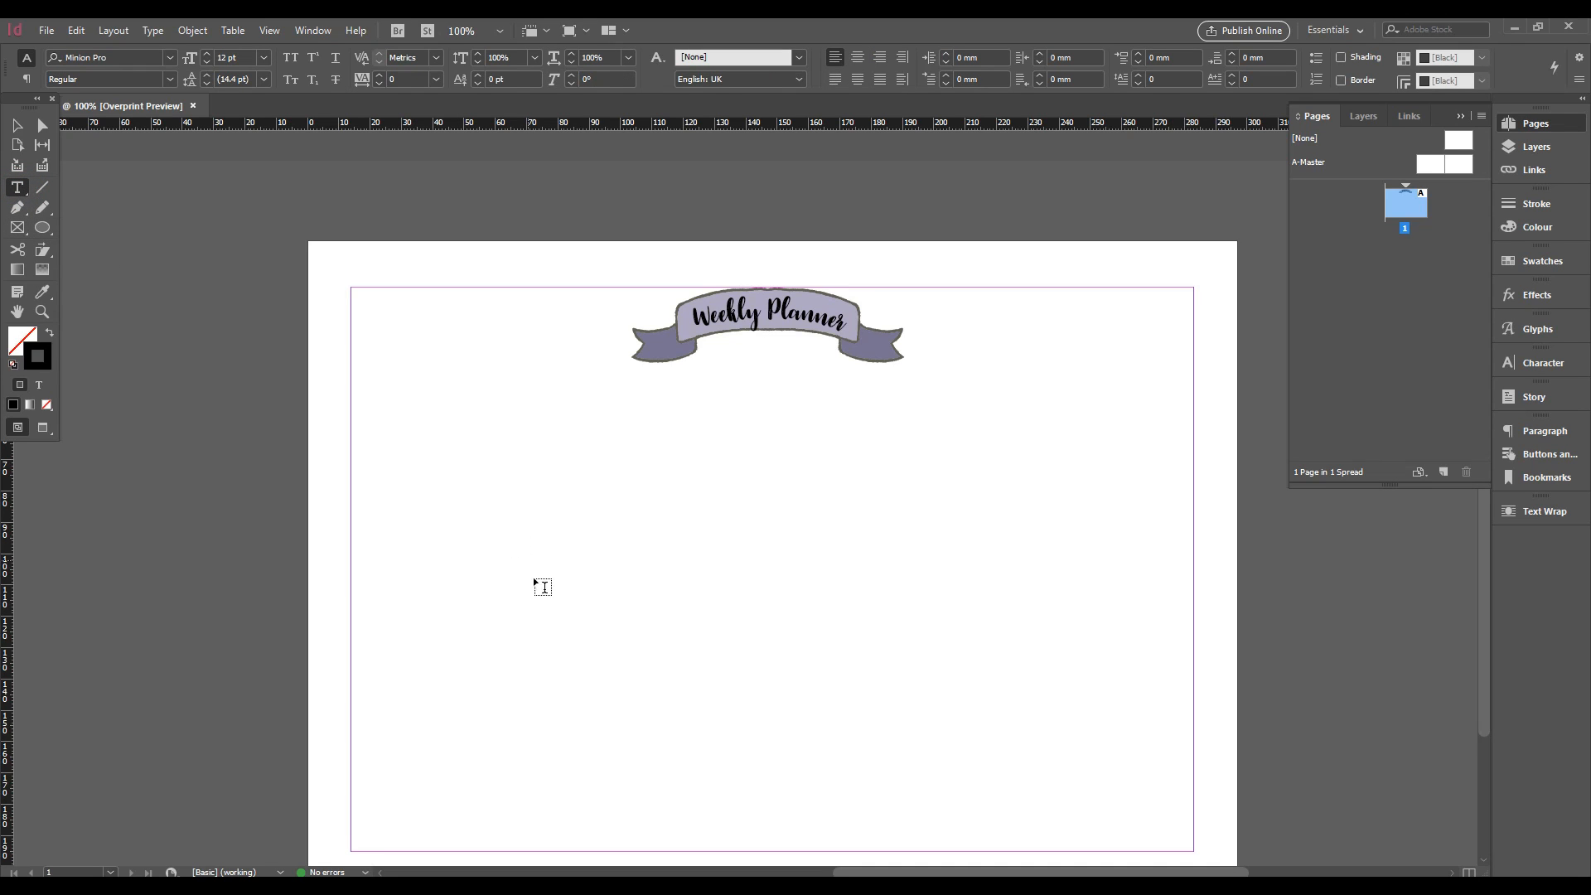
drag(355, 405, 1014, 680)
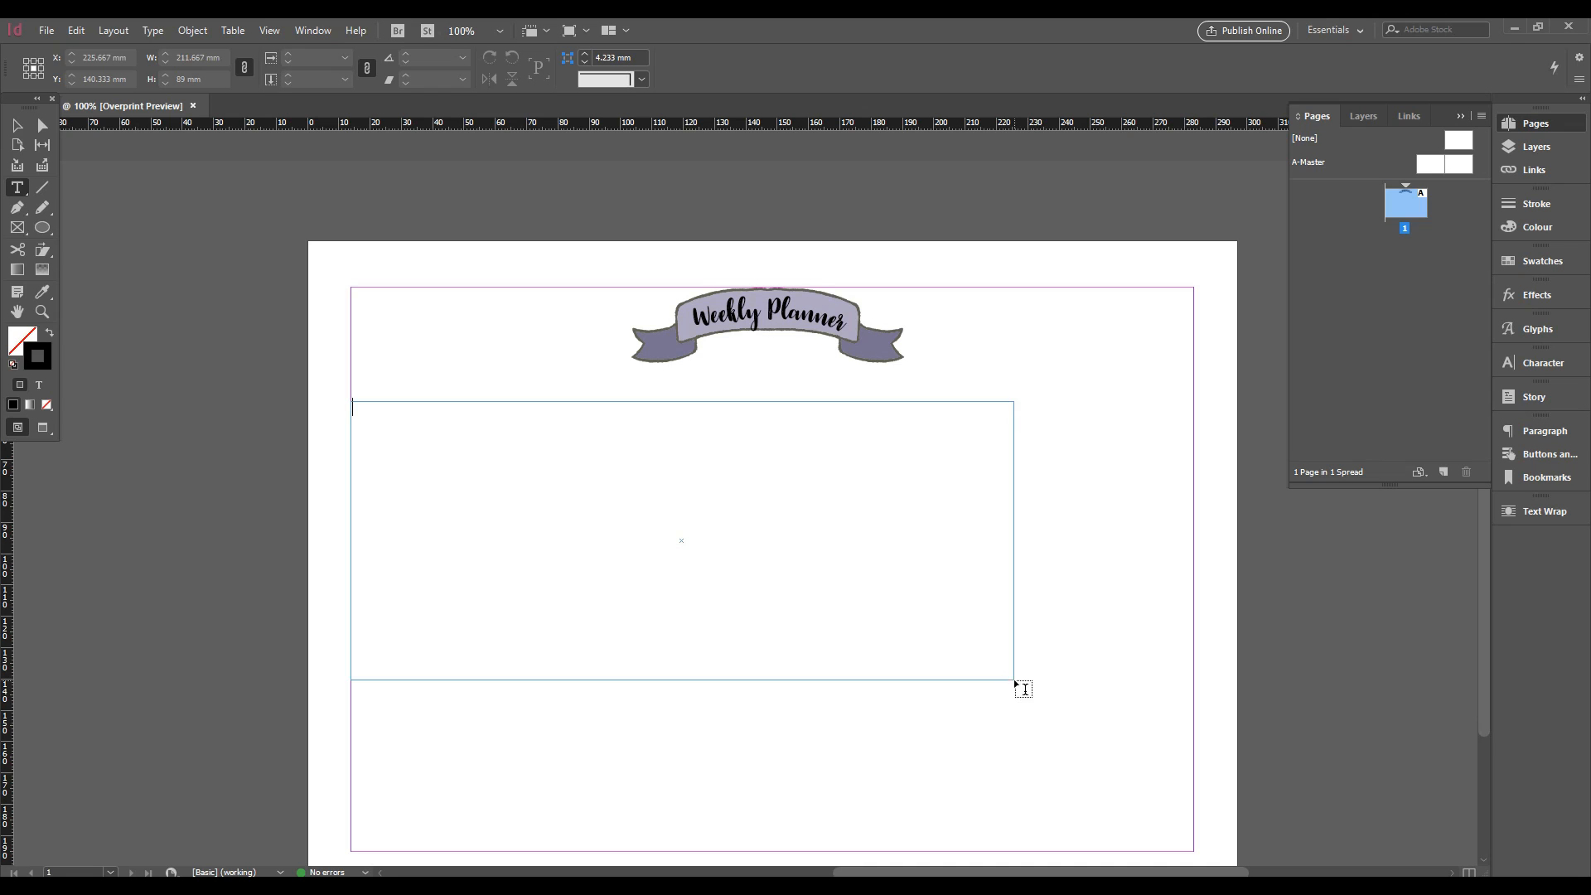
Insert a table with 2 body rows and 7 columns into the new text frame
click(193, 30)
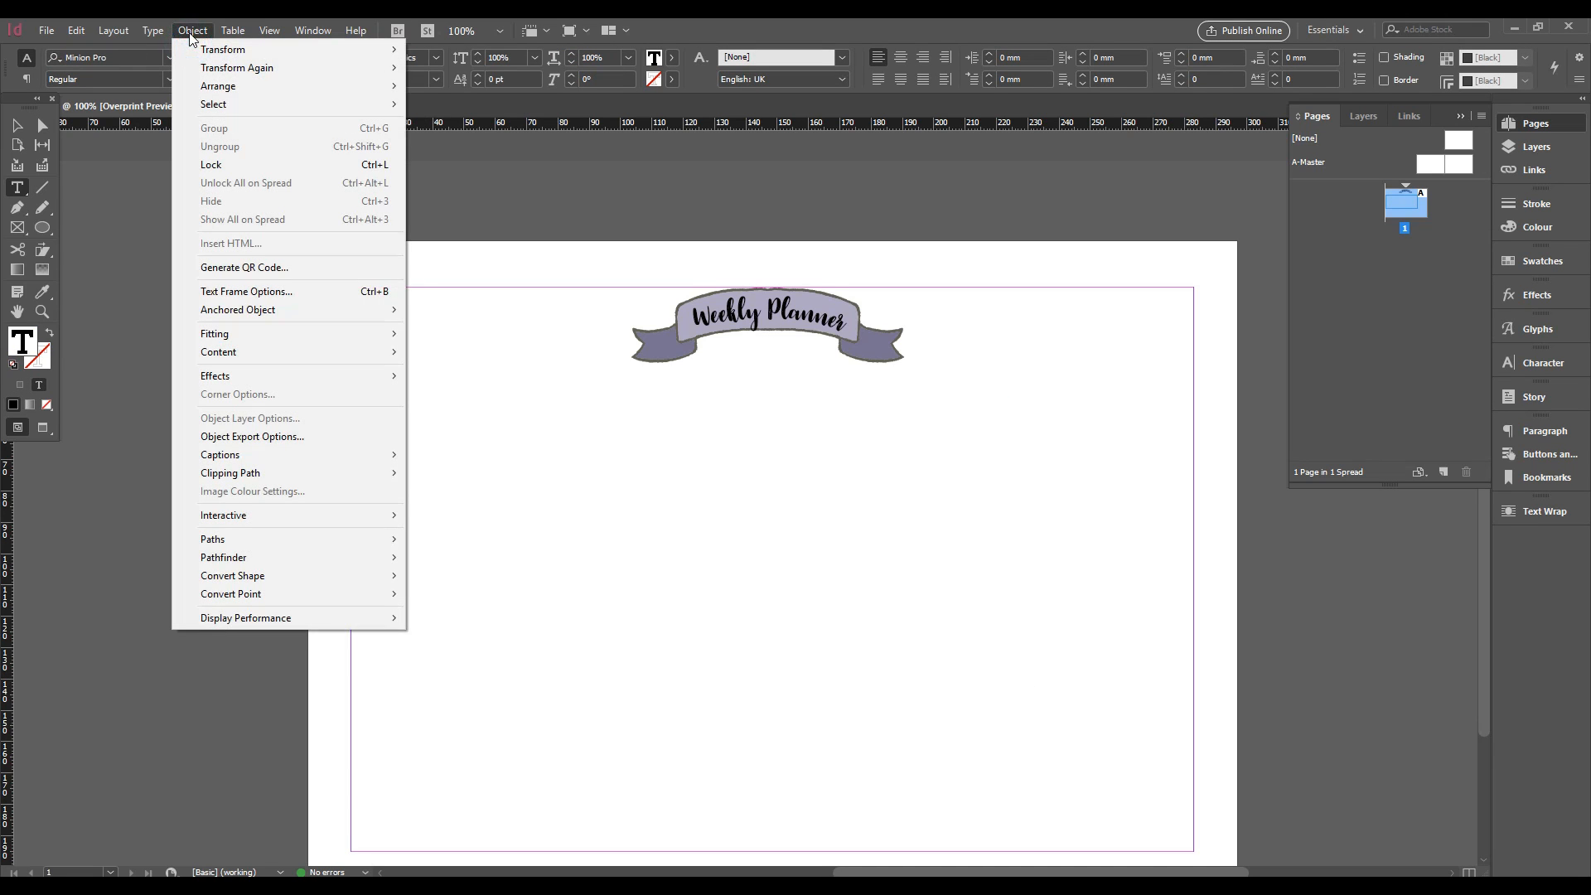
mouse_move(233, 30)
click(248, 50)
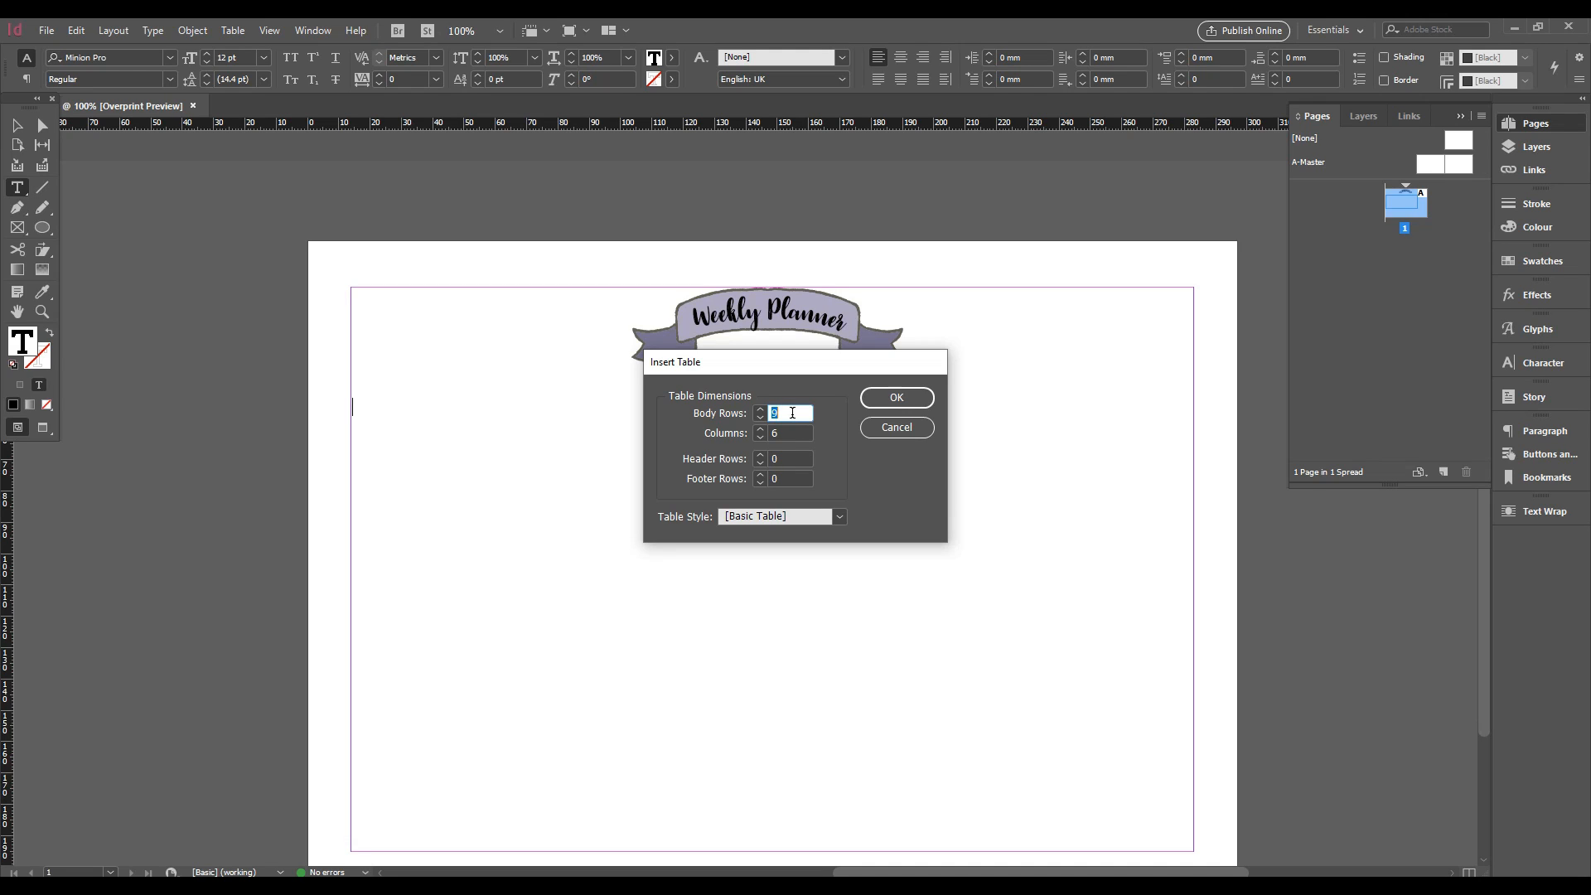
text(2)
double_click(791, 432)
text(7)
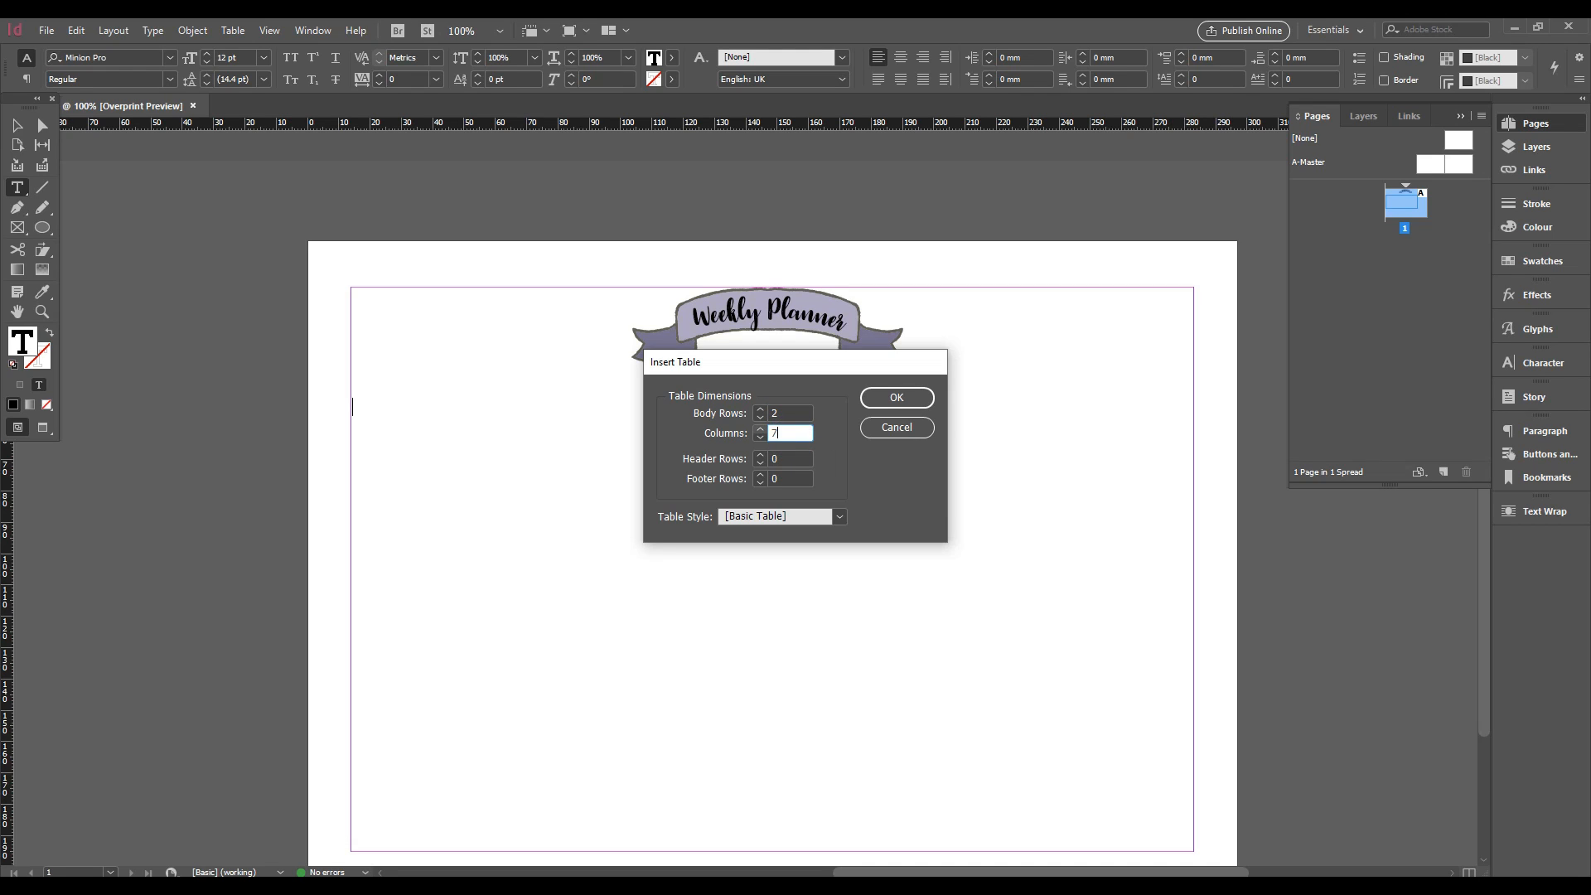
click(910, 403)
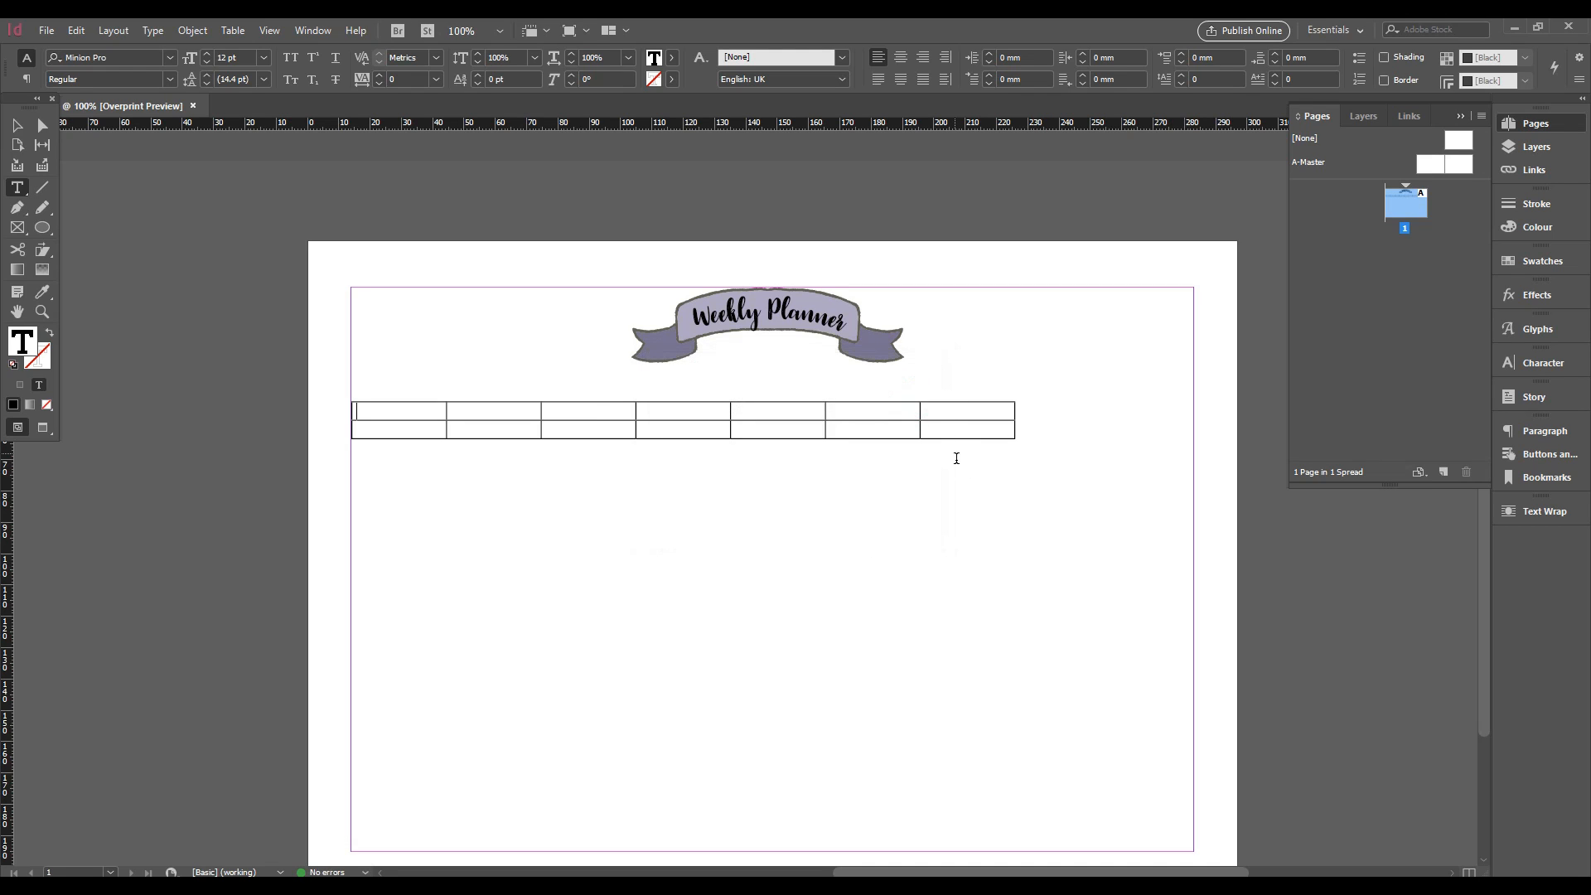
Make the table's header row taller and stretch the second row down to nearly fill the frame
click(17, 125)
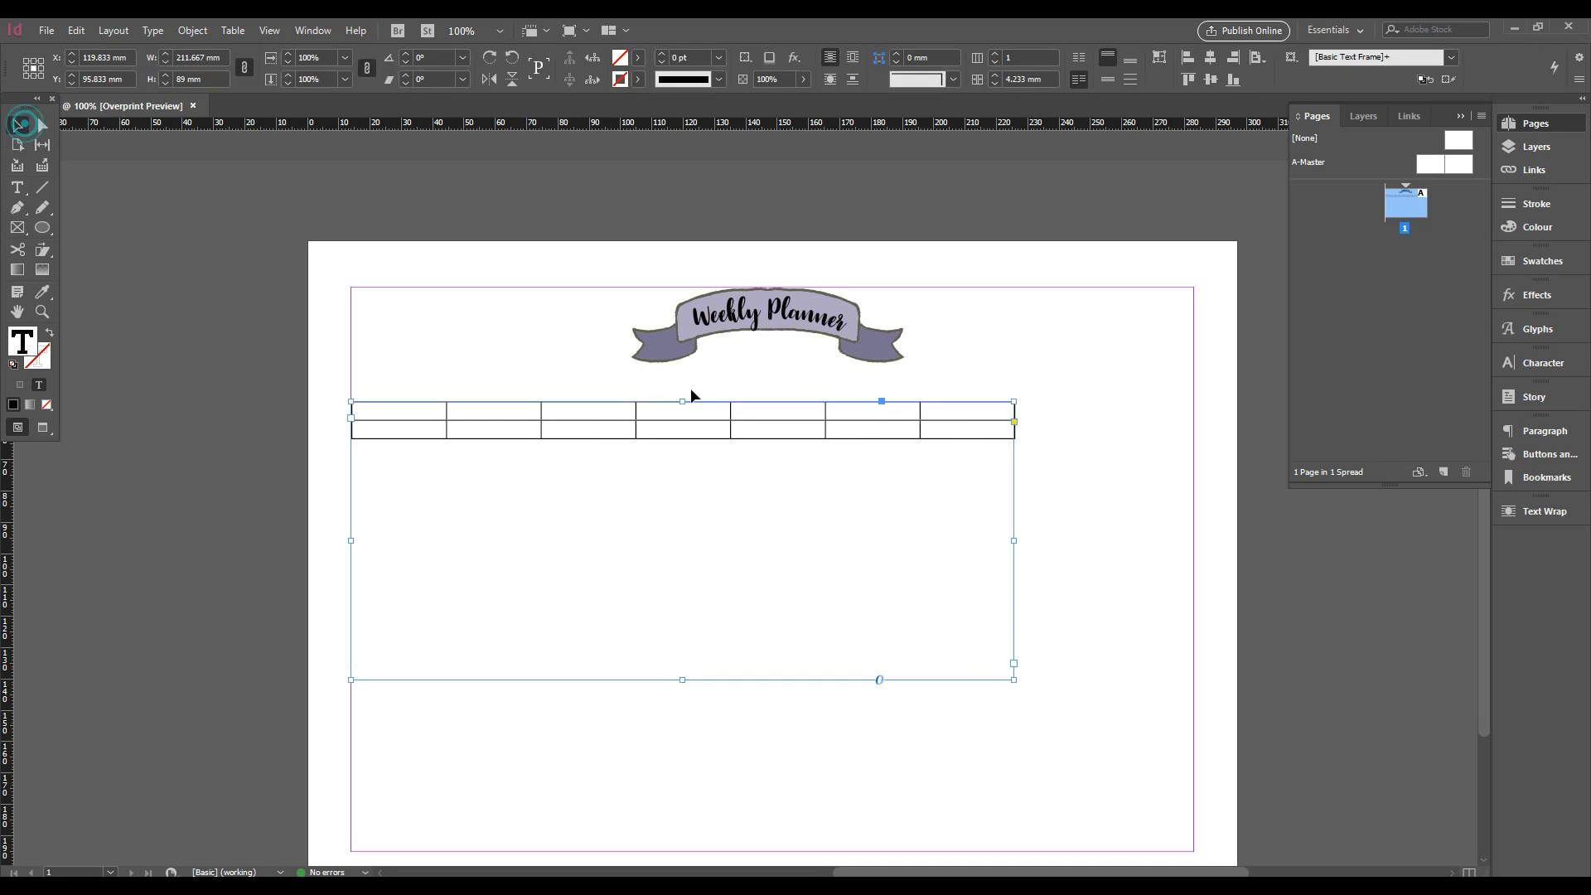
double_click(891, 432)
drag(870, 421, 857, 651)
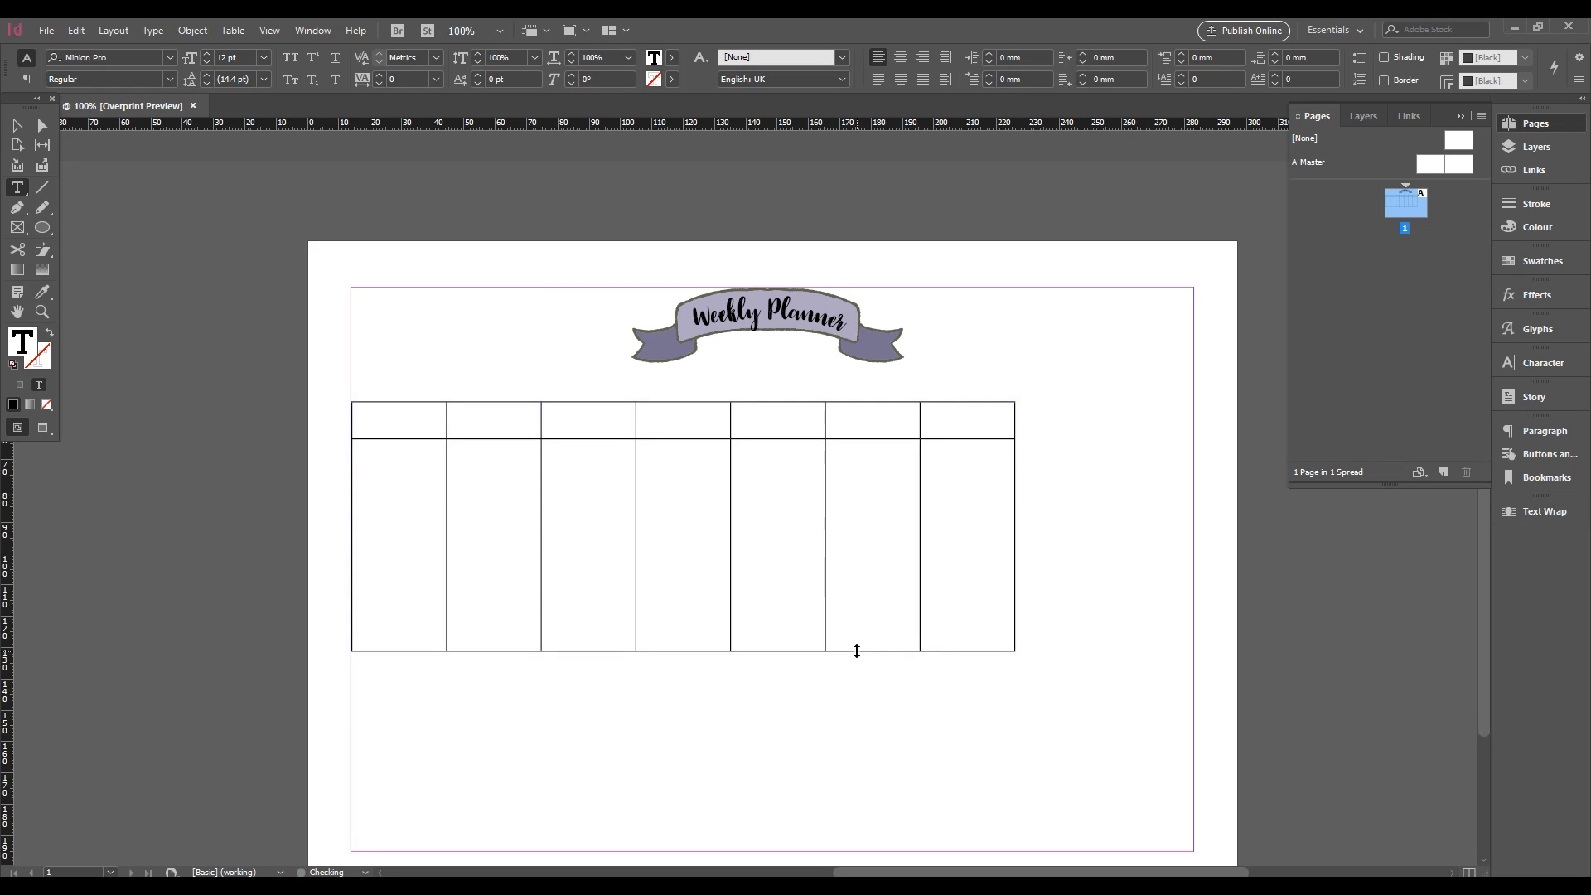
scroll(877, 646, down, 3)
scroll(878, 650, up, 1)
scroll(878, 650, up, 2)
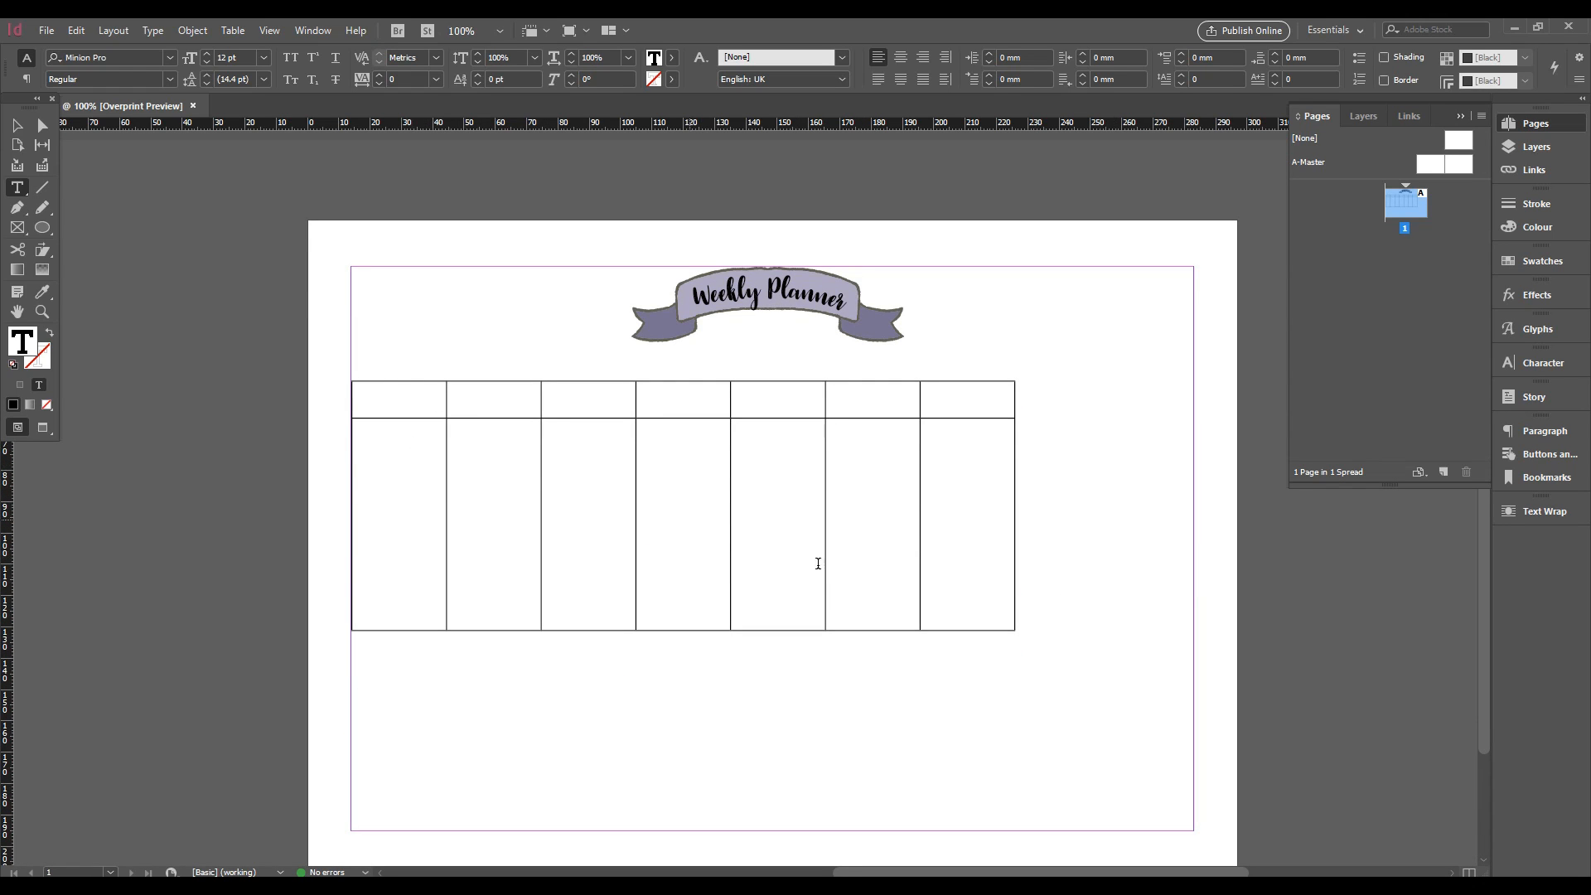
Select all the table's cells and reduce their stroke weight to 0.5 pt
drag(373, 386, 977, 568)
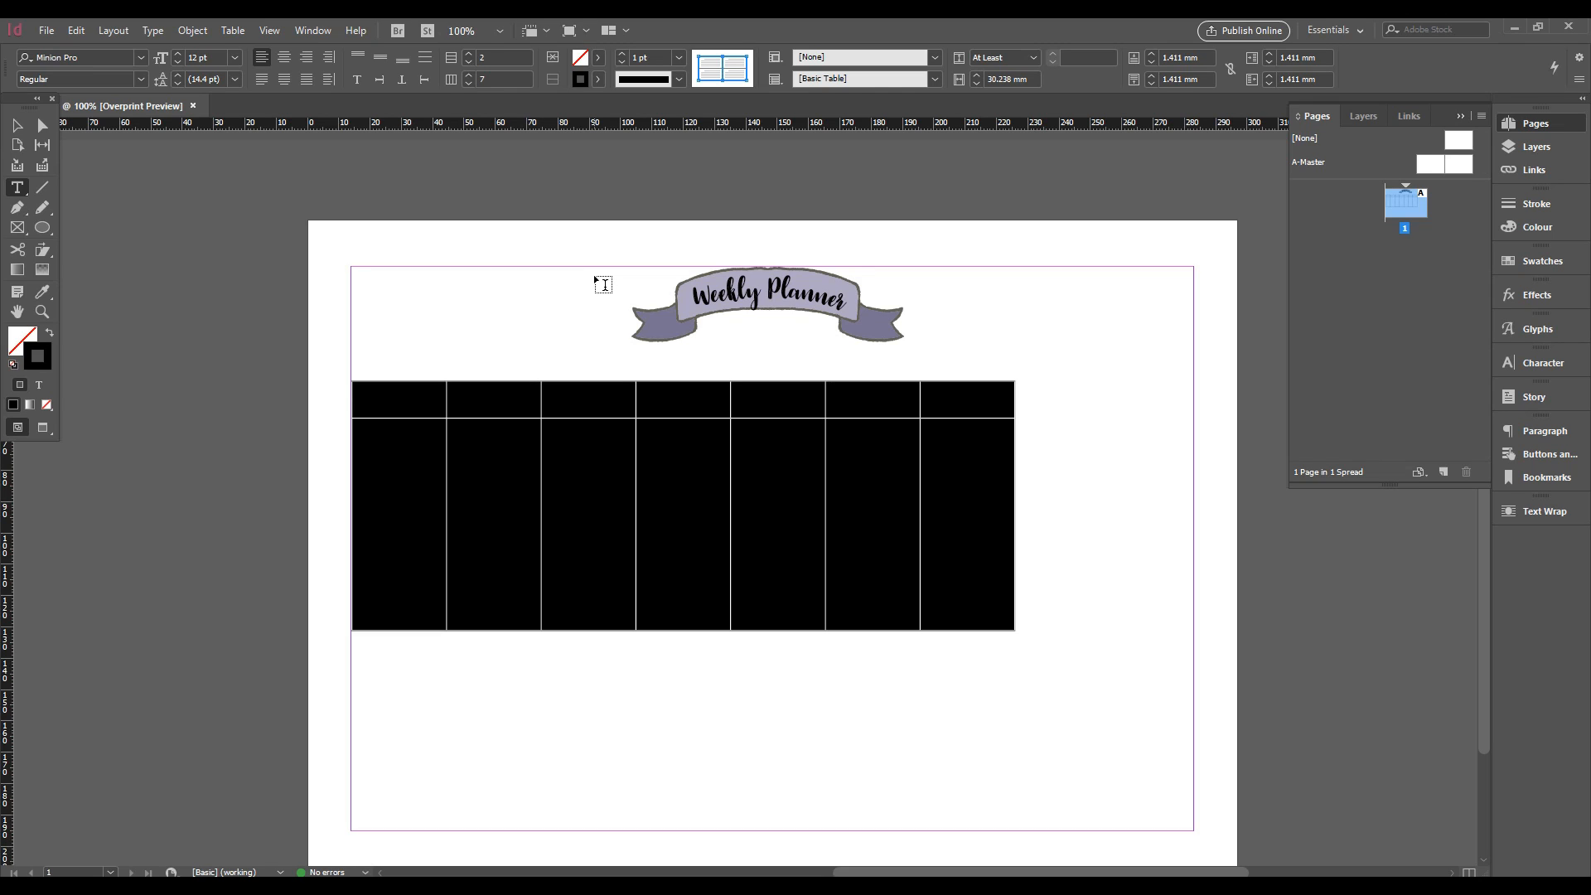
click(16, 125)
click(552, 326)
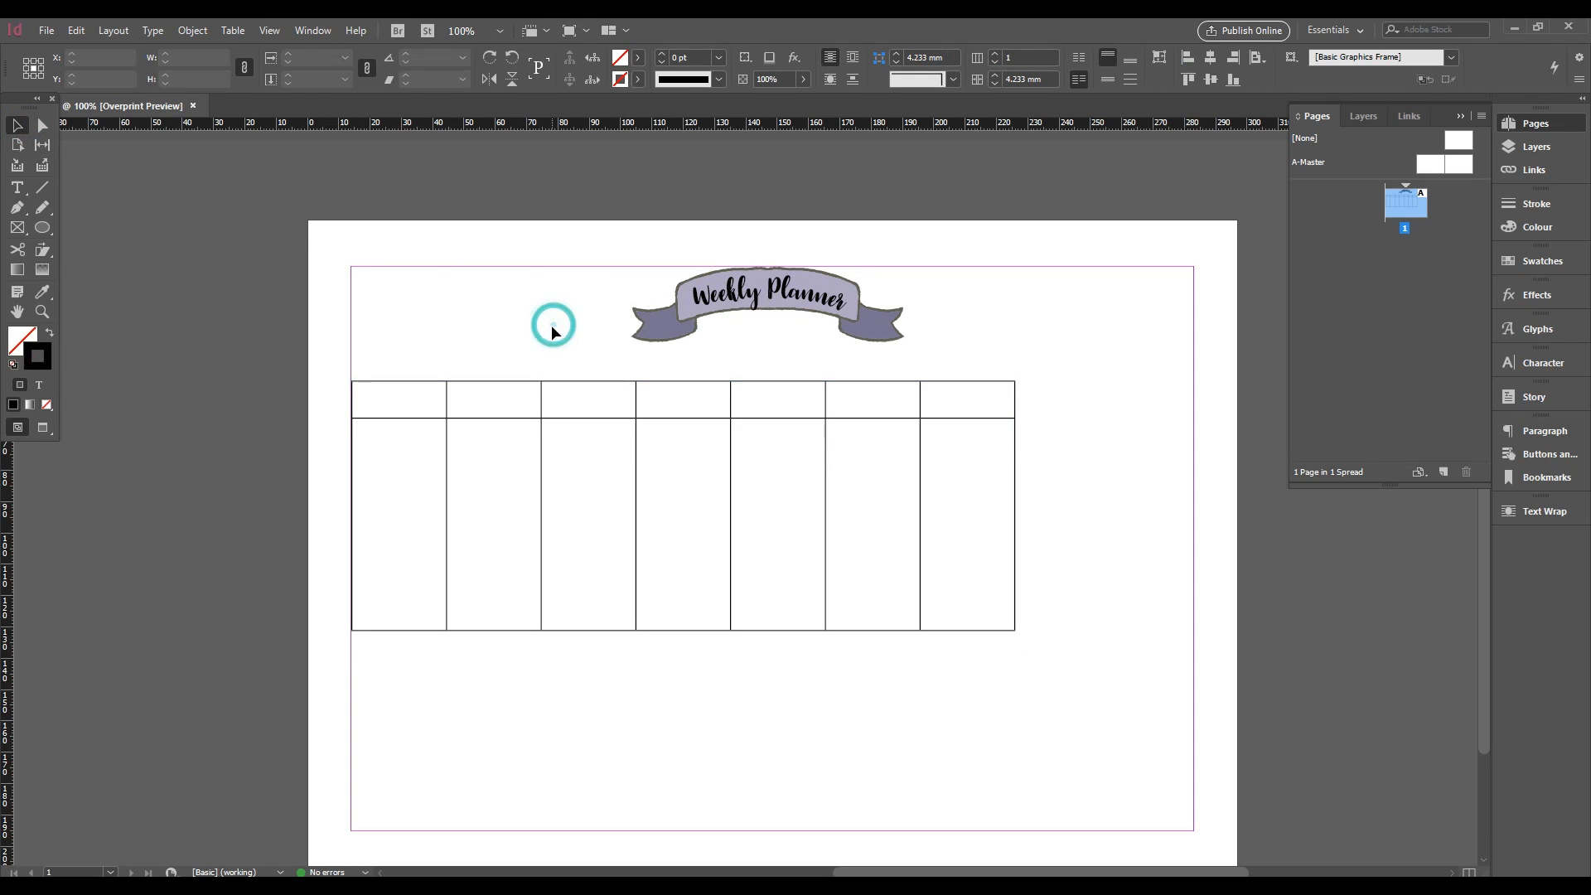
click(436, 408)
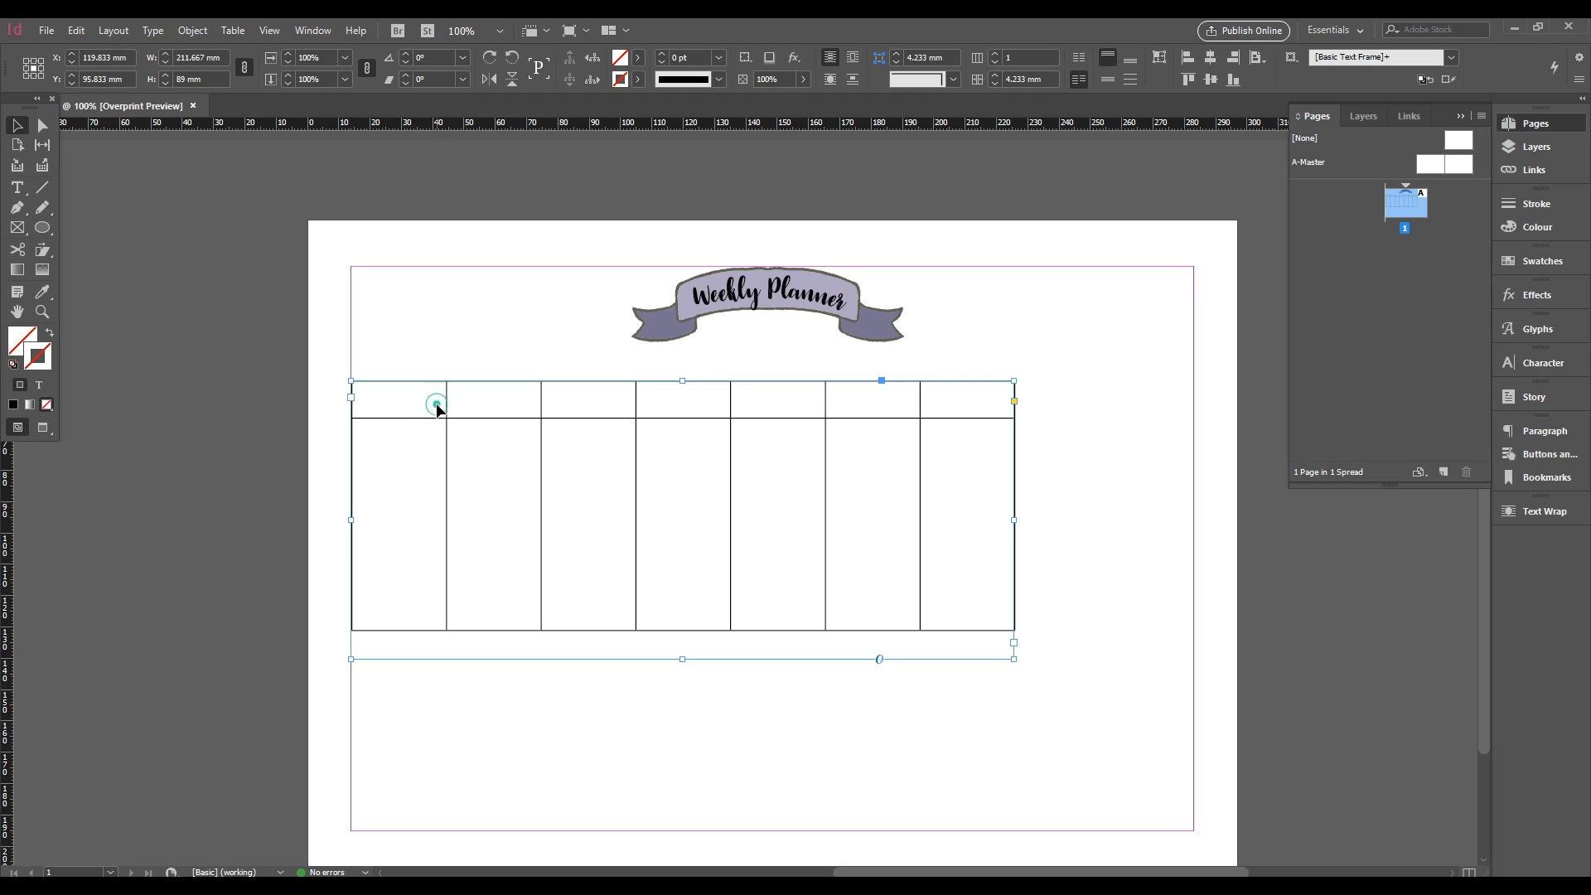
double_click(436, 403)
drag(436, 402, 933, 584)
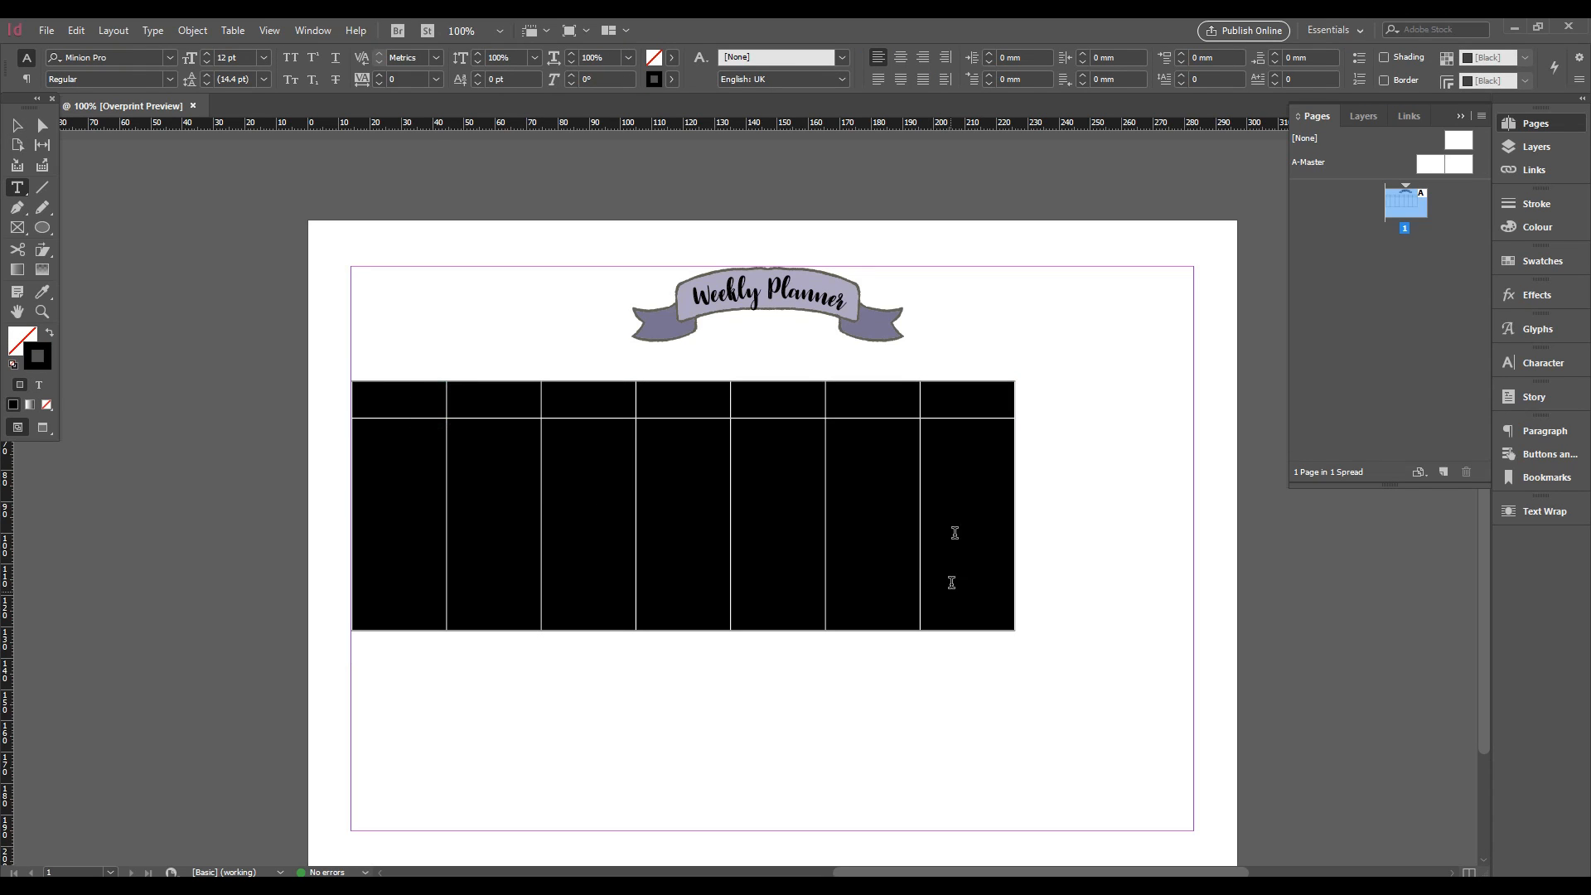
click(676, 58)
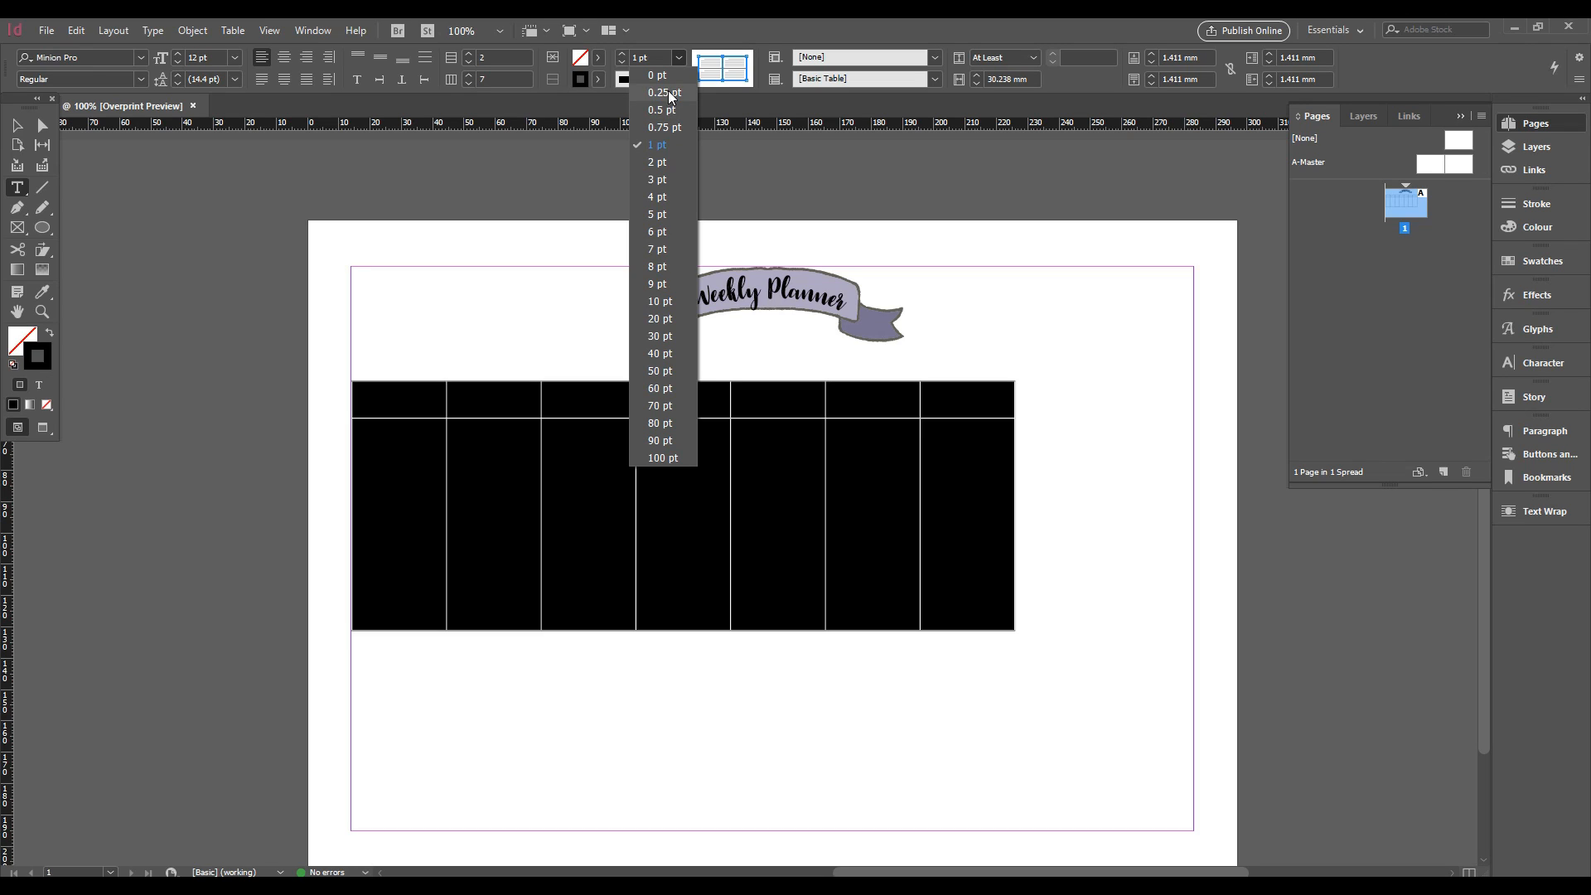
click(663, 110)
click(17, 128)
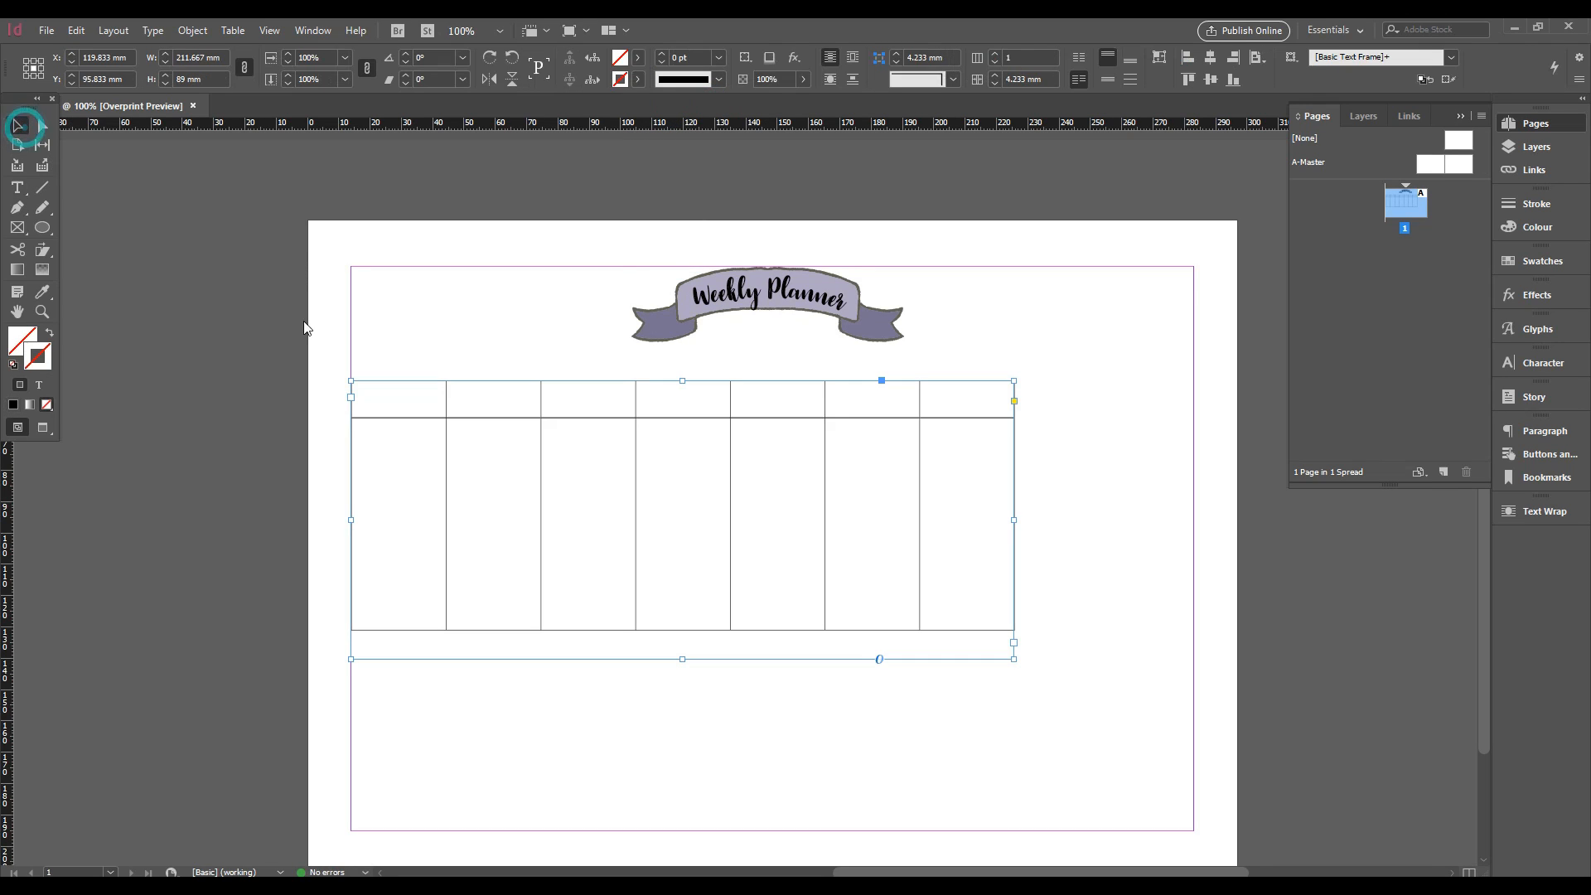
click(962, 754)
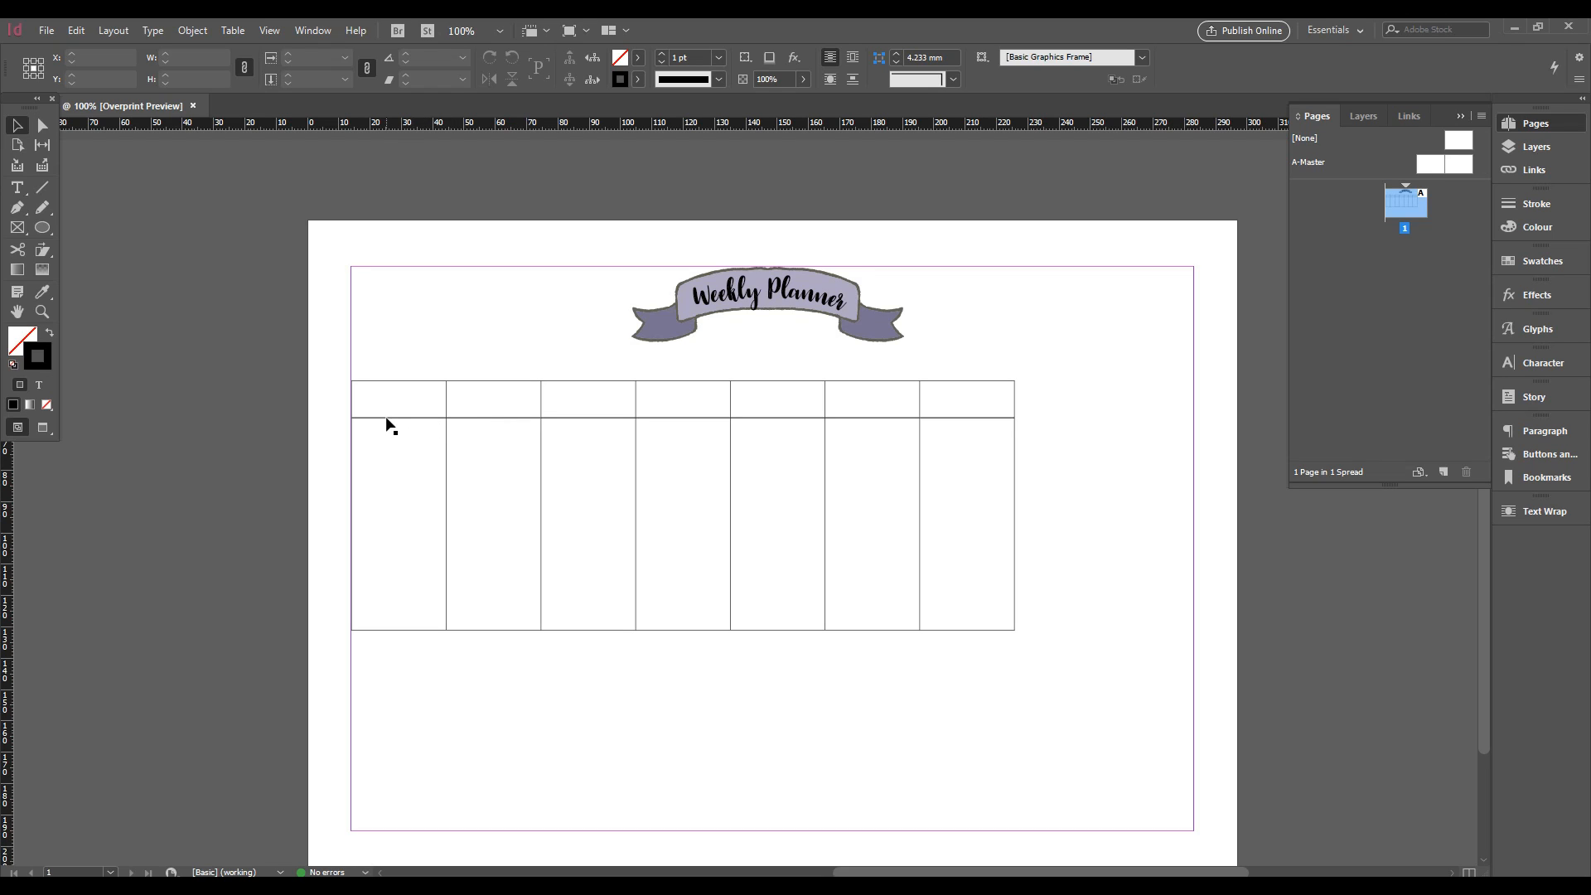
Apply a 0.5 pt stroke weight to every border of all table cells through the cell stroke and fill options
click(391, 388)
click(453, 331)
click(458, 405)
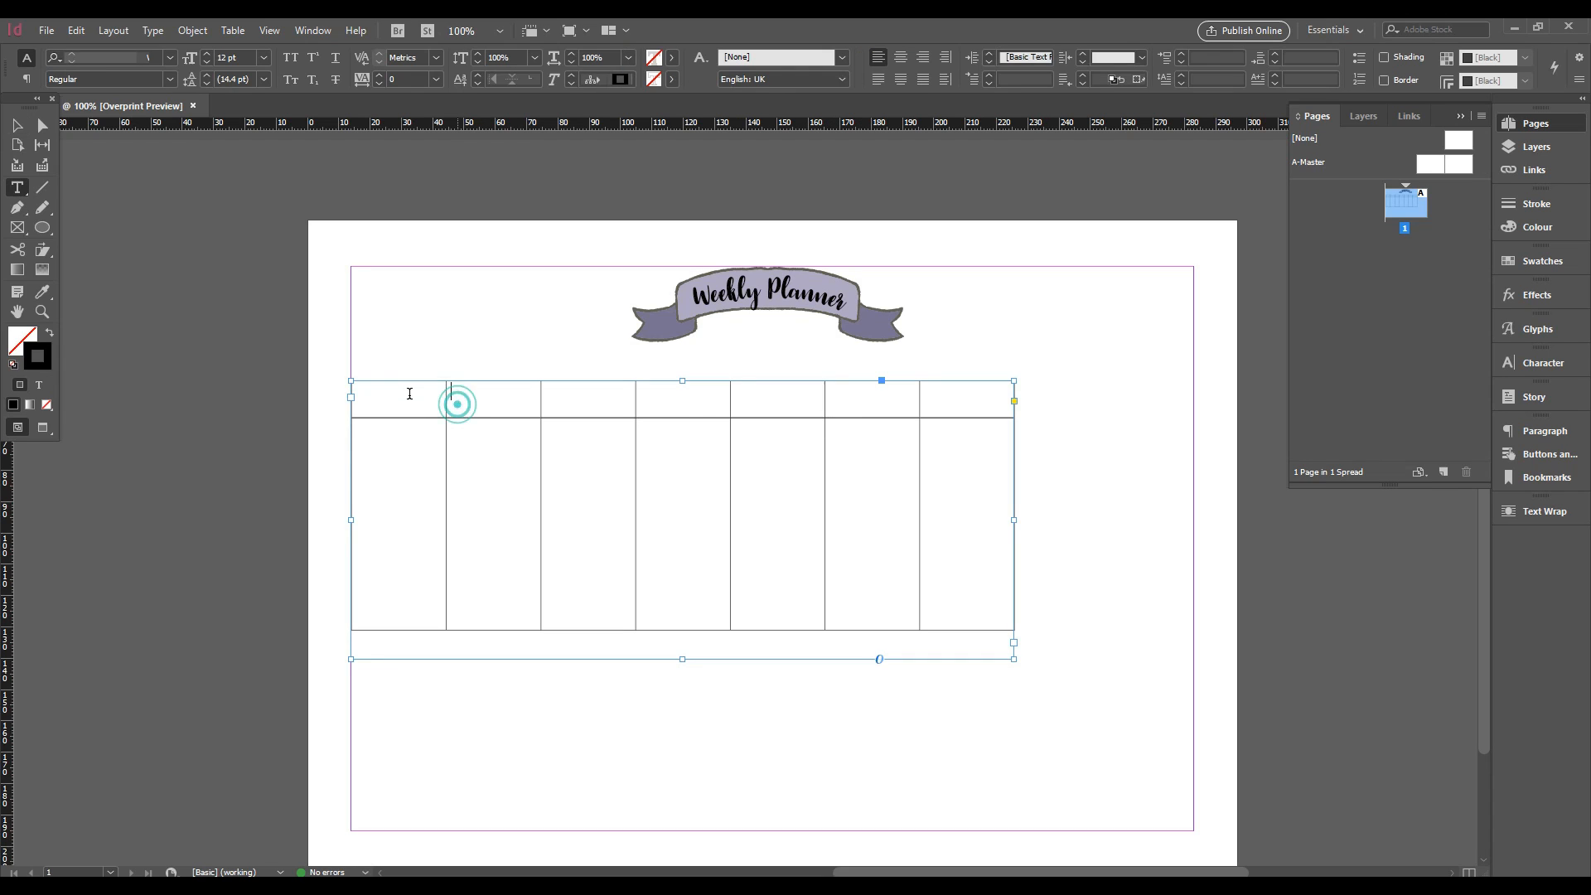
double_click(416, 398)
drag(914, 595, 377, 391)
click(228, 30)
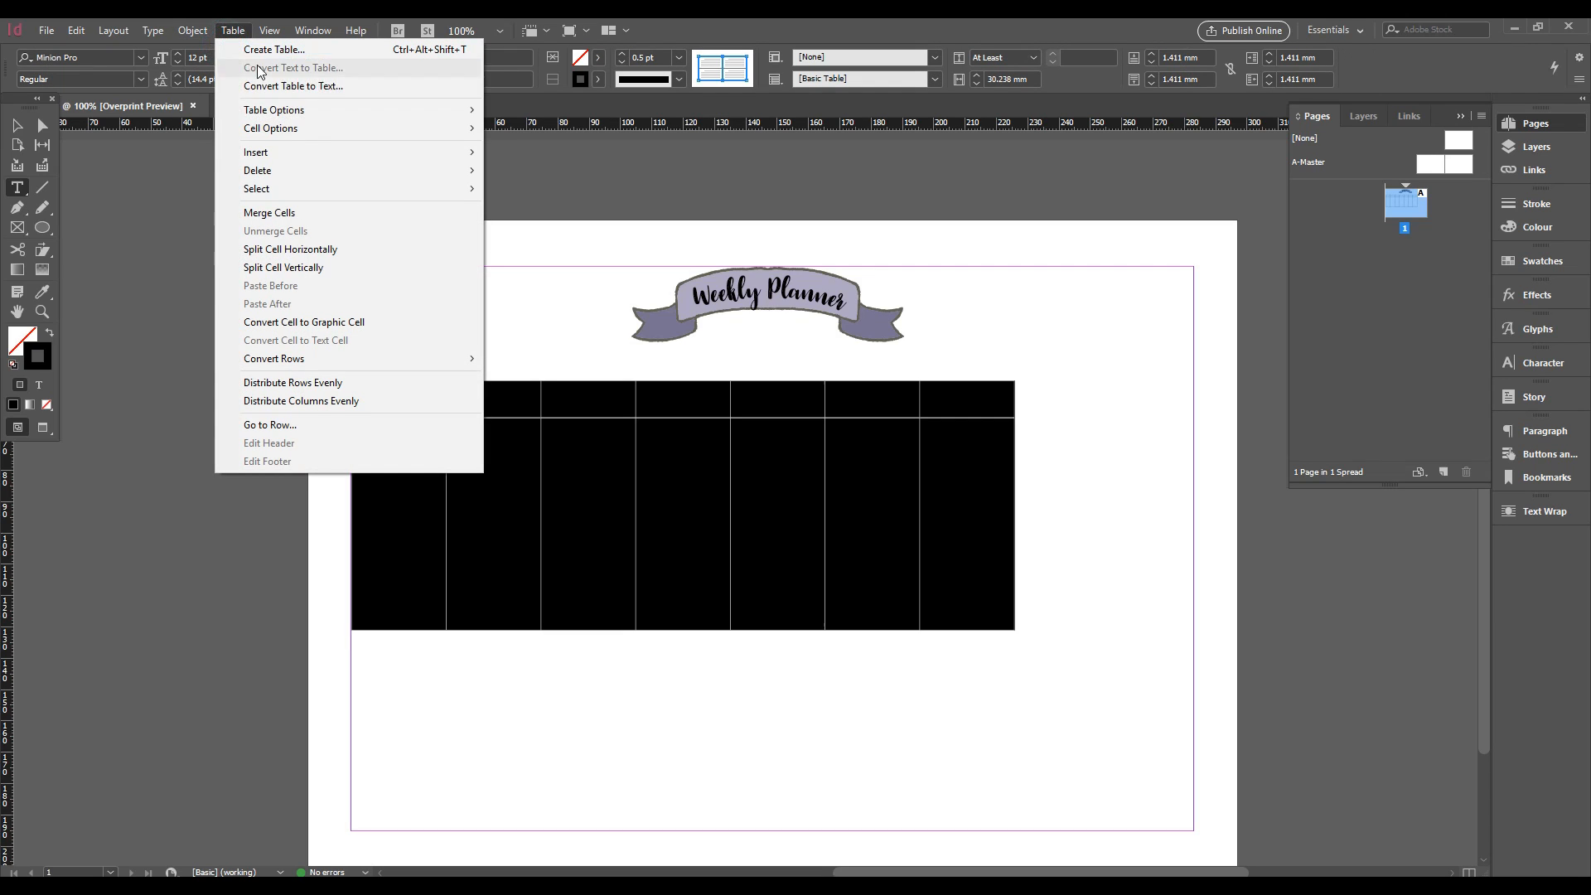
mouse_move(277, 112)
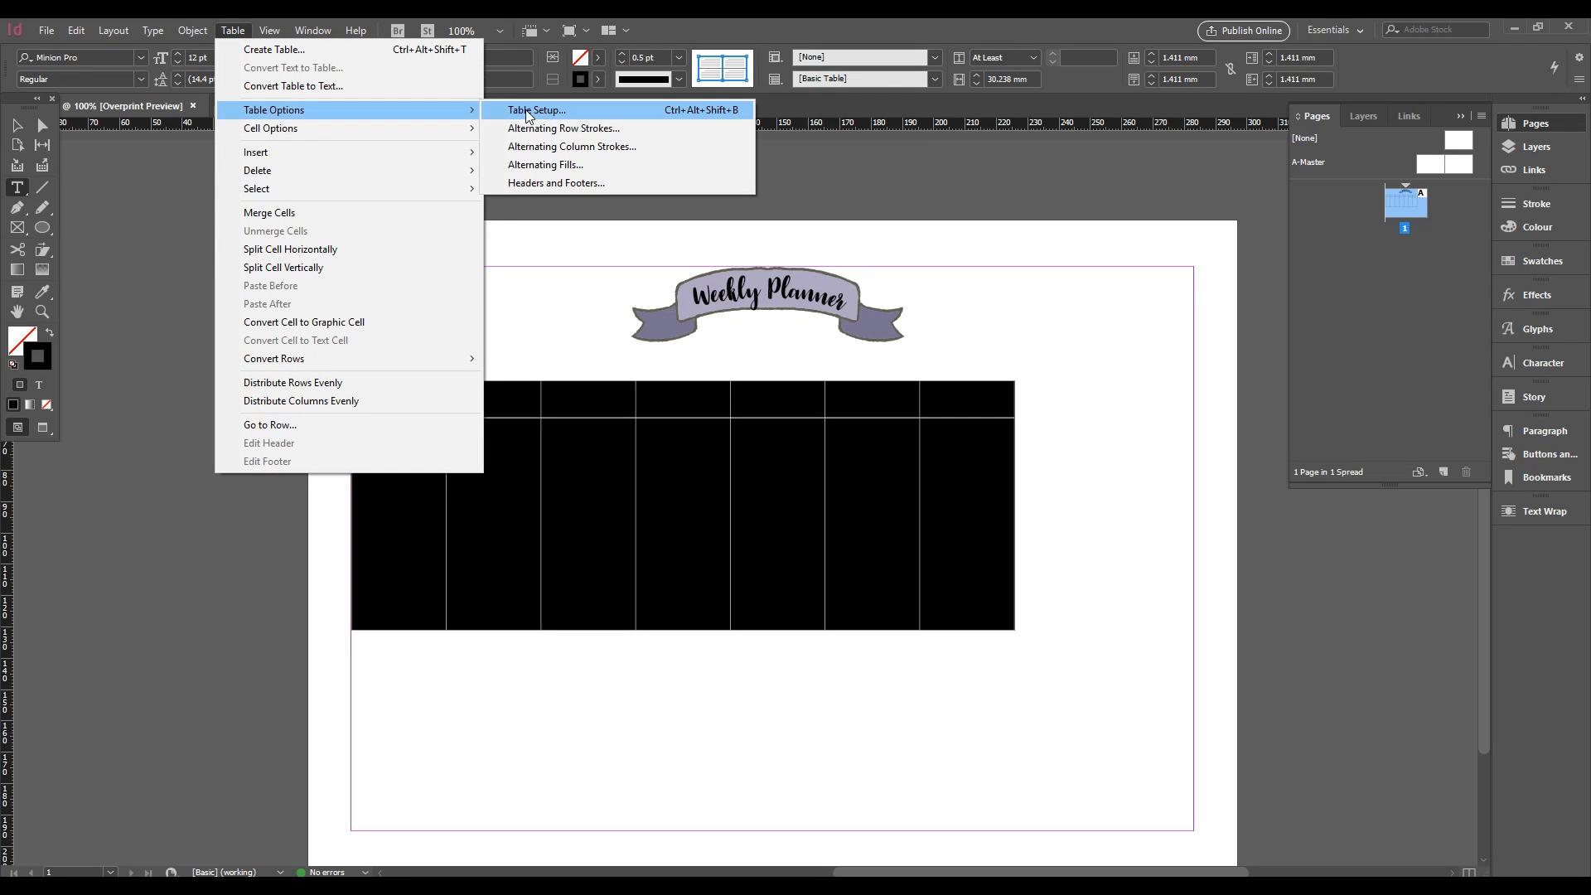
mouse_move(328, 126)
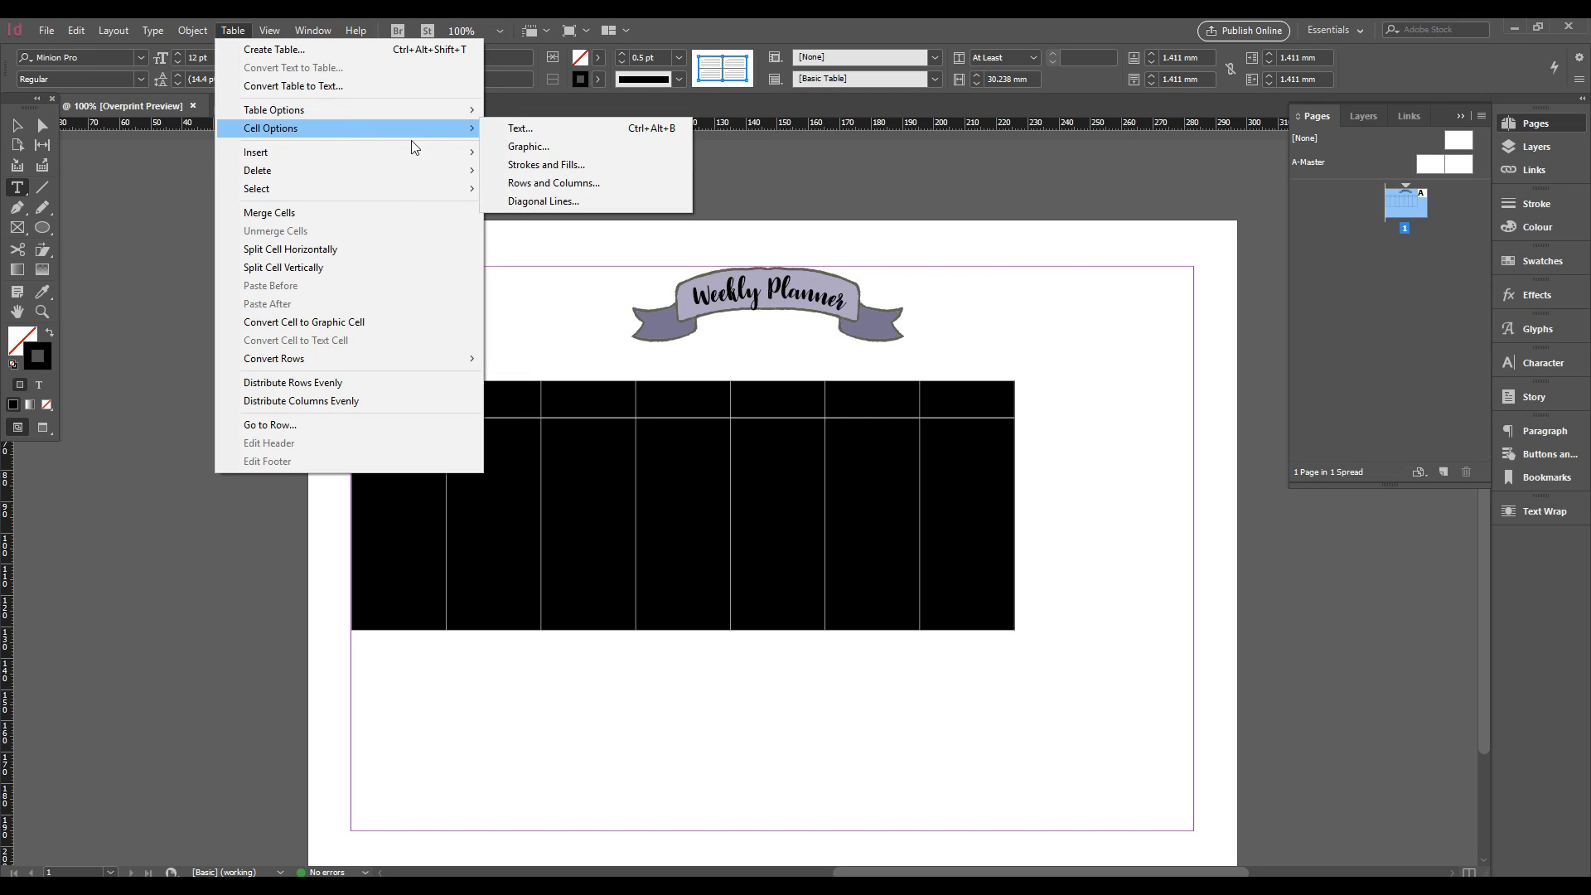
click(539, 165)
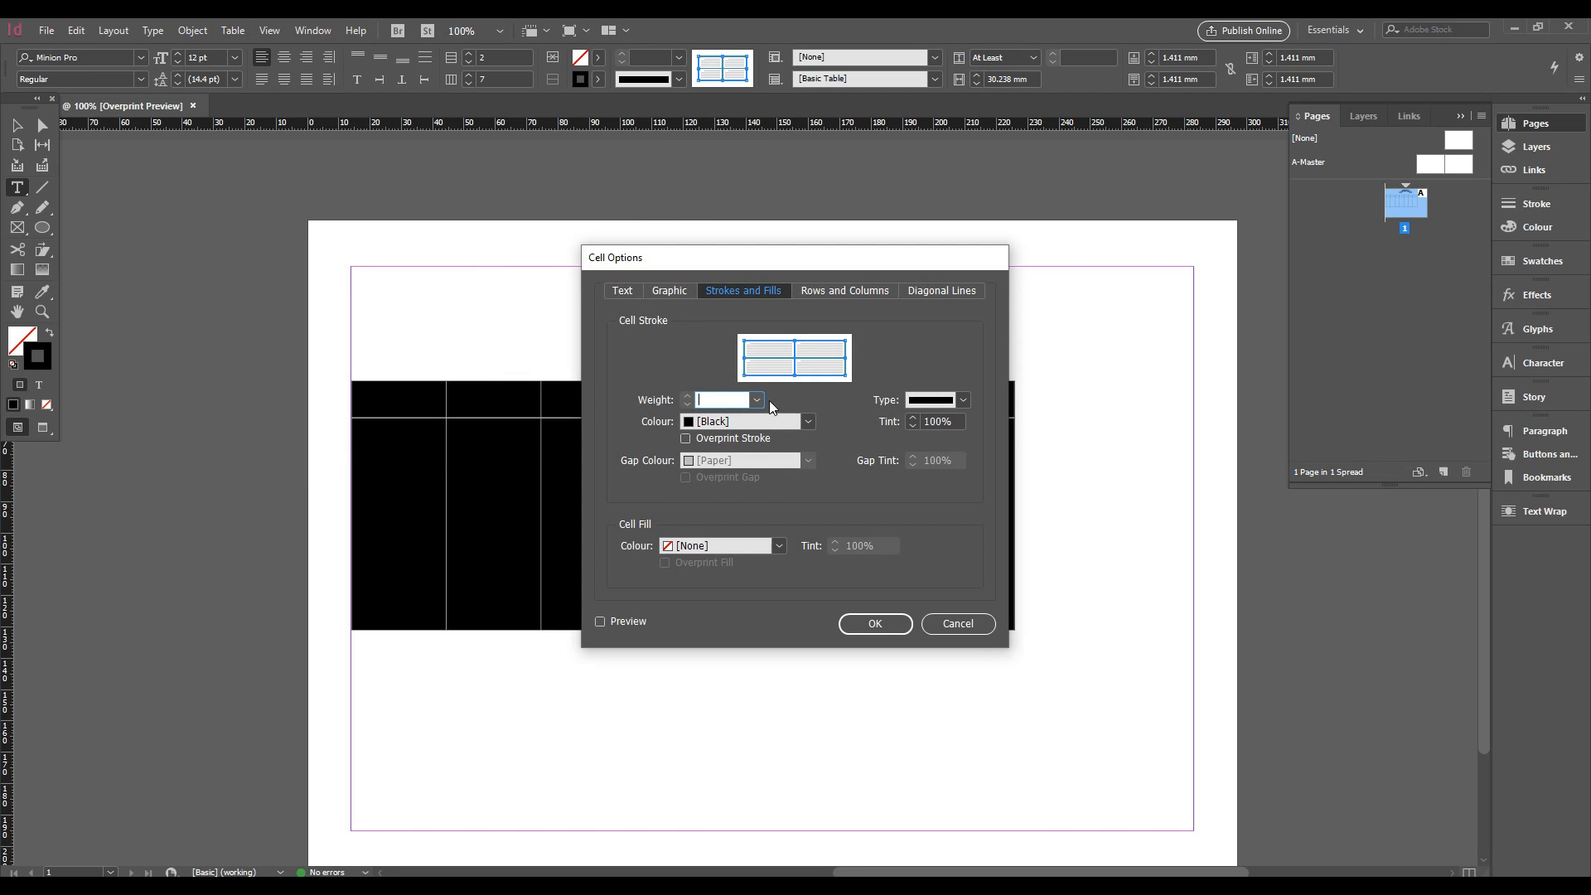
click(759, 401)
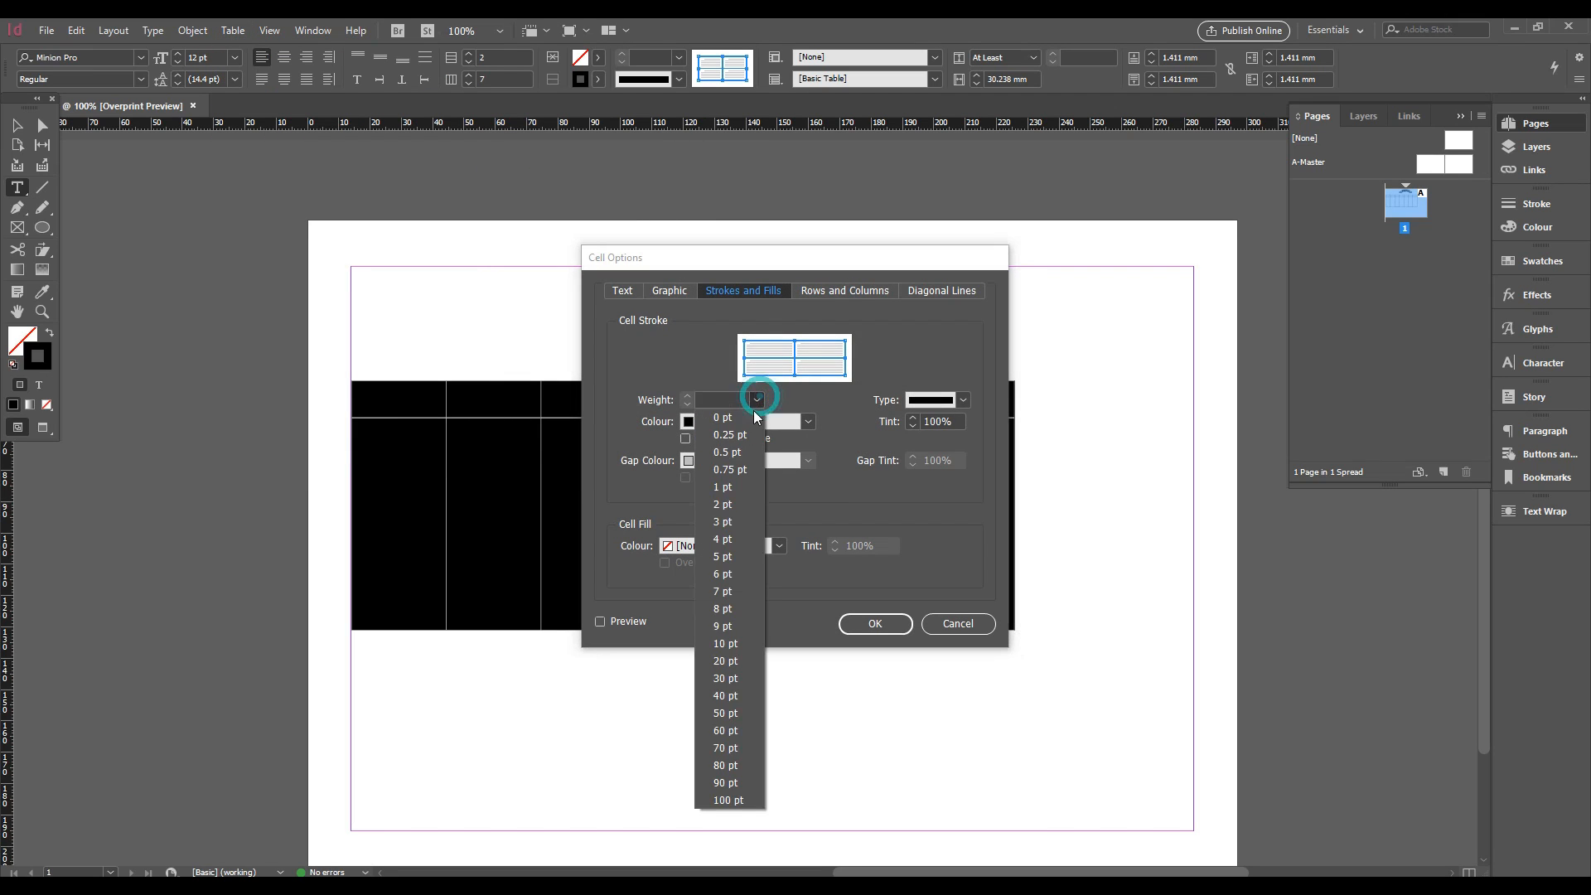
click(727, 446)
click(873, 623)
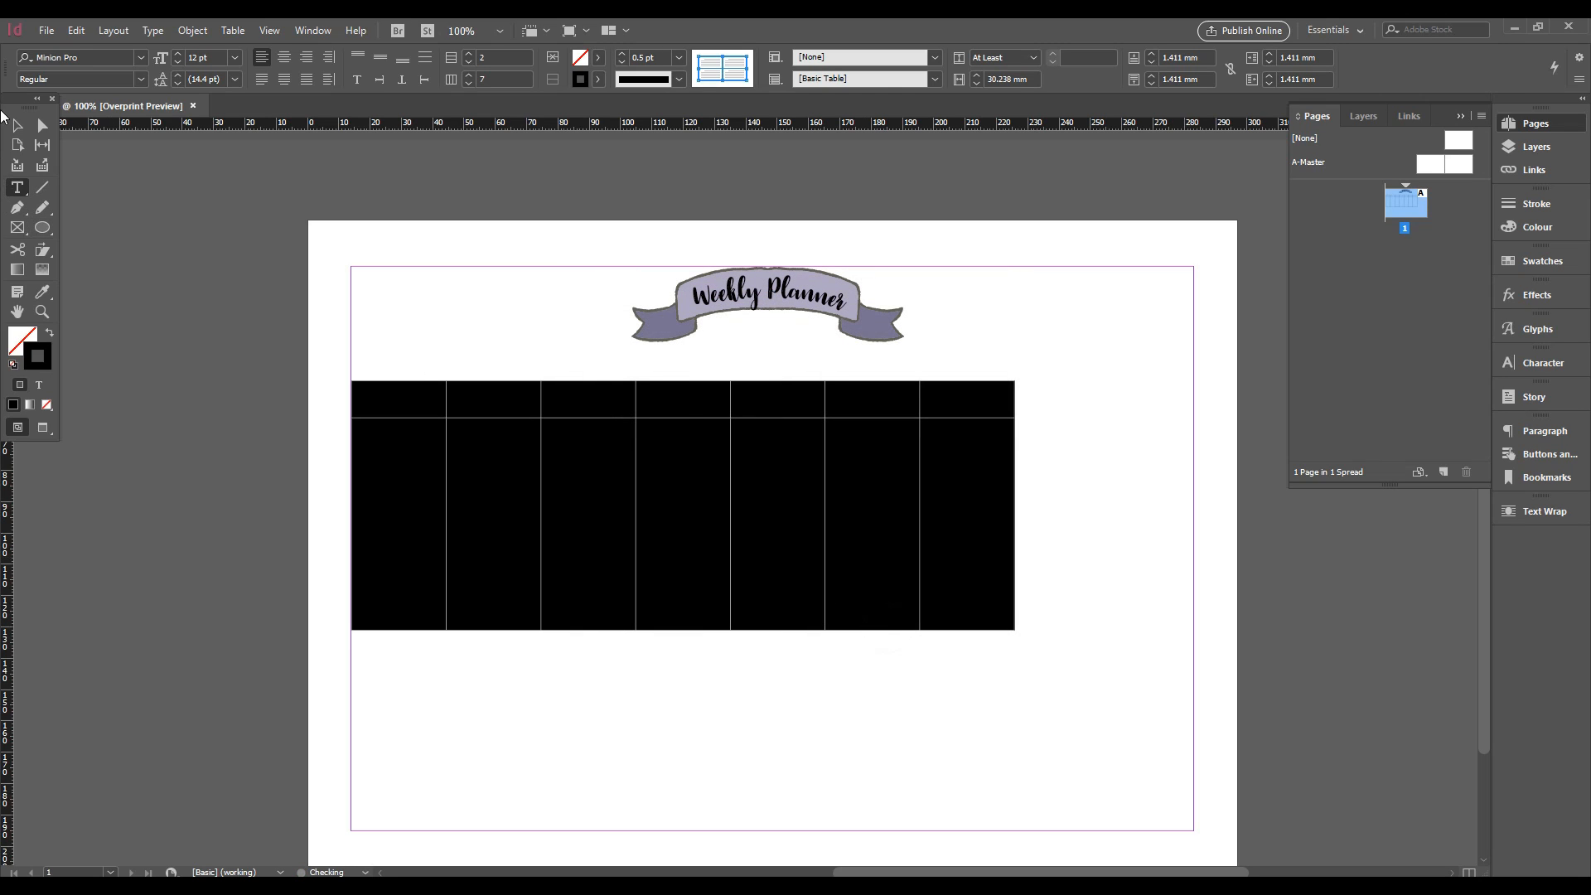
click(17, 125)
click(1154, 568)
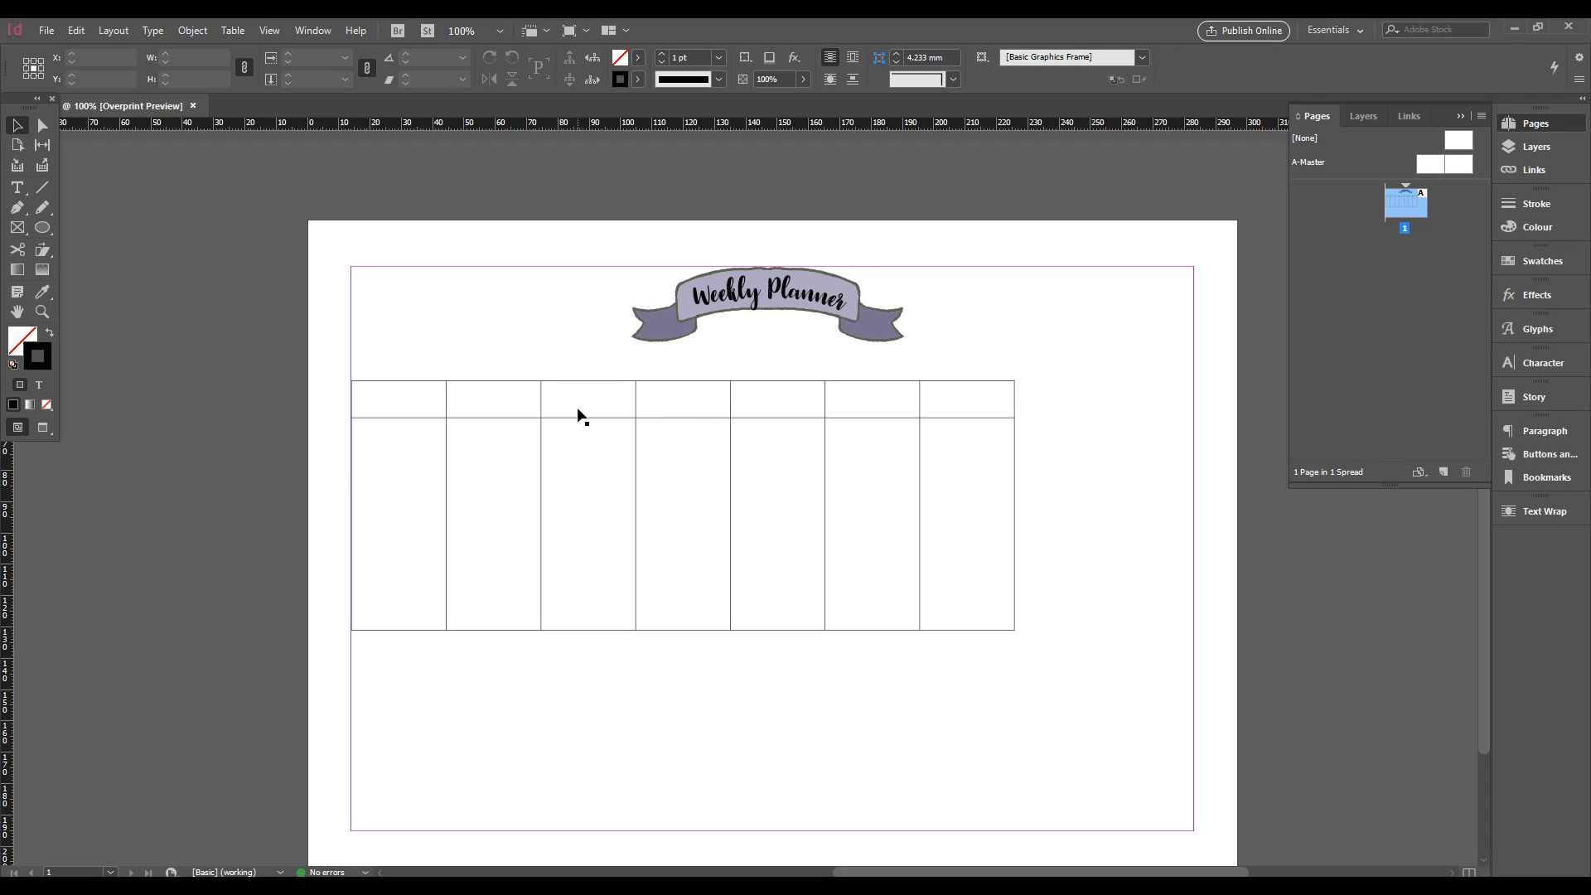
Fill the table's top row with the weekday names Monday to Sunday, one per cell
click(706, 419)
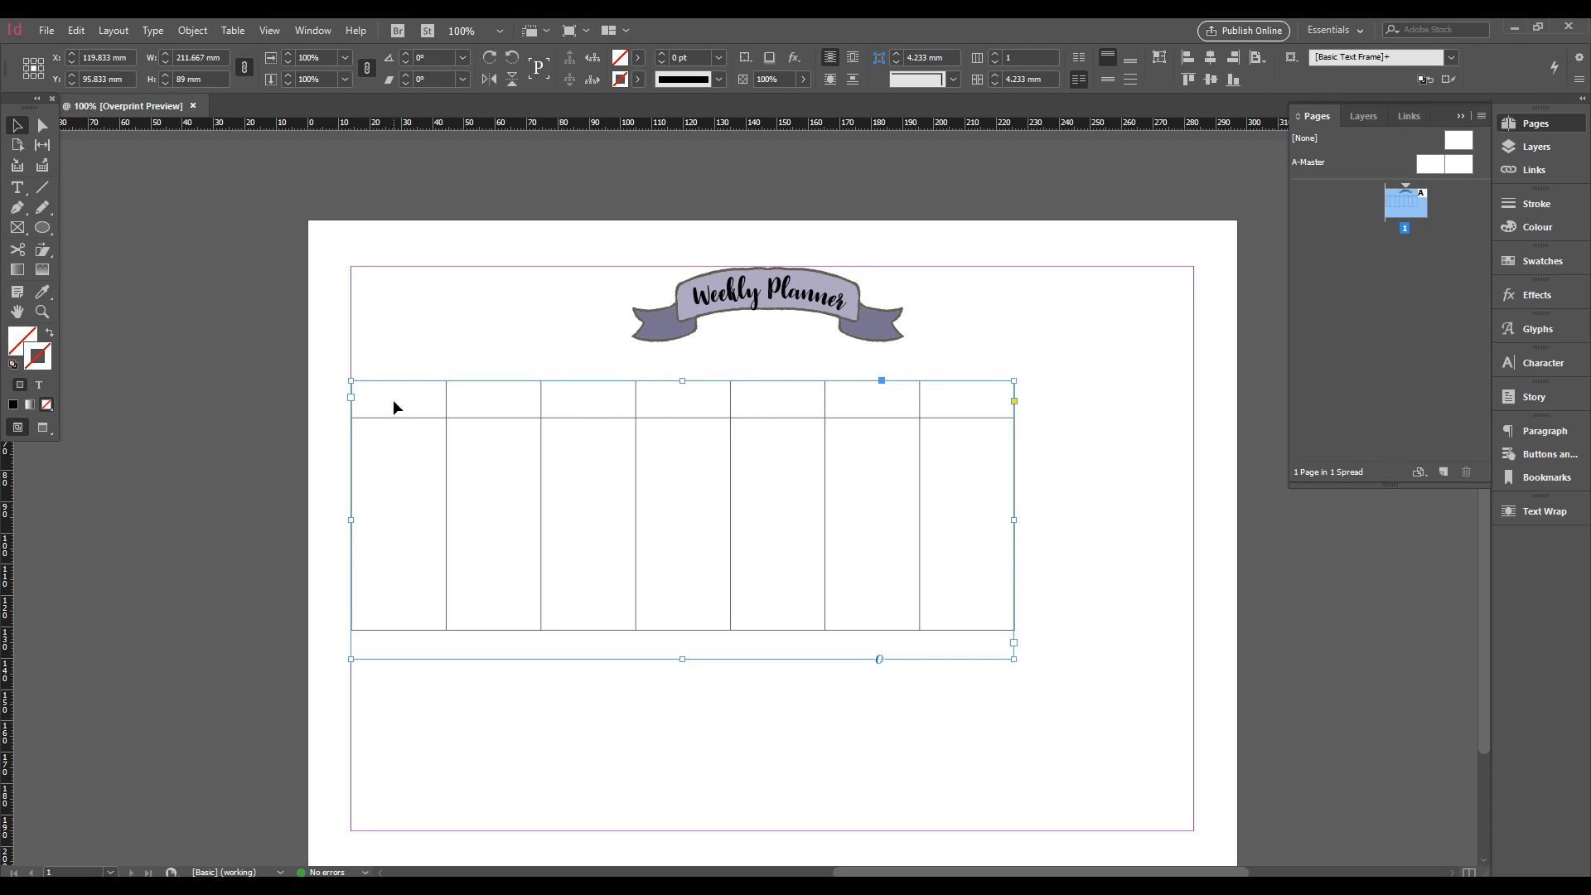
double_click(393, 399)
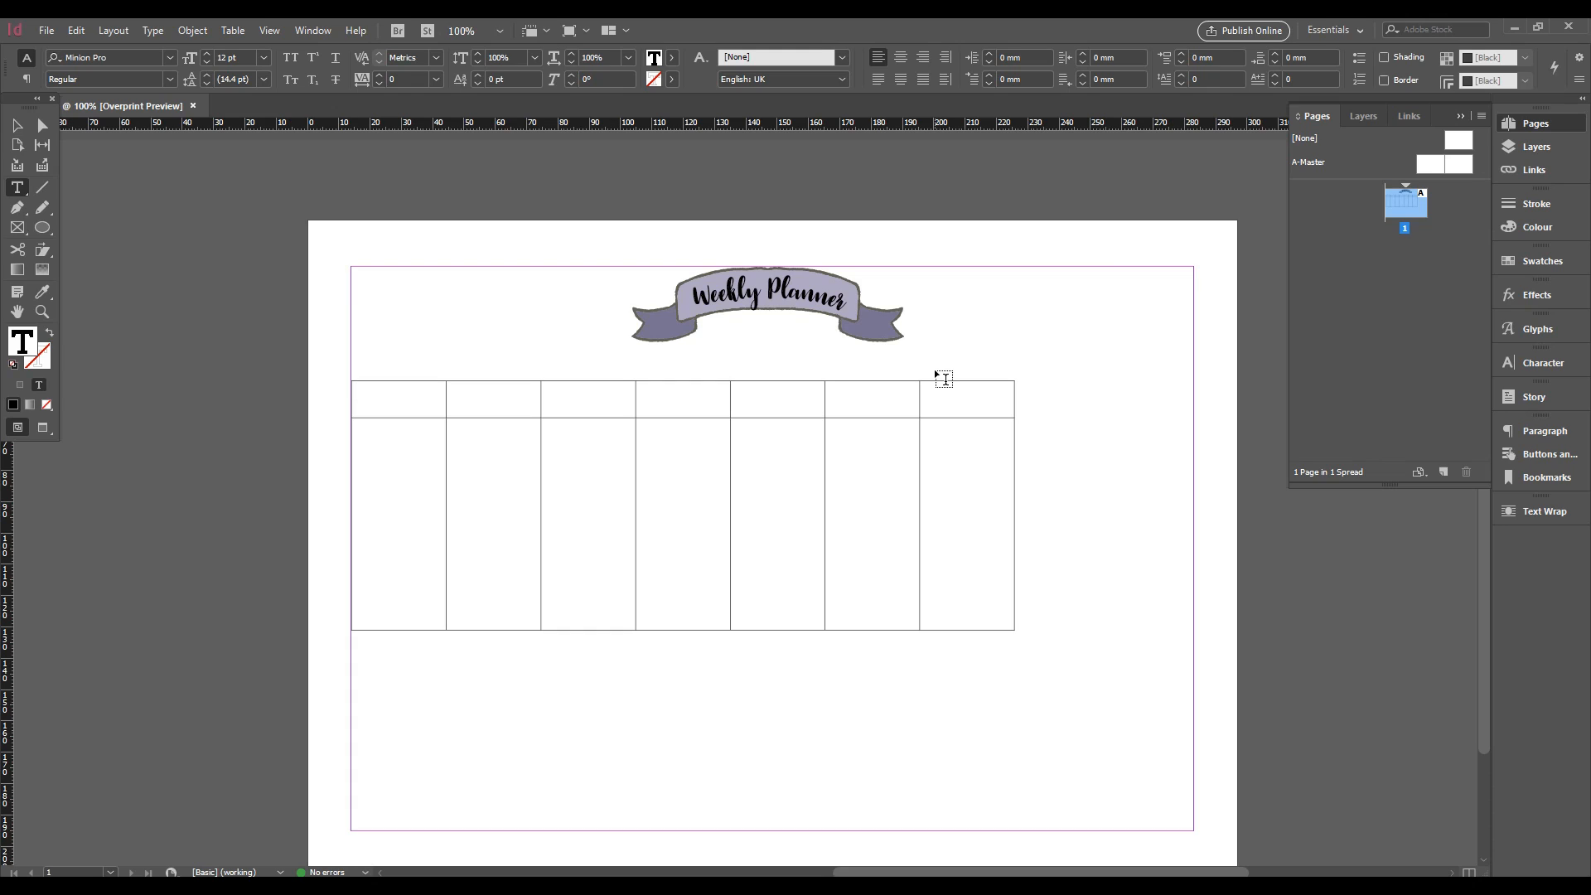
text(Mon)
key(Tab)
text(Tu)
text(Wednesday)
key(Tab)
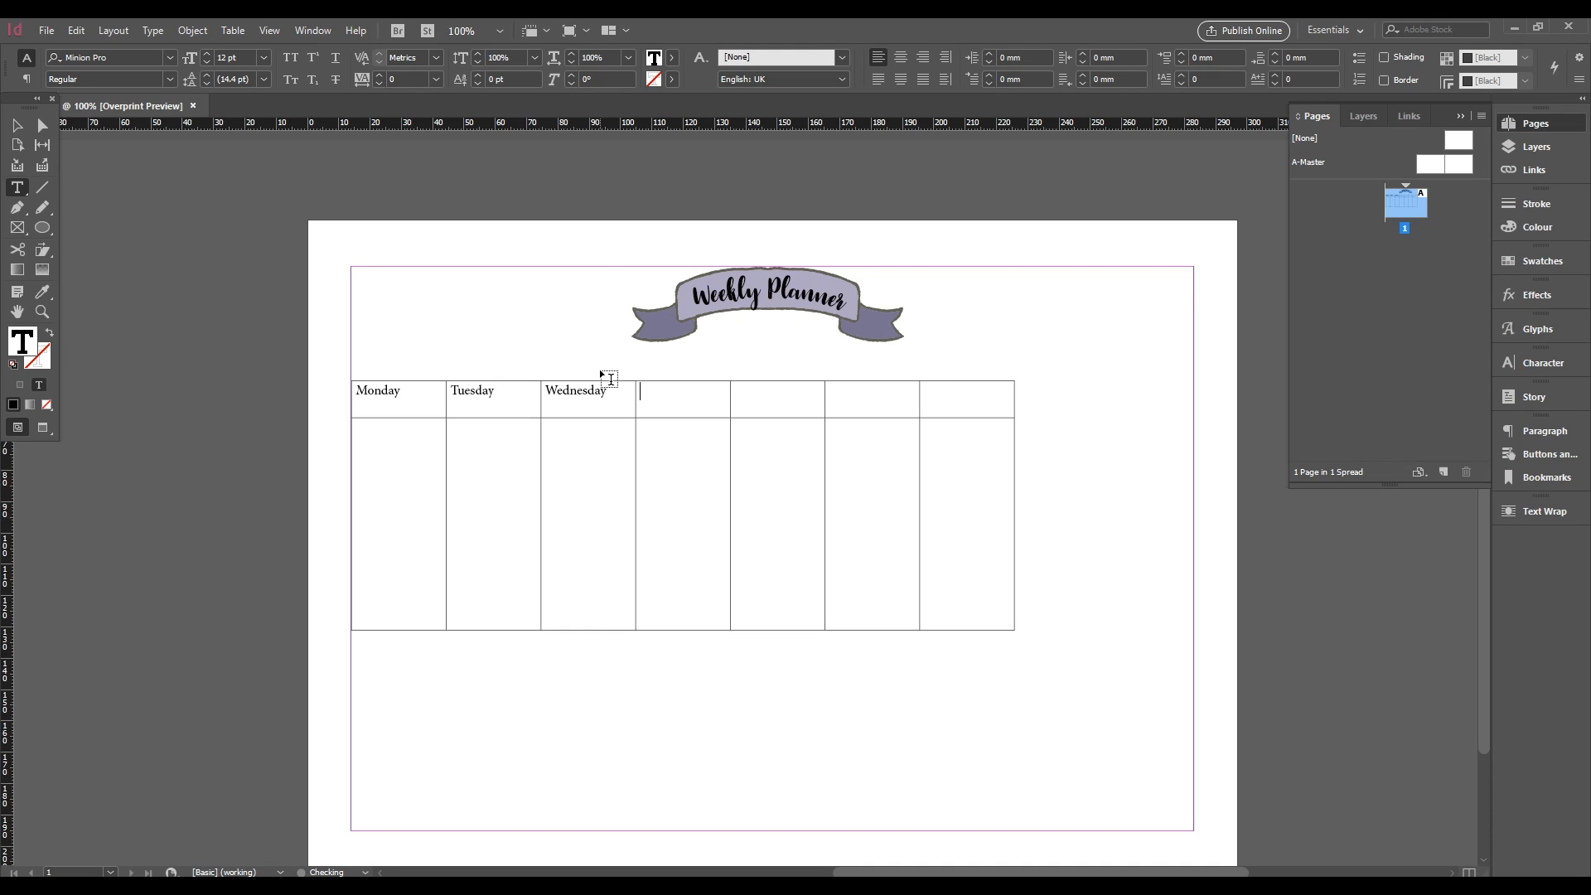
text(ThuGriday)
key(Tab)
text(Sunday)
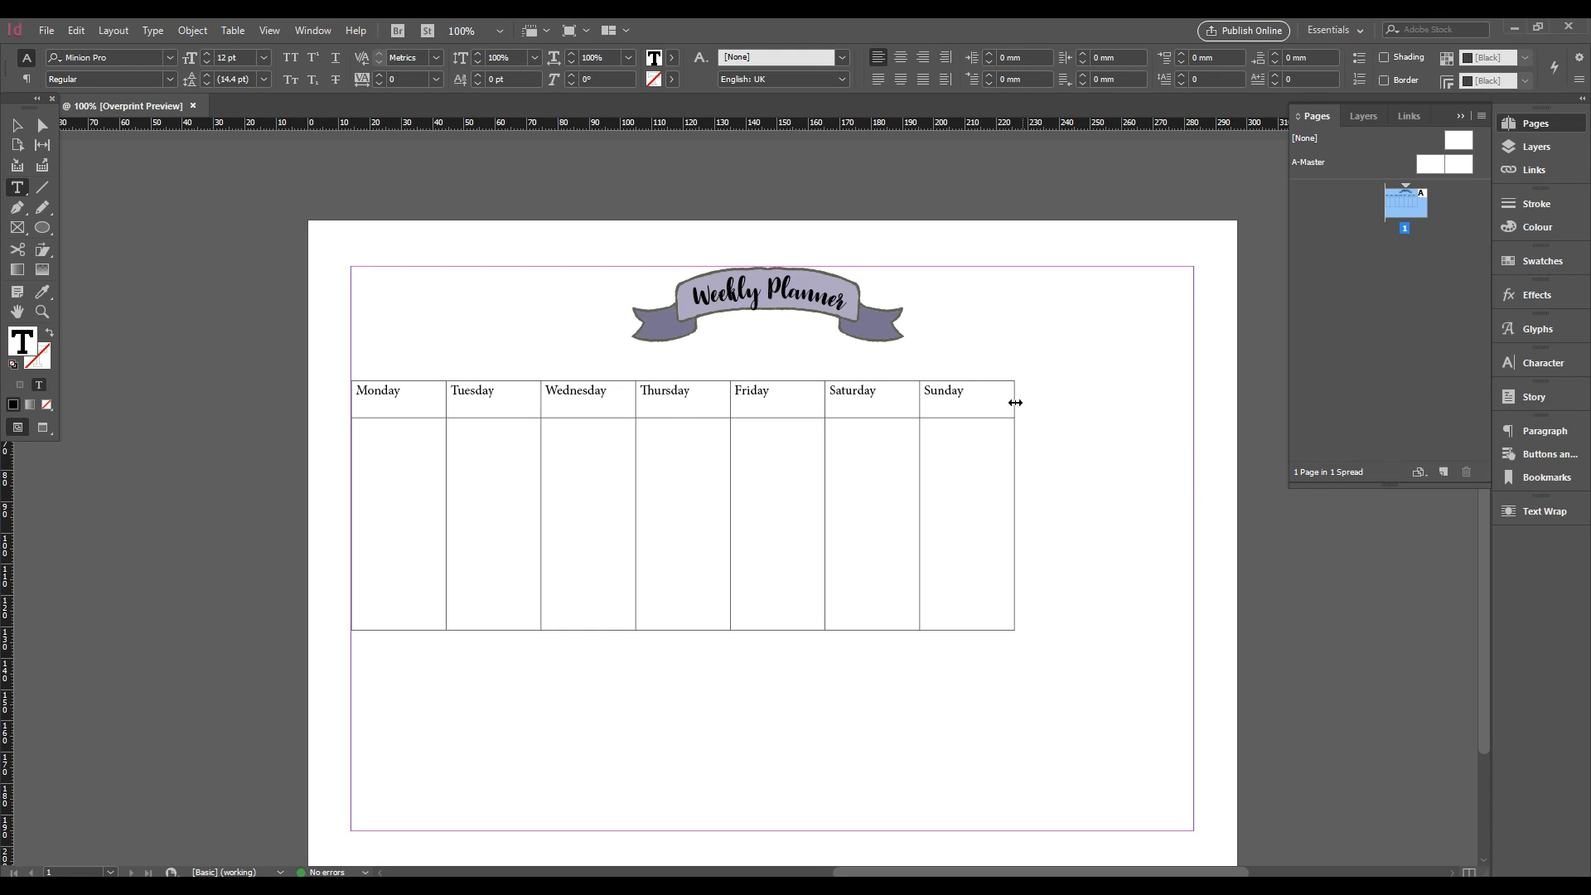
Centre the weekday names horizontally and vertically in their header cells
drag(994, 401, 415, 392)
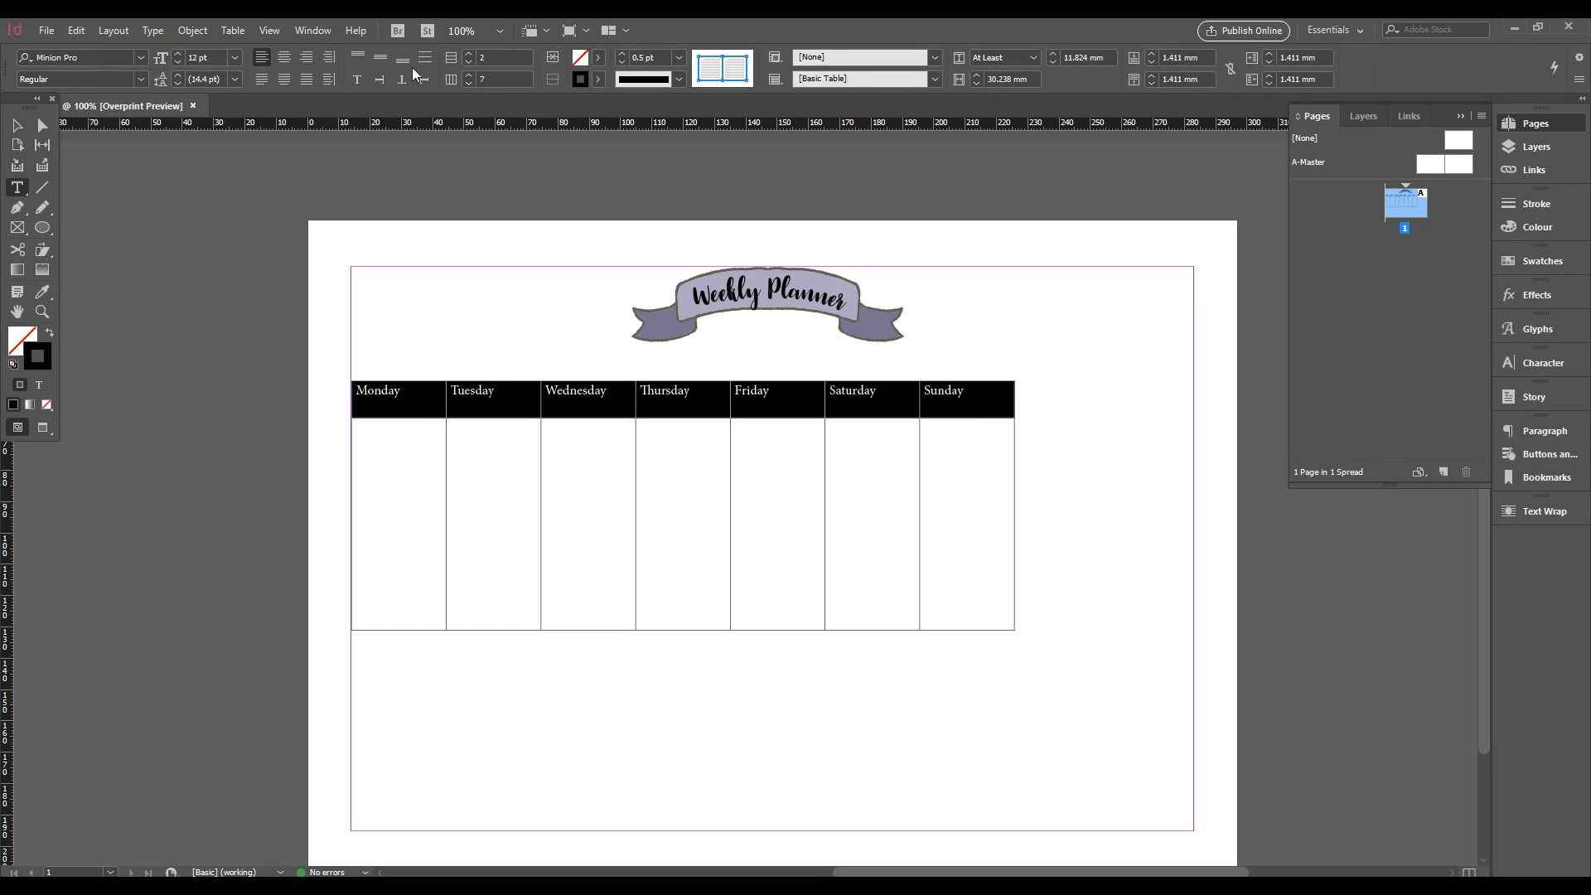
click(280, 60)
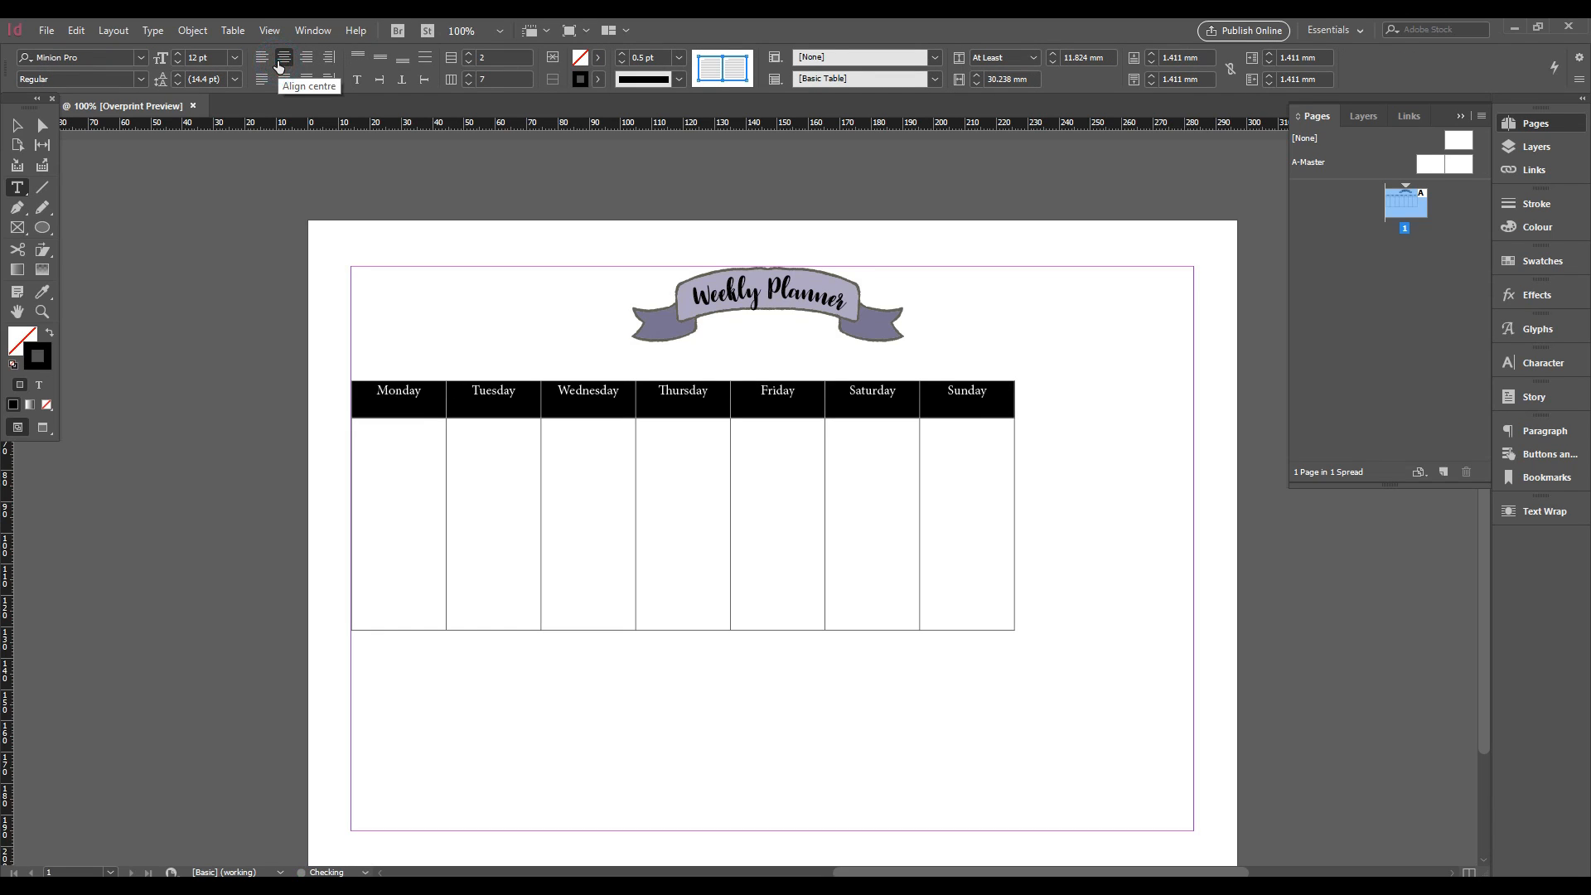
click(377, 63)
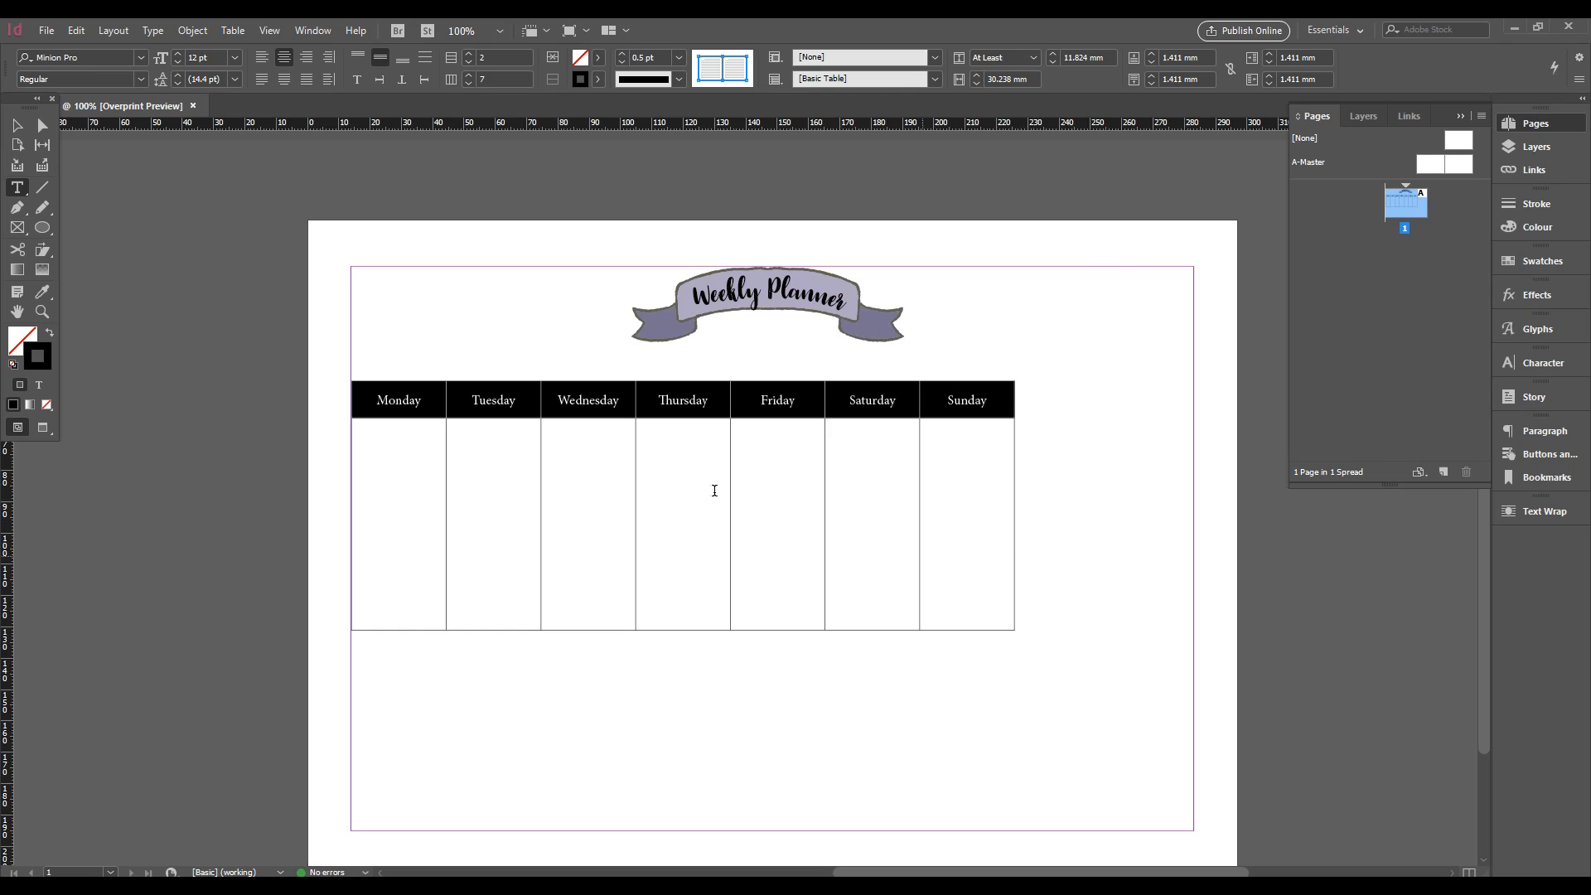
Set the weekday names in the header row to the Bagman Bold font
click(108, 55)
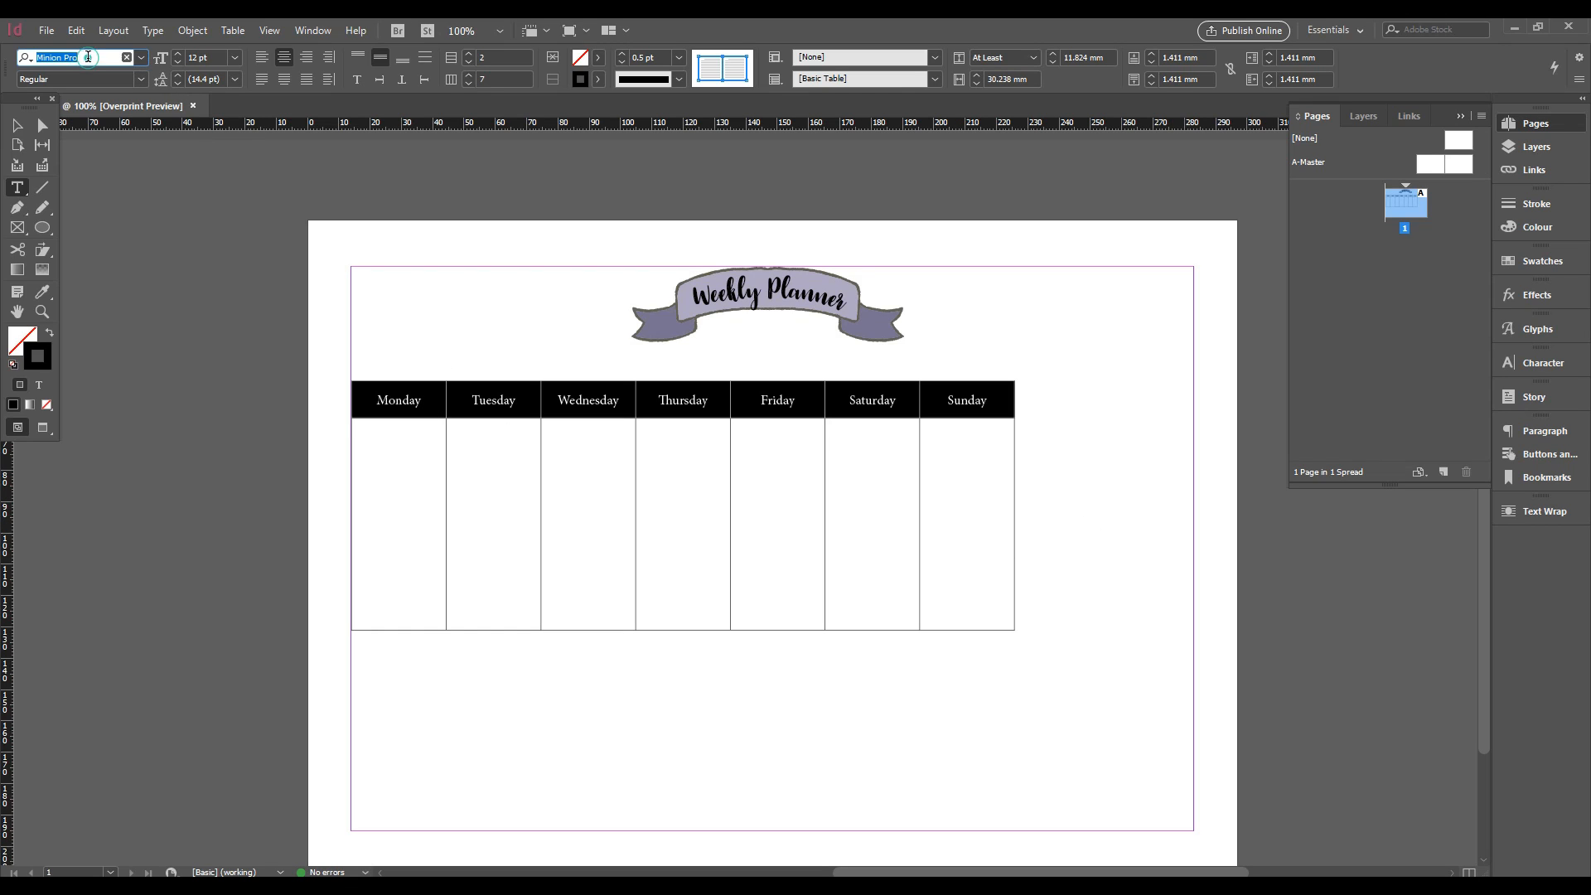
text(Bagman)
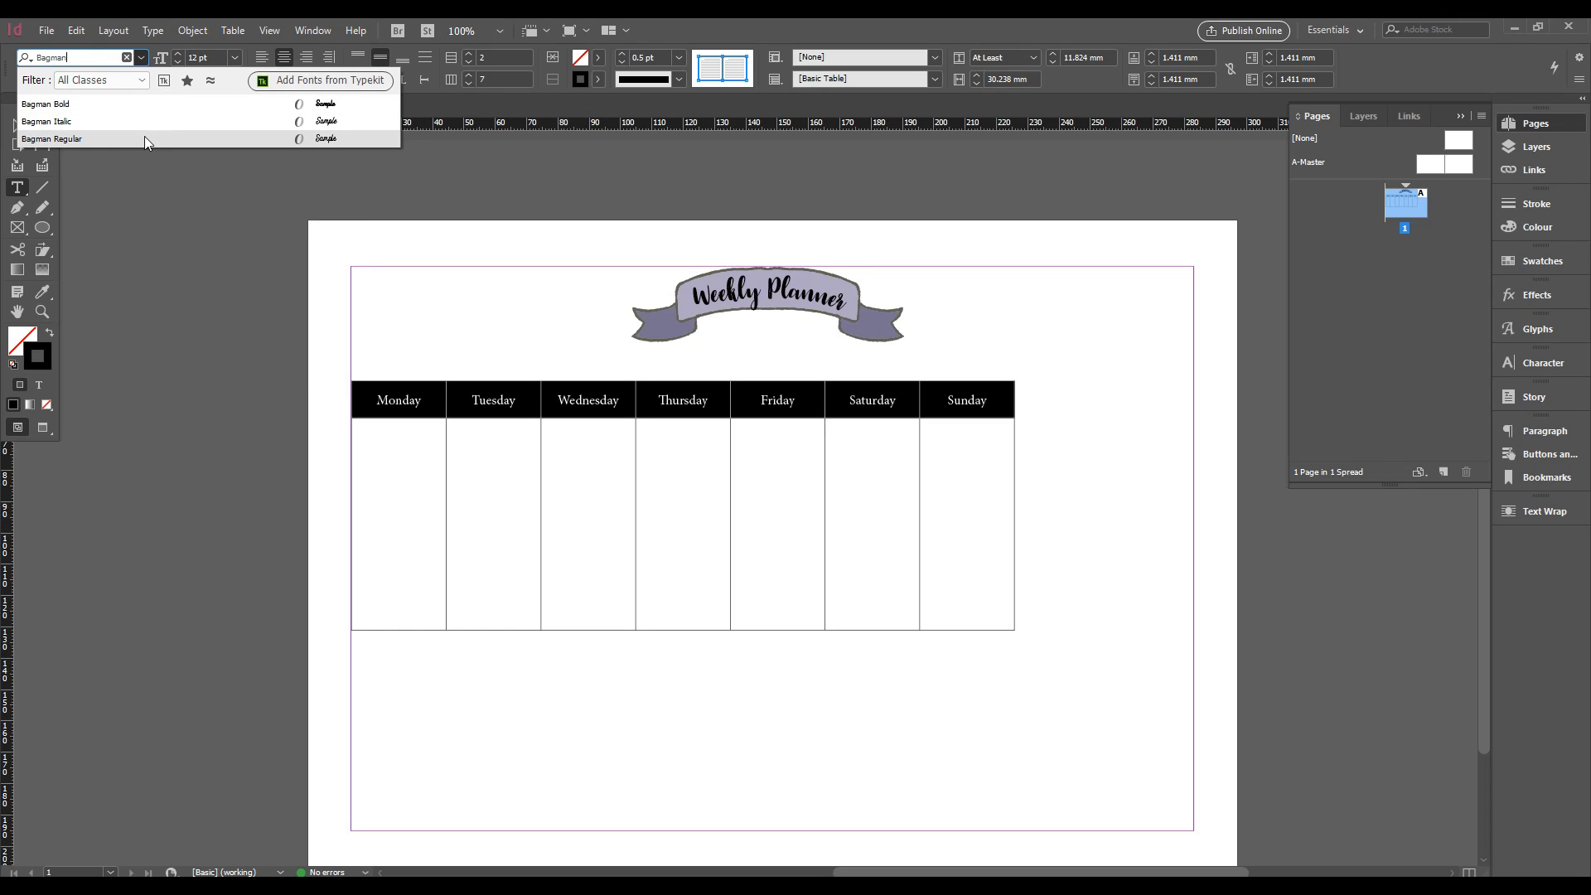
click(147, 104)
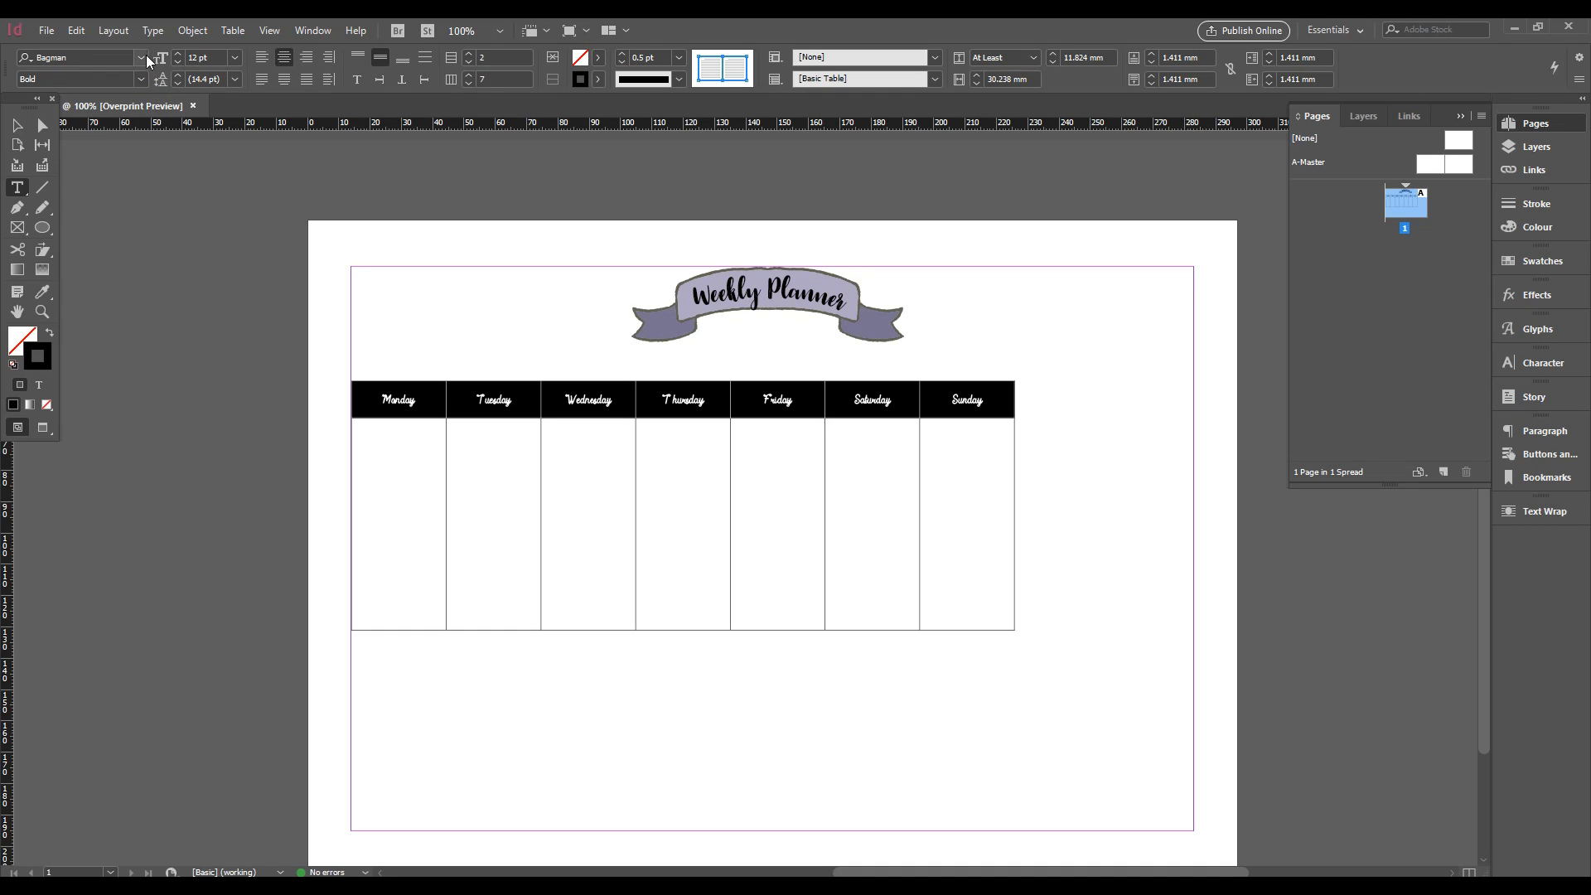
Set the weekday names in the table's header row to 18 pt
click(233, 57)
click(215, 216)
click(17, 125)
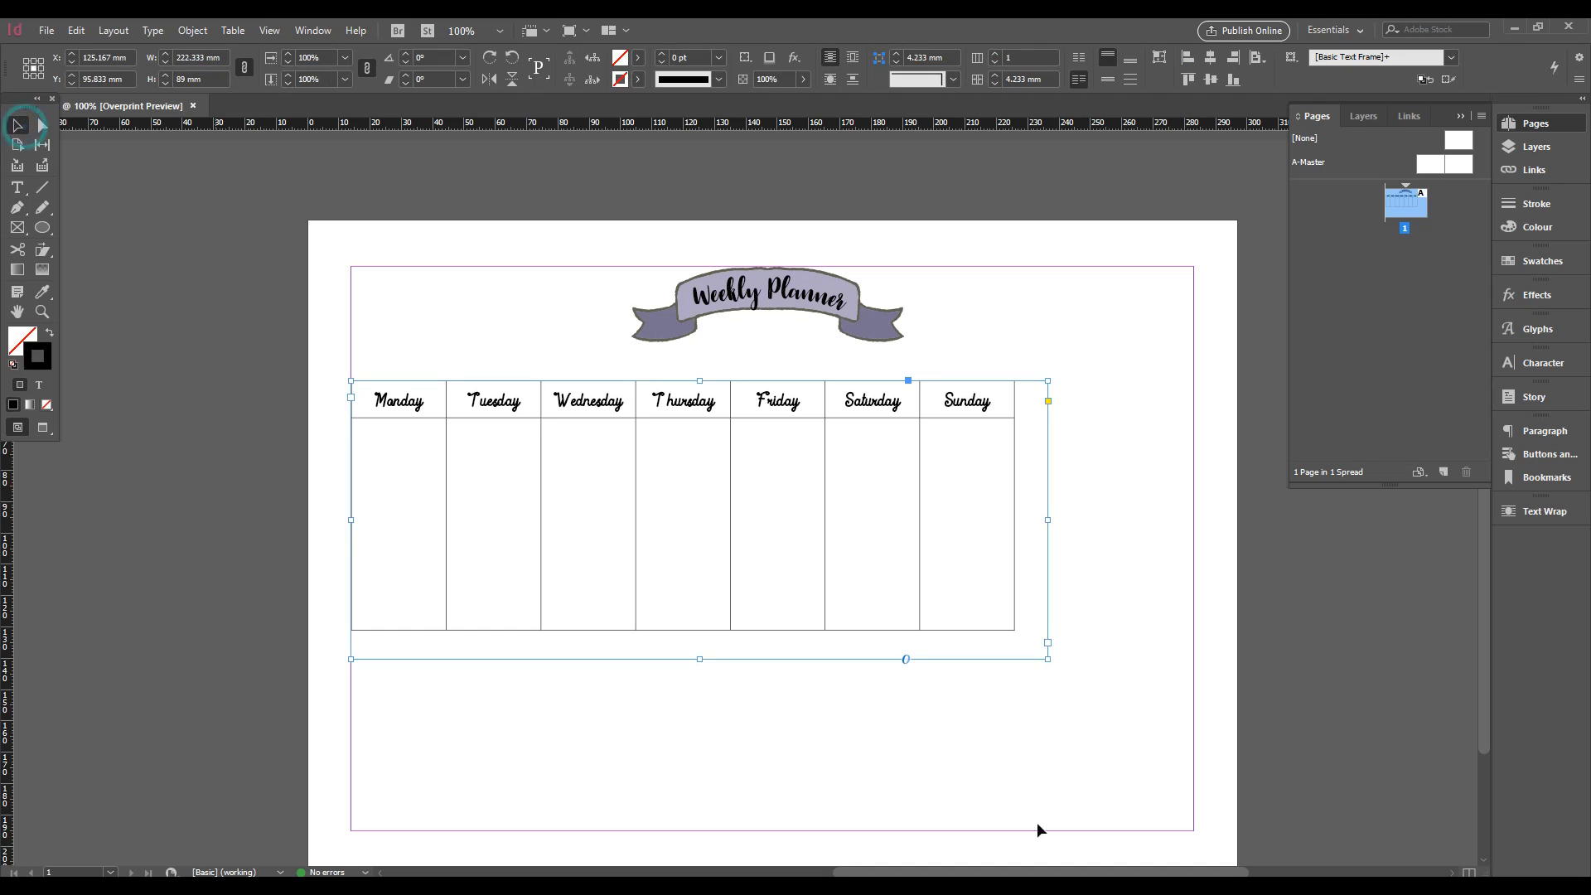
Change the font style of all seven weekday names in the header row to Regular
double_click(980, 403)
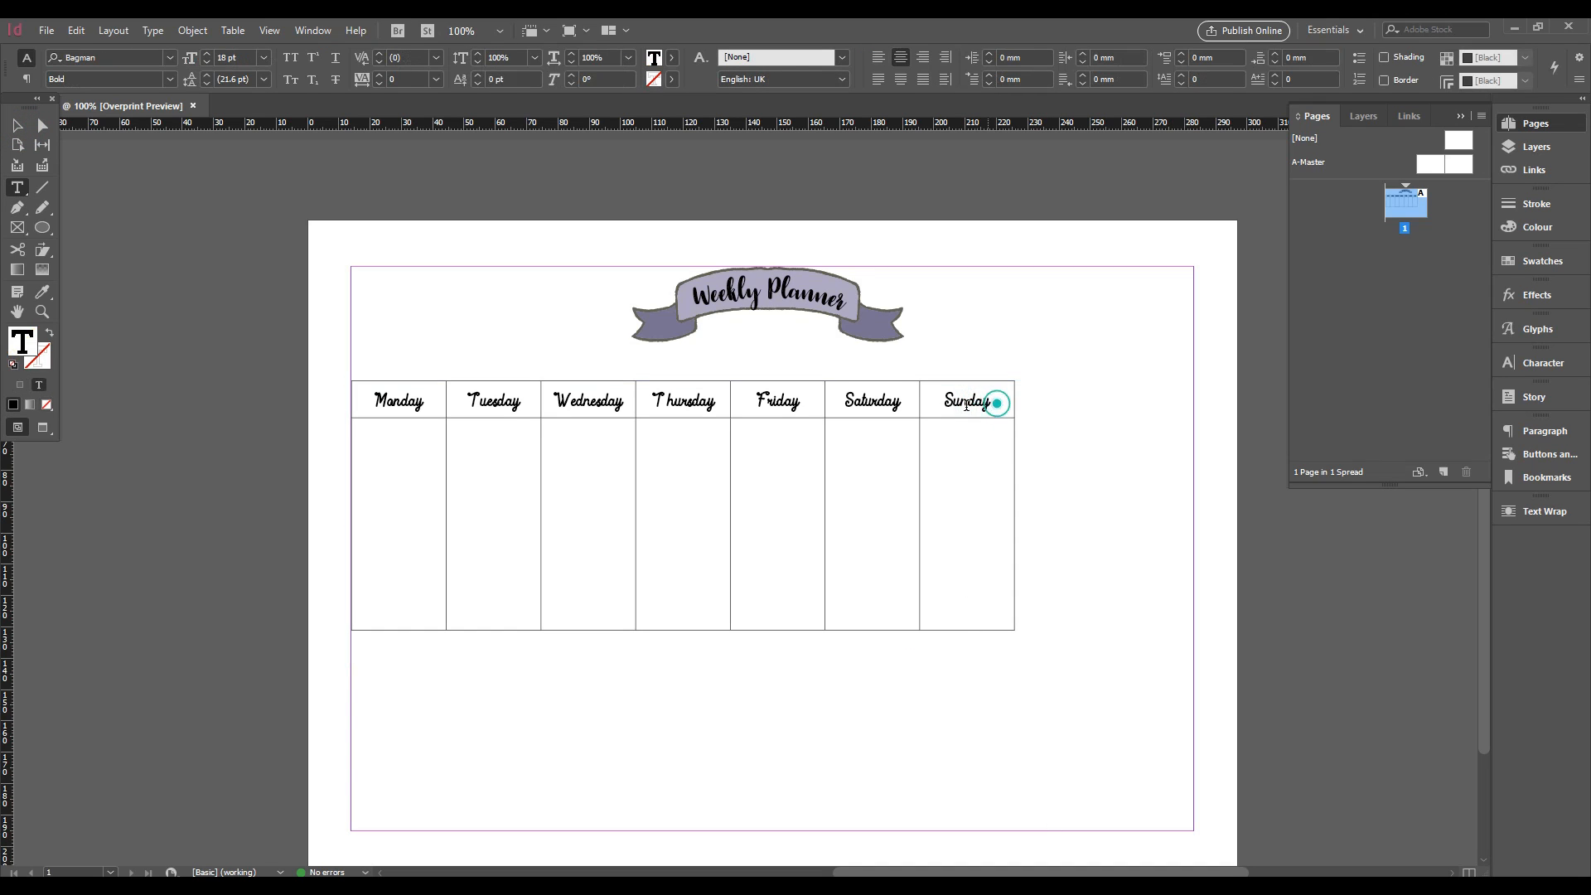
drag(373, 401, 1005, 401)
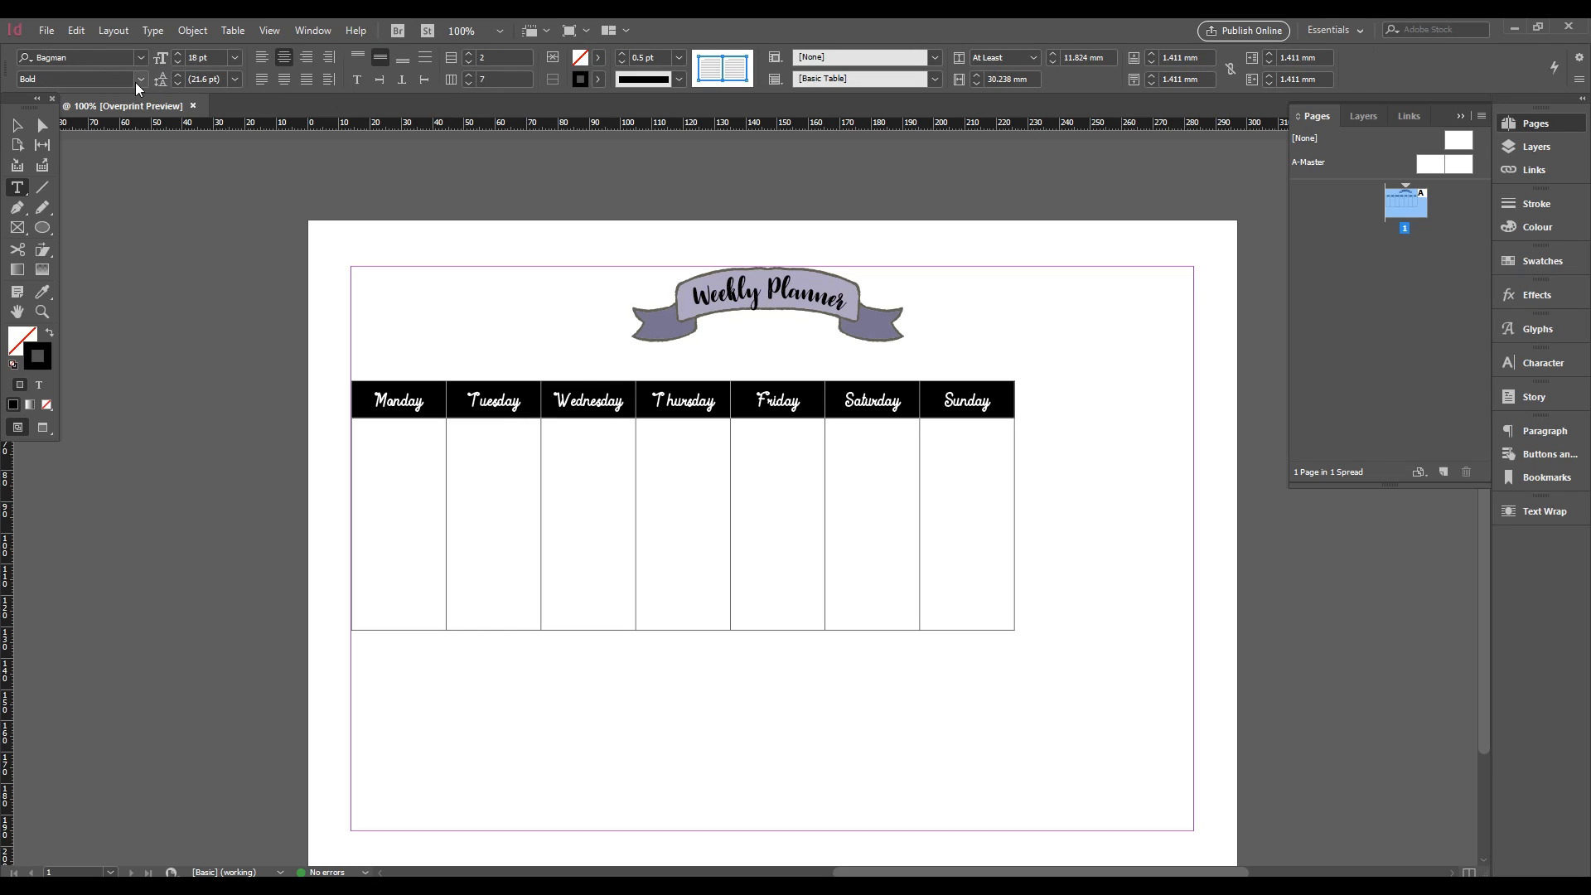
click(141, 79)
click(54, 97)
click(17, 125)
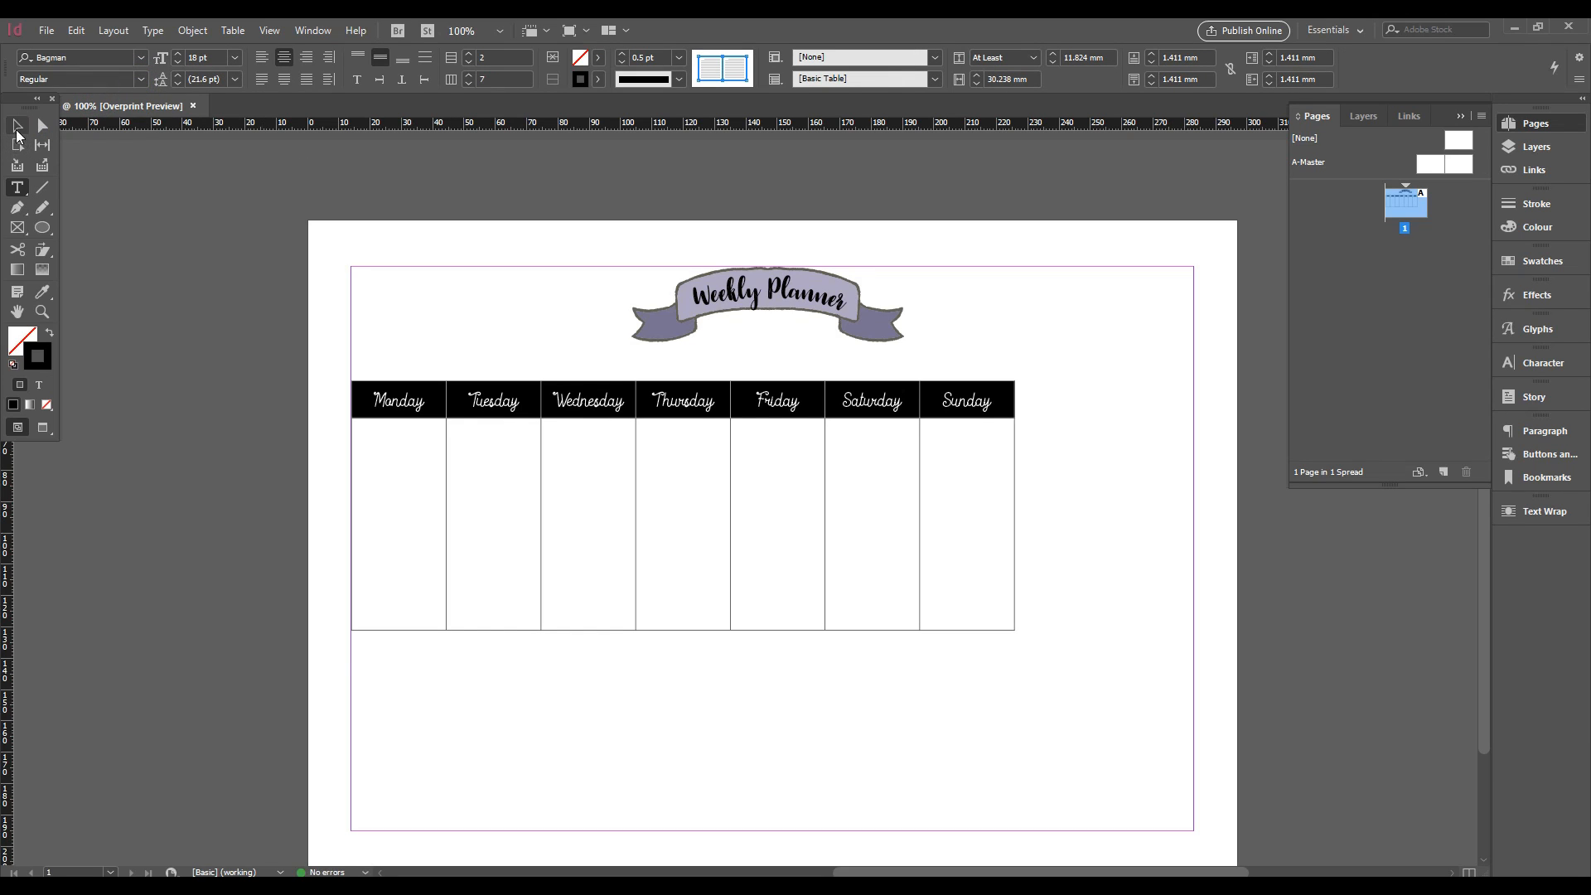
click(899, 538)
click(1129, 567)
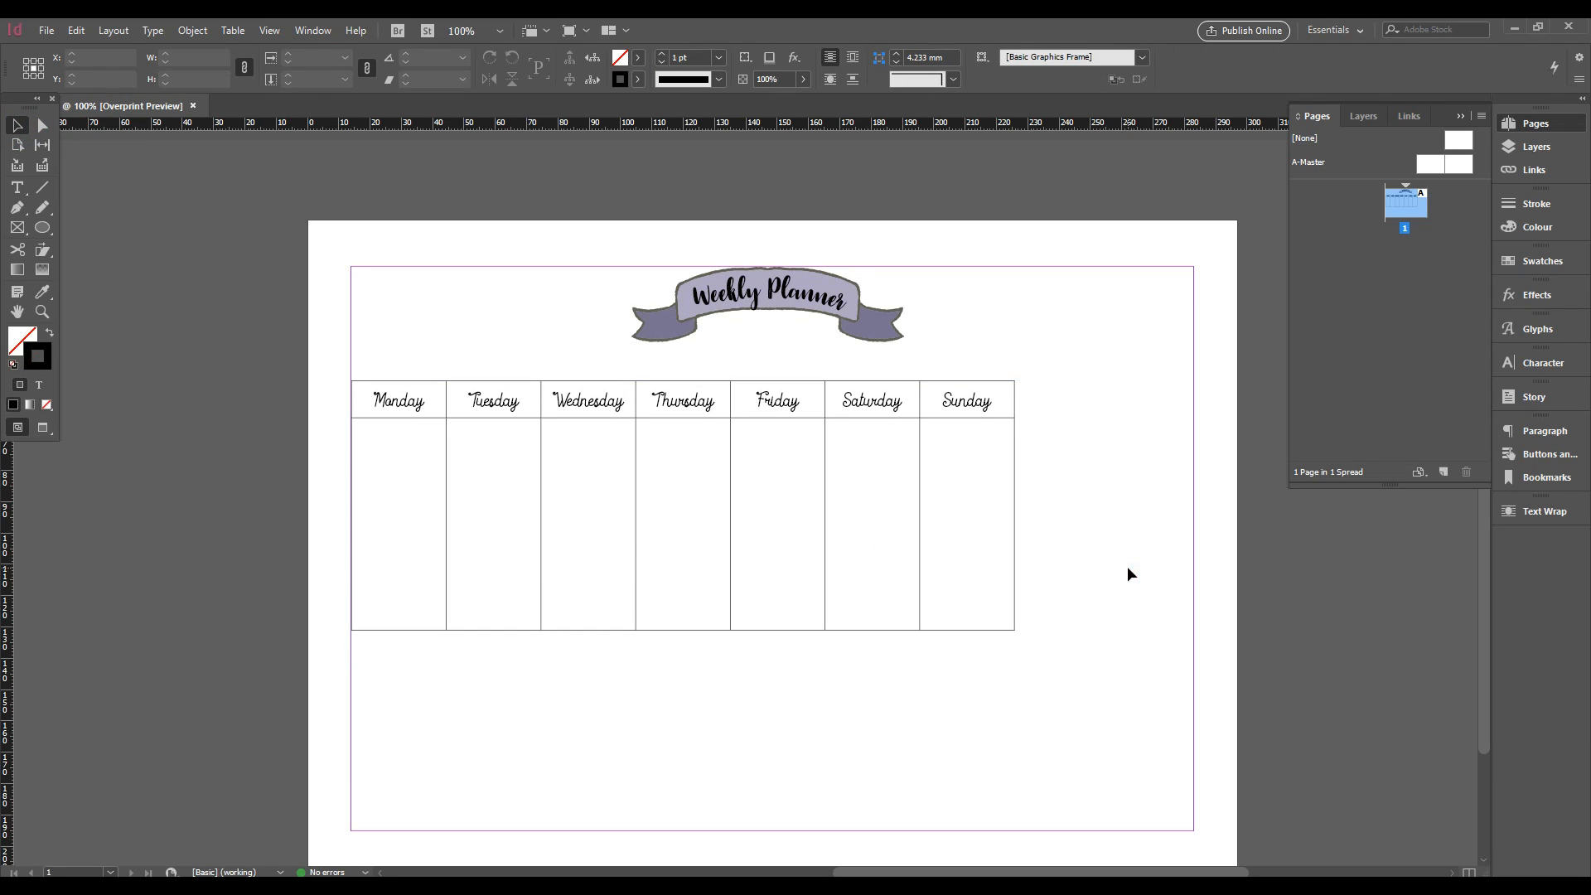
Shrink the weekday table's text frame to about 214 mm wide and 82 mm high, checking the Pinterest reference layout
click(932, 573)
drag(1049, 521, 1021, 520)
click(1055, 526)
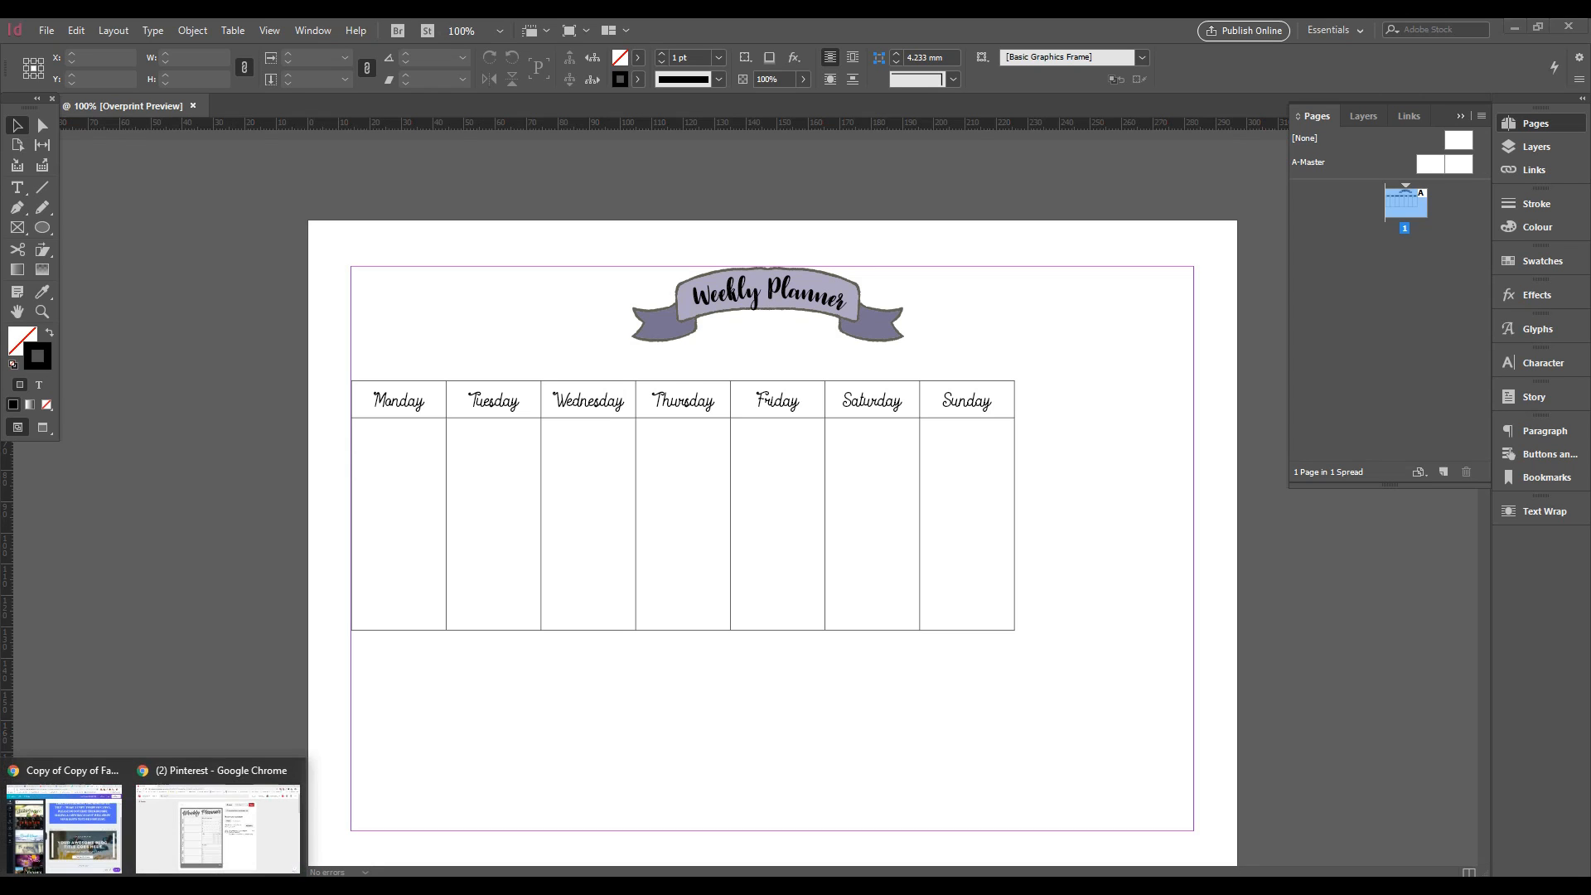
click(170, 858)
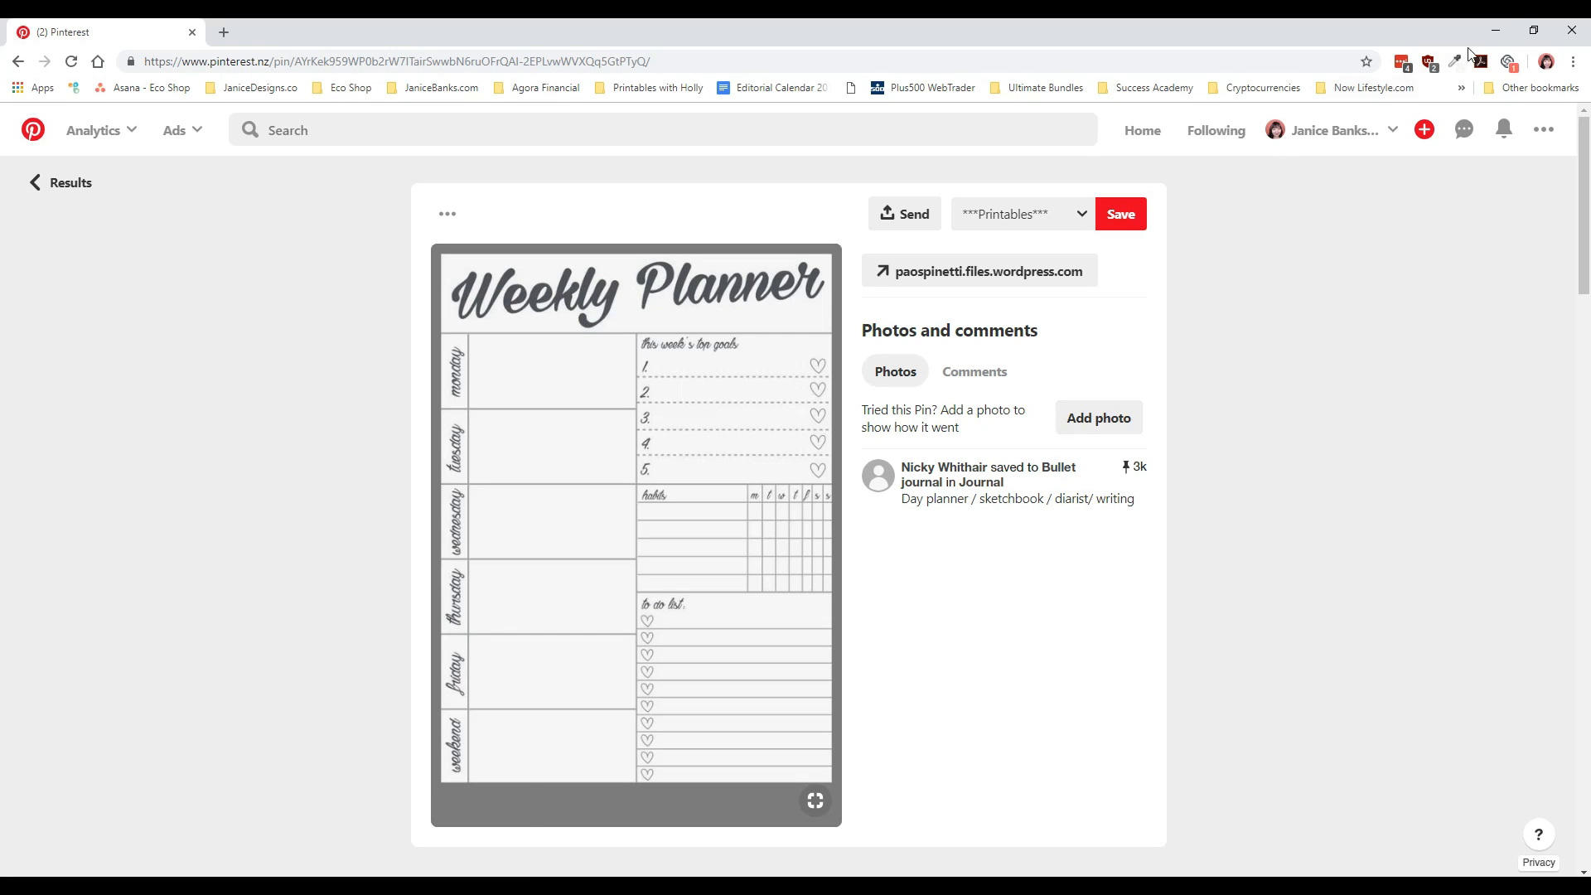
click(1497, 31)
click(1020, 469)
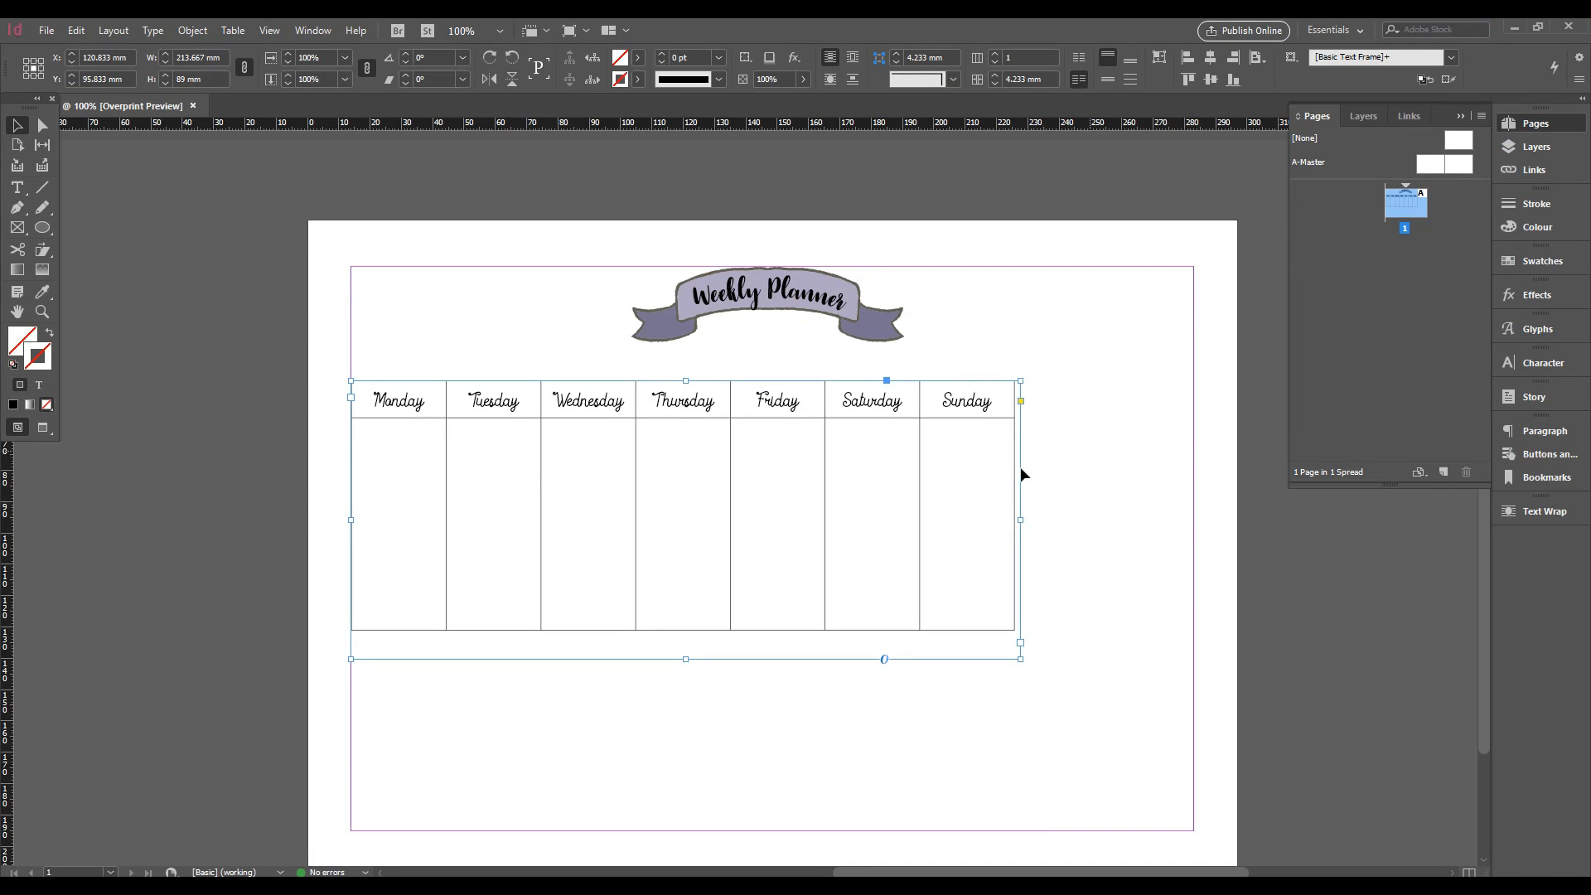
drag(684, 658, 682, 639)
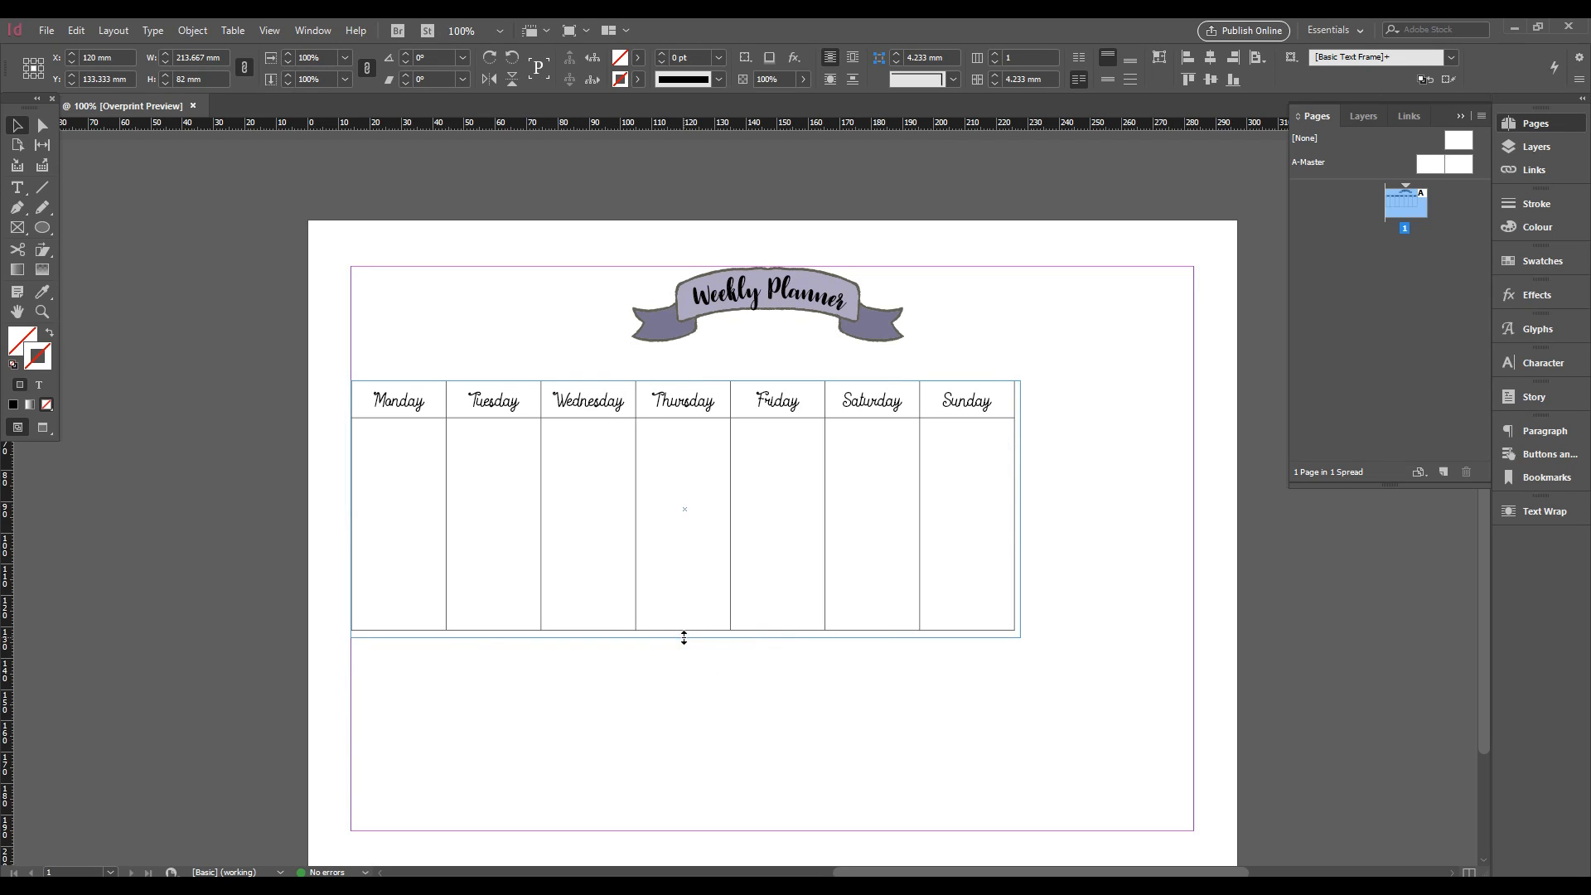
click(1047, 663)
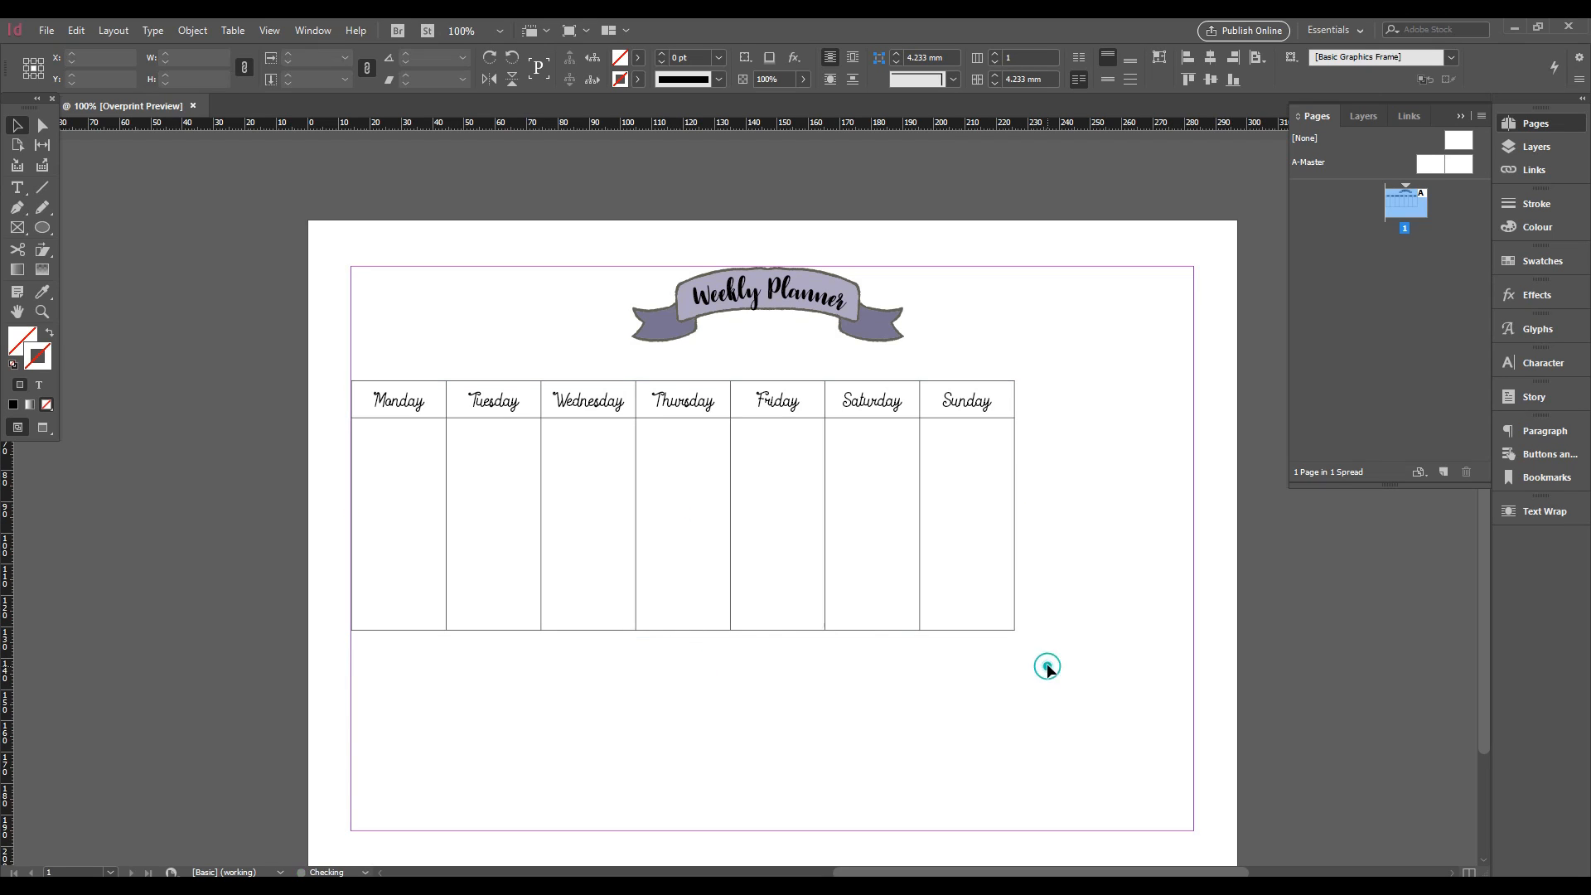
Draw a text frame about 53 by 80 mm beside the Sunday column and insert a table with 2 body rows and 1 column
click(18, 189)
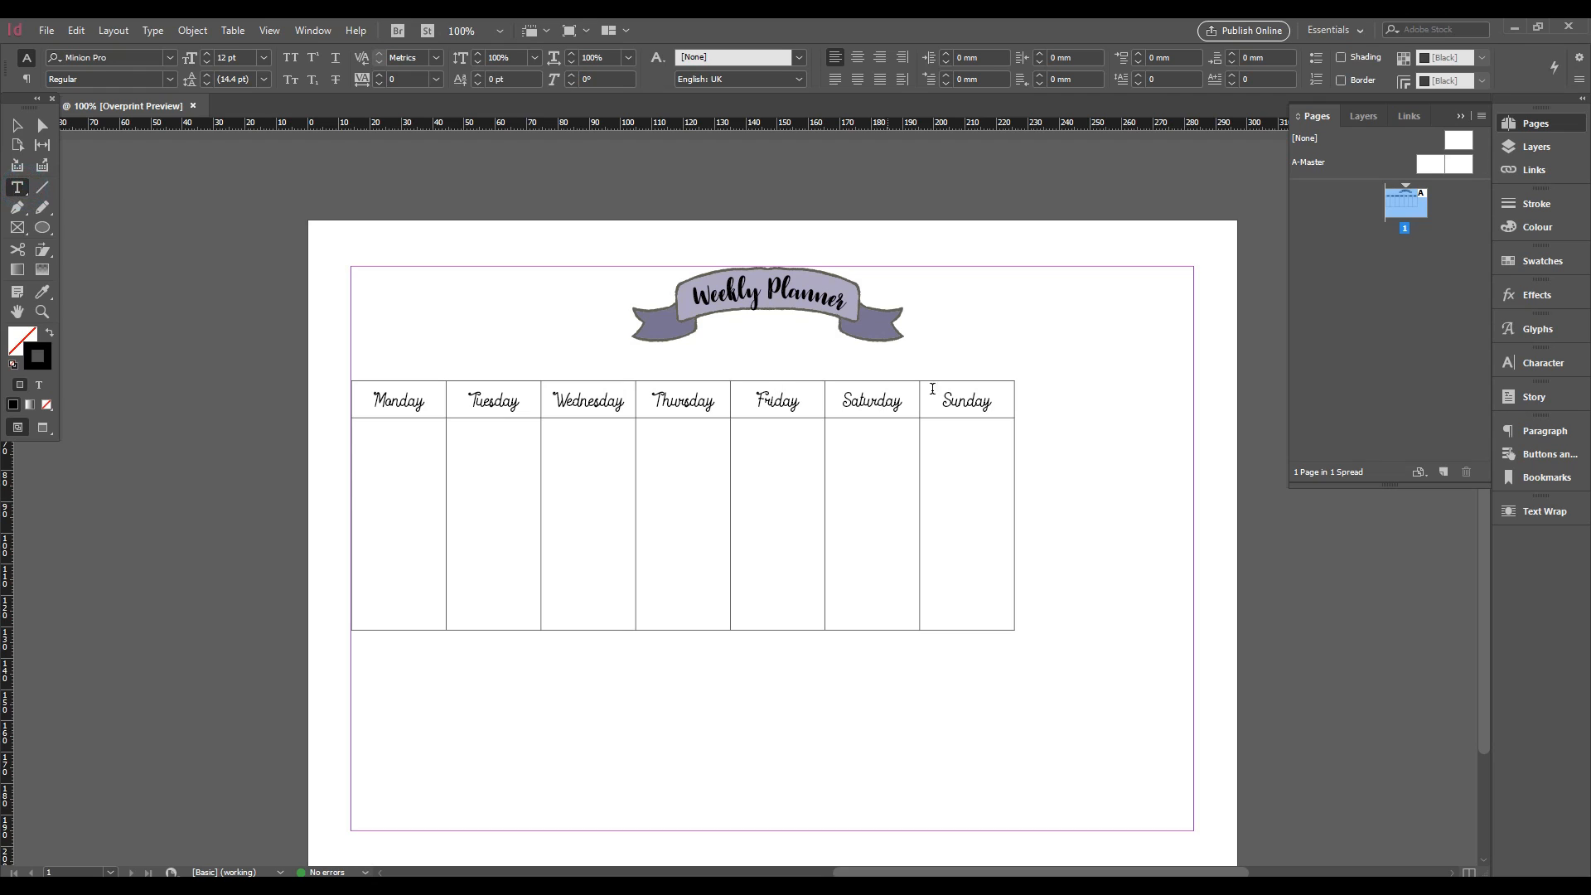
drag(1027, 383, 1195, 630)
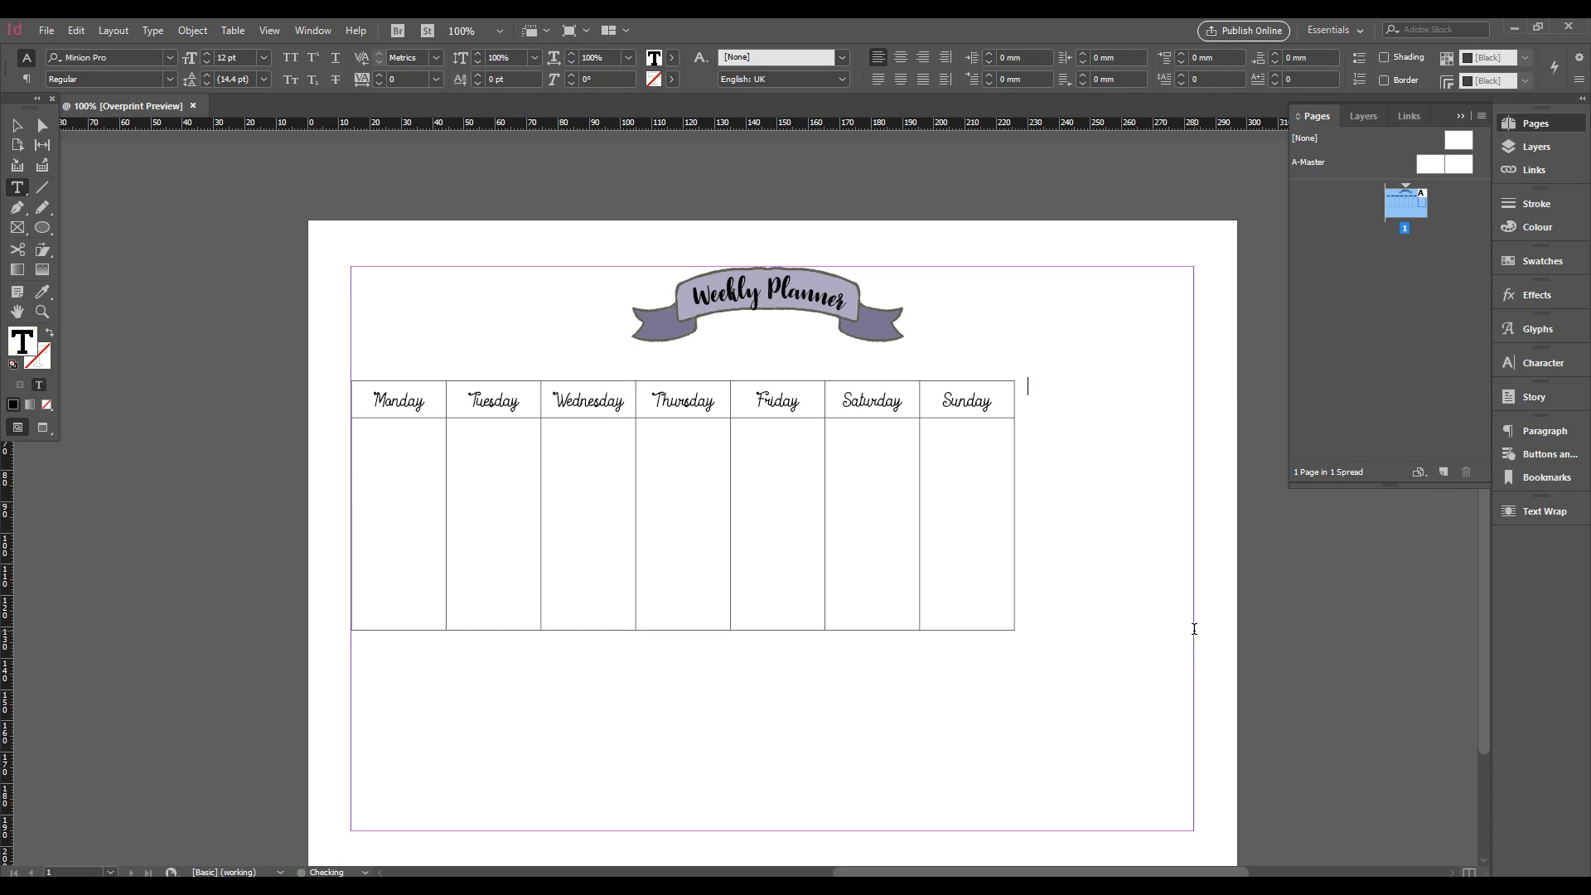
click(230, 32)
click(243, 49)
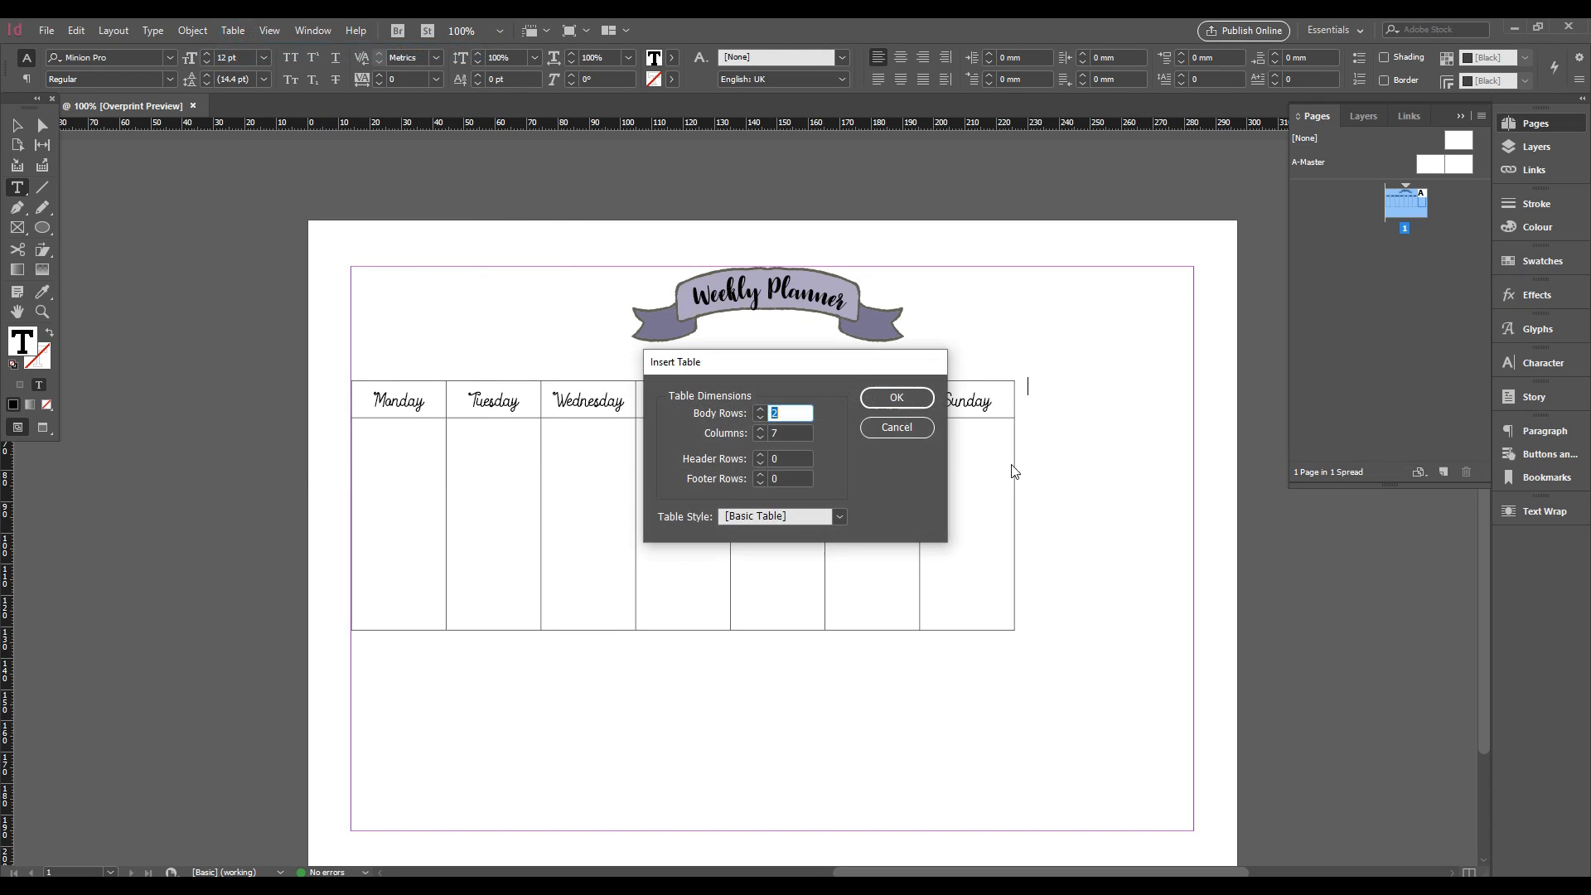
double_click(772, 434)
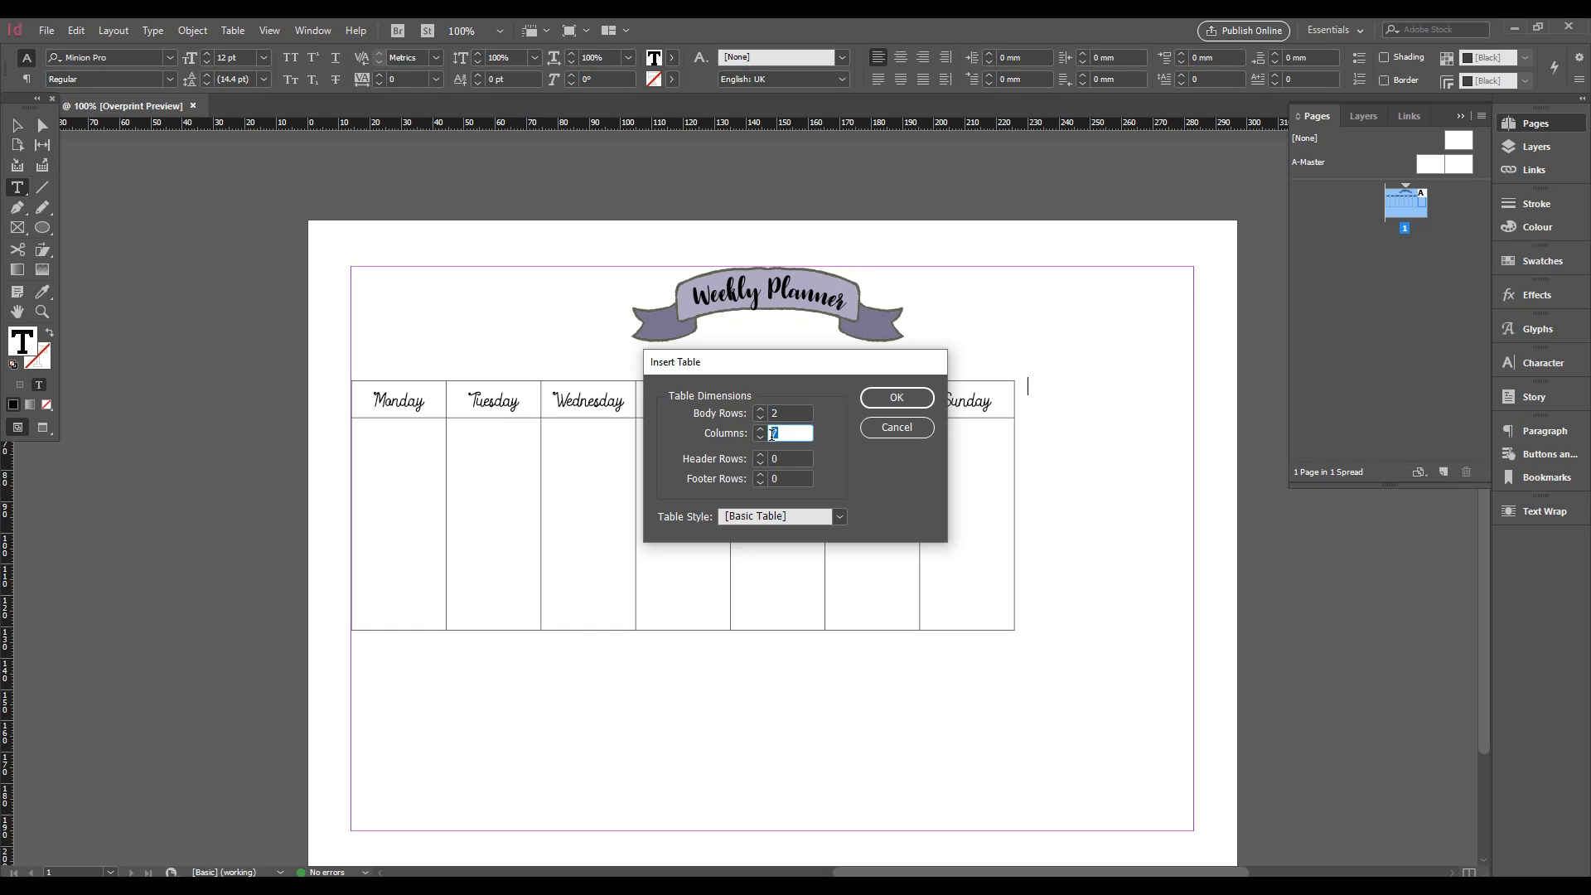
text(1)
click(783, 413)
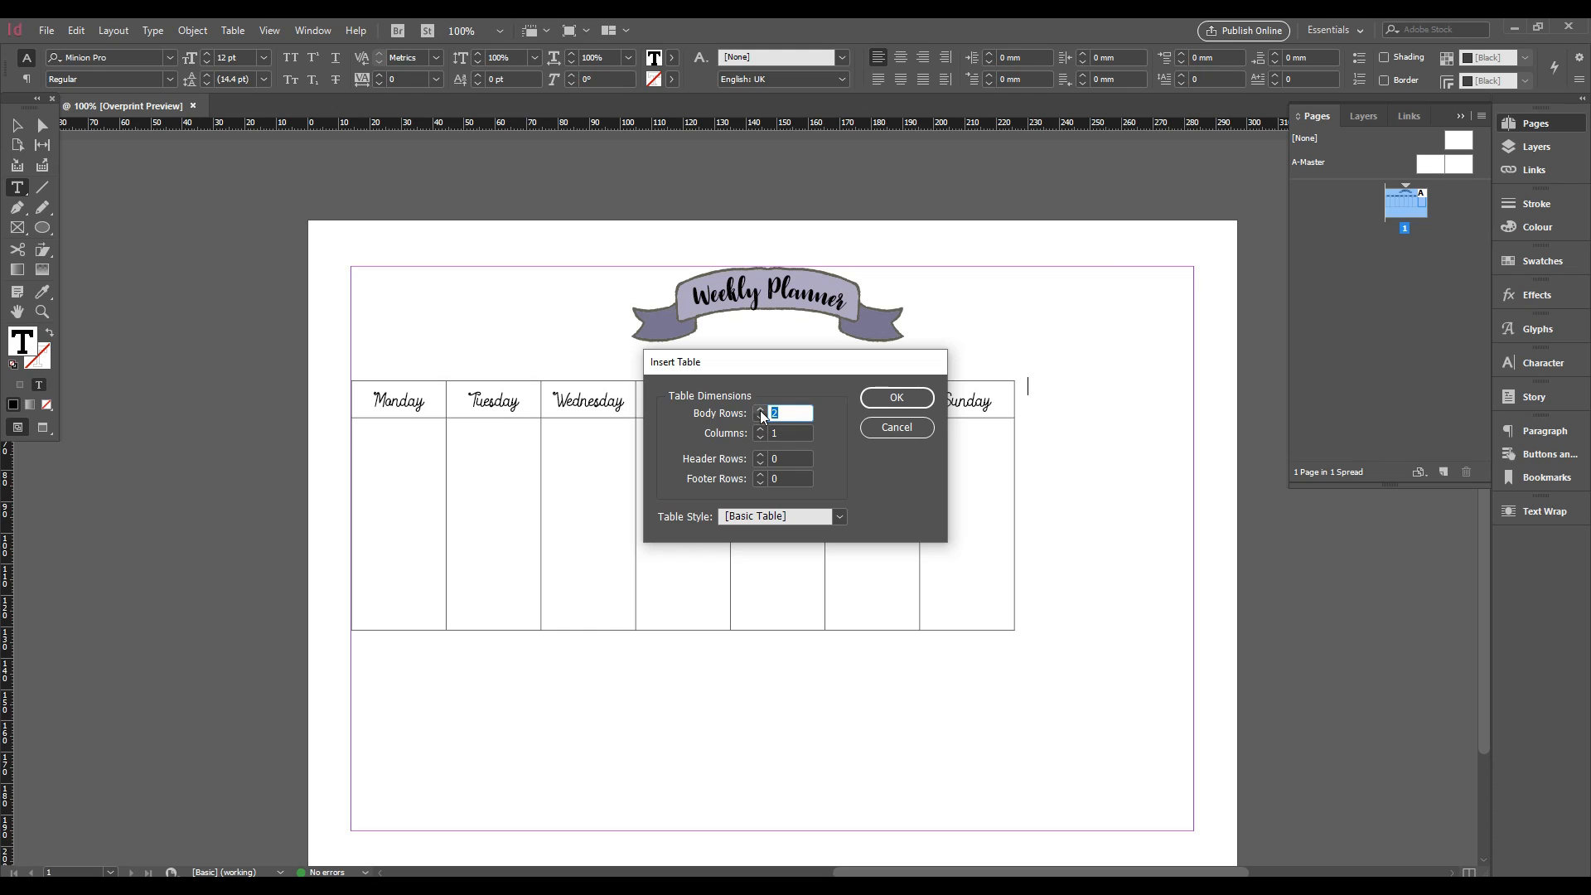
click(907, 399)
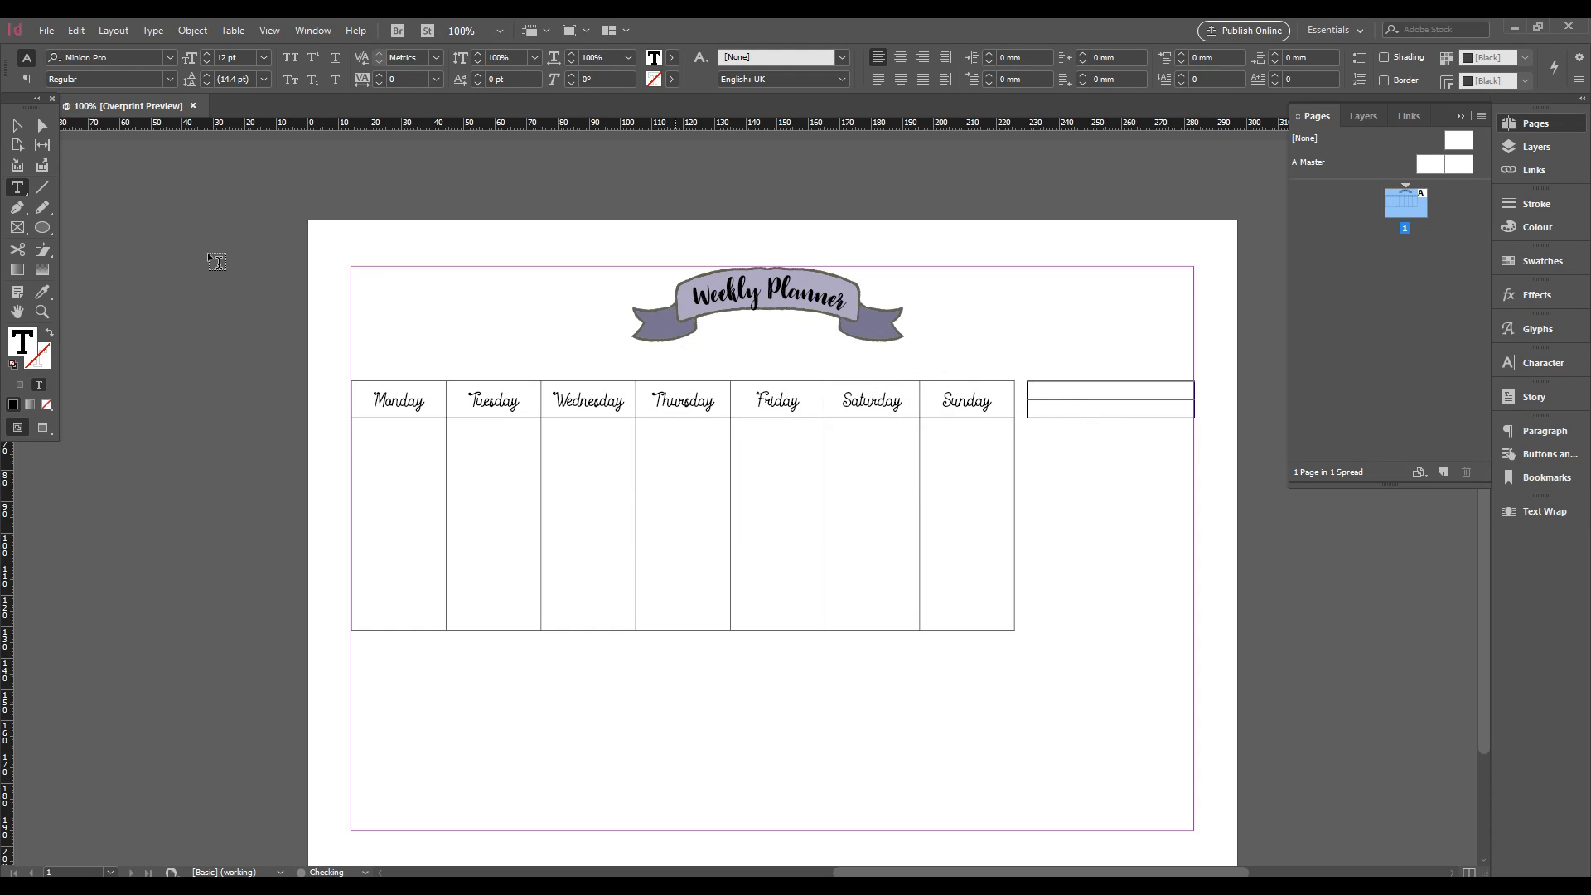
Apply a 0.5 pt stroke weight to both cells of the new one-column table
drag(1045, 391, 1046, 410)
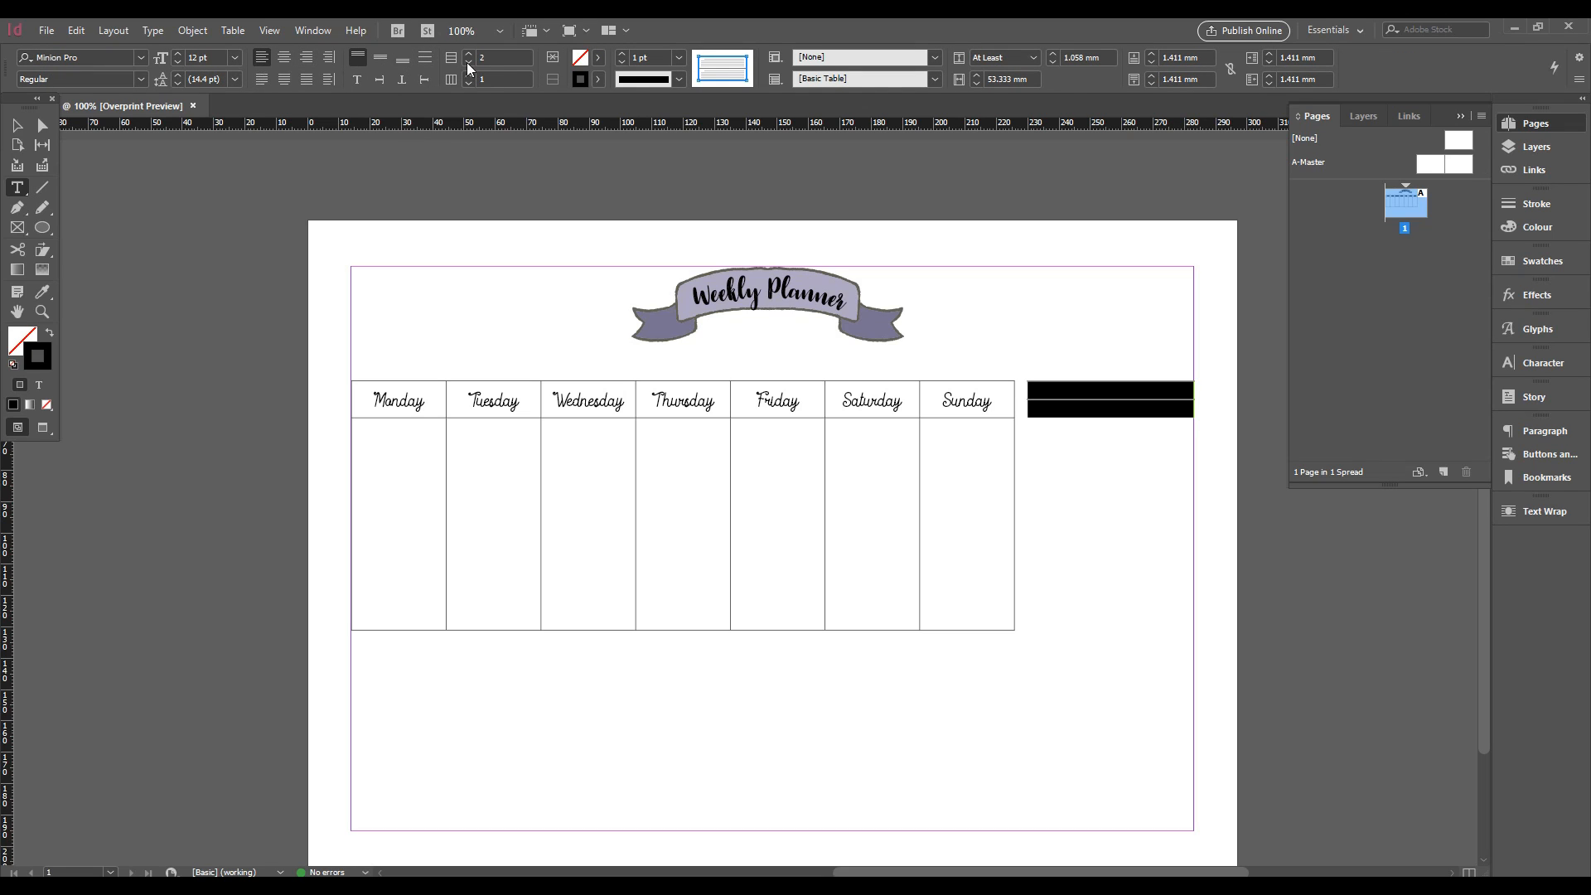
click(678, 57)
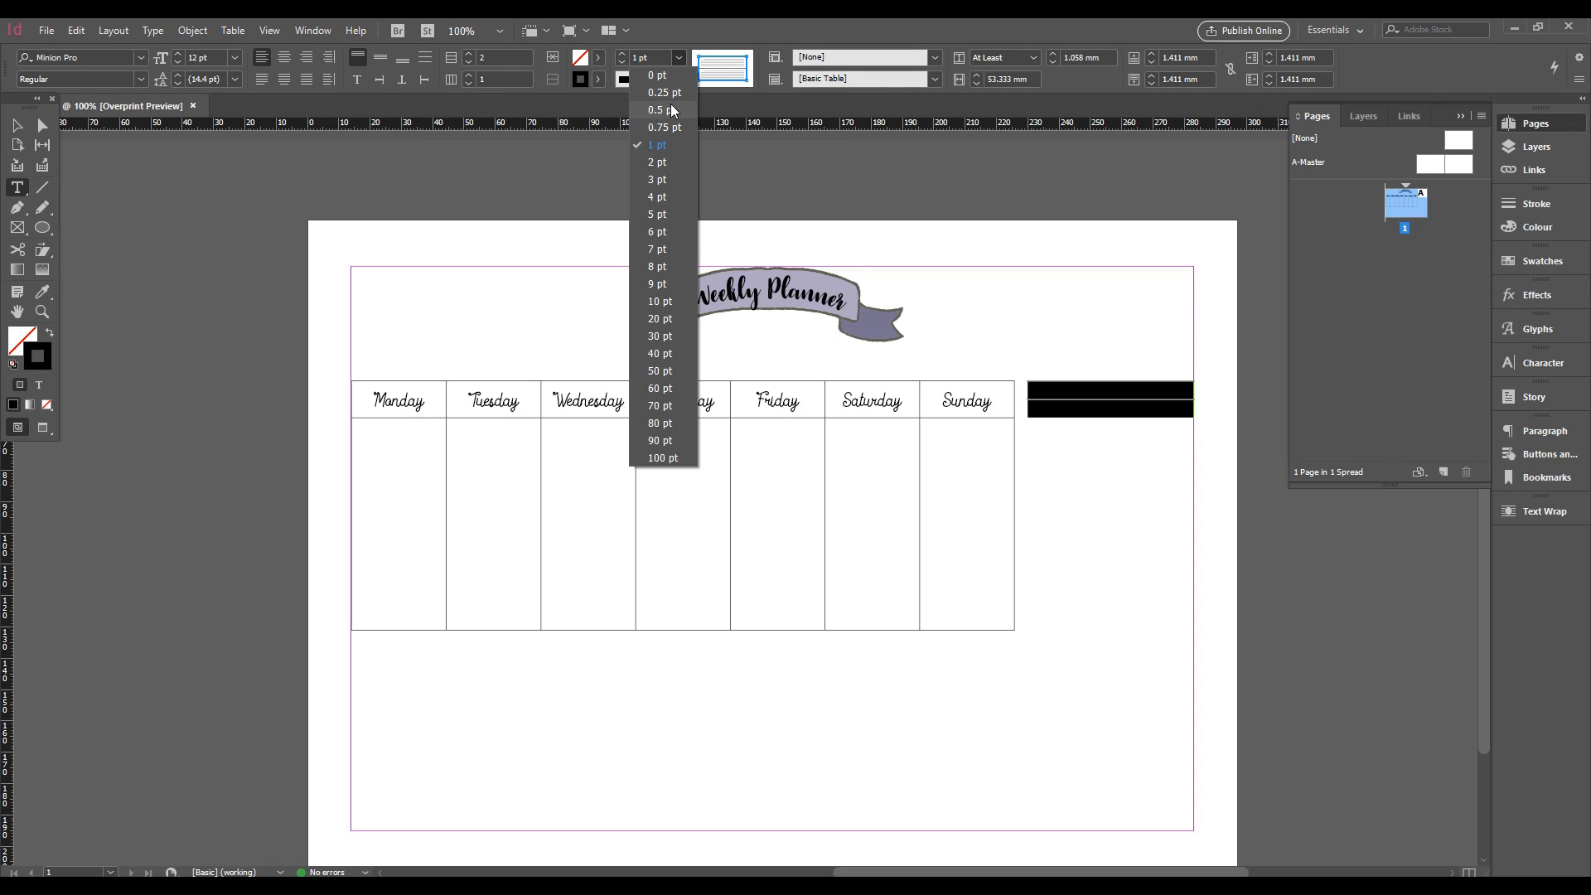
click(663, 110)
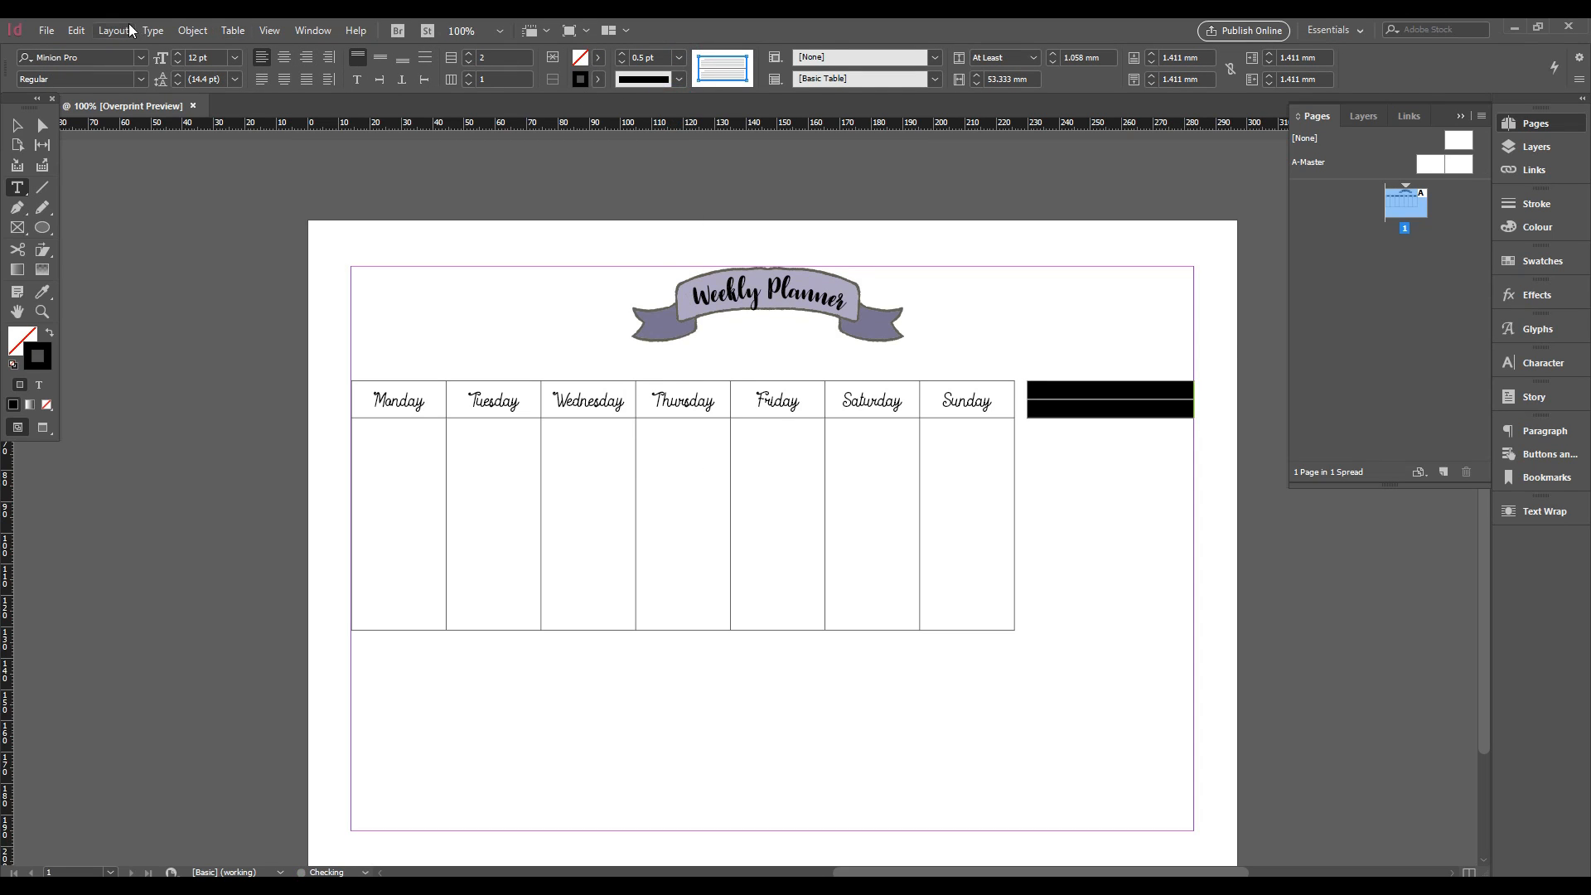
click(233, 30)
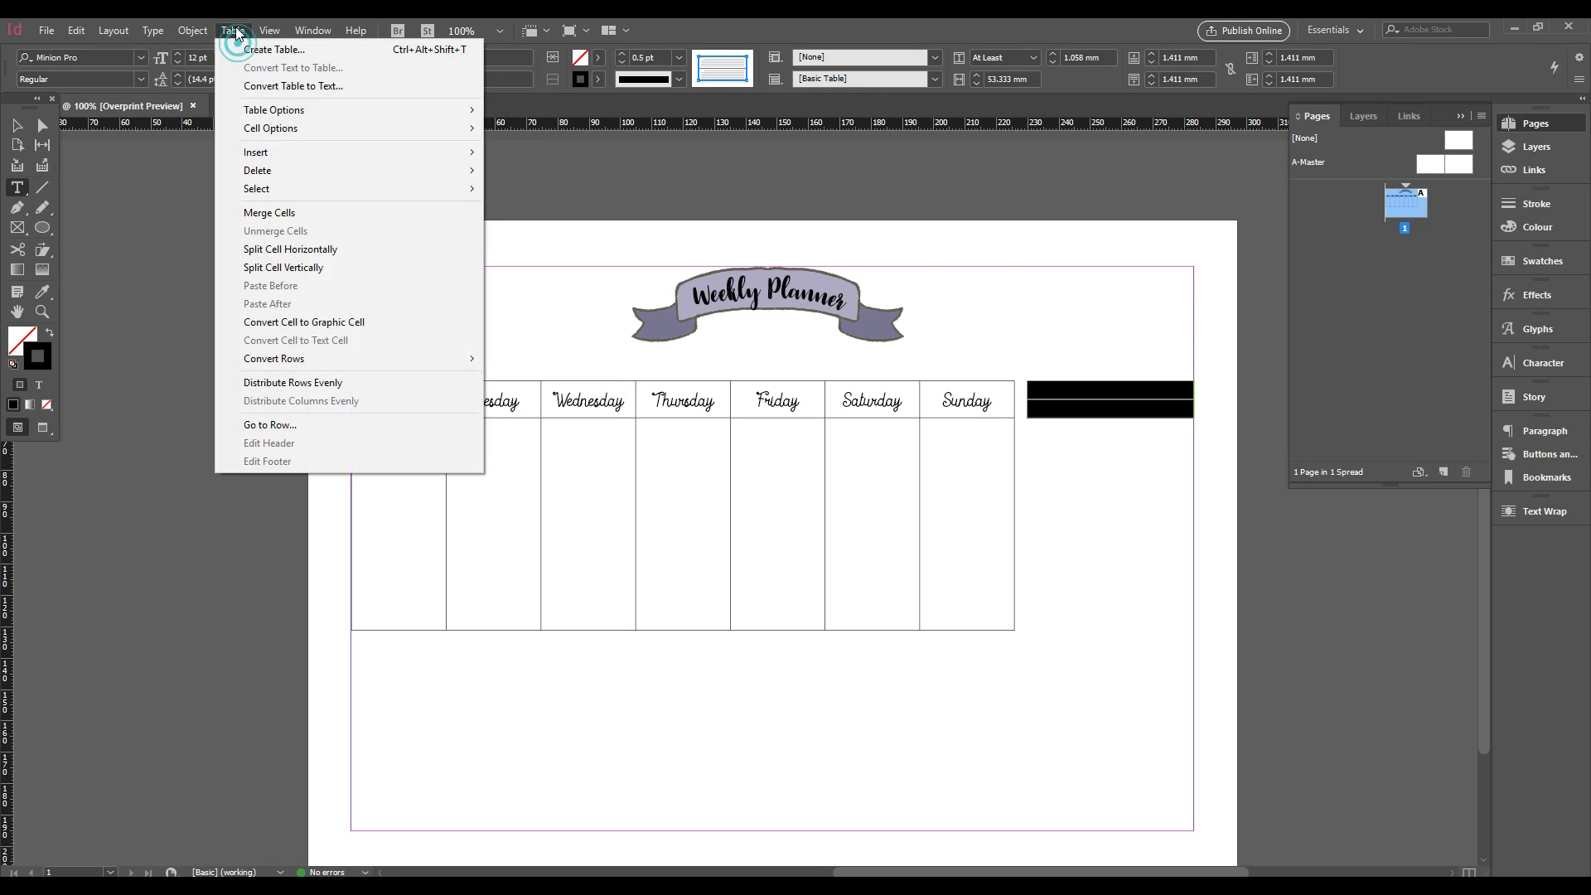
mouse_move(405, 131)
click(533, 166)
click(757, 399)
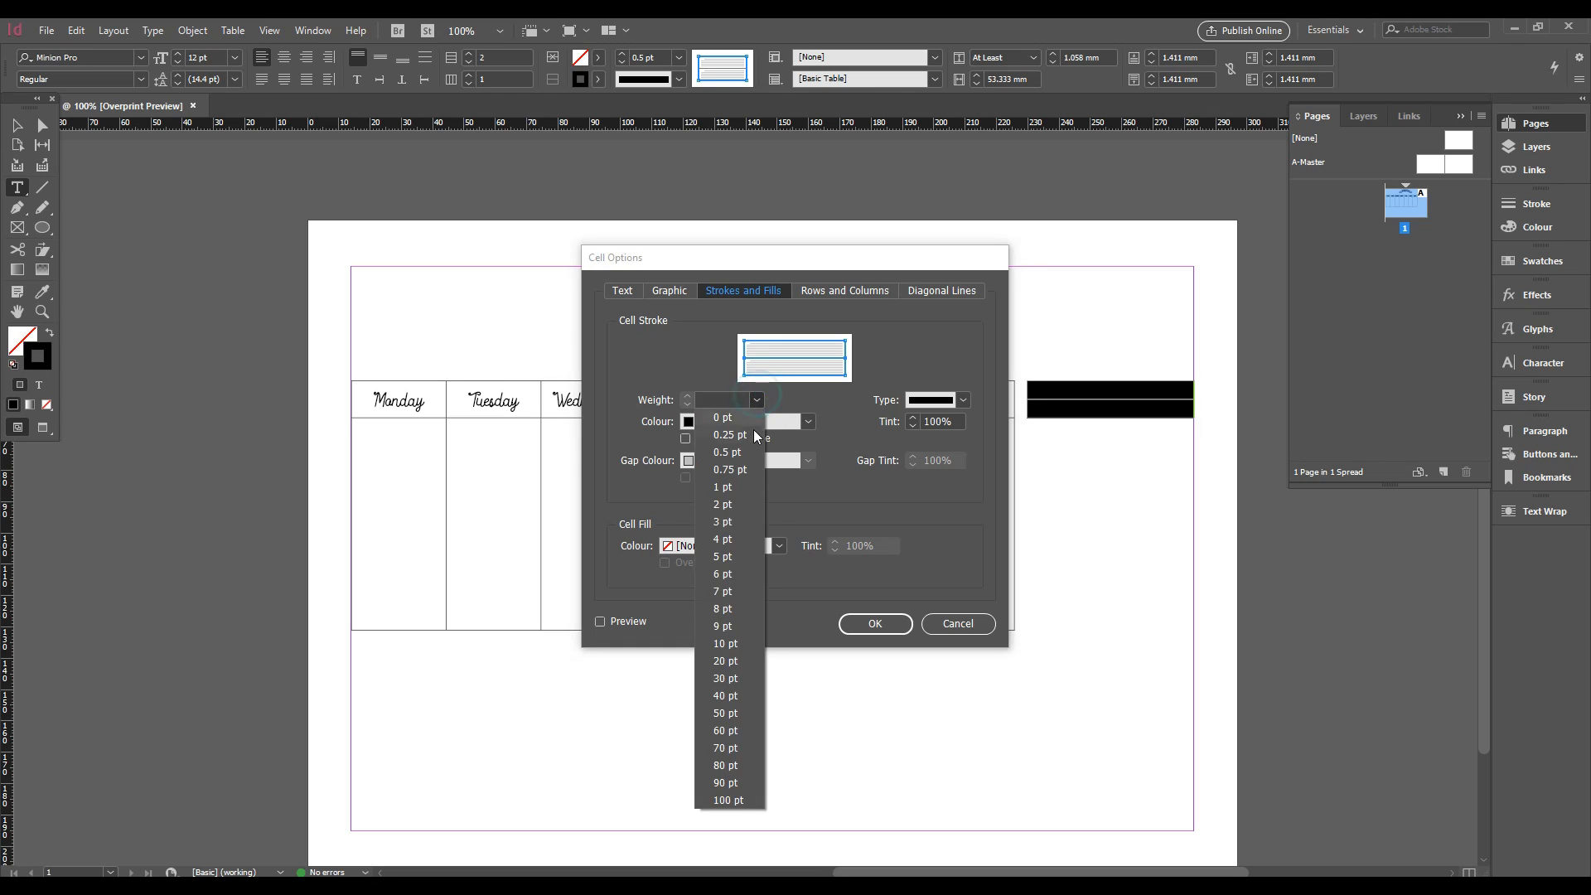
click(753, 431)
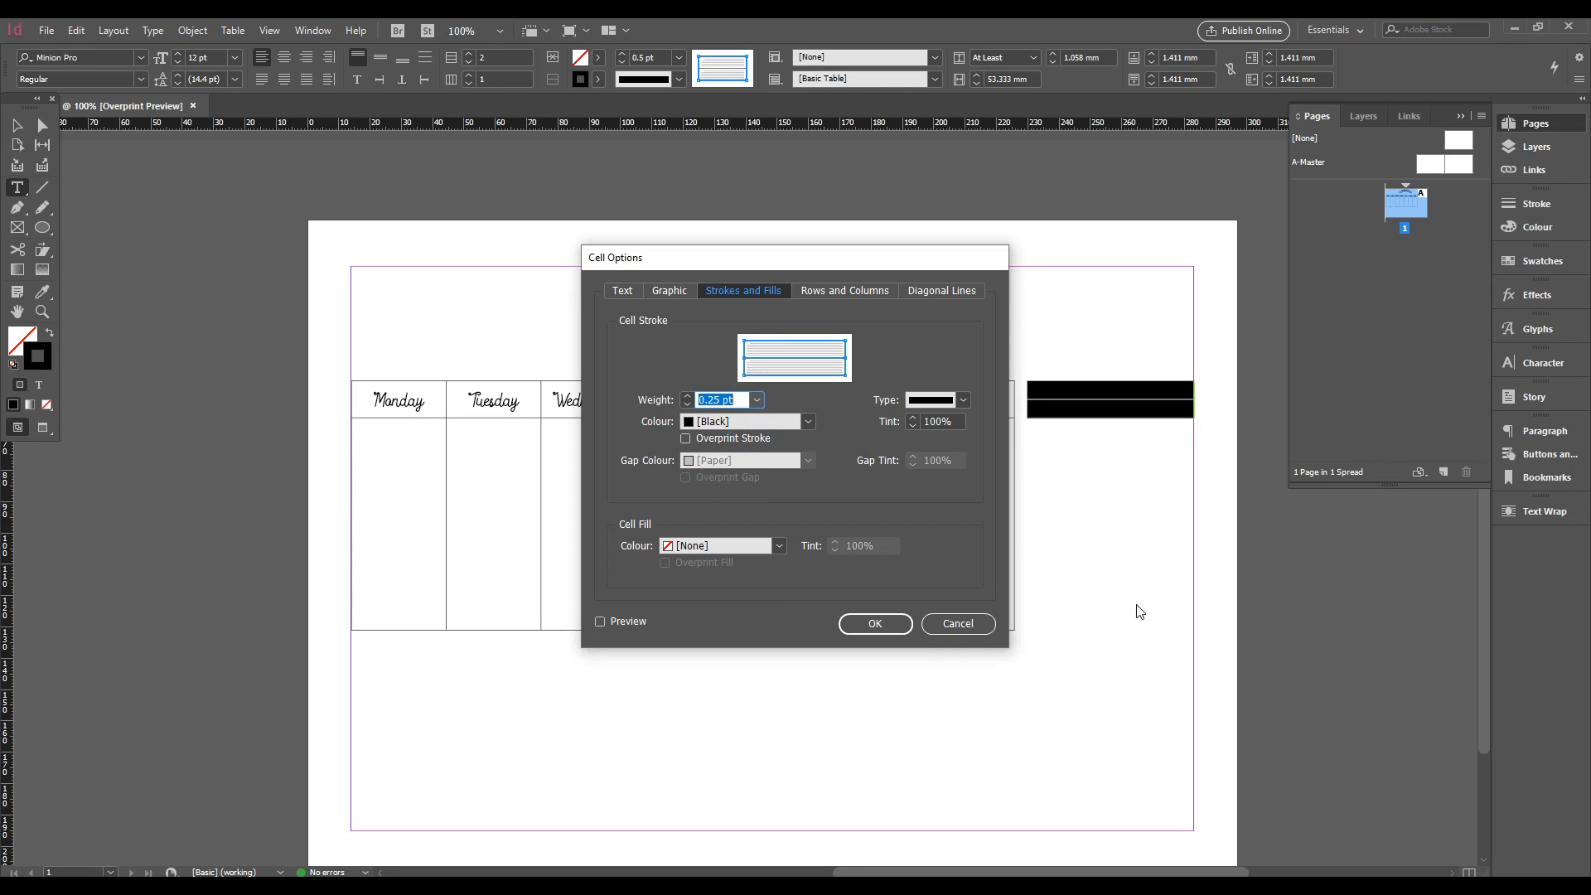
click(757, 399)
click(737, 452)
click(875, 623)
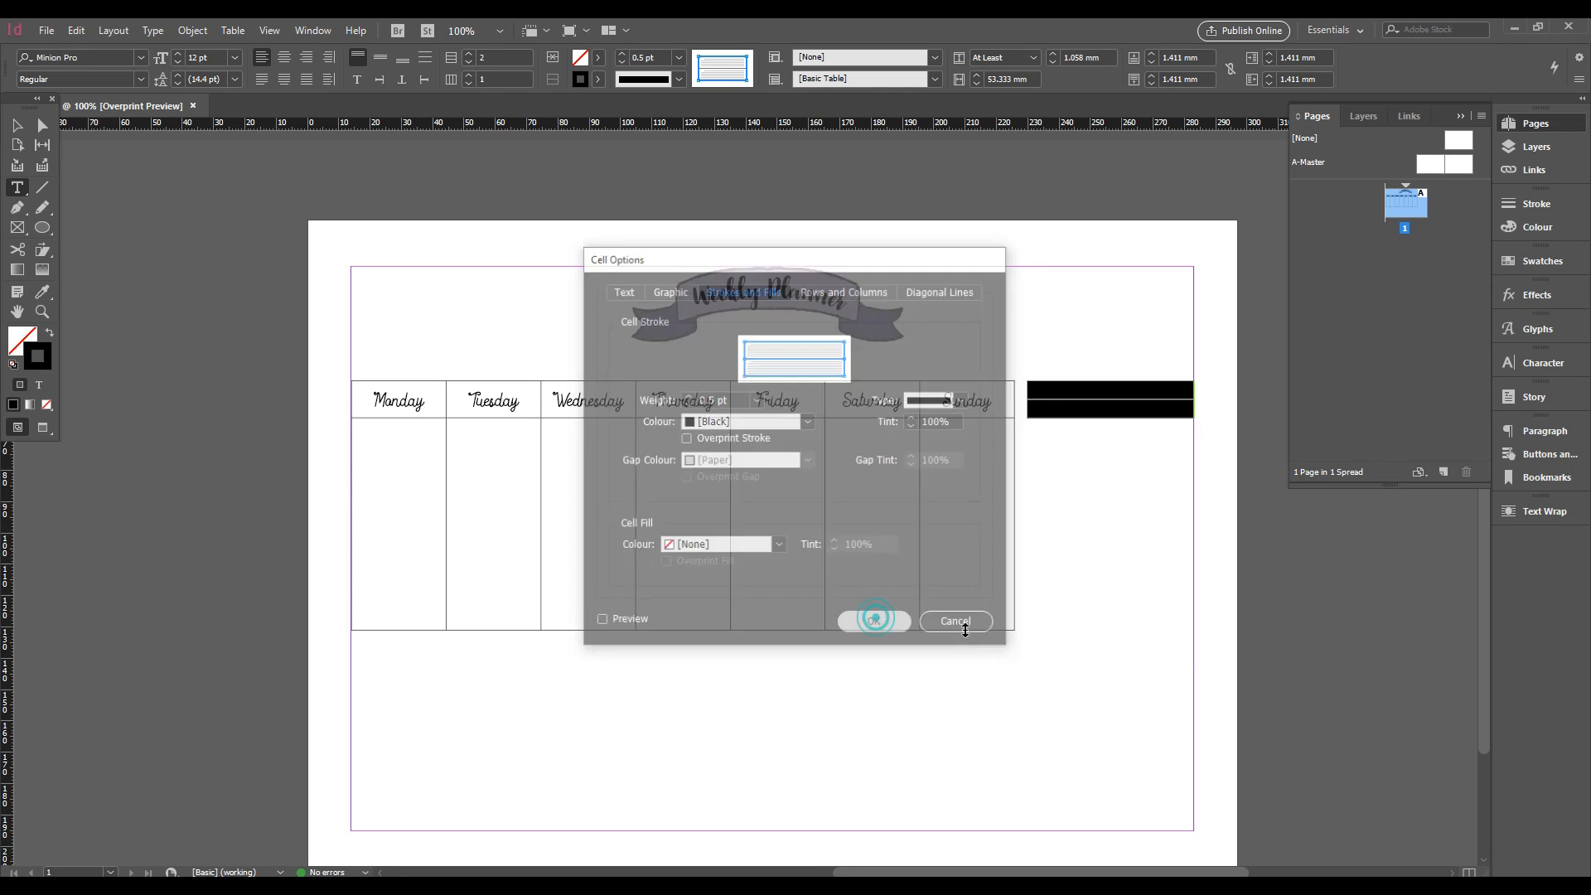
click(17, 125)
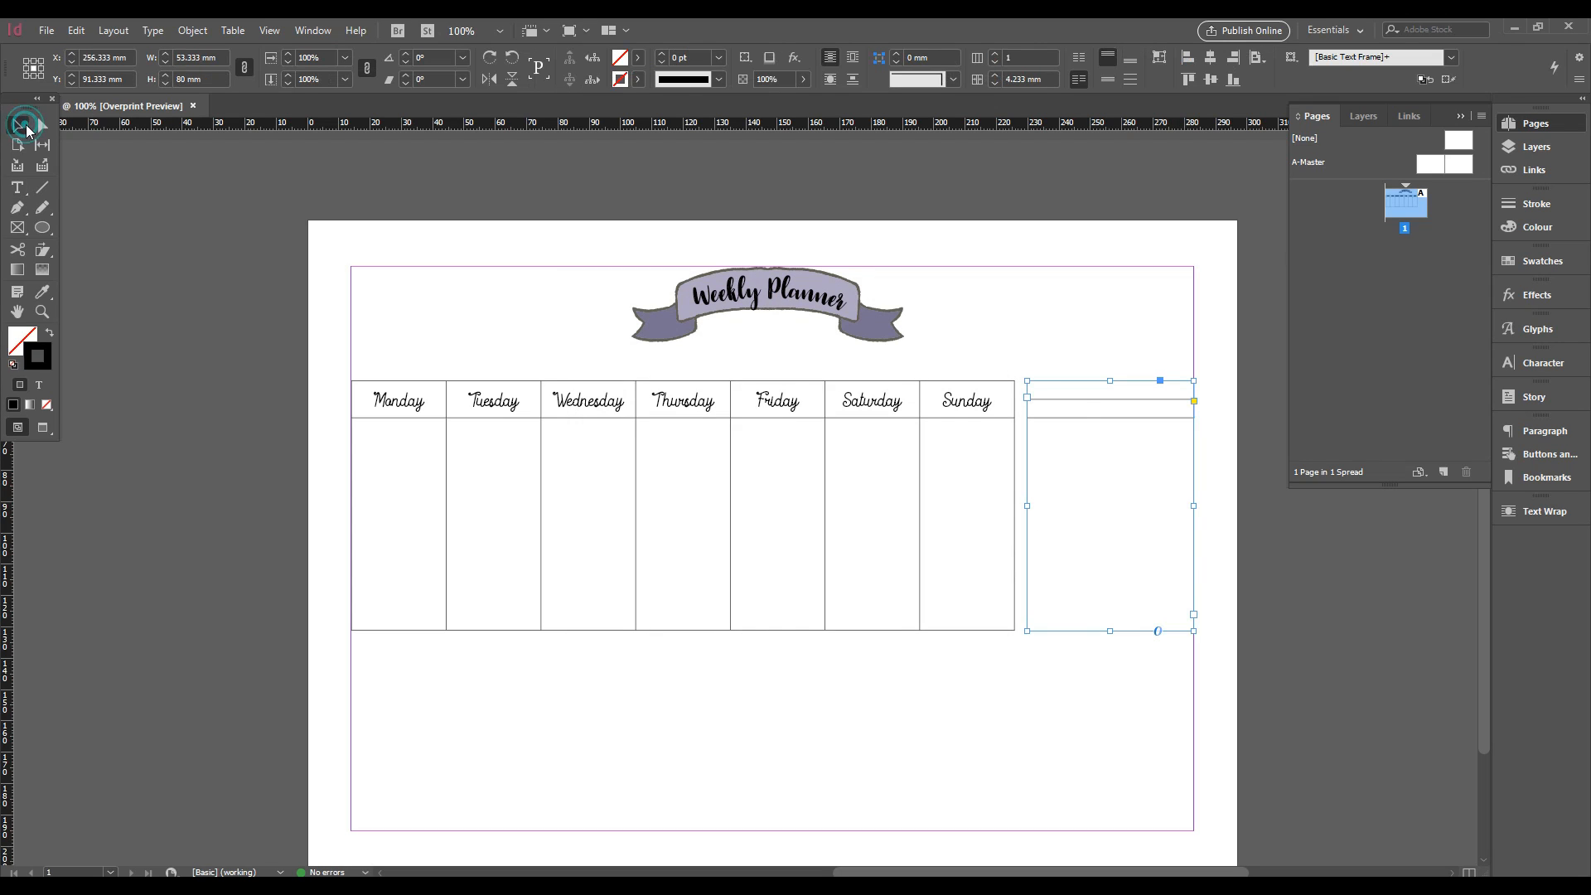
Resize the new table's two rows to line up with the weekday table's header row and bottom edge
click(1092, 399)
drag(1094, 396, 1108, 629)
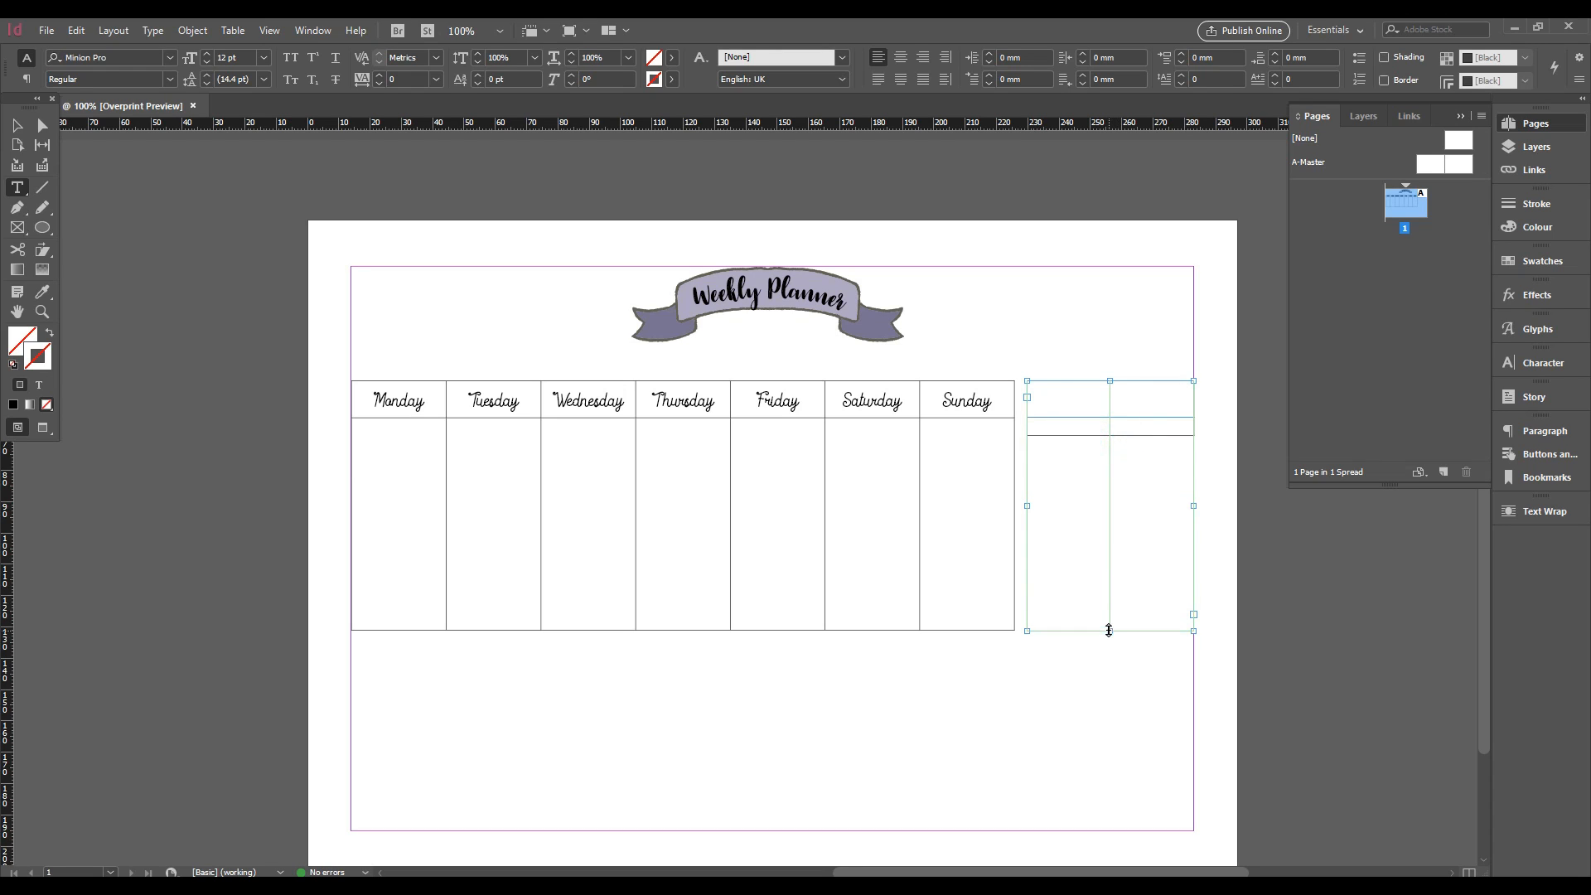
click(1243, 701)
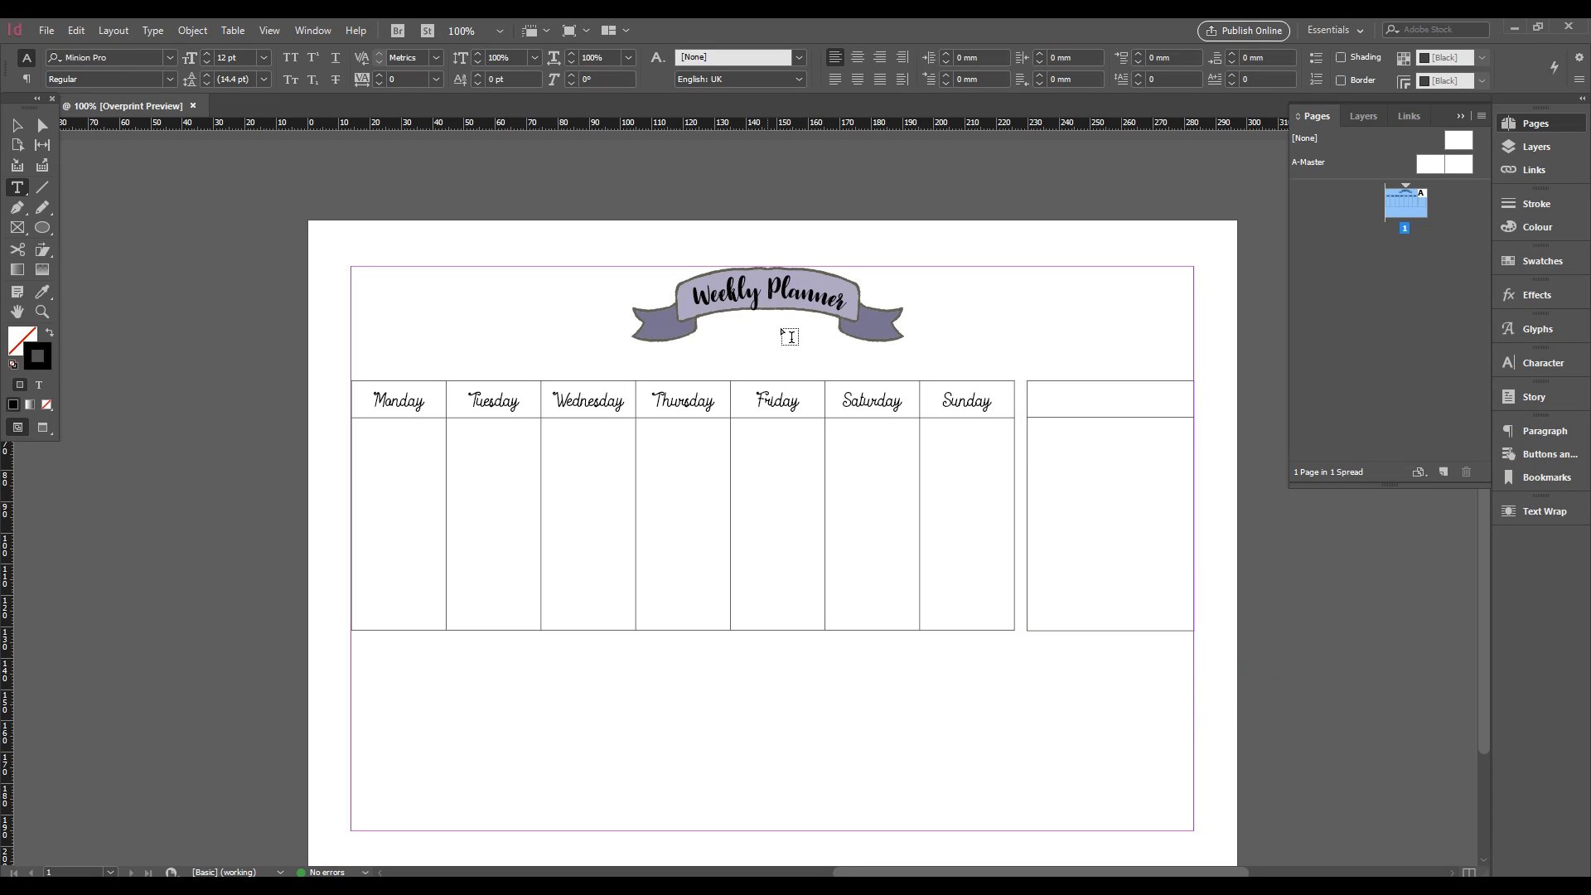
Copy the "Sunday" heading into the one-column table's top cell and centre it vertically
double_click(943, 402)
key(ctrl+c)
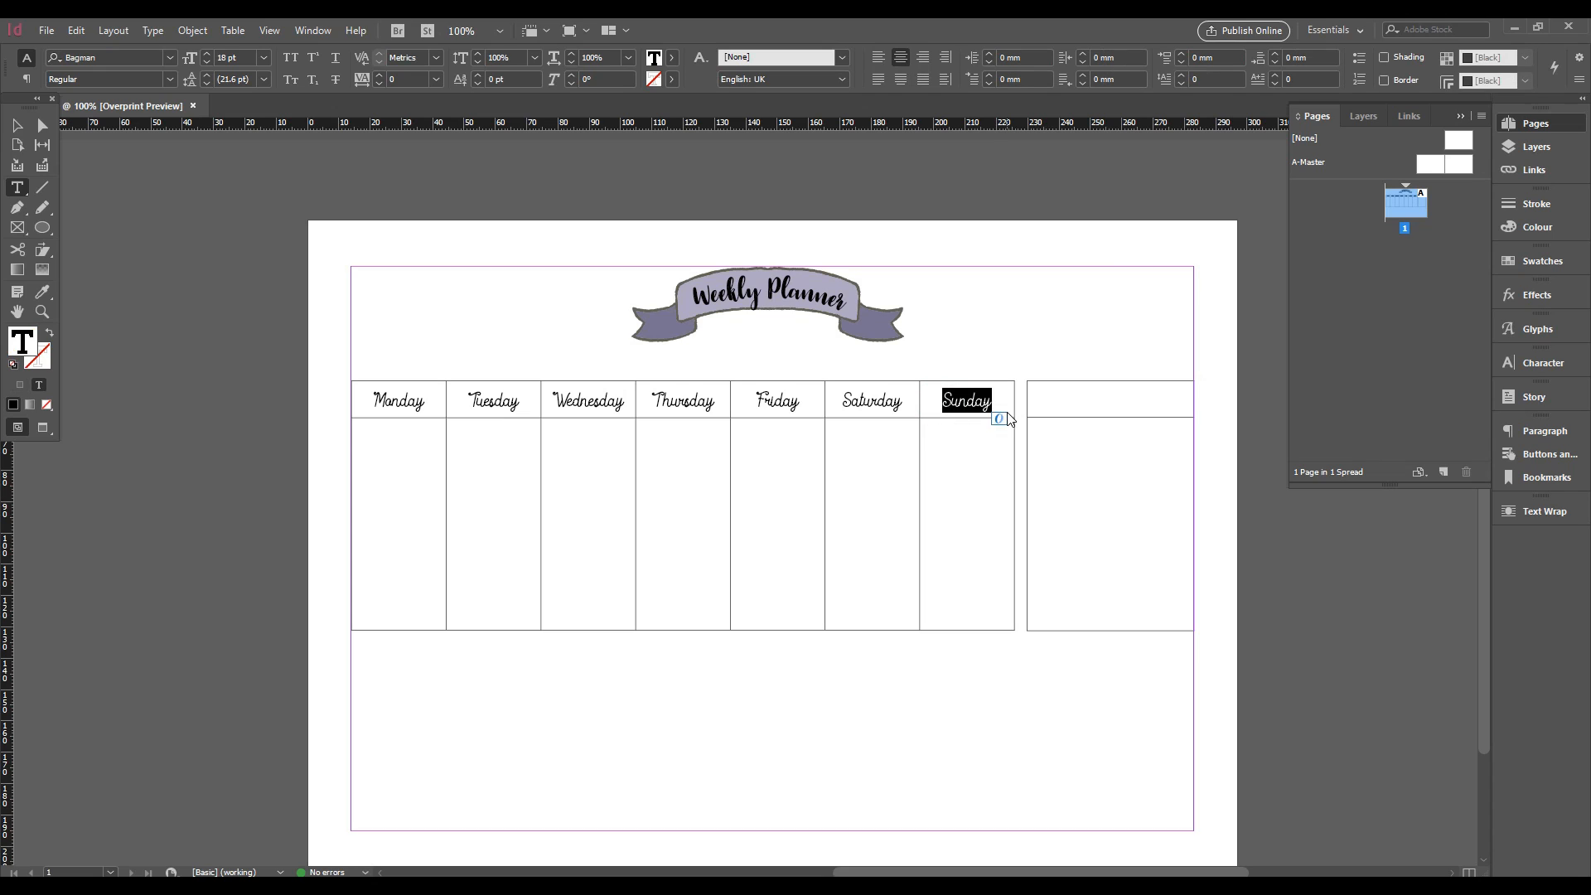
click(1086, 400)
key(ctrl+v)
drag(1137, 398, 1044, 380)
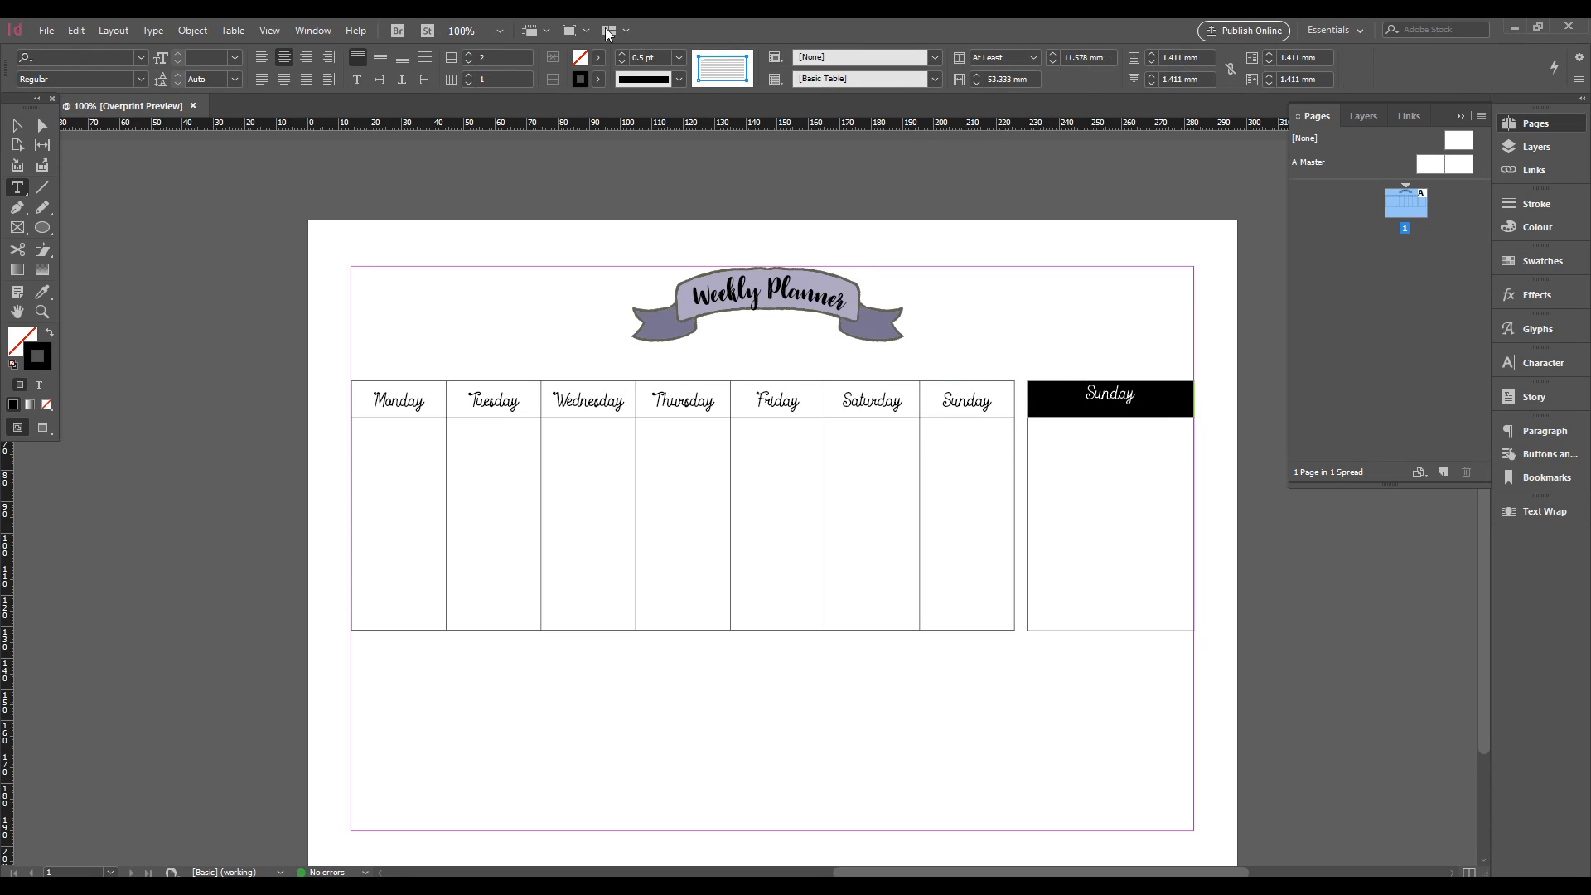
click(389, 63)
Replace the copied heading in the one-column table's top cell with "Top 3 Goals This Week!"
click(1088, 401)
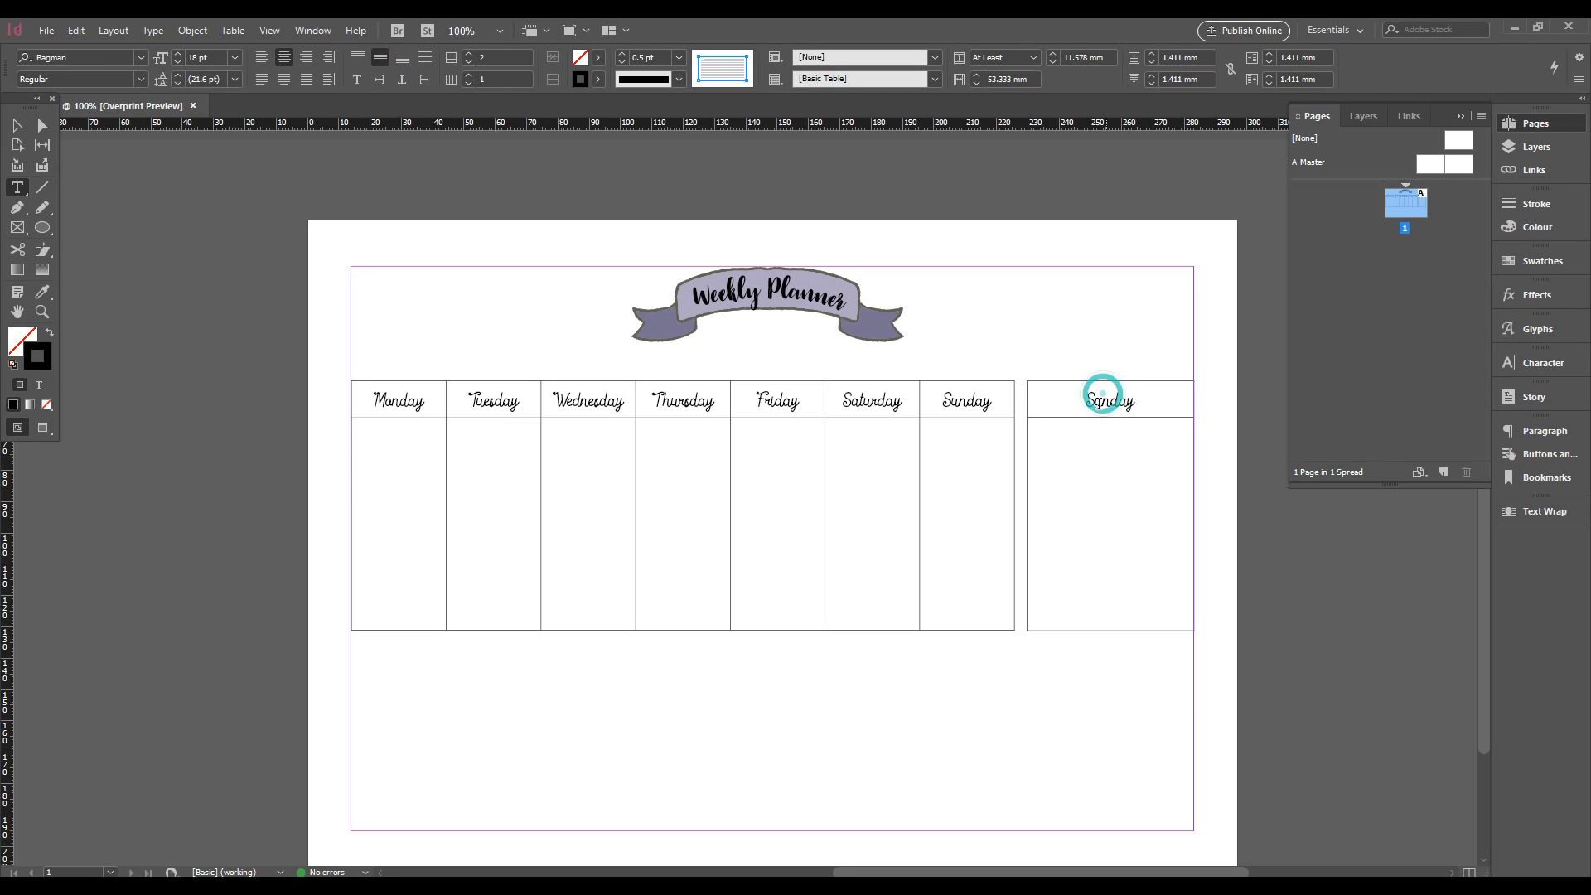
drag(1087, 400, 1167, 410)
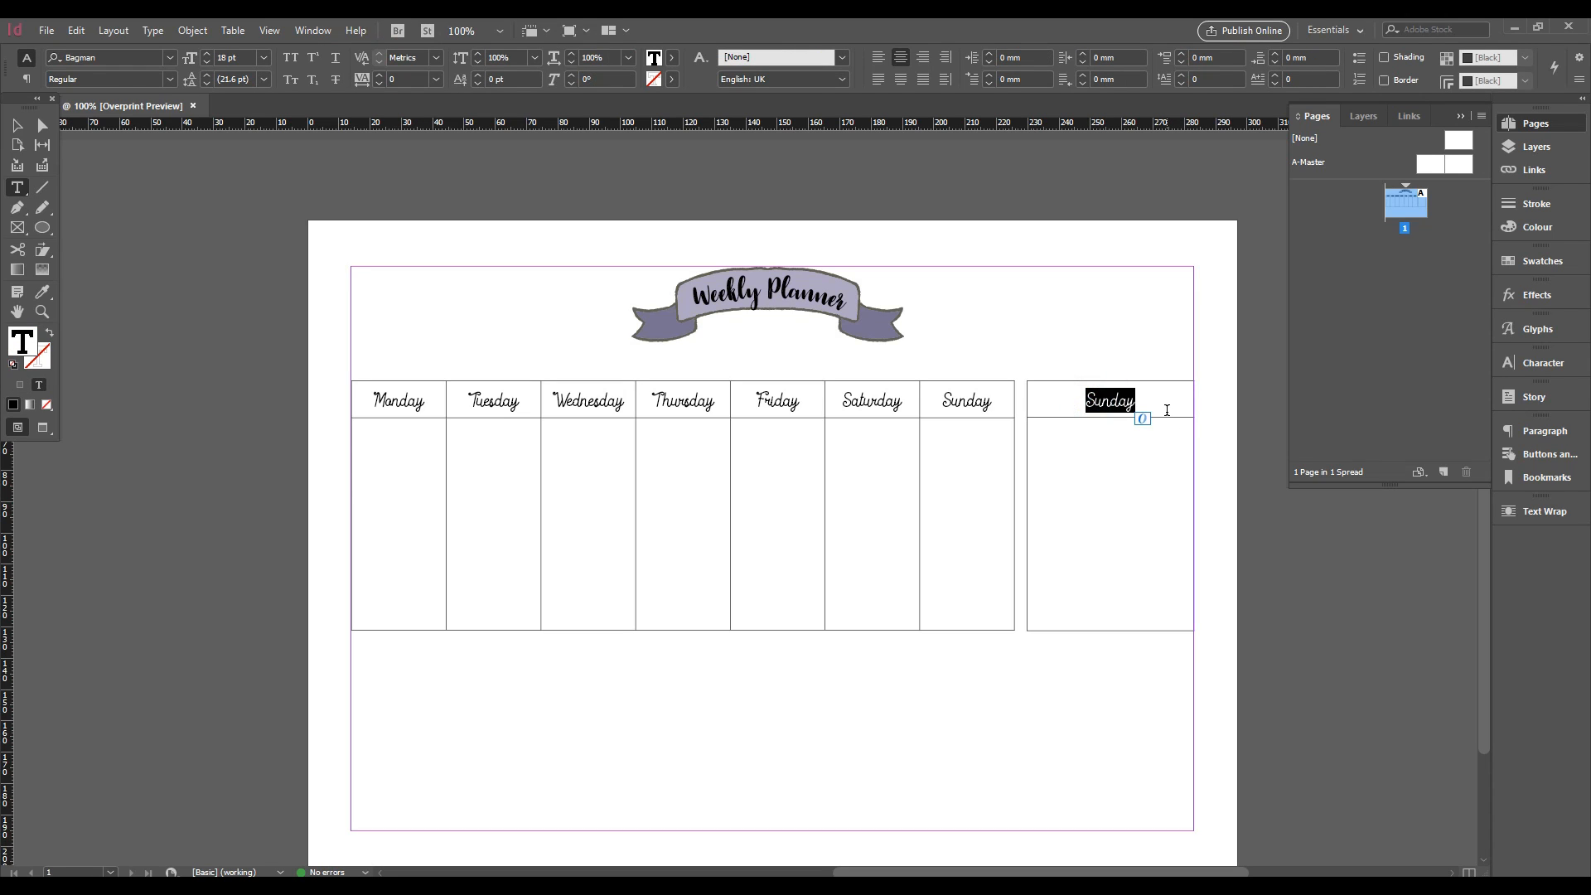
text(Top)
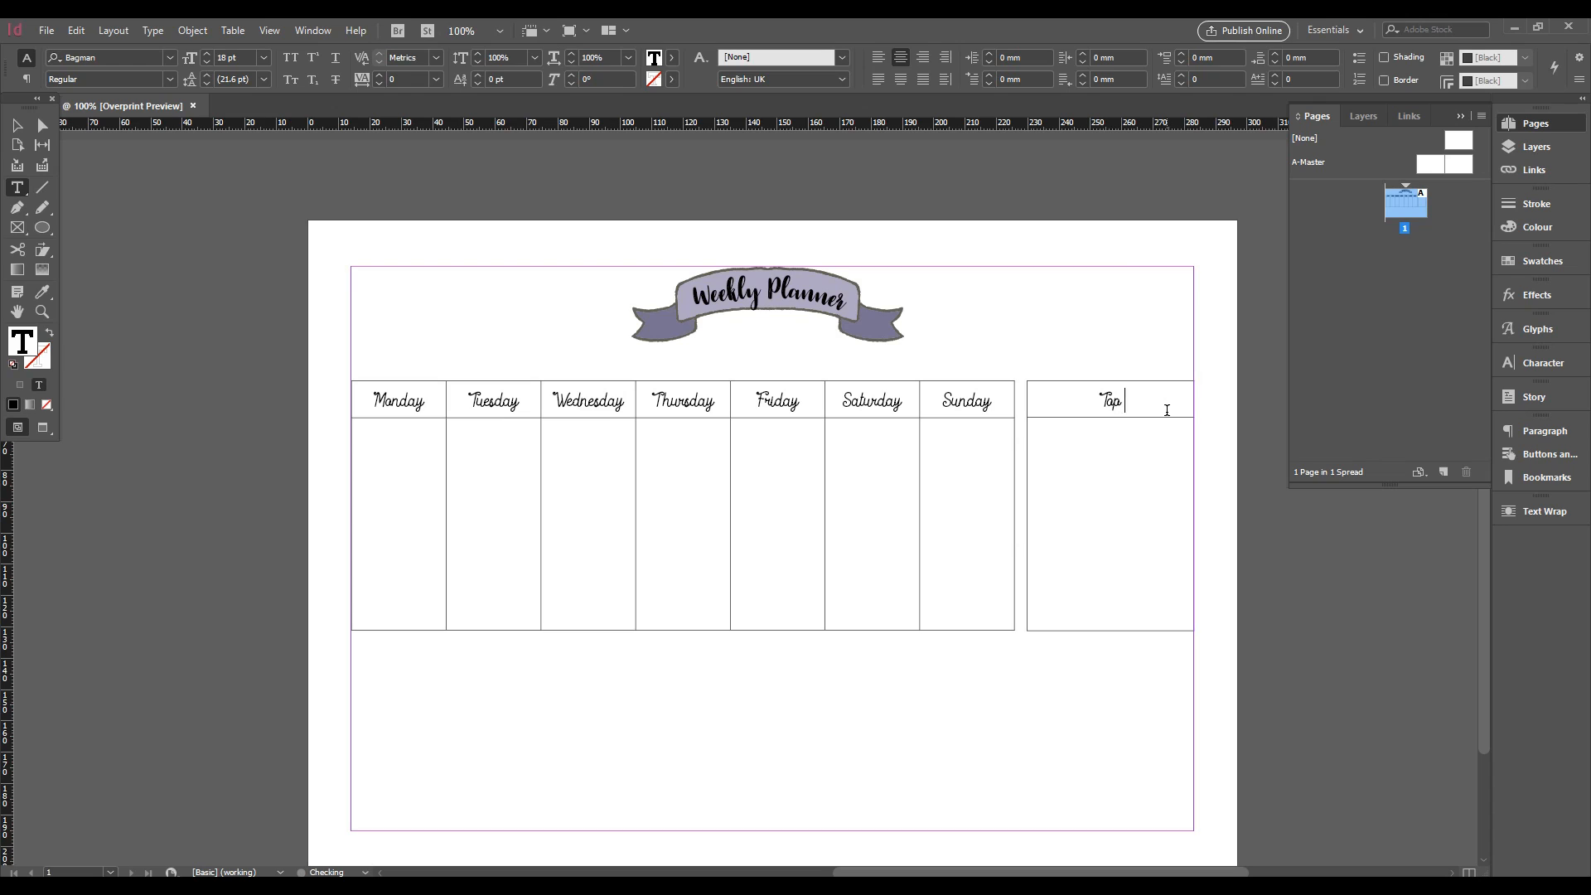
text( 3 Goals This W)
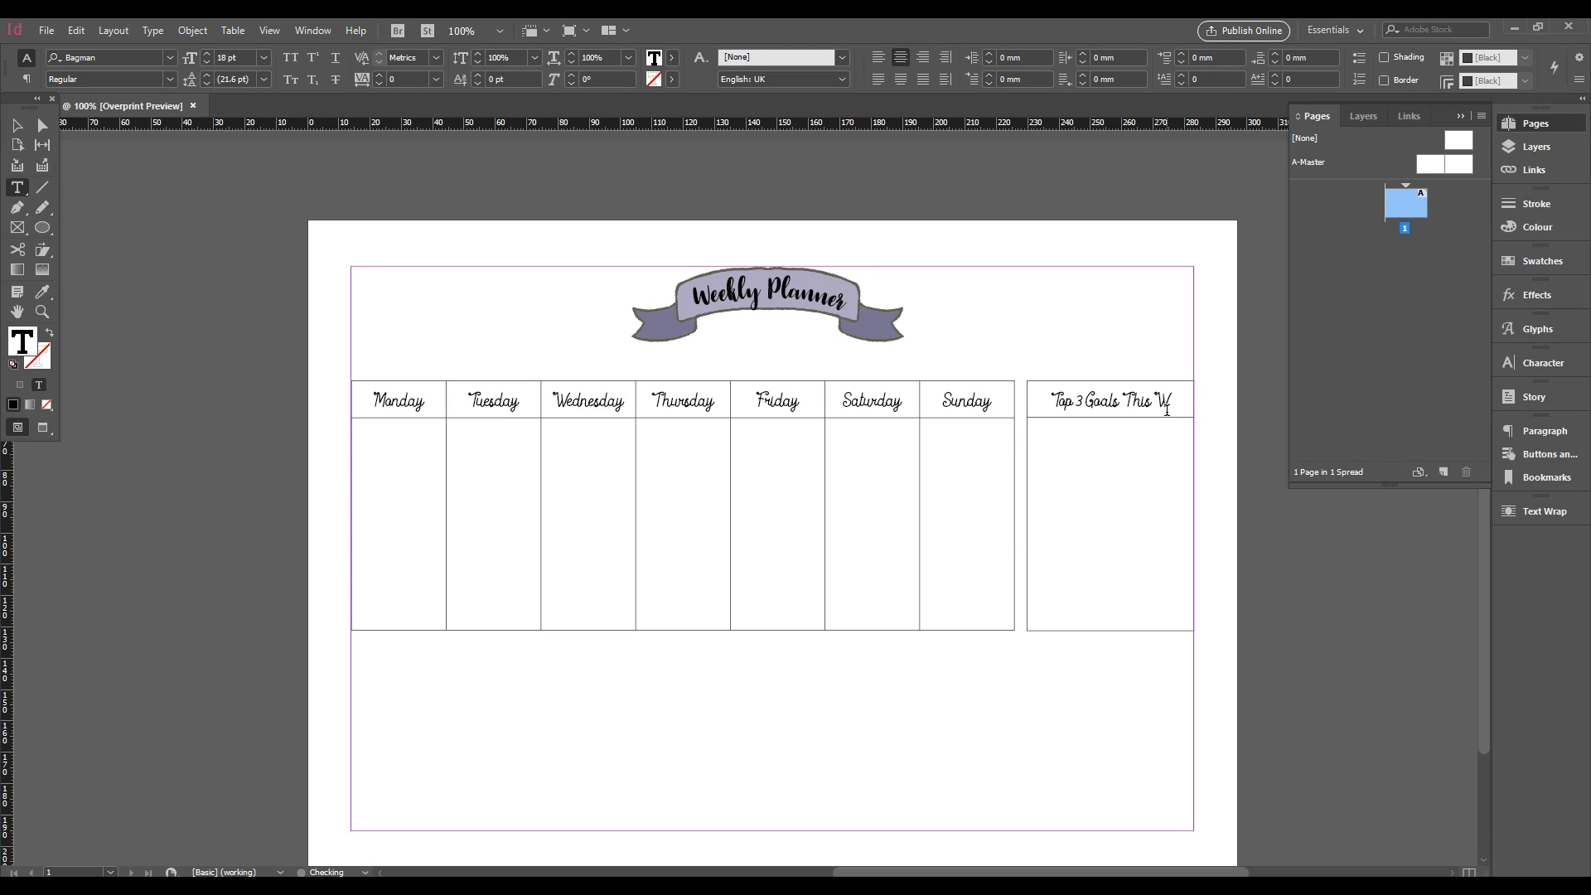
text(eek!)
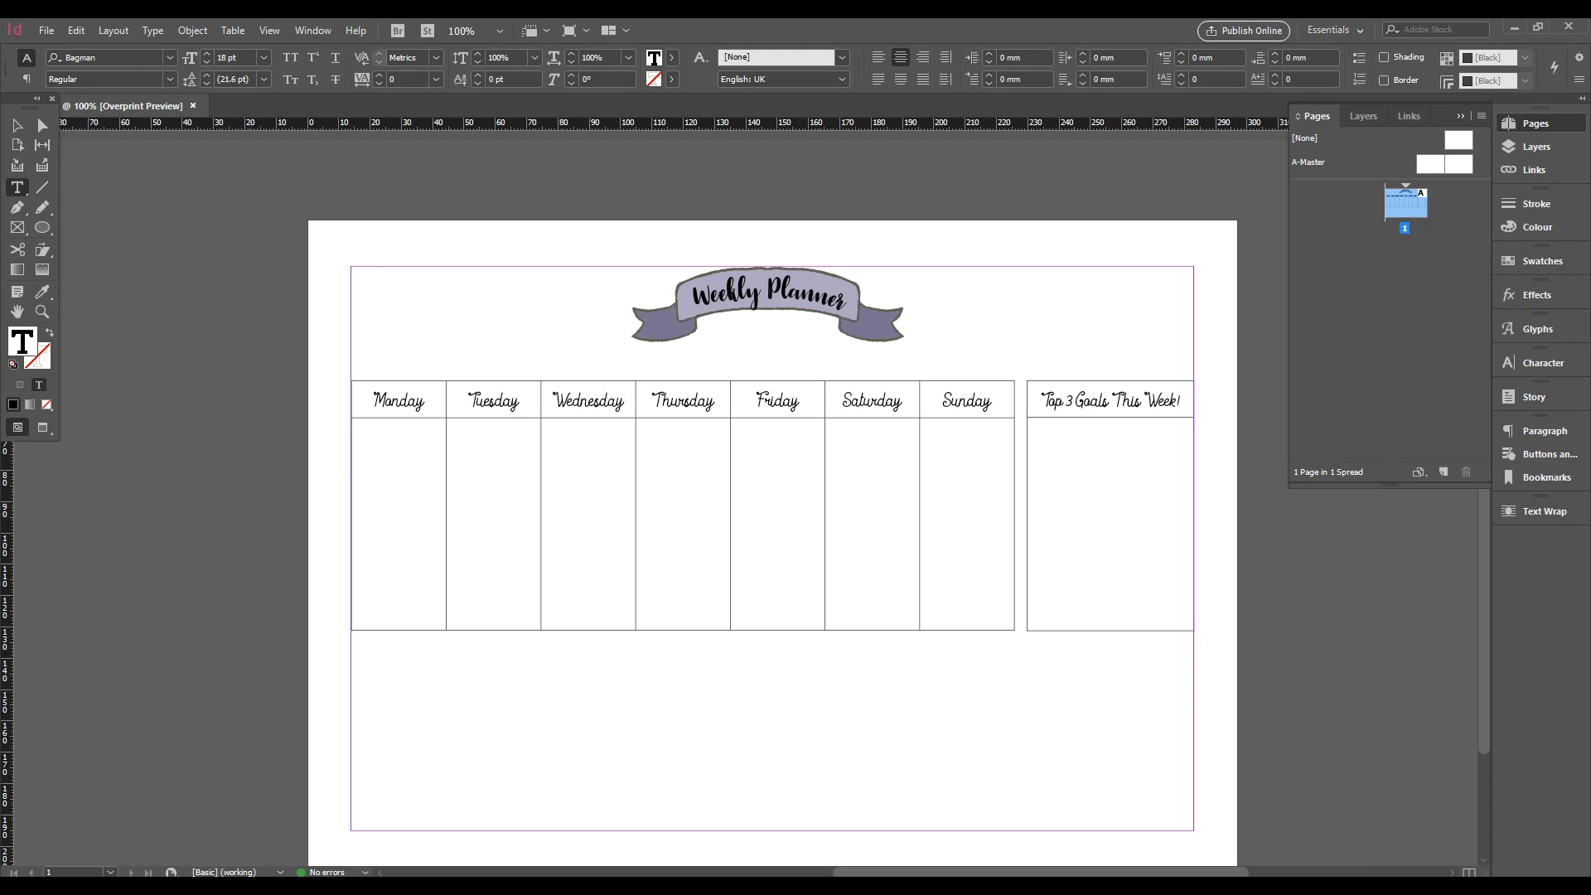
Switch to Illustrator and look over the decorative elements sheet for artwork to use in the planner
key(alt+Tab)
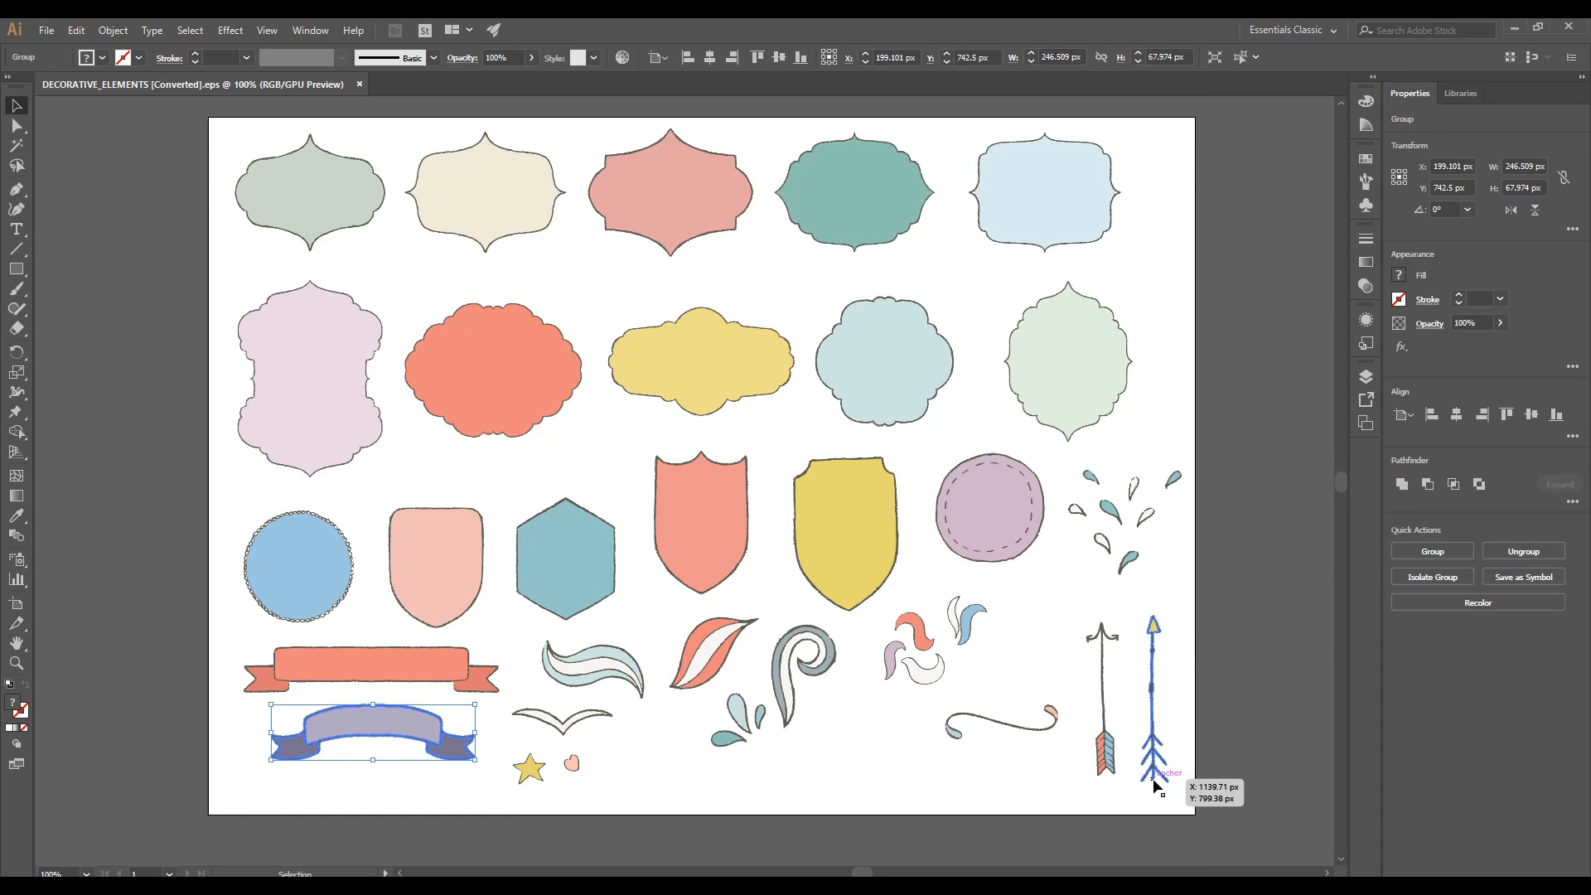
click(17, 105)
click(1076, 539)
click(972, 463)
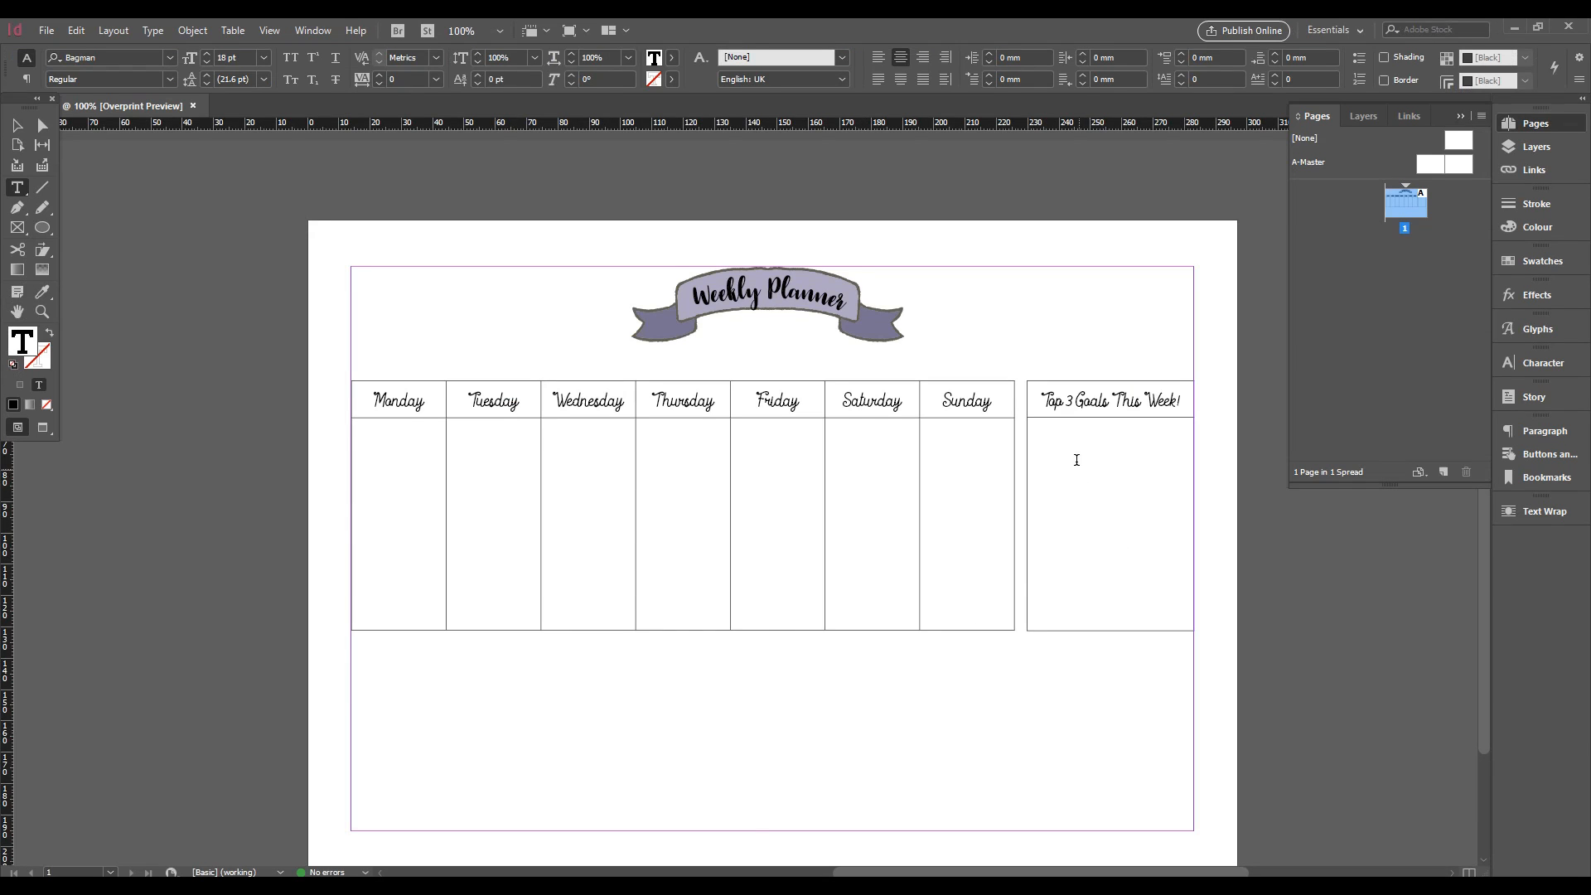
Paste the copied pink circle with the dashed inner ring onto the planner page
click(14, 129)
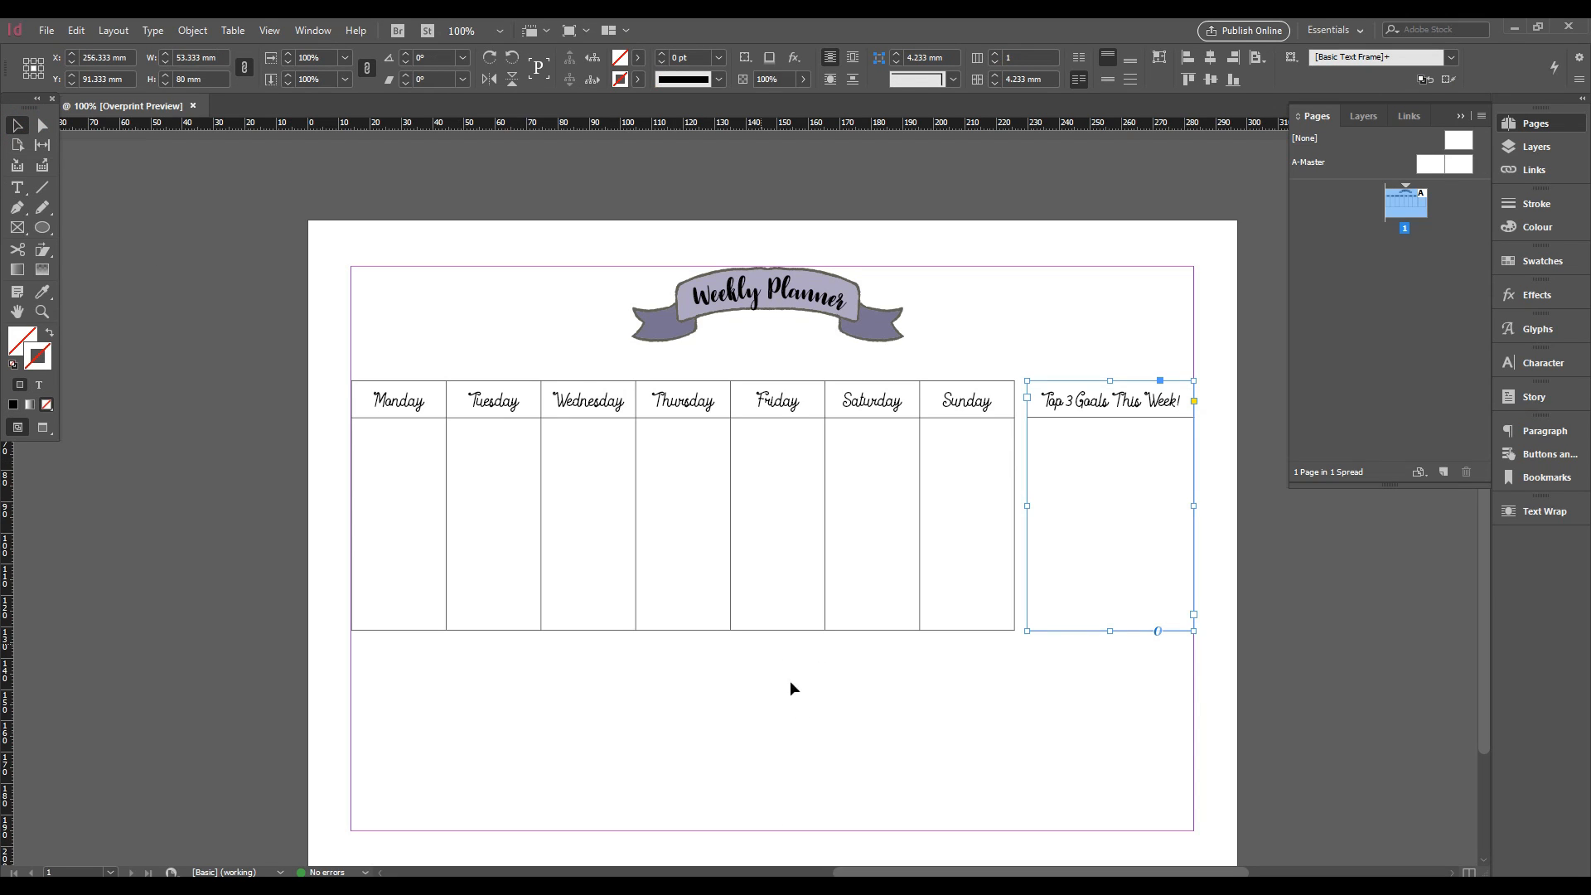
click(796, 708)
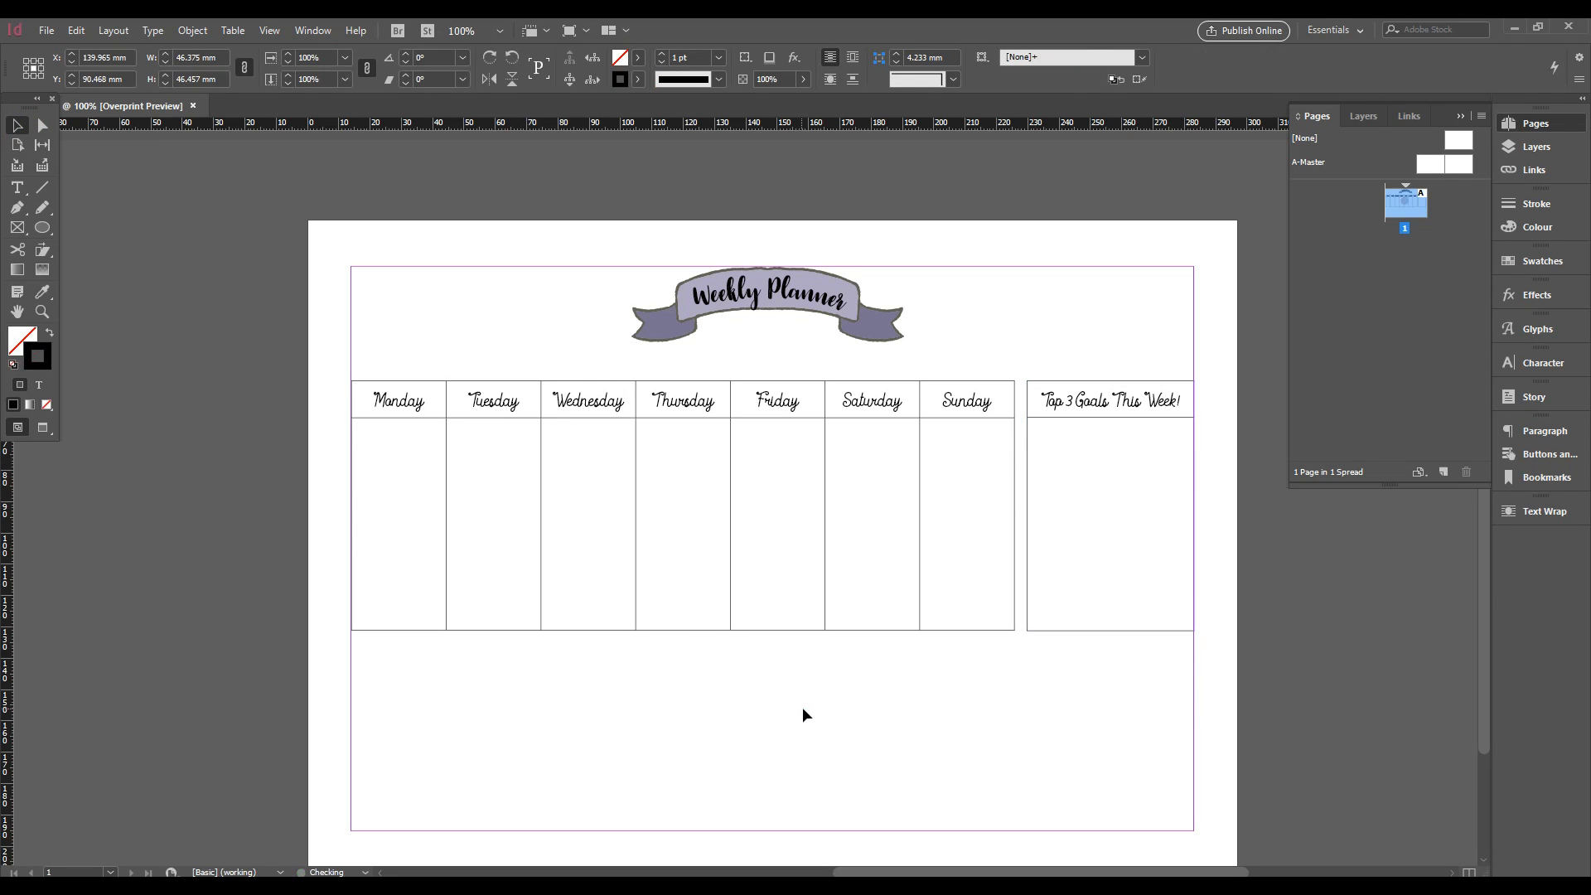
key(ctrl+v)
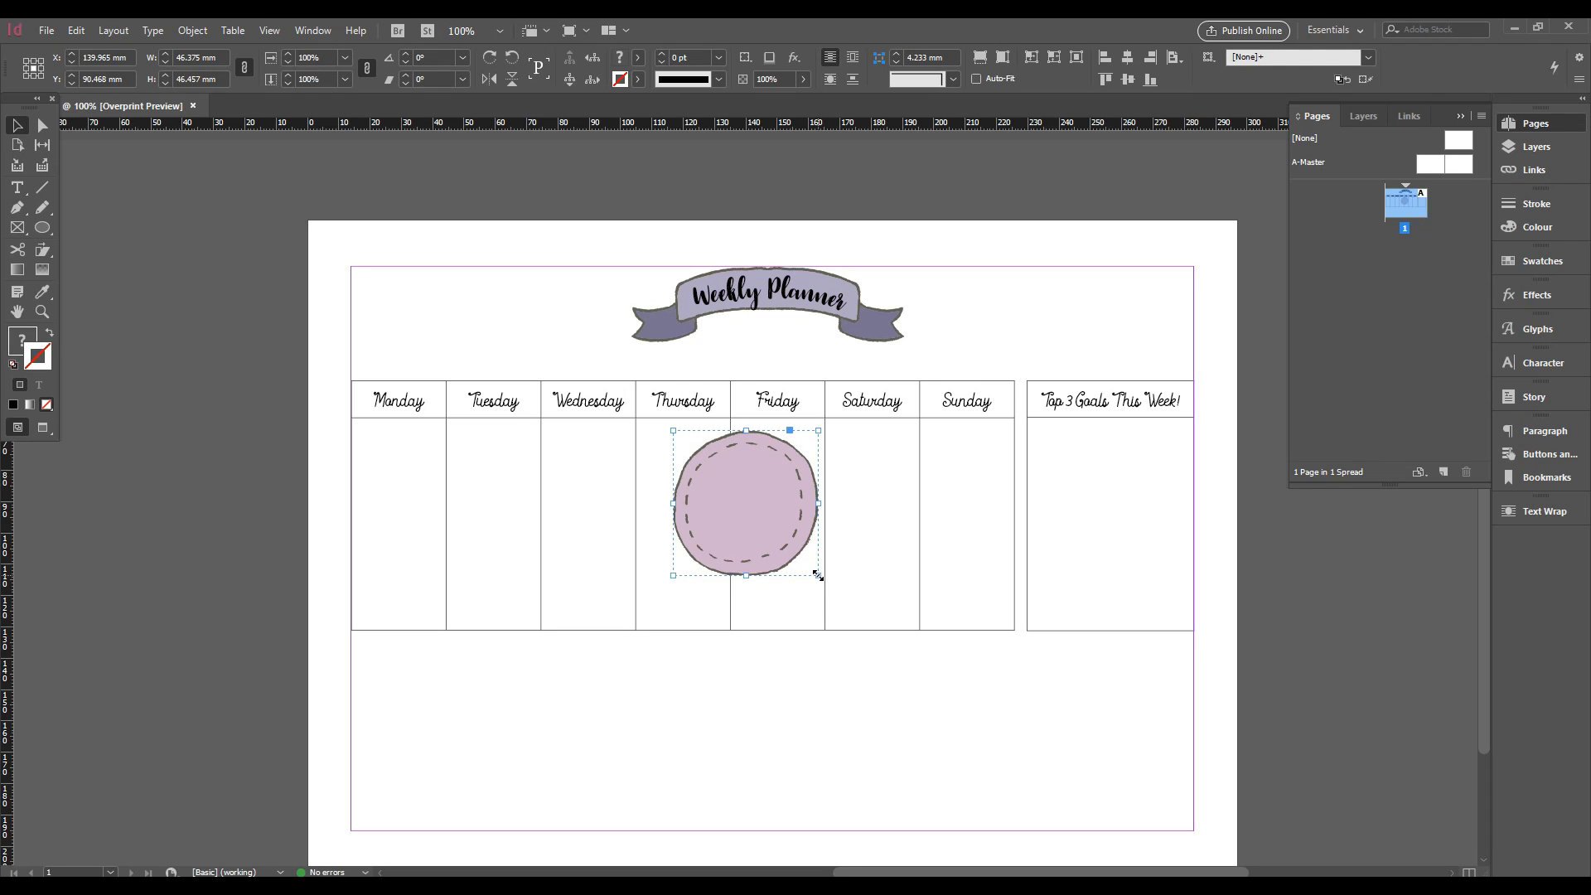
drag(820, 577, 691, 439)
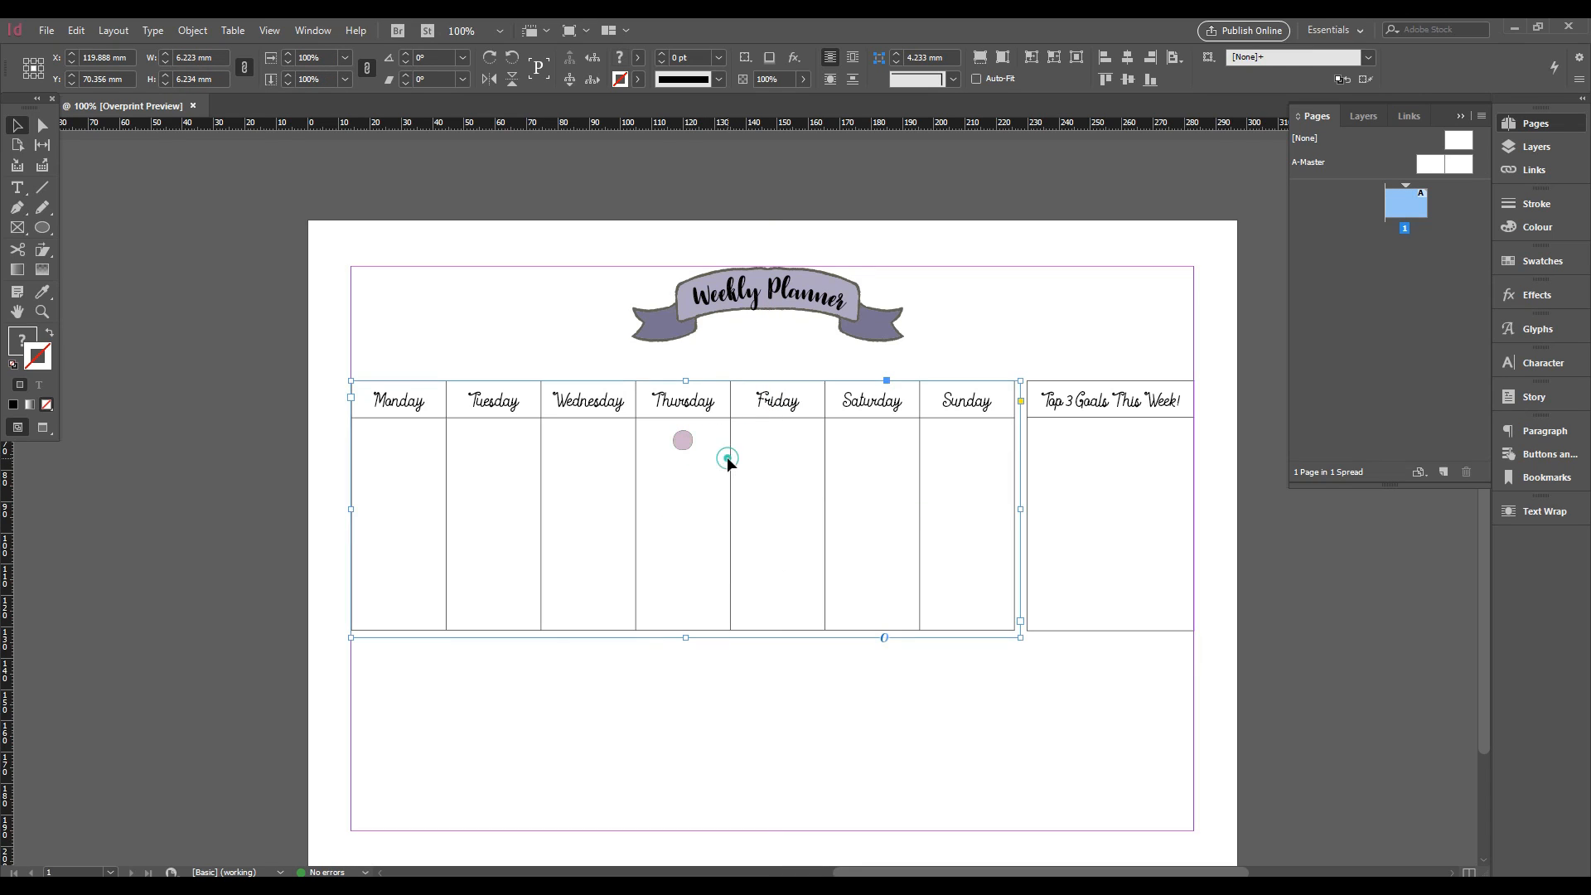
click(727, 463)
key(ctrl+z)
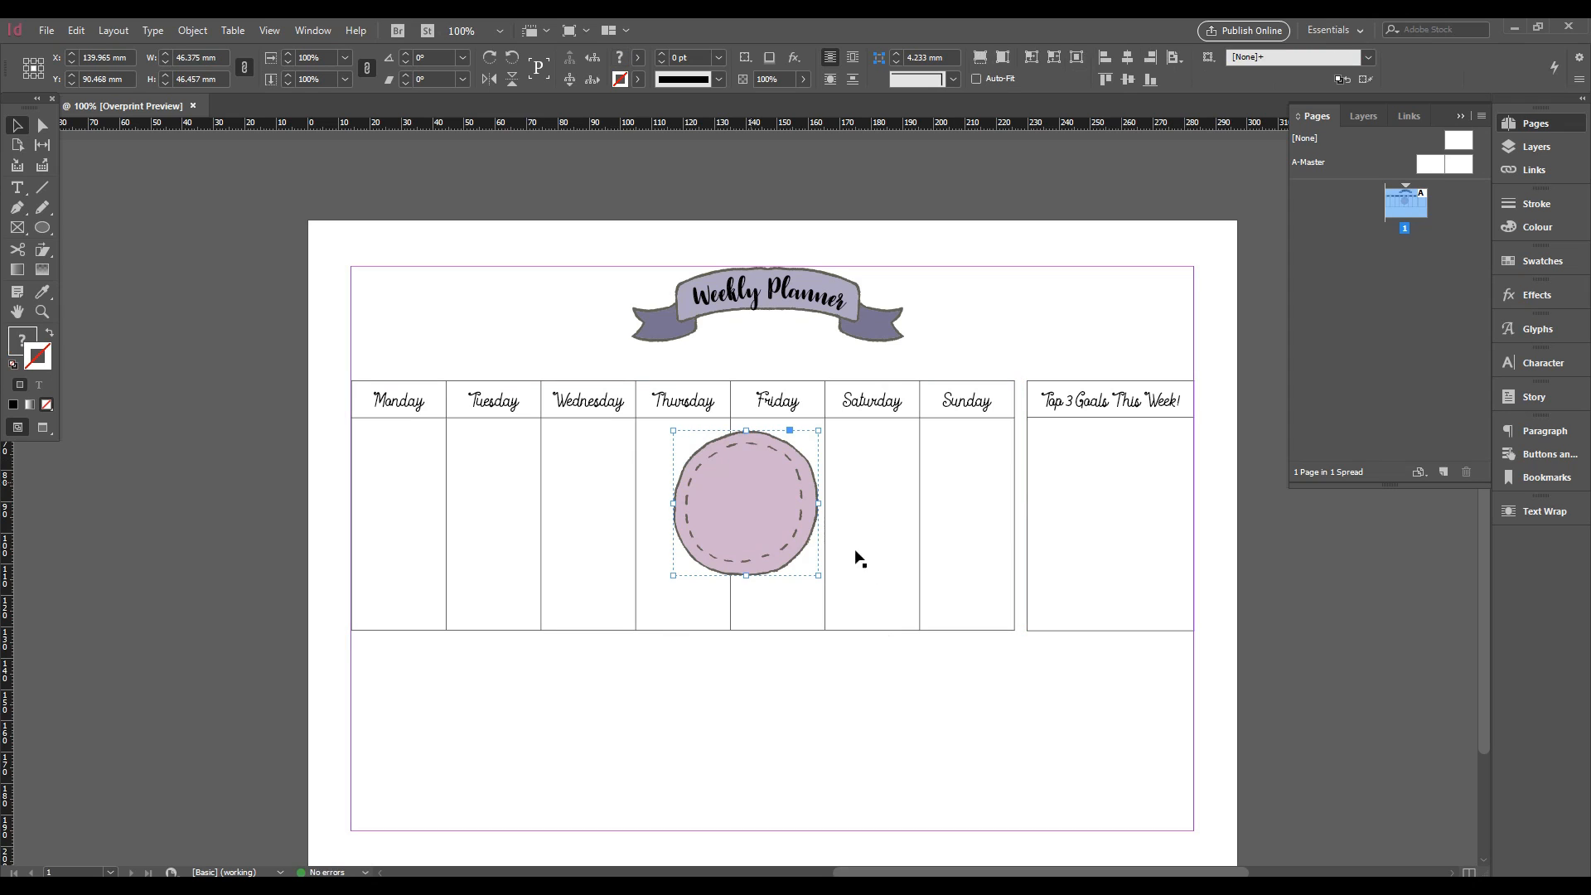
Scale the pink circle down to about 6.7 mm and place it just below the "Top 3 Goals This Week!" heading, near the box's left edge
key(ctrl+equal)
key(ctrl+equal)
key(ctrl+equal)
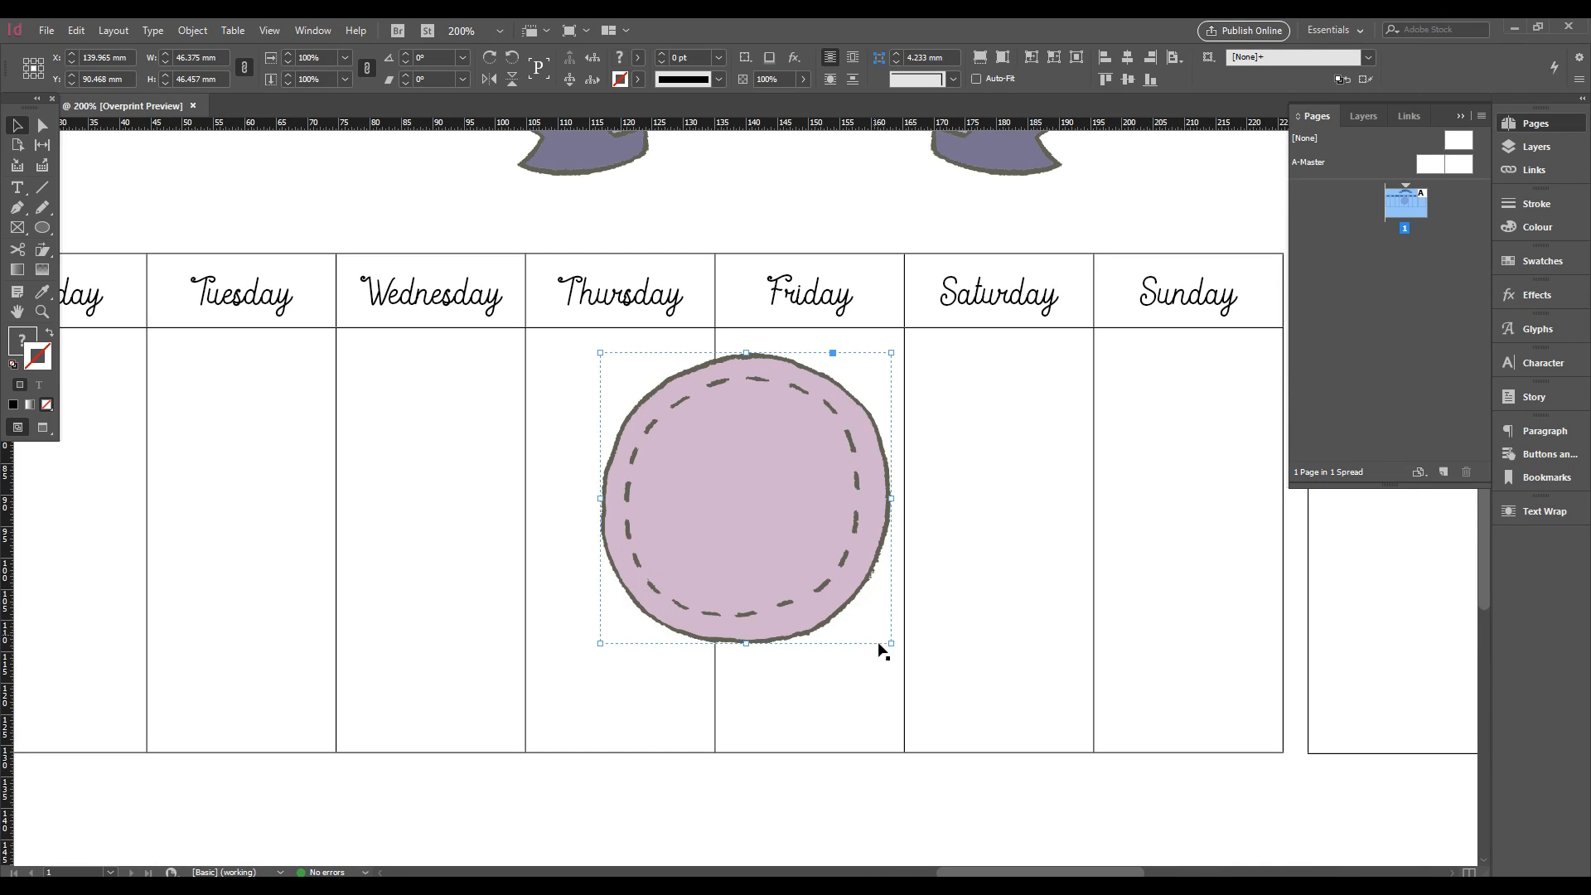
drag(890, 642, 643, 390)
scroll(1076, 494, right, 6)
scroll(749, 547, up, 2)
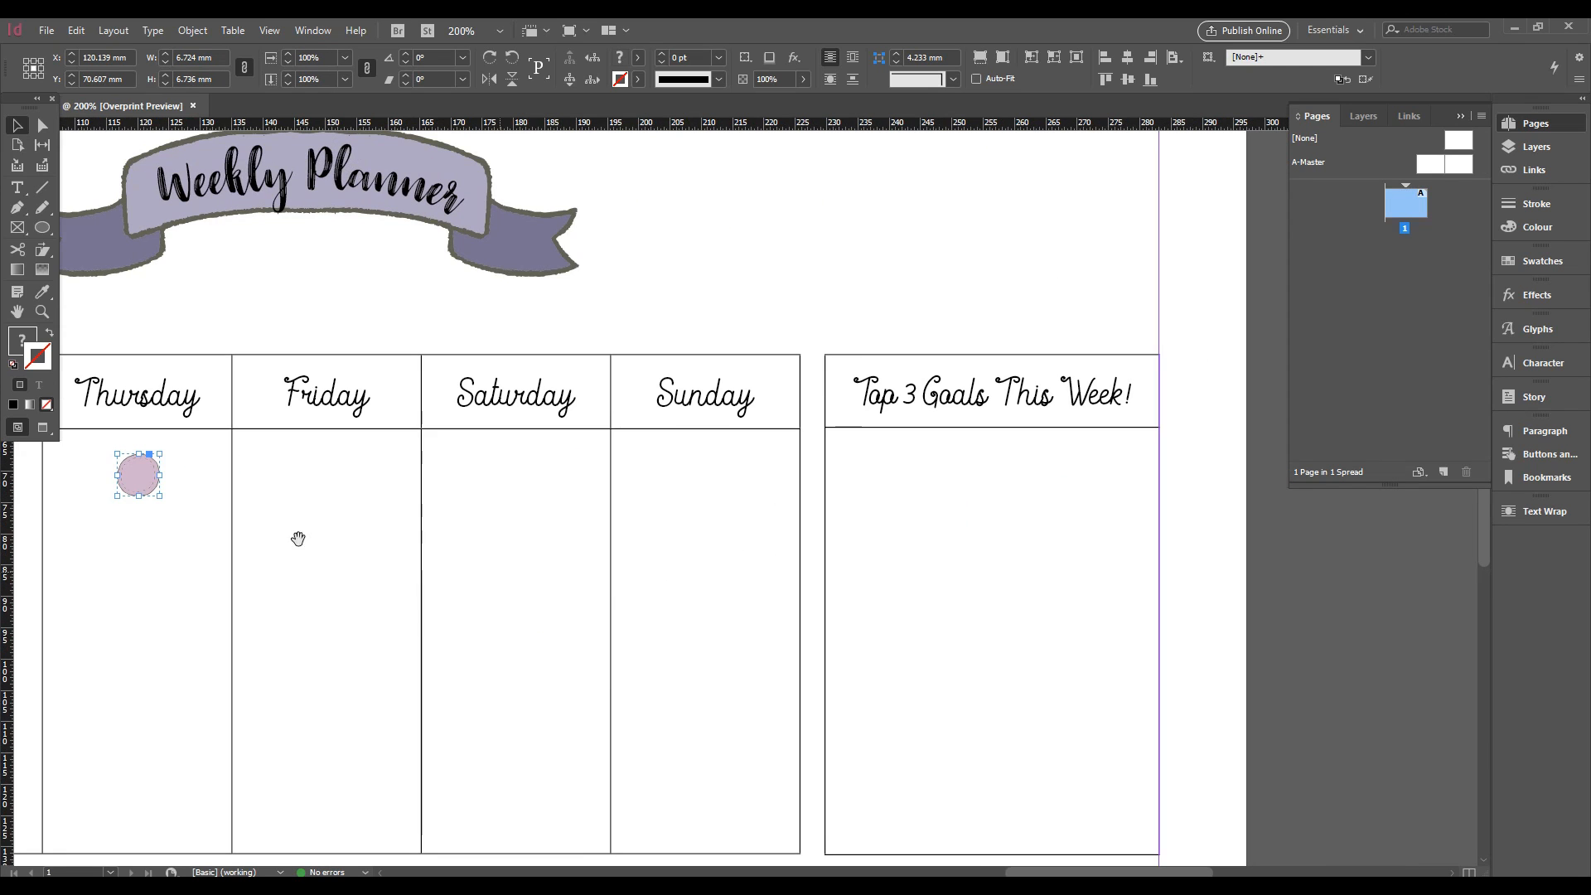
drag(149, 482, 867, 469)
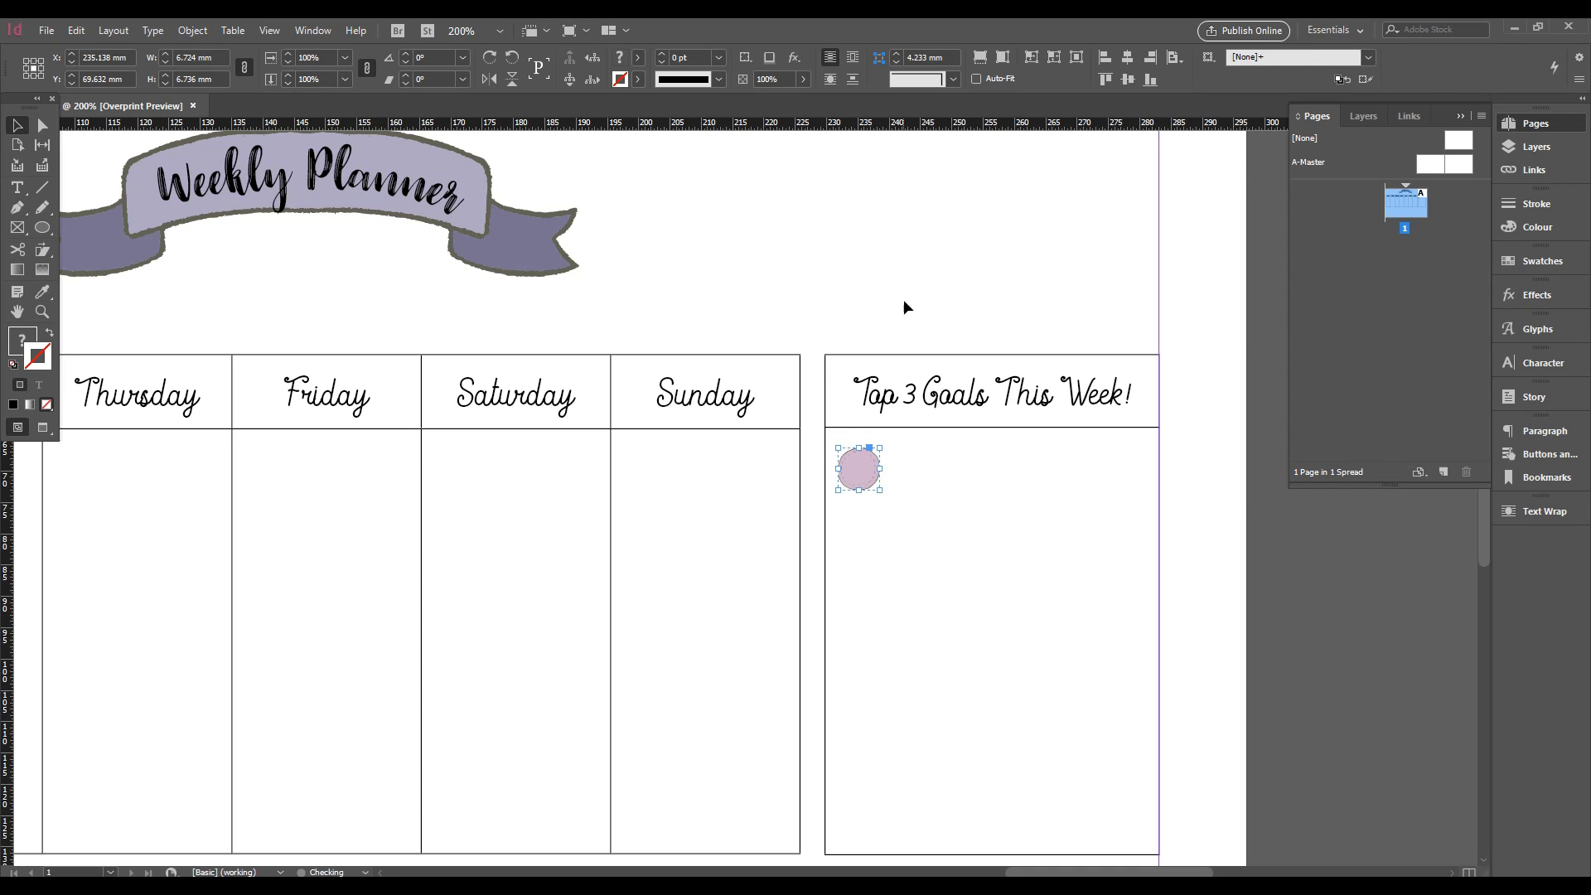
click(906, 297)
Shrink the pink circle in the goals box to about 5.4 mm across
click(857, 469)
drag(879, 489, 866, 476)
key(ctrl+z)
drag(879, 490, 871, 481)
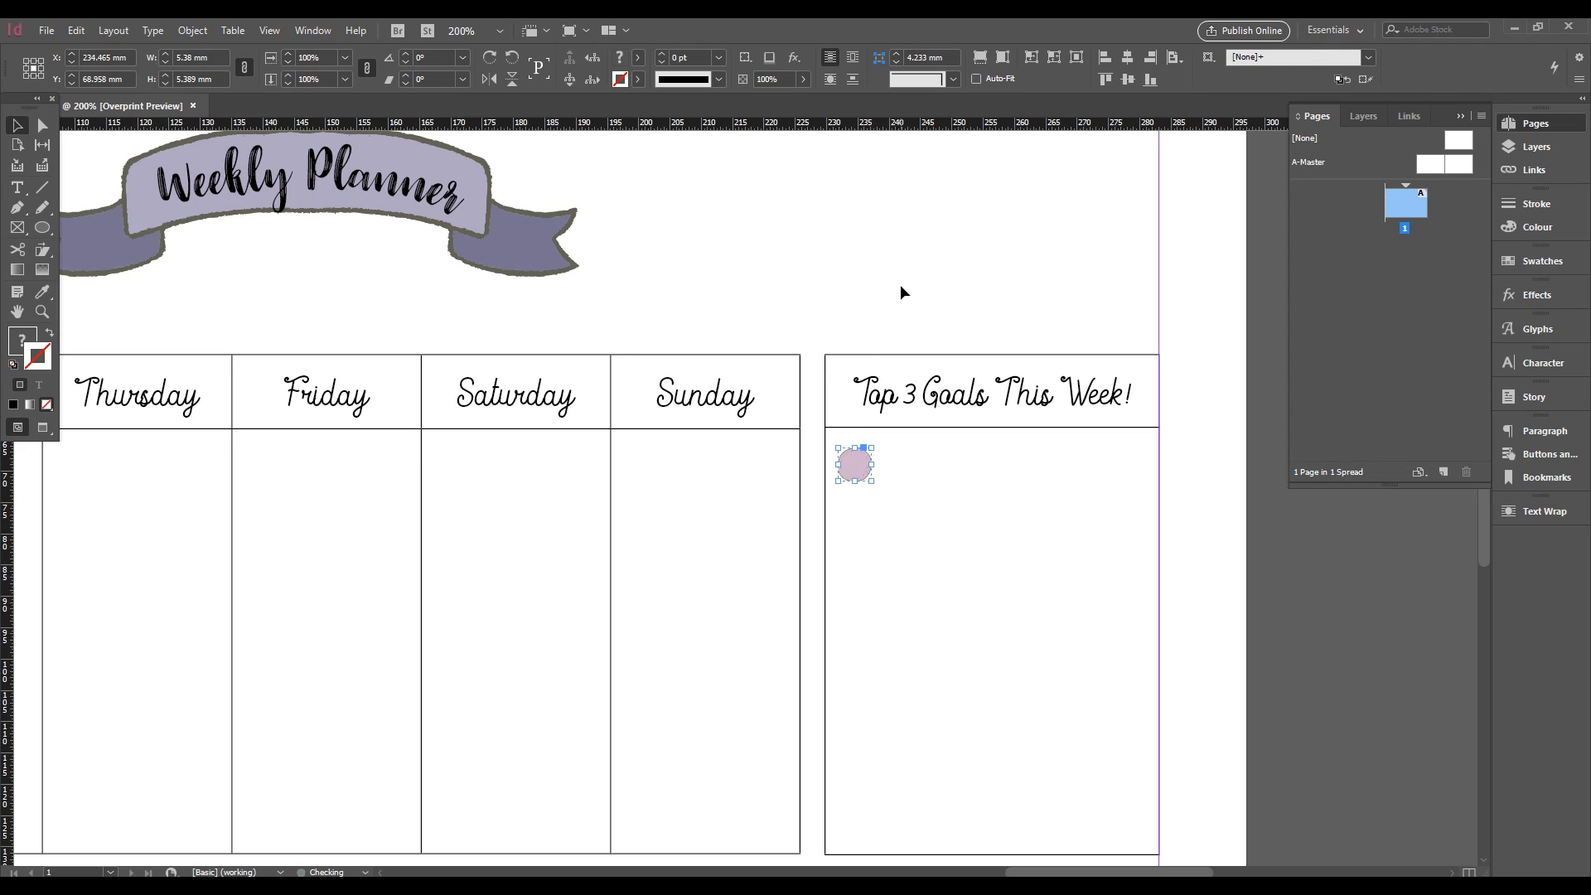
click(900, 285)
Draw a straight horizontal line about 37.4 mm long to the right of the pink circle, level with its lower edge
click(36, 193)
drag(887, 484, 1114, 479)
drag(1128, 478, 1124, 479)
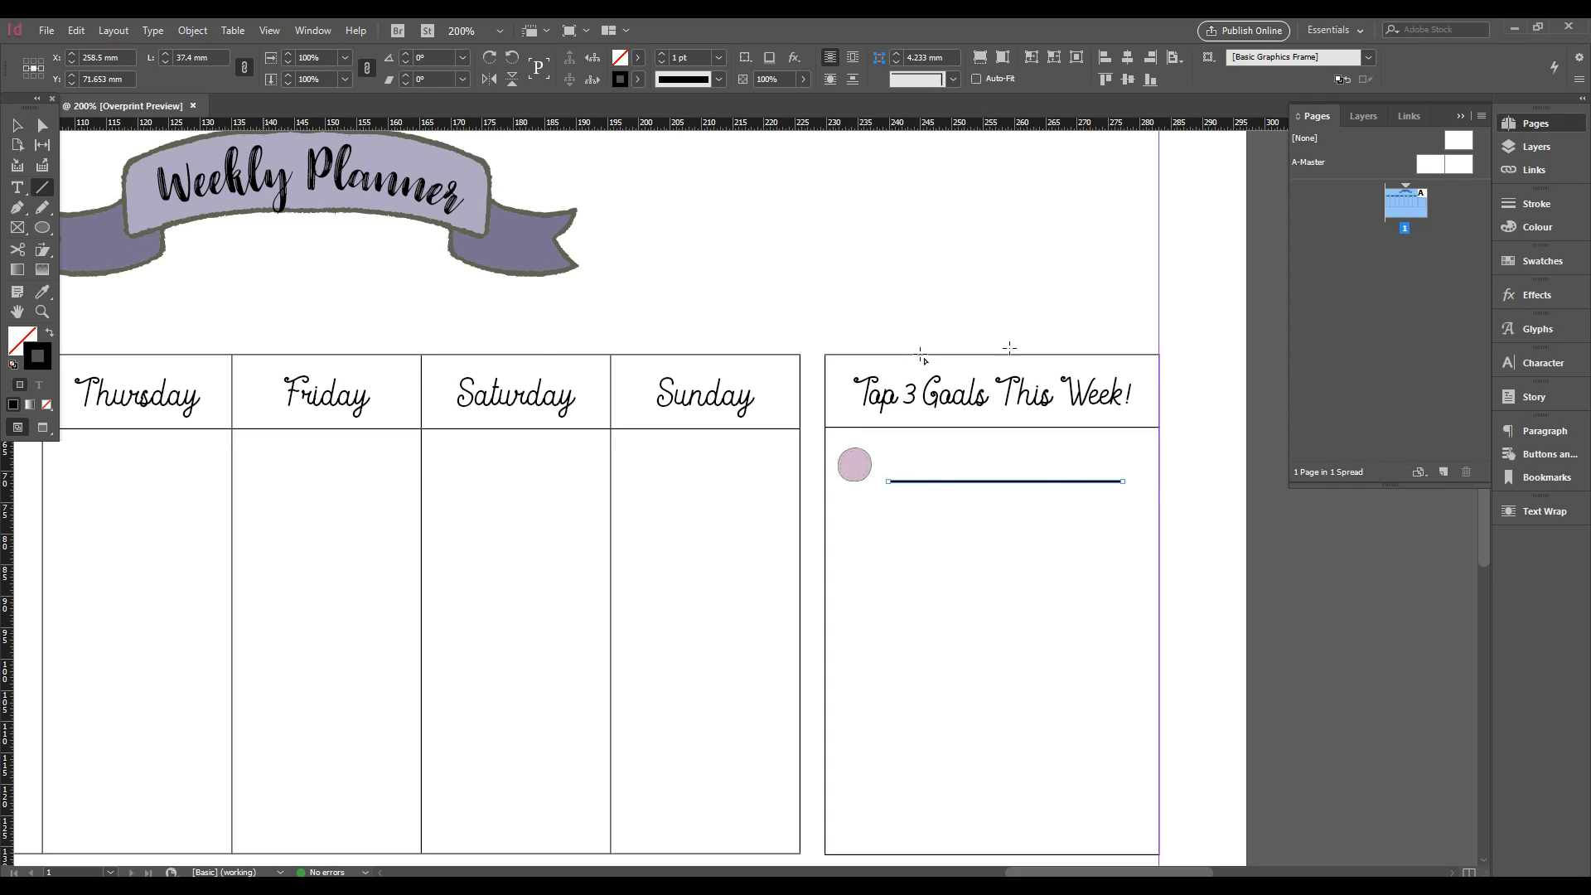
mouse_move(814, 294)
mouse_down()
mouse_move(1147, 313)
mouse_move(1125, 288)
mouse_move(1098, 300)
mouse_move(1127, 288)
mouse_move(1127, 266)
mouse_move(1127, 298)
mouse_move(1119, 287)
mouse_up()
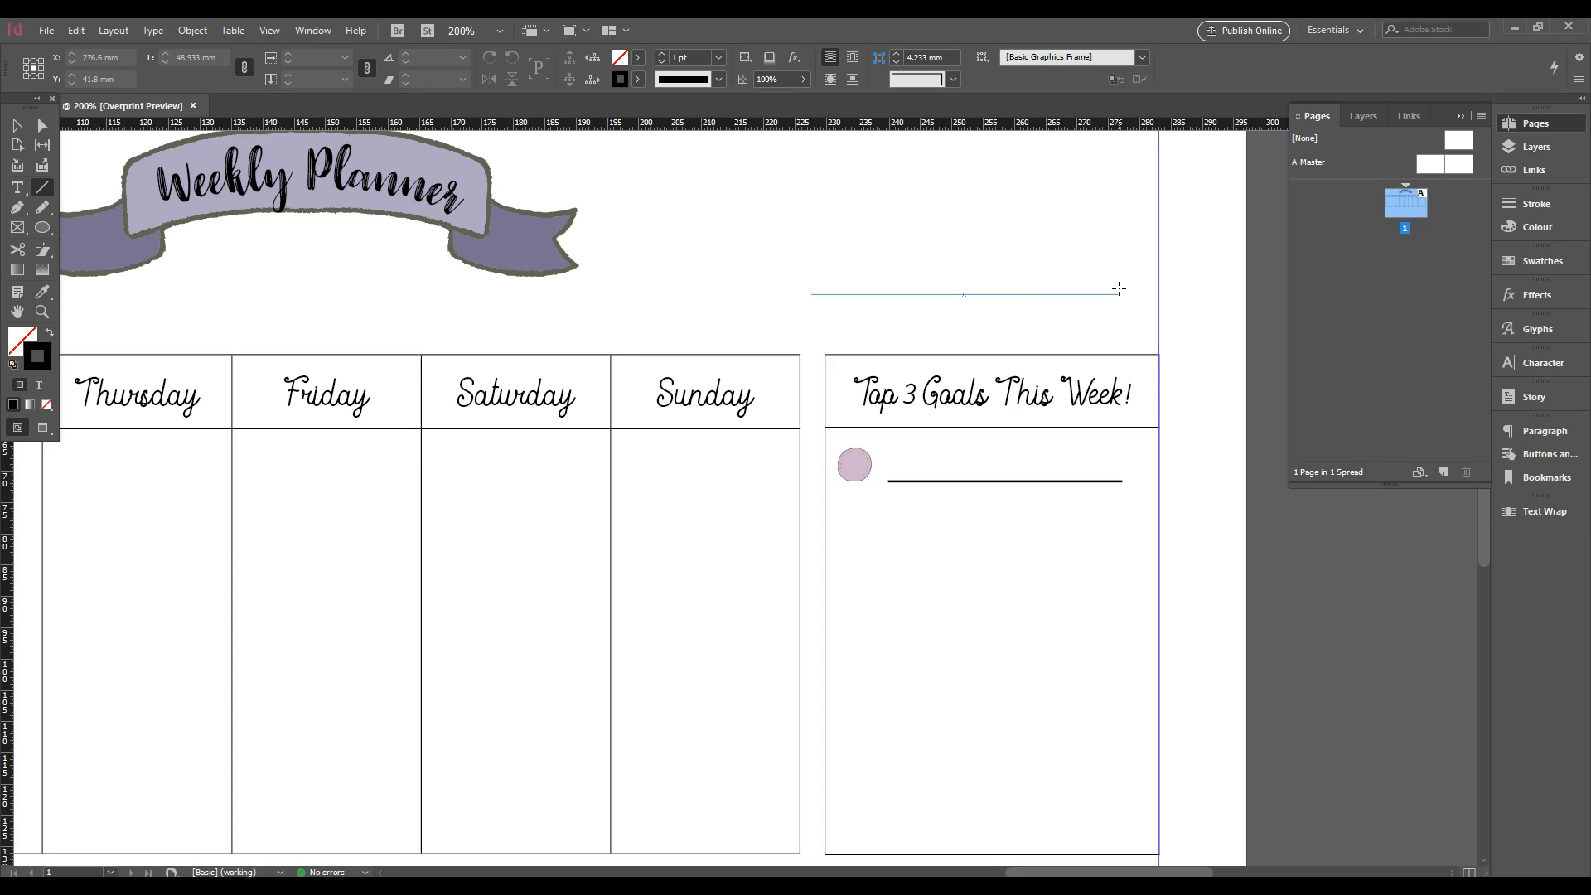
key(Delete)
Set the stroke weight of the line beside the circle to 0.5 pt
click(18, 125)
click(945, 479)
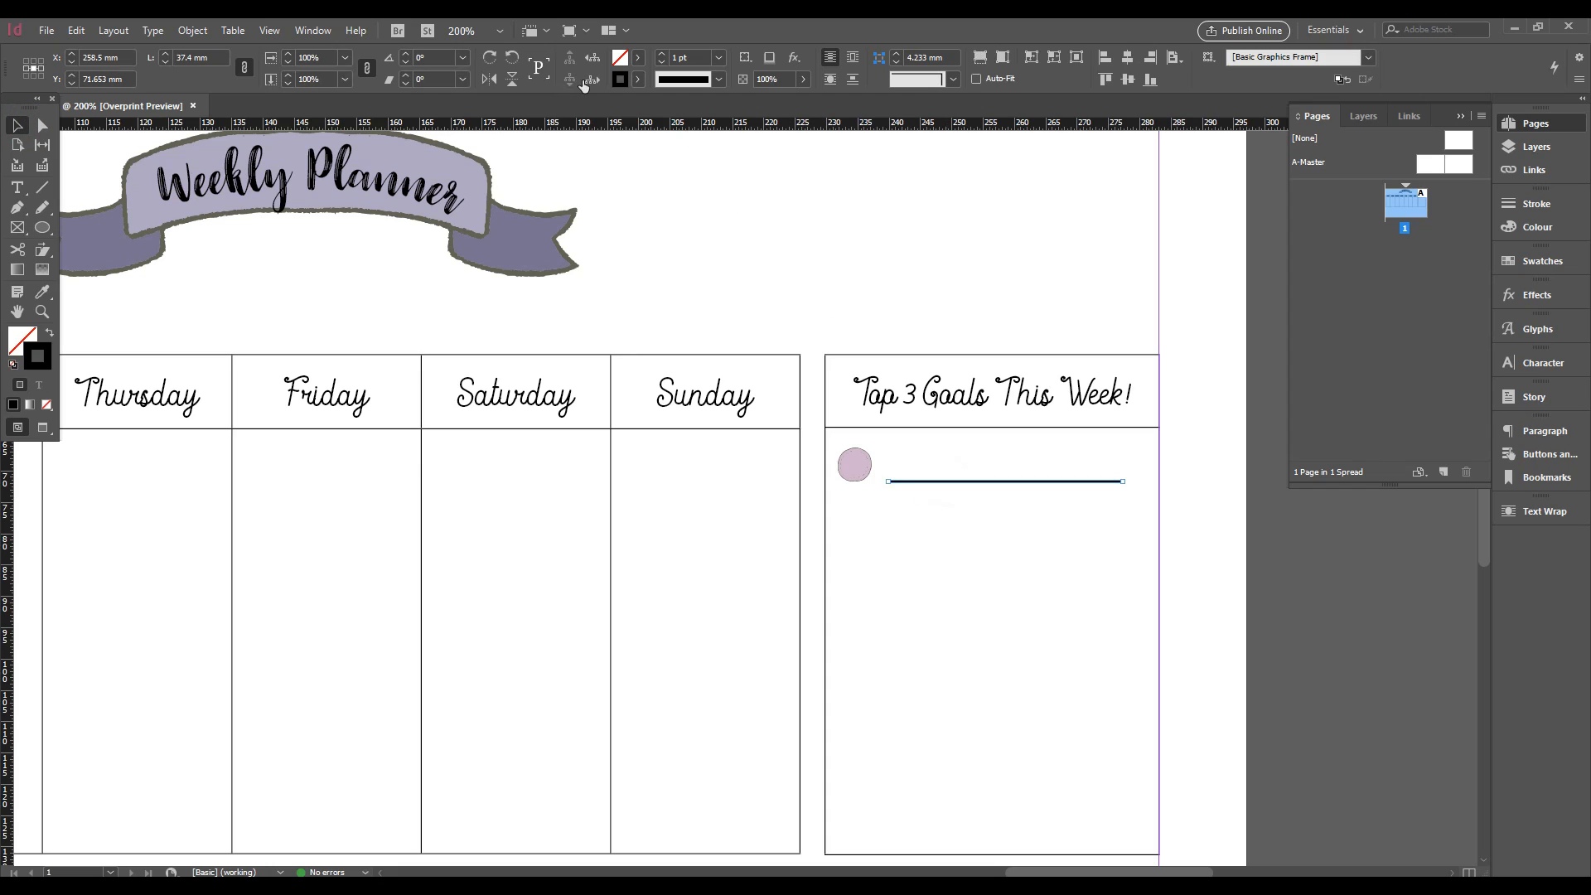
click(718, 60)
click(708, 107)
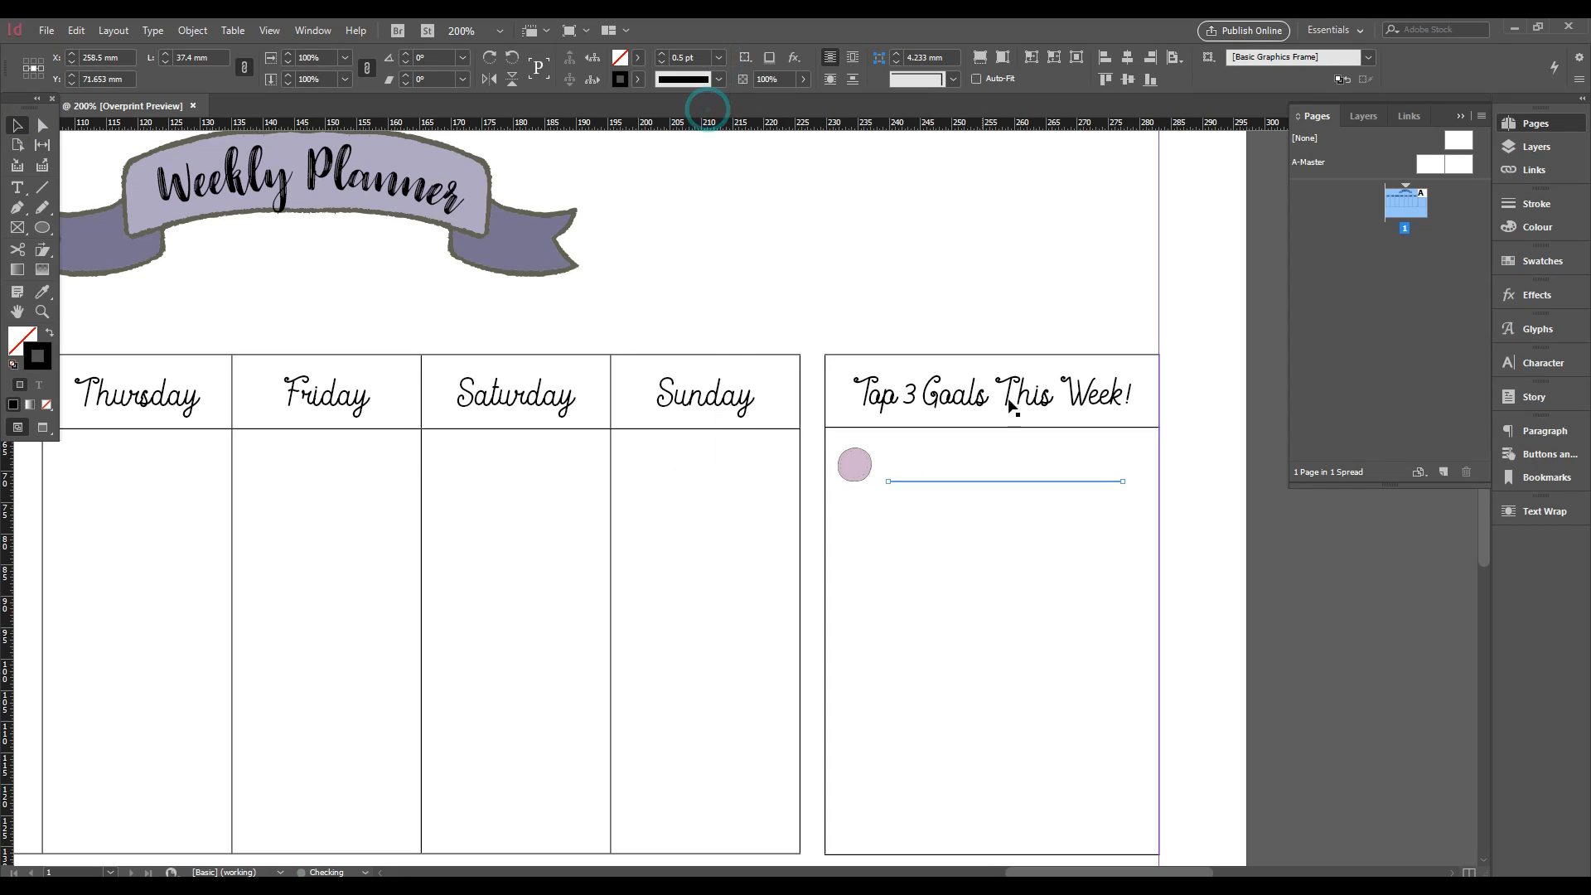
Move the pink circle slightly right and down so it sits closer to the start of the line
click(970, 479)
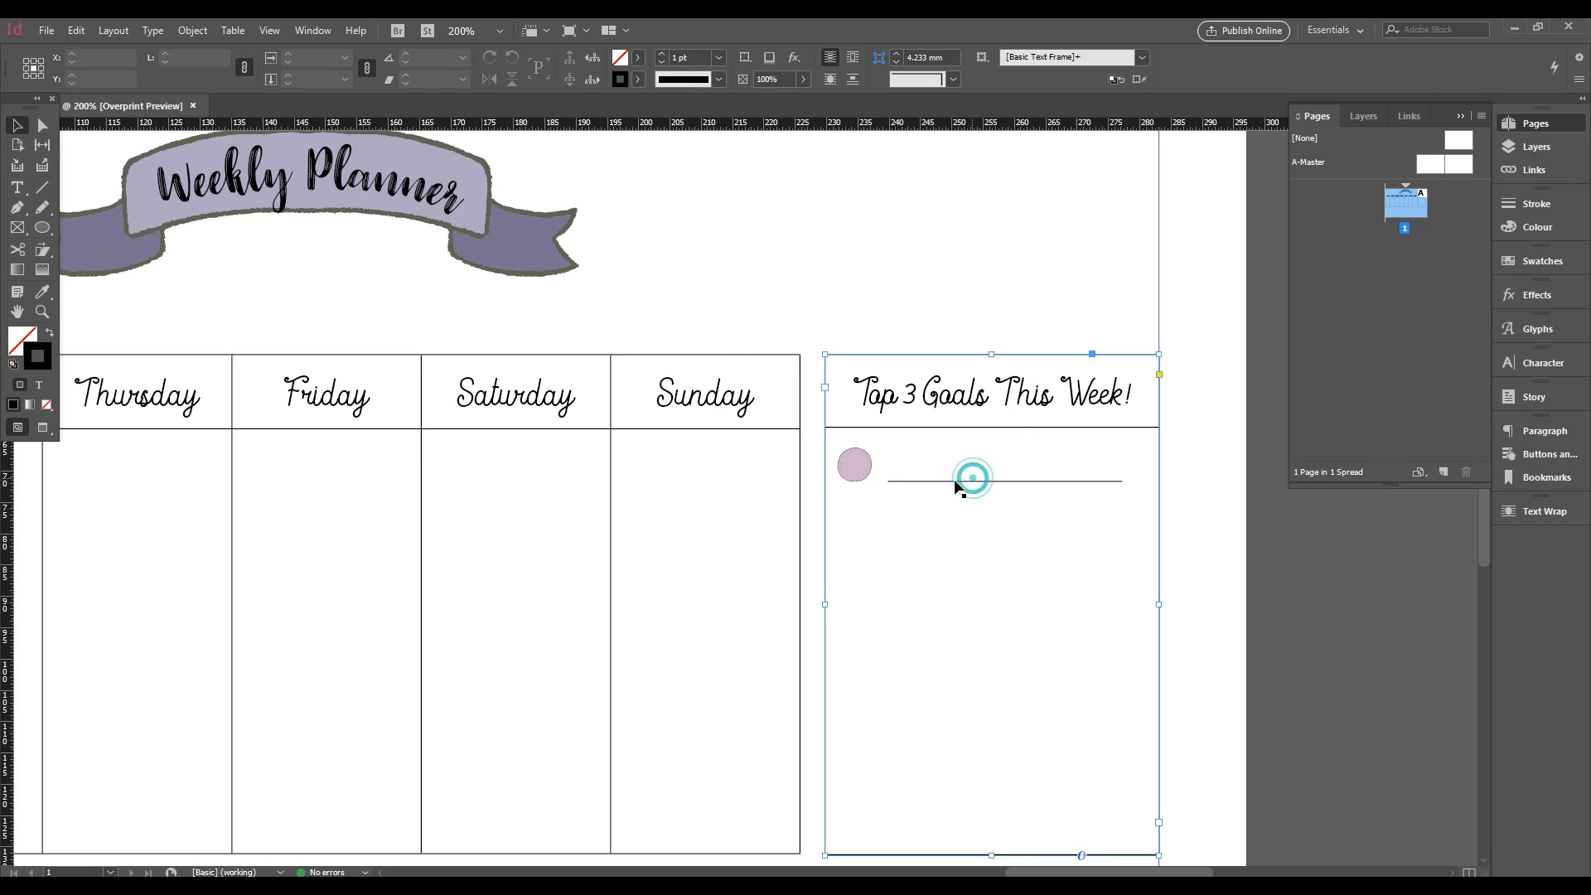
click(862, 478)
drag(853, 468, 864, 474)
click(961, 216)
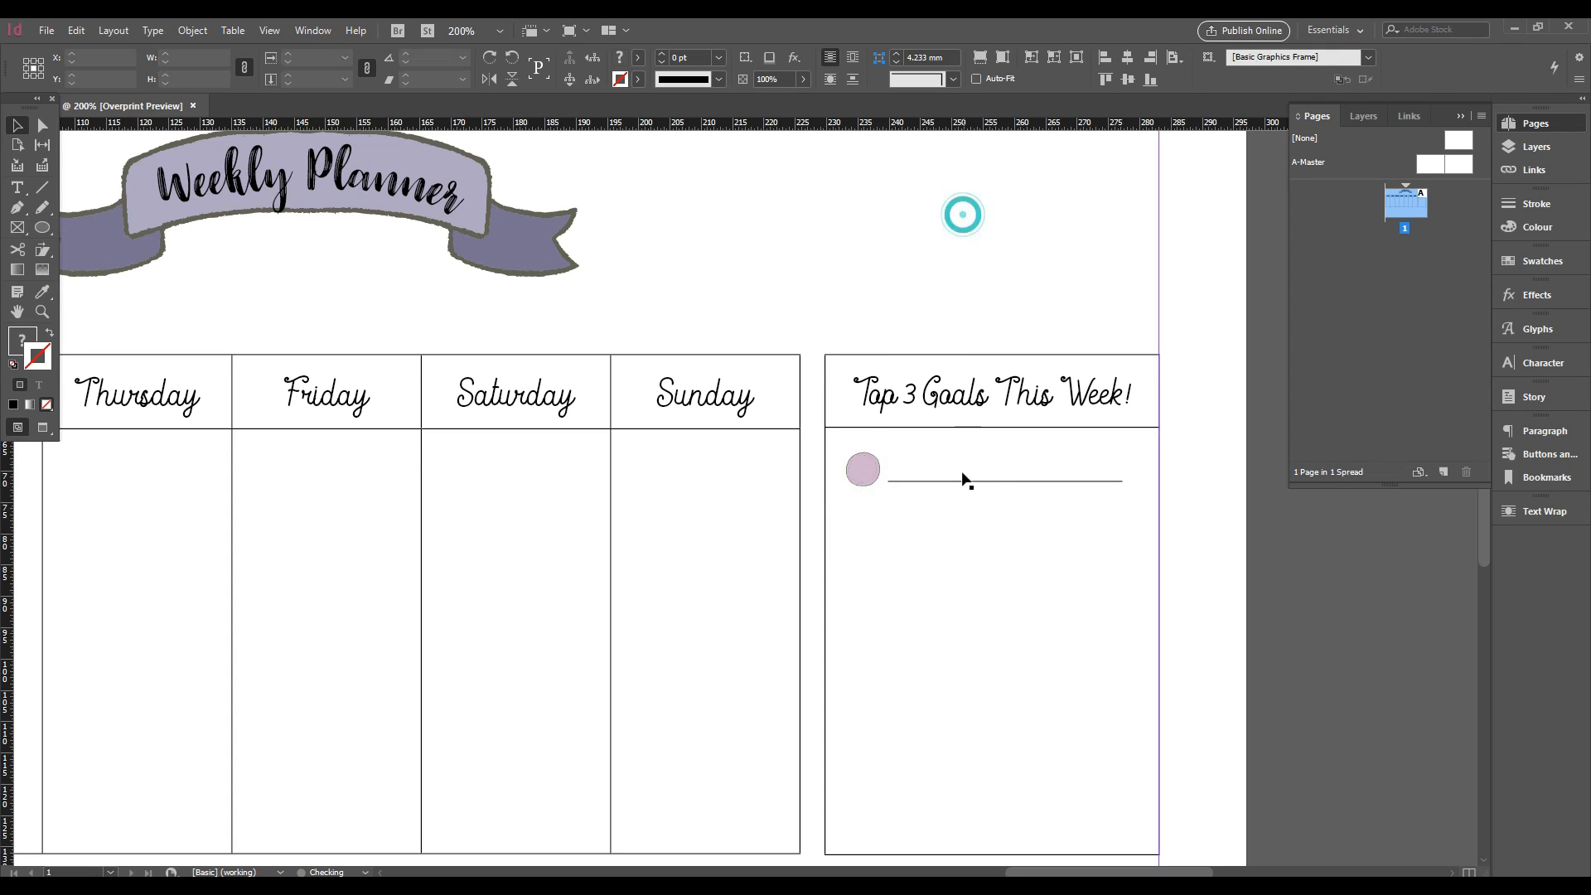
Lengthen the writing line to 40 mm and duplicate it about 5 mm below the original
click(908, 480)
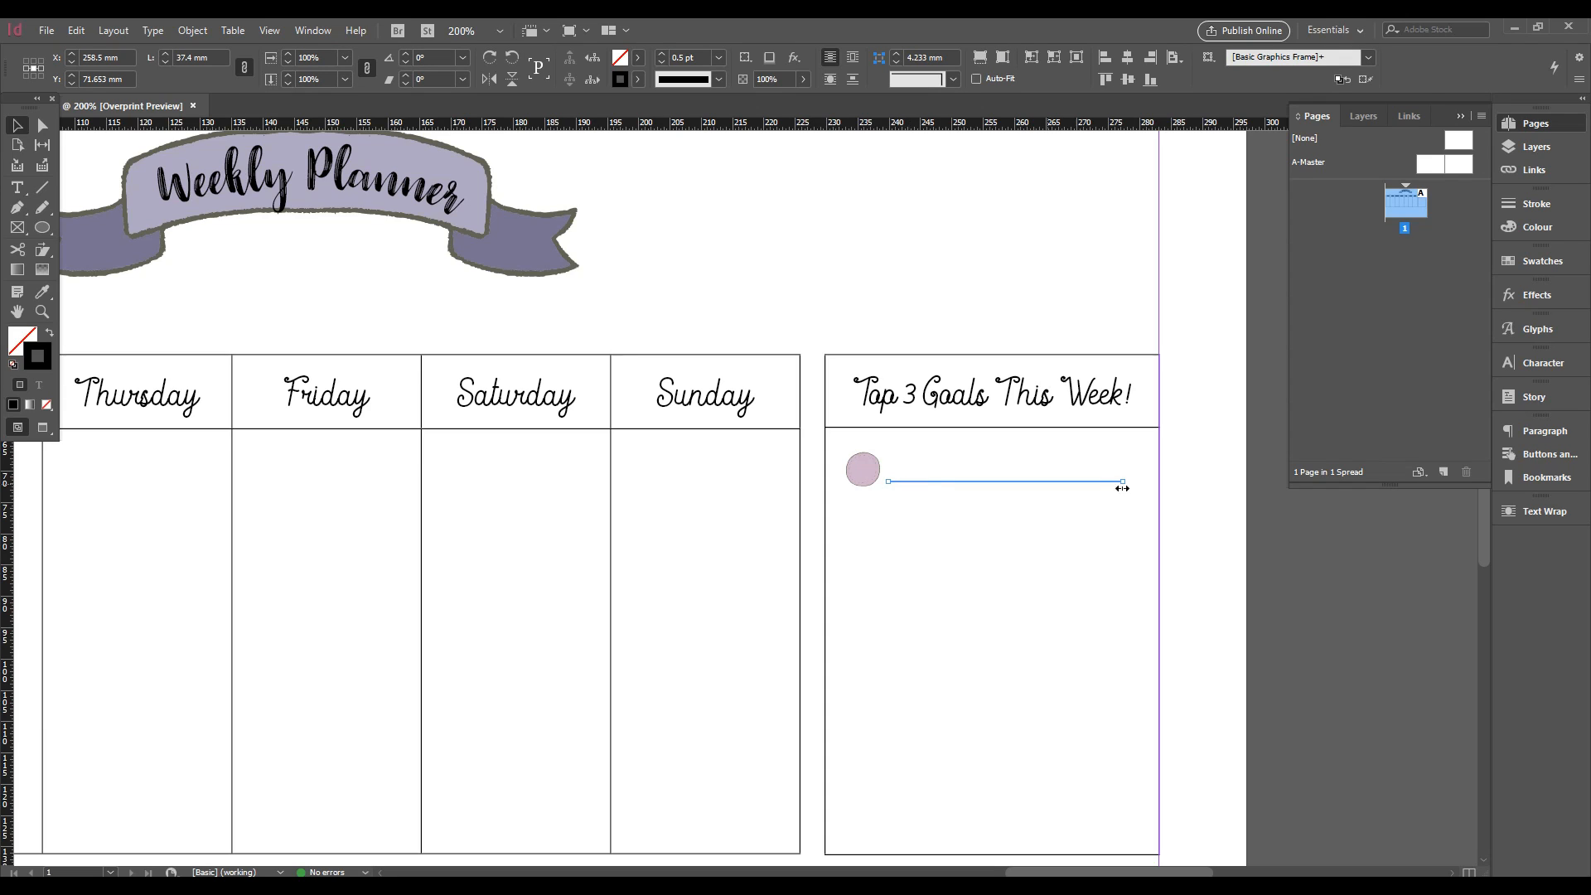
drag(1123, 481, 1090, 518)
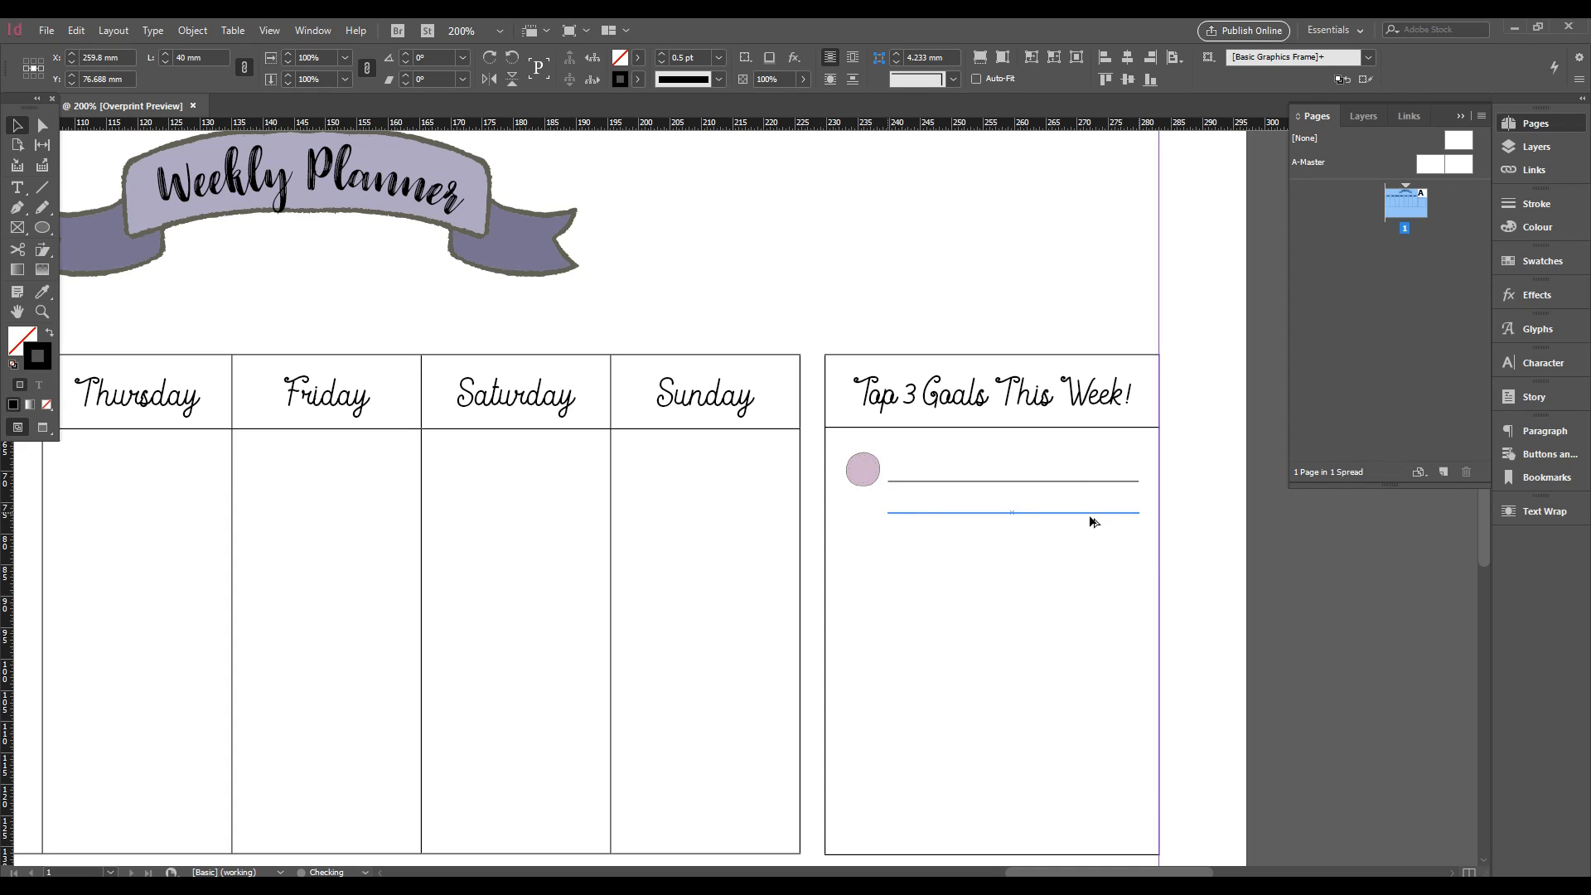
click(1201, 513)
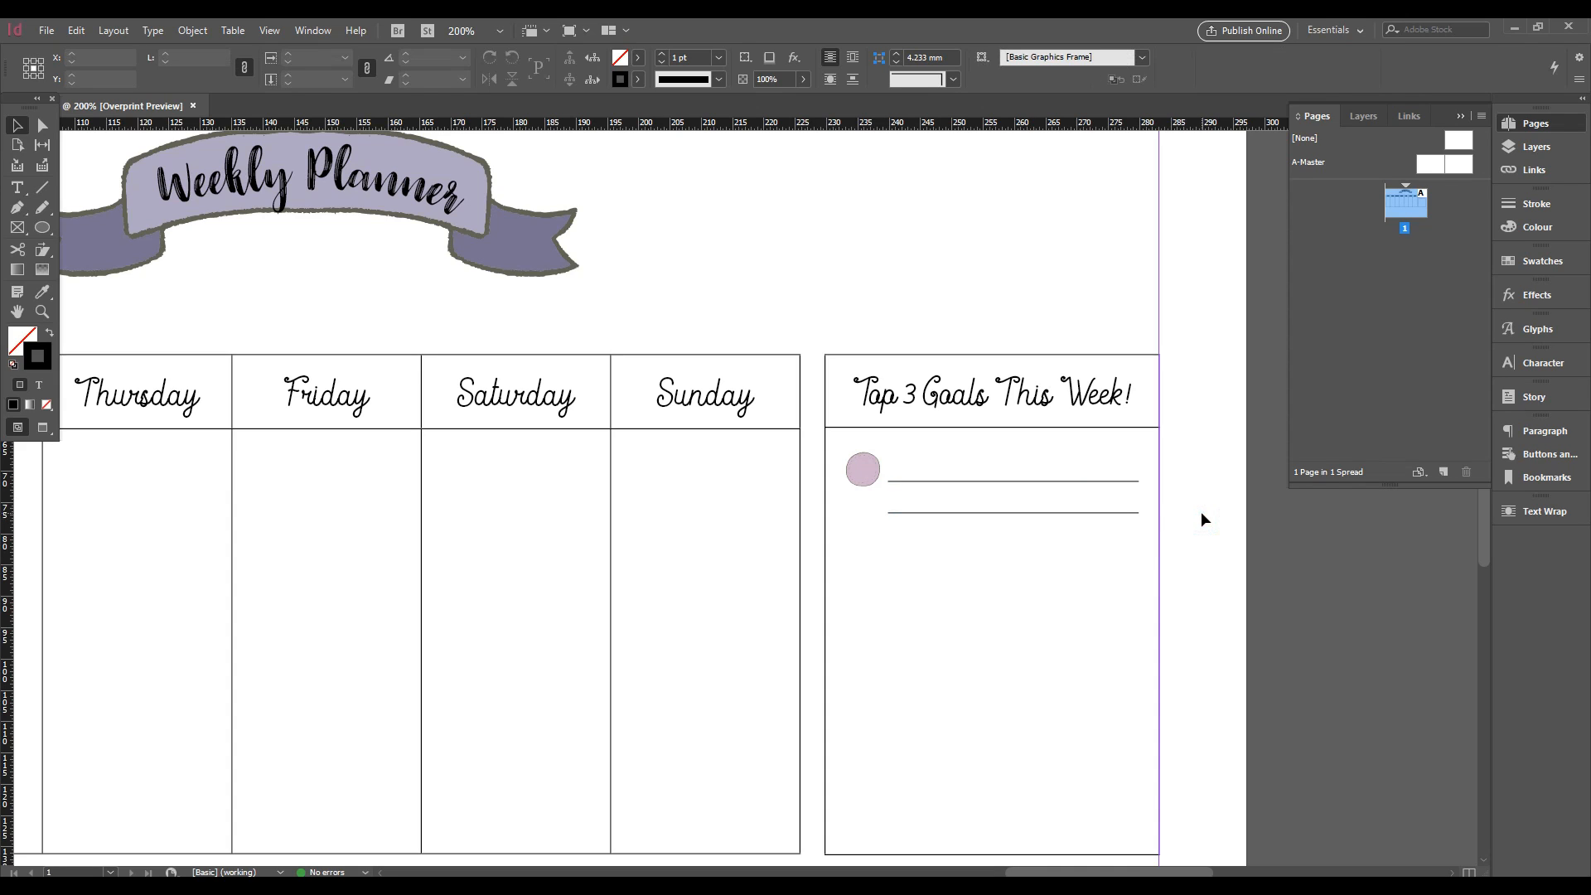
click(863, 460)
shift+click(977, 481)
shift+click(995, 522)
shift+click(992, 513)
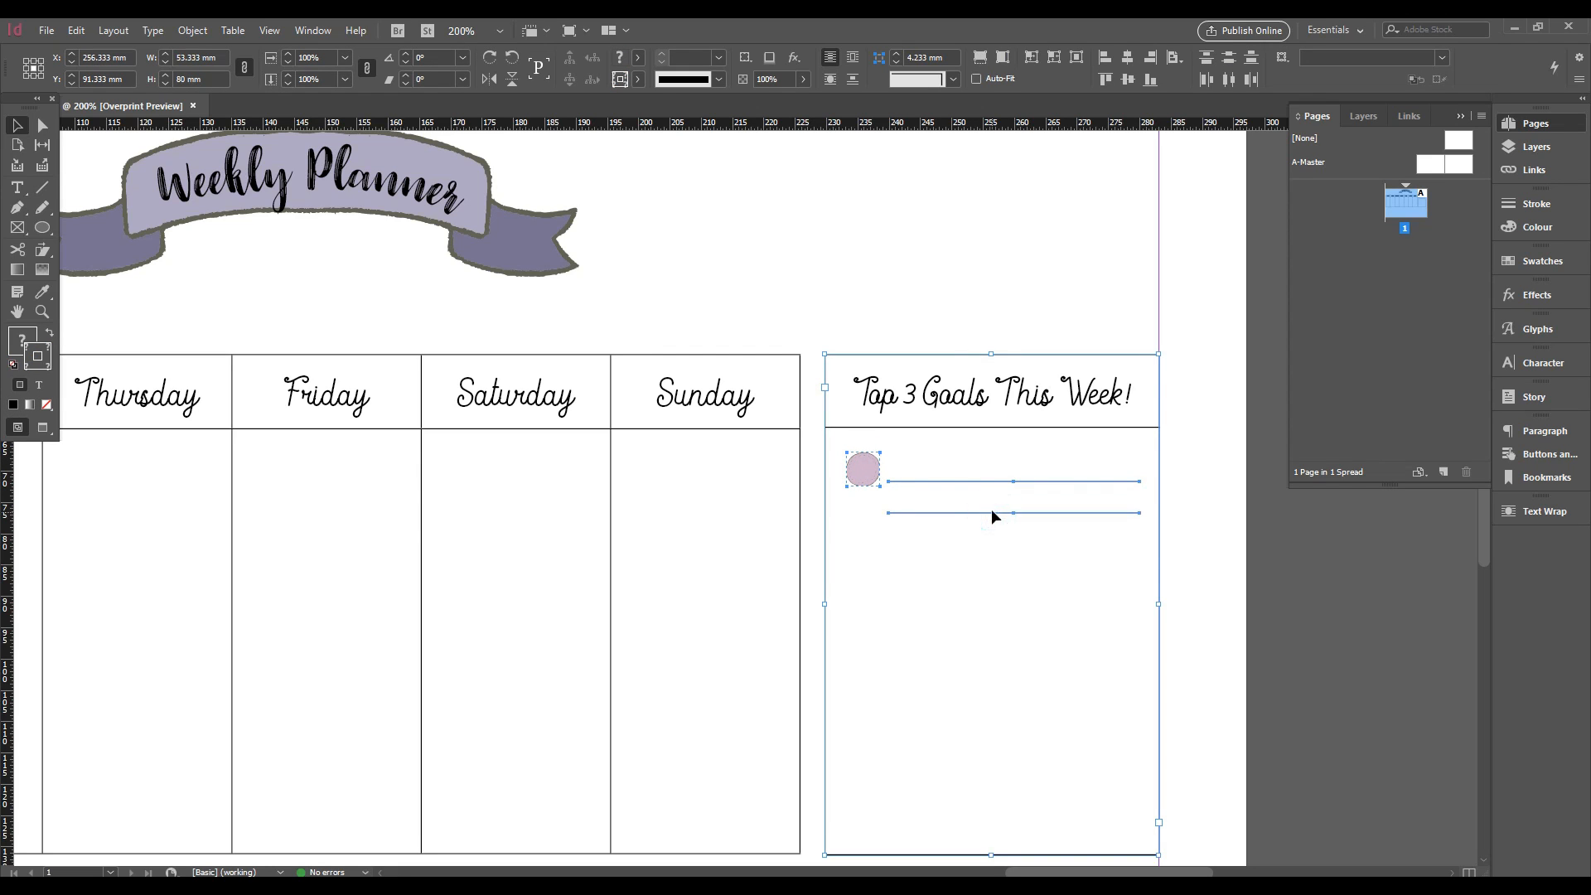
shift+click(948, 354)
click(926, 292)
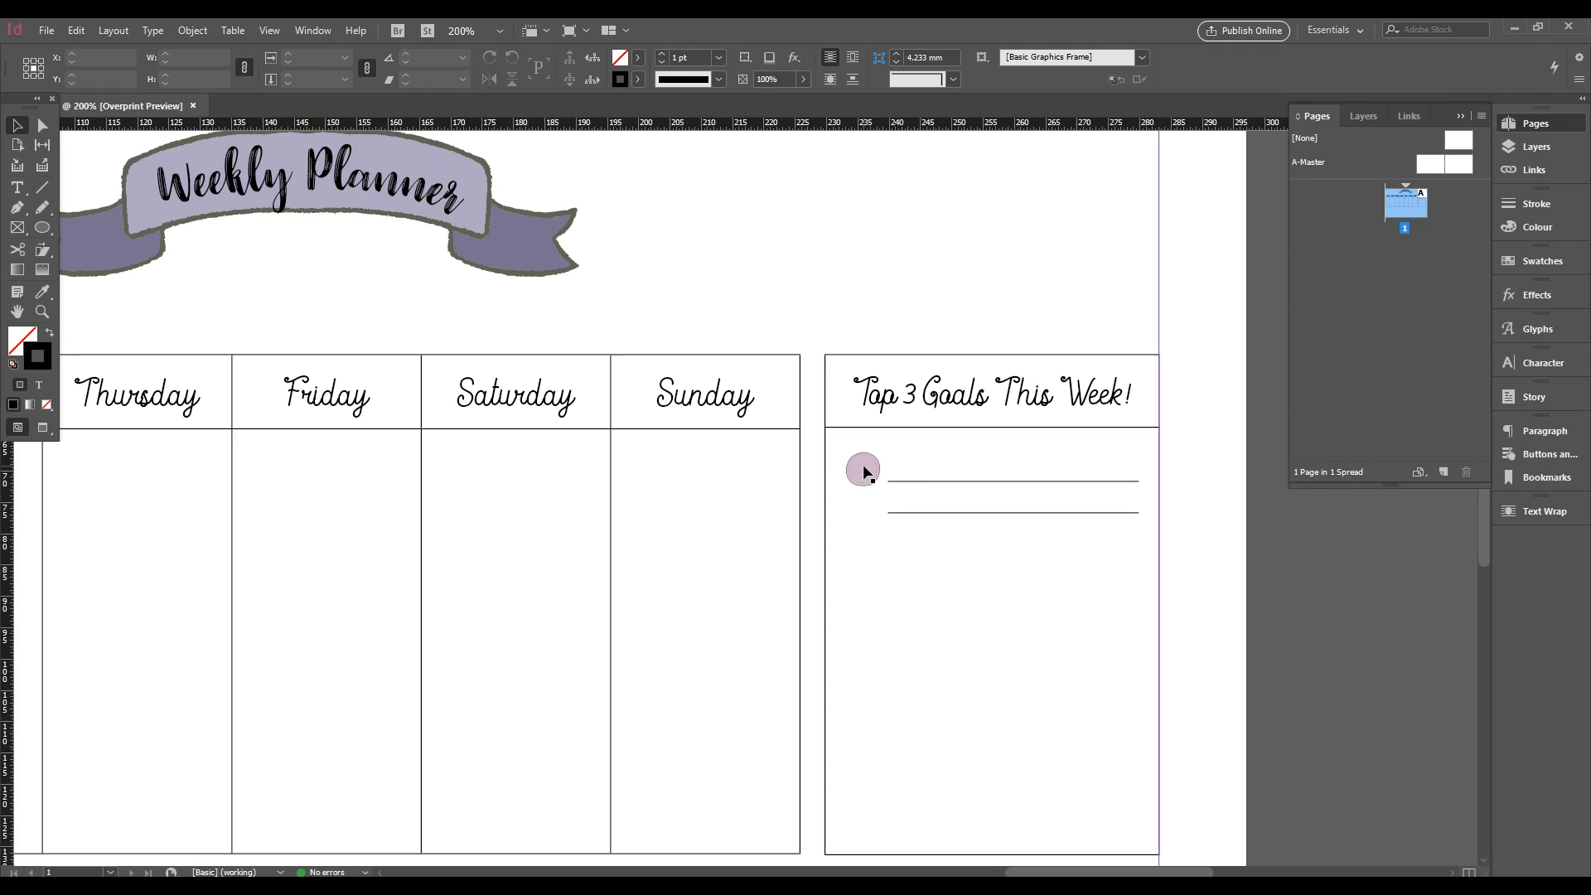
Group the pink circle with the two writing lines
click(864, 466)
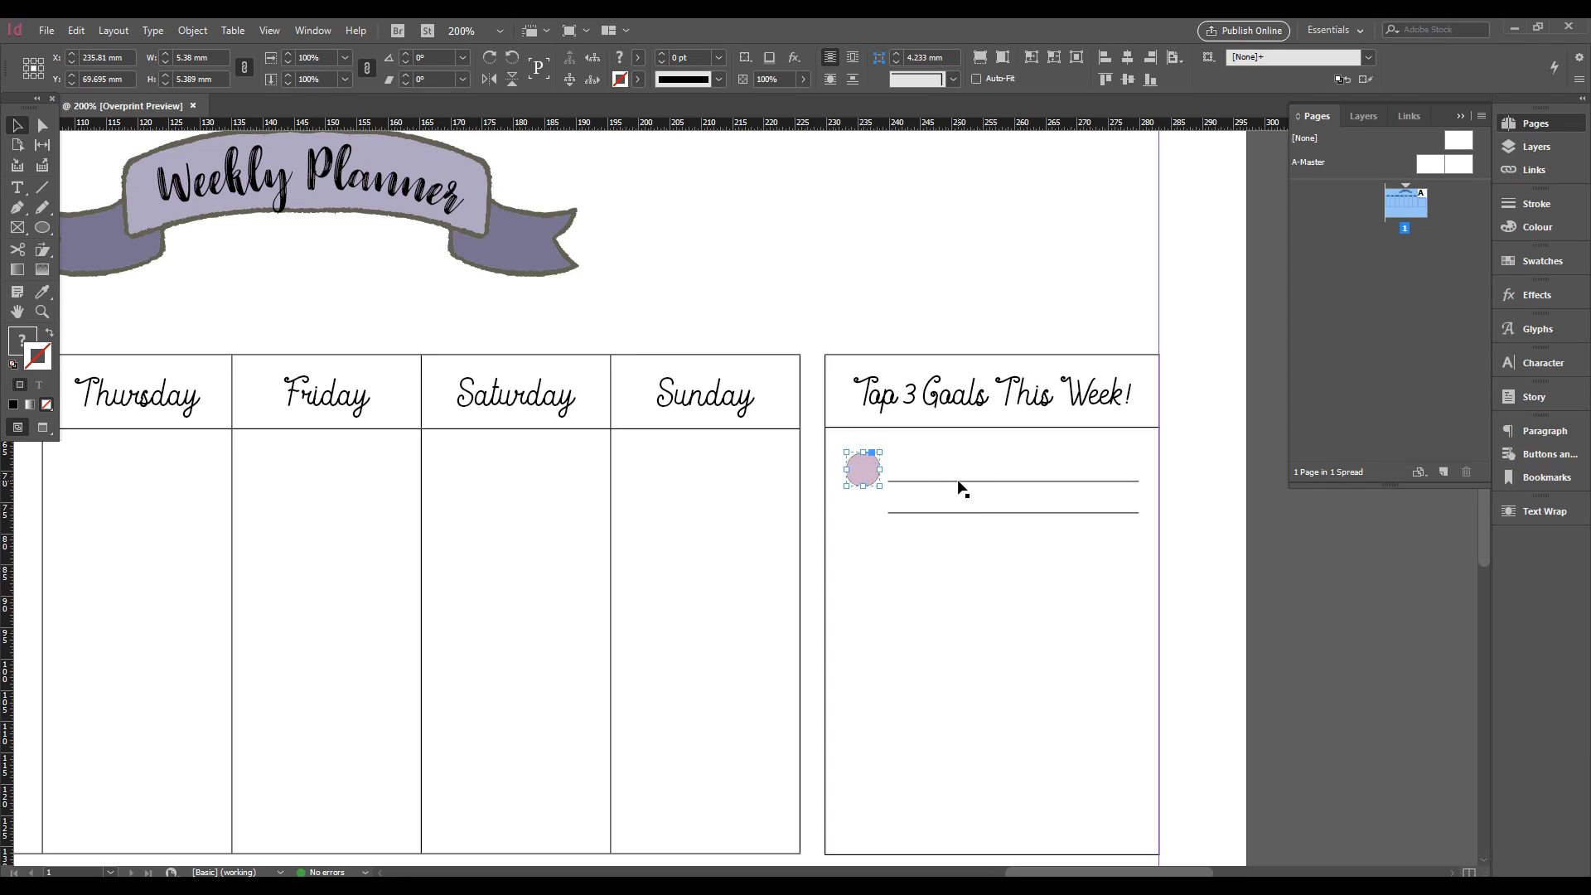
shift+click(958, 480)
shift+click(962, 513)
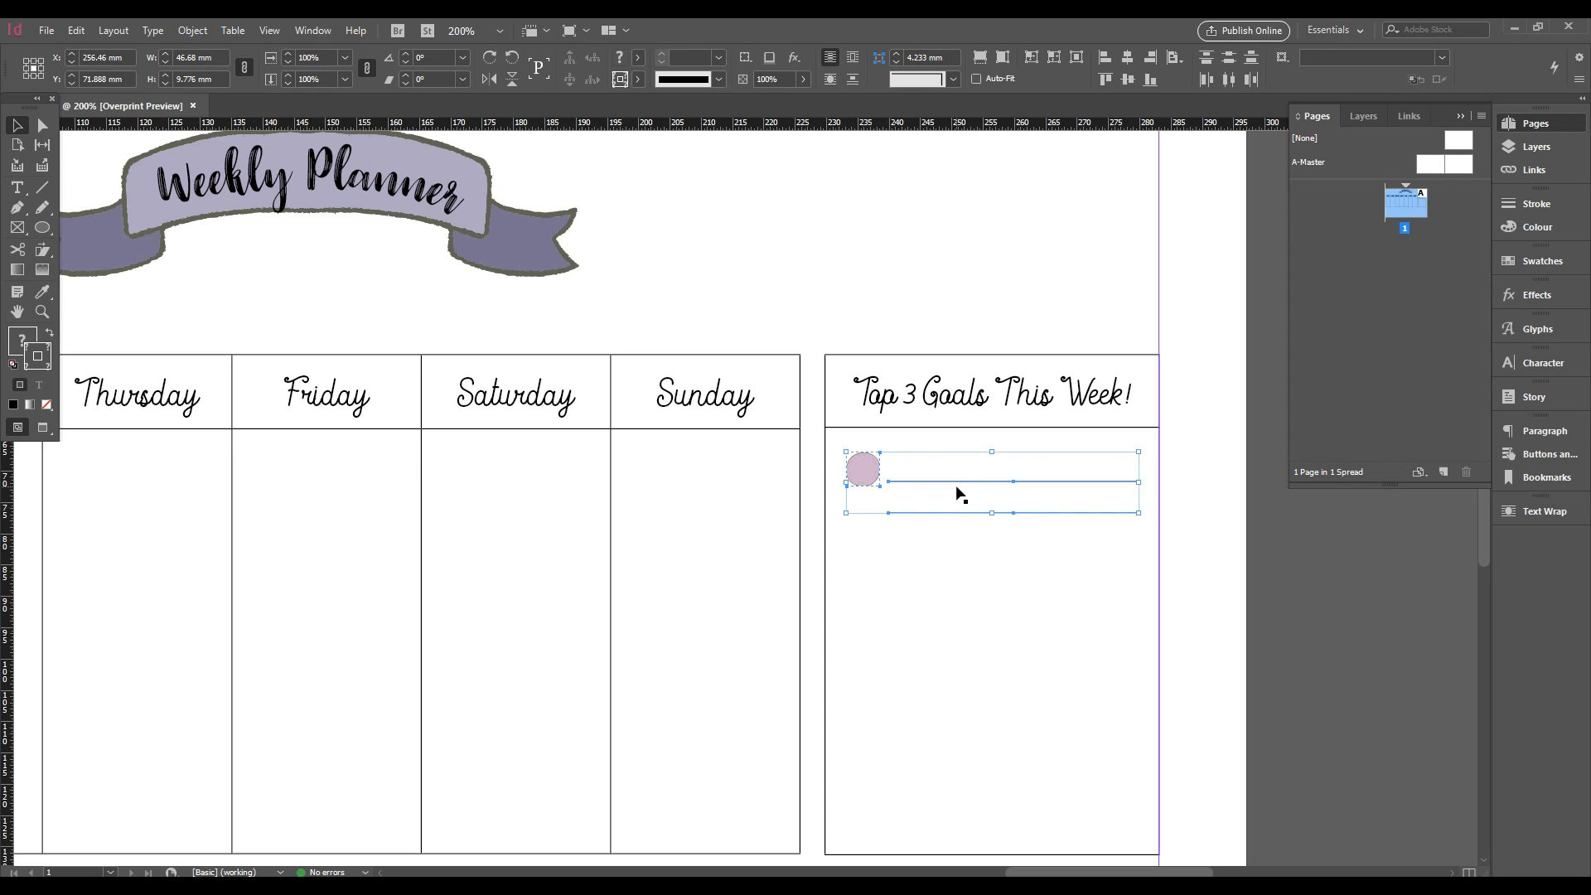
key(ctrl+g)
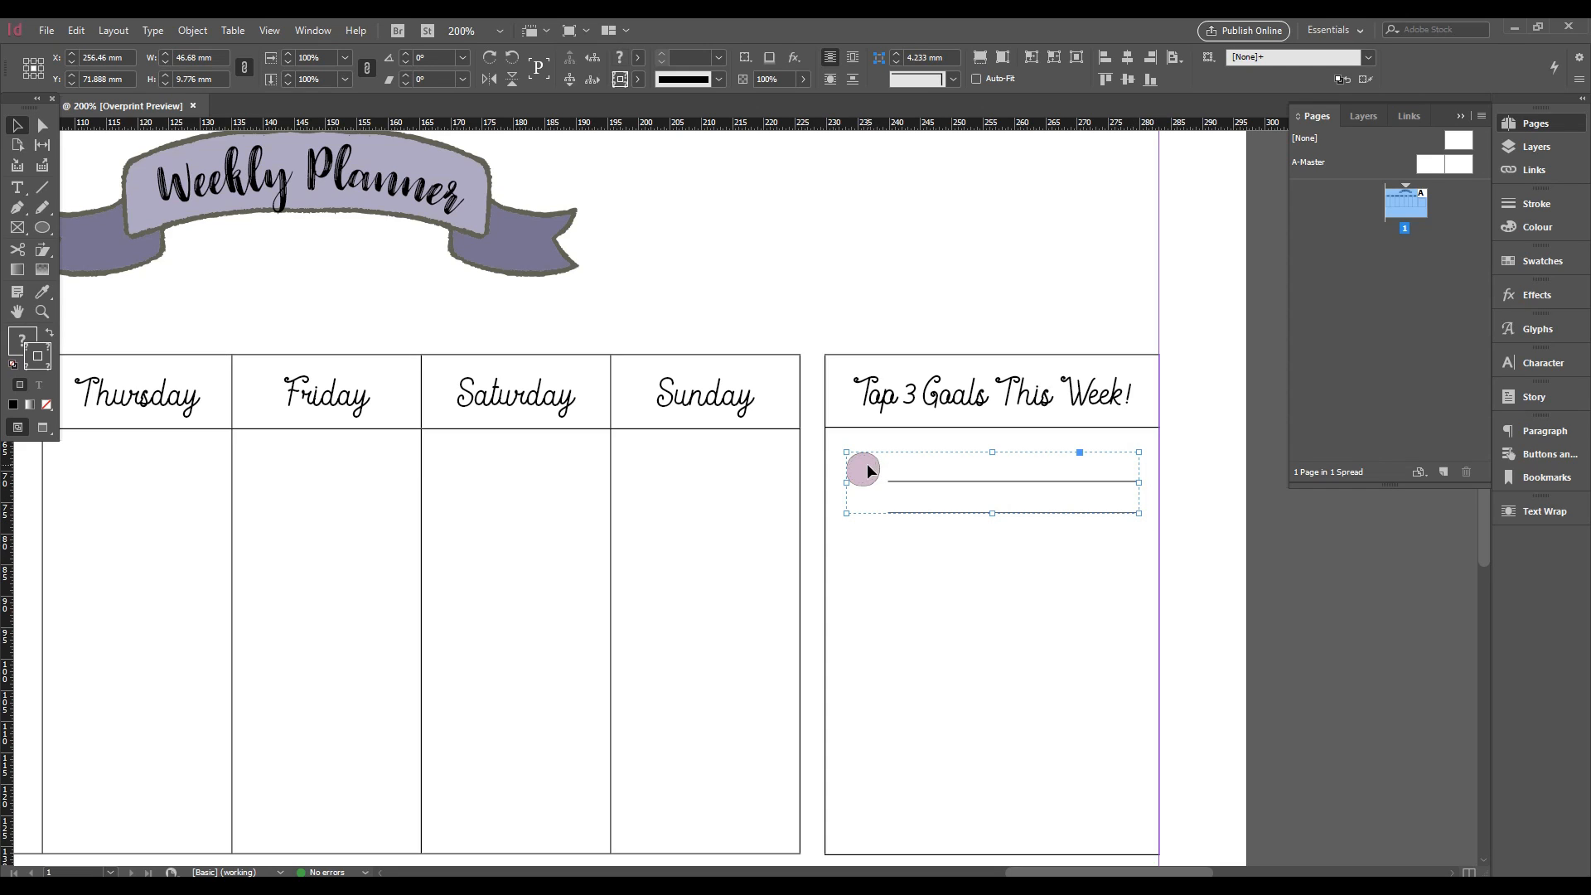
Duplicate the circle-and-lines group 12.5 mm below itself and repeat the duplication at the same spacing down to the bottom margin
key(alt)
key(alt)
drag(867, 468, 866, 552)
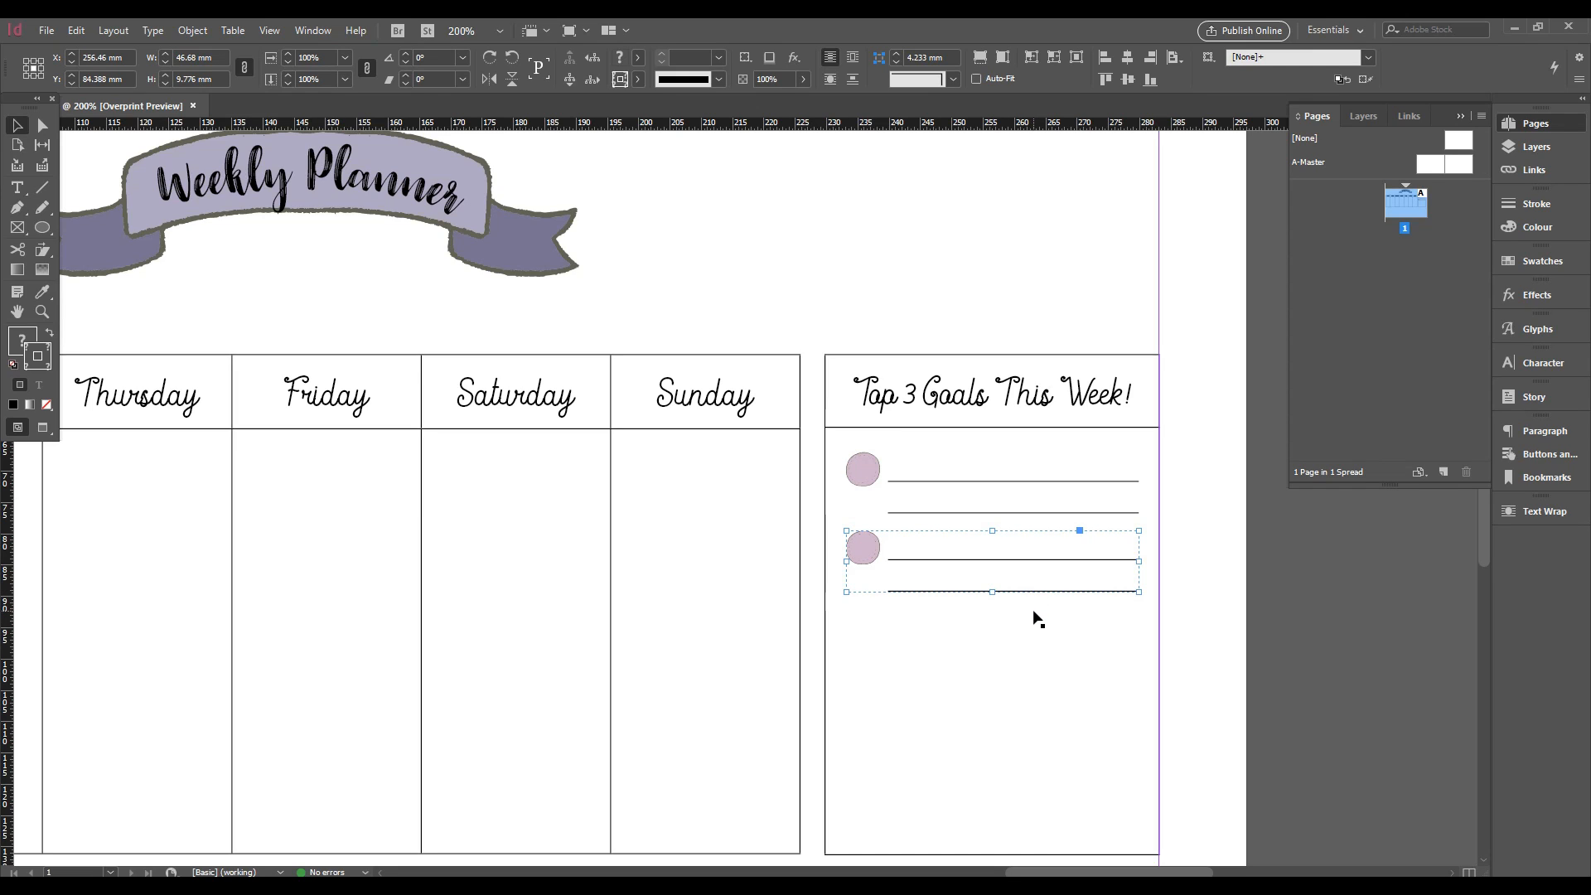
key(ctrl+alt+shift+d)
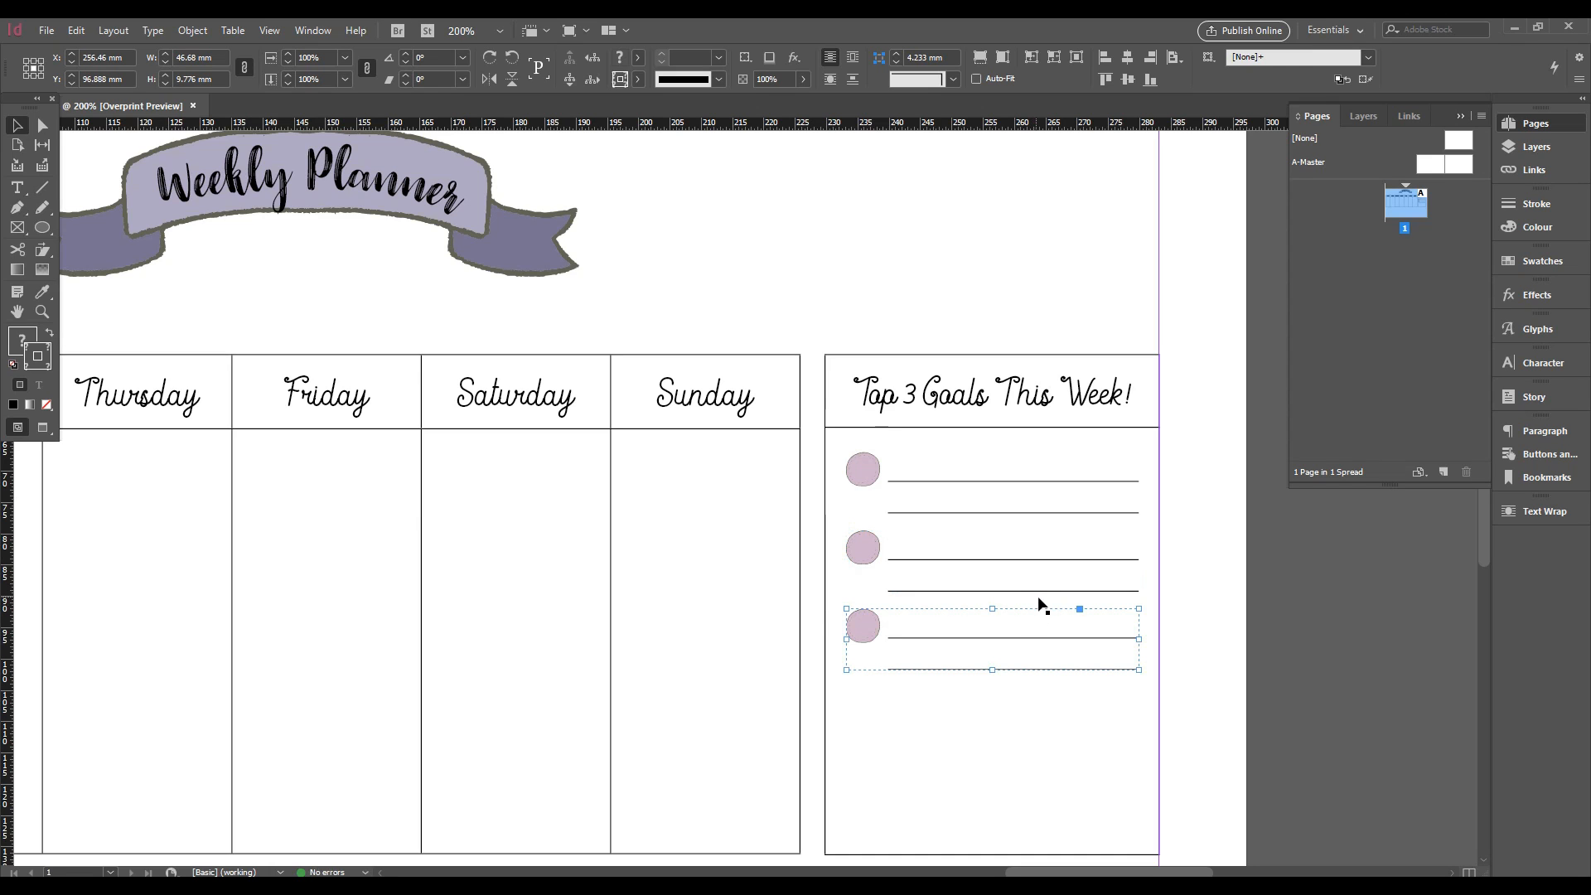
key(ctrl+alt+shift+d)
key(ctrl+alt+shift+d)
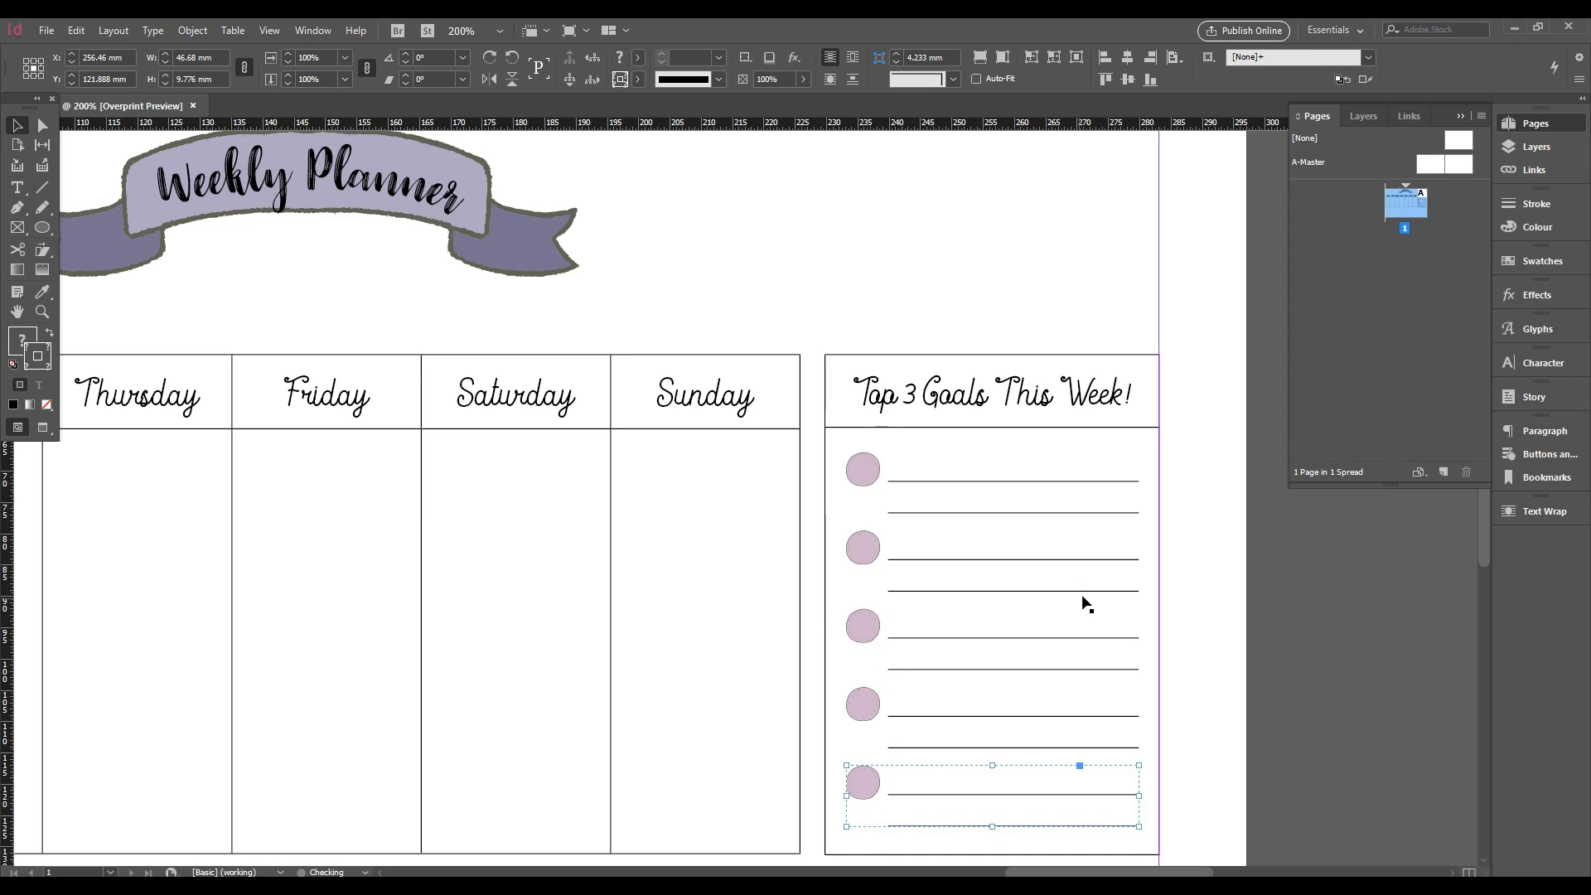
key(ctrl+alt+shift+d)
key(ctrl+0)
key(ctrl+alt+shift+d)
key(ctrl+alt+shift+d)
key(ctrl+alt+shift+d)
key(ctrl+alt+shift+d)
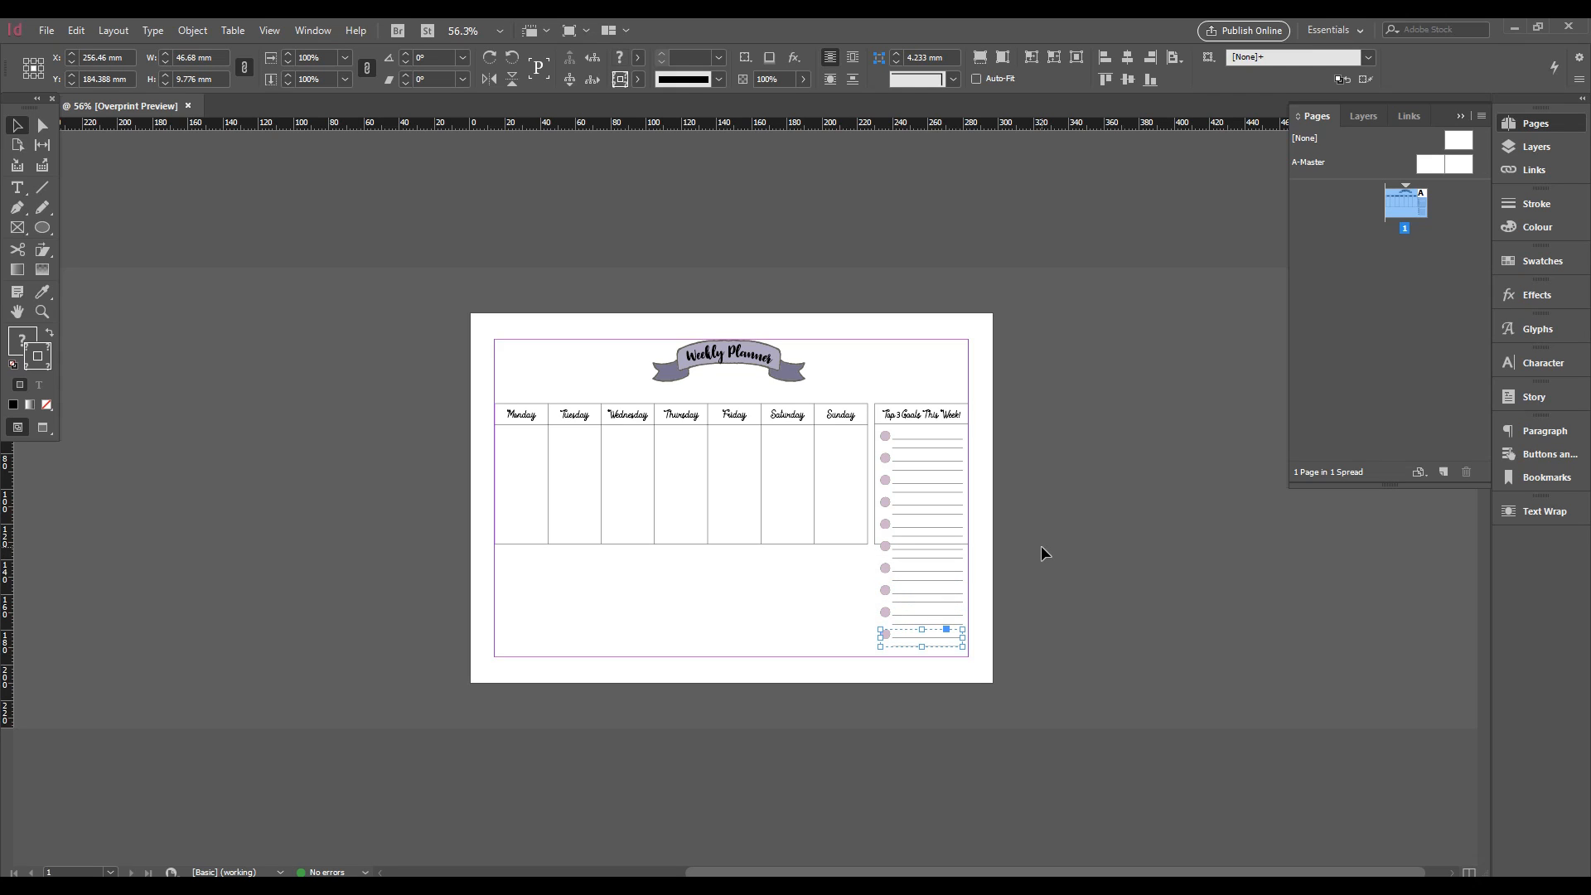
Delete the duplicated circle-and-lines groups that extend below the goals box
key(Delete)
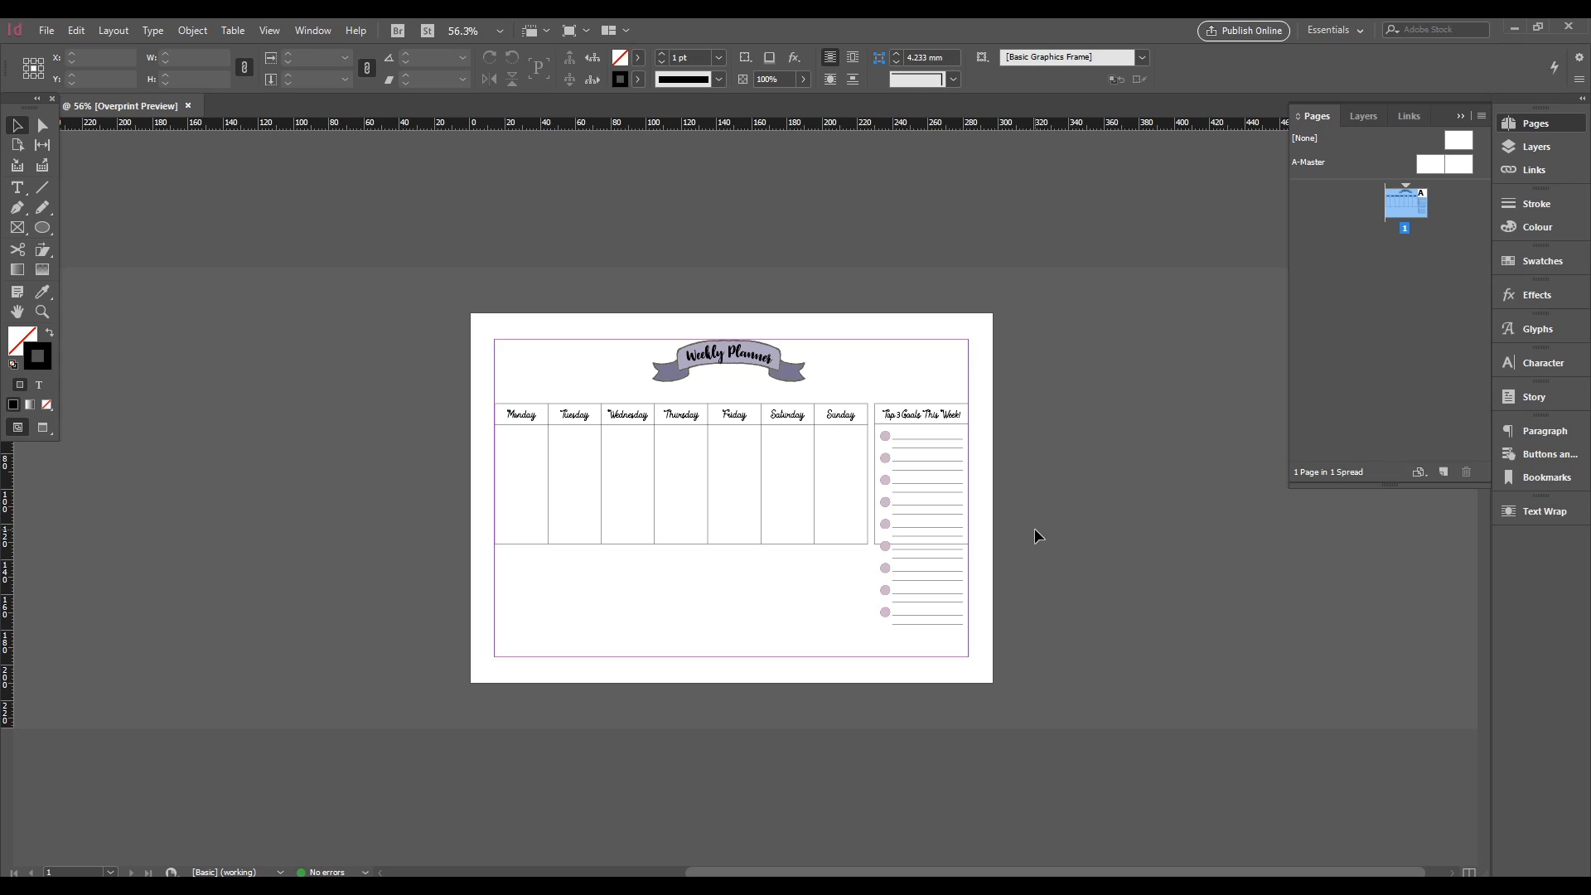
click(1037, 555)
drag(940, 649, 952, 547)
key(Delete)
key(ctrl+equal)
key(ctrl+equal)
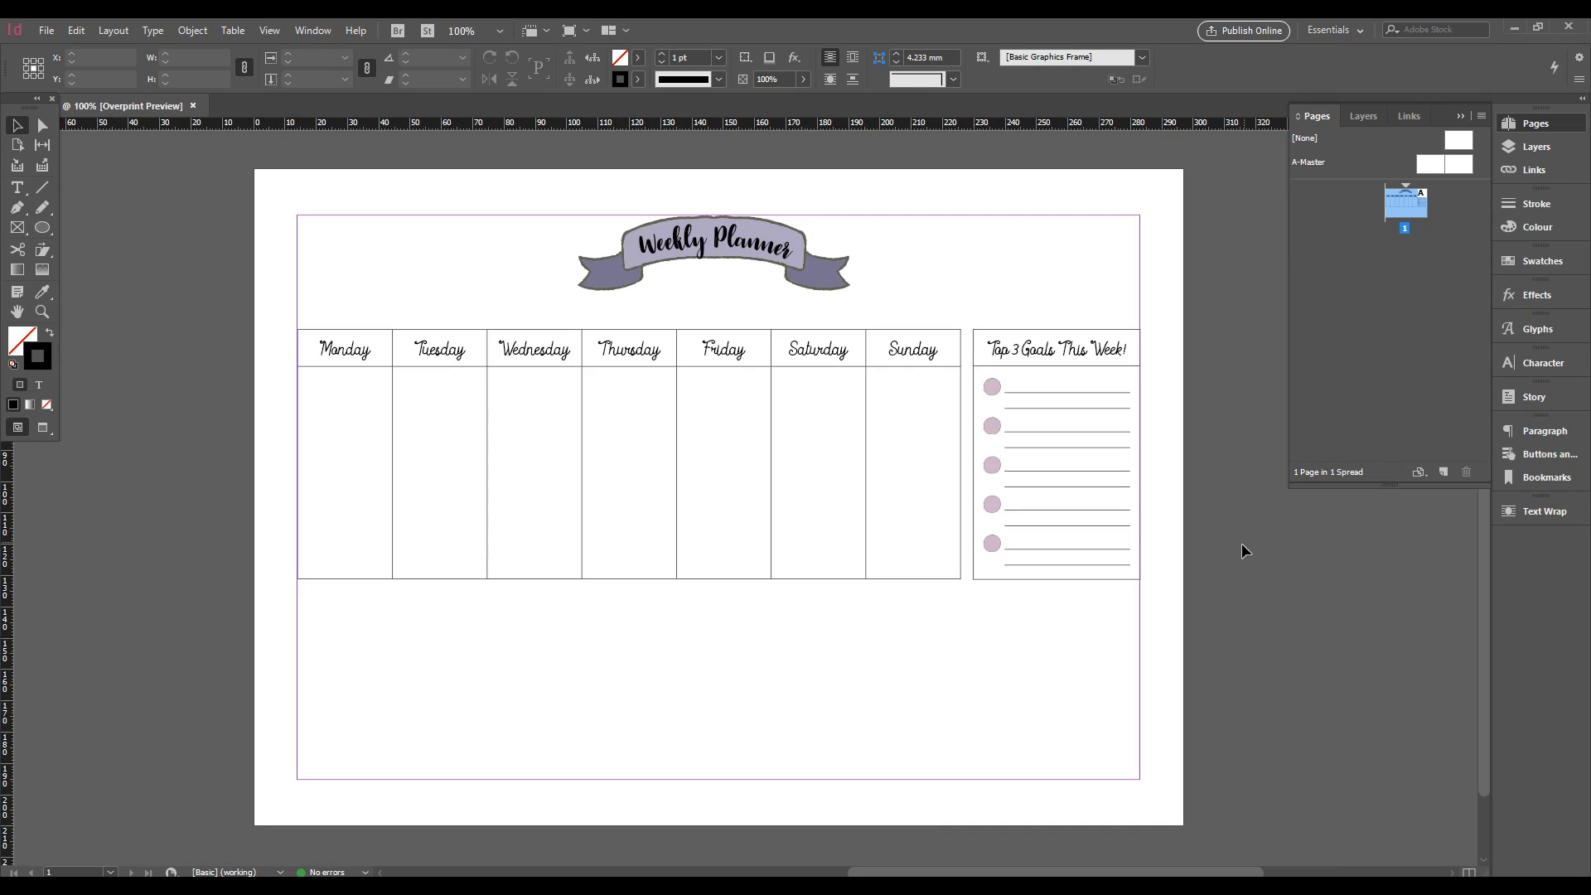
click(1213, 550)
click(1188, 558)
Delete the remaining duplicates inside the goals box, keeping only the original circle-and-lines group under the heading
click(993, 546)
key(Delete)
click(996, 494)
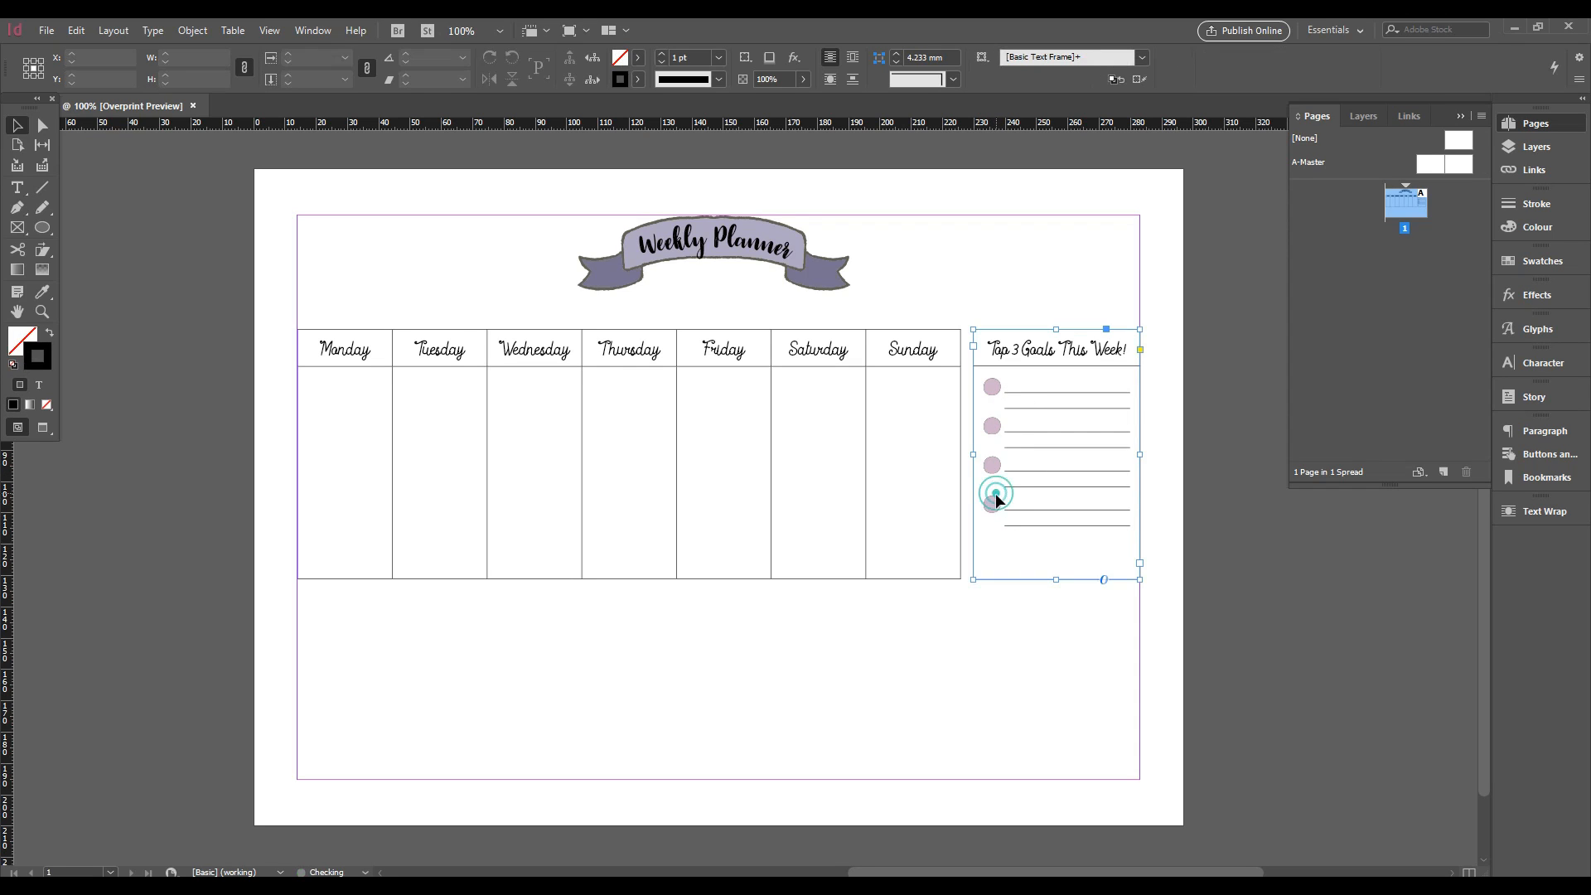
click(995, 499)
key(Delete)
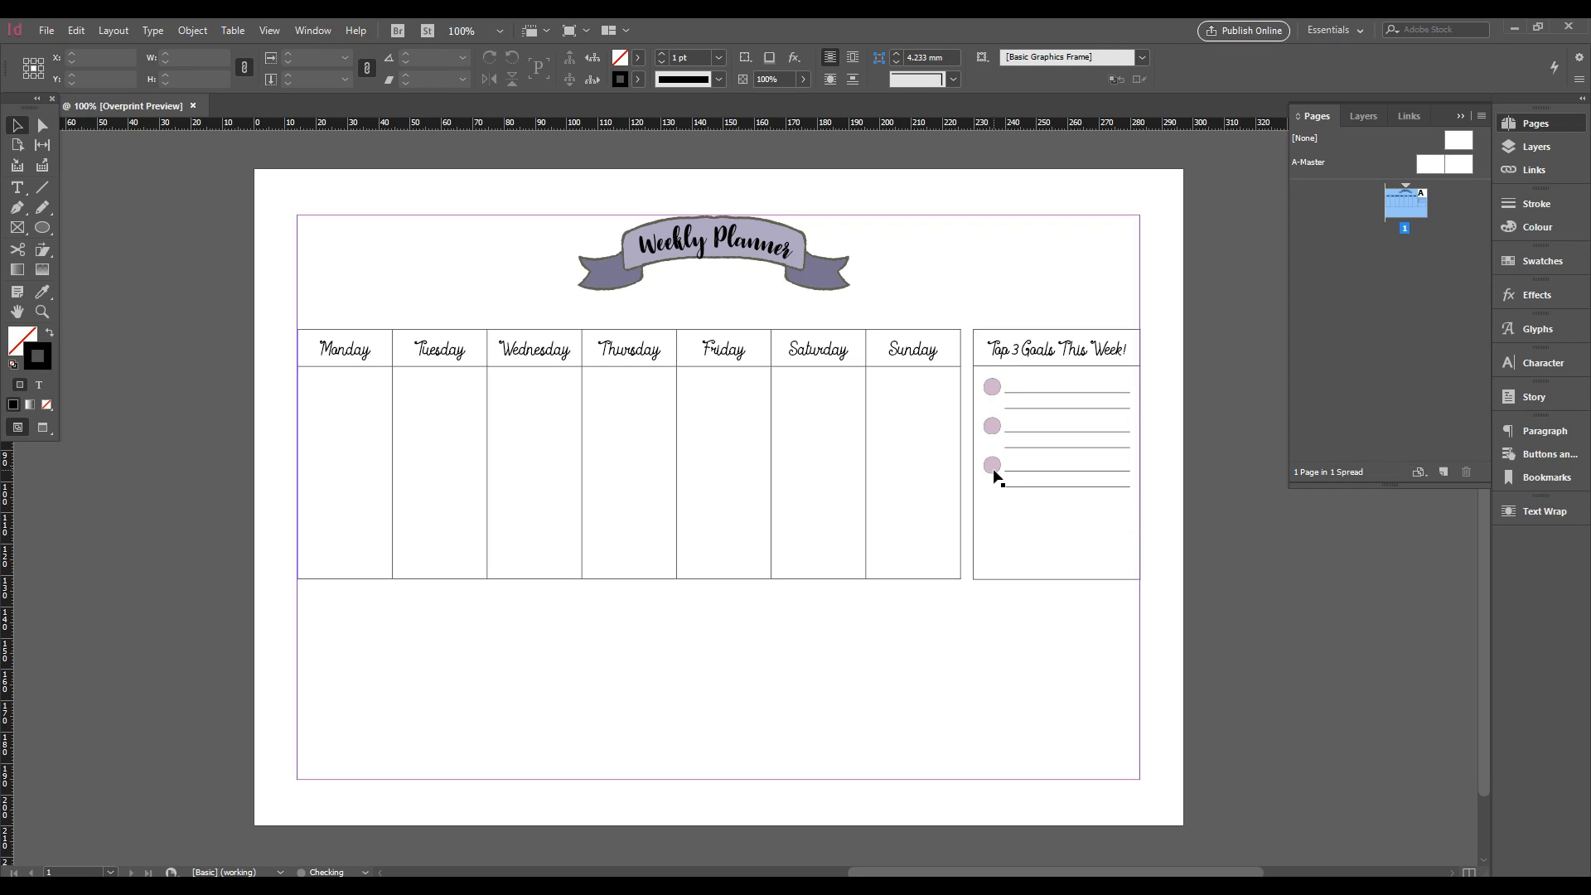
click(992, 467)
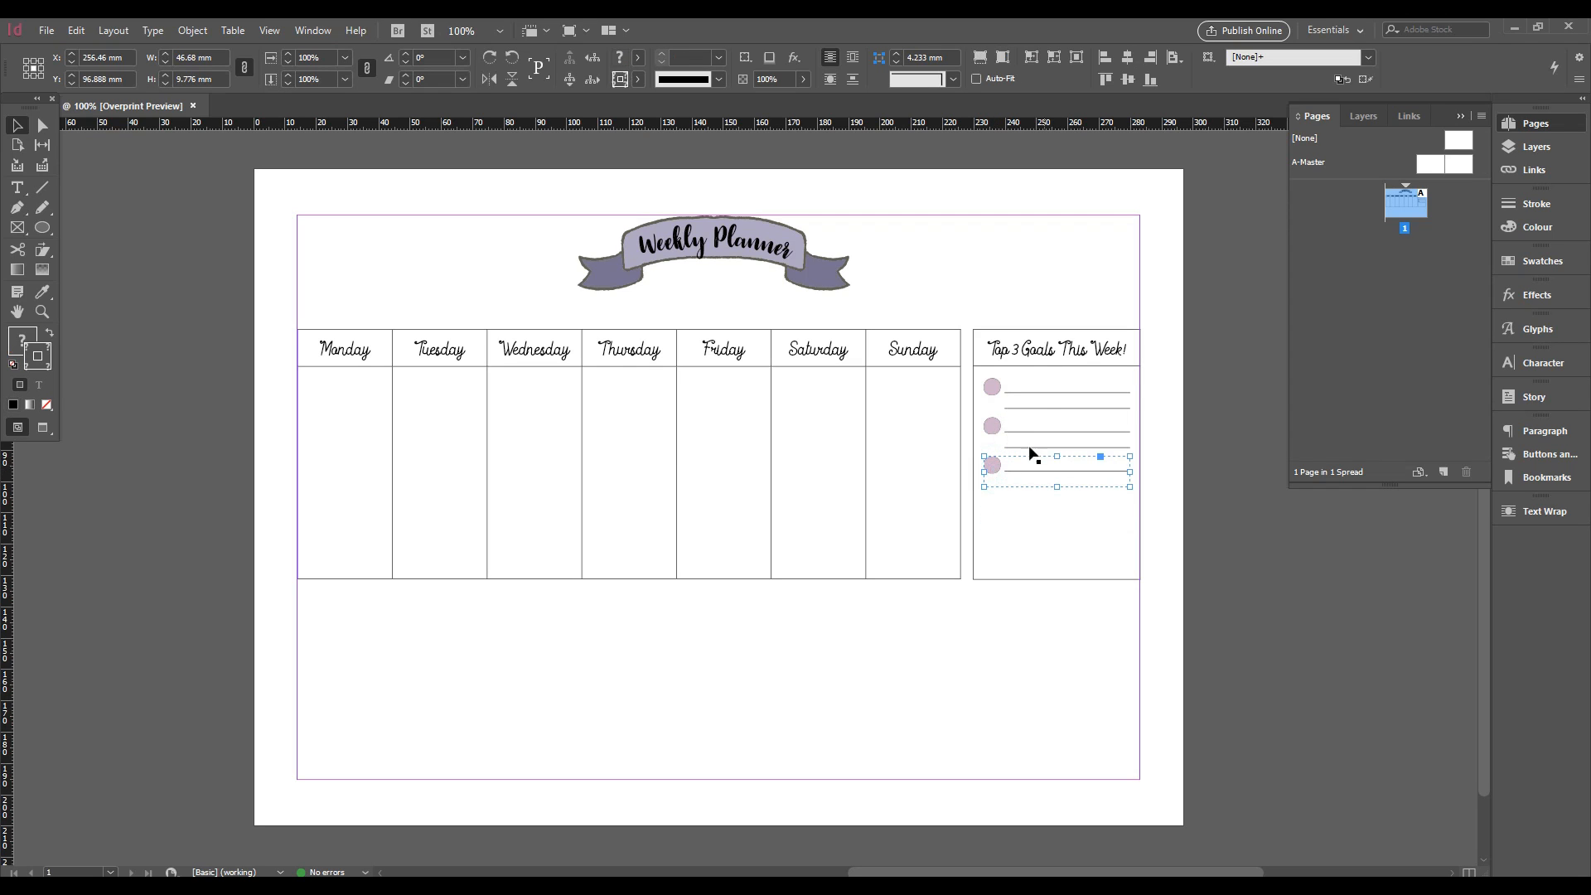
key(Delete)
click(993, 427)
key(Delete)
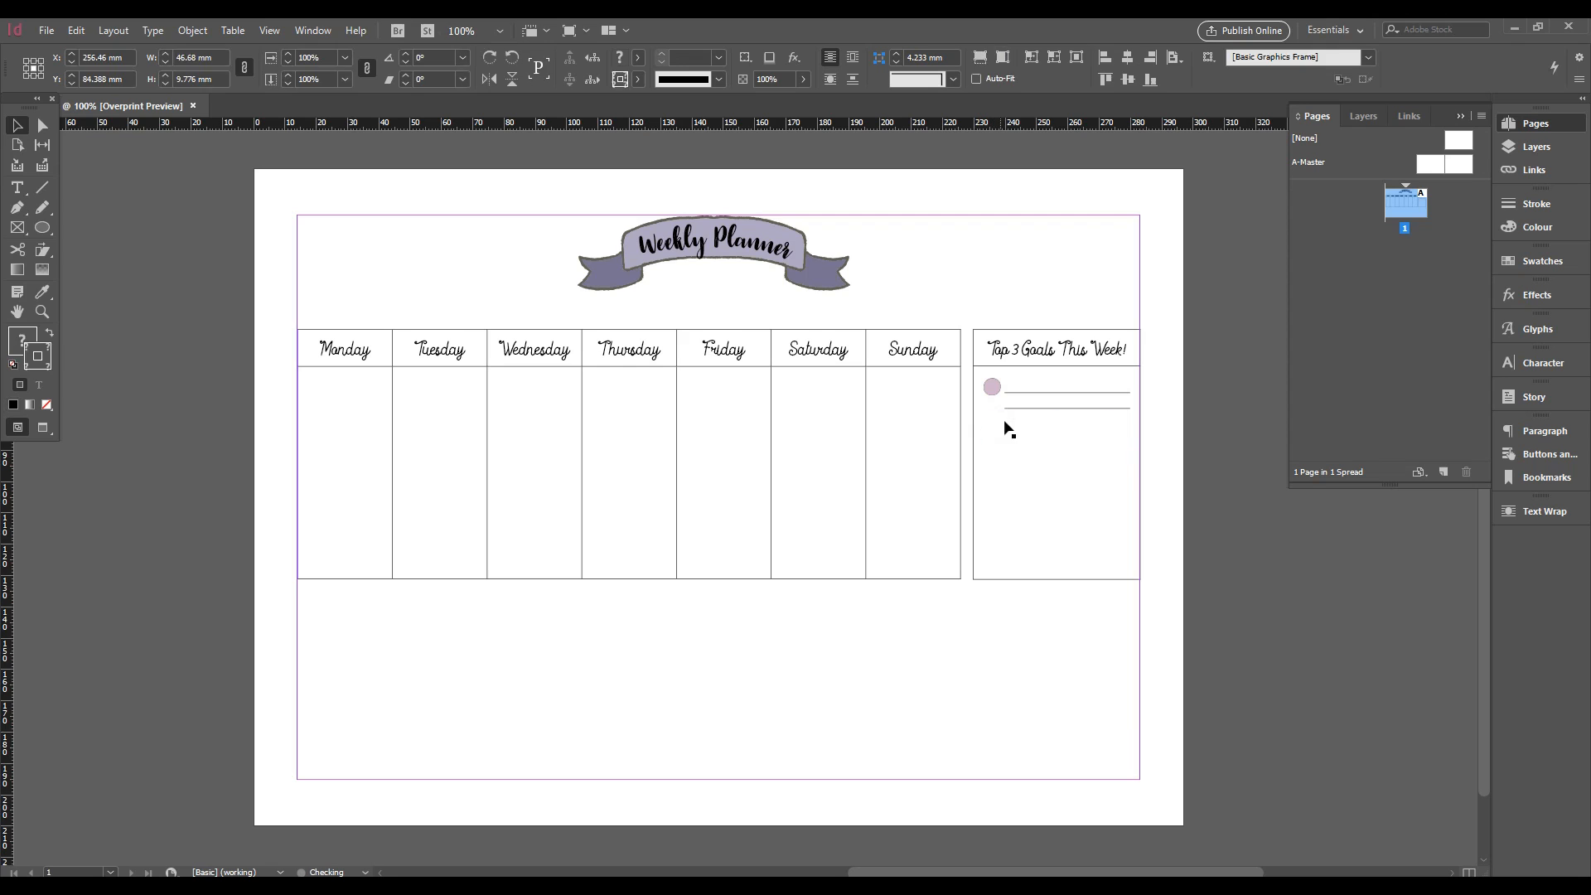
Duplicate the second writing line about 5.4 mm below itself to add a third line under the goals heading
key(ctrl+equal)
key(ctrl+equal)
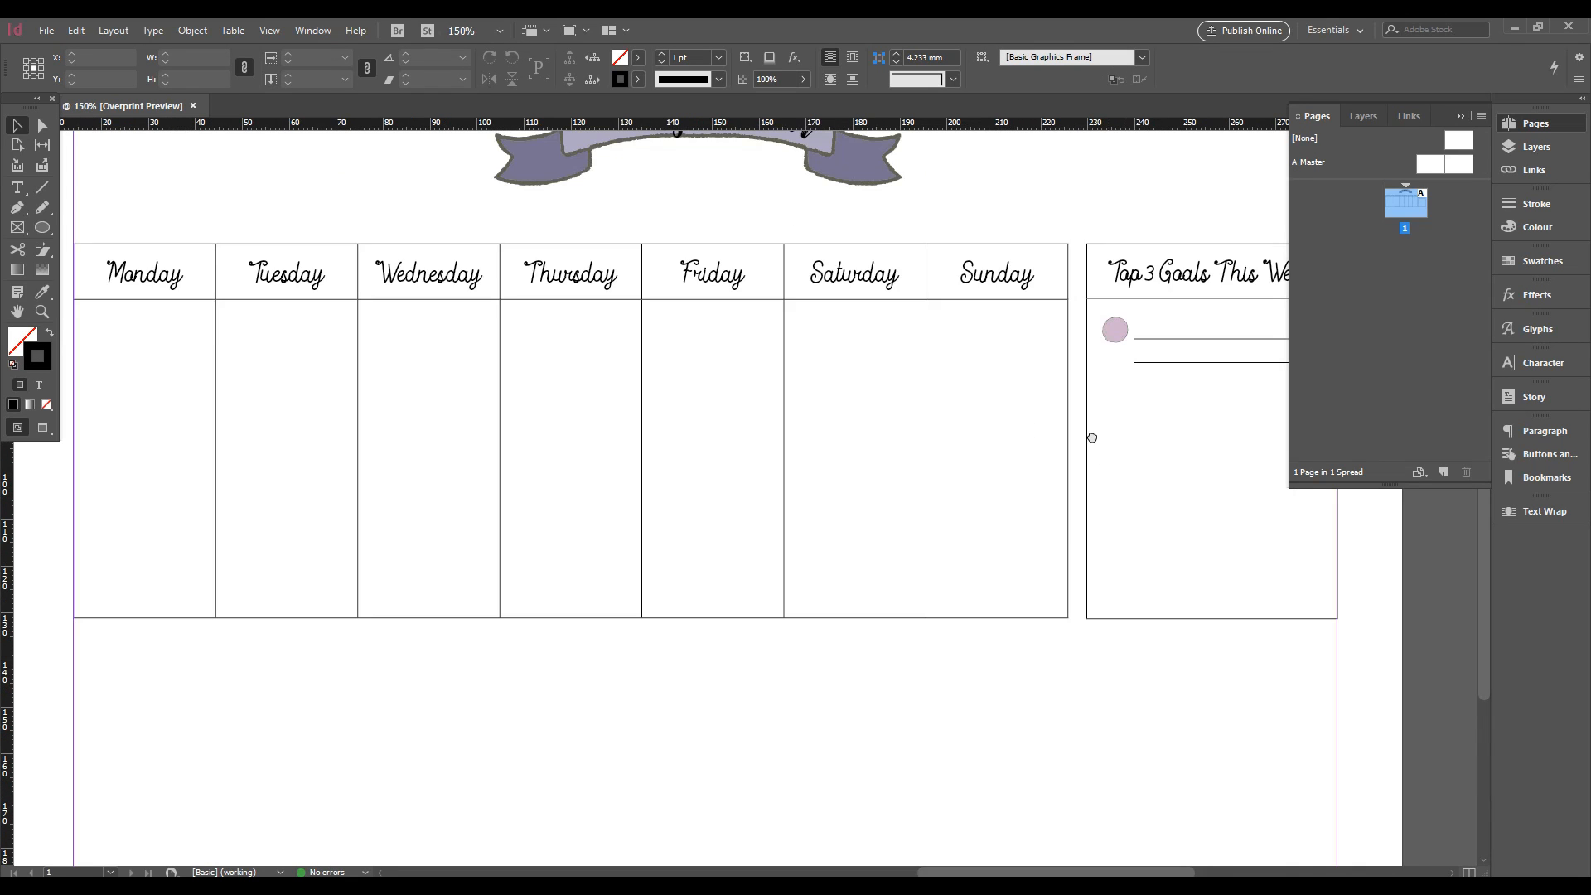
drag(1092, 438, 632, 518)
click(679, 460)
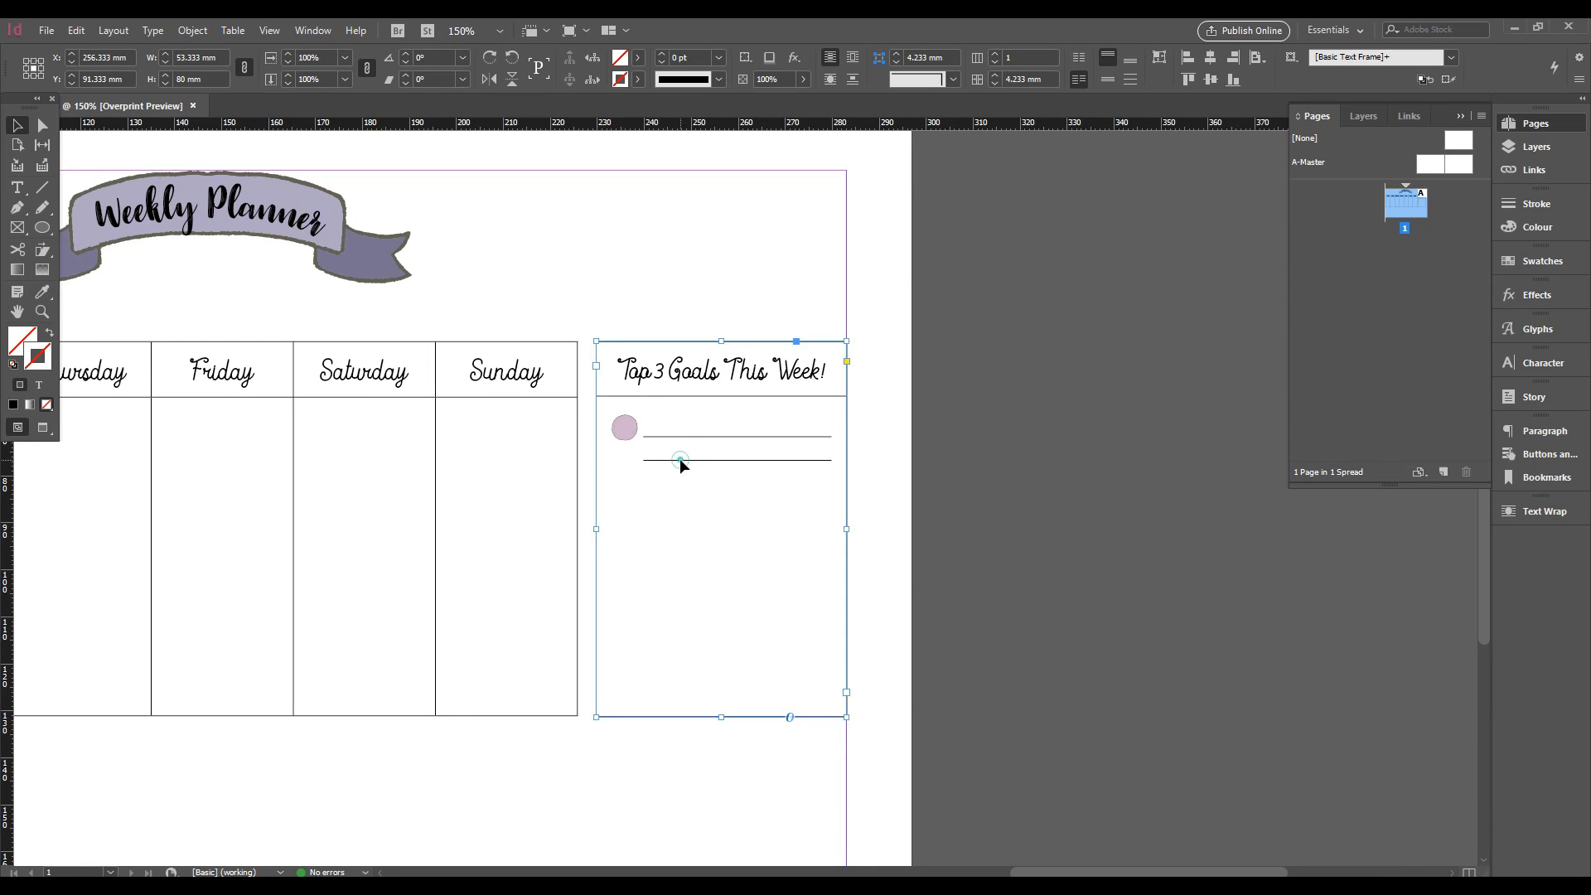
click(679, 459)
click(679, 459)
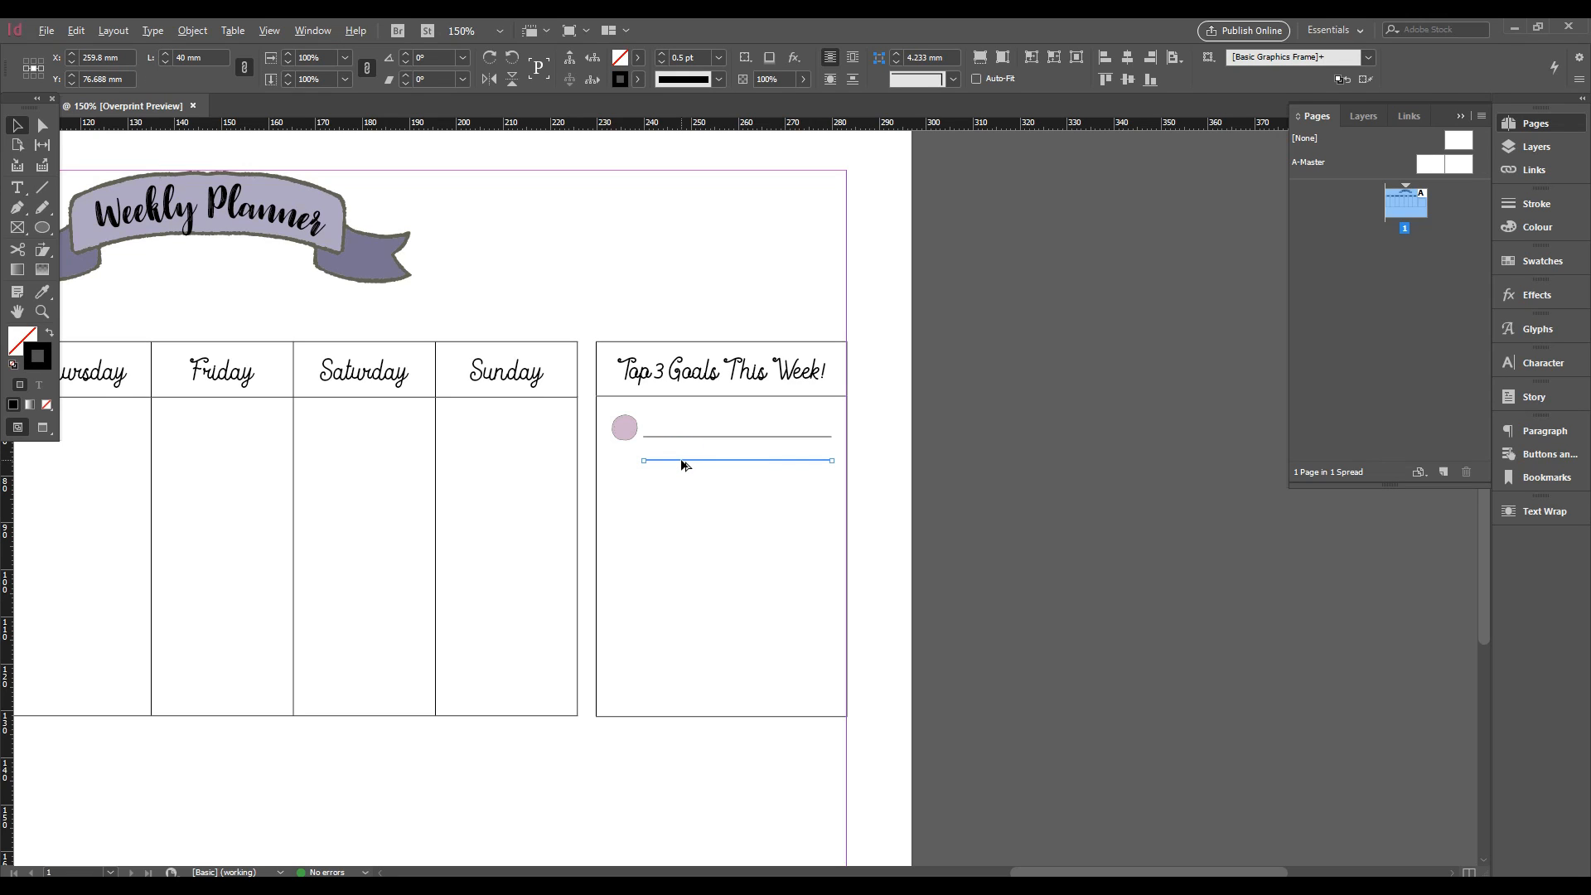
click(681, 460)
key(Up)
key(Down)
drag(687, 463, 688, 491)
click(888, 497)
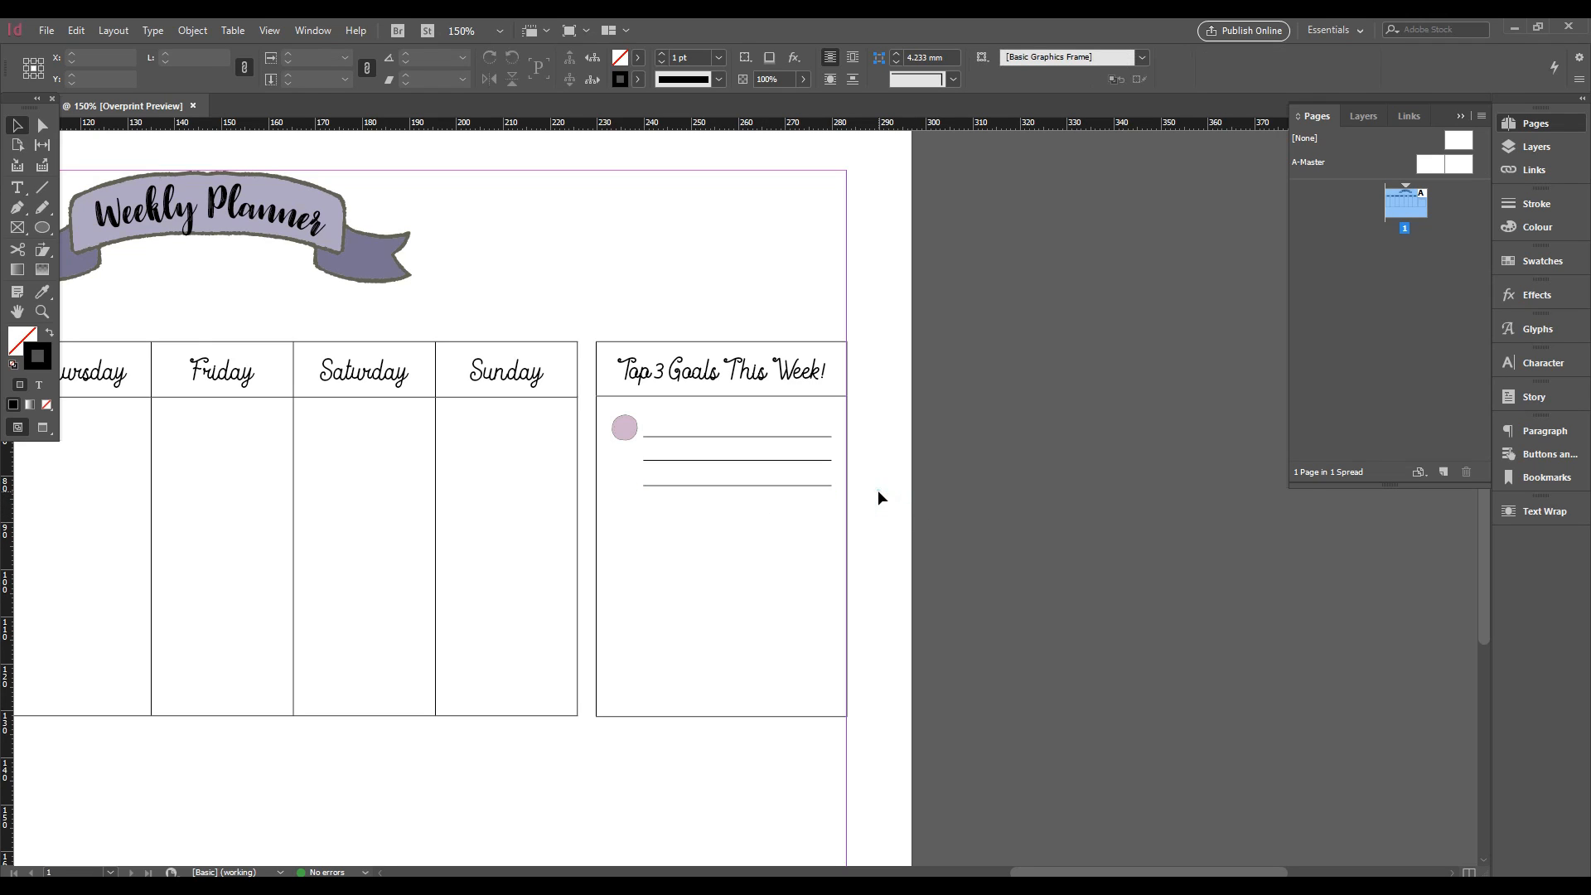
Ungroup the pink circle and its two writing lines in the goals box
click(623, 424)
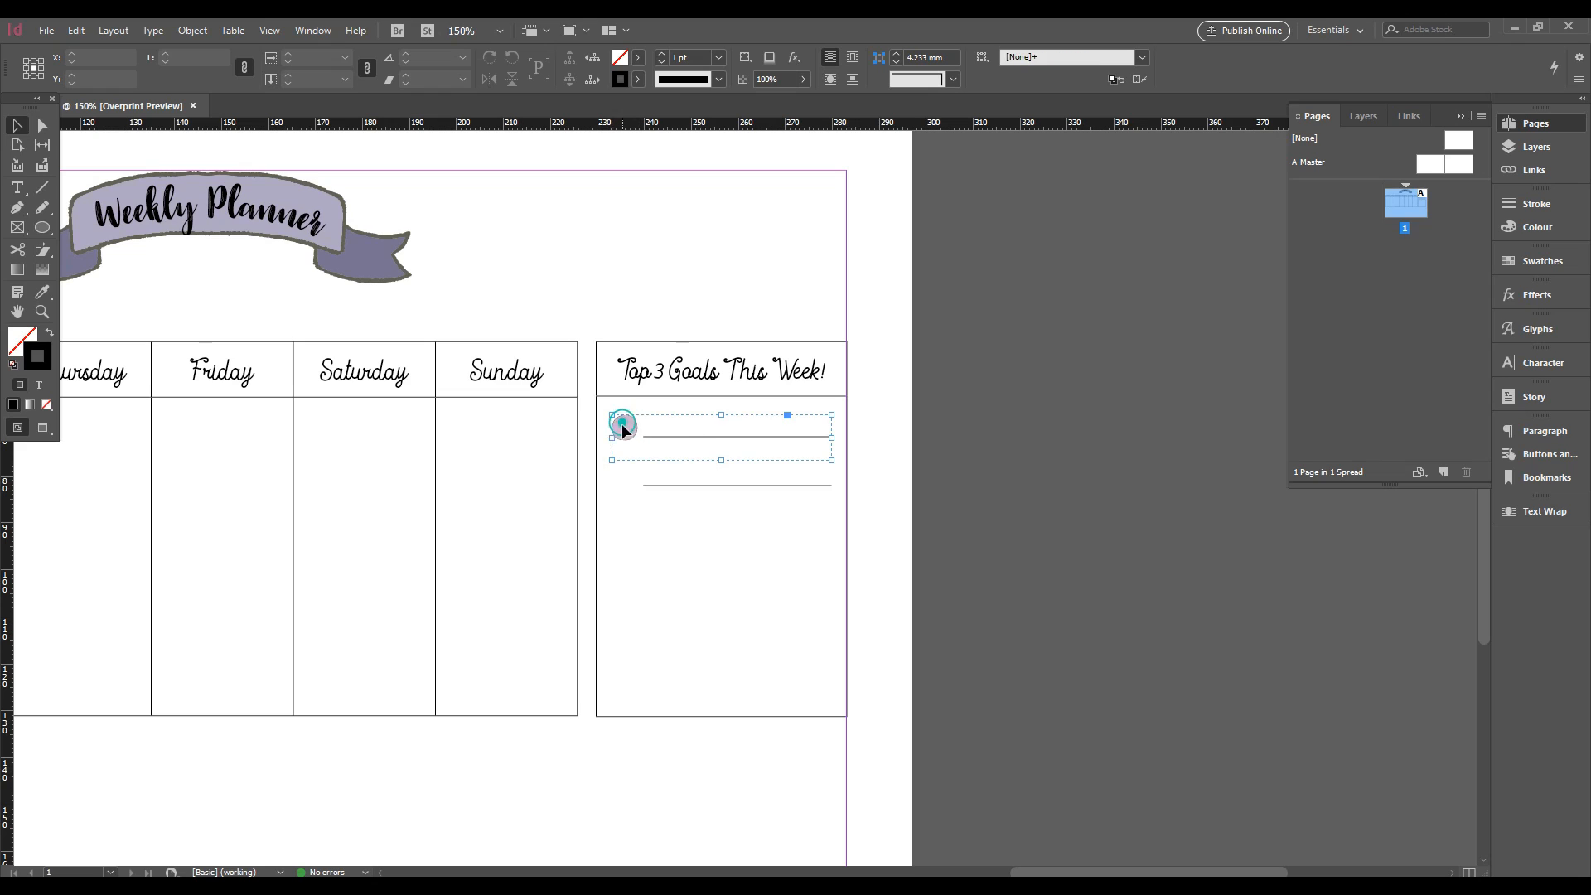
click(697, 483)
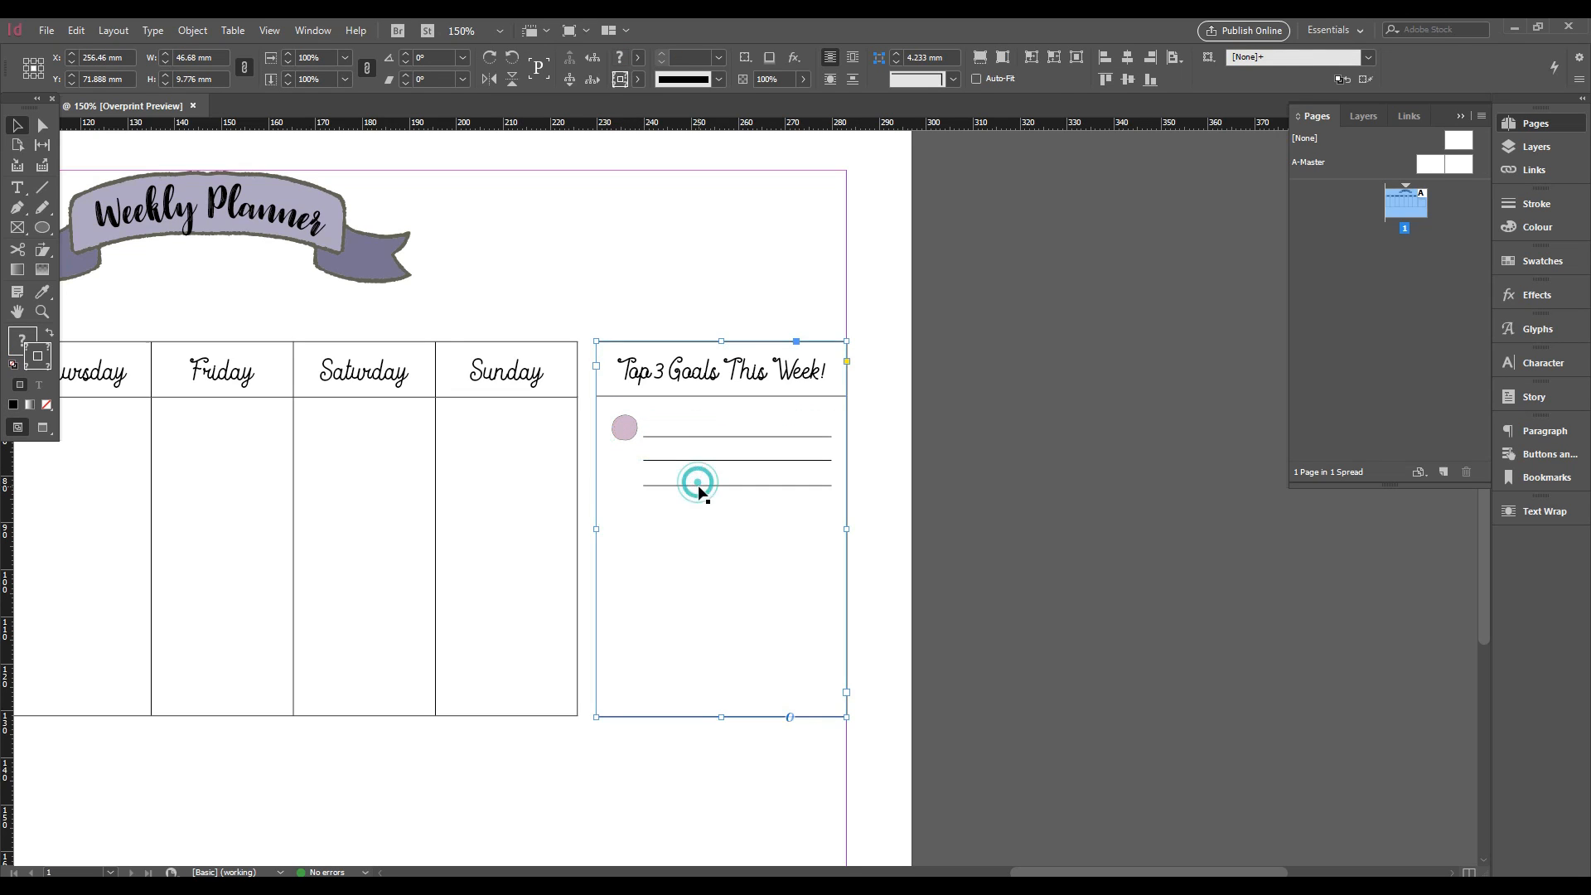
click(698, 486)
click(699, 460)
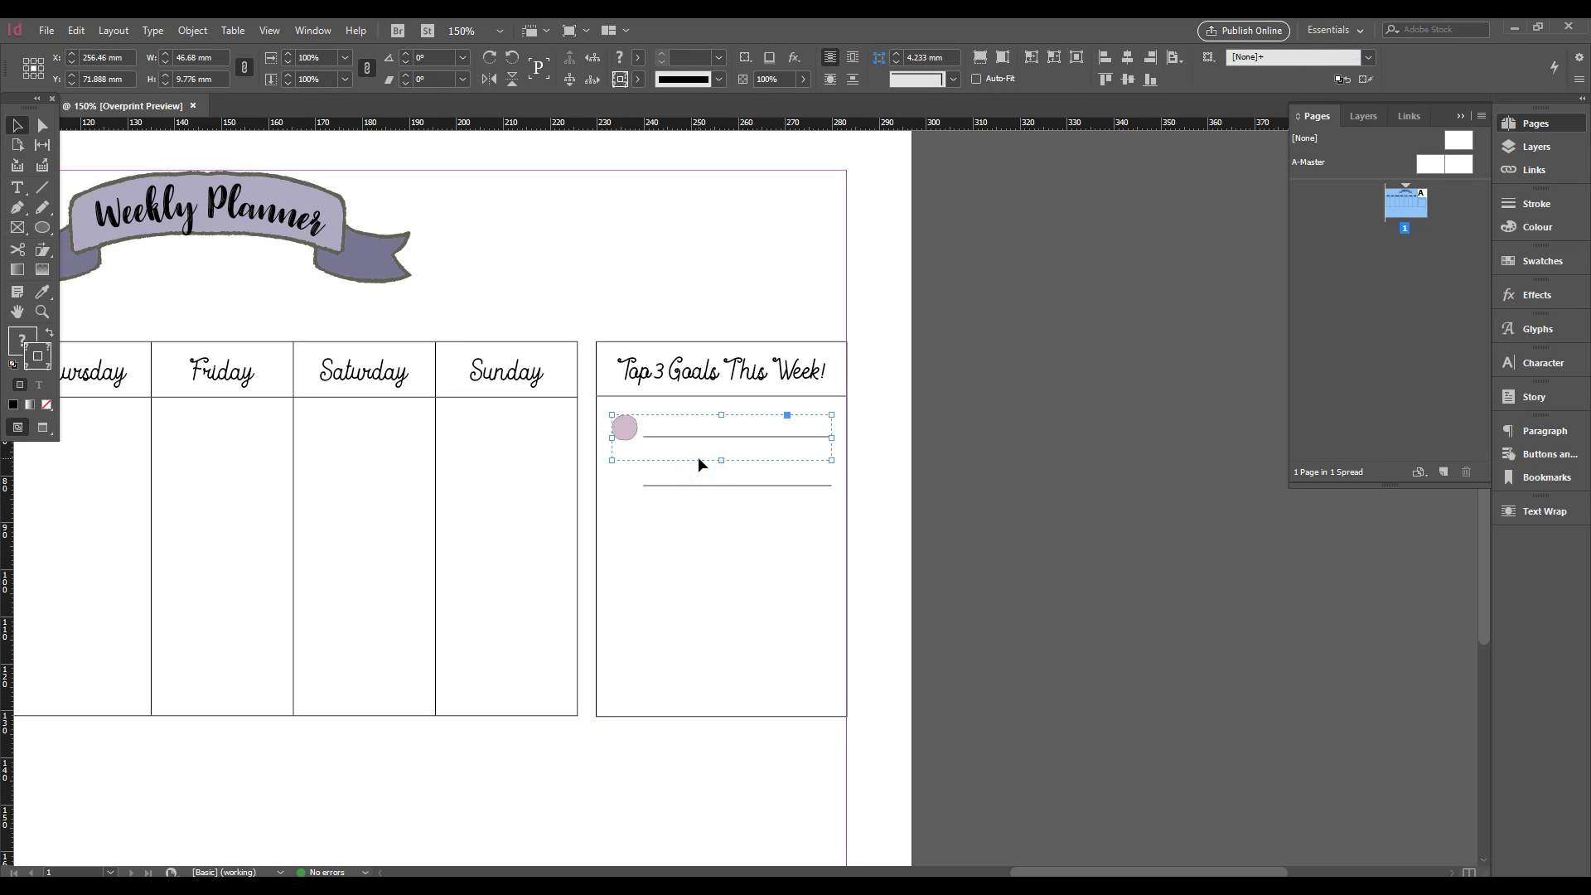
right_click(699, 459)
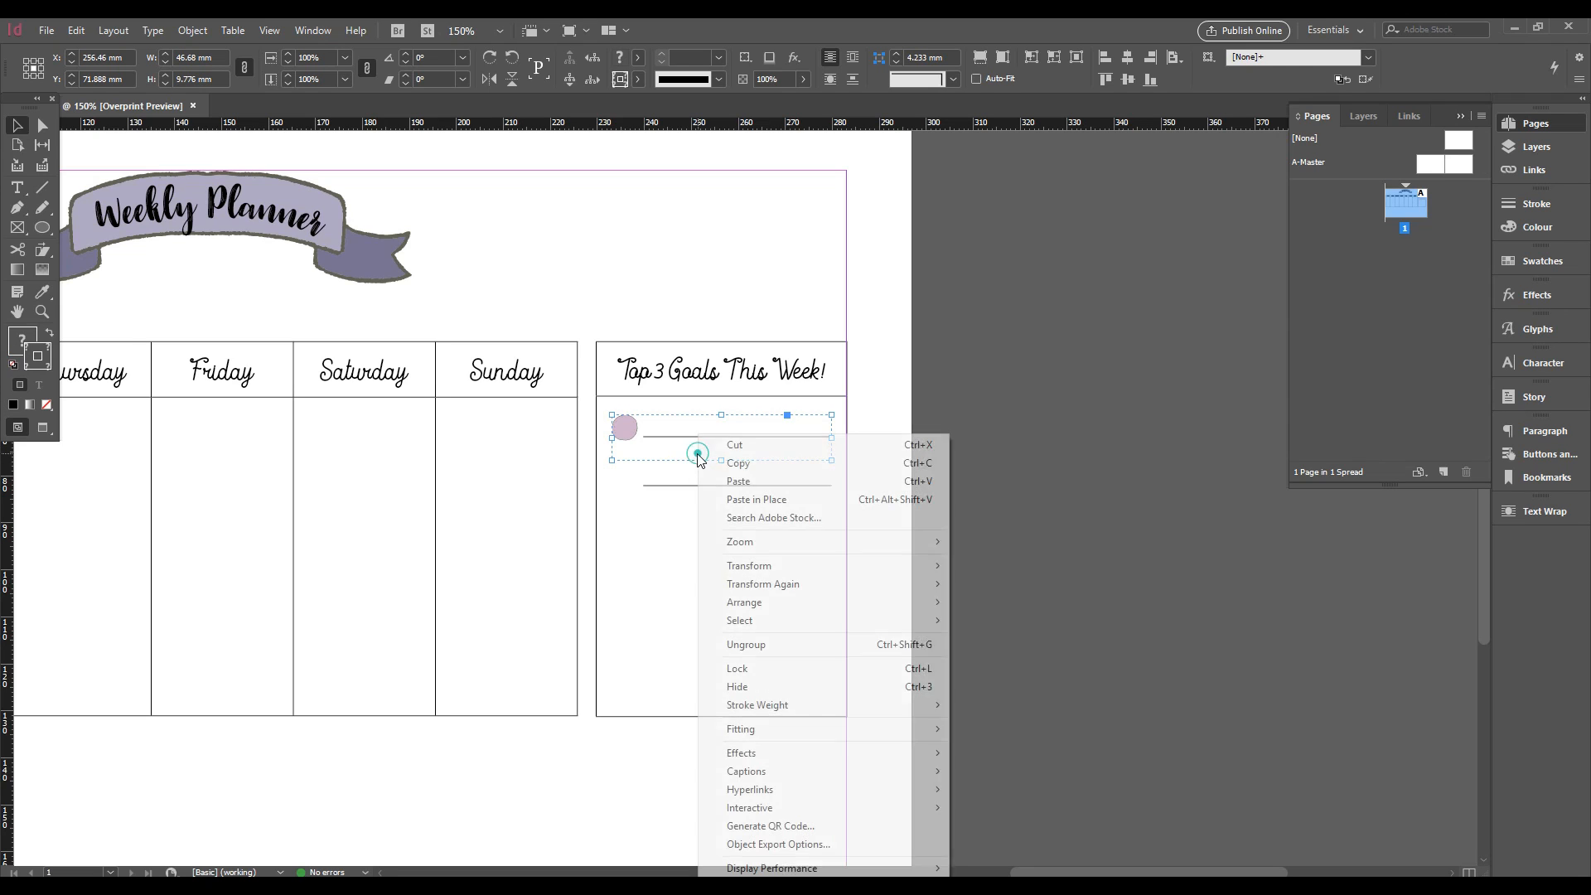
click(763, 645)
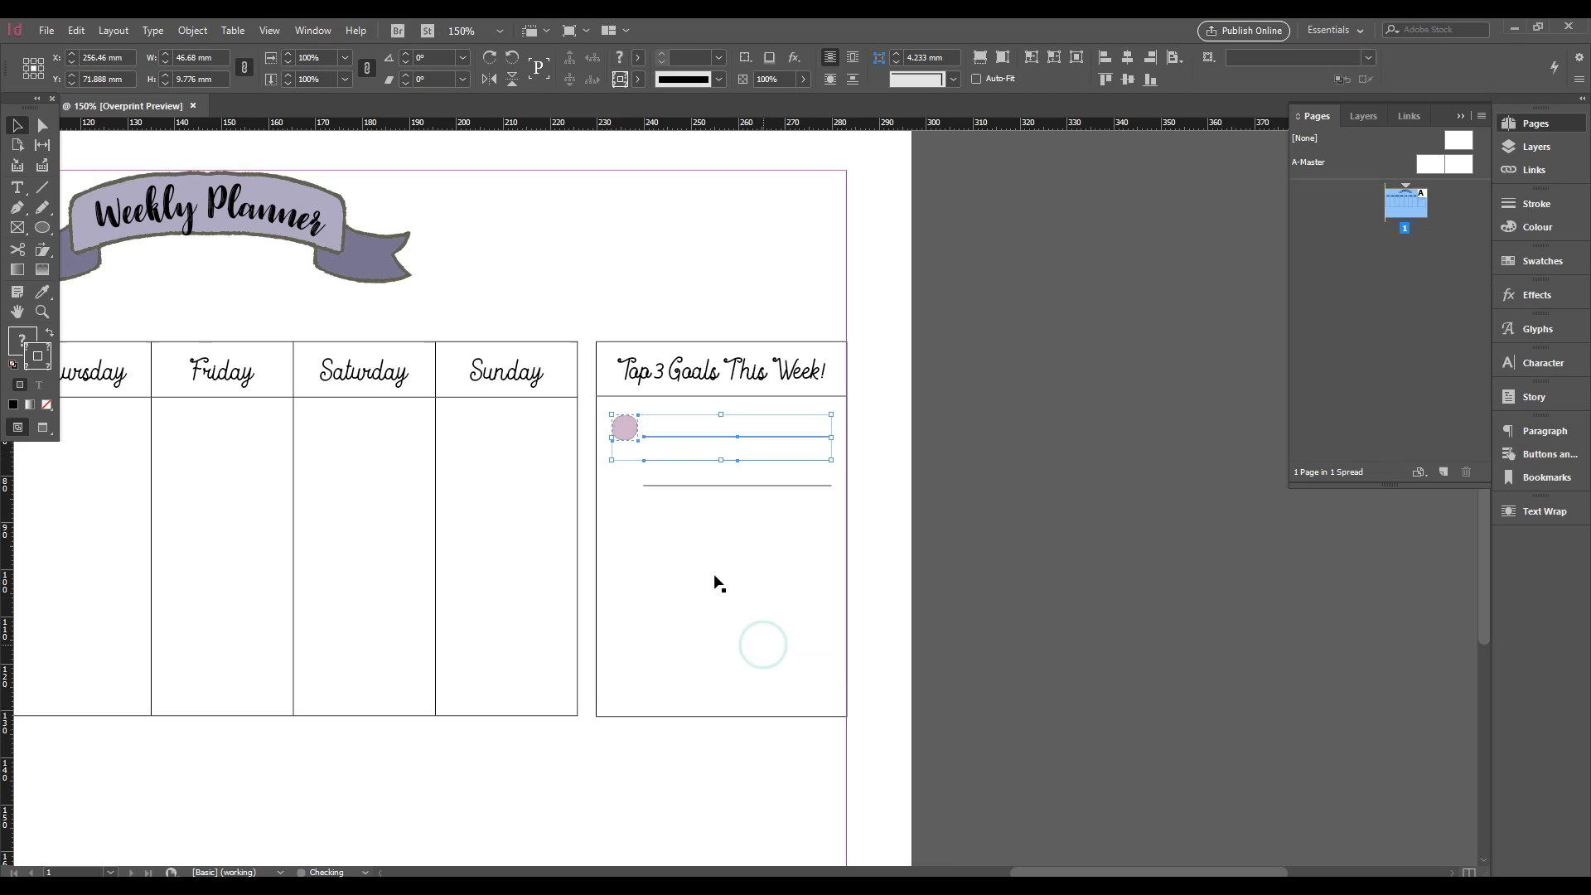
click(888, 543)
Group the pink circle with all three writing lines
click(616, 419)
shift+click(731, 437)
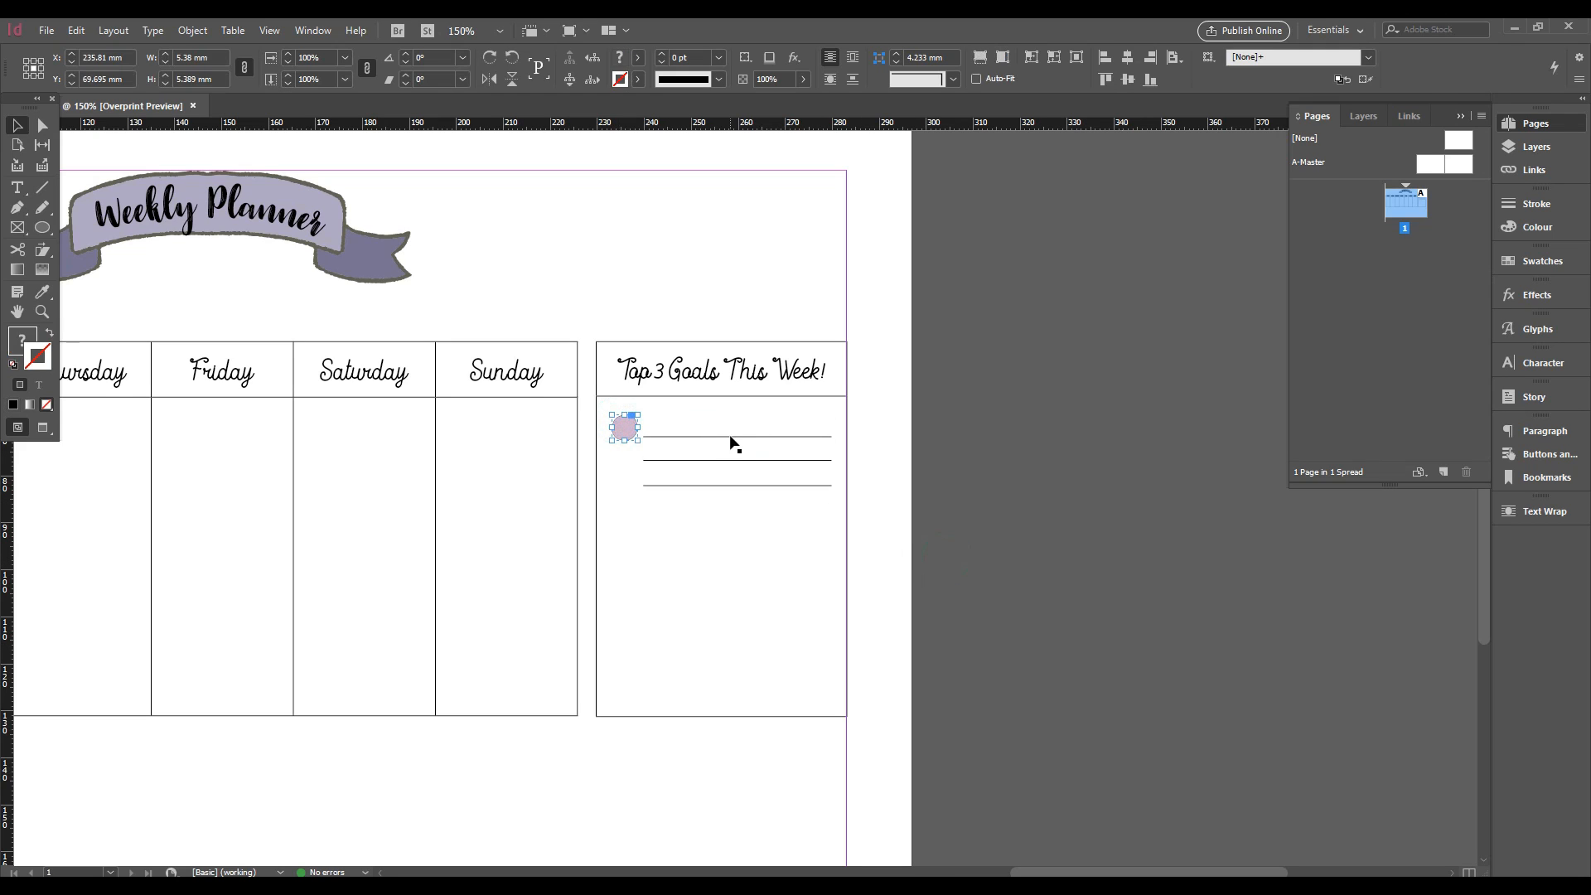
shift+click(734, 460)
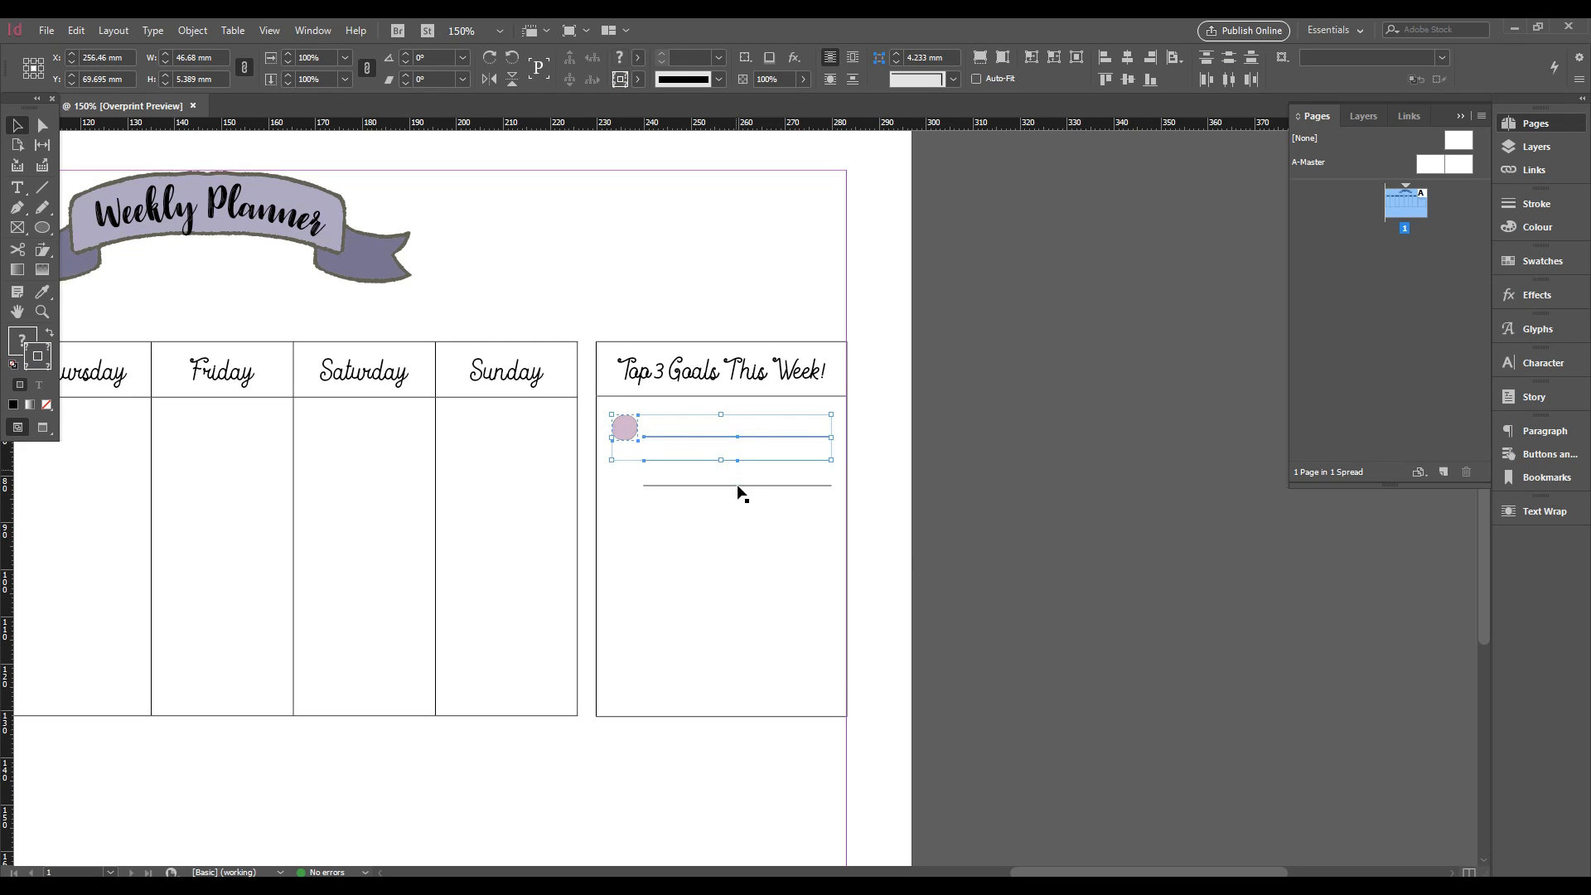
shift+click(737, 485)
key(ctrl+g)
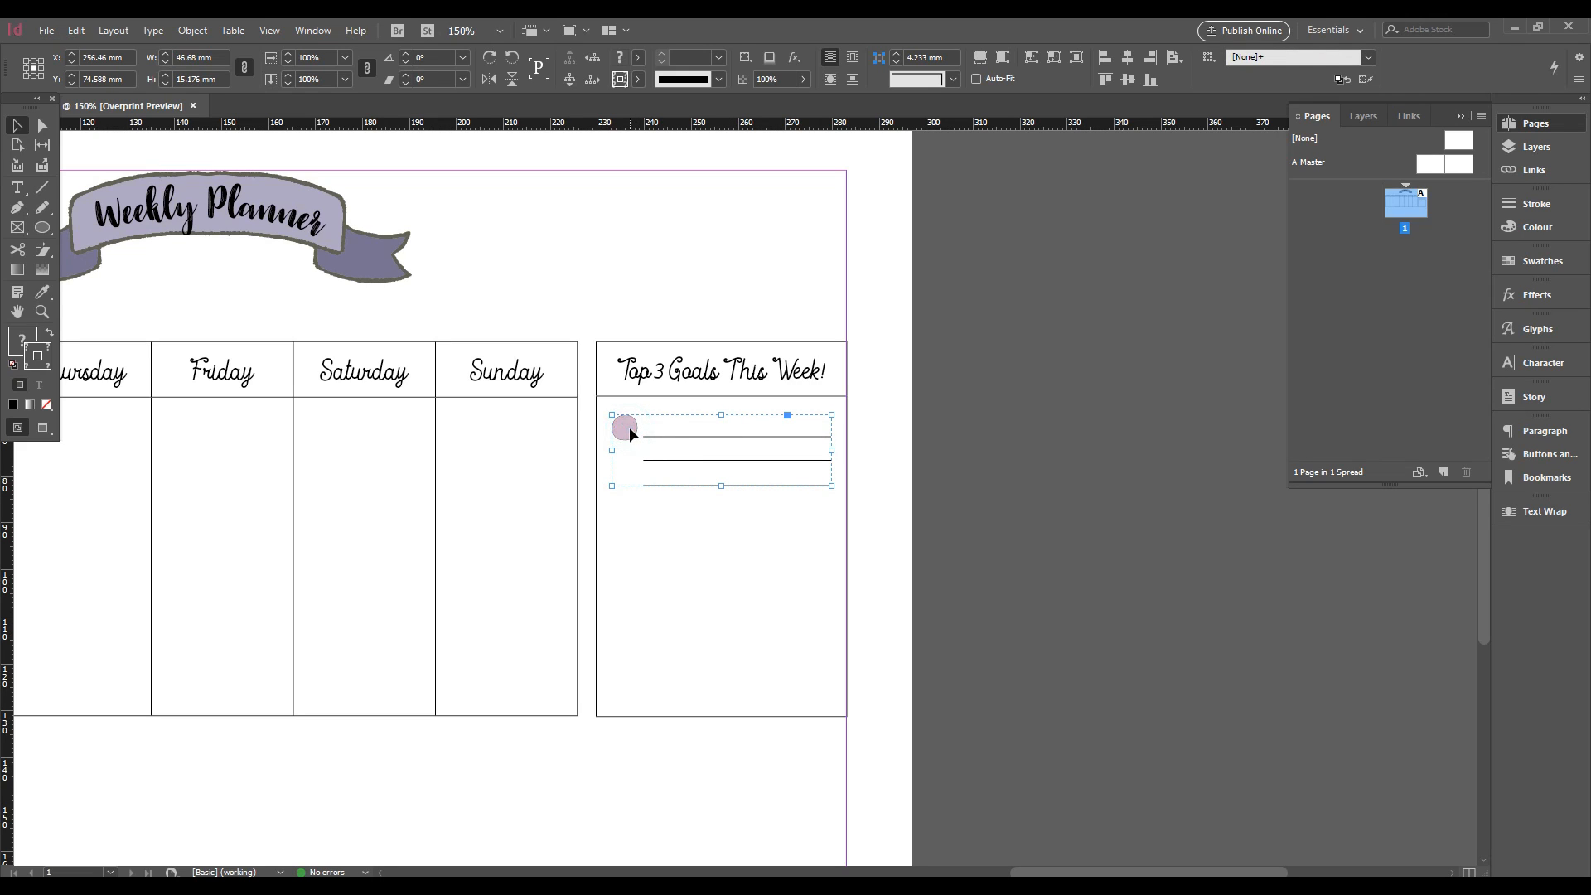
Duplicate the circle-and-lines group about 17.7 mm below itself and repeat the duplication once at the same spacing
drag(630, 431, 625, 519)
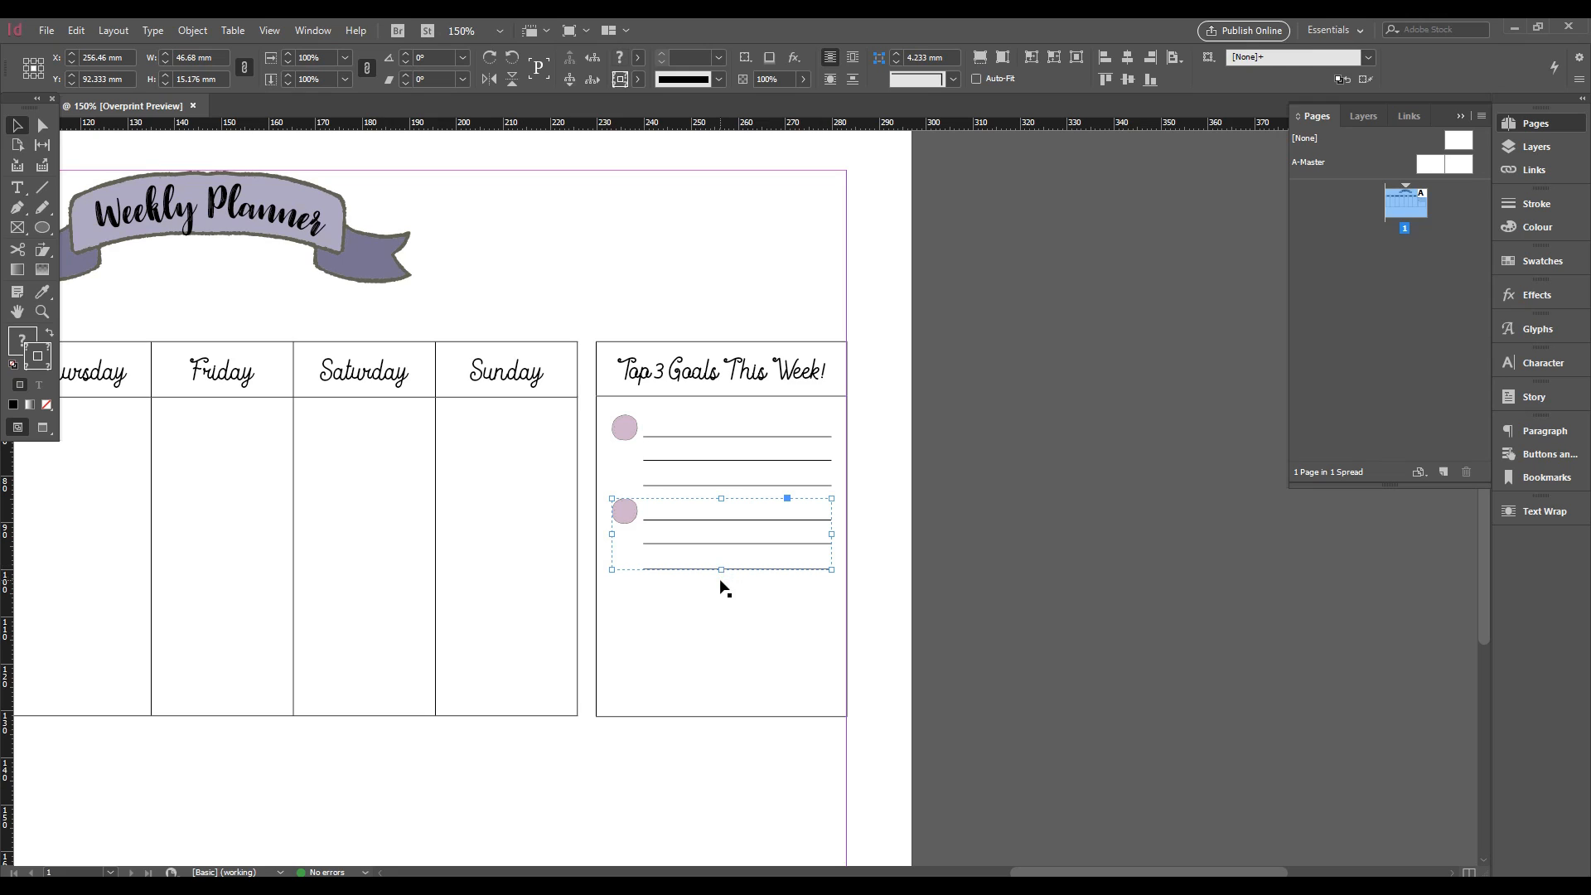
key(ctrl+alt+shift+d)
click(996, 615)
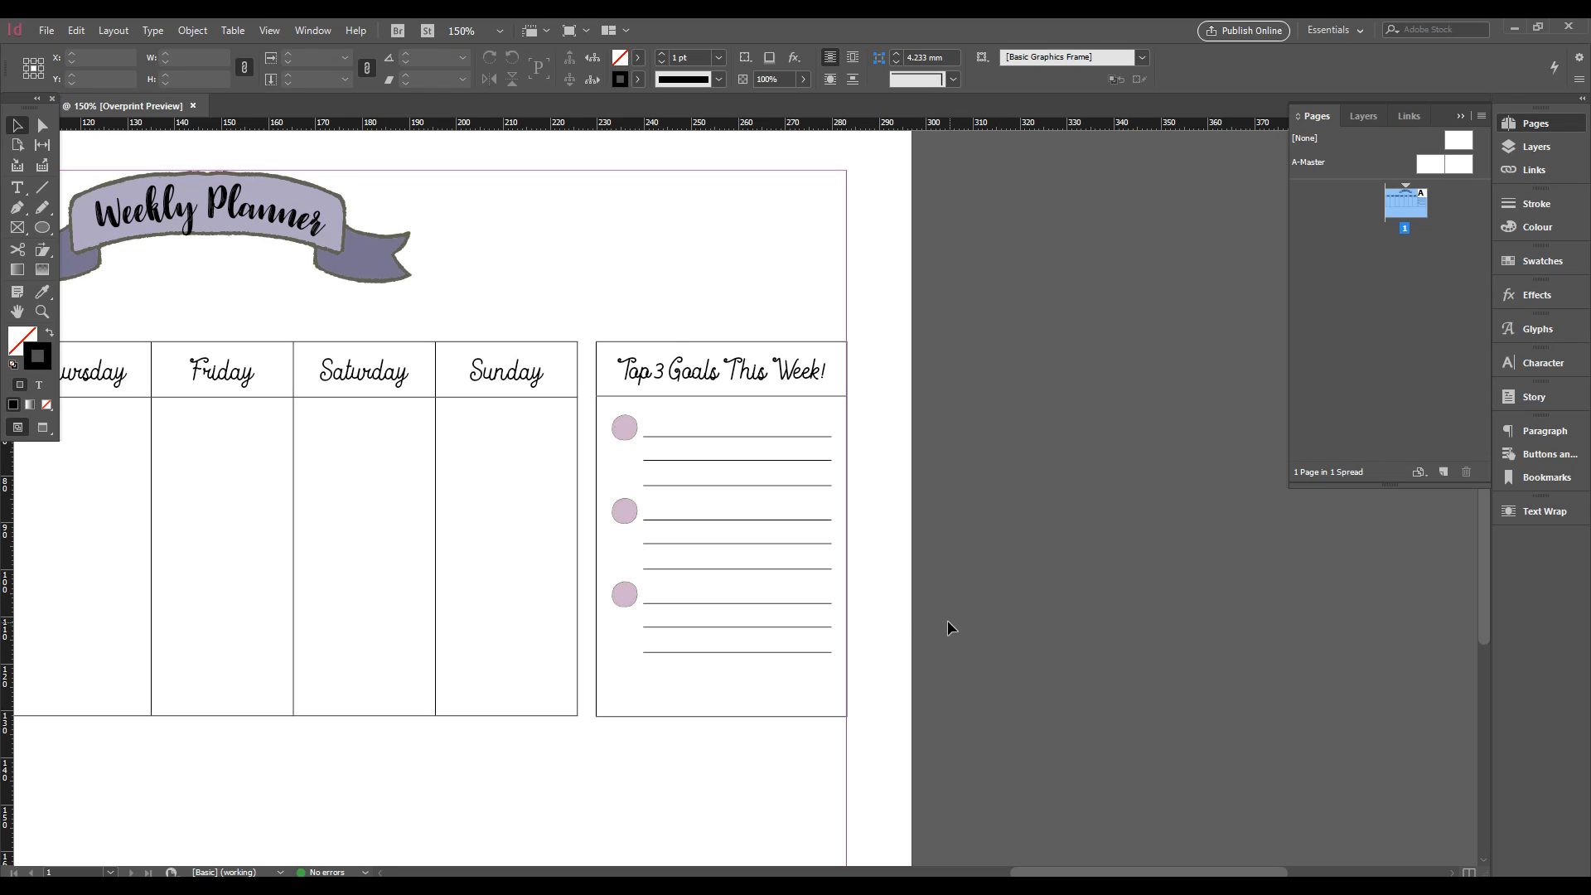
Move all three circle-and-lines groups down slightly together to balance them vertically within the goals box
click(625, 438)
shift+click(623, 510)
shift+click(626, 593)
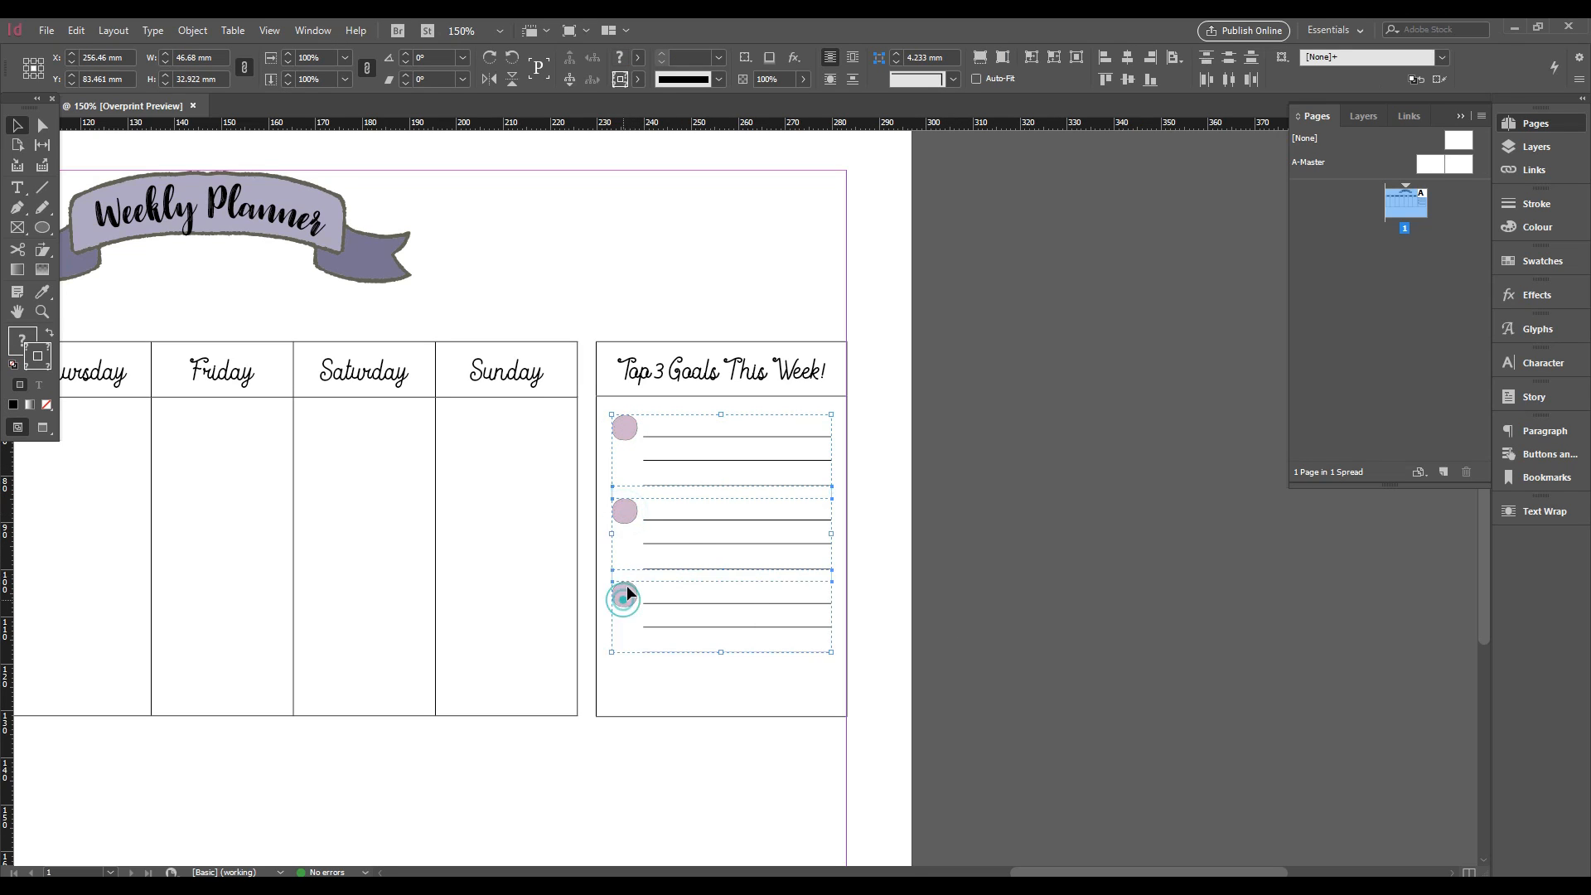
drag(626, 428, 624, 446)
click(926, 513)
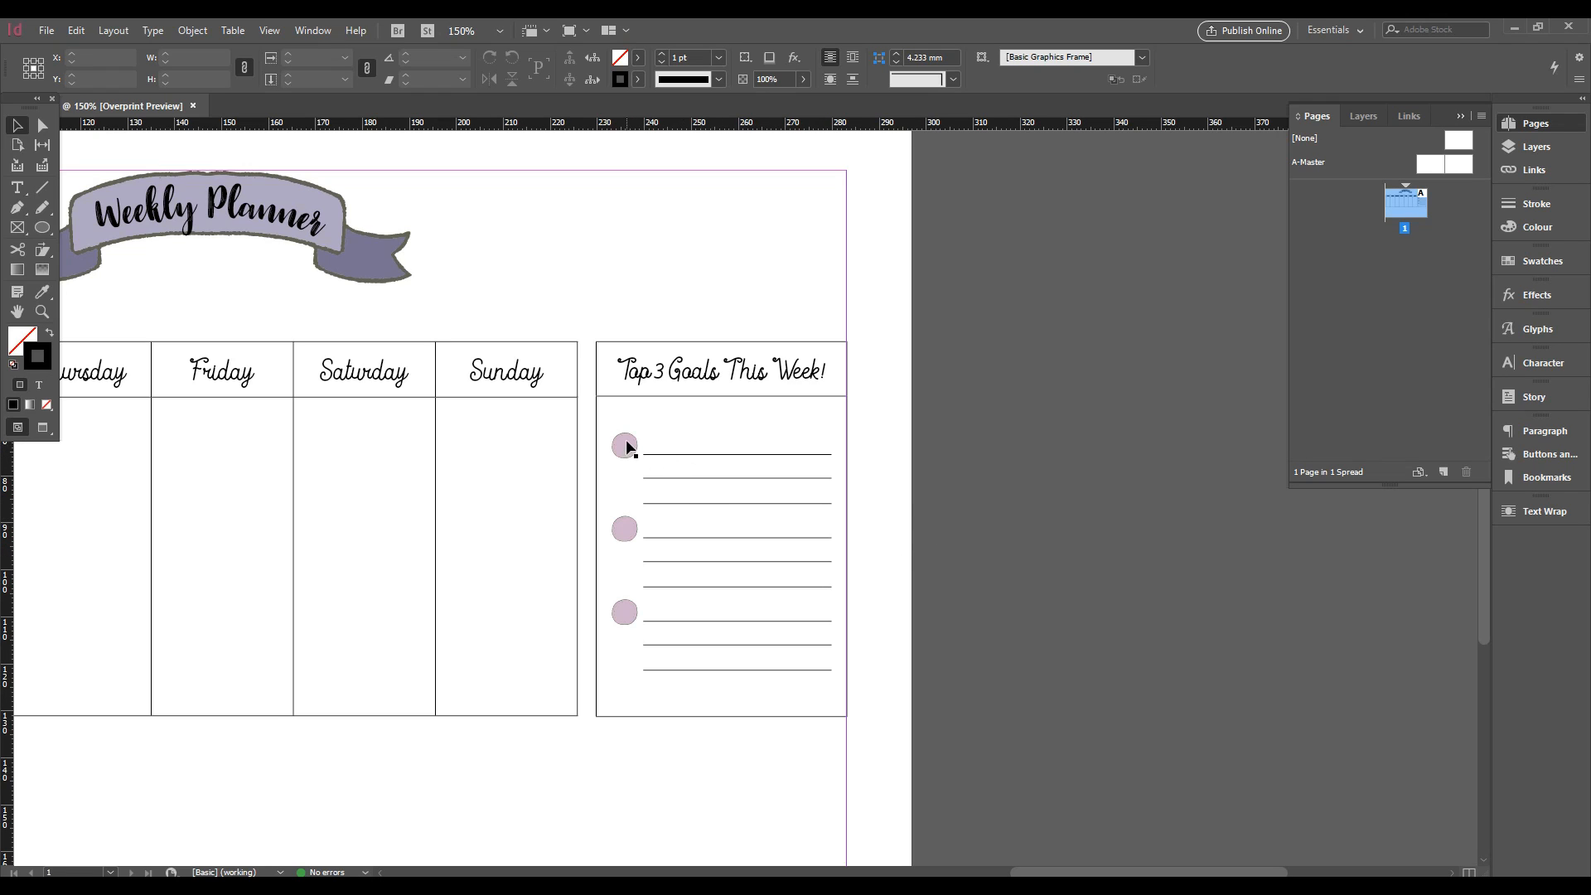
Review the planner page, then switch to Pinterest in the browser and examine the reference weekly planner's sections
scroll(696, 520, down, 1)
scroll(875, 508, down, 1)
scroll(876, 501, up, 1)
scroll(878, 507, up, 1)
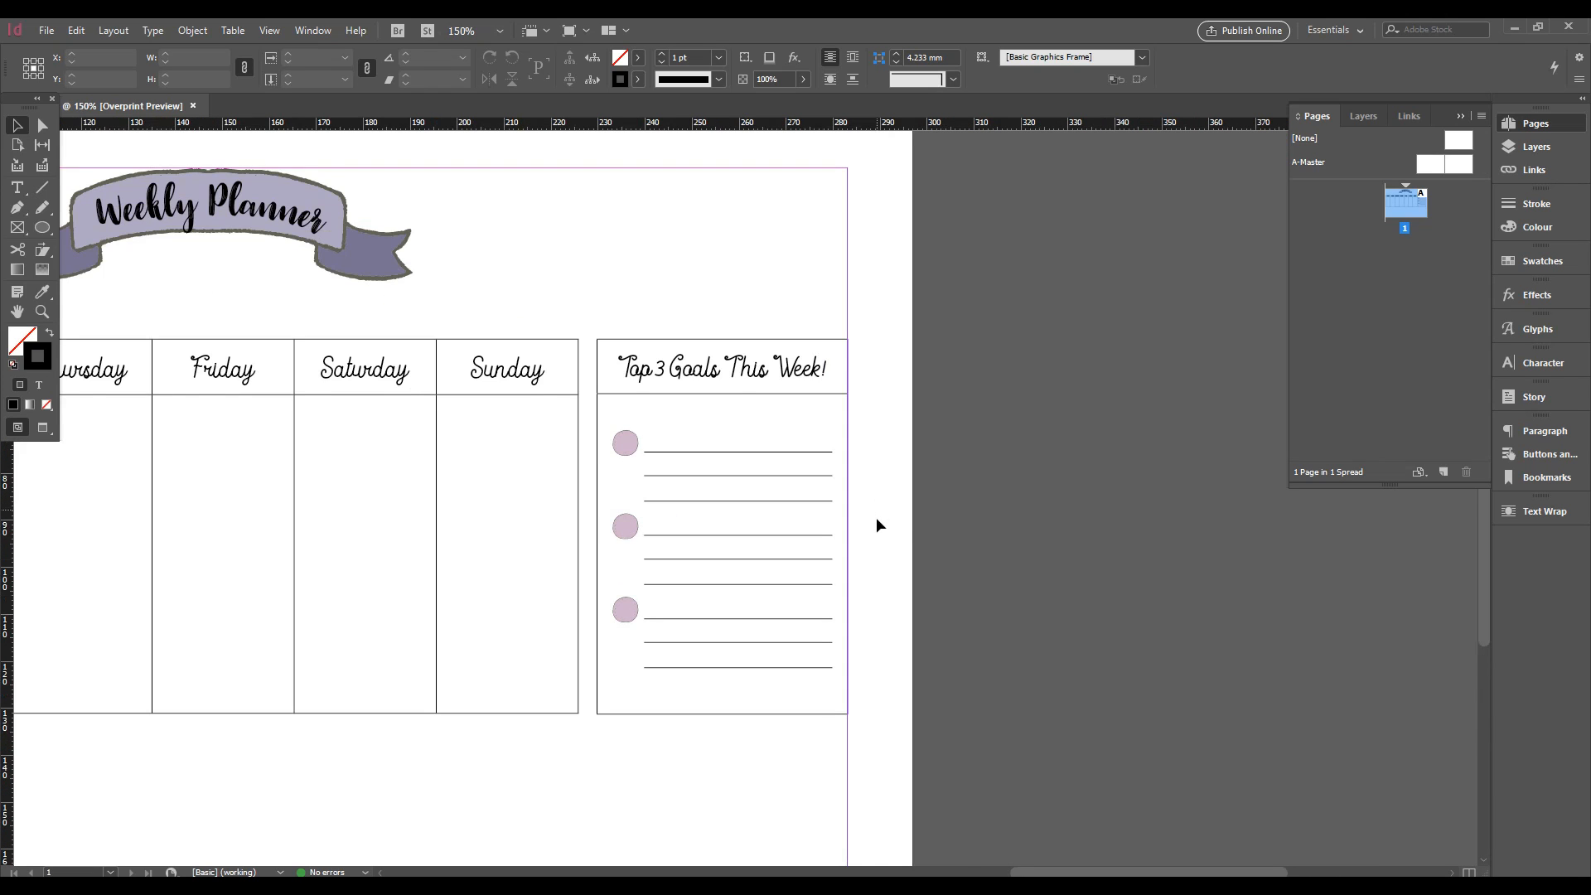
scroll(876, 520, down, 1)
key(space)
drag(771, 721, 1138, 703)
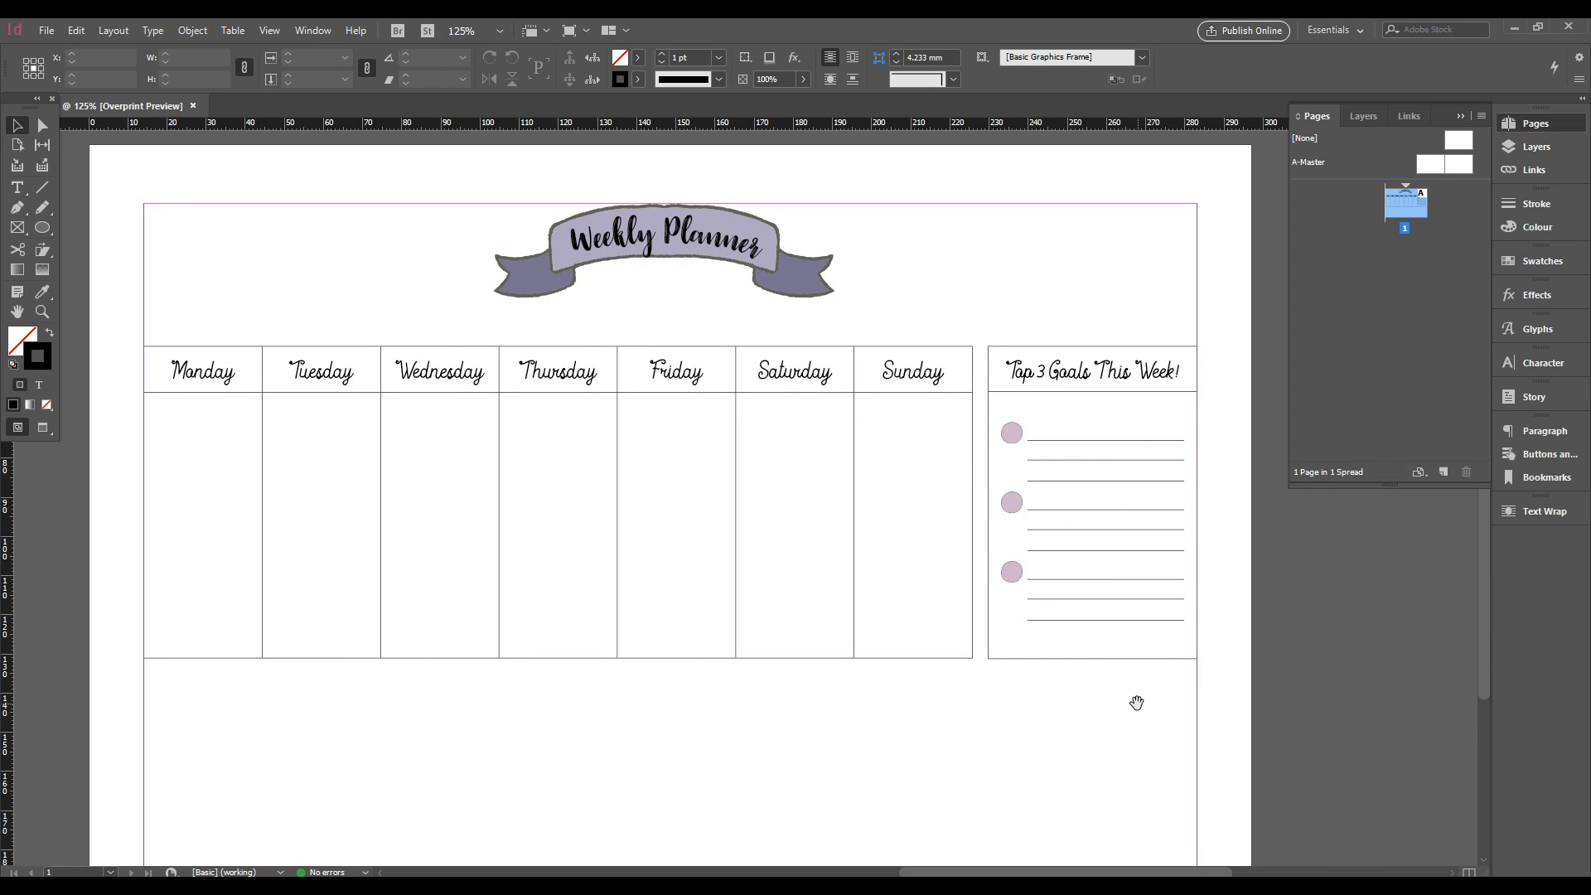
scroll(451, 730, down, 3)
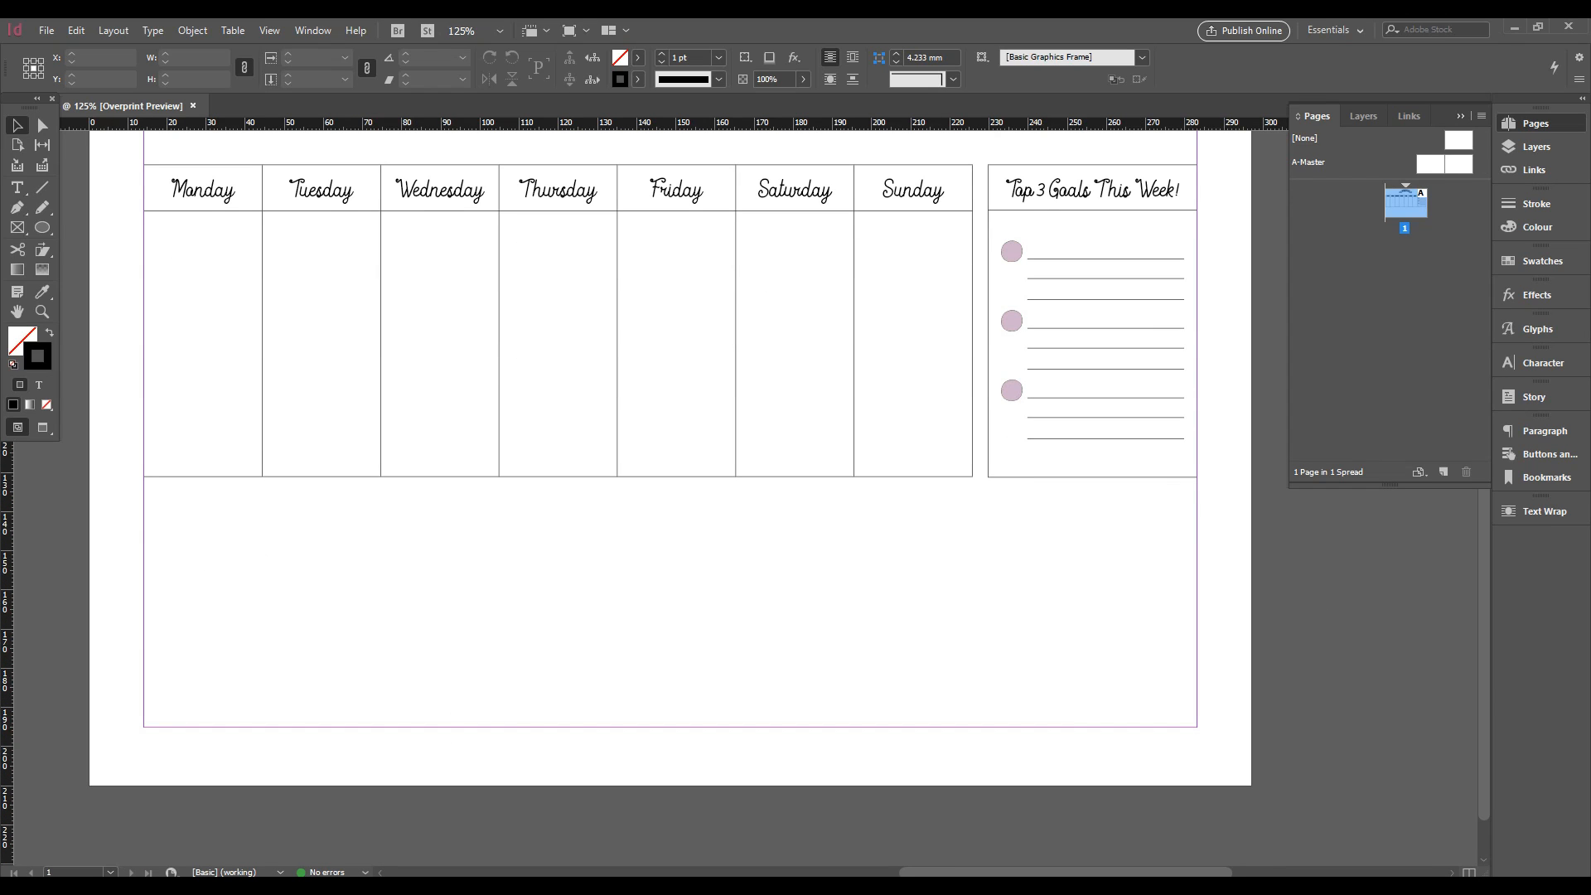
mouse_move(154, 885)
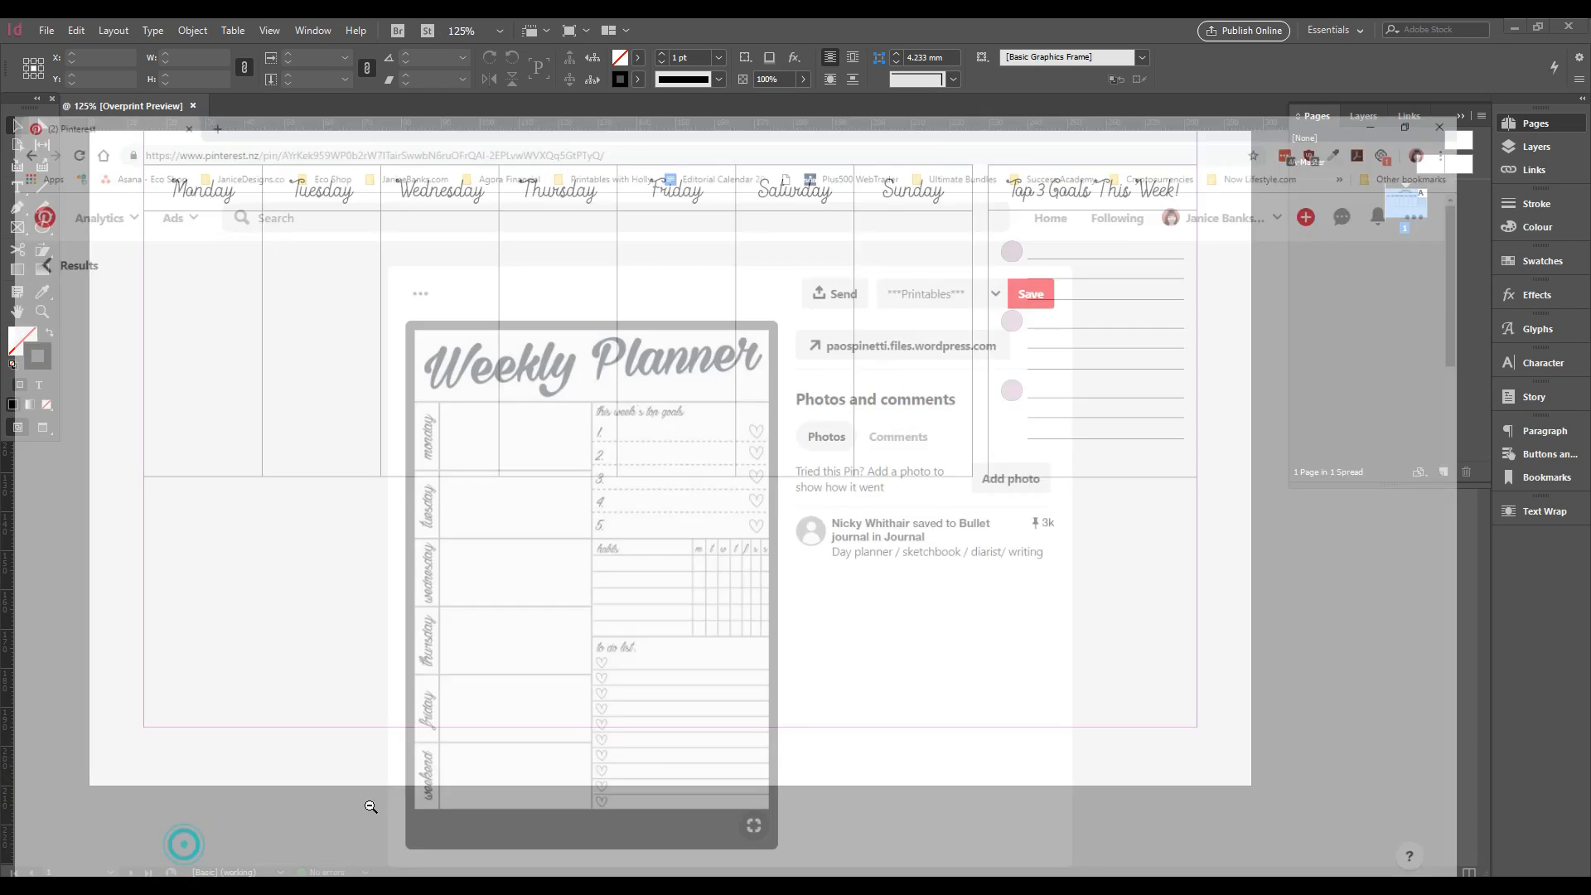
click(185, 847)
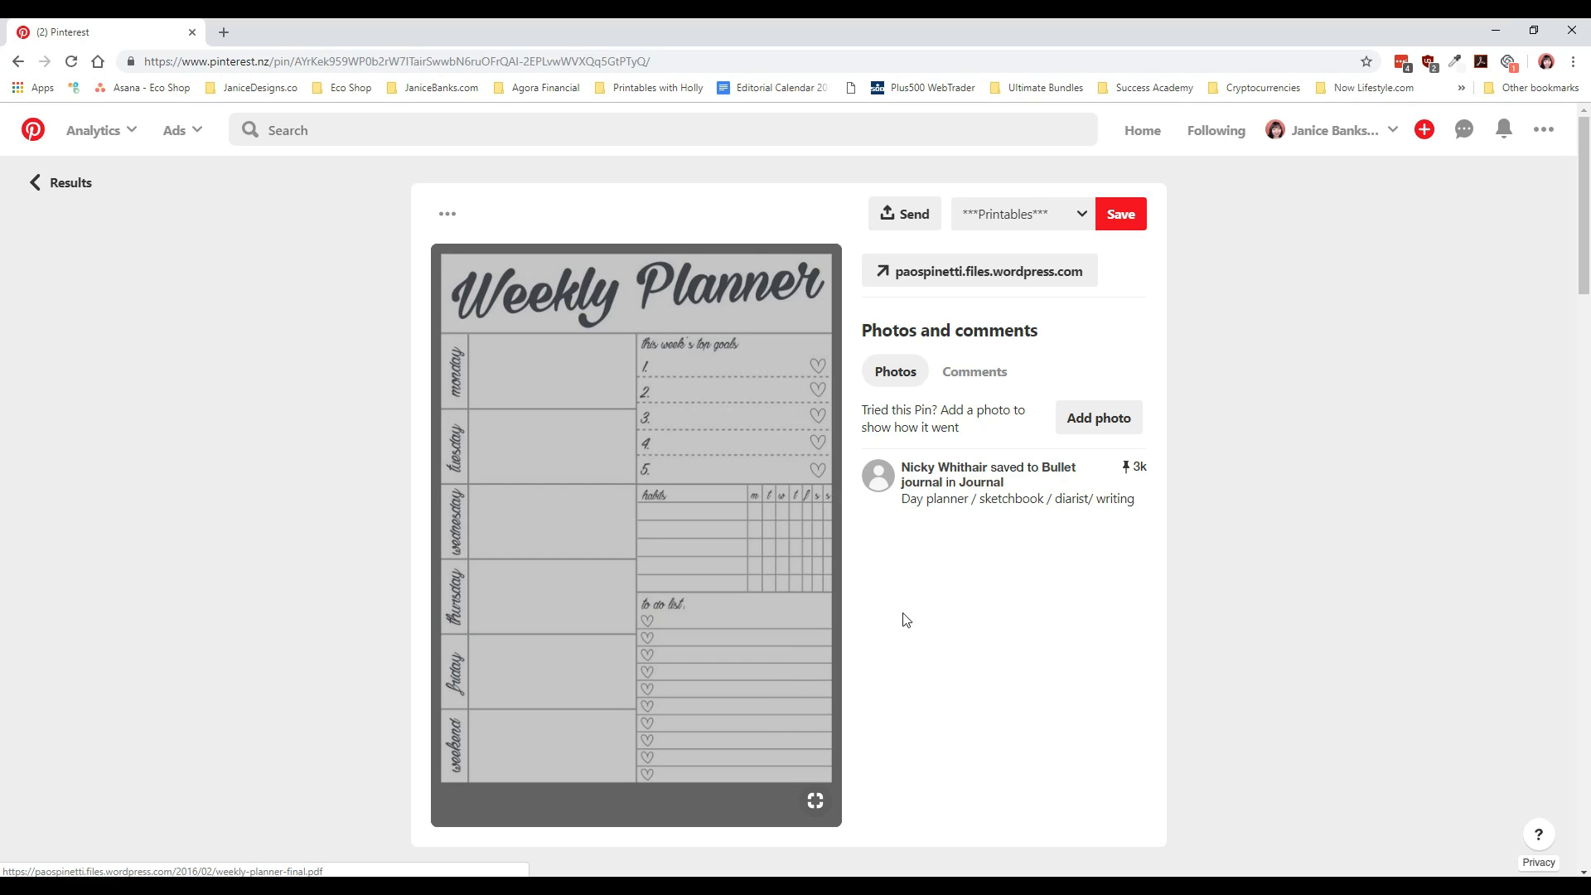
click(1498, 36)
Extend the bottom edge of the seven-day table down to the page's bottom margin
click(704, 474)
drag(561, 485, 550, 723)
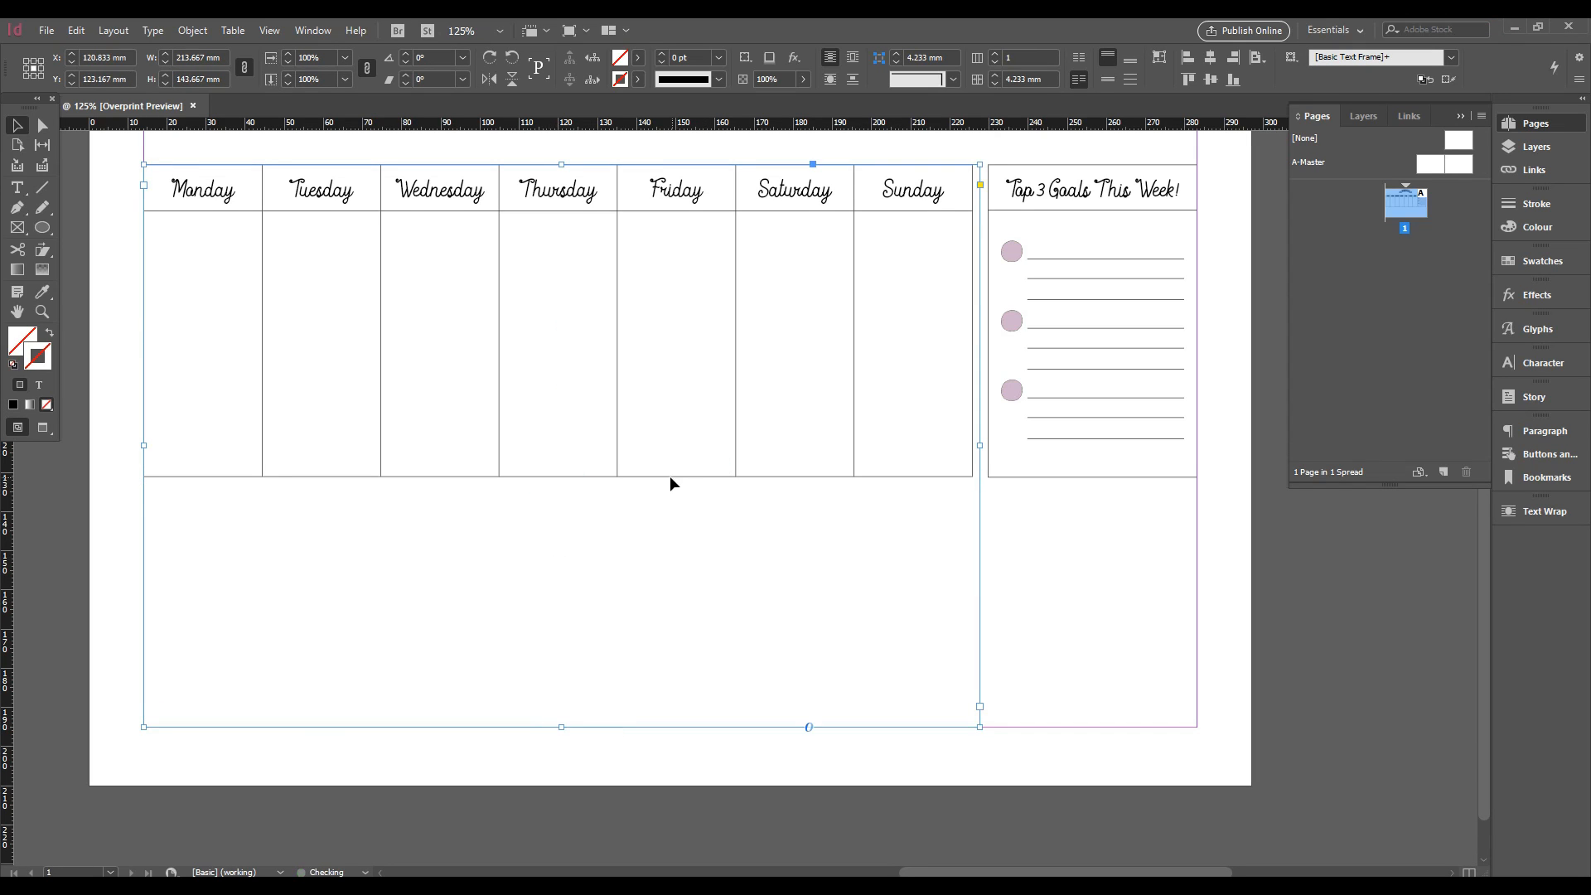
double_click(670, 476)
drag(669, 476, 660, 726)
ctrl+click(1229, 668)
Scale the ribbon and its Weekly Planner title together proportionally to about 127.8 mm wide and 35.25 mm high
drag(1015, 521, 991, 718)
click(520, 175)
click(18, 125)
drag(489, 189, 963, 341)
key(ctrl+z)
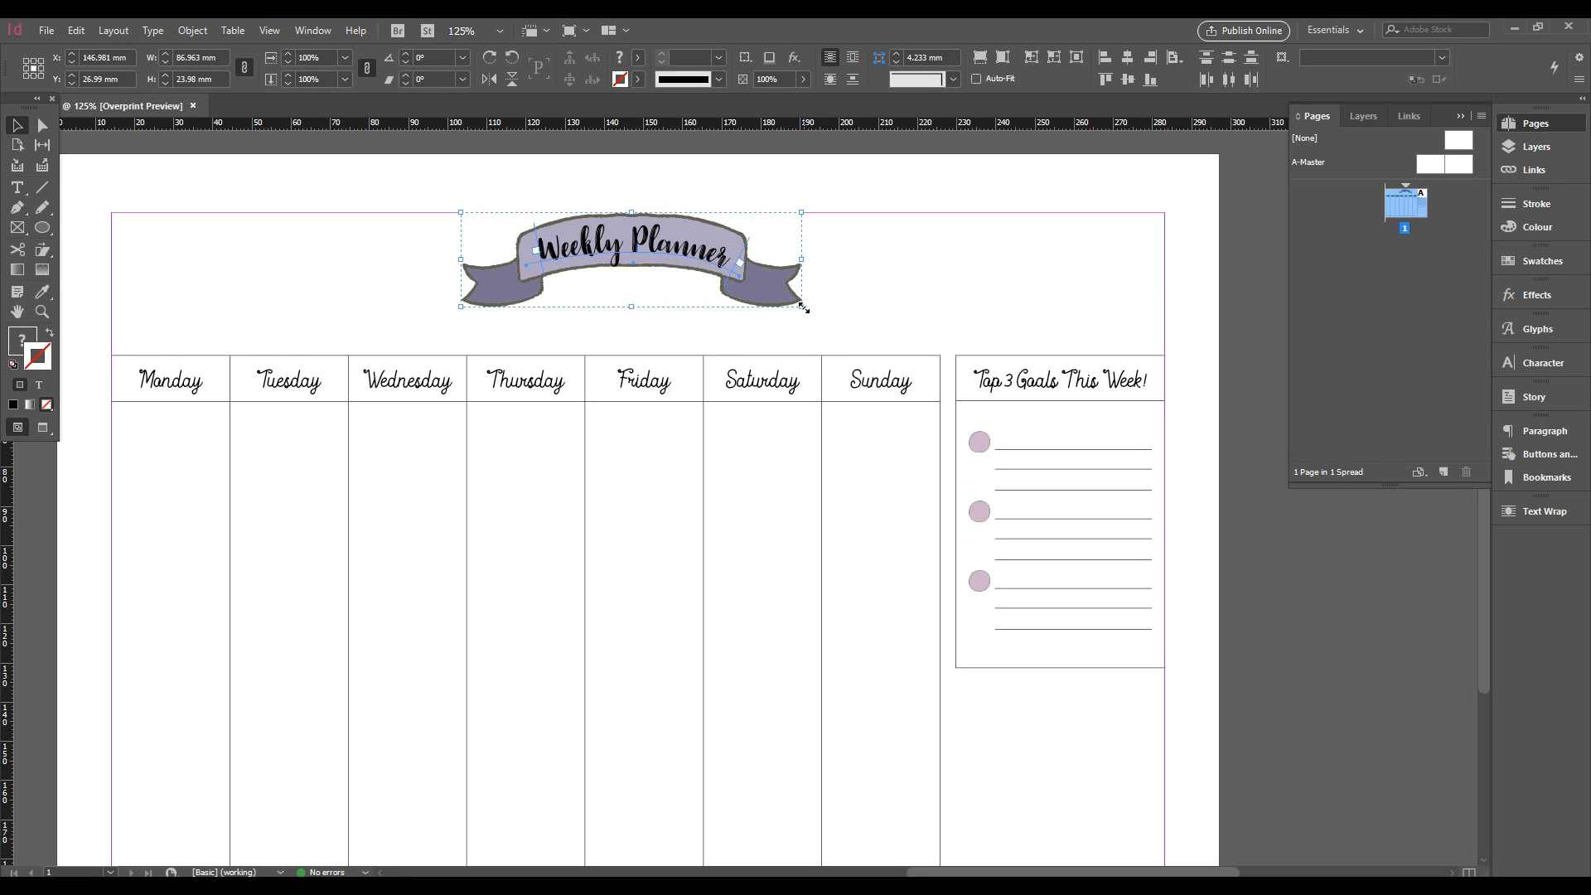
drag(802, 308, 907, 349)
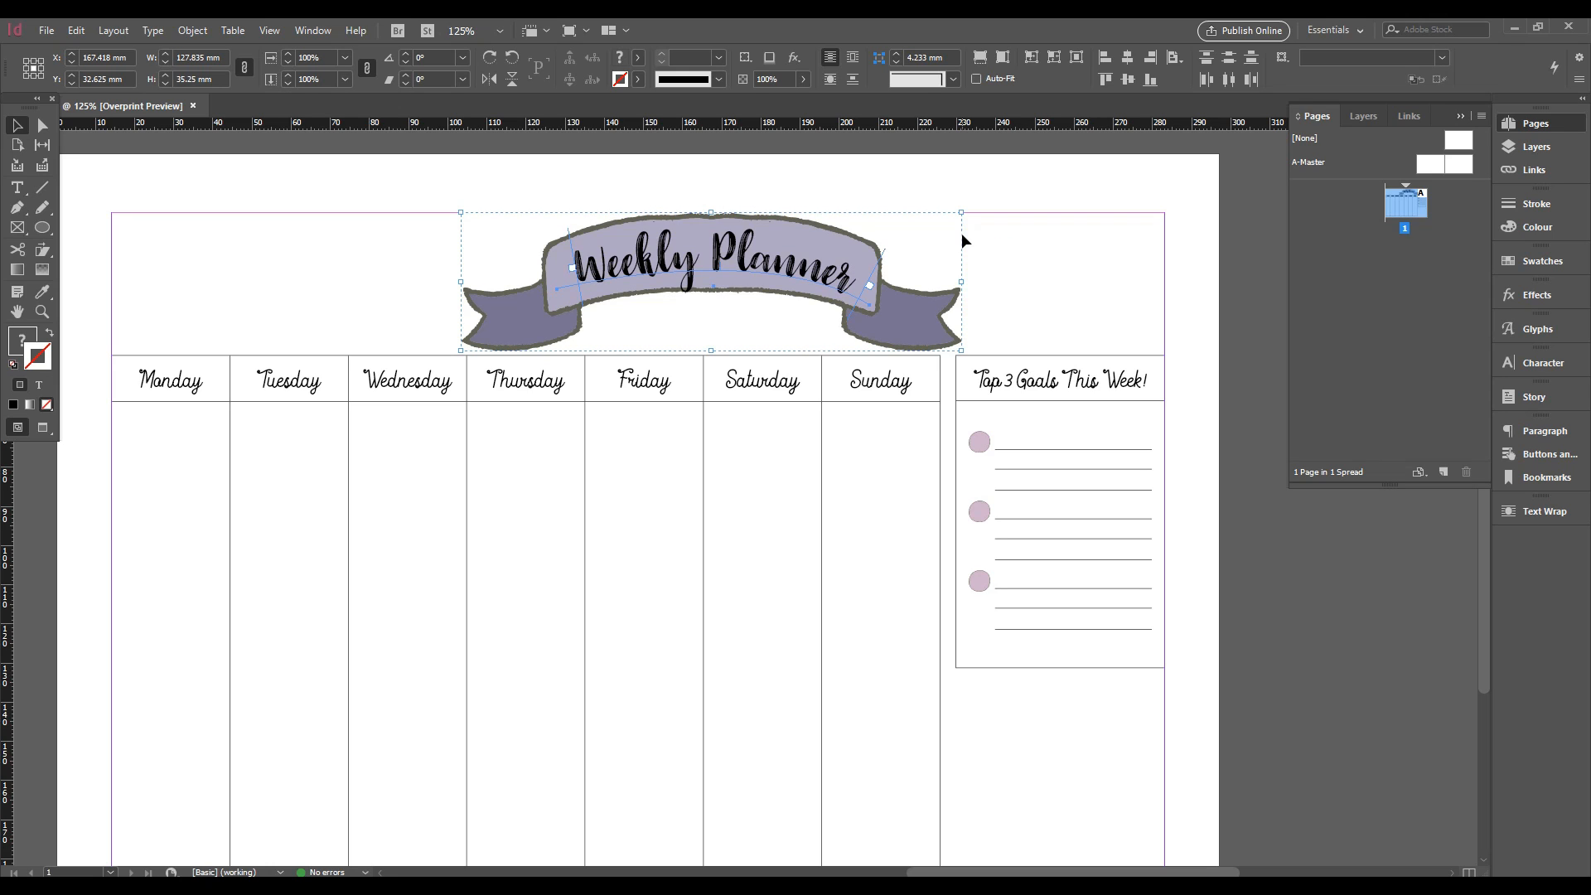
Group the ribbon with its title and centre the group horizontally, aligned to the page
click(928, 234)
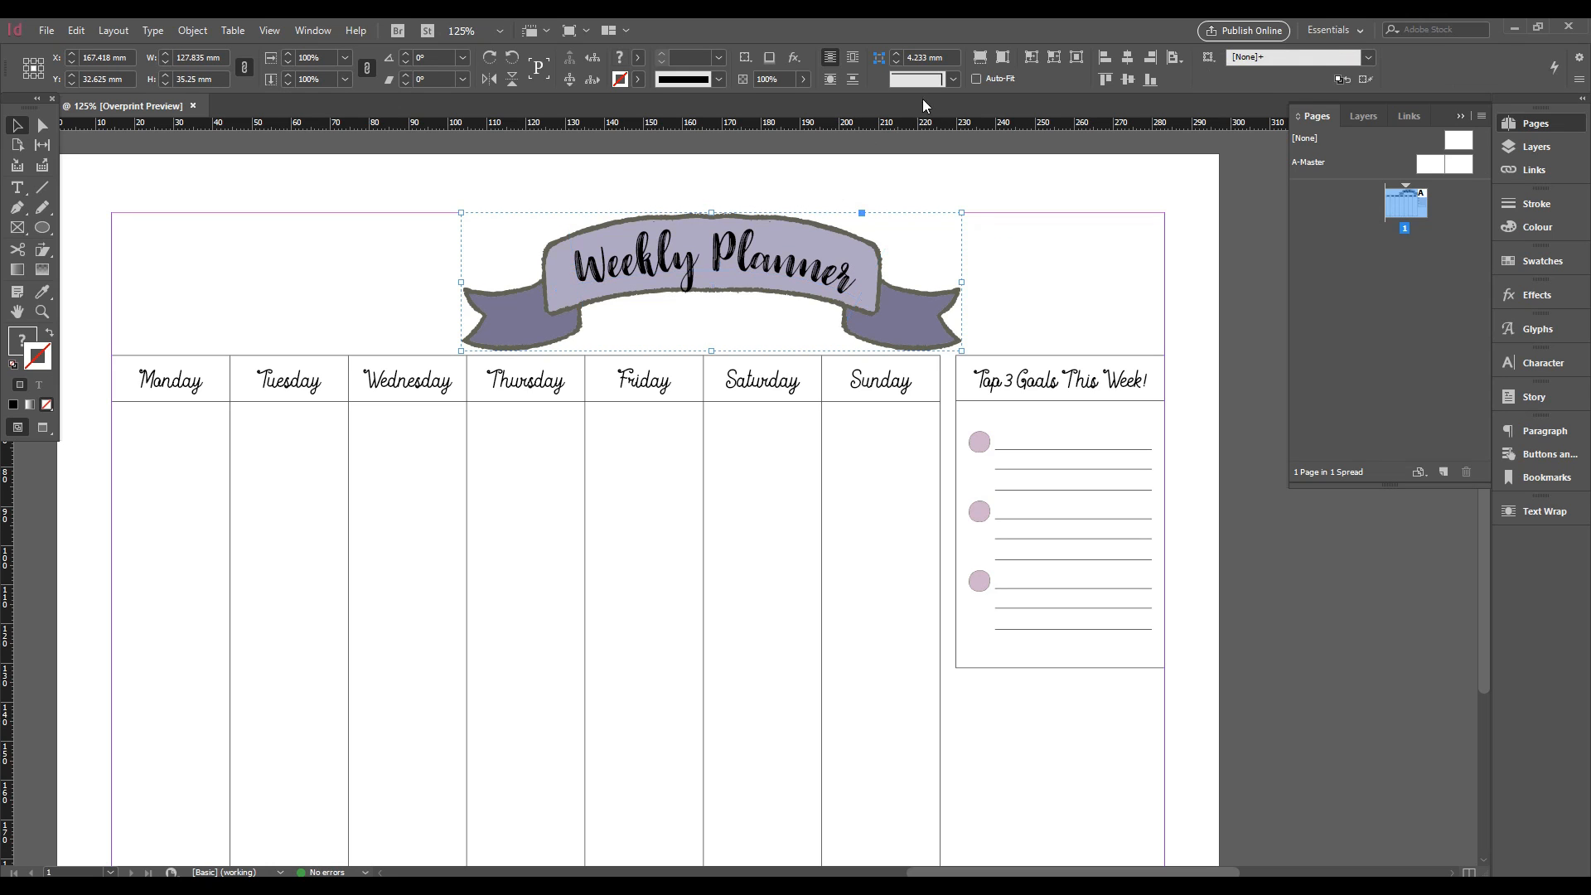
click(1178, 59)
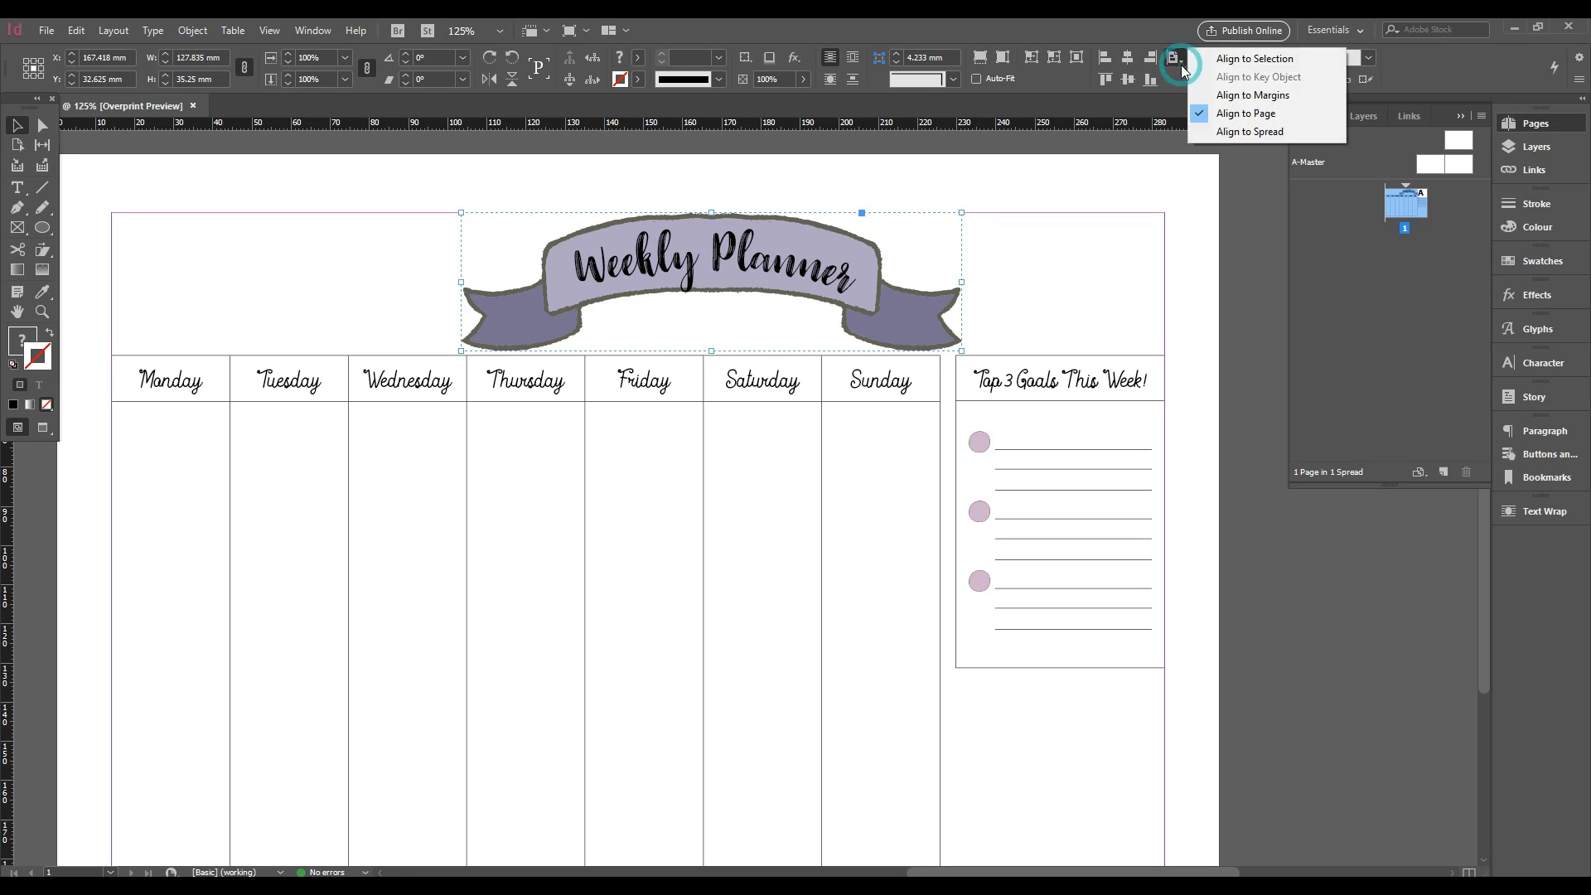
click(1235, 114)
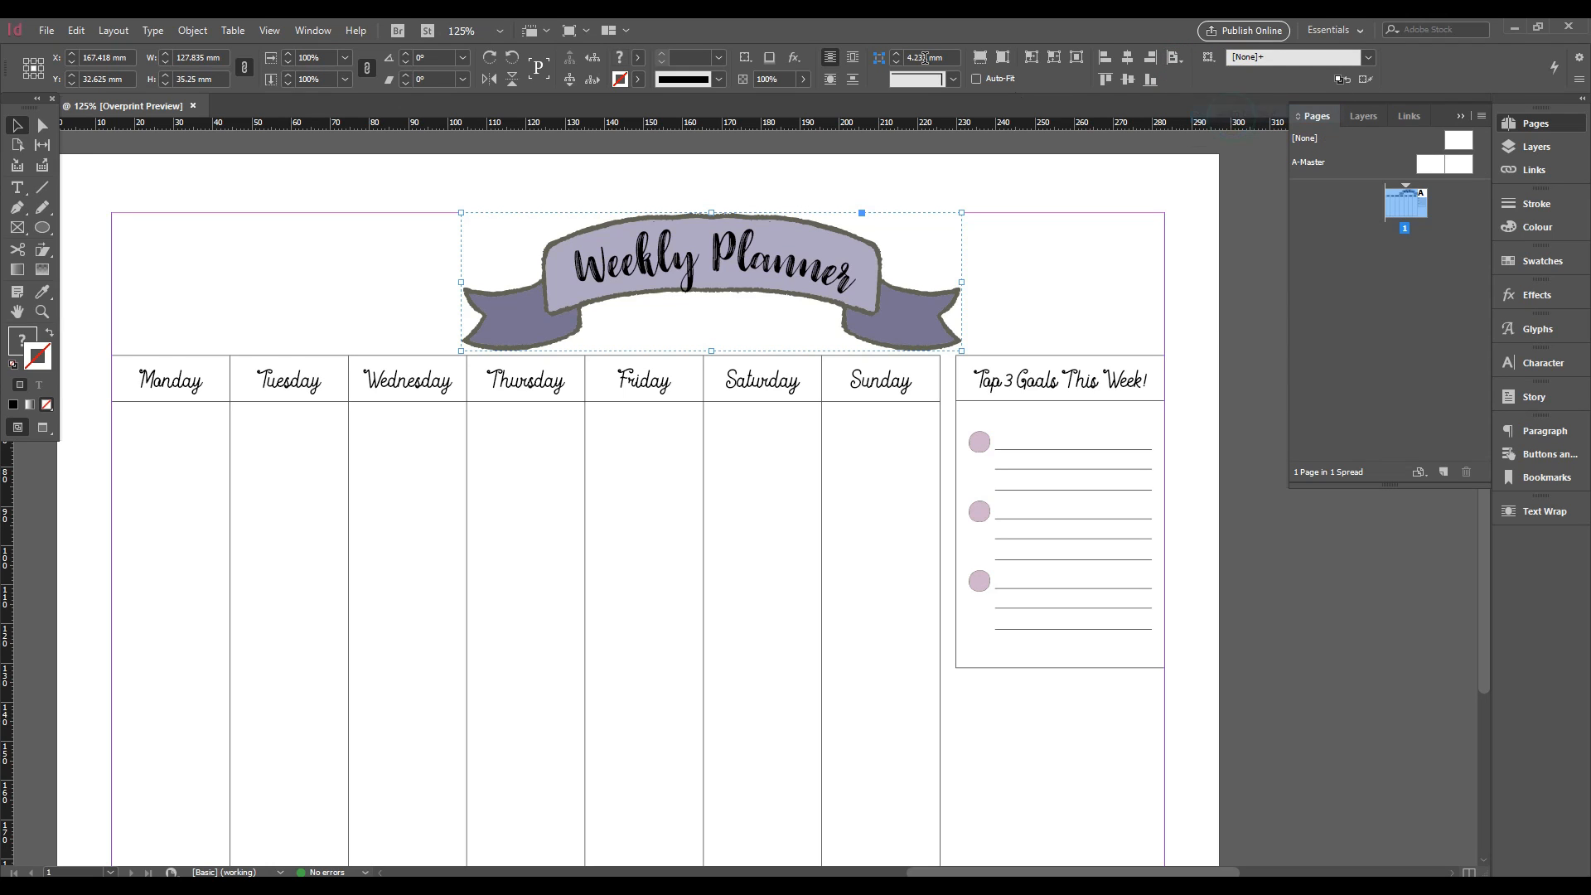
click(1128, 56)
click(1024, 238)
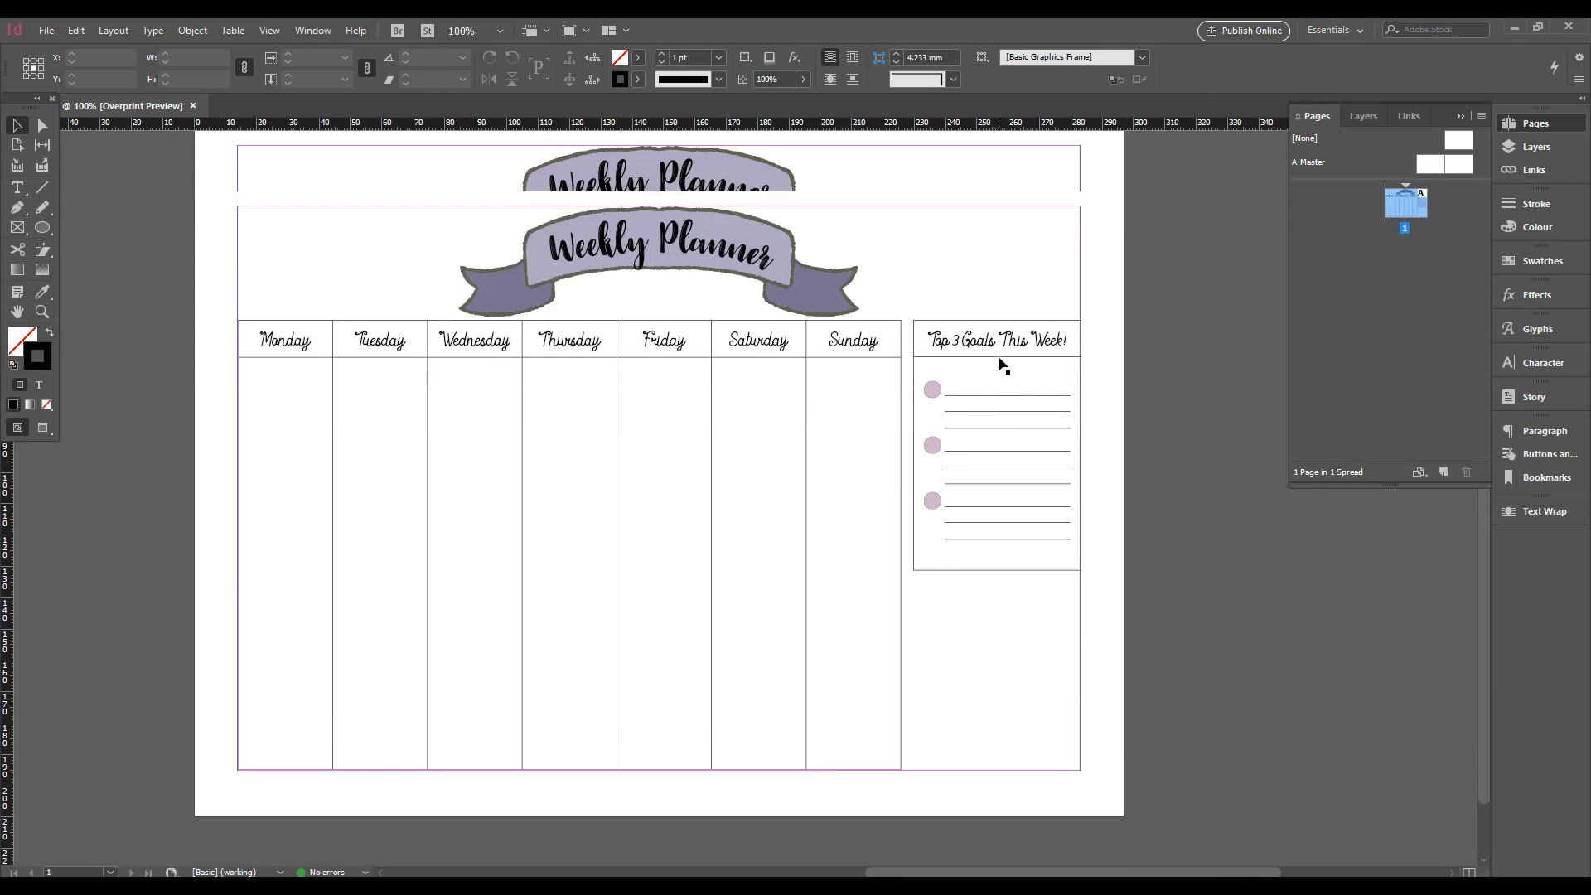
Lower the top edge of the seven-day table slightly to leave a gap beneath the ribbon, keeping its bottom at the margin
scroll(999, 365, down, 1)
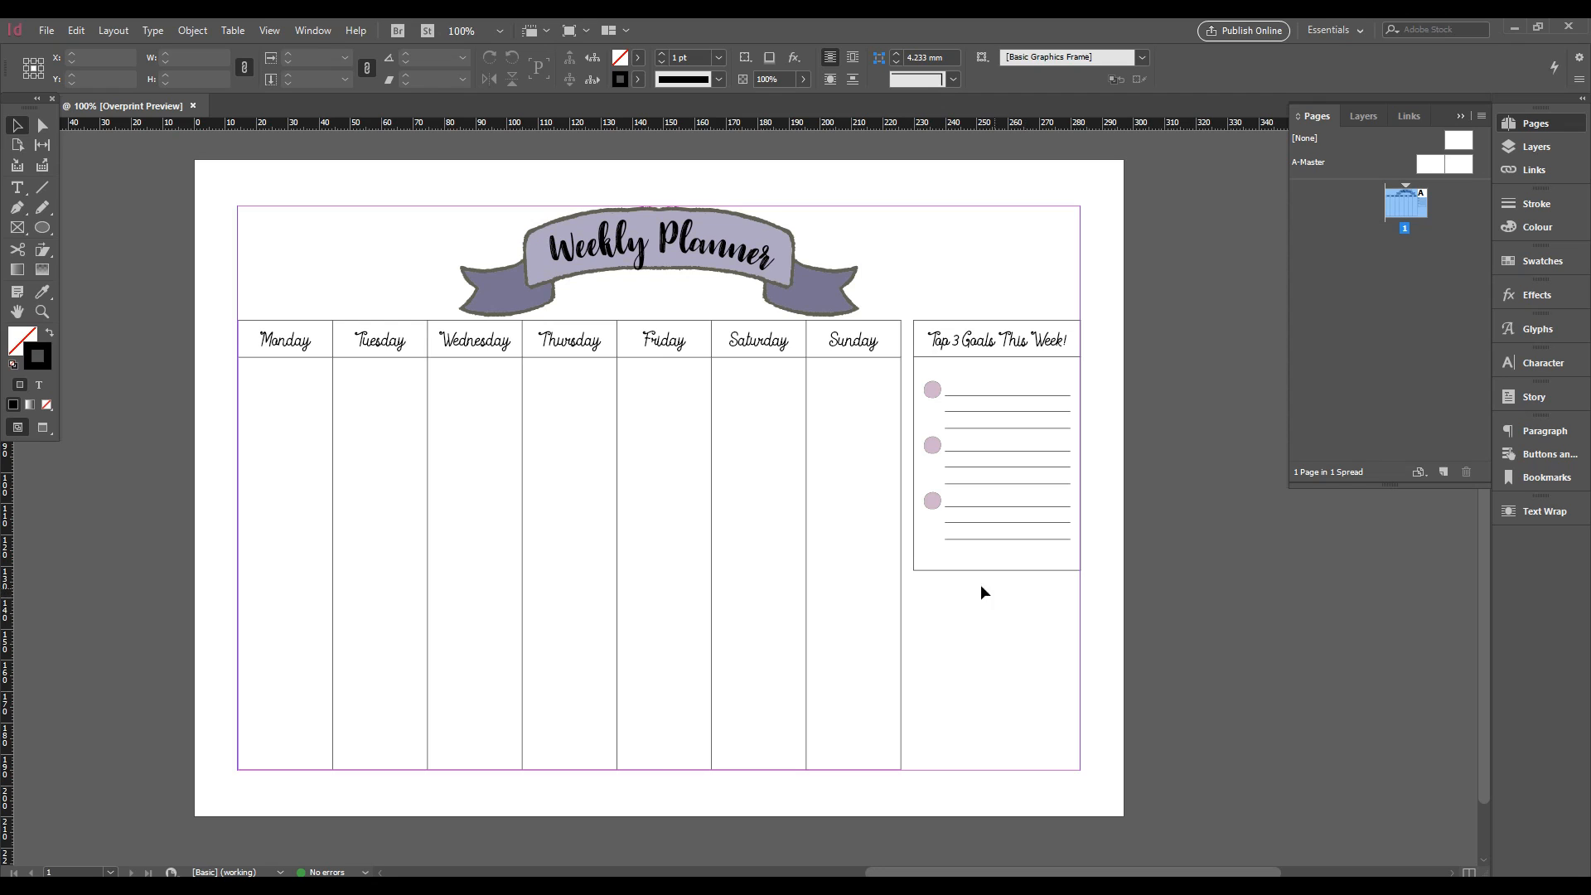
key(ctrl+z)
drag(957, 297, 1105, 589)
click(955, 399)
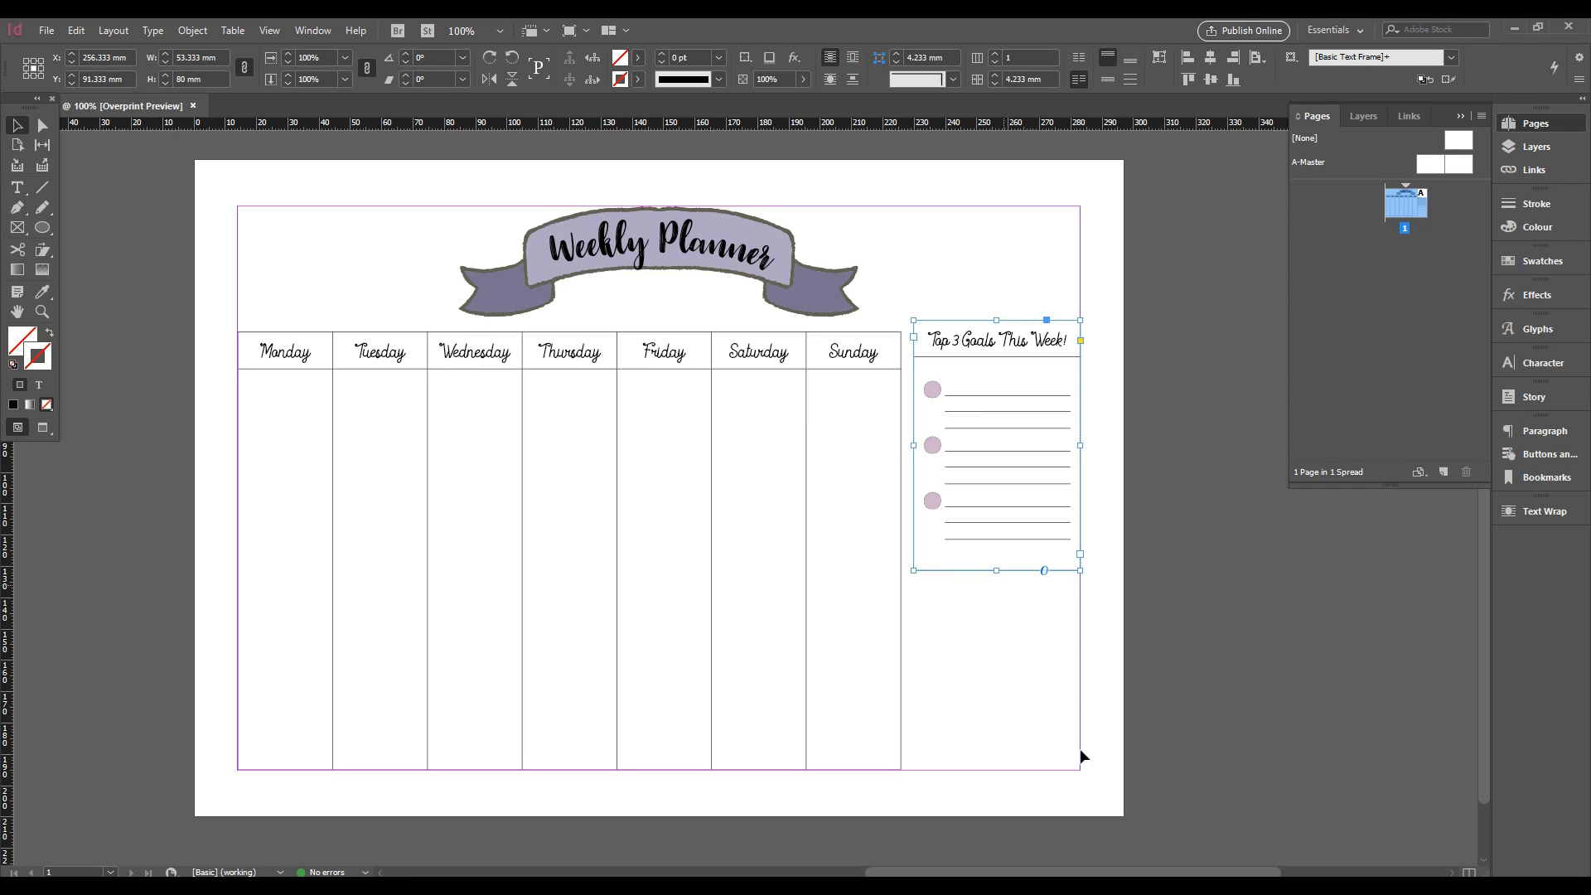
Move the goals box together with its three circle-and-lines groups up to the page's top margin
click(927, 295)
drag(933, 295, 1112, 644)
drag(995, 331, 999, 231)
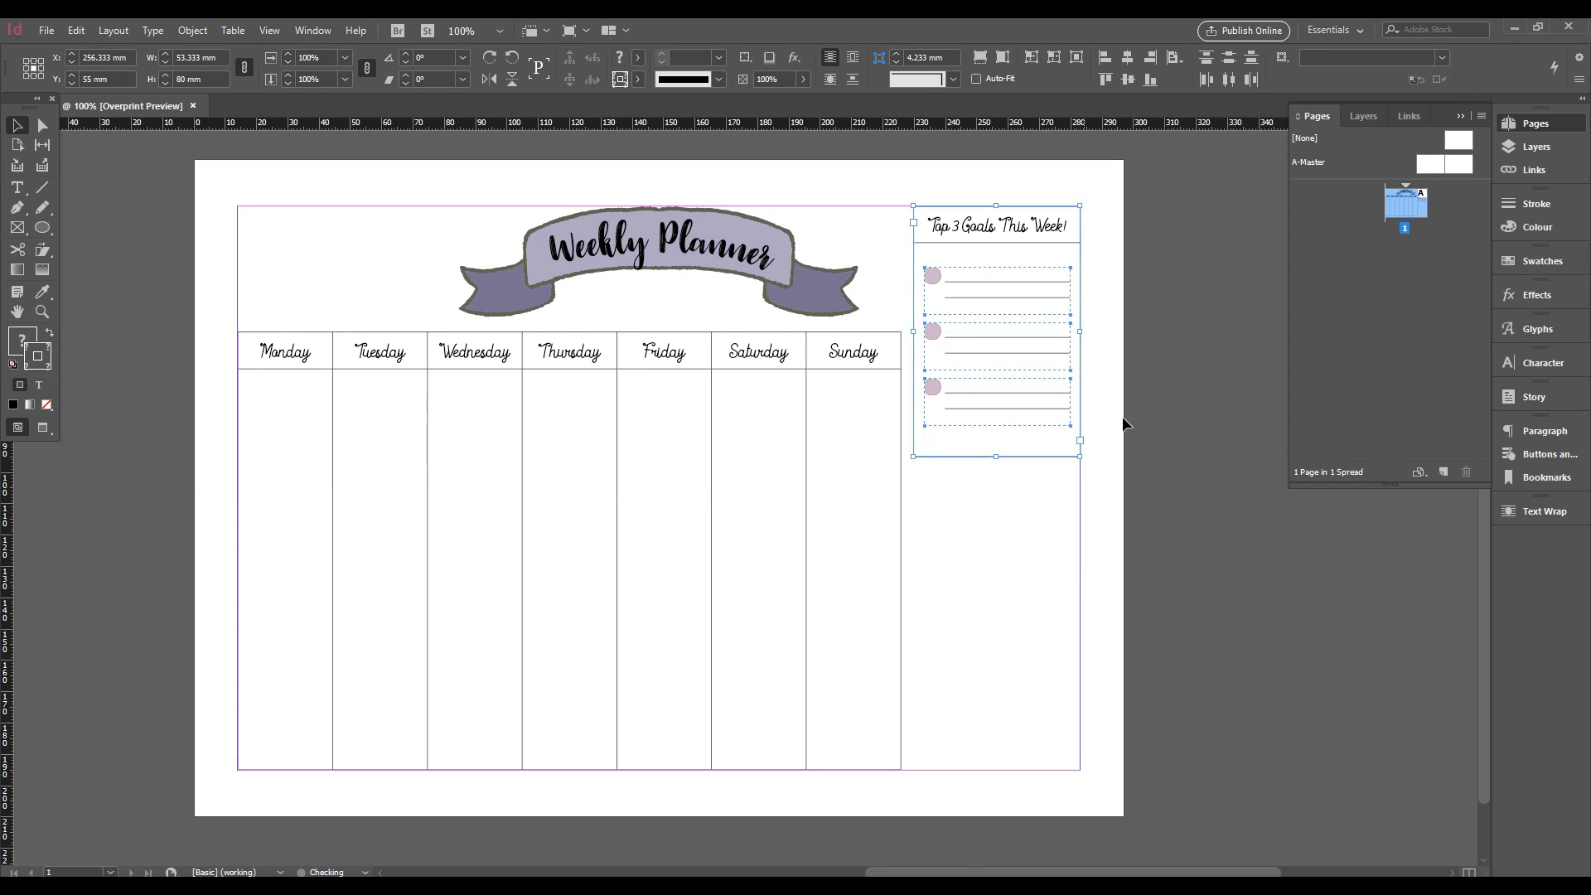
click(1150, 444)
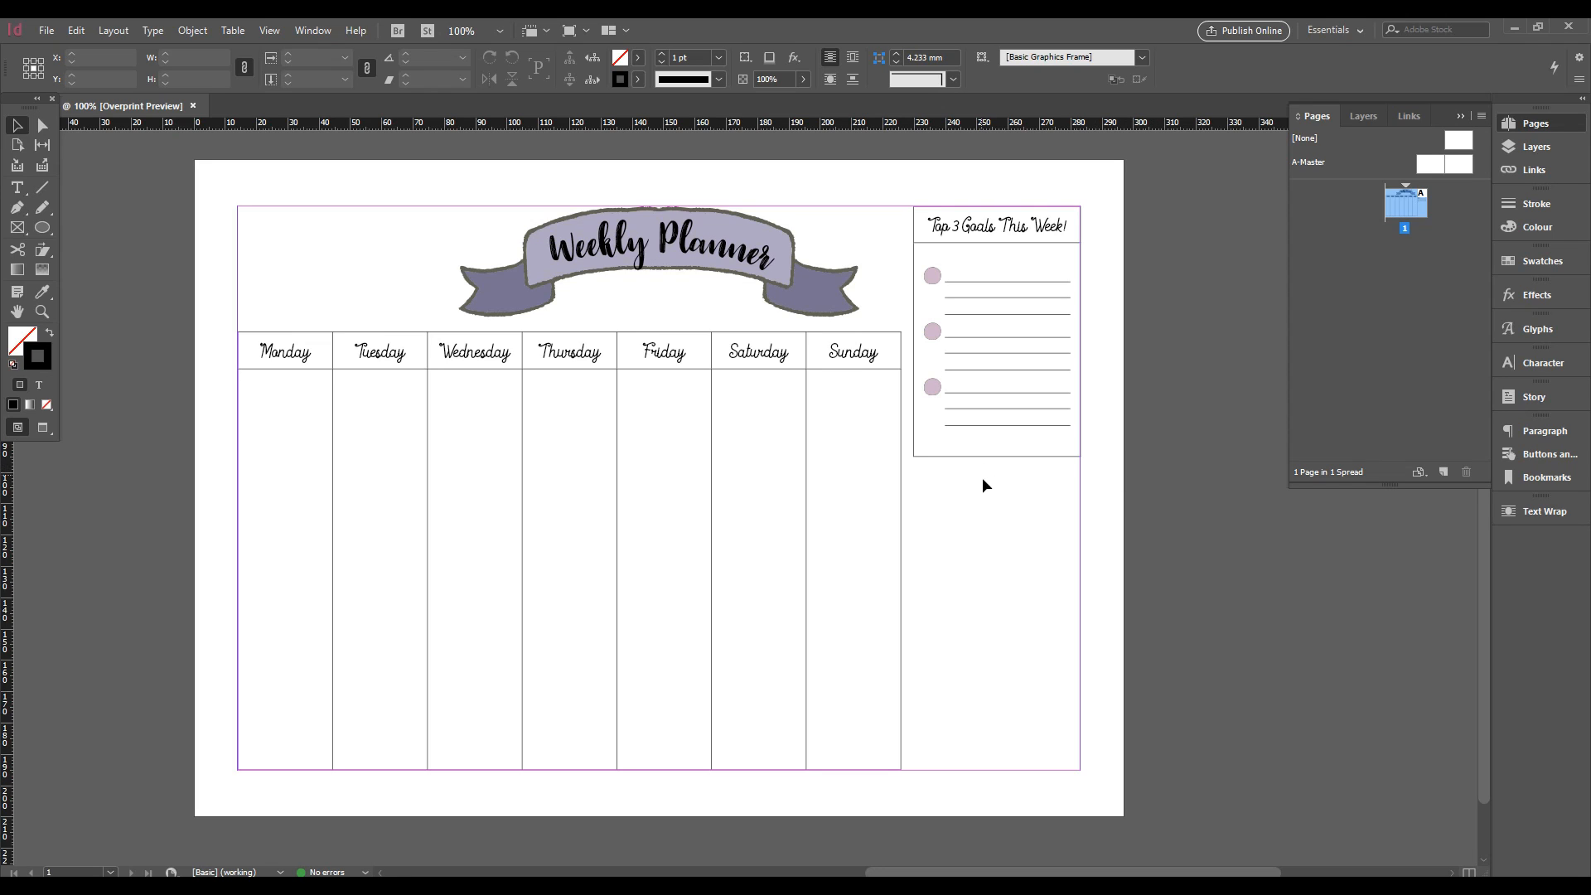
Move the three circle-and-lines groups up closer to the goals heading and shorten the goals frame to about 71.3 mm high
click(933, 275)
shift+click(932, 333)
shift+click(933, 388)
drag(931, 275, 932, 262)
click(1144, 378)
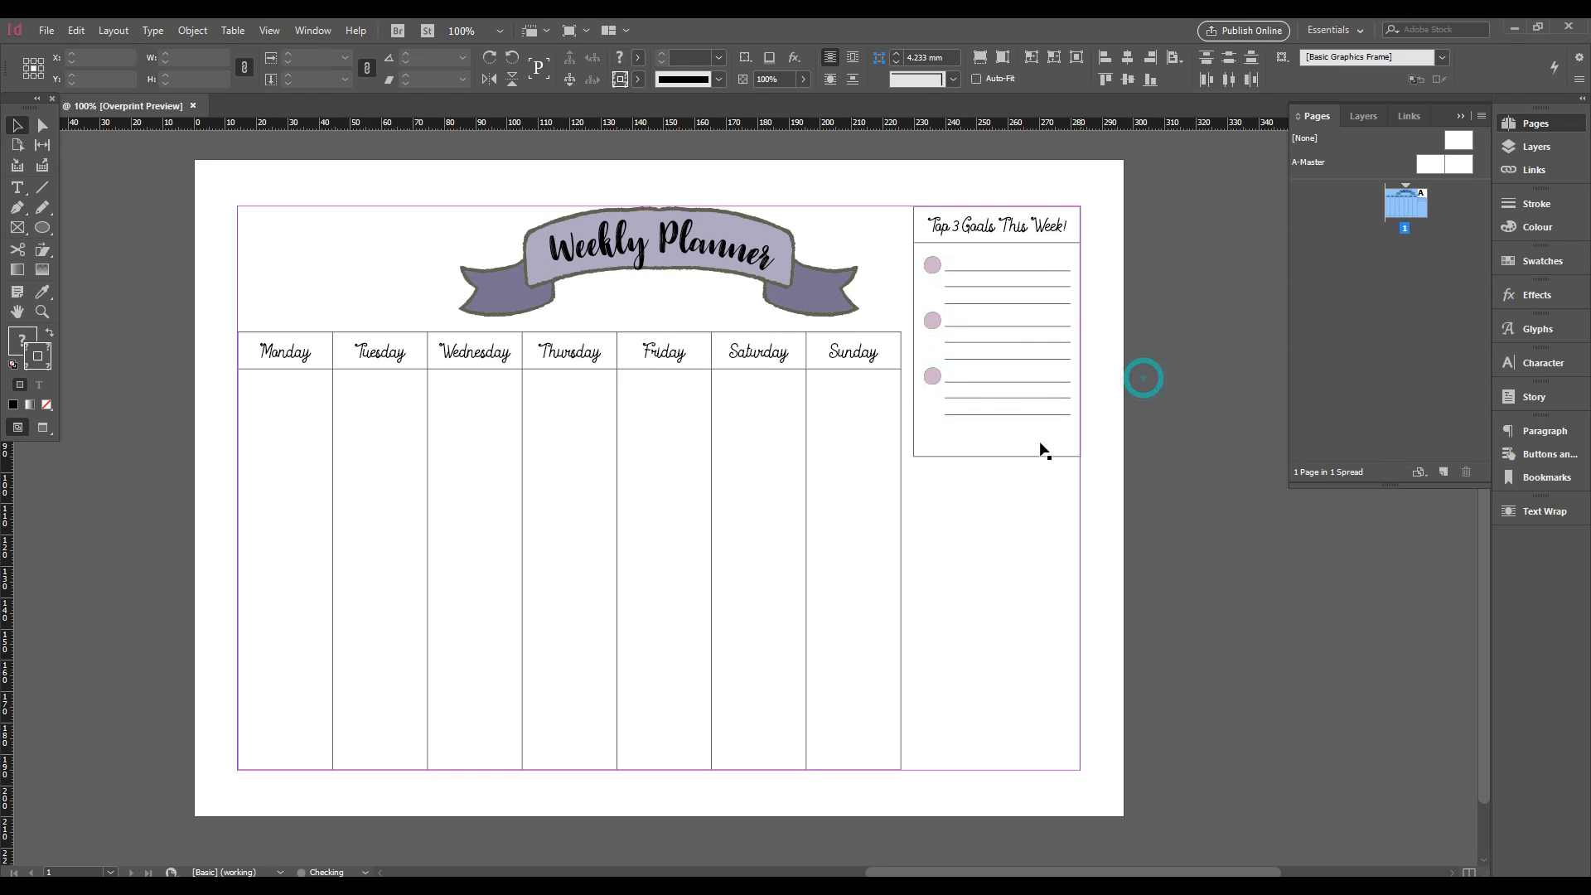
click(1021, 456)
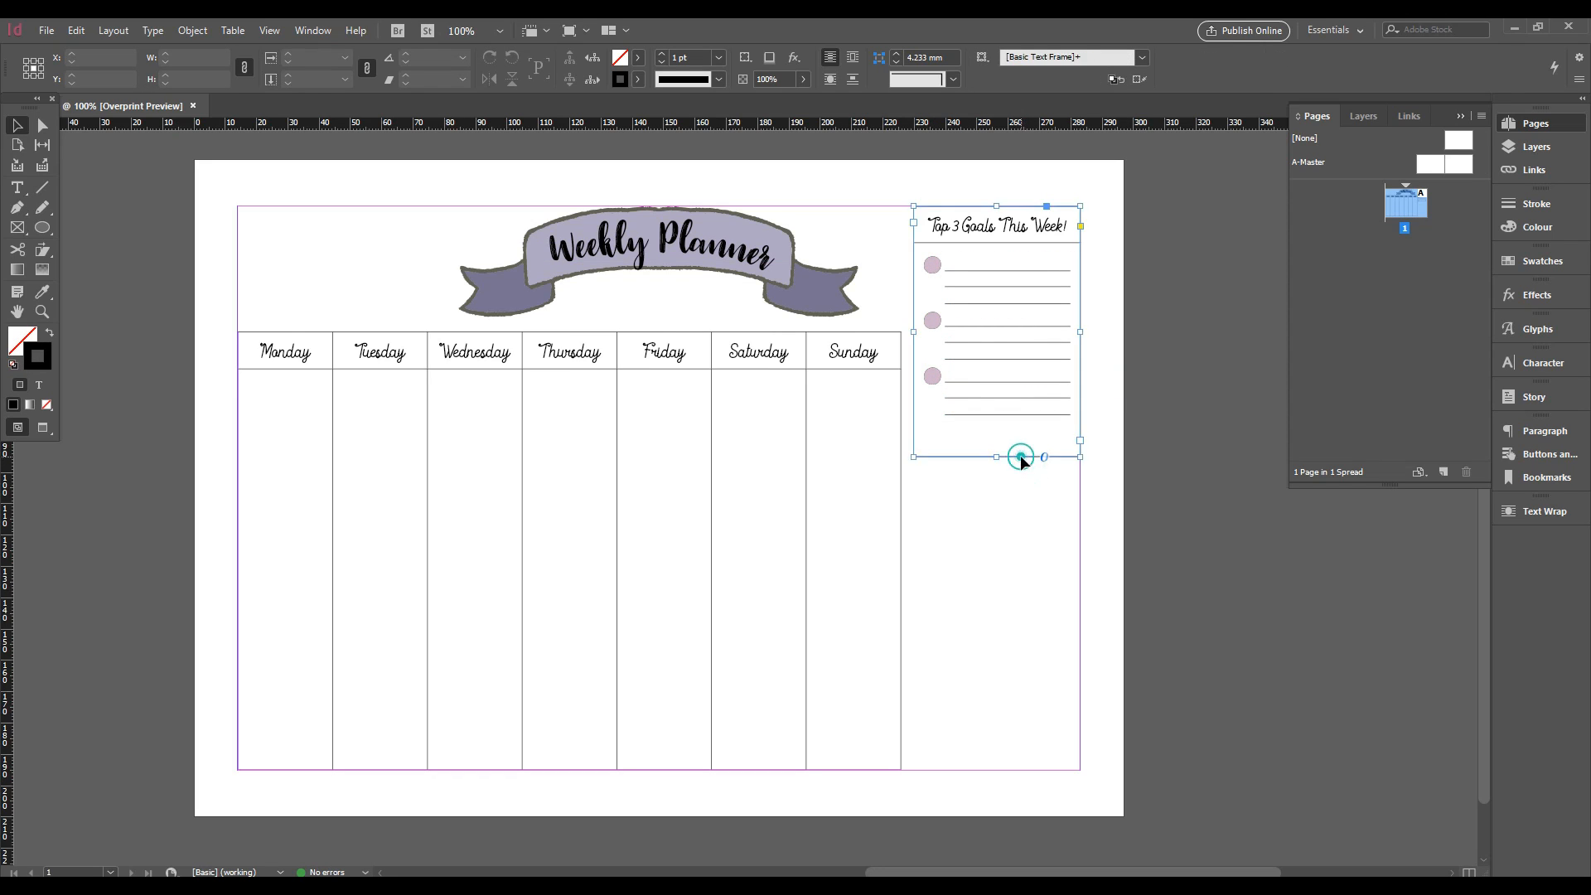
drag(997, 455, 998, 436)
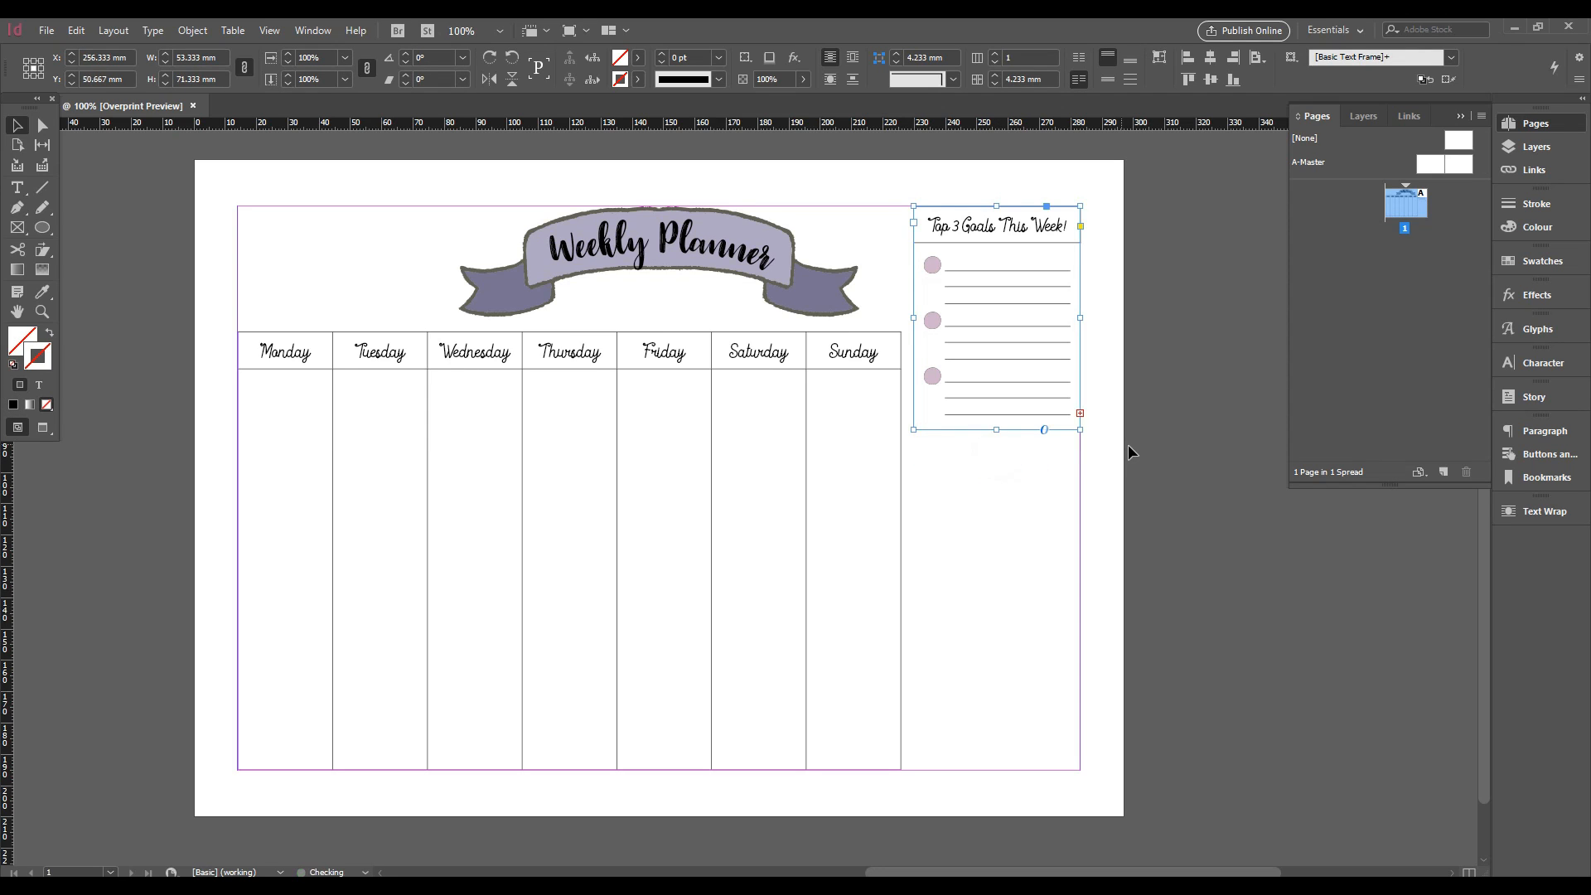
Shorten the goals table's bottom row to just below the last writing line and refit its frame to about 72.7 mm high
click(1132, 445)
click(963, 252)
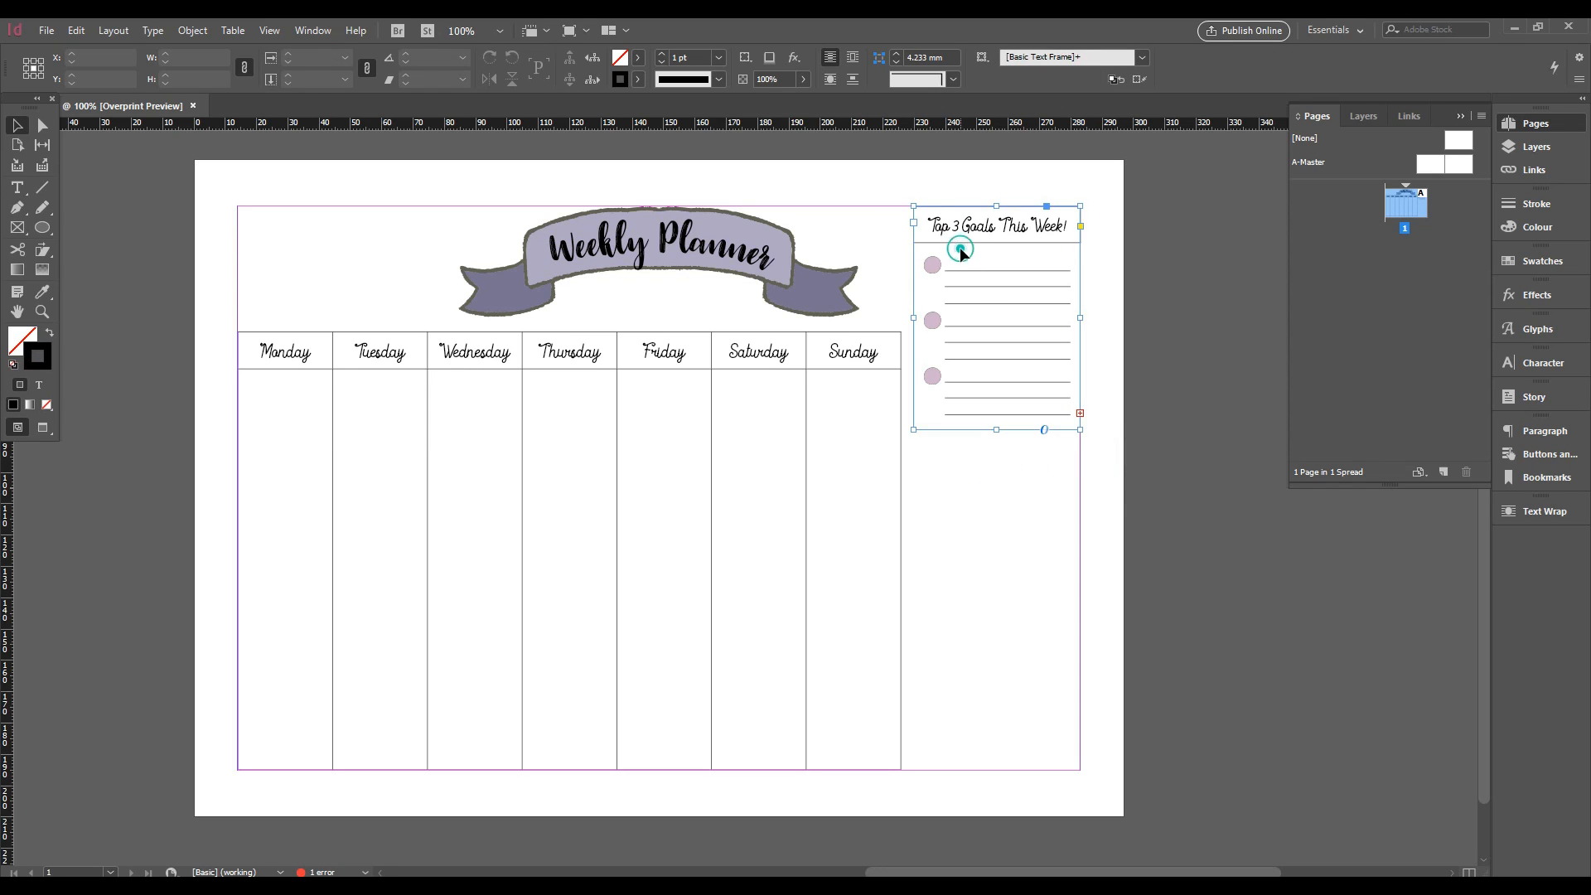
drag(998, 429, 1005, 460)
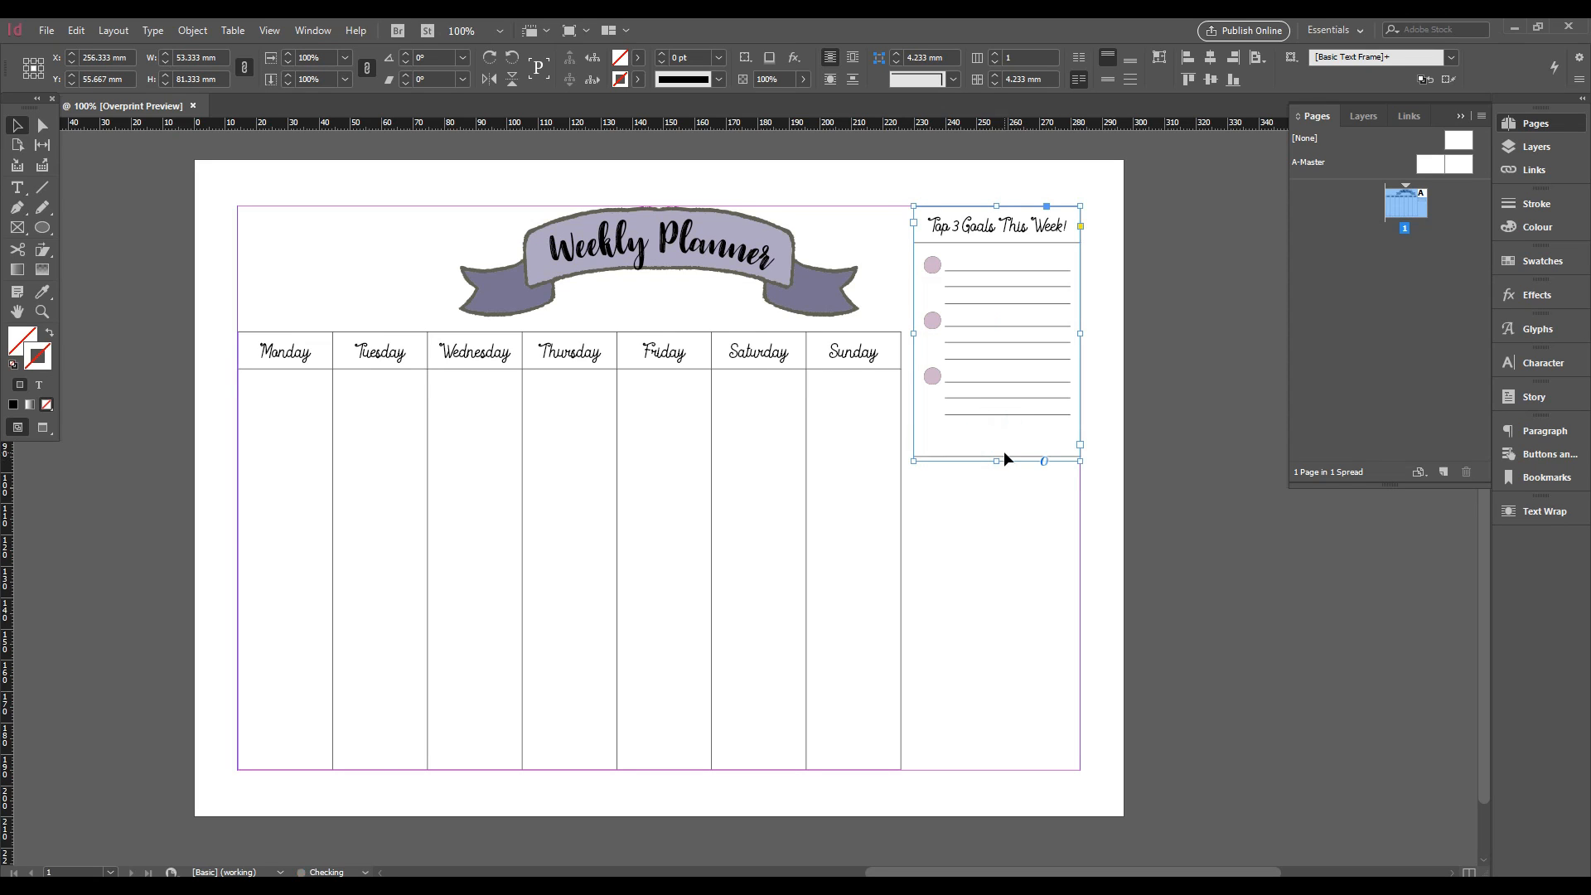
double_click(1006, 454)
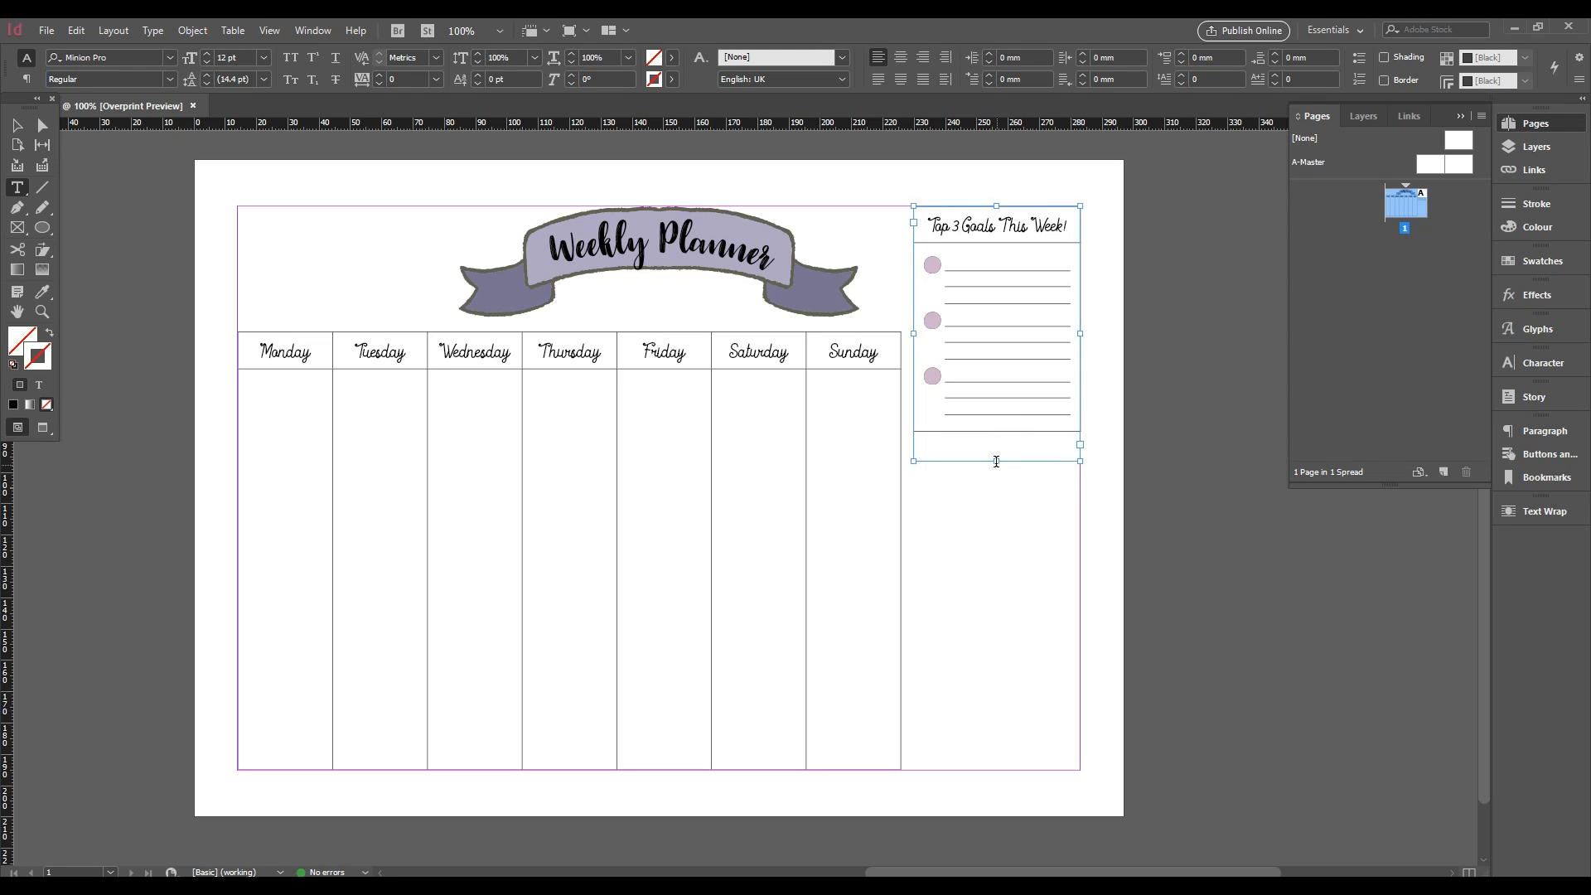
click(997, 461)
key(Escape)
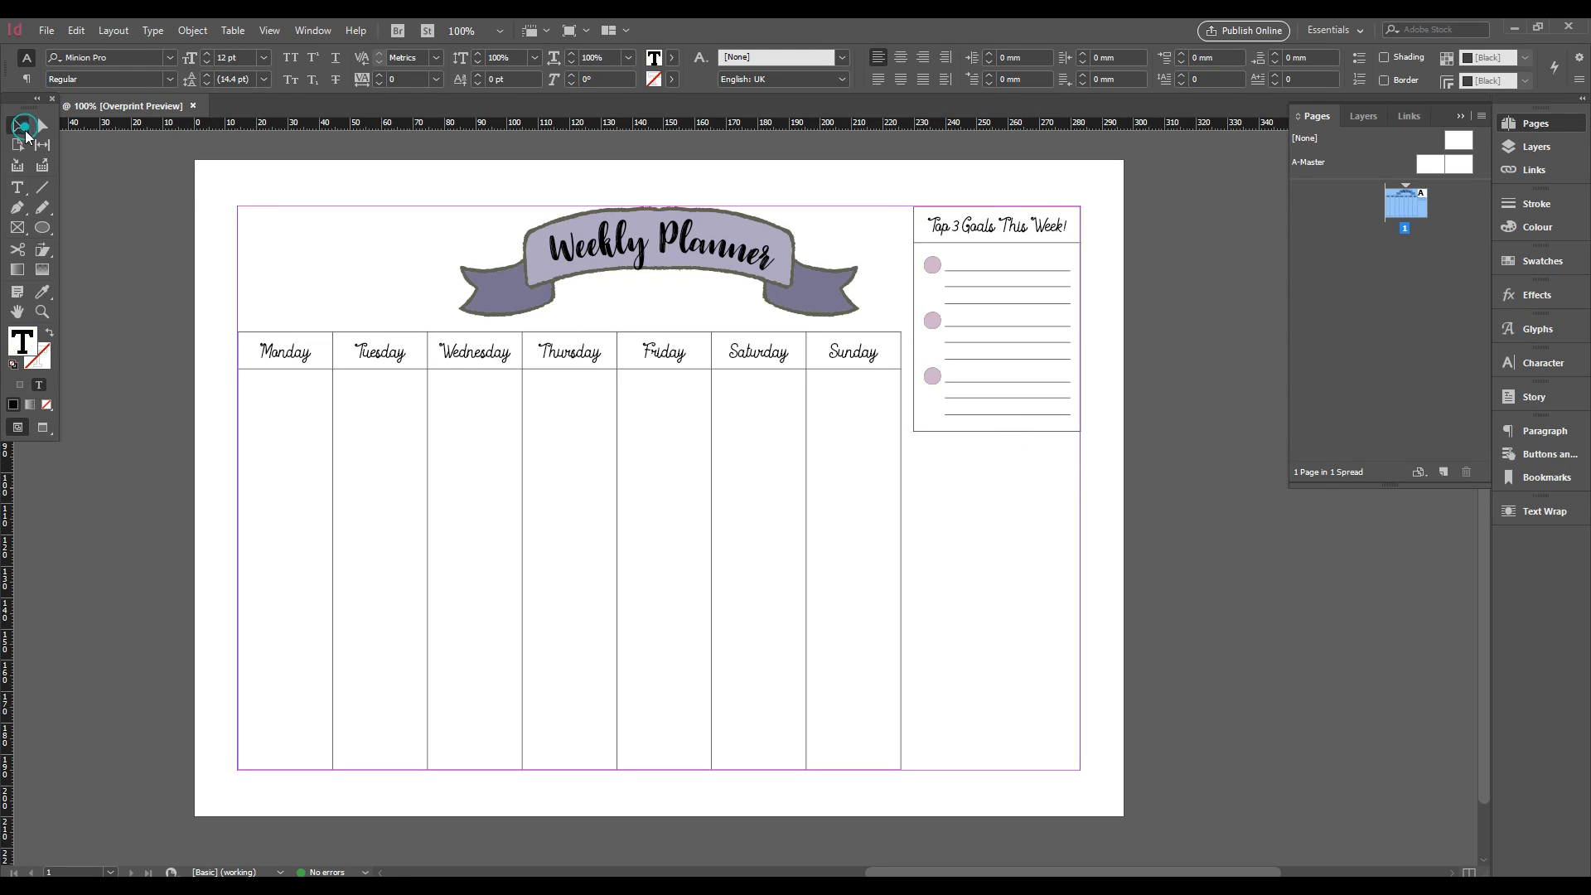
drag(996, 461, 998, 434)
click(1097, 437)
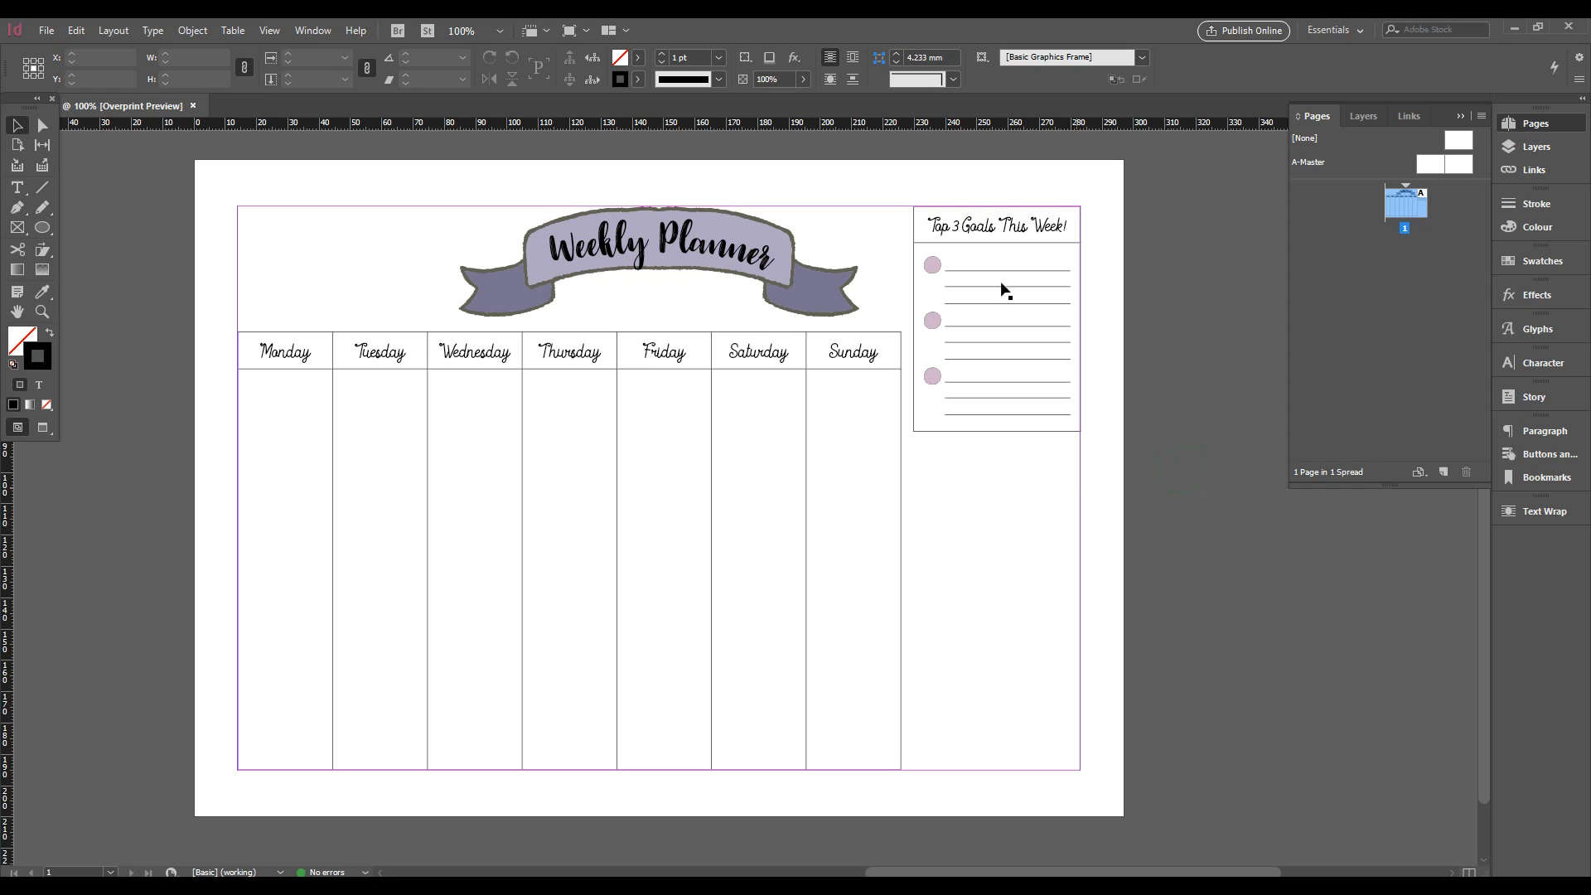
drag(918, 166, 1087, 464)
drag(1002, 227, 1002, 470)
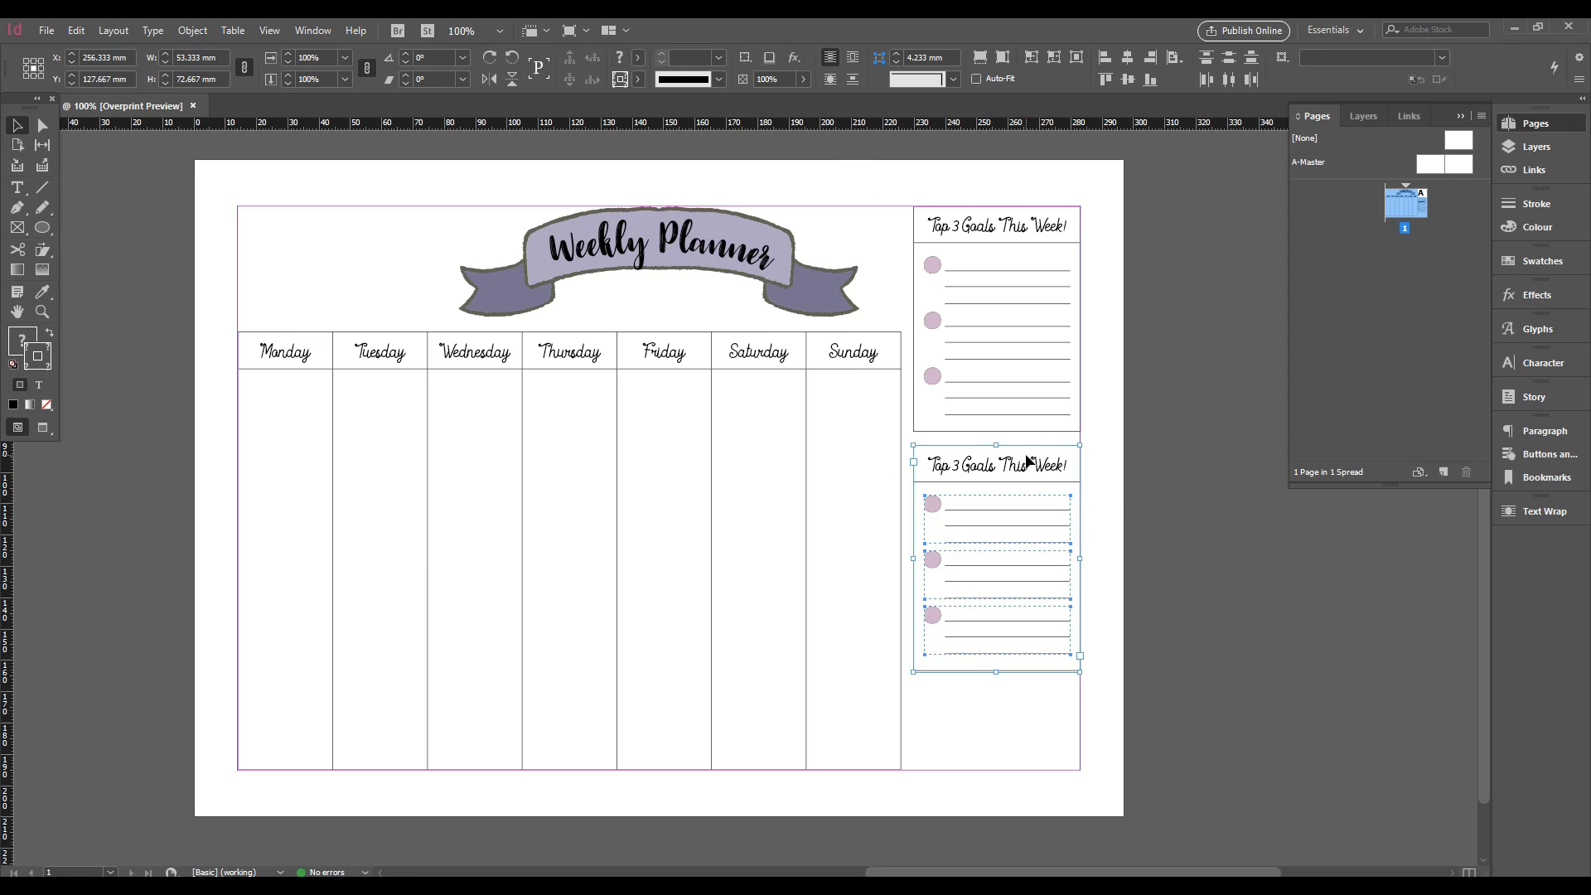
key(ctrl+z)
Duplicate the goals box with its three circle-and-lines groups directly beneath the original, leaving a small gap between them
drag(898, 166, 1105, 447)
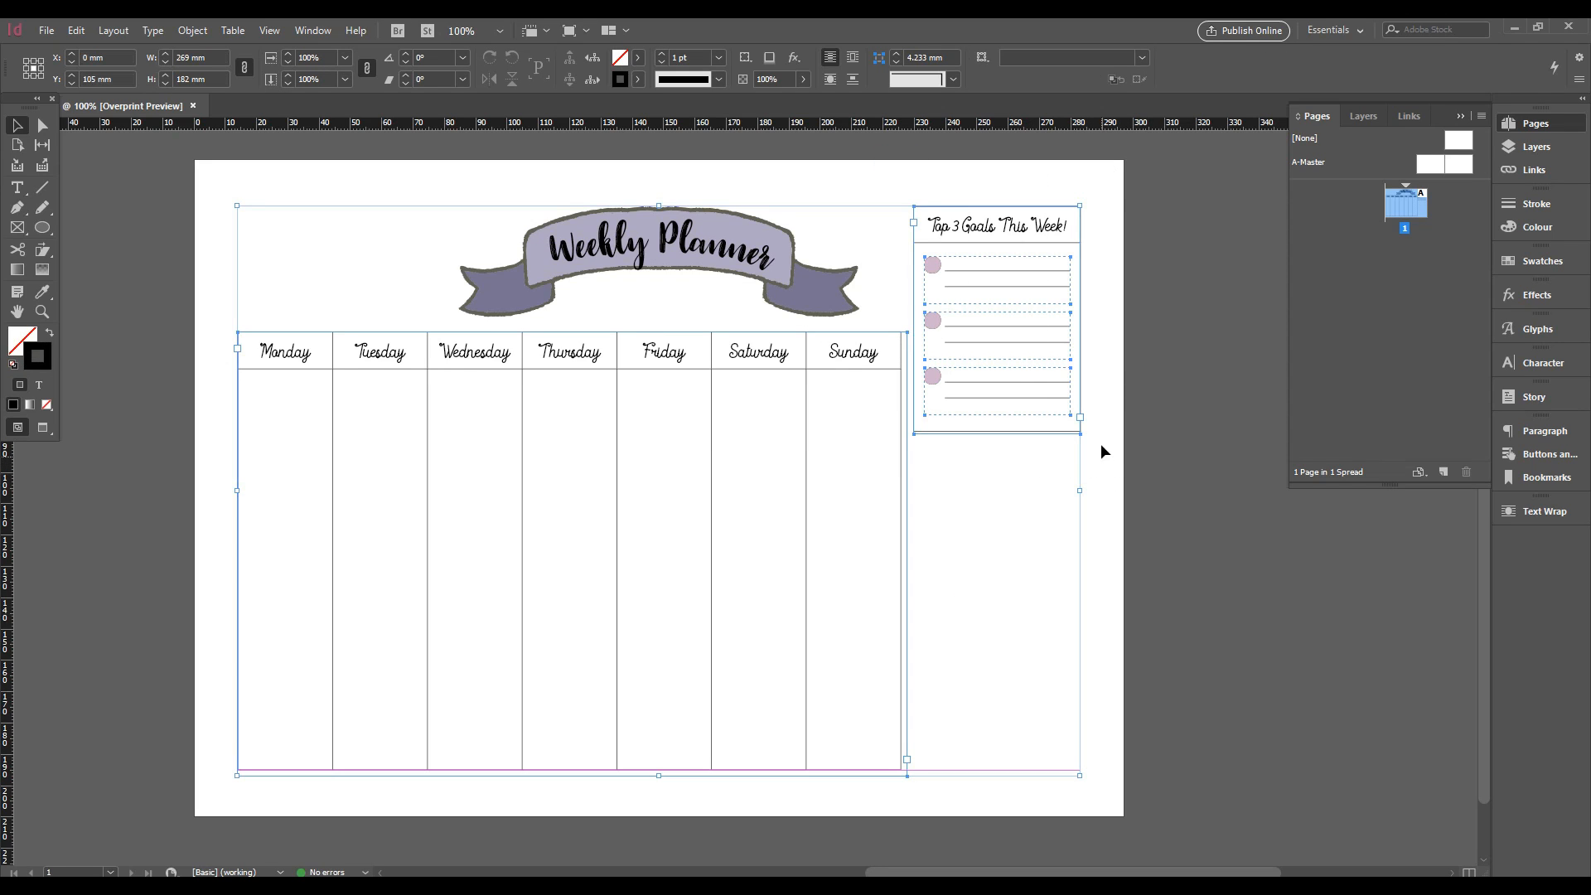
shift+click(907, 339)
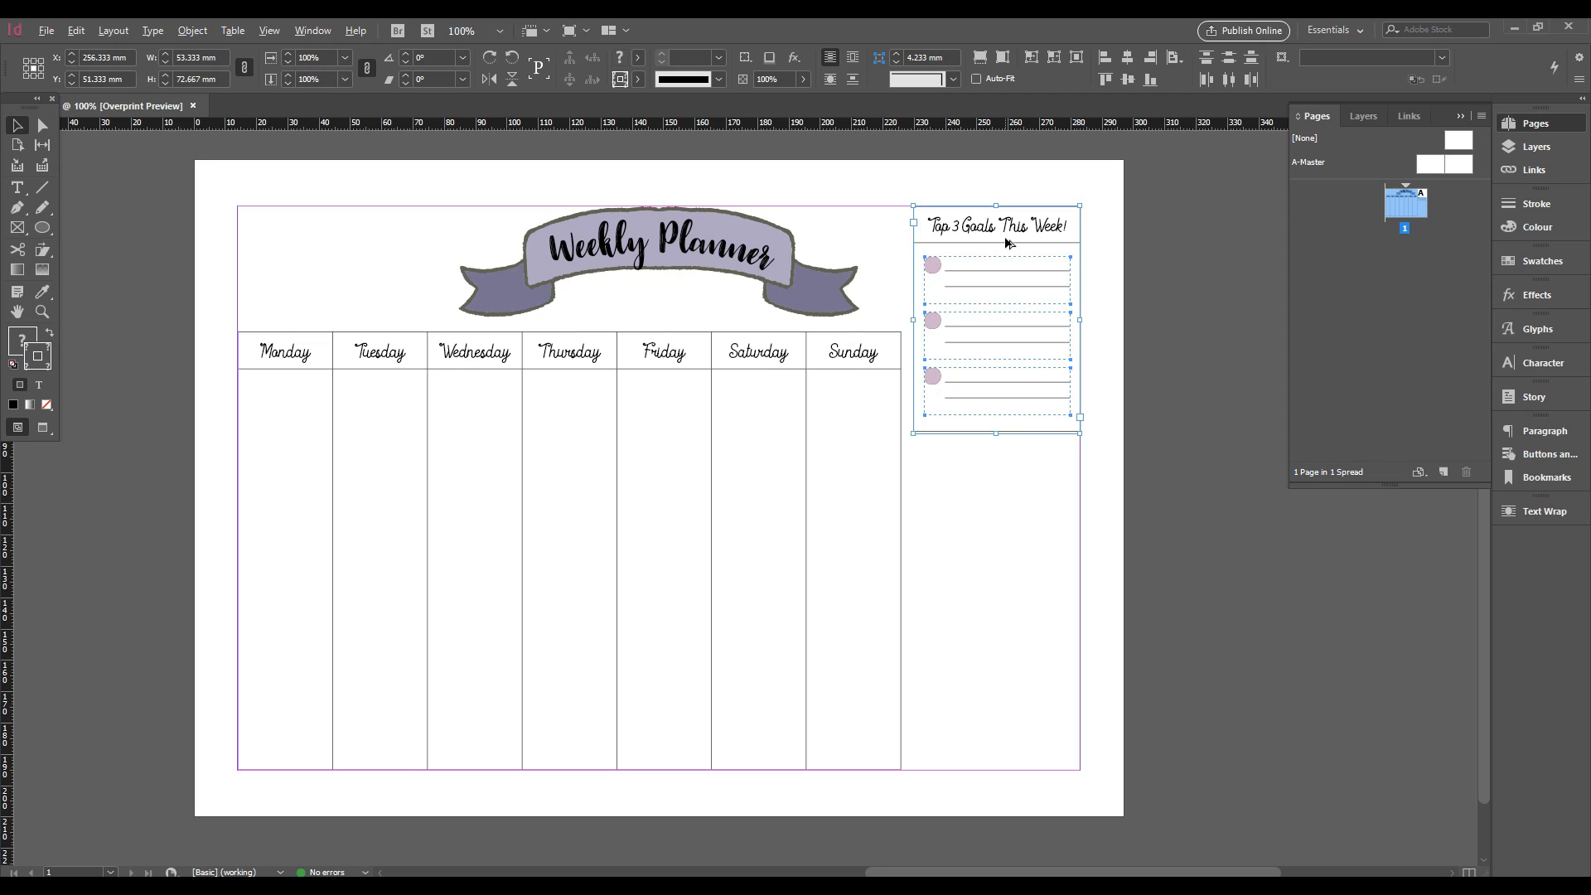
drag(1008, 242, 1017, 483)
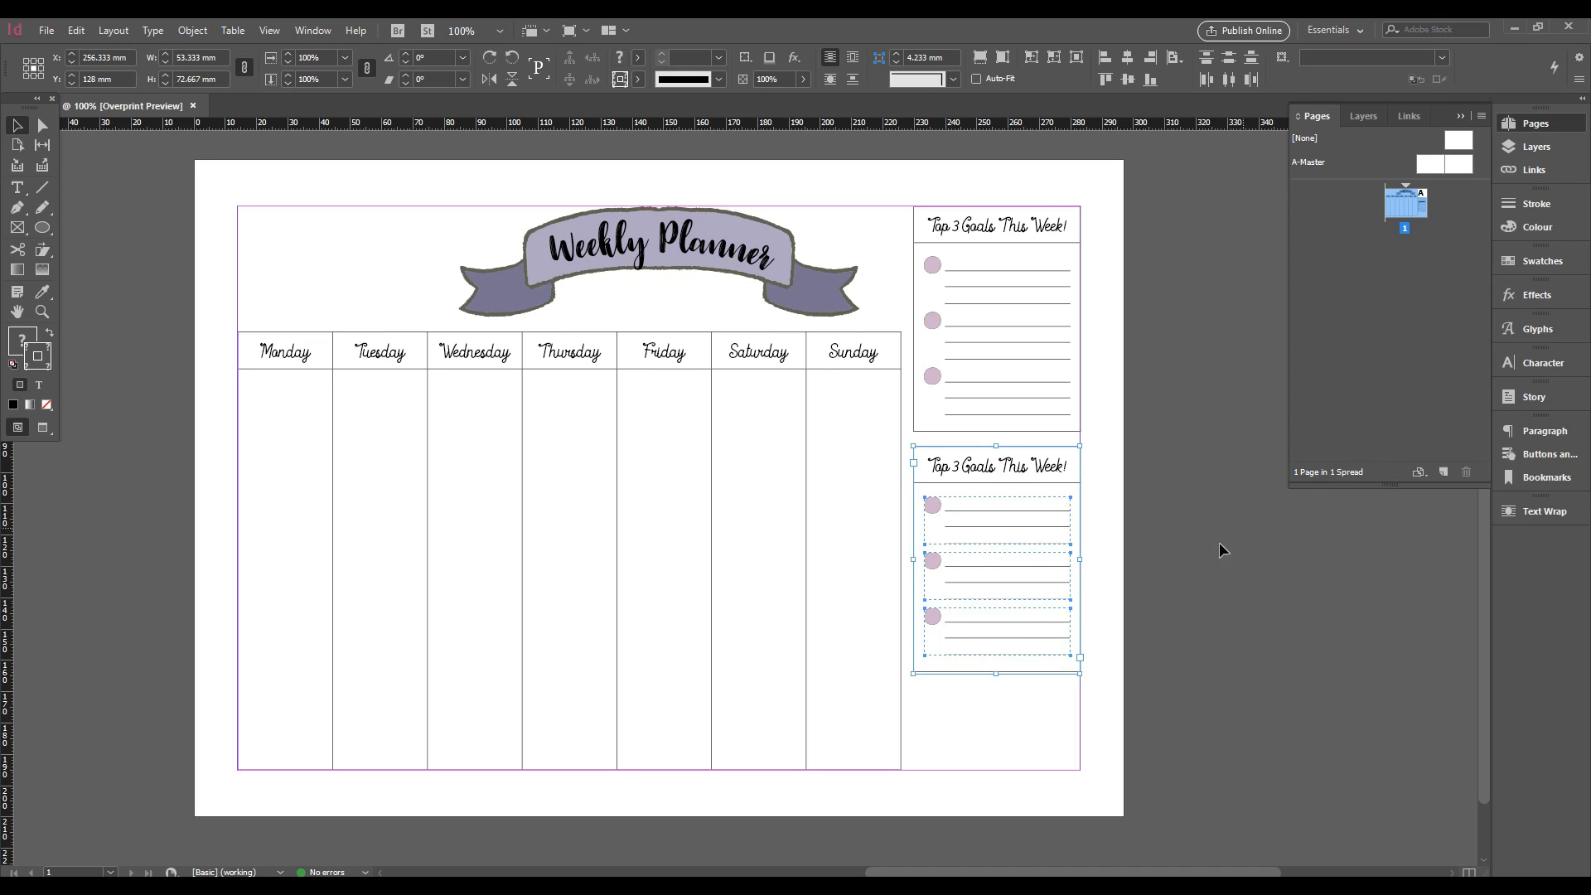
click(1156, 551)
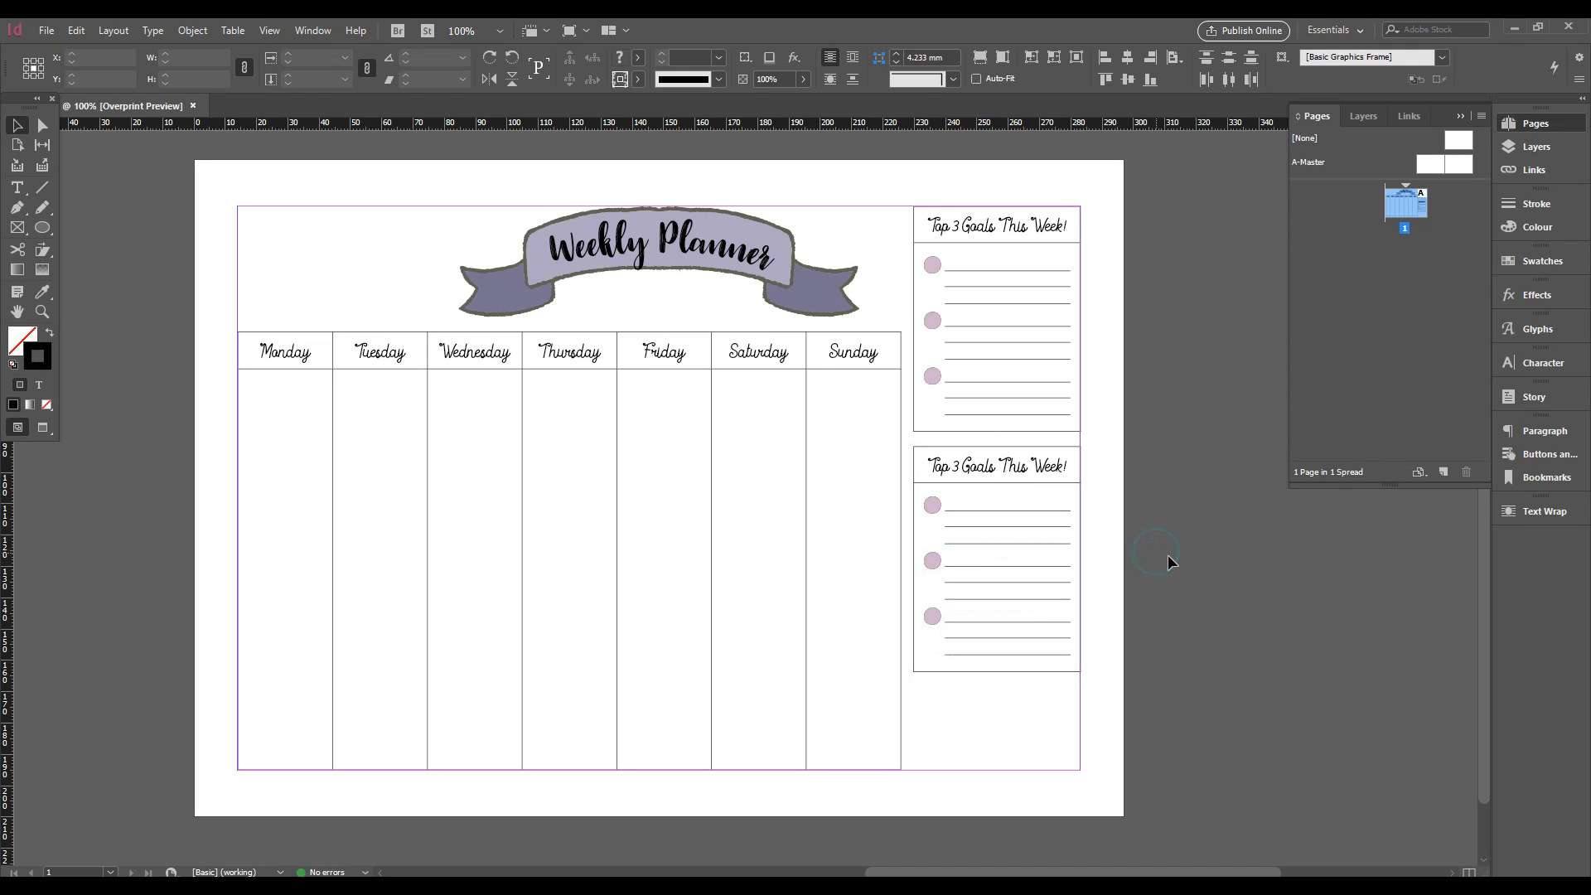
Stretch the duplicated box's frame to about 103.3 mm high and extend its table row down to the page's bottom margin
click(994, 673)
drag(995, 674, 988, 769)
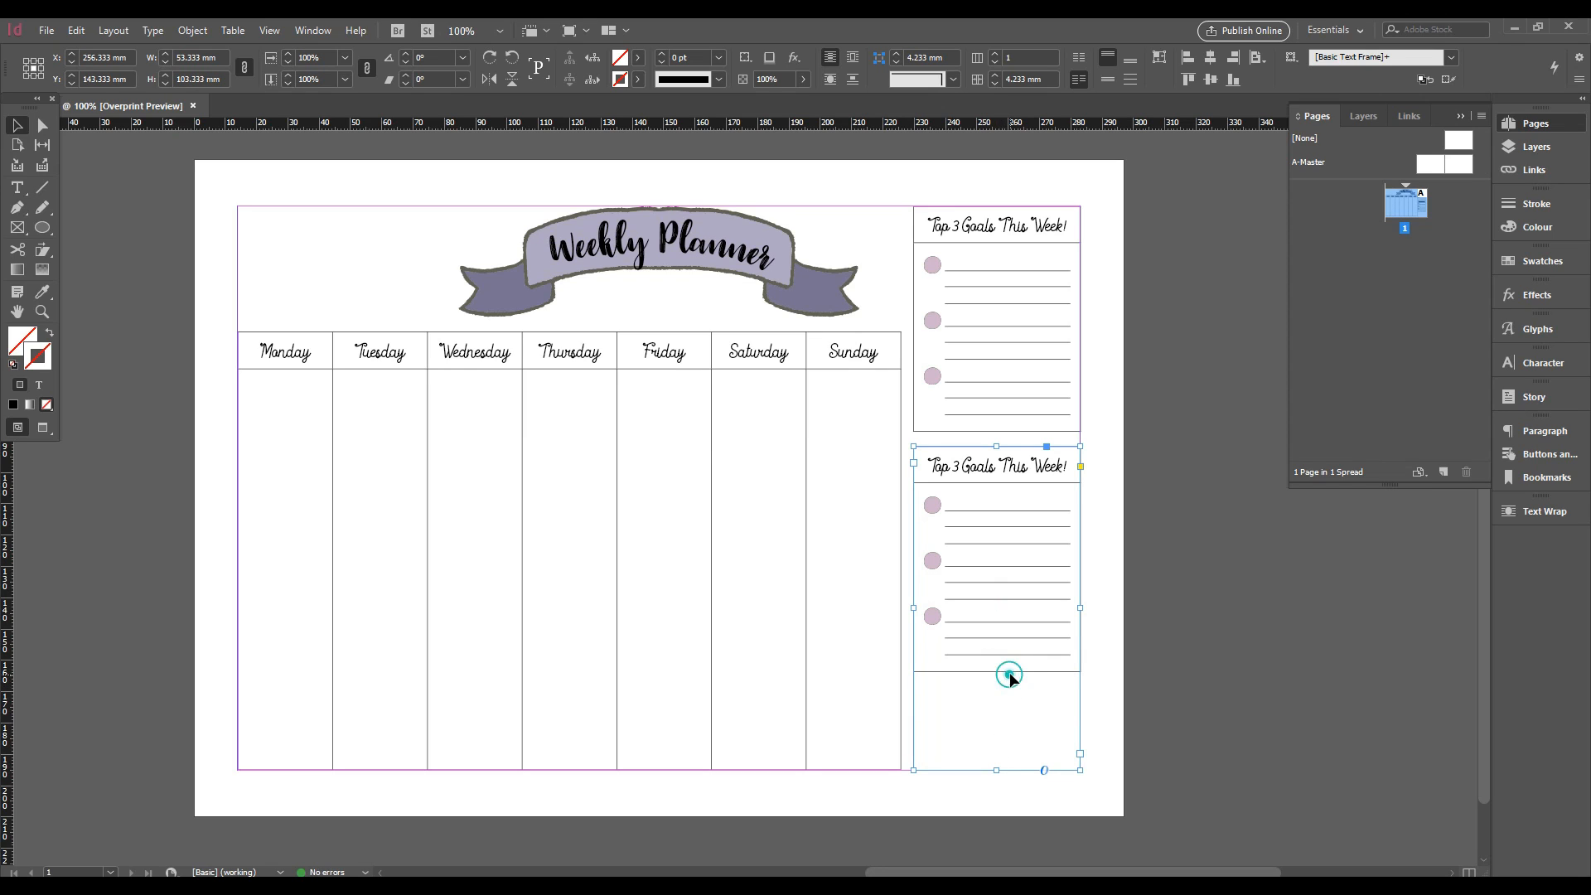
key(t)
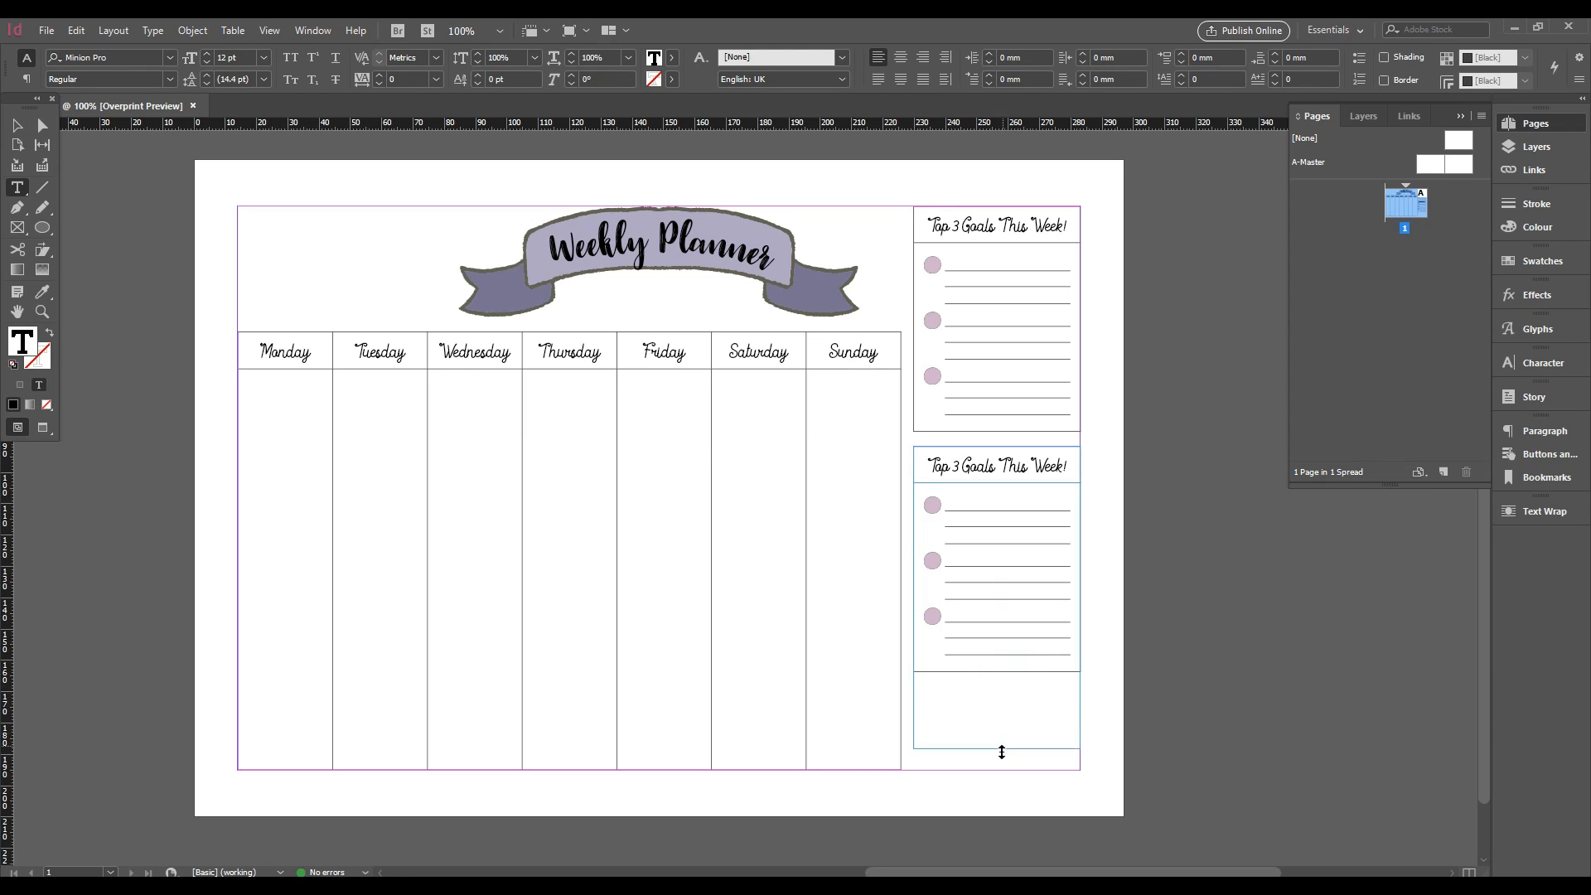
click(1132, 726)
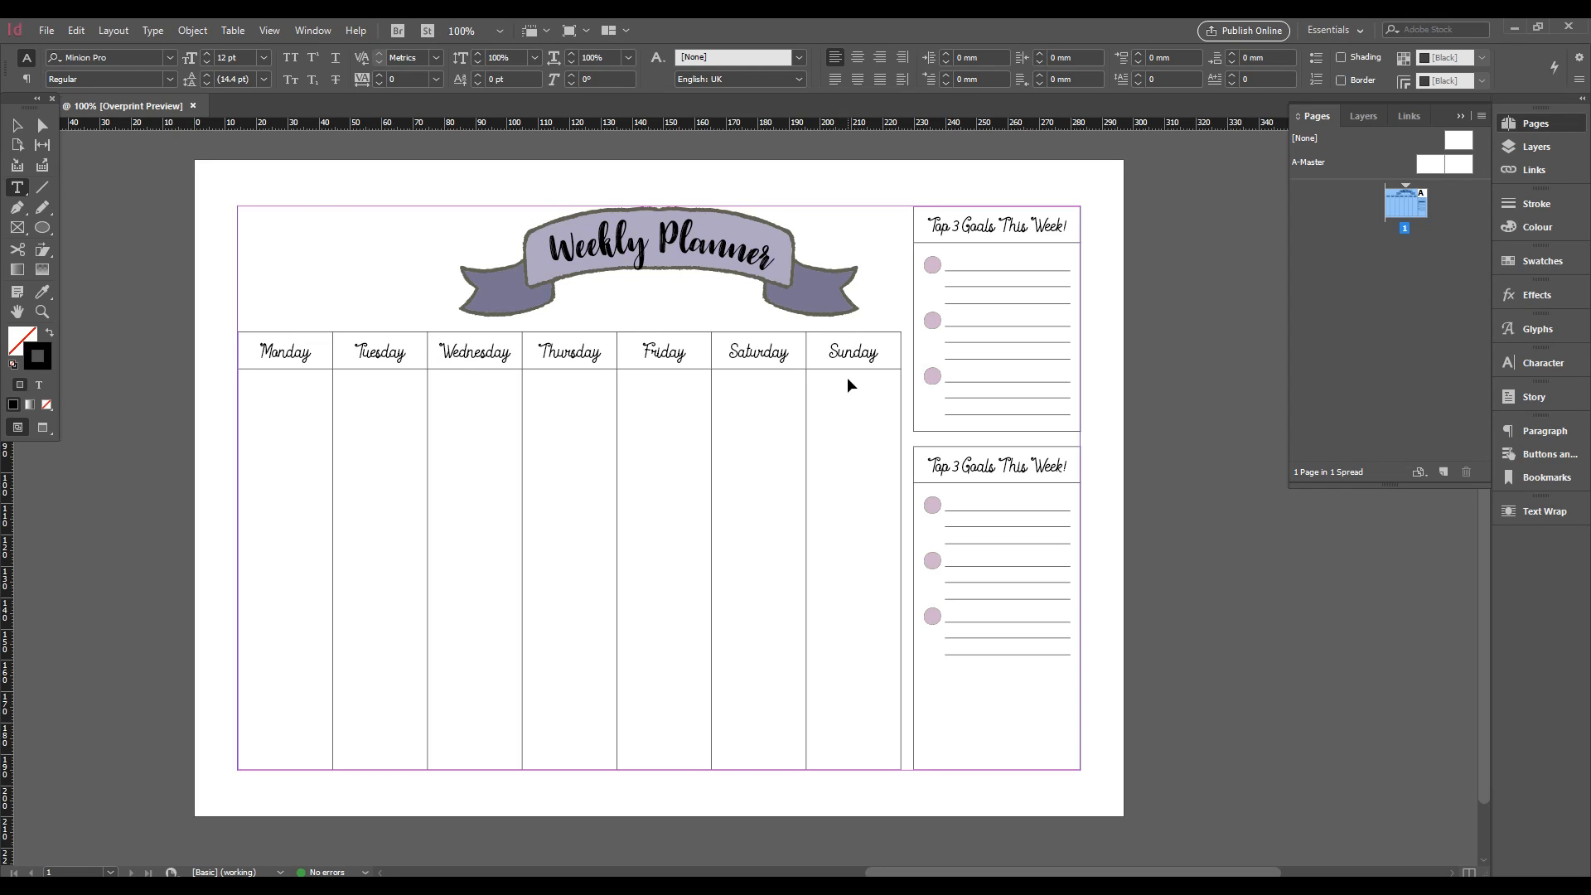
Add a text frame about 28 by 15.2 mm above the Monday column, containing a semicolon set at 24 pt
click(21, 187)
drag(254, 236, 346, 286)
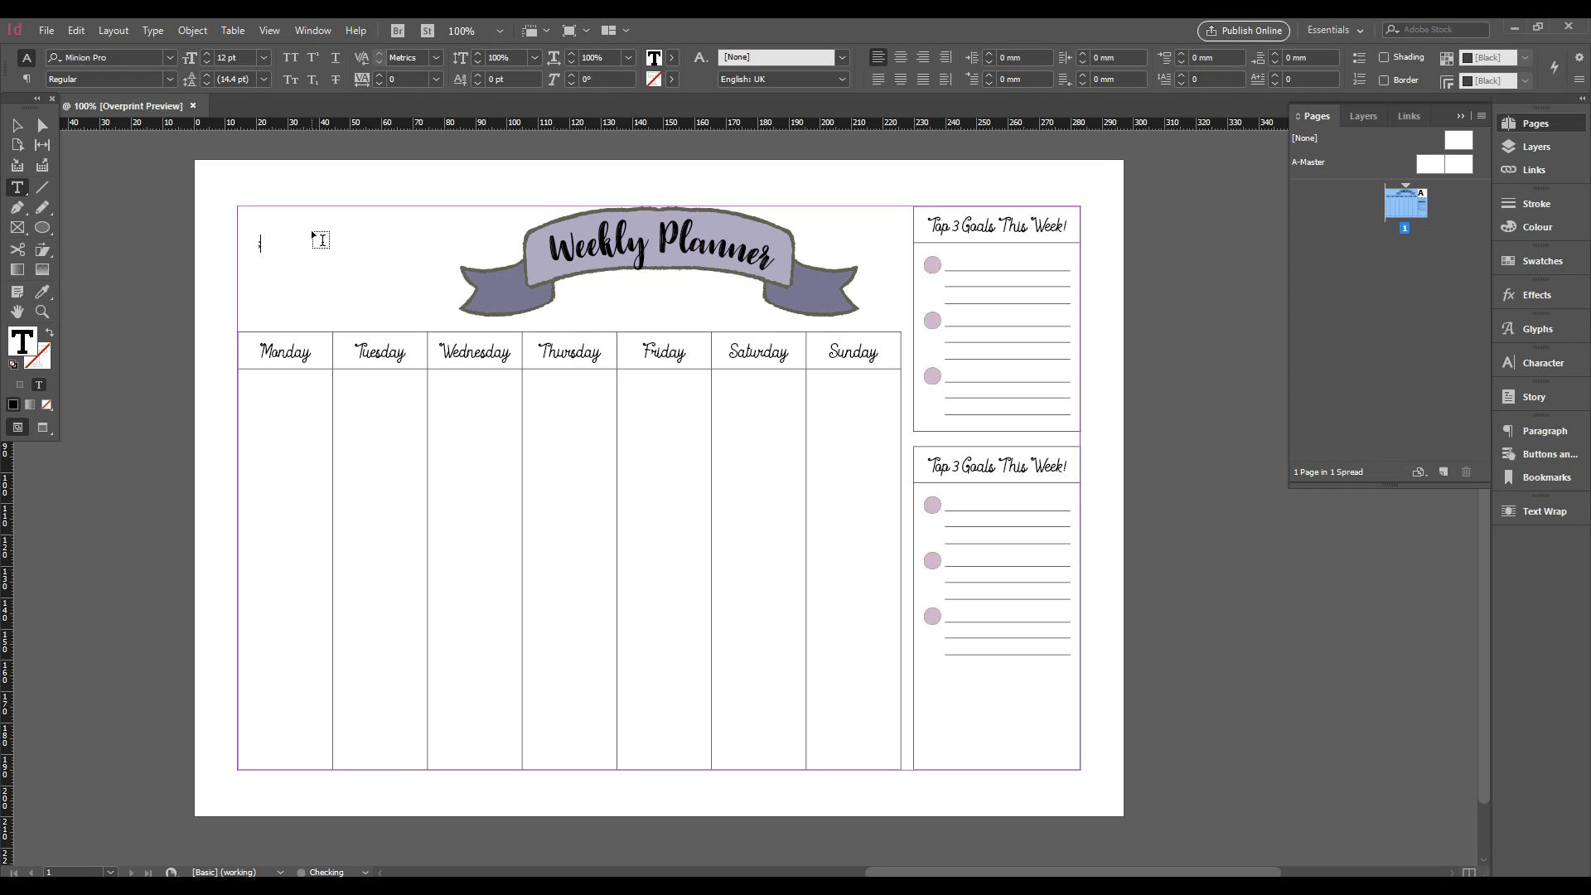
click(17, 126)
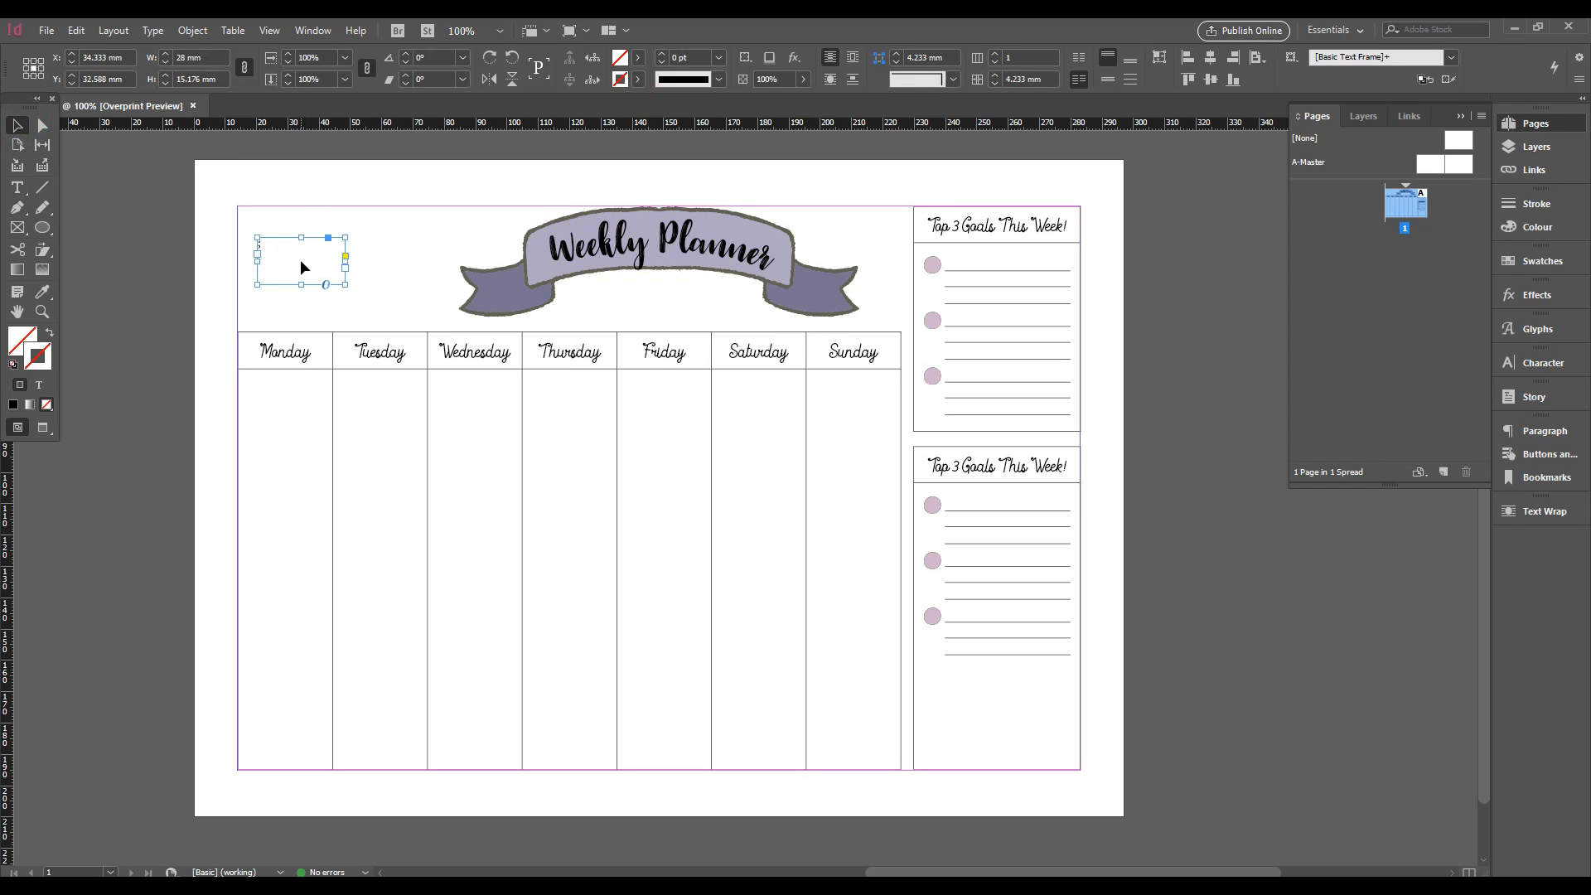
double_click(300, 261)
click(258, 247)
key(ctrl+a)
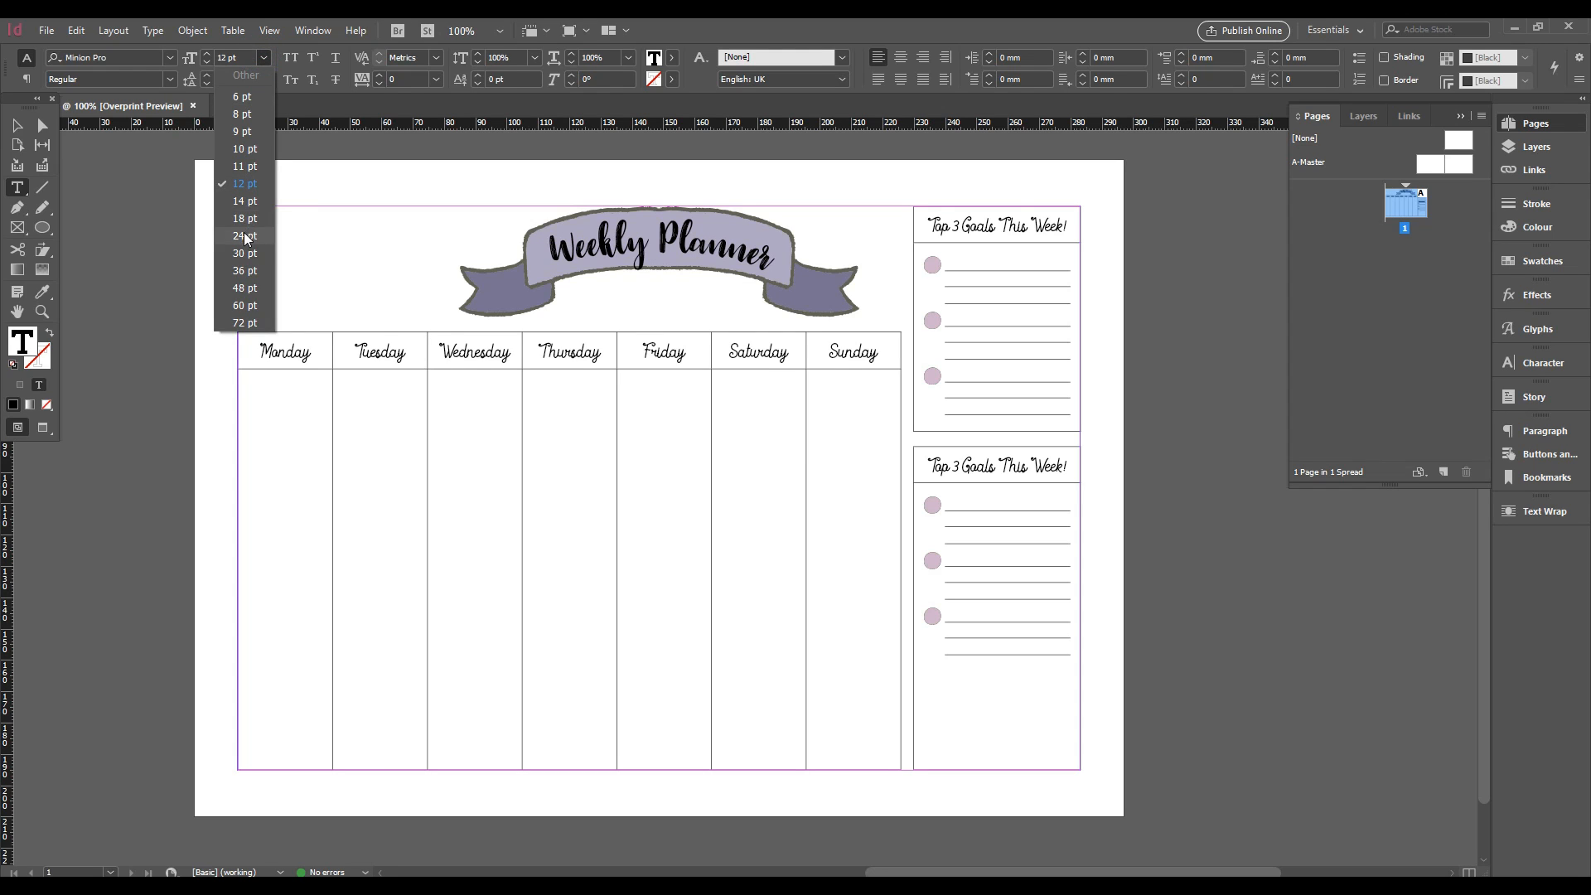
click(245, 235)
click(22, 126)
click(319, 192)
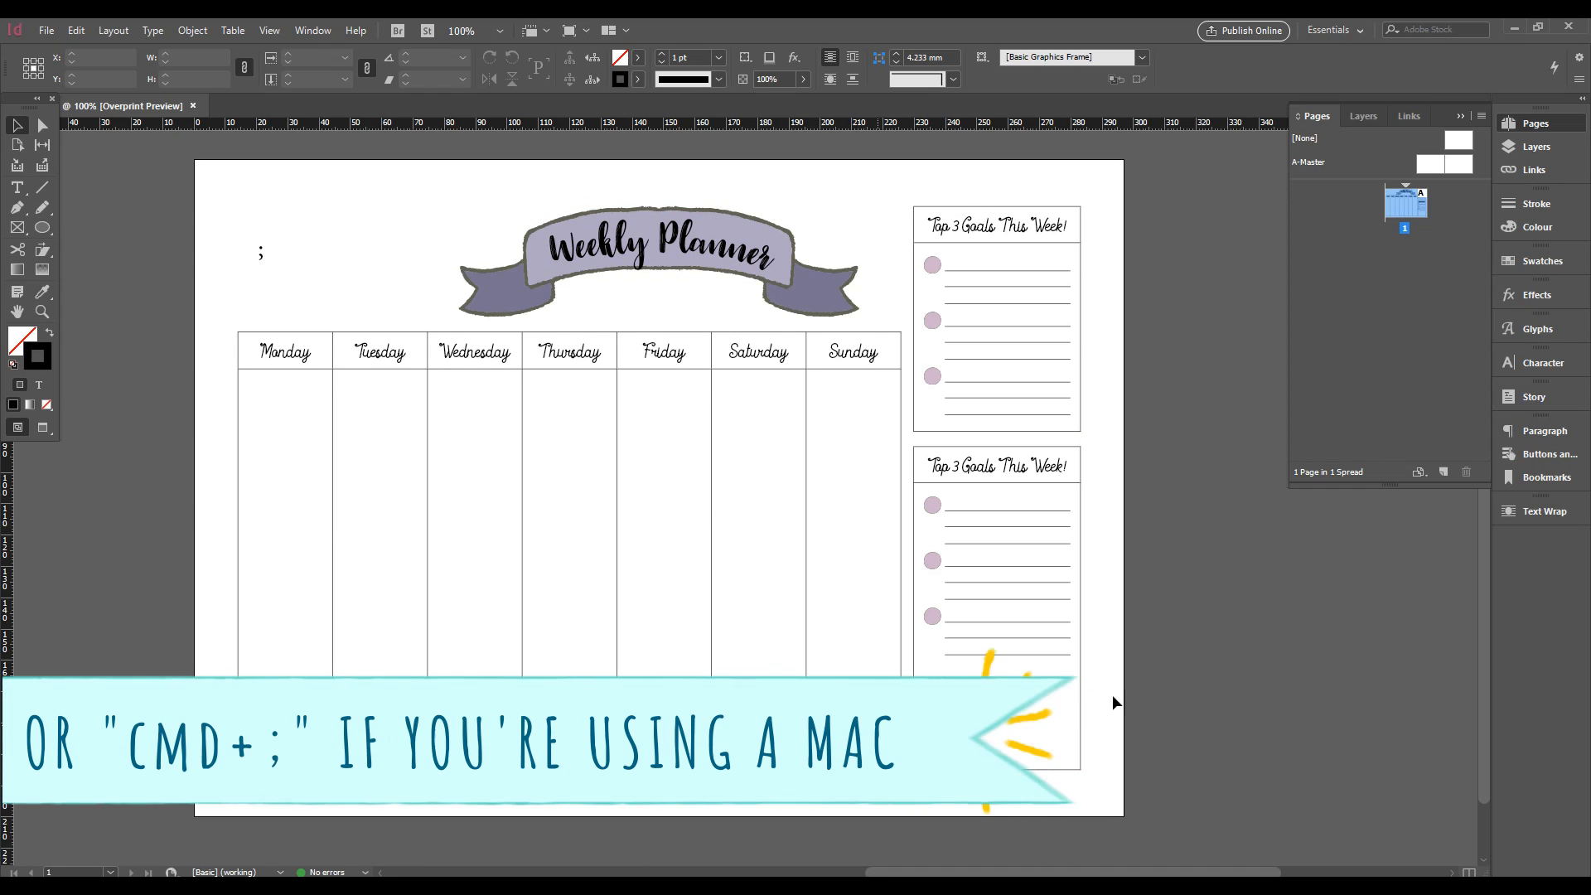
Toggle the margin guides on and off to preview the planner with and without them
key(ctrl+semicolon)
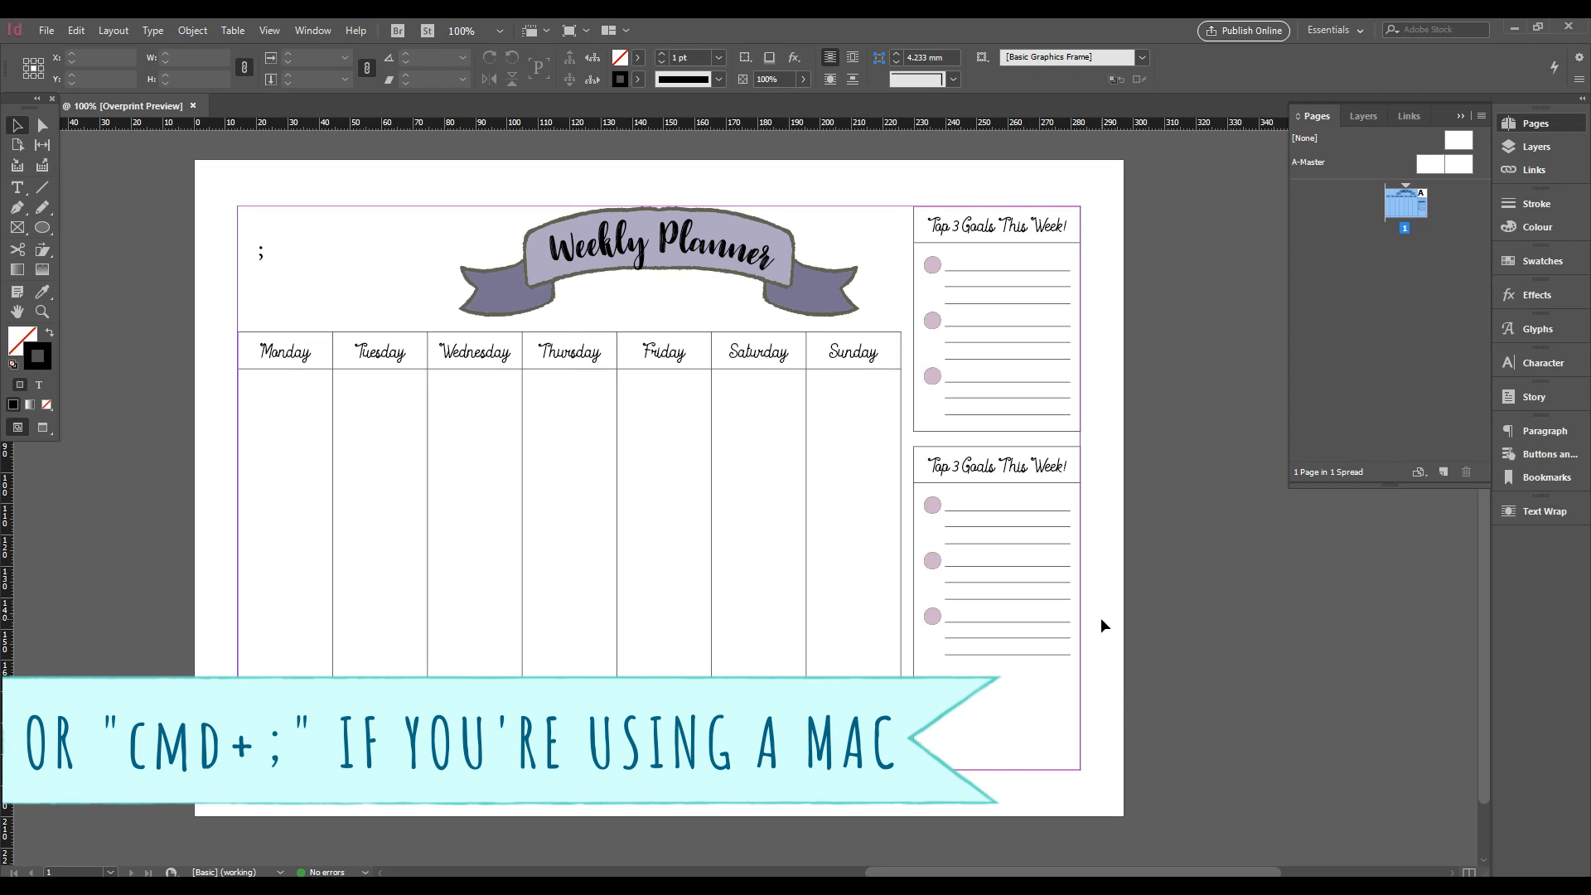
key(ctrl+semicolon)
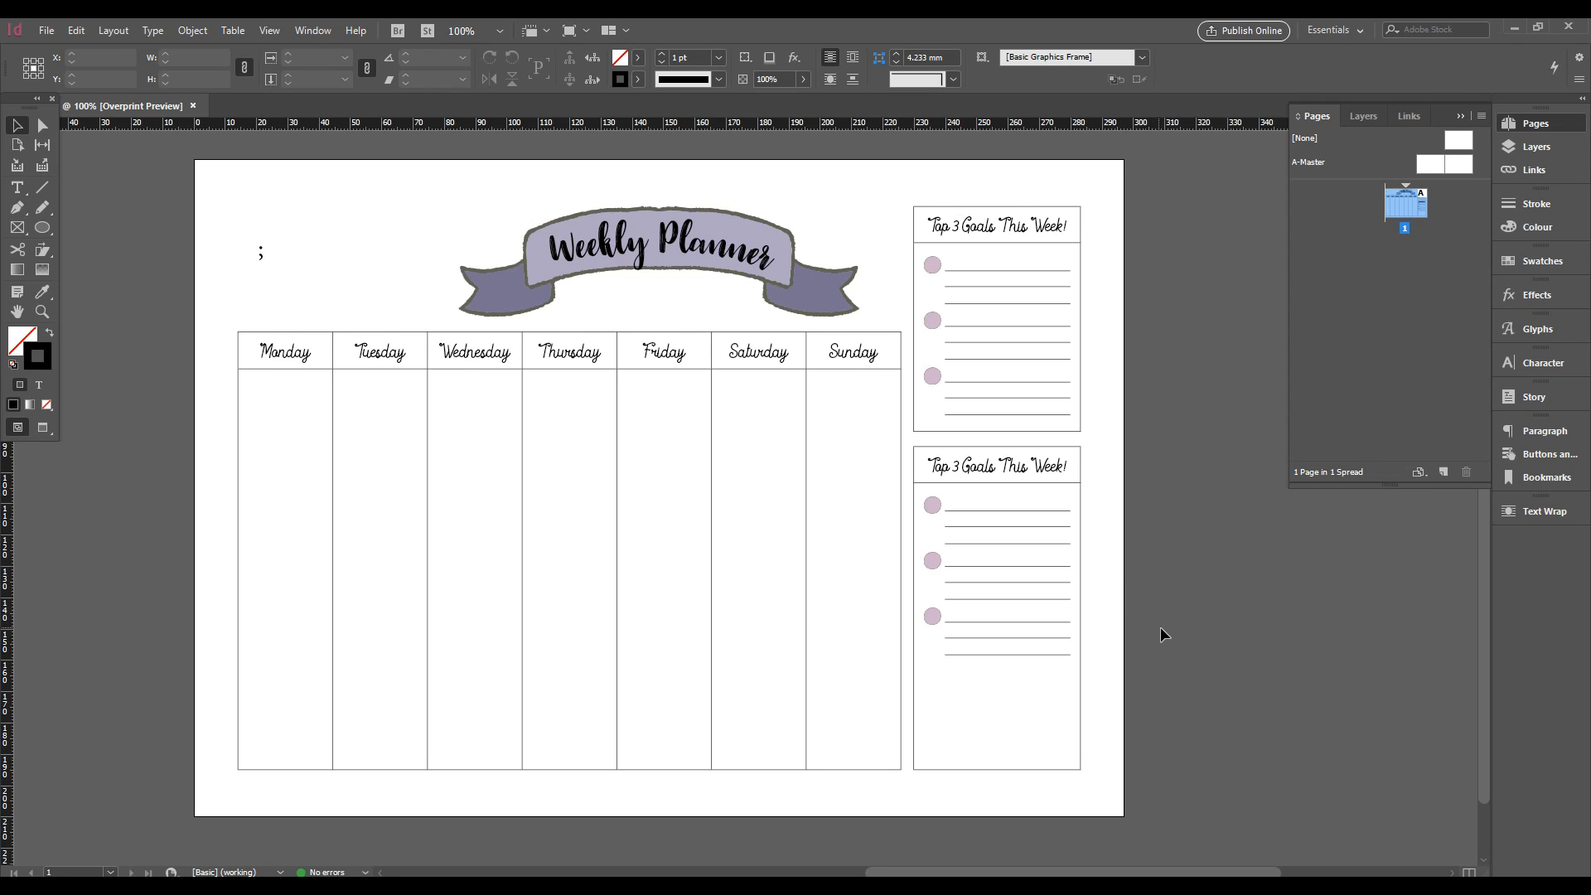
scroll(1162, 629, down, 1)
scroll(1162, 630, up, 2)
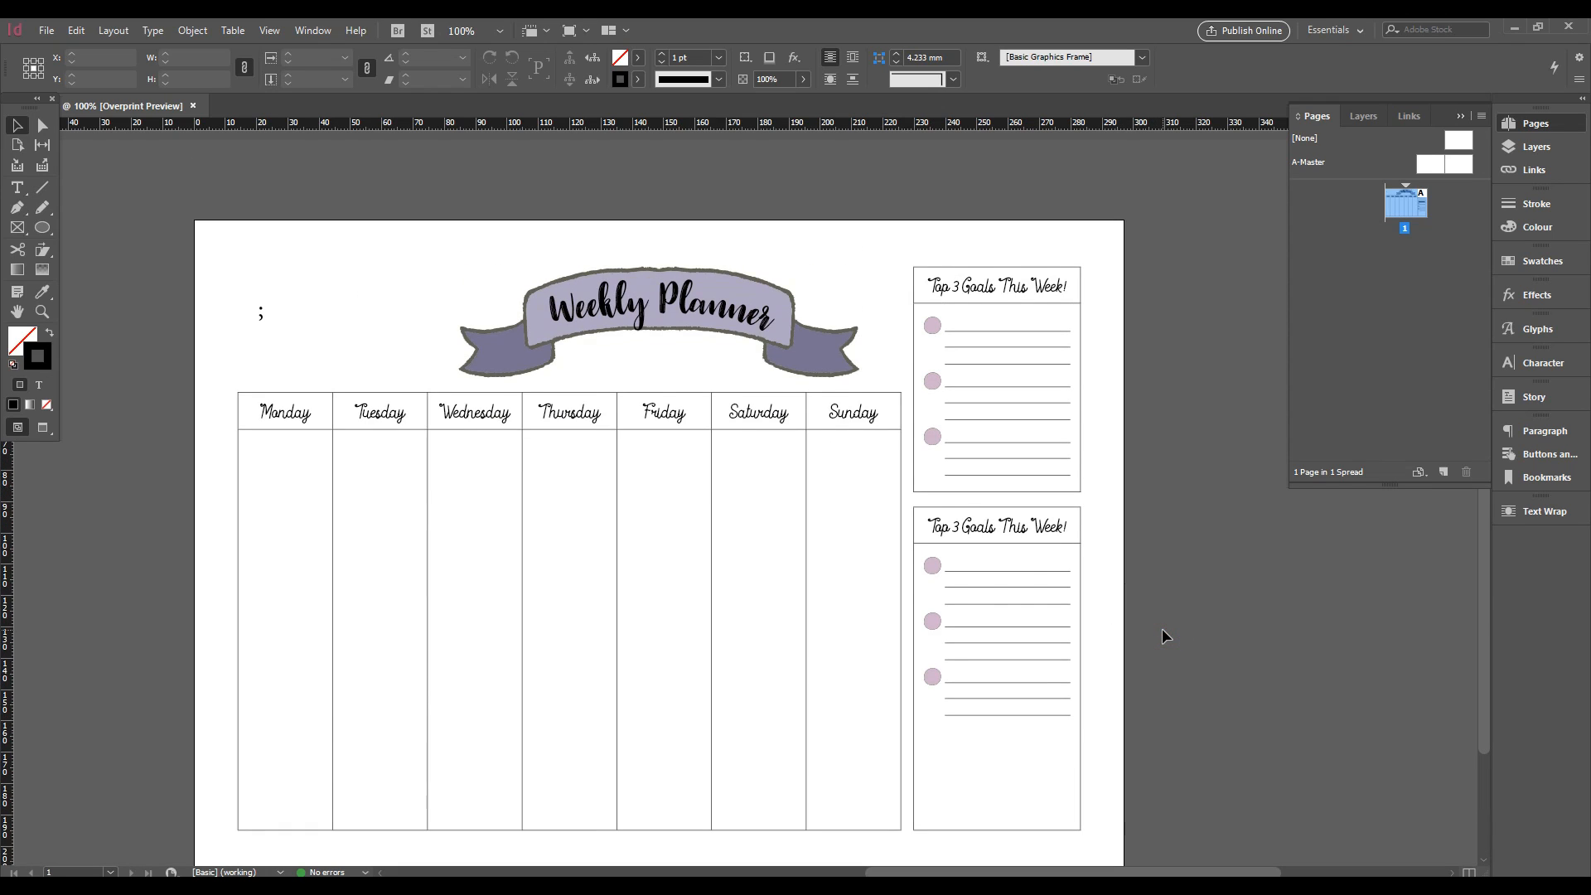
Move the upper goals box and its three circle-and-lines groups down slightly, narrowing the gap to the box below
scroll(1162, 630, down, 1)
drag(902, 202, 1091, 433)
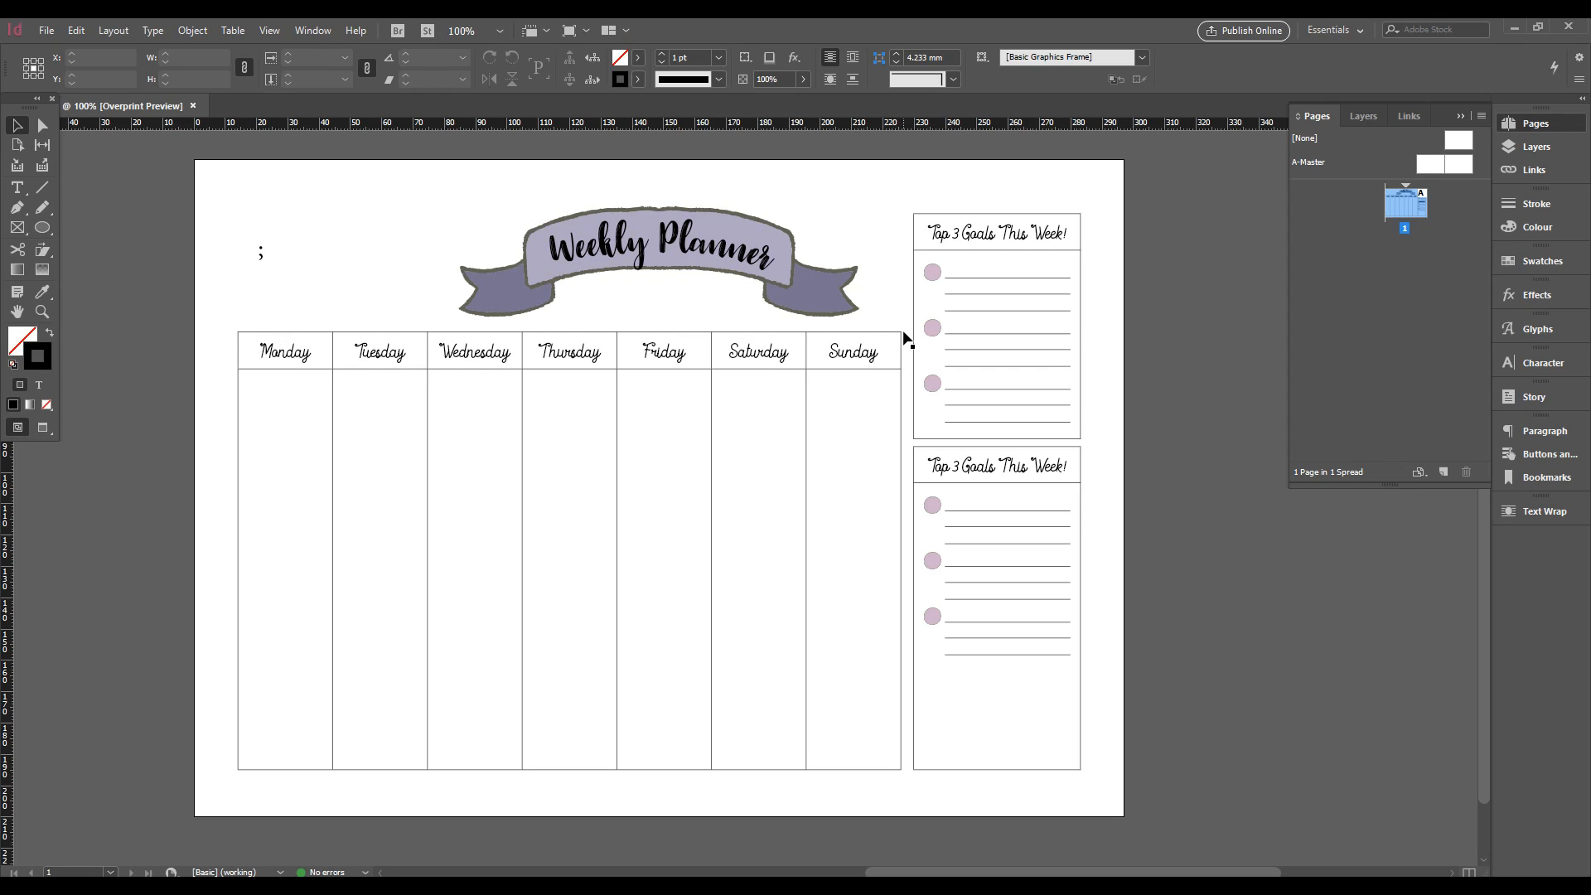
Centre the ribbon title horizontally over the seven-day table, with alignment set to Align to Selection
click(687, 241)
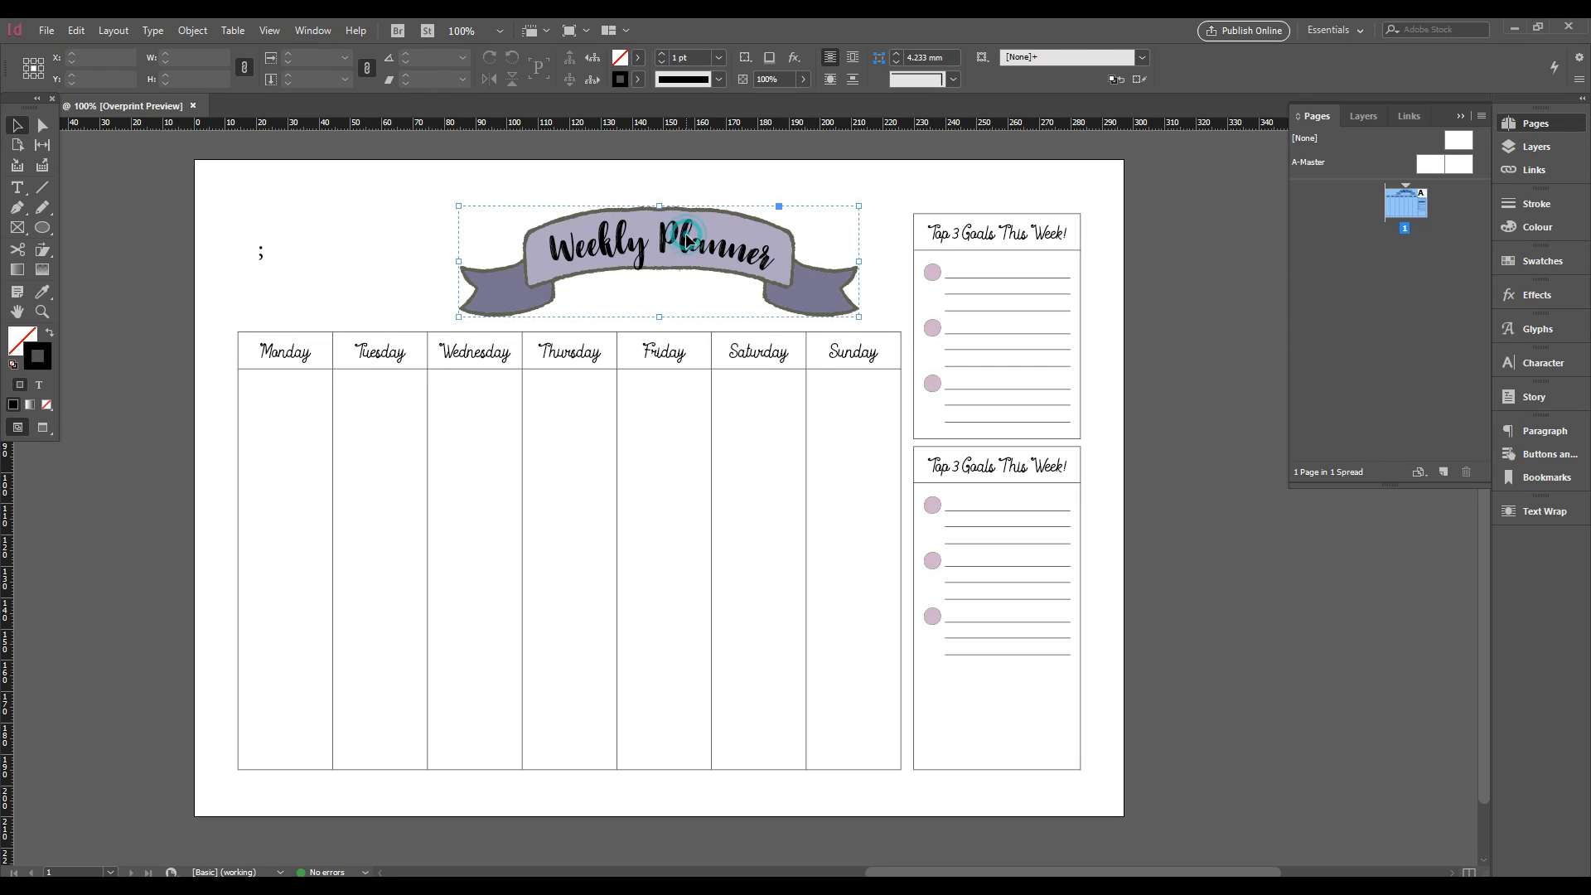
shift+click(702, 338)
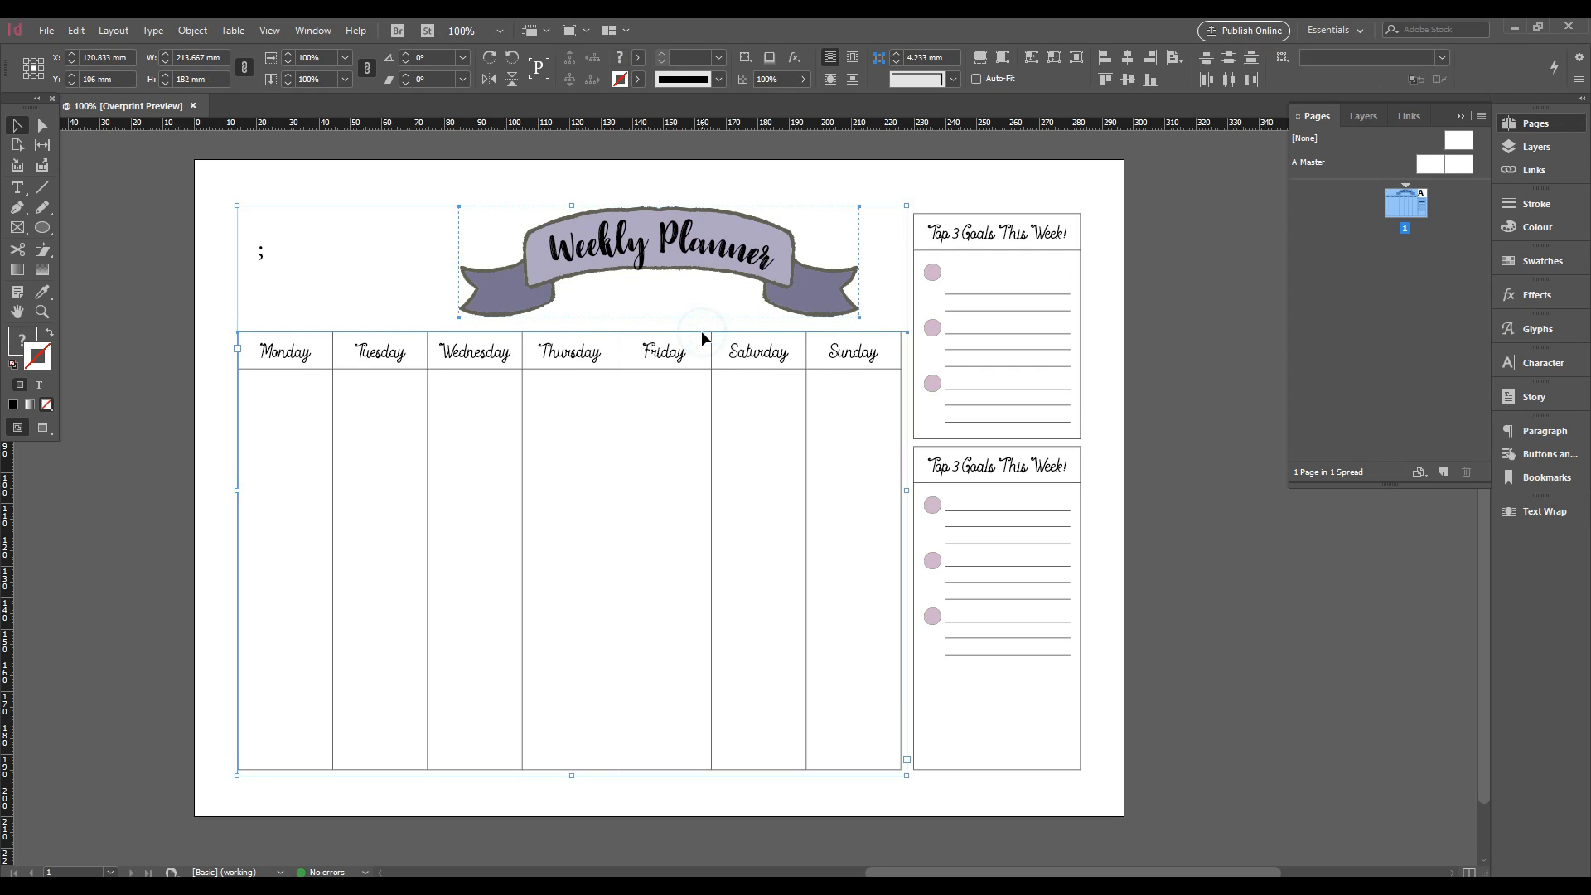
click(1175, 58)
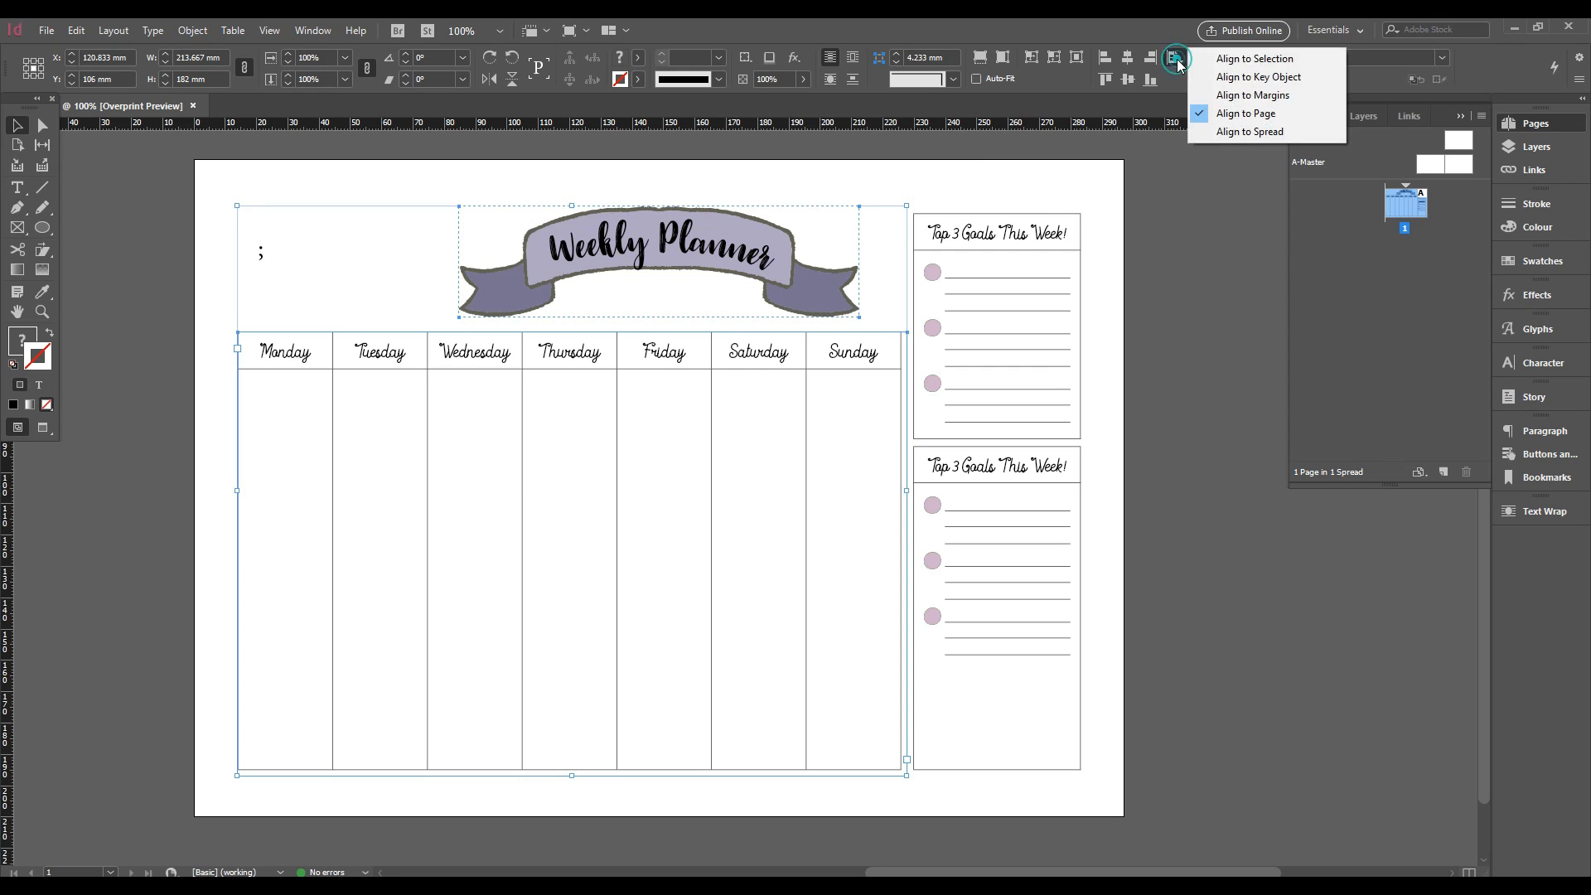
click(1238, 59)
click(1127, 58)
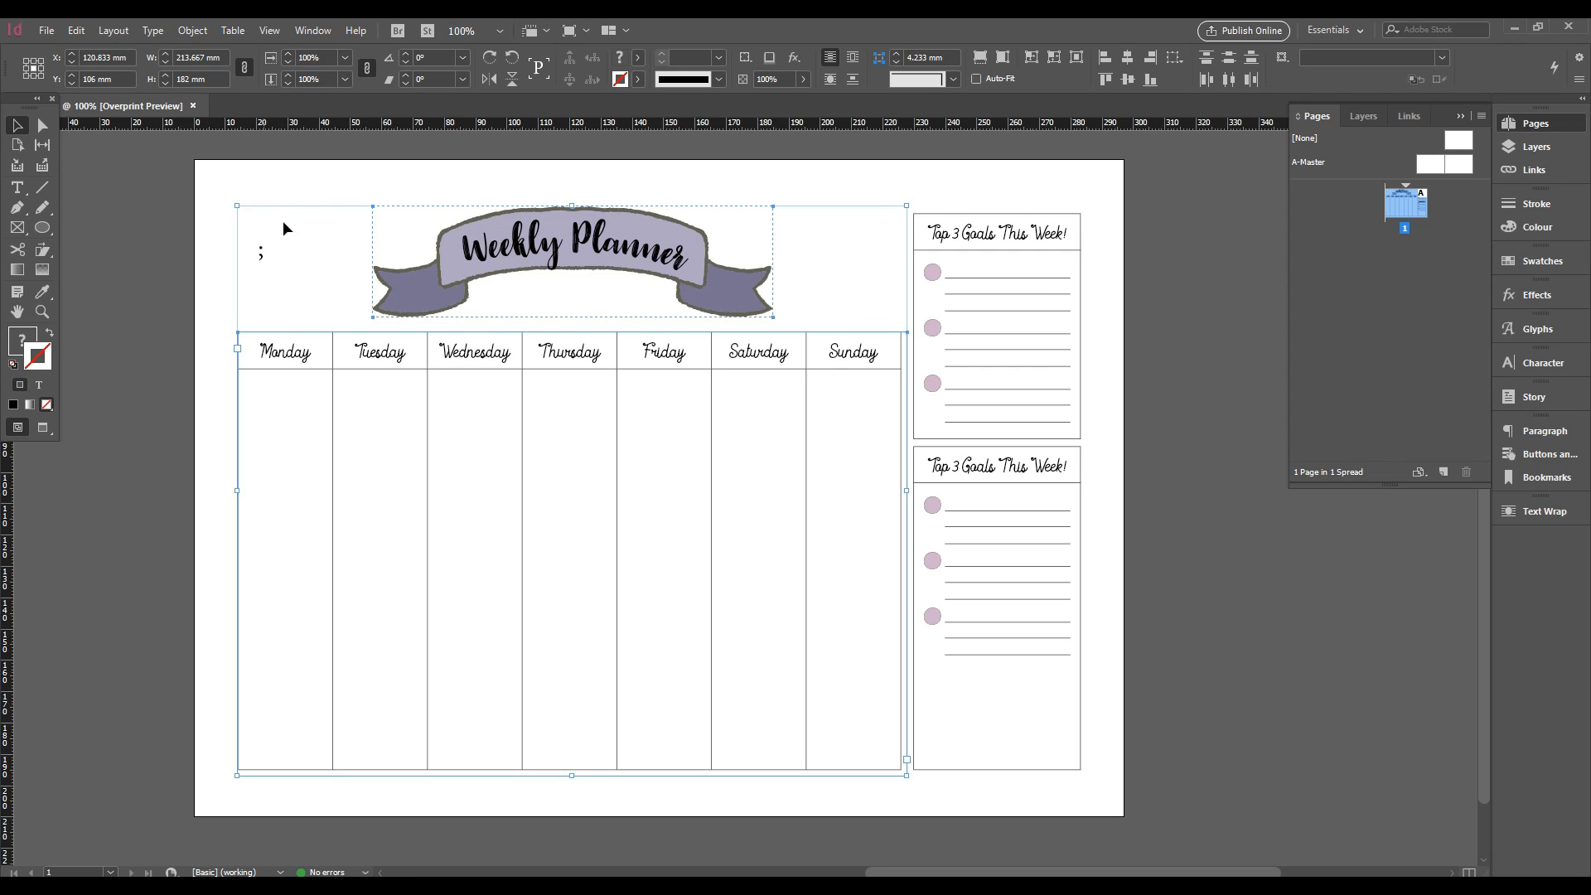
Delete the semicolon text frame above the Monday column
click(290, 185)
click(265, 252)
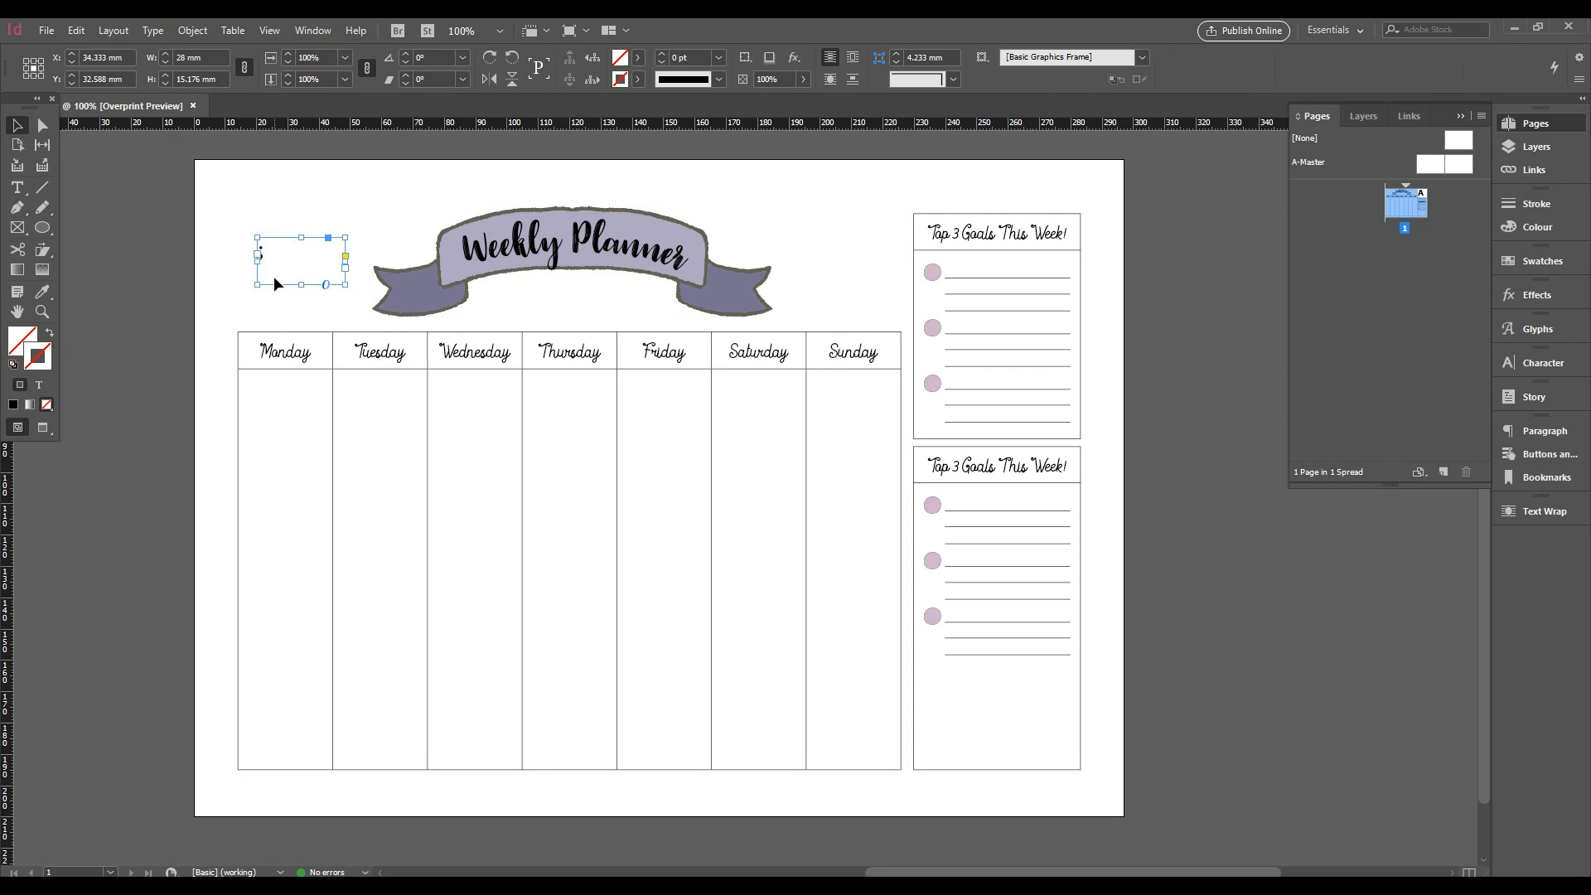
key(Delete)
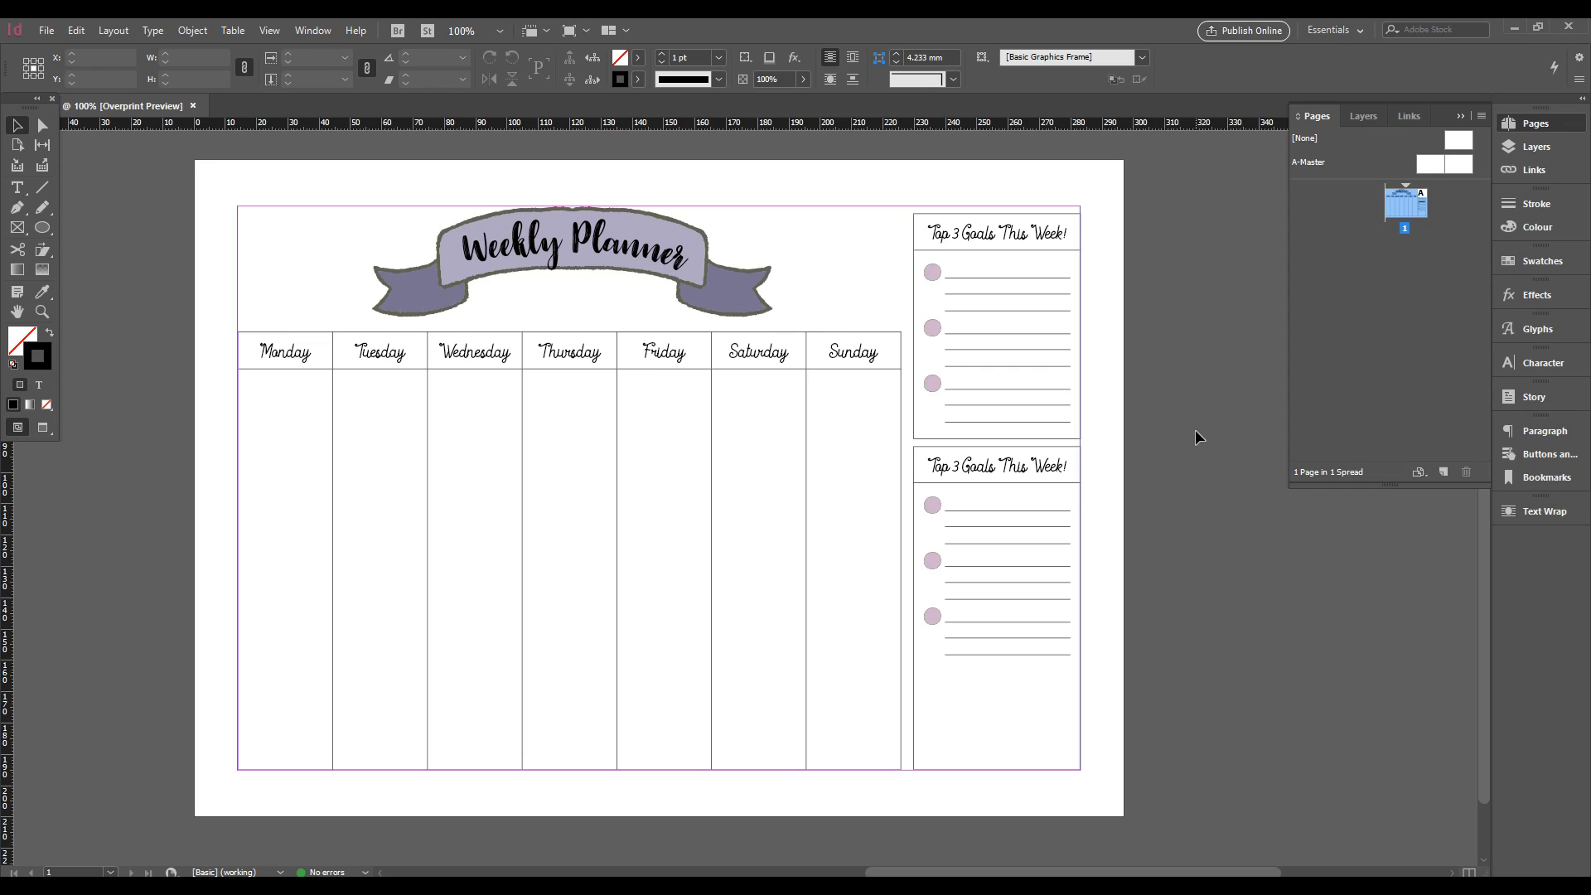
Change the lower box's heading to "To Do List"
click(1005, 469)
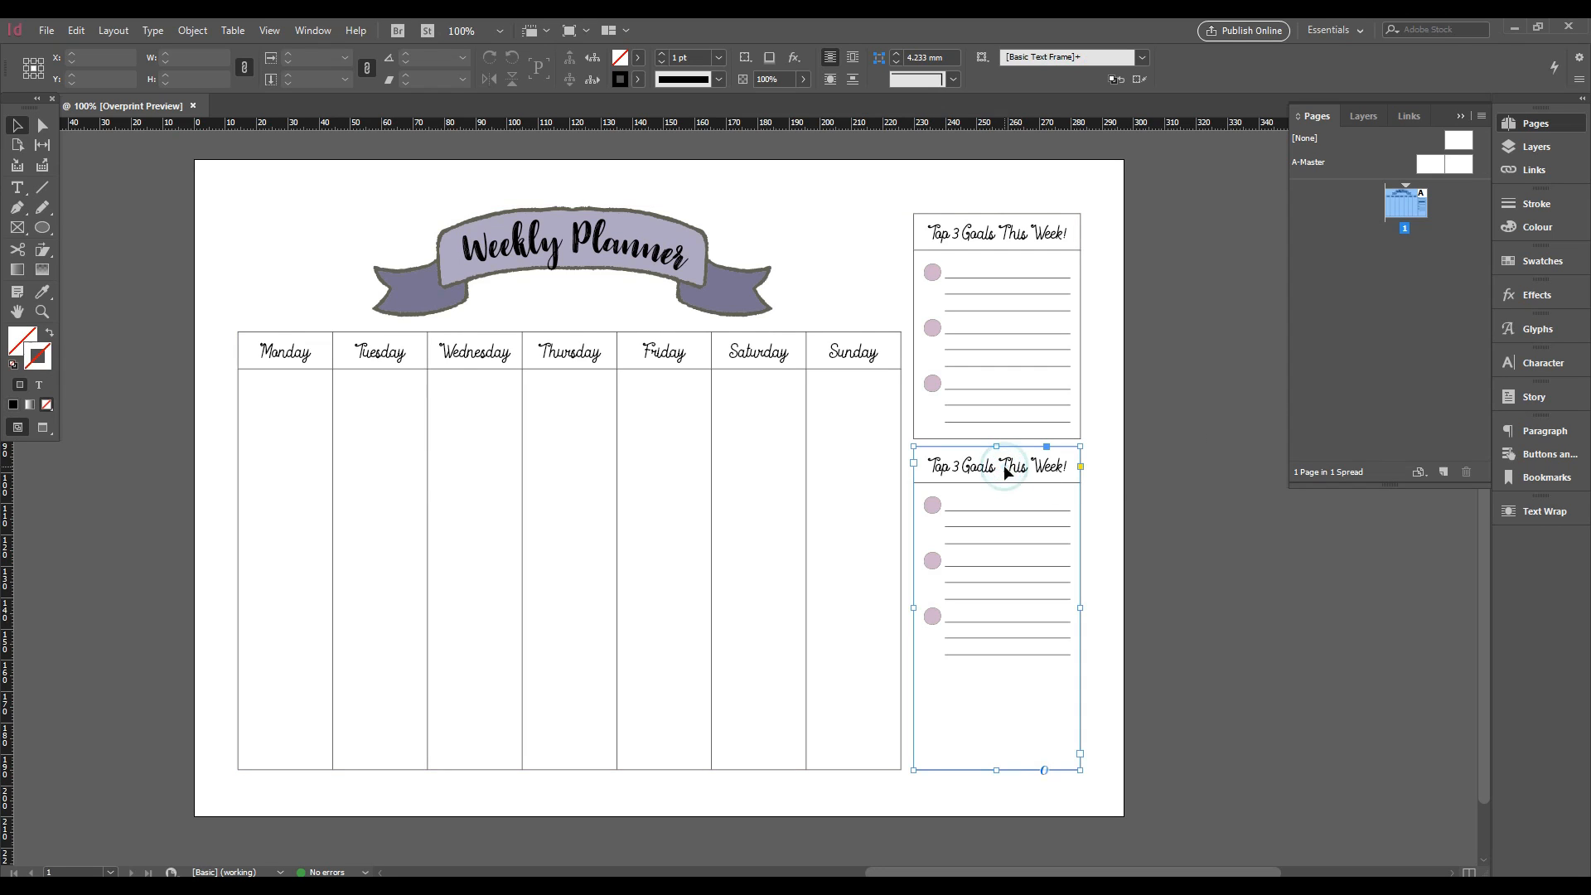
key(t)
click(947, 466)
drag(943, 467, 1070, 466)
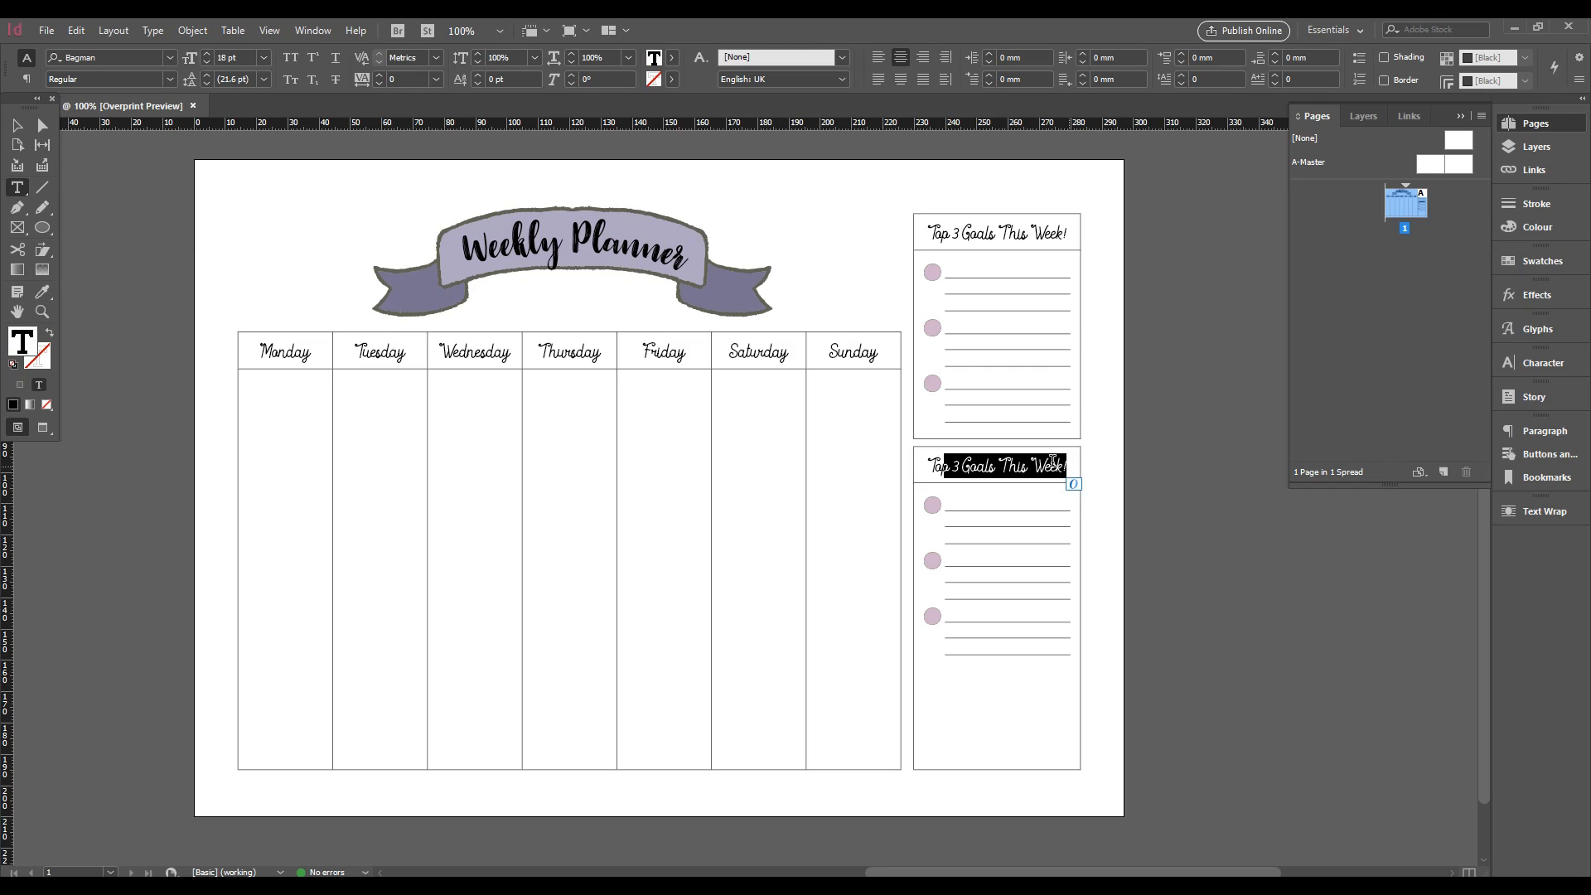
key(BackSpace)
text(Do List)
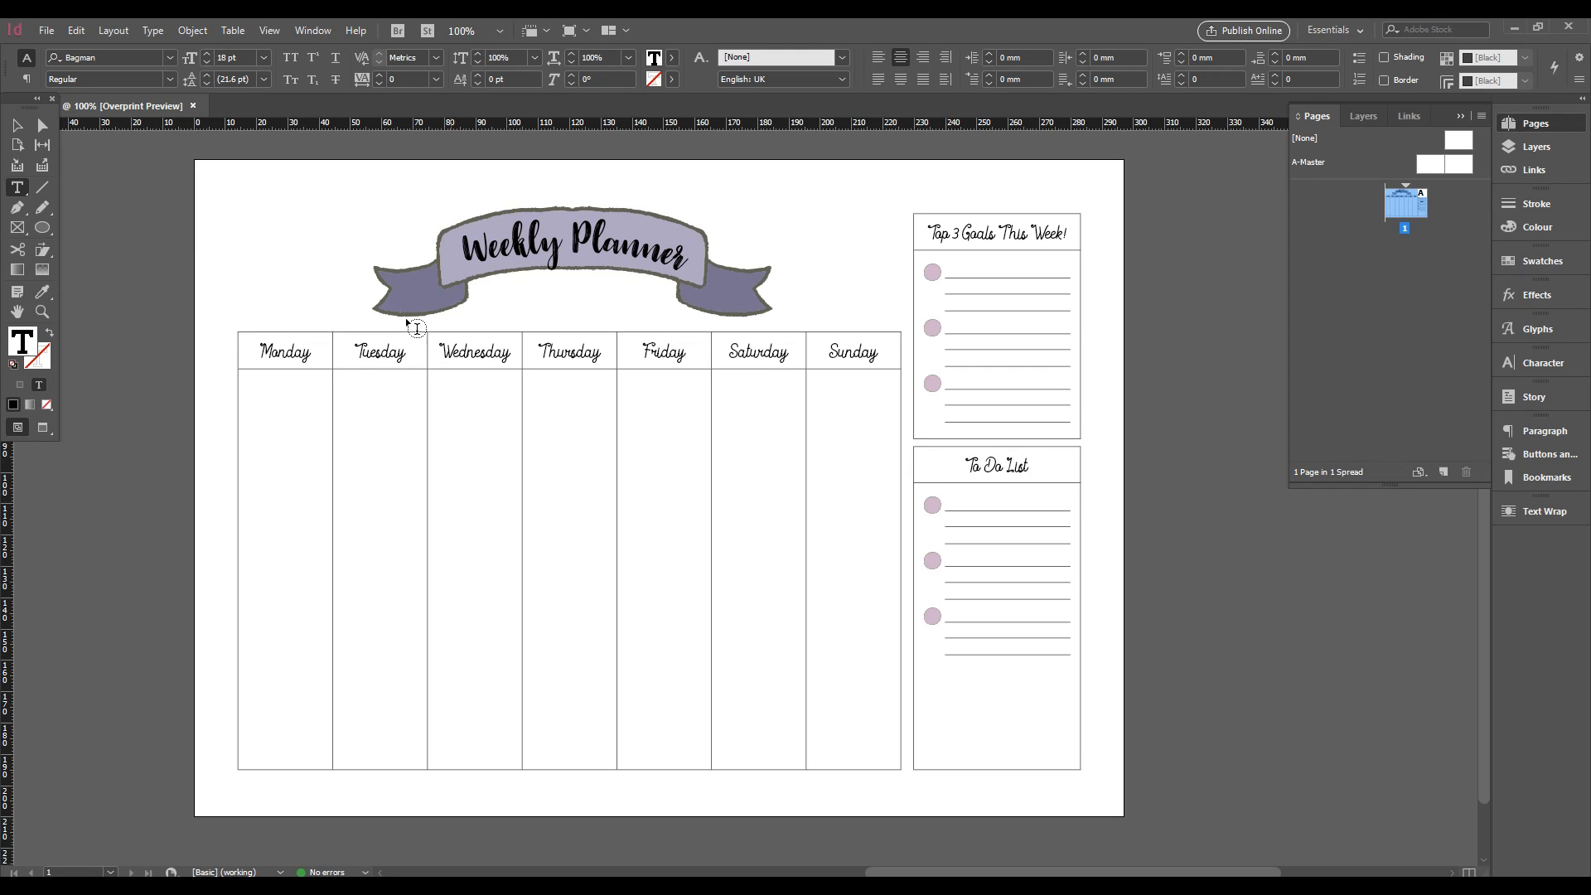
click(18, 124)
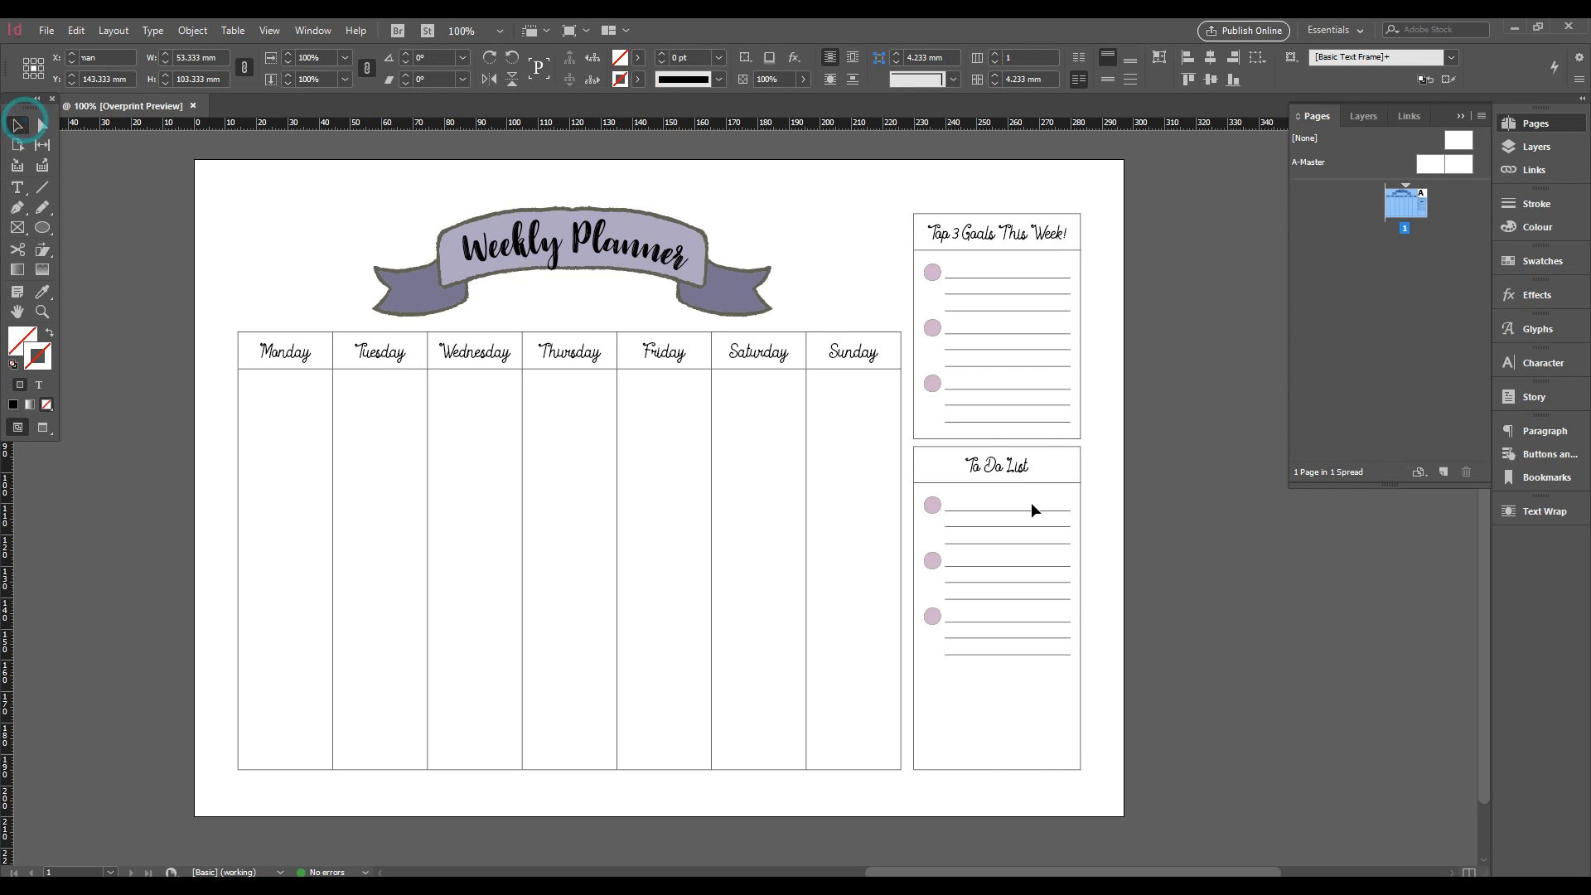
click(1106, 519)
Reduce the To Do List box to a single circle-and-lines group placed just below its heading
click(976, 572)
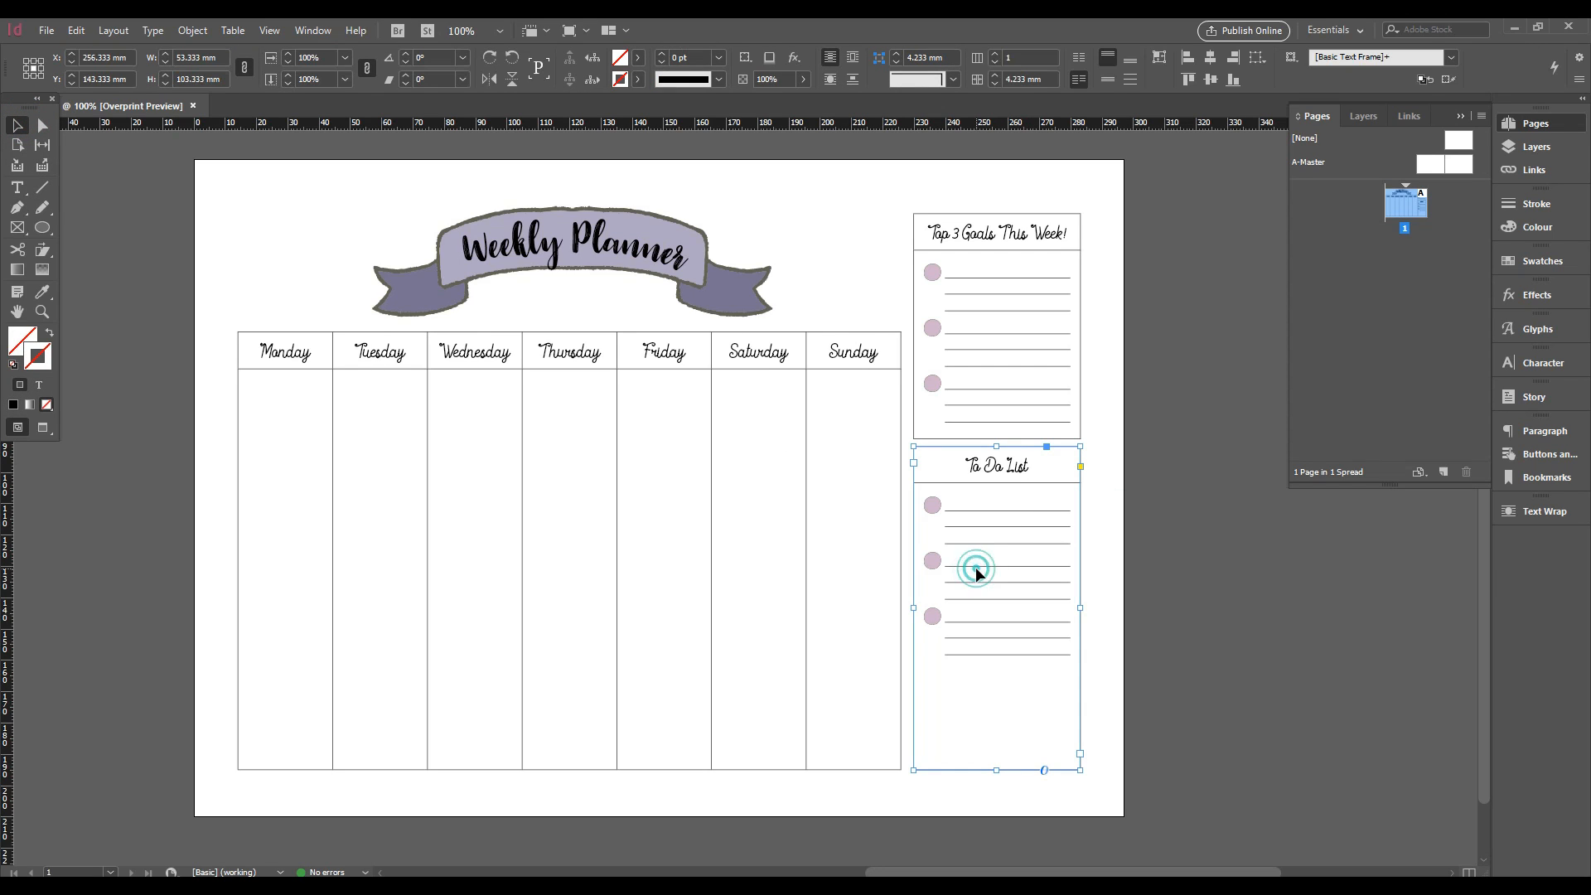
click(932, 507)
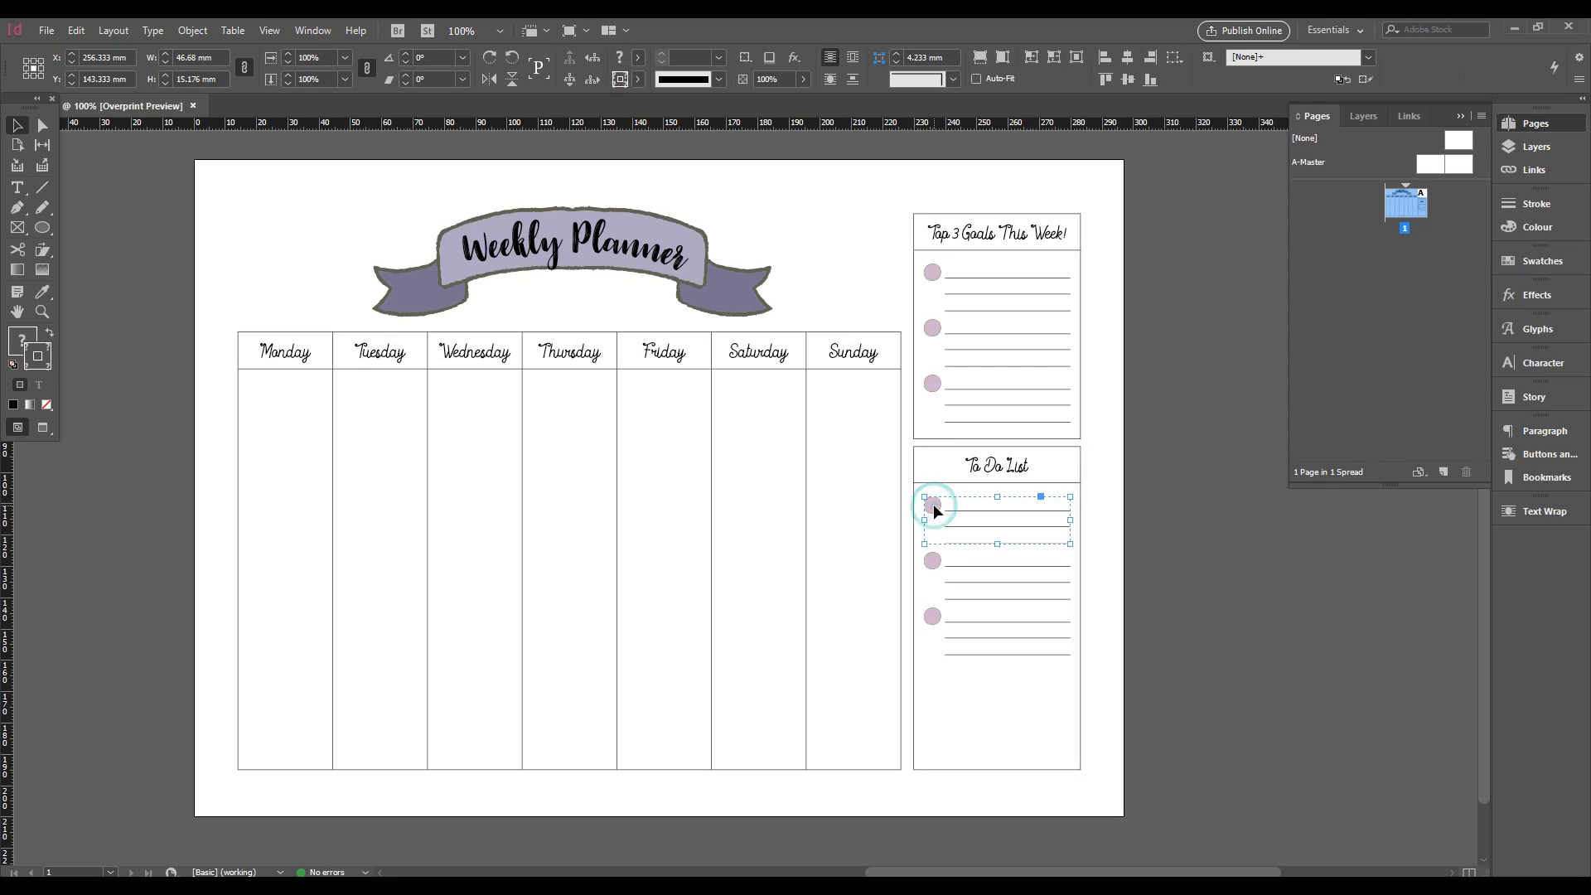
click(933, 558)
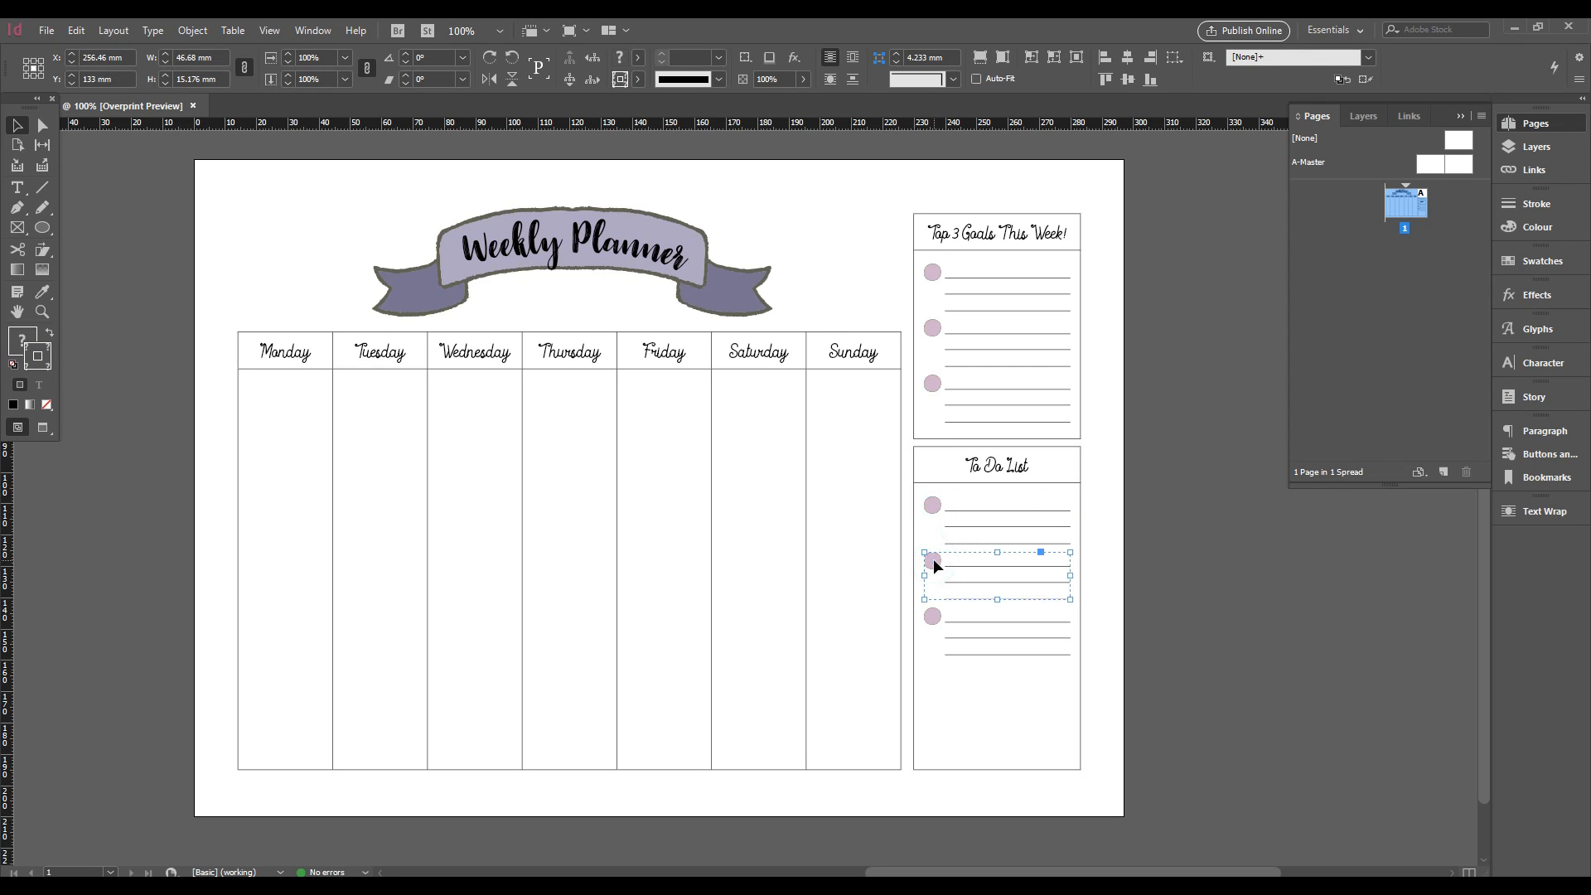
key(Delete)
click(934, 618)
drag(934, 610, 936, 516)
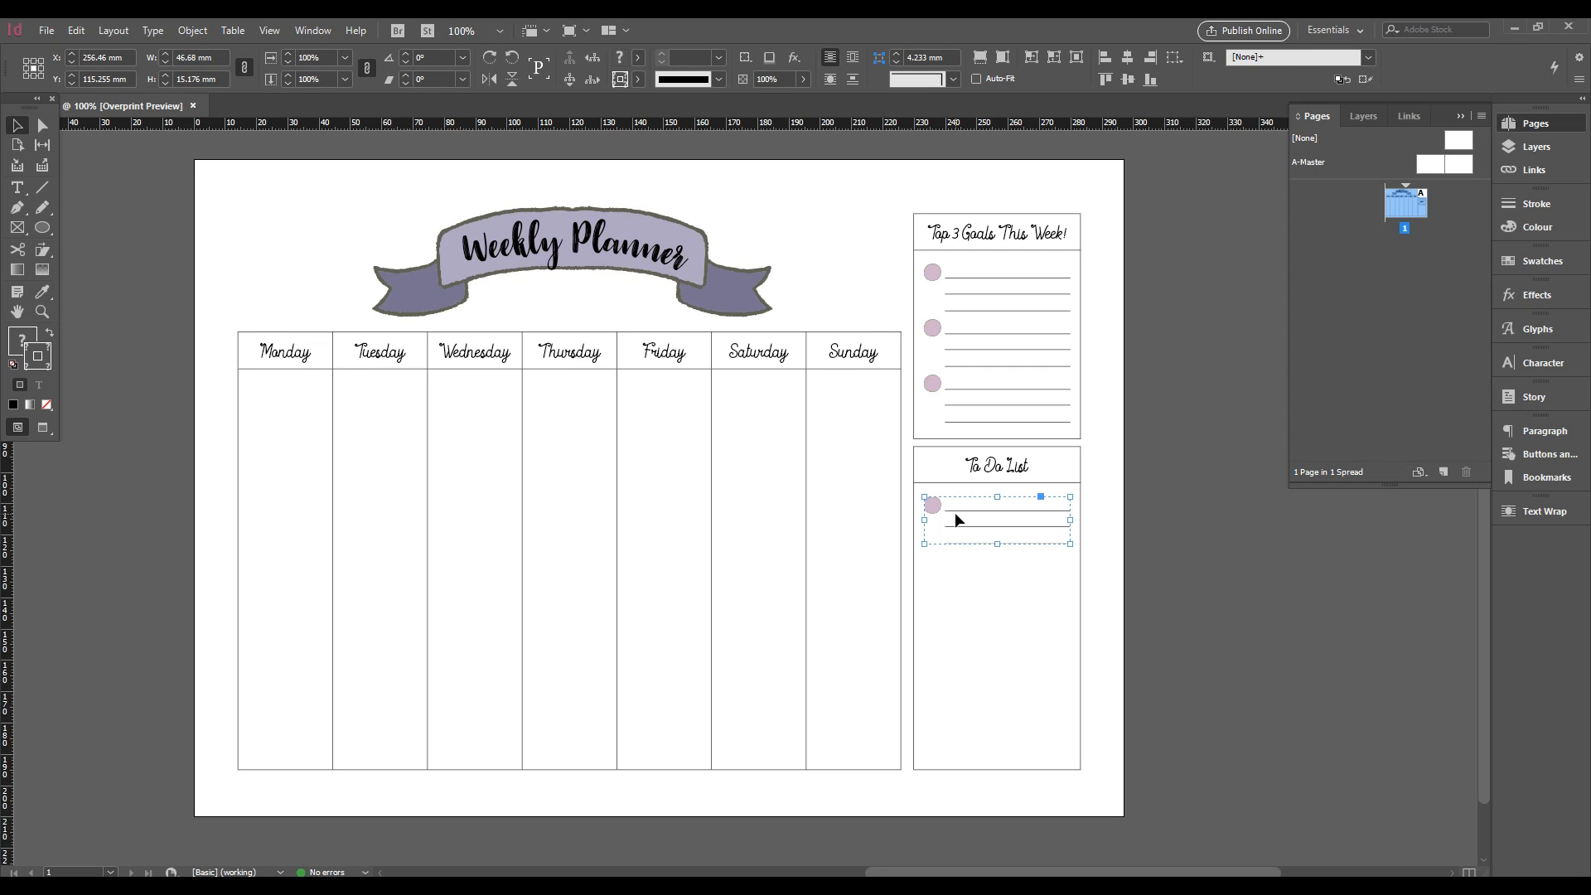
Ungroup the To Do List's circle-and-lines group and delete its two lower lines and the circle
right_click(954, 510)
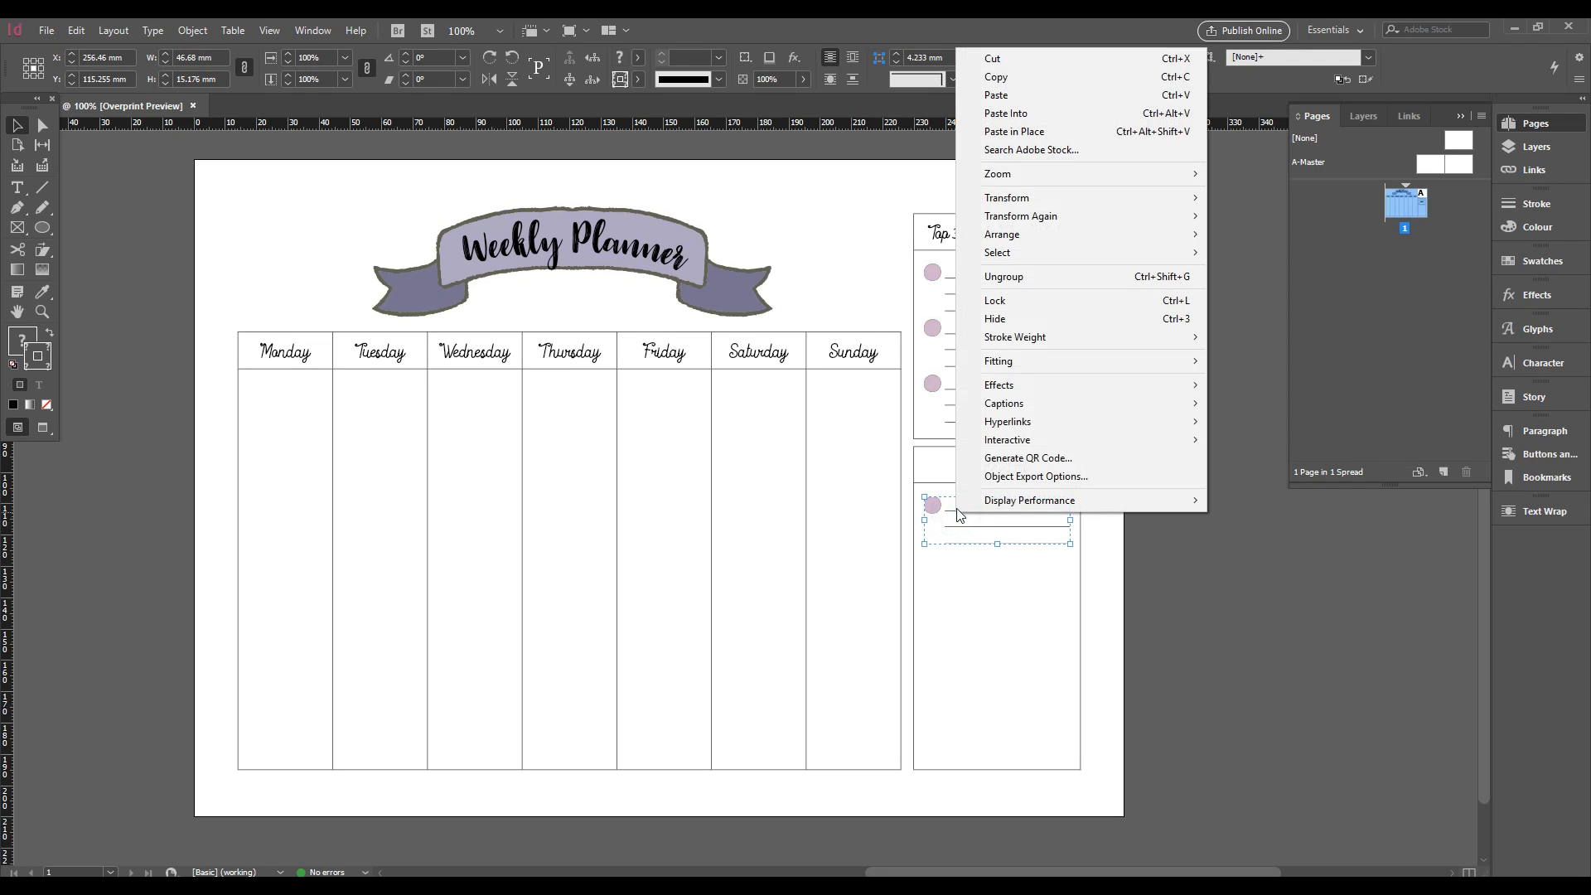
click(1013, 277)
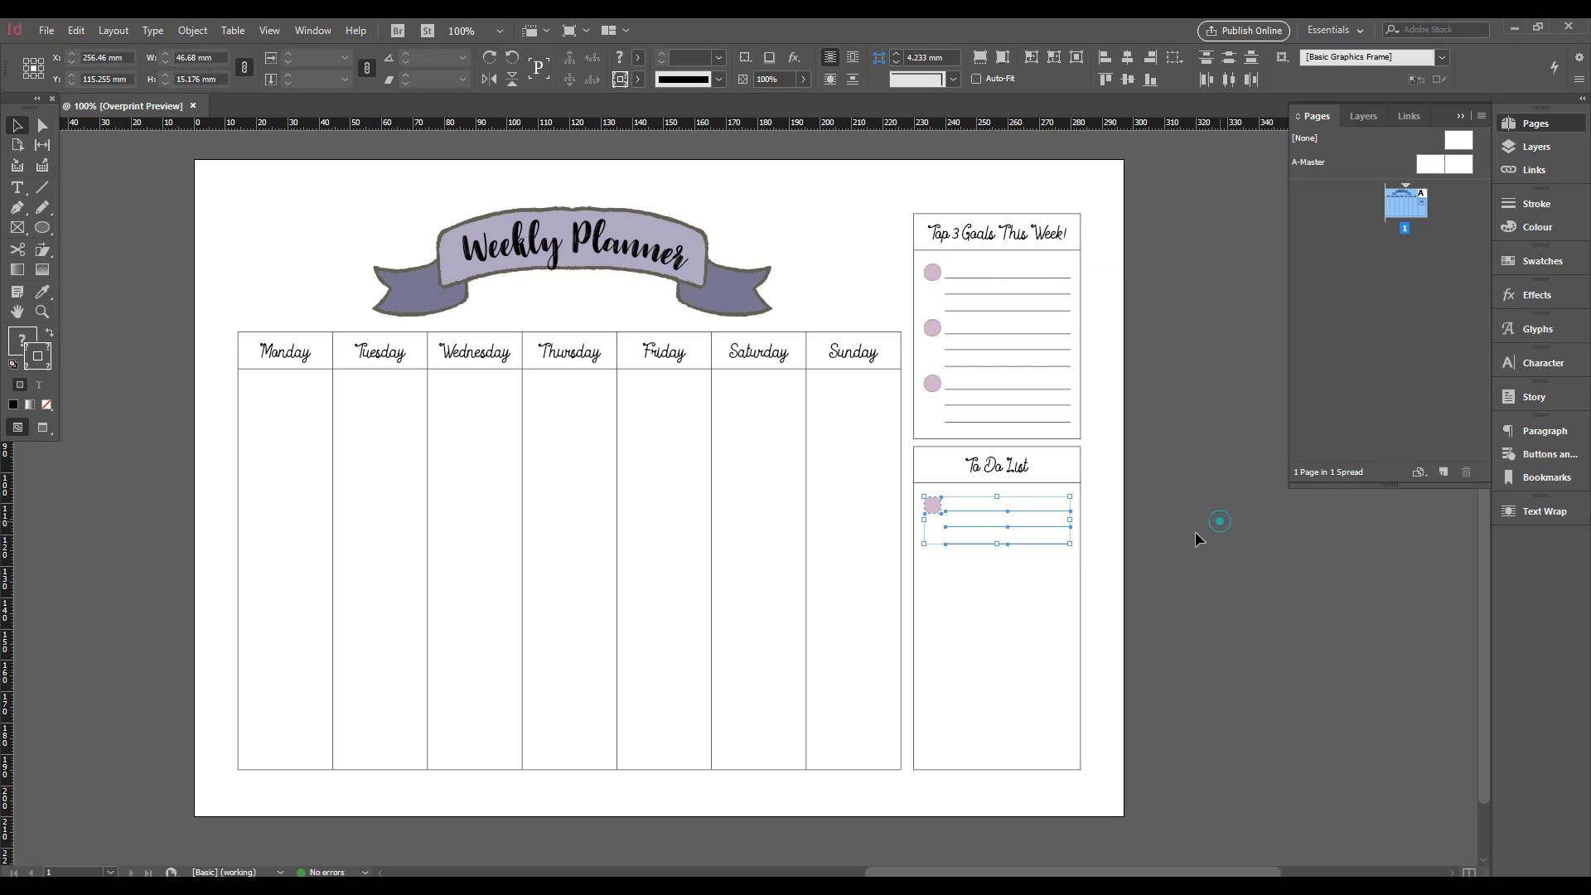
click(1008, 544)
key(Delete)
click(1002, 525)
key(Delete)
click(932, 503)
key(Delete)
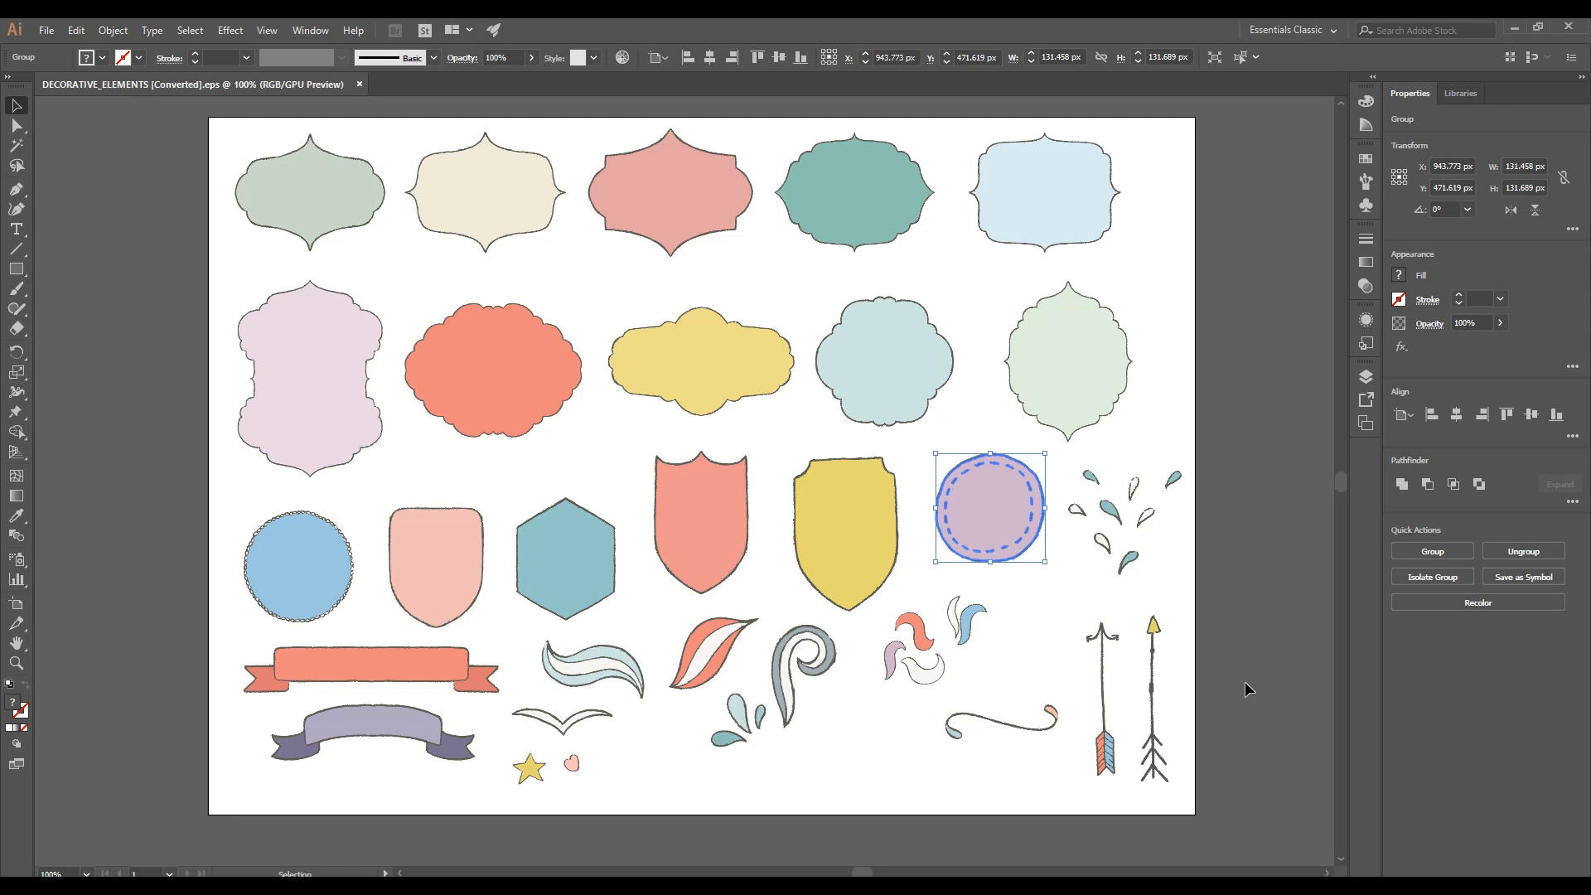
Switch to the DECORATIVE_ELEMENTS document in Illustrator and look through its hand-drawn shapes
scroll(1245, 683, up, 2)
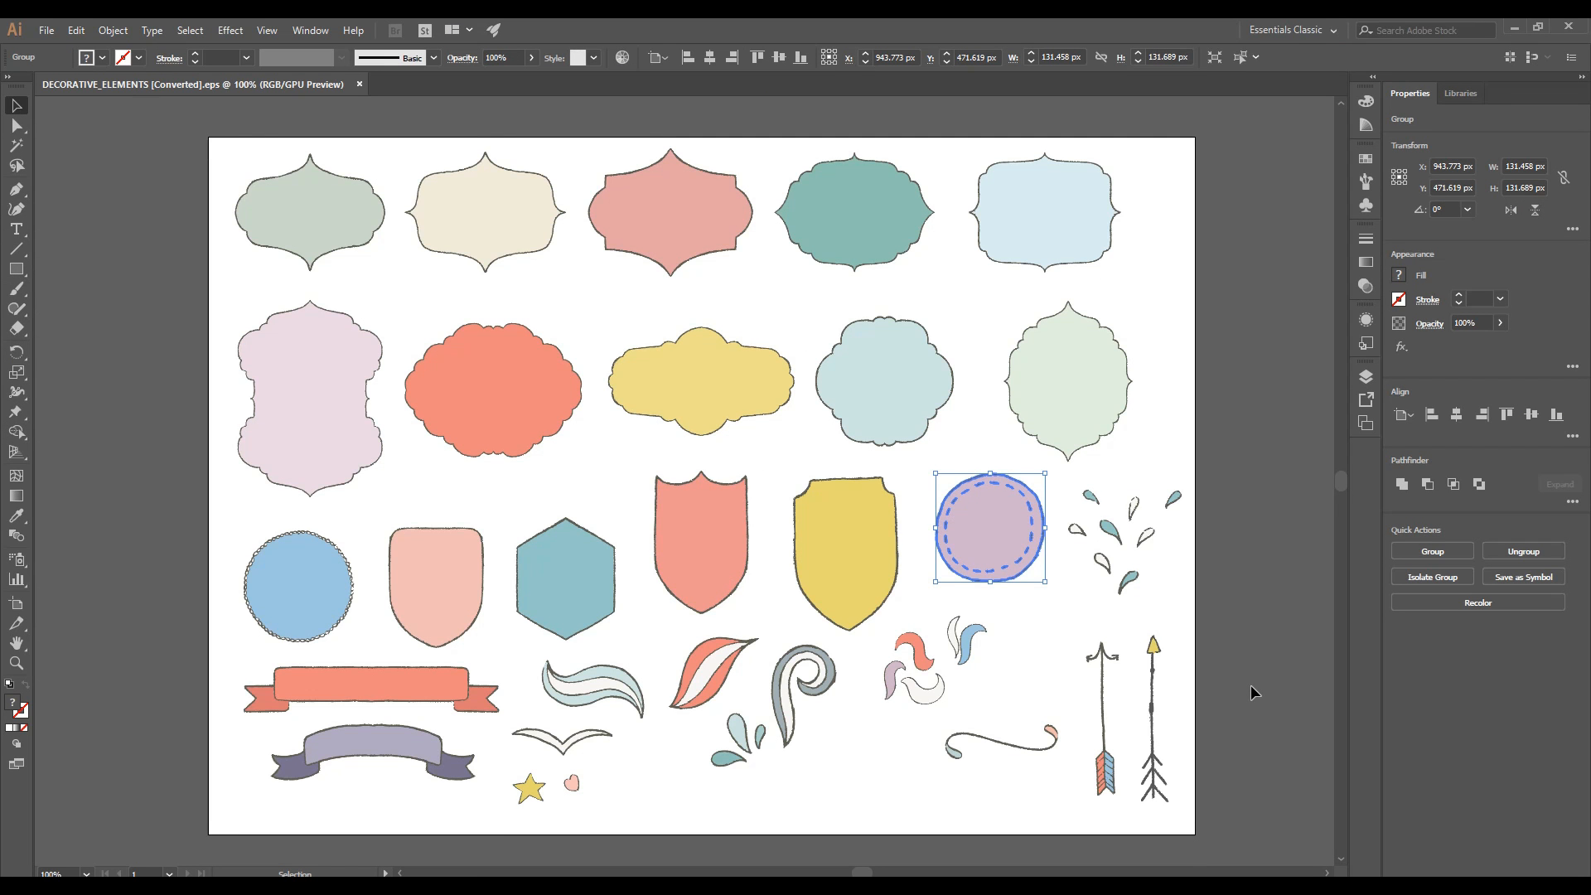
scroll(1250, 692, down, 2)
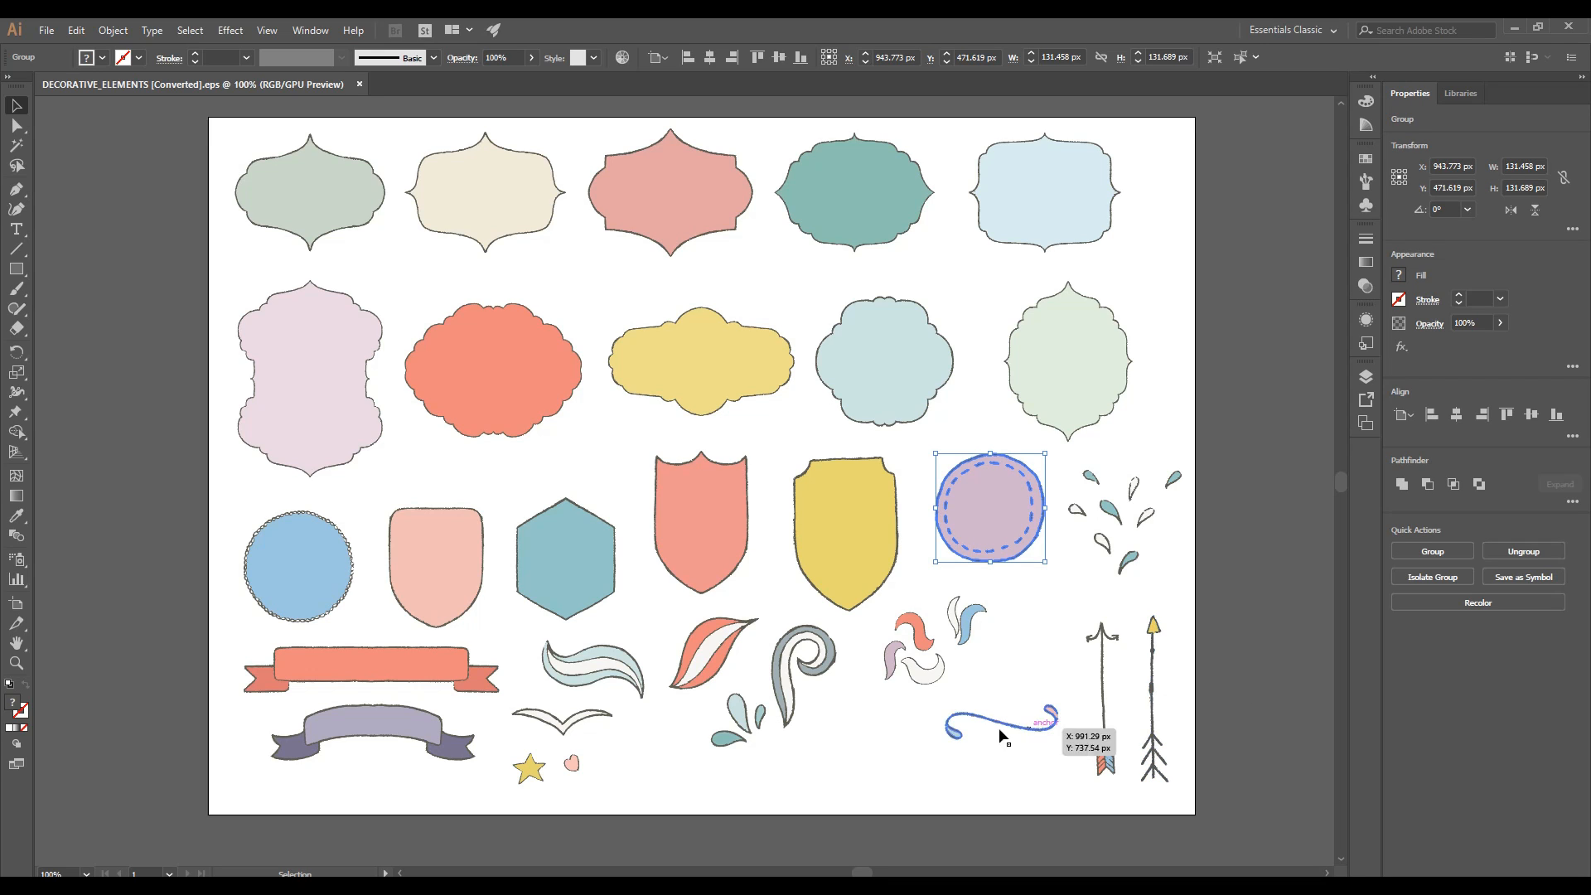
Switch to File Explorer and browse the PNG previews in the COLORS folder of the FLOWERS elements
scroll(858, 771, down, 2)
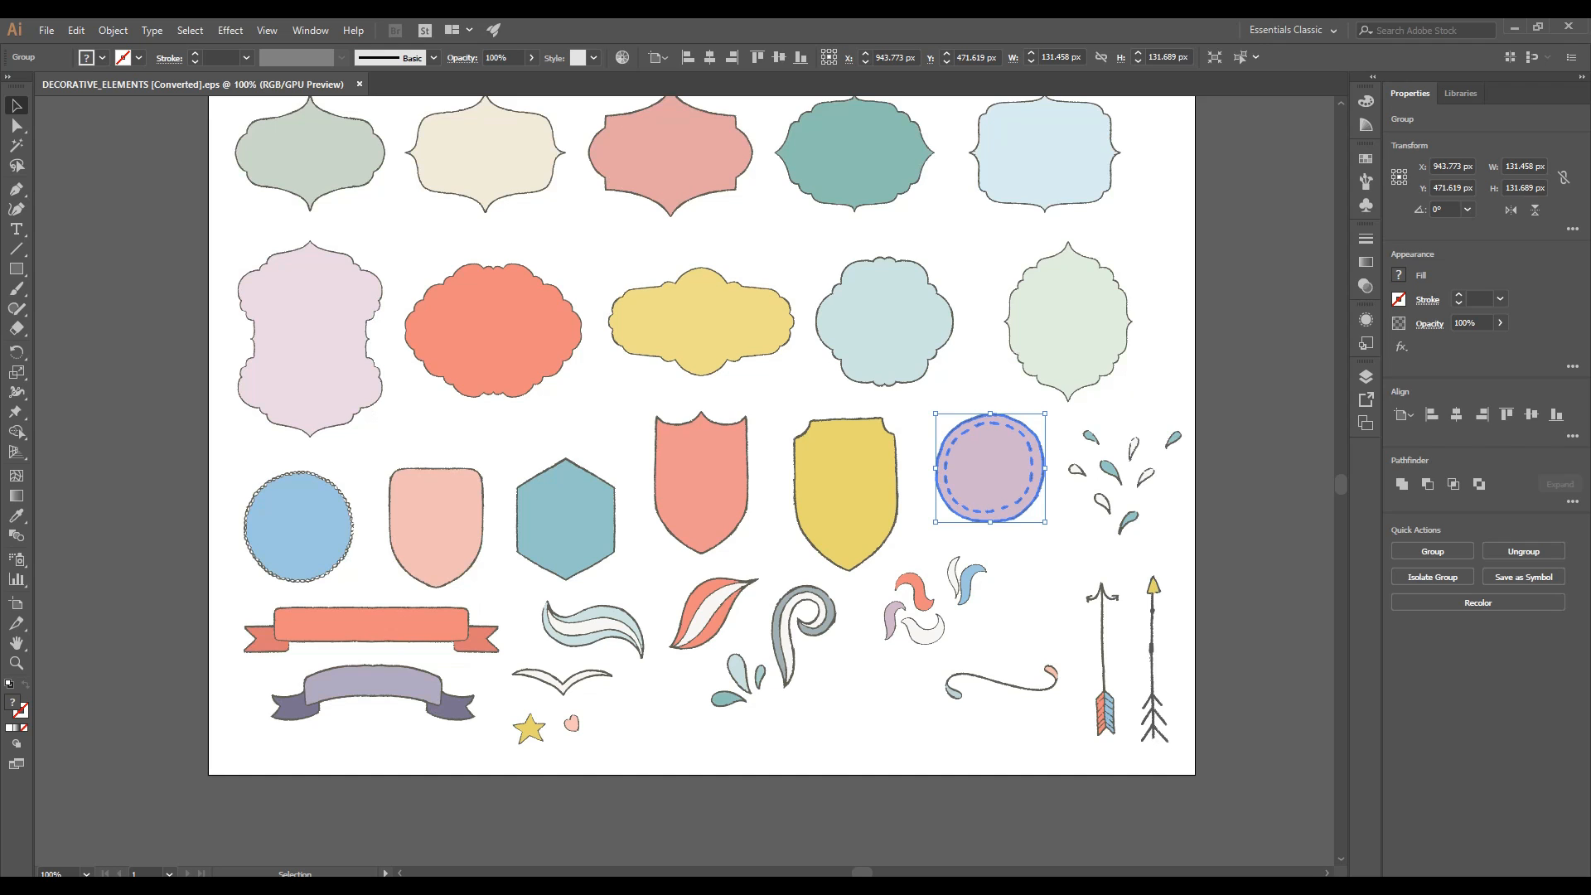
key(alt+Tab)
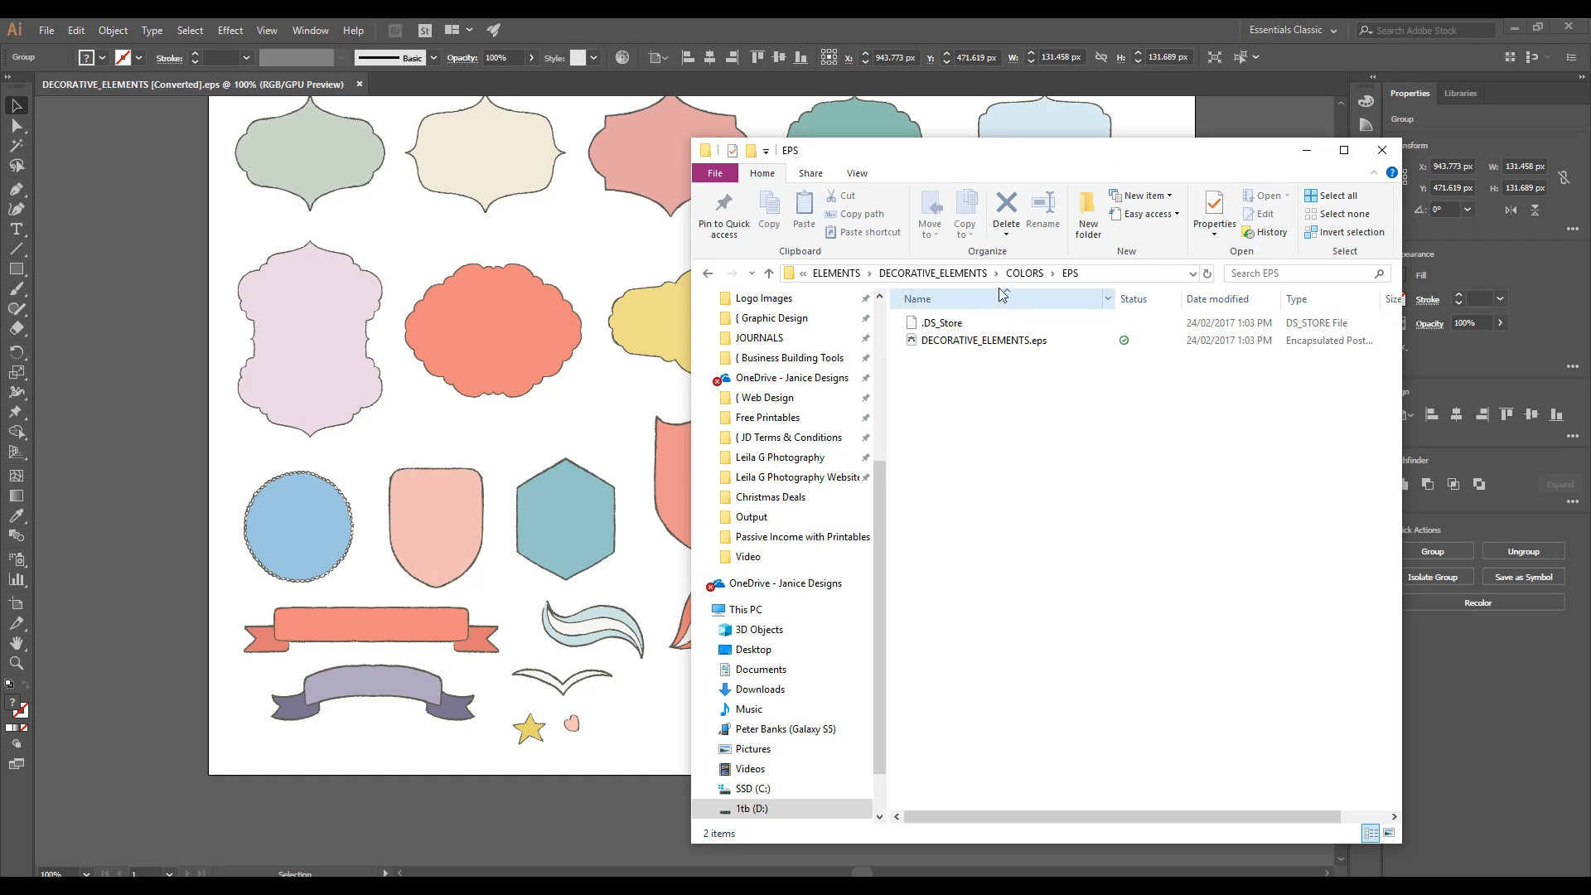
click(967, 276)
click(967, 276)
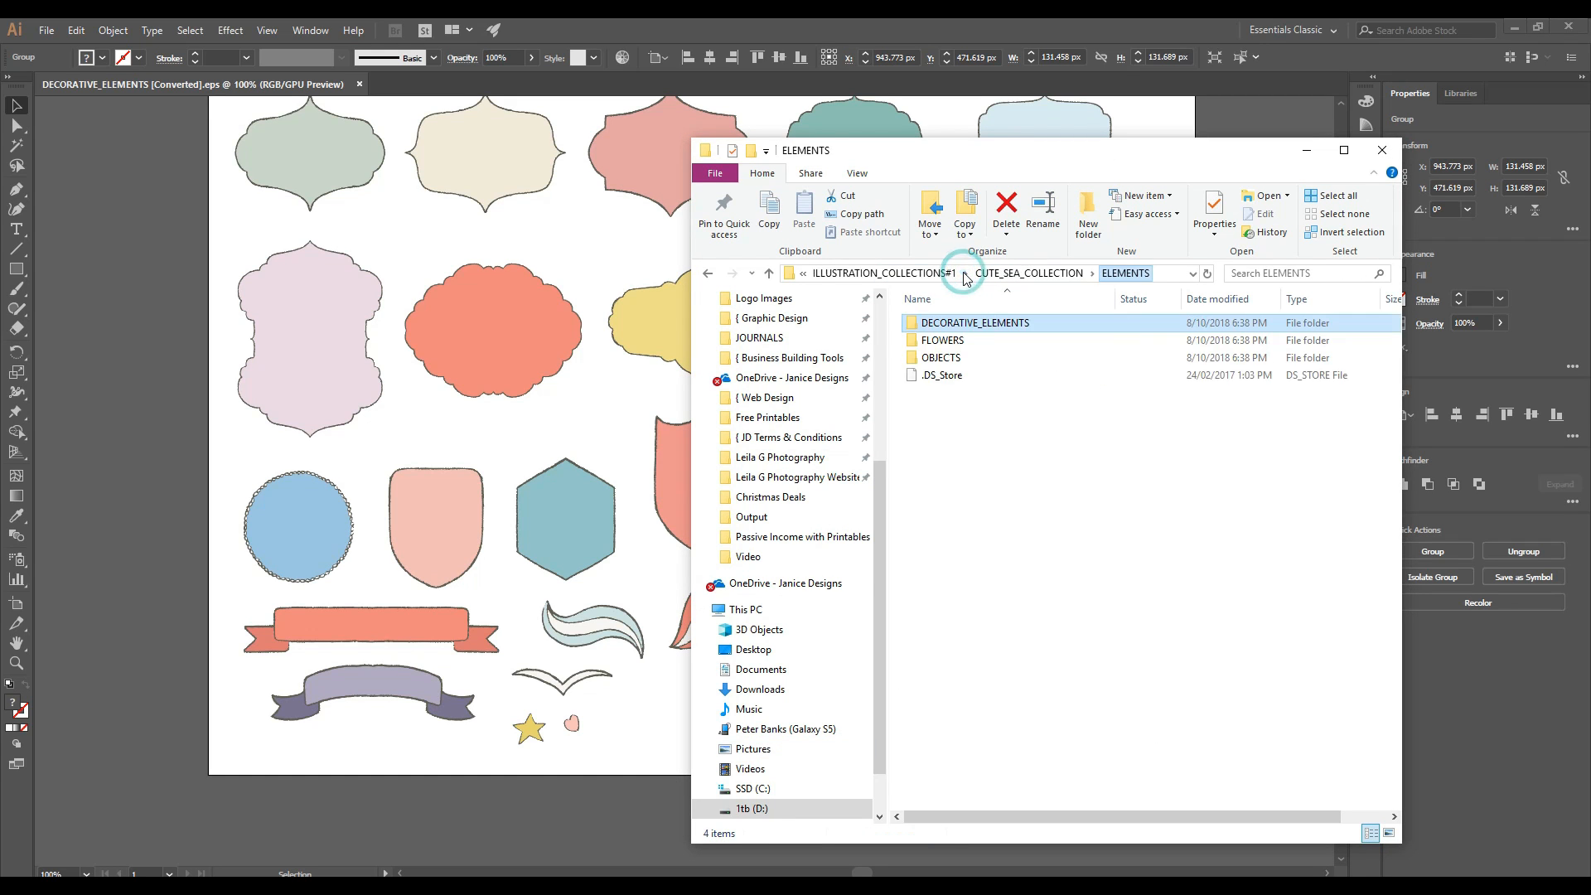
double_click(963, 343)
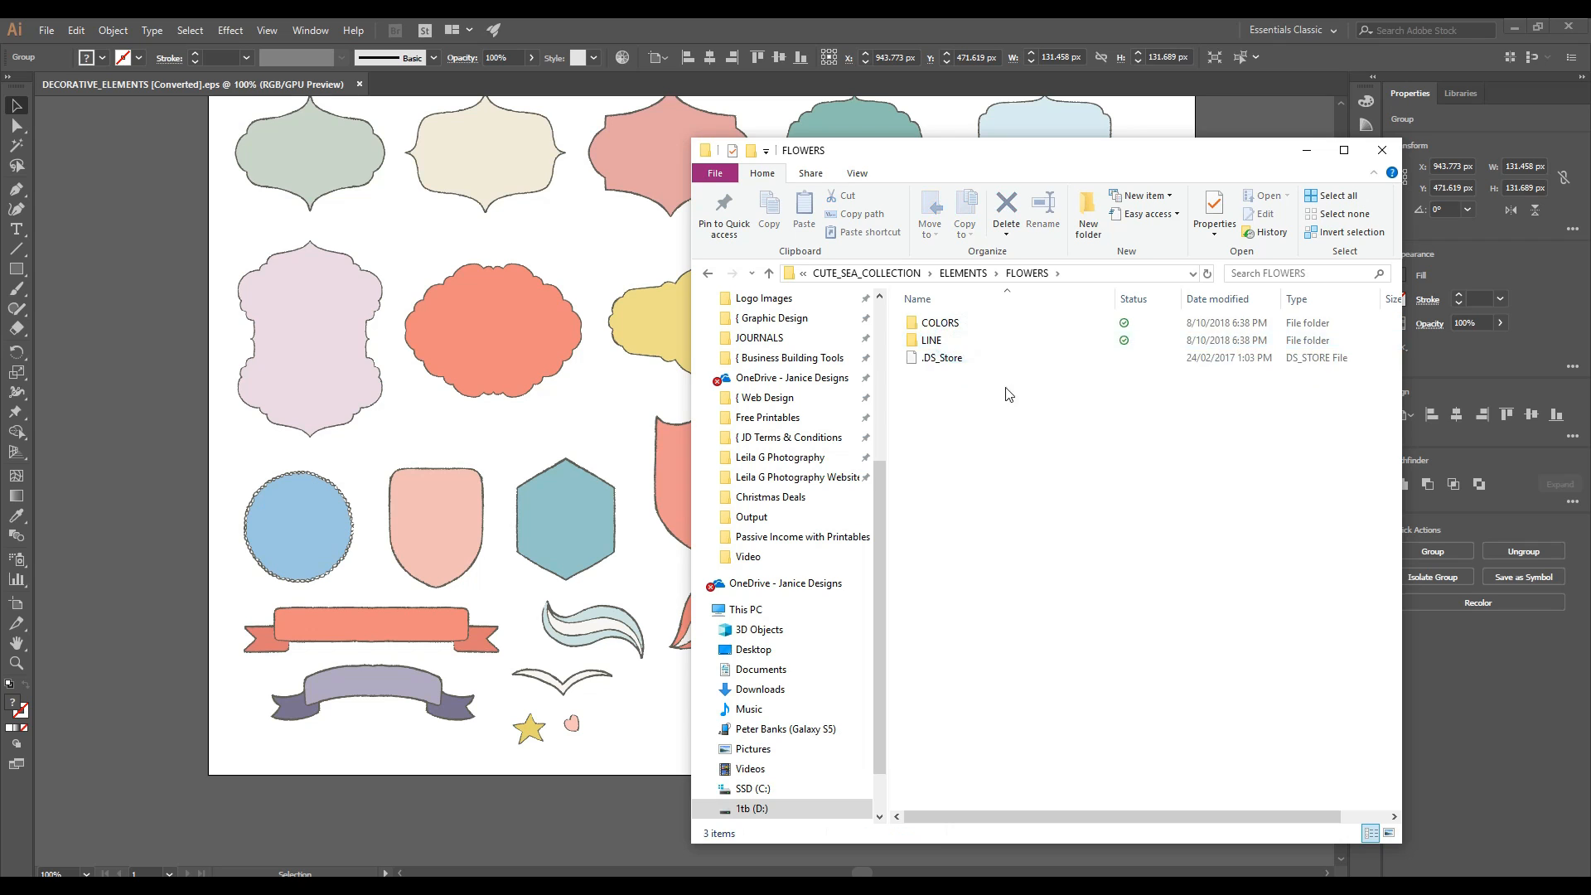
double_click(945, 325)
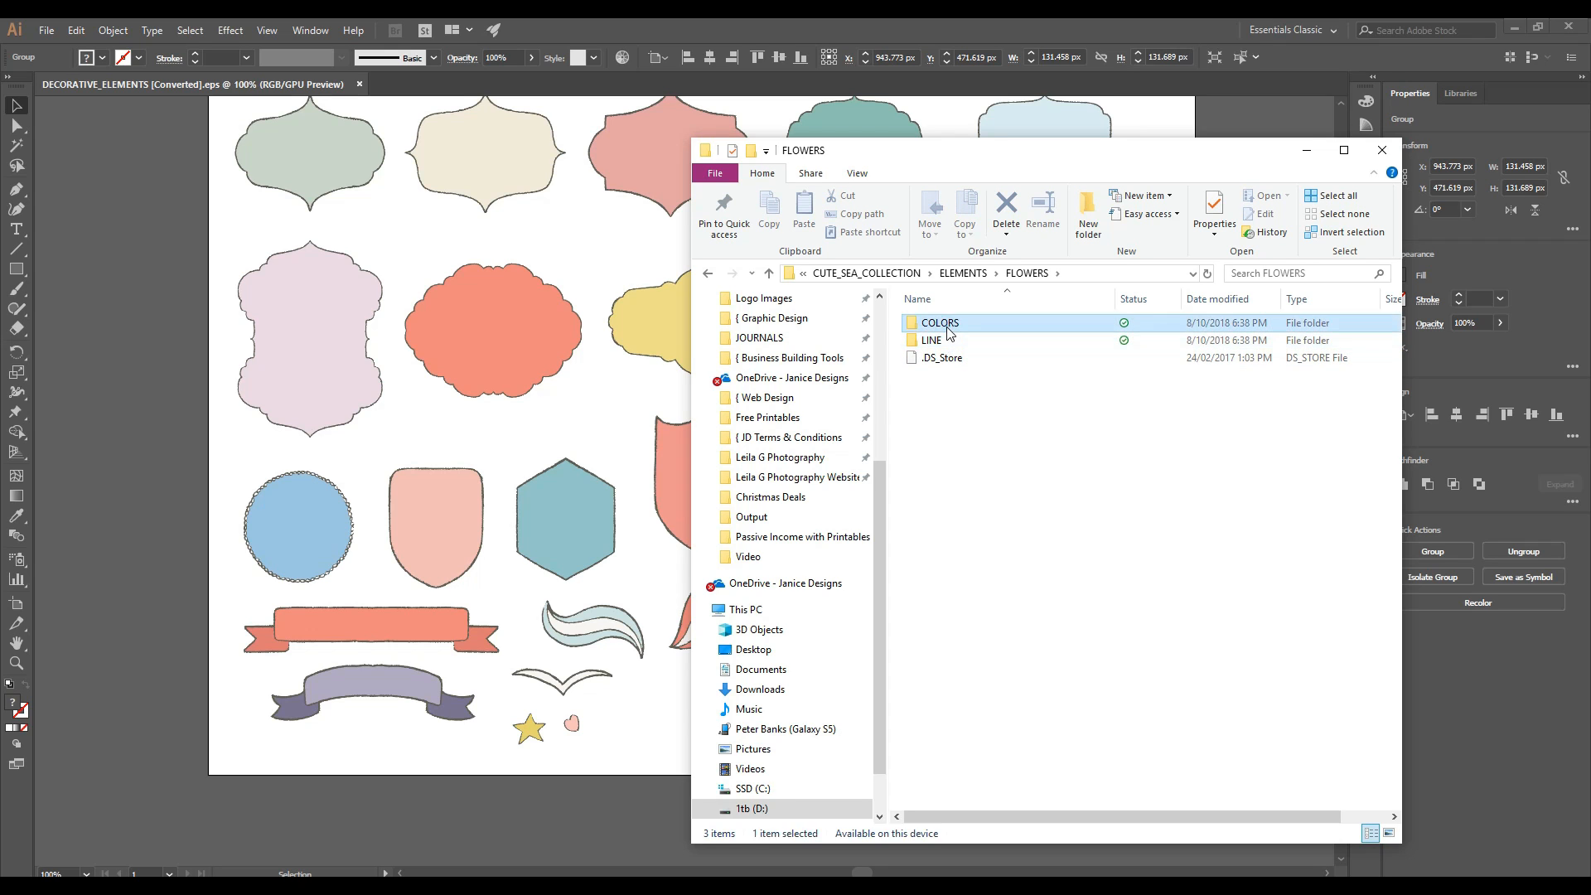
double_click(1040, 344)
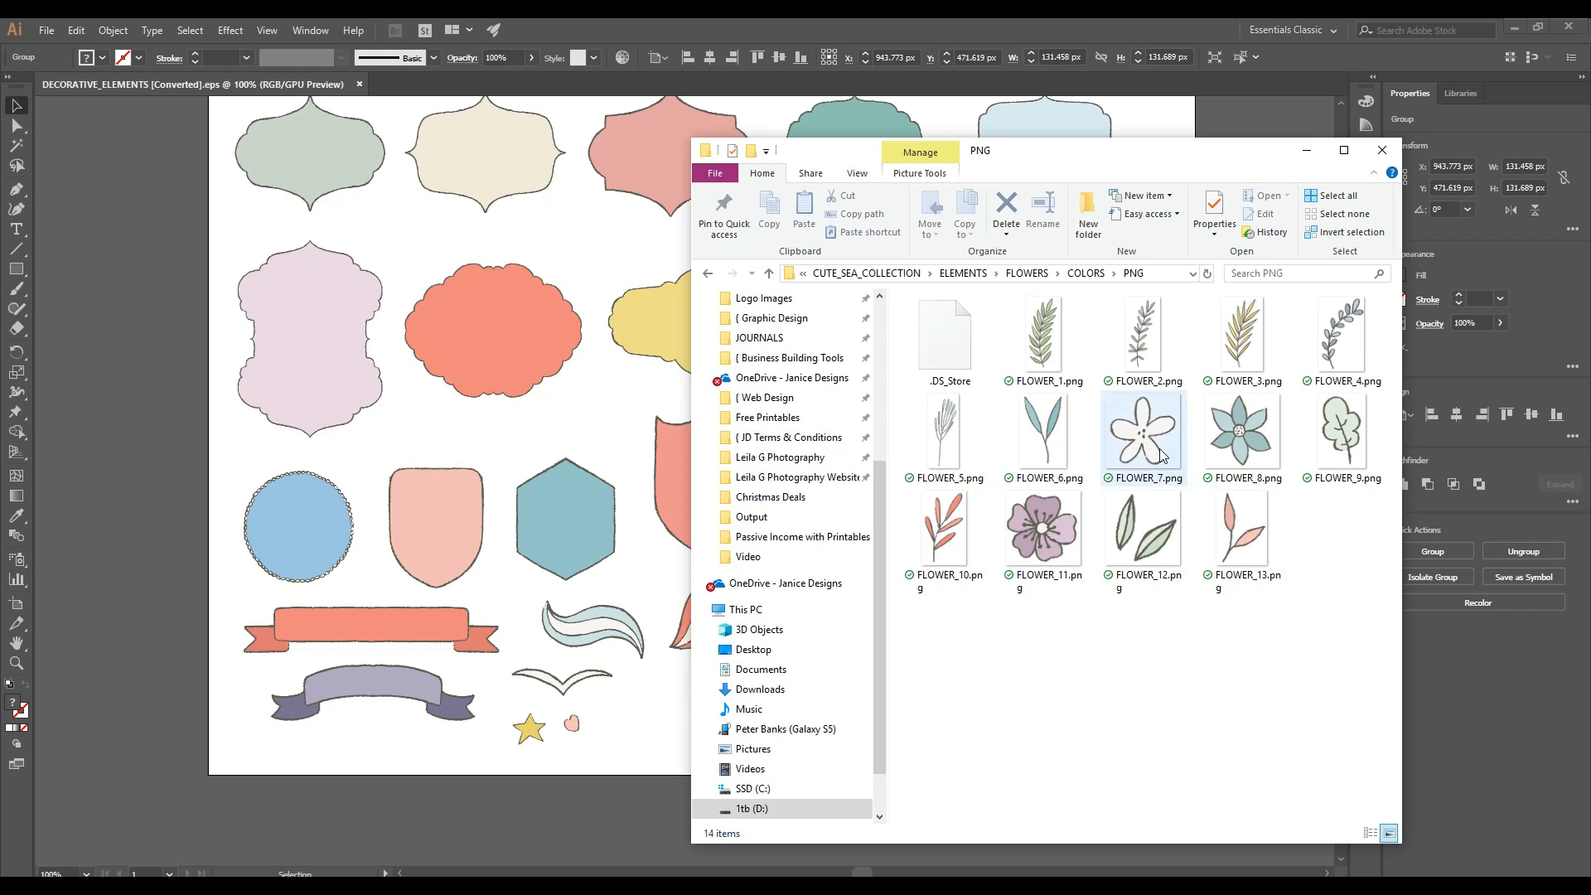
Open the FLOWERS EPS artwork from the EPS folder under FLOWERS > COLORS in Illustrator
click(709, 274)
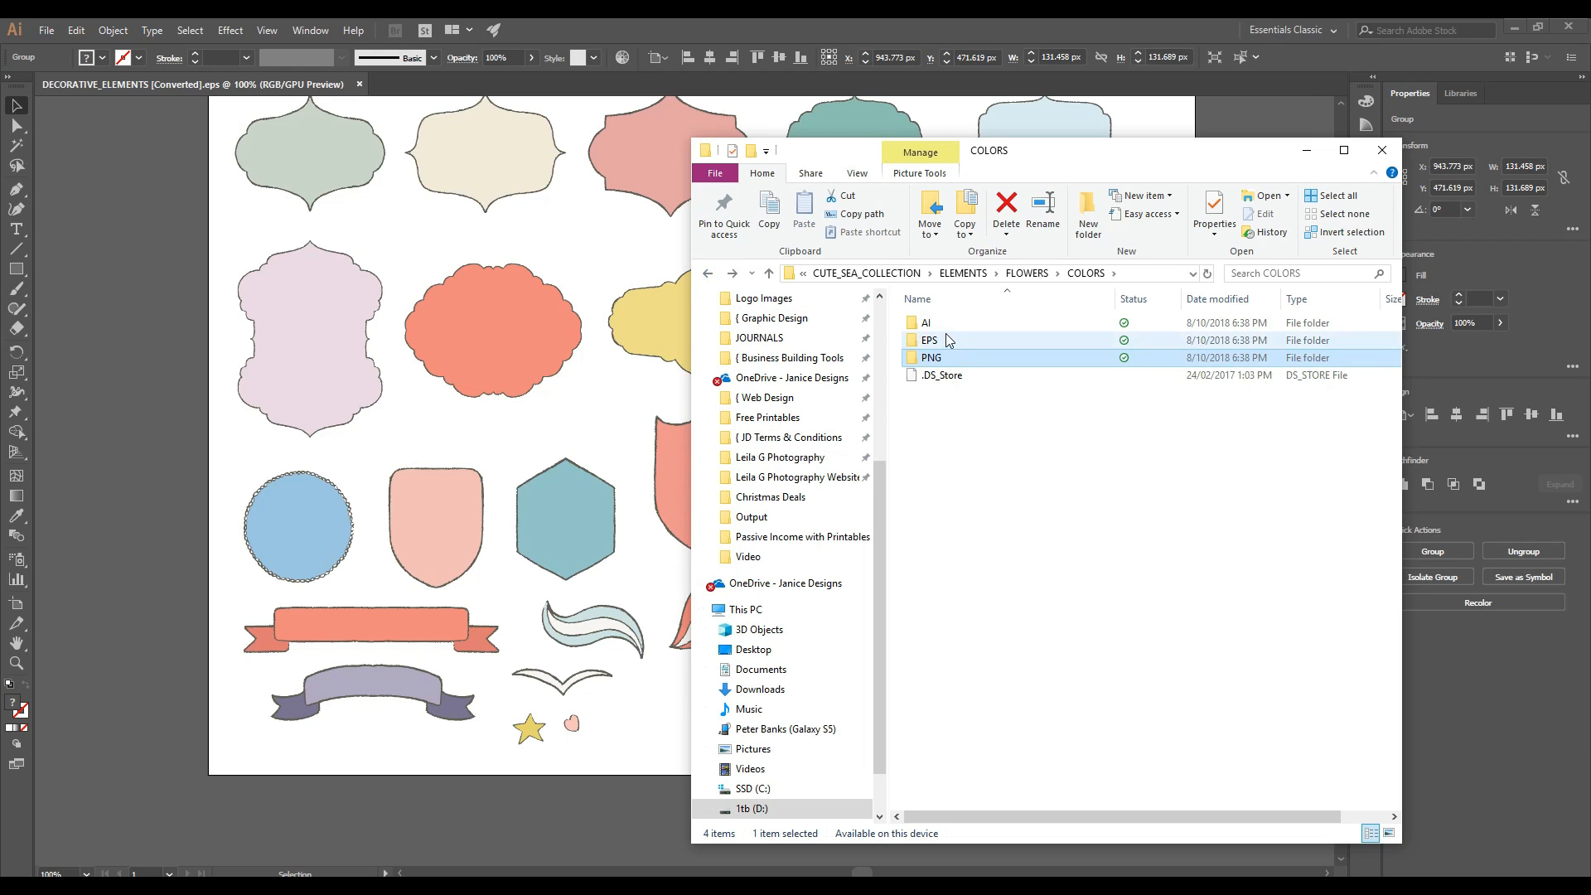
double_click(945, 338)
double_click(951, 342)
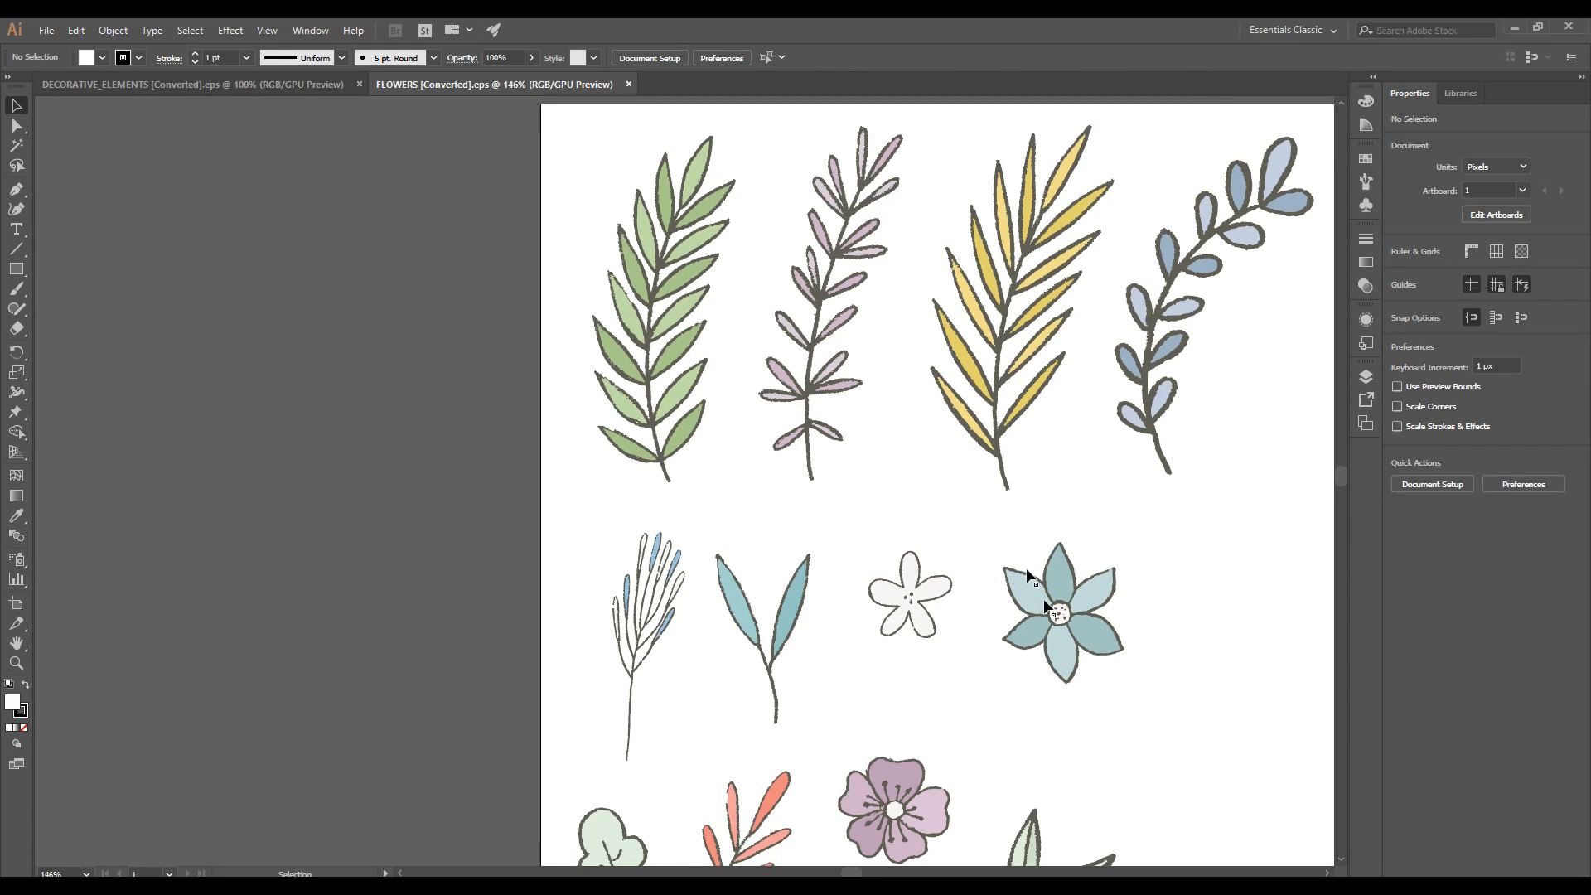
Copy the white five-petal flower, switch to InDesign and paste it into the weekly planner
scroll(1122, 601, down, 5)
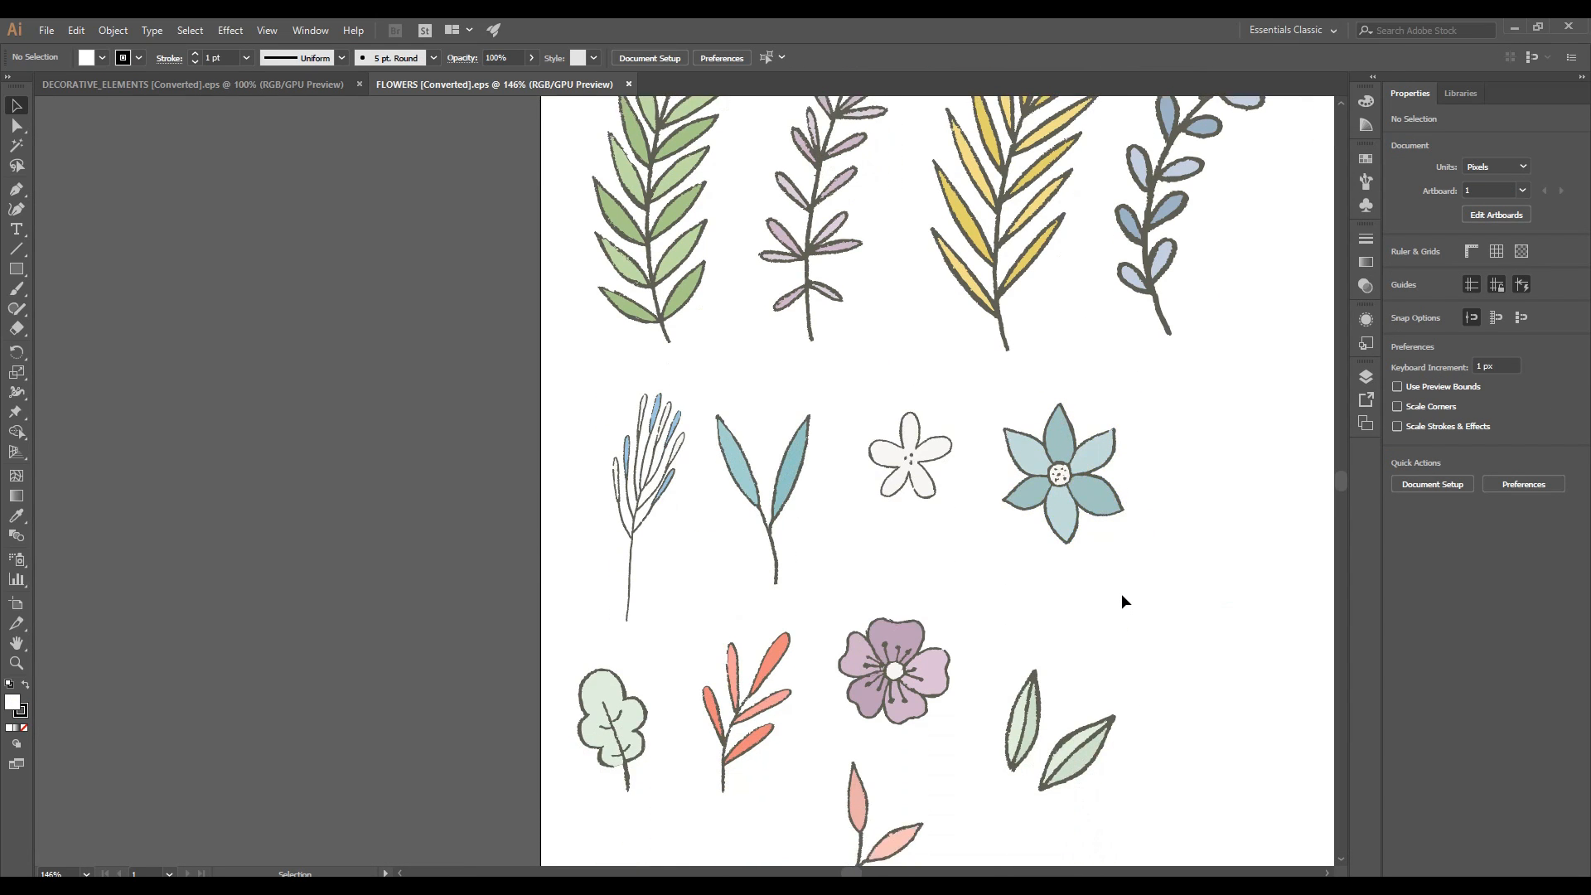
drag(856, 348, 967, 494)
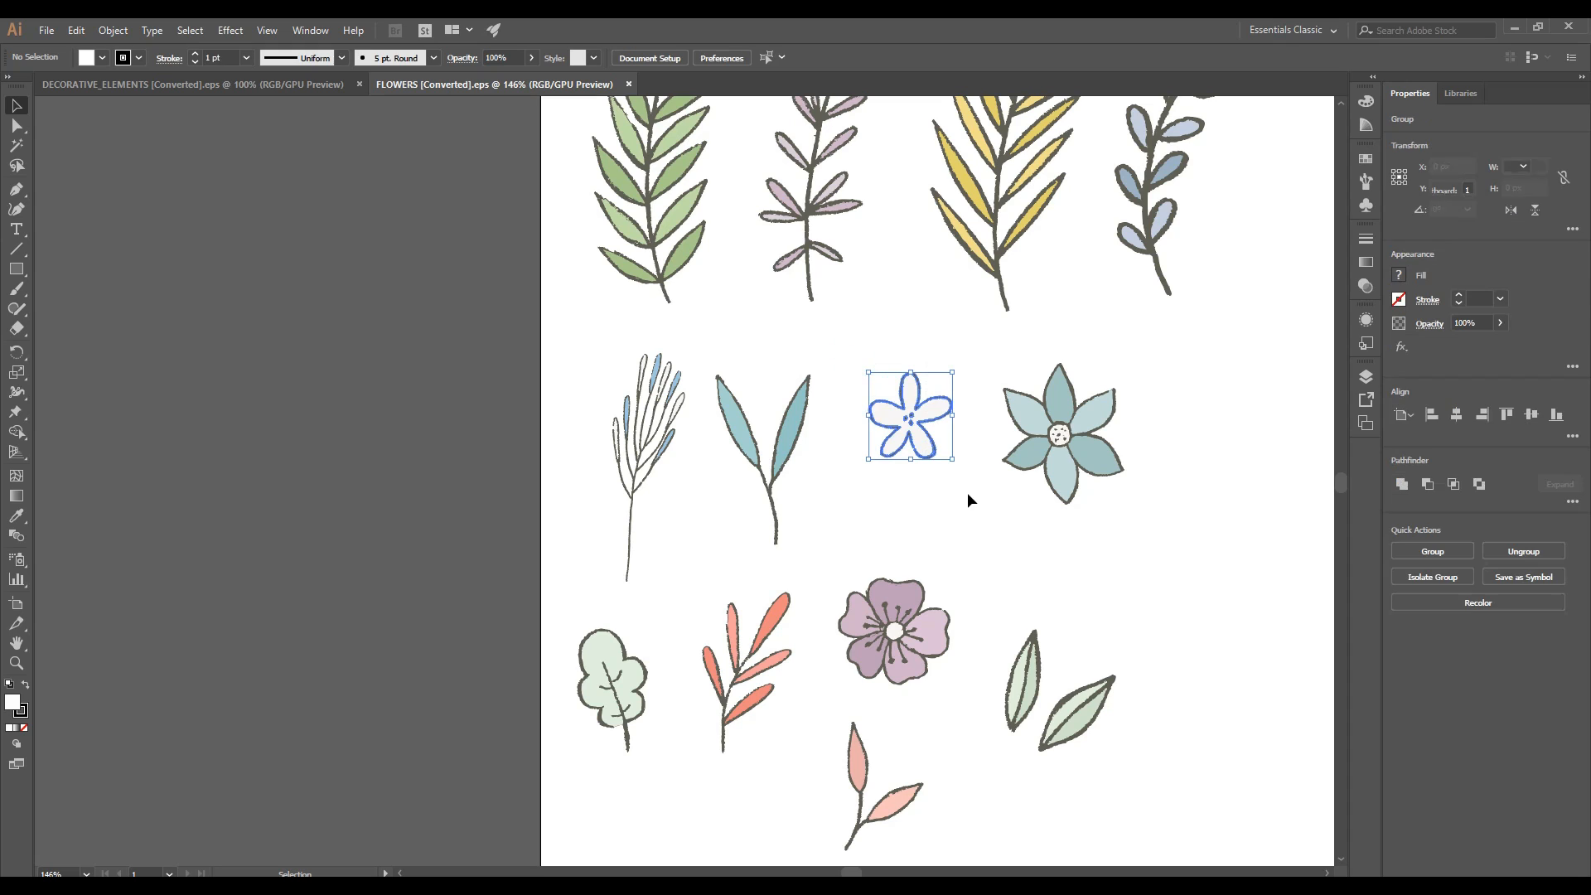
key(a)
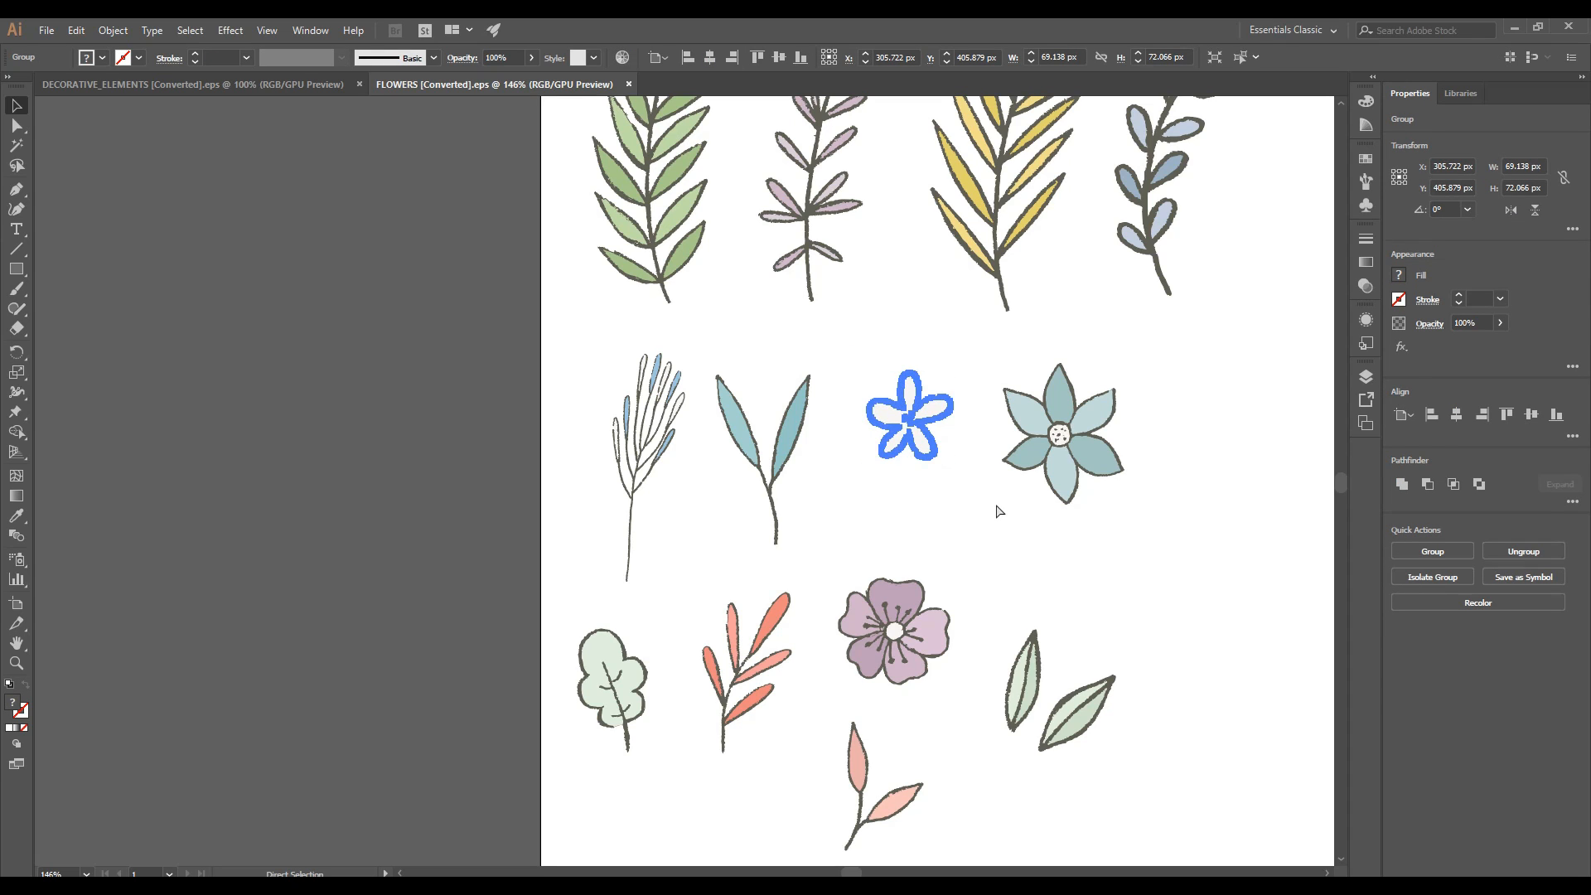
key(v)
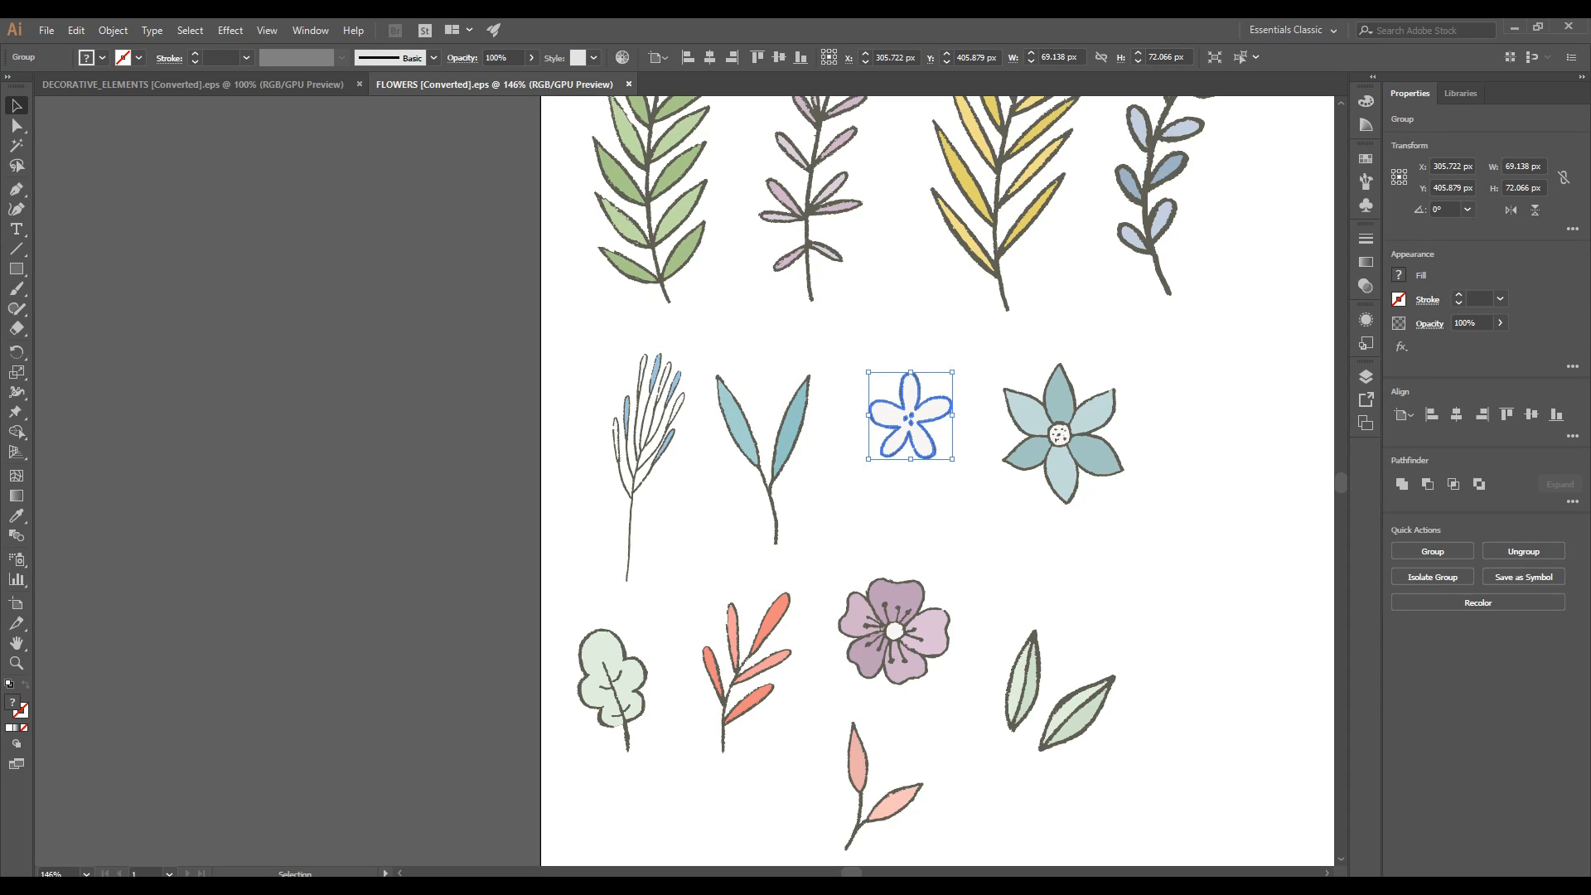
click(547, 828)
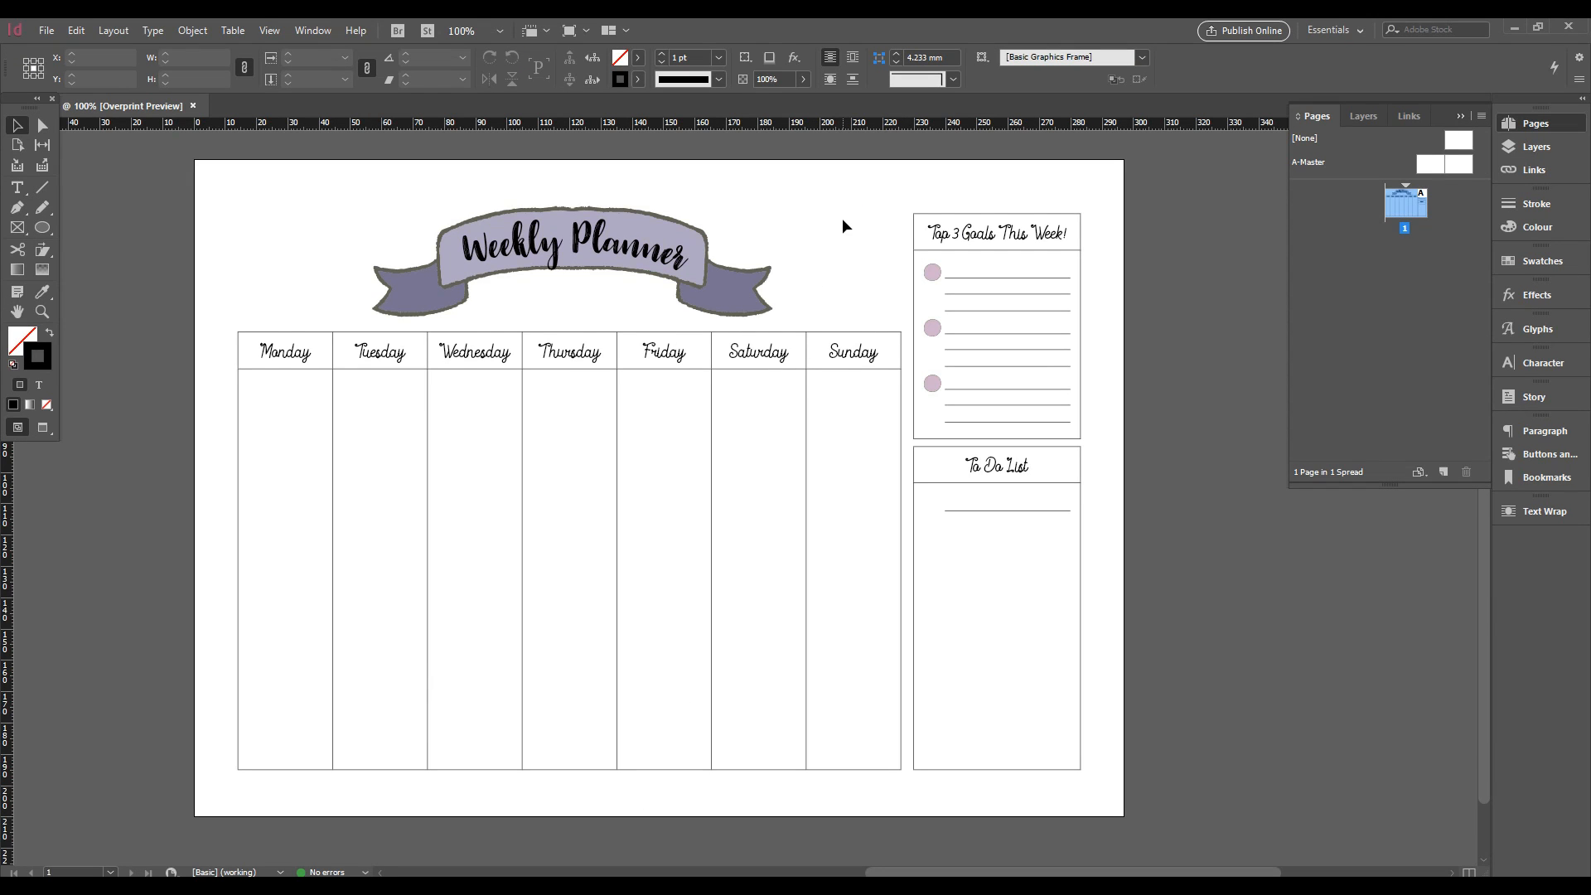
key(ctrl+v)
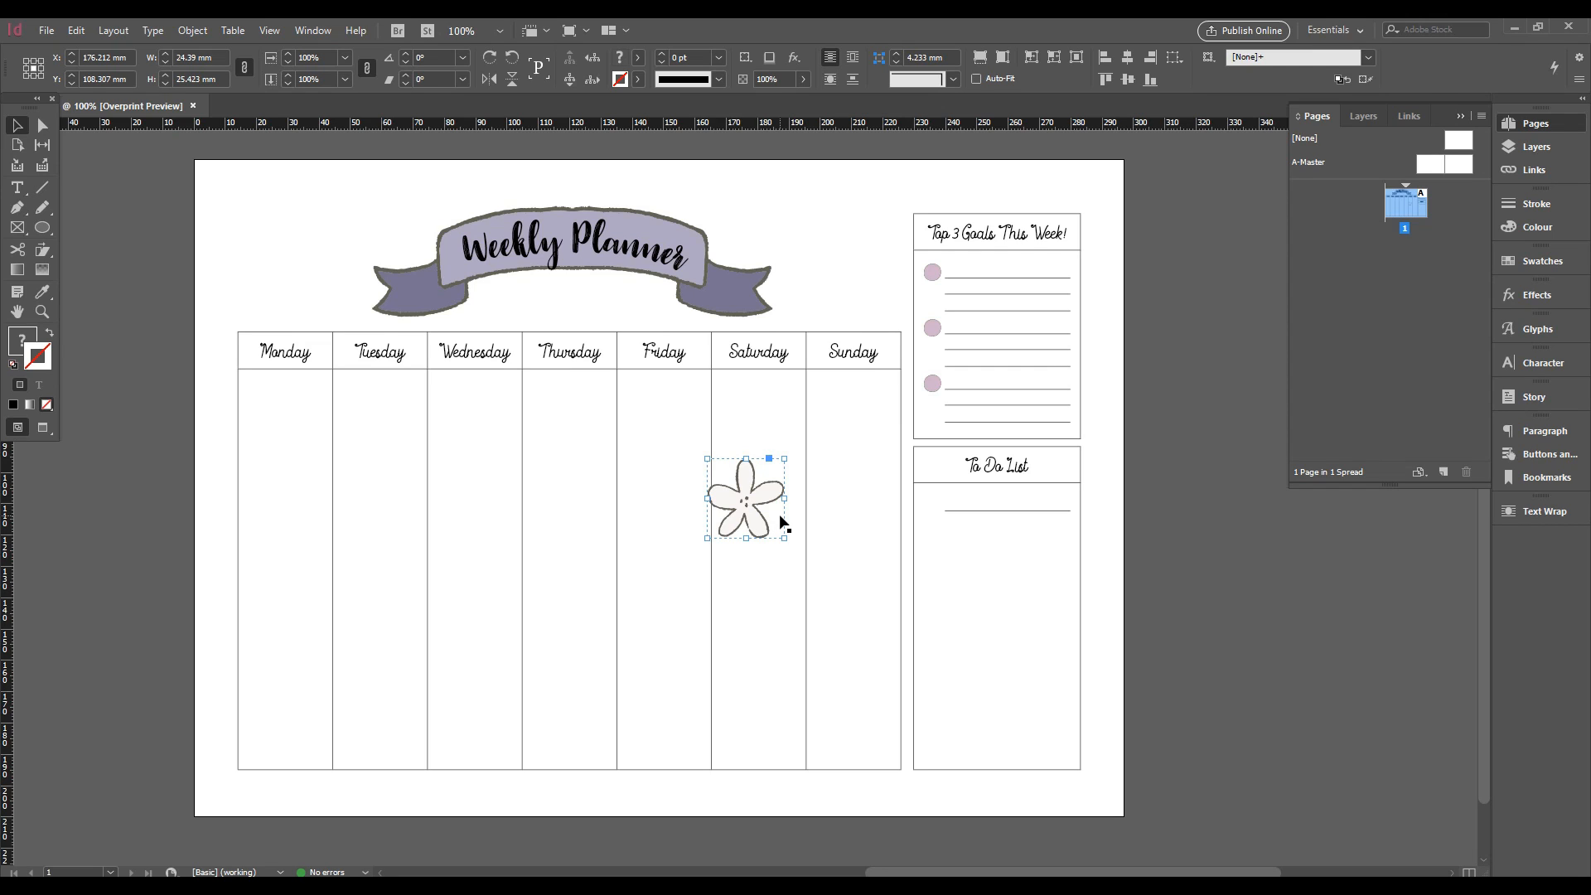
Move the flower into the To Do List box and scale it down to about 7 mm high beside the first line
drag(761, 491, 967, 535)
key(ctrl+equal)
key(ctrl+equal)
key(ctrl+equal)
key(ctrl+equal)
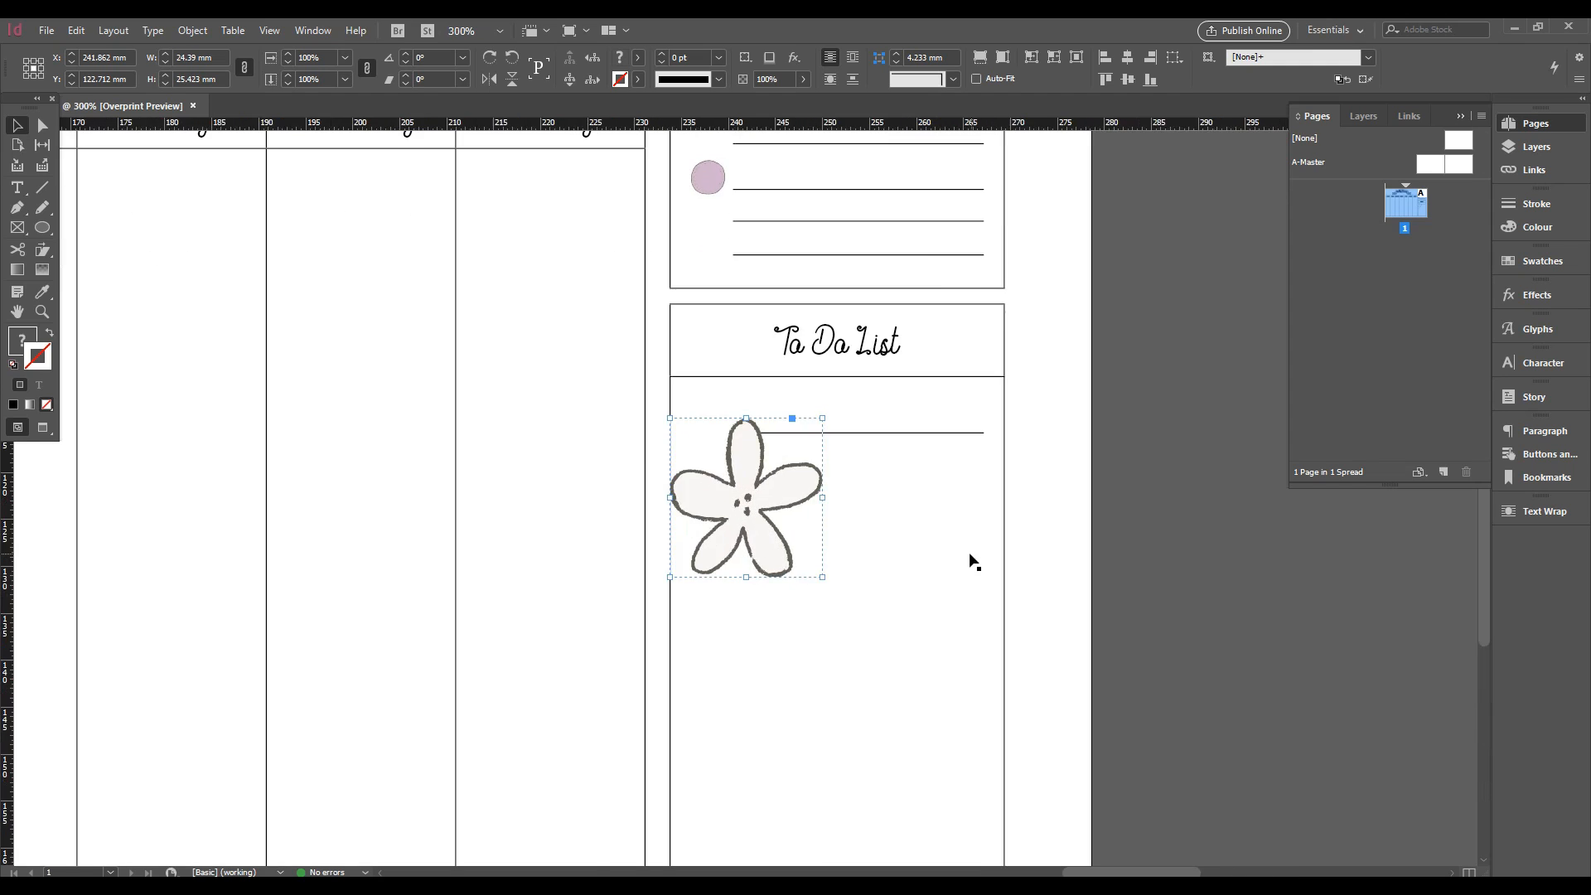
key(ctrl+minus)
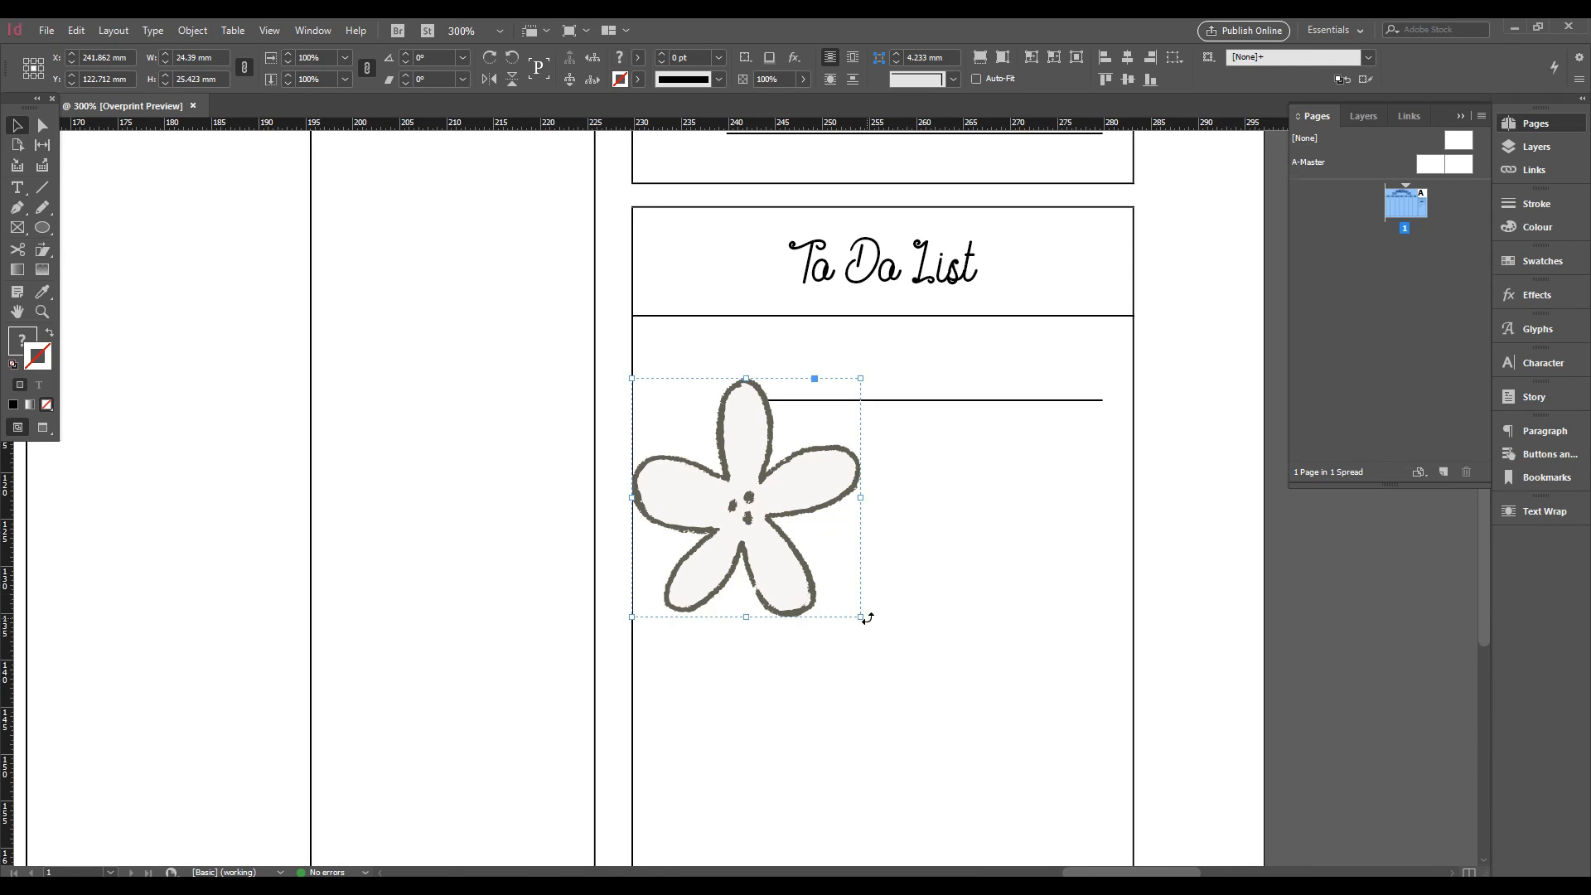
drag(861, 618, 754, 433)
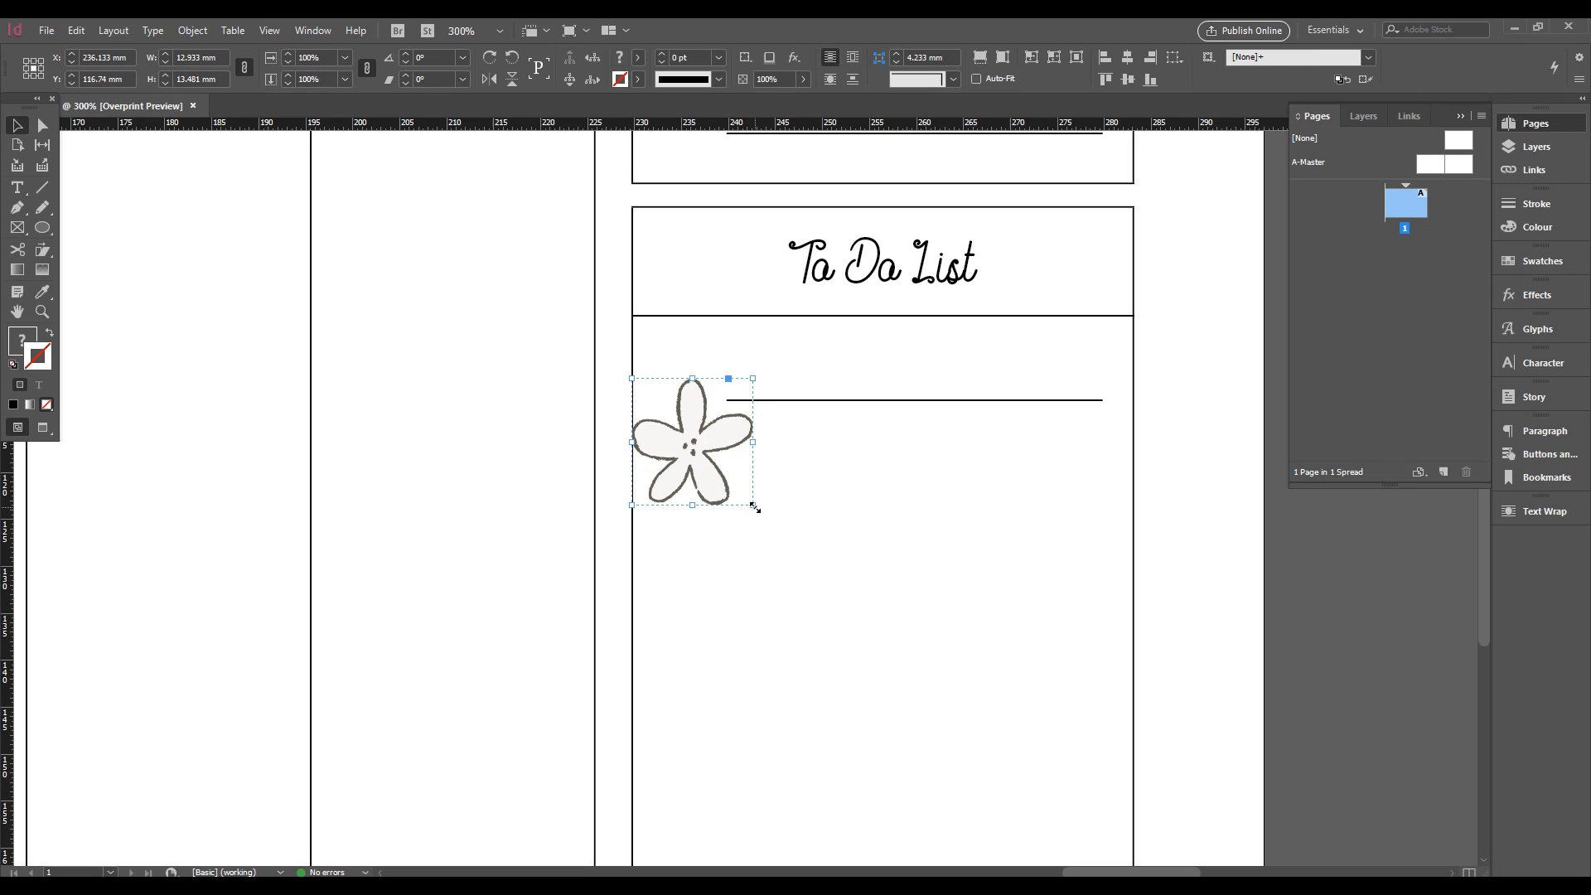
drag(754, 506, 702, 400)
Lengthen the To Do List line at both ends so it runs from the flower almost to the box's right edge
click(729, 399)
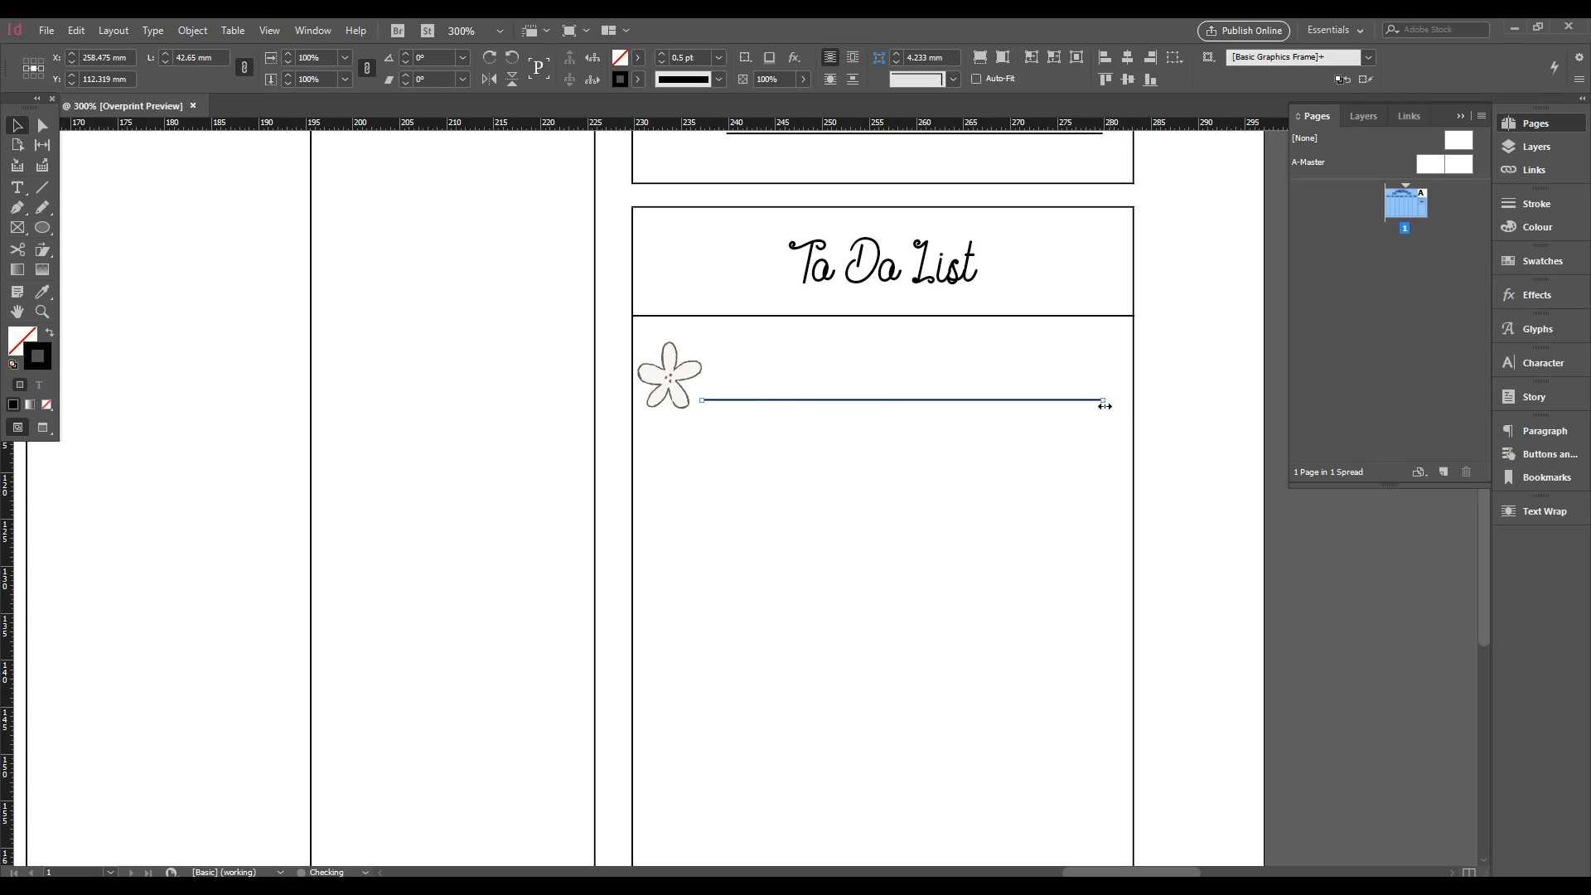
drag(1103, 402, 1118, 401)
click(1166, 460)
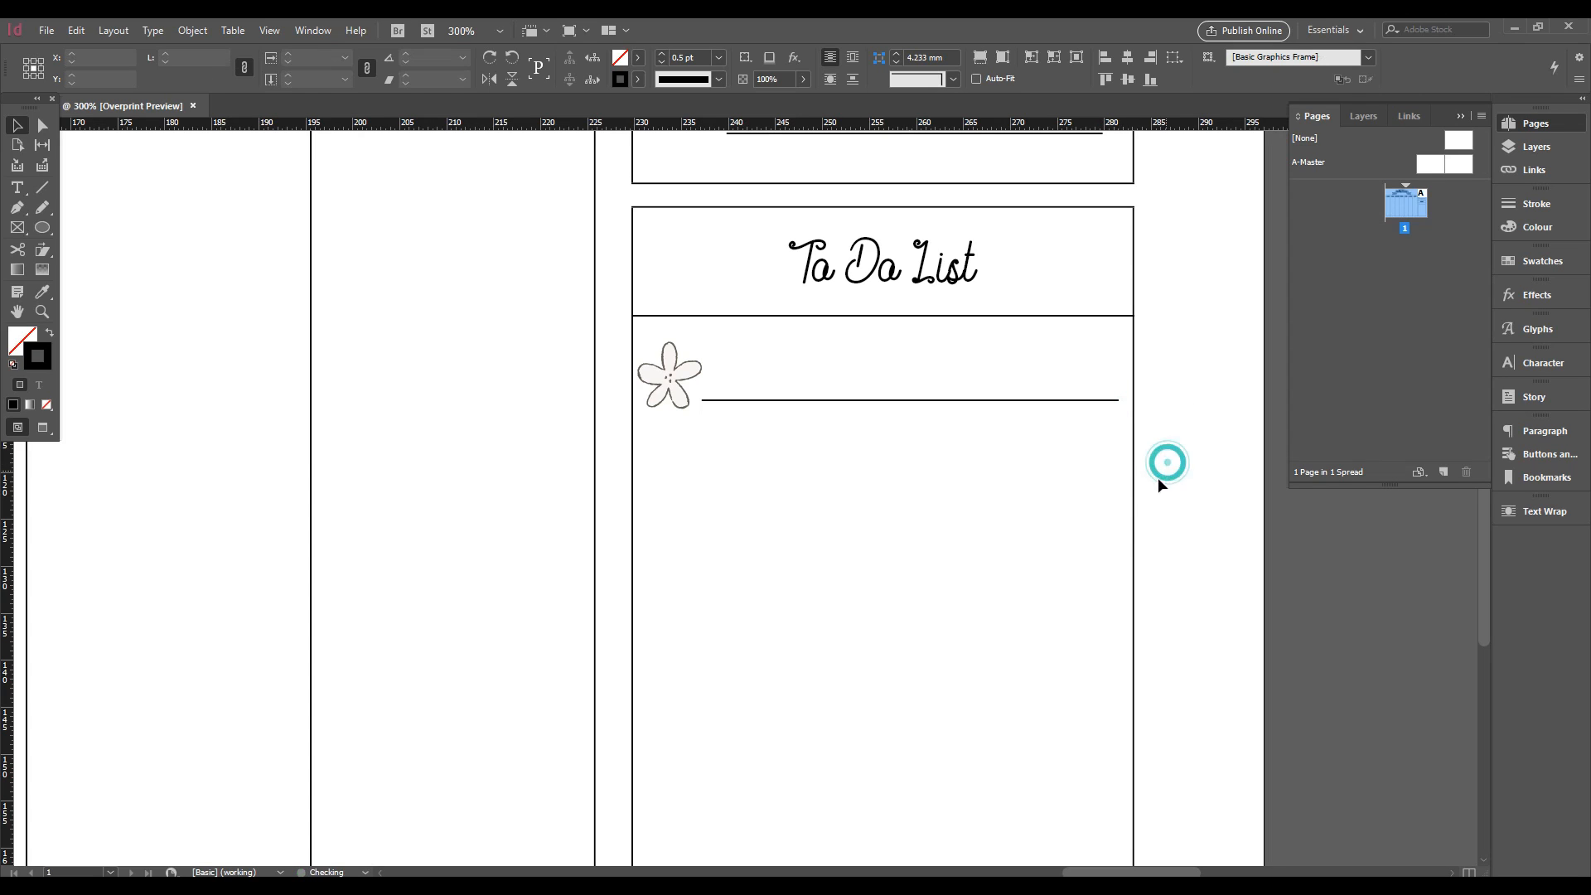
Group the flower and its writing line
click(673, 381)
shift+click(721, 400)
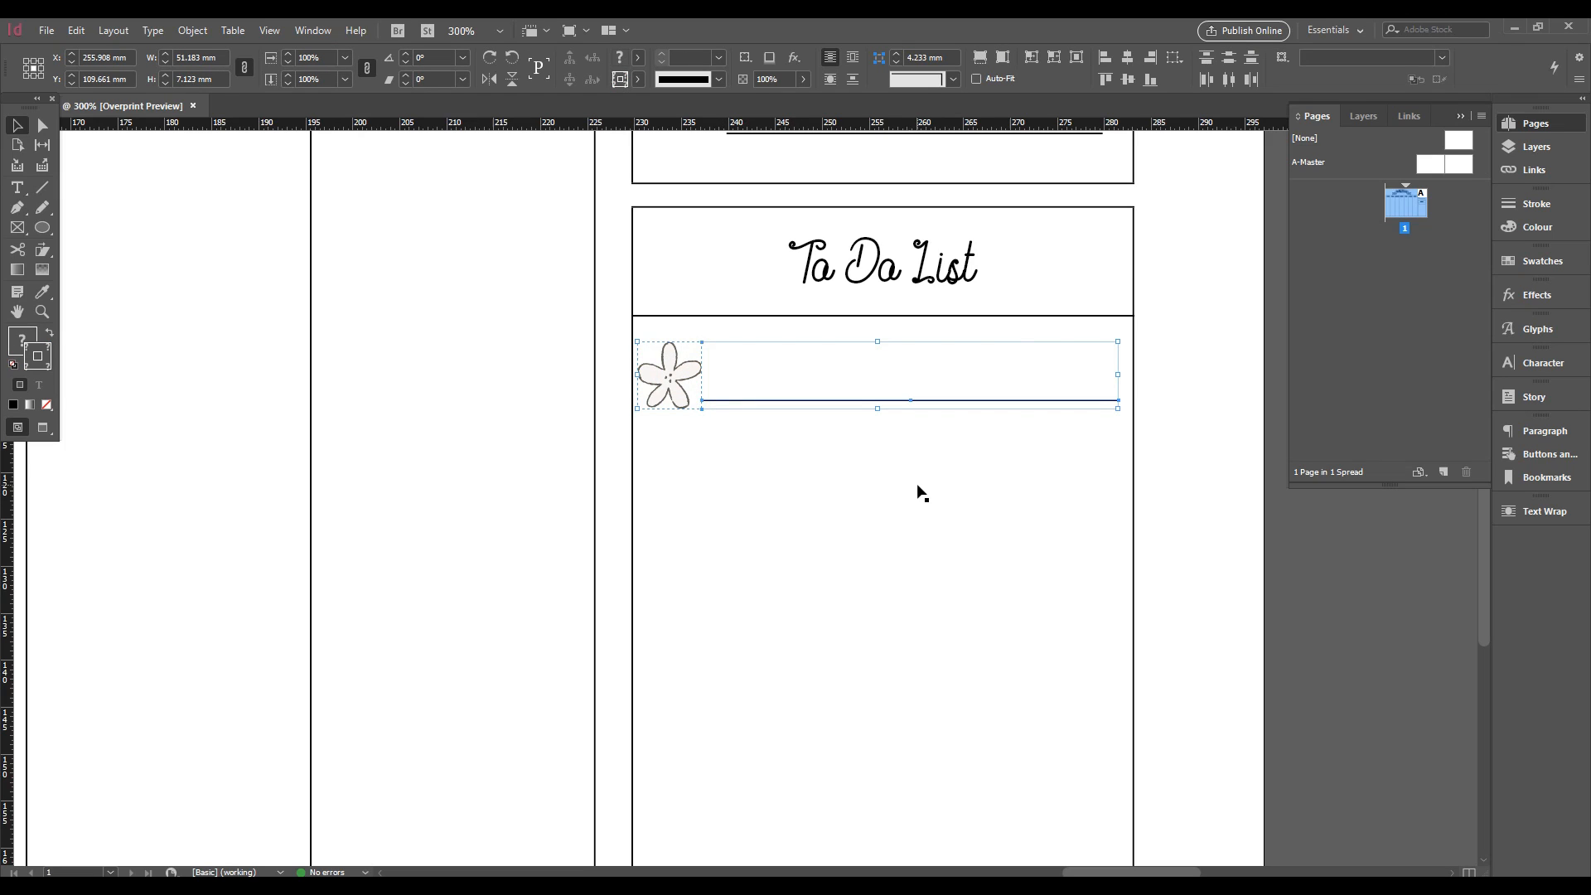
key(ctrl+g)
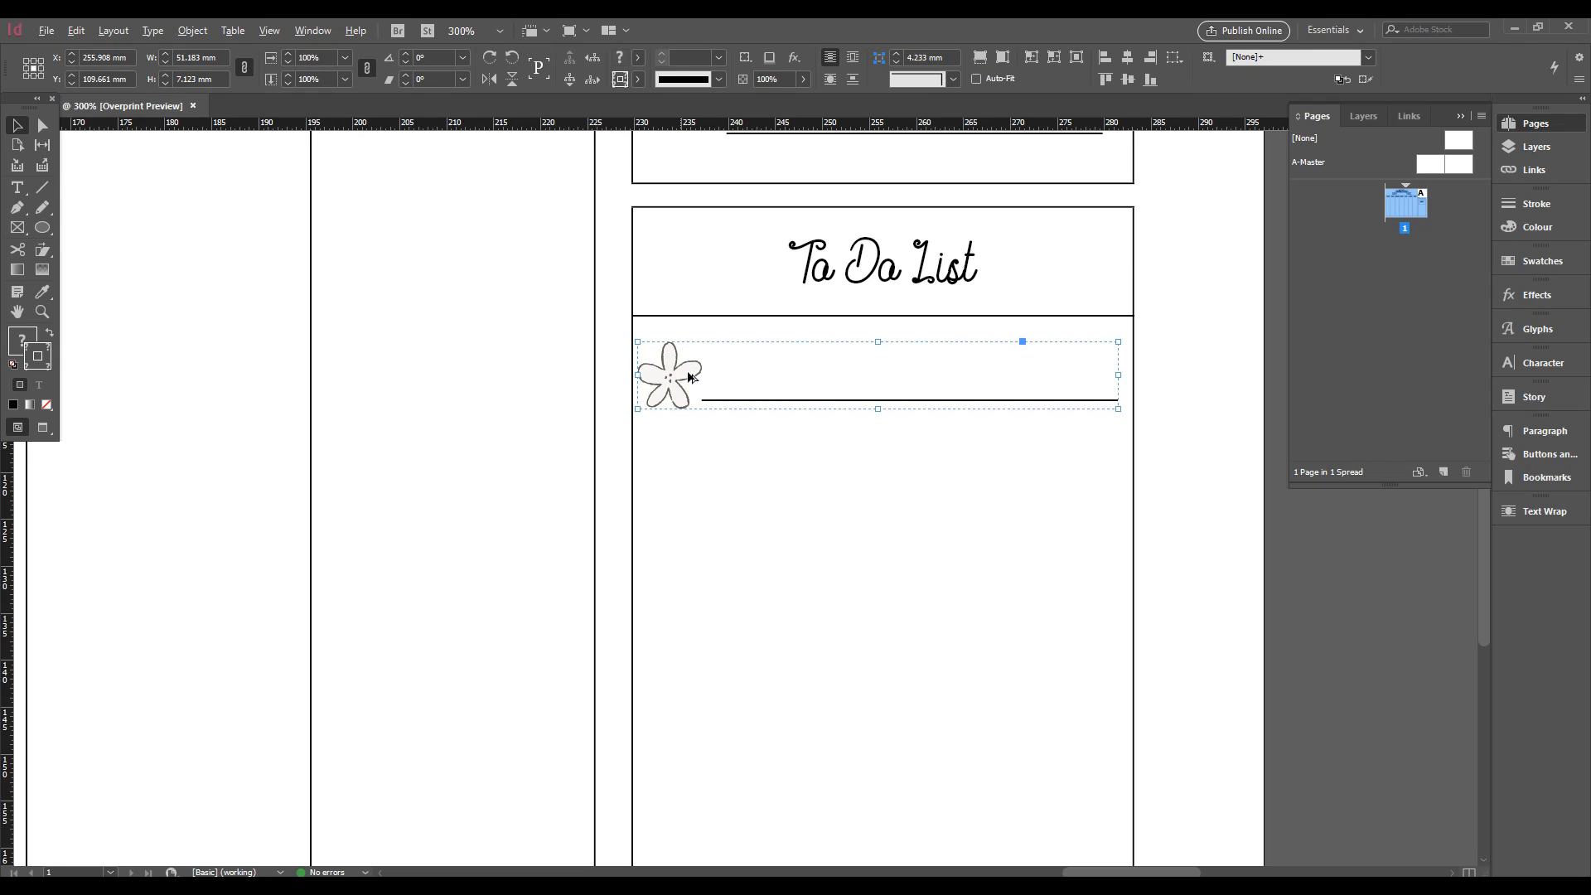
Duplicate the flower-and-line group 8.9 mm below the original and repeat the duplication down past the bottom of the To Do List box
click(689, 373)
drag(687, 367, 693, 457)
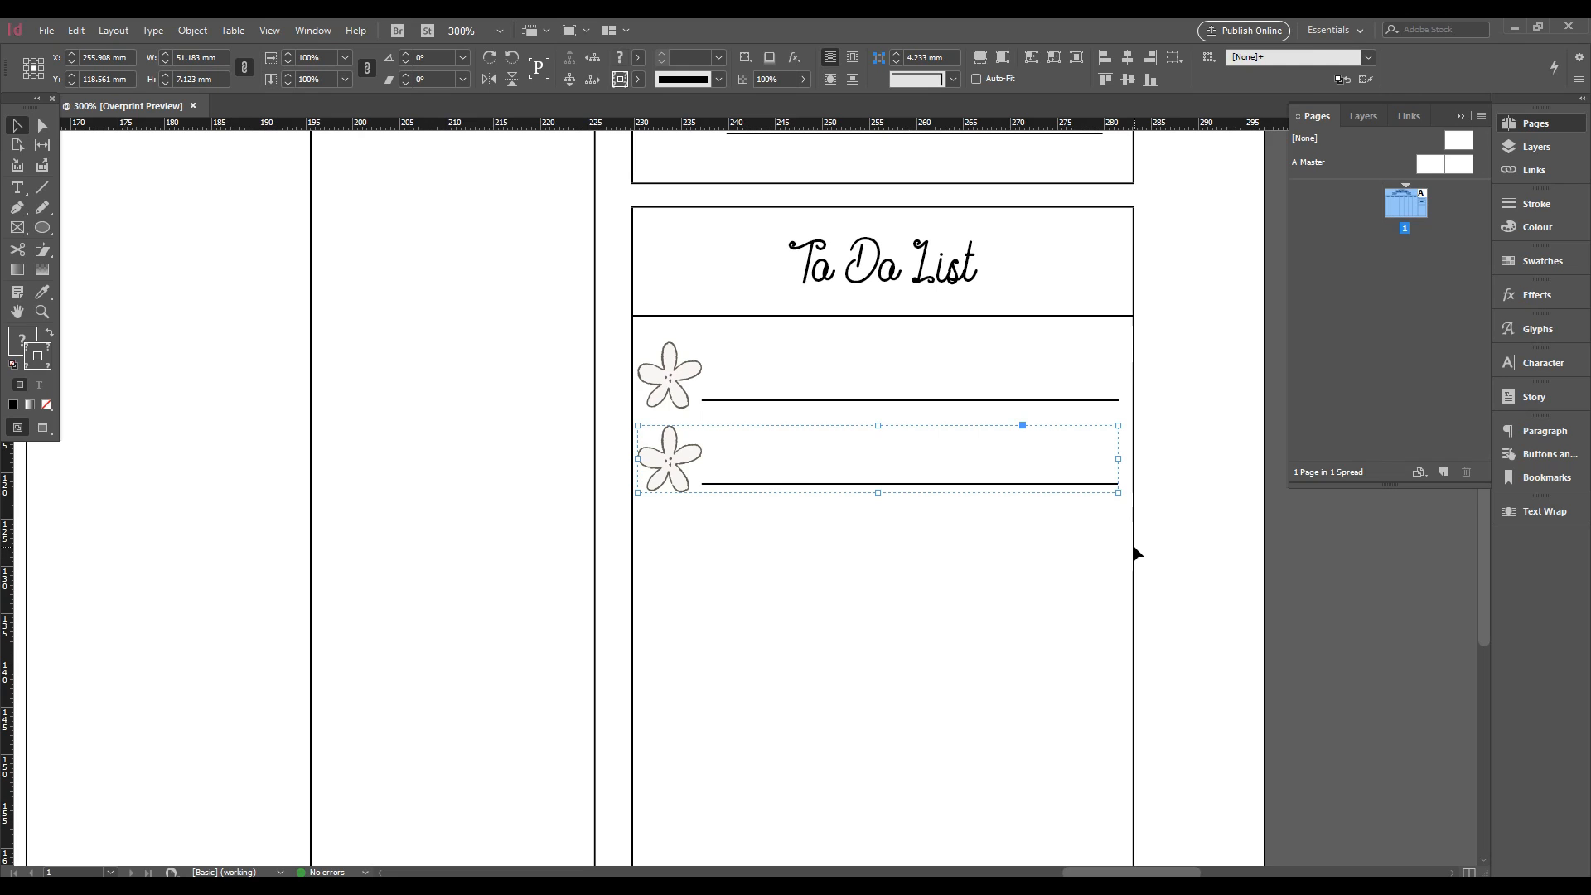
key(ctrl+alt+shift+d)
key(ctrl+alt+shift+d)
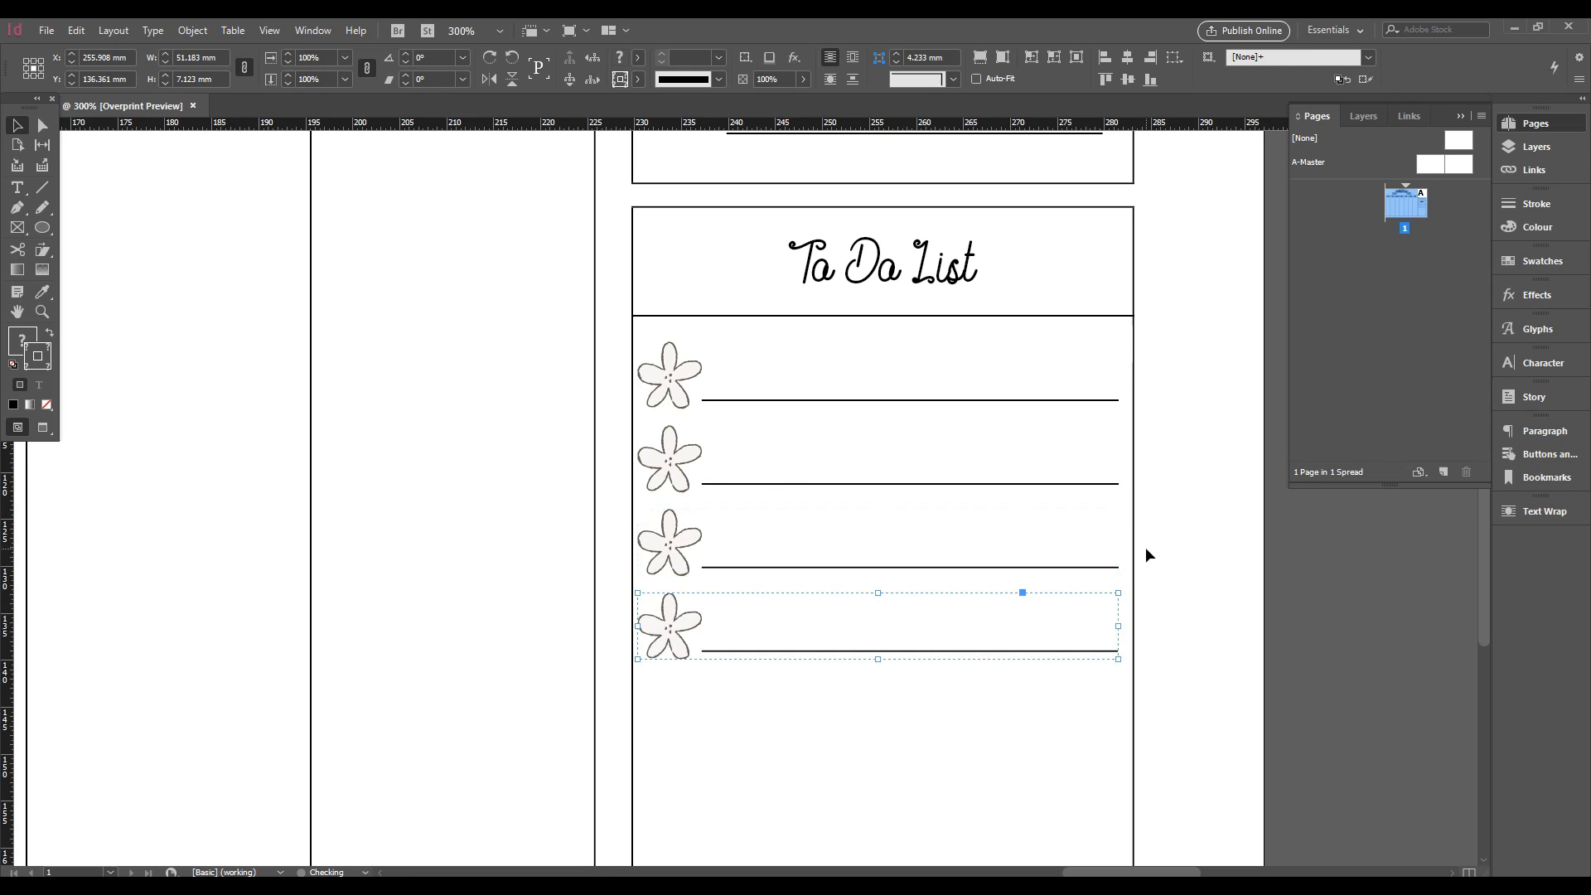
key(ctrl+alt+shift+d)
key(ctrl+alt+shift+d)
key(ctrl+alt+shift+d)
key(ctrl+alt+shift+d)
key(ctrl+alt+shift+d)
key(ctrl+alt+shift+d)
key(ctrl+alt+shift+d)
key(ctrl+alt+shift+d)
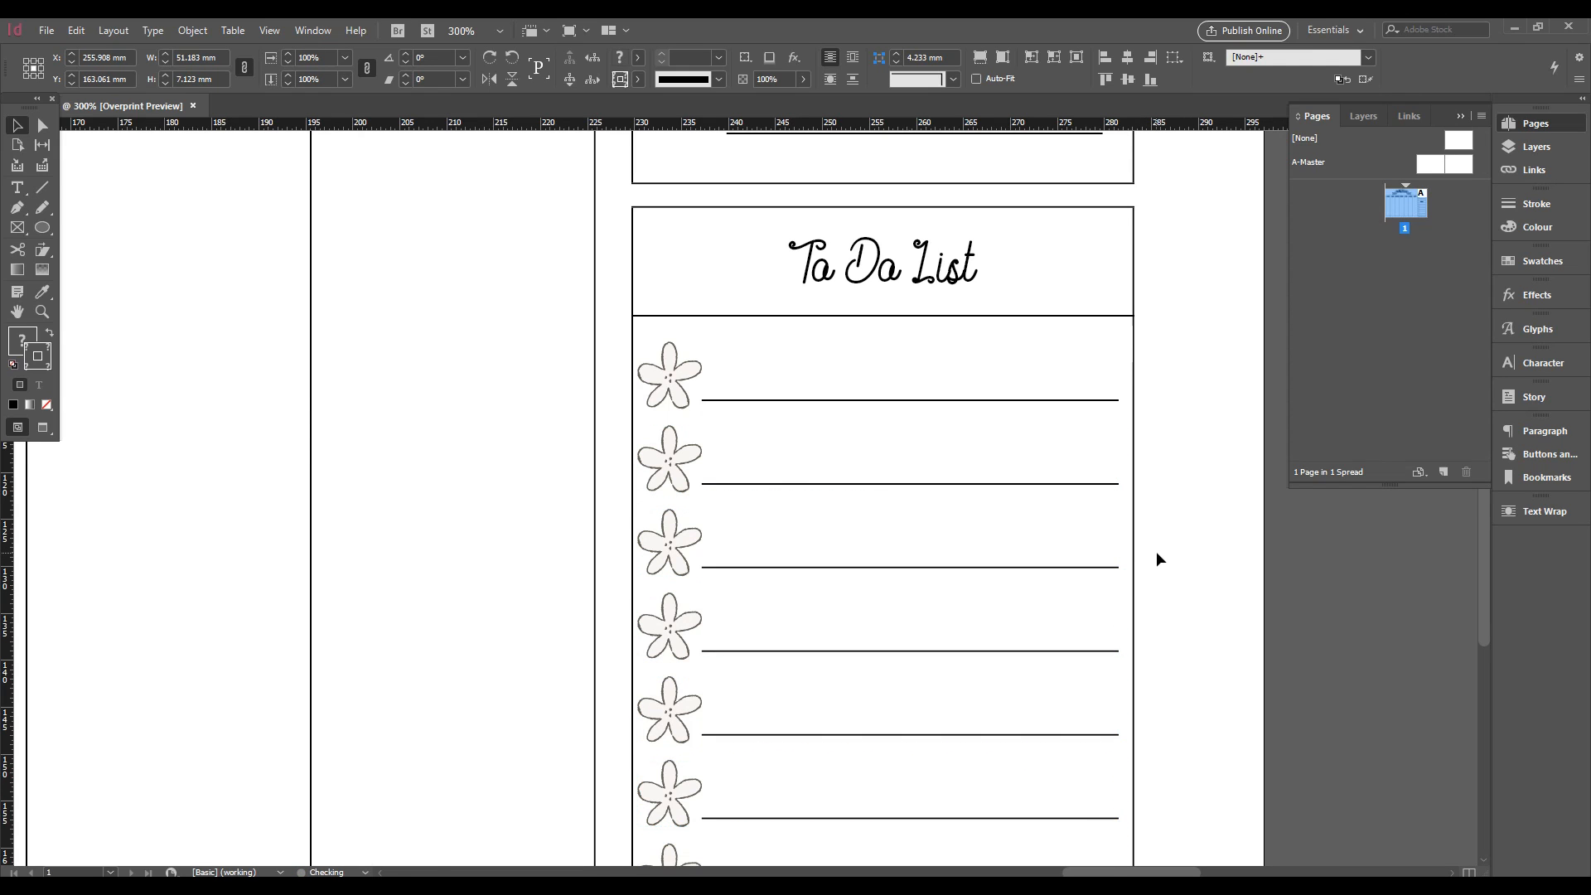
Delete the surplus flower rows that extend below the To Do List box, keeping ten rows
key(ctrl+minus)
click(978, 659)
drag(629, 733, 818, 608)
key(Delete)
key(ctrl+minus)
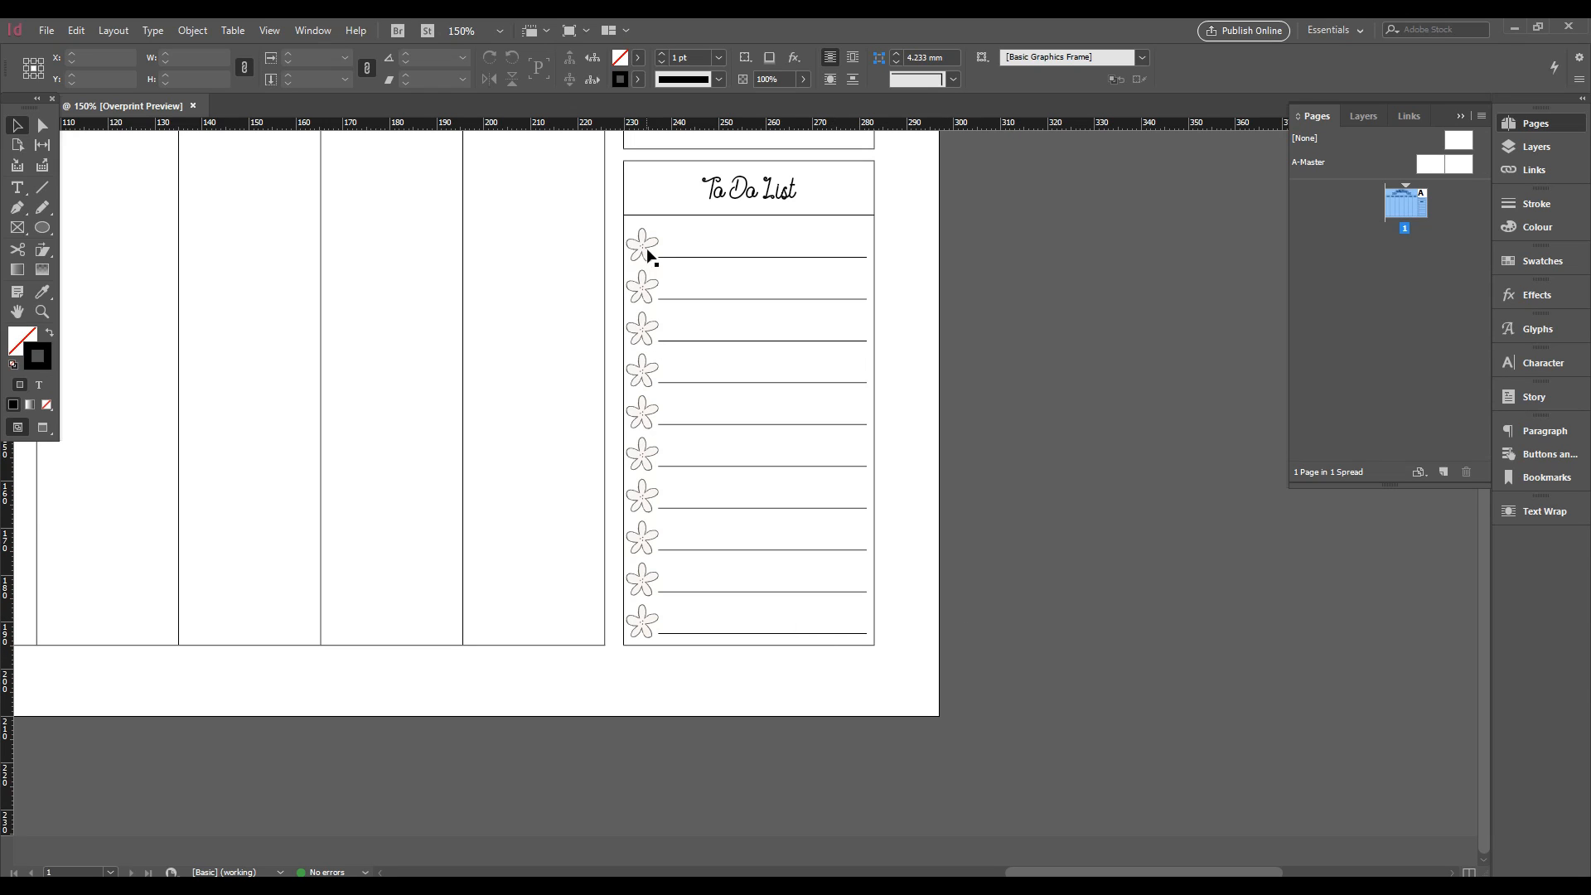
Select all ten flower rows without the To Do List frame and nudge them up about 1.5 mm
click(818, 238)
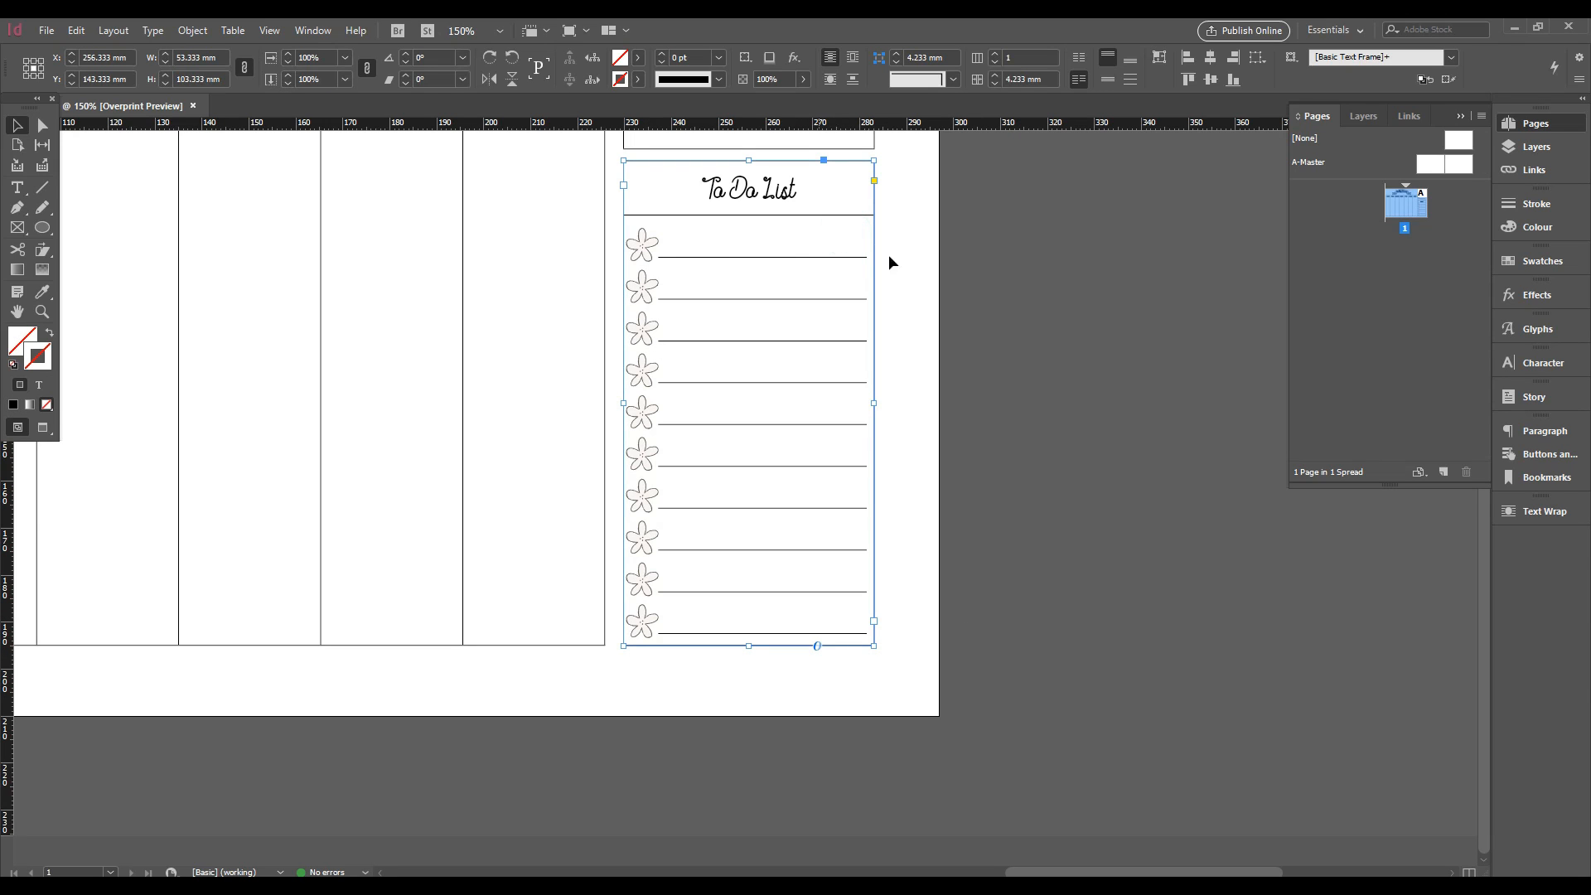
drag(898, 336, 797, 643)
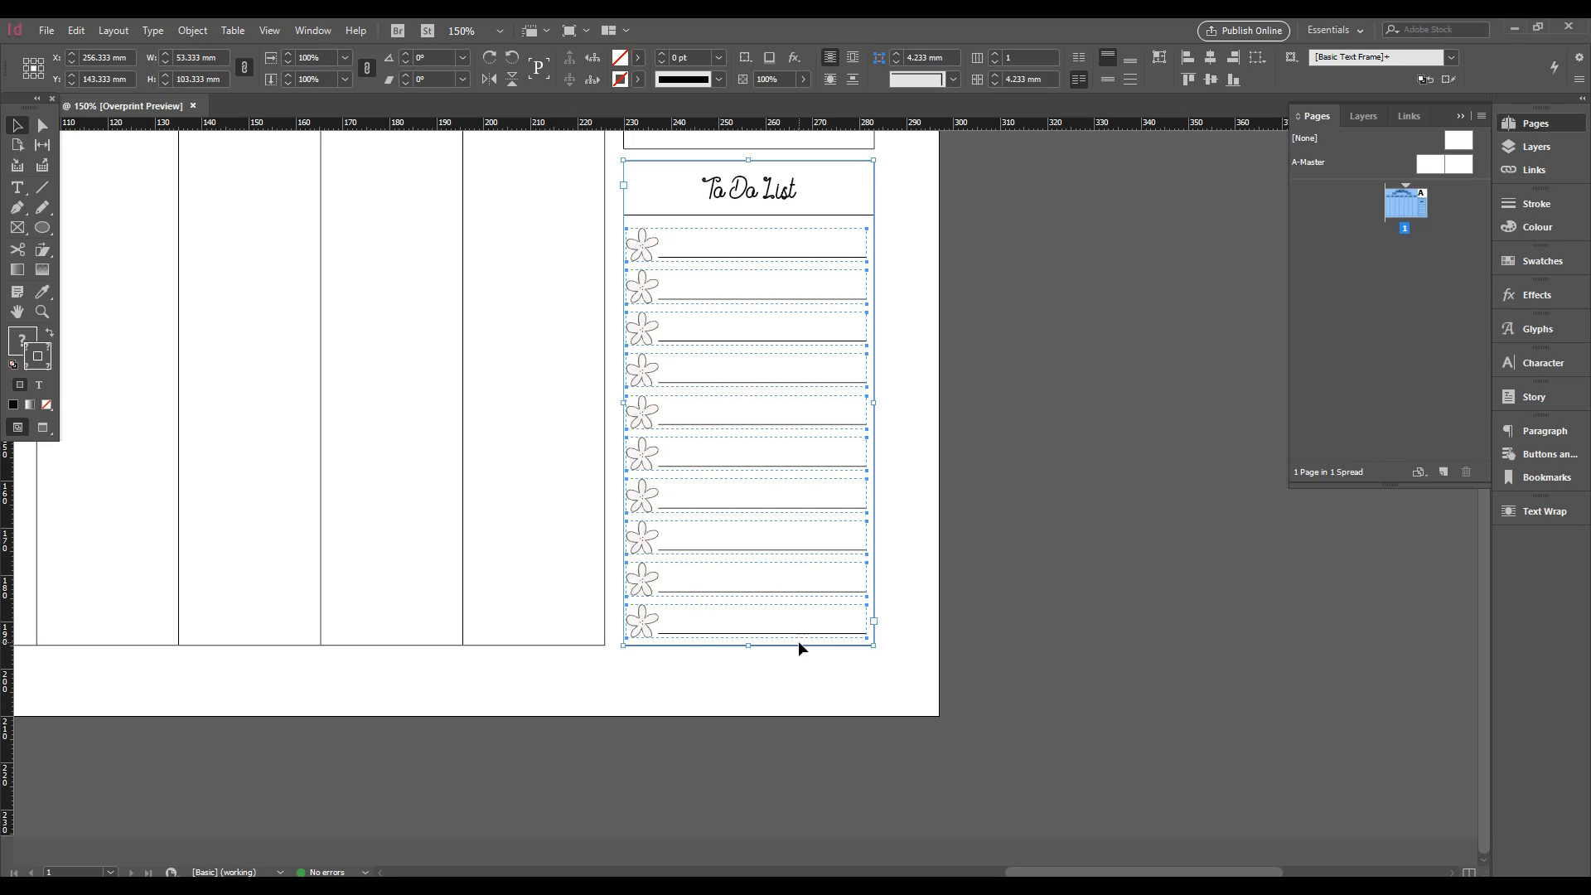
shift+click(873, 176)
key(Up)
key(Up)
key(Up)
key(Up)
key(Up)
key(Up)
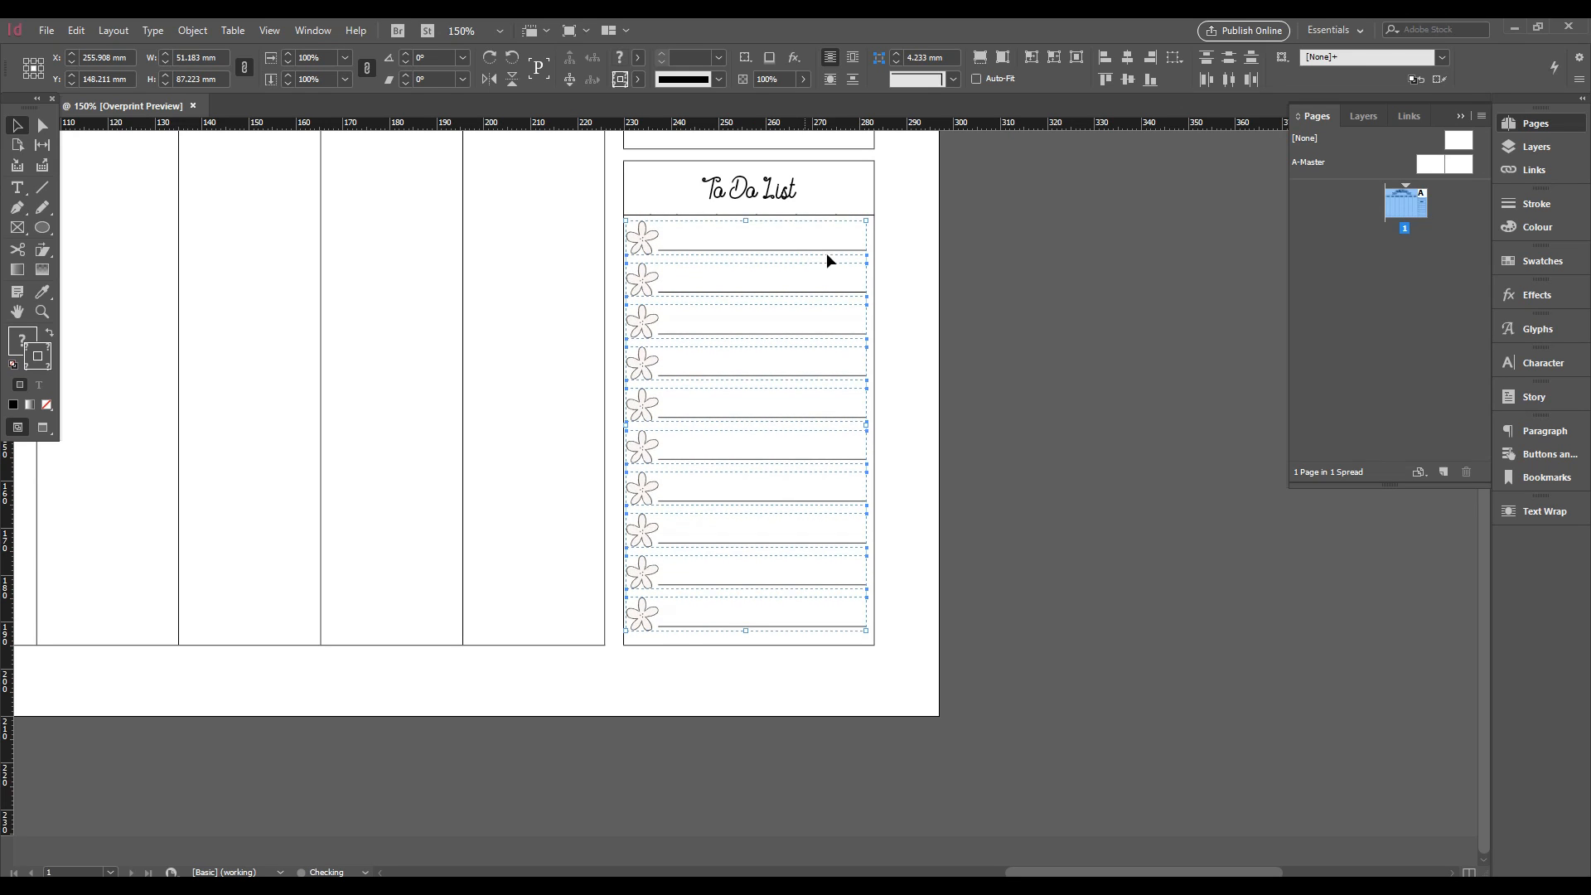
click(917, 295)
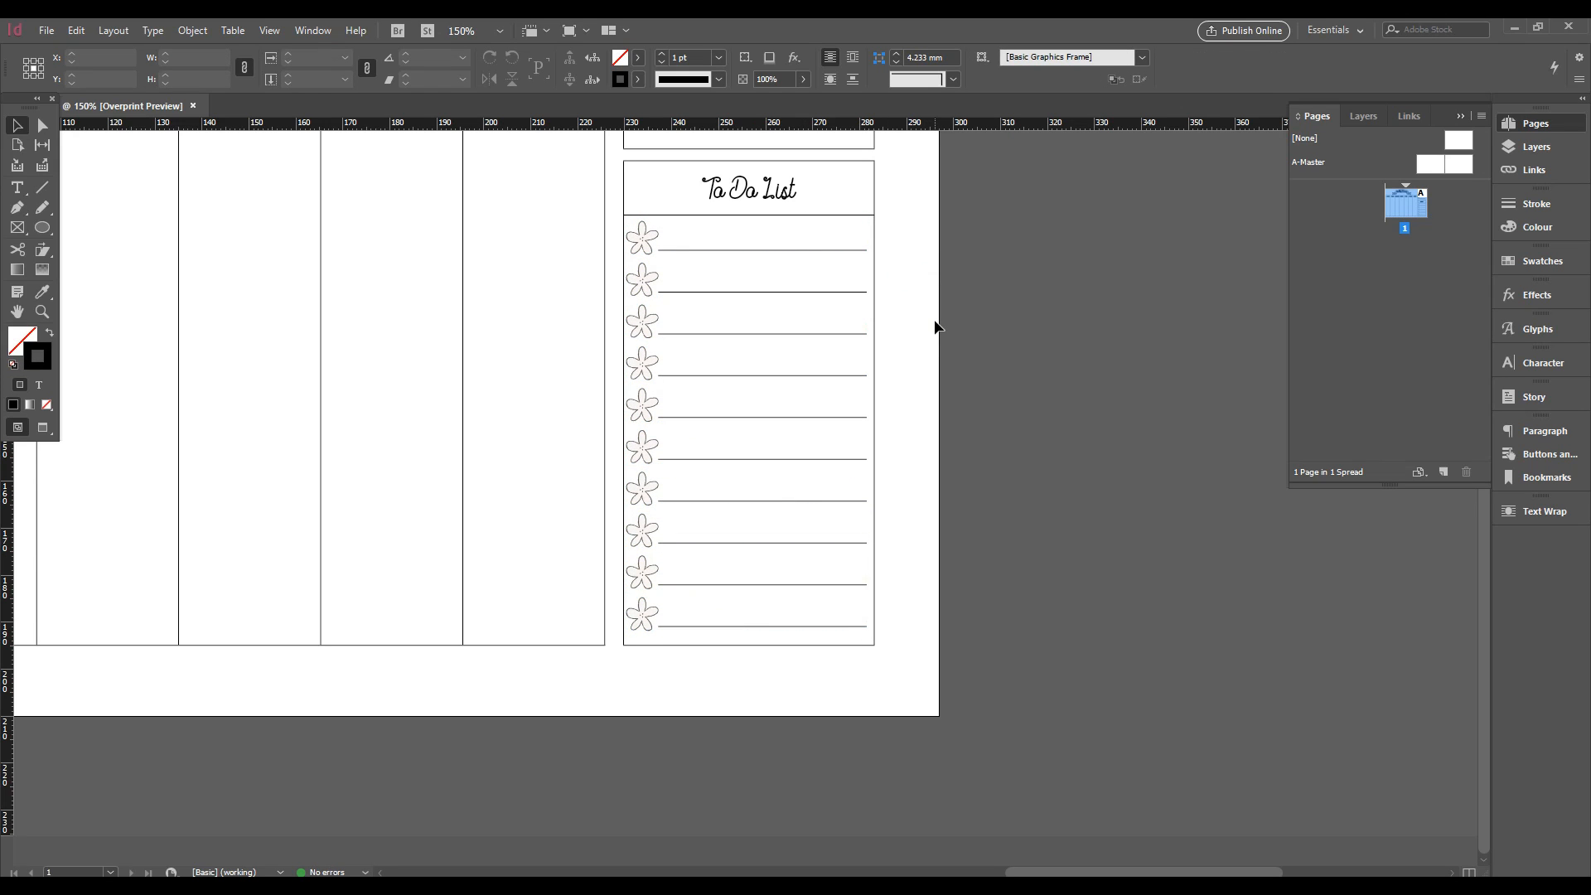
Select the ten flower rows without the To Do List frame and scale them down to about 49.9 by 85.1 mm
key(ctrl+minus)
key(ctrl+minus)
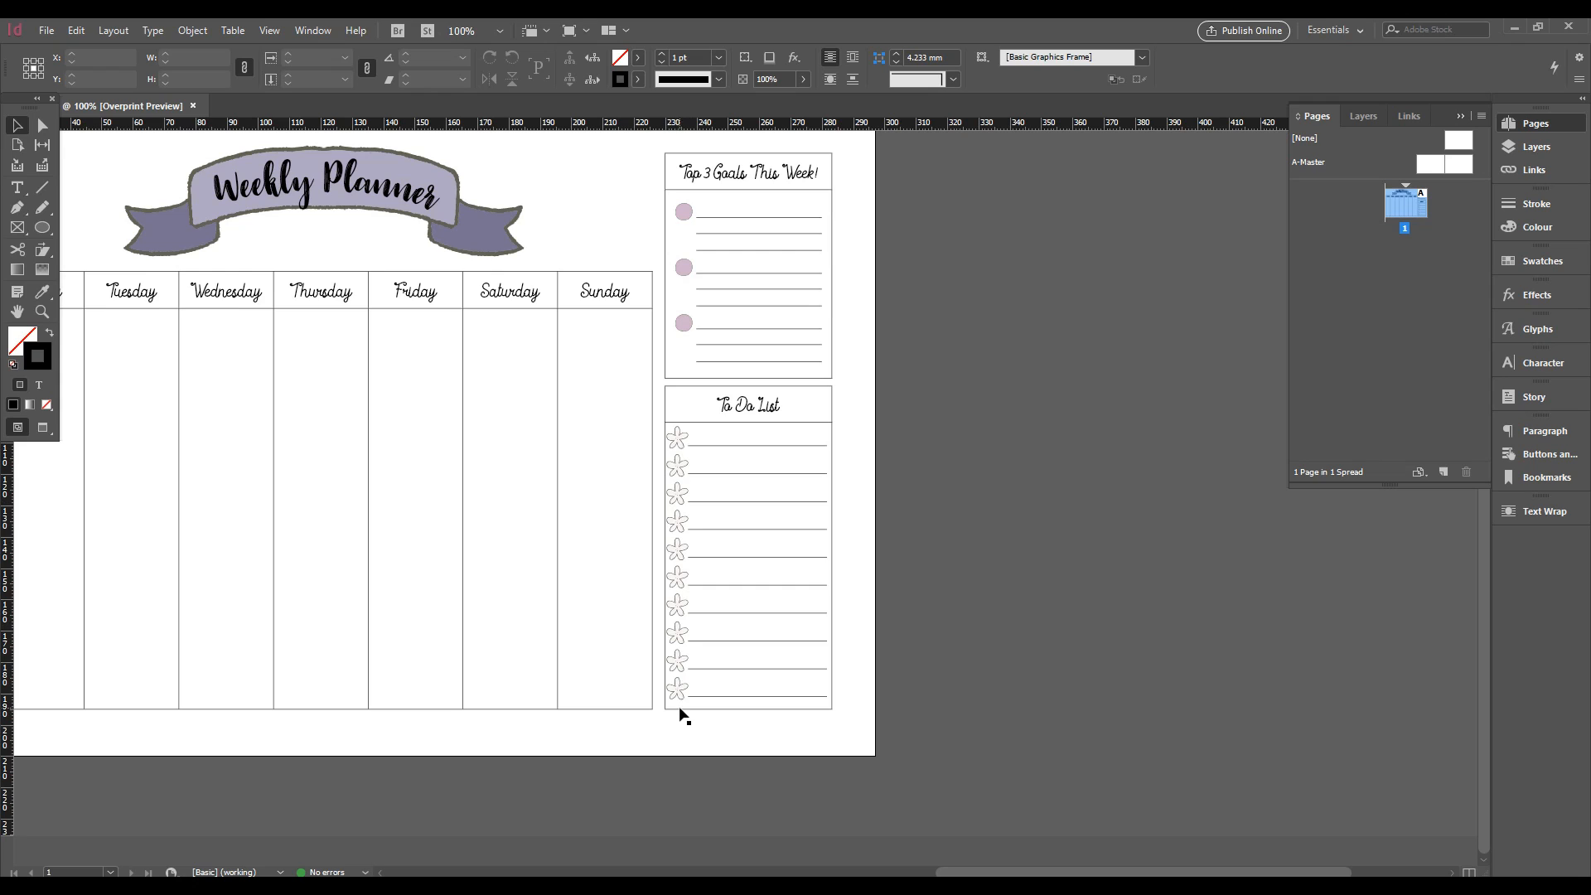
key(ctrl+equal)
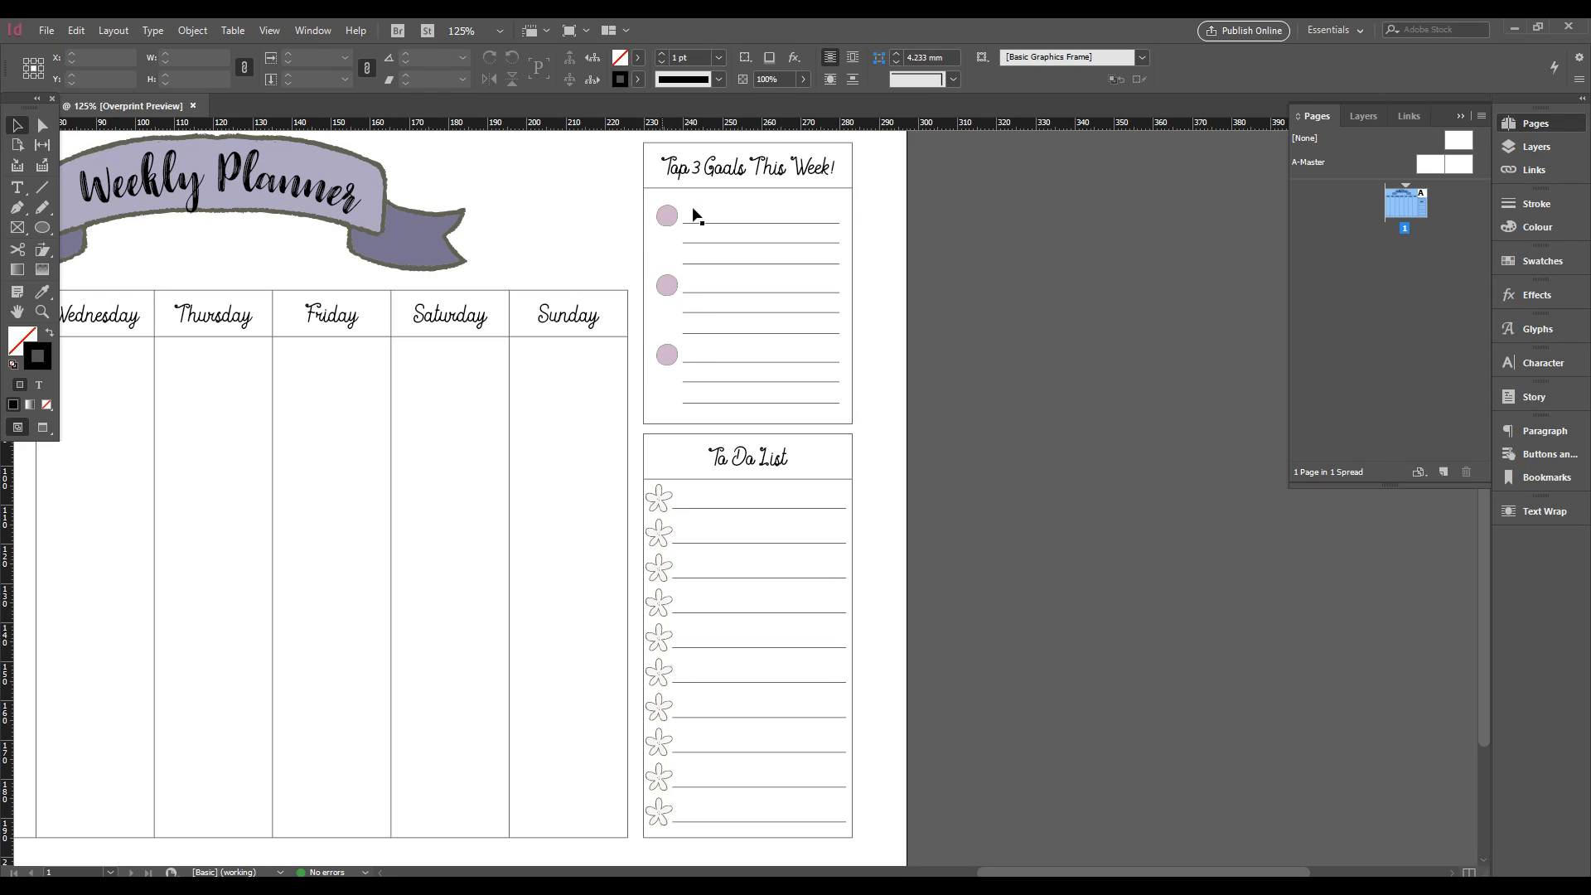
click(663, 501)
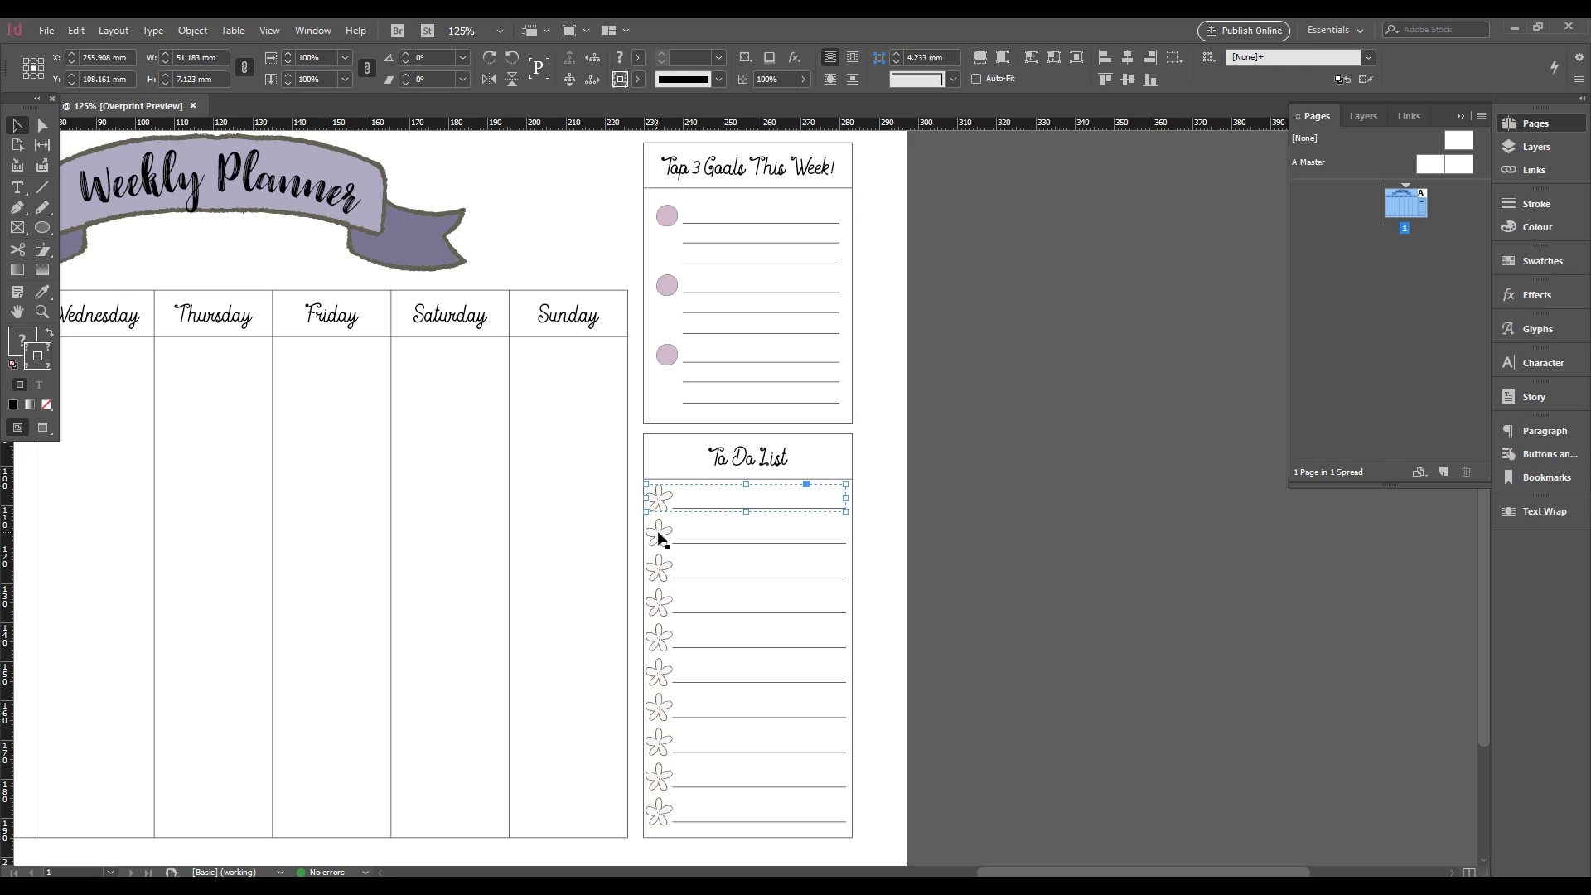
shift+click(657, 533)
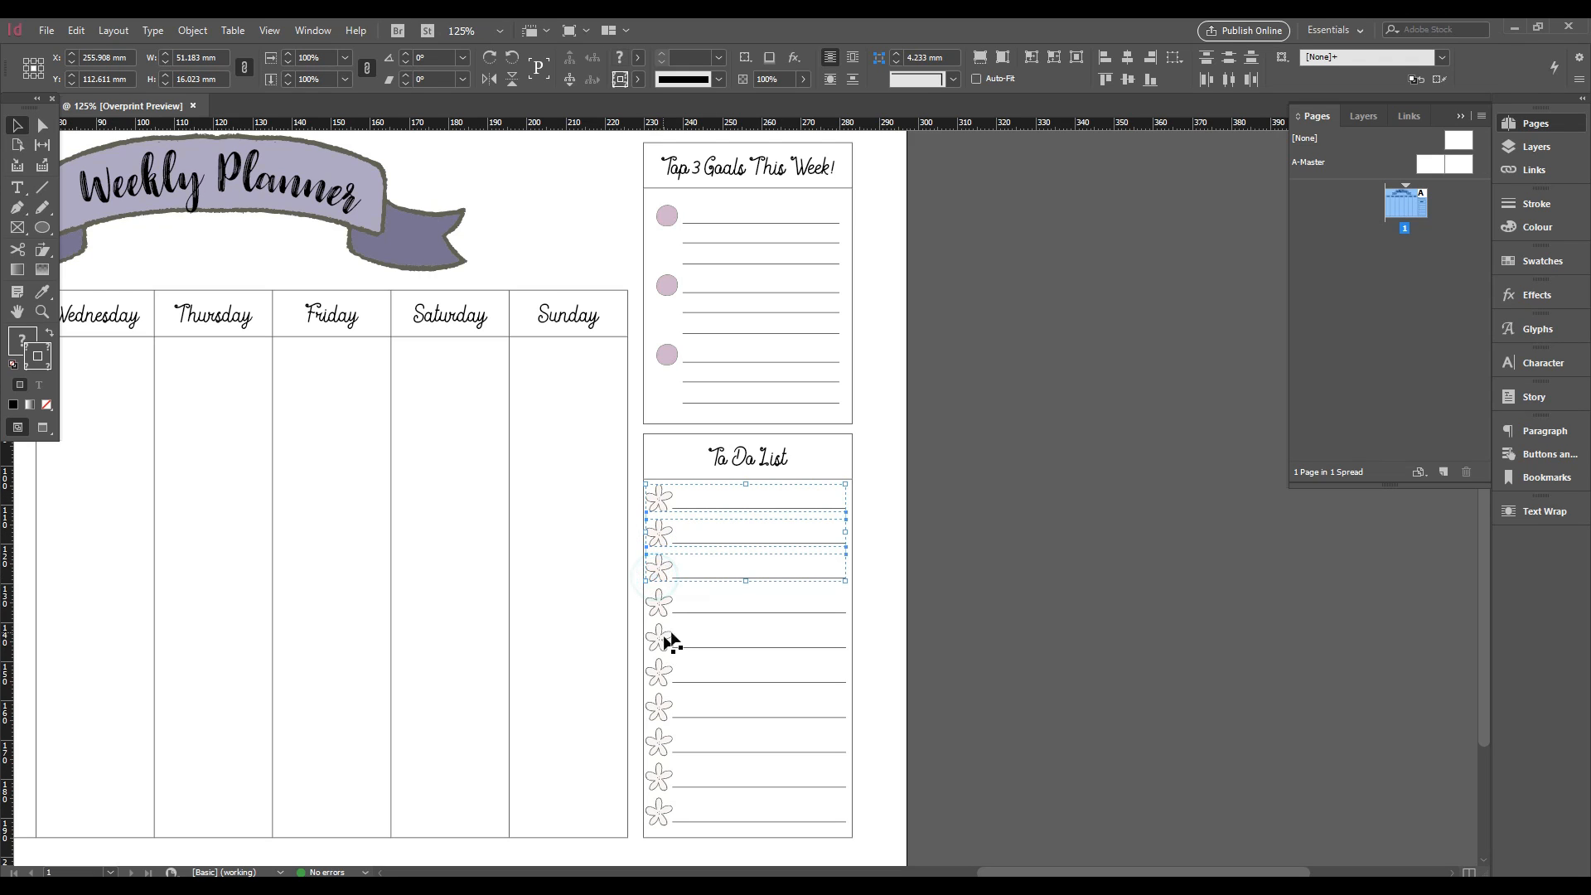
drag(867, 488, 784, 826)
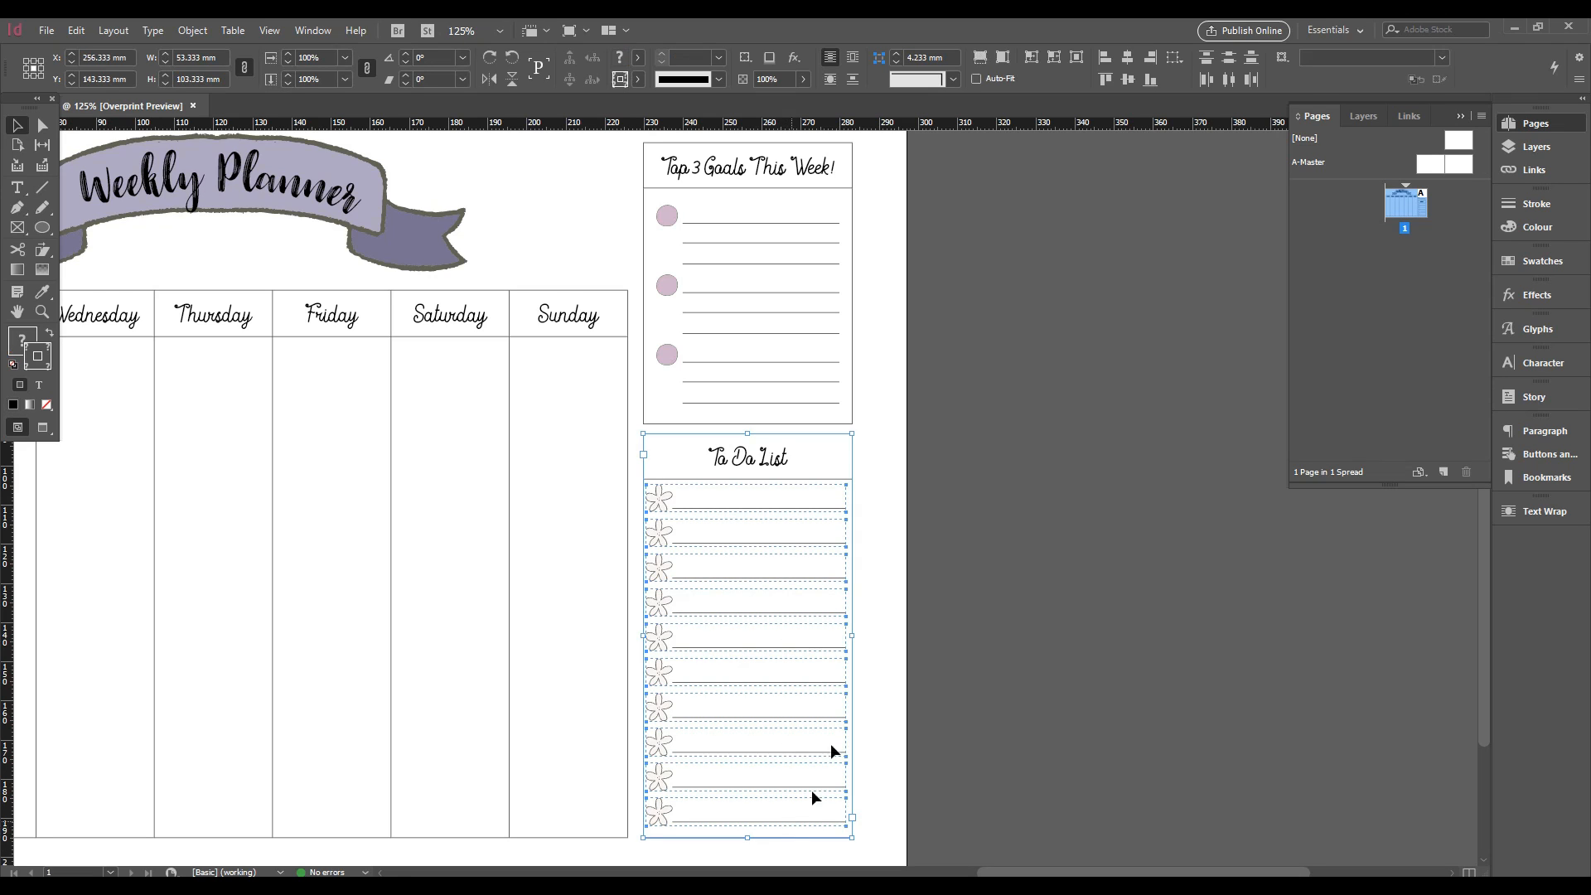
shift+click(852, 453)
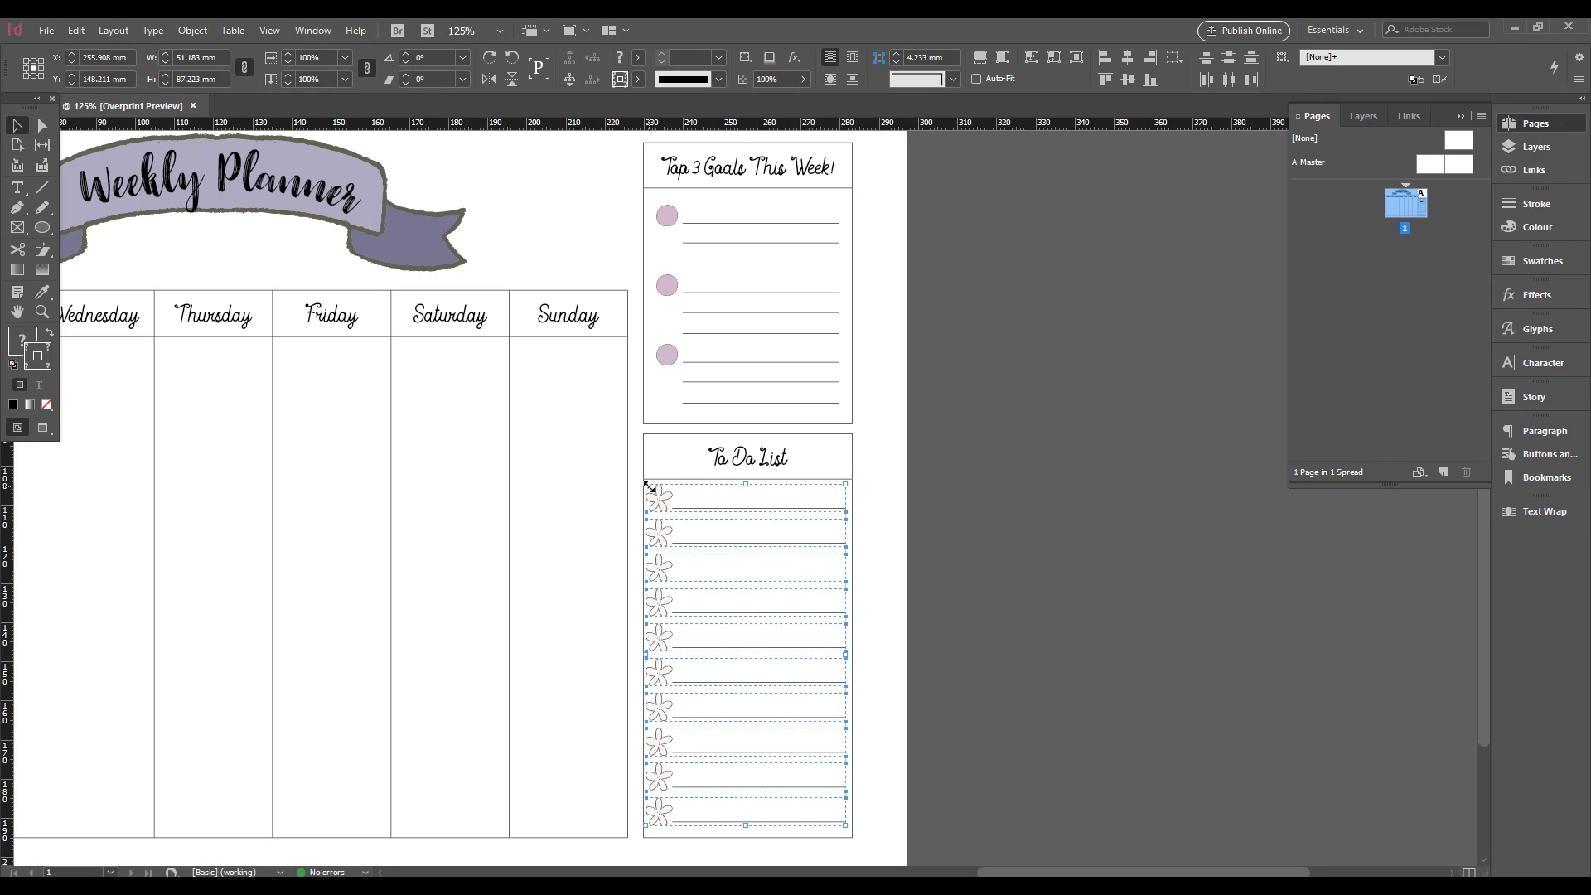
drag(646, 485, 876, 529)
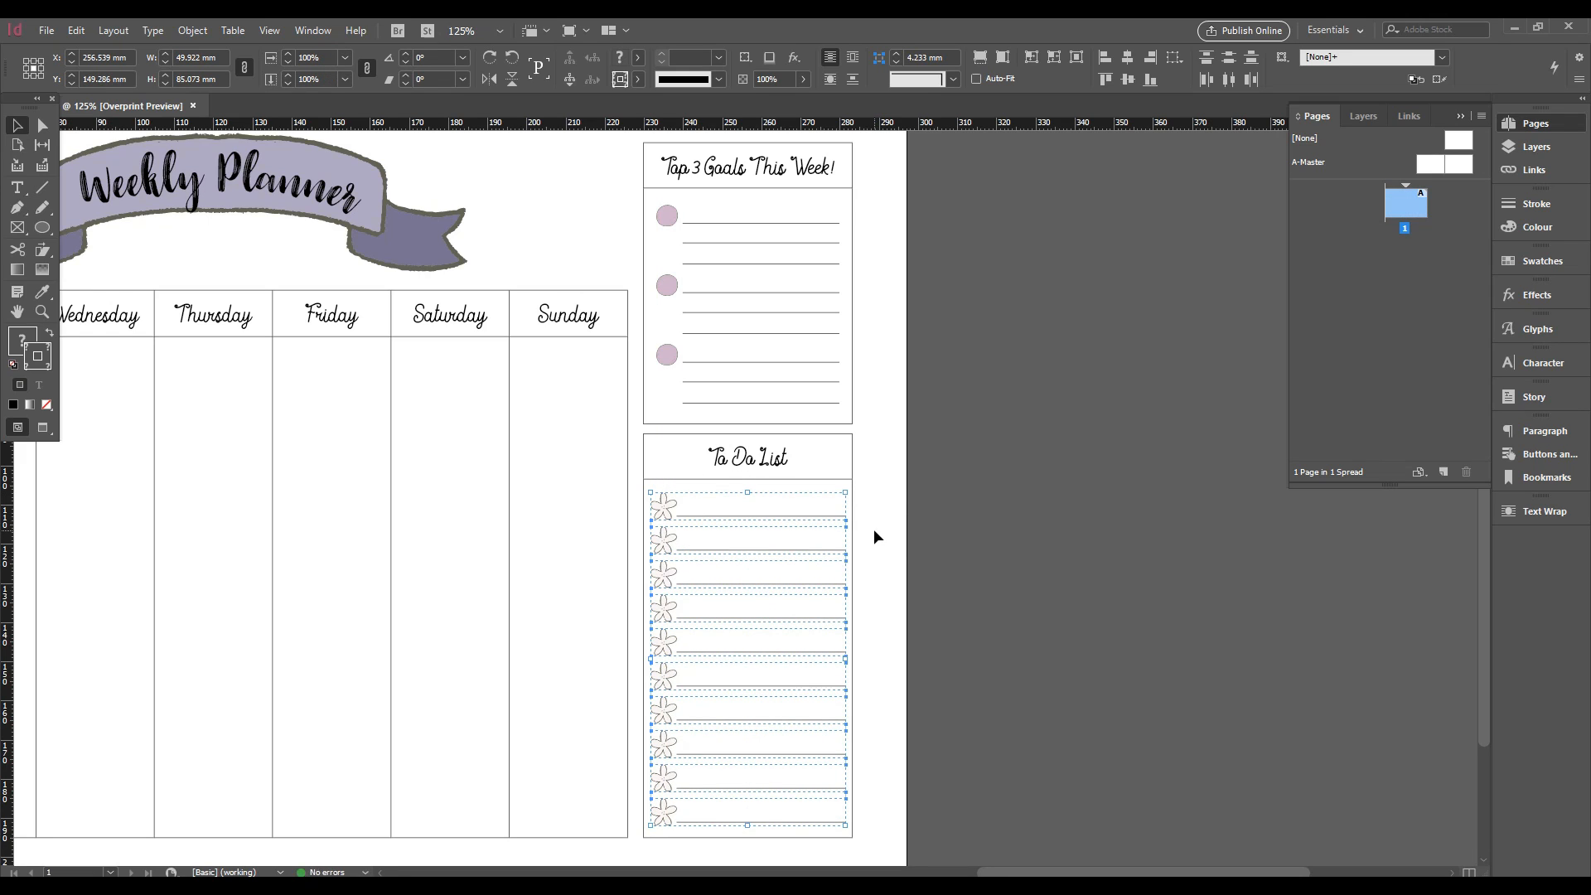
click(874, 533)
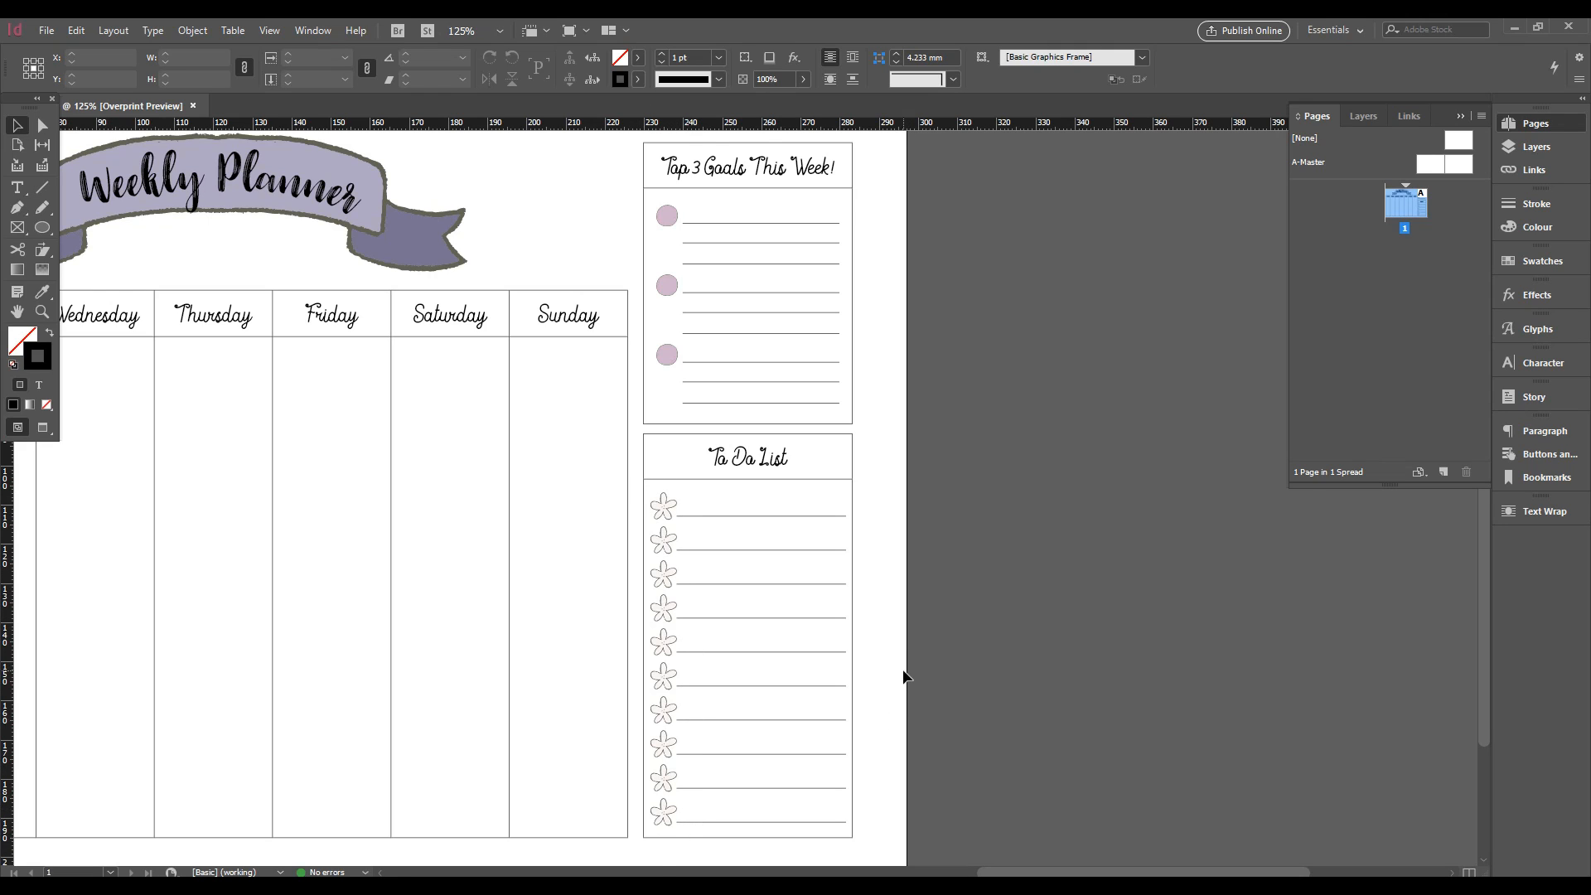
Select all ten flower rows, leave out the To Do List frame, and combine them into one group
click(842, 516)
click(870, 535)
click(812, 514)
click(877, 535)
drag(866, 489, 659, 825)
shift+click(851, 459)
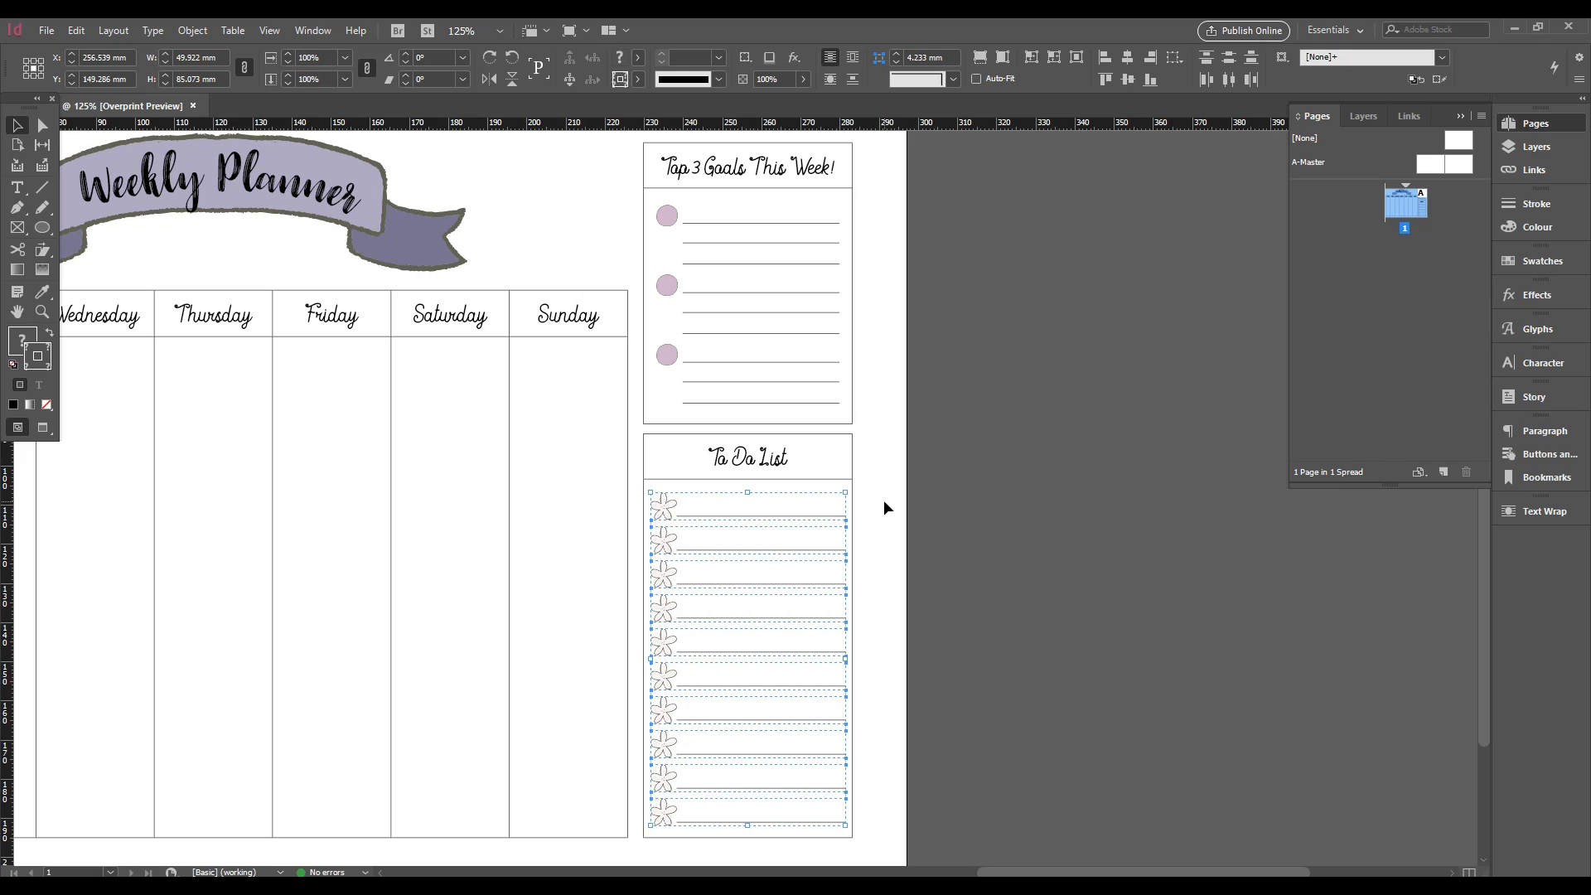
key(ctrl+g)
Centre the grouped flower rows horizontally with the To Do List frame
shift+click(835, 467)
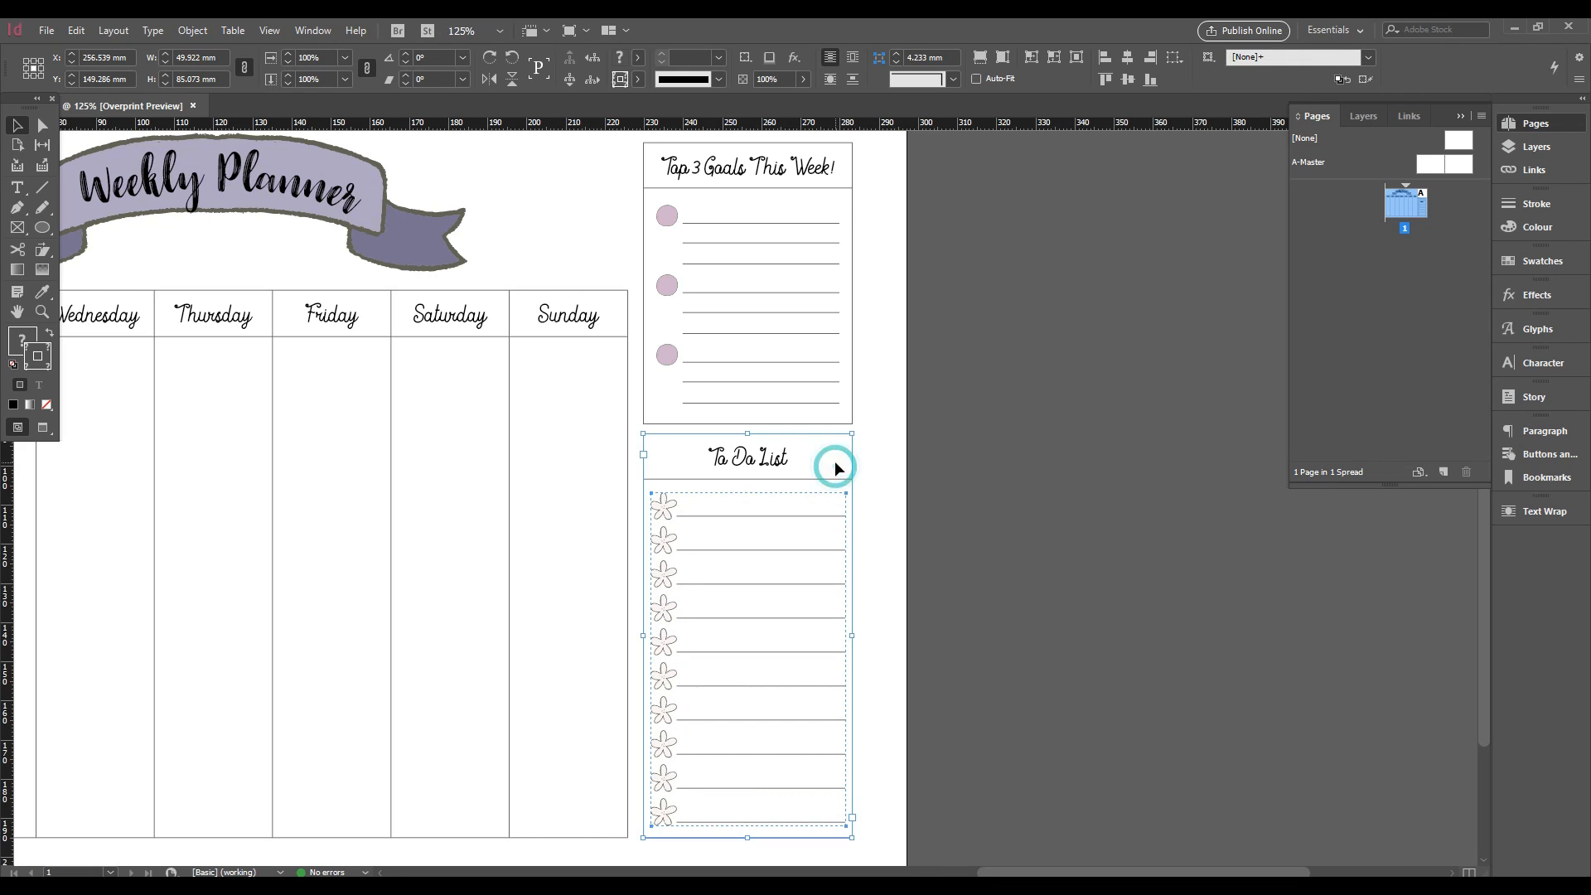
click(1181, 58)
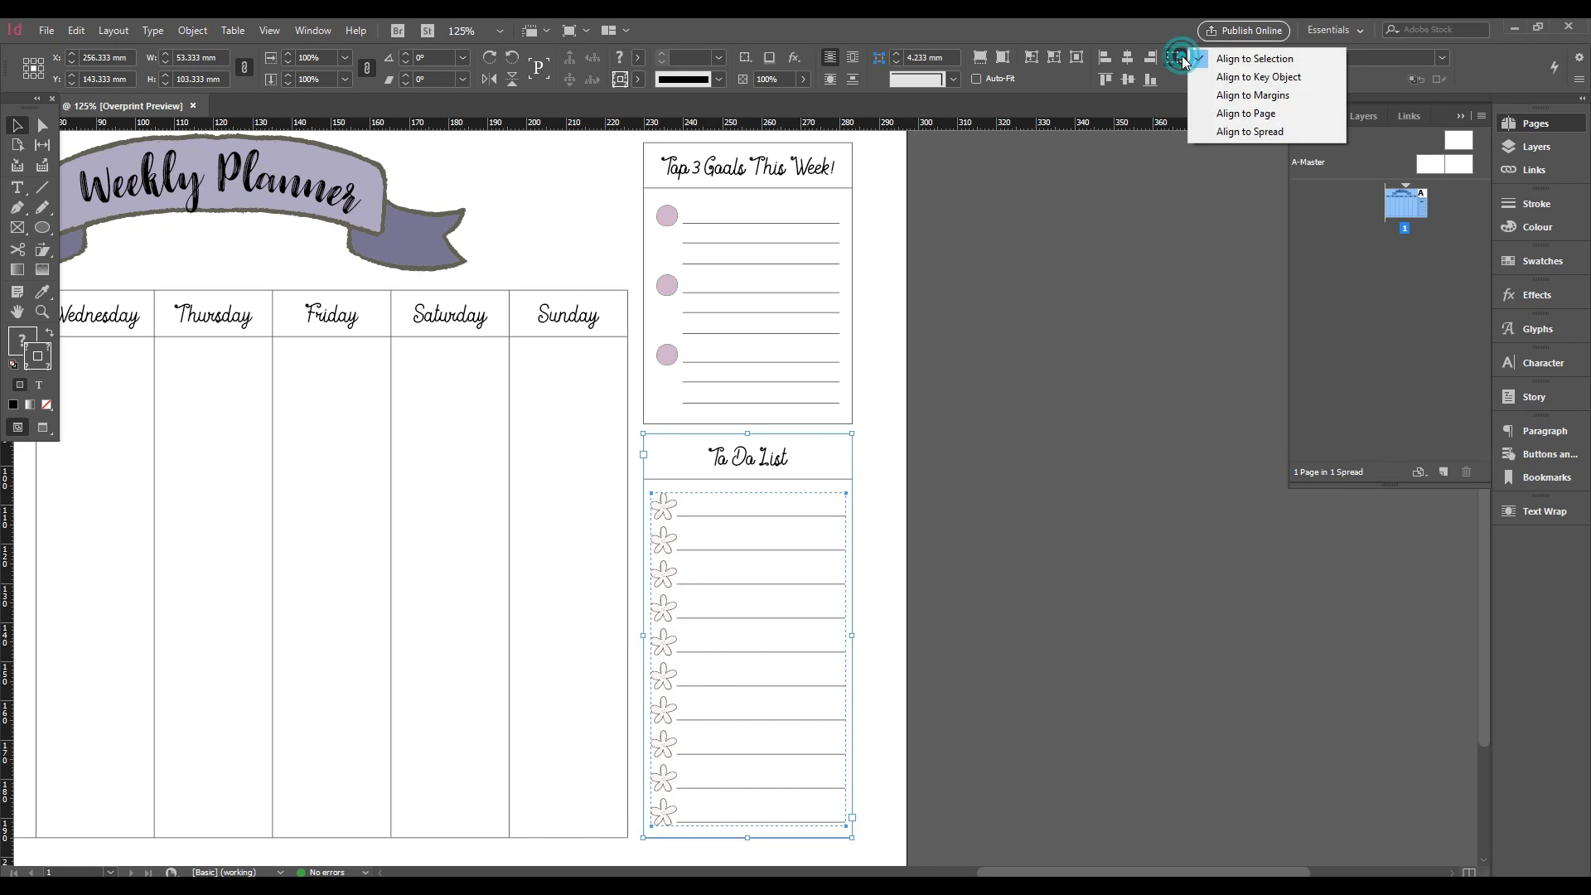
click(1127, 57)
click(880, 441)
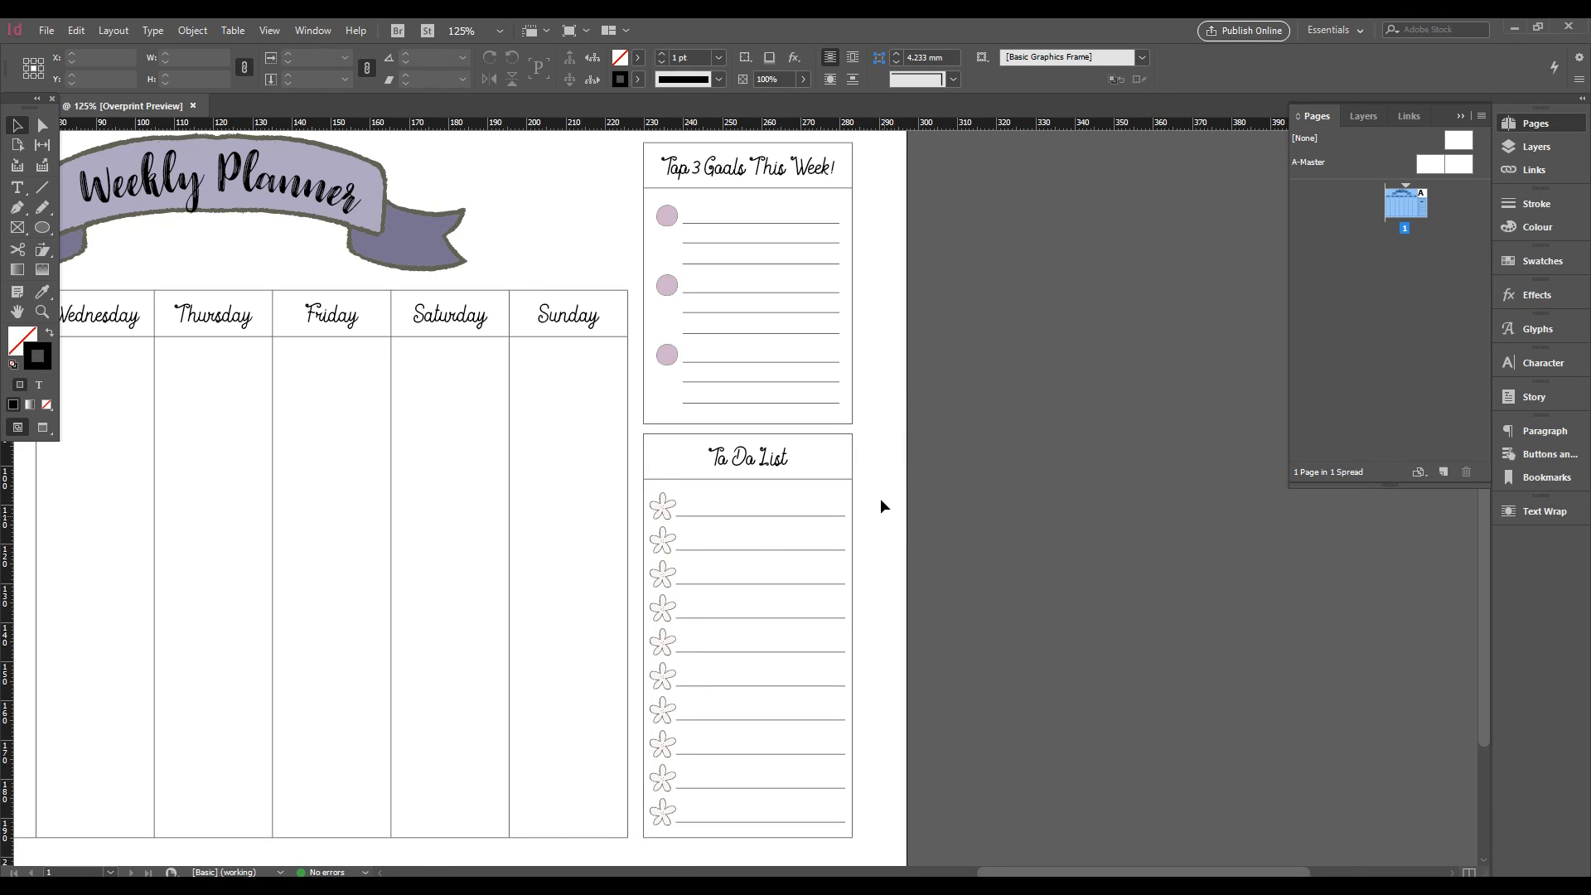
Duplicate the planner page with all its content and bring the copy into view
key(ctrl+minus)
scroll(867, 564, down, 1)
scroll(867, 579, up, 2)
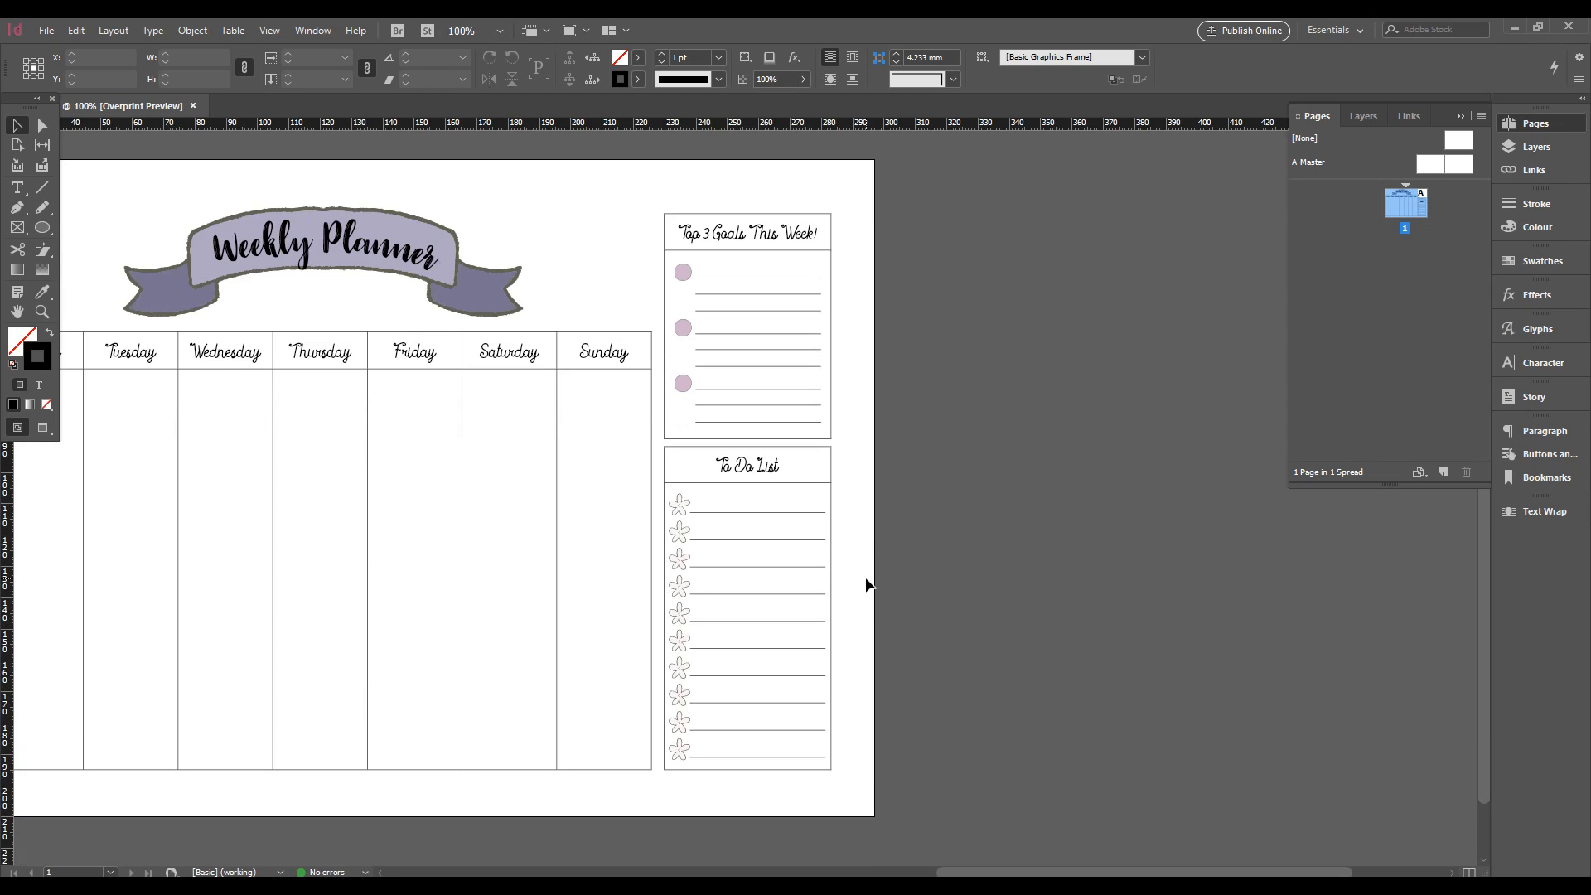
drag(604, 665, 946, 684)
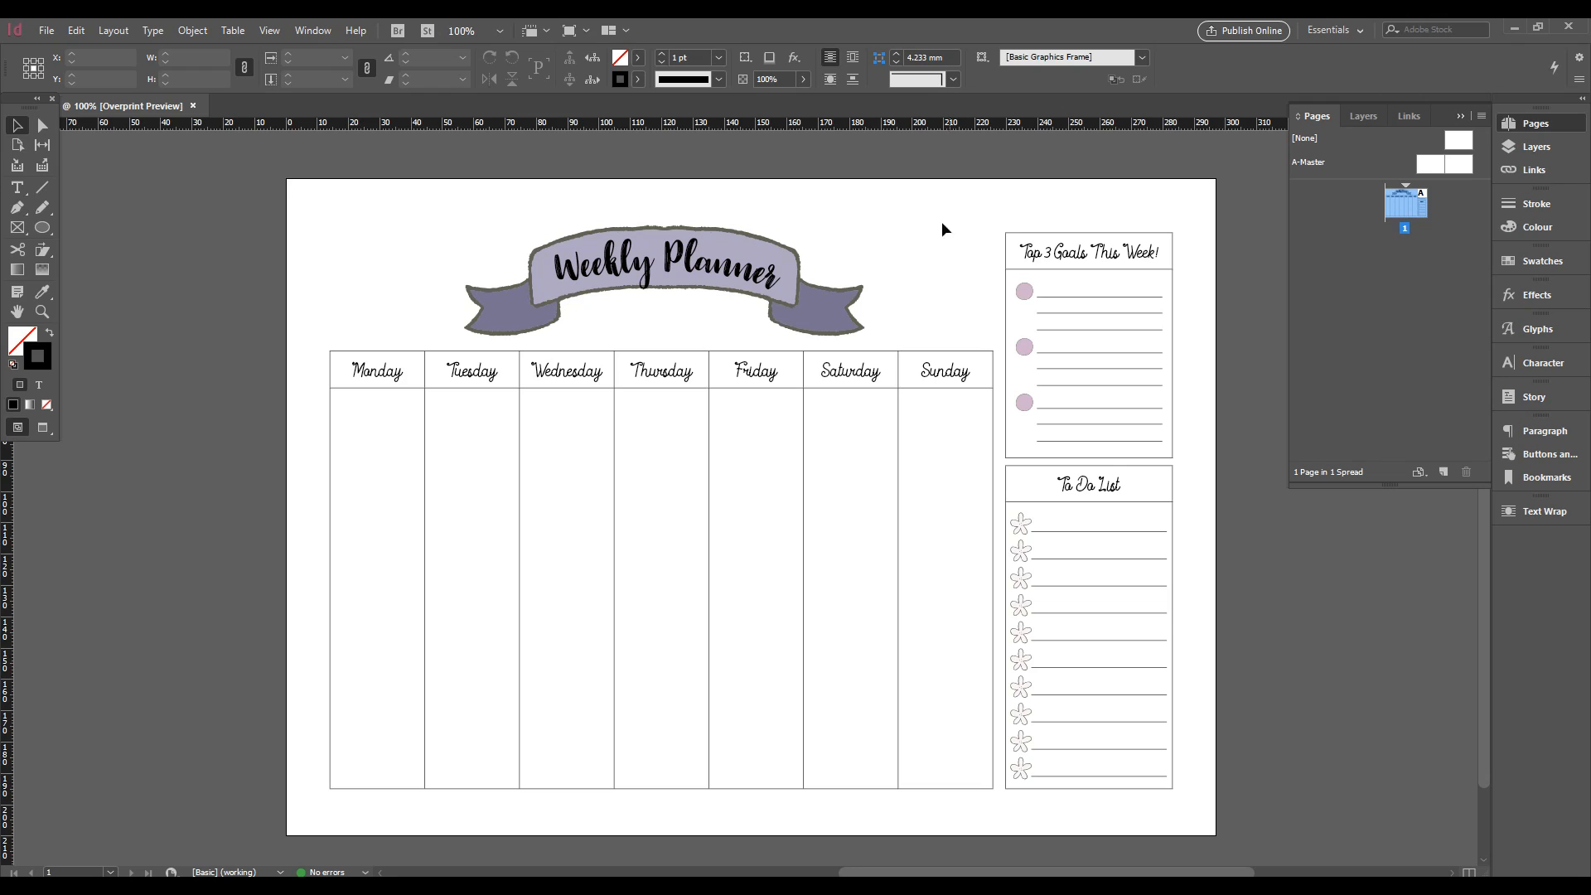
drag(1417, 207, 1410, 211)
click(1447, 474)
drag(380, 523, 1242, 490)
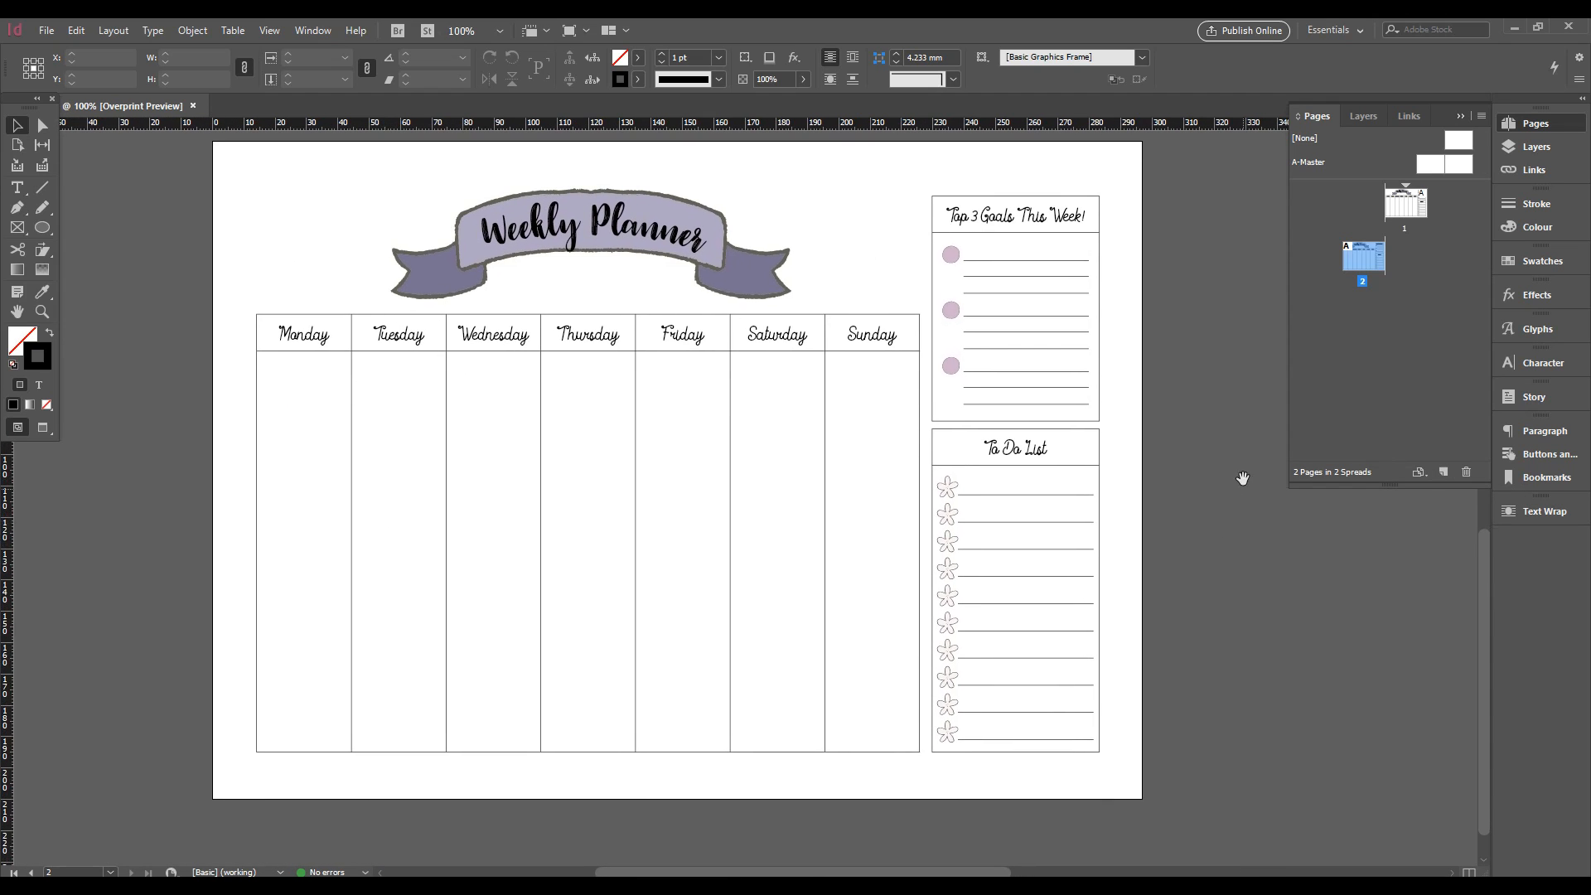
Switch to File Explorer, open the PNG folder inside CUTE_SEA_COLLECTION's PATTERNS folder, and select PATTERN_22.png
key(alt+Tab)
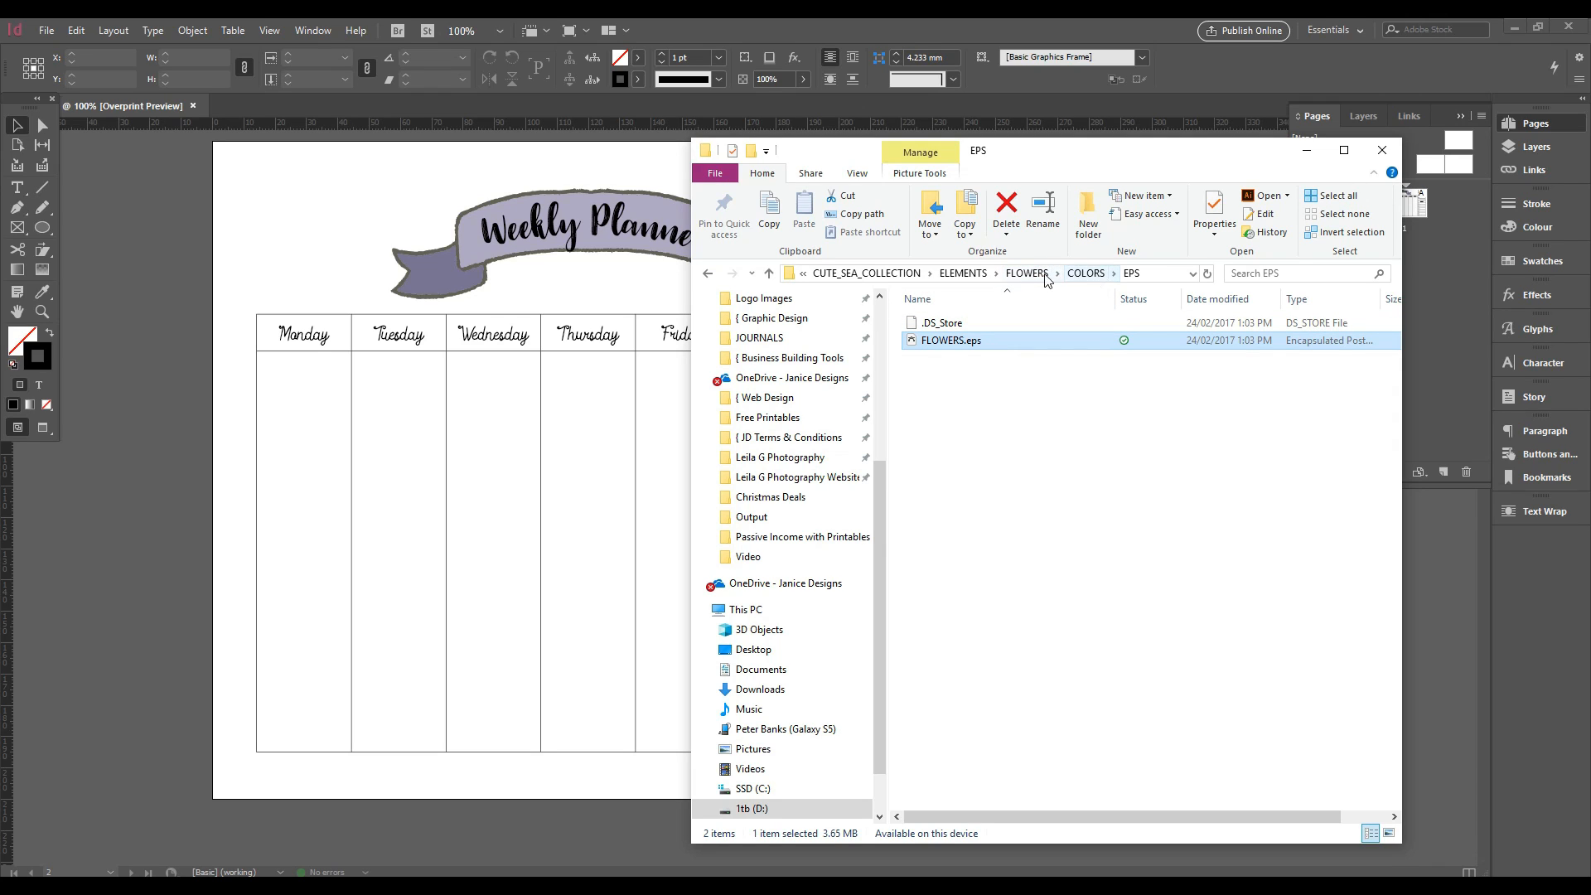
click(963, 273)
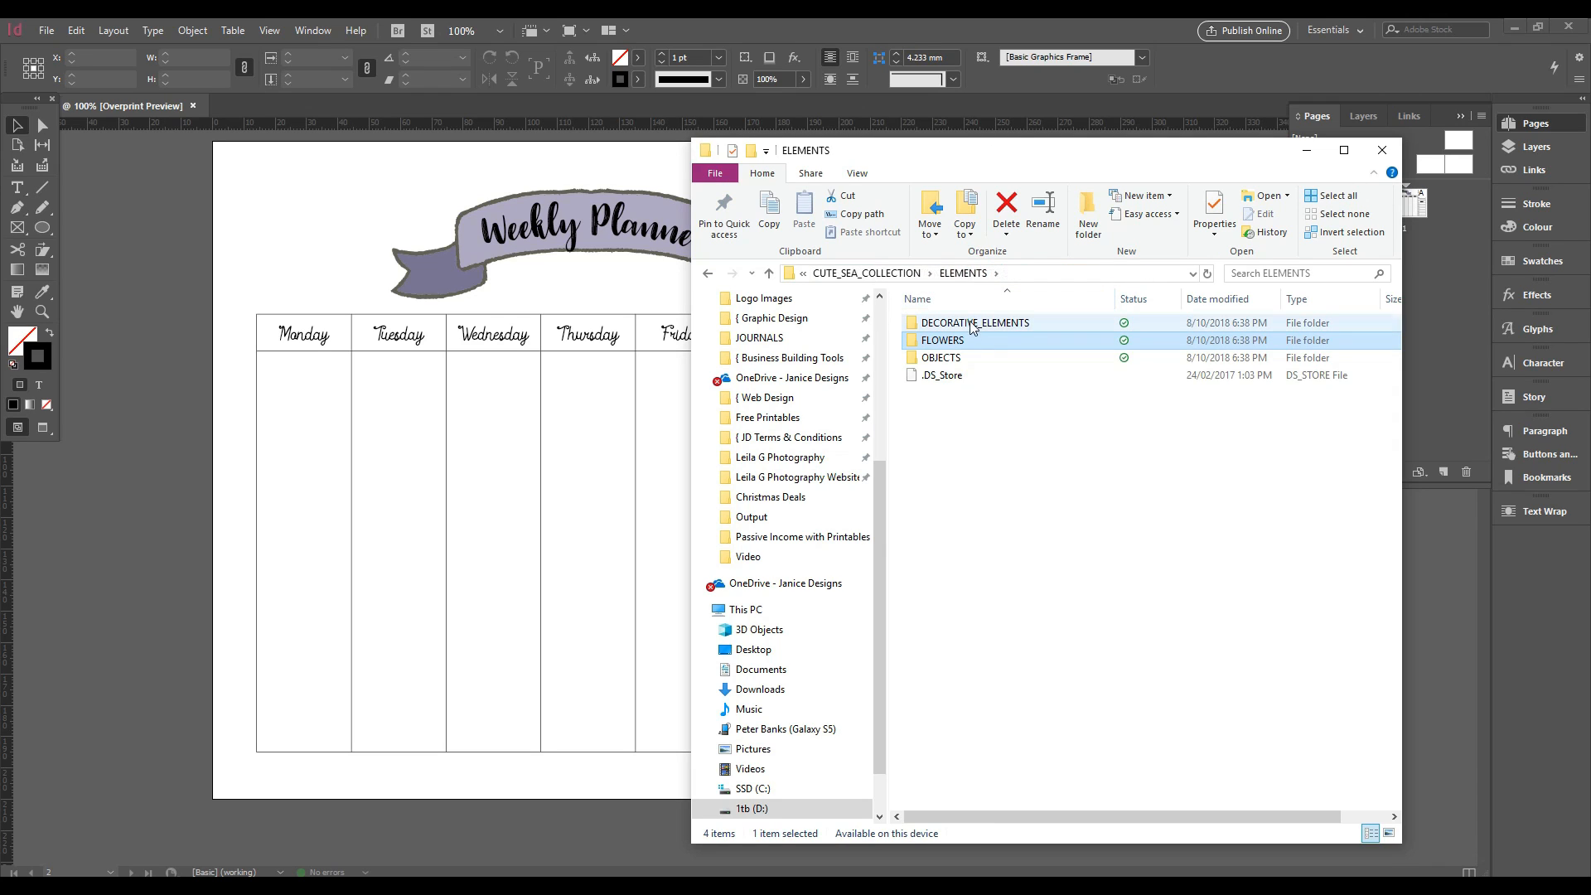
click(933, 281)
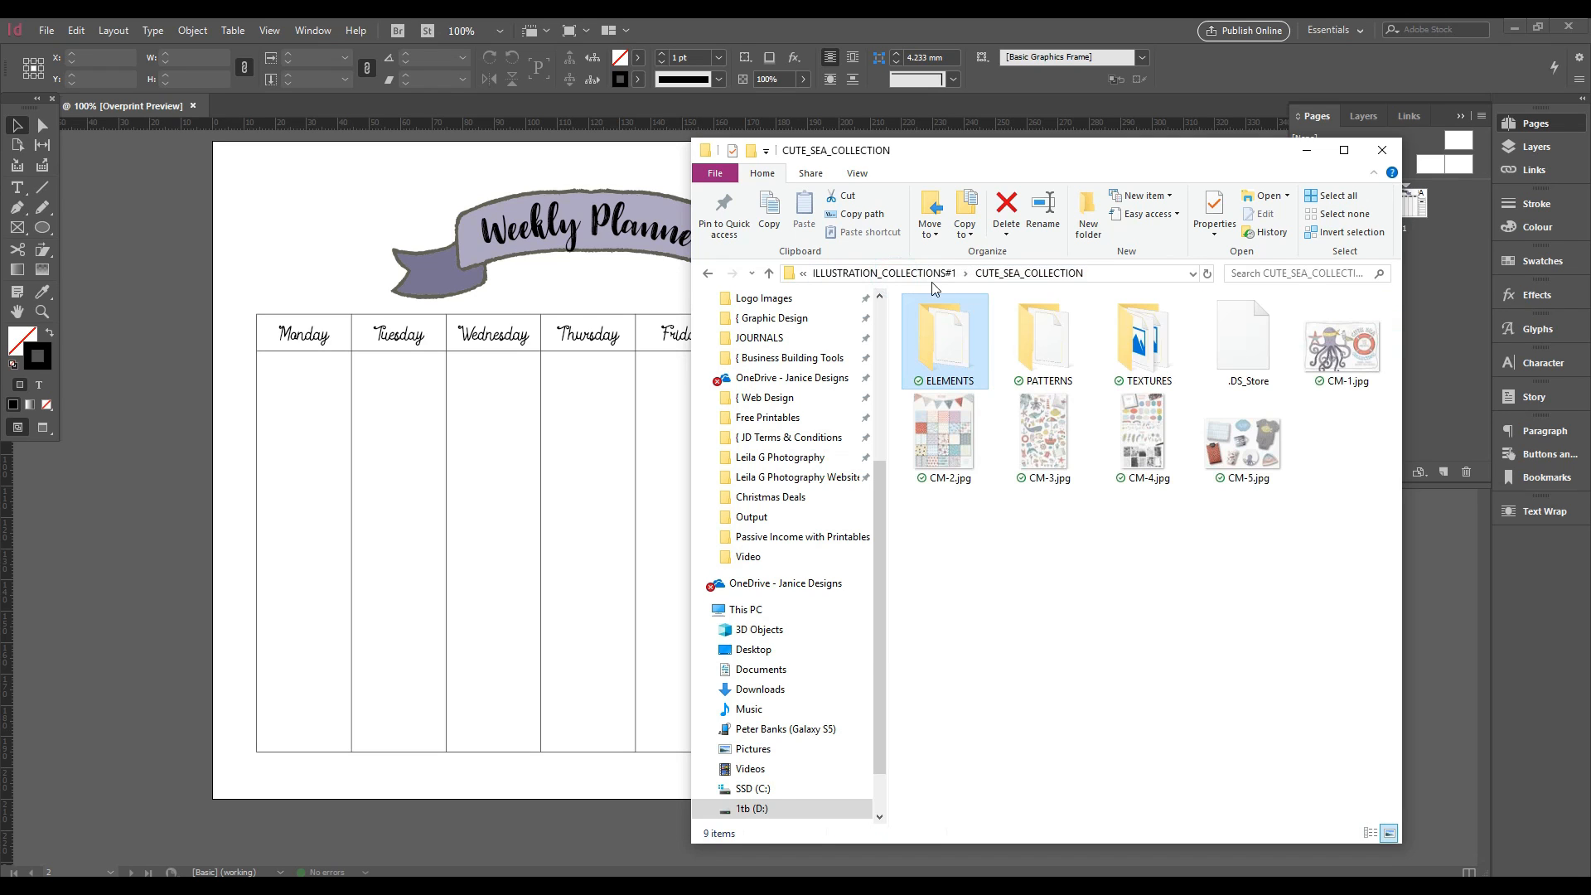
double_click(1062, 353)
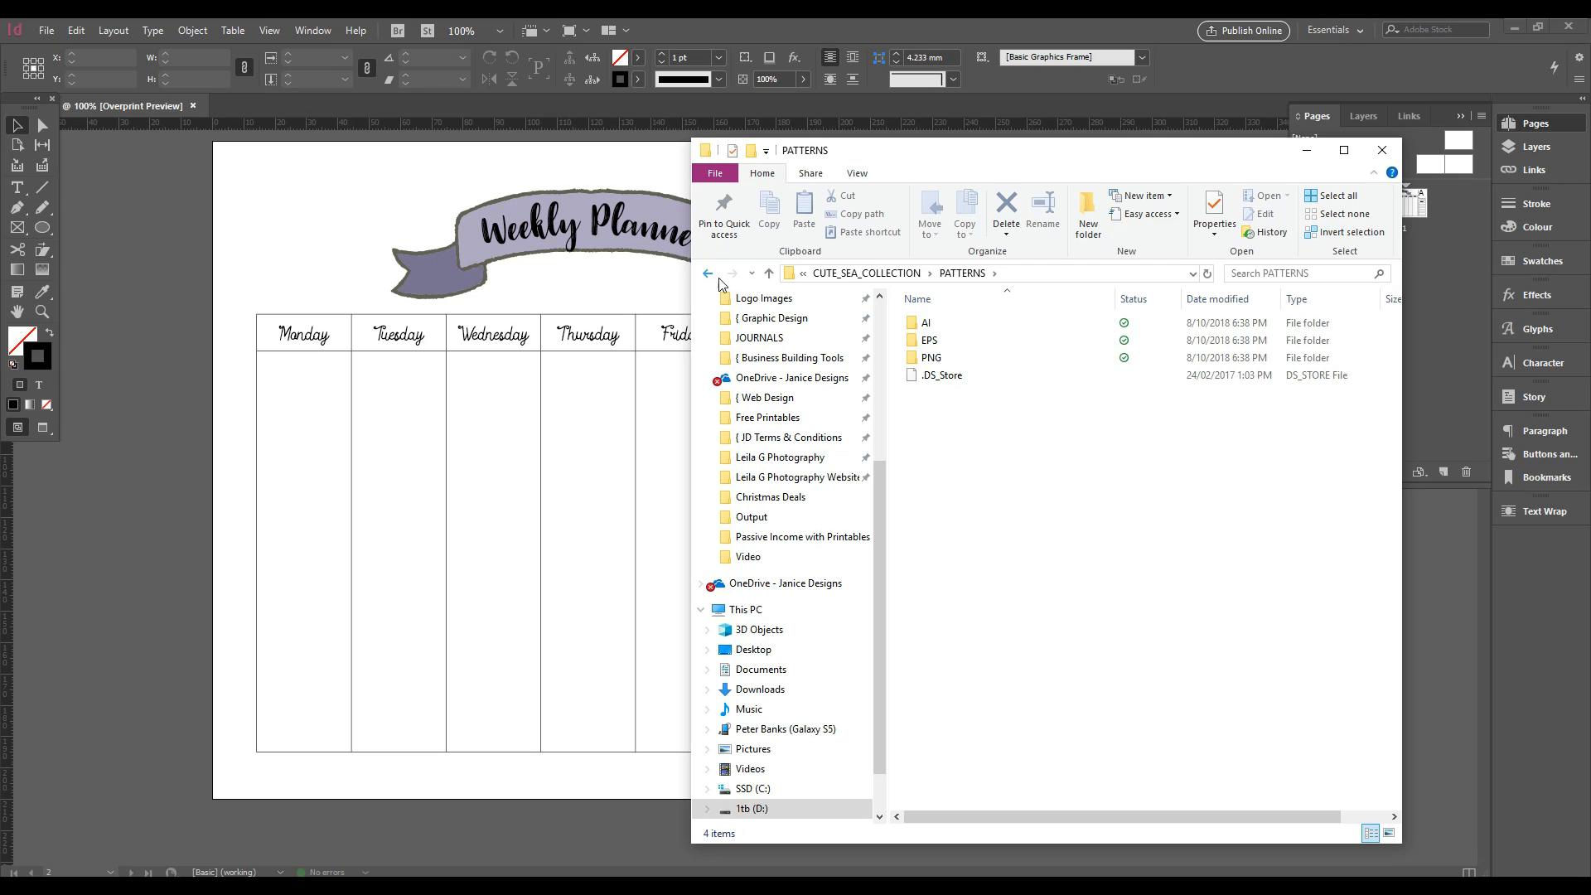
double_click(932, 357)
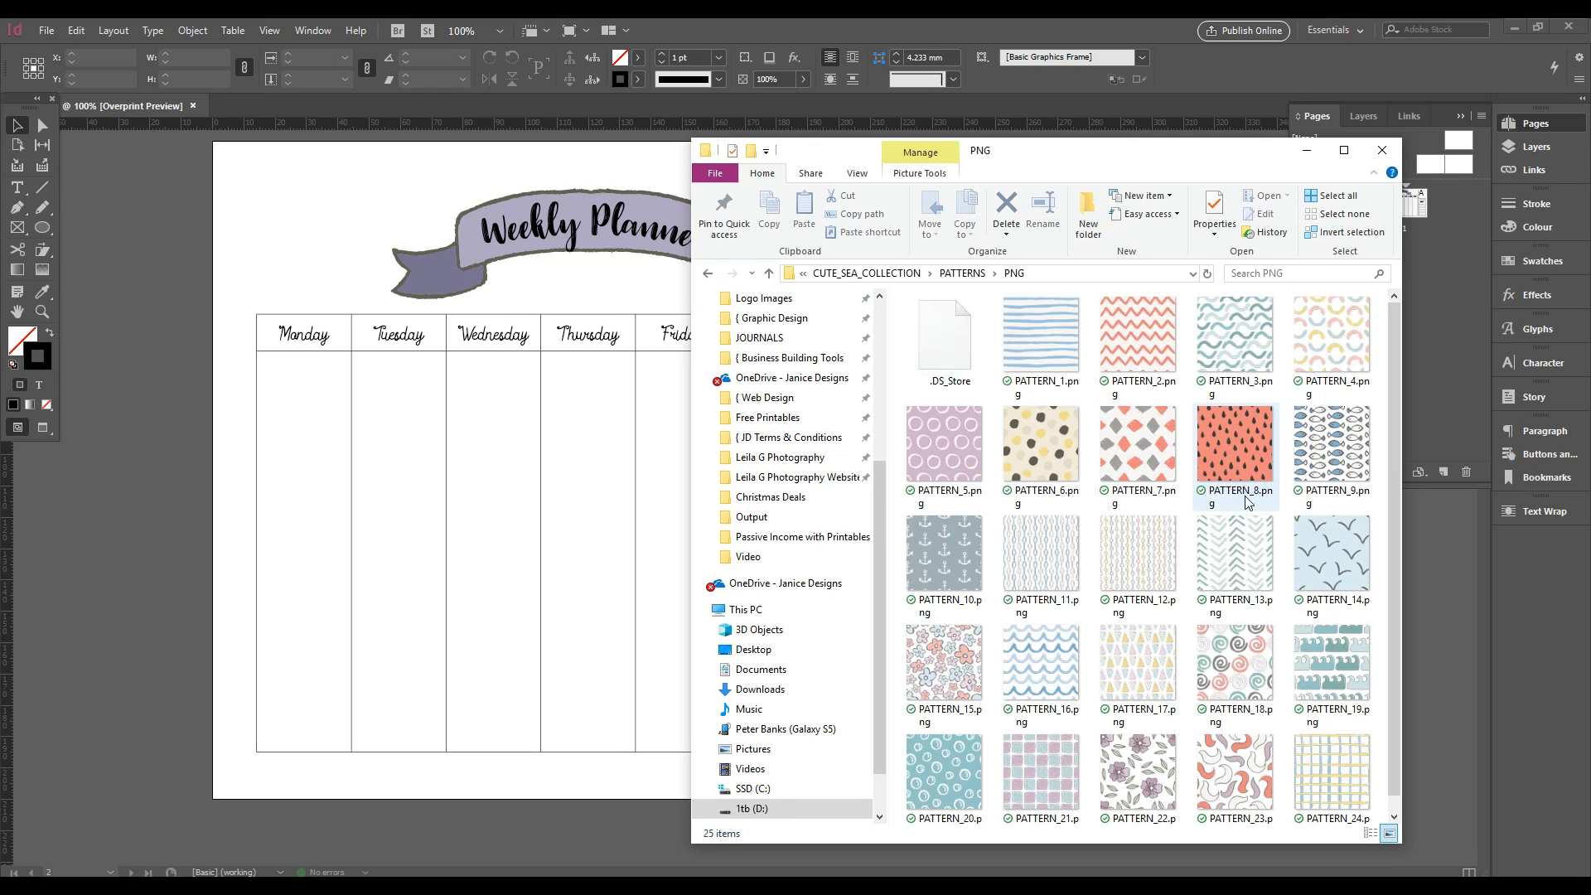
drag(1388, 450, 1387, 474)
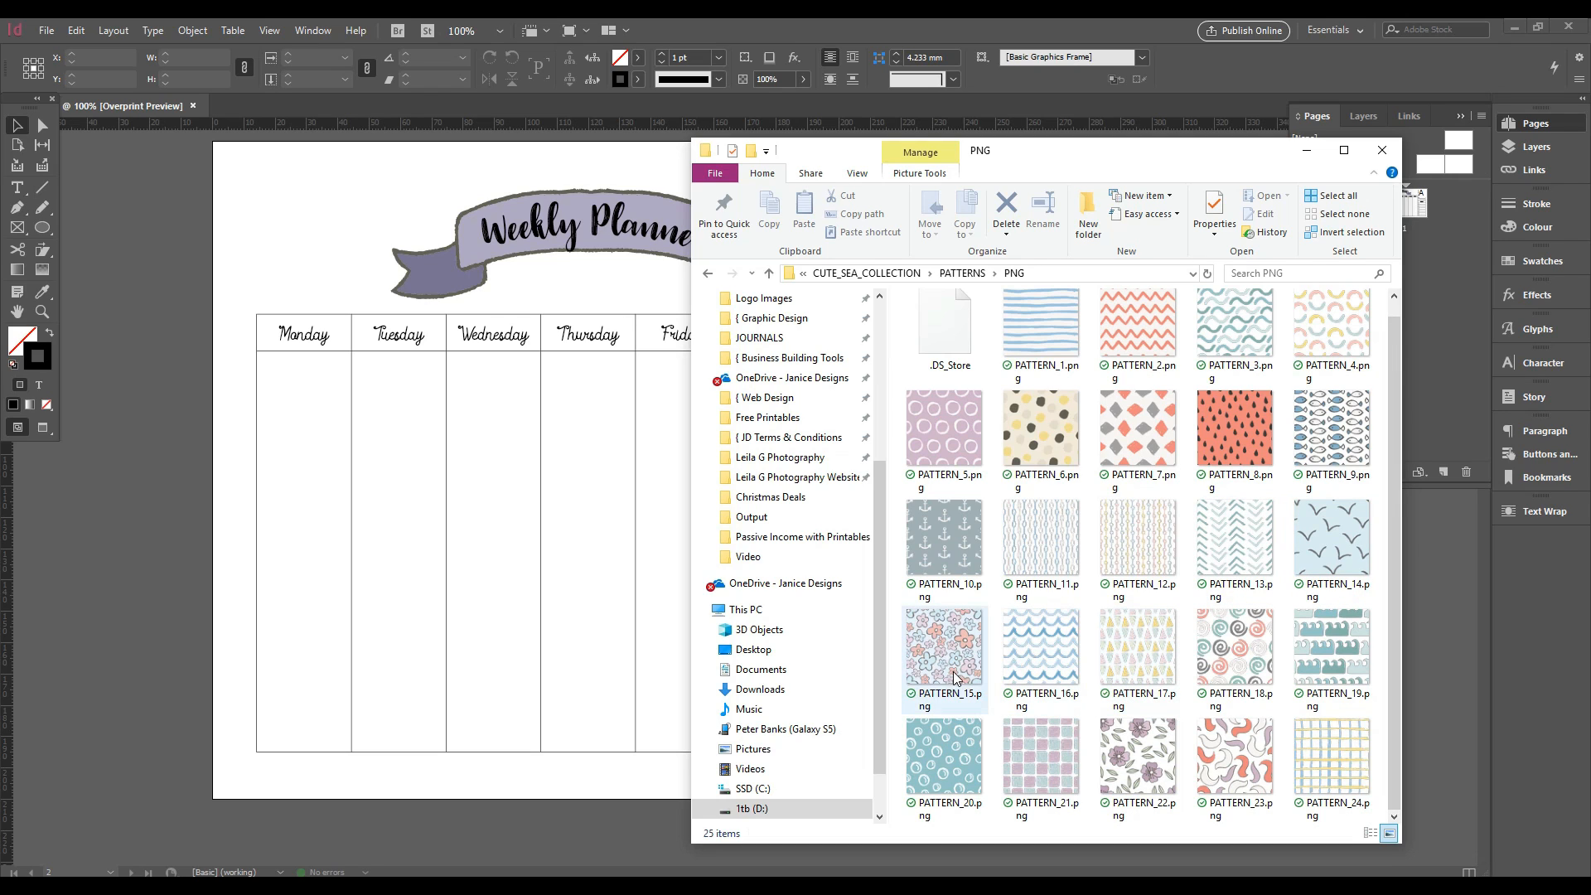
mouse_move(957, 676)
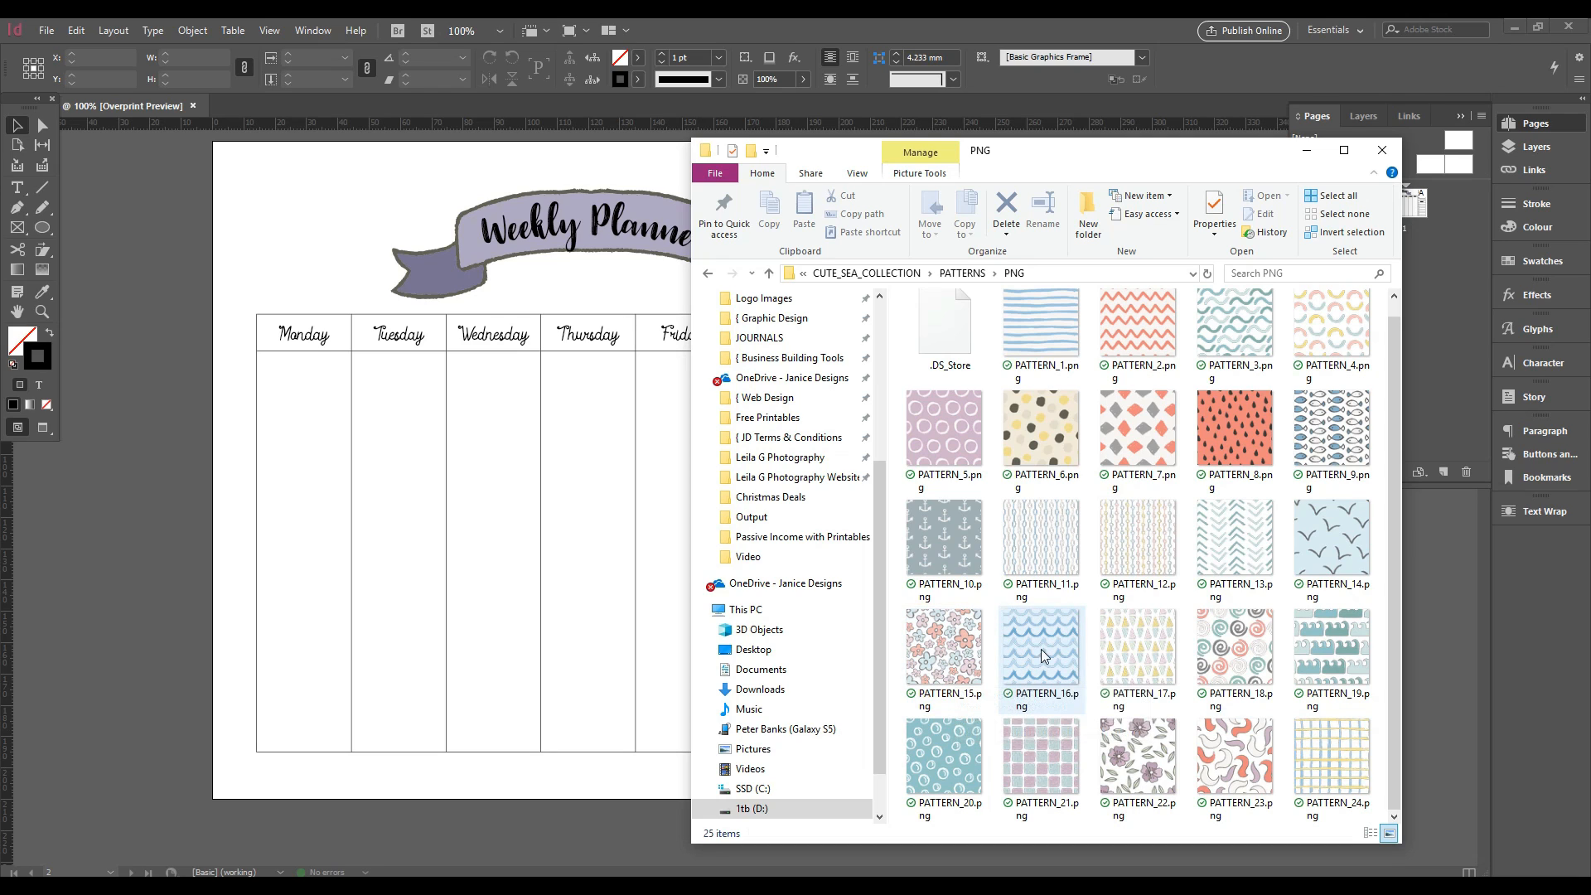
mouse_move(998, 661)
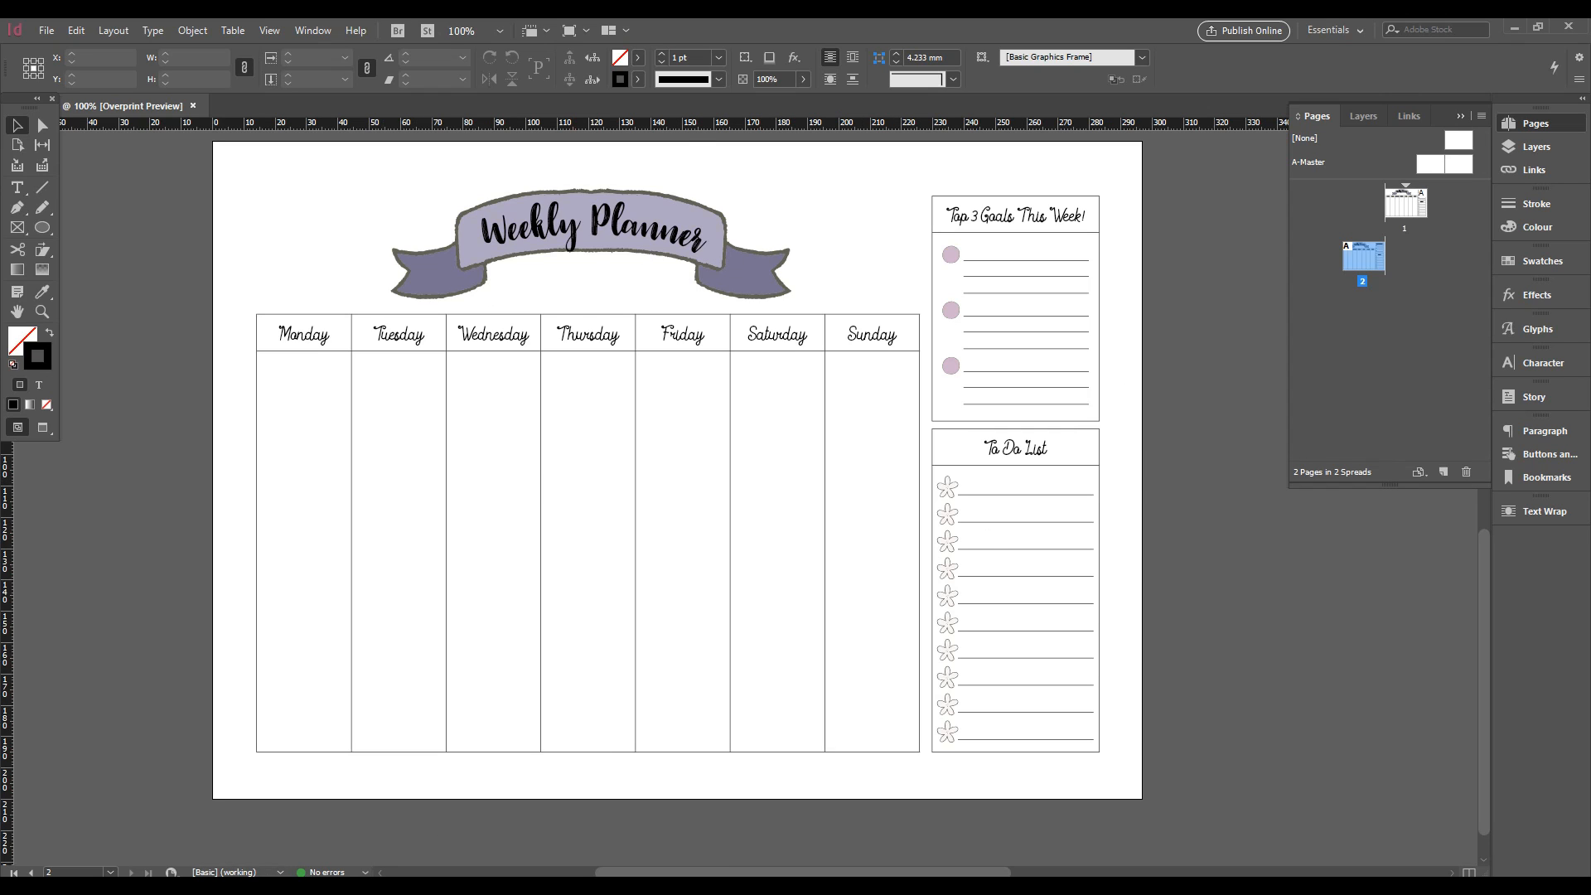
click(365, 886)
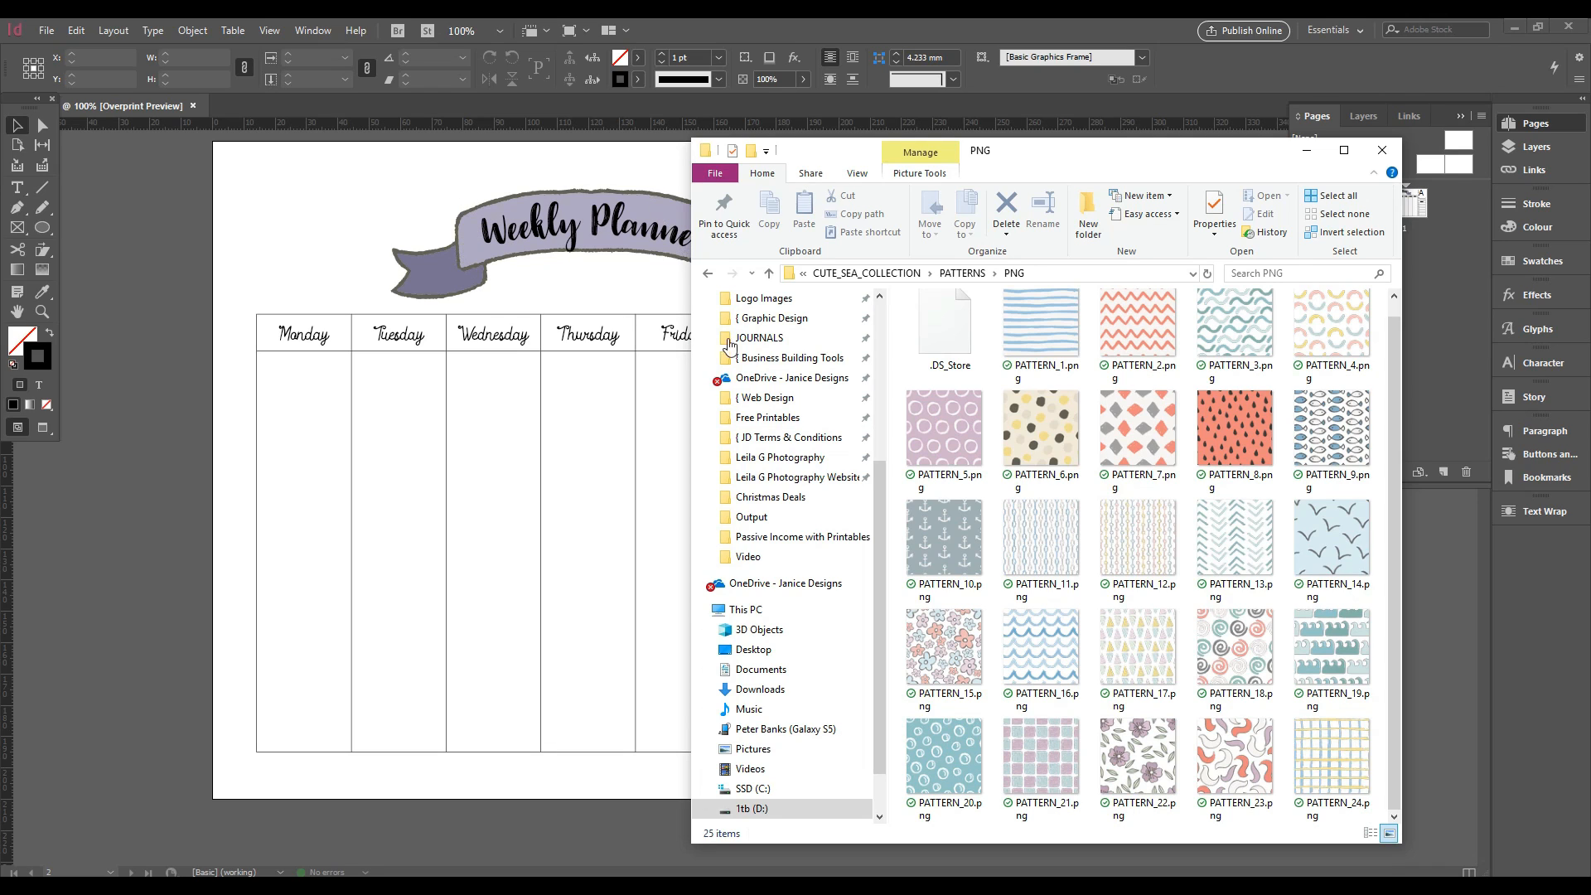
click(1144, 783)
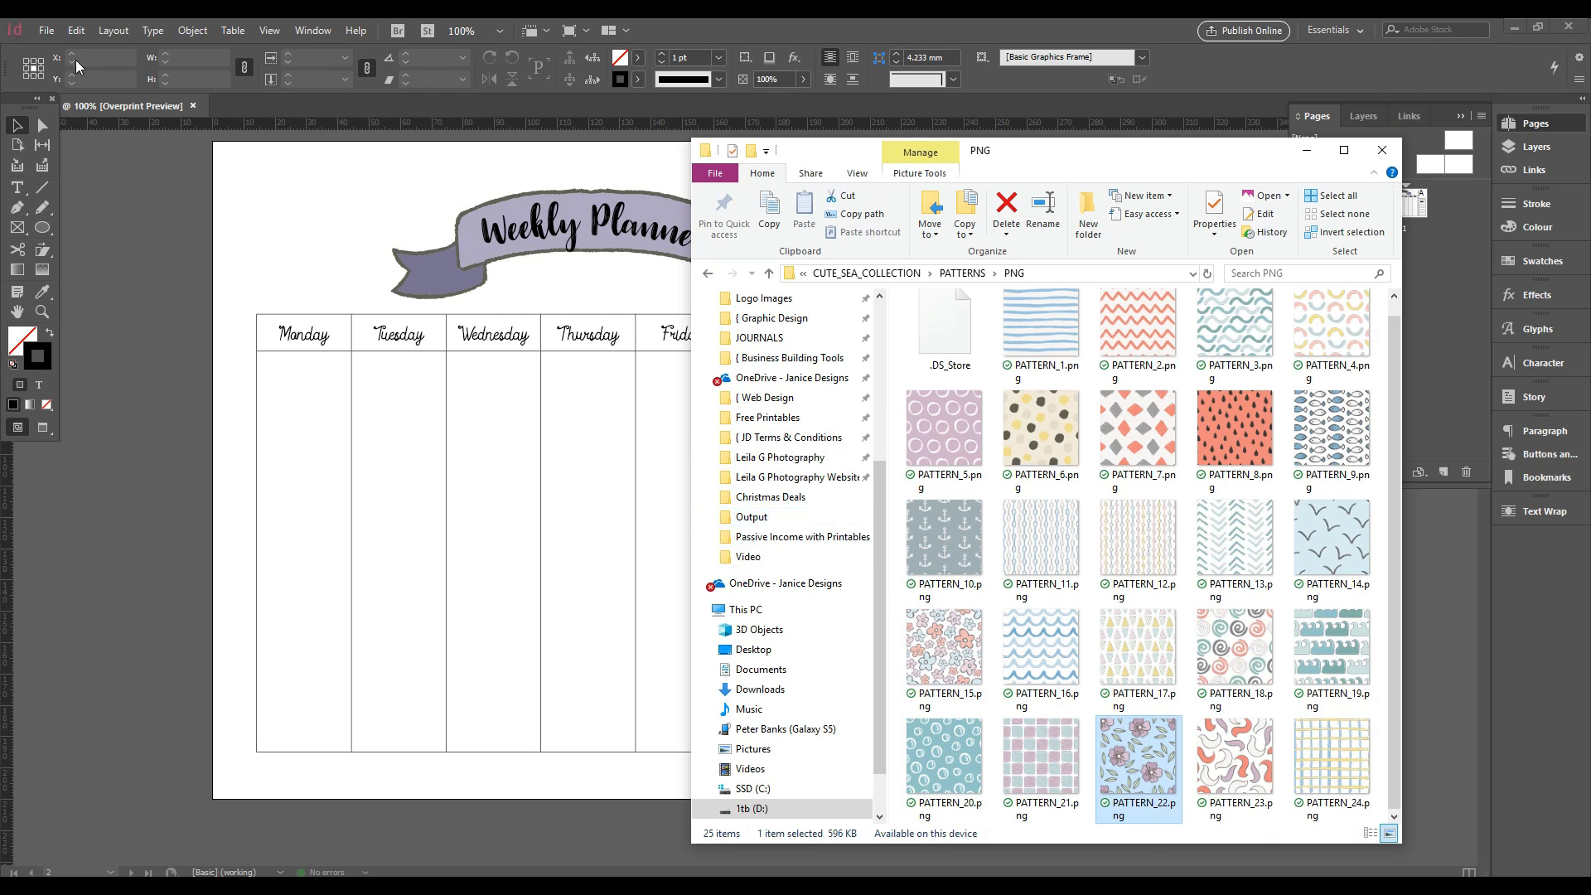
click(47, 30)
click(714, 452)
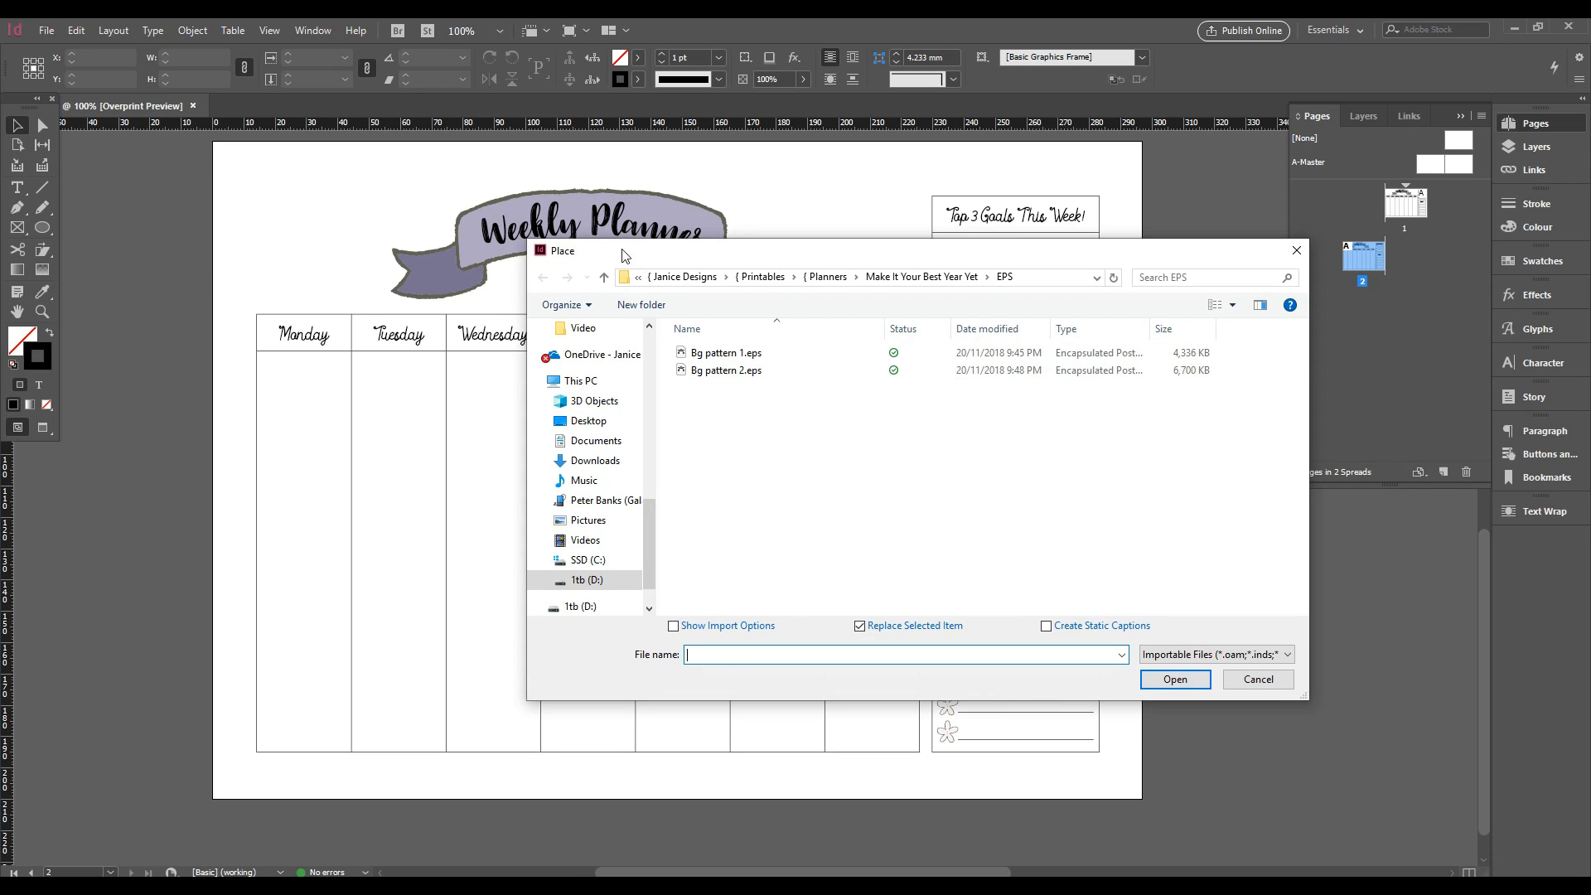
click(1297, 251)
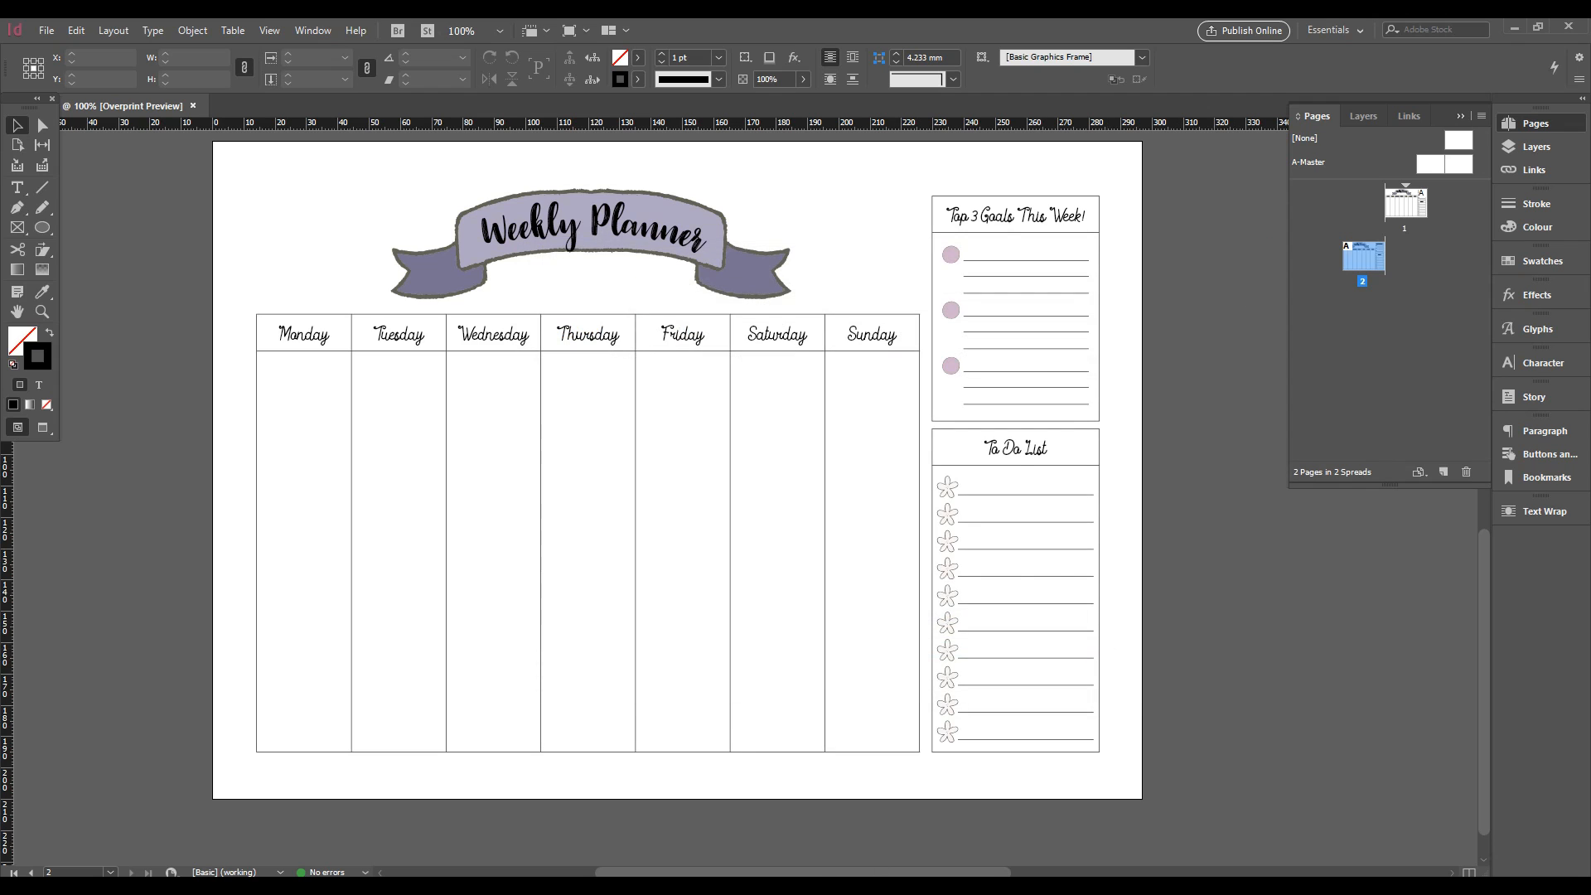
Bring PATTERN_22.png from File Explorer into InDesign and place it at the upper-left corner of the duplicated page
click(514, 884)
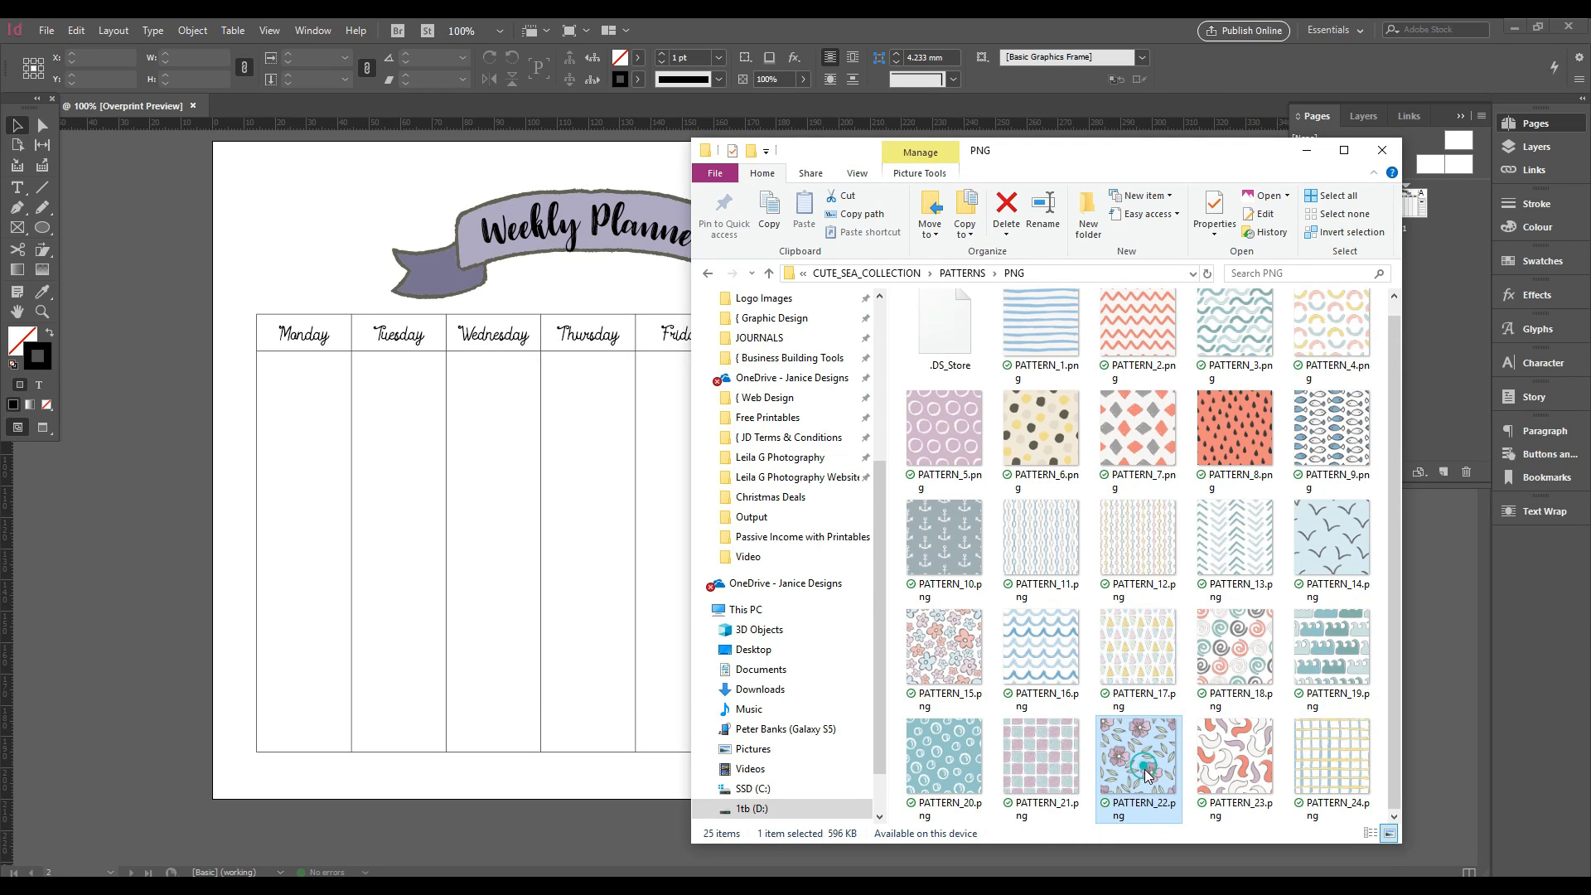
drag(1137, 767, 246, 176)
click(213, 141)
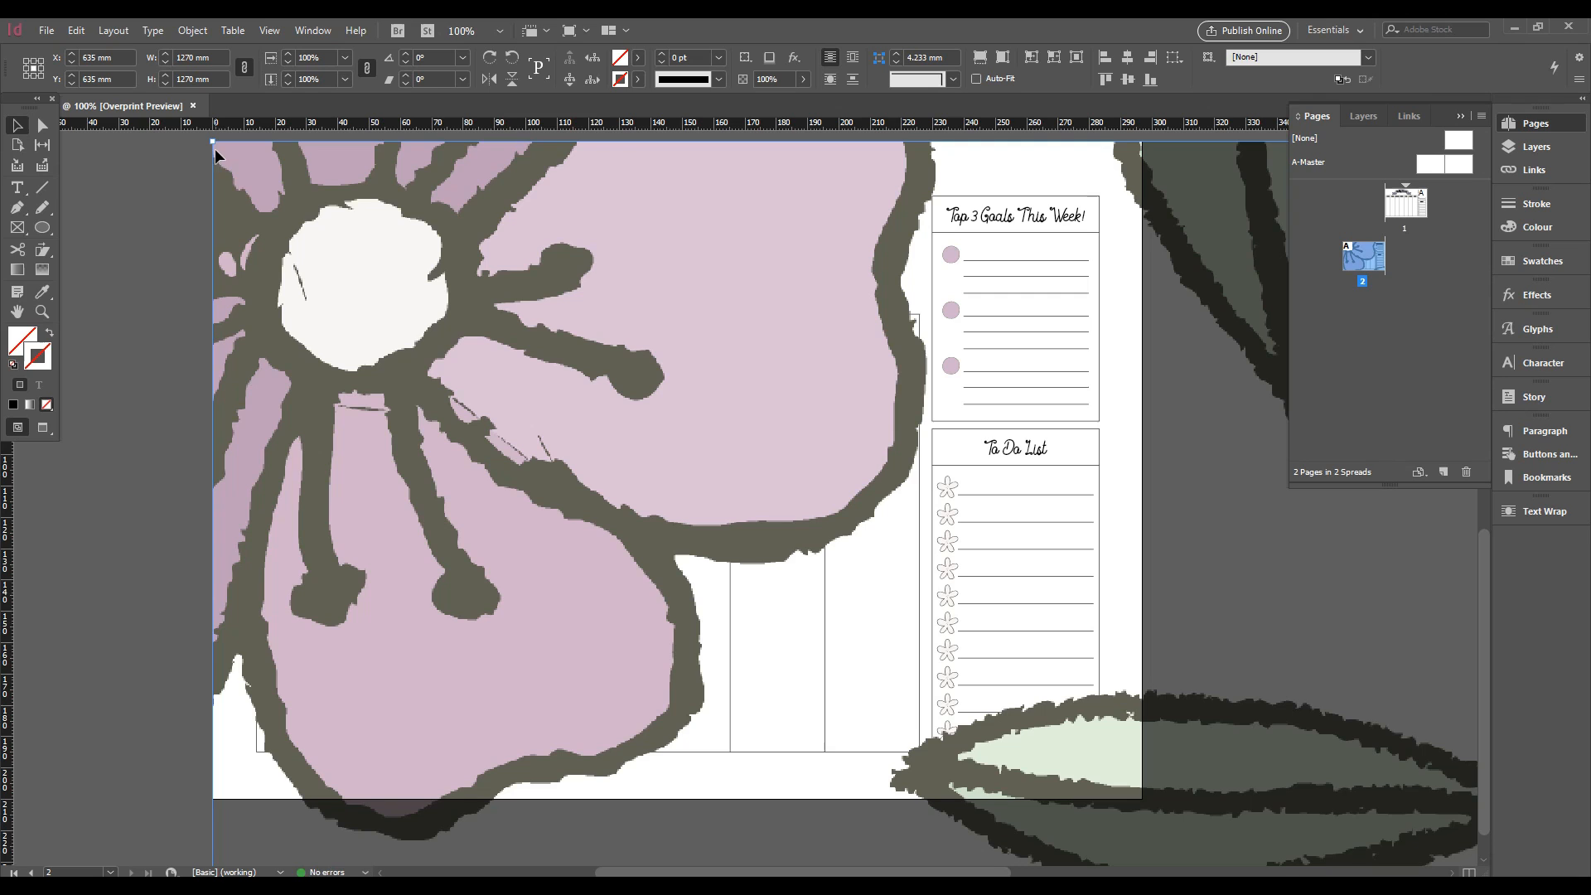
Scale the placed floral pattern down proportionally from its lower-right corner to about 233 mm square
key(ctrl+minus)
key(ctrl+minus)
key(ctrl+minus)
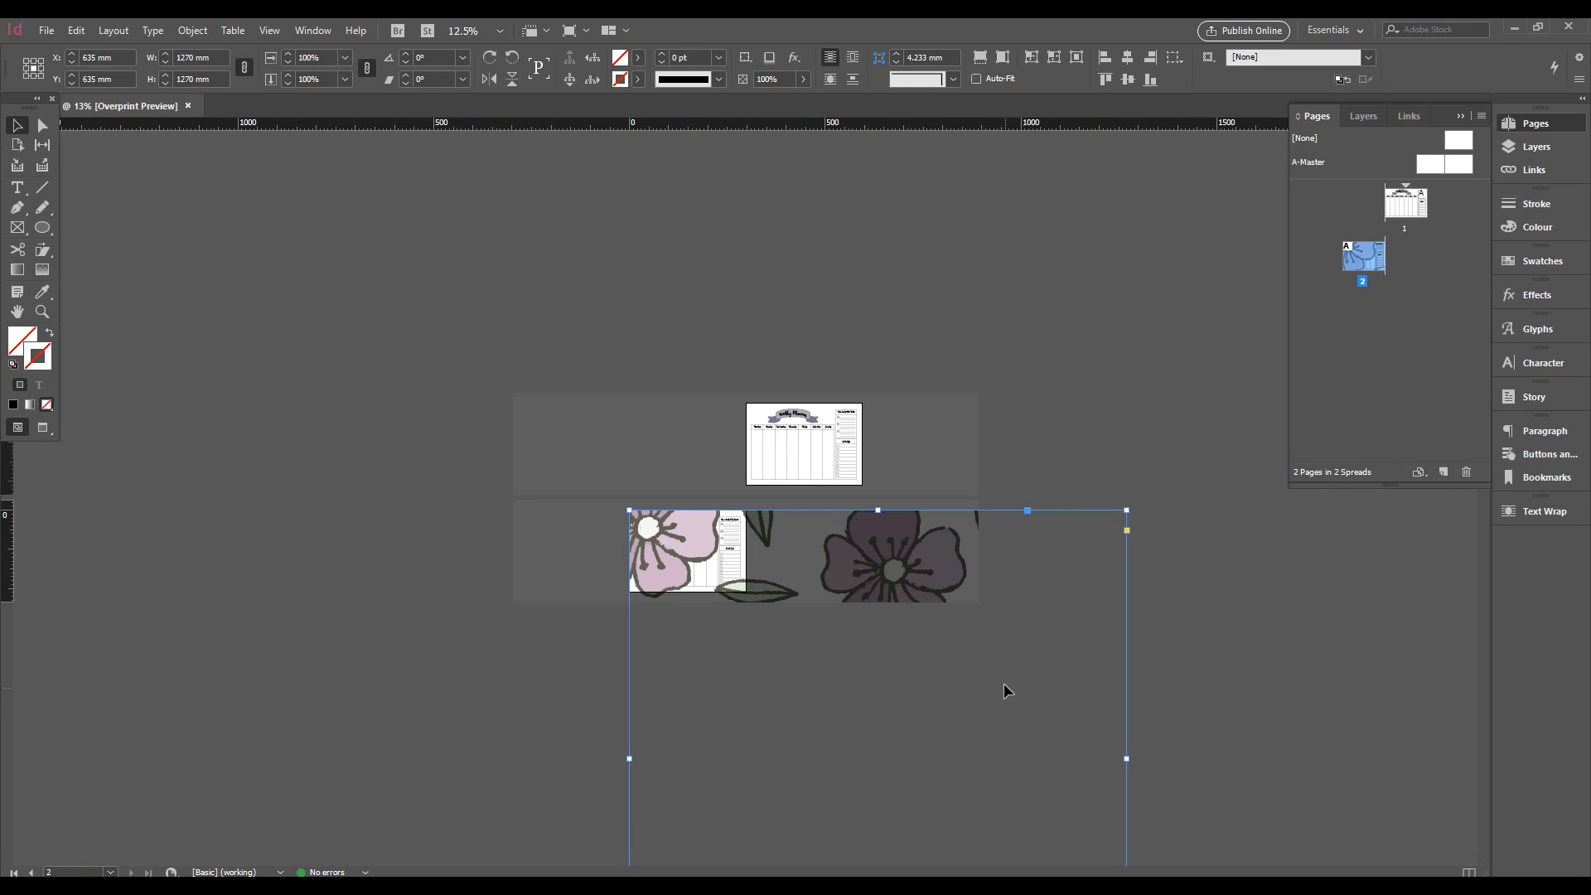
key(ctrl+minus)
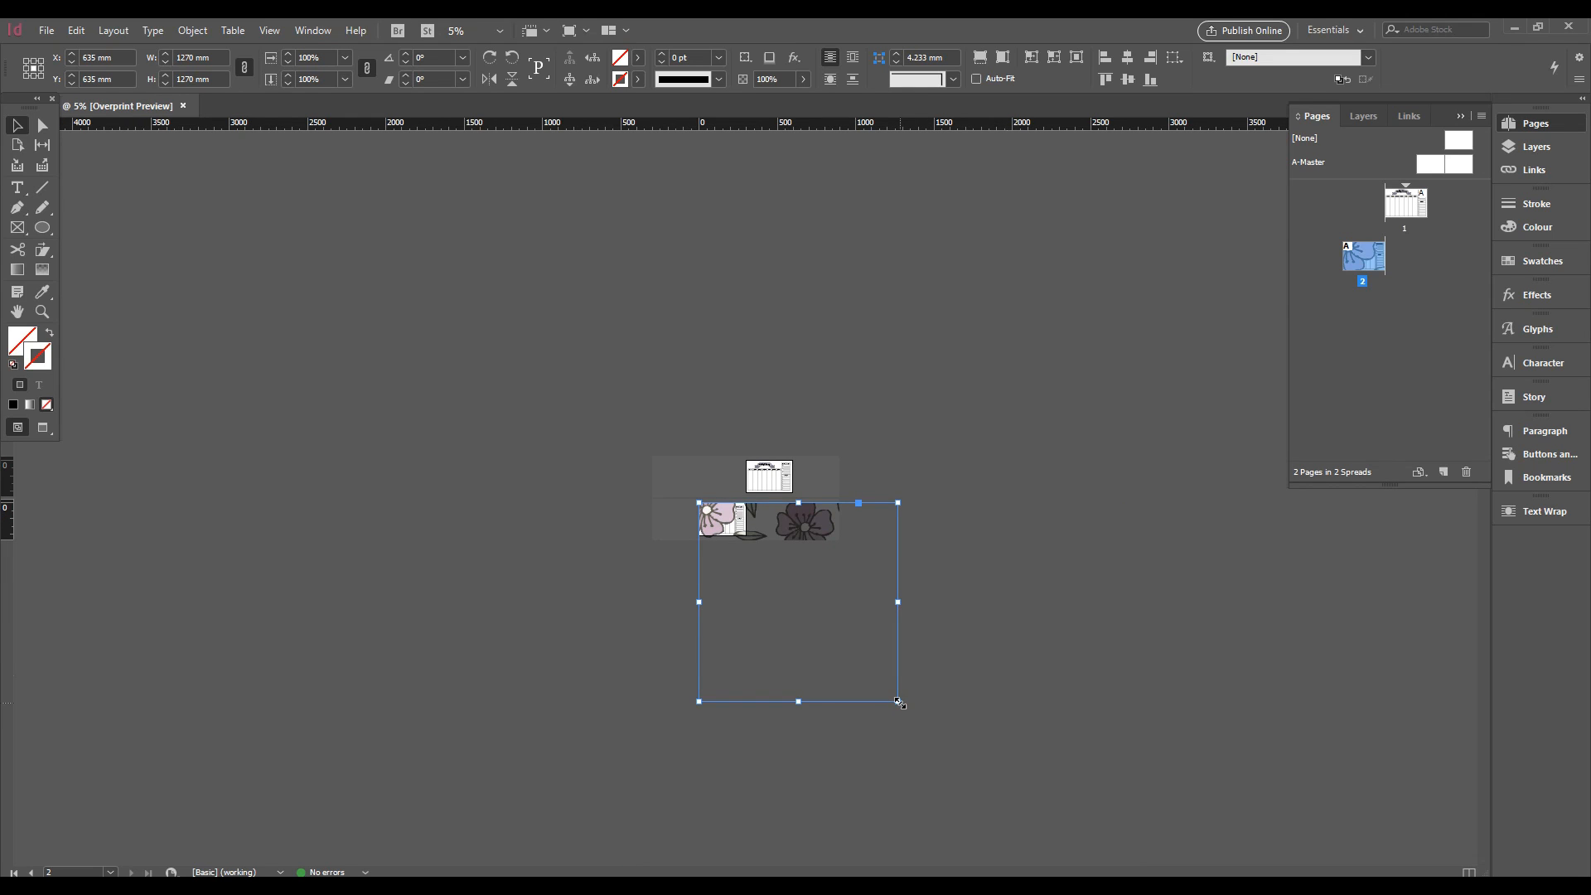
drag(898, 702, 738, 505)
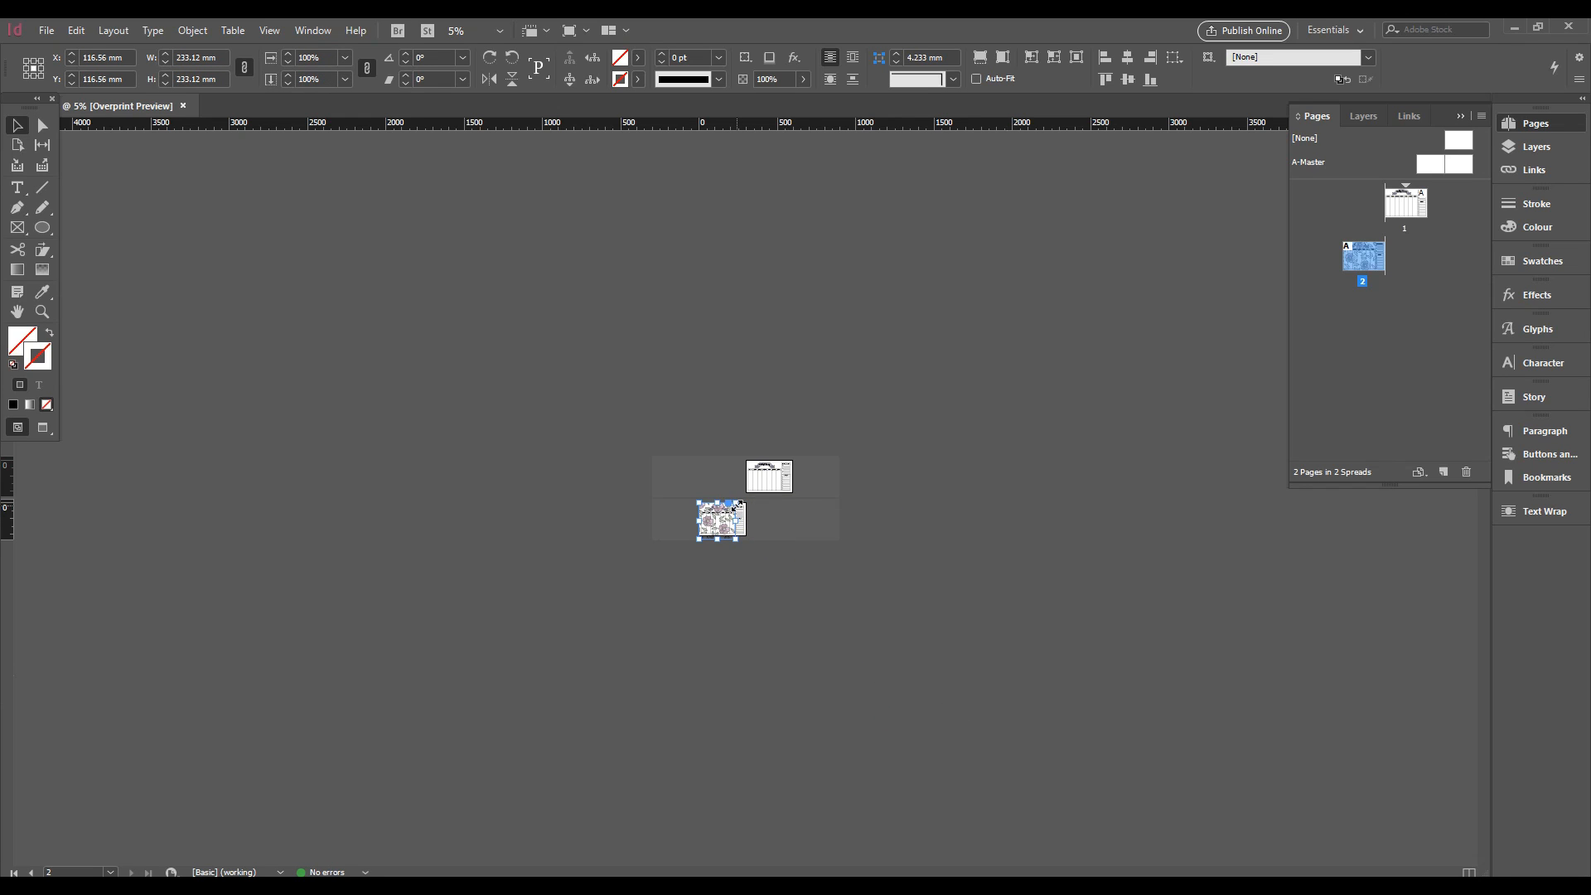
Fit the floral pattern to the page height by scaling it proportionally to about 209.8 mm square
key(ctrl+equal)
key(ctrl+equal)
key(ctrl+equal)
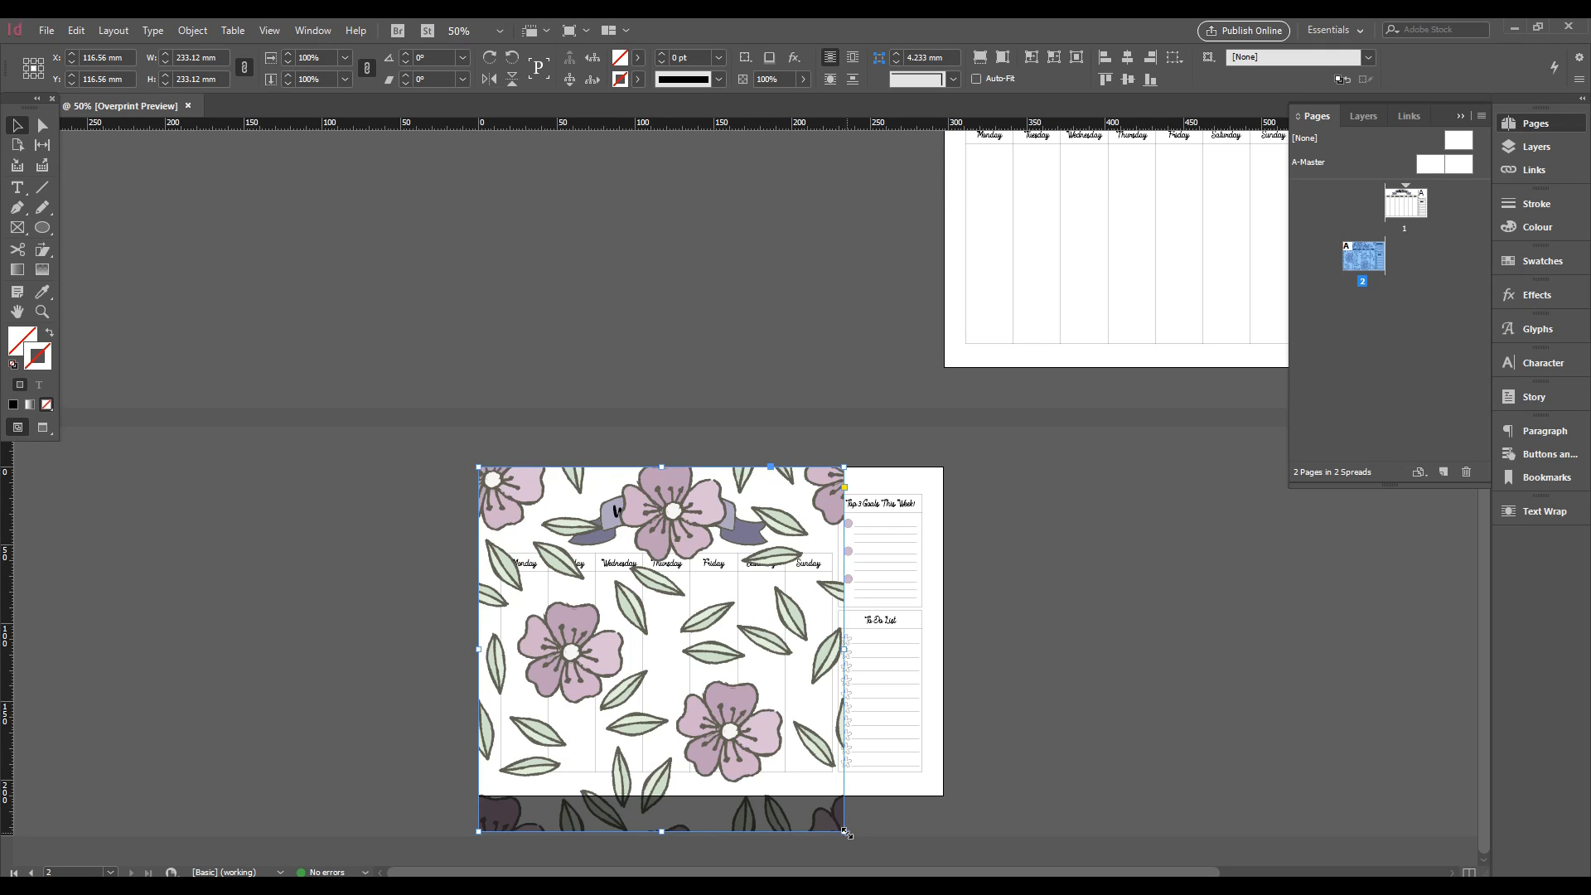
drag(845, 833, 806, 789)
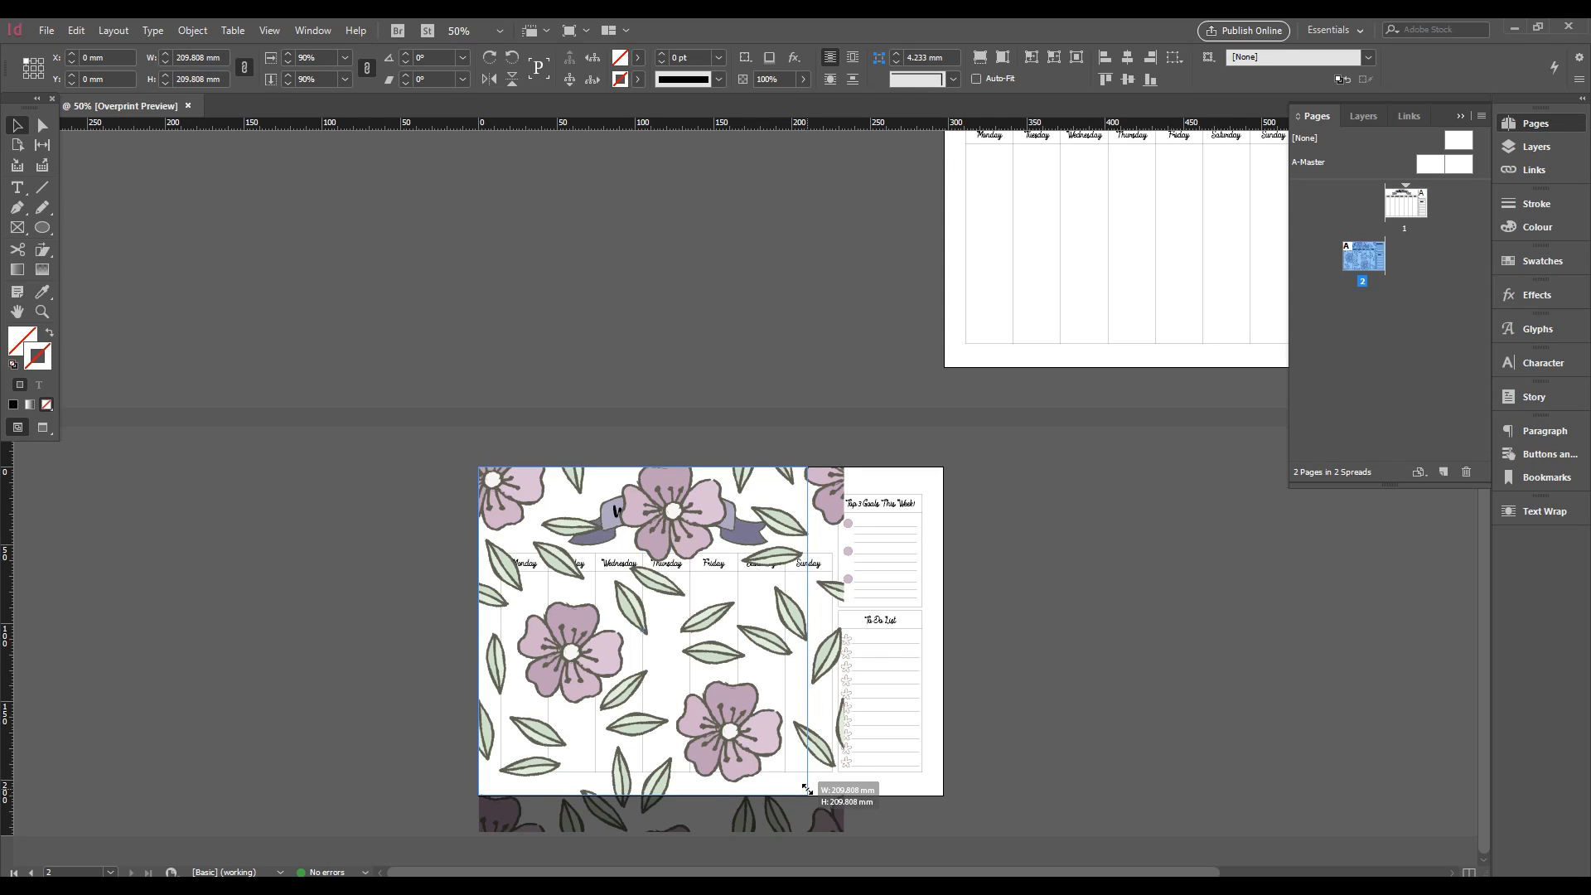
click(1041, 758)
click(646, 493)
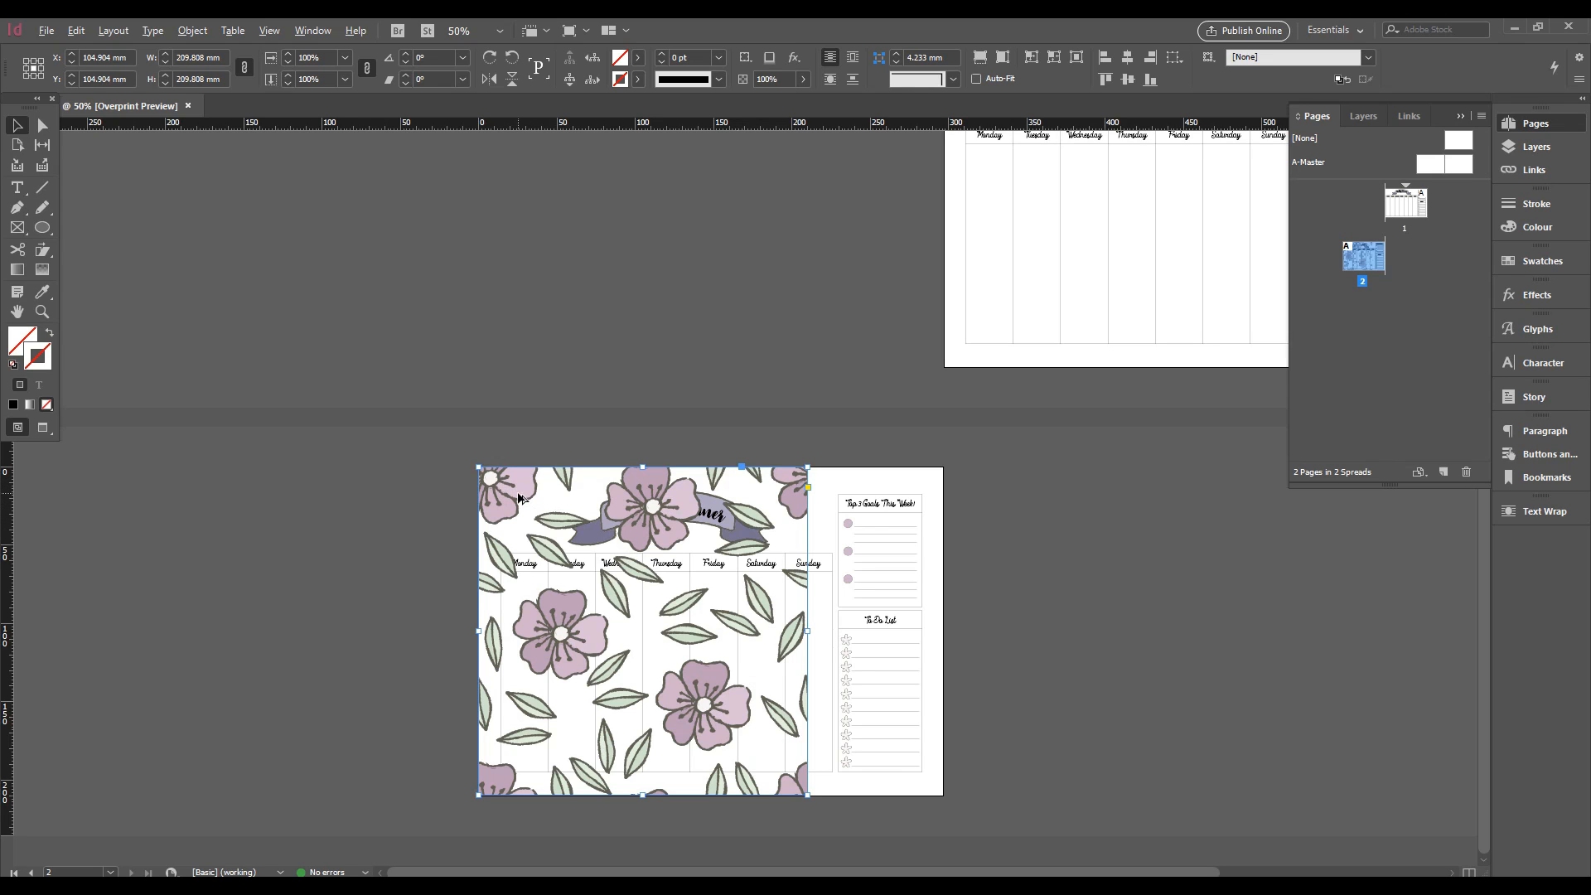
Duplicate the floral pattern square flush against its right edge and group the two pattern tiles
drag(519, 495, 849, 488)
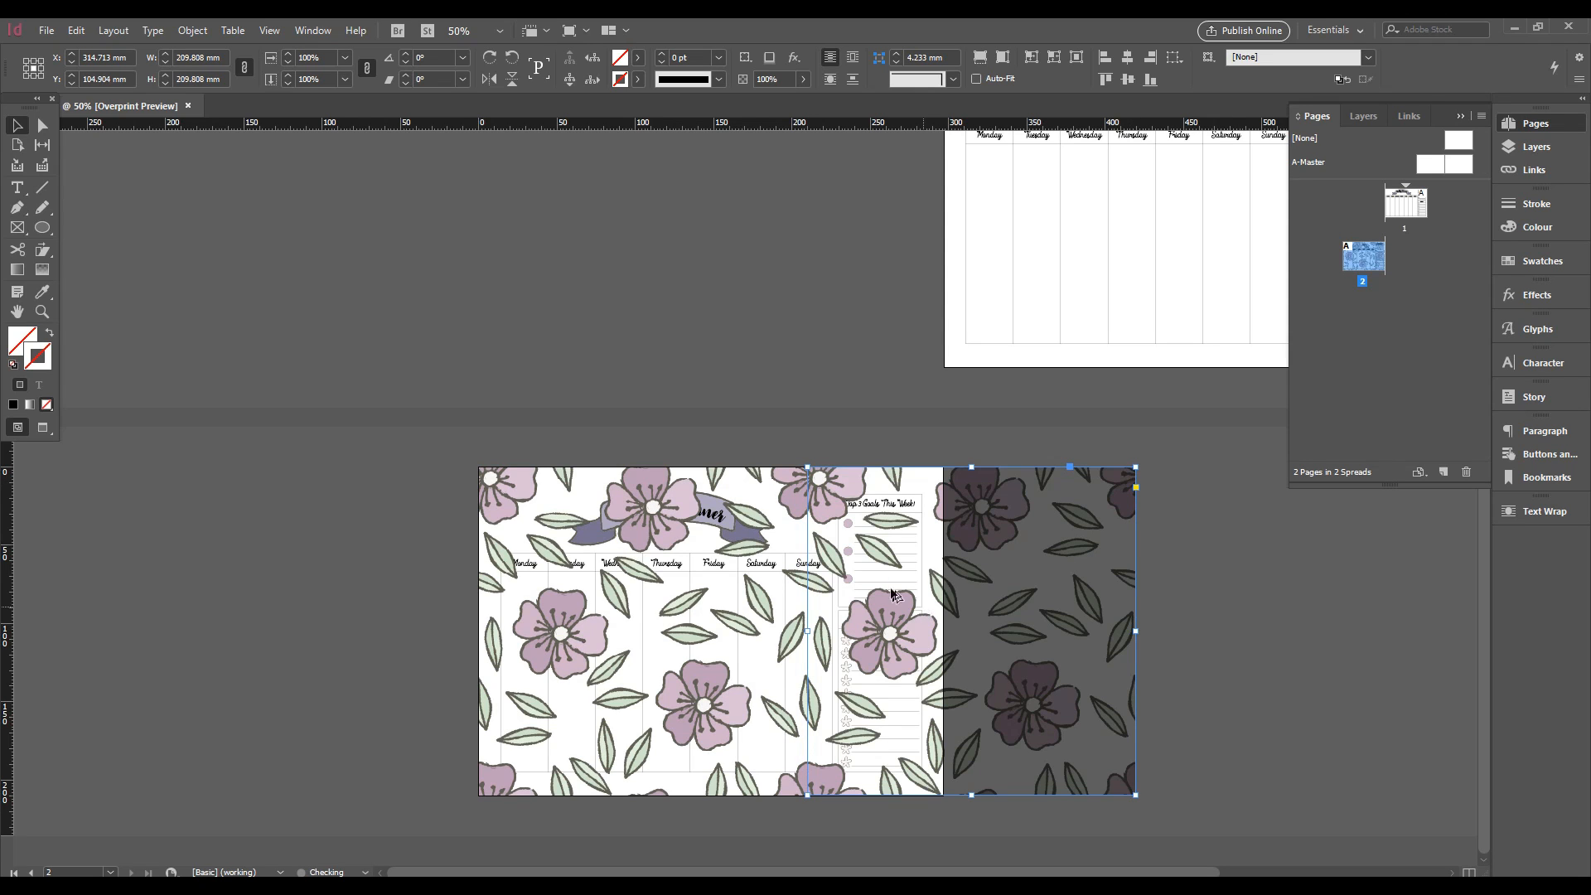
click(1226, 546)
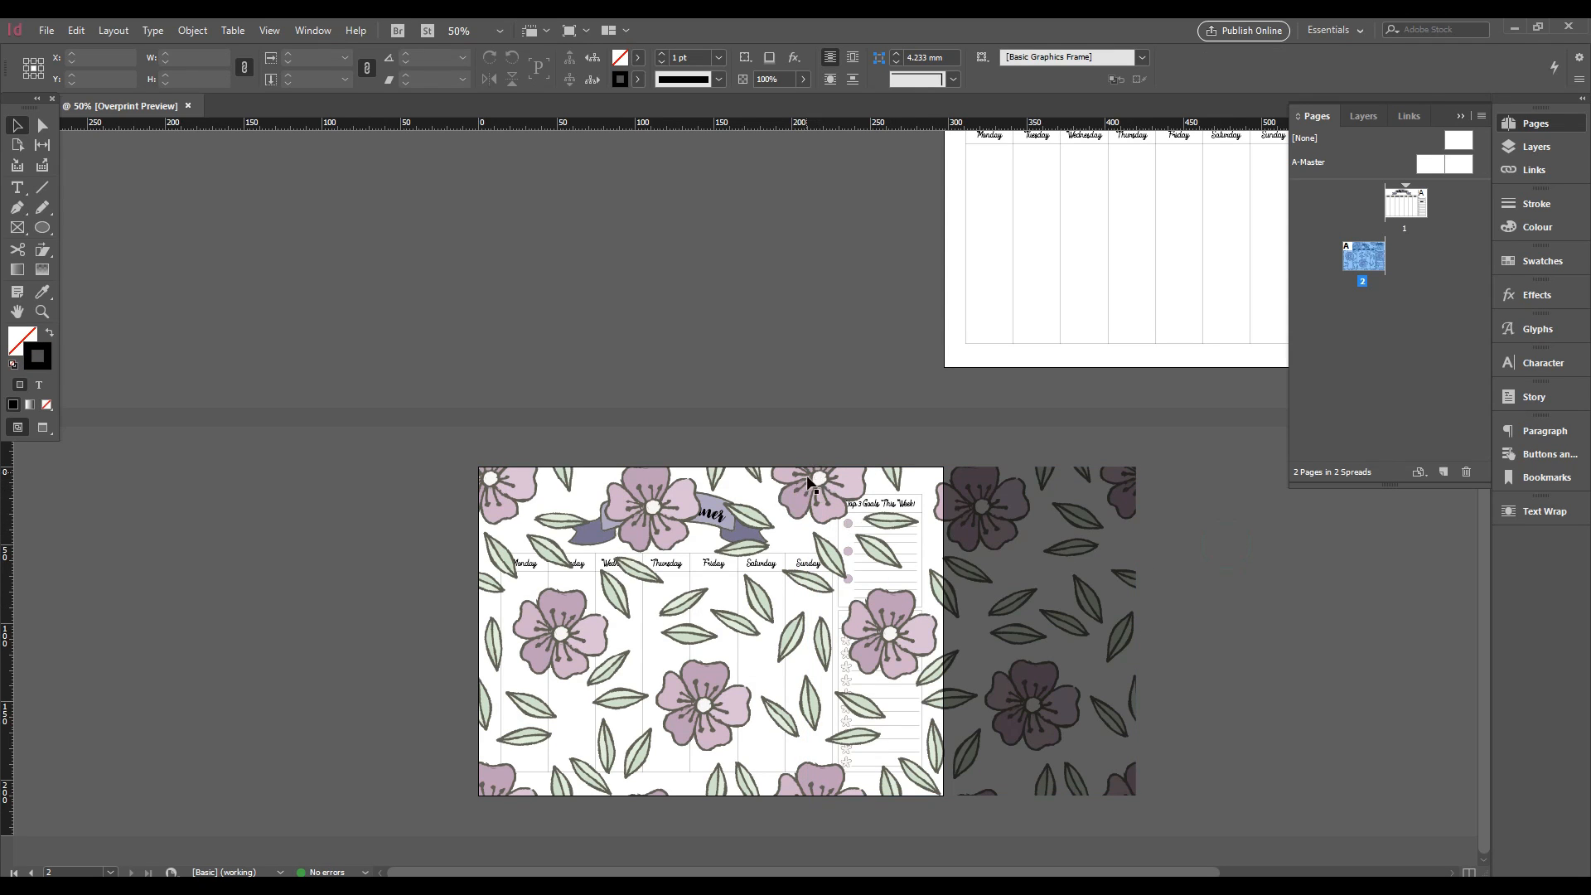
click(827, 486)
click(855, 449)
drag(784, 449, 857, 491)
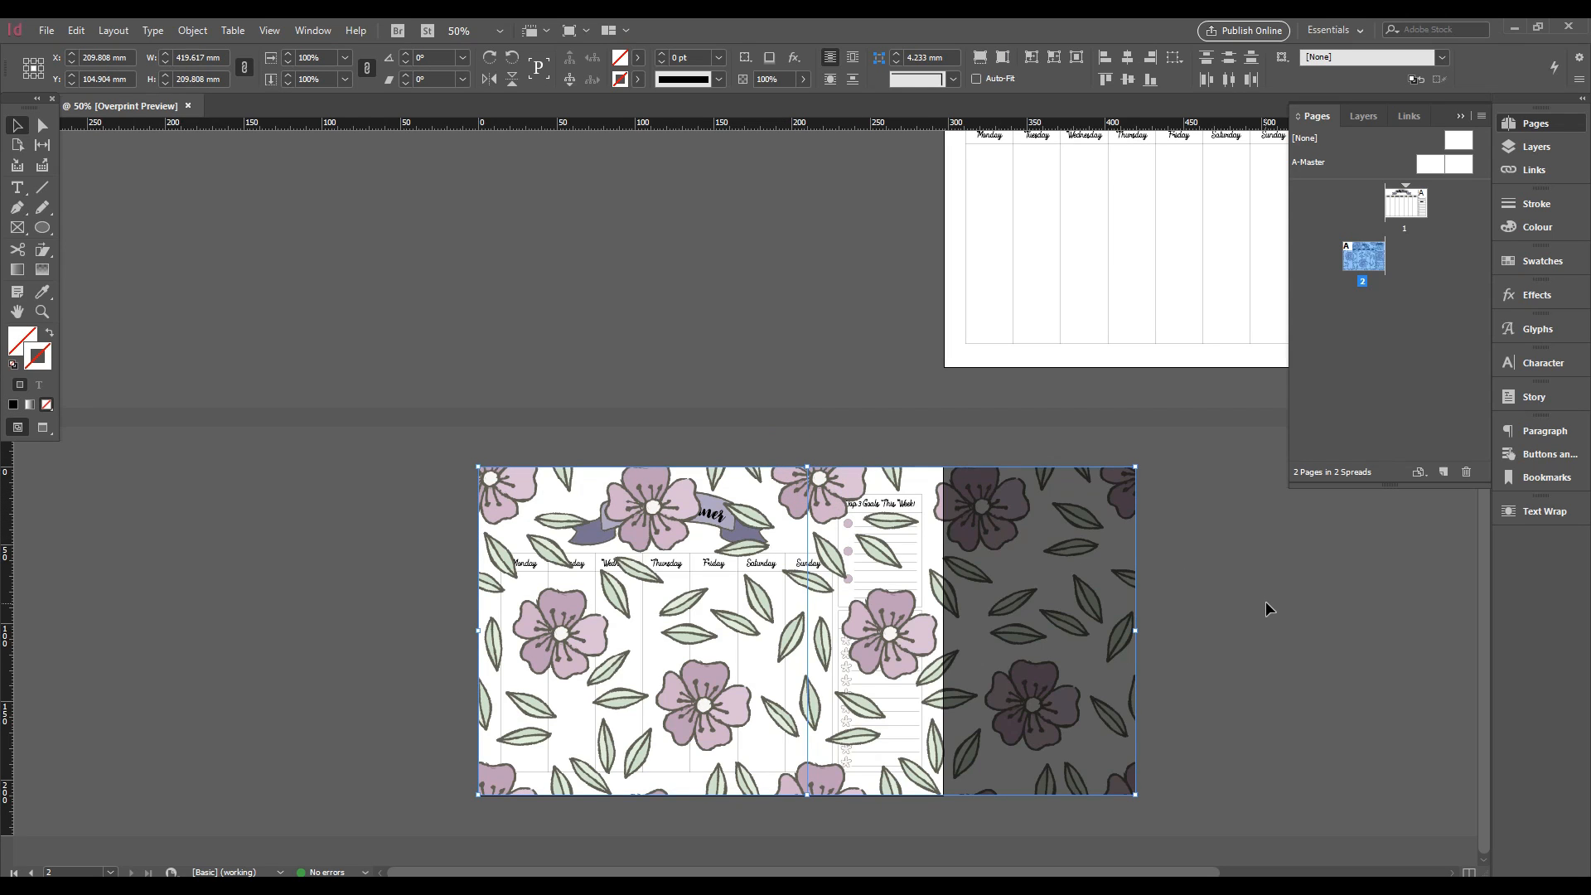
click(858, 439)
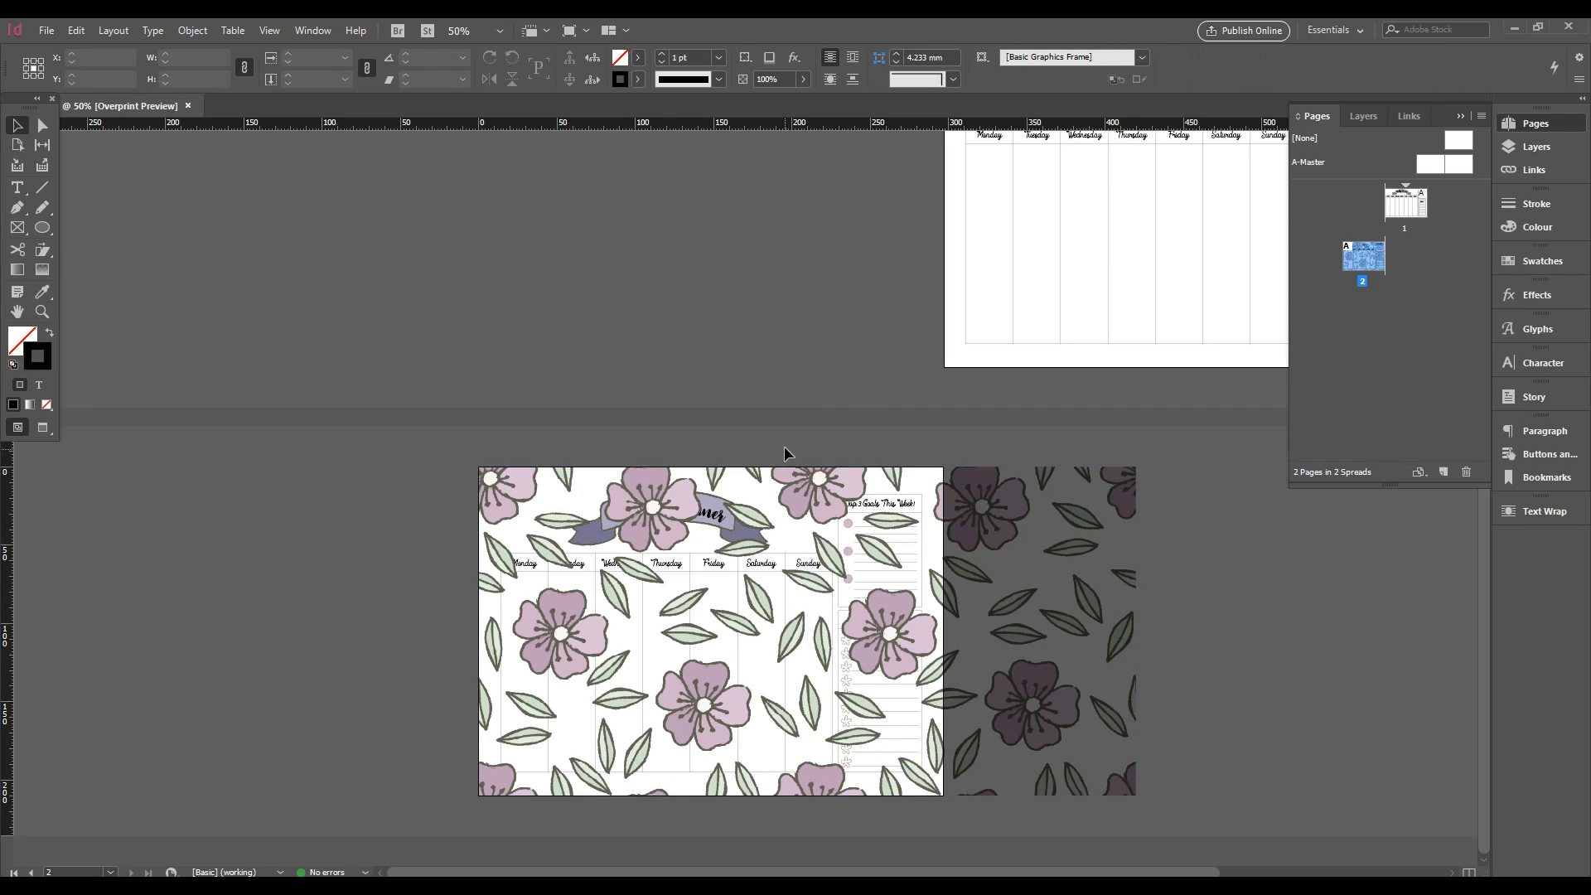
drag(823, 469, 823, 469)
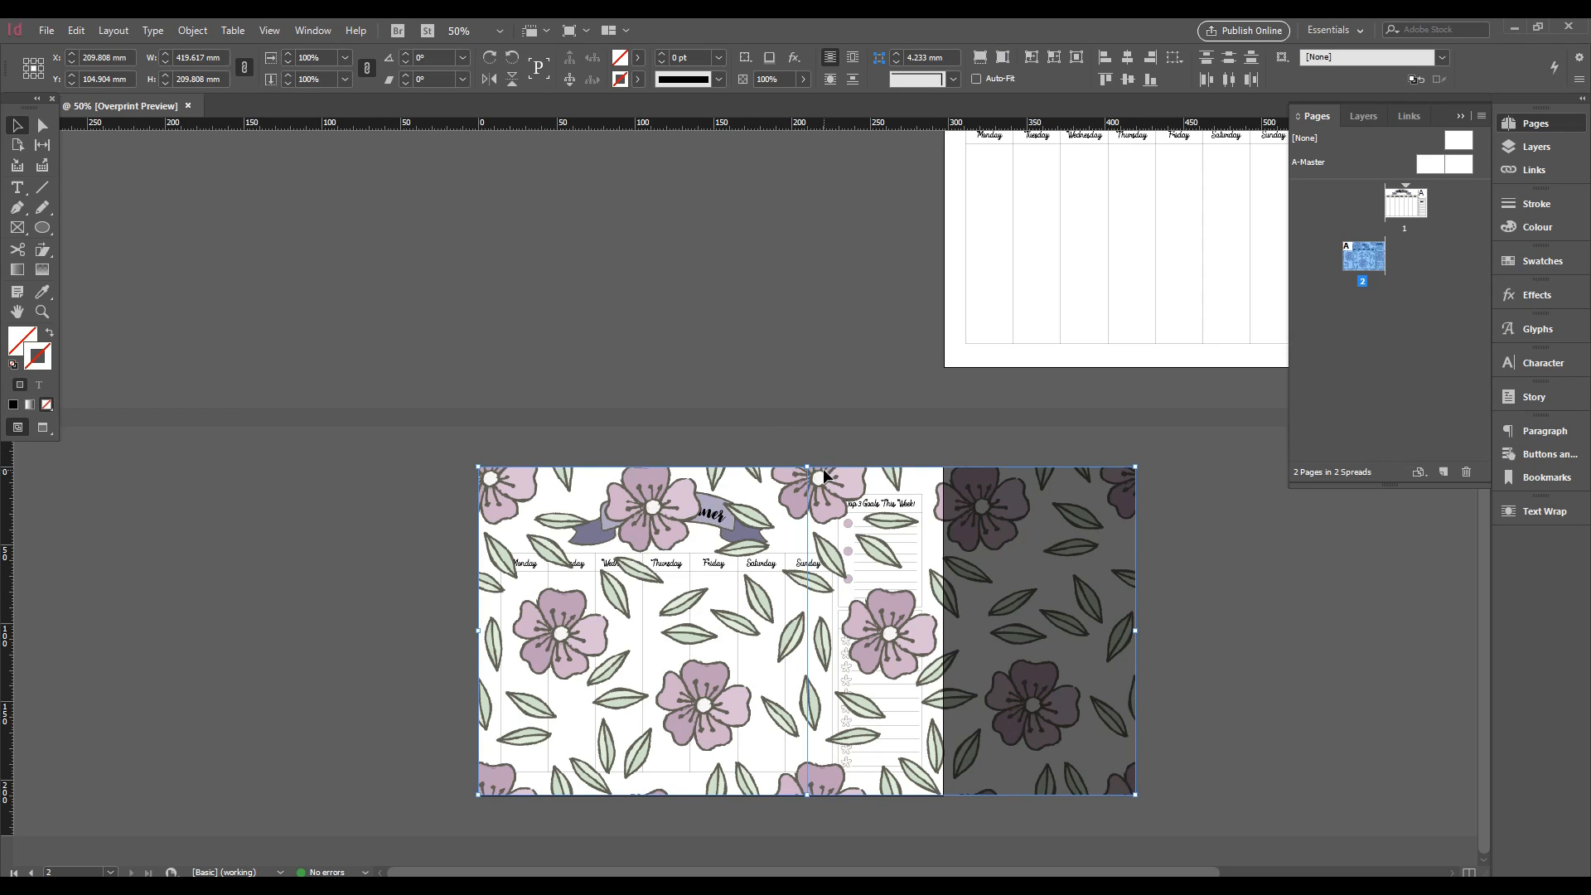
key(ctrl+g)
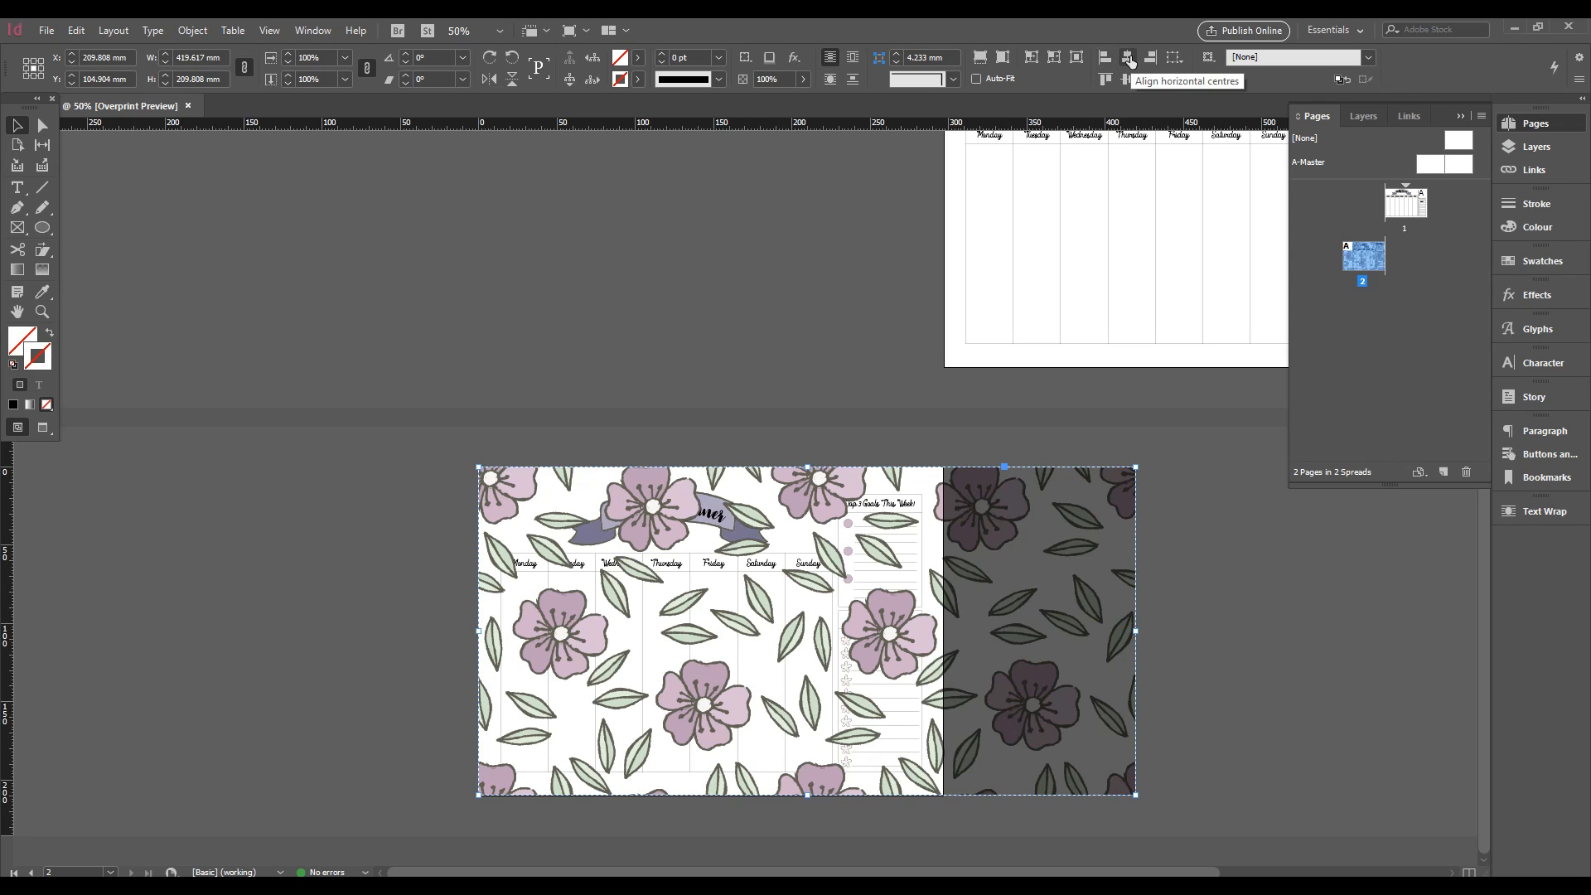
Set alignment relative to the page and centre the pattern group horizontally on it
click(1175, 57)
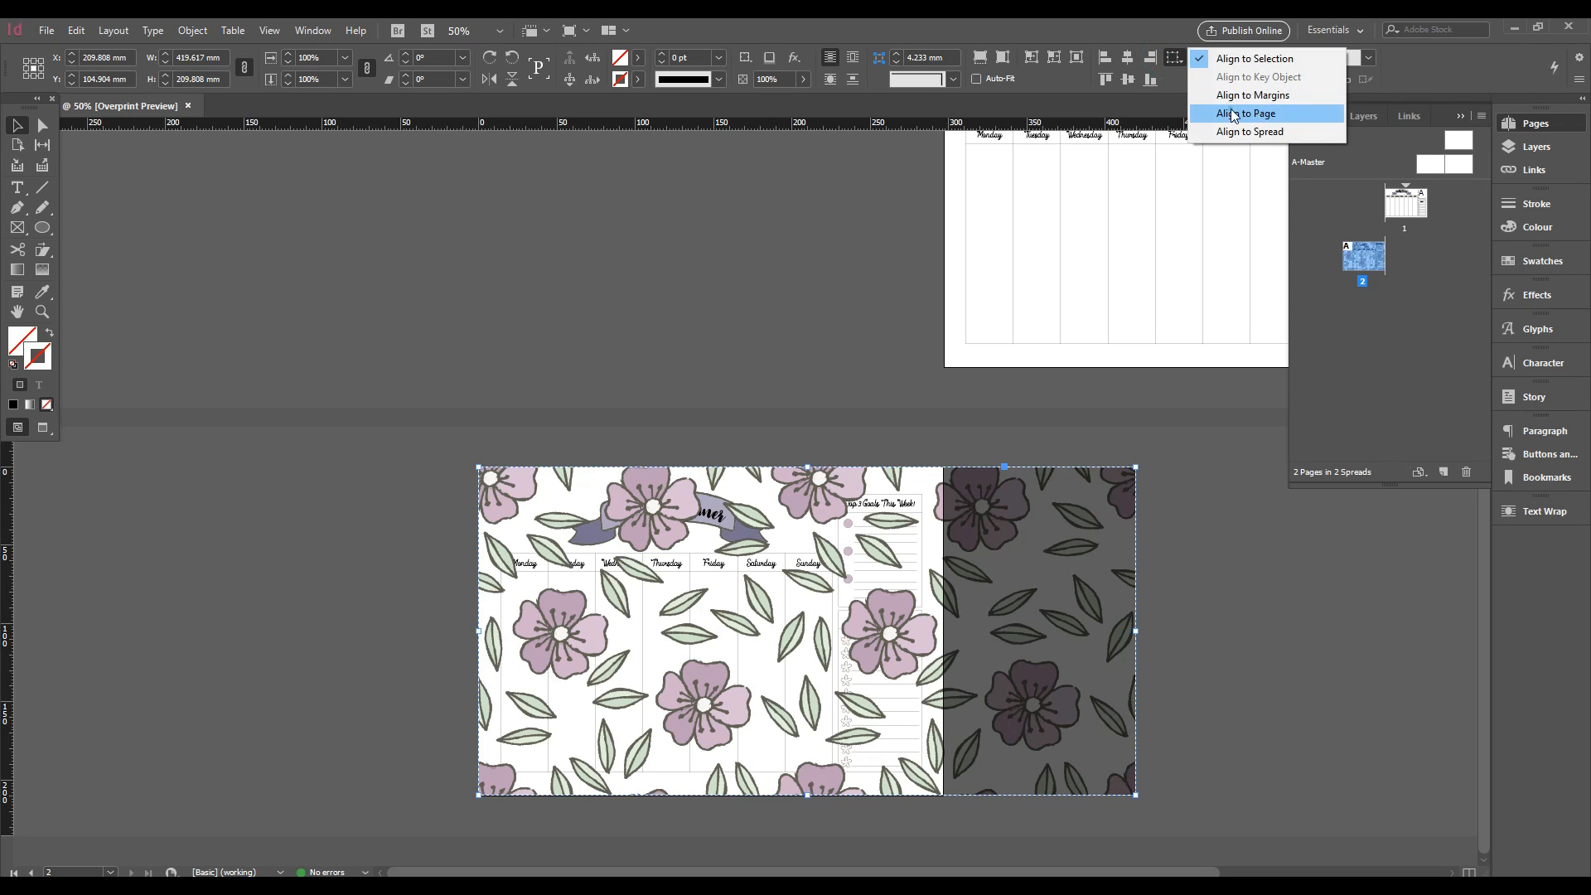
click(1234, 110)
click(1131, 63)
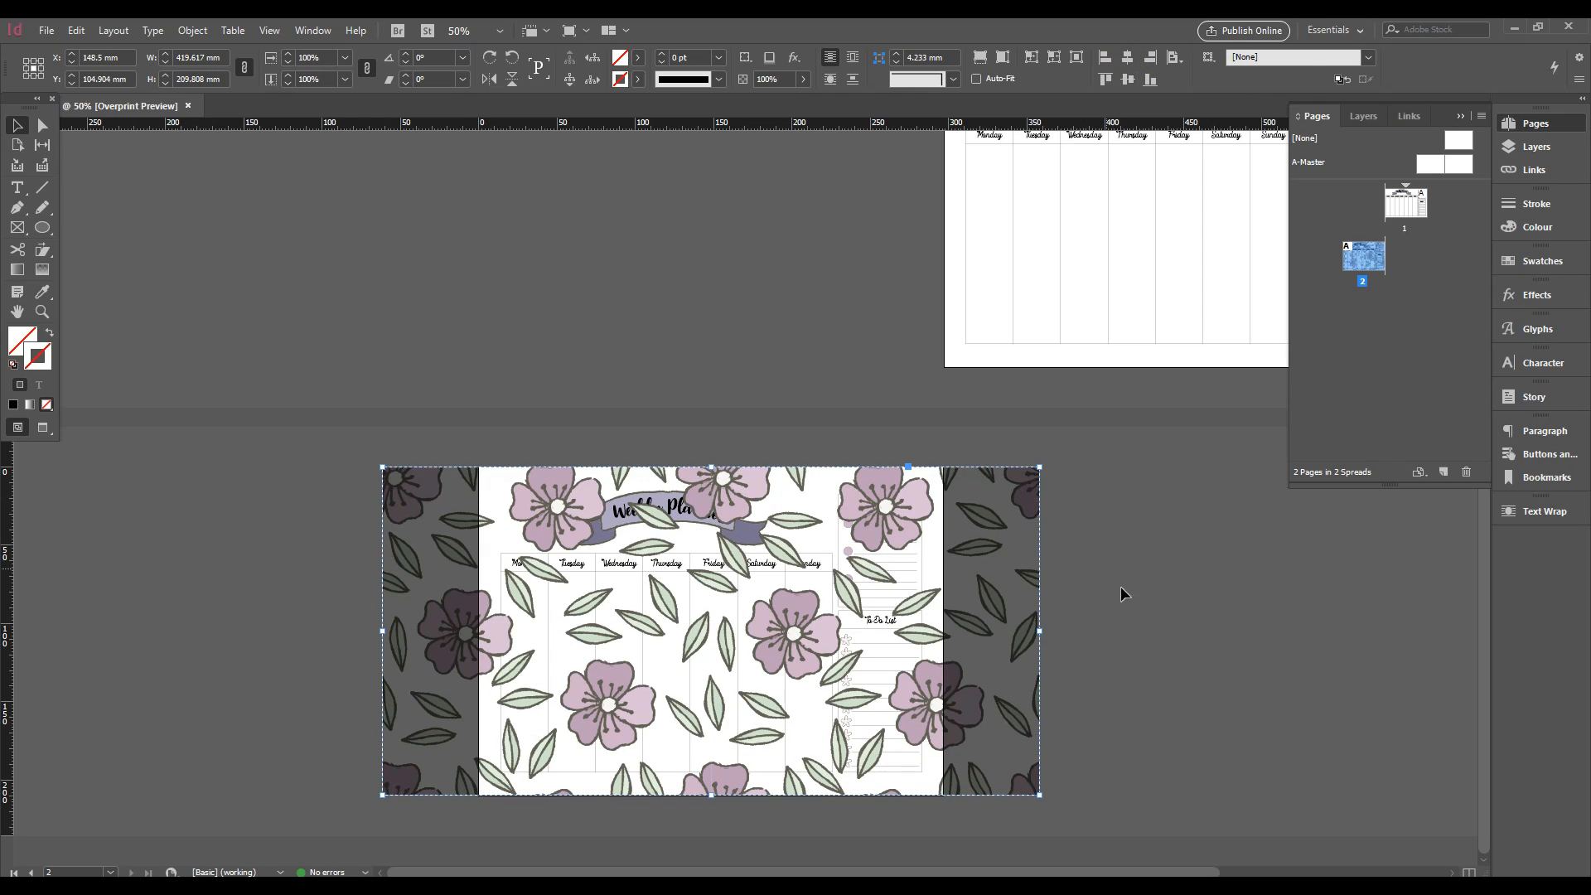
click(1159, 633)
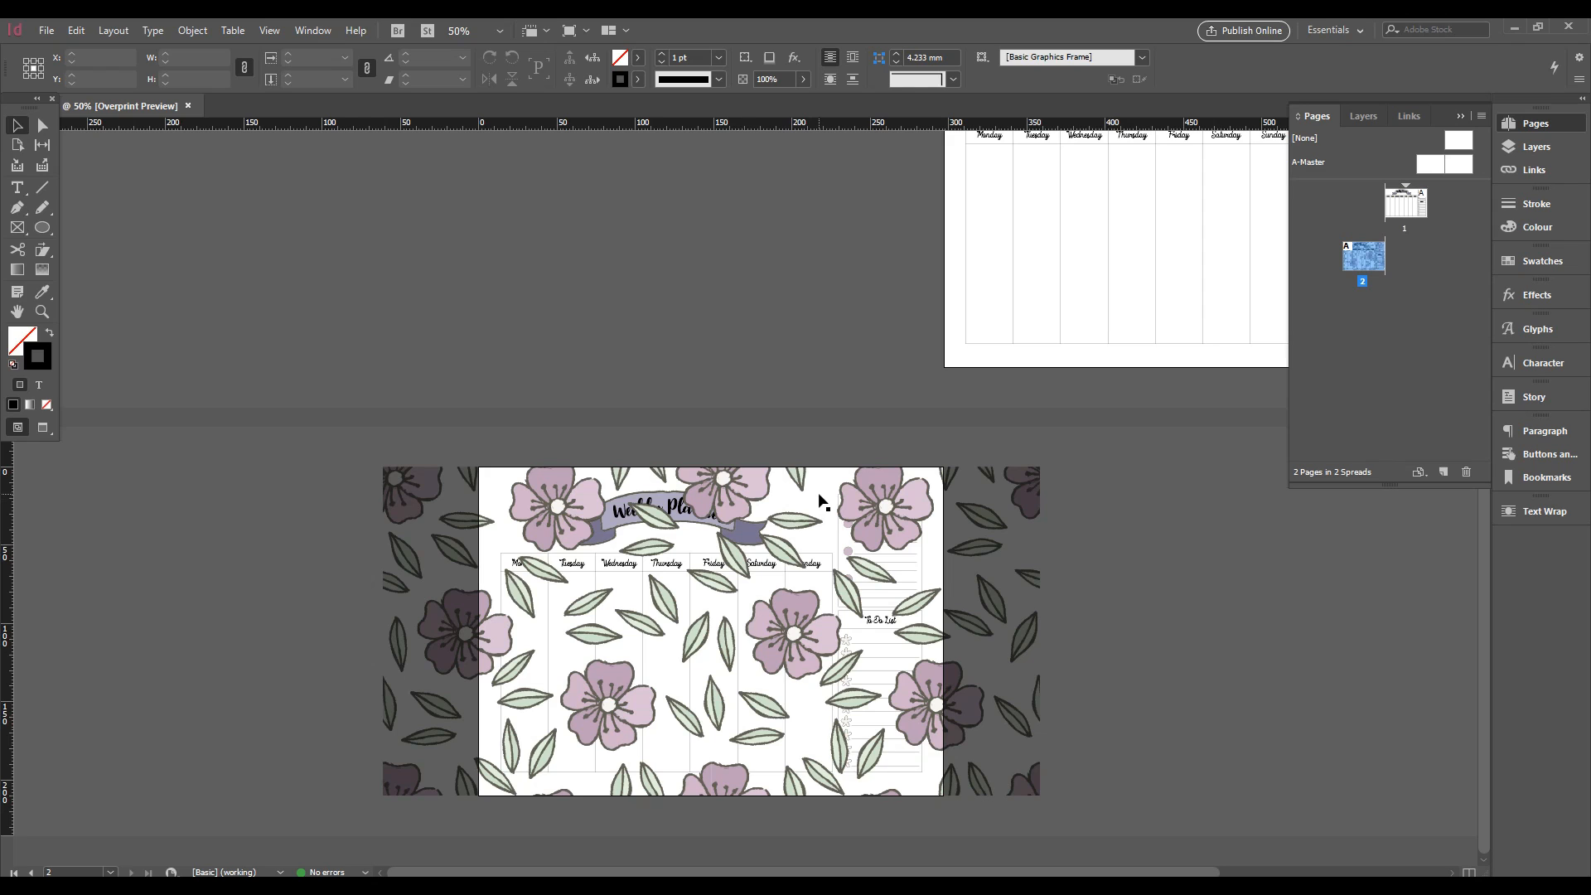
Send the grouped floral pattern to the back, behind all the planner elements
click(875, 480)
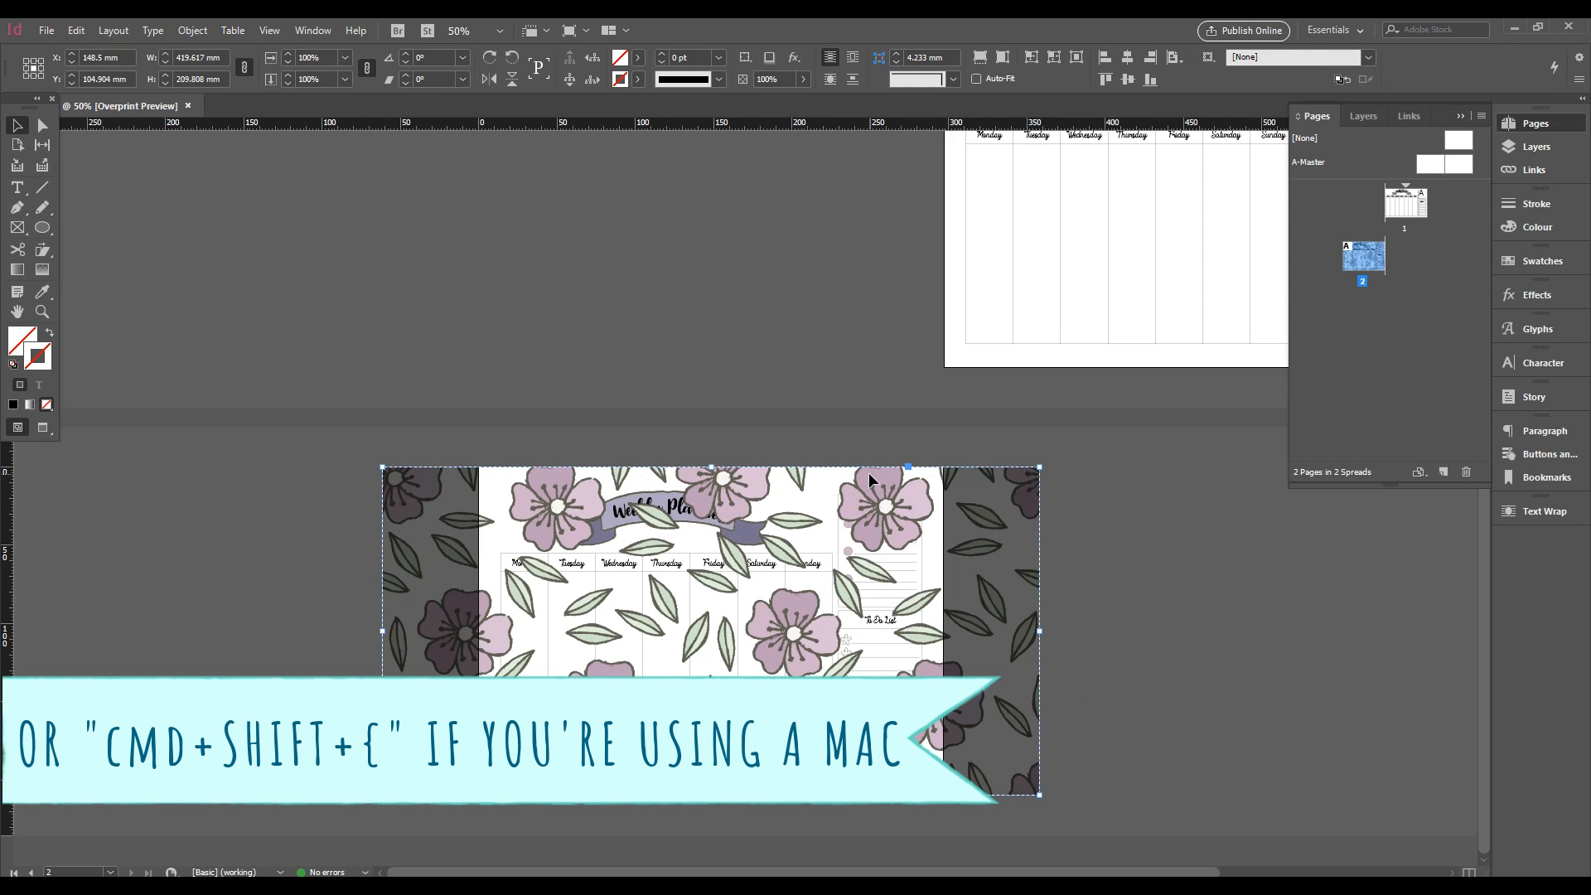
key(ctrl+shift+bracketleft)
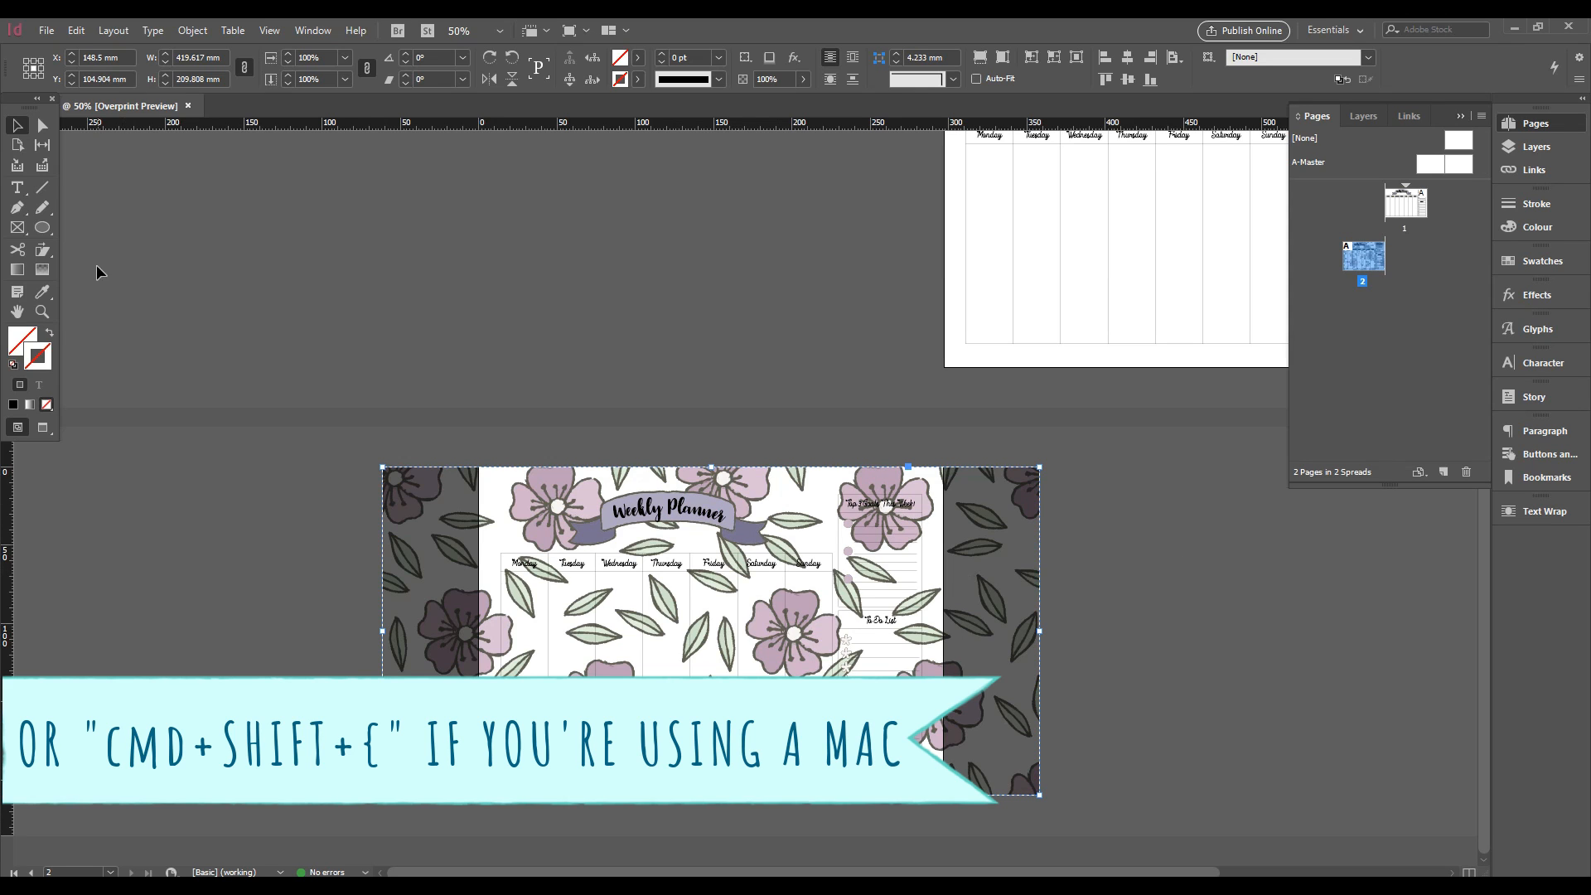
key(ctrl+equal)
key(ctrl+equal)
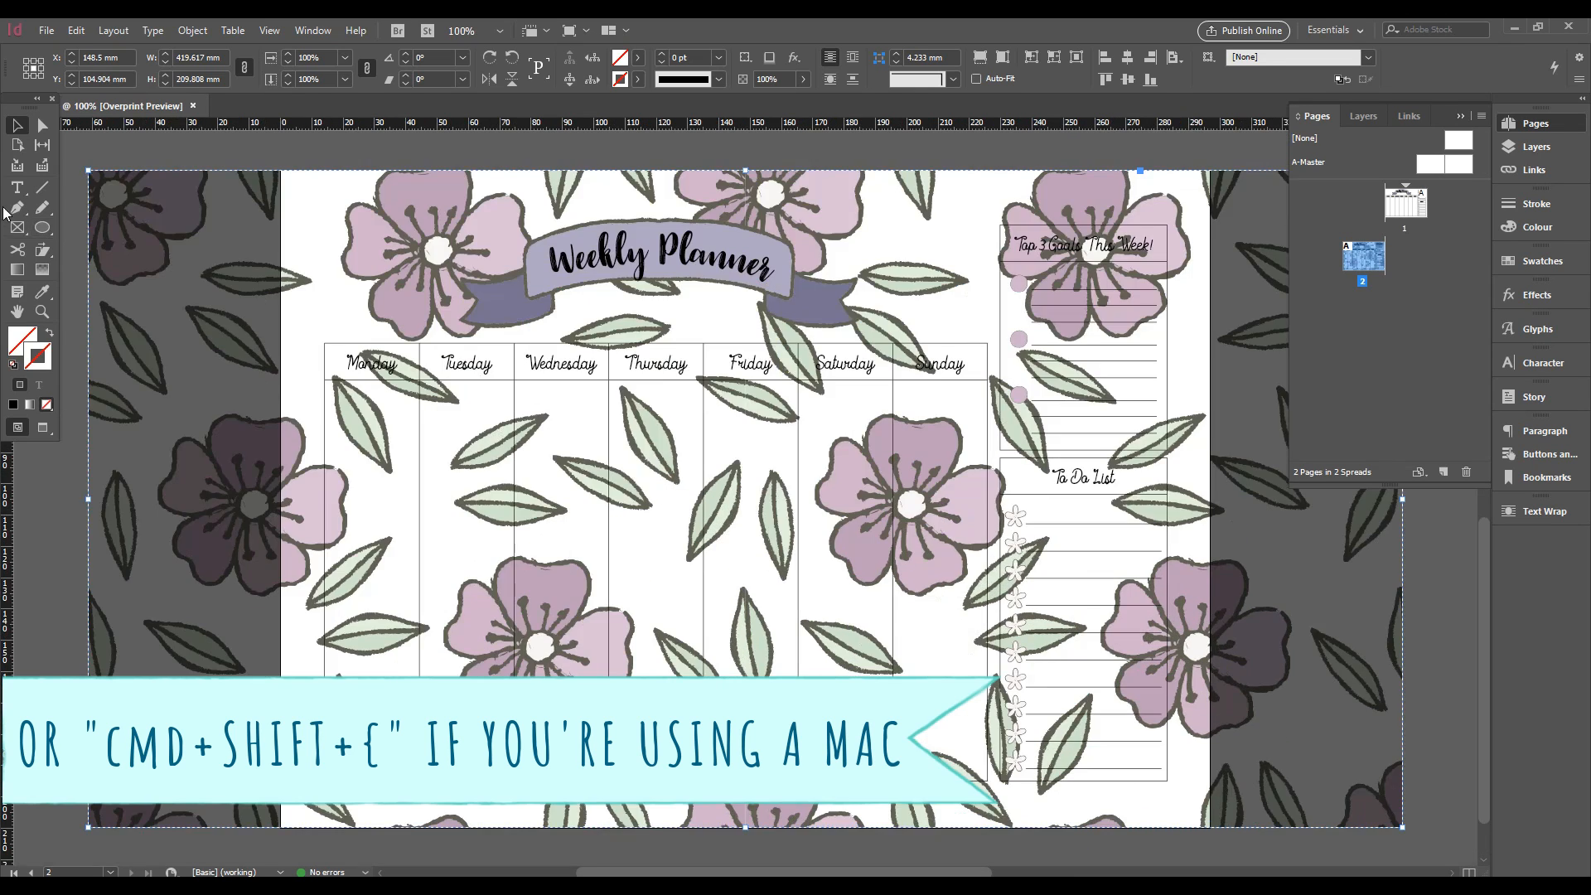
click(18, 187)
drag(897, 226, 962, 292)
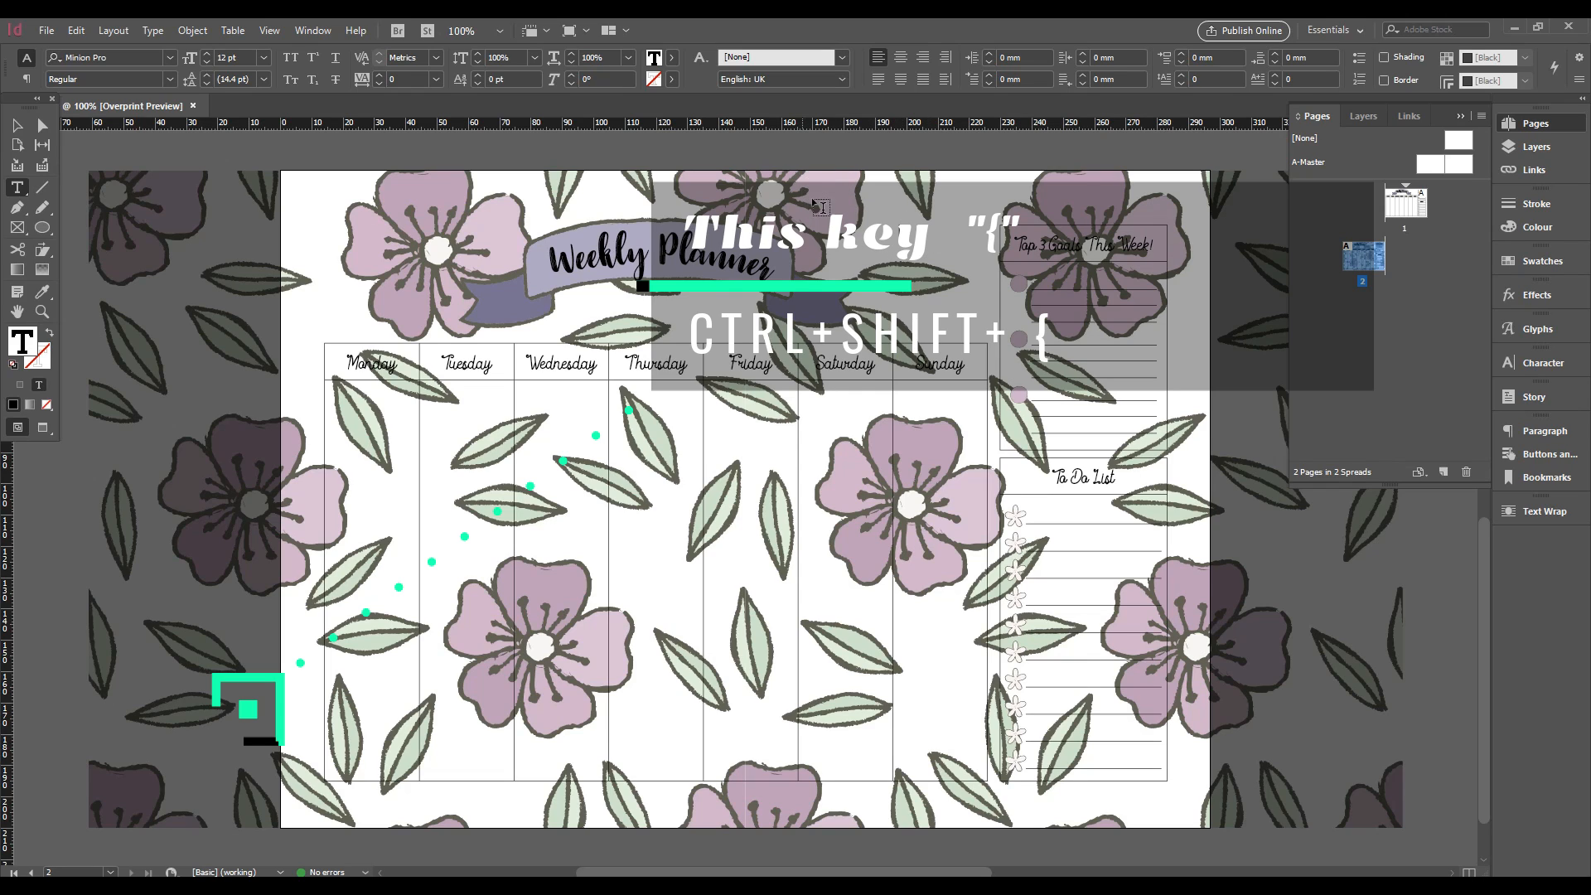
click(18, 126)
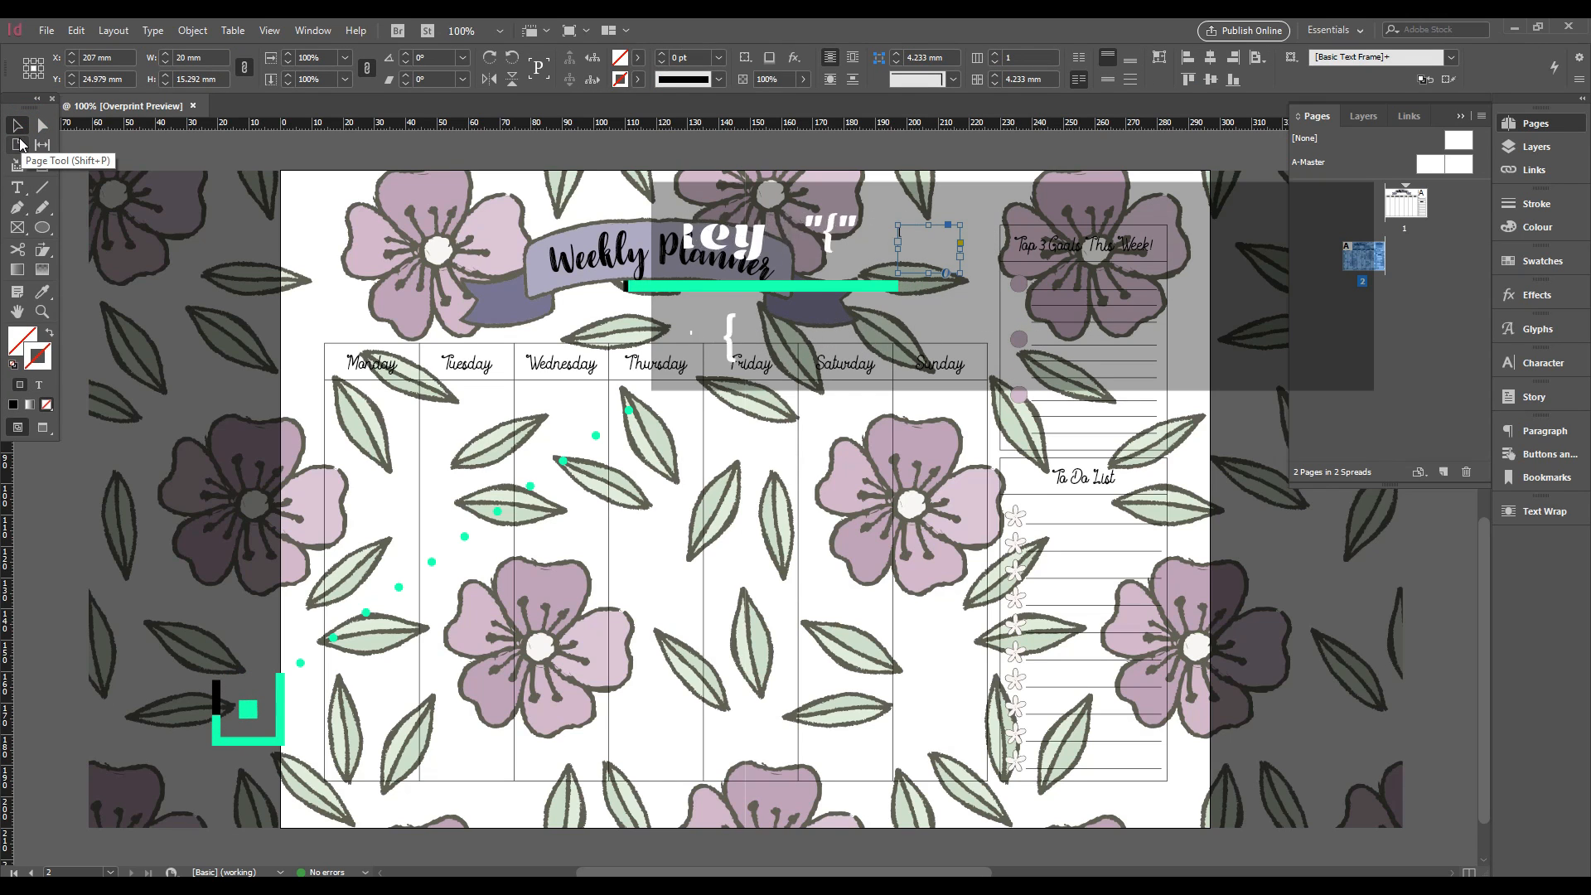
key(Delete)
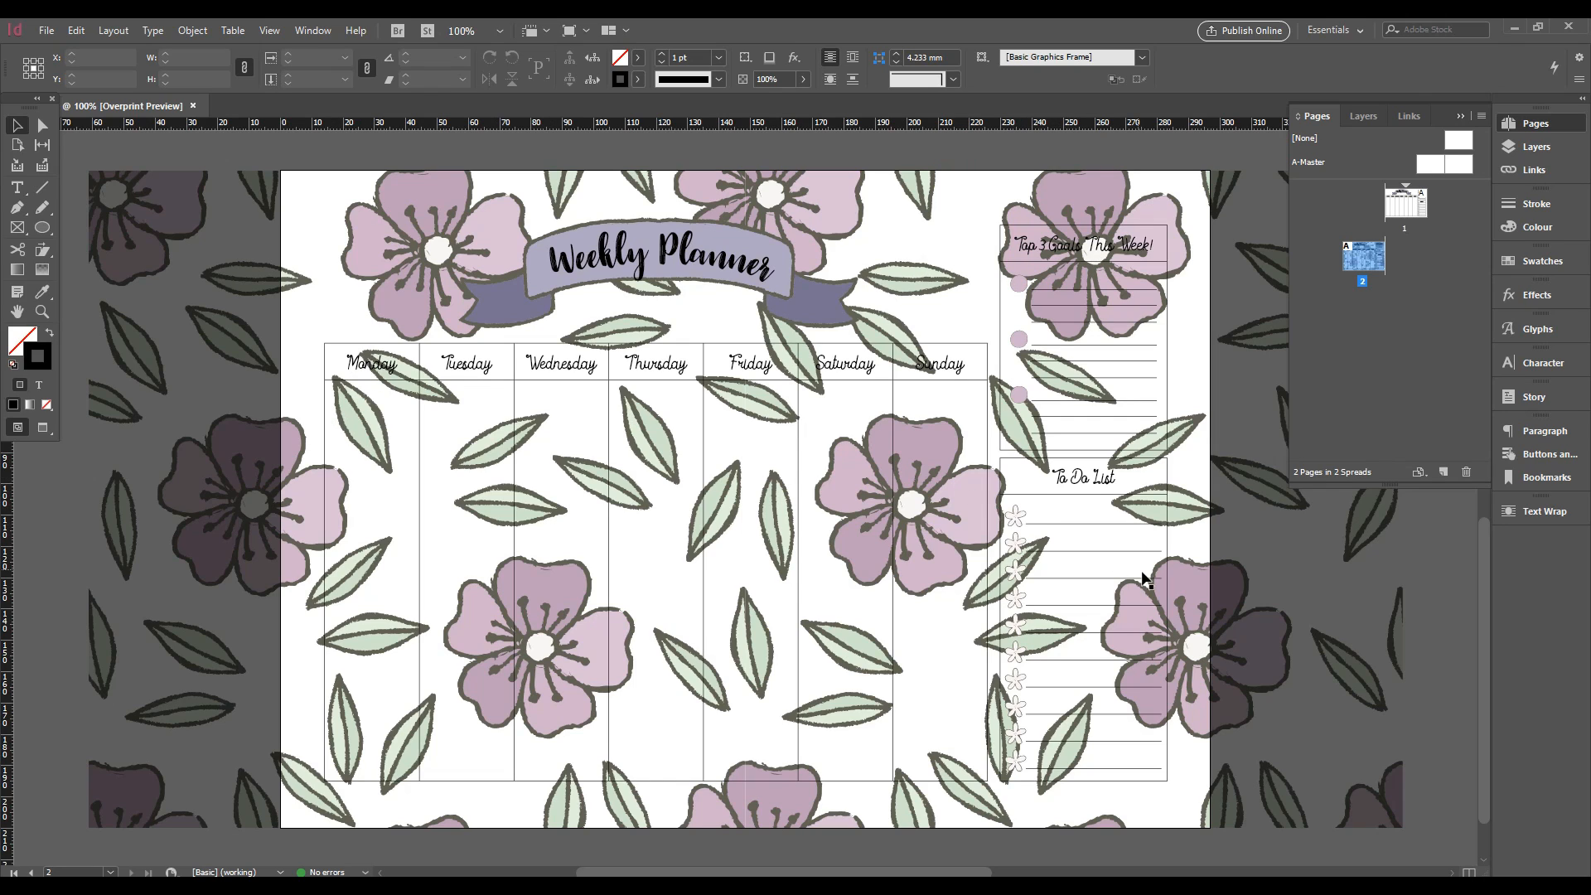
click(325, 343)
drag(326, 343, 331, 349)
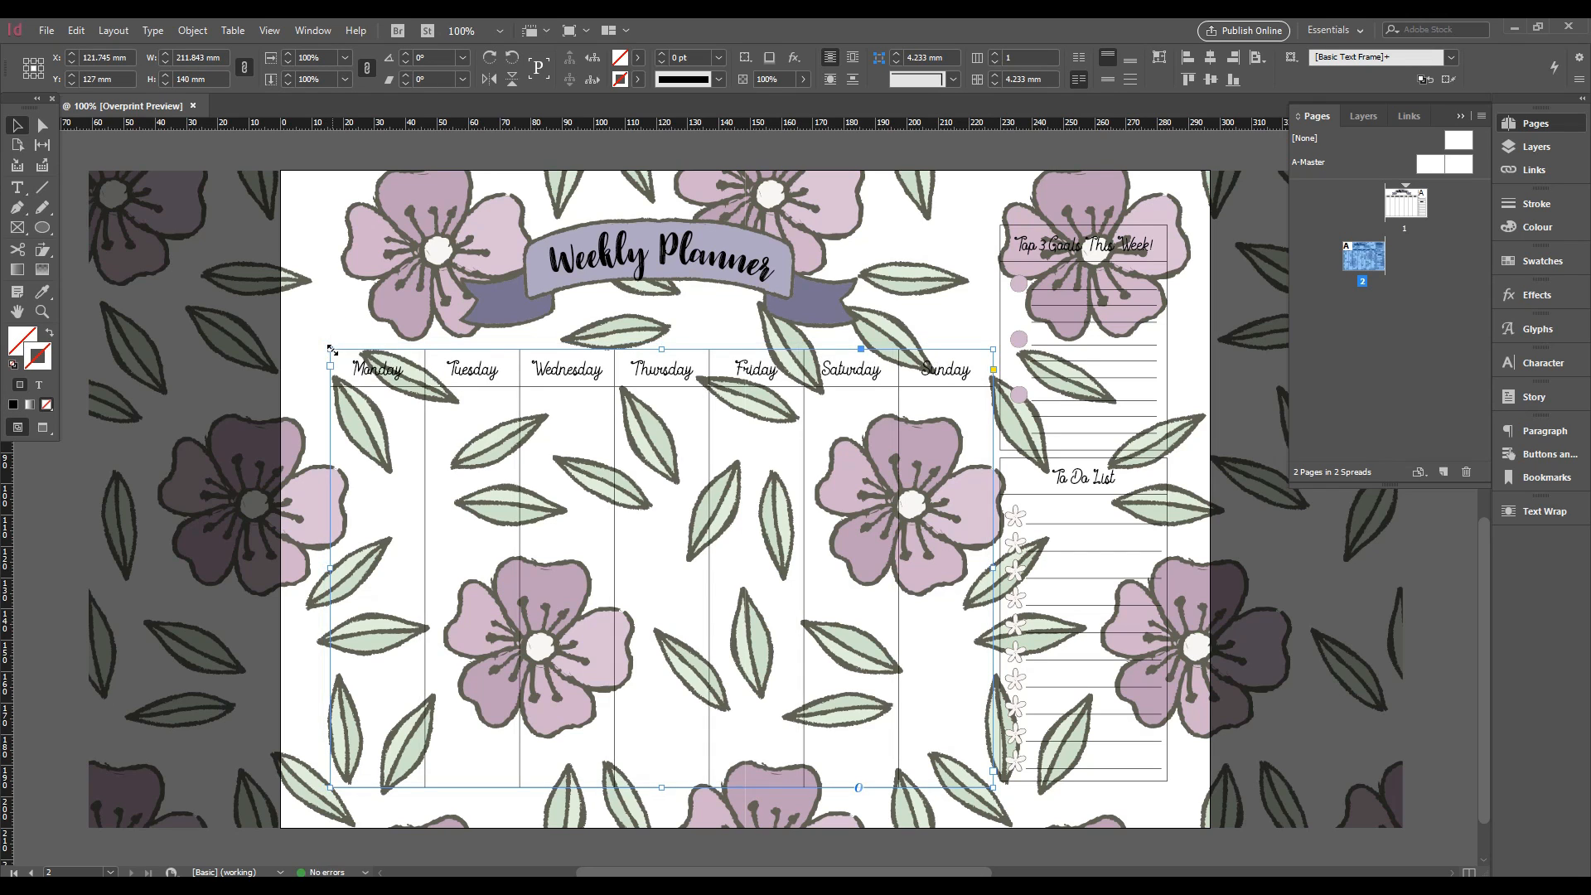
key(ctrl+z)
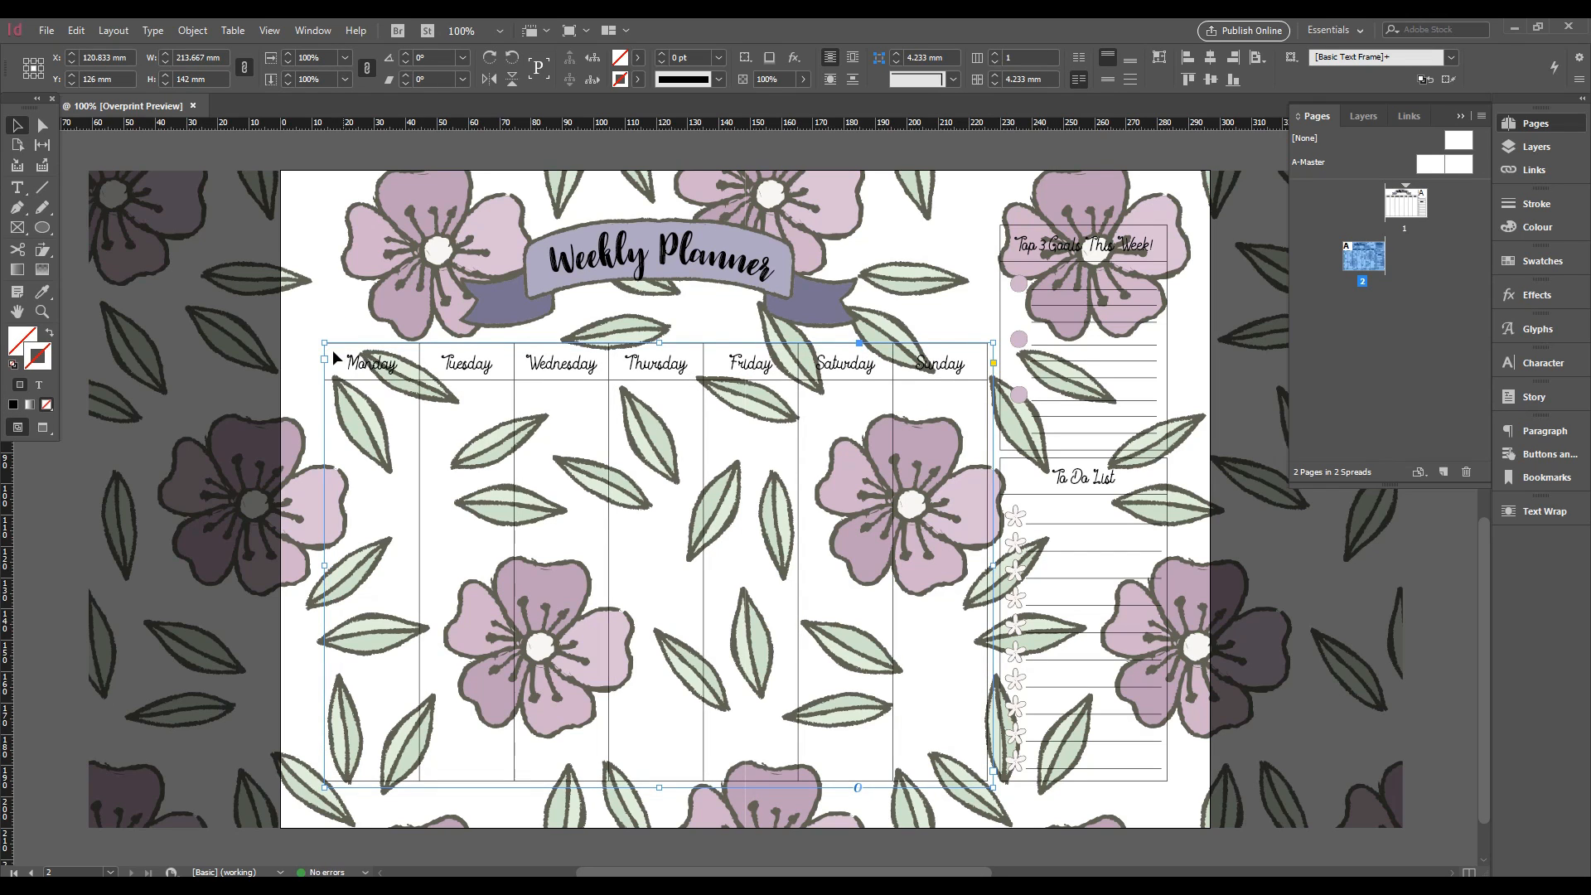
Fill all cells of the Monday-to-Sunday table with the [Paper] swatch
double_click(334, 358)
drag(334, 358, 924, 637)
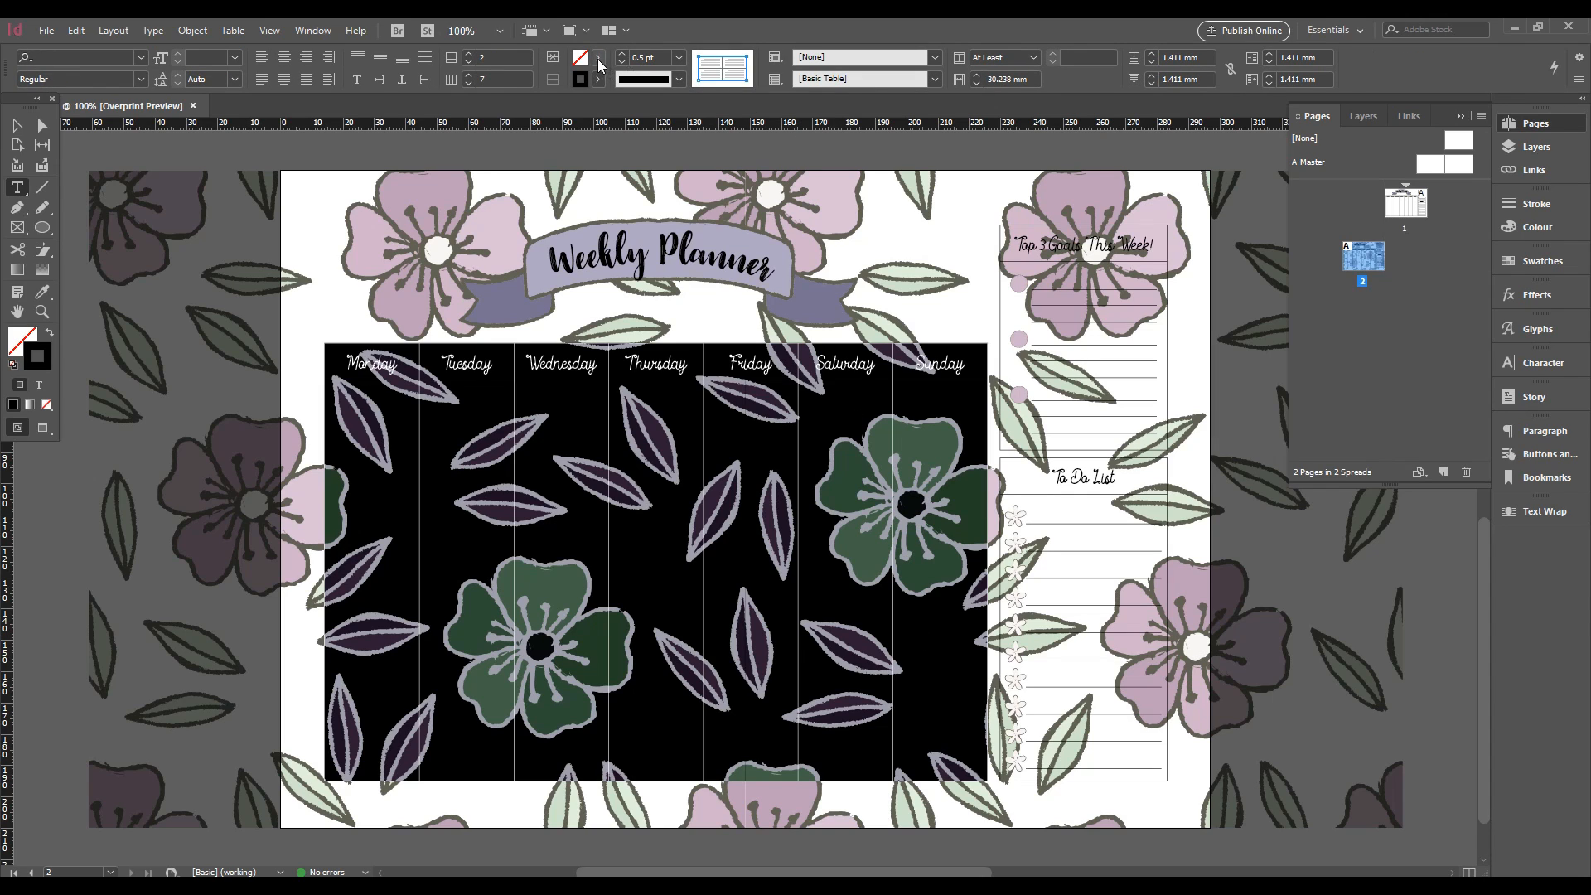
click(600, 59)
click(456, 147)
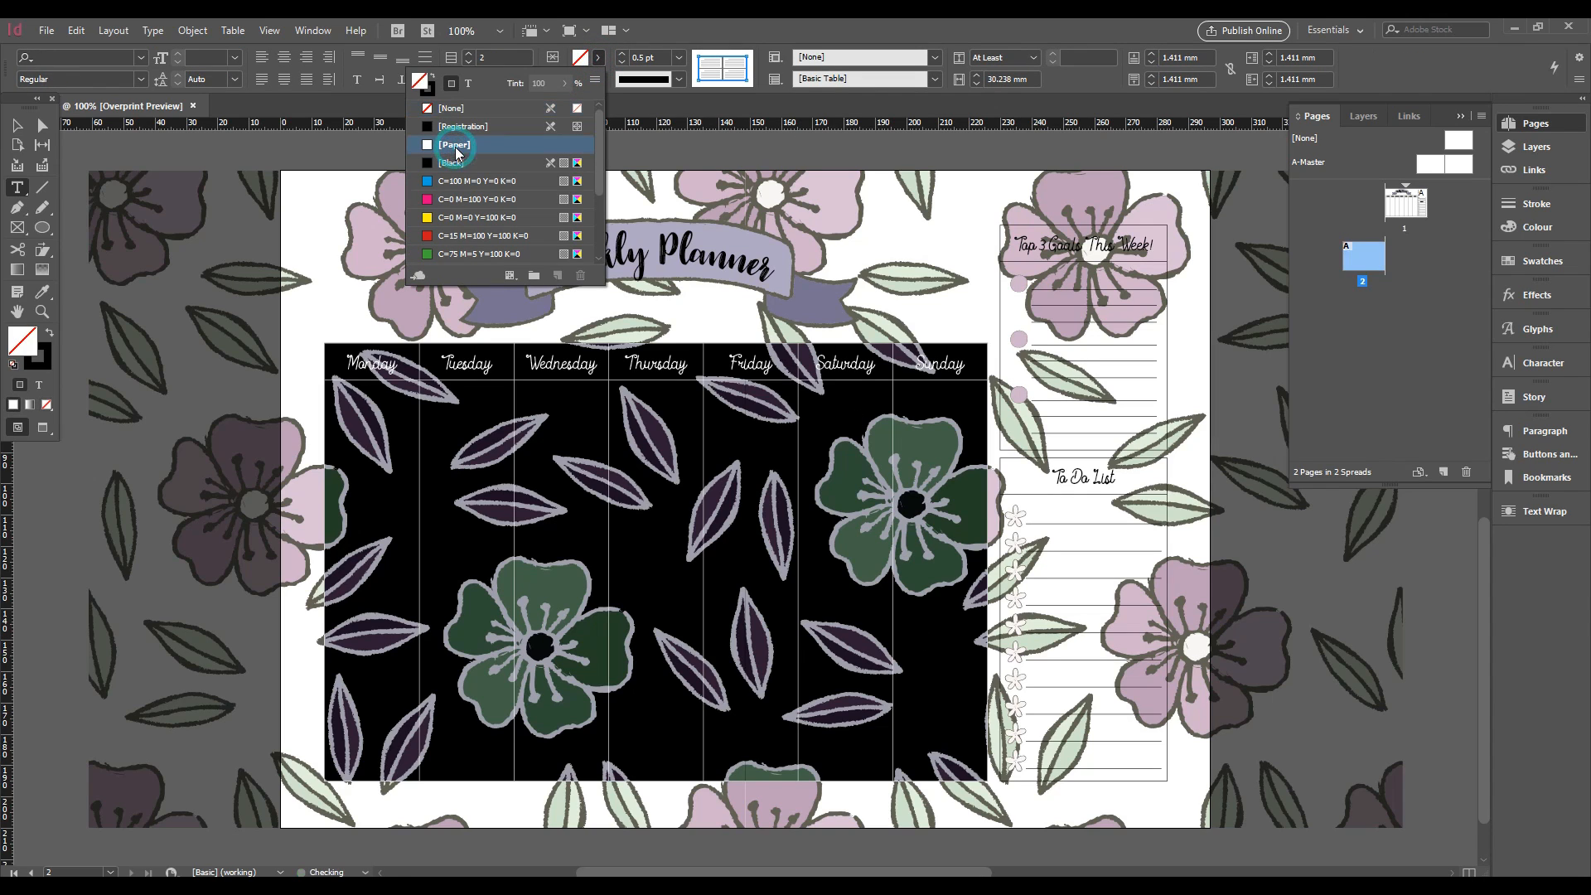
key(Escape)
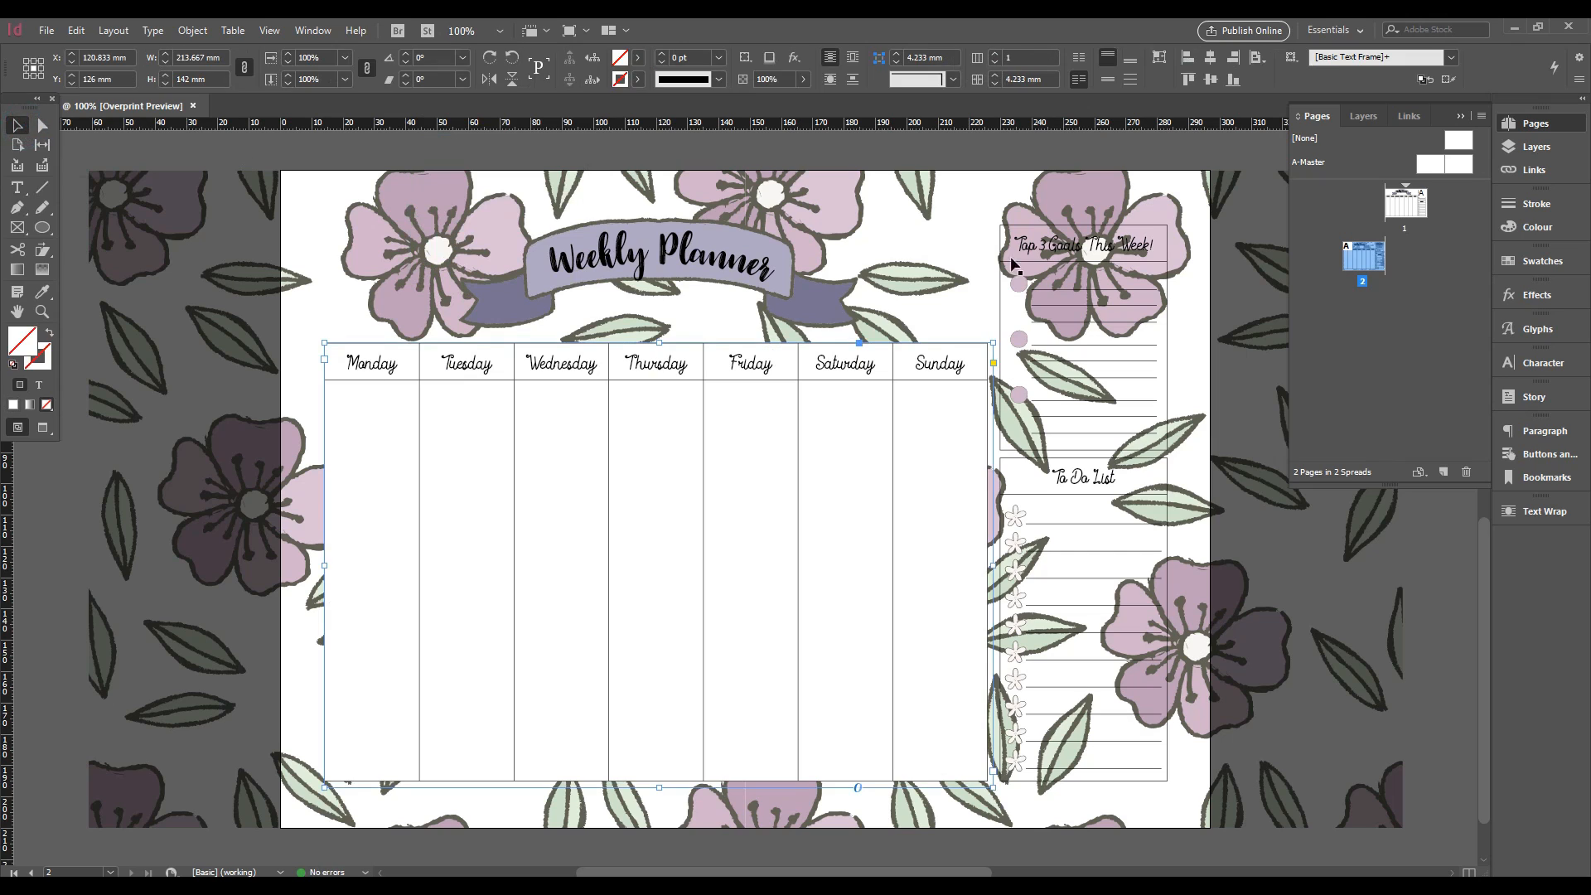
Fill the whole Top 3 Goals This Week table with the [Paper] swatch
click(1013, 240)
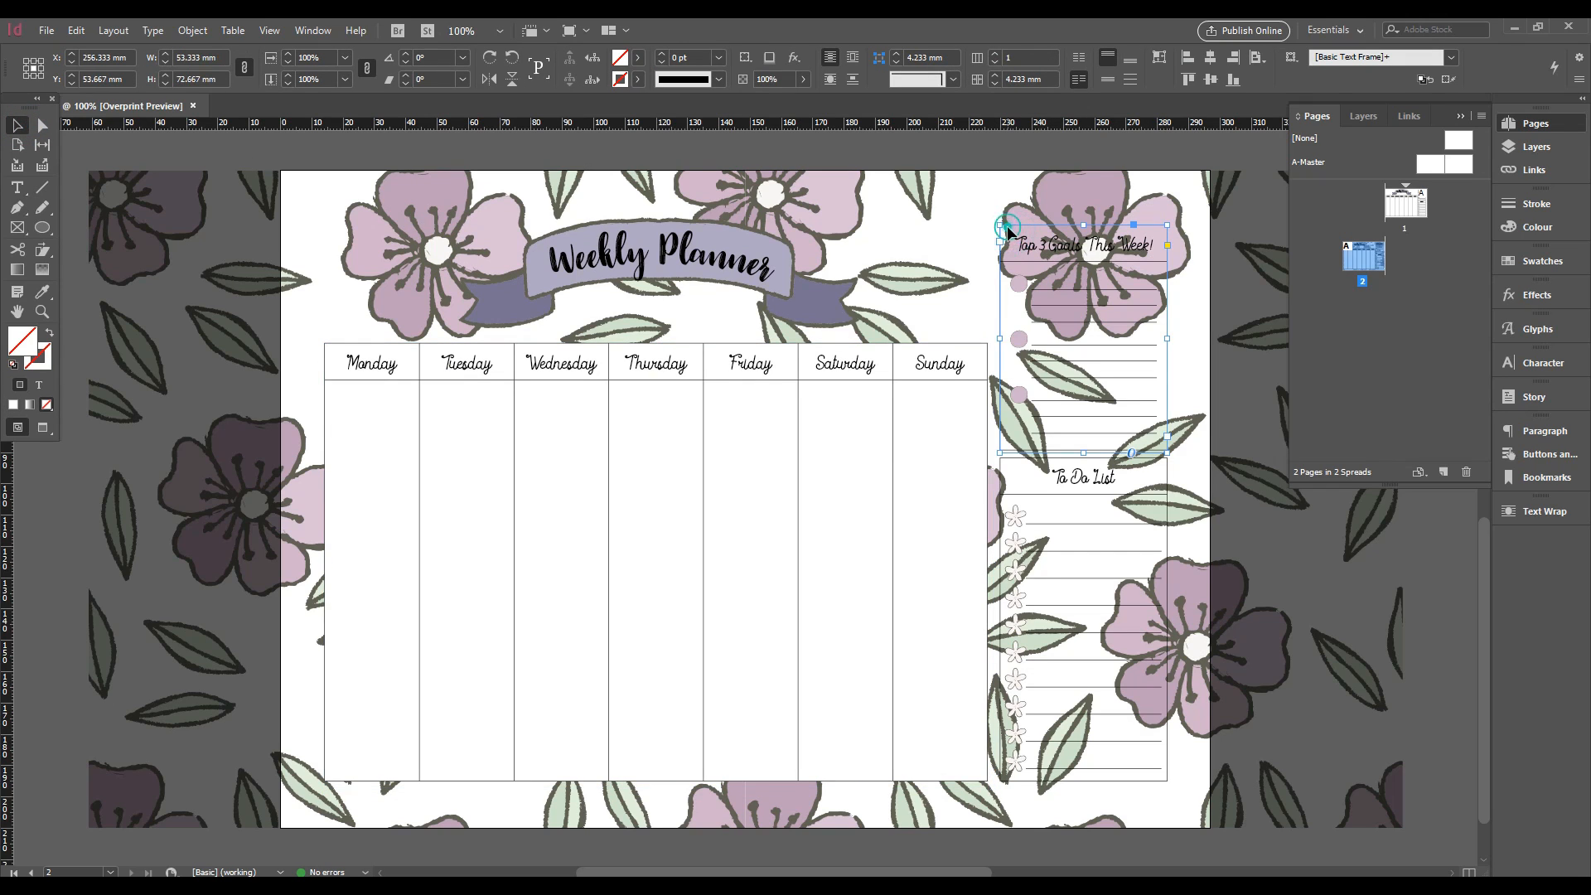
double_click(1009, 234)
click(600, 60)
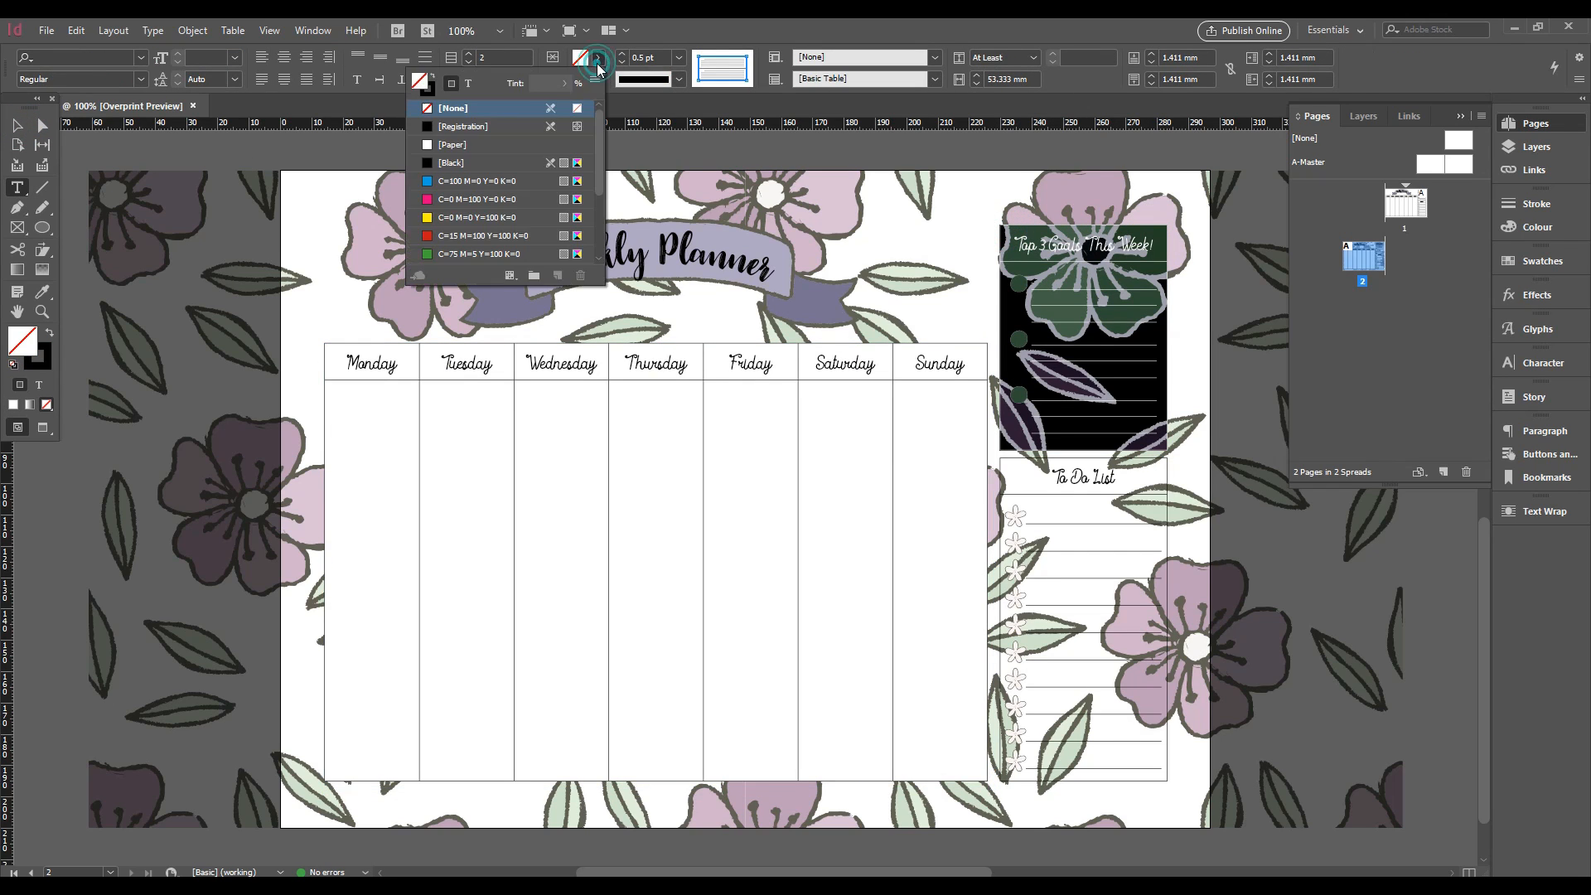
click(453, 144)
Fill the whole To Do List table with the [Paper] swatch
click(1039, 479)
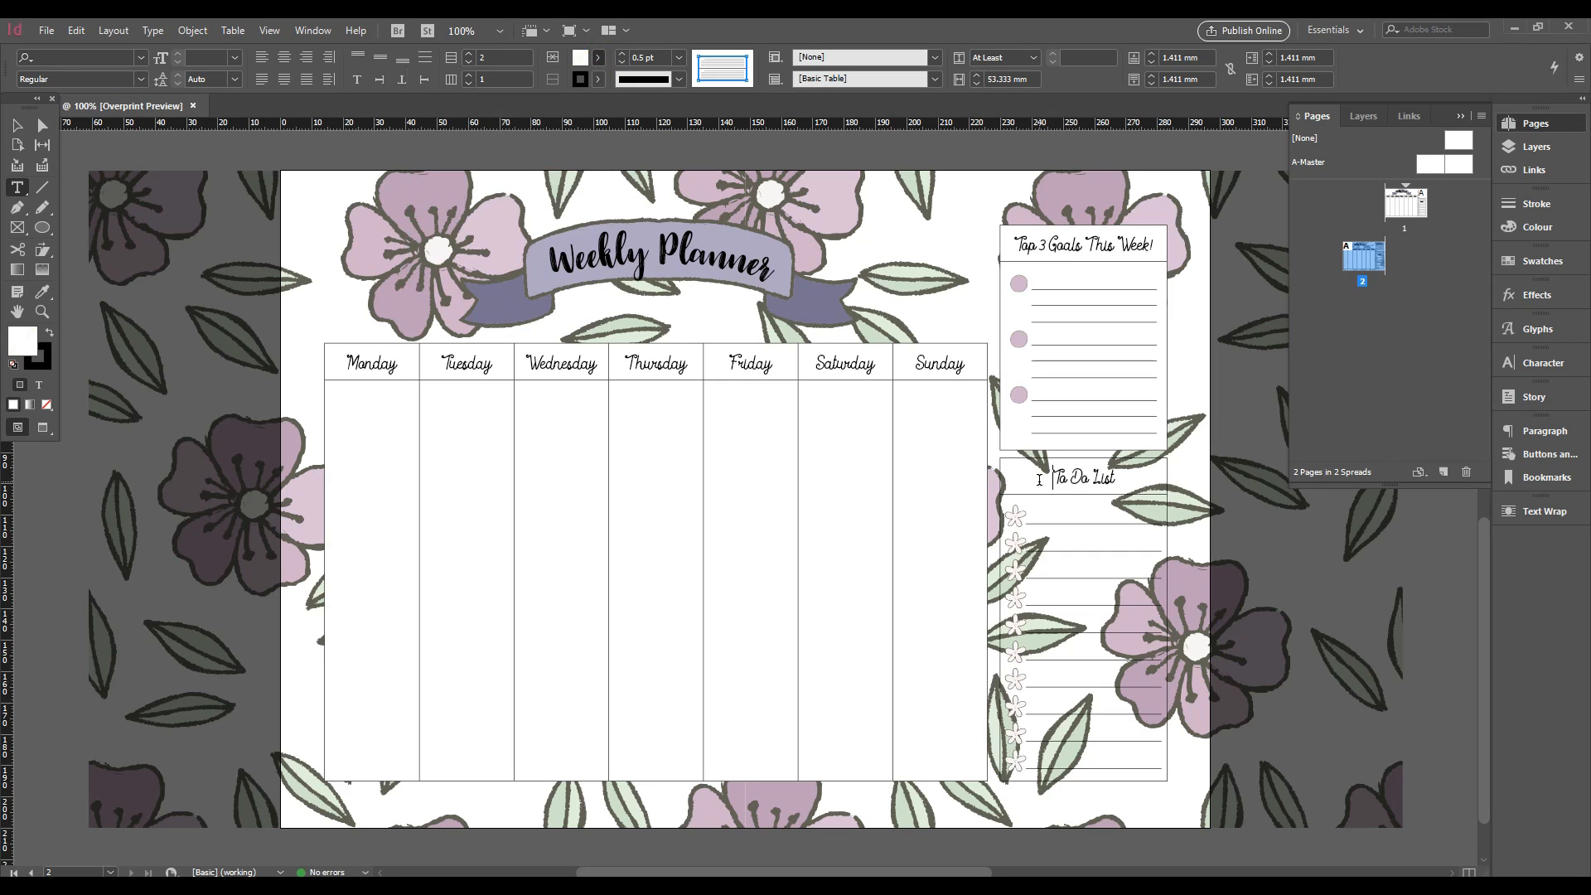
key(ctrl+alt+a)
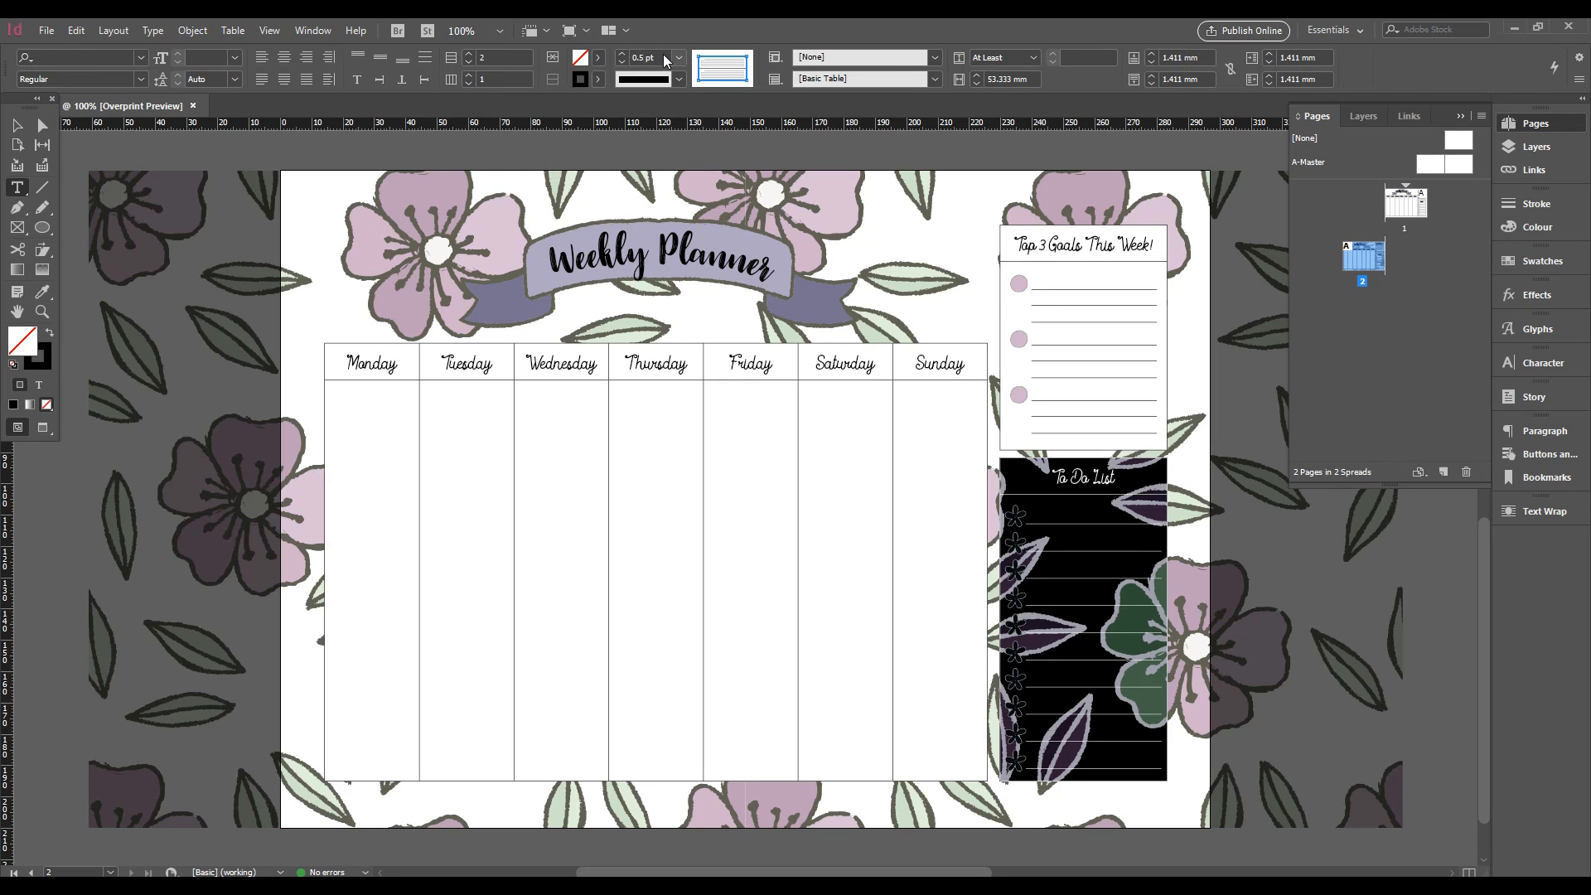
click(597, 58)
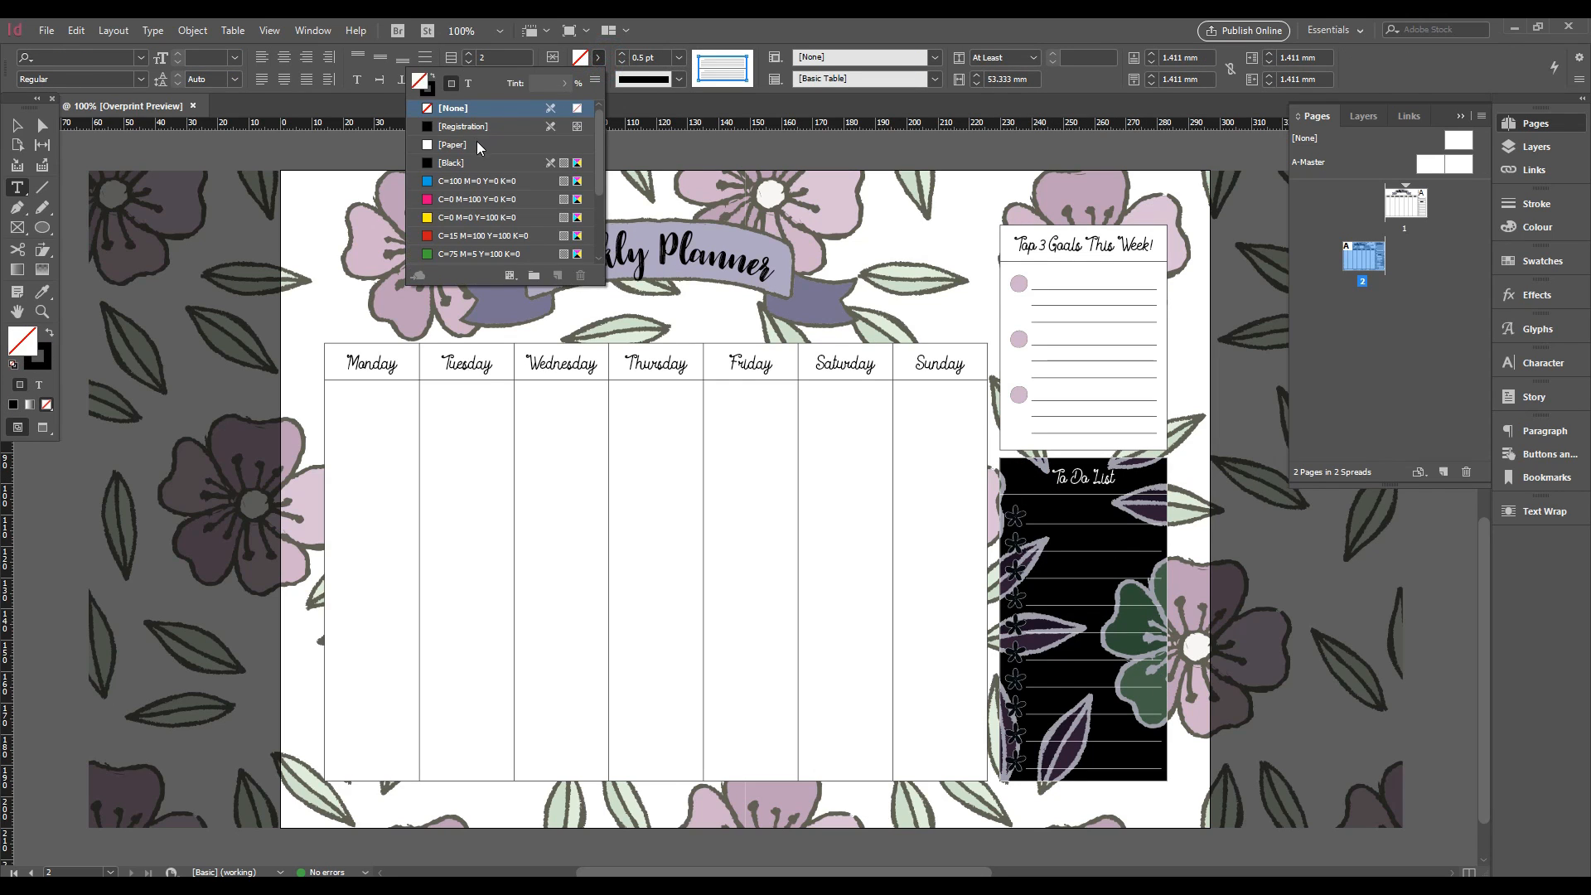
click(464, 145)
click(21, 124)
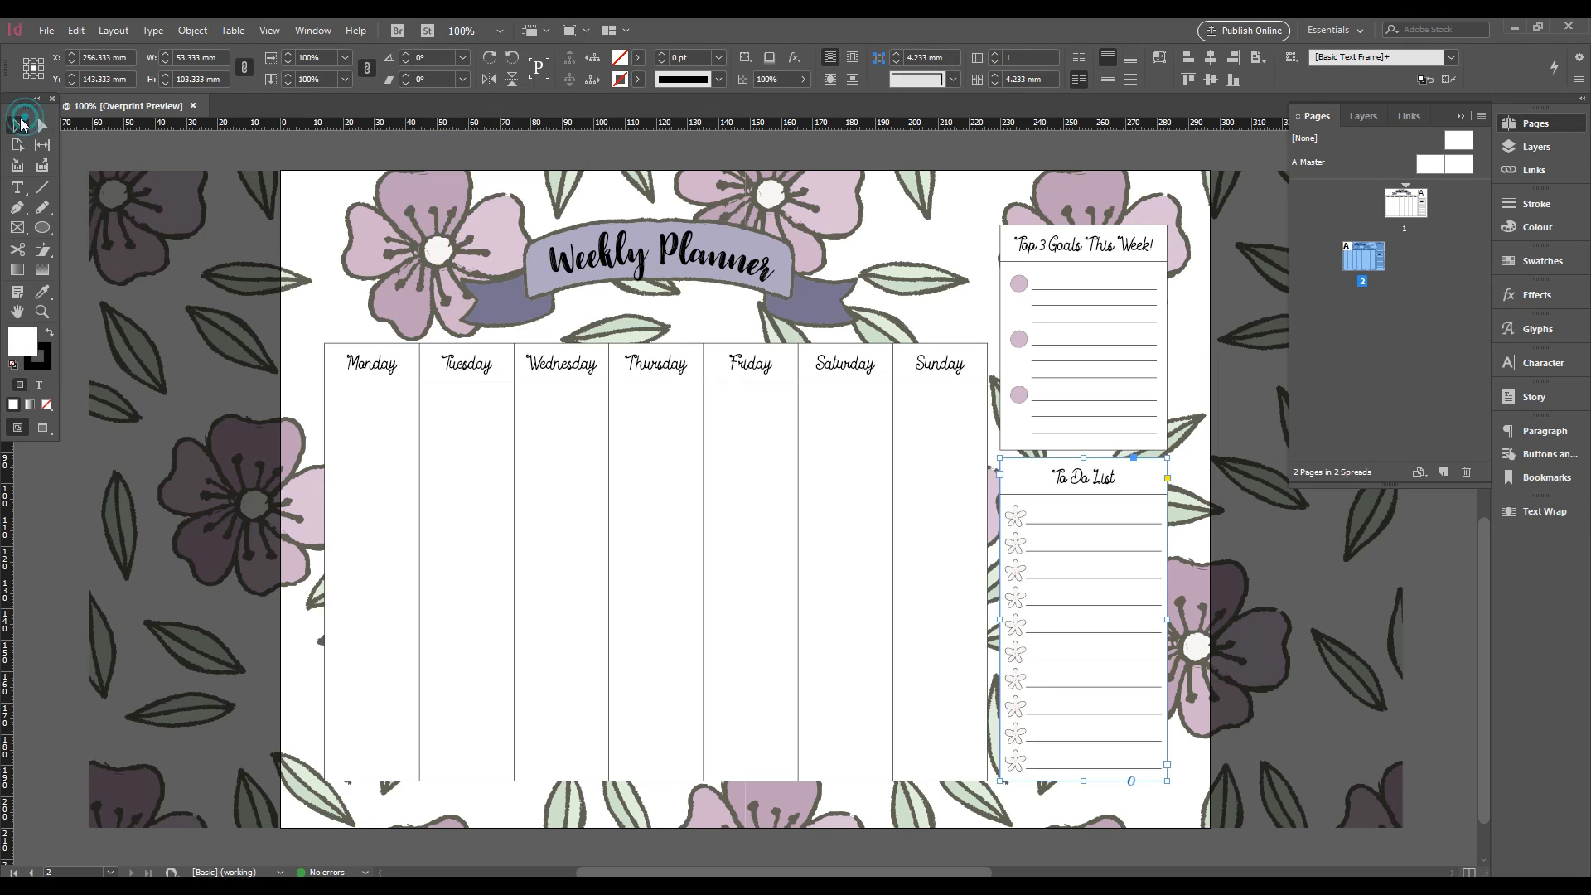
Draw an empty rectangle frame of 297 × 210 mm covering the entire decorated page
key(ctrl+minus)
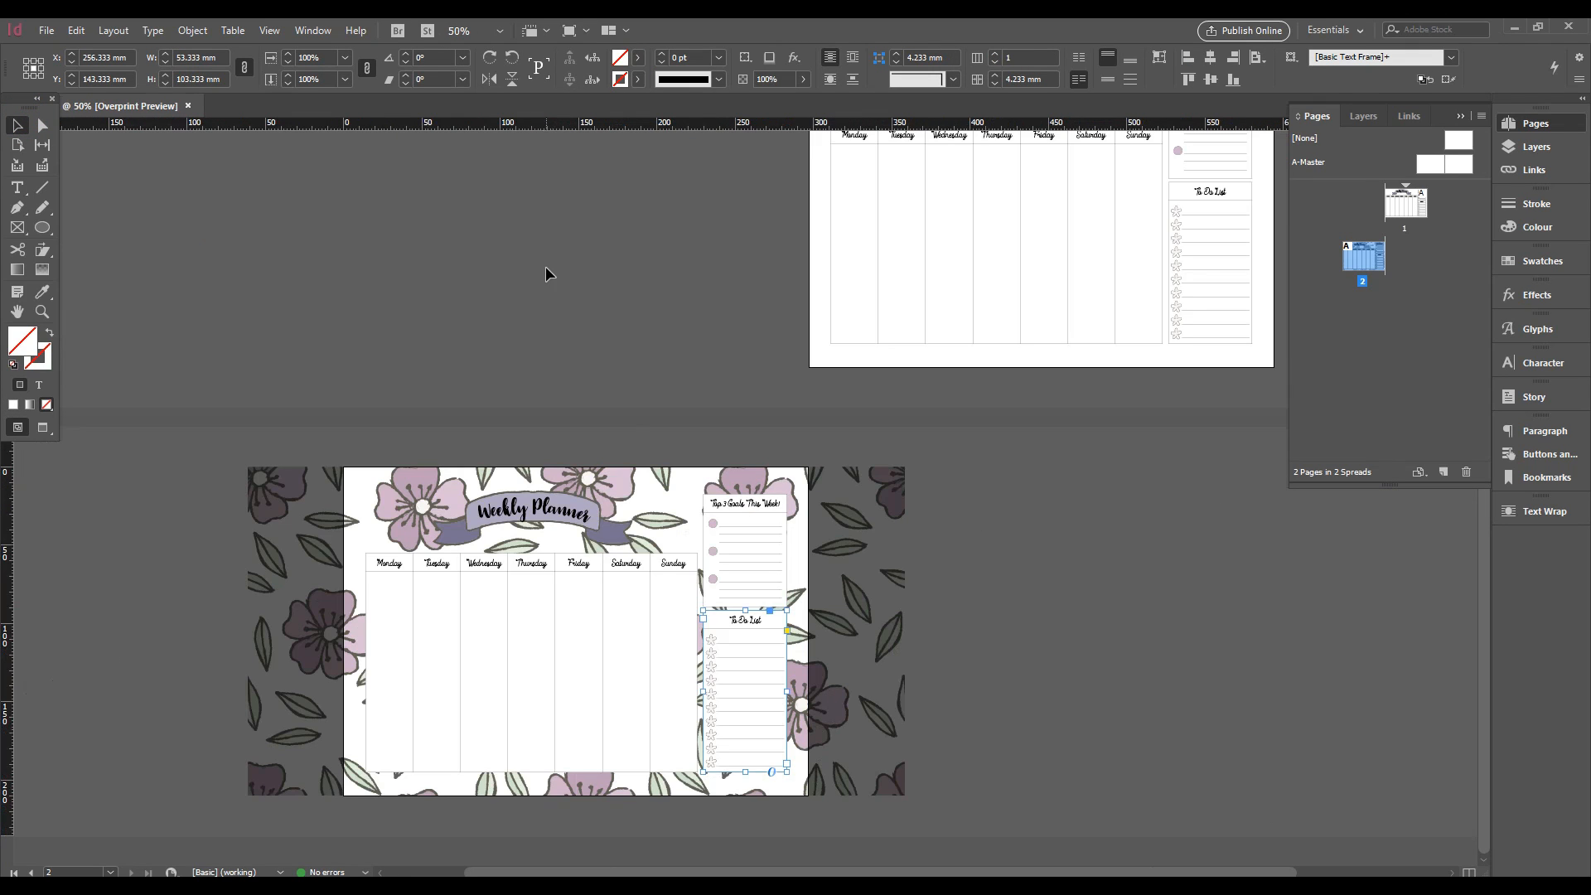
click(636, 444)
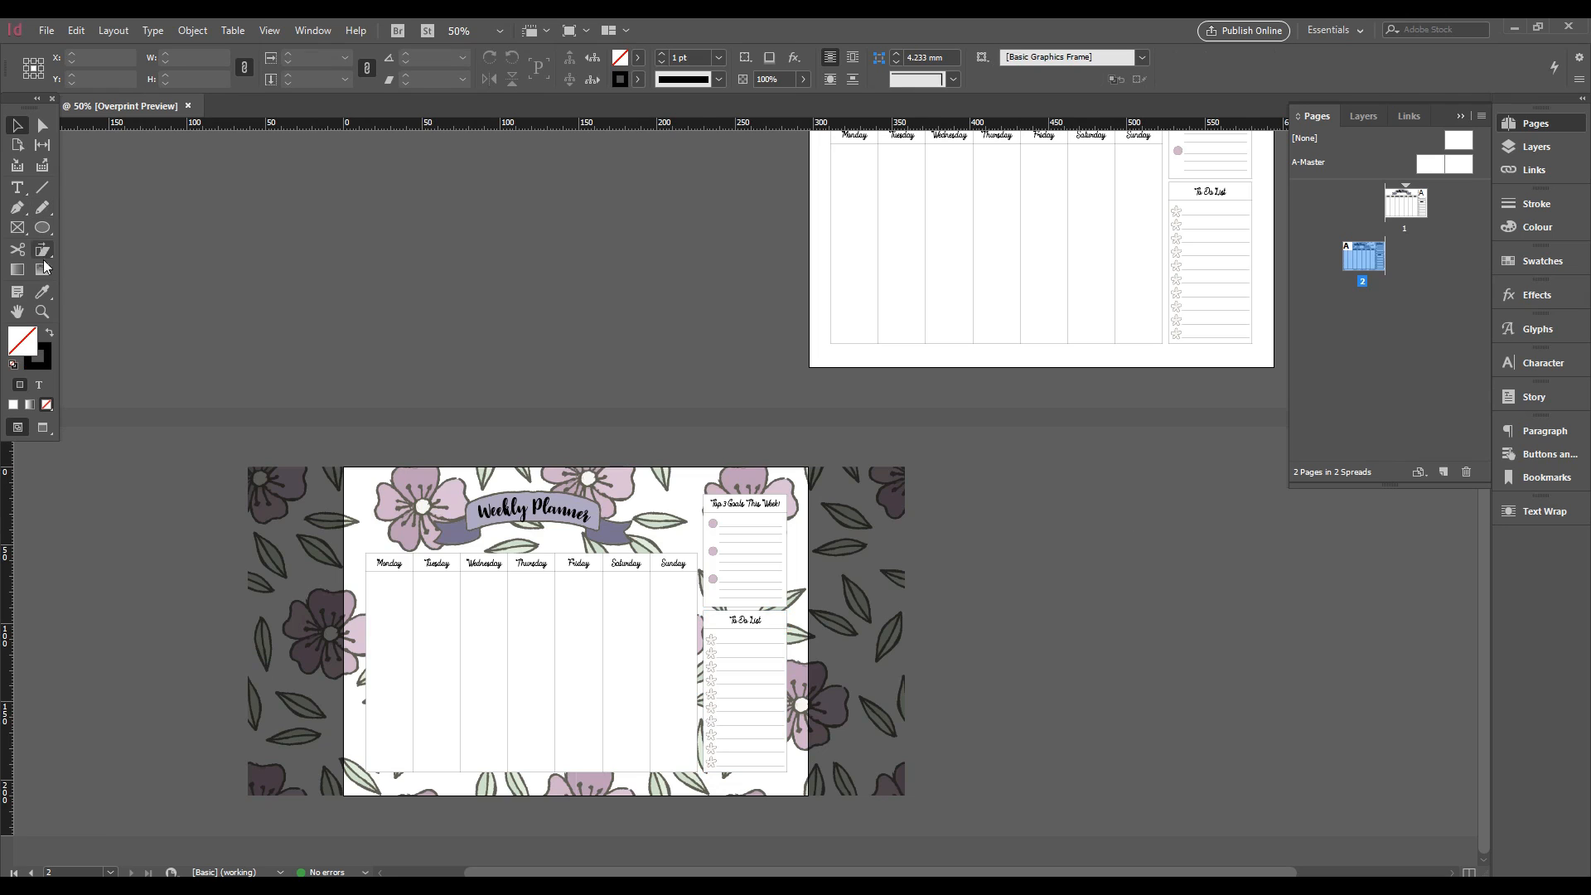
click(315, 507)
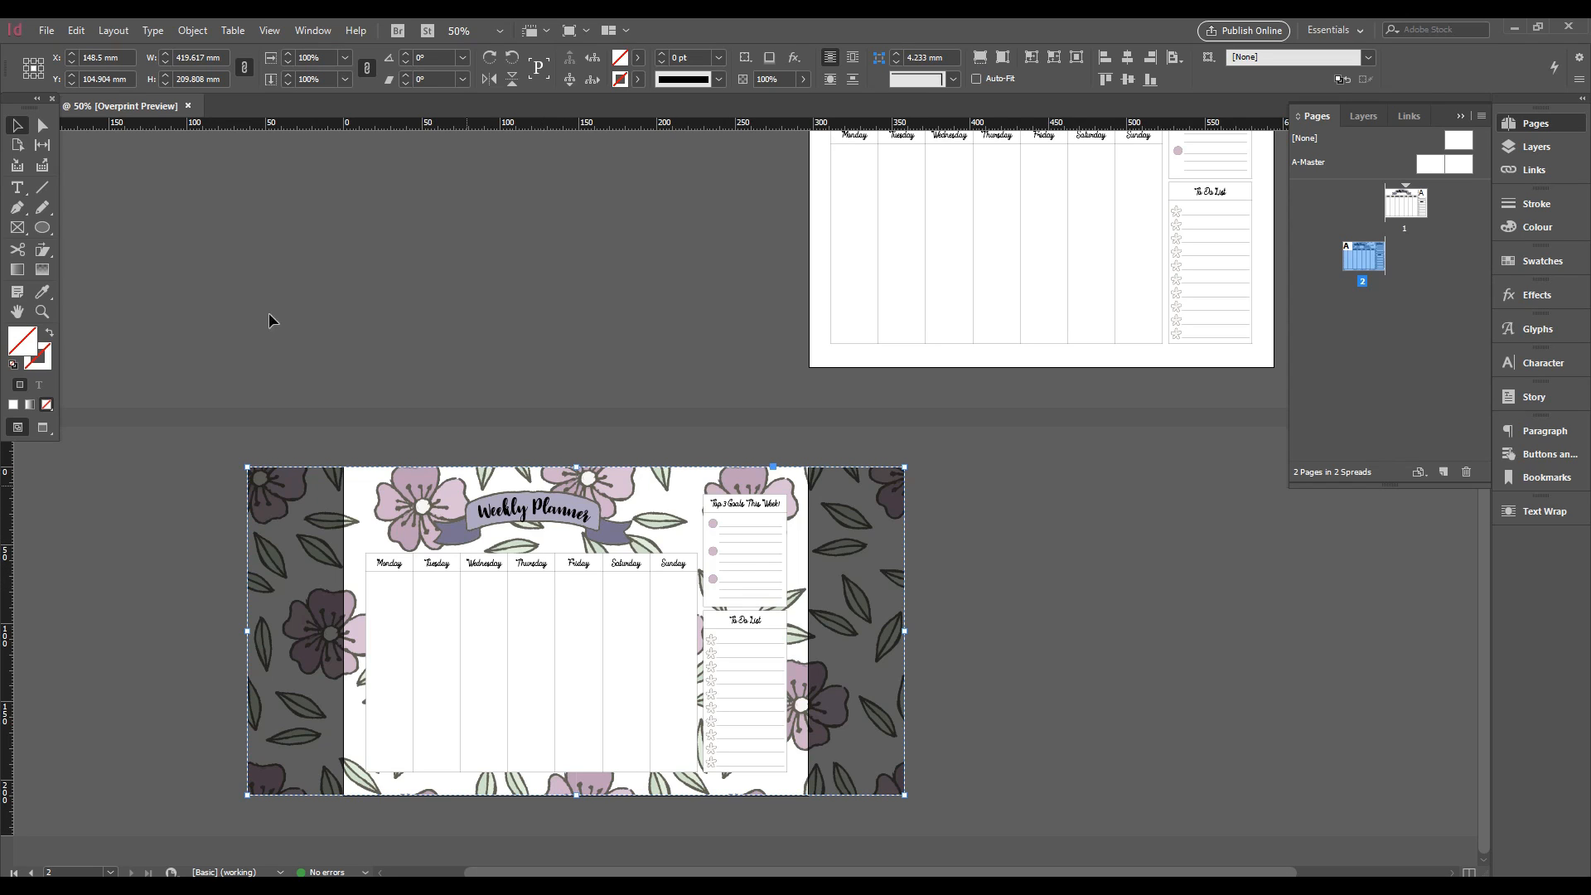
click(18, 229)
mouse_move(345, 466)
mouse_down()
mouse_move(674, 796)
mouse_move(811, 799)
mouse_up()
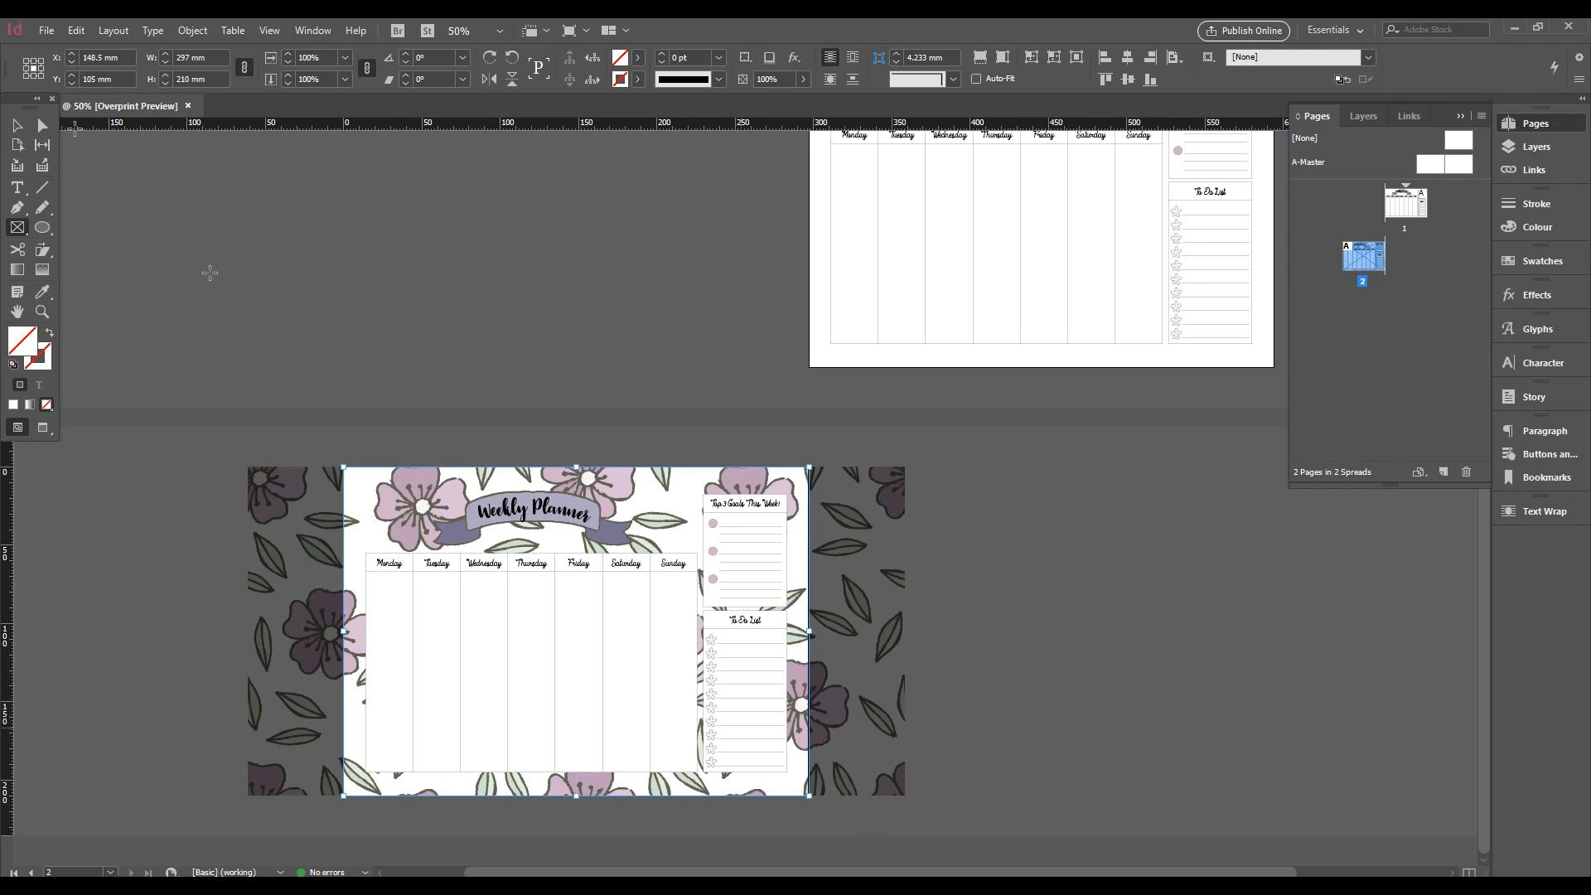
click(16, 126)
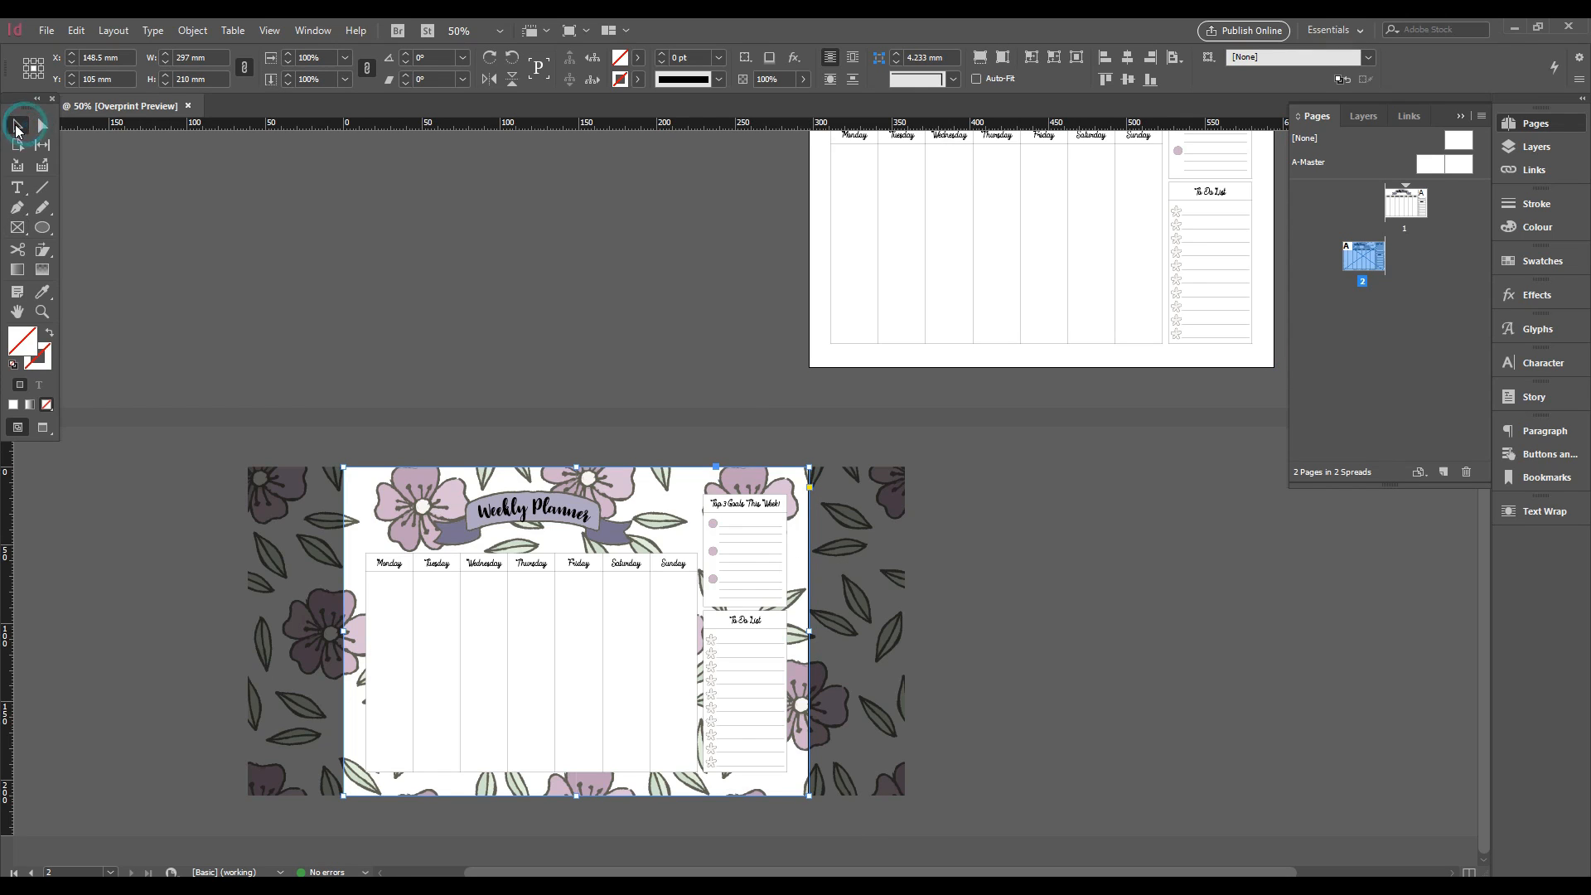
Cut the floral pattern, paste it into the page-sized rectangle frame, and send the filled frame to the back
click(904, 508)
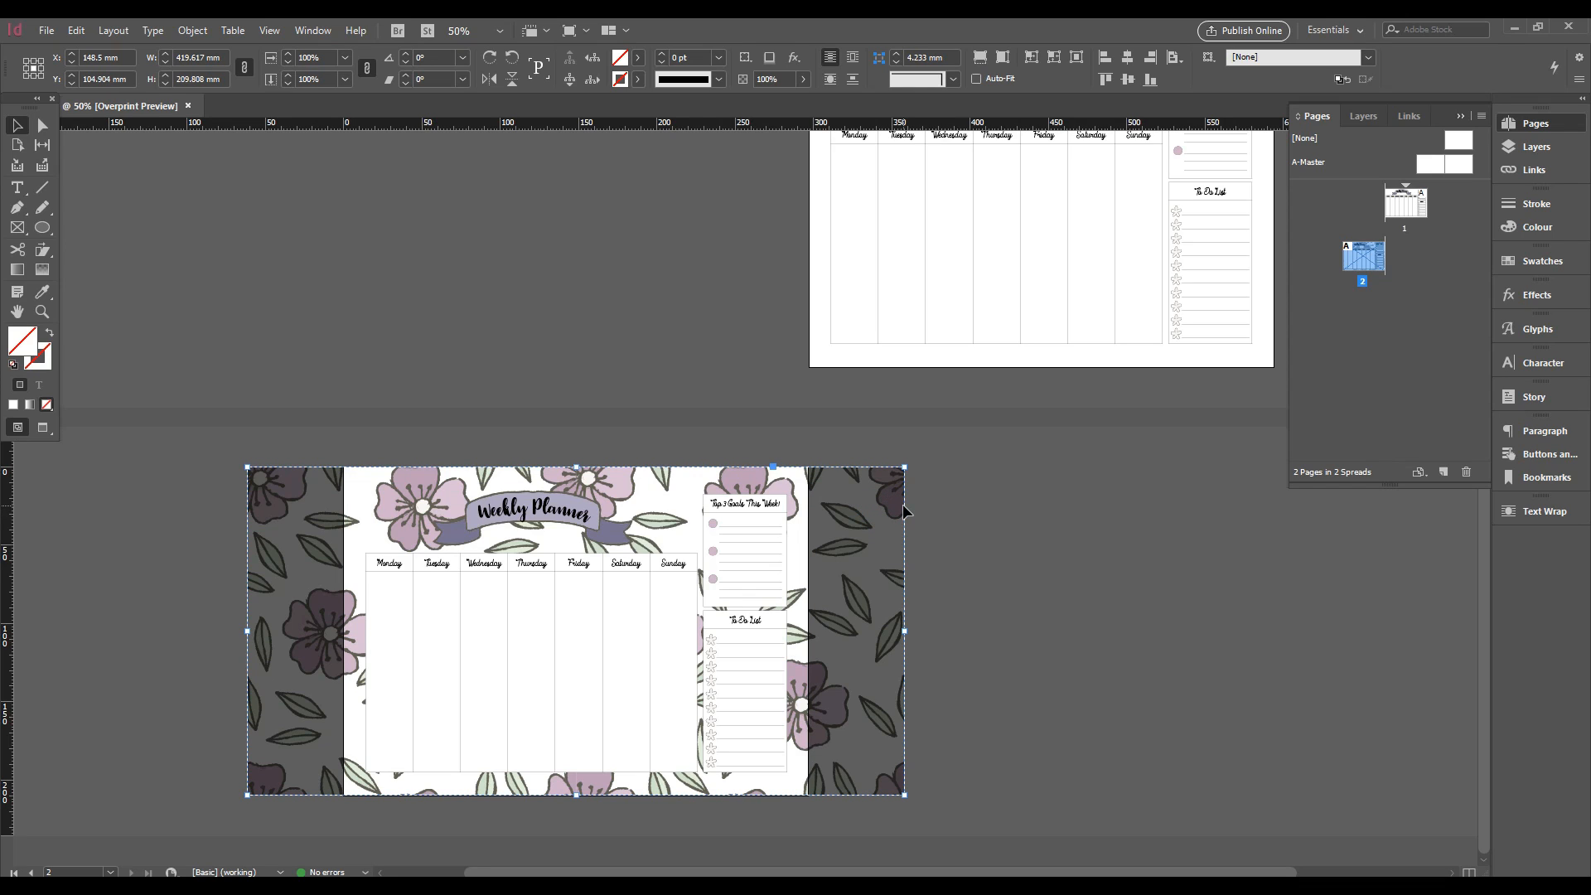
key(Delete)
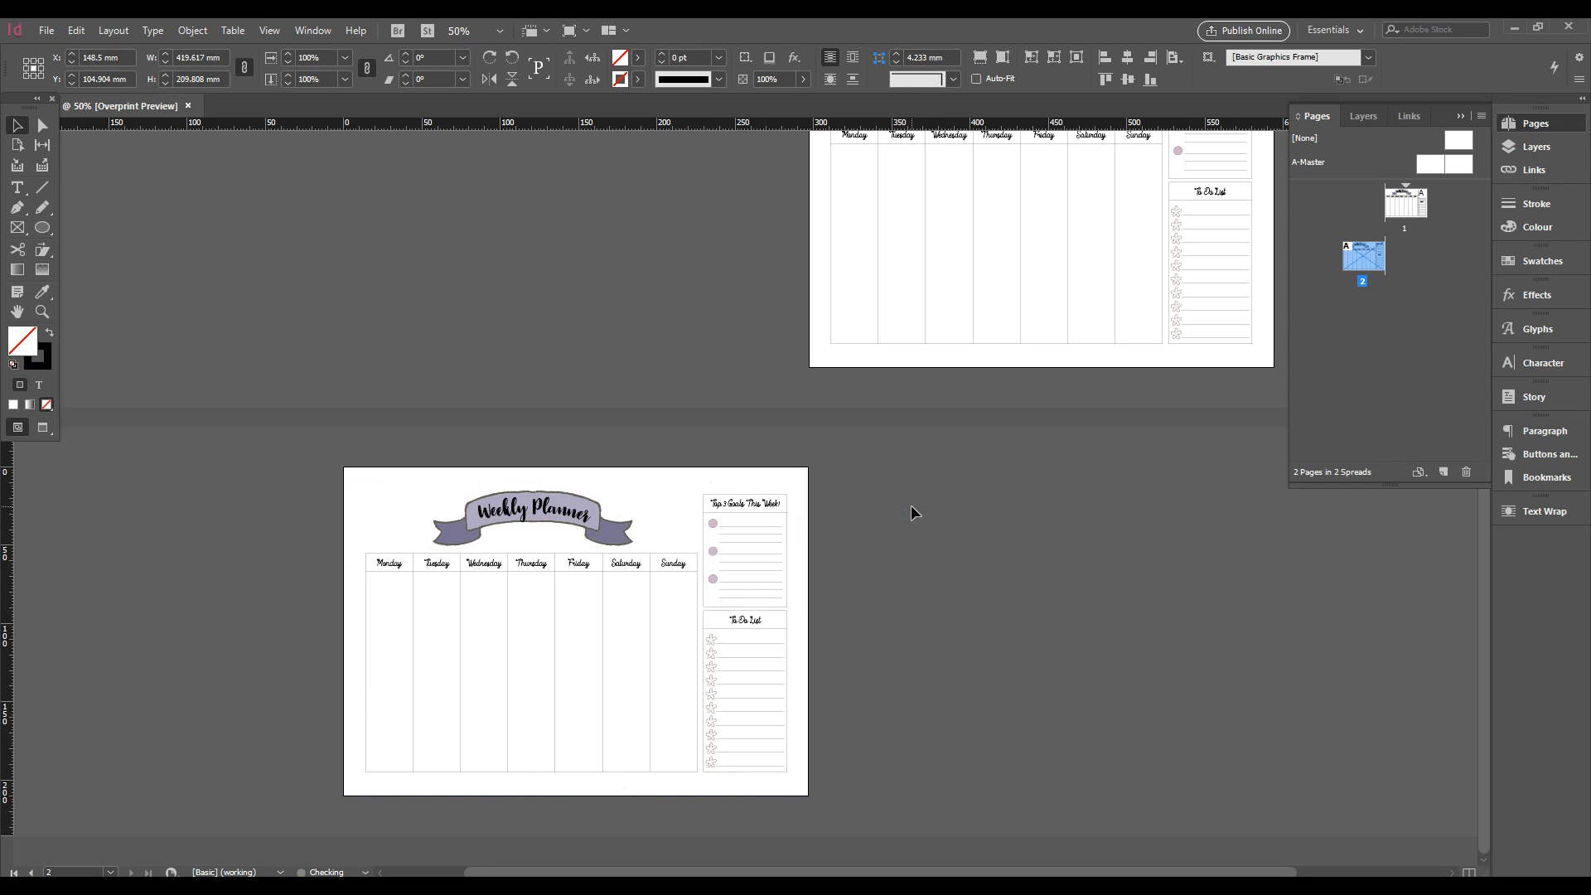
click(650, 474)
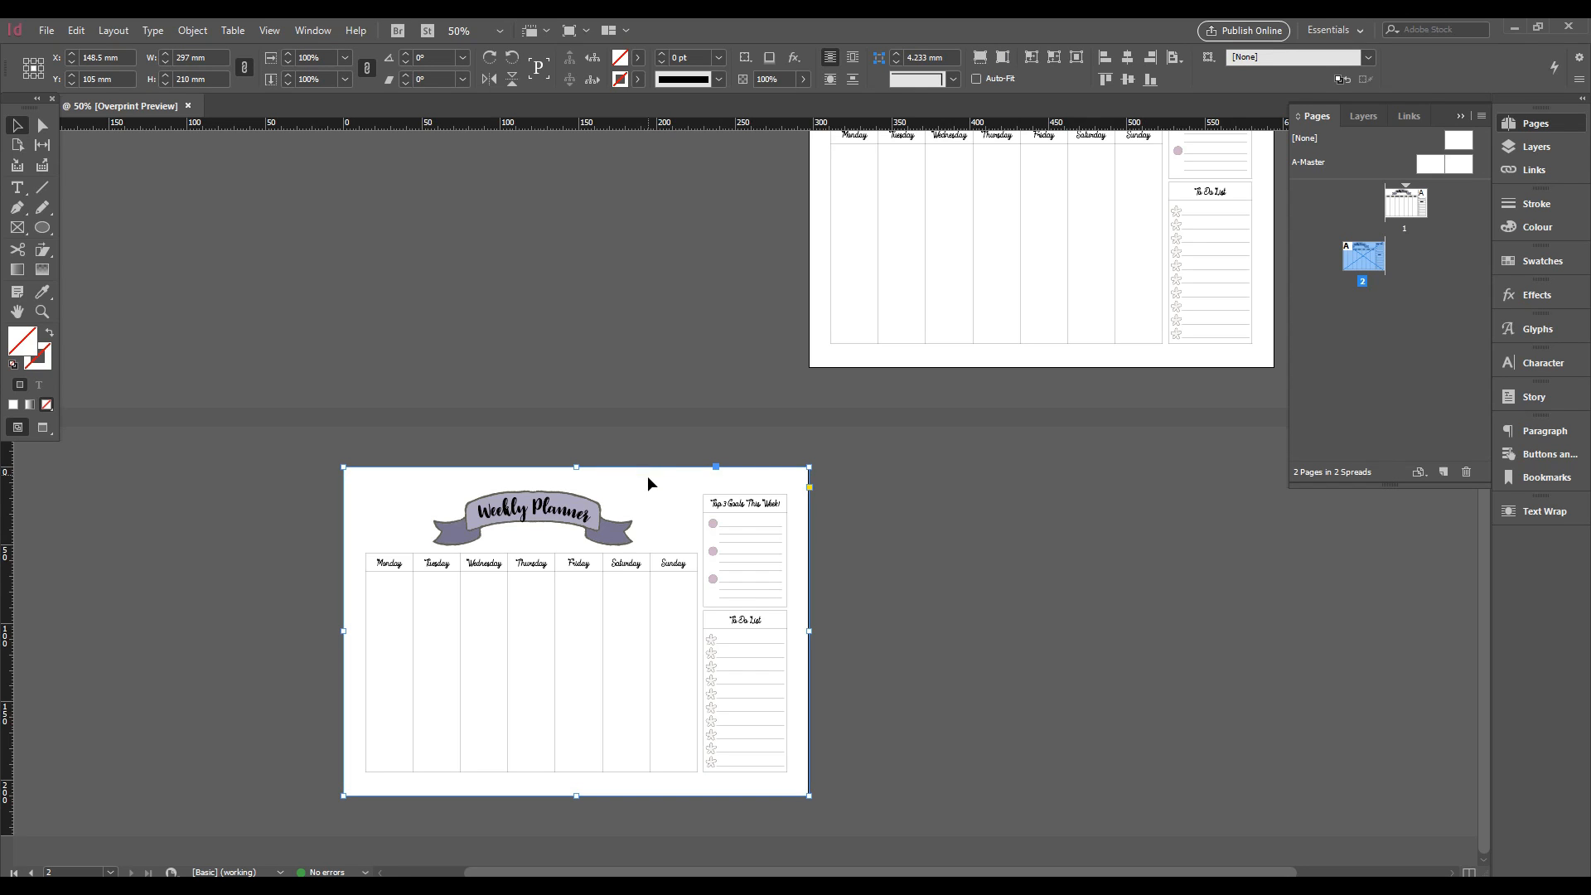
right_click(649, 483)
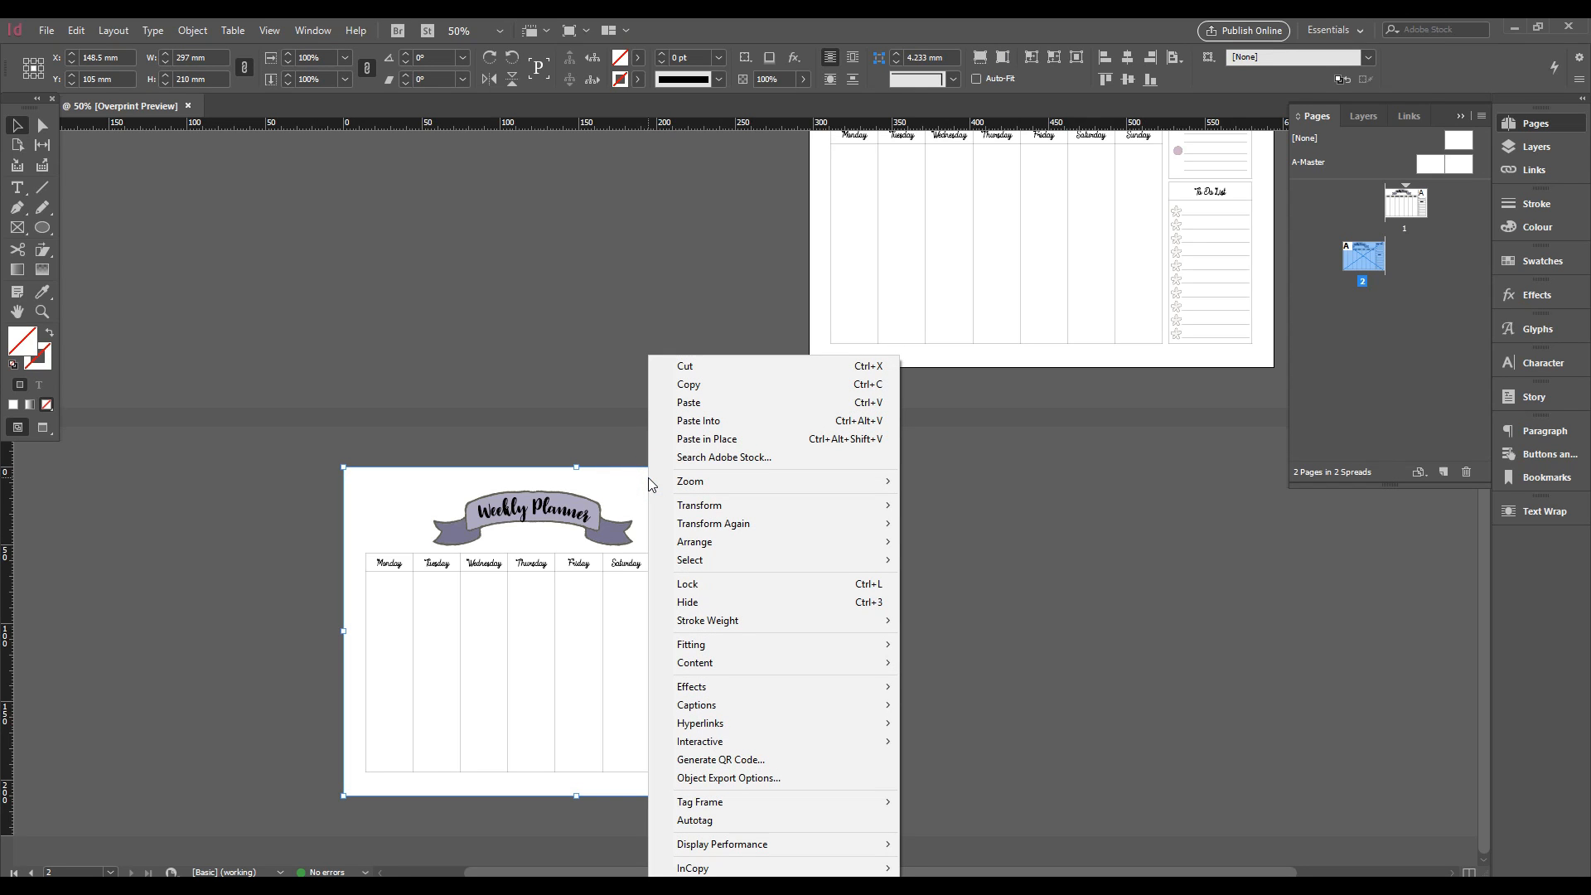
click(710, 420)
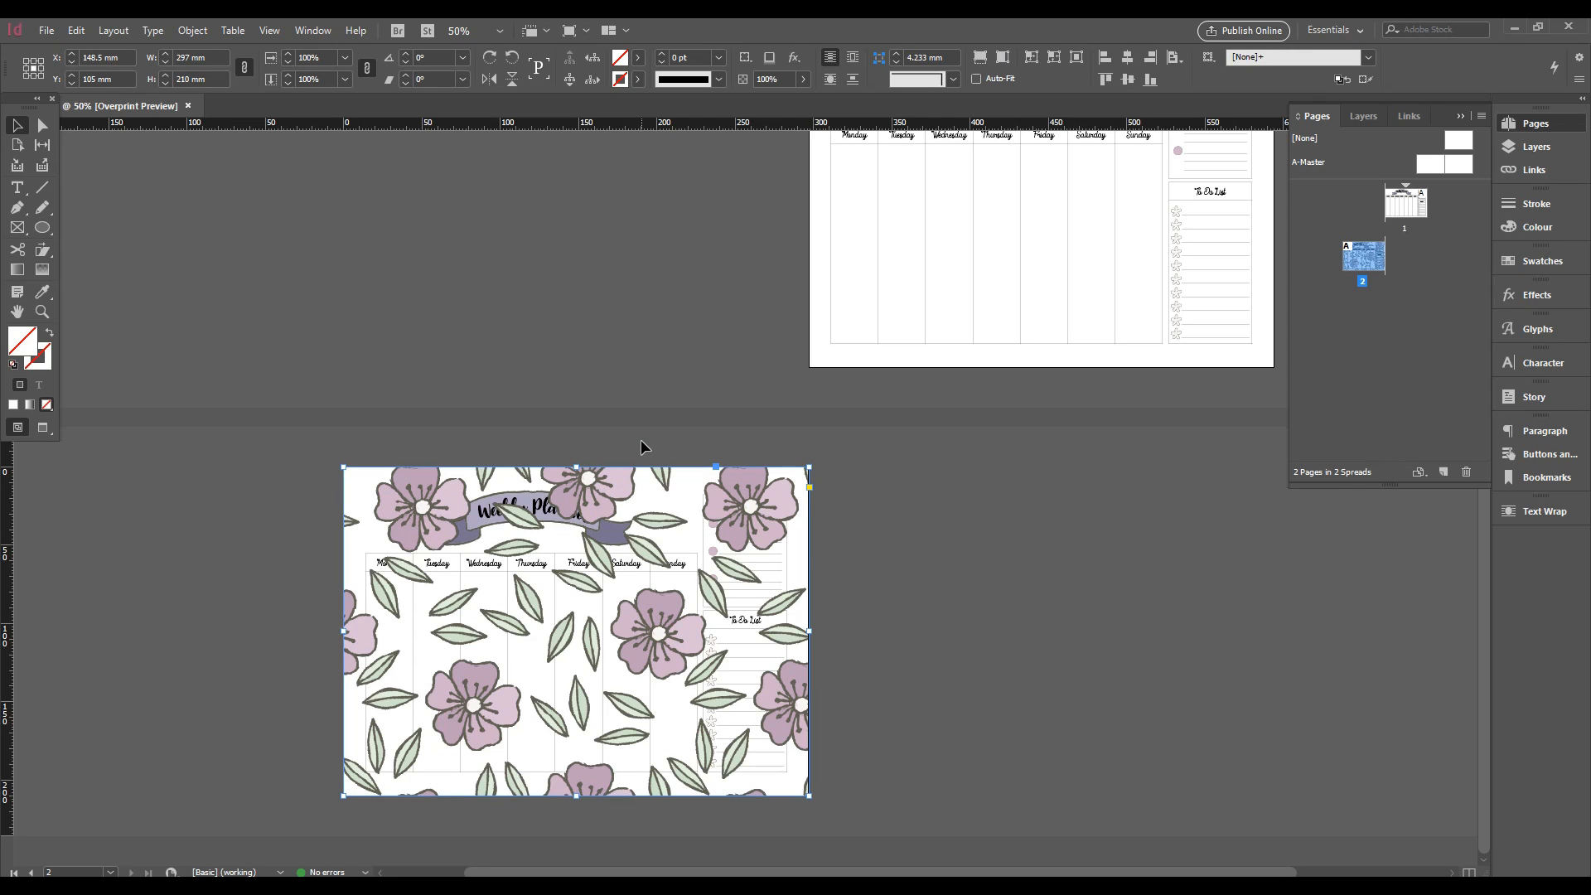
key(ctrl+shift+bracketleft)
click(976, 506)
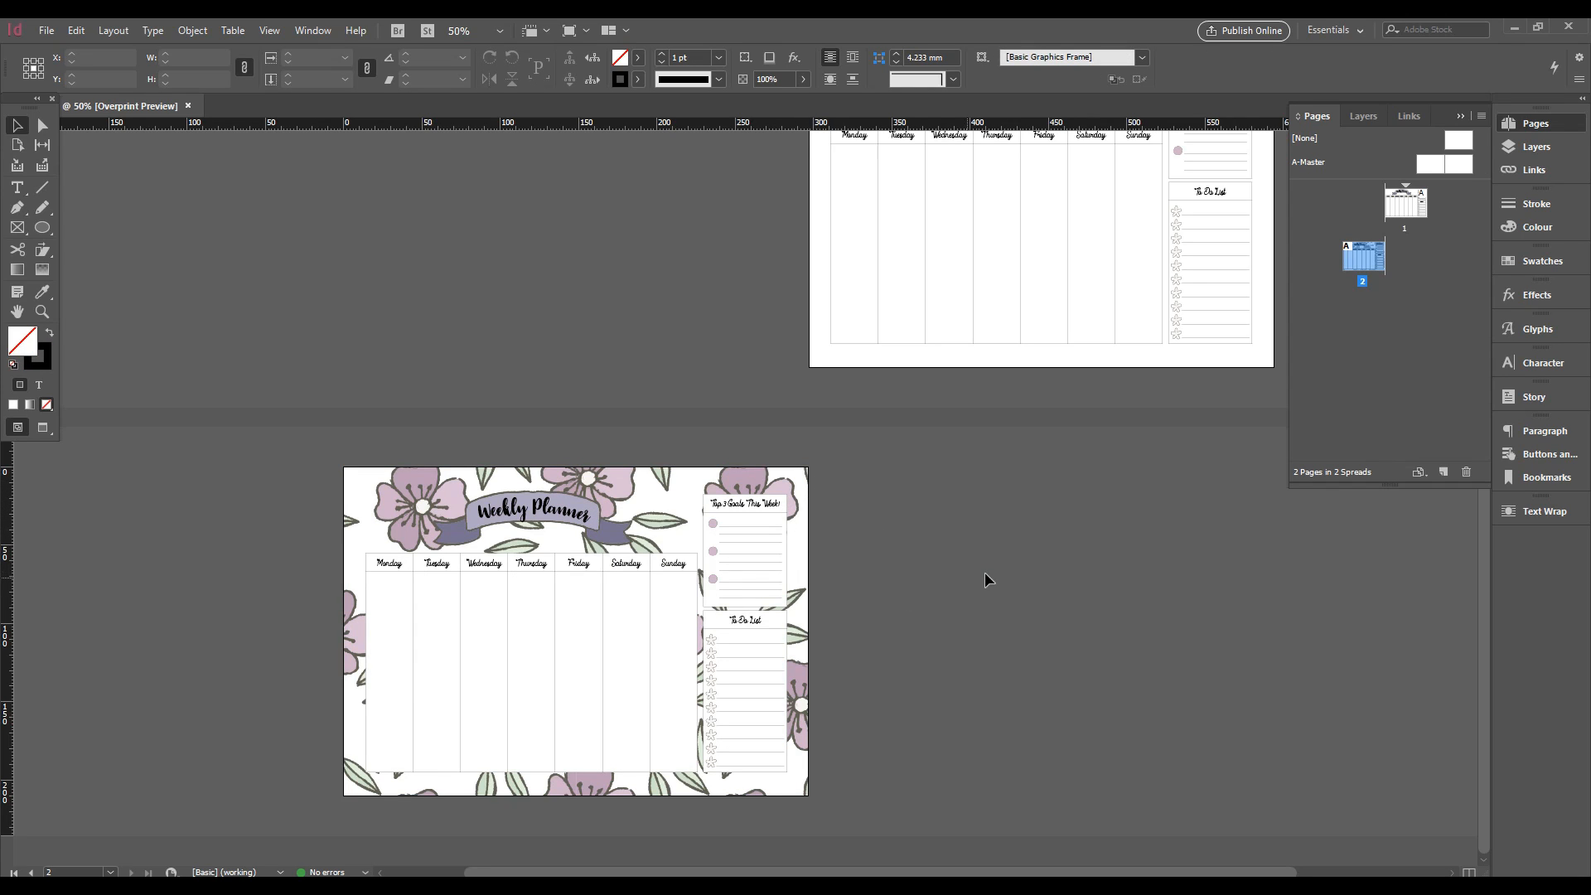
Select the Weekly Planner banner group above the weekday table on the decorated page
key(ctrl+equal)
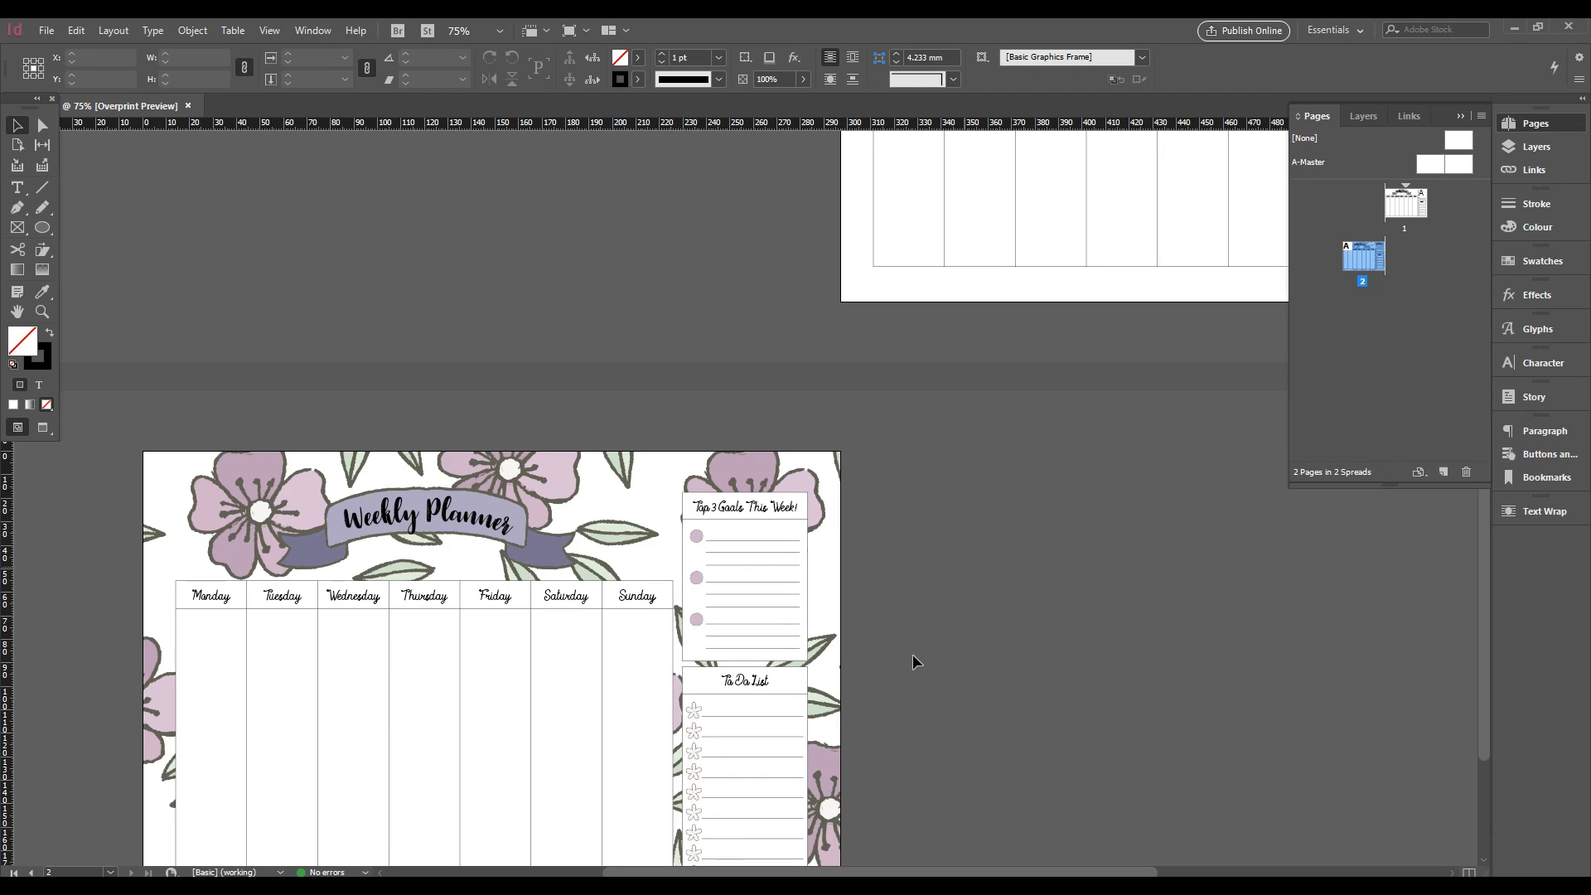
scroll(966, 491, down, 5)
scroll(966, 491, left, 5)
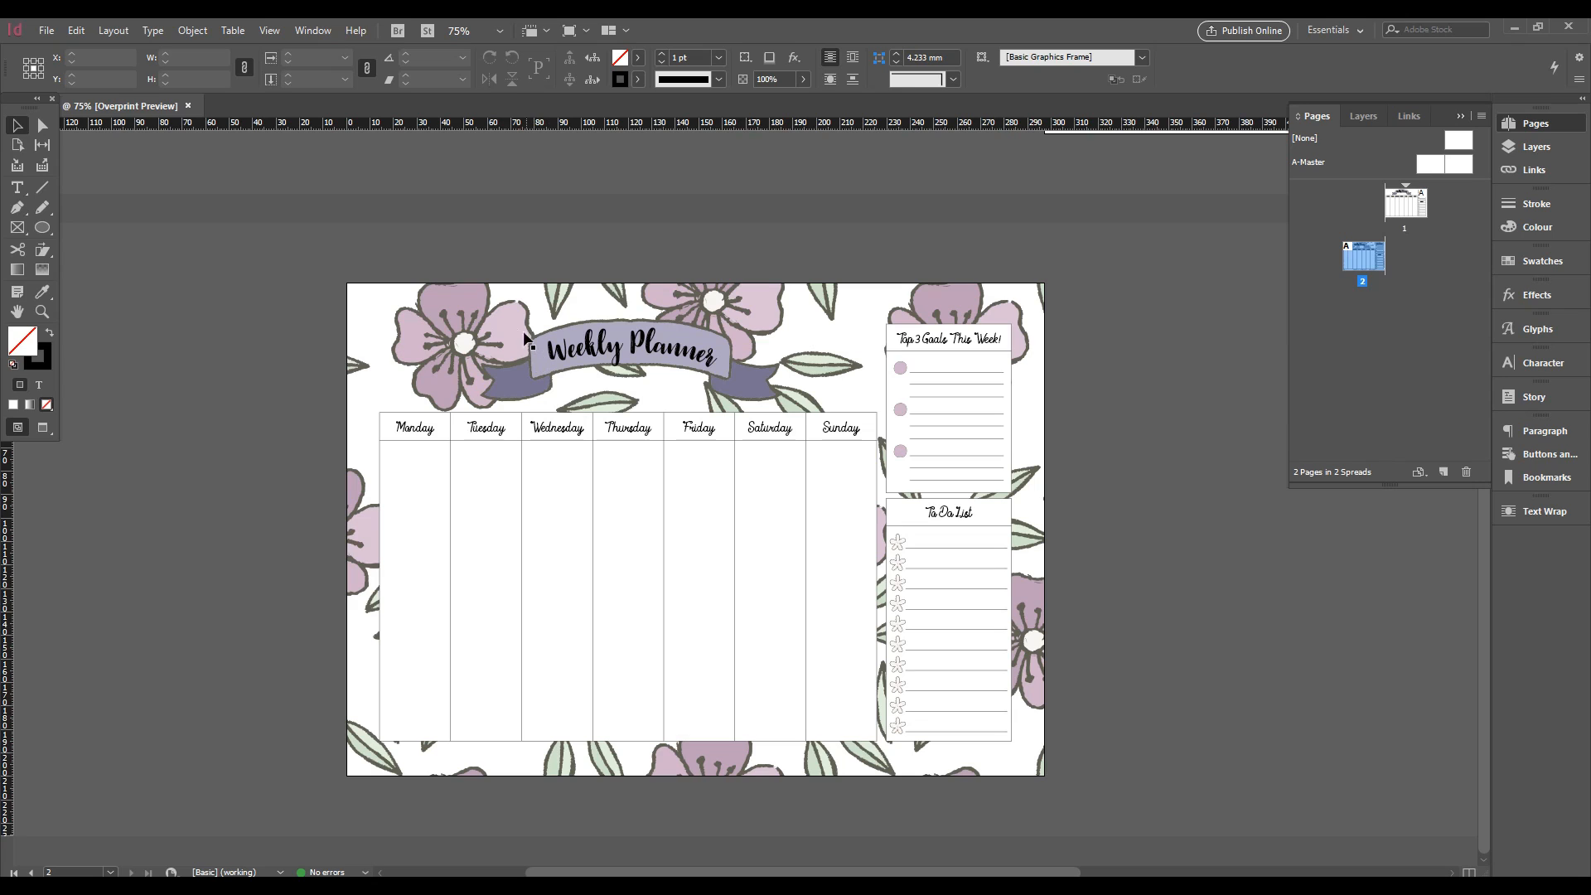
click(464, 316)
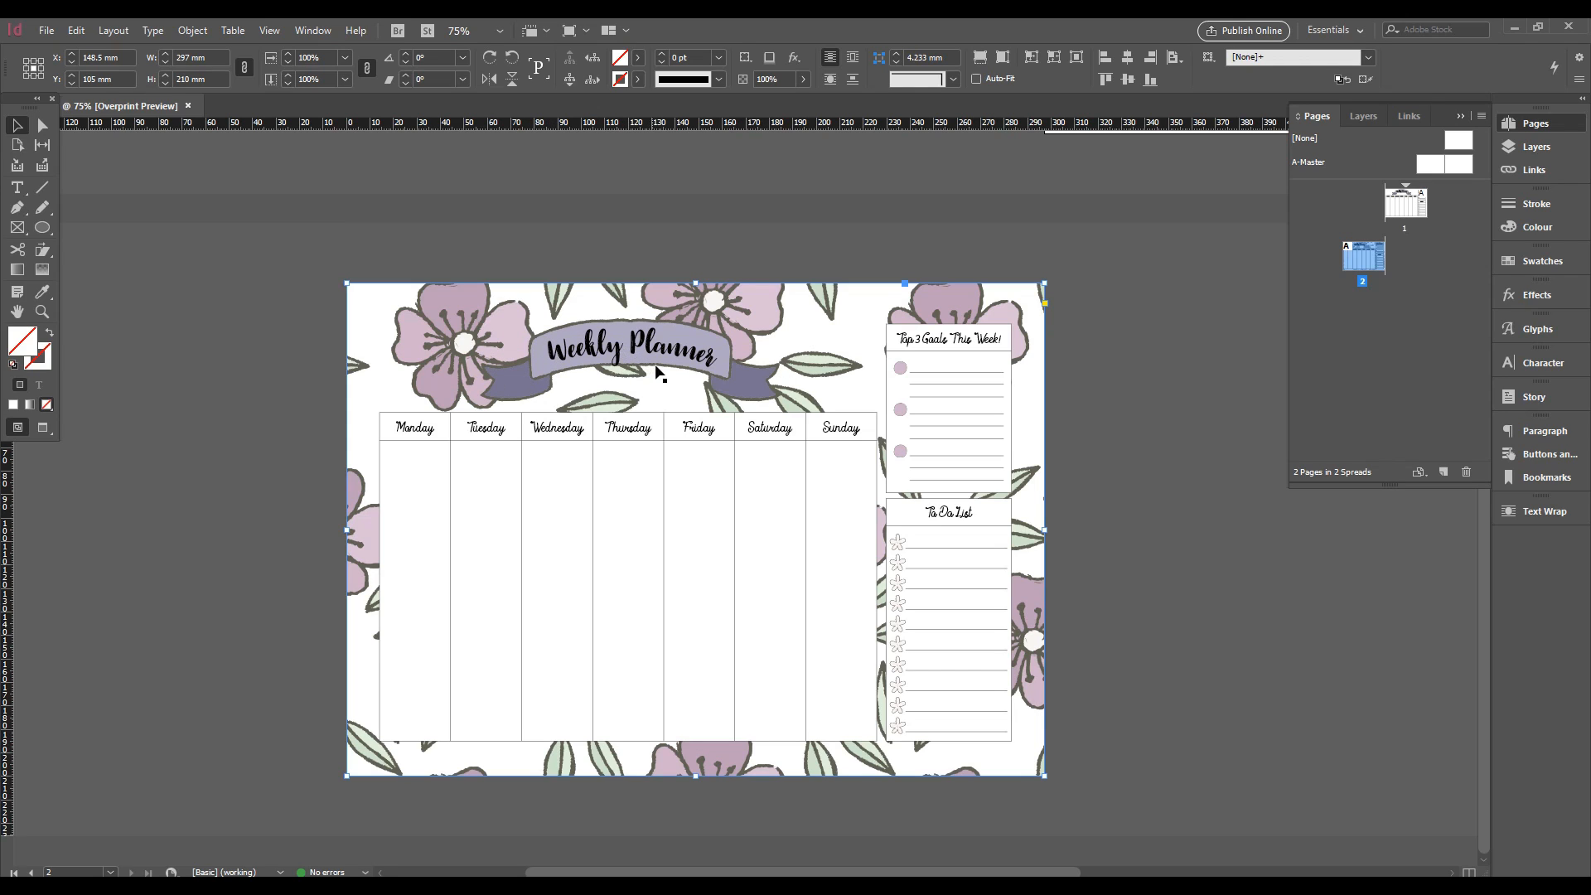
click(718, 363)
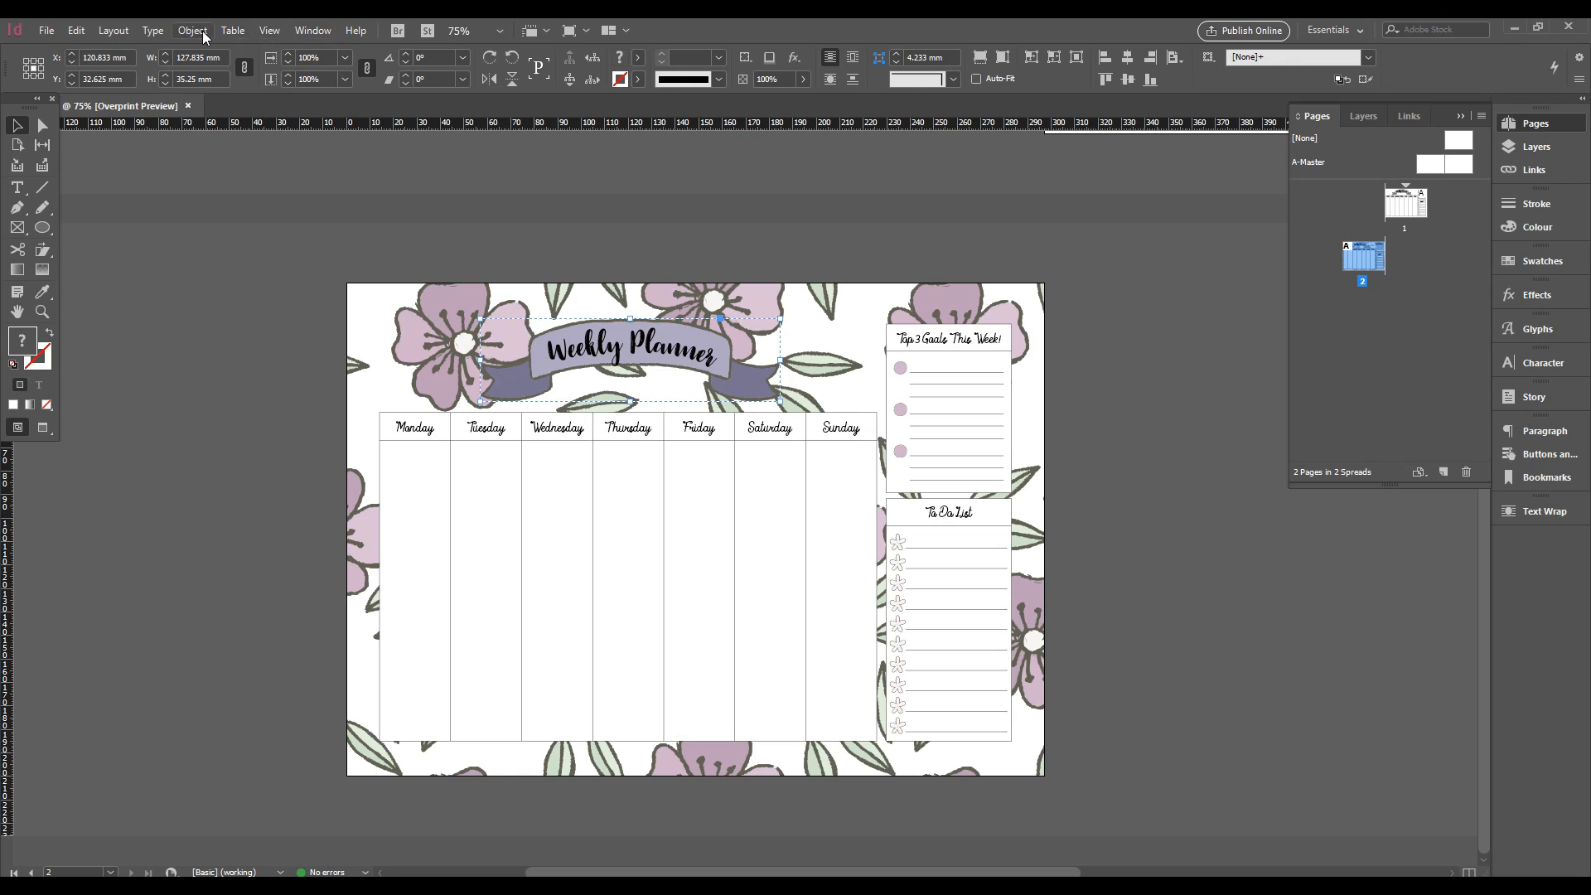
click(231, 31)
click(284, 34)
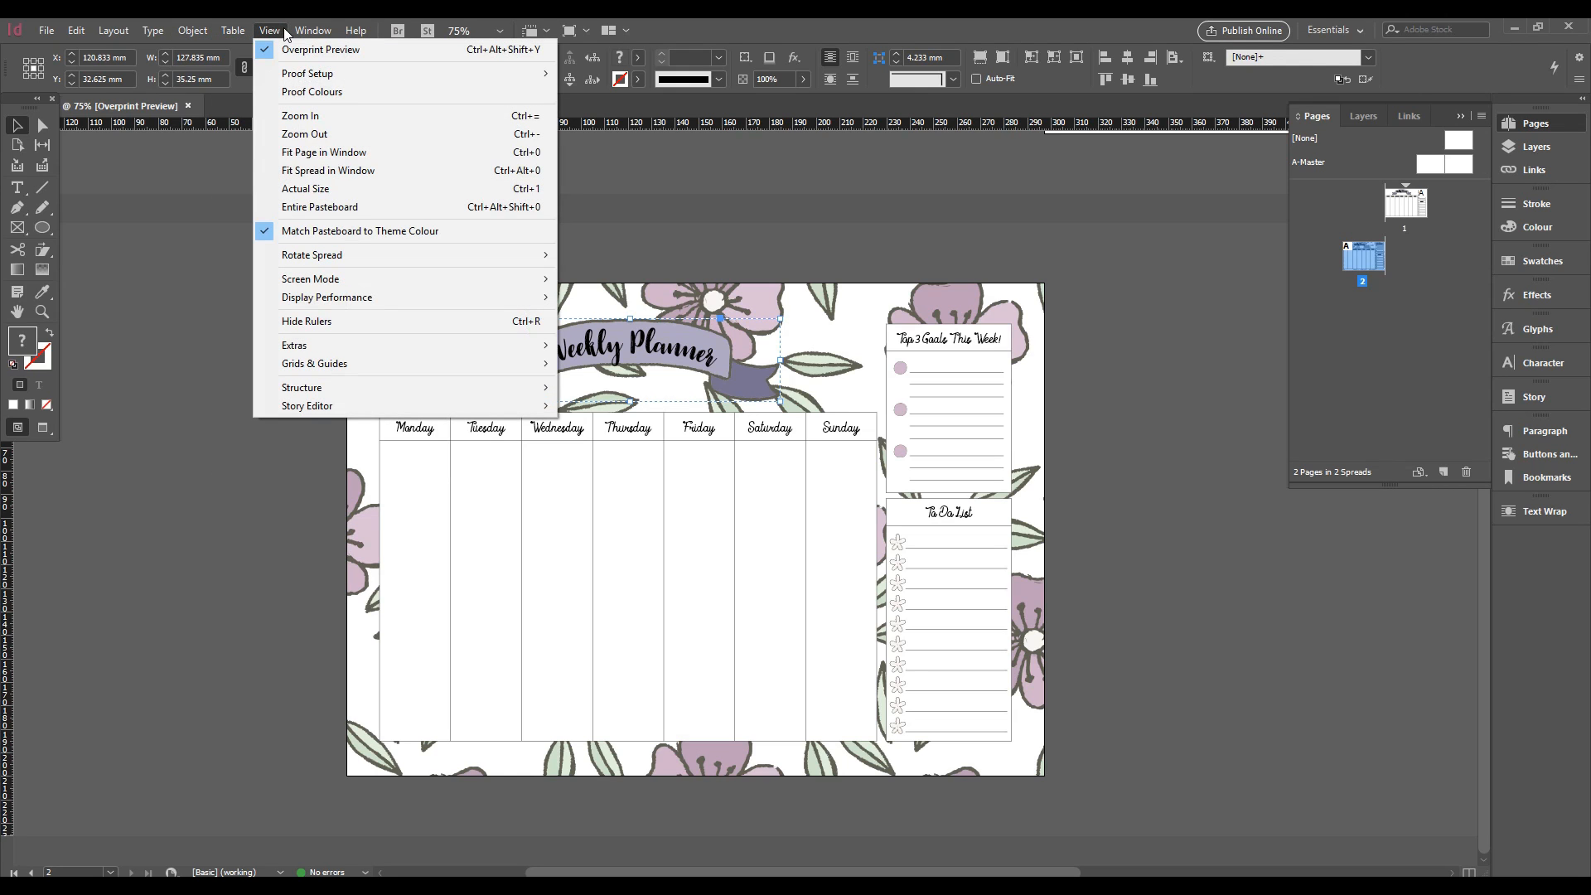
click(187, 31)
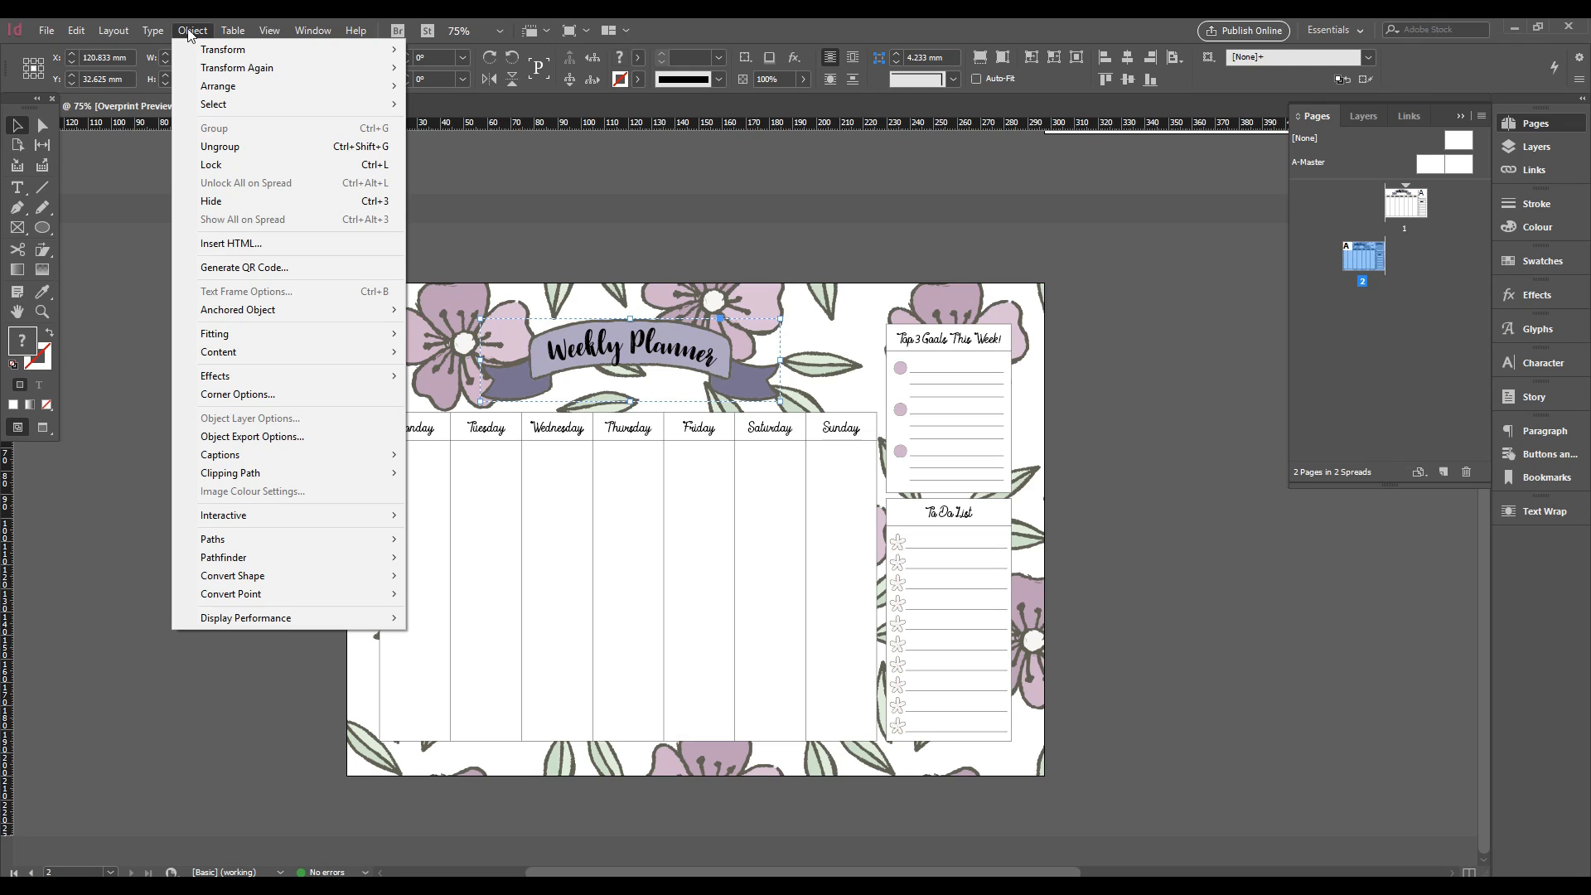
mouse_move(159, 35)
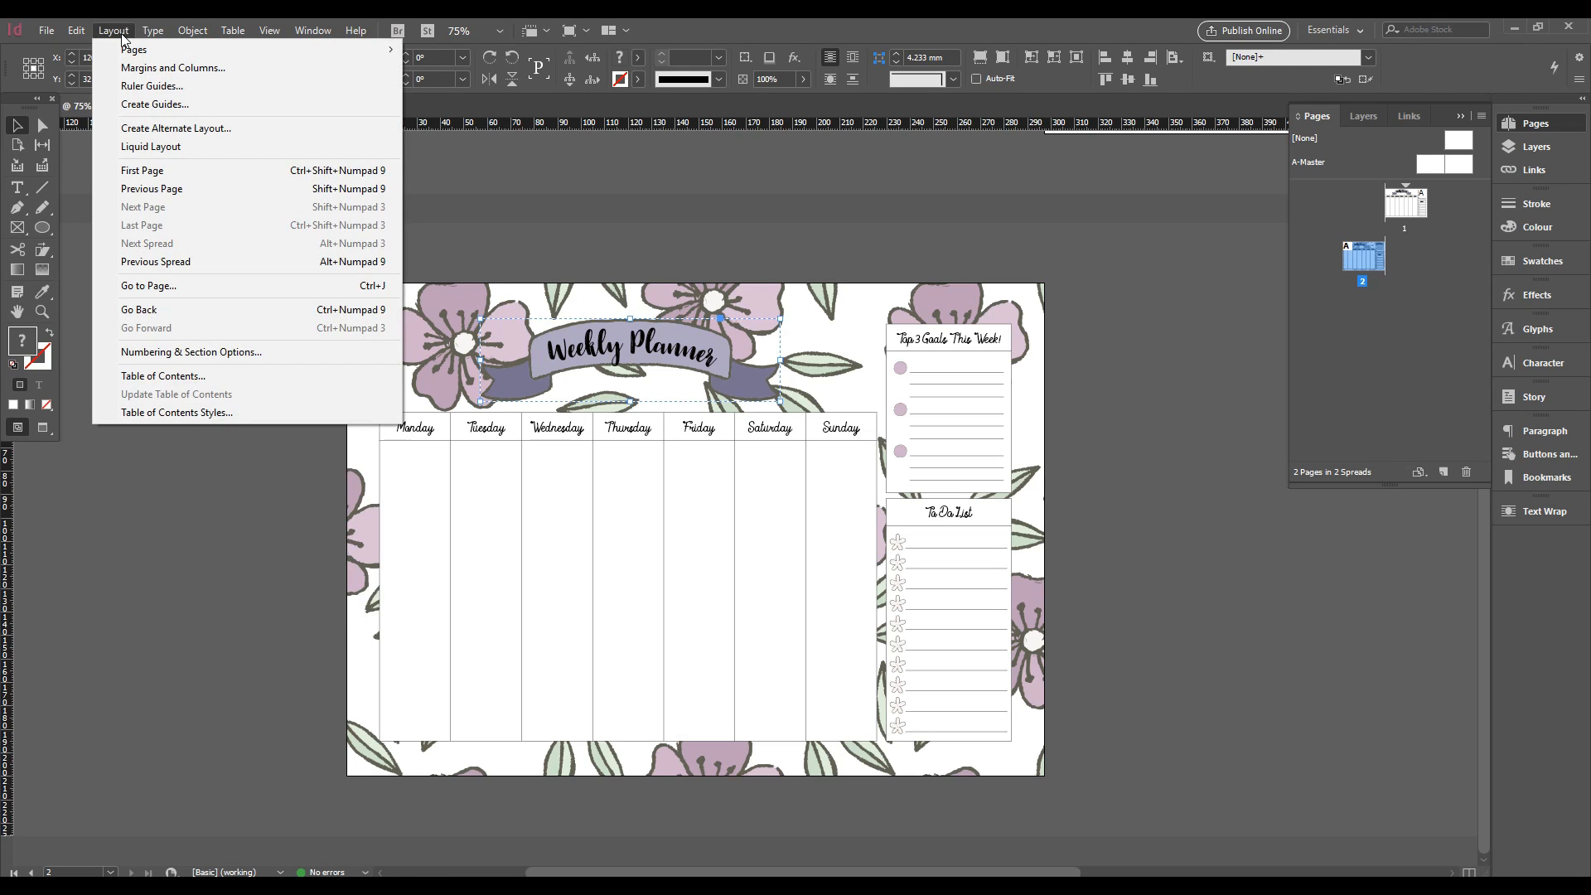
mouse_move(240, 33)
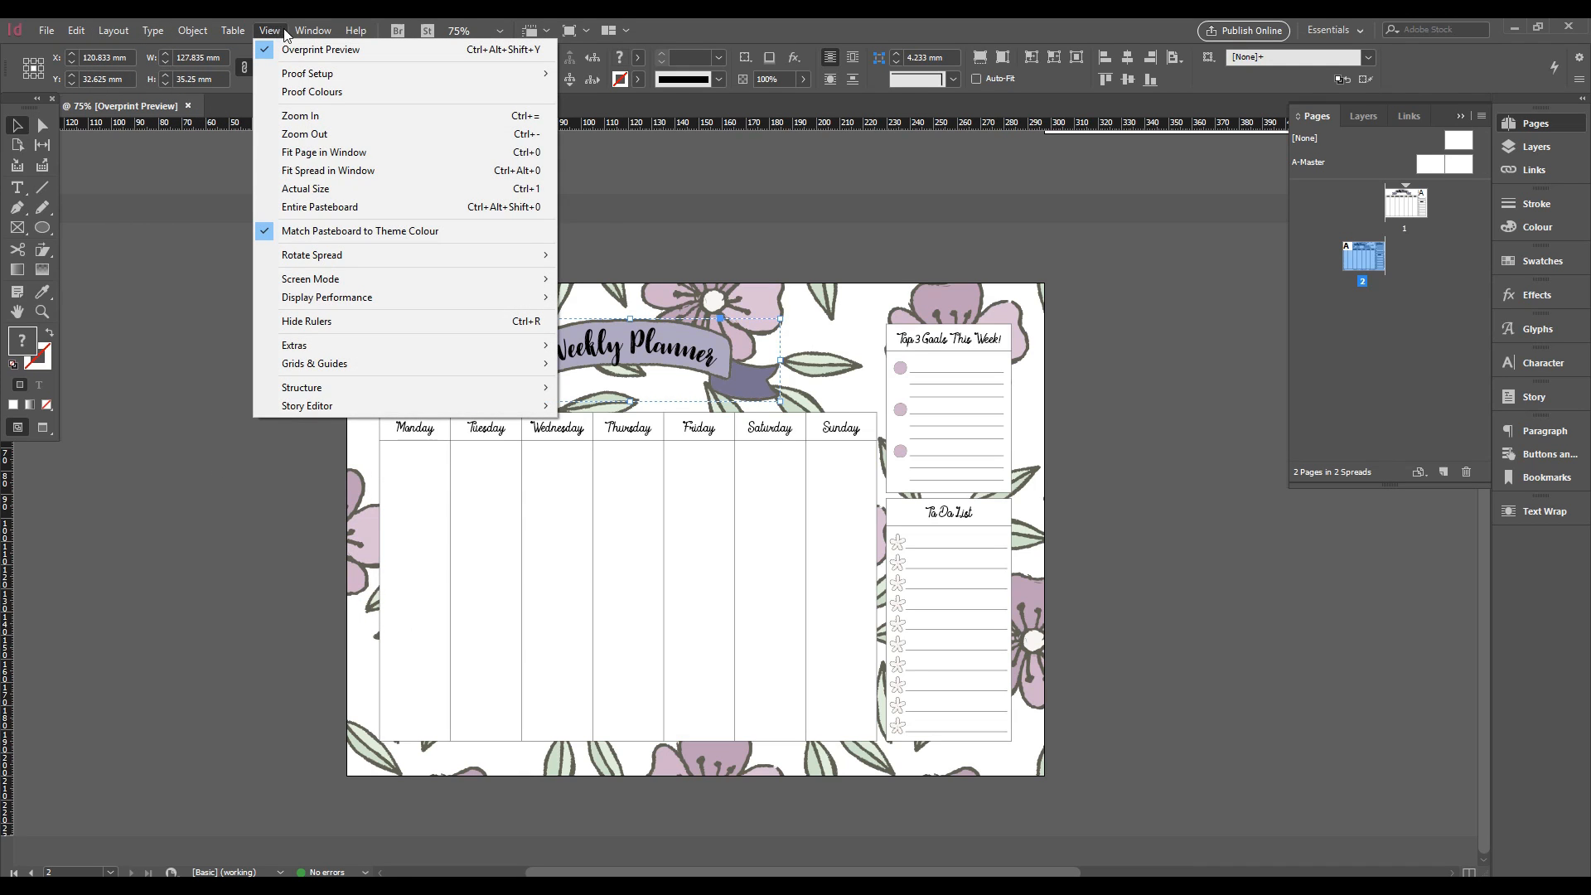
mouse_move(302, 35)
mouse_move(108, 34)
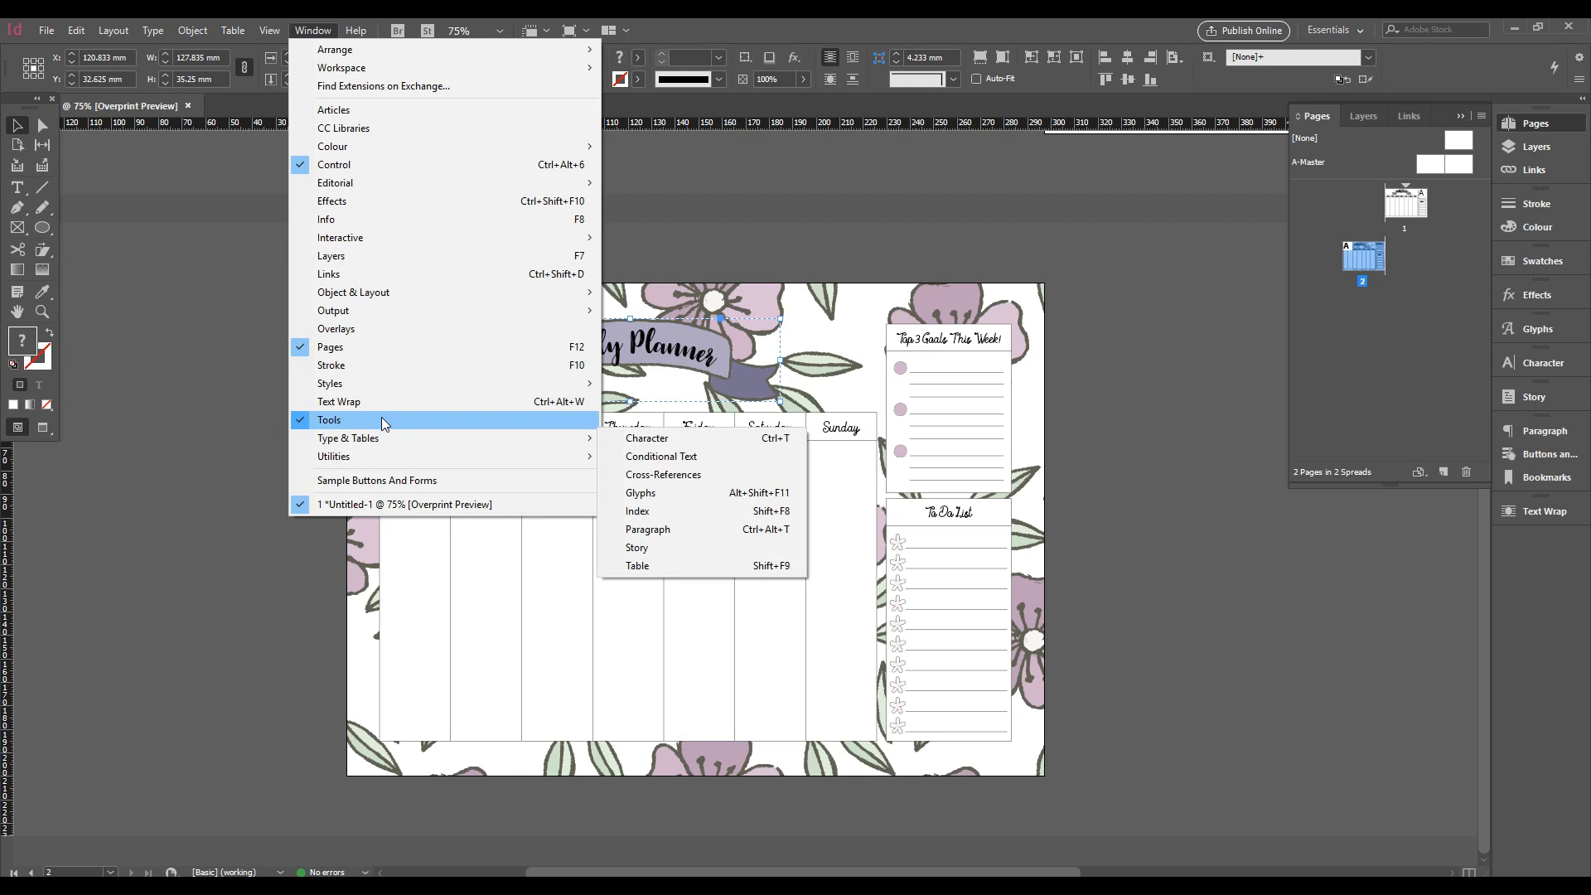
mouse_move(366, 447)
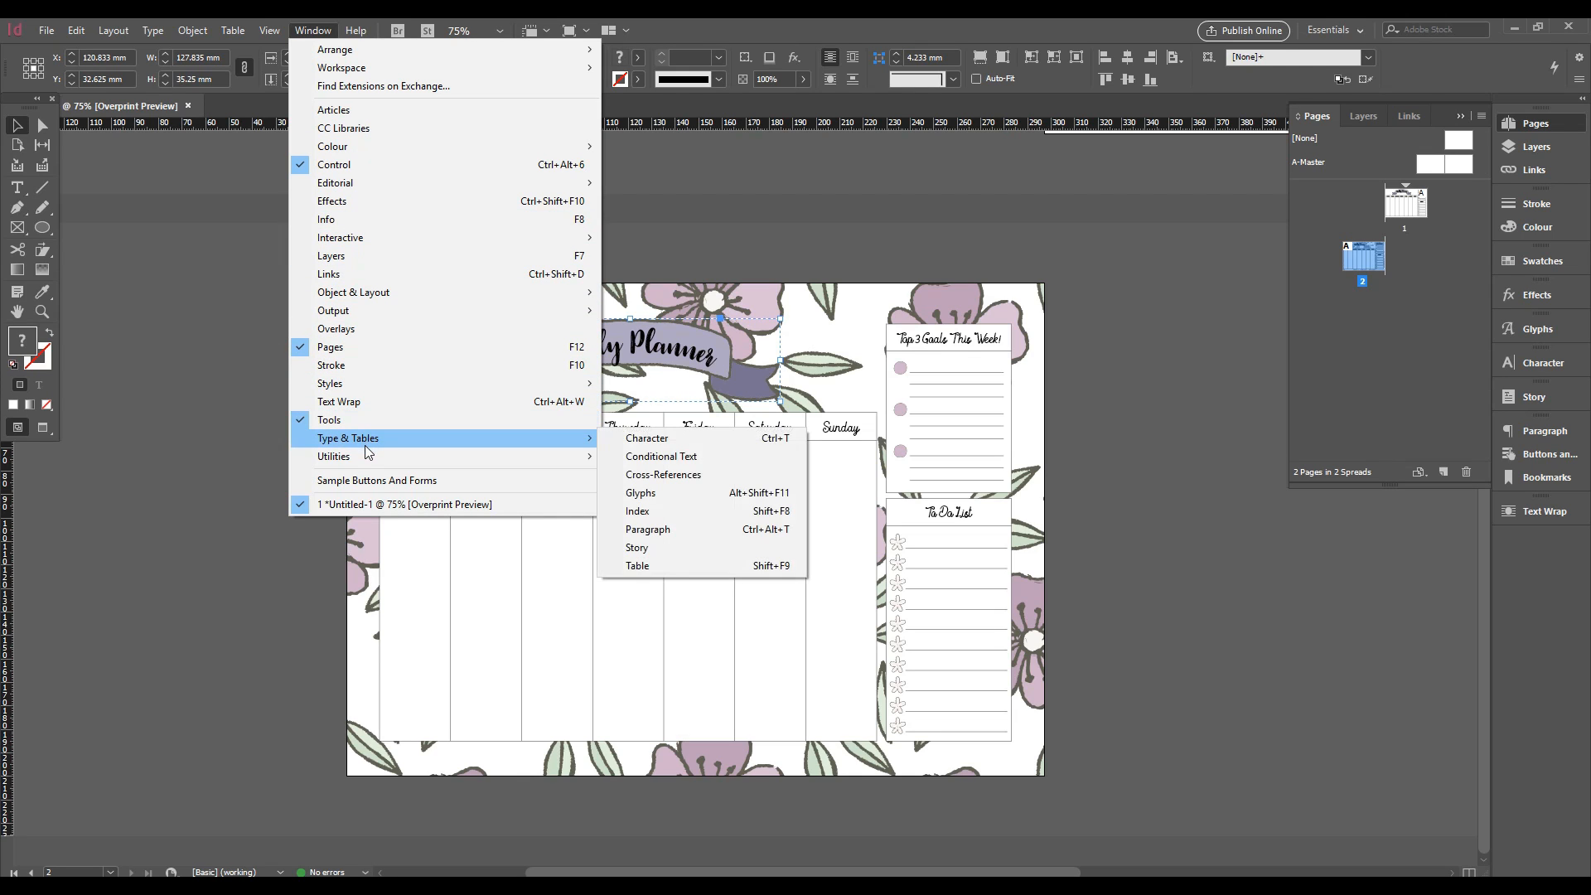
mouse_move(345, 238)
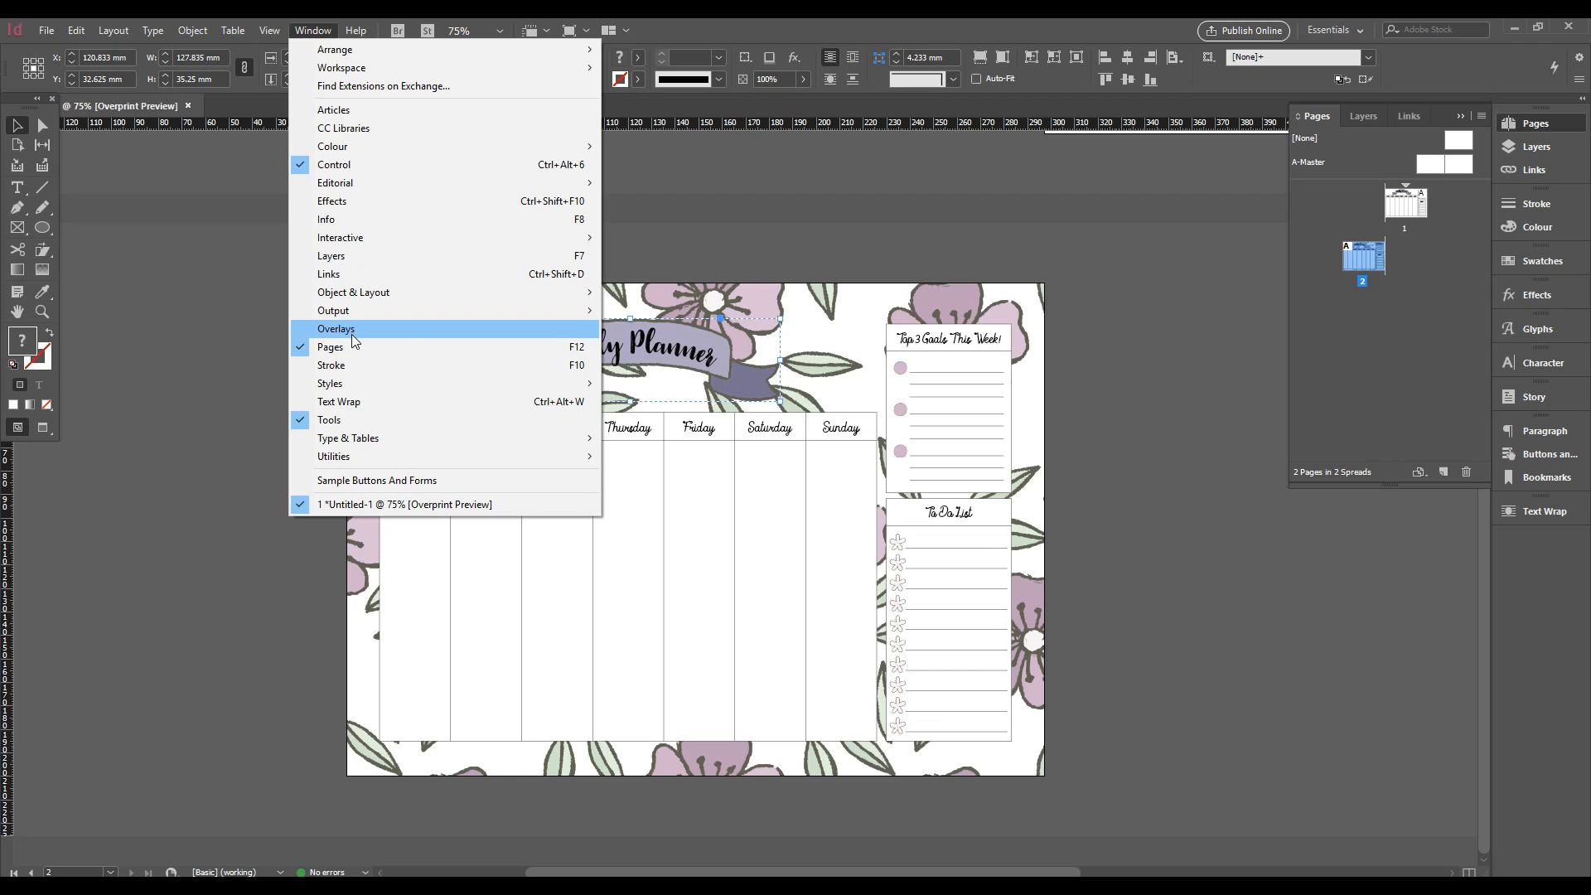
click(1547, 301)
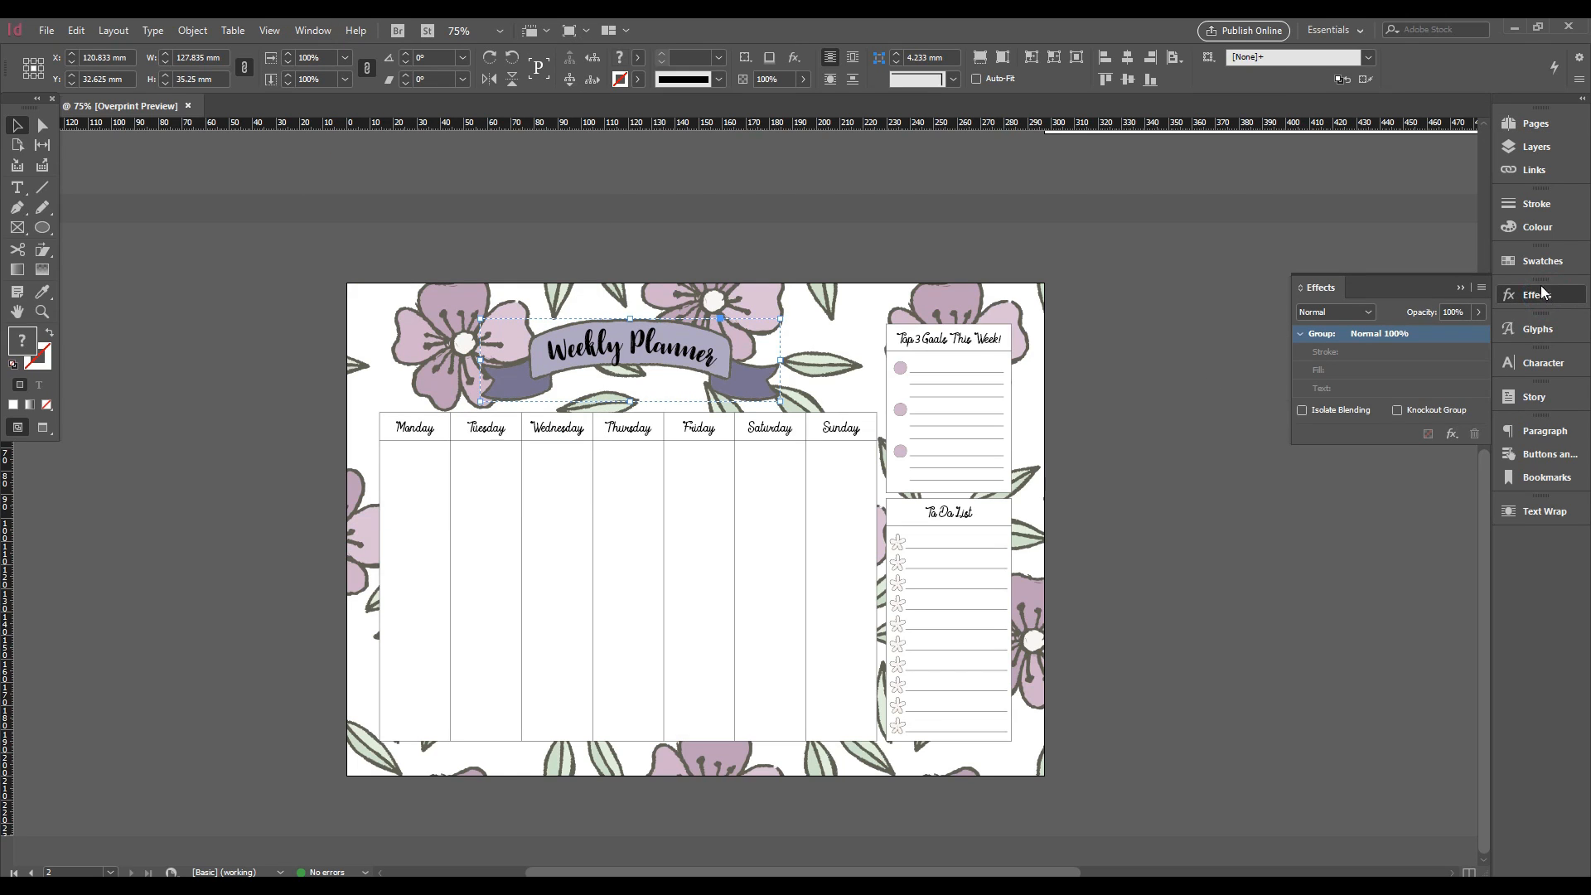
click(313, 30)
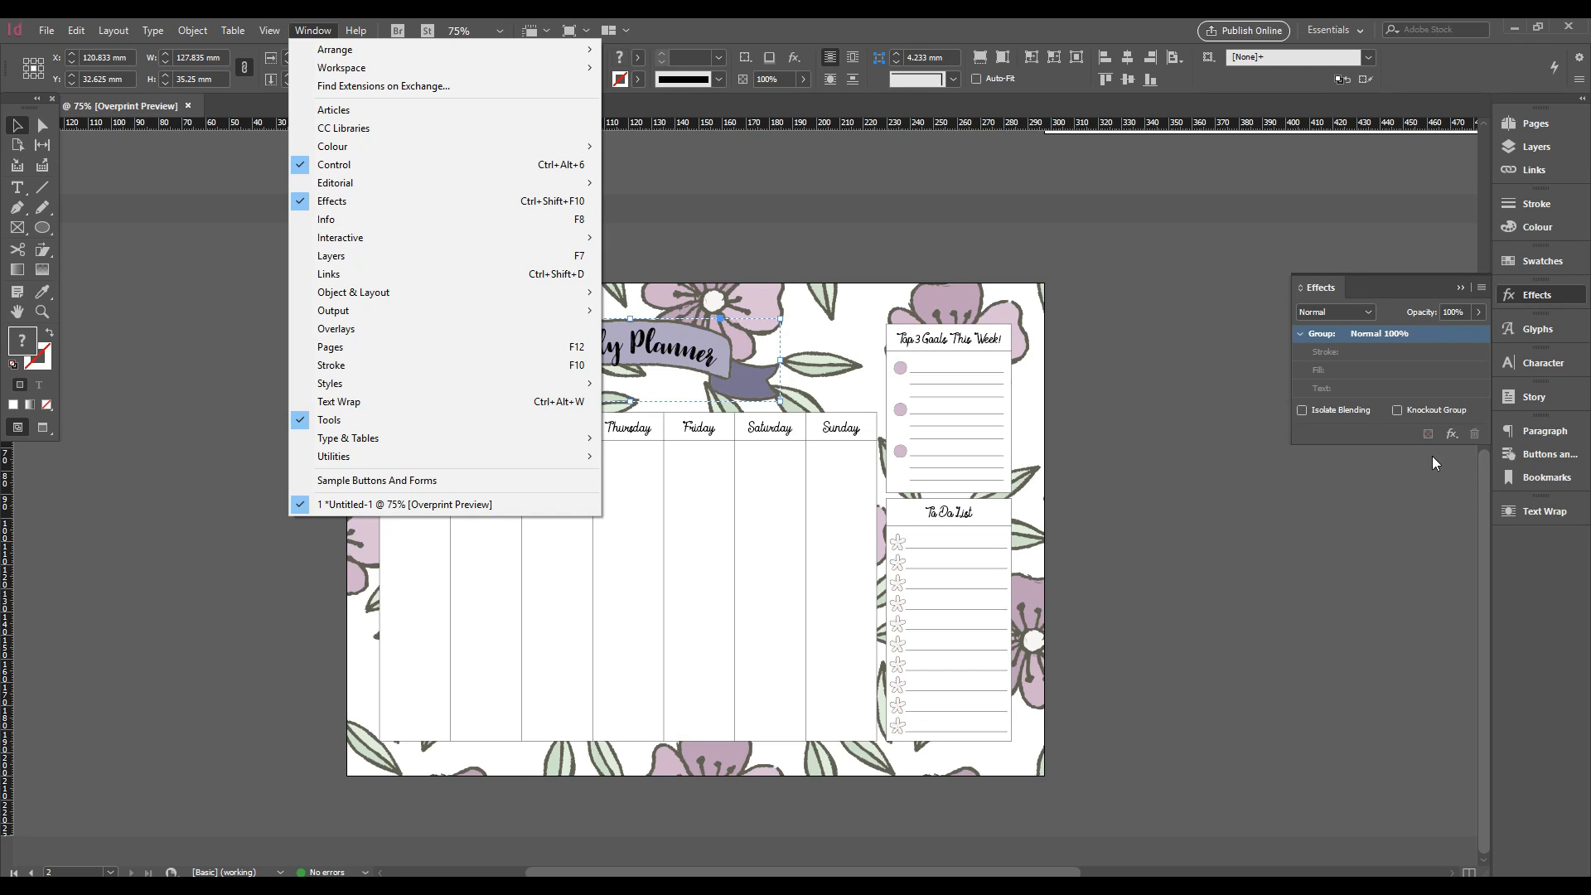
click(1273, 613)
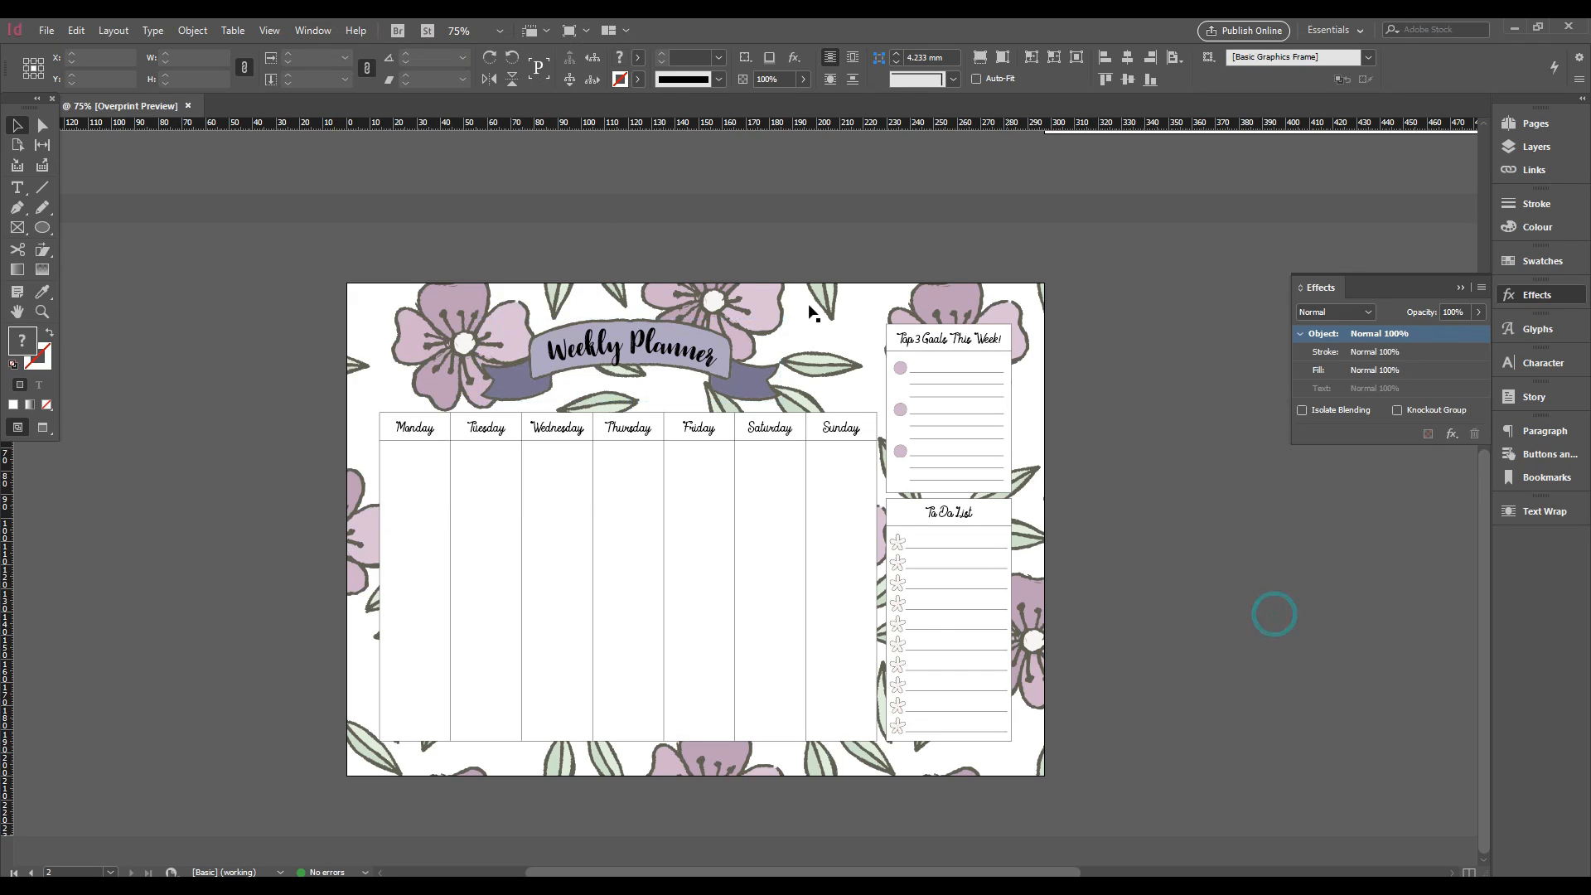
click(1370, 312)
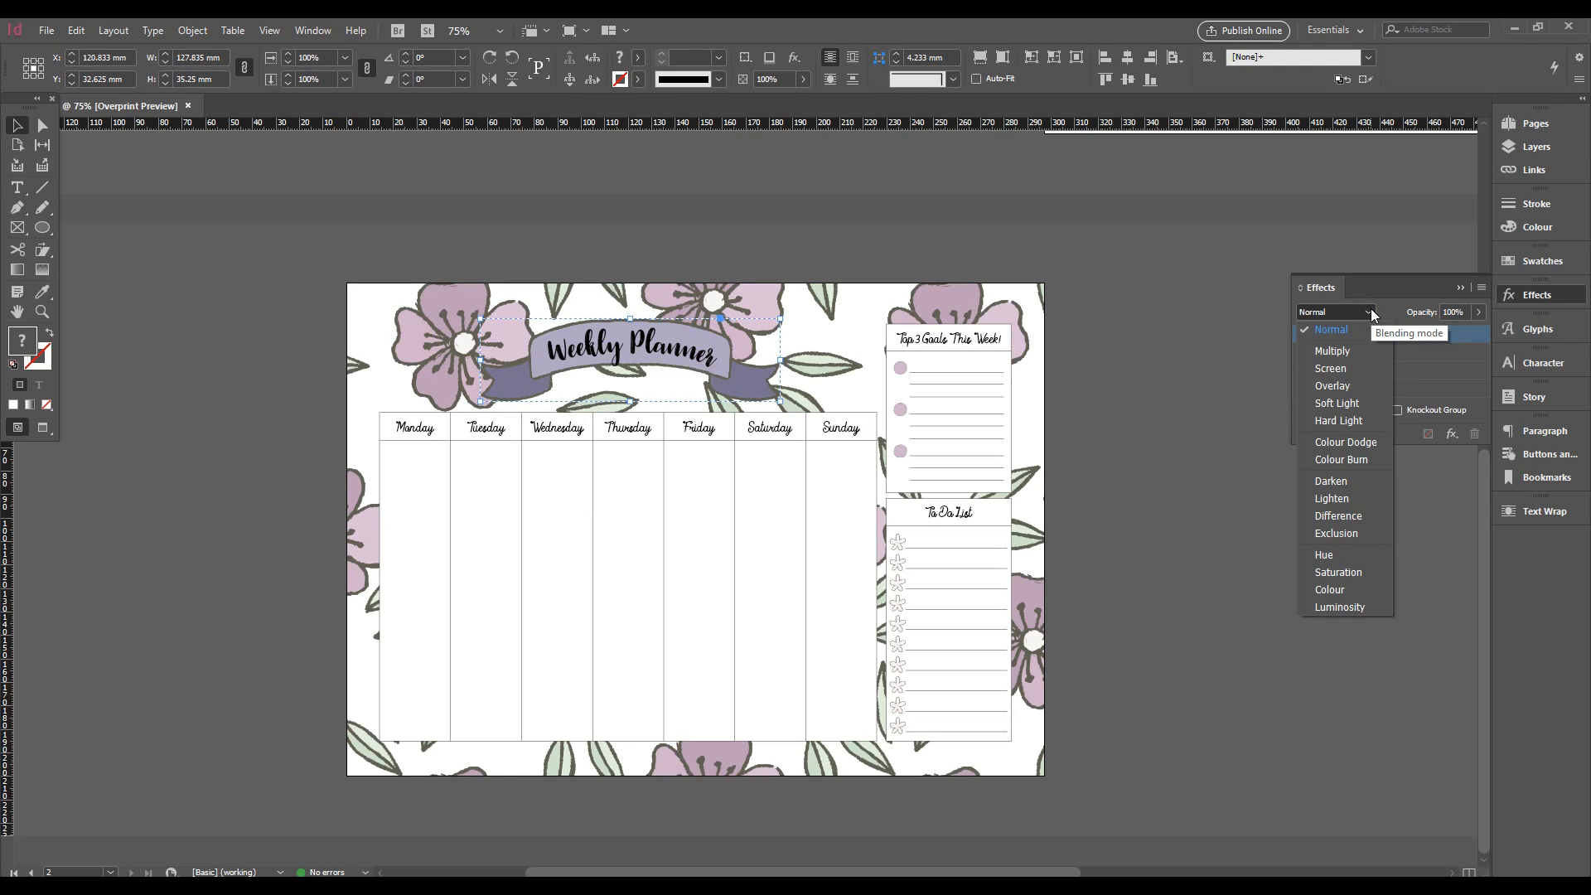
click(1370, 311)
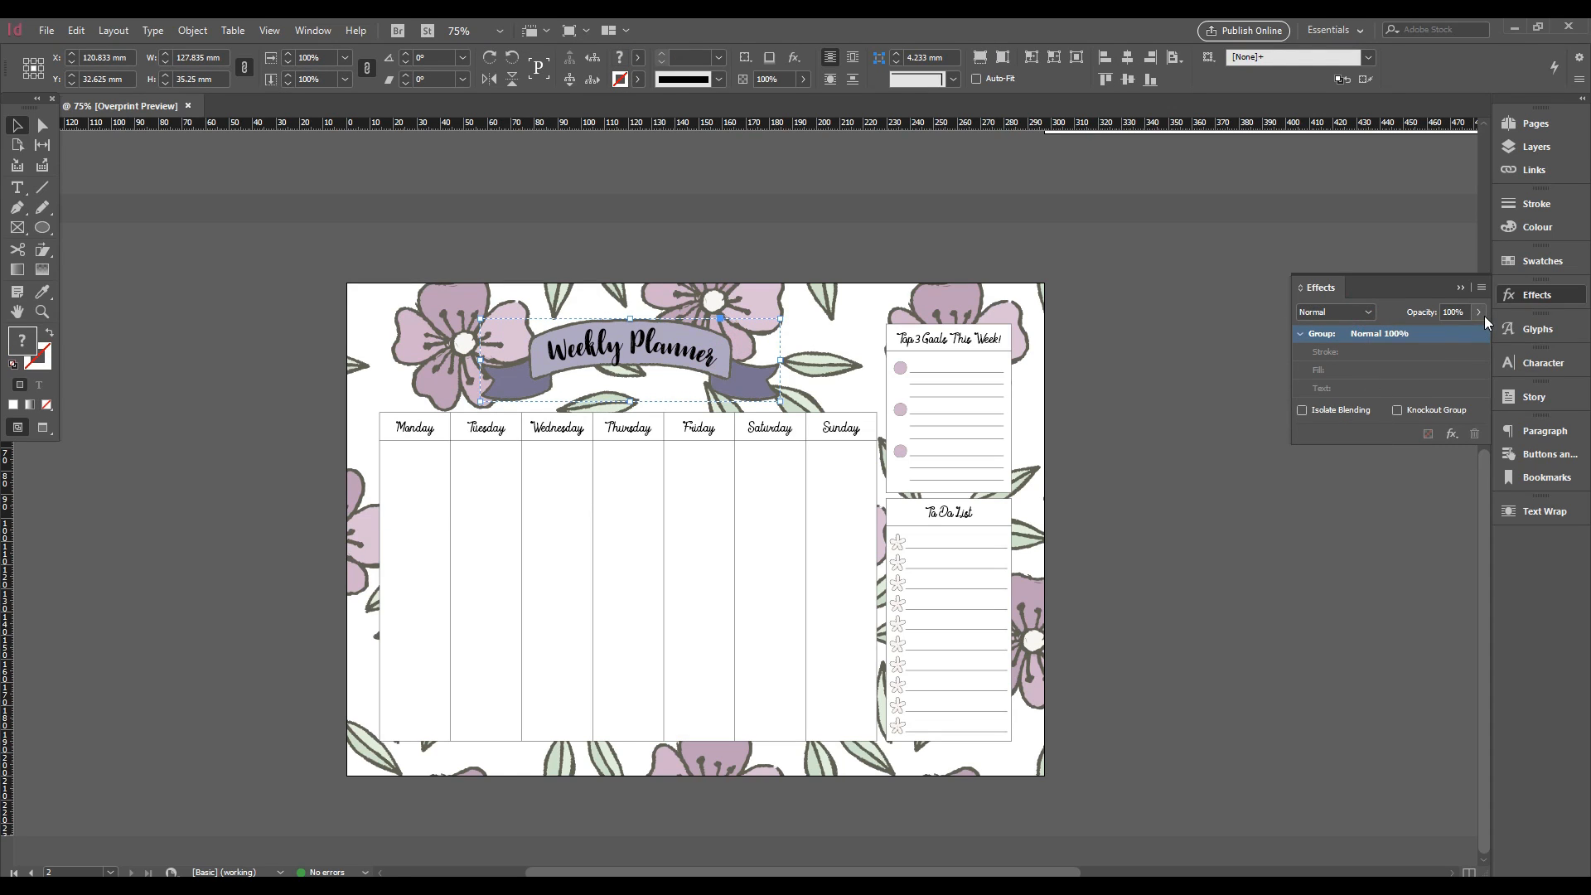
click(1461, 287)
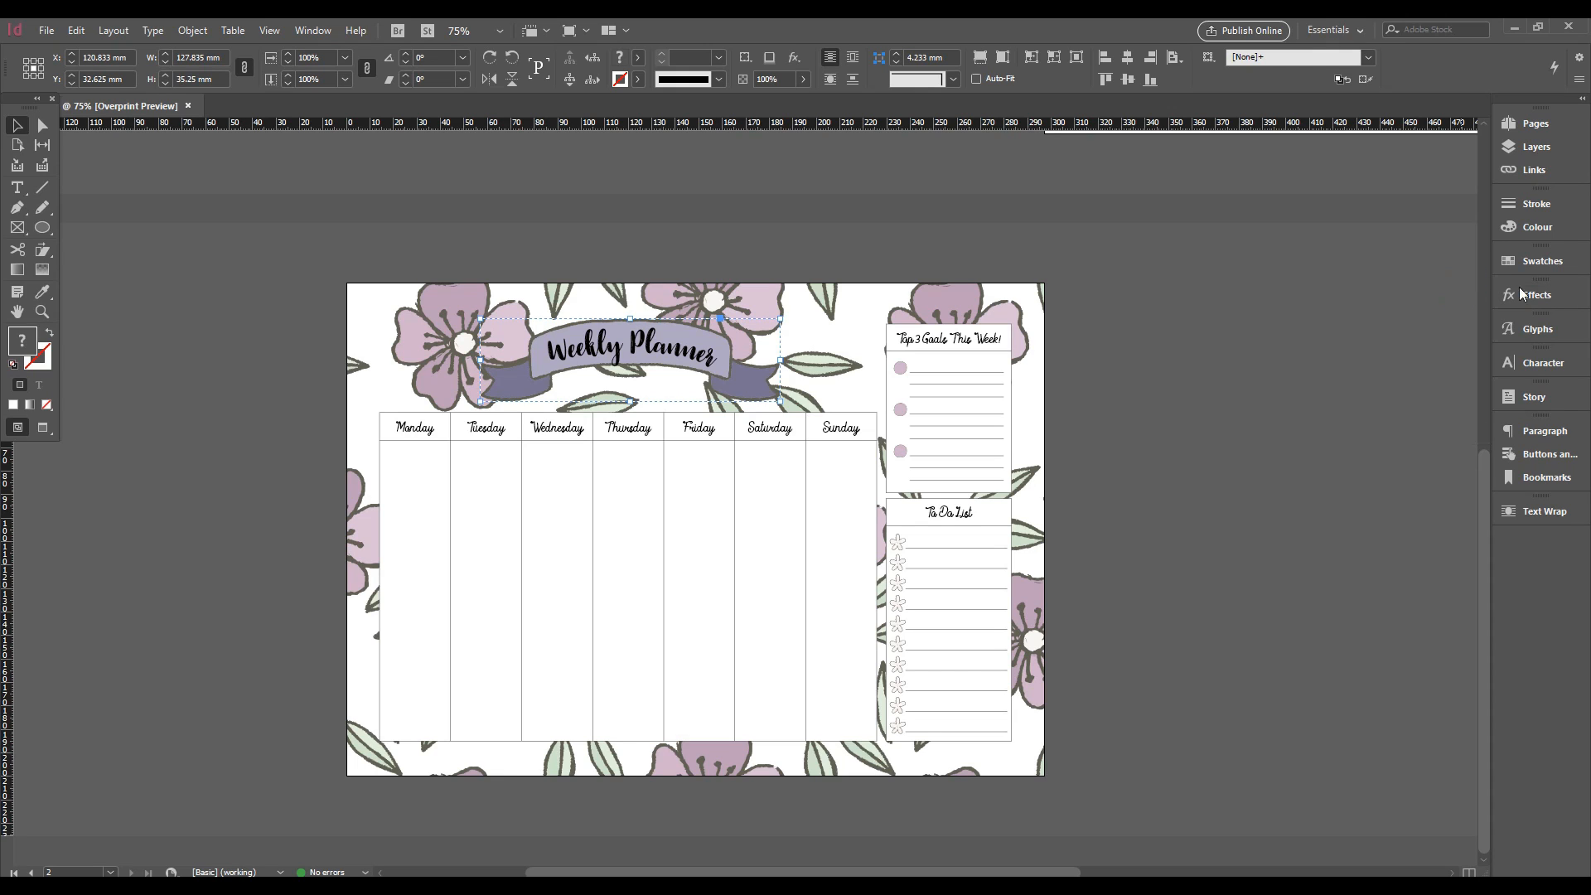
Add a Drop Shadow effect to the selected Weekly Planner banner group and turn on its preview
click(1501, 297)
click(1483, 287)
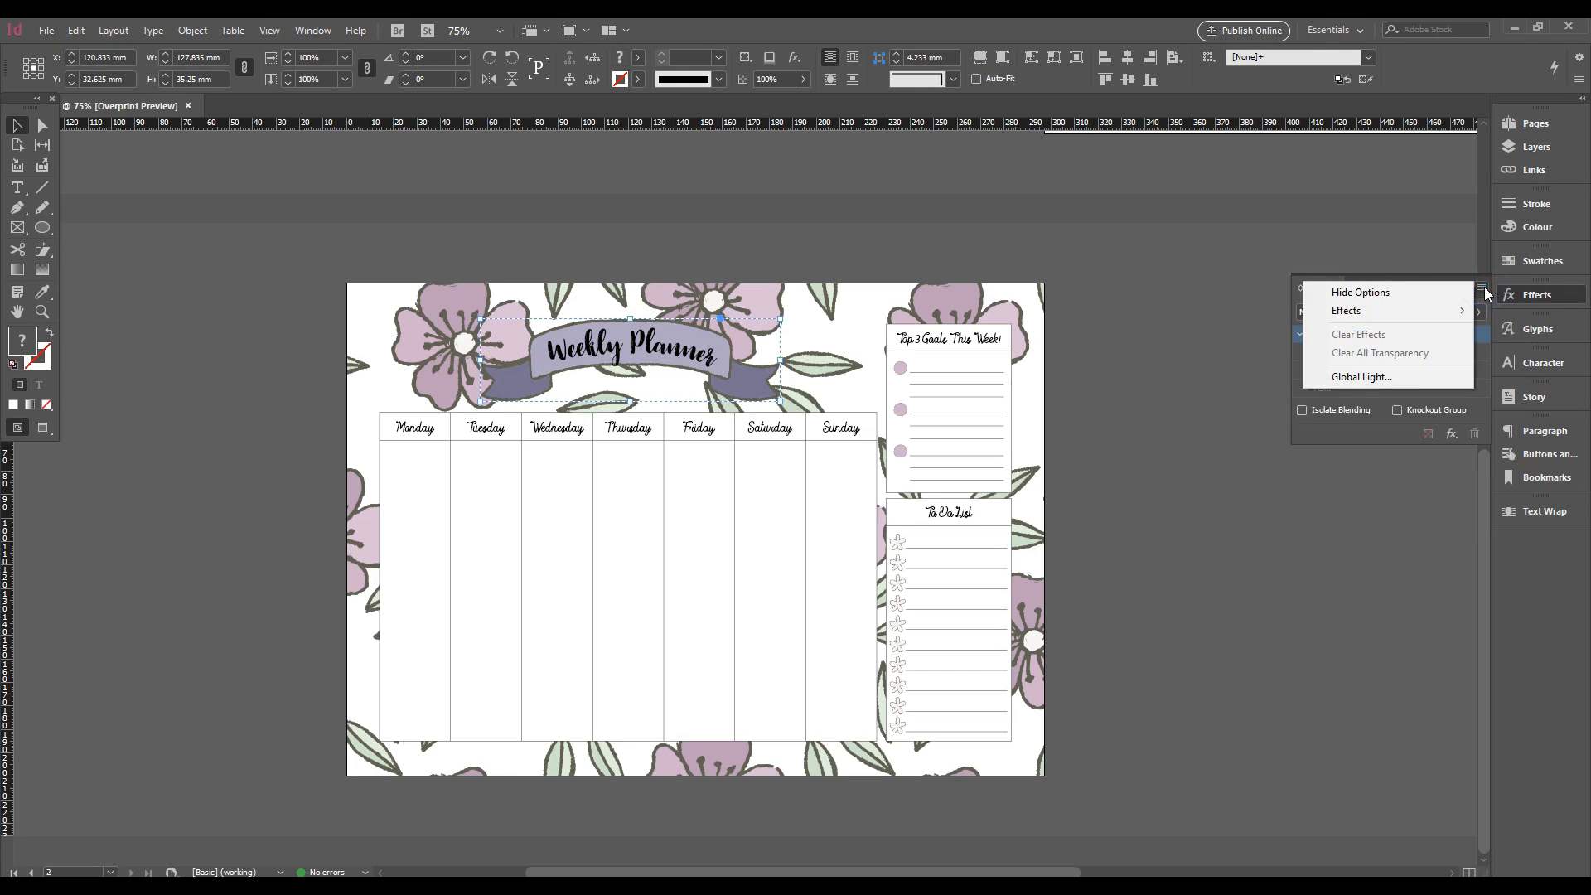
mouse_move(1426, 312)
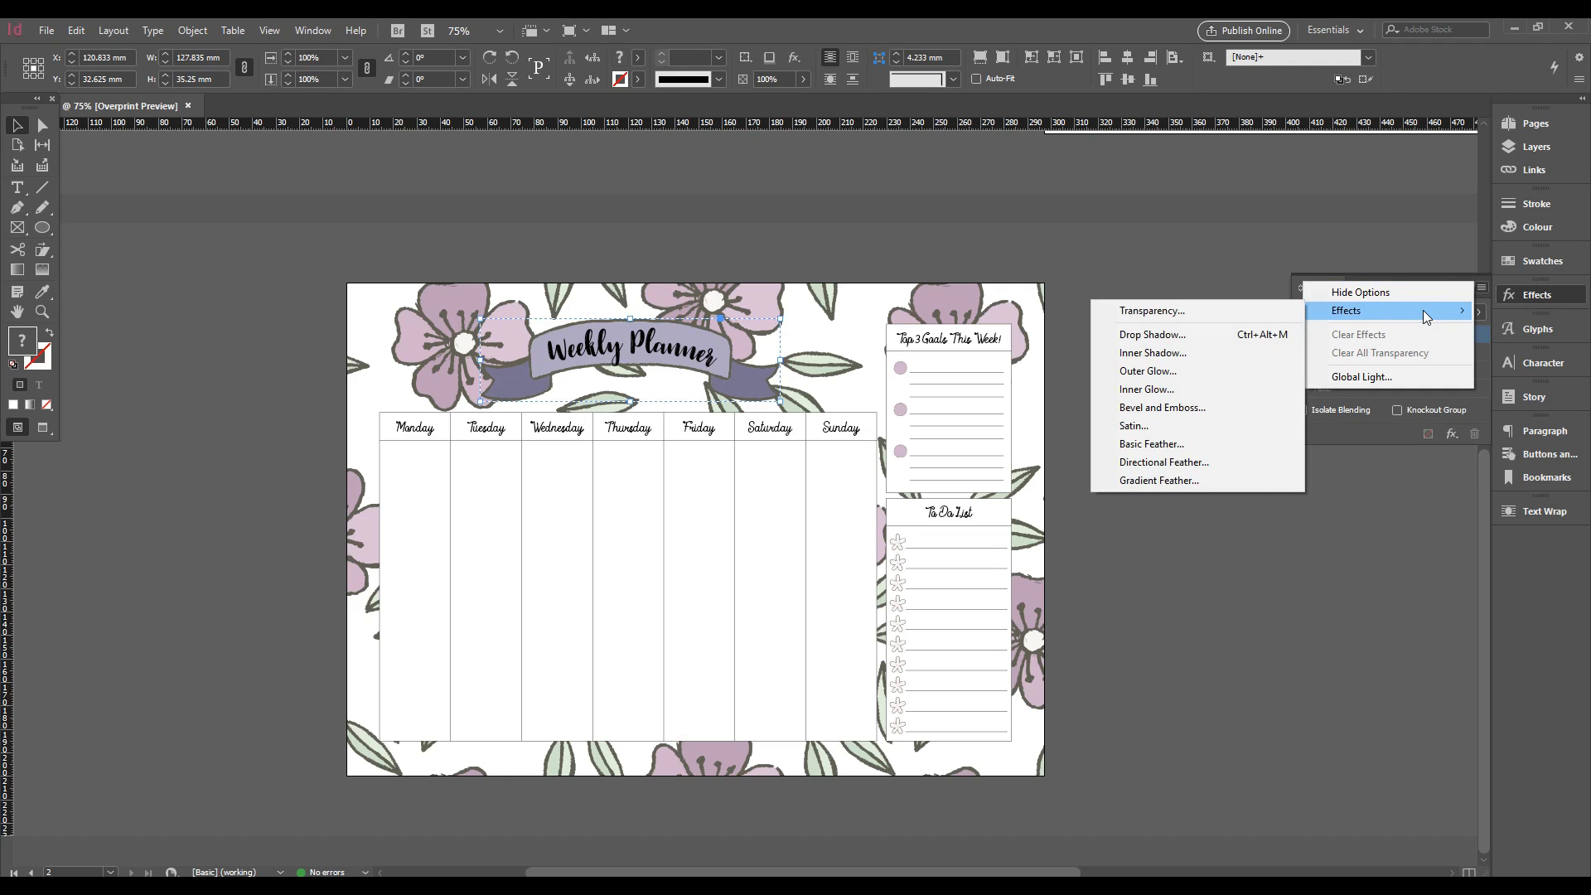
click(1483, 287)
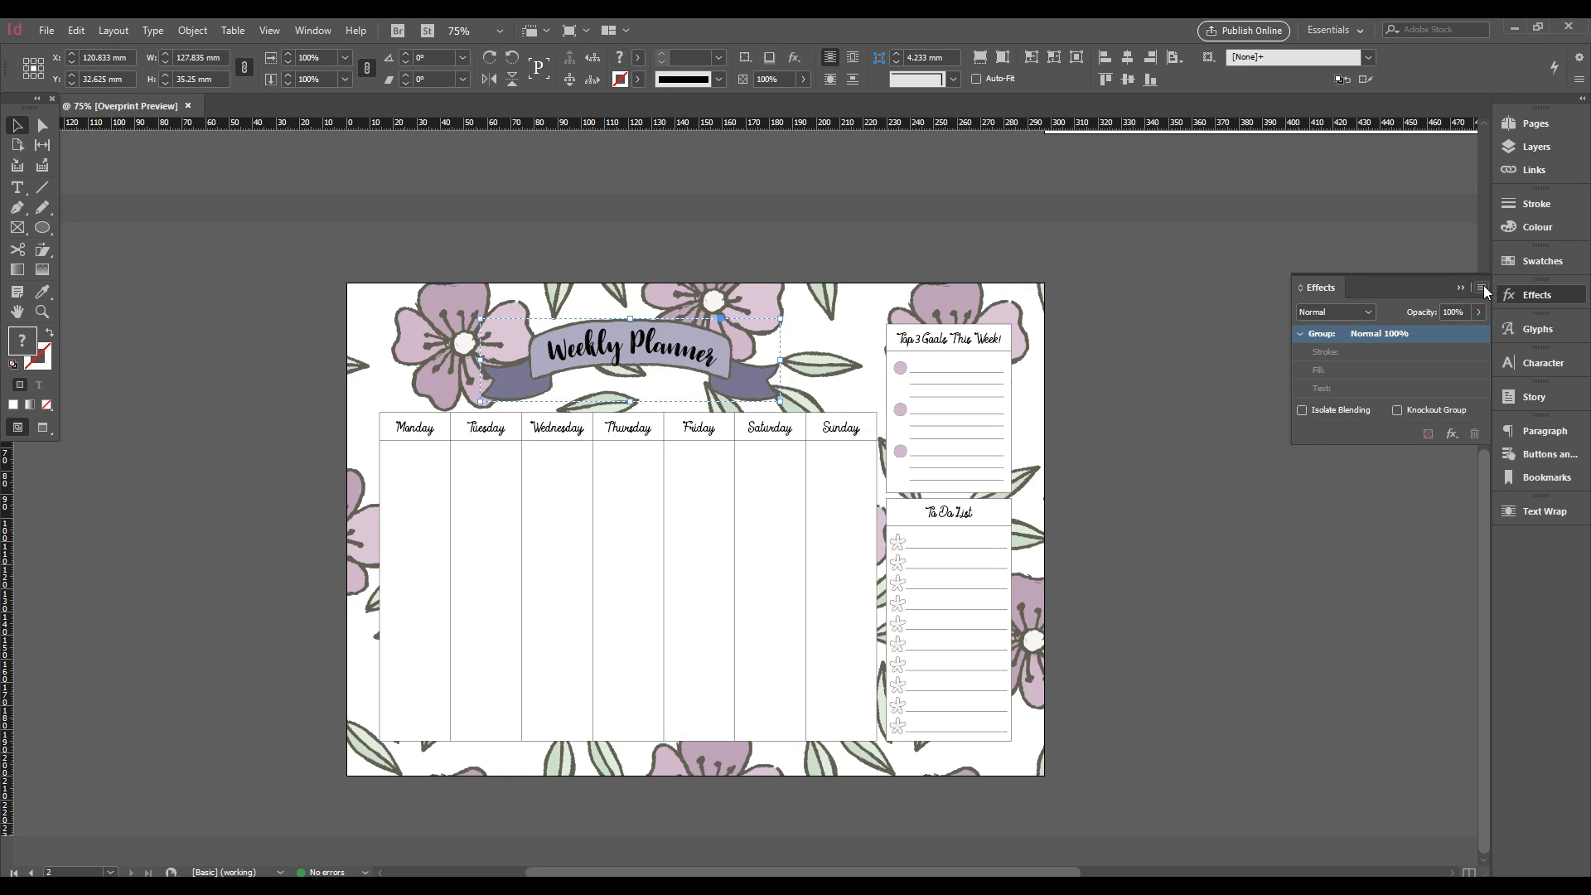
click(1482, 287)
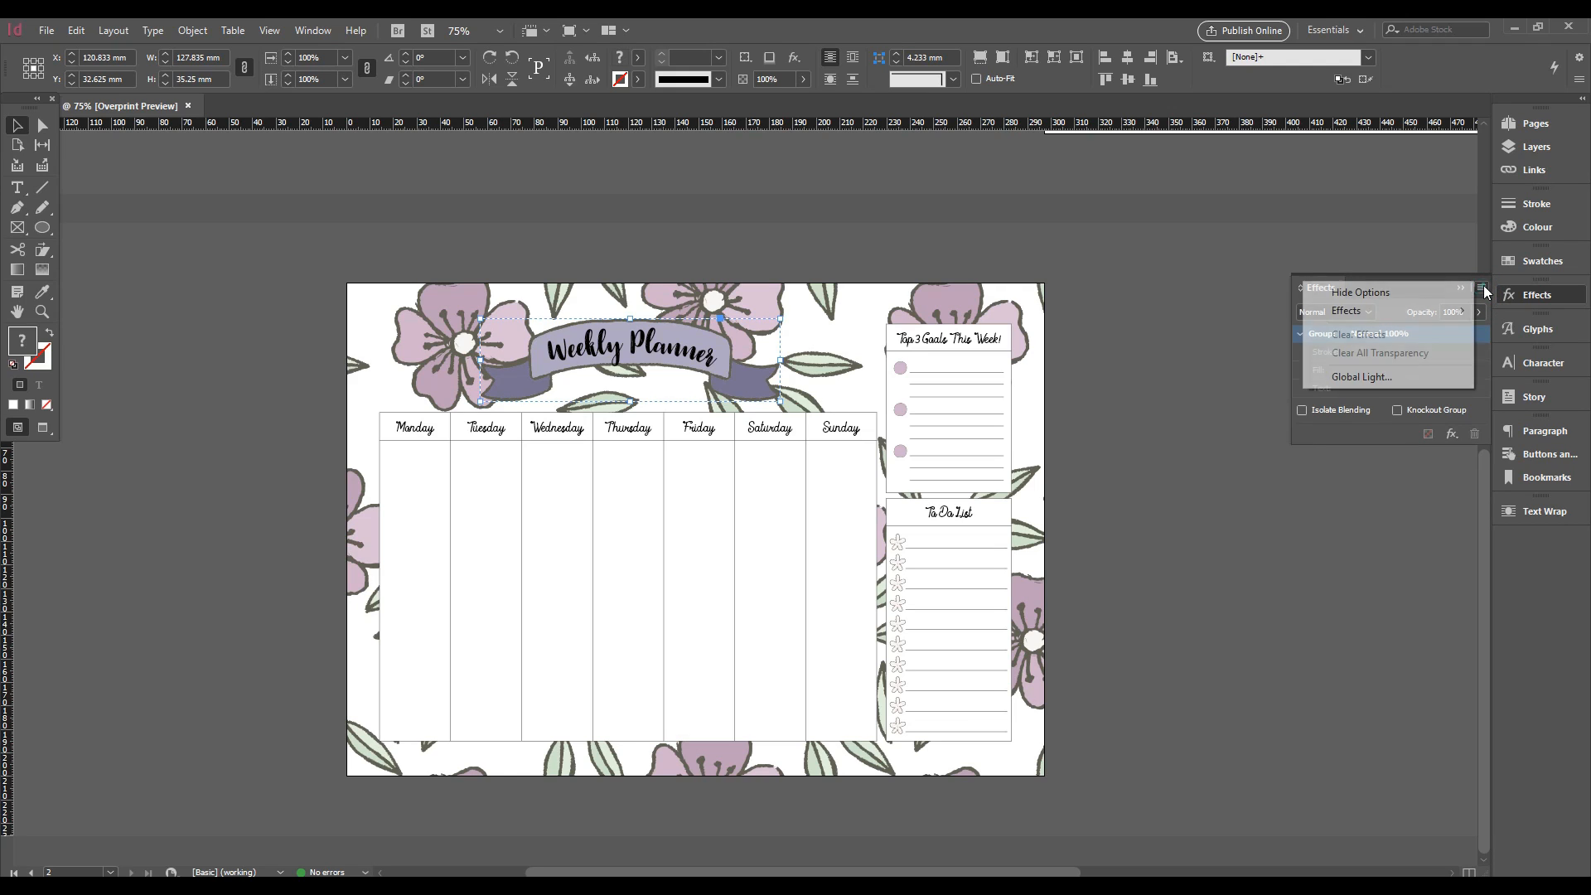
mouse_move(1379, 311)
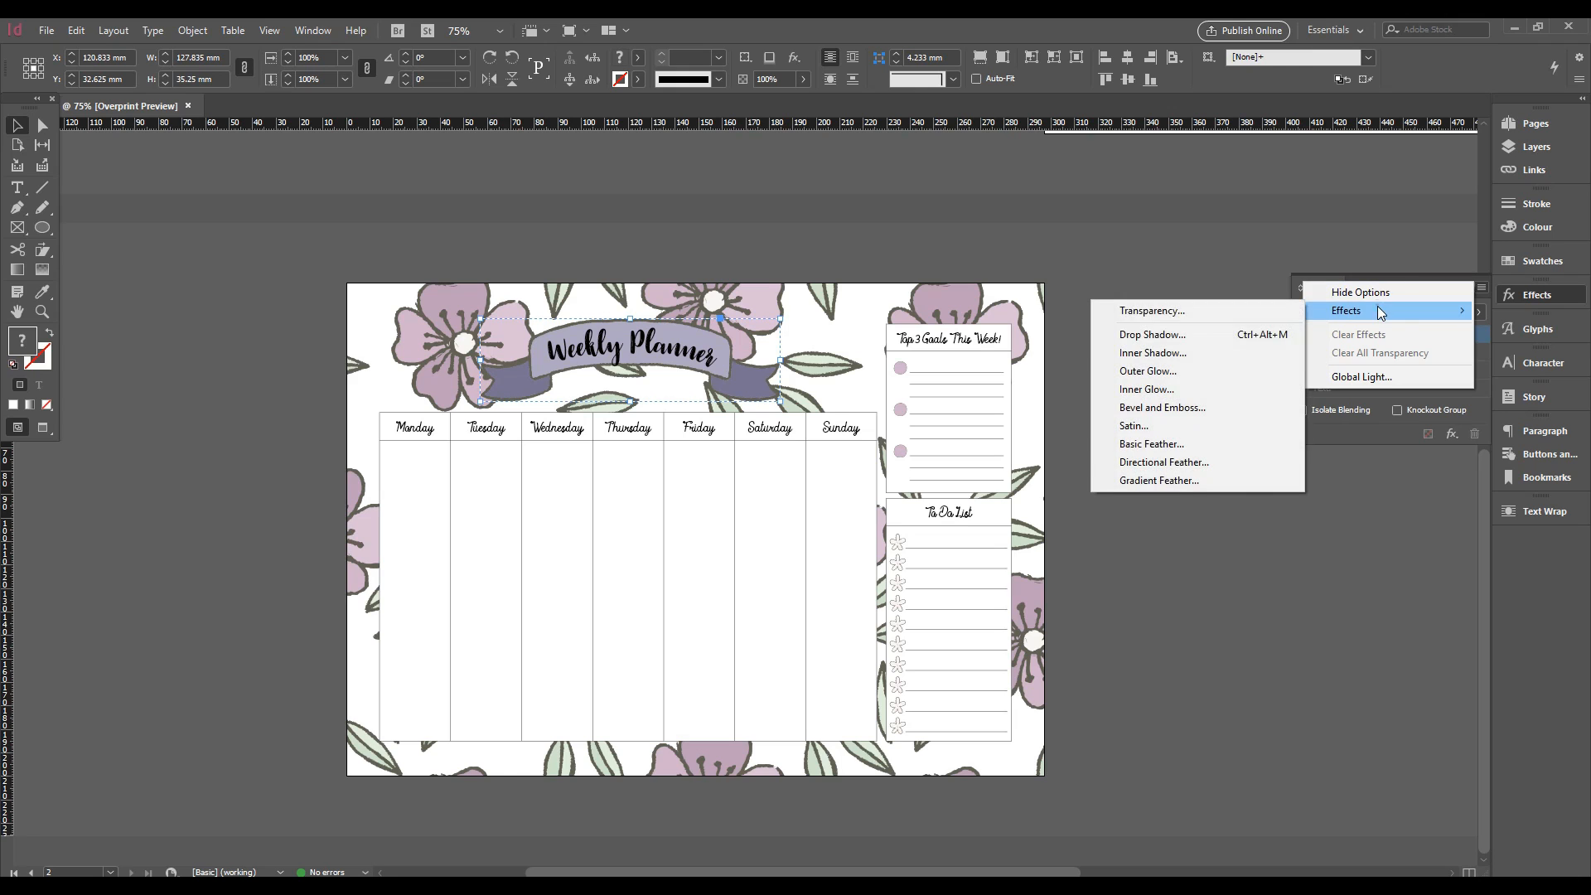
click(1160, 337)
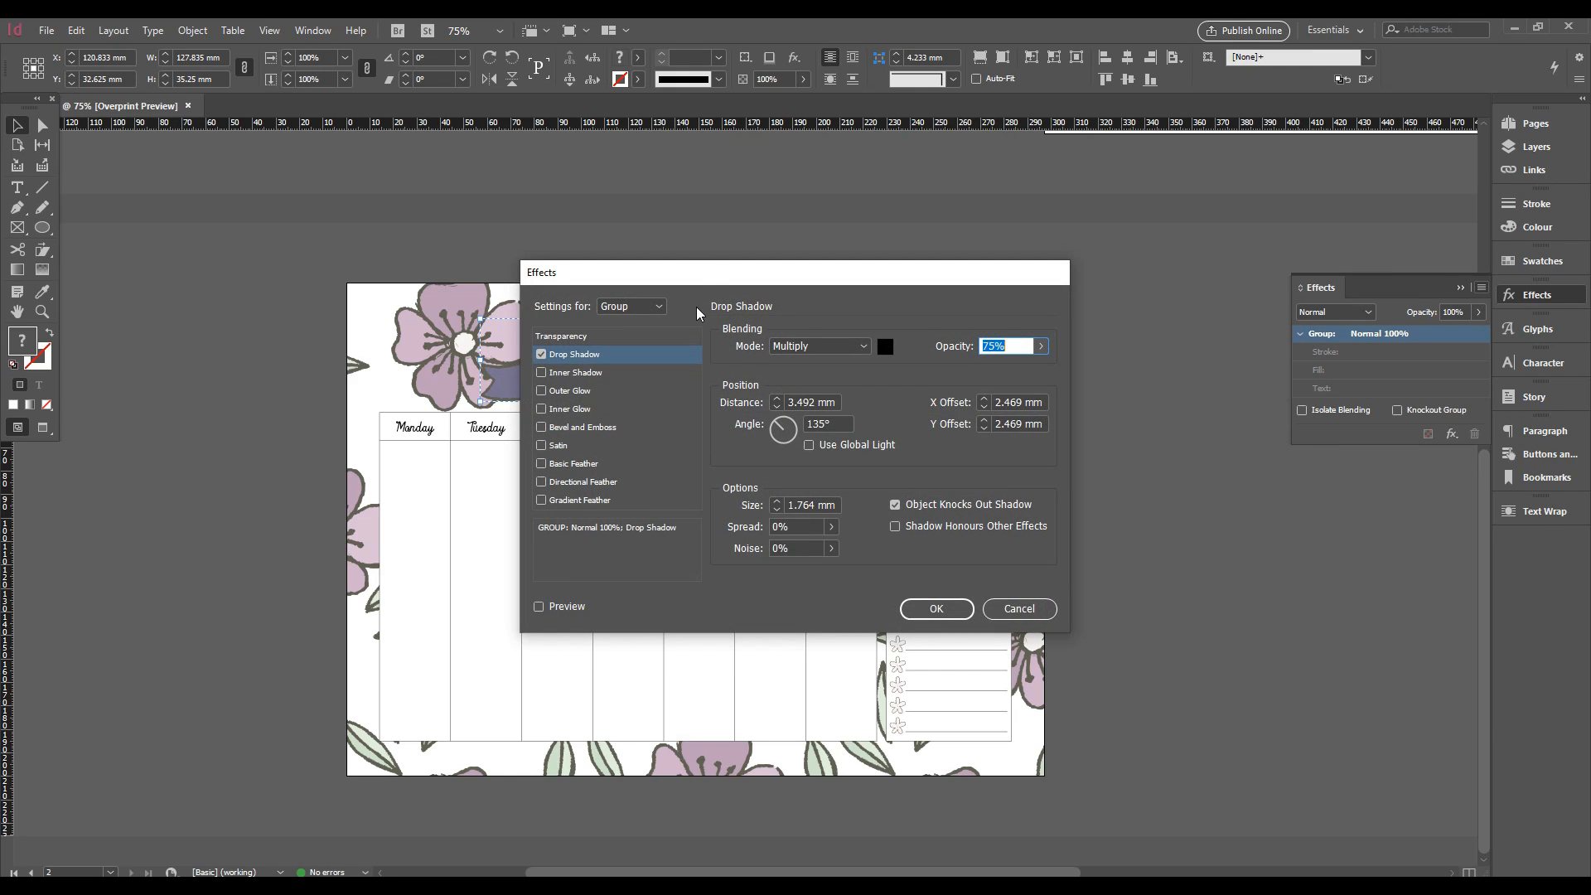
drag(721, 278, 1104, 261)
click(921, 591)
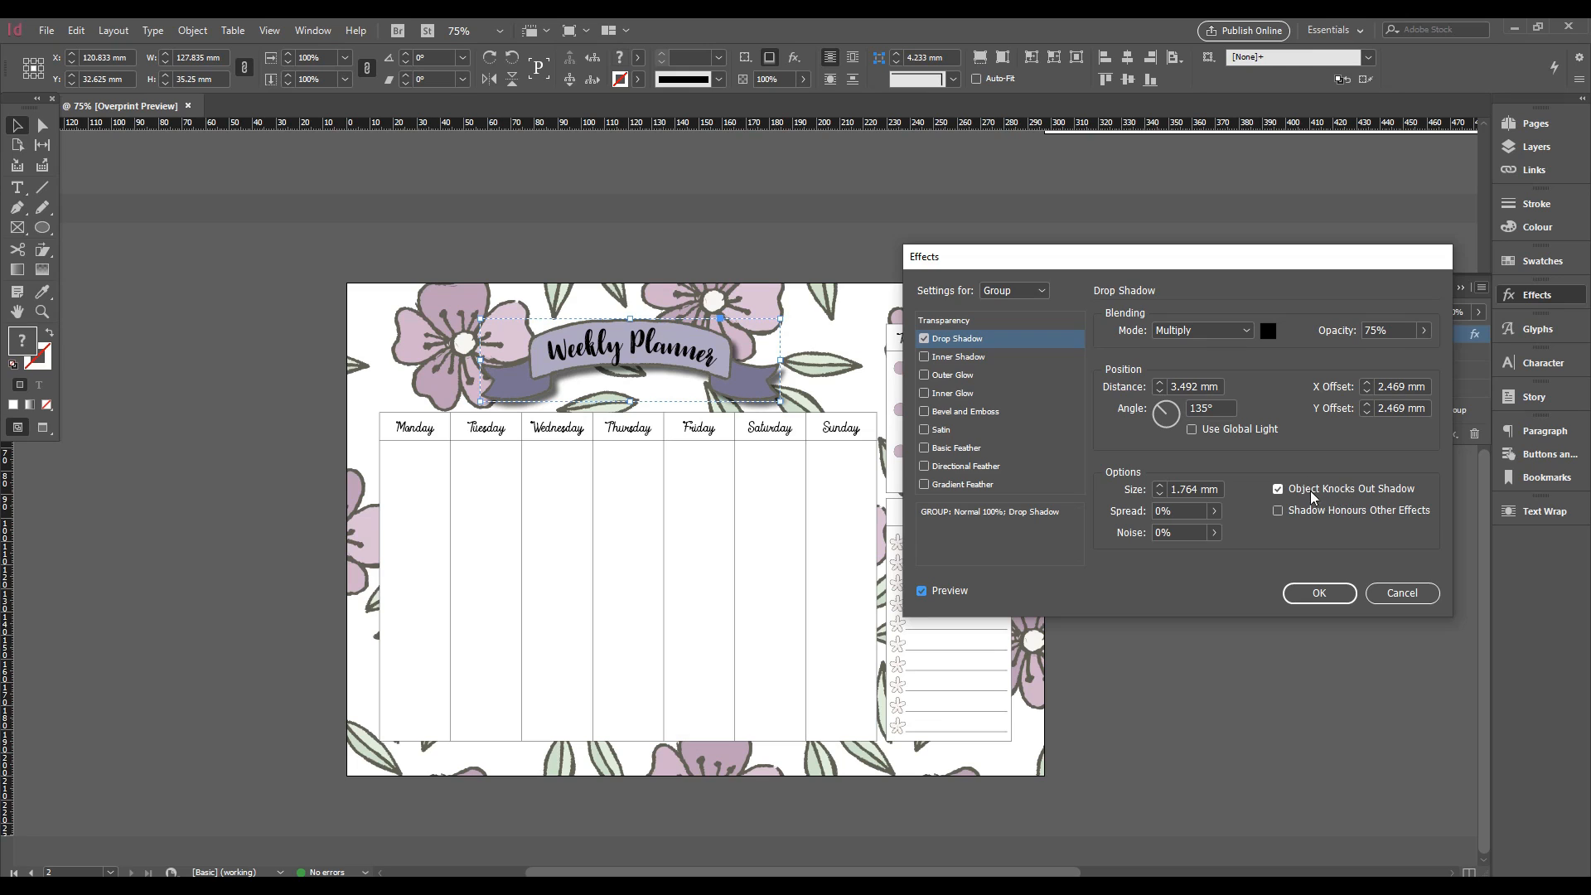
Set the banner's drop shadow opacity to 50% and its X and Y offsets to 1 mm
click(1423, 329)
drag(1404, 351, 1382, 351)
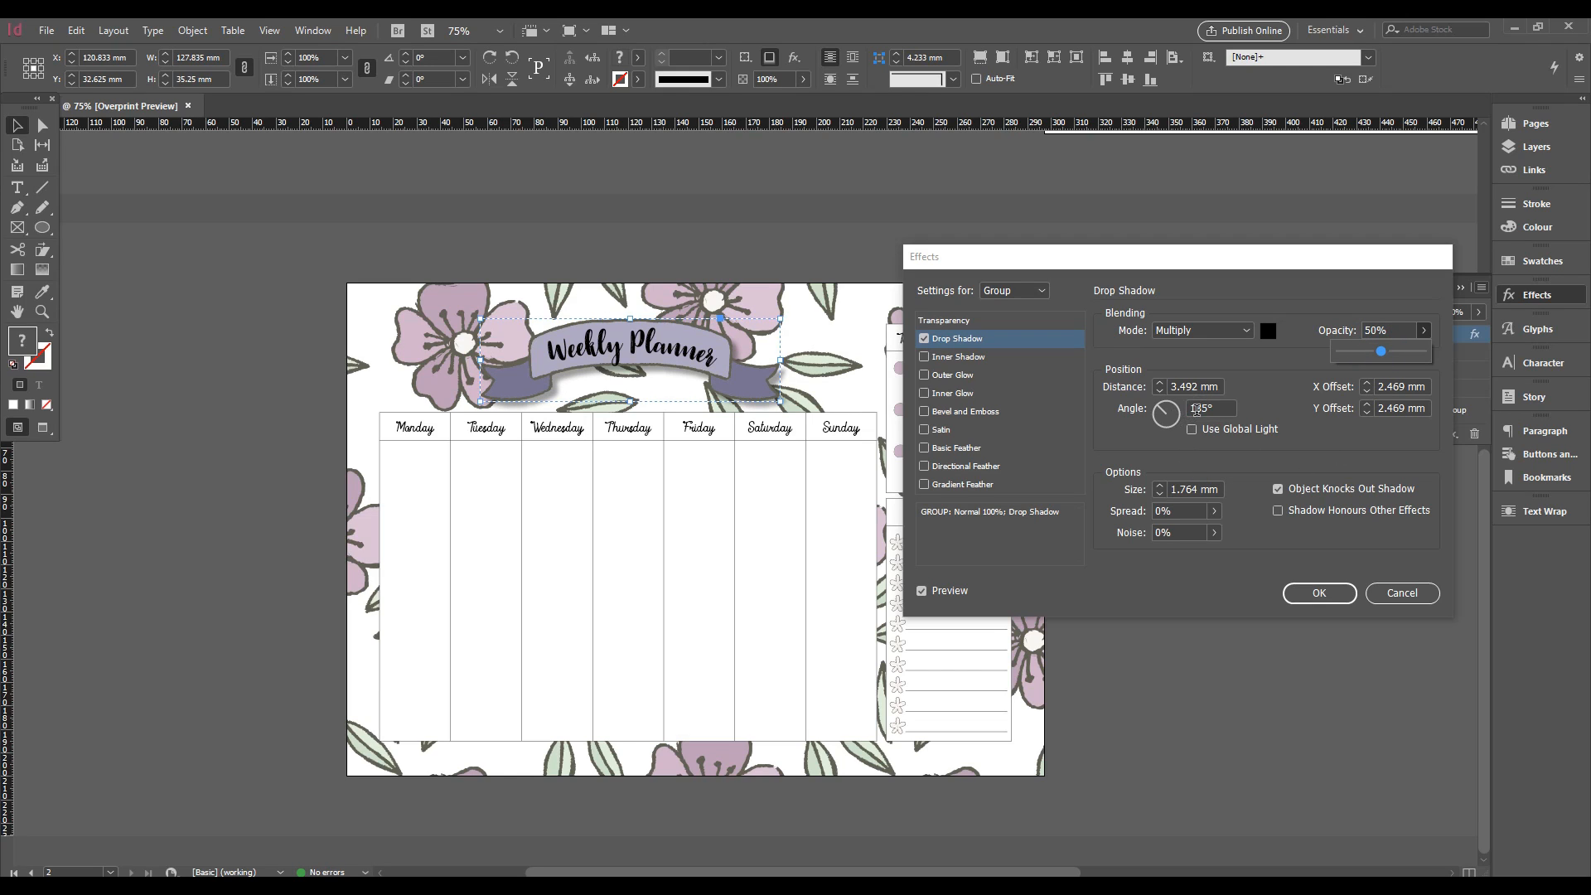
click(1365, 390)
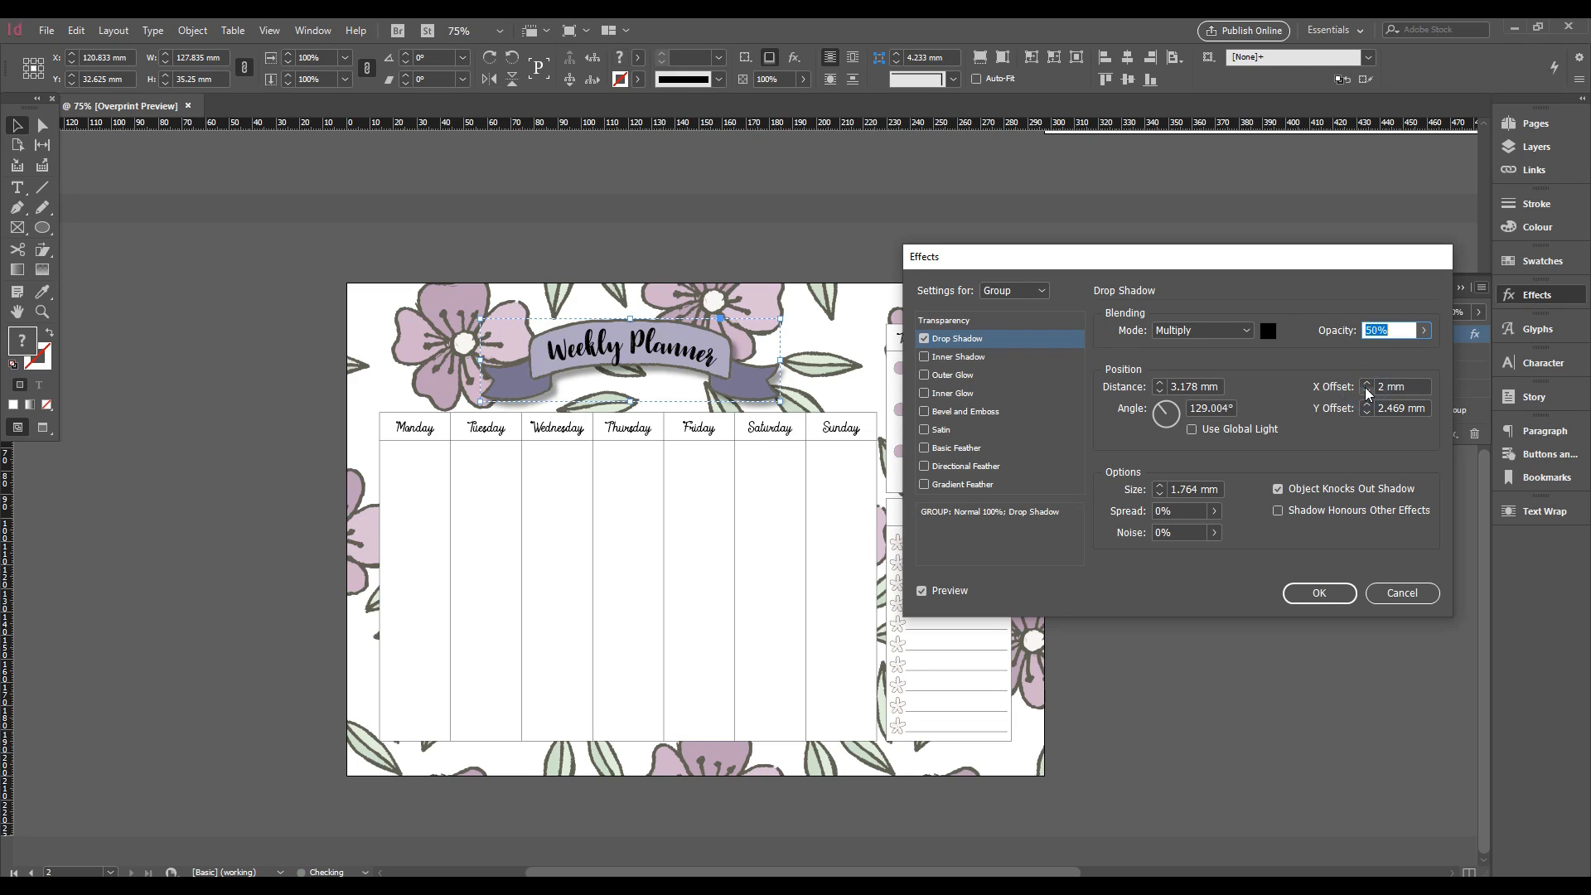
click(1366, 394)
click(1367, 393)
click(1367, 412)
click(1366, 412)
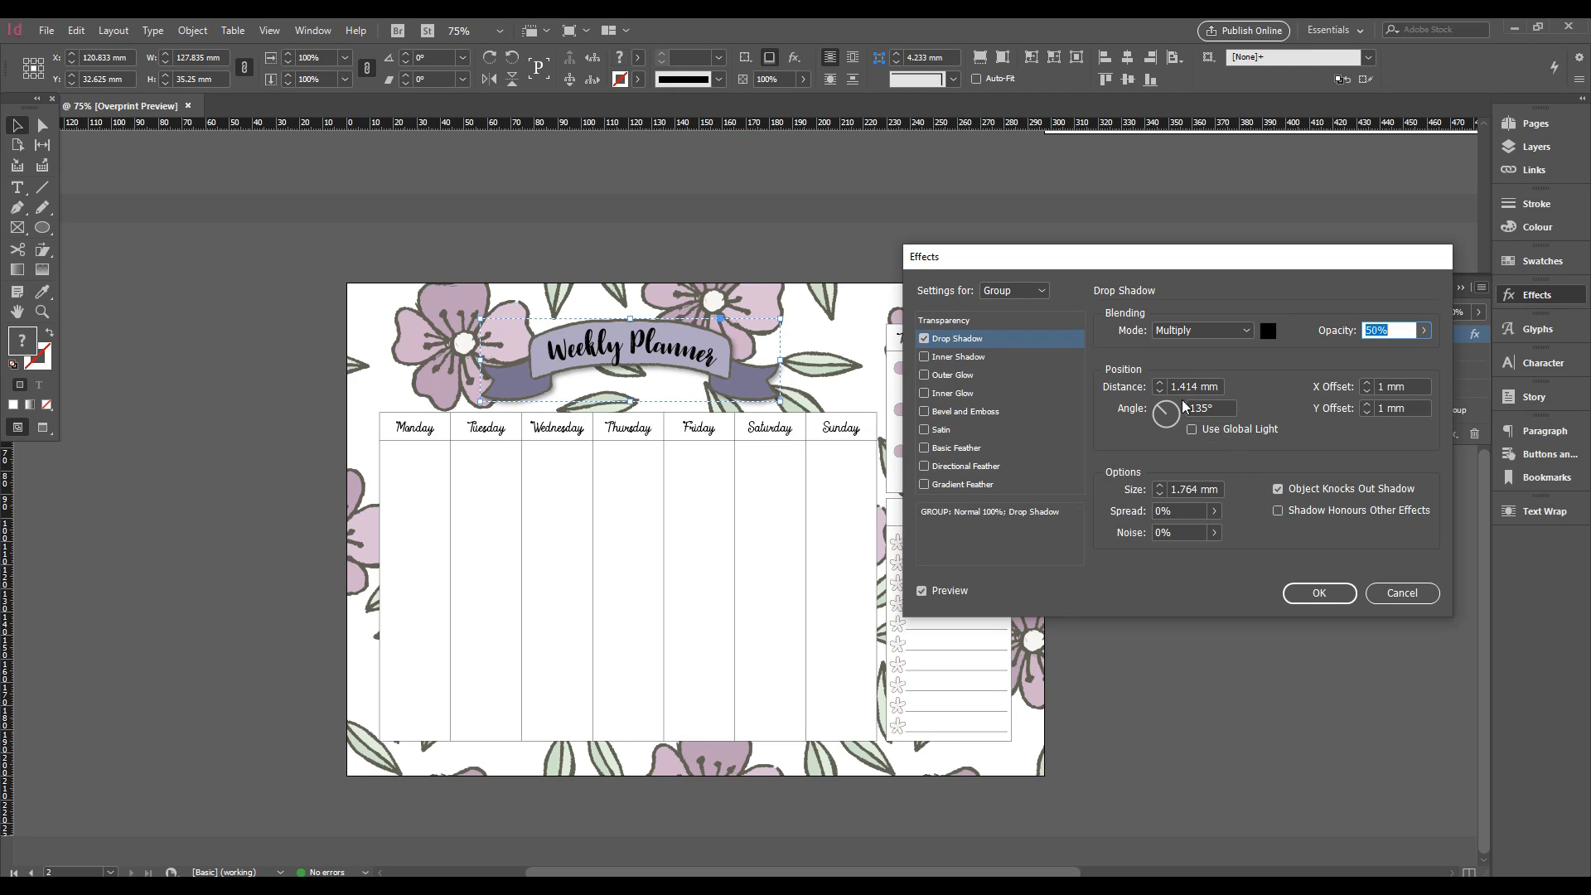
Set the drop shadow's distance to 1 mm and briefly try the Shadow Honours Other Effects option
click(1159, 393)
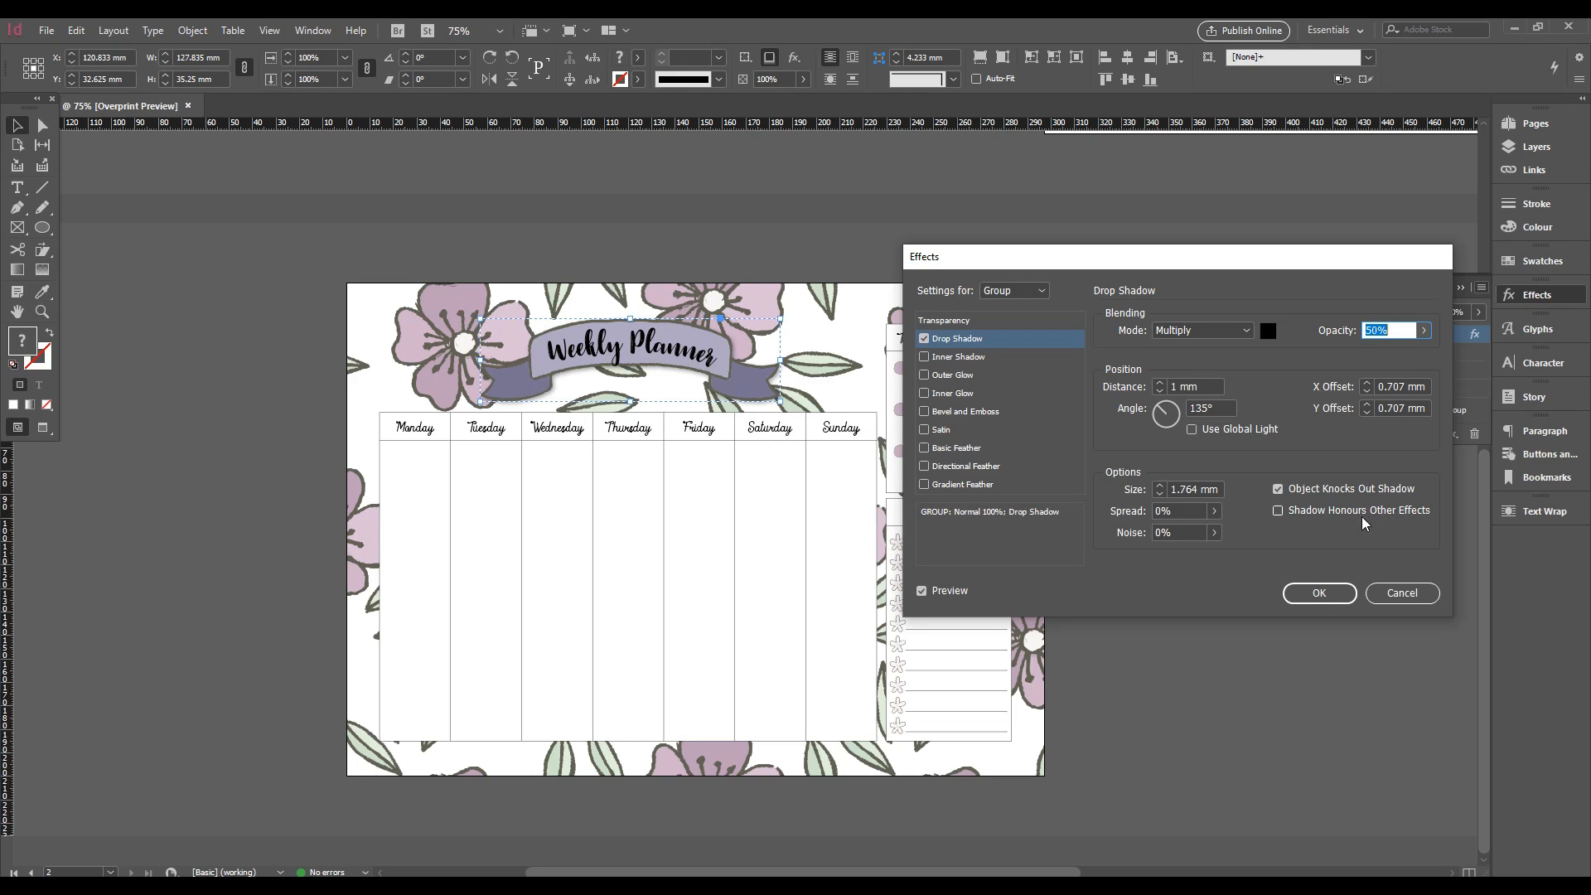
click(1280, 512)
click(1279, 510)
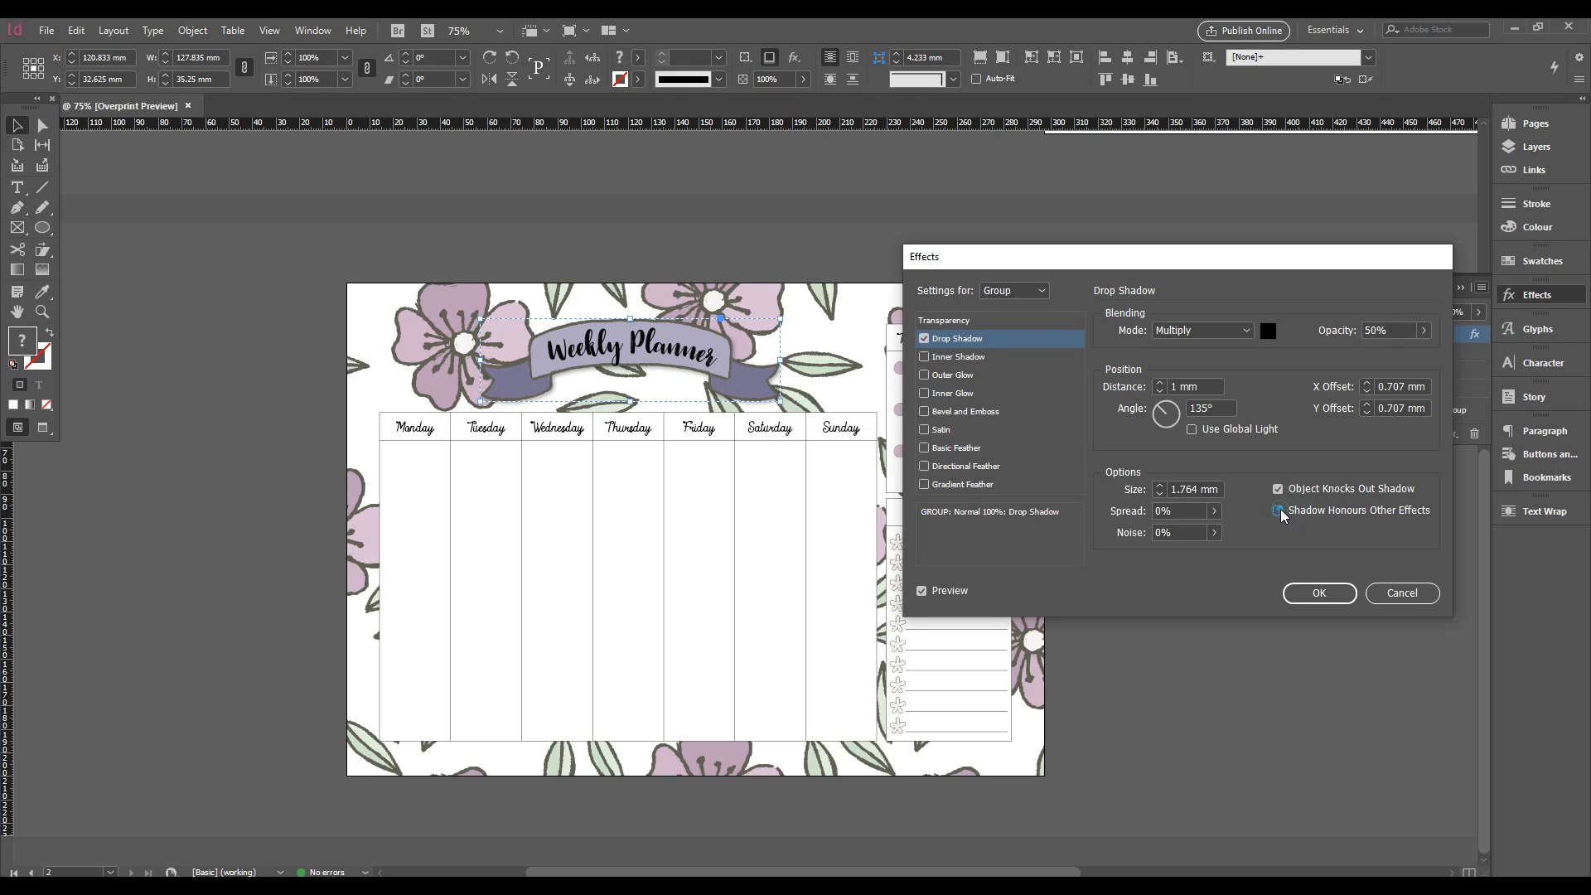
Toggle the Object Knocks Out Shadow option, apply the drop shadow to the Weekly Planner banner and deselect it
click(1279, 489)
click(1320, 594)
click(1129, 512)
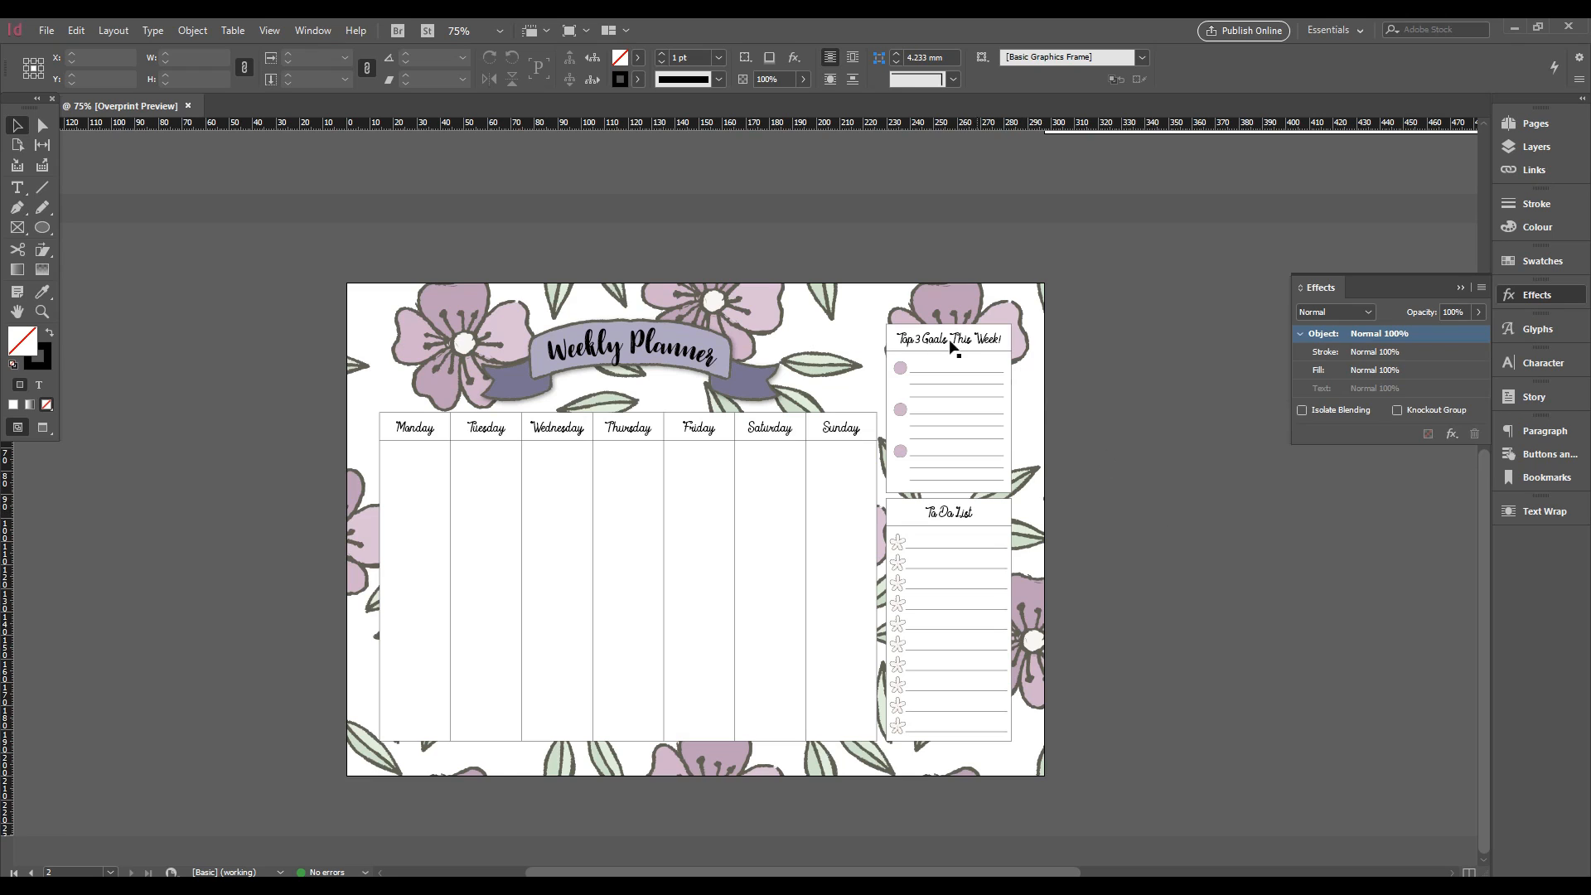
Select all cells of the weekday table and set their stroke weight to 2 pt
click(385, 419)
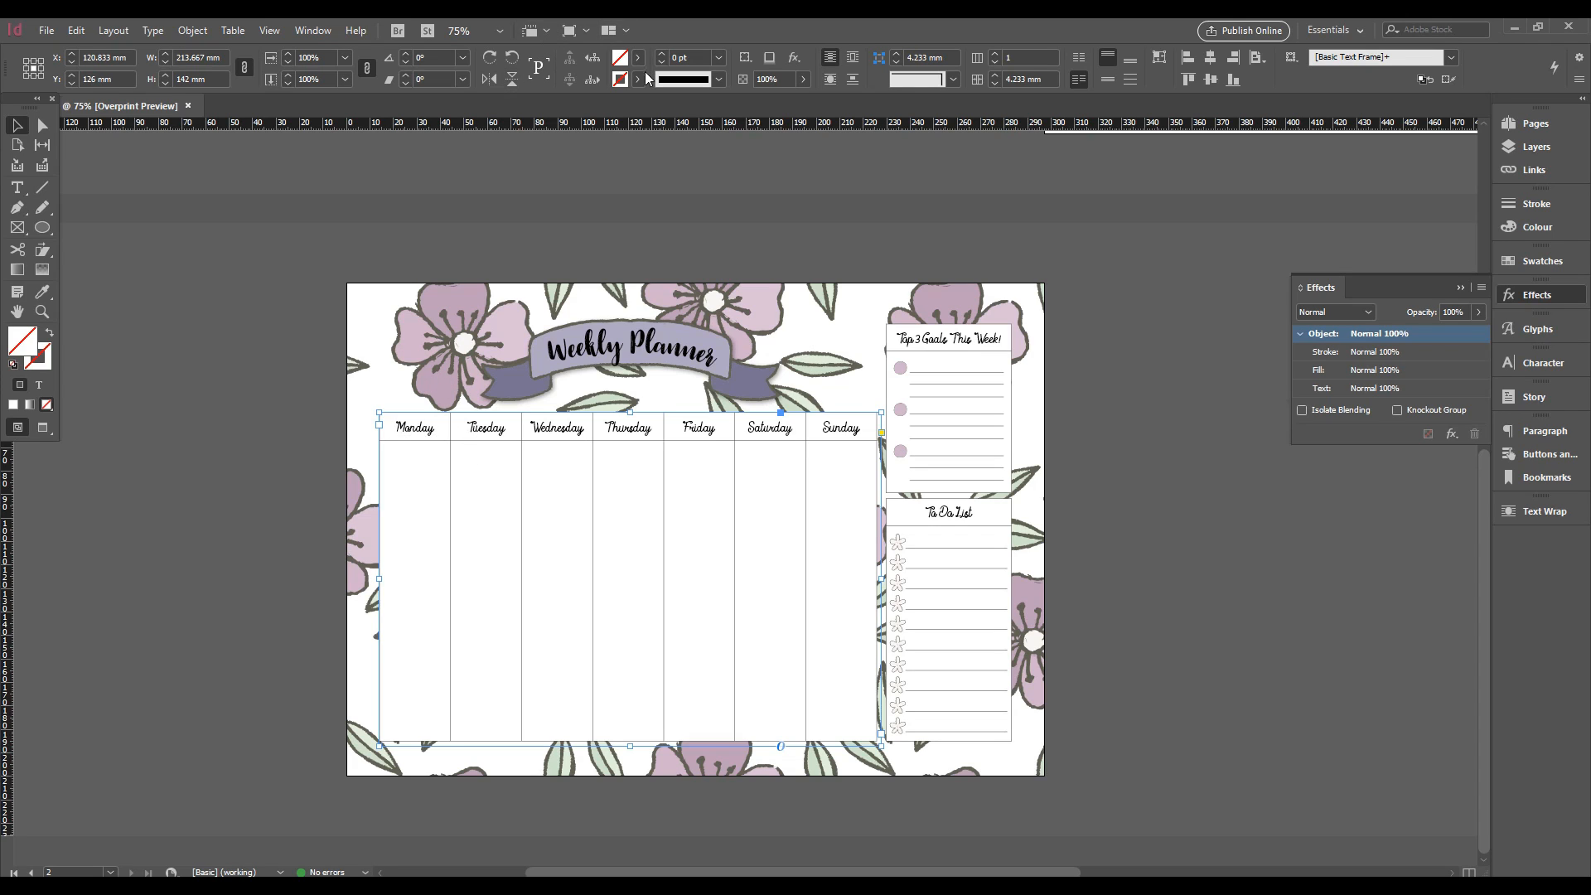
double_click(389, 436)
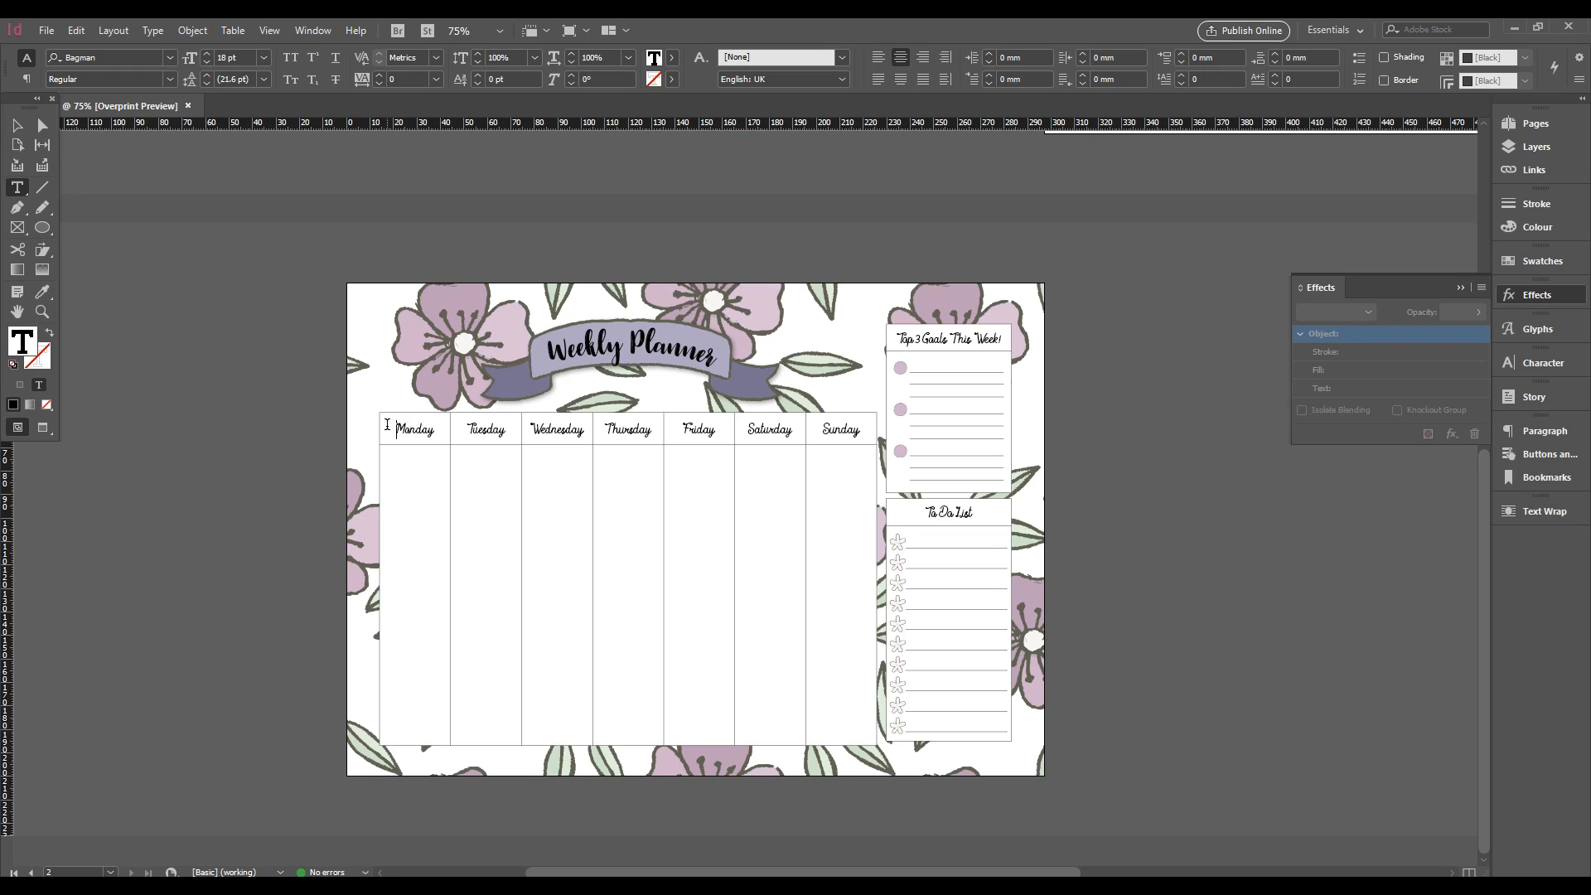
drag(387, 425, 847, 670)
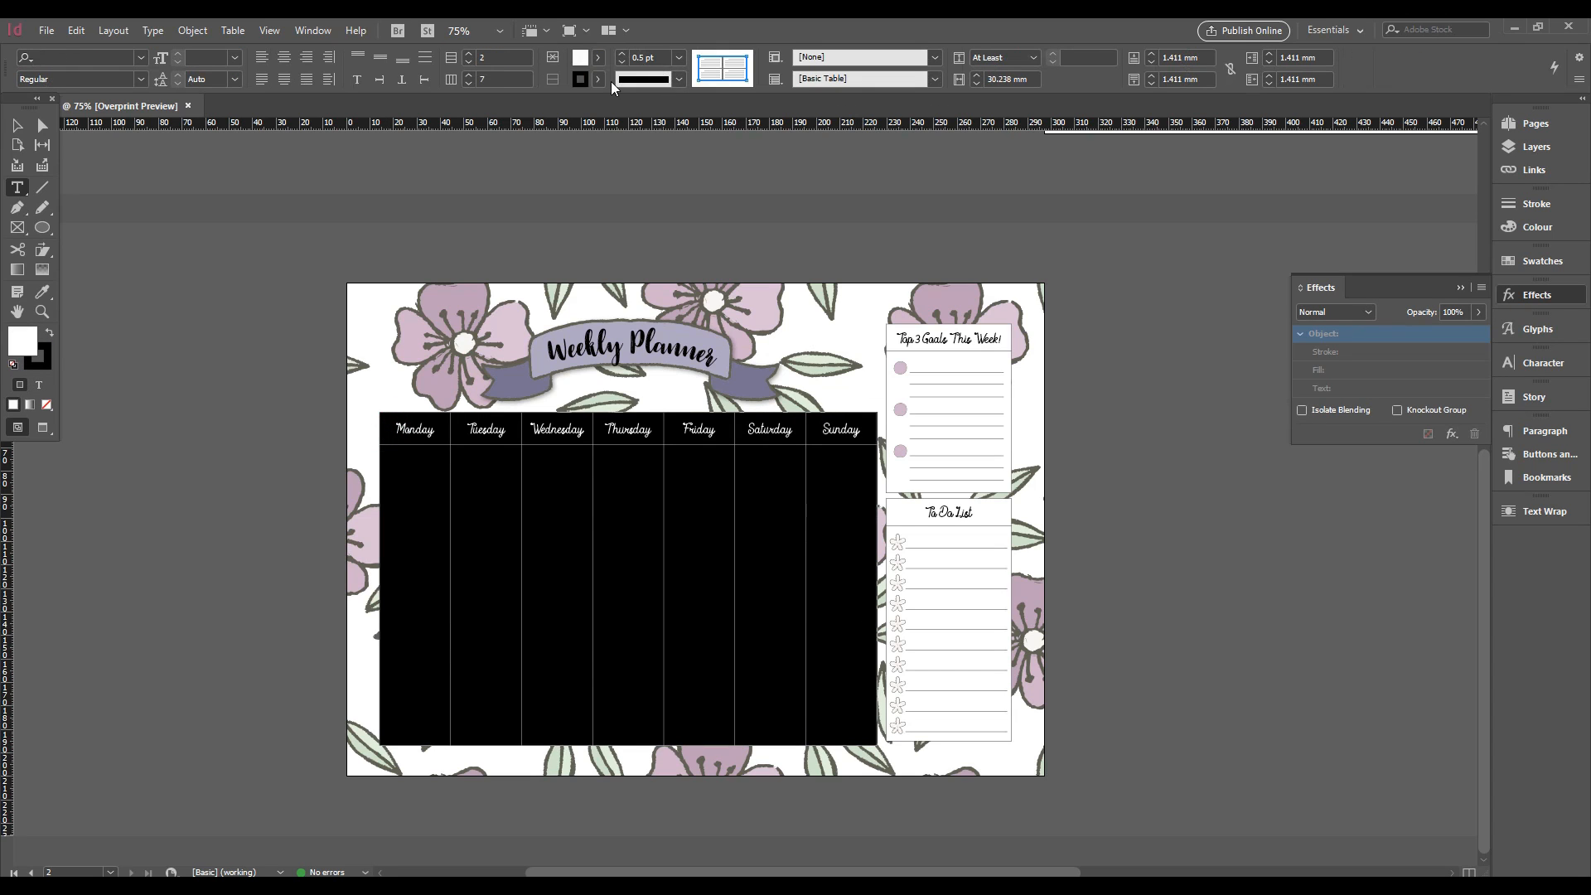
click(678, 63)
click(663, 170)
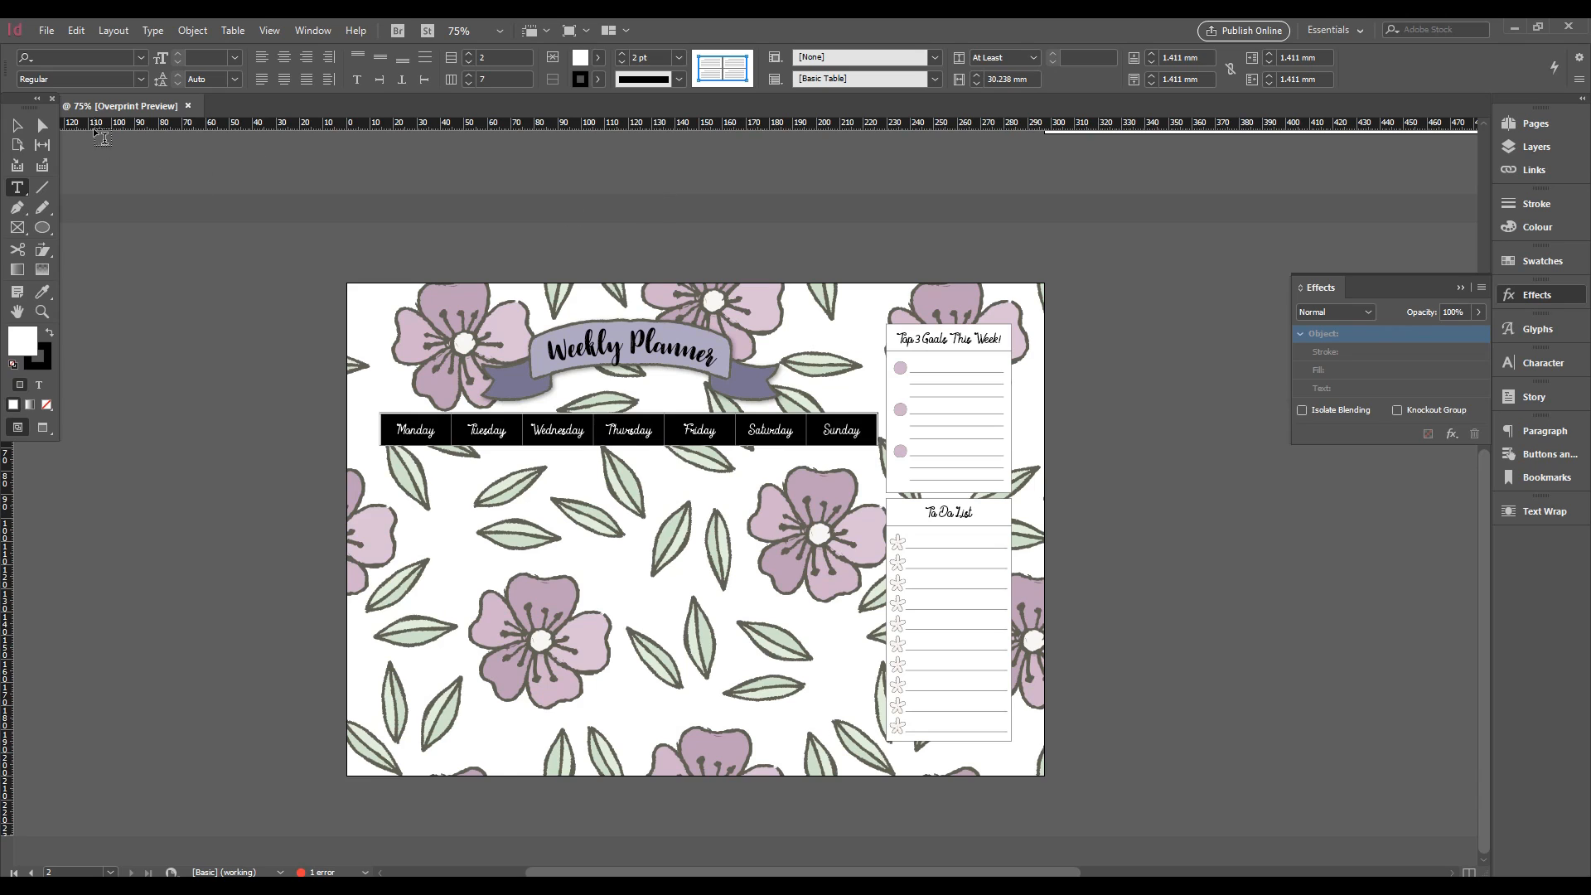
Extend the lower edge of the weekday table's text frame to a height of 145 mm so the table fits
click(17, 126)
click(769, 437)
drag(629, 746, 630, 765)
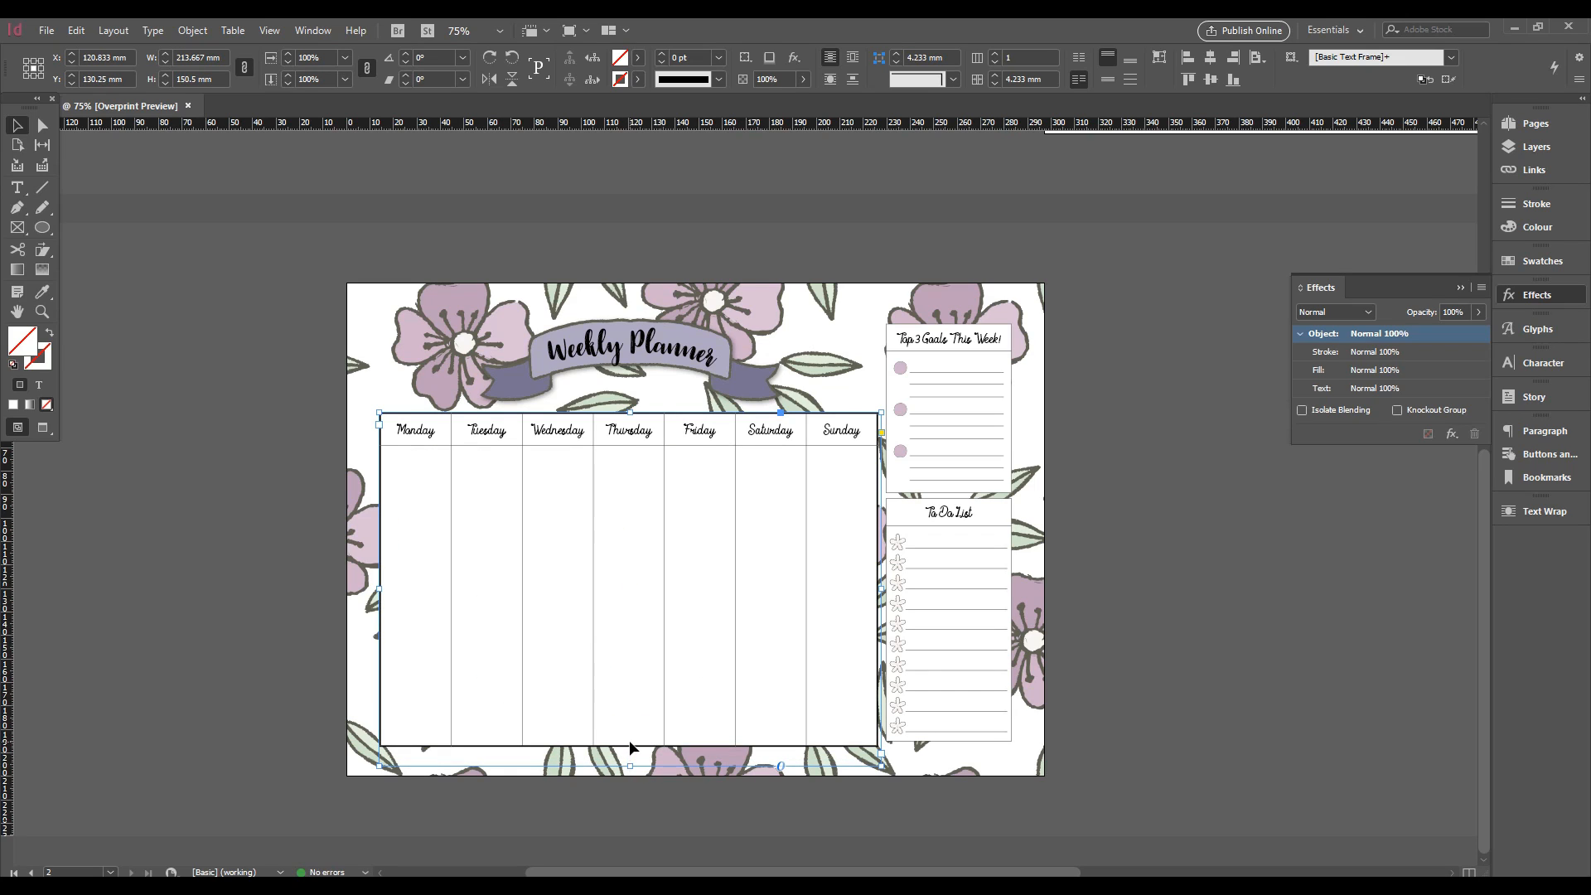
click(1108, 761)
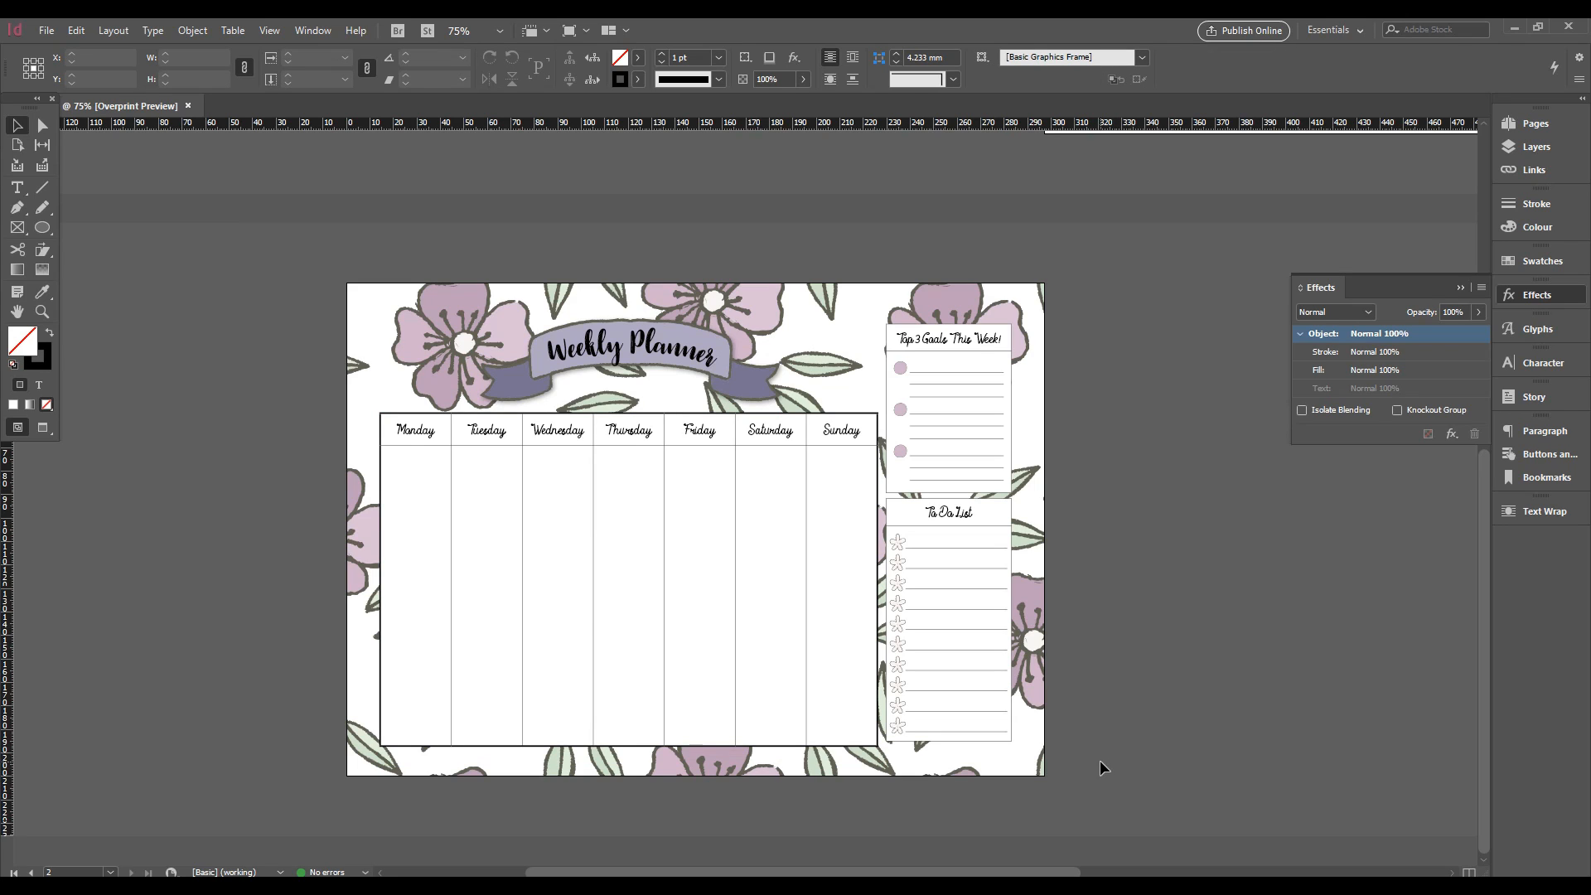
click(681, 758)
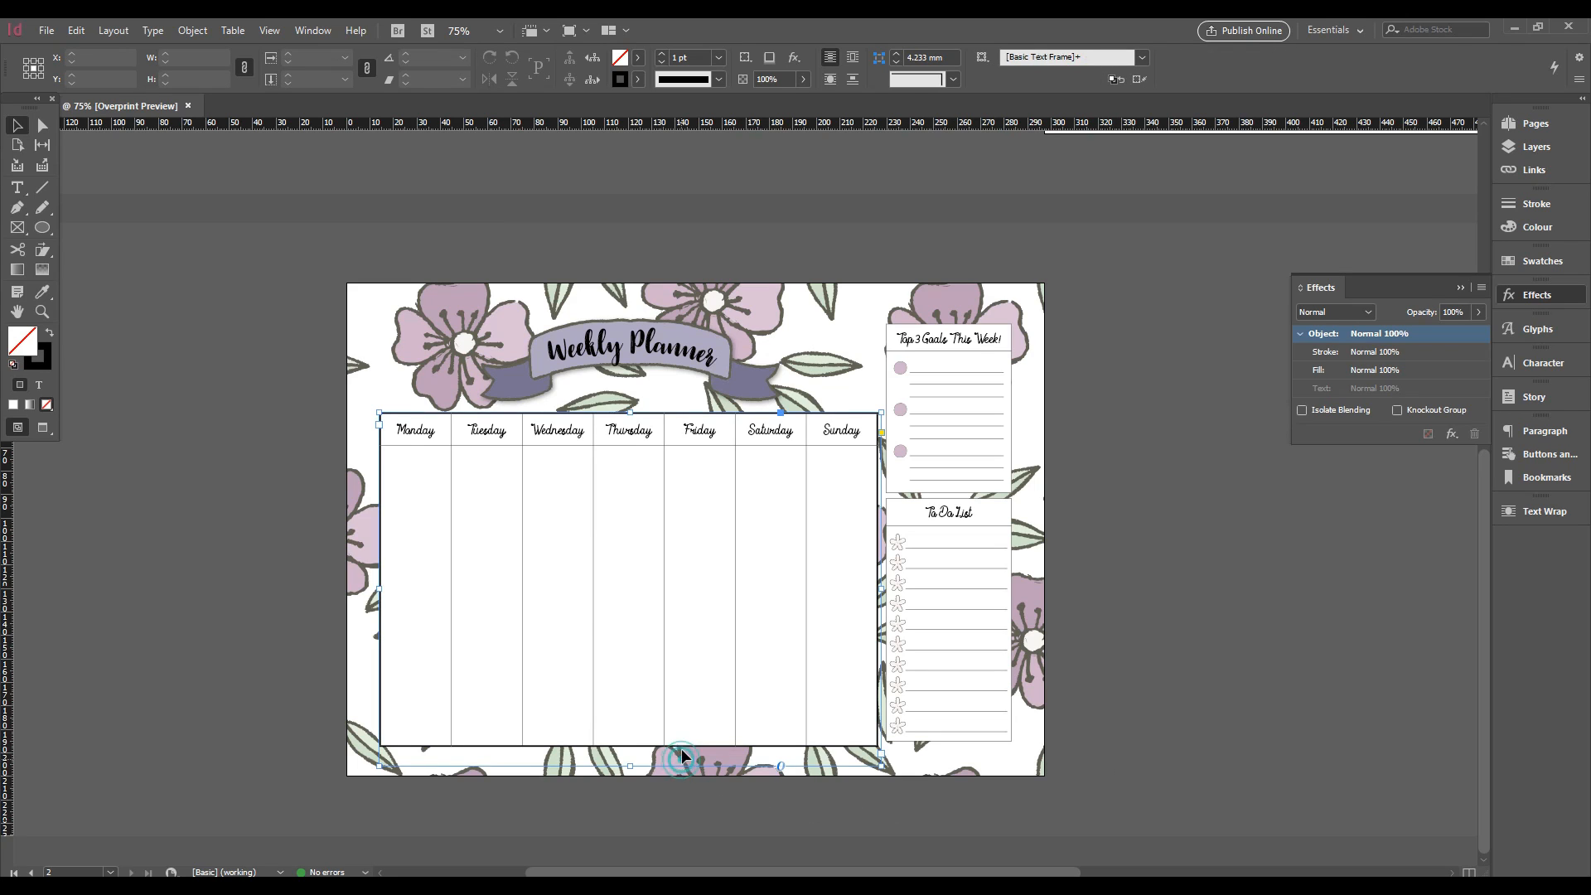
drag(630, 766, 632, 753)
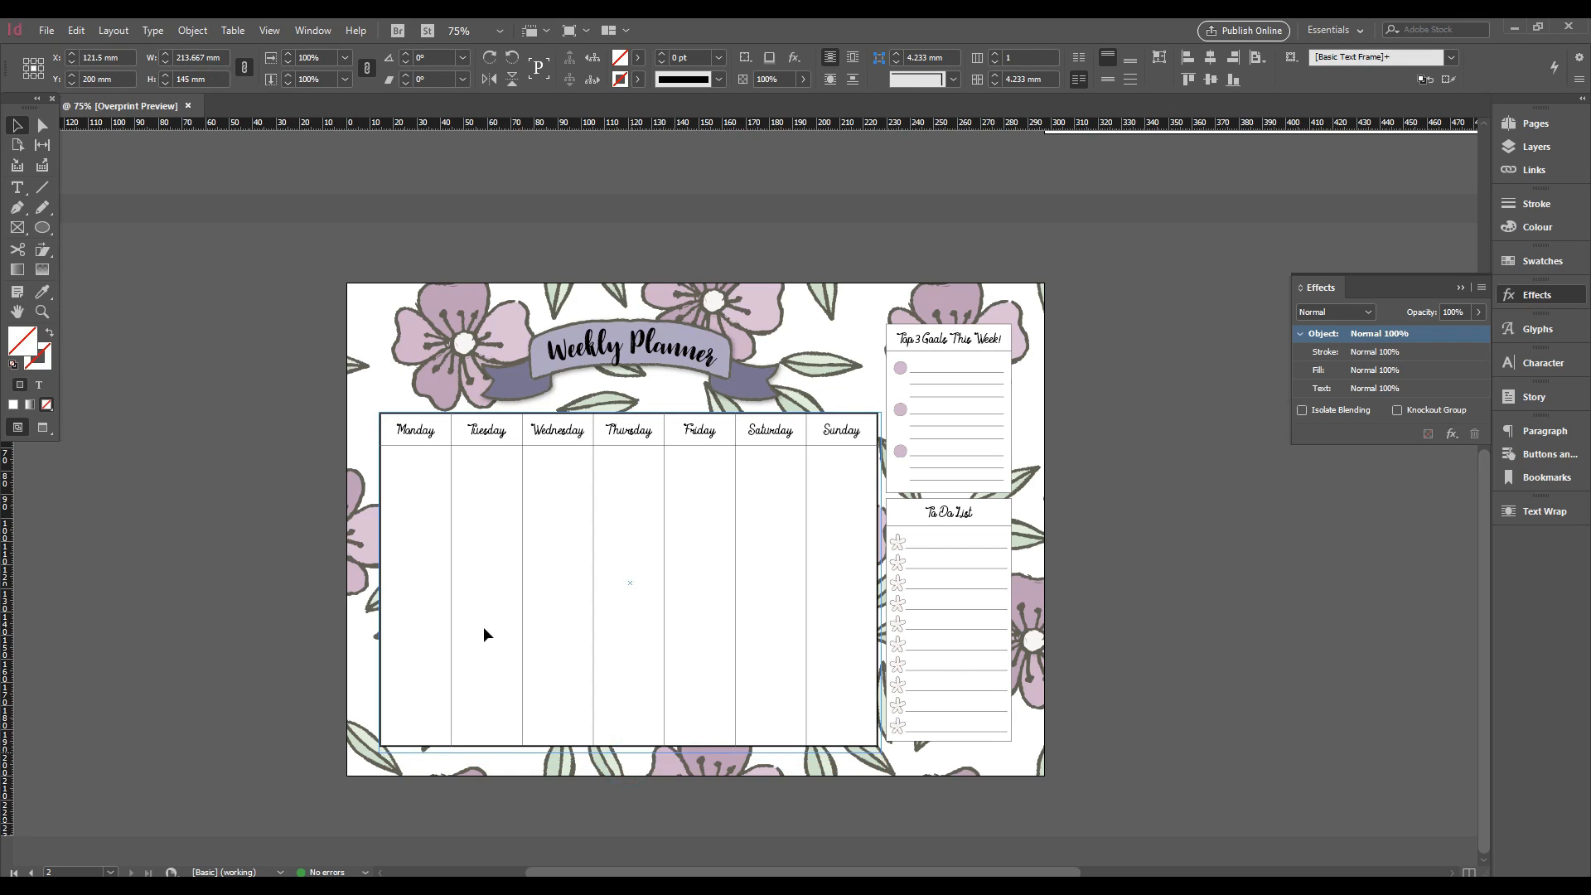
Set the stroke weight of all weekday table cells to 1 pt through Cell Options and deselect the table
double_click(445, 474)
drag(431, 431, 824, 622)
click(193, 27)
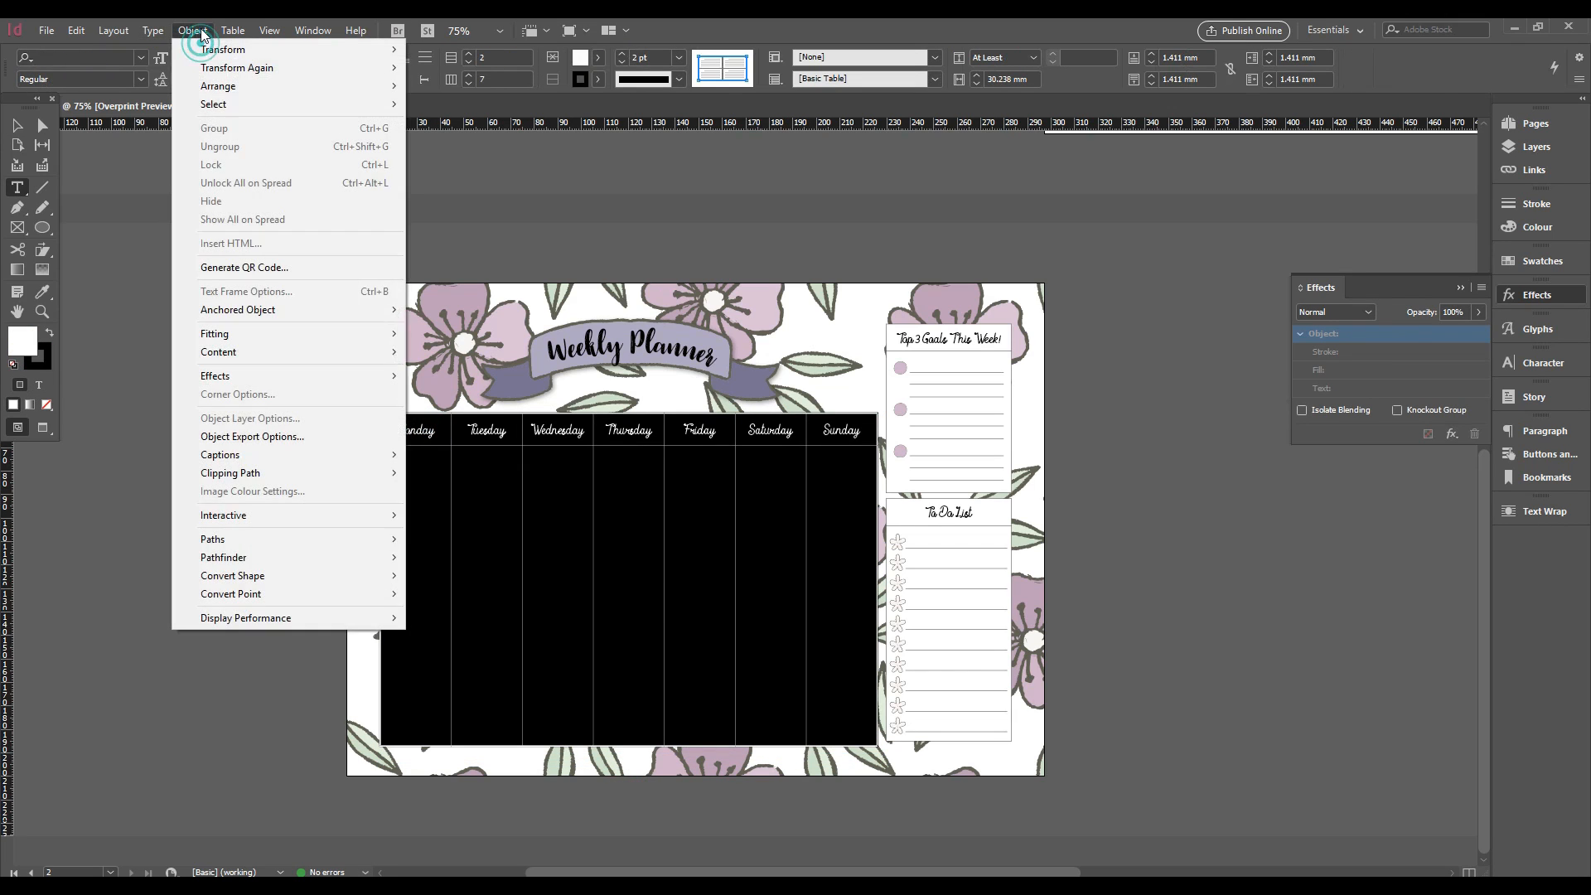
click(230, 36)
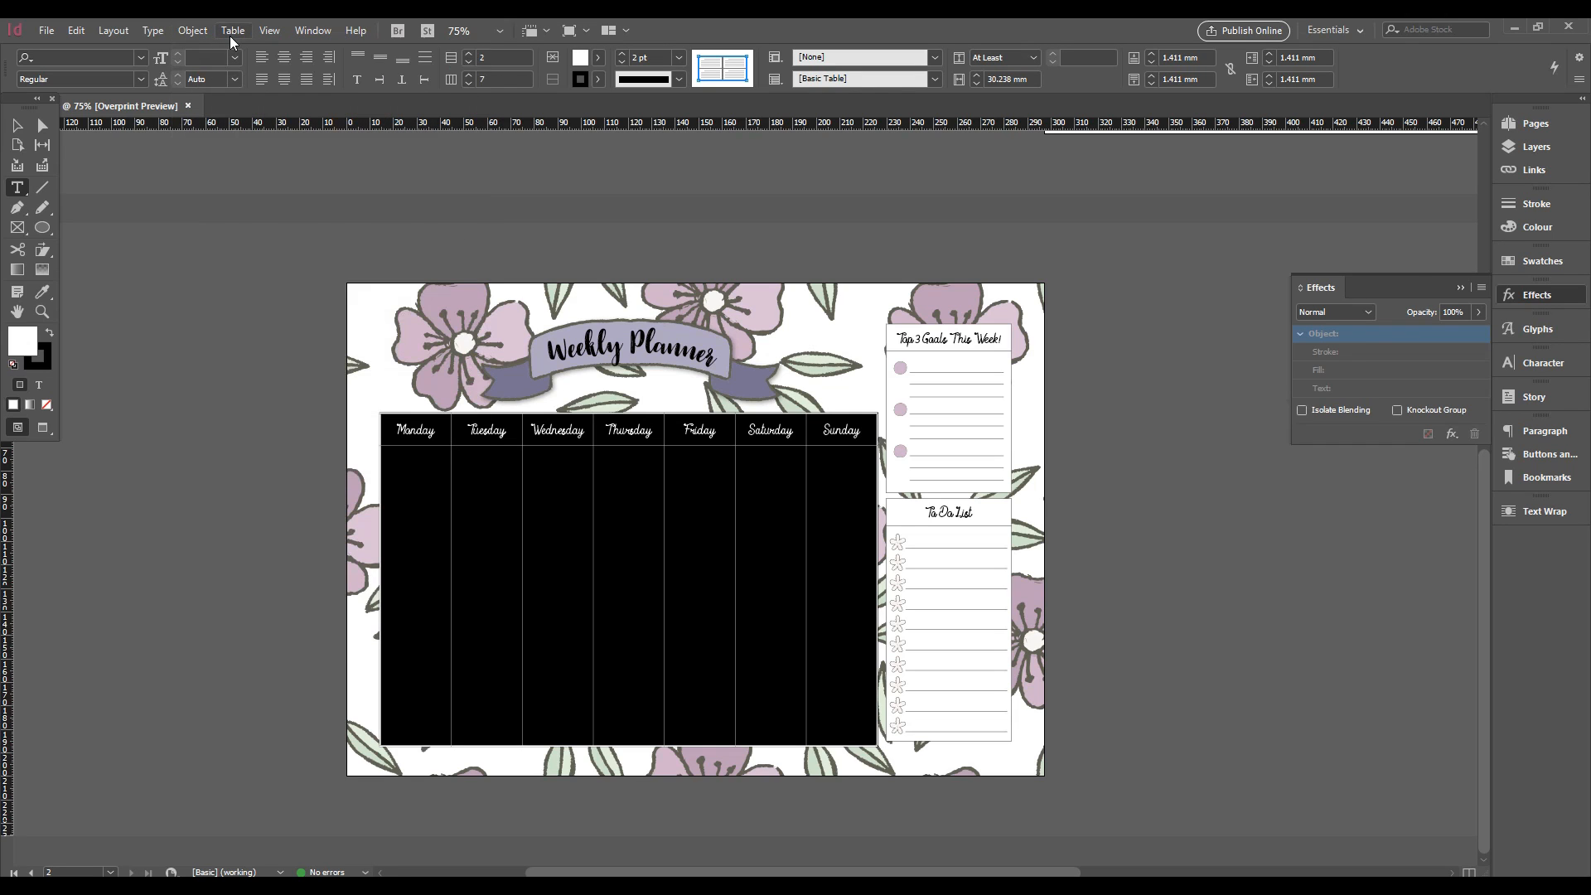
click(231, 36)
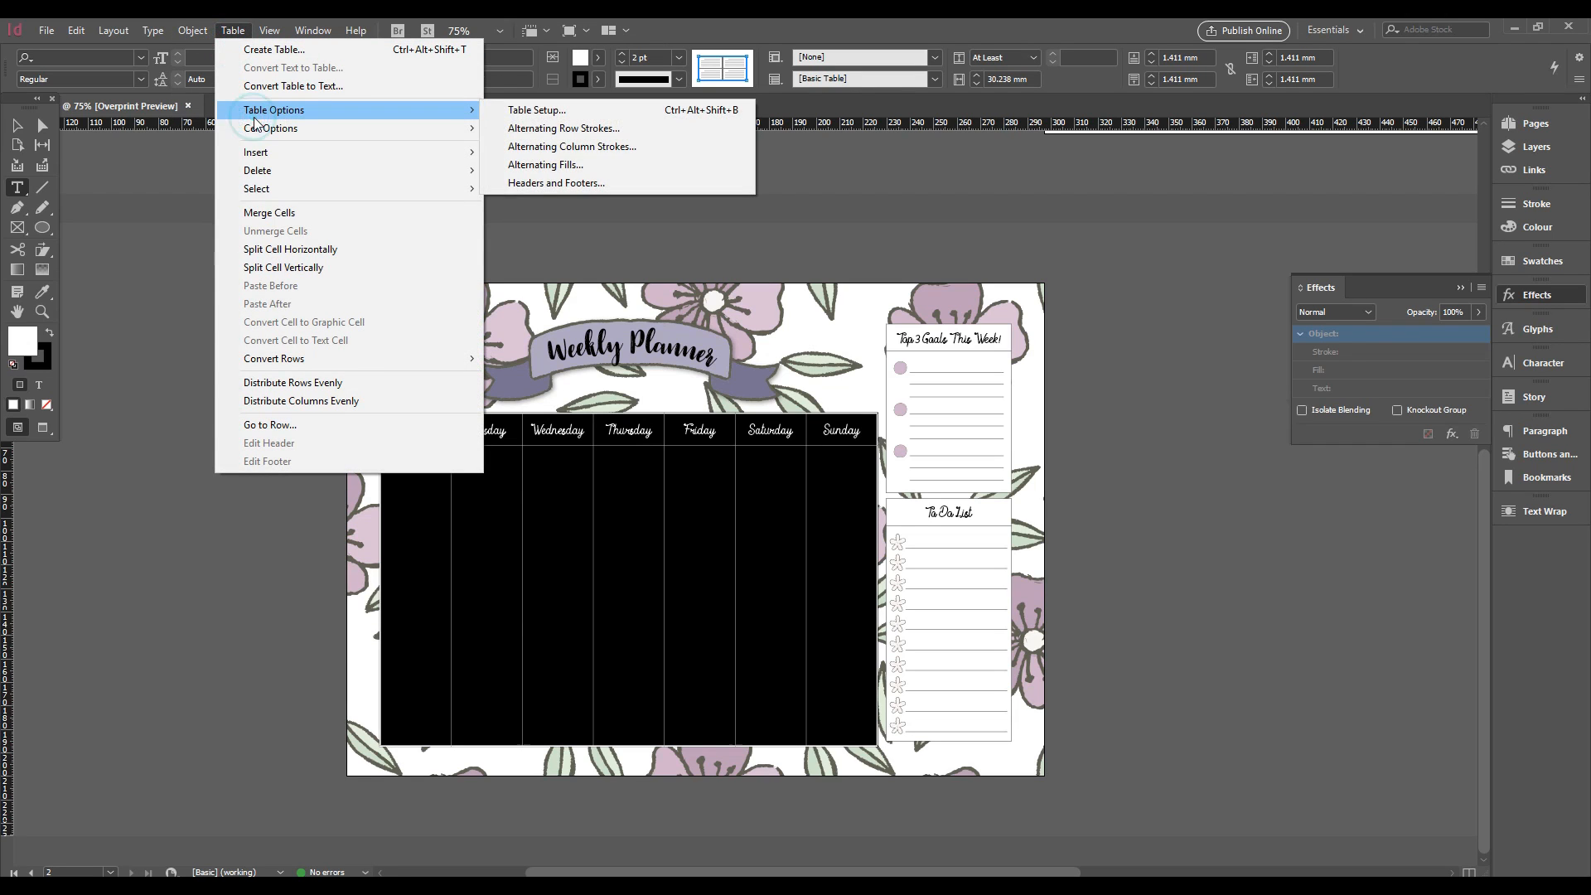
mouse_move(257, 128)
click(561, 163)
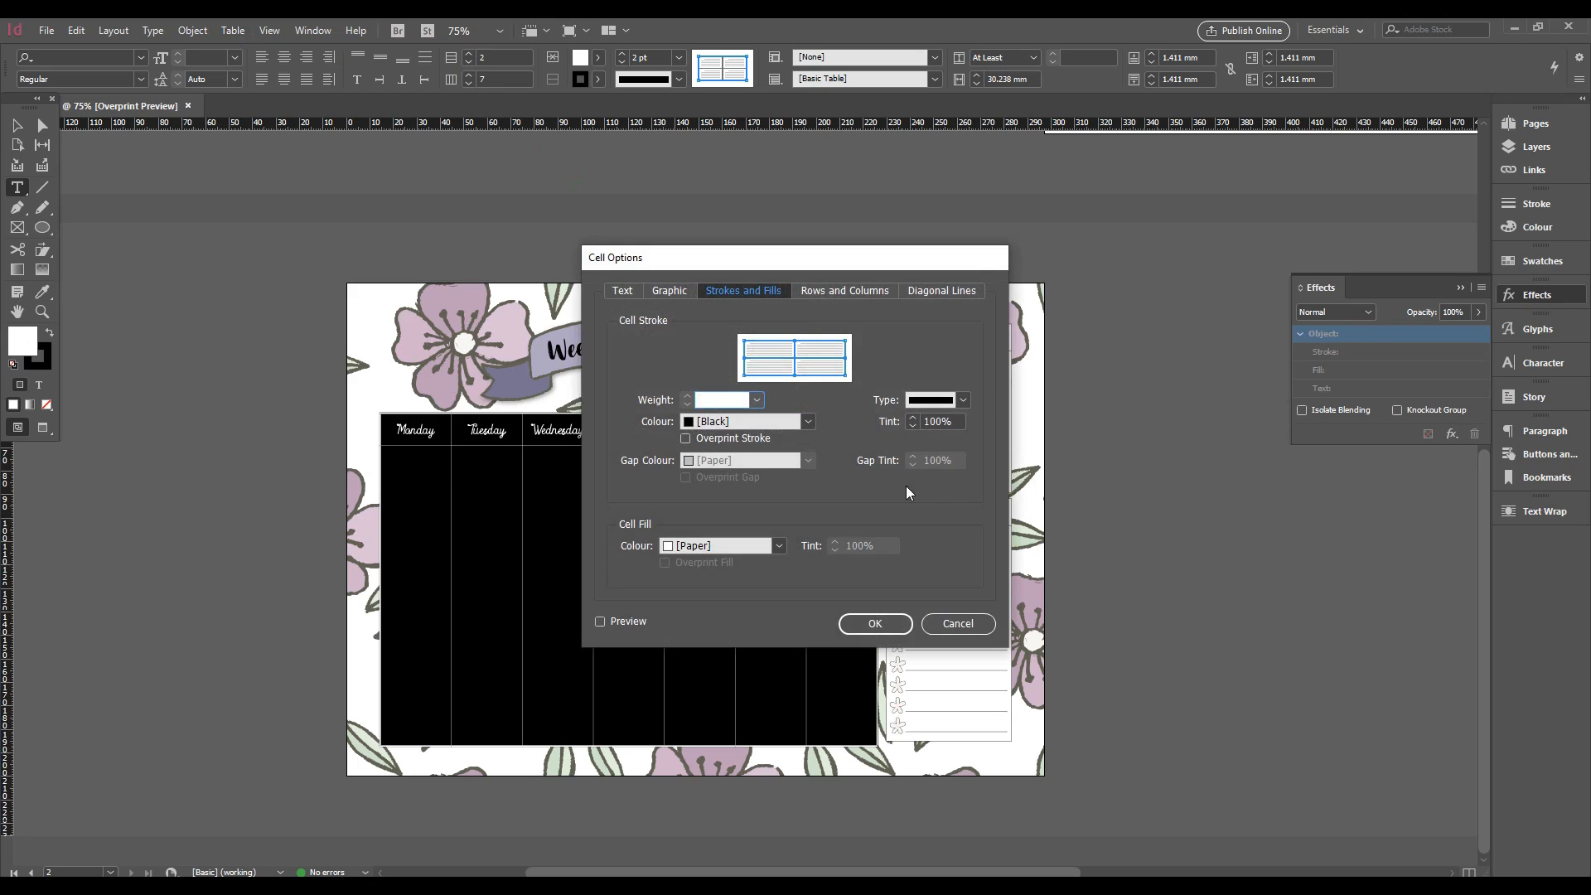
click(756, 401)
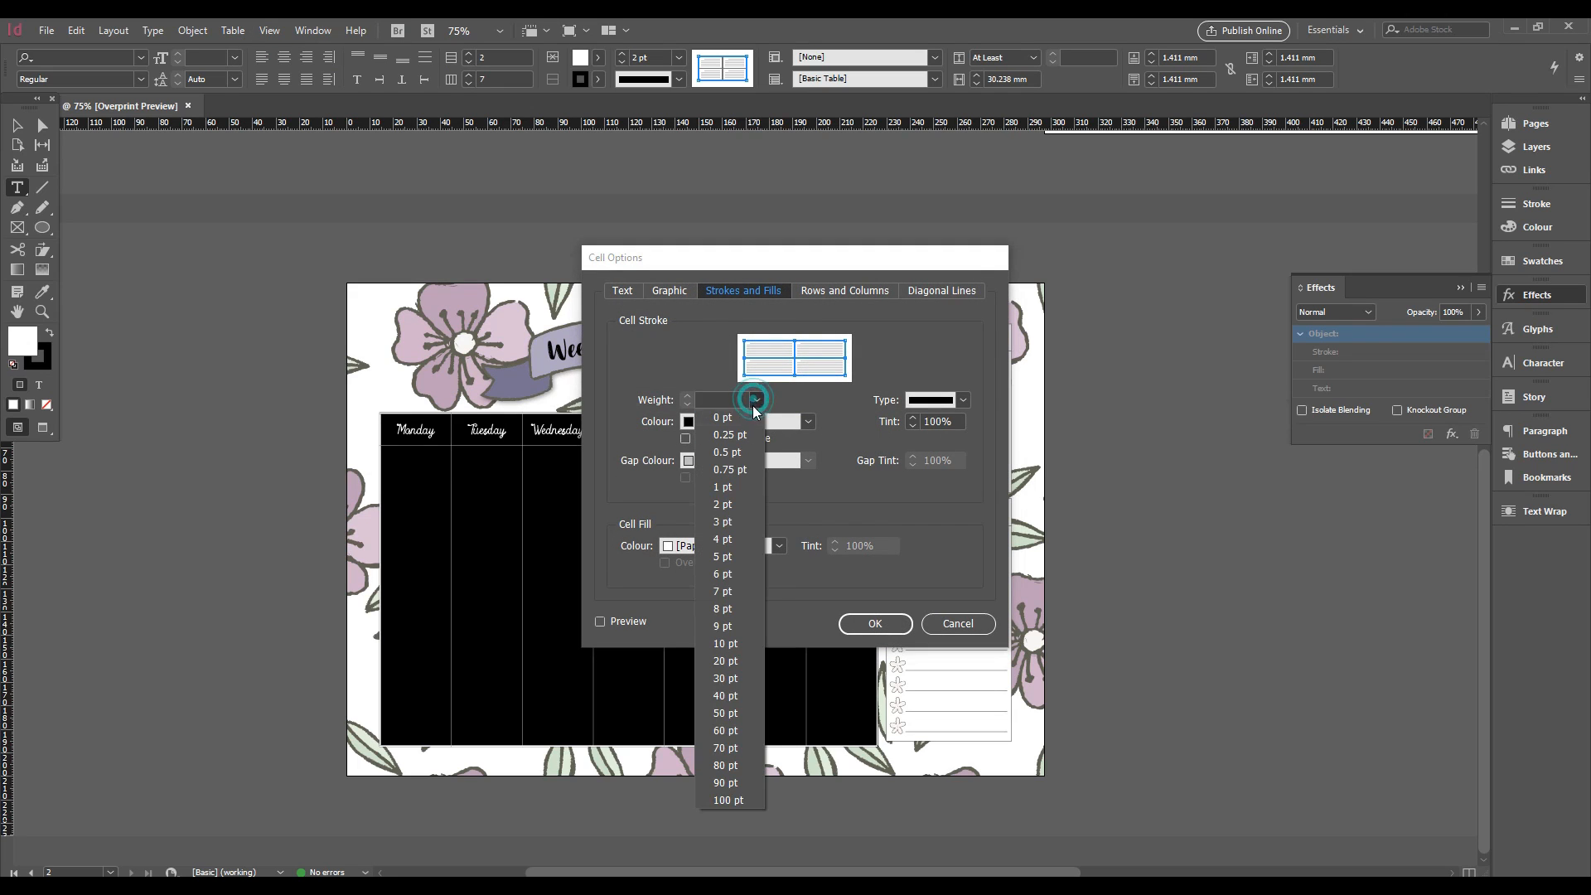
click(728, 489)
click(874, 623)
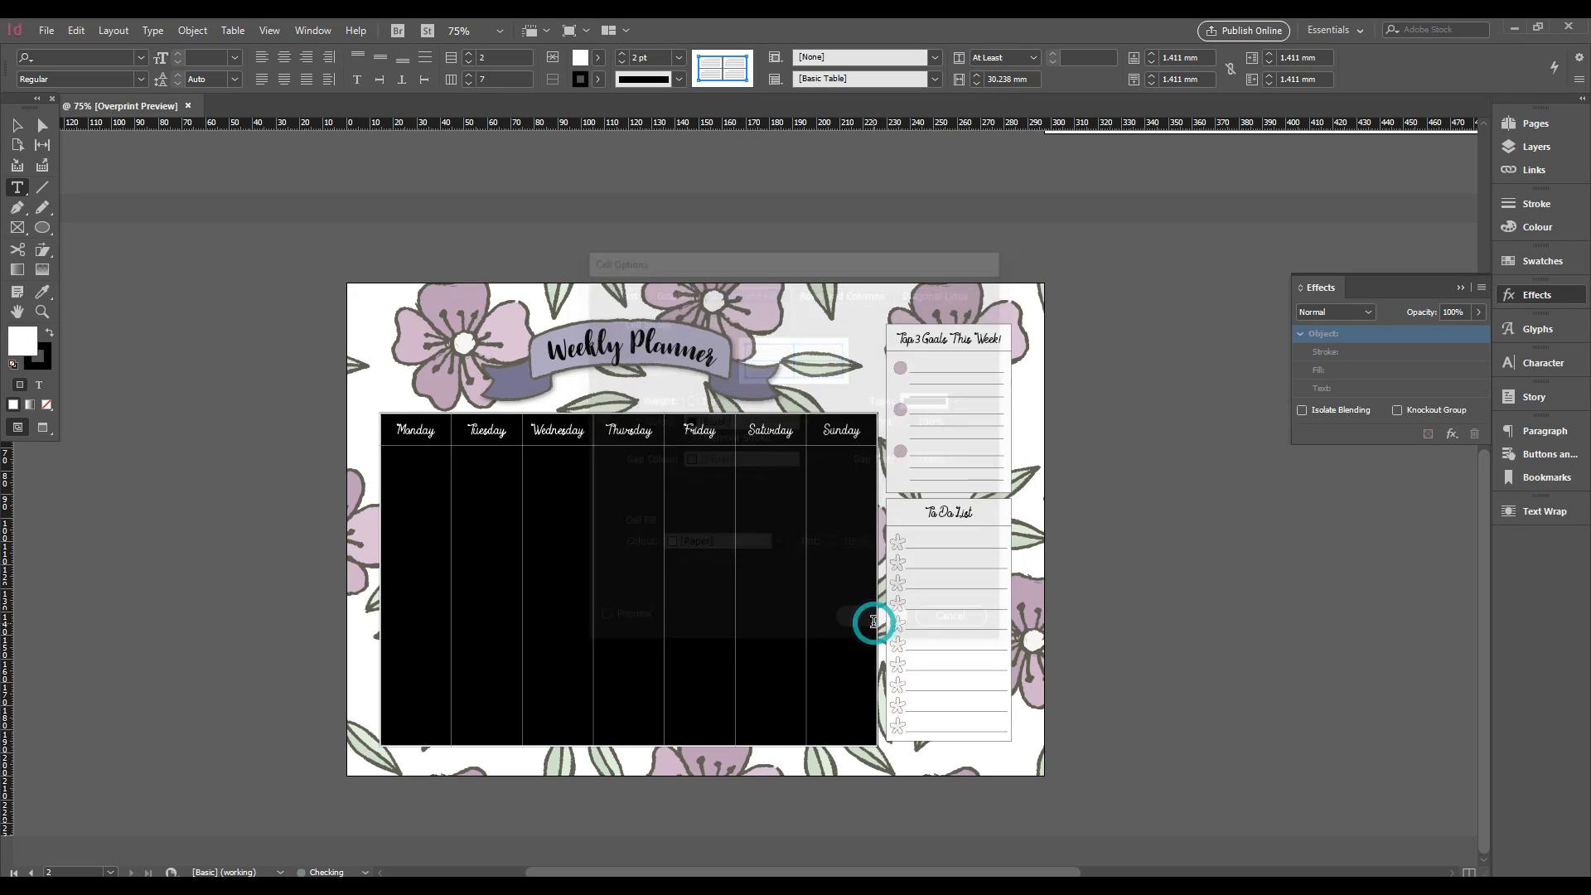
click(16, 125)
click(1136, 391)
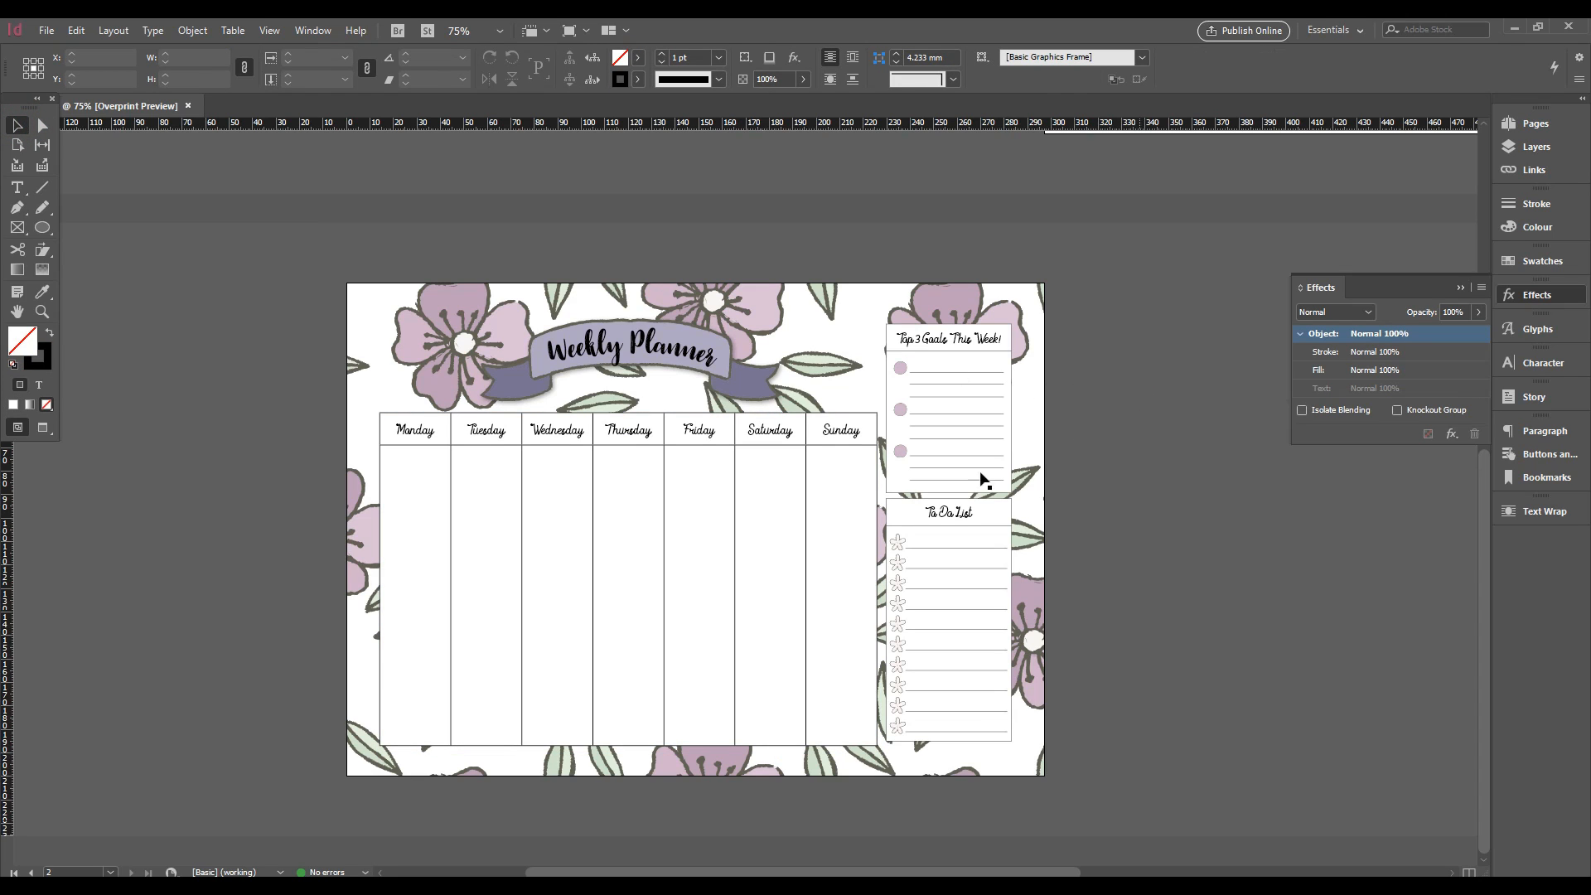
Reselect all weekday table cells and try stroke weights of 2 pt and 3 pt
click(820, 348)
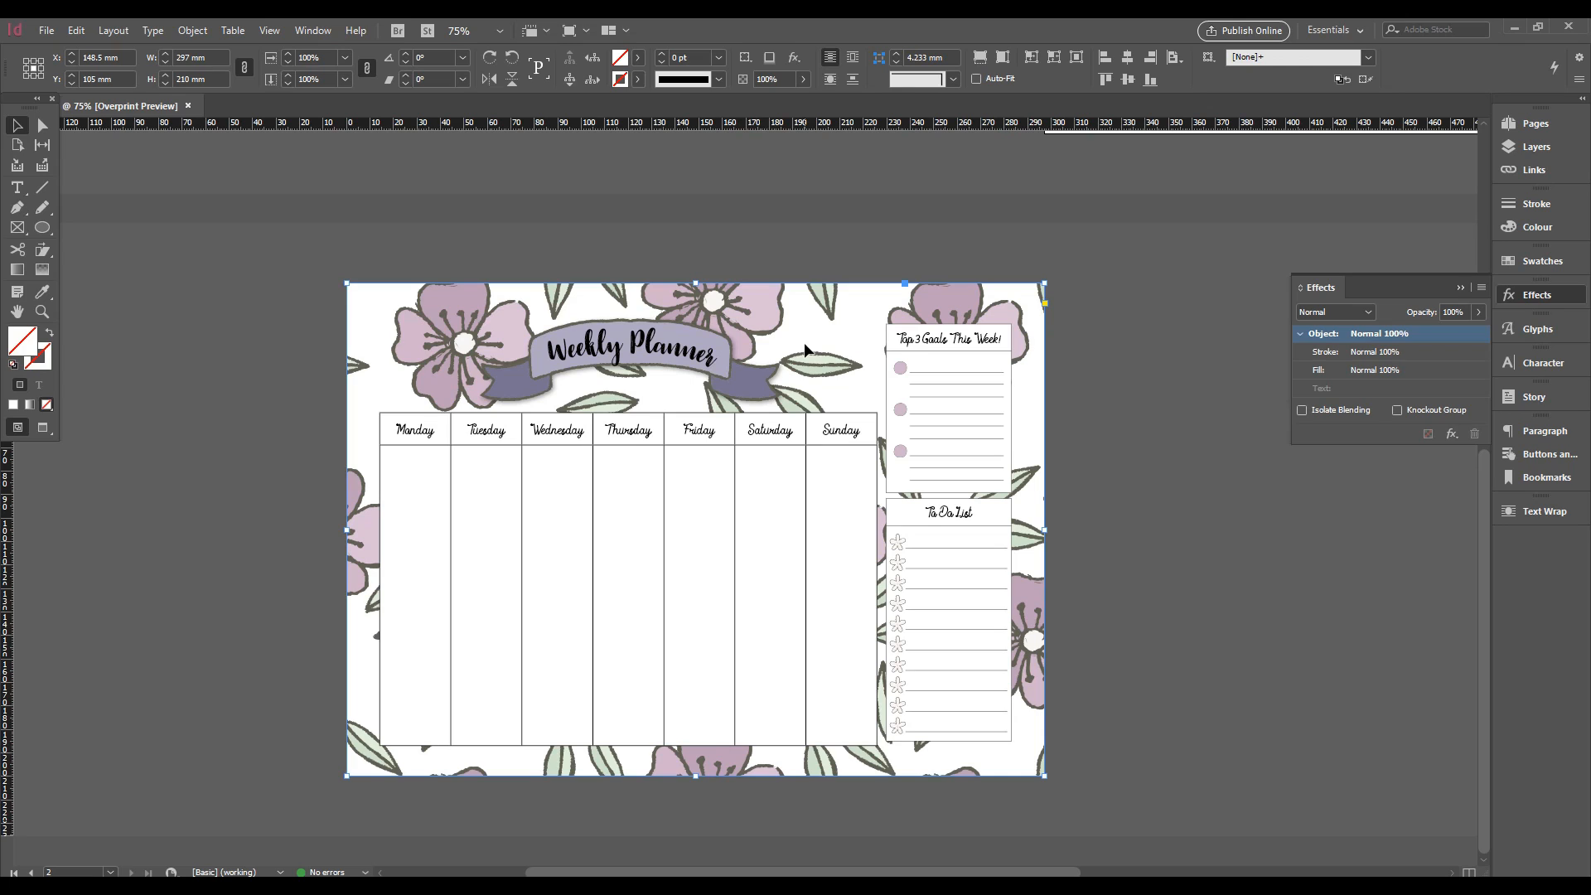
click(752, 484)
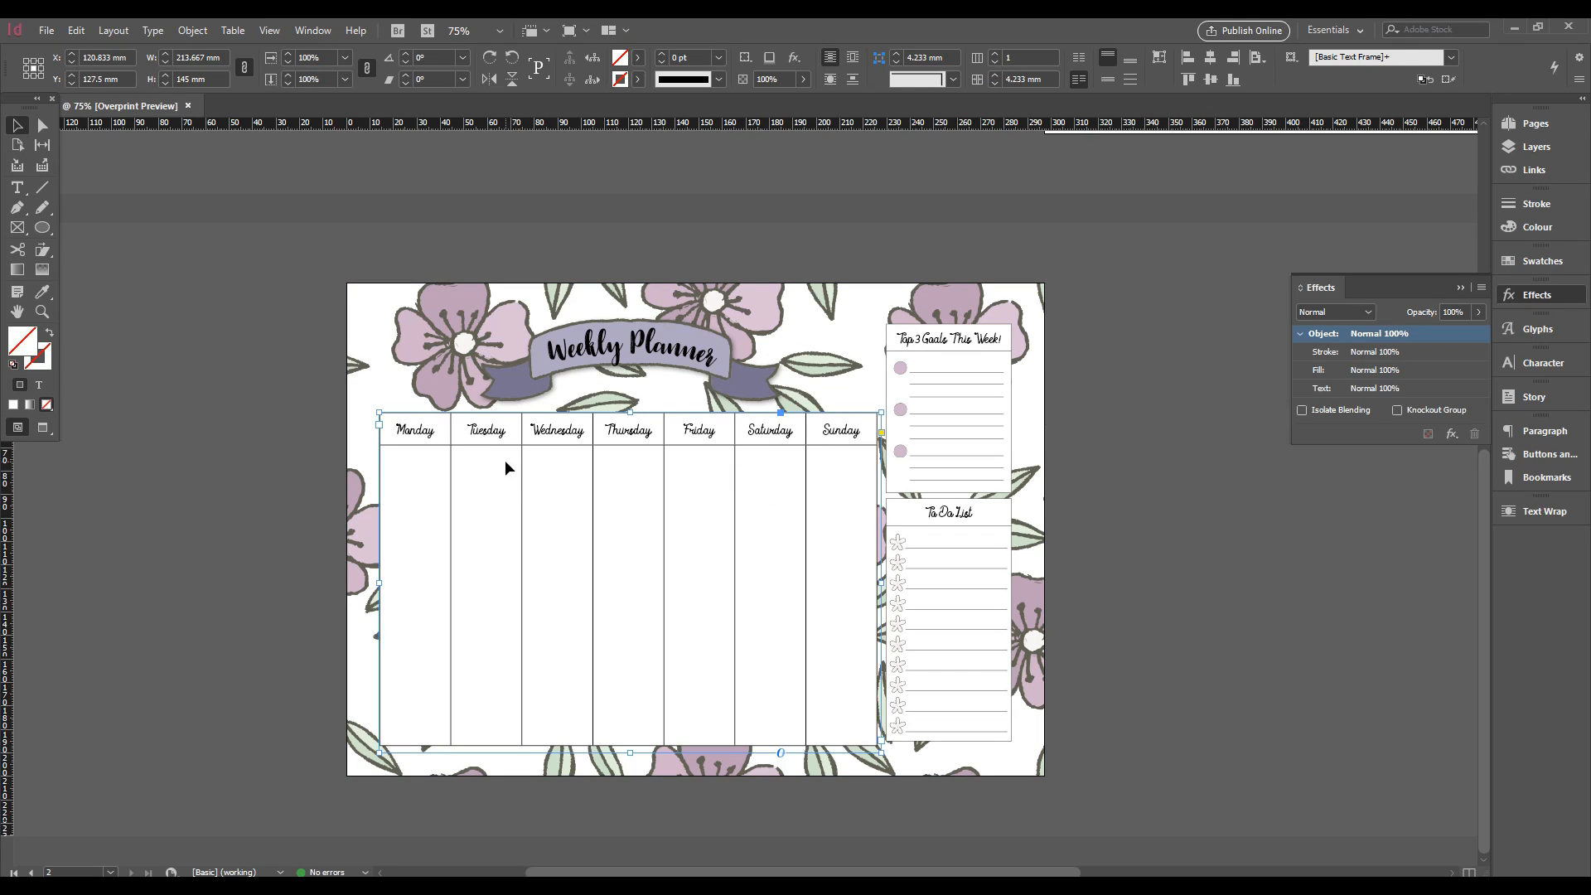
click(422, 426)
drag(390, 423, 855, 677)
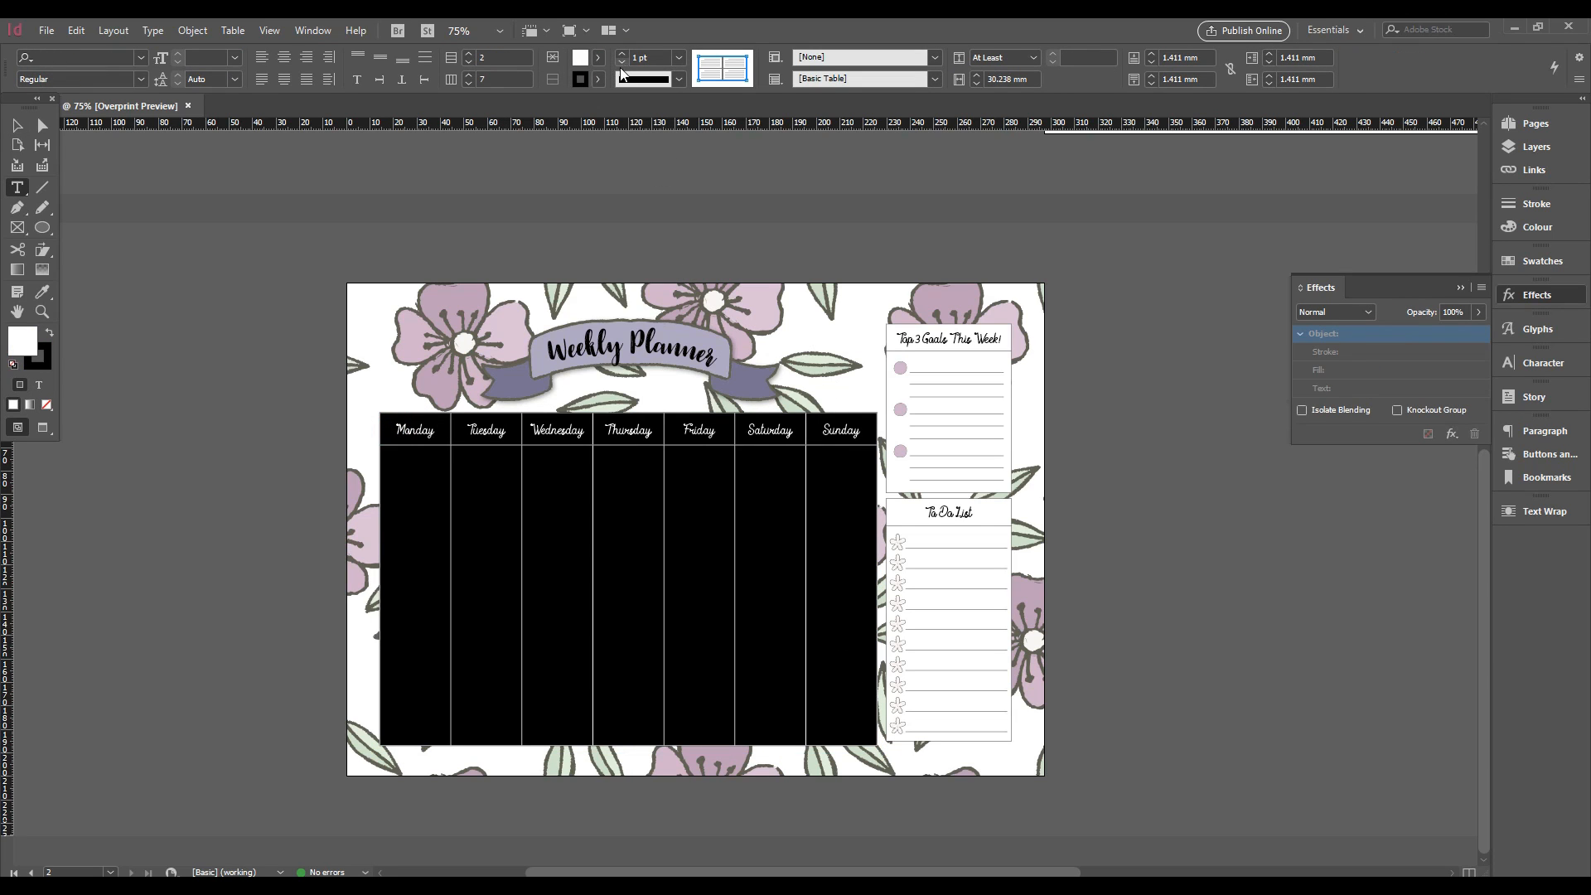
click(679, 57)
click(656, 164)
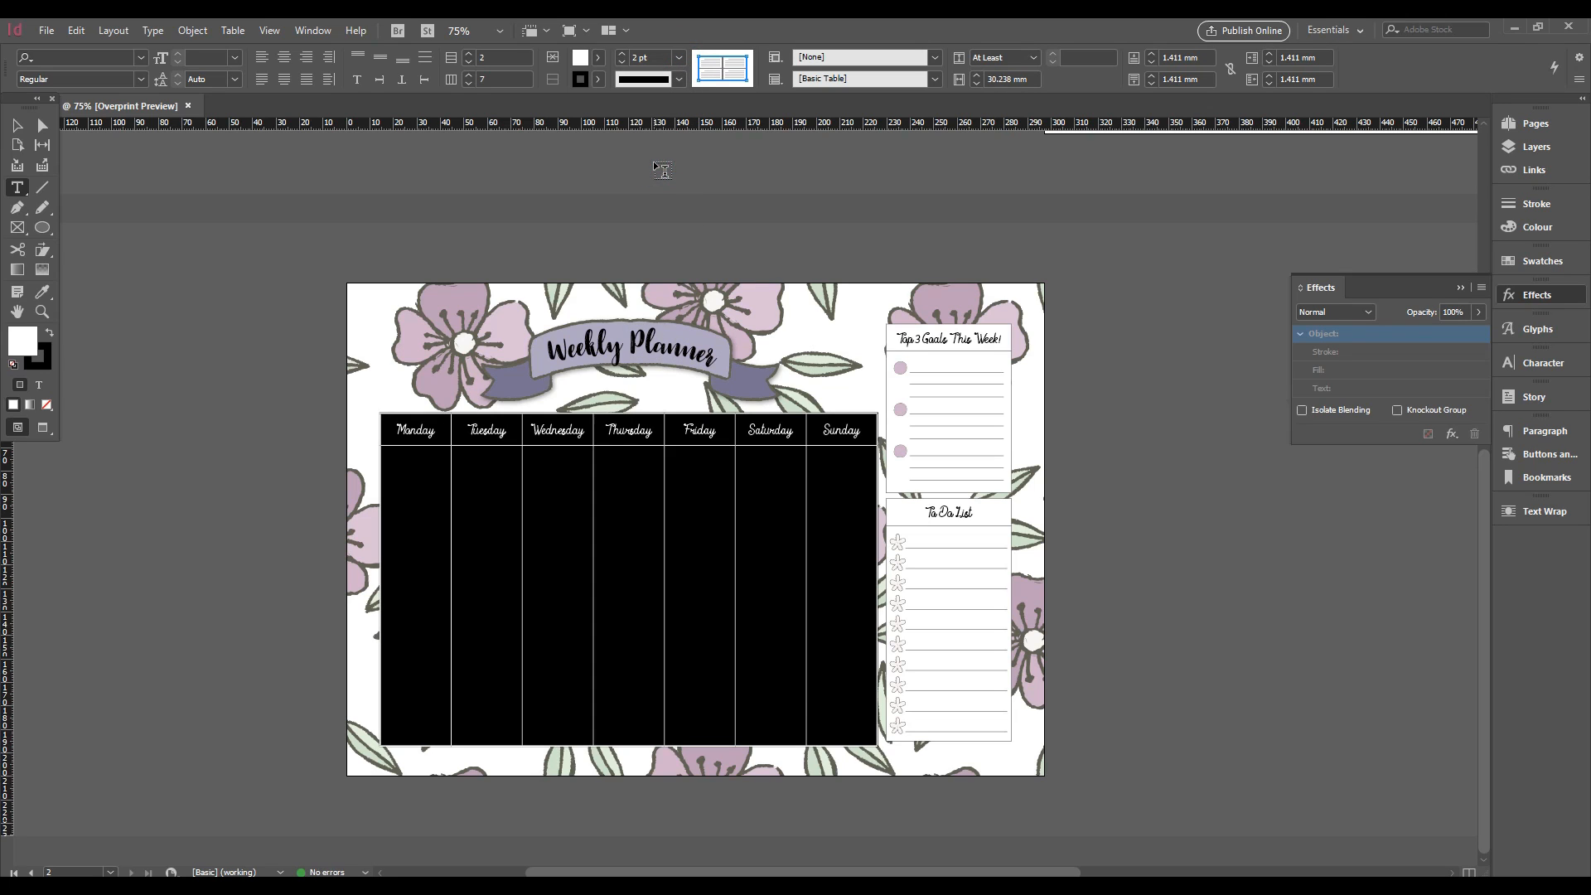
click(680, 57)
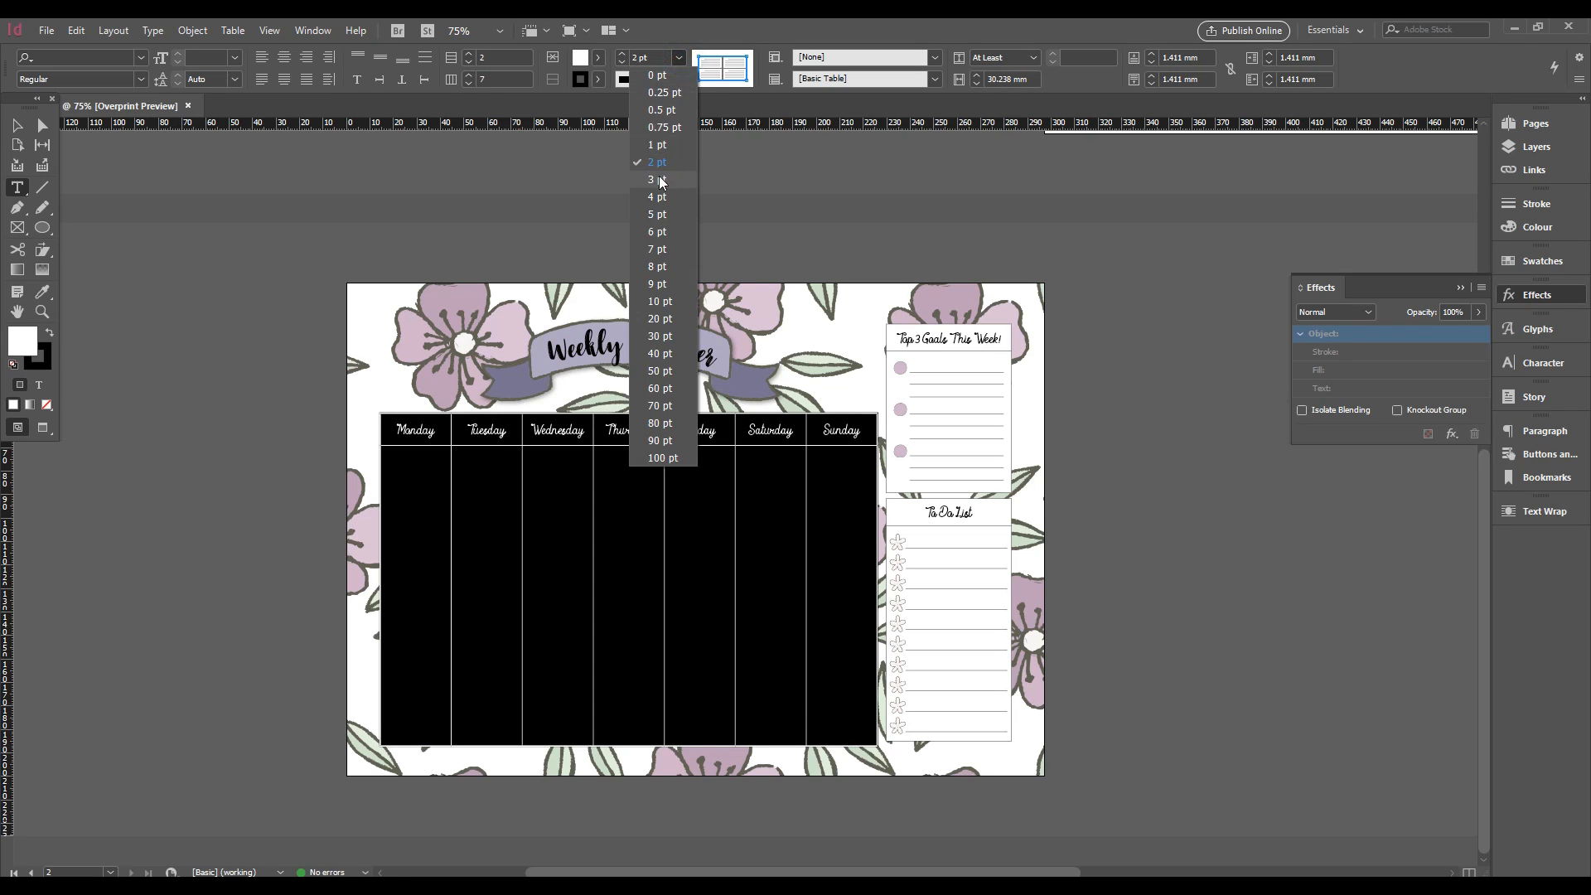
click(656, 179)
Select the weekday table's text frame and give the frame a 2 pt stroke
click(16, 126)
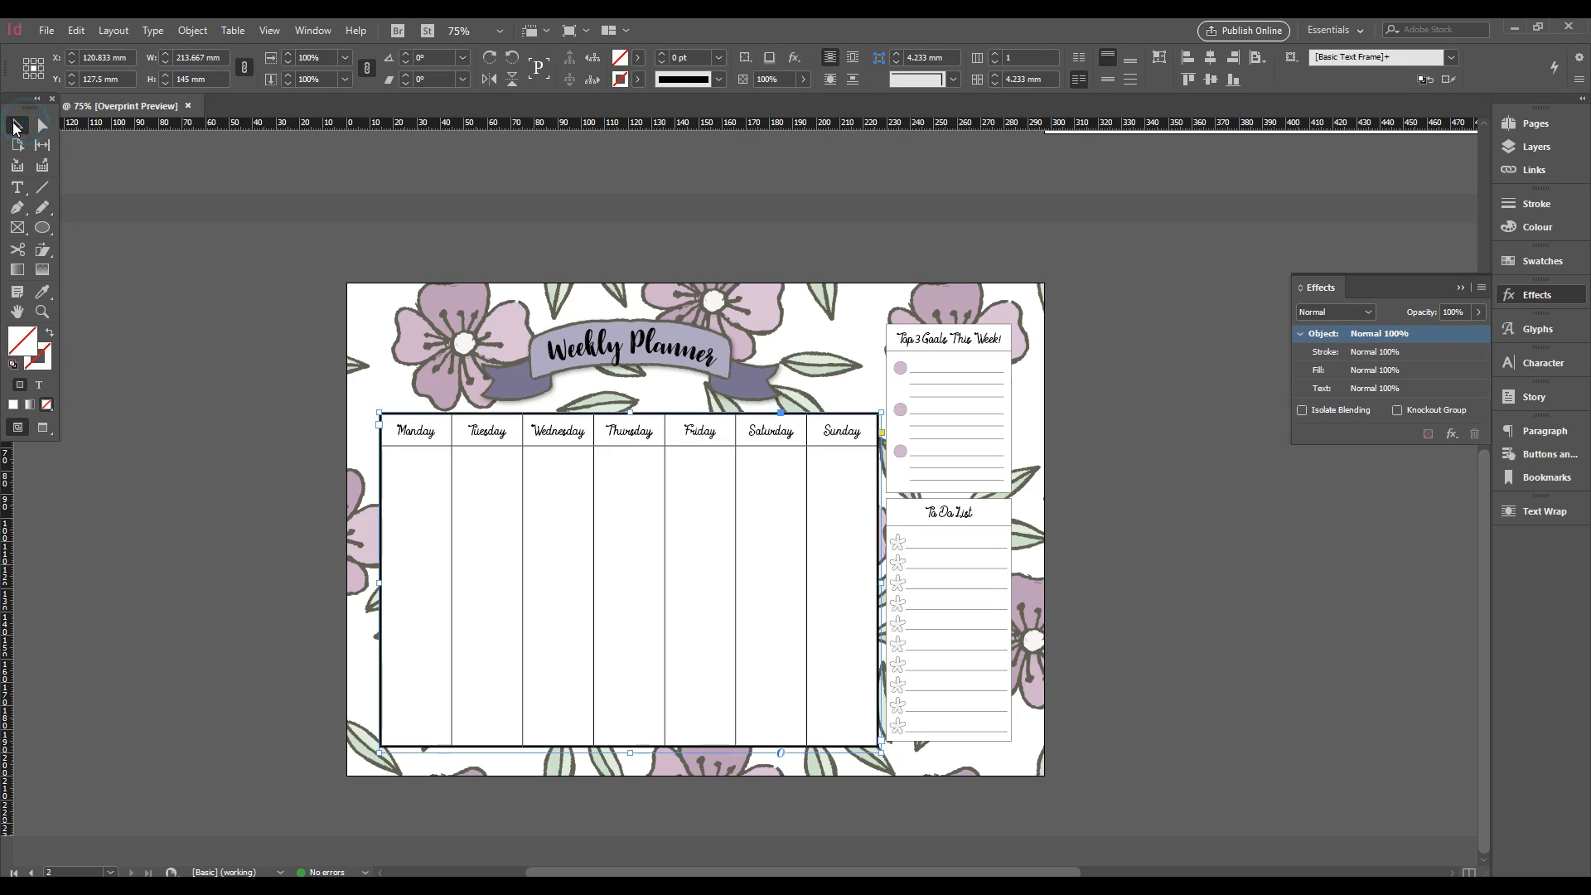
click(719, 56)
click(701, 170)
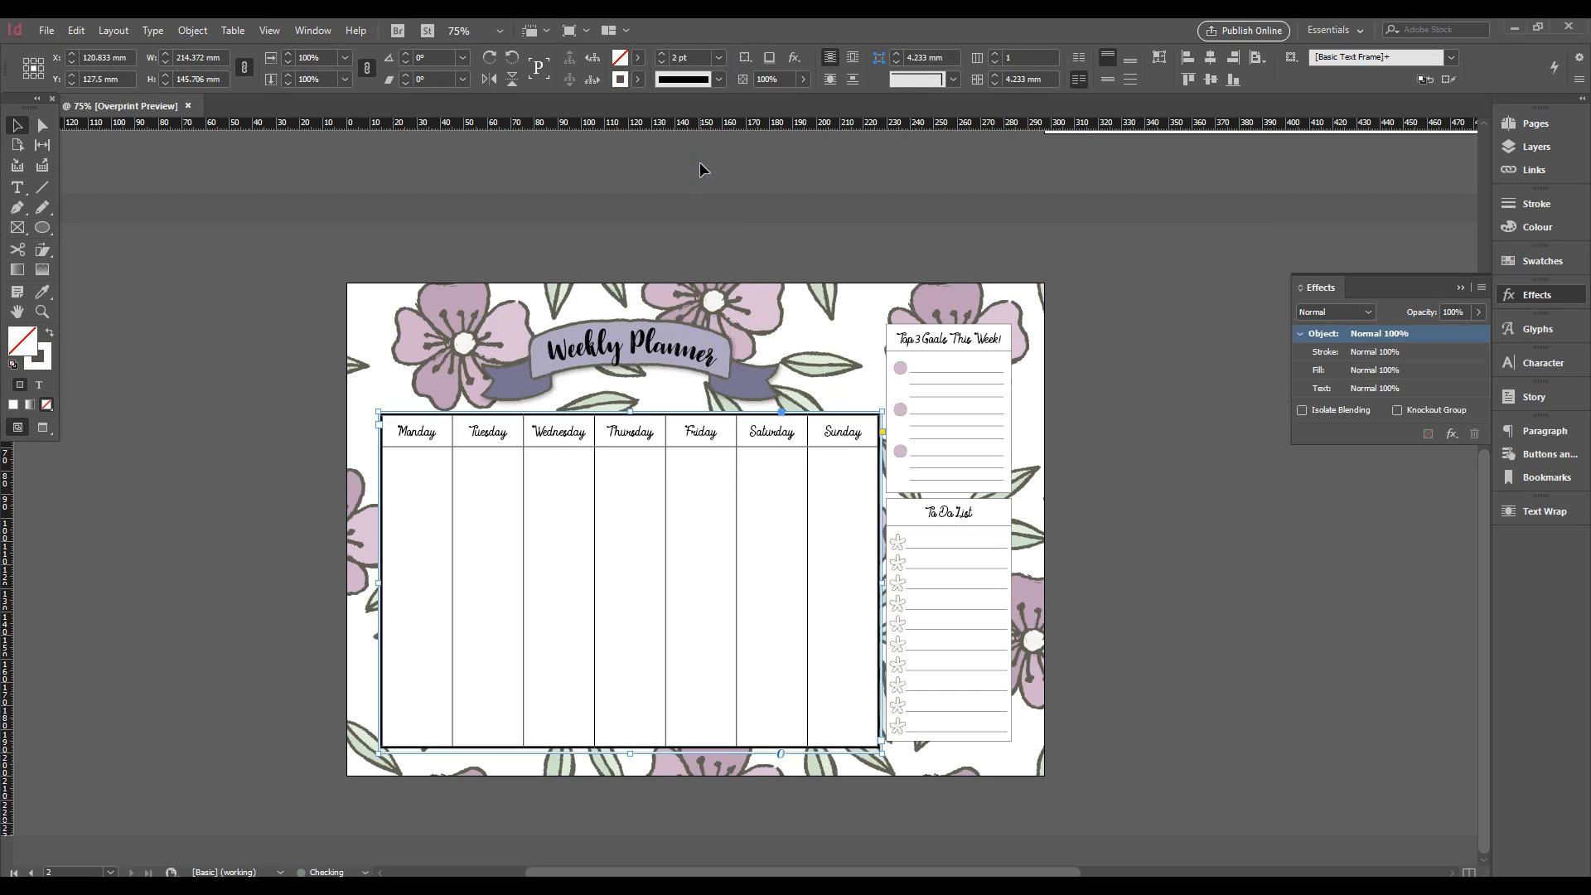
Select all cells of the weekday table again and set their stroke weight back to 2 pt
double_click(430, 475)
drag(430, 474, 825, 614)
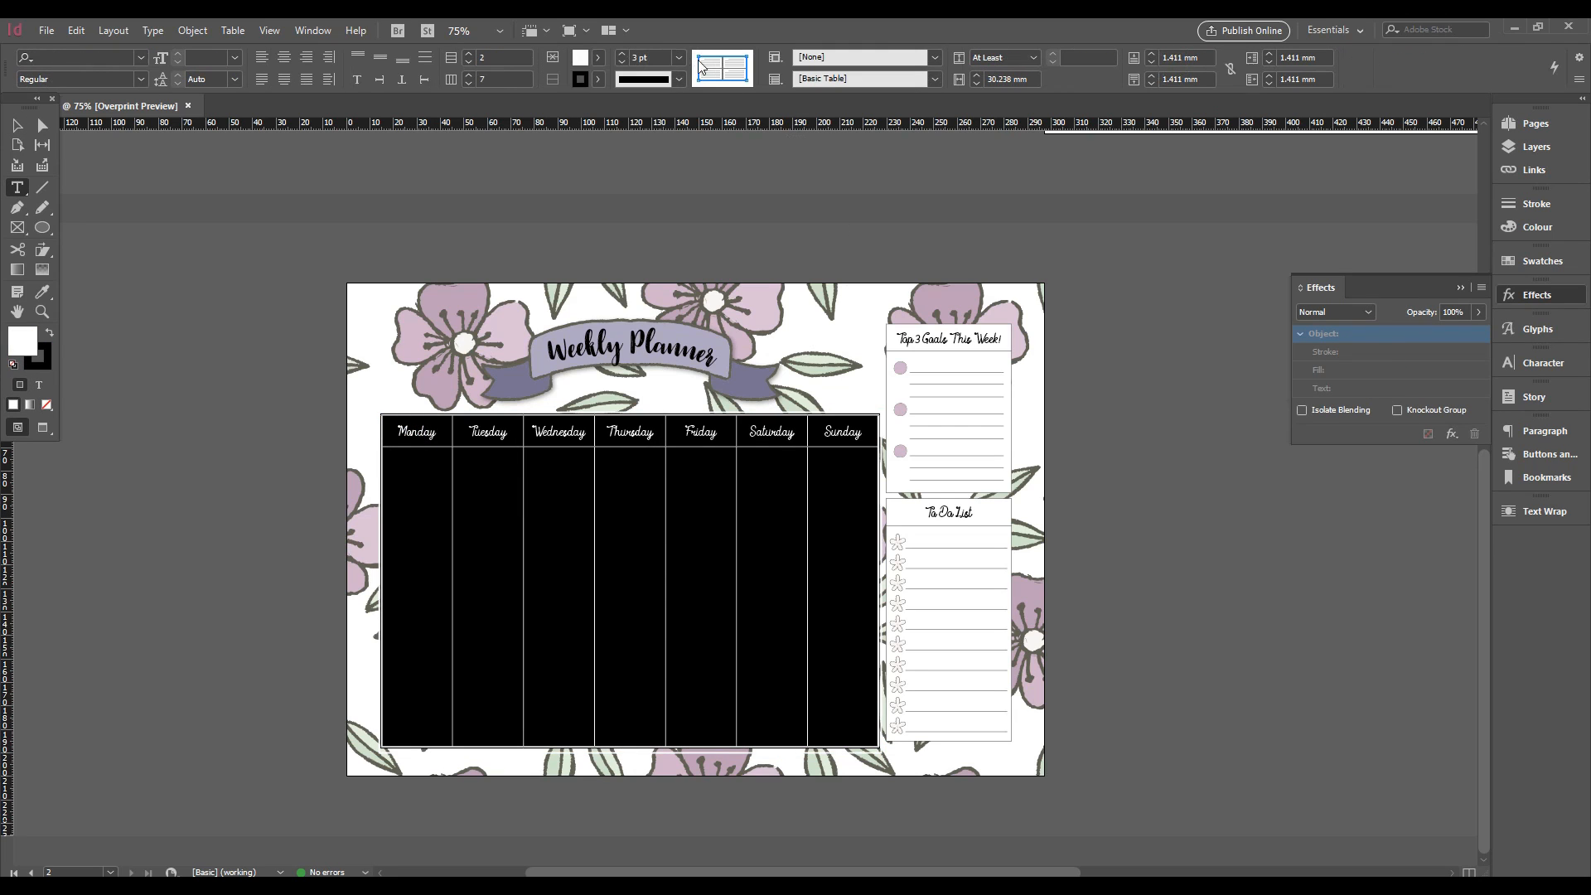
click(679, 60)
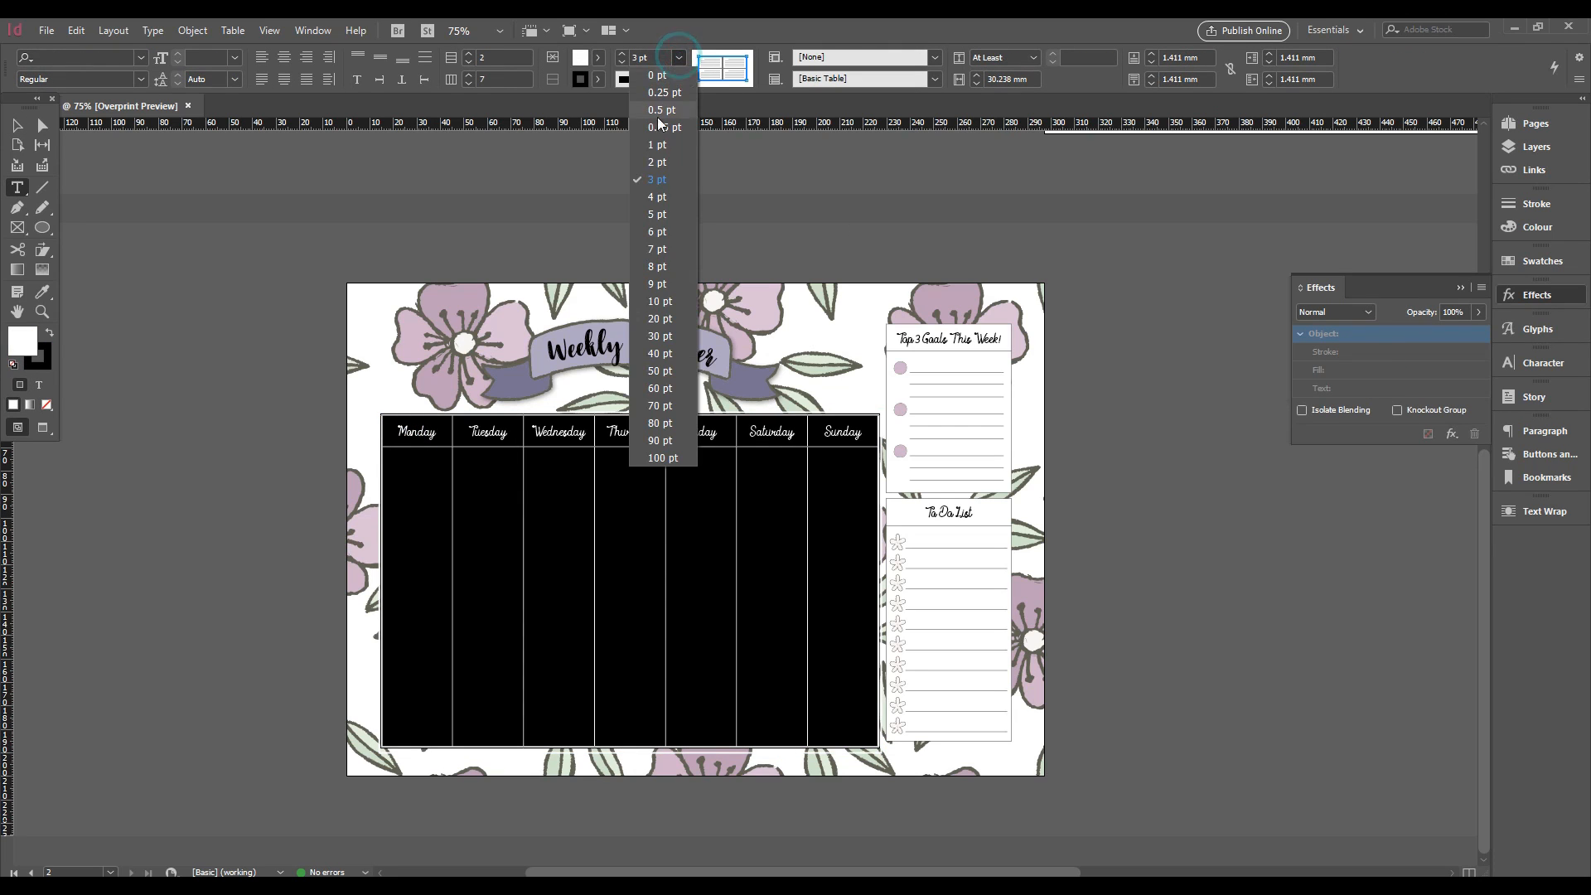
click(661, 163)
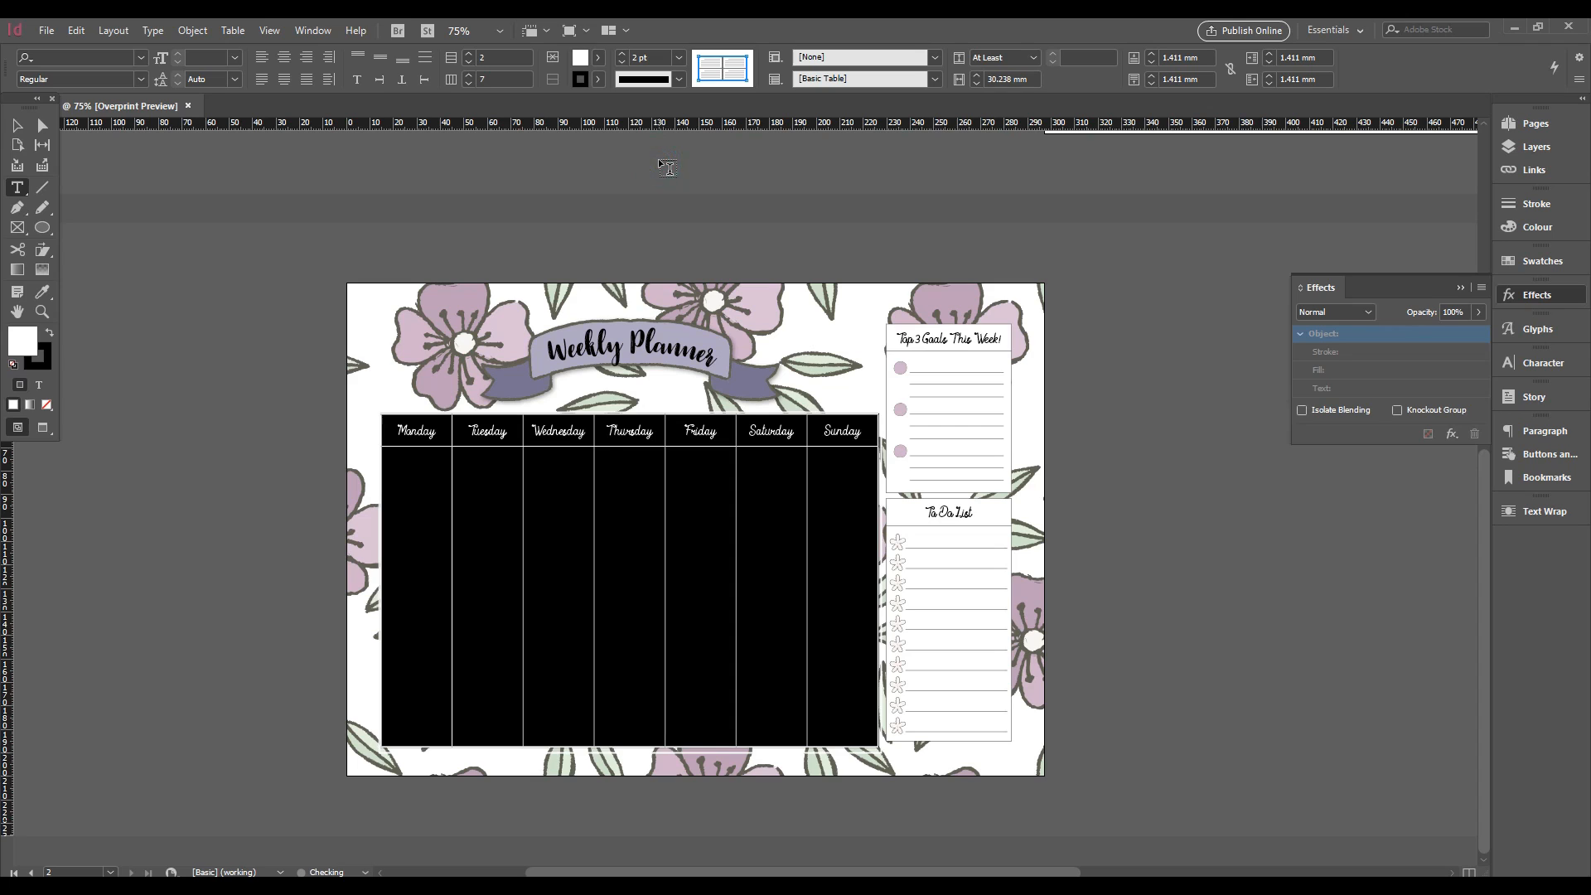
Reduce the tint of the weekday table's black cell strokes to 80% and deselect the table
click(598, 80)
click(565, 105)
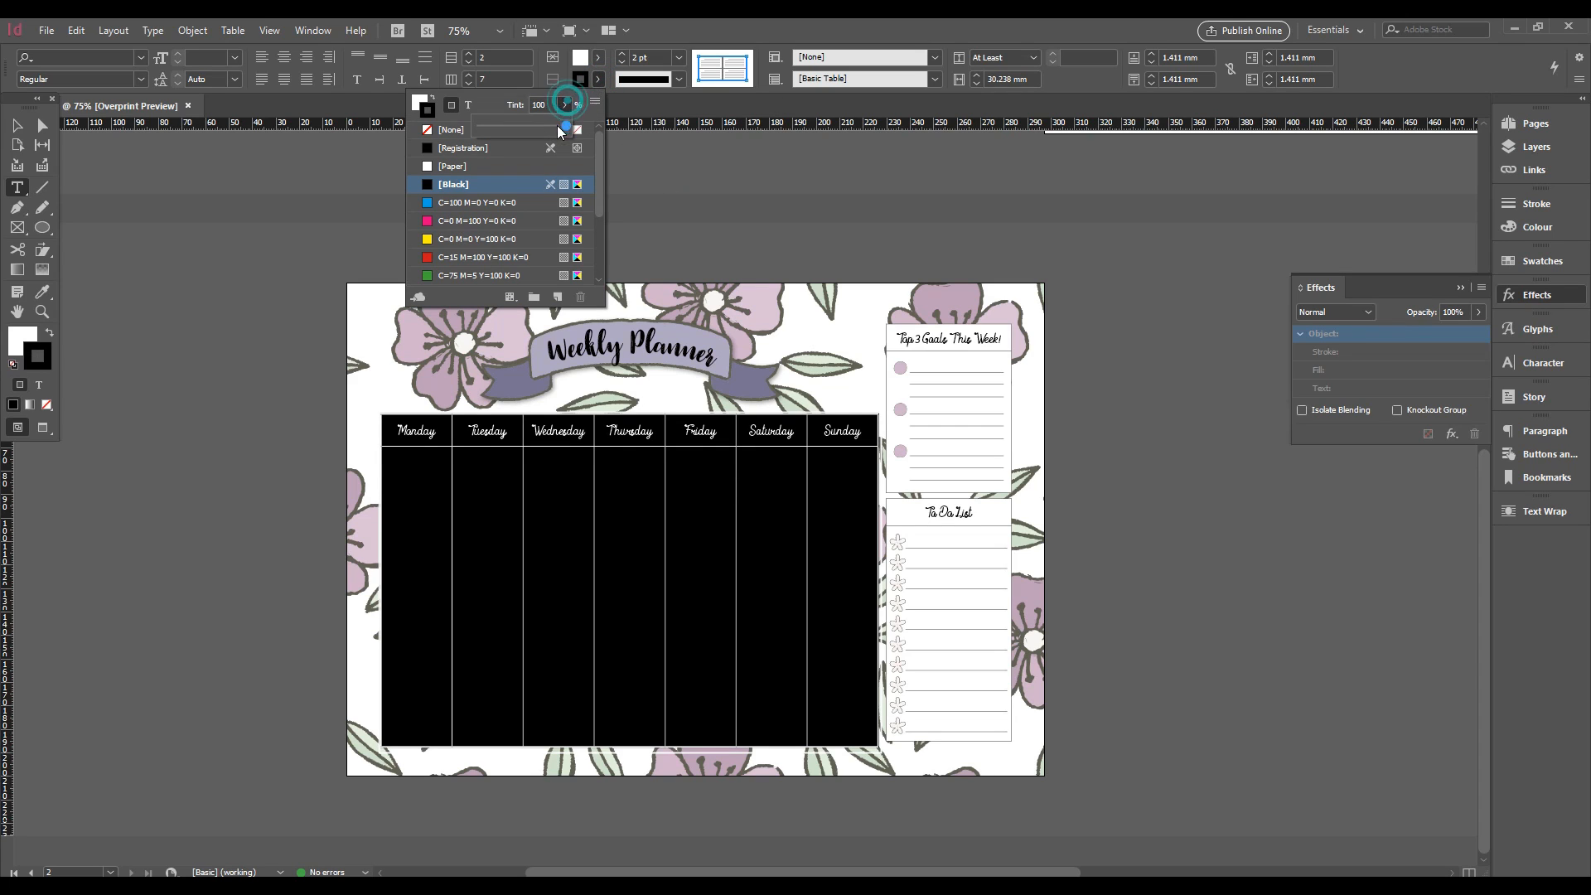
mouse_move(569, 127)
mouse_down()
mouse_move(532, 127)
mouse_move(548, 126)
mouse_up()
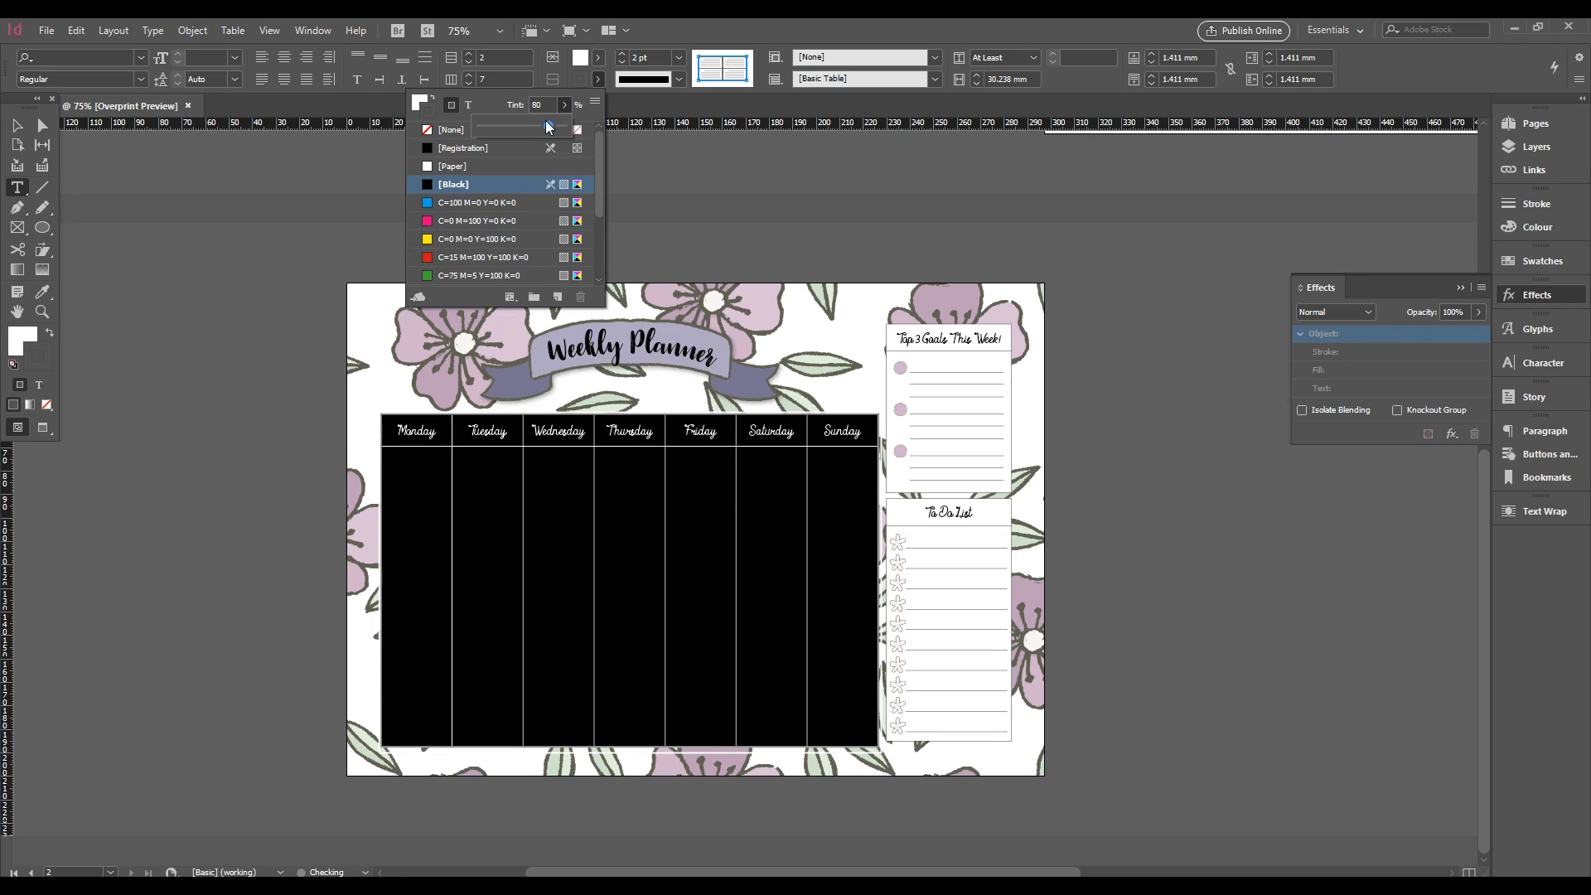
click(16, 125)
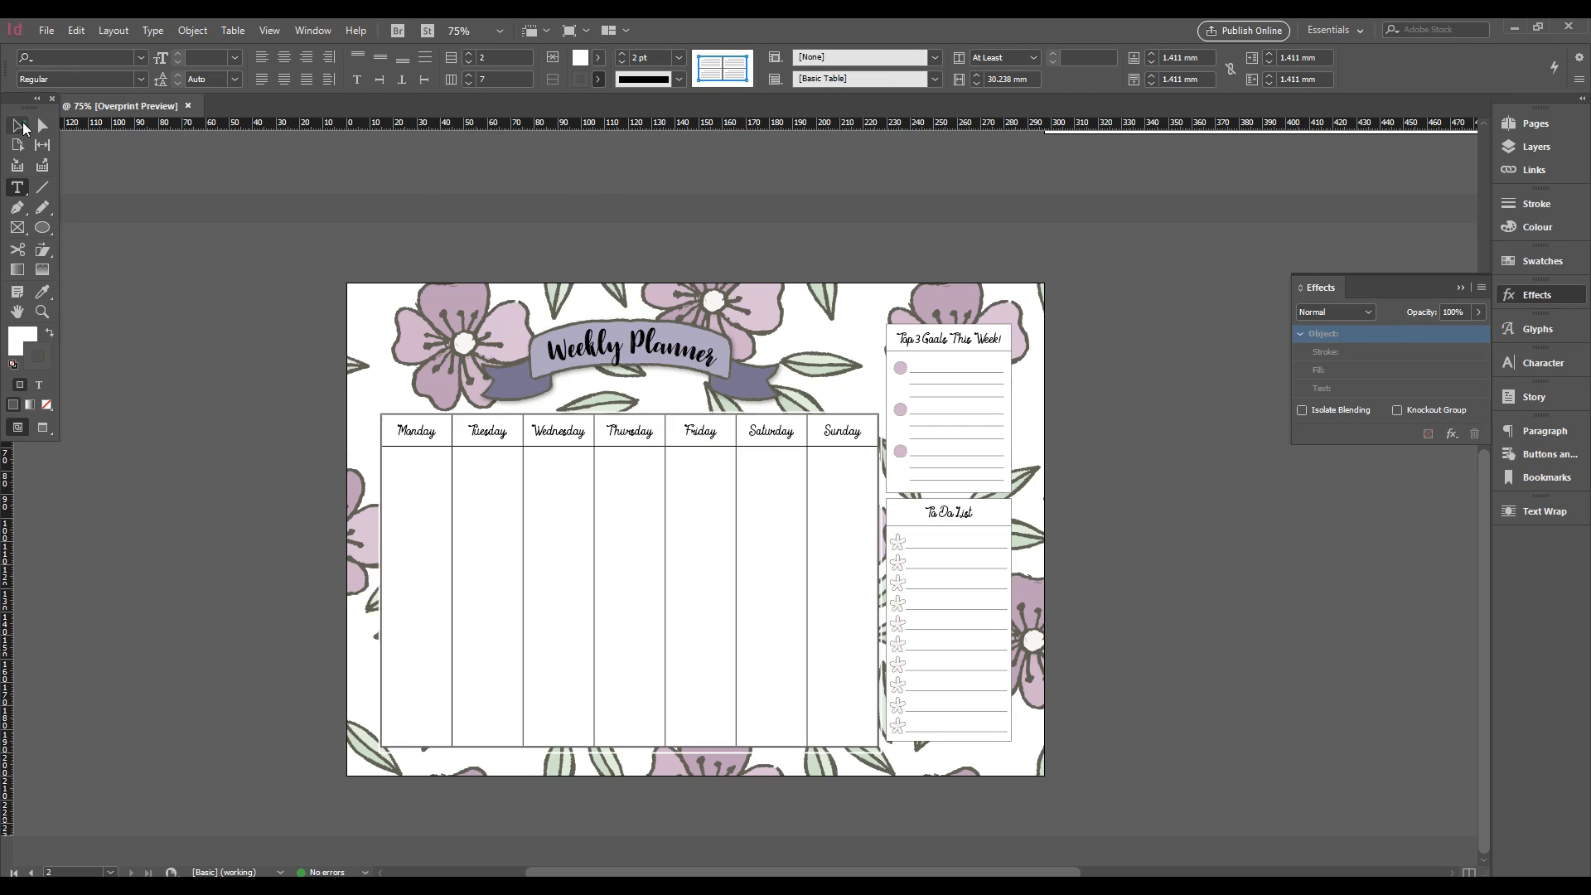
click(157, 386)
Select all cells of the Top 3 Goals This Week table and set their stroke weight to 2 pt
key(t)
click(890, 328)
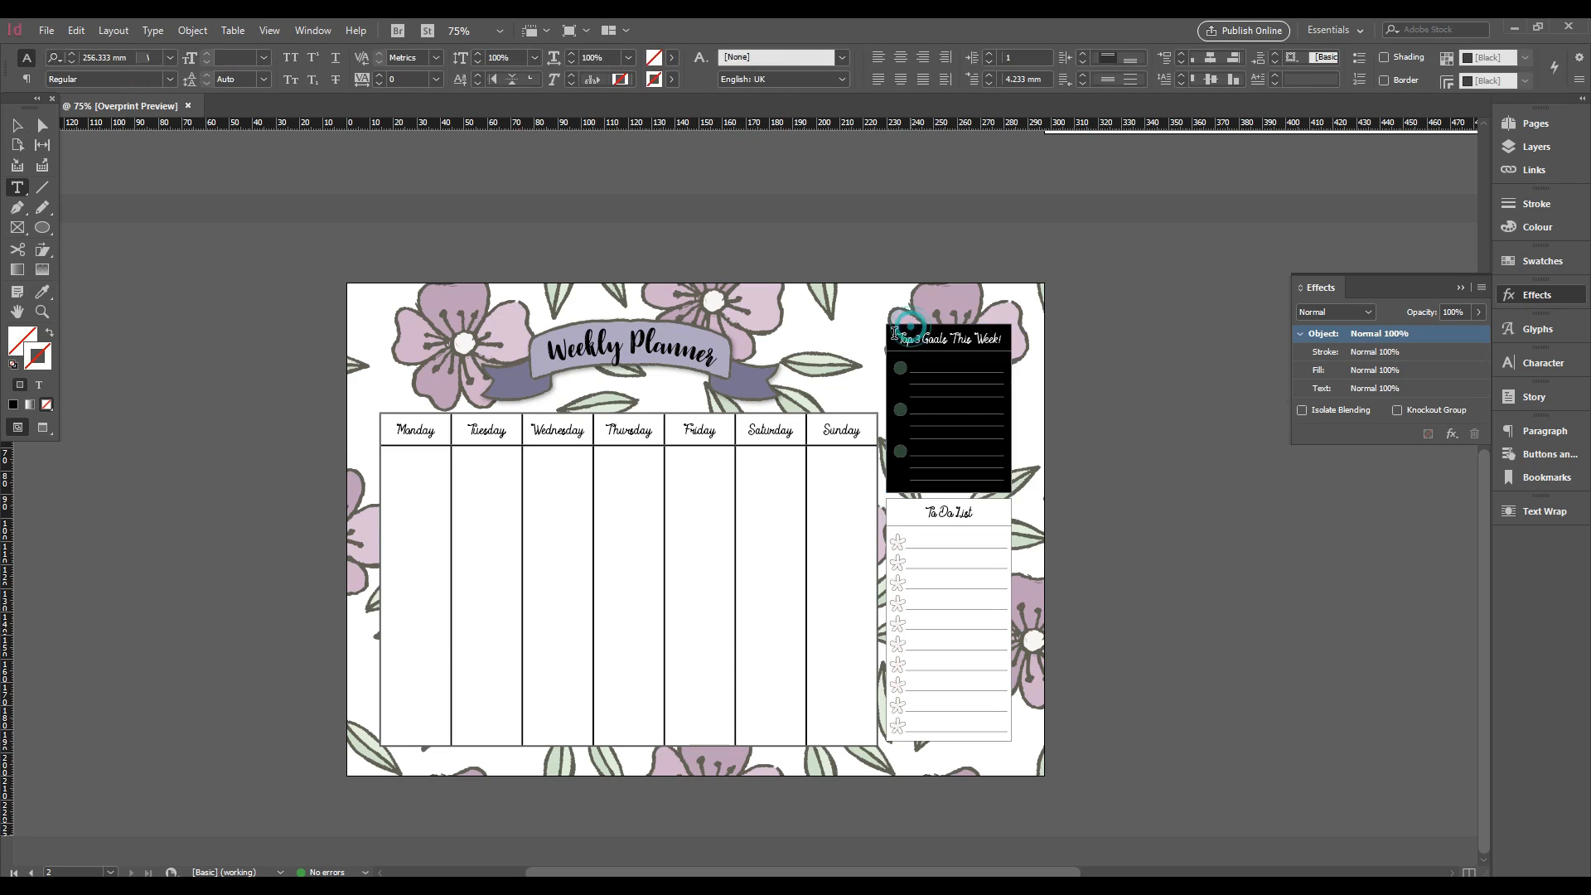
drag(896, 335, 980, 433)
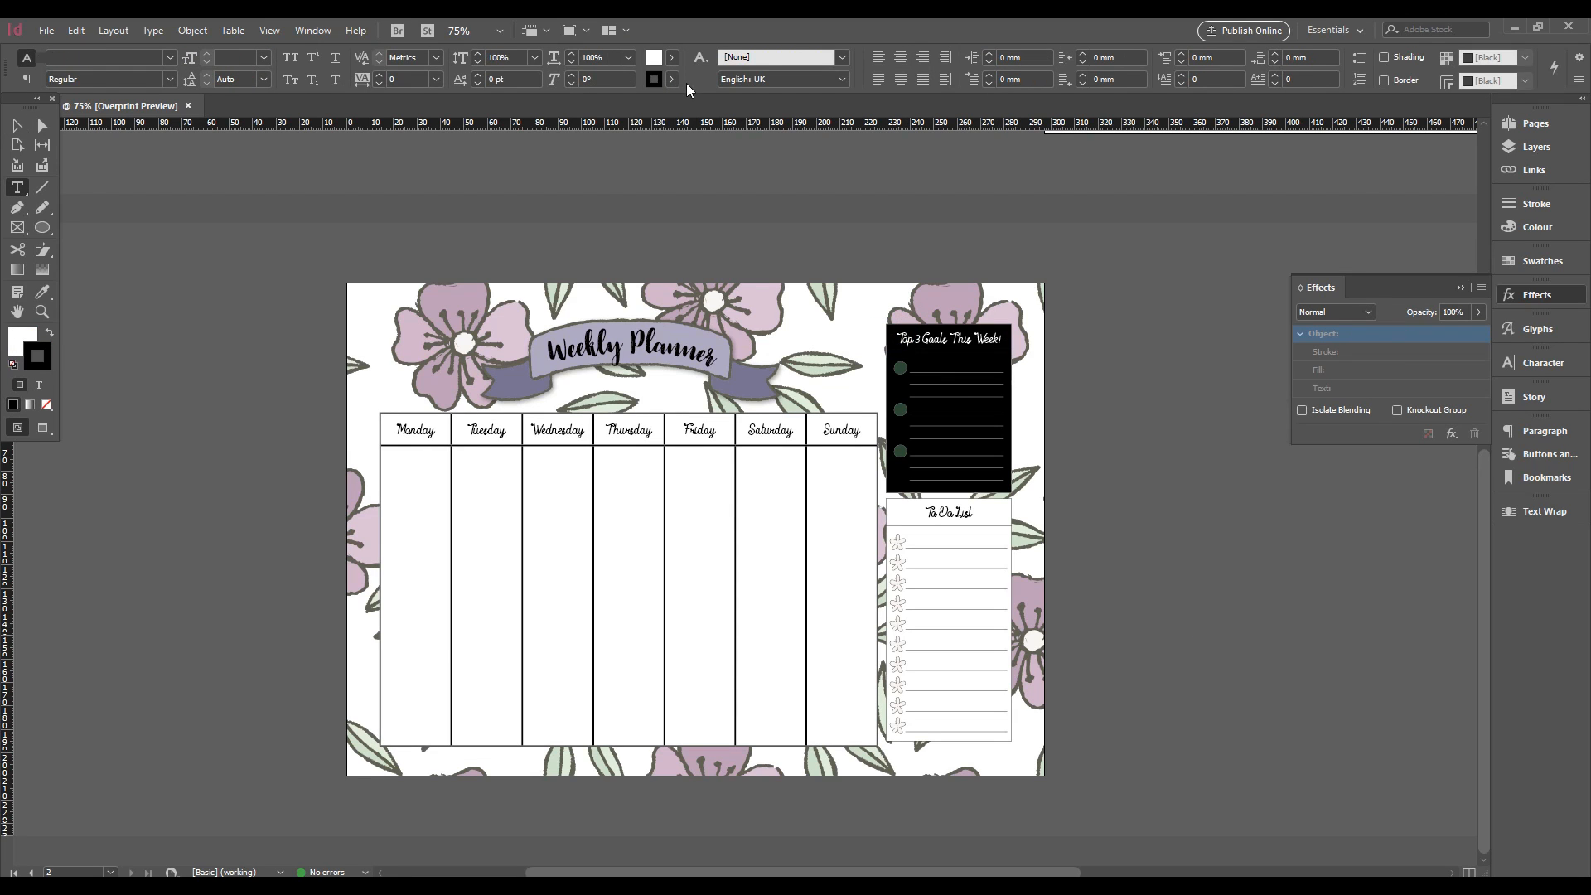
click(679, 57)
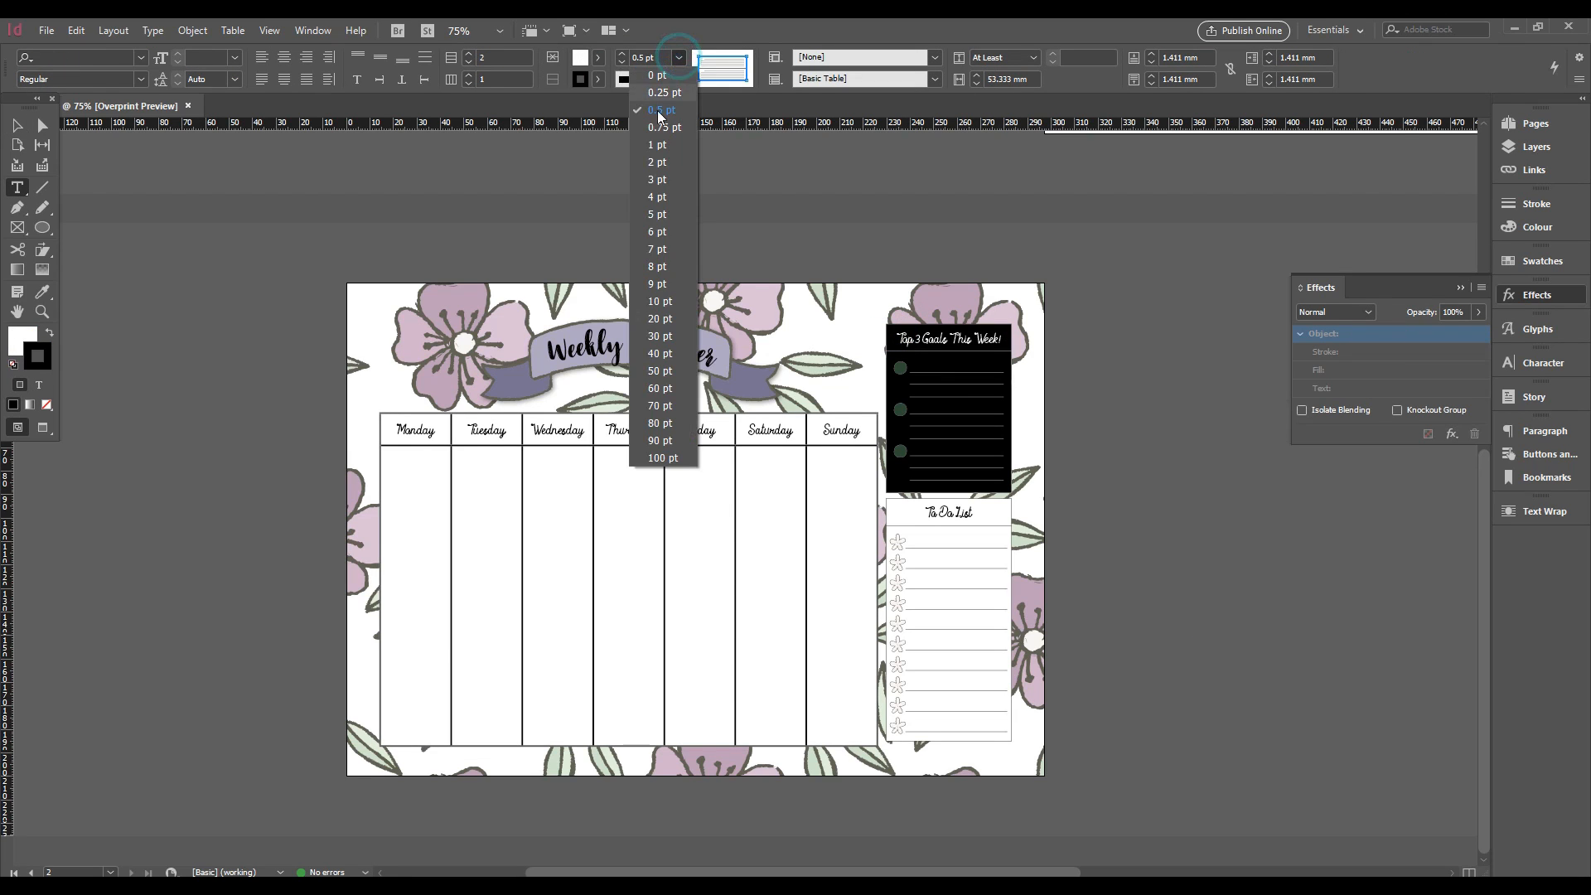
click(658, 162)
Lighten the tint of the black cell strokes in the Top 3 Goals This Week table
click(599, 79)
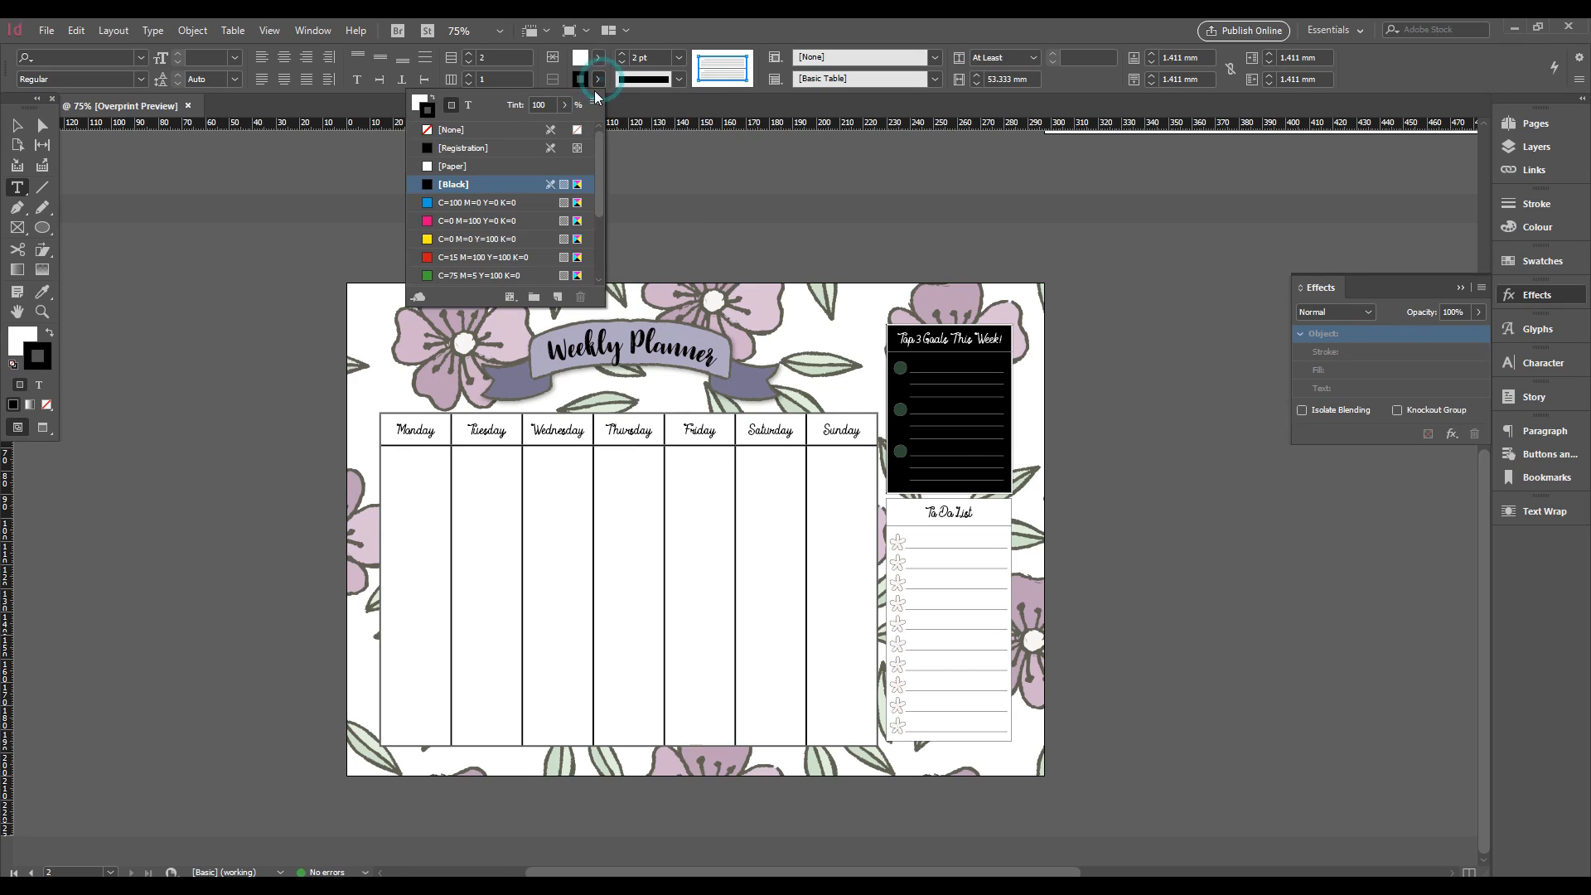
click(543, 104)
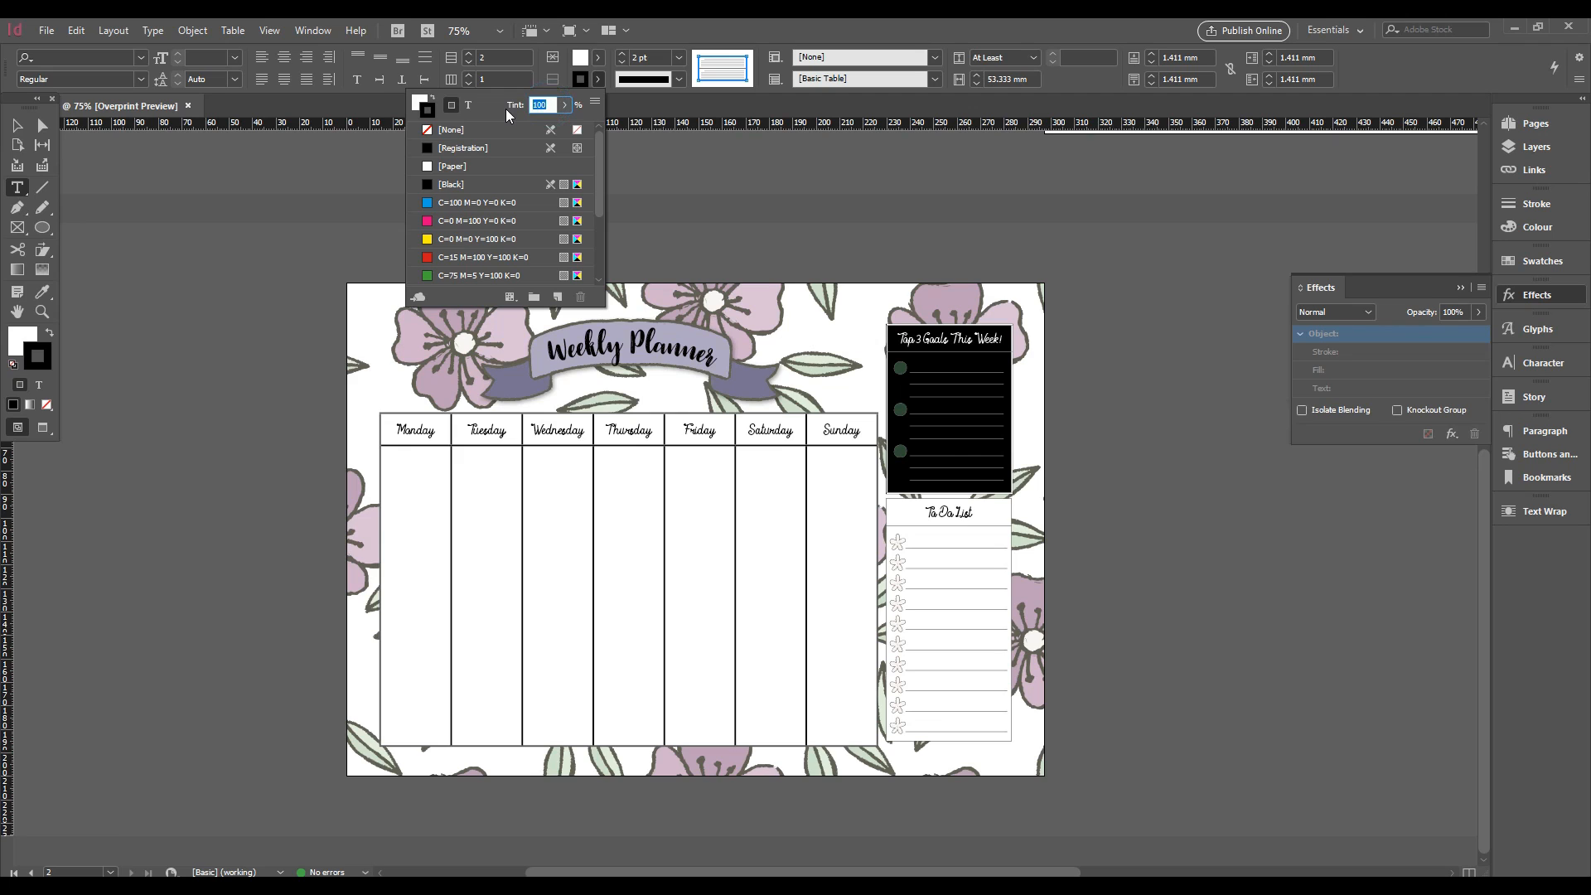
key(Return)
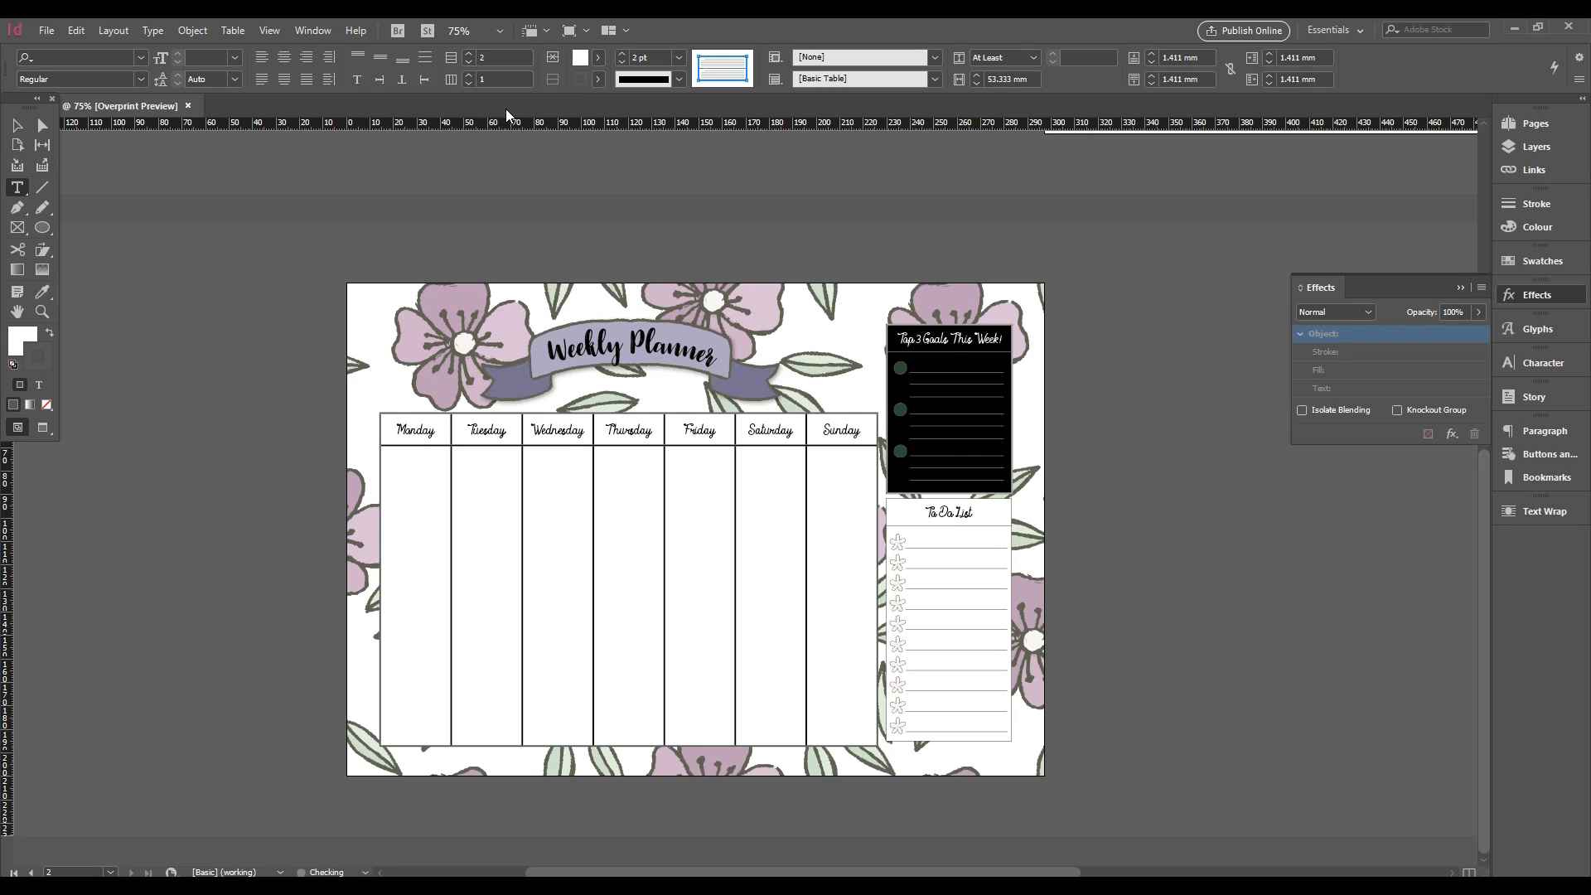
Select all cells of the Top 3 Goals This Week table again, set their stroke weight to 2 pt, and deselect the table
click(975, 472)
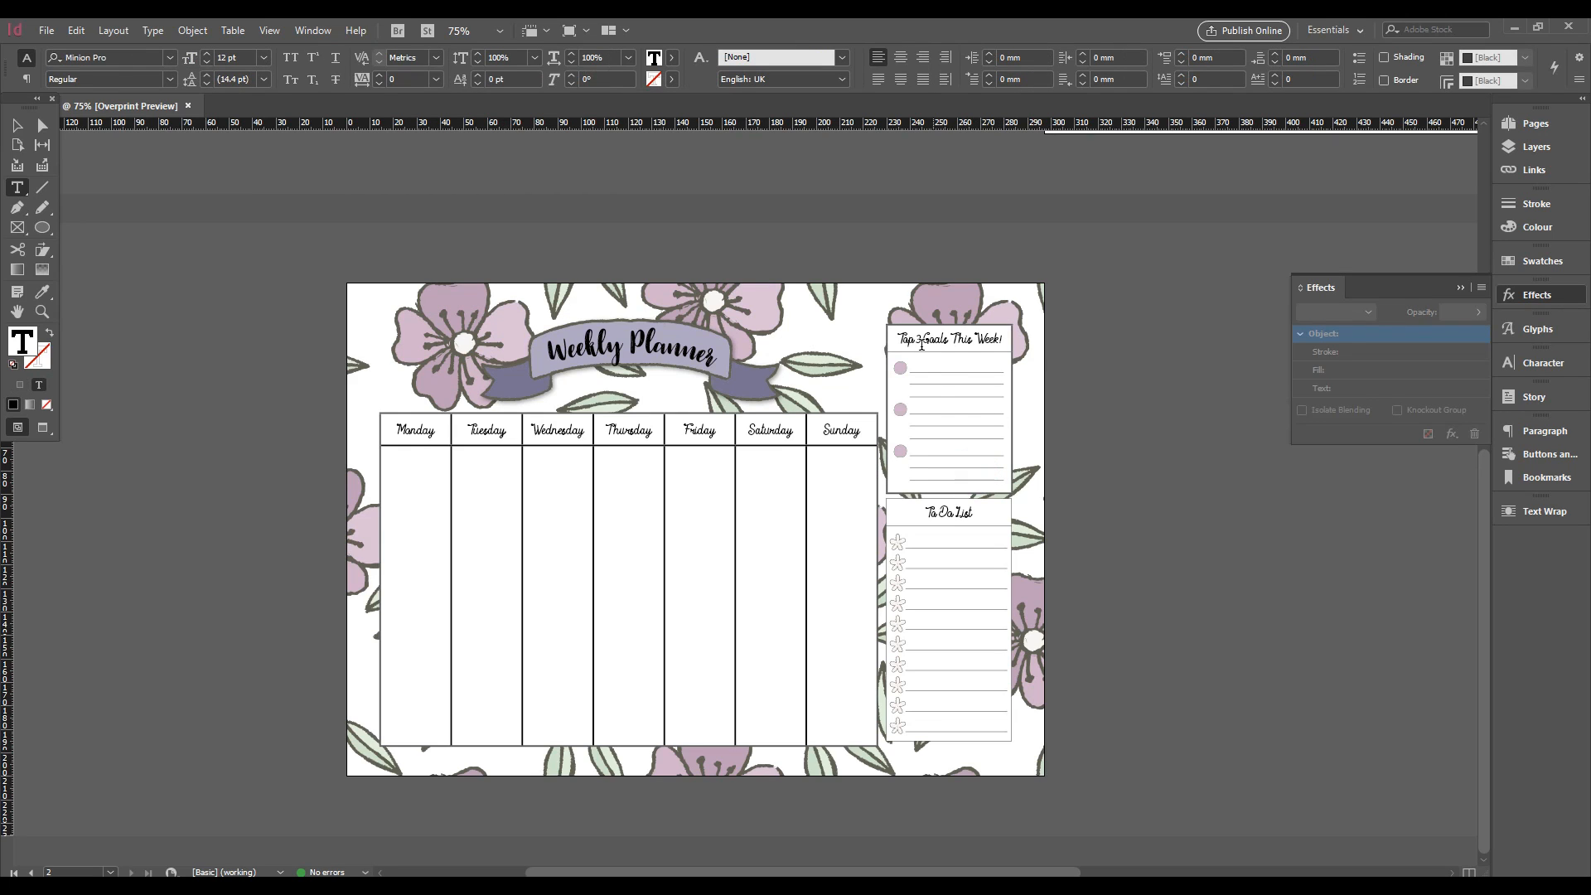
drag(902, 334, 987, 433)
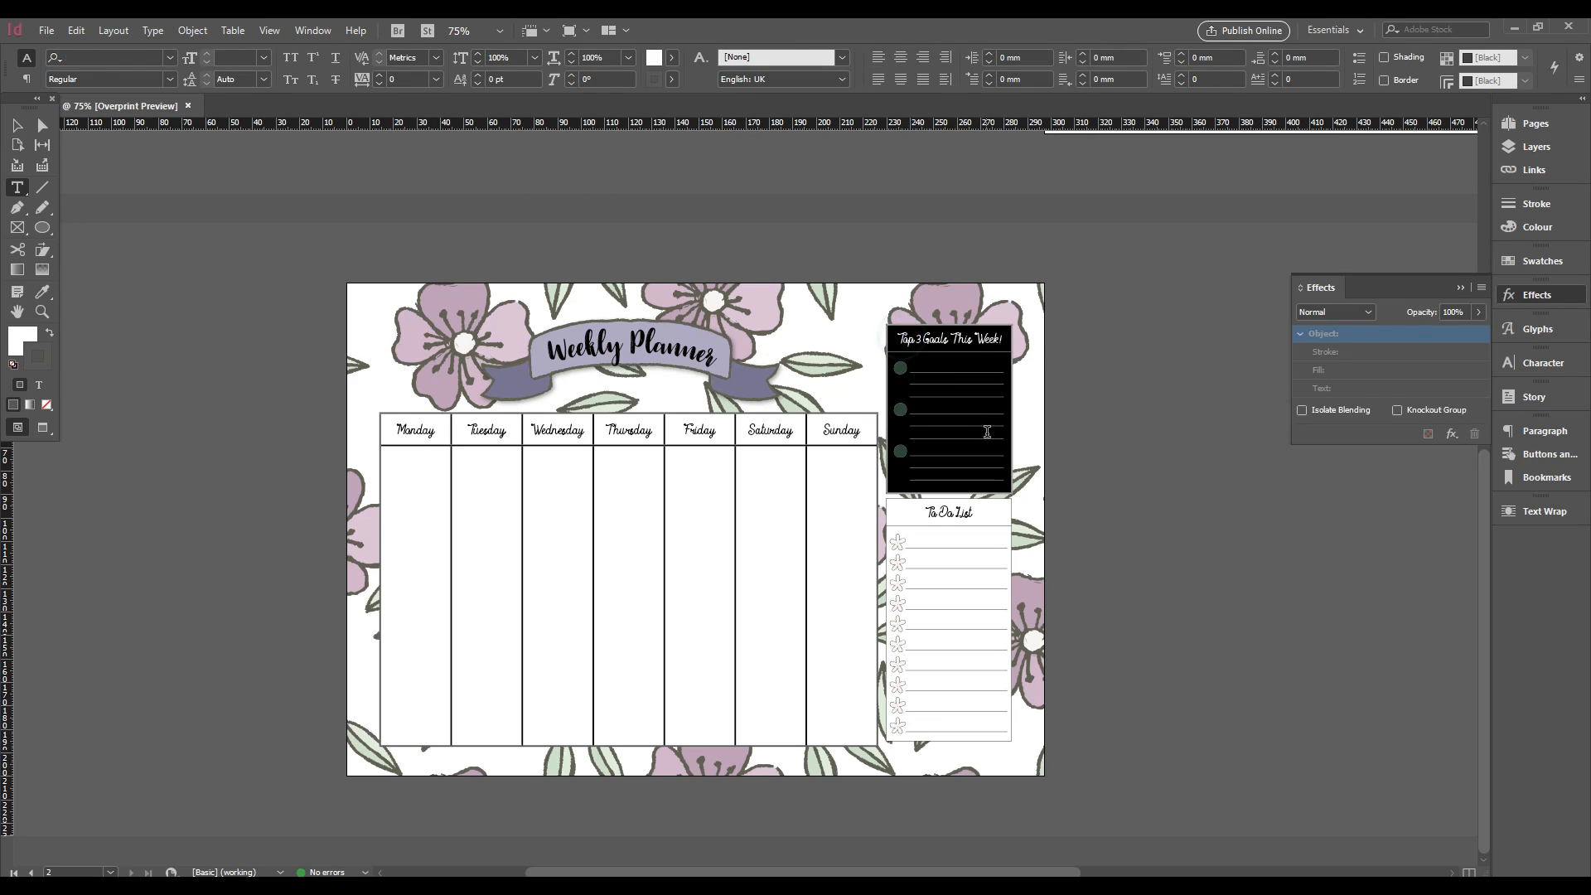
click(233, 32)
mouse_move(274, 128)
click(530, 163)
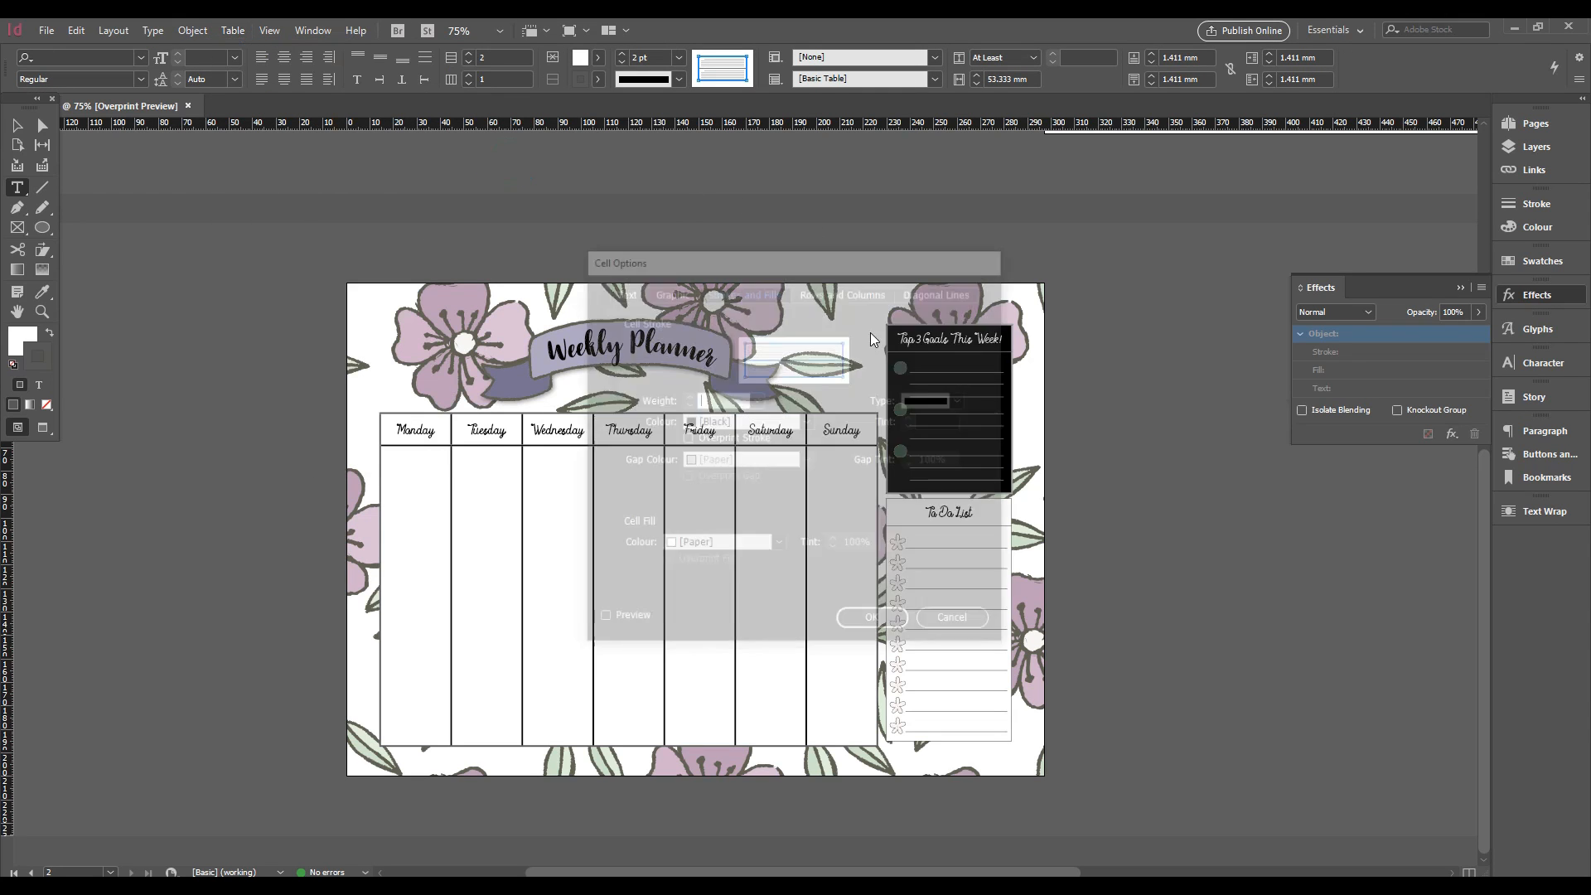
click(757, 400)
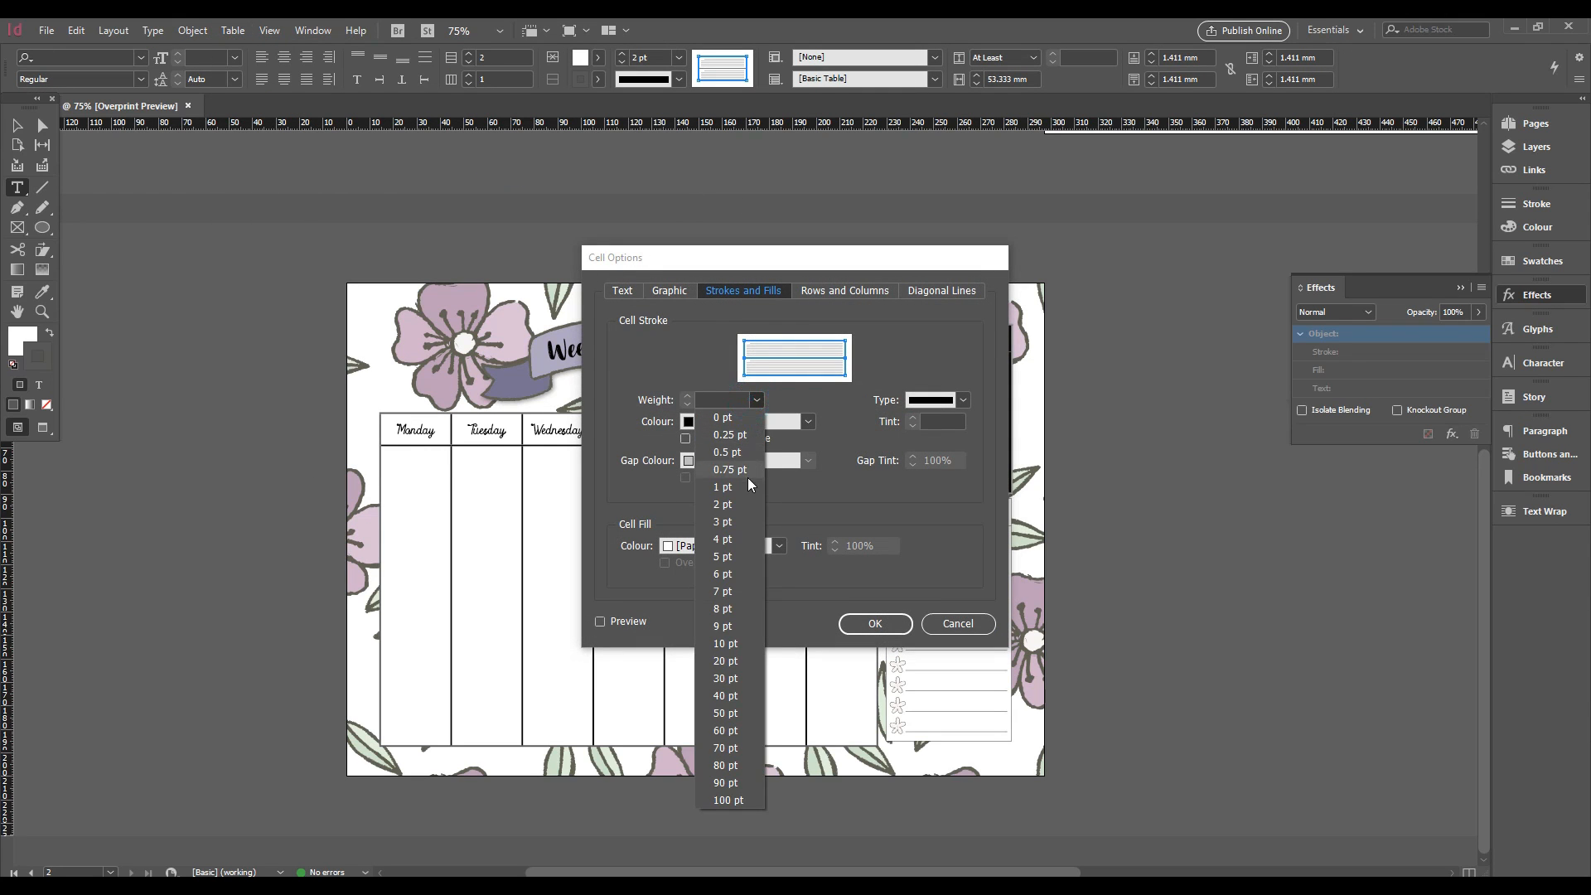
click(737, 511)
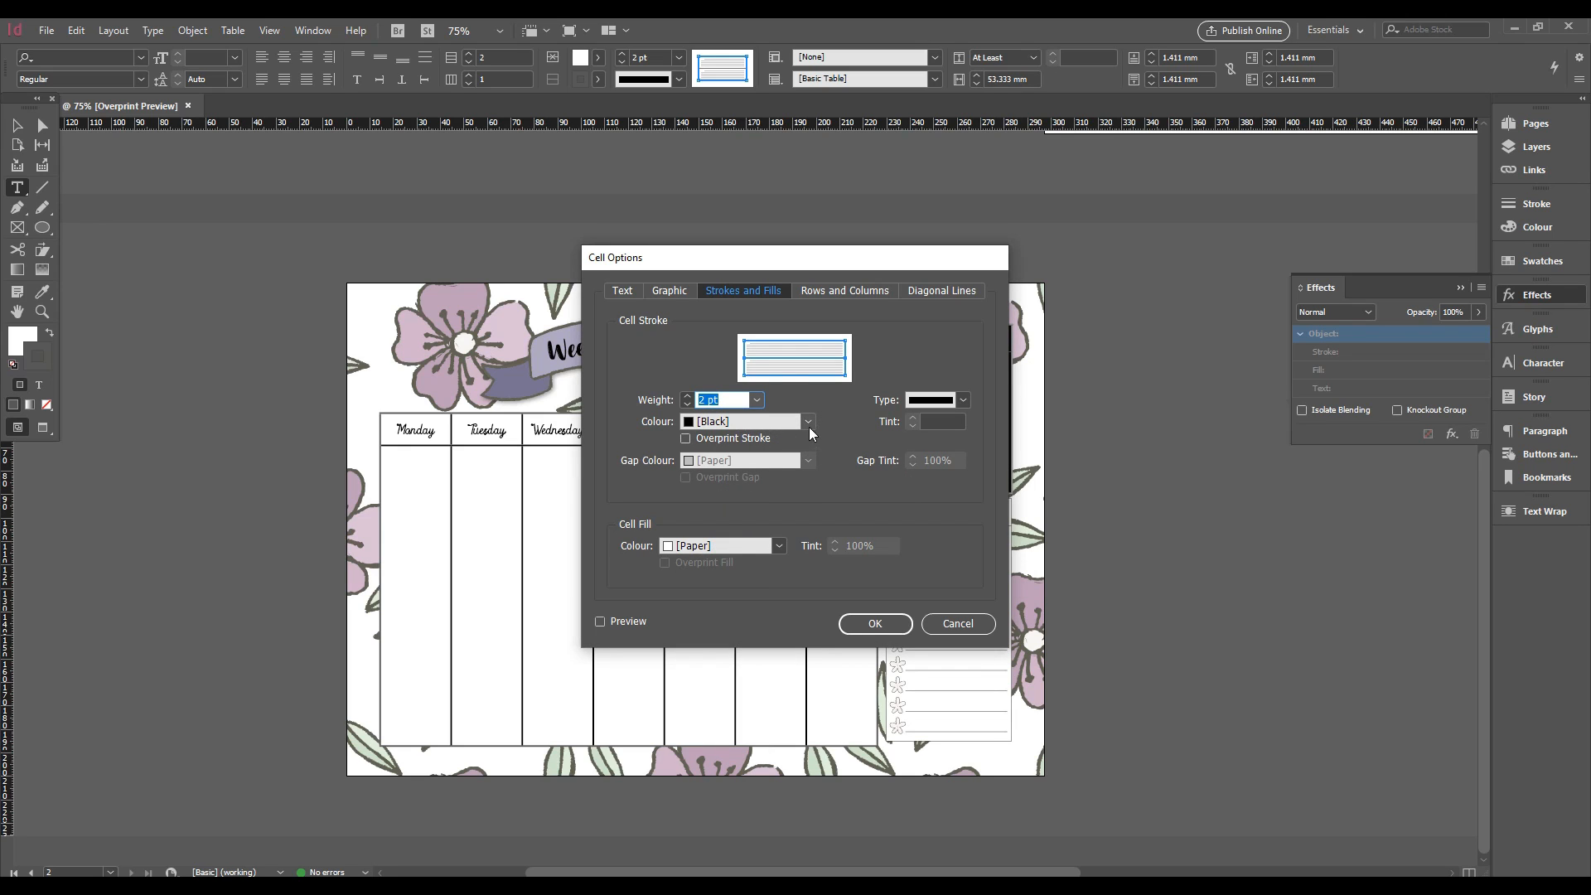
click(877, 623)
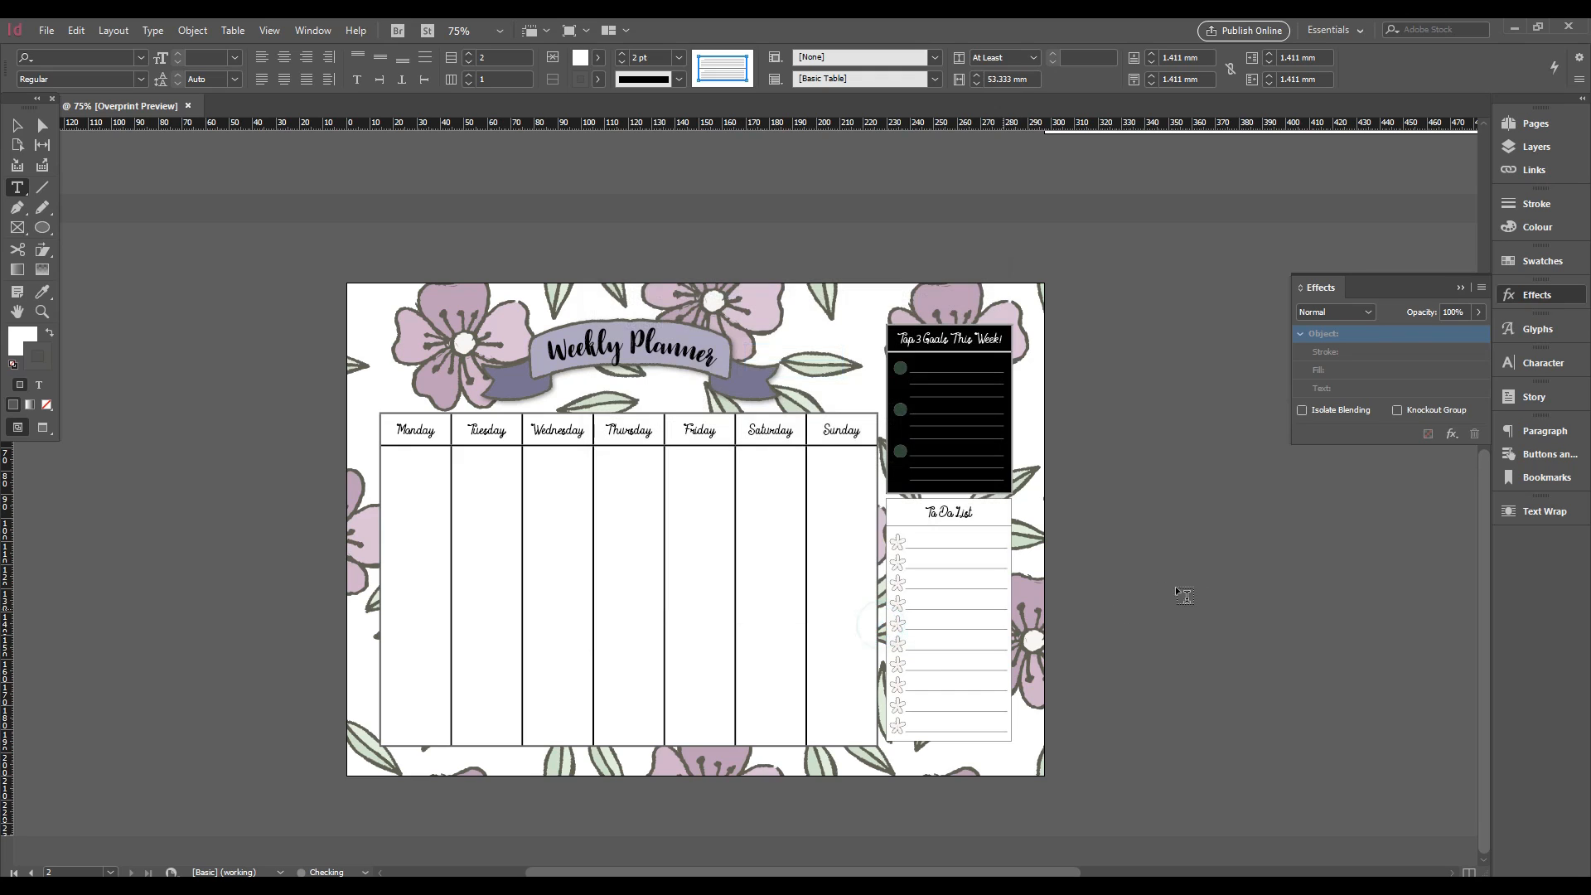
click(17, 125)
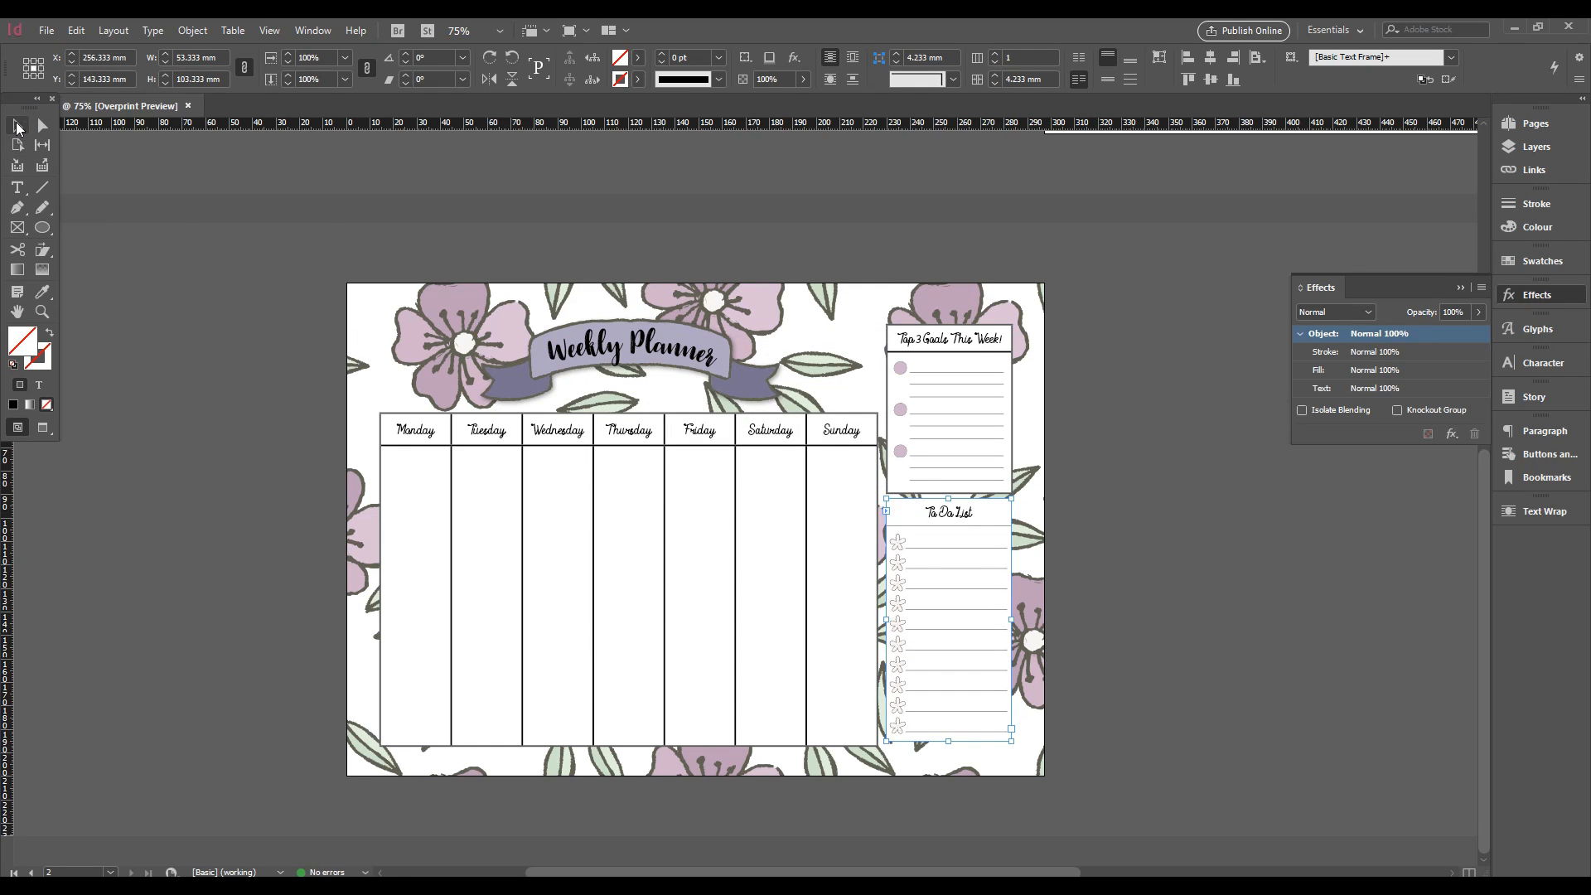
click(1282, 628)
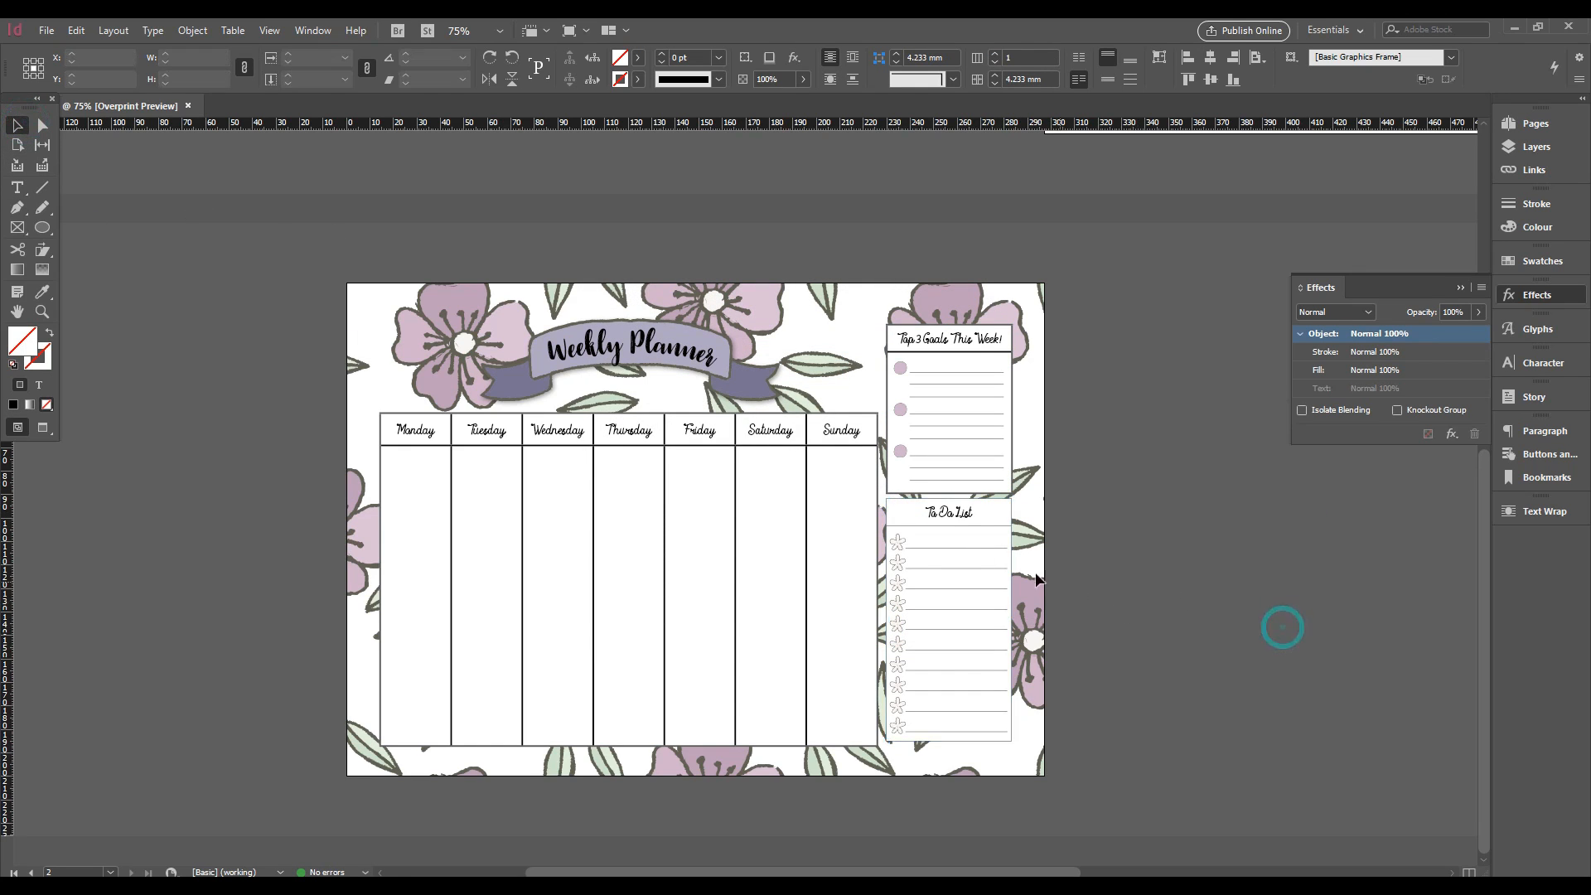
Select all cells of the To Do List table, set their stroke weight to 2 pt, and lower the tint of the black strokes
double_click(910, 515)
drag(909, 515, 1002, 664)
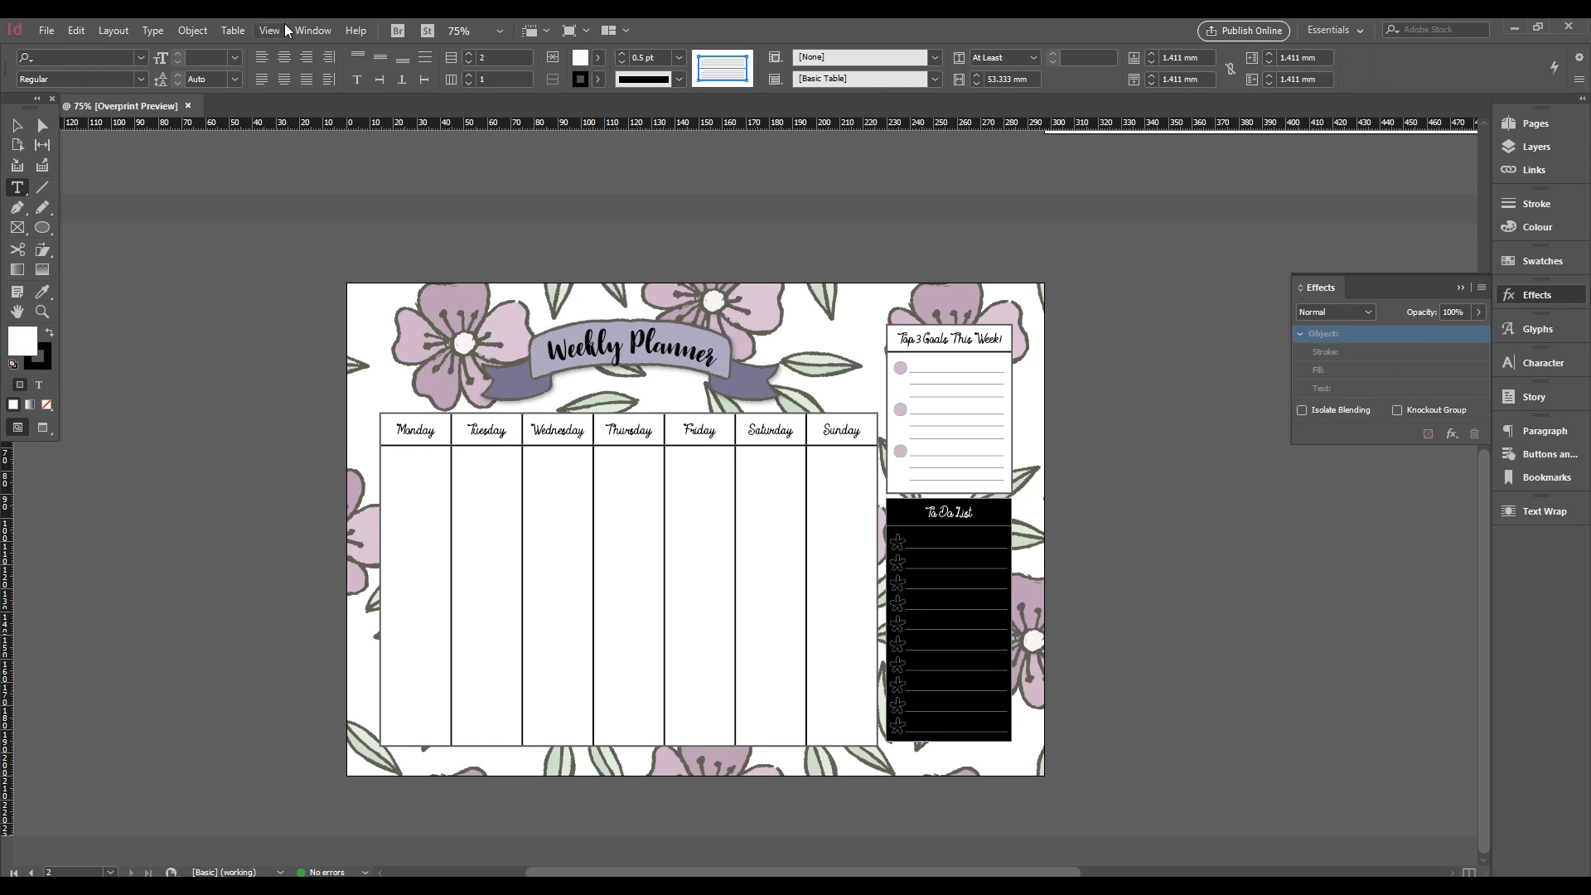
click(233, 31)
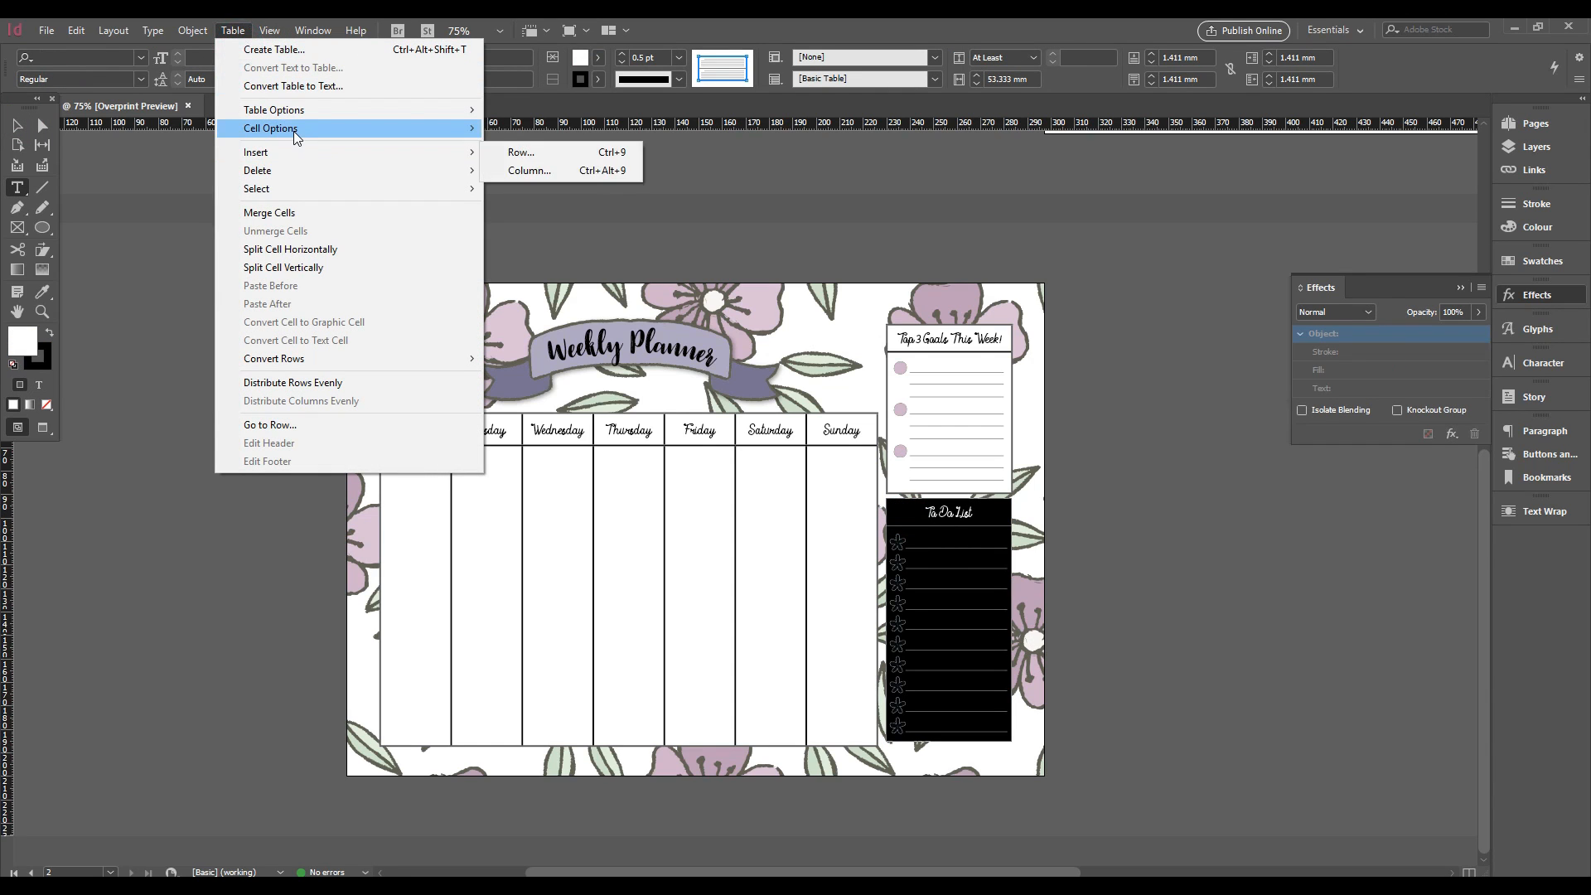
mouse_move(293, 131)
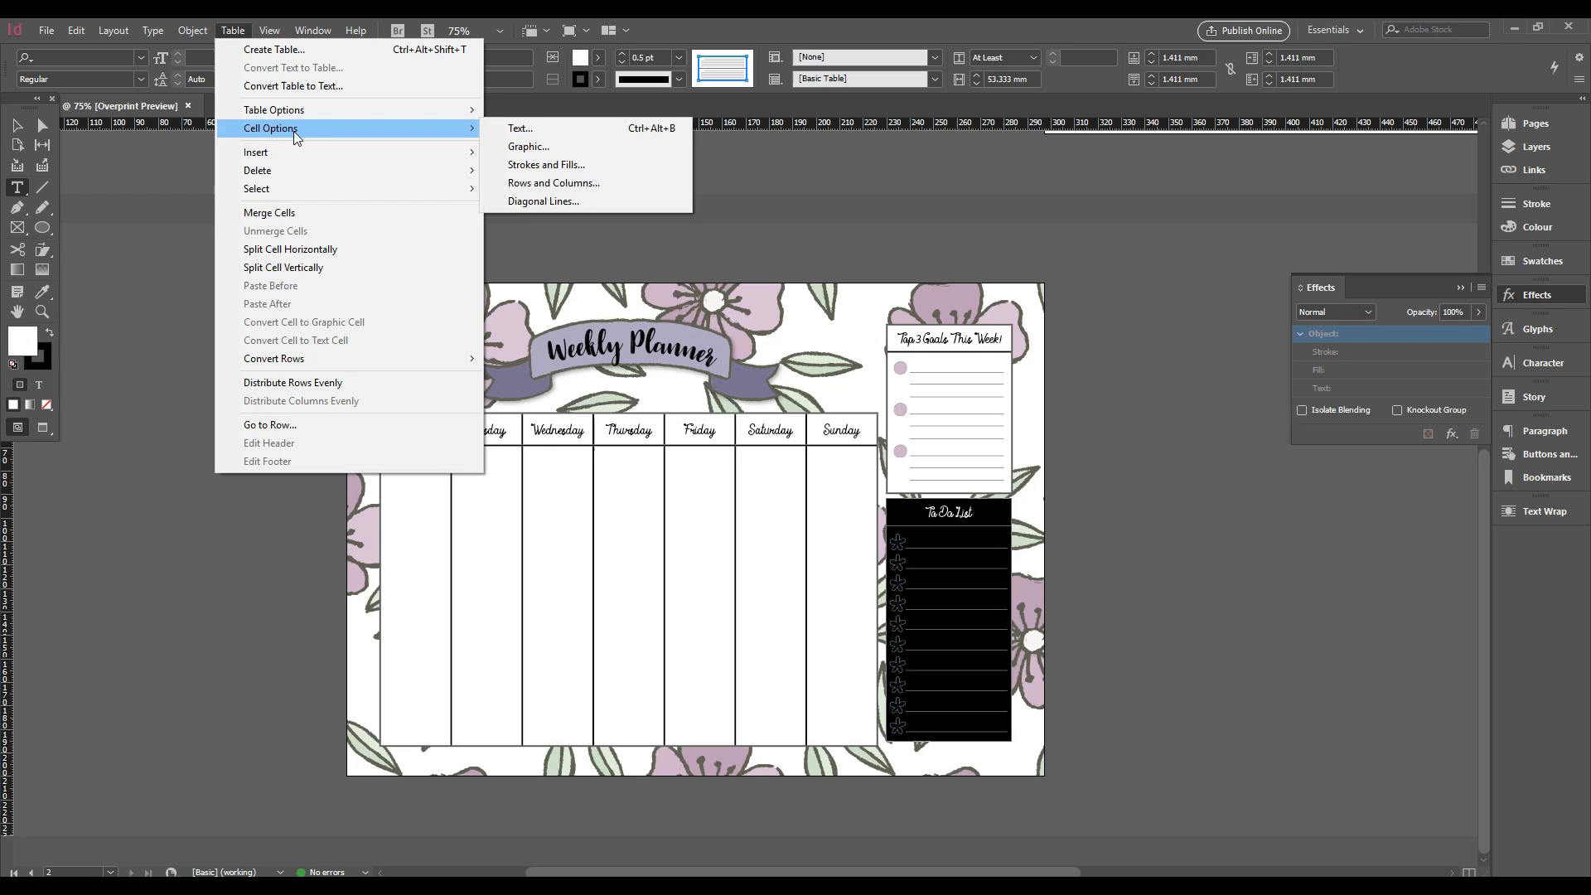
click(547, 164)
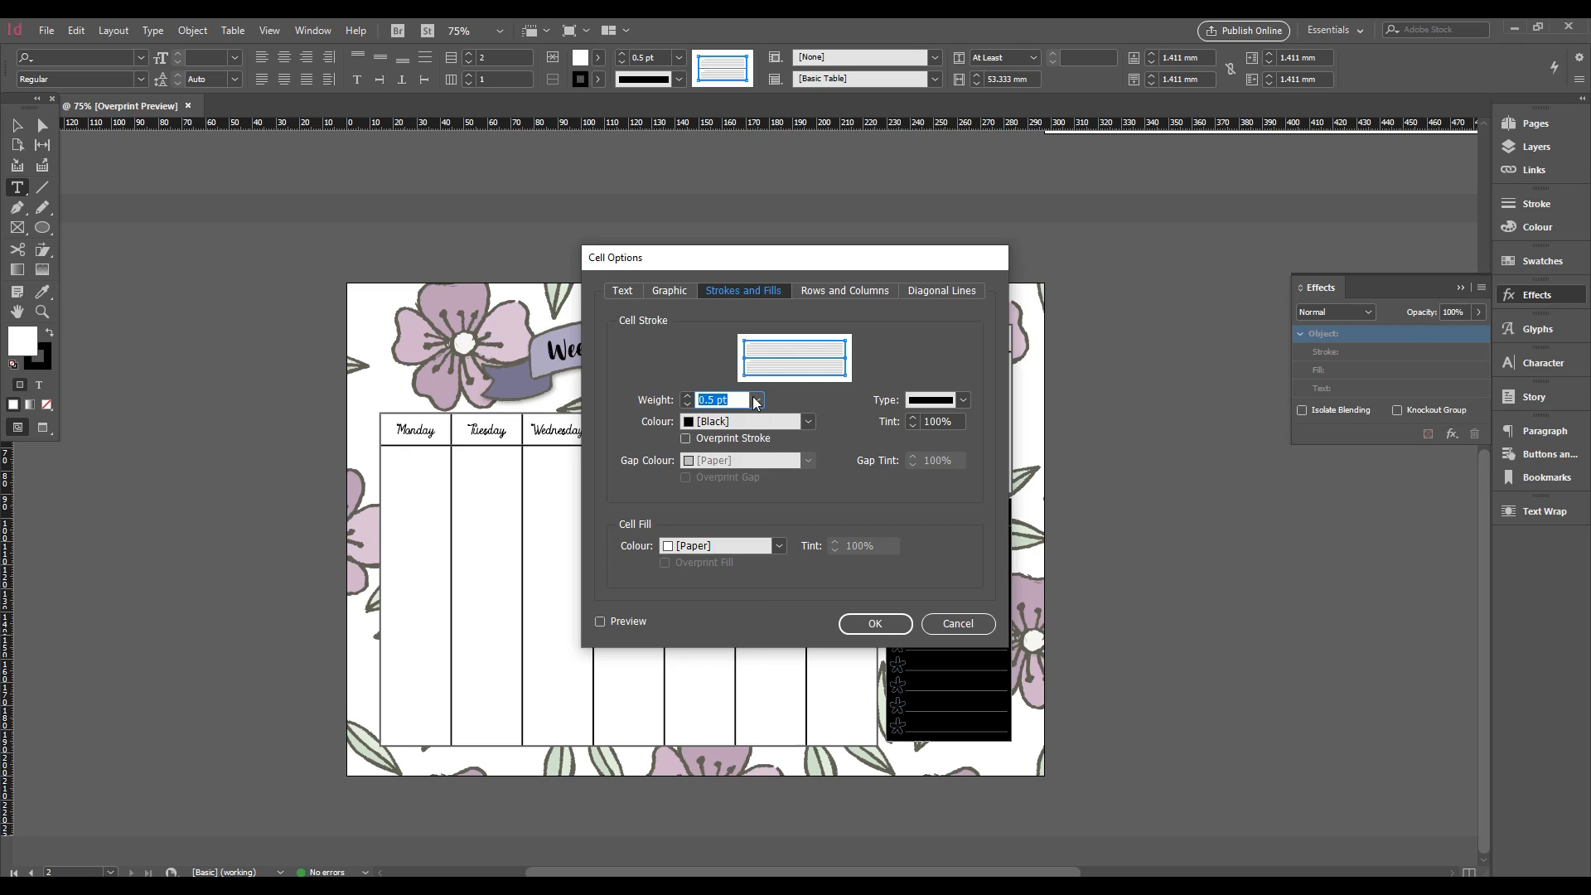
click(756, 400)
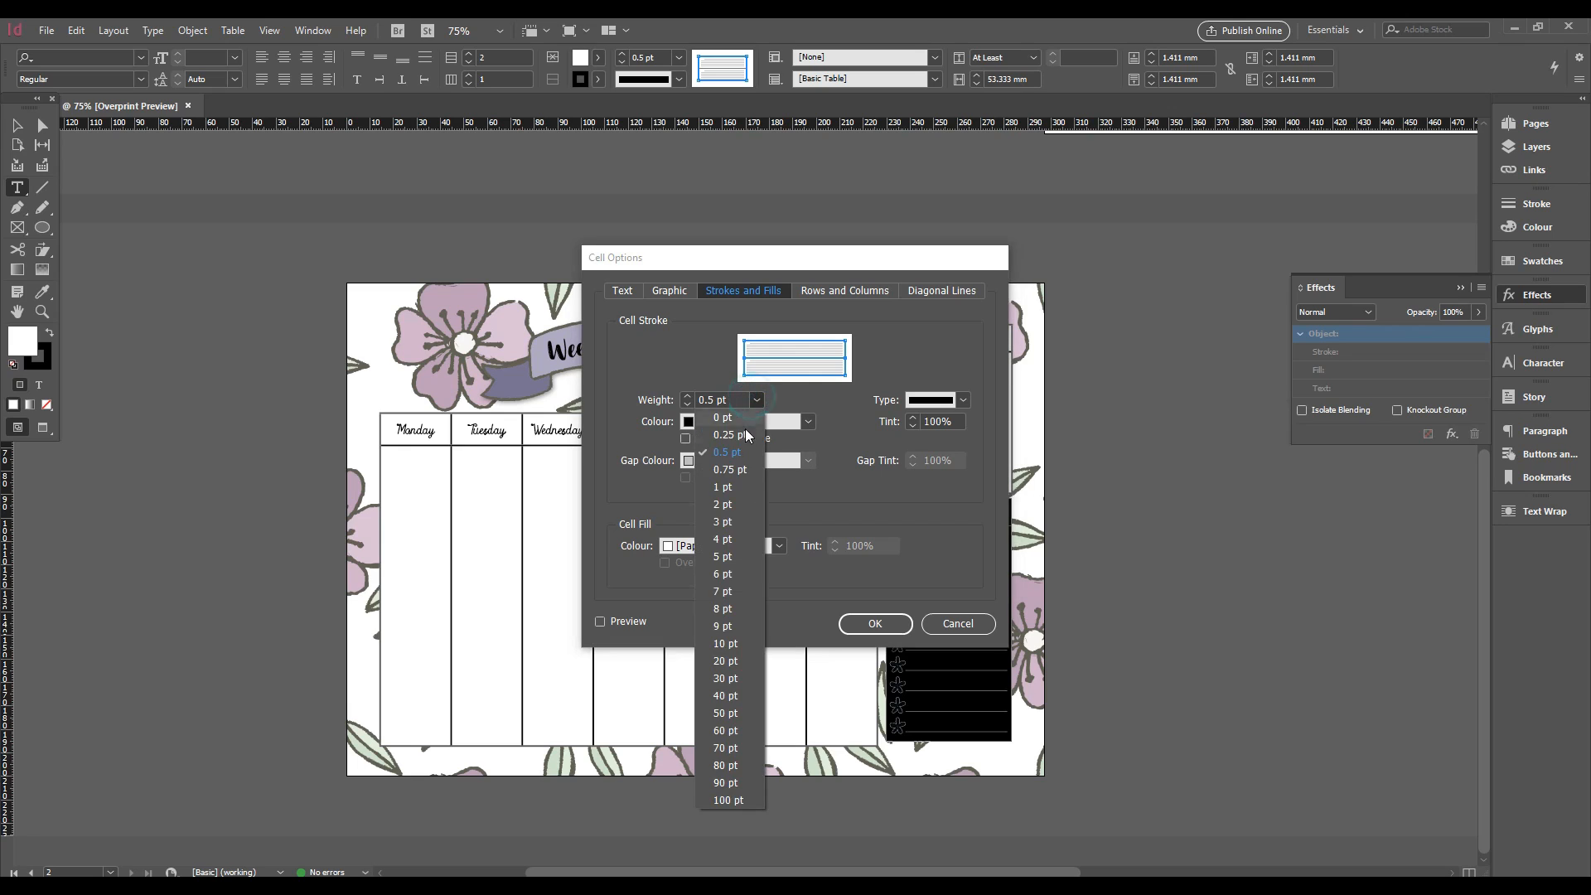
click(737, 504)
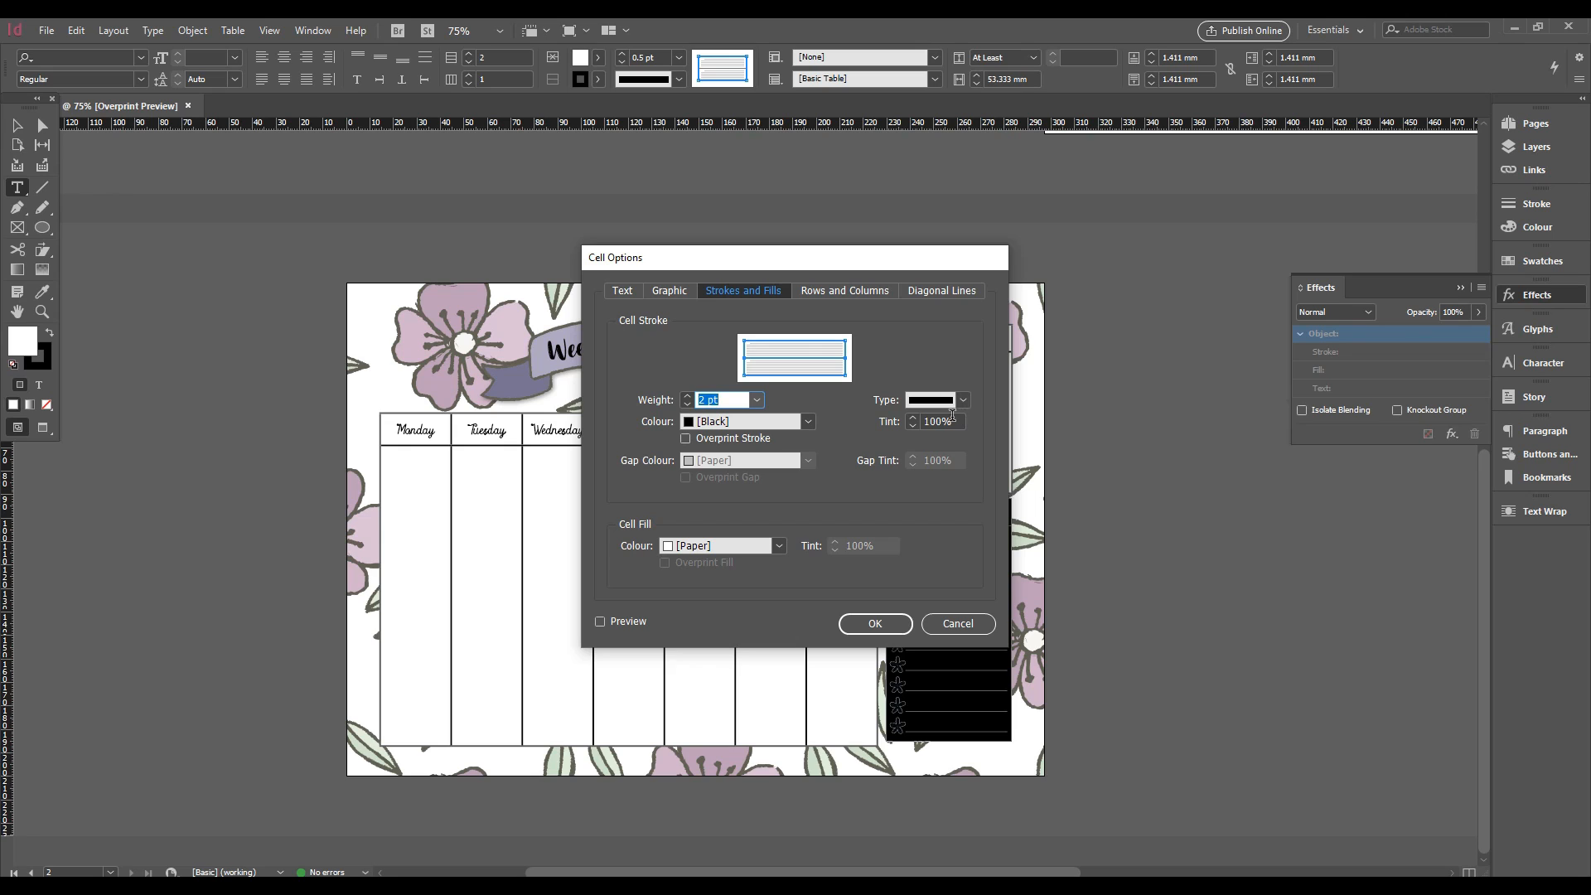
click(942, 422)
drag(942, 422, 890, 422)
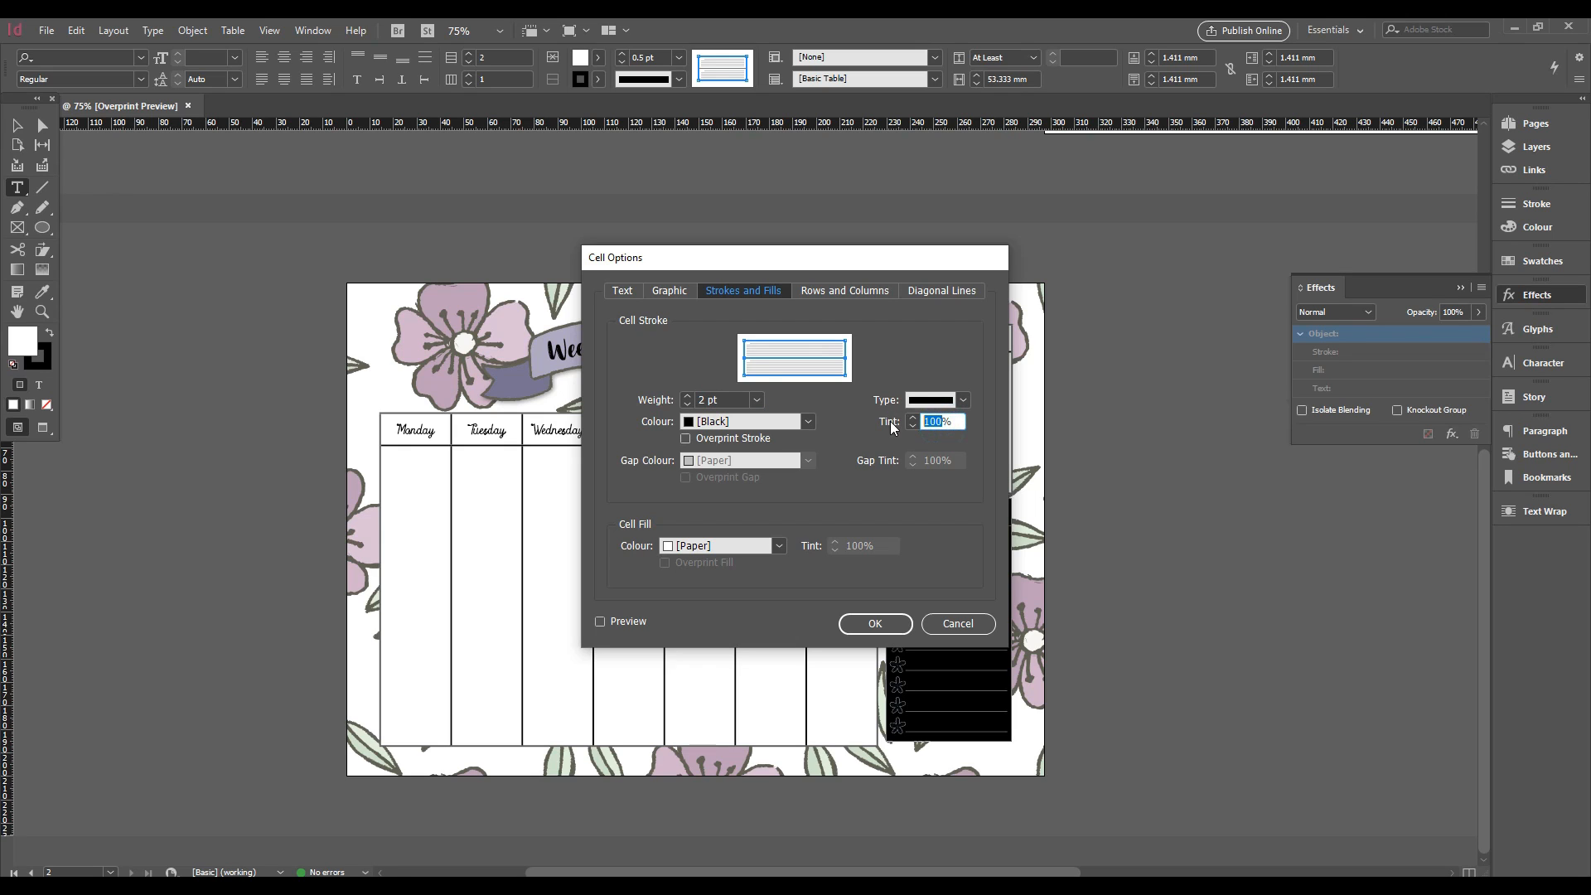
click(876, 623)
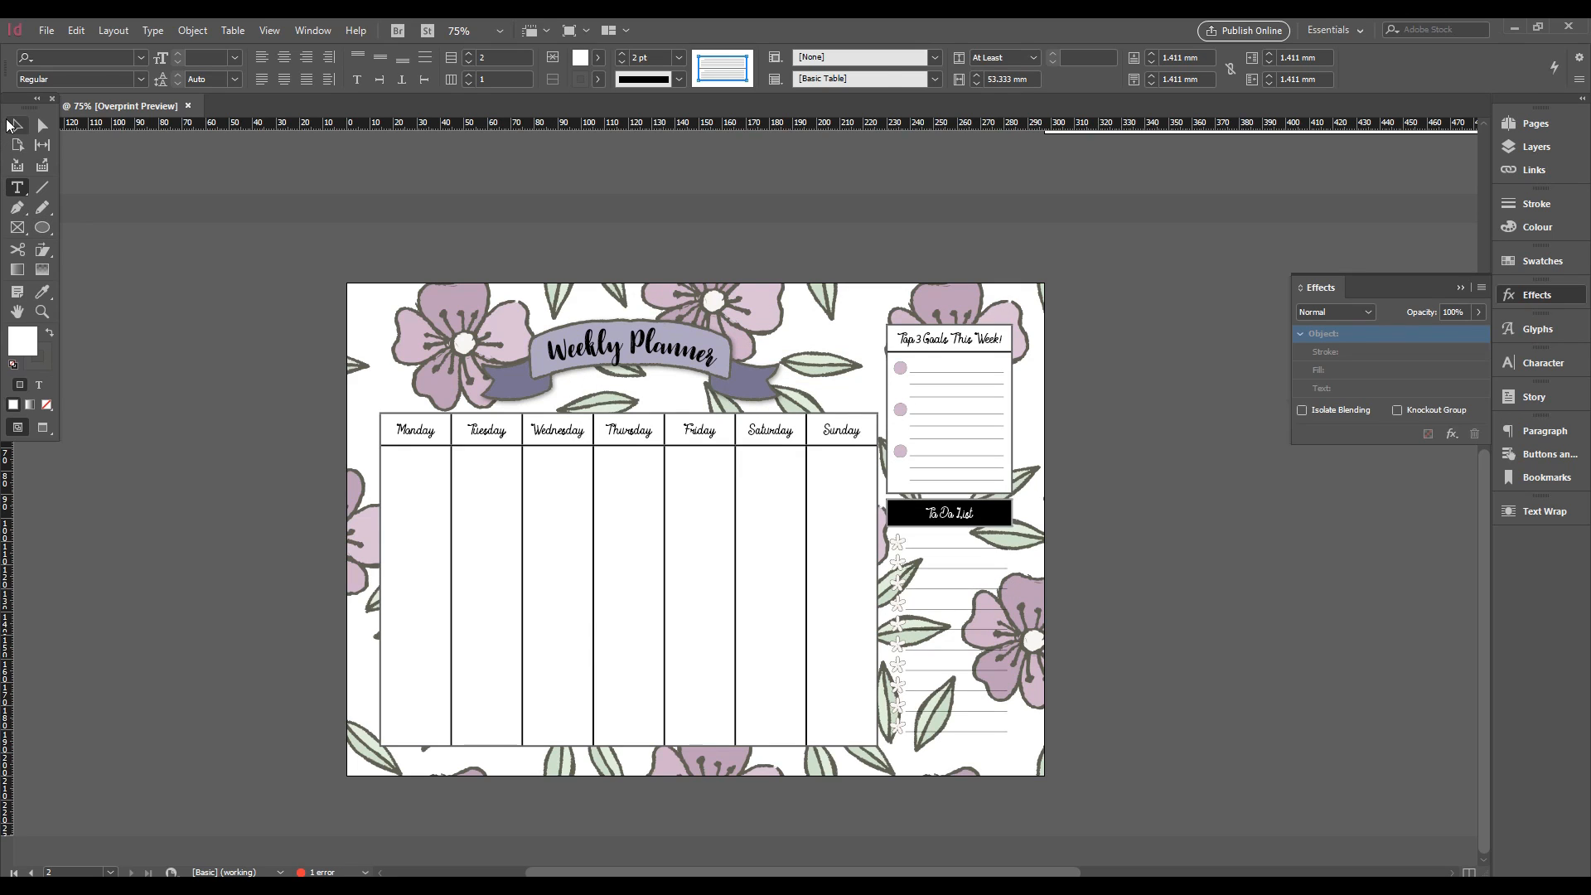
Extend the To Do List text frame slightly downward so it holds the whole table
click(15, 124)
click(1154, 580)
click(955, 736)
drag(951, 741, 951, 751)
click(1137, 748)
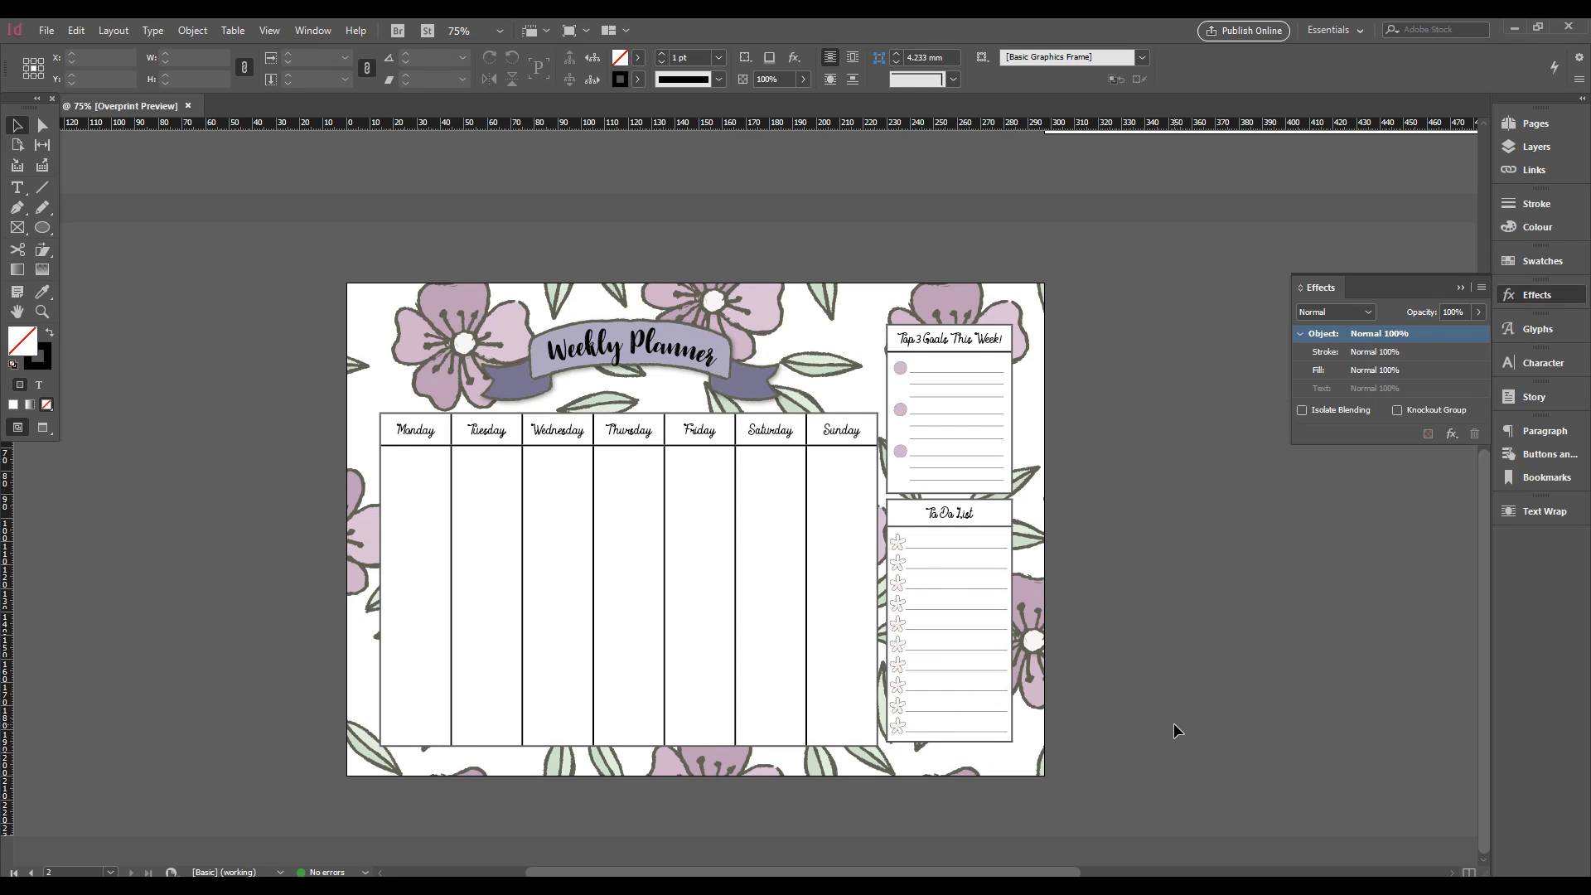
key(ctrl+=)
key(ctrl+=)
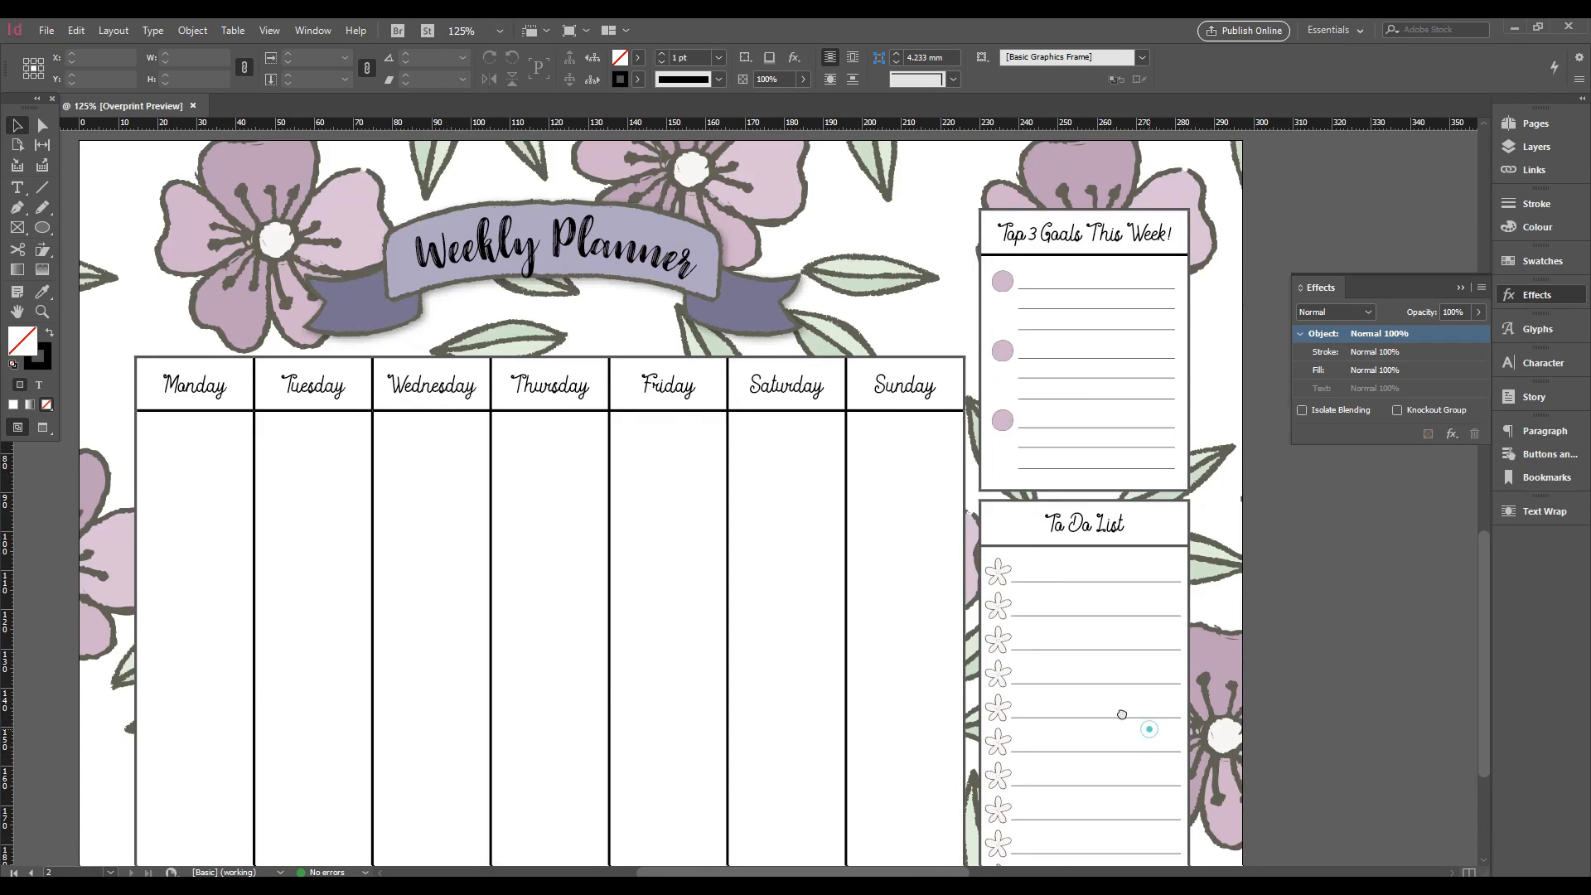
drag(1149, 729, 883, 666)
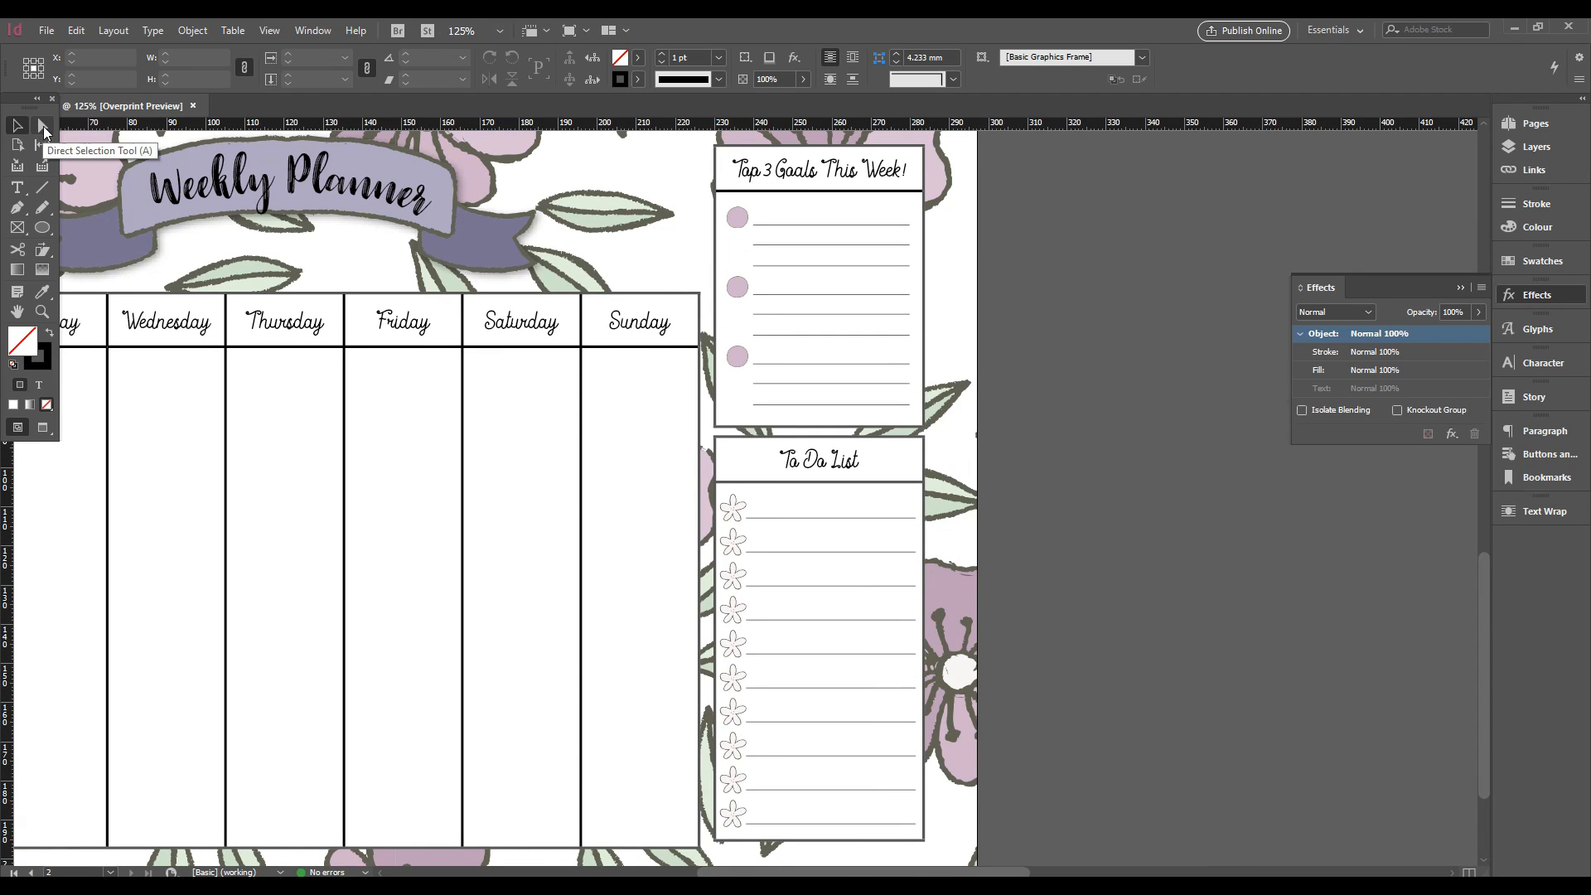
click(804, 223)
click(799, 298)
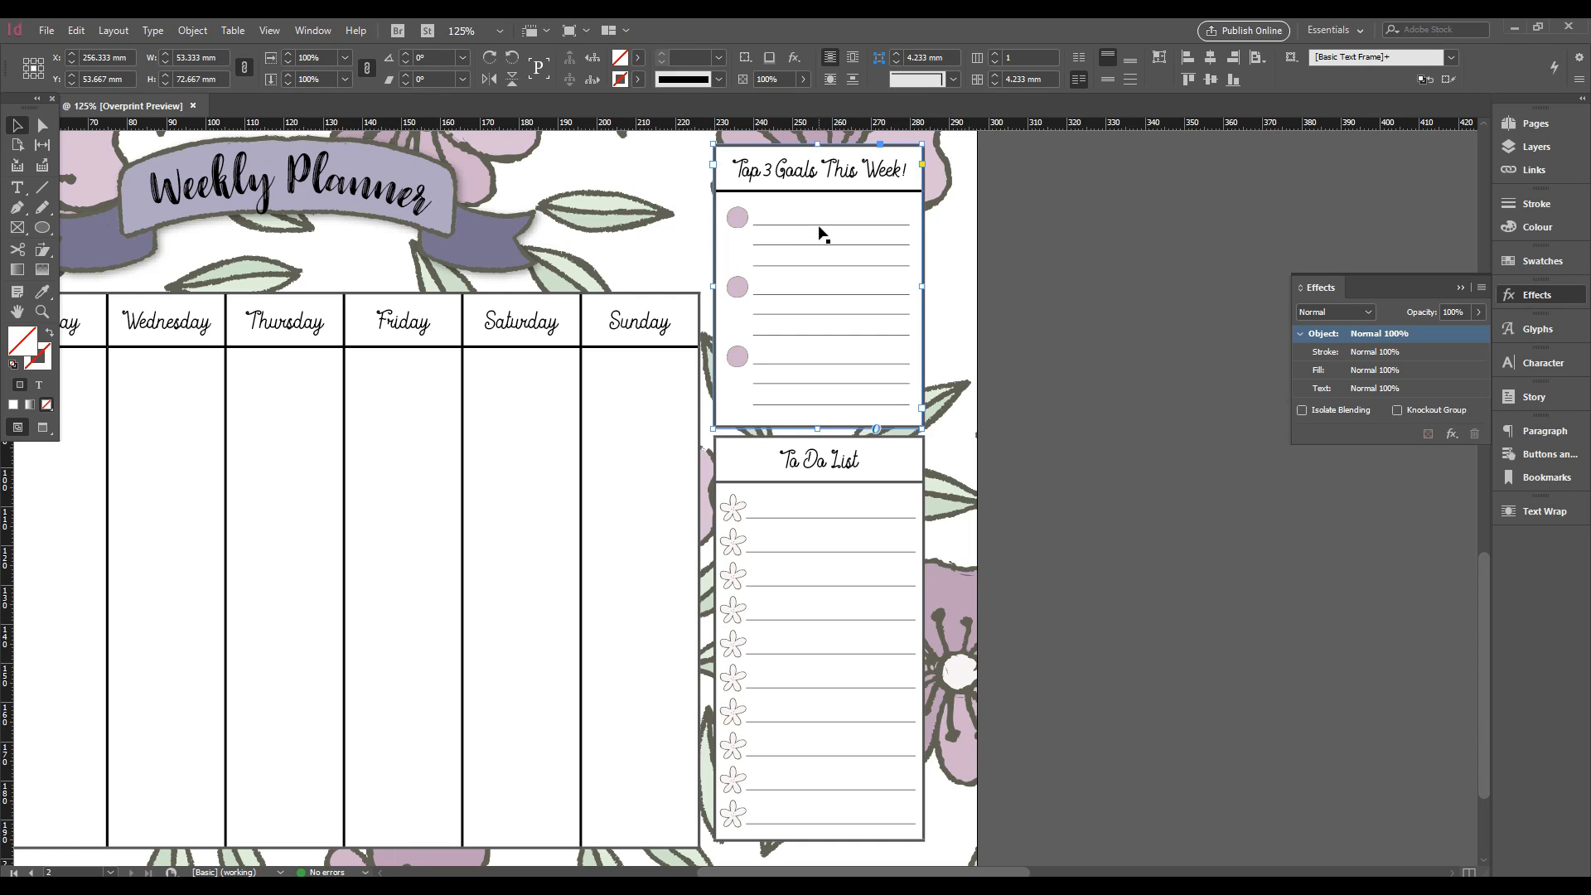
click(42, 126)
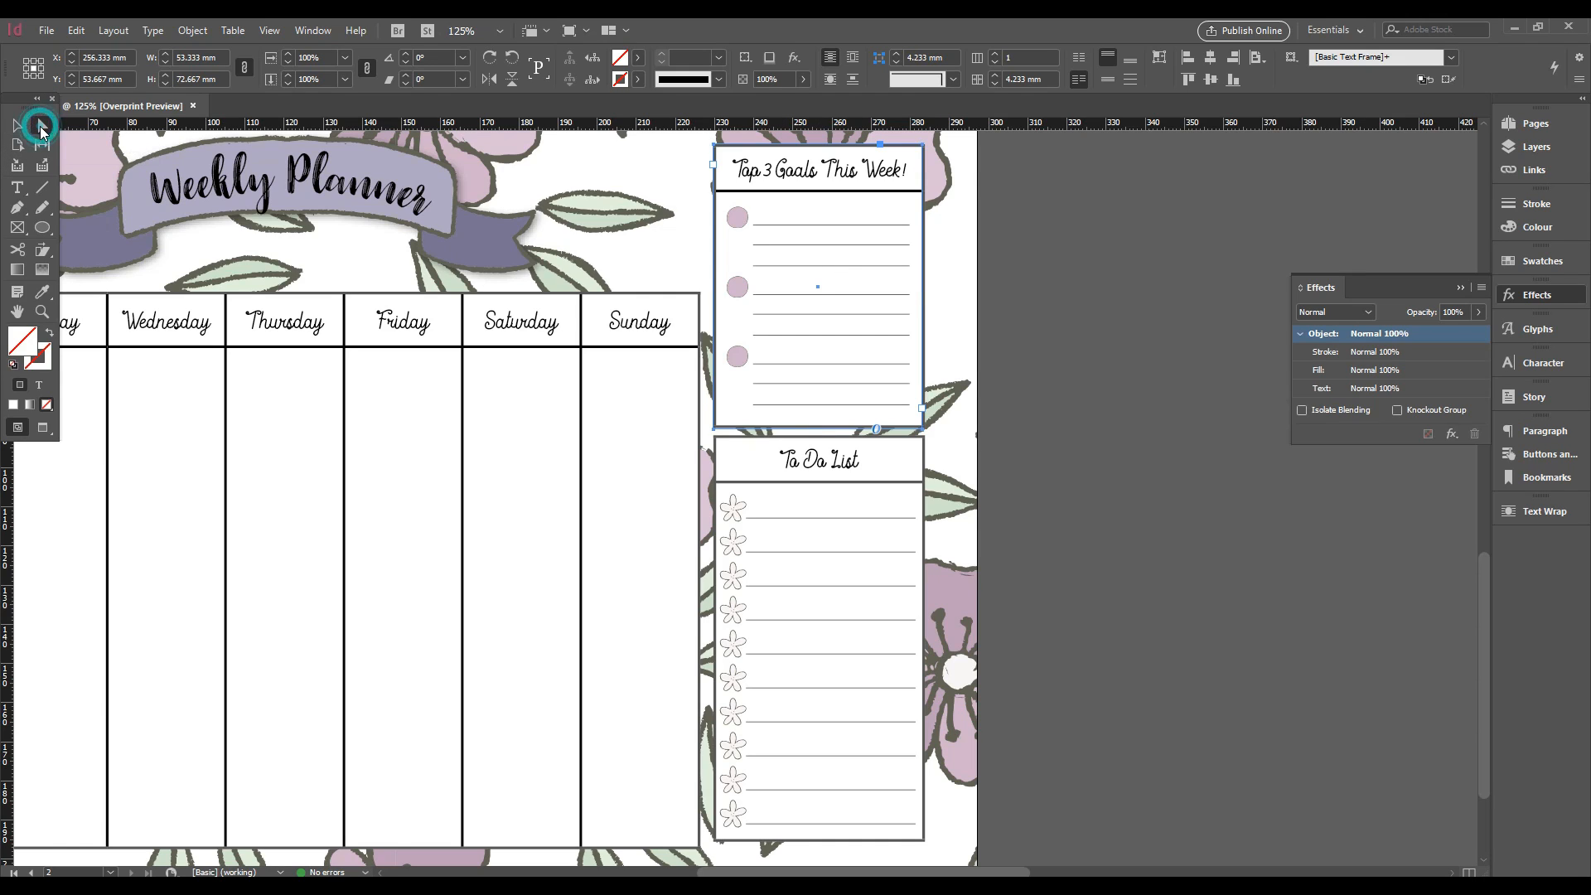
click(881, 225)
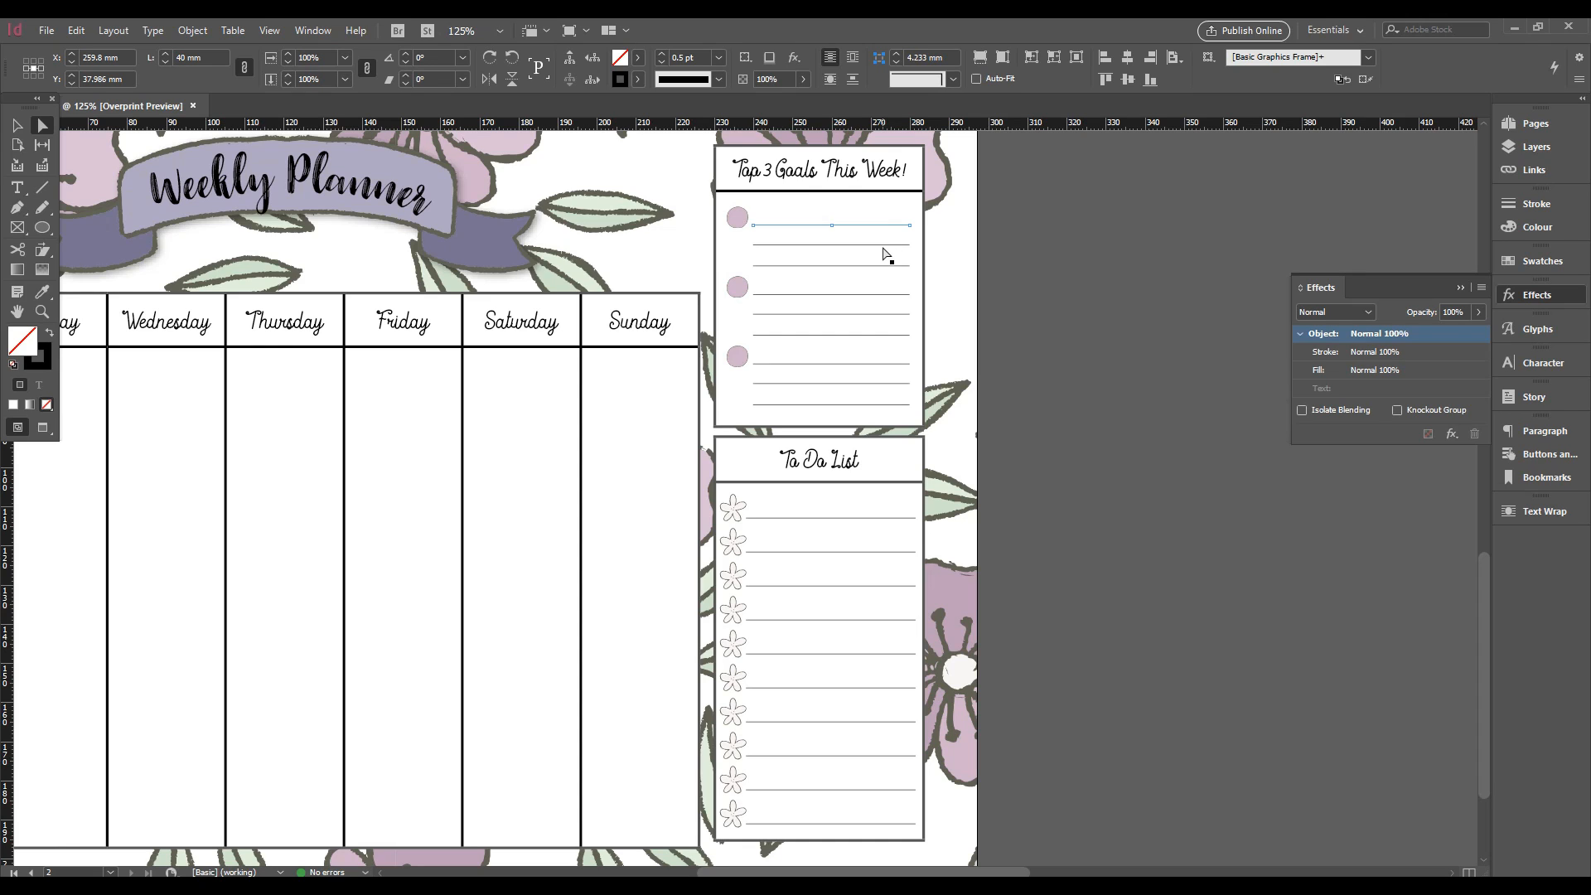
click(881, 246)
click(881, 224)
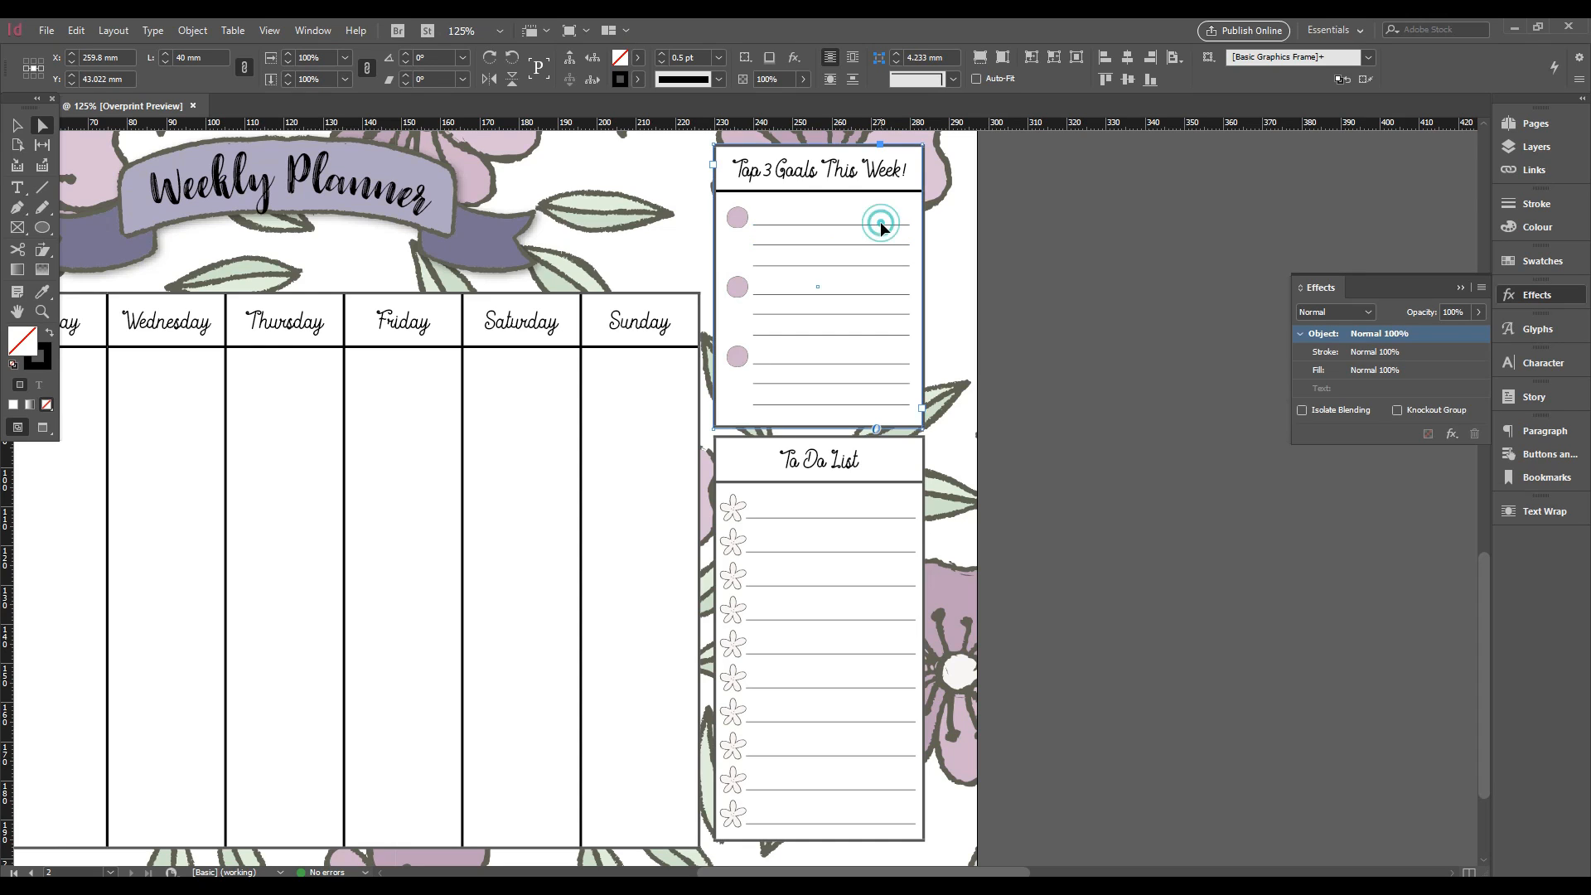
click(882, 224)
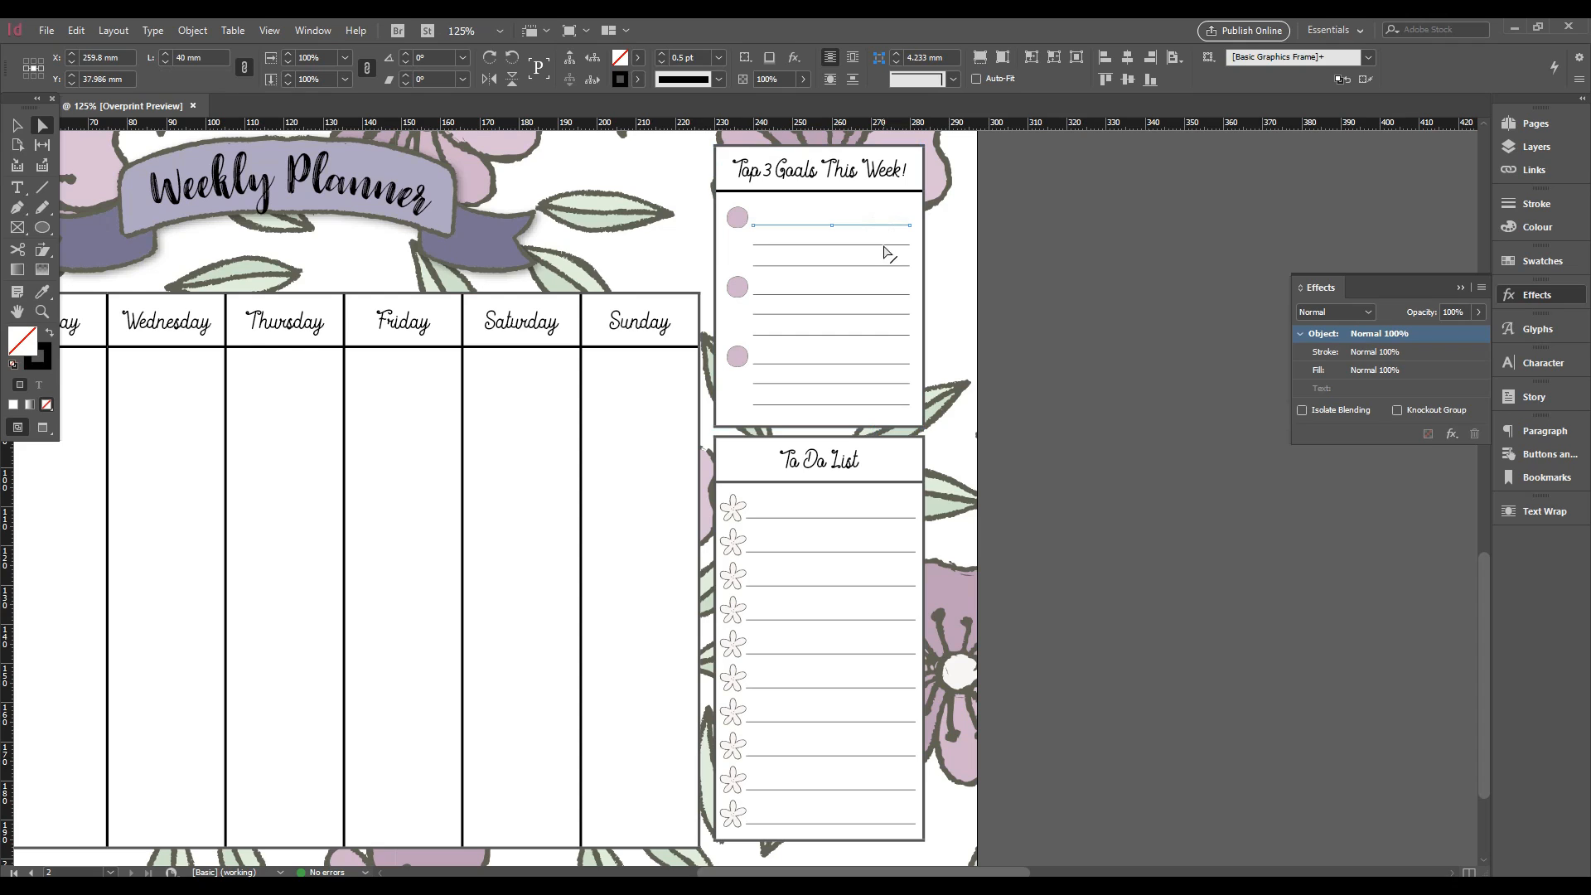
shift+click(883, 245)
shift+click(883, 276)
click(1012, 292)
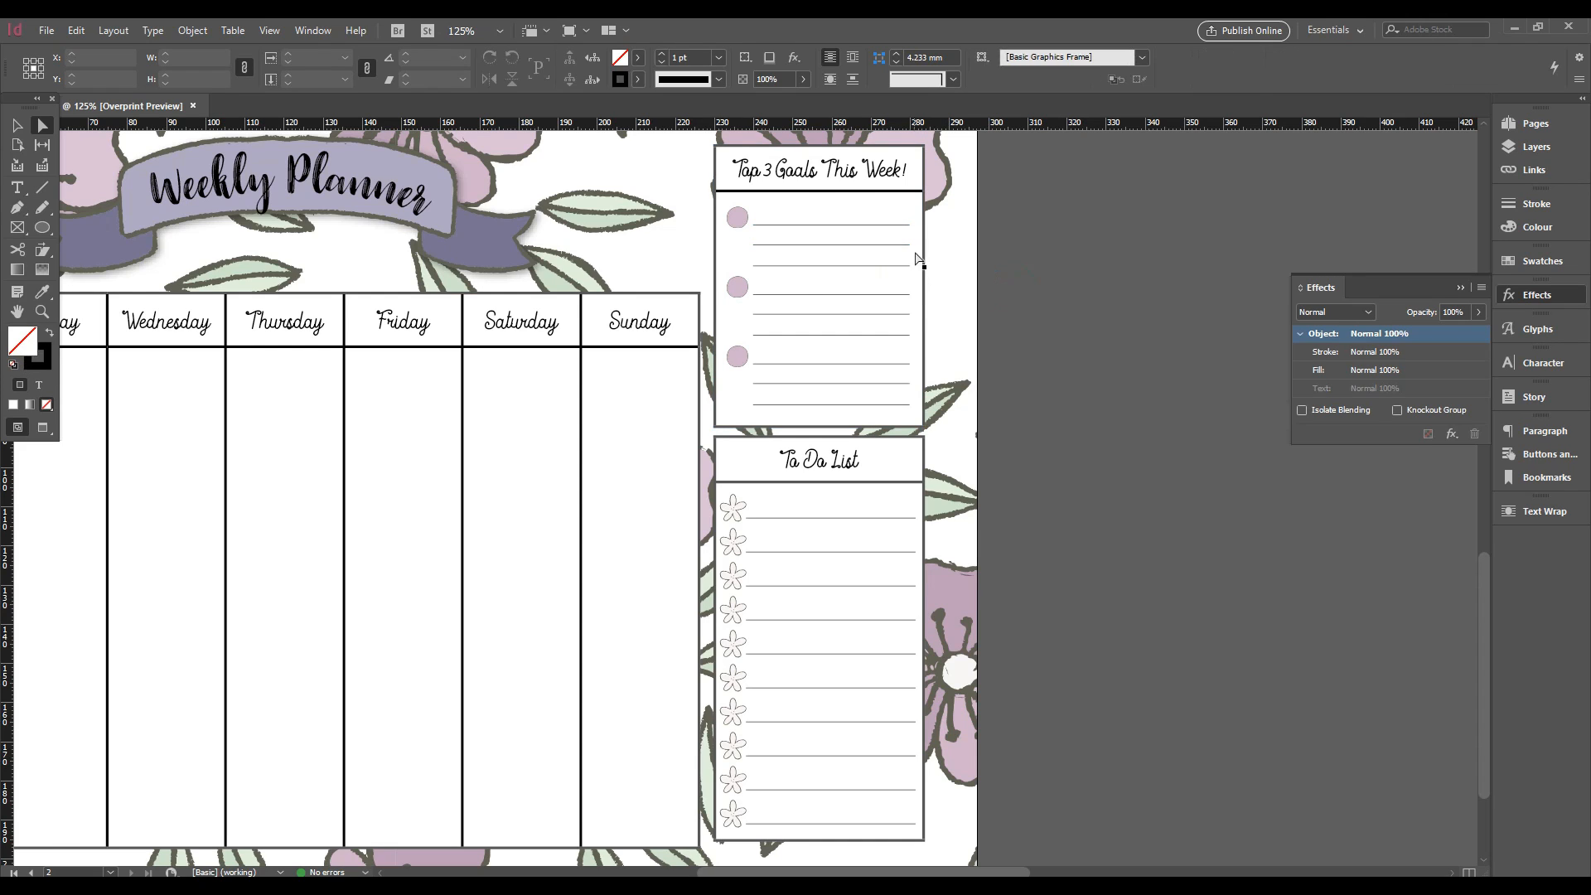
Select all writing lines in the Top 3 Goals and To Do List boxes, excluding the background and the table frames
drag(992, 217, 887, 419)
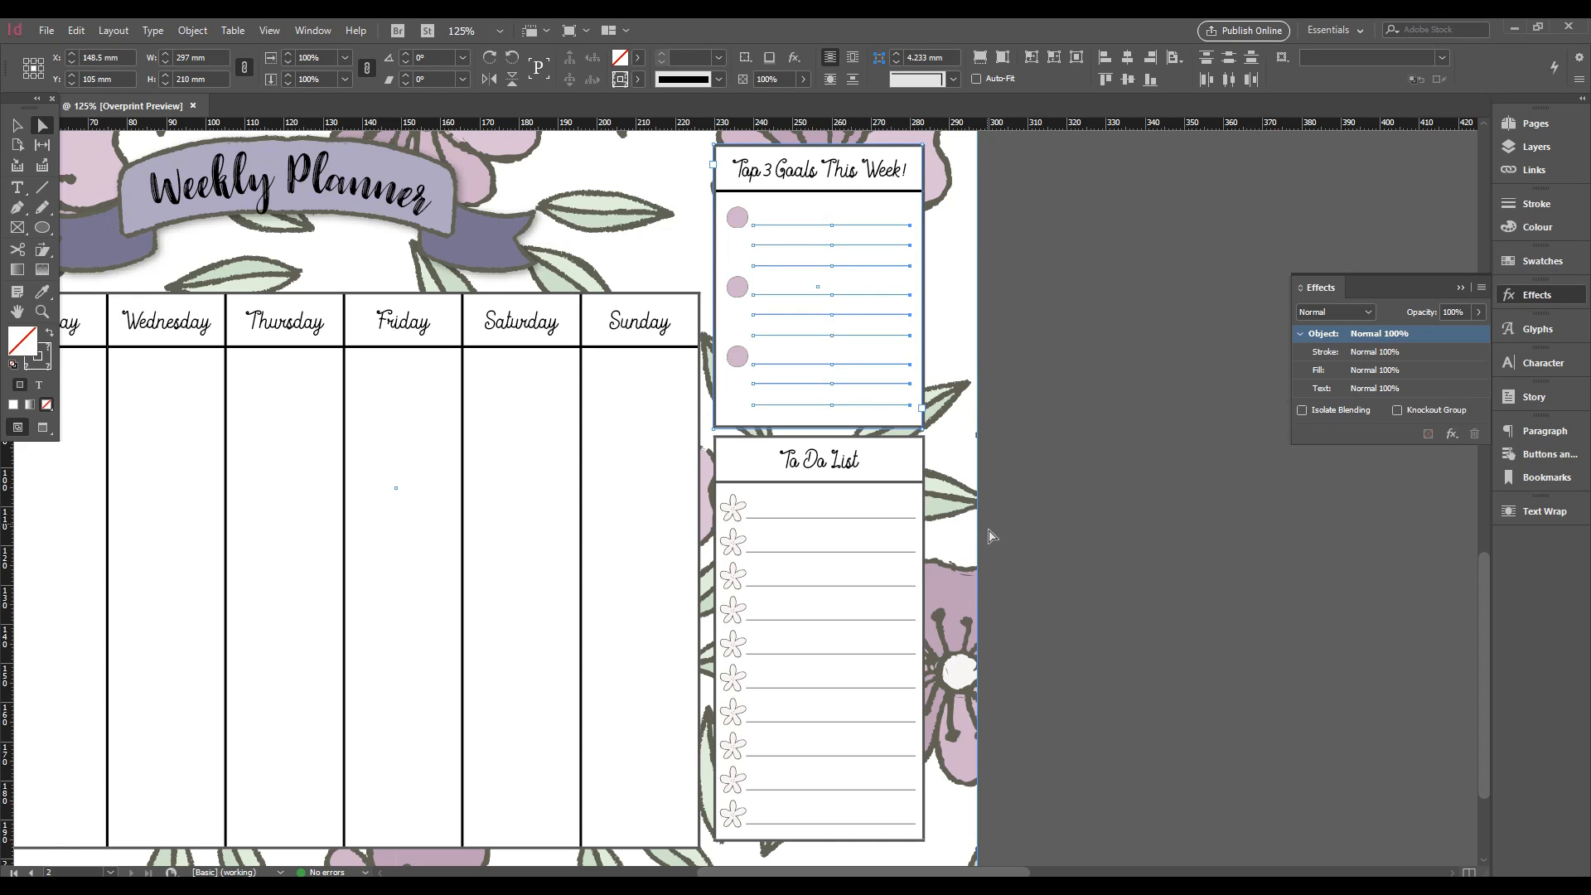
drag(1008, 507, 854, 825)
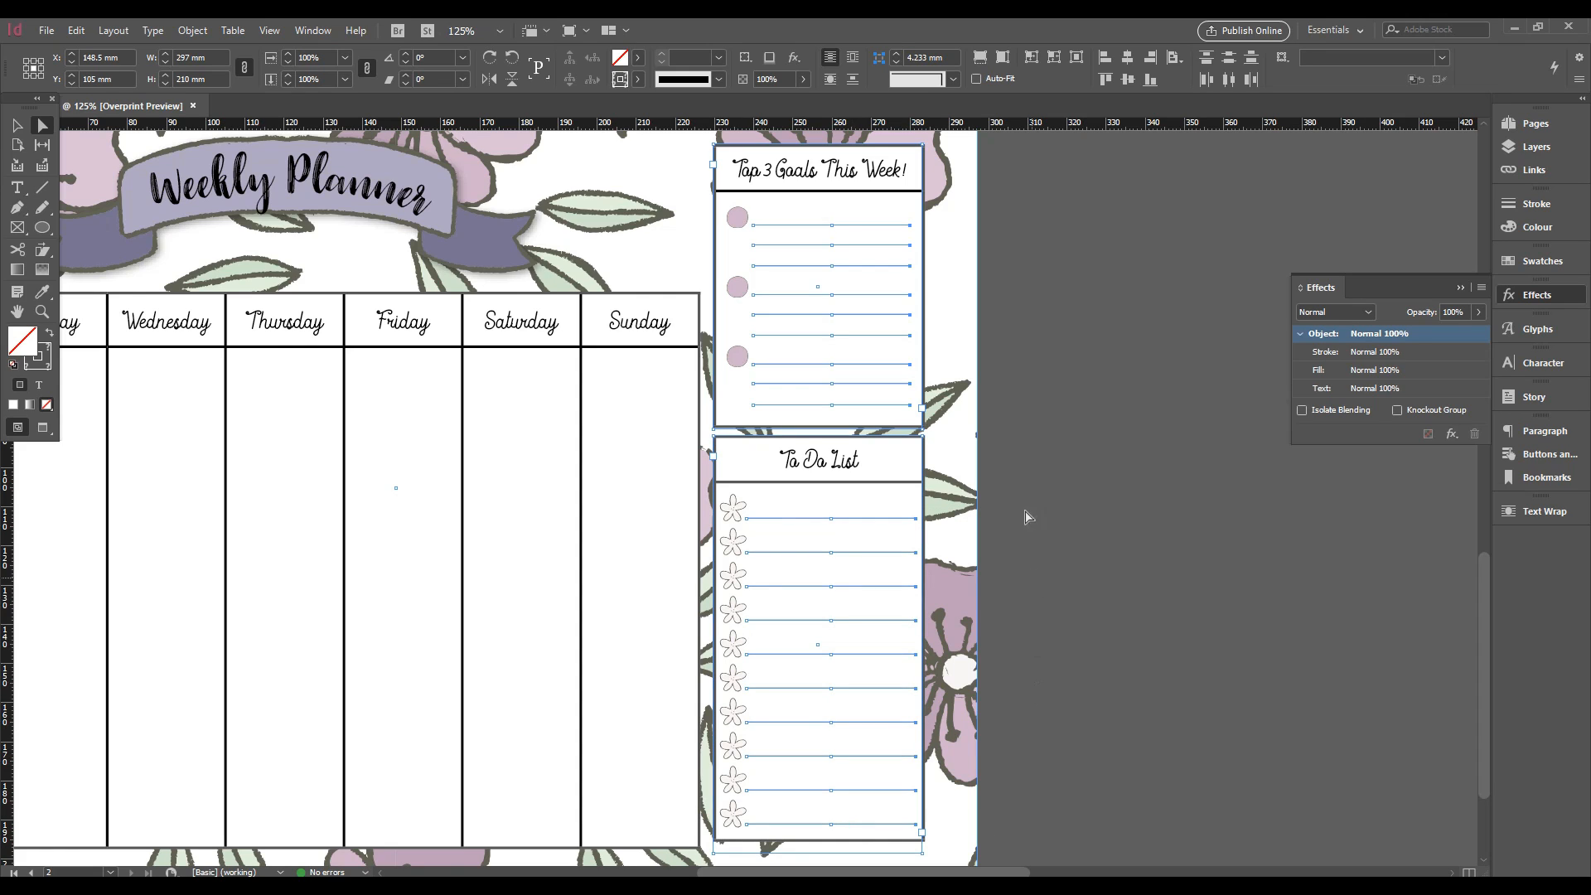
click(15, 128)
shift+click(925, 177)
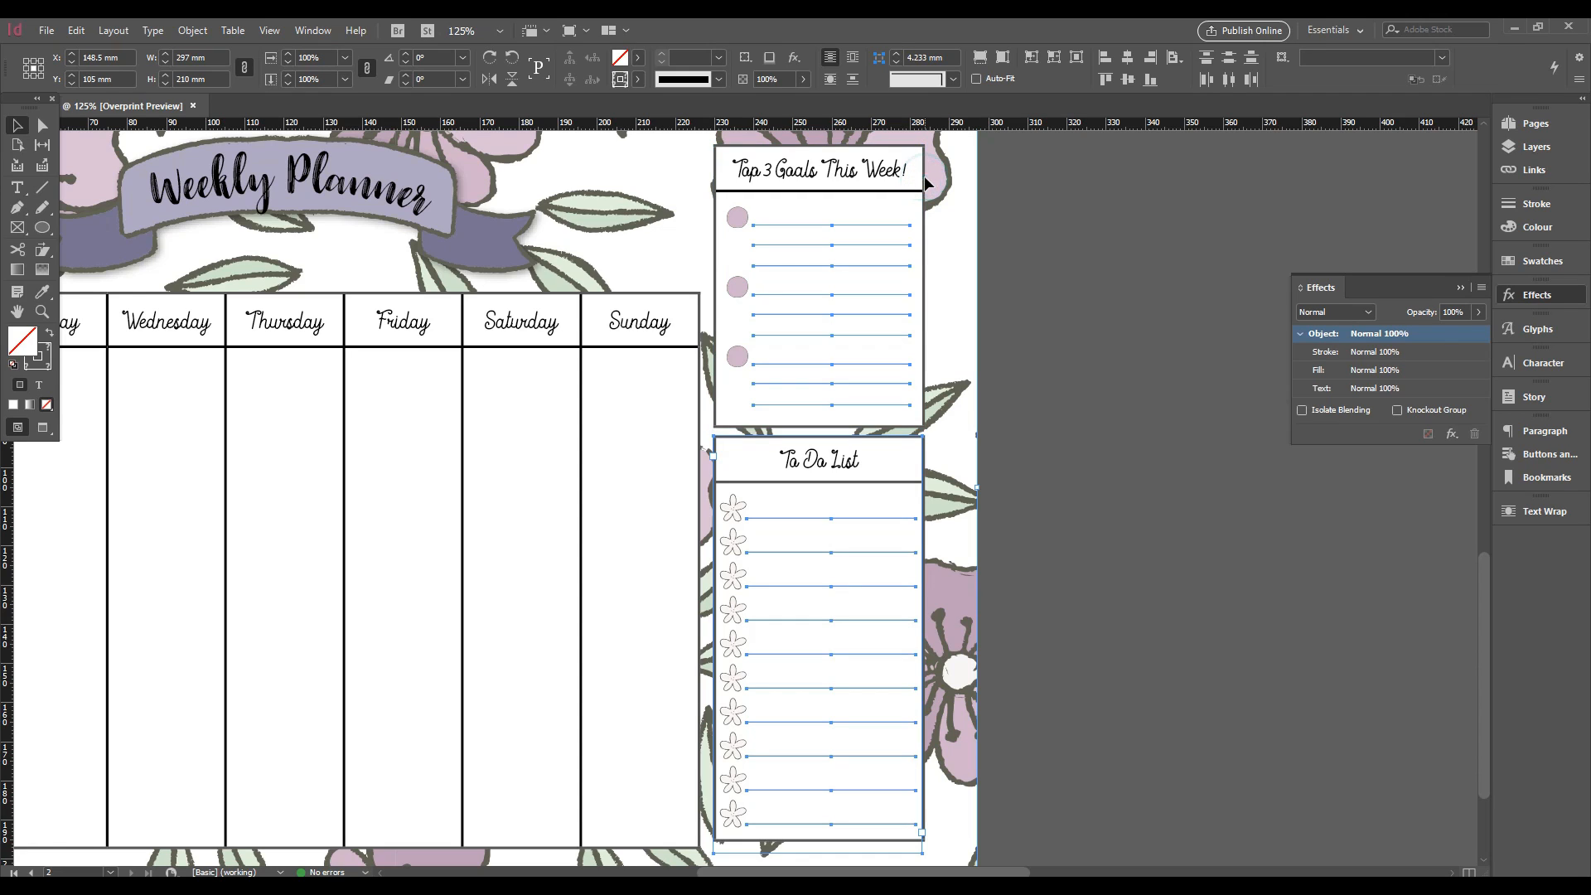
shift+click(923, 466)
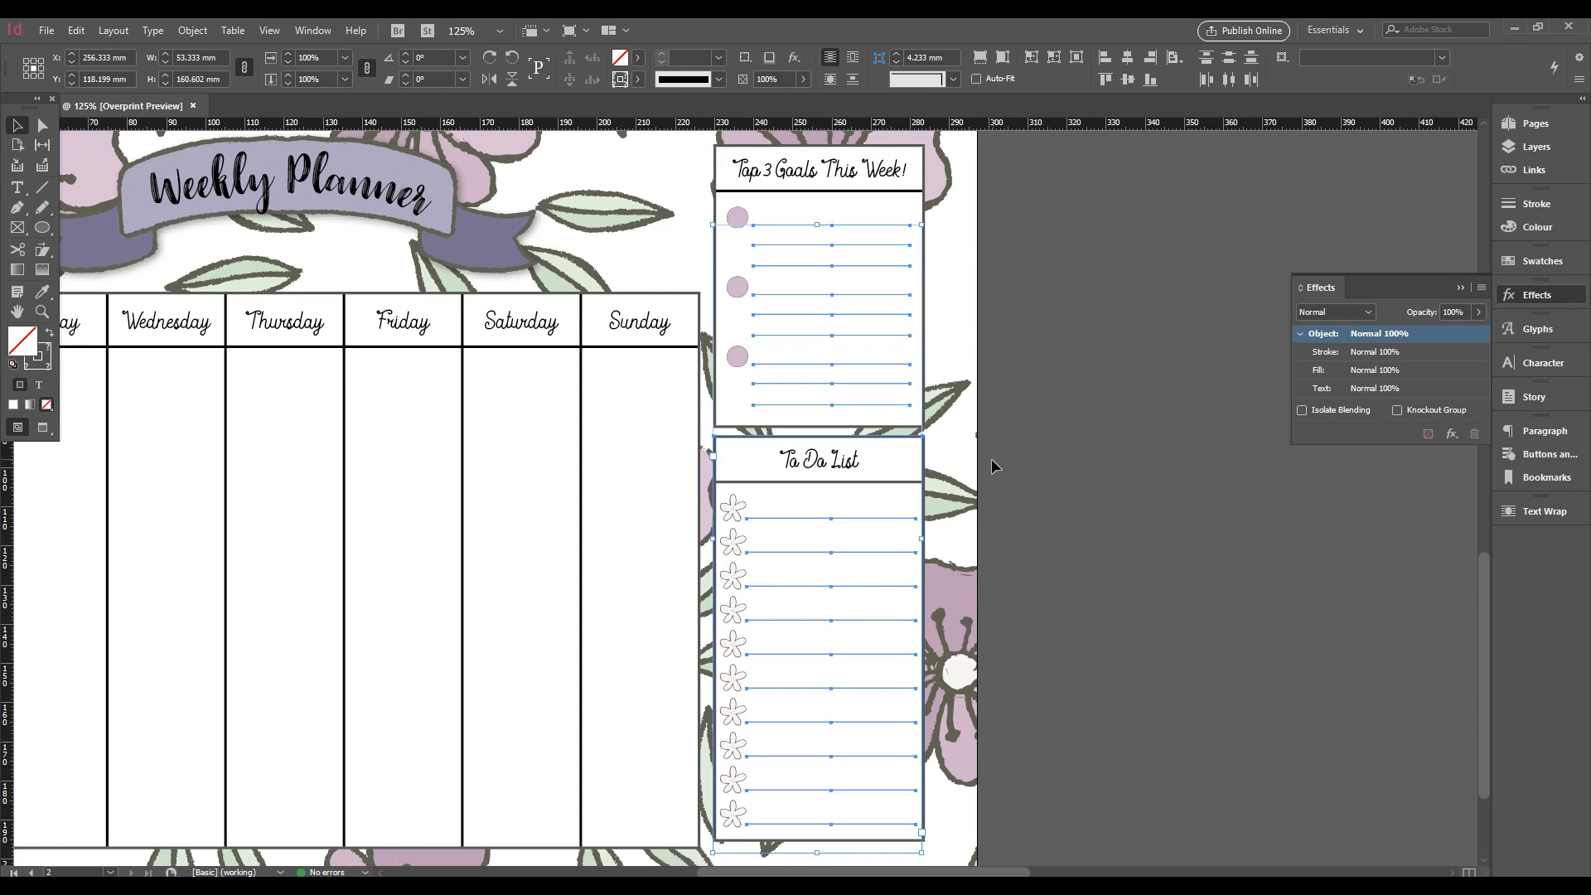
shift+click(718, 489)
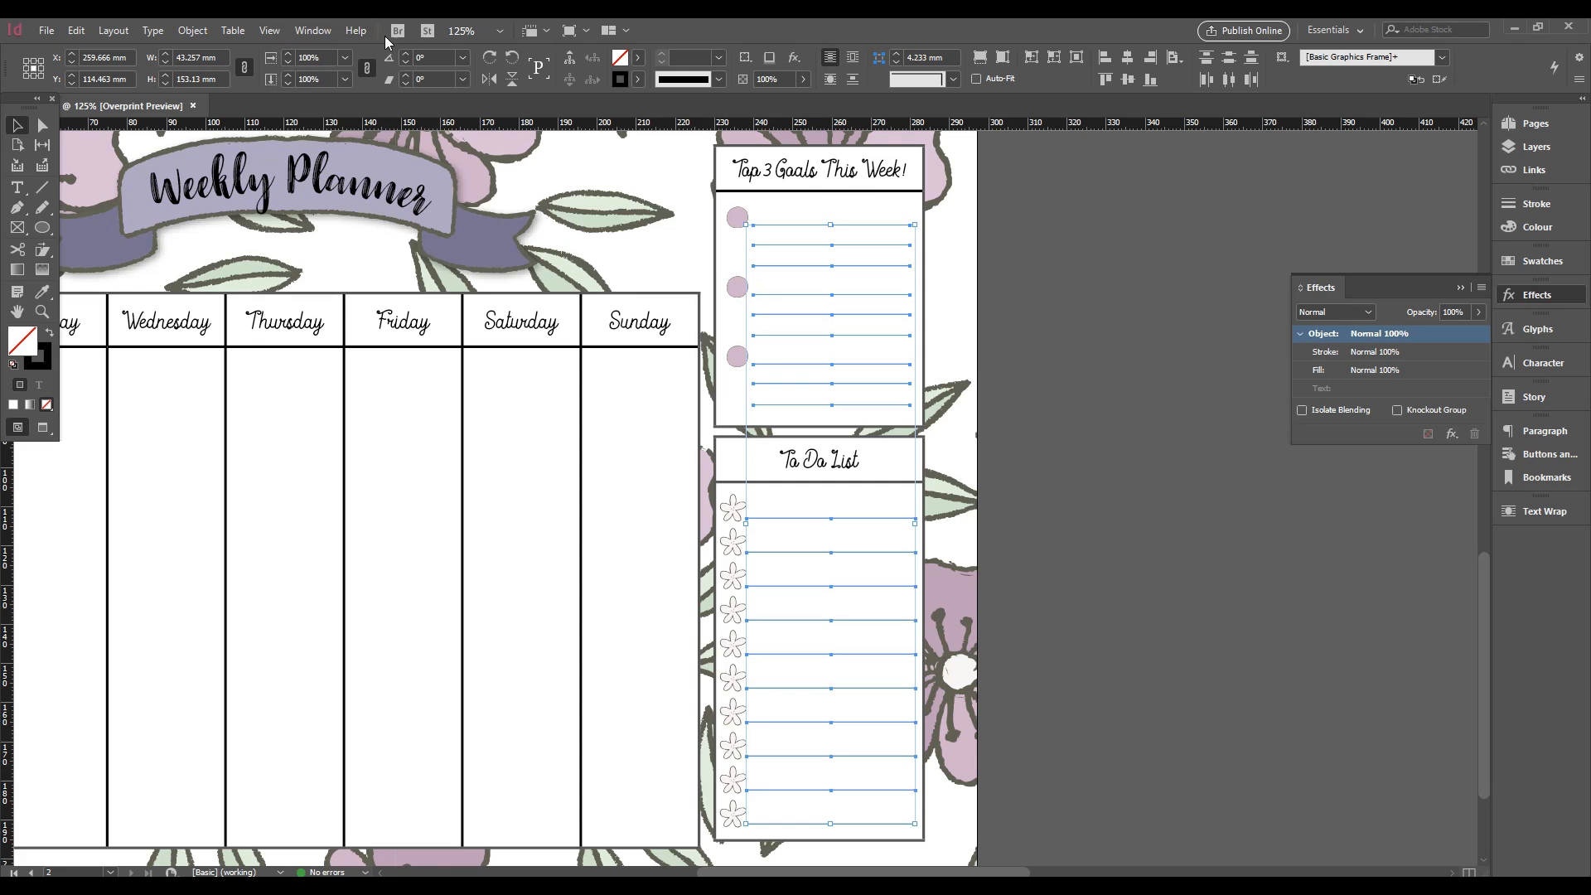
Set the stroke weight of the selected writing lines to 1 pt
click(639, 80)
click(639, 80)
click(639, 80)
click(640, 80)
click(718, 57)
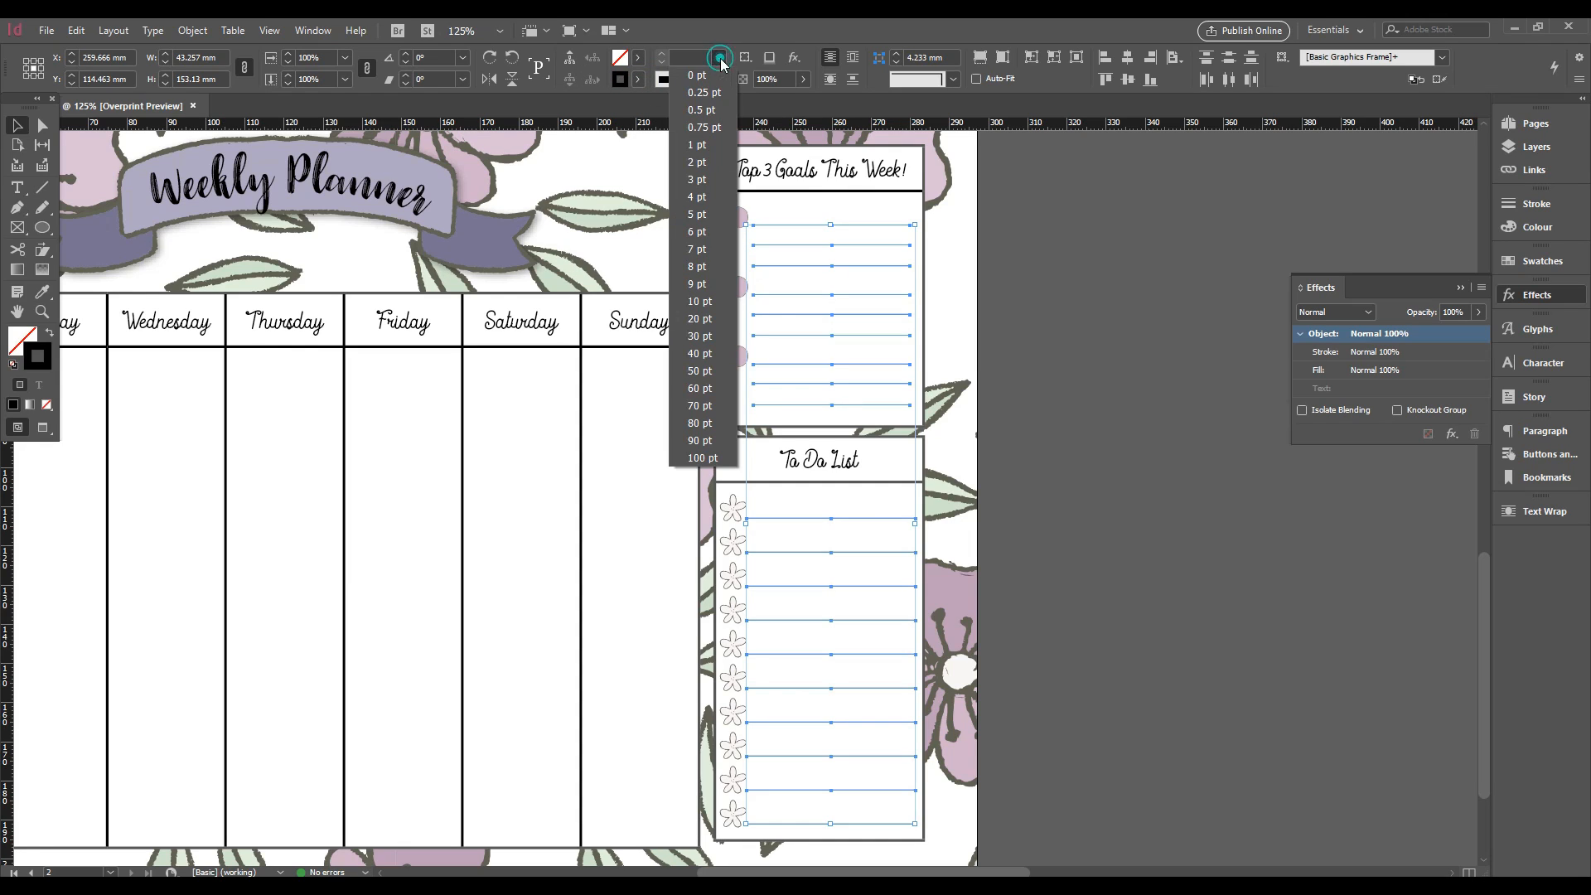
click(706, 149)
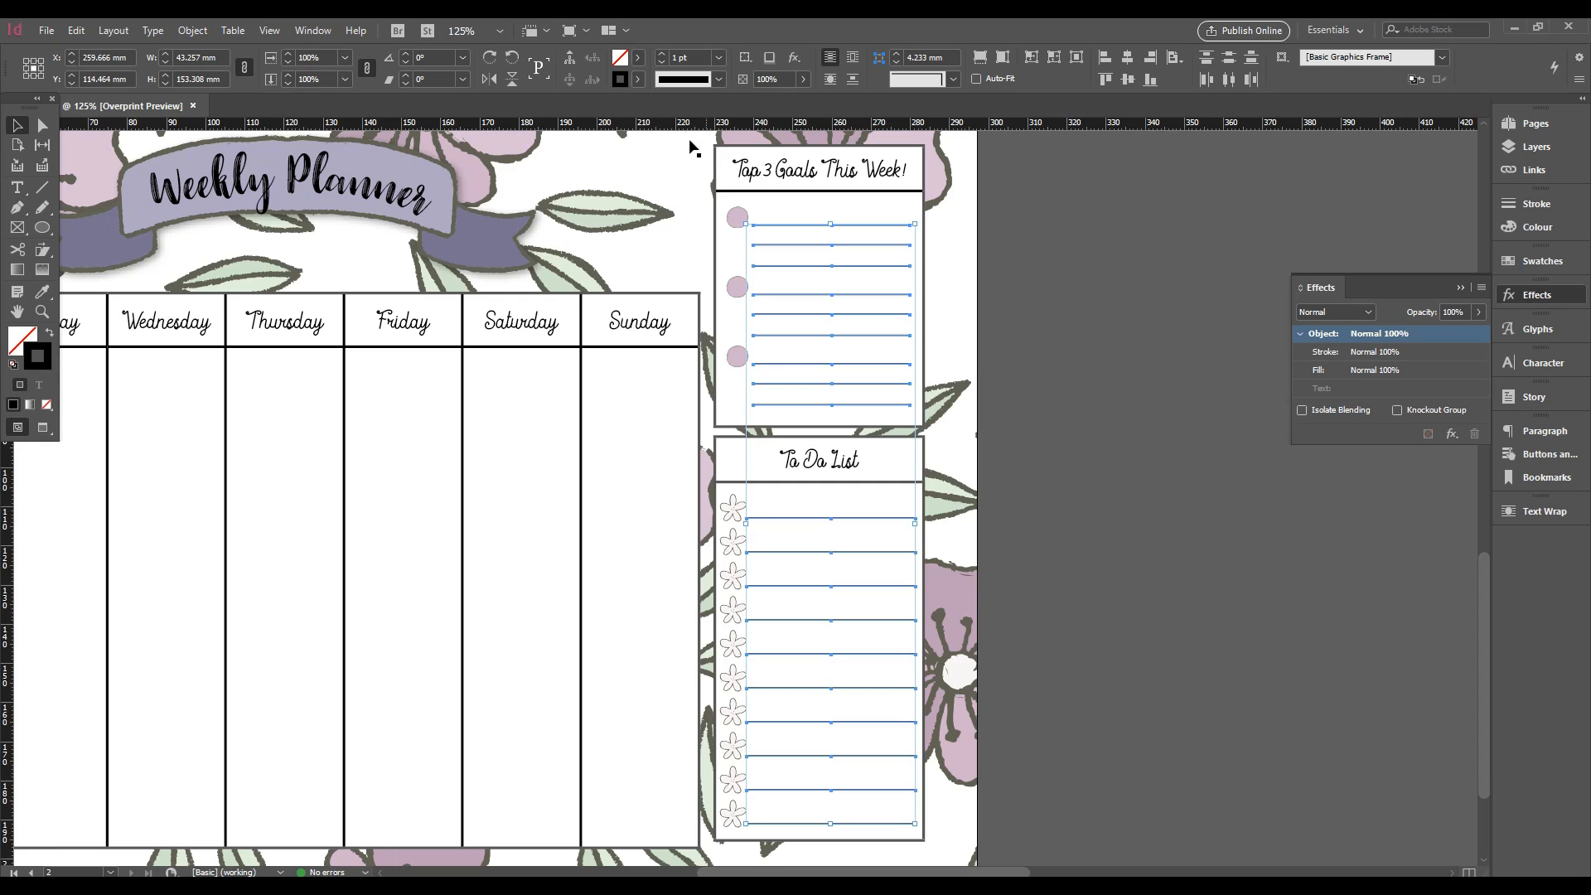
Reduce the black stroke tint of the writing lines to 80% and deselect them
click(639, 78)
click(553, 108)
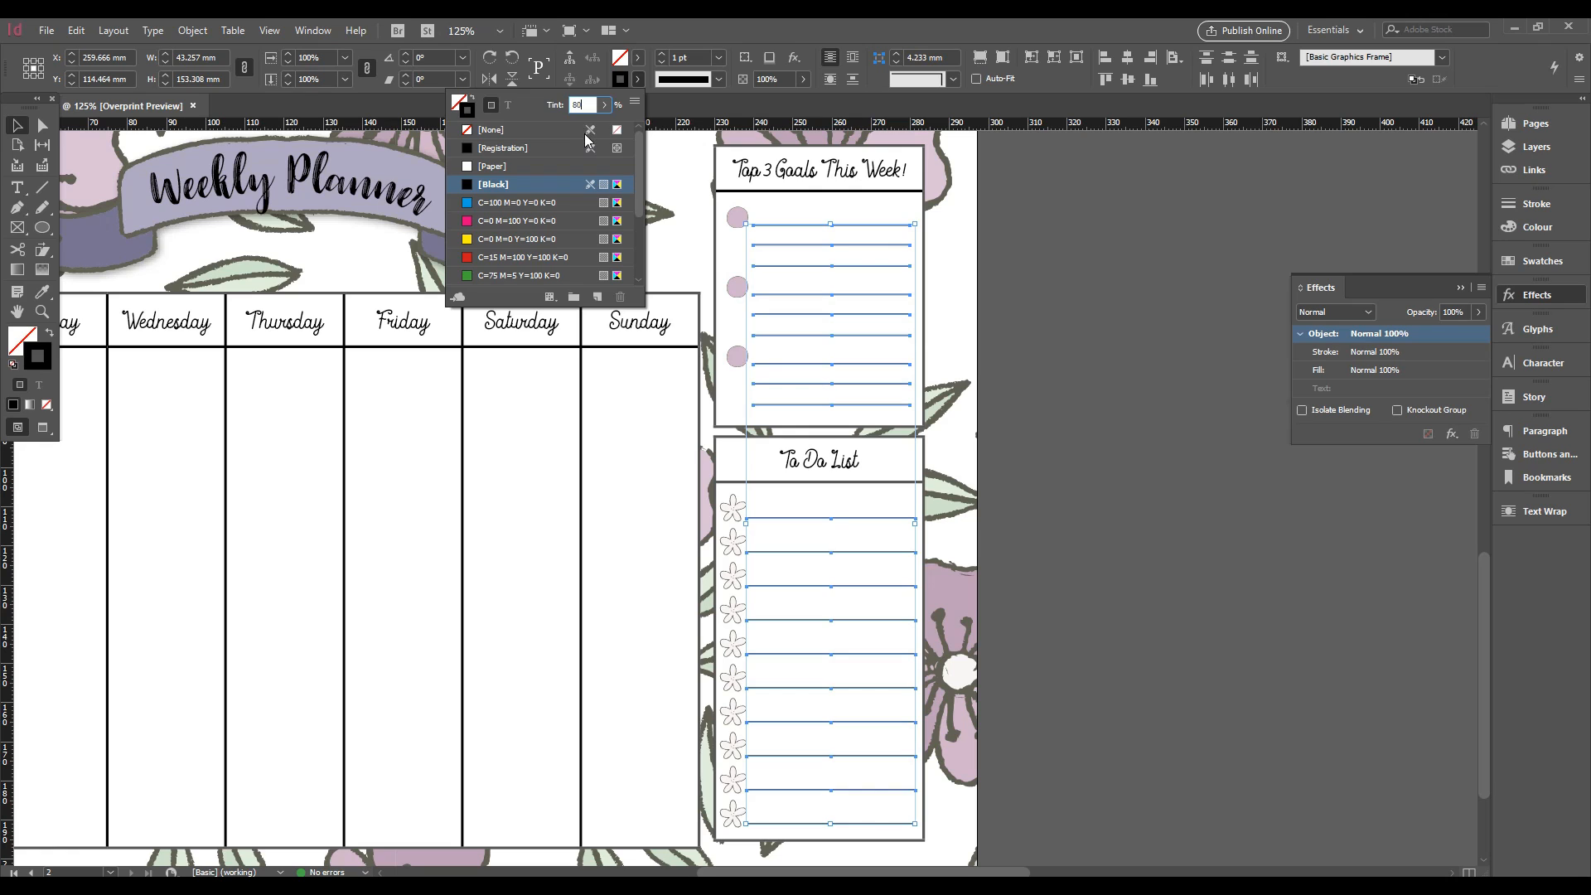
key(Return)
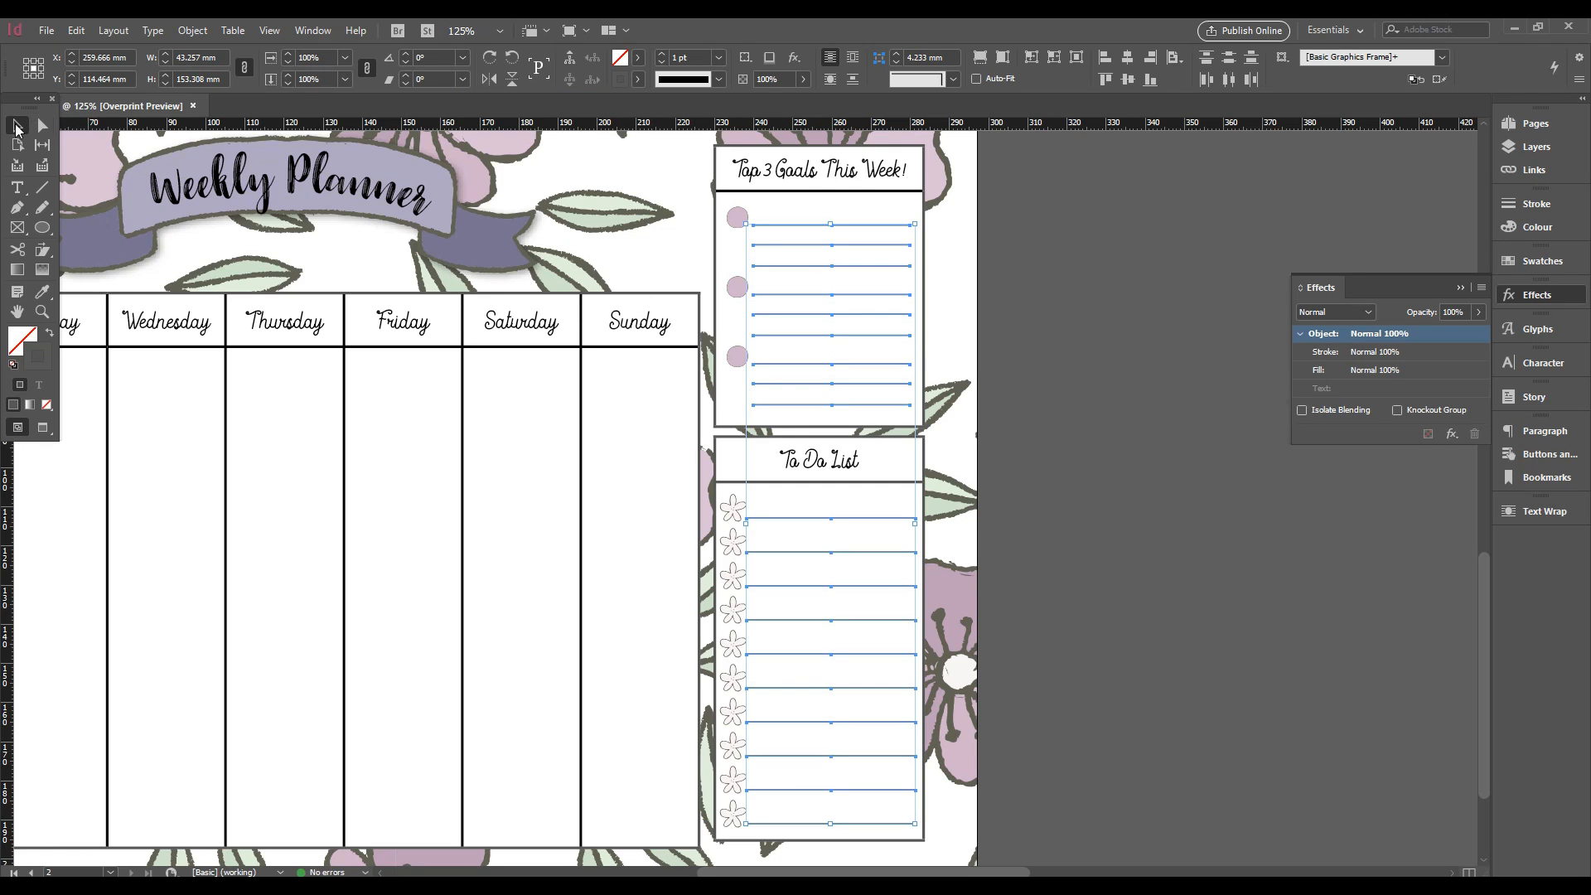
click(1108, 431)
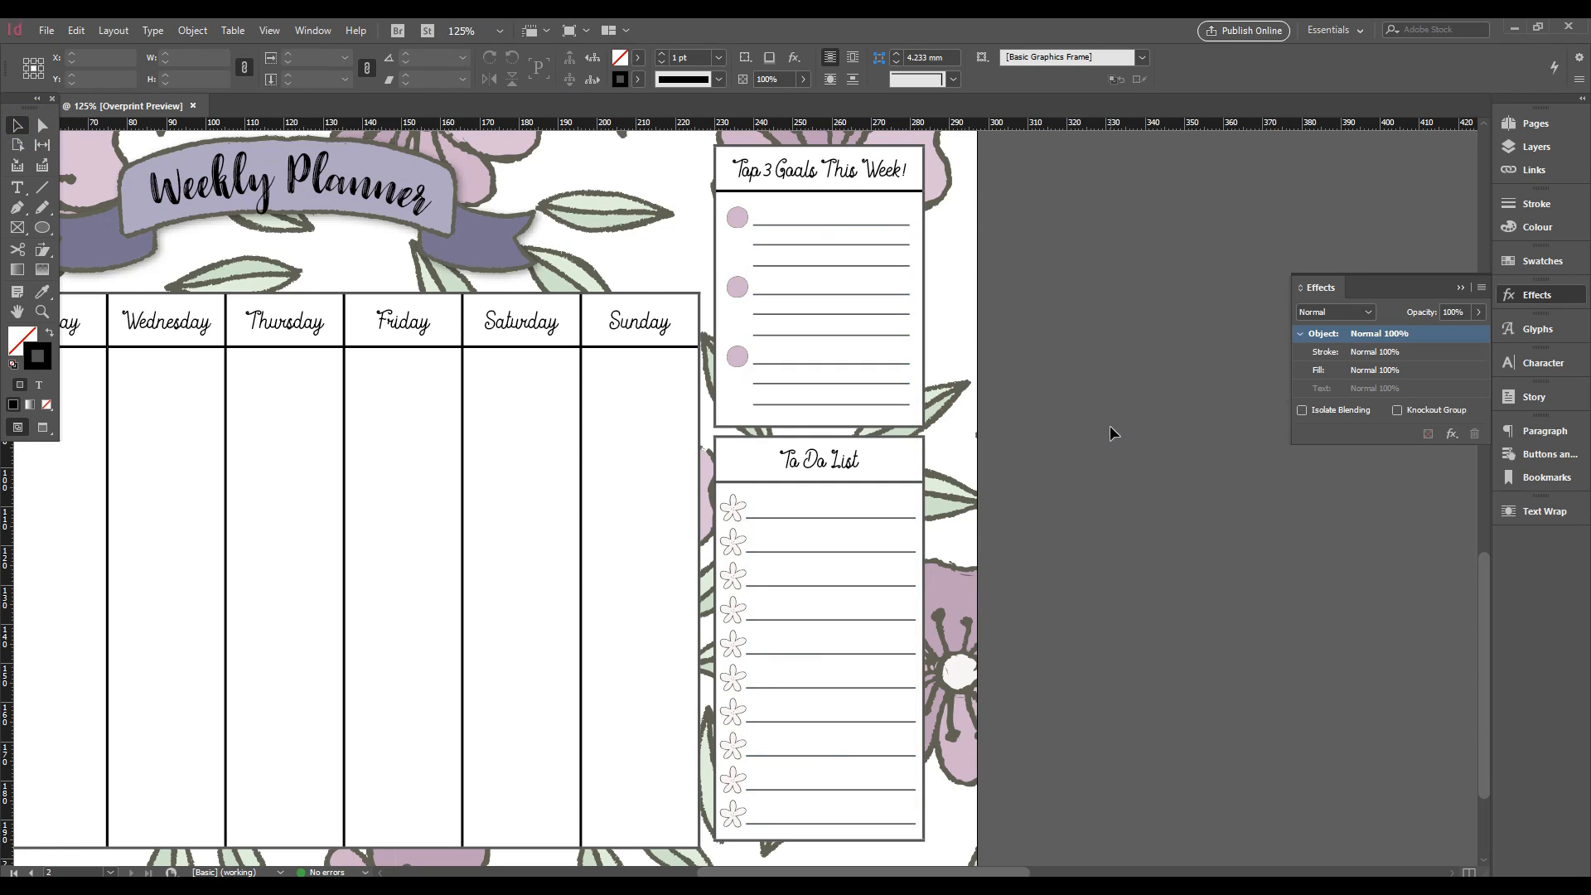
Open the left page of the A-Master spread for editing and show its margin guides
key(ctrl+minus)
key(ctrl+minus)
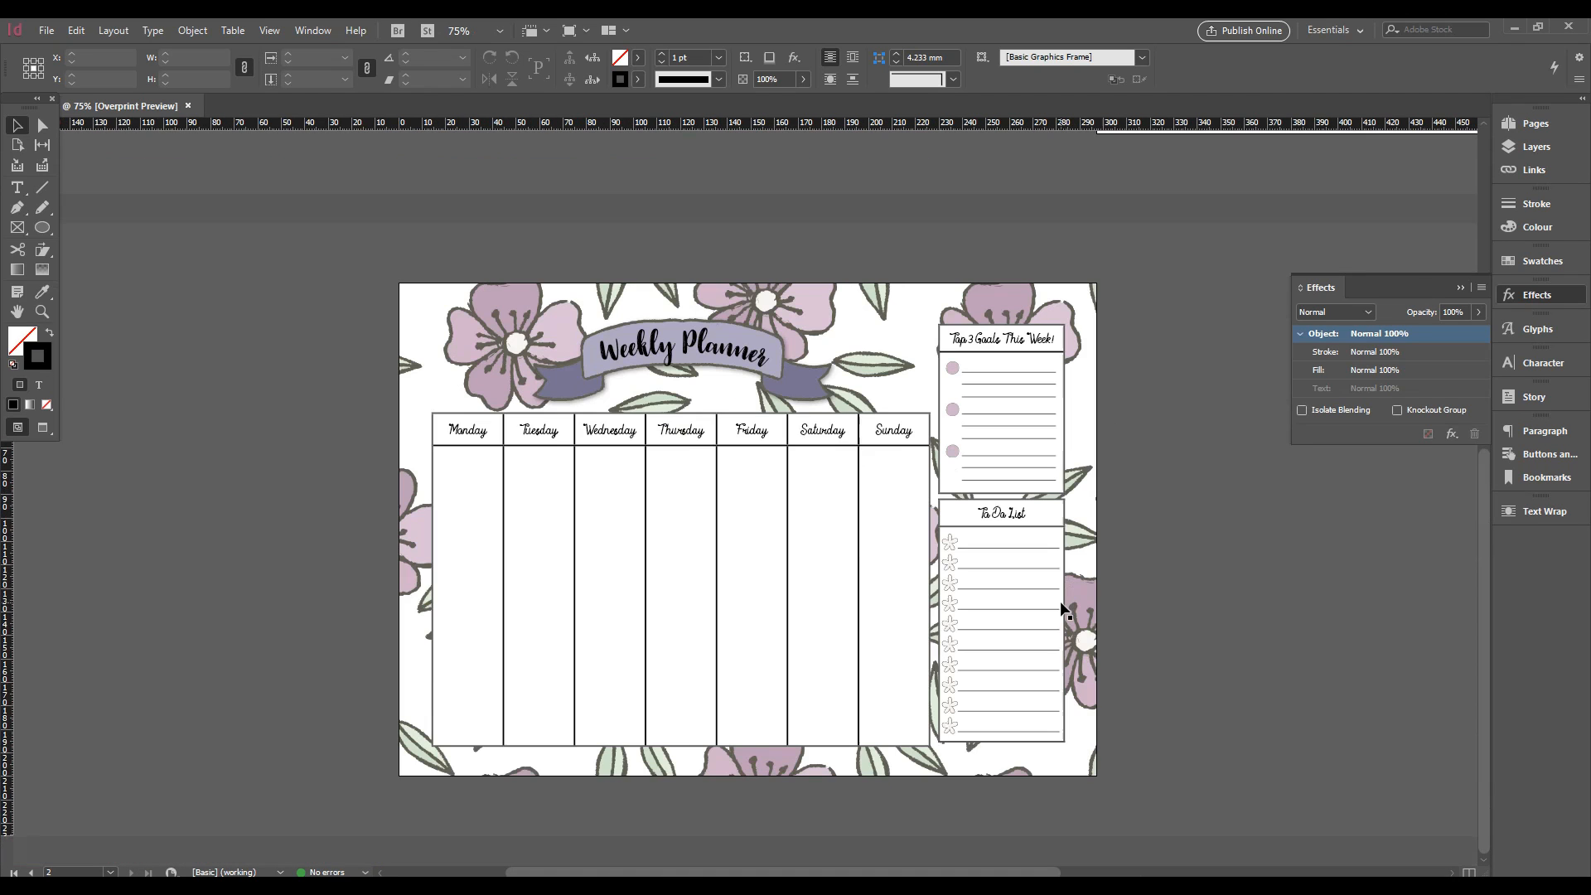
drag(1375, 136, 689, 618)
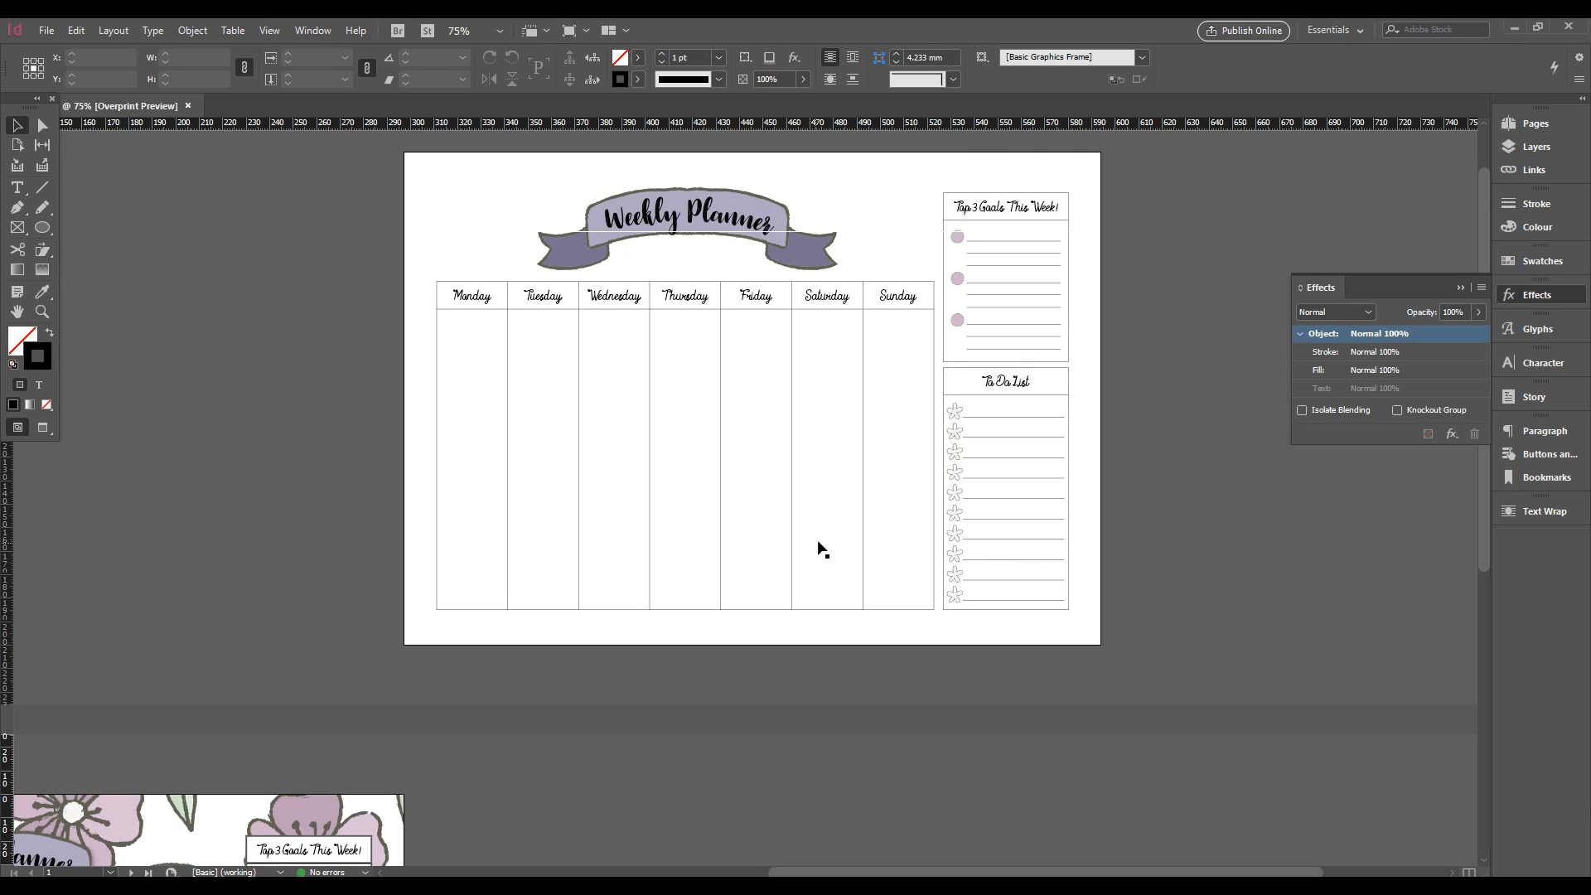
scroll(835, 522, down, 3)
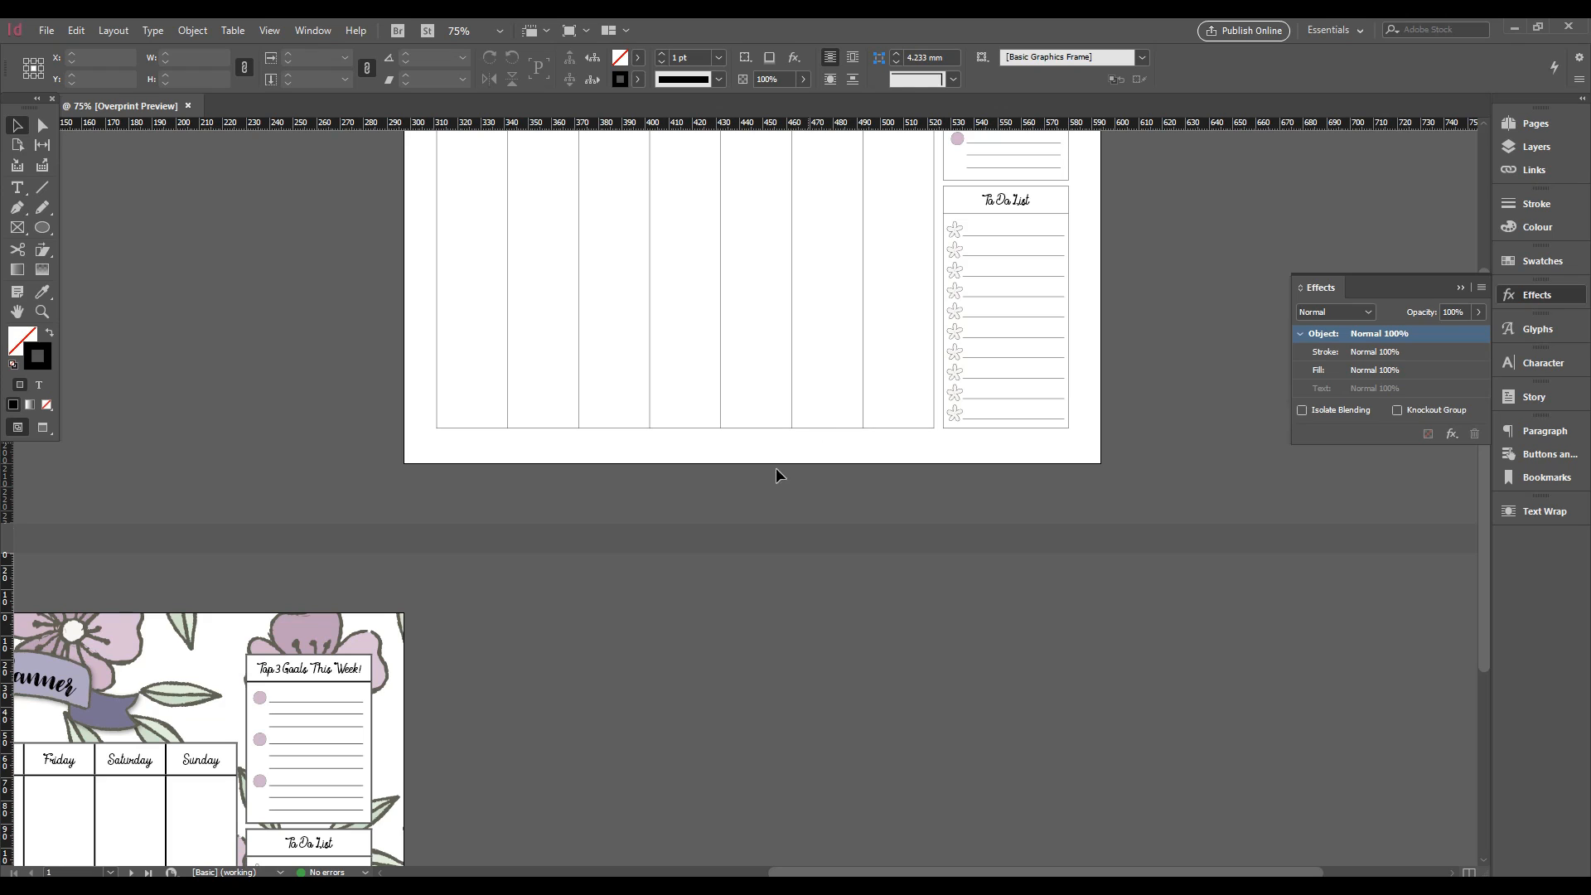
click(1525, 121)
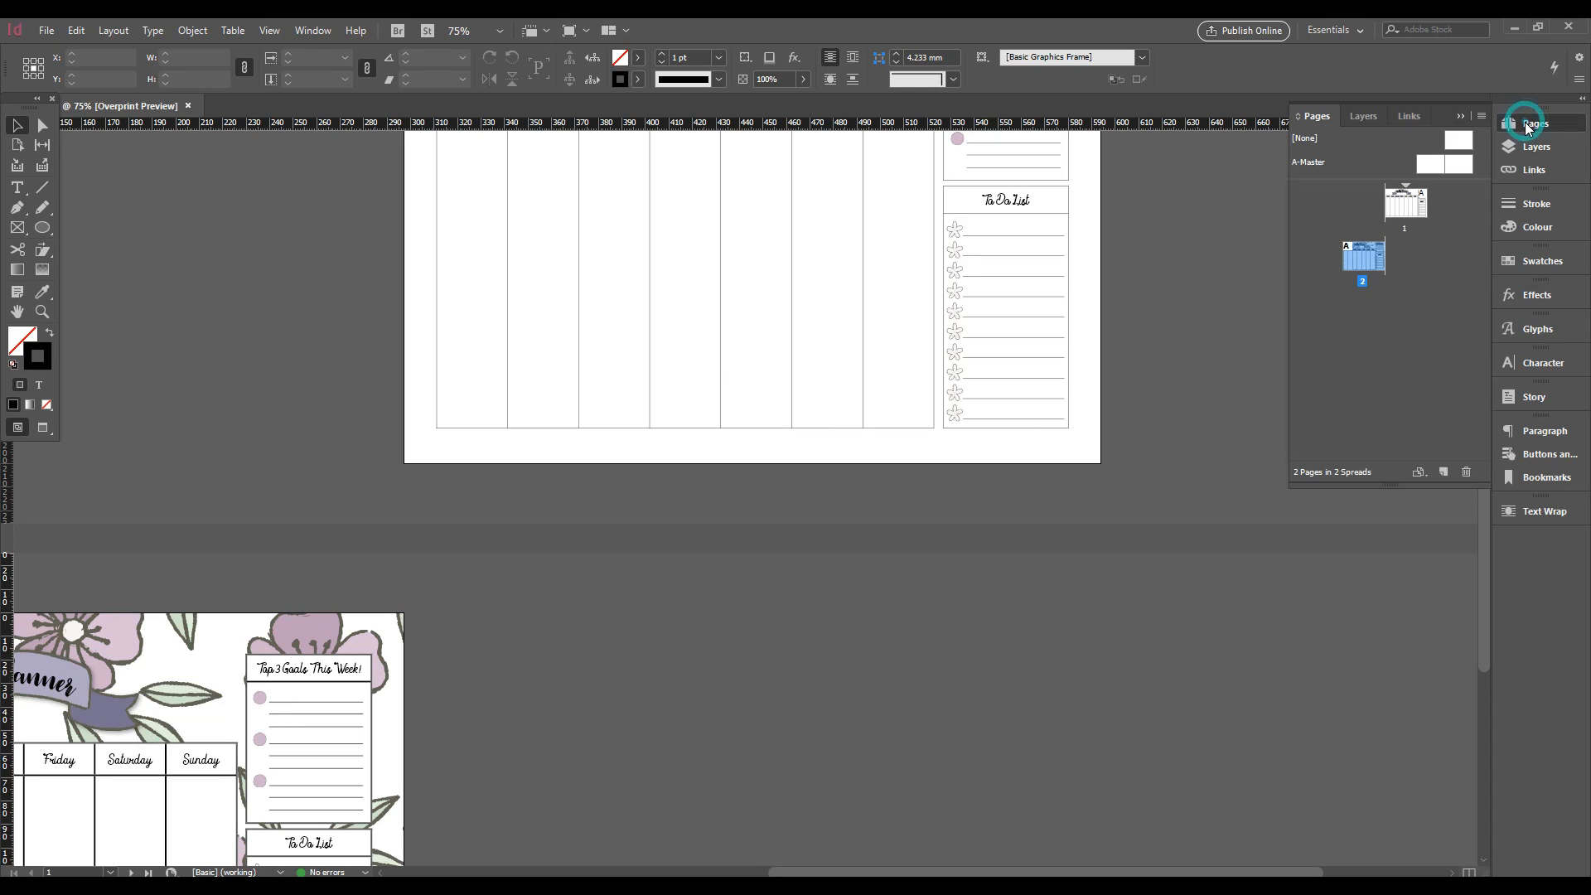
double_click(1422, 165)
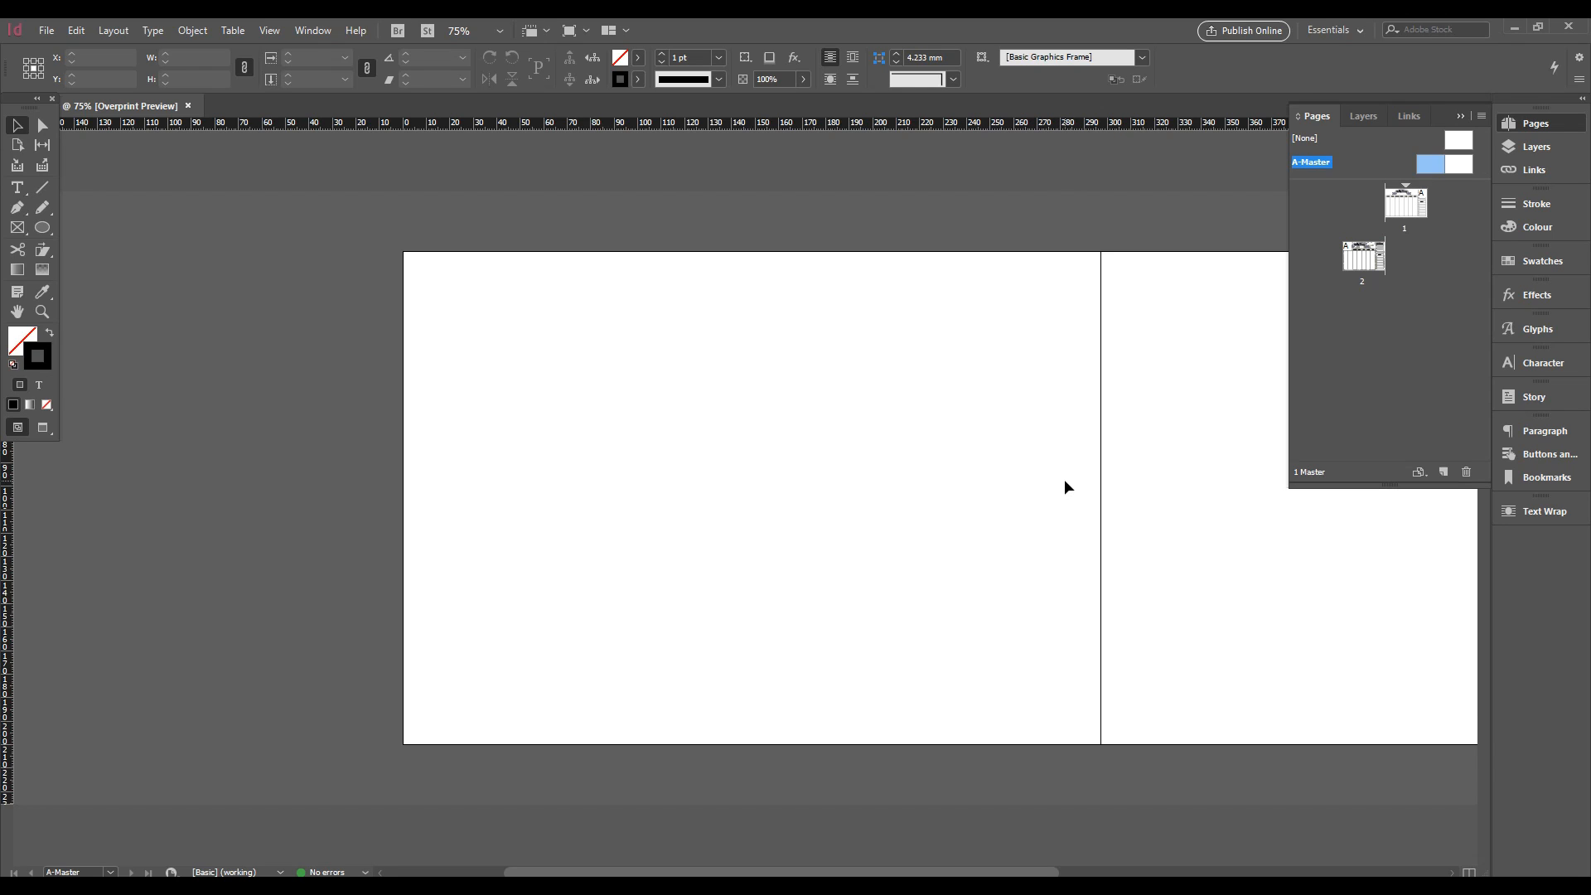
key(w)
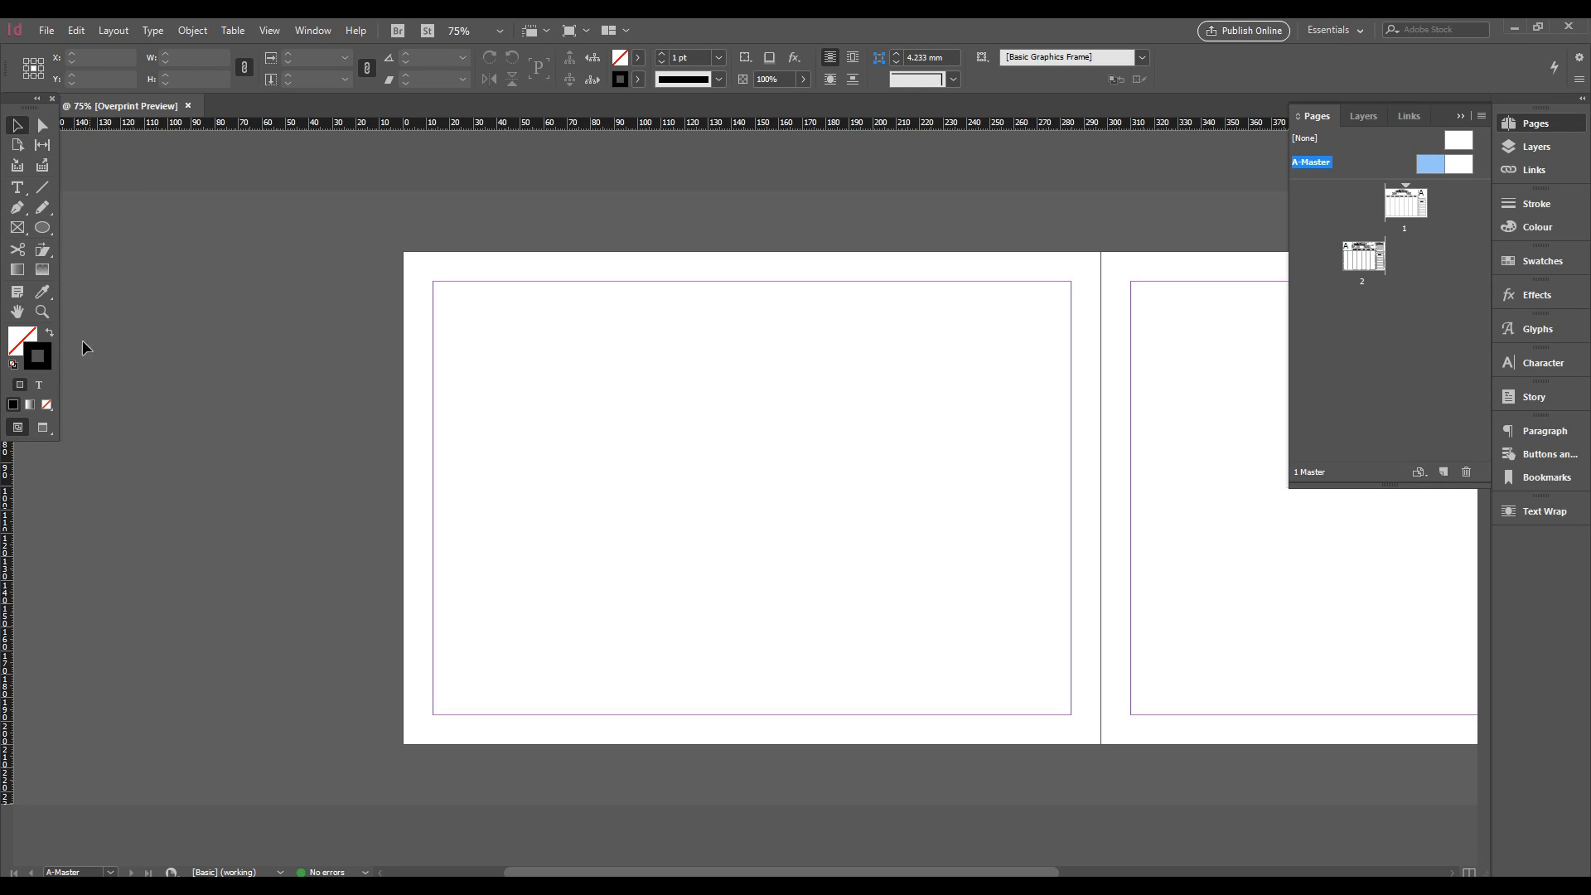
Add a text frame about 84.5 by 7.7 mm just below the left master page's bottom margin, reading "janicedesigns.co"
click(17, 188)
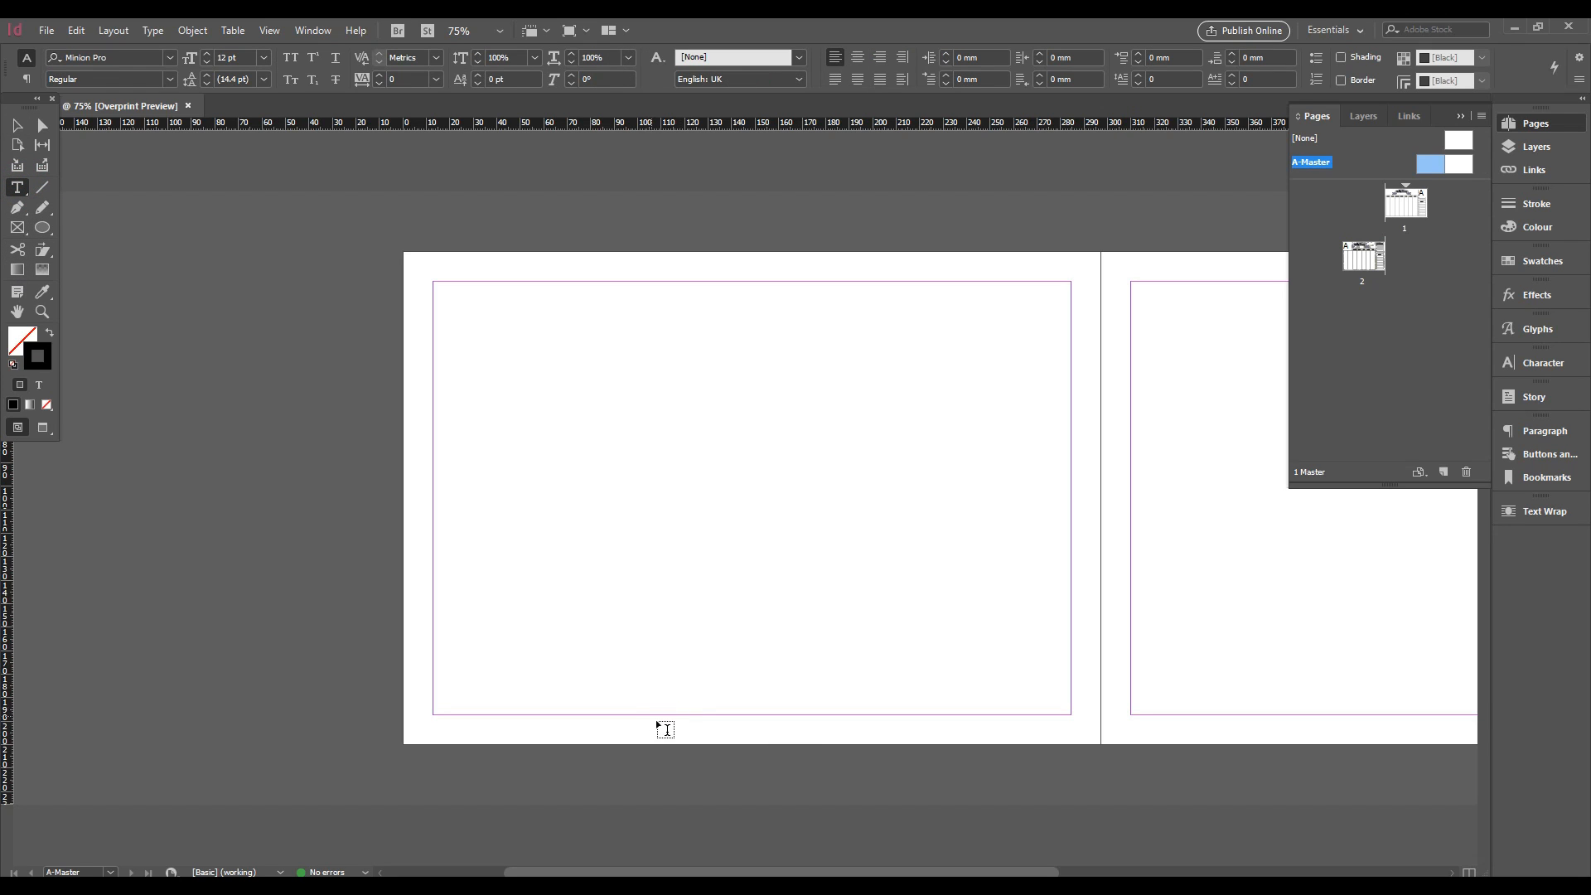
drag(653, 716, 850, 733)
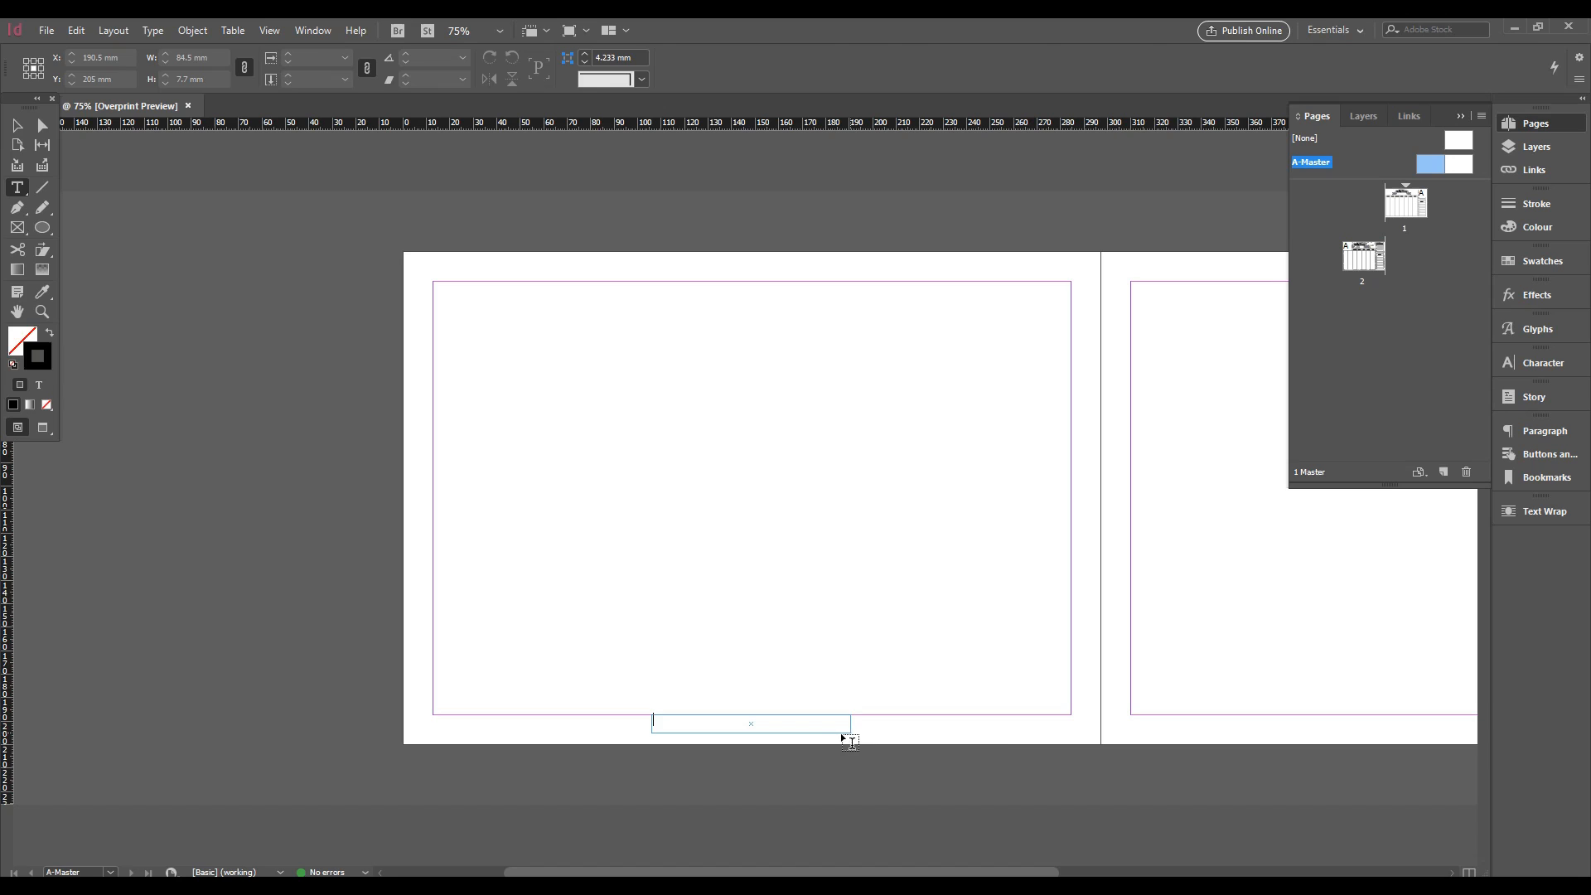
click(1001, 740)
text(janicedesigns.co)
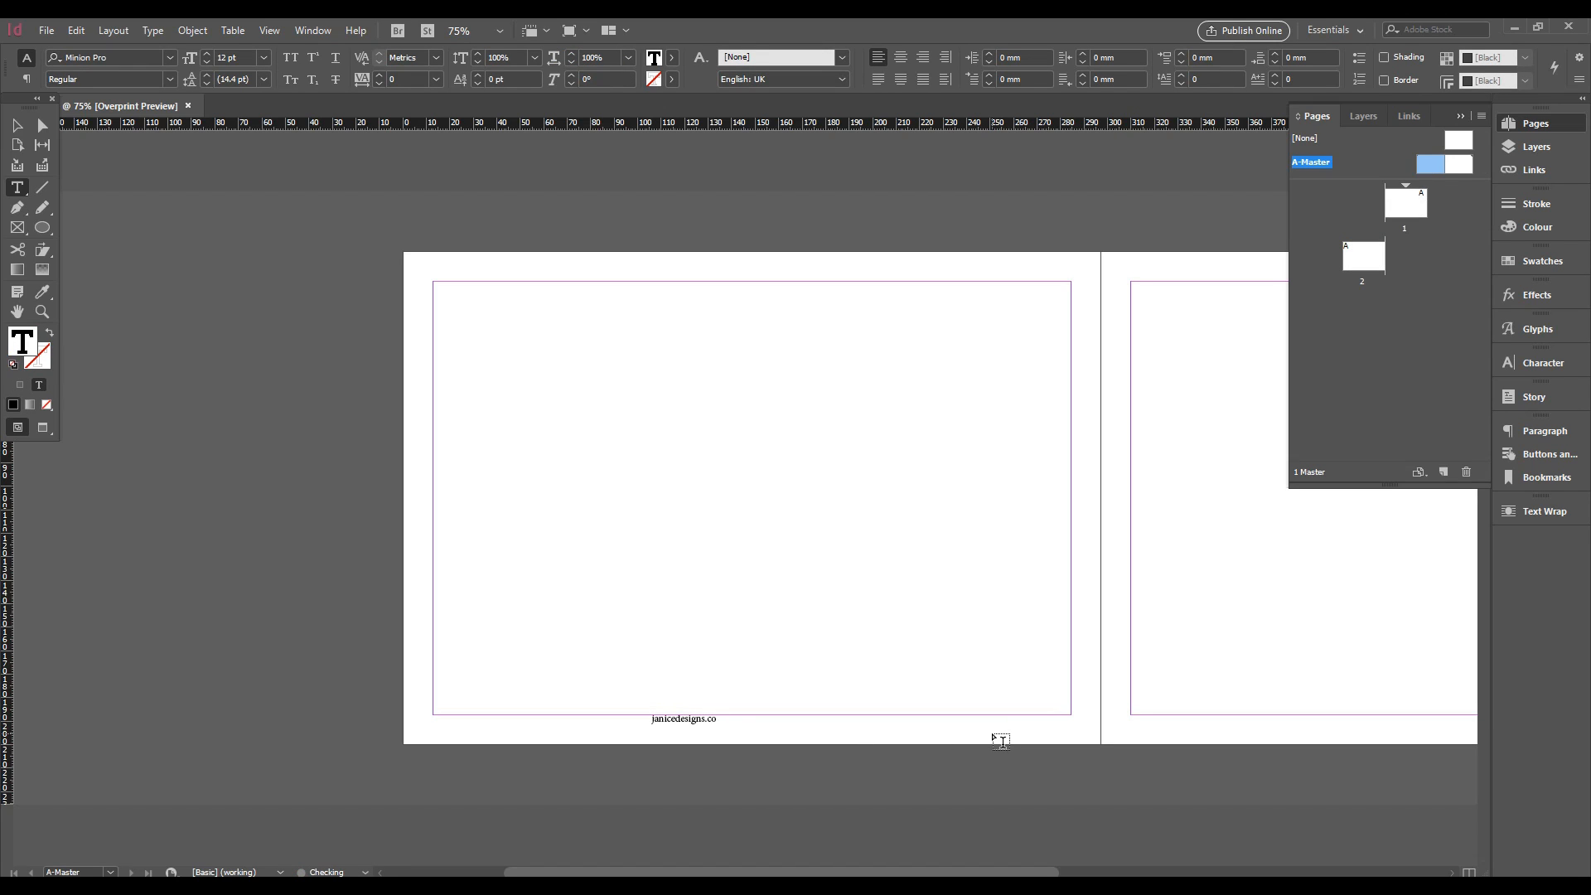
Set the footer text on the master page to the Bagman font at 14 pt
triple_click(721, 731)
click(169, 57)
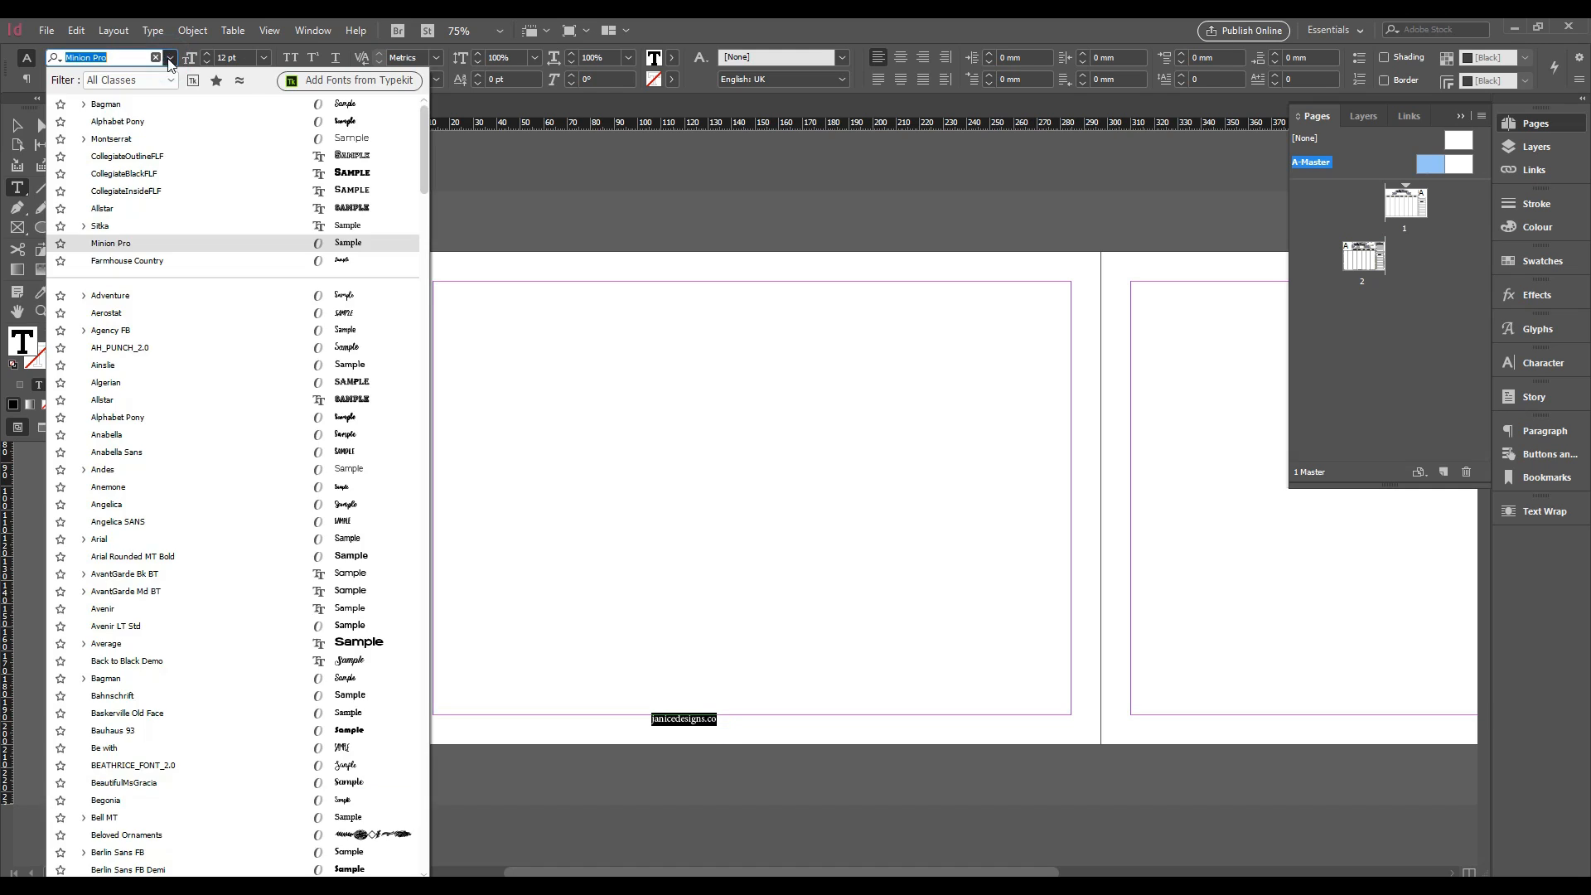
click(133, 103)
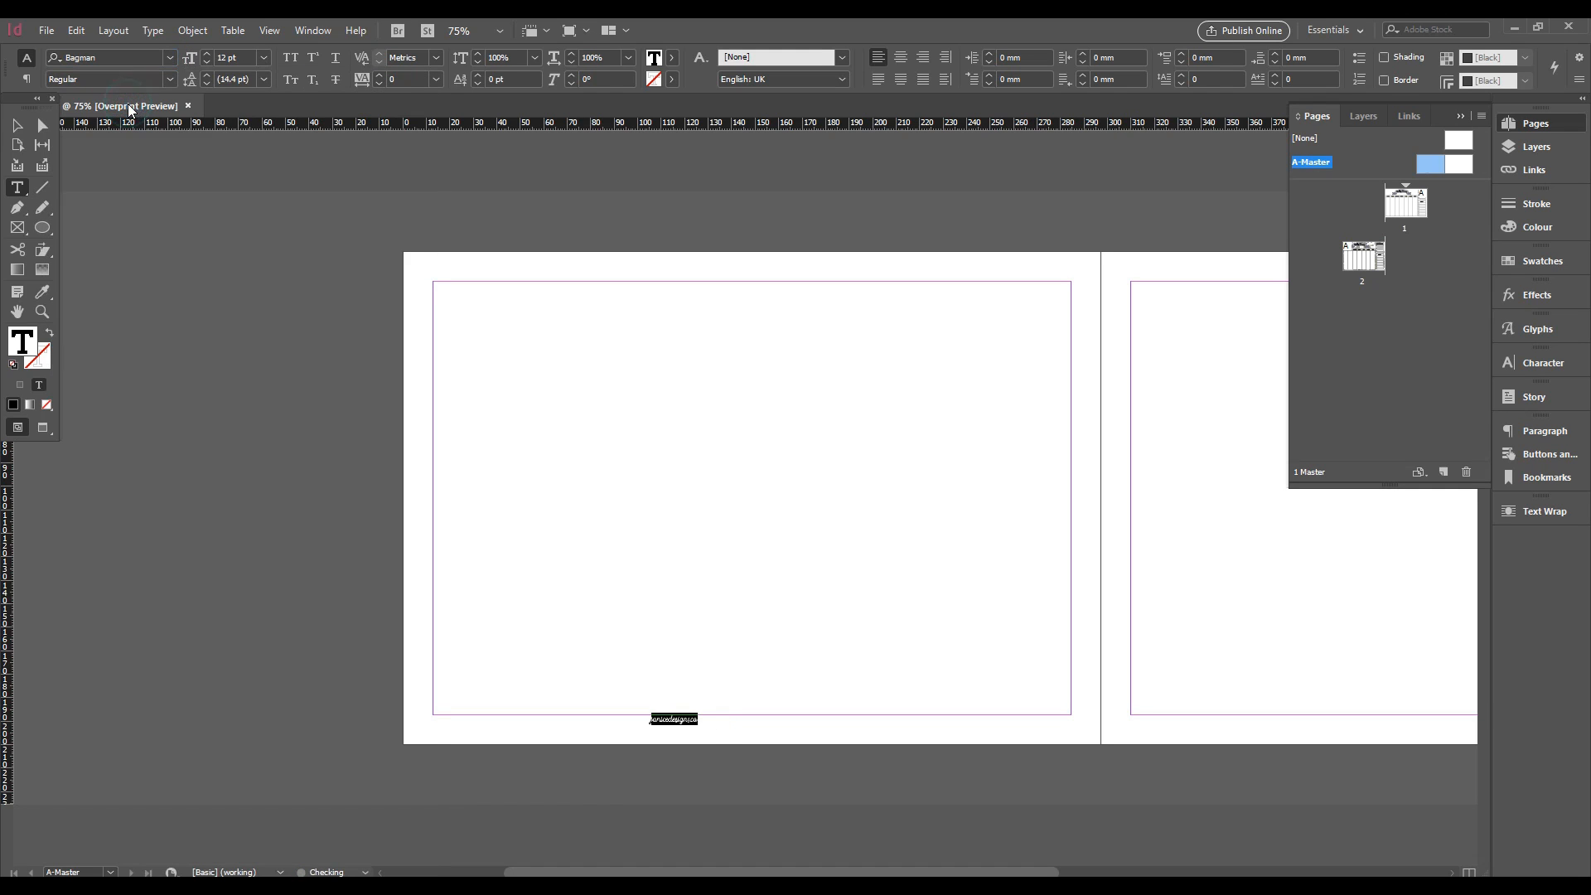
click(264, 58)
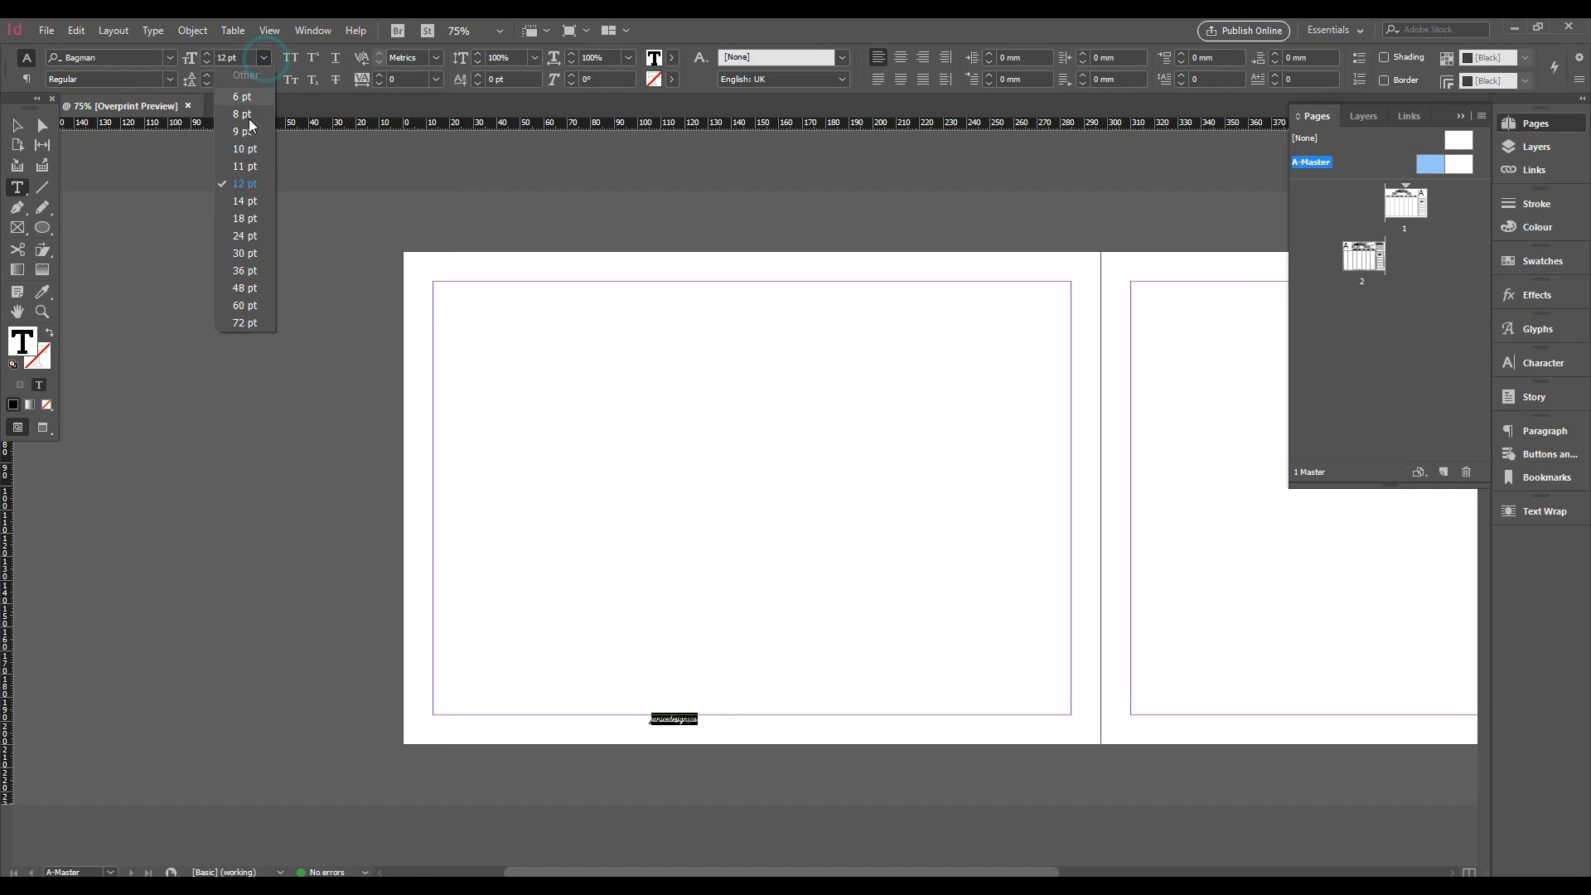
click(242, 220)
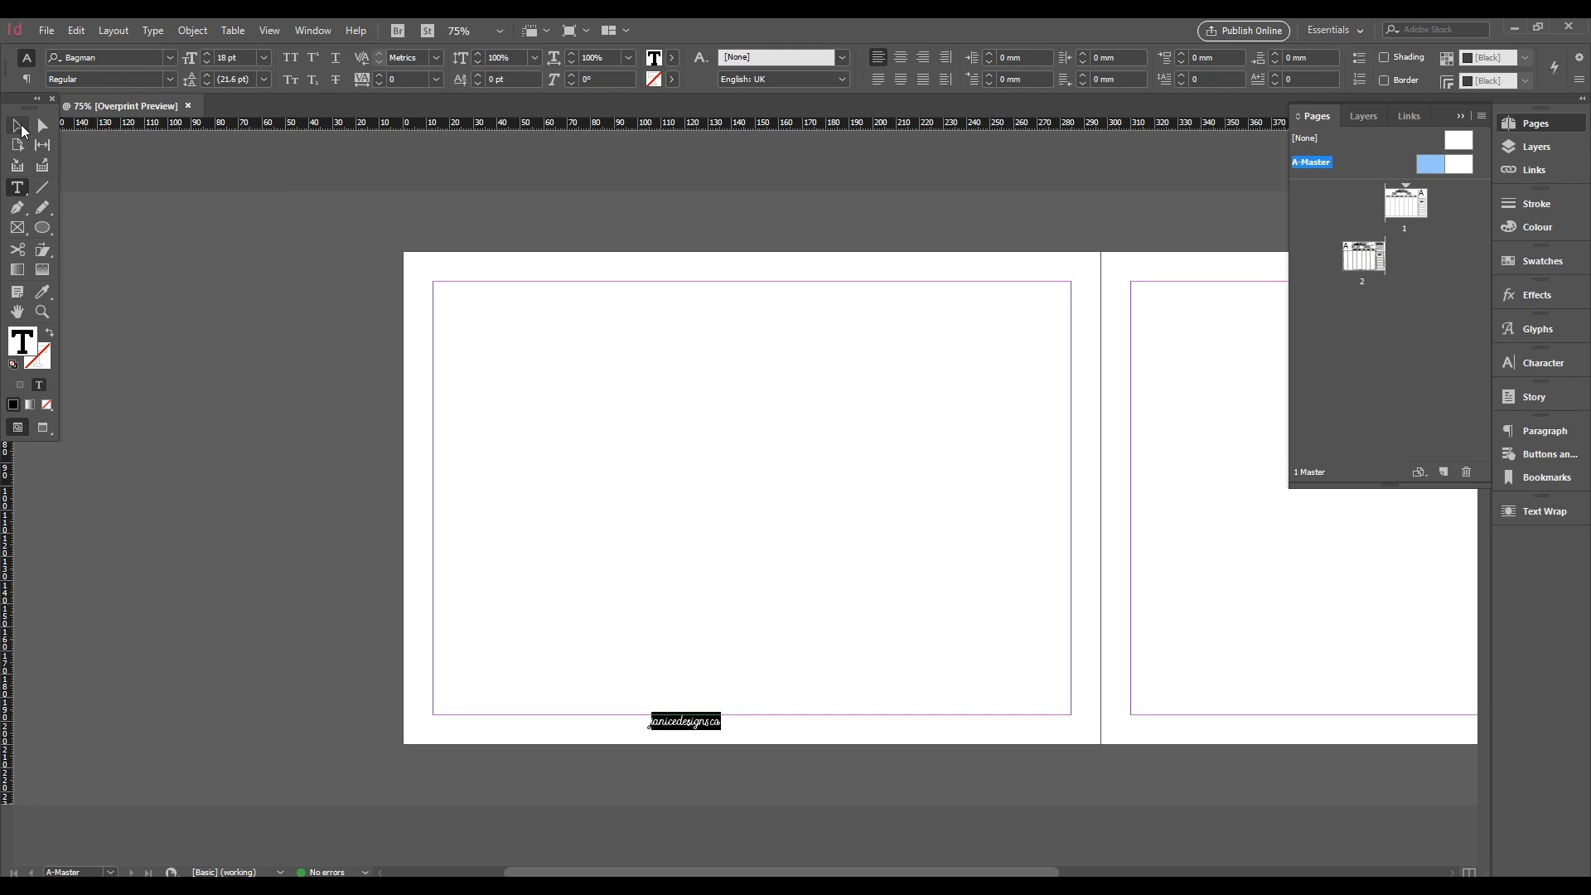
click(264, 57)
click(252, 203)
click(17, 125)
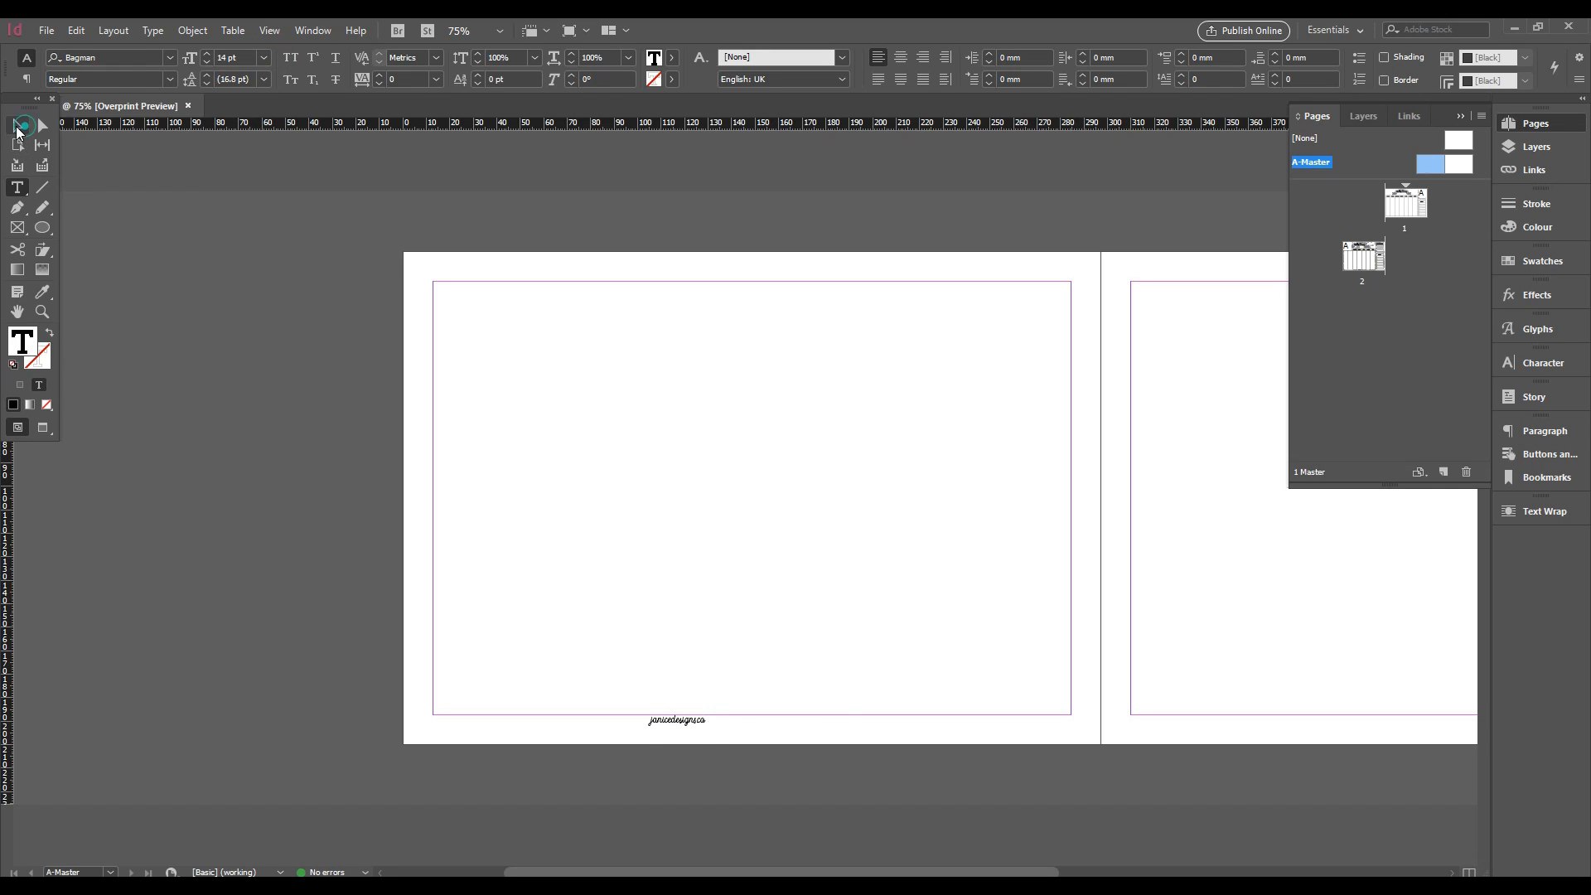
Increase the tracking of the footer text to 100 and select its text frame
double_click(691, 728)
drag(703, 722, 627, 723)
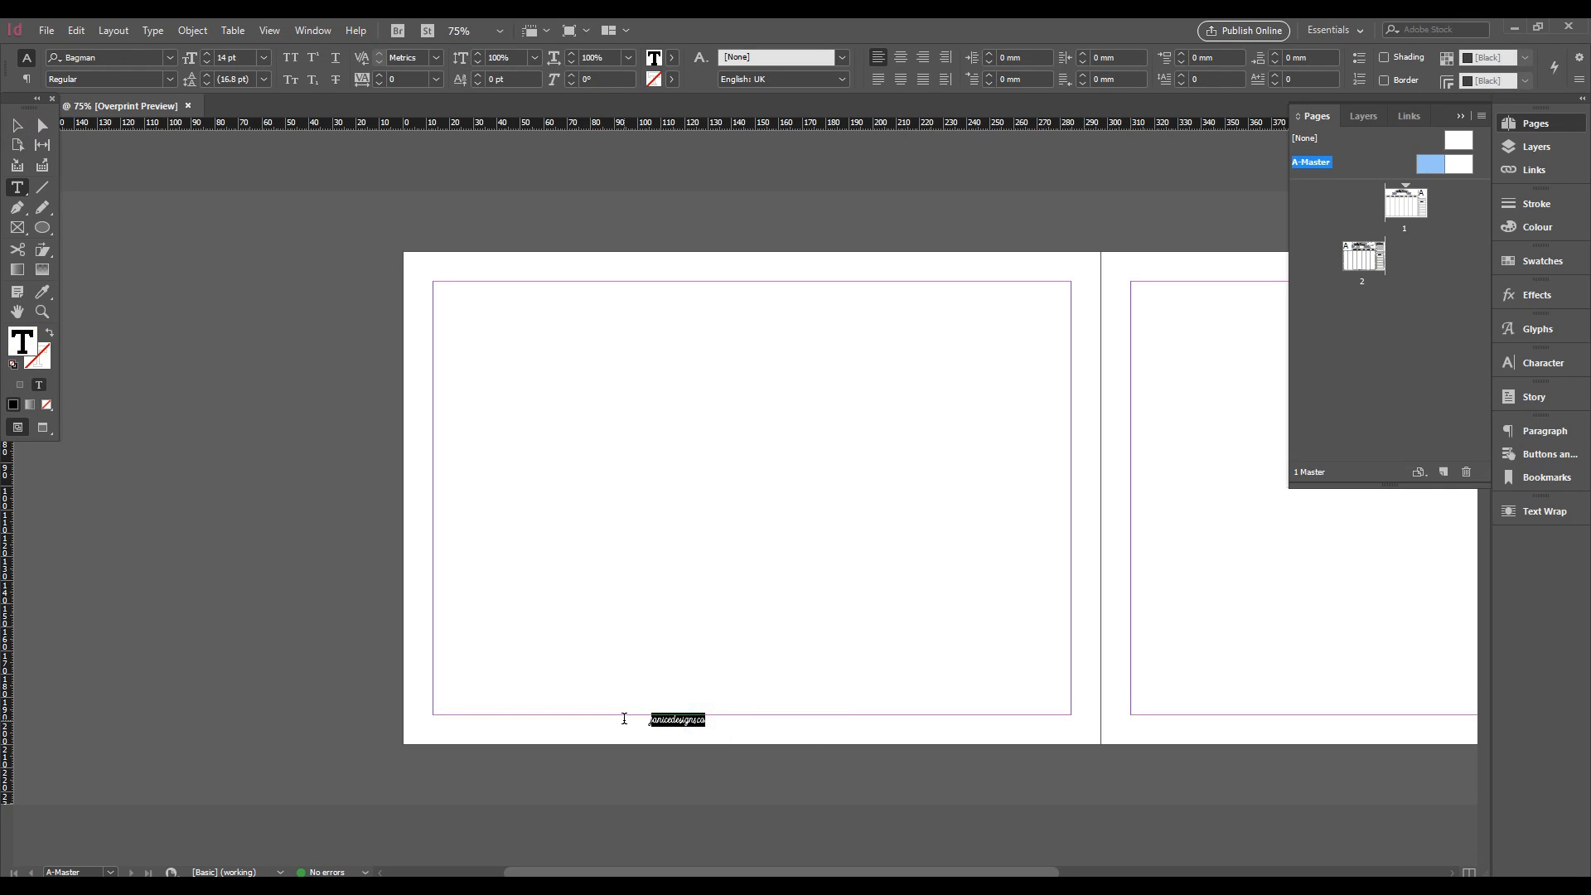
key(alt)
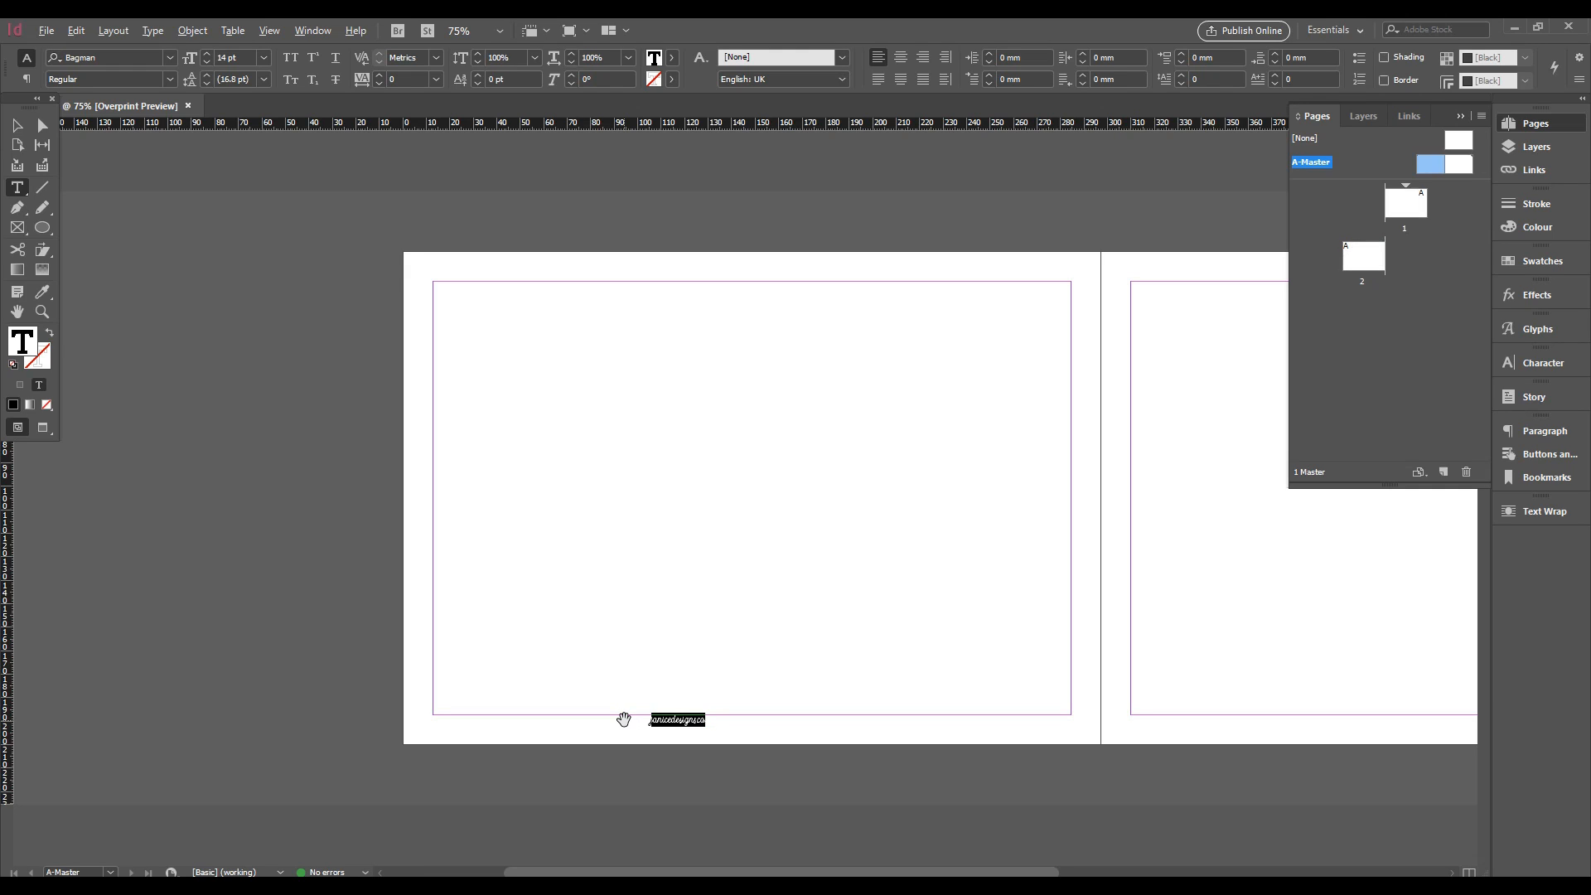
key(alt+Right)
key(alt+Right)
key(alt+Right)
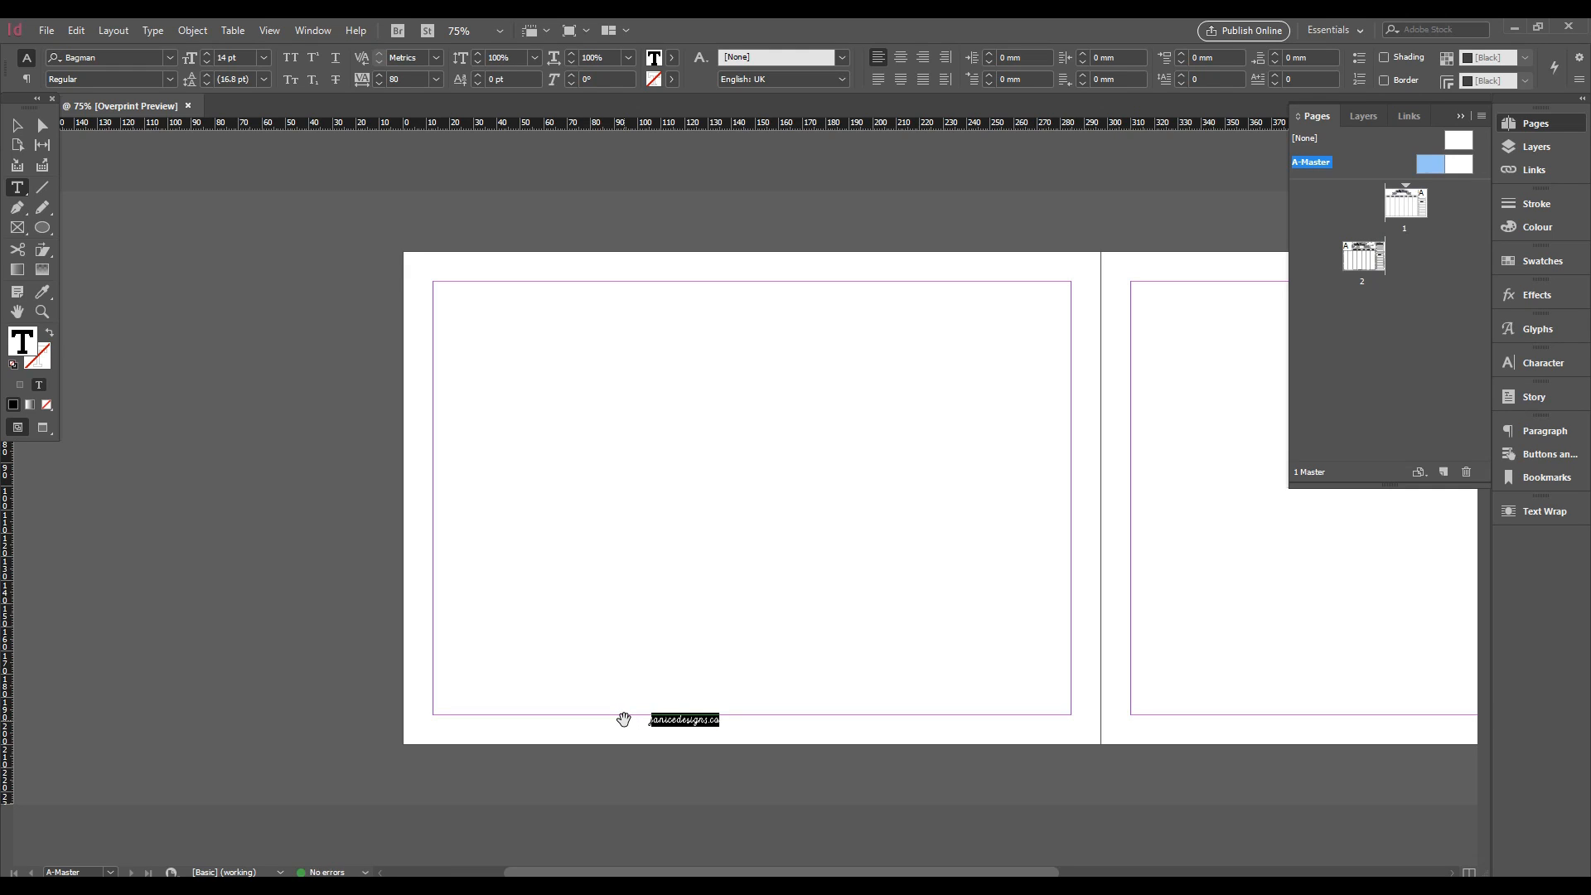
key(alt+Right)
click(16, 127)
click(743, 721)
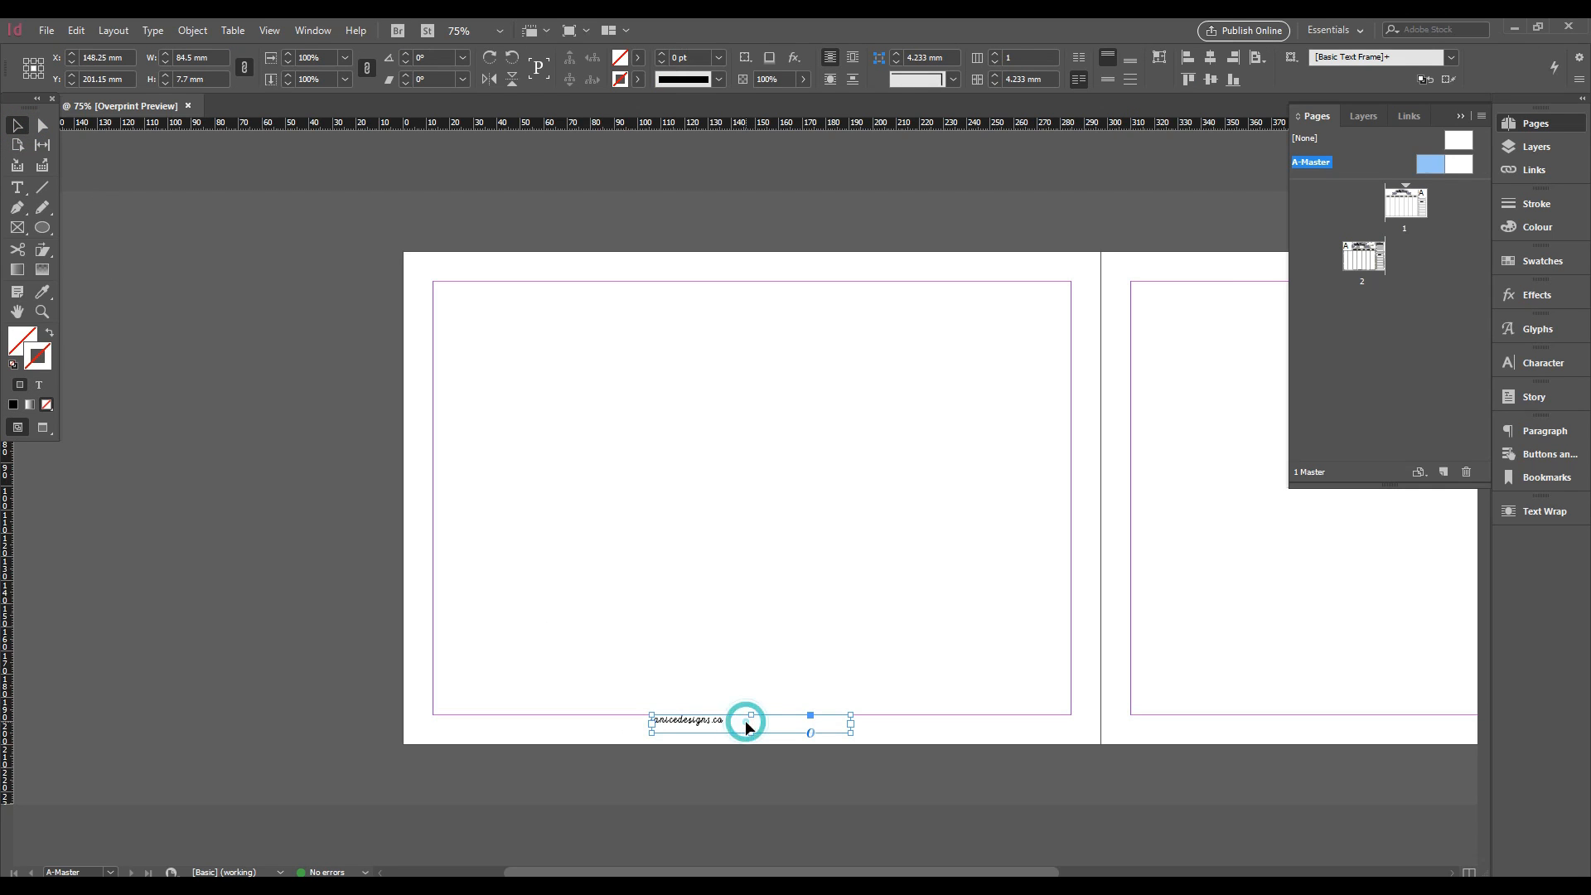
Centre the footer text within its frame and align the frame to the left master page's horizontal centre
double_click(701, 725)
drag(735, 722, 779, 724)
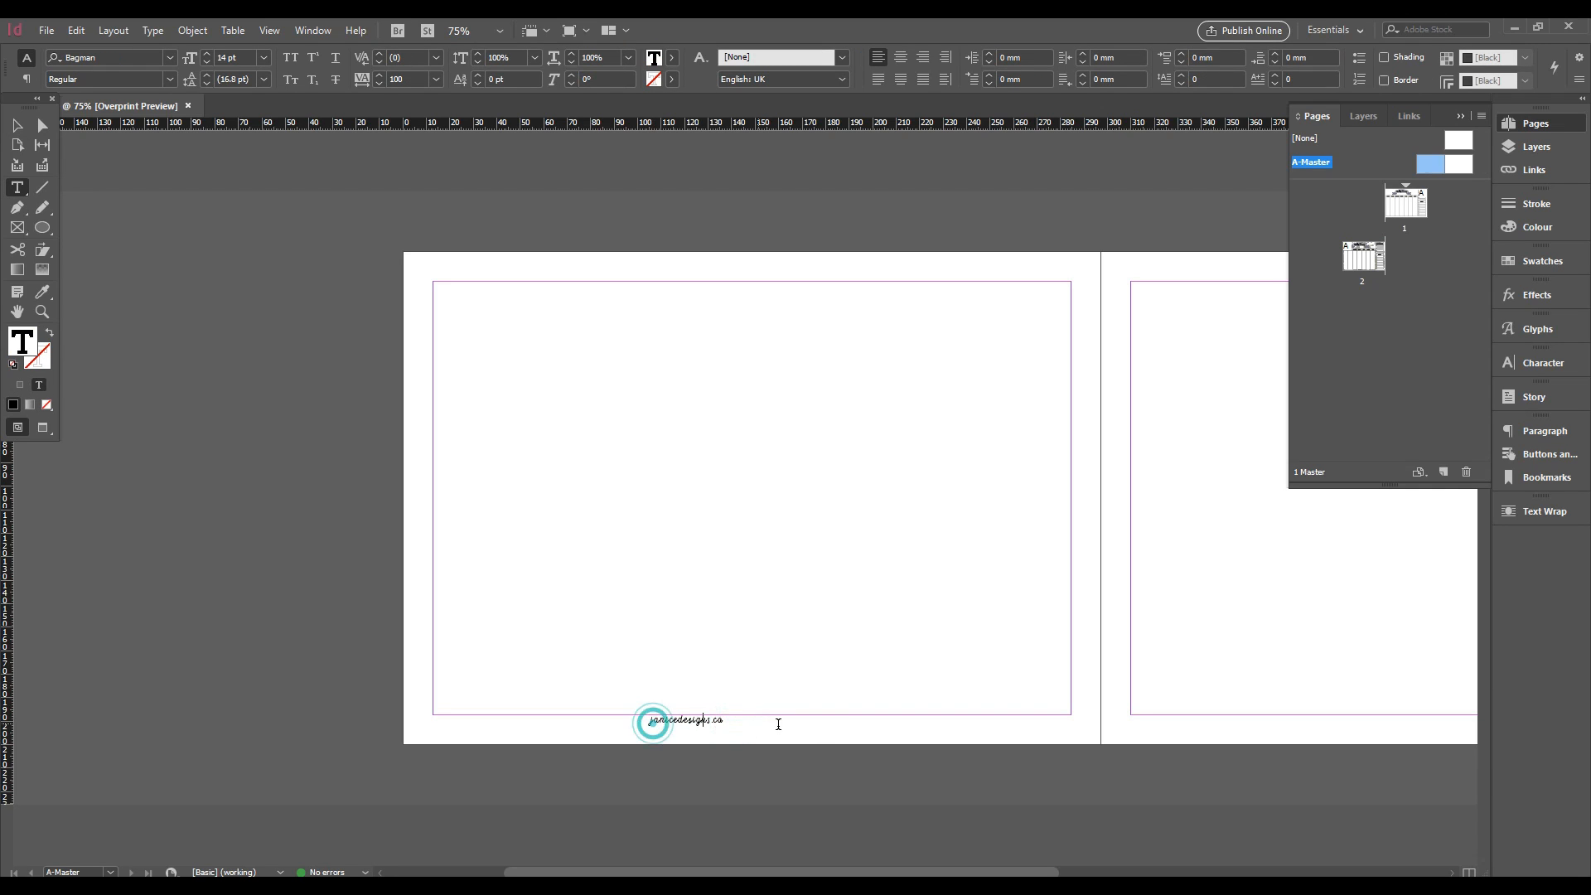
click(899, 58)
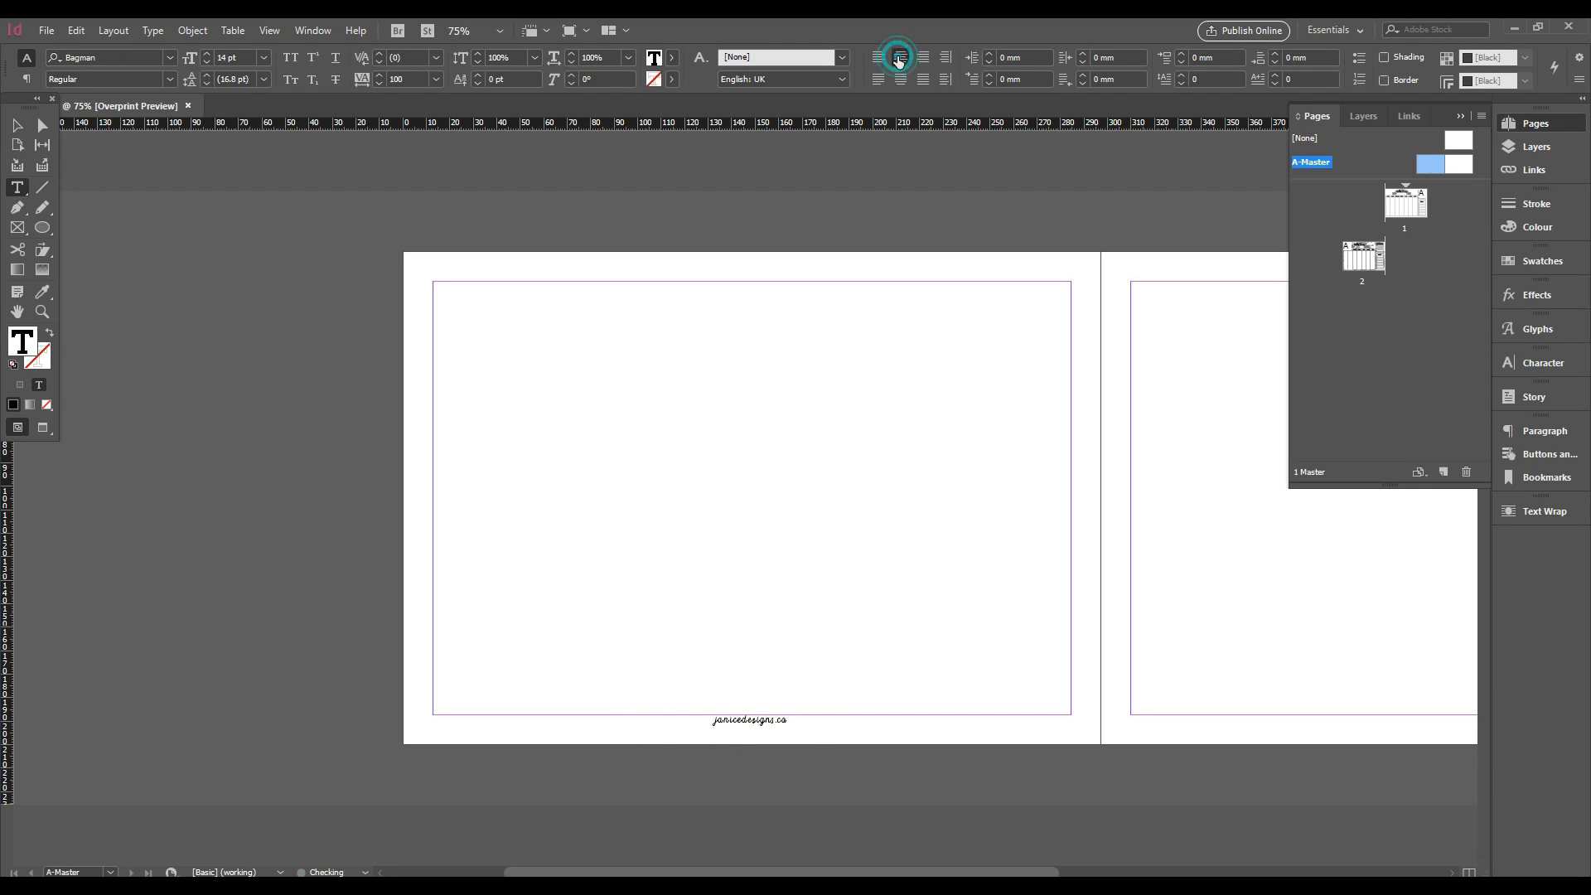
click(16, 128)
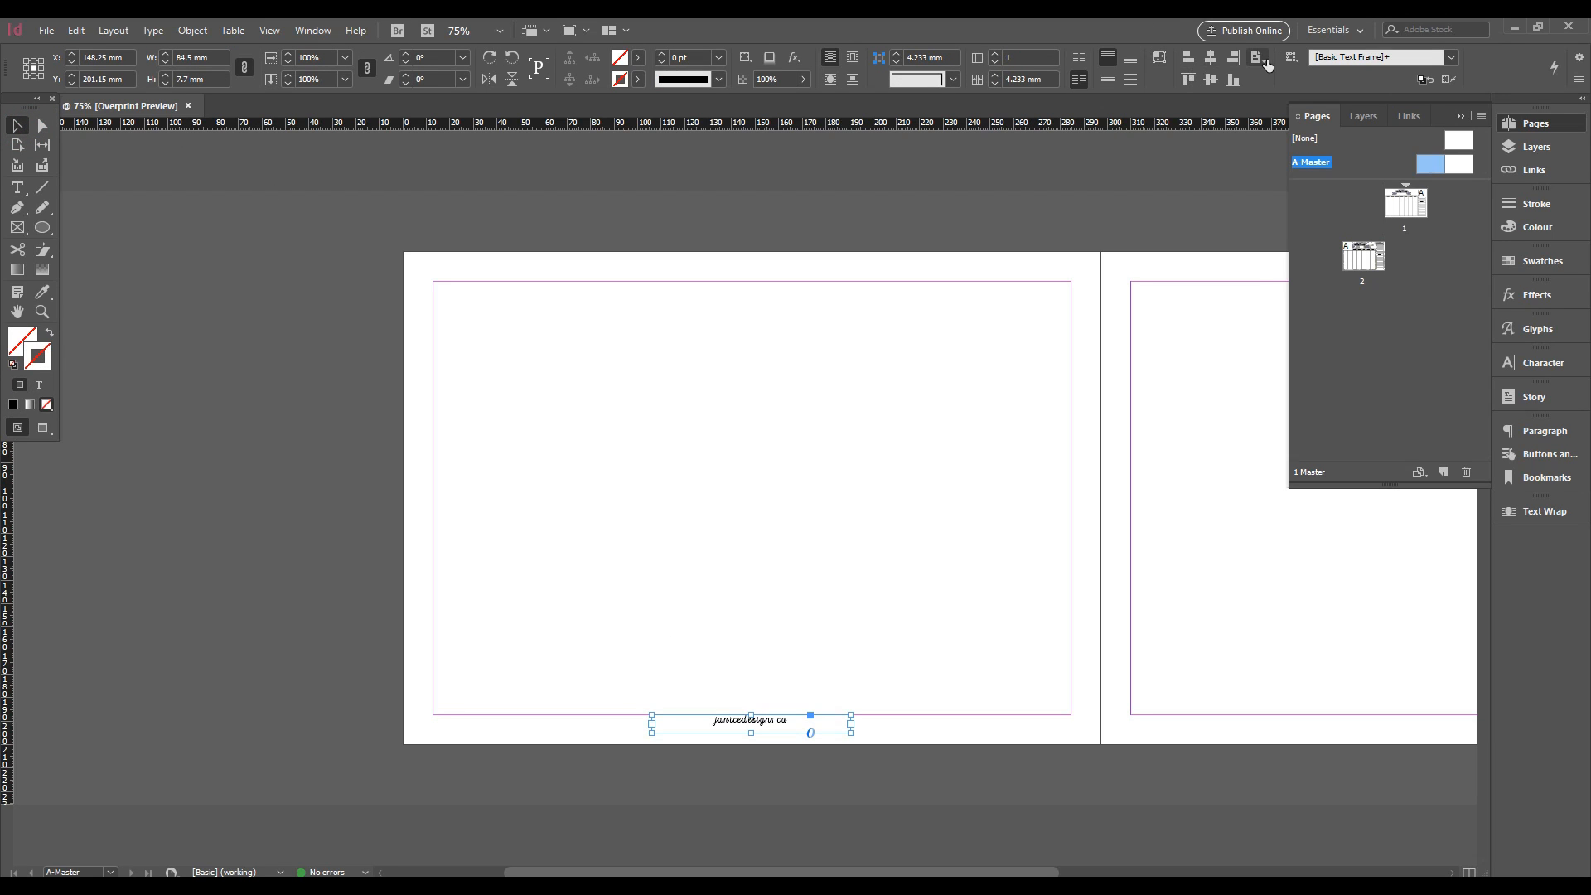
click(1266, 62)
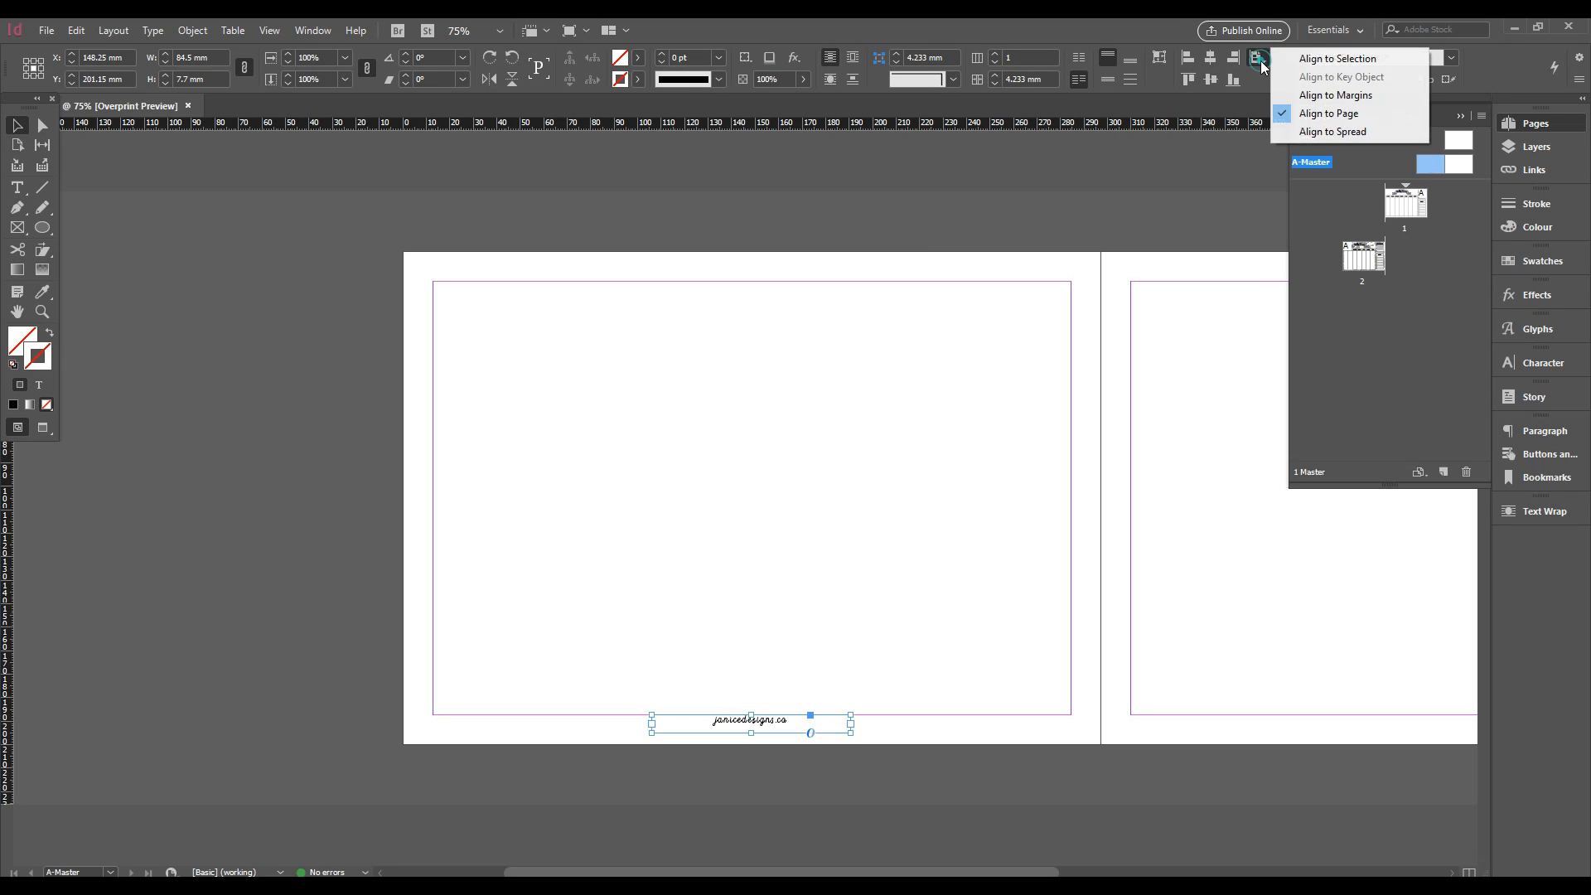
click(1210, 58)
click(846, 178)
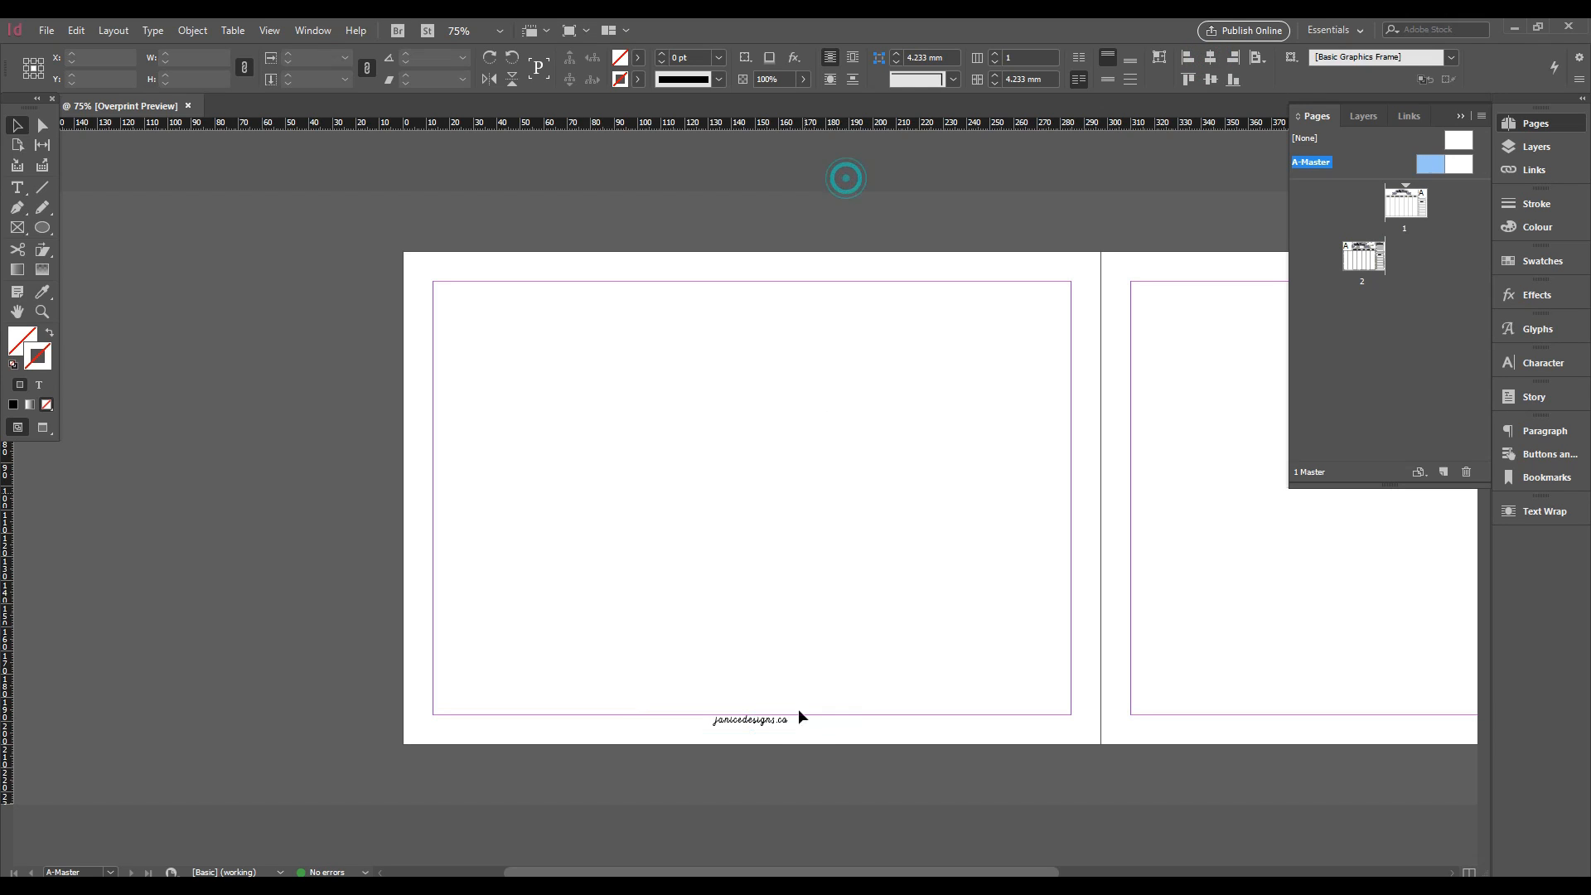
click(785, 730)
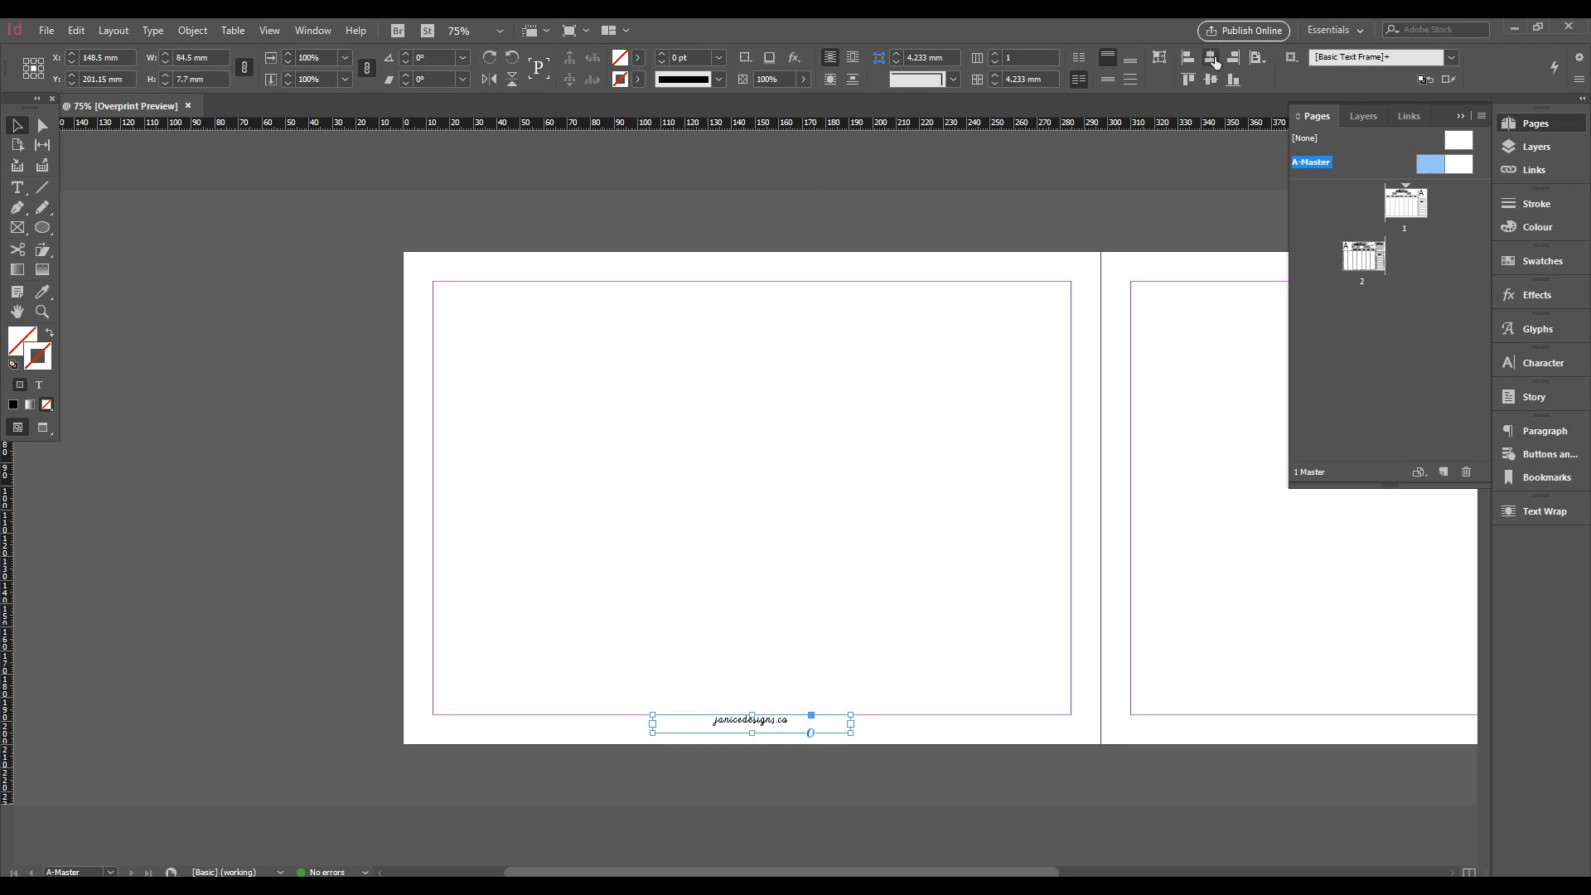
Duplicate the footer frame onto the right master page at the same height and centre it horizontally on that page
drag(1241, 756, 732, 671)
click(323, 776)
click(249, 718)
drag(262, 727, 982, 727)
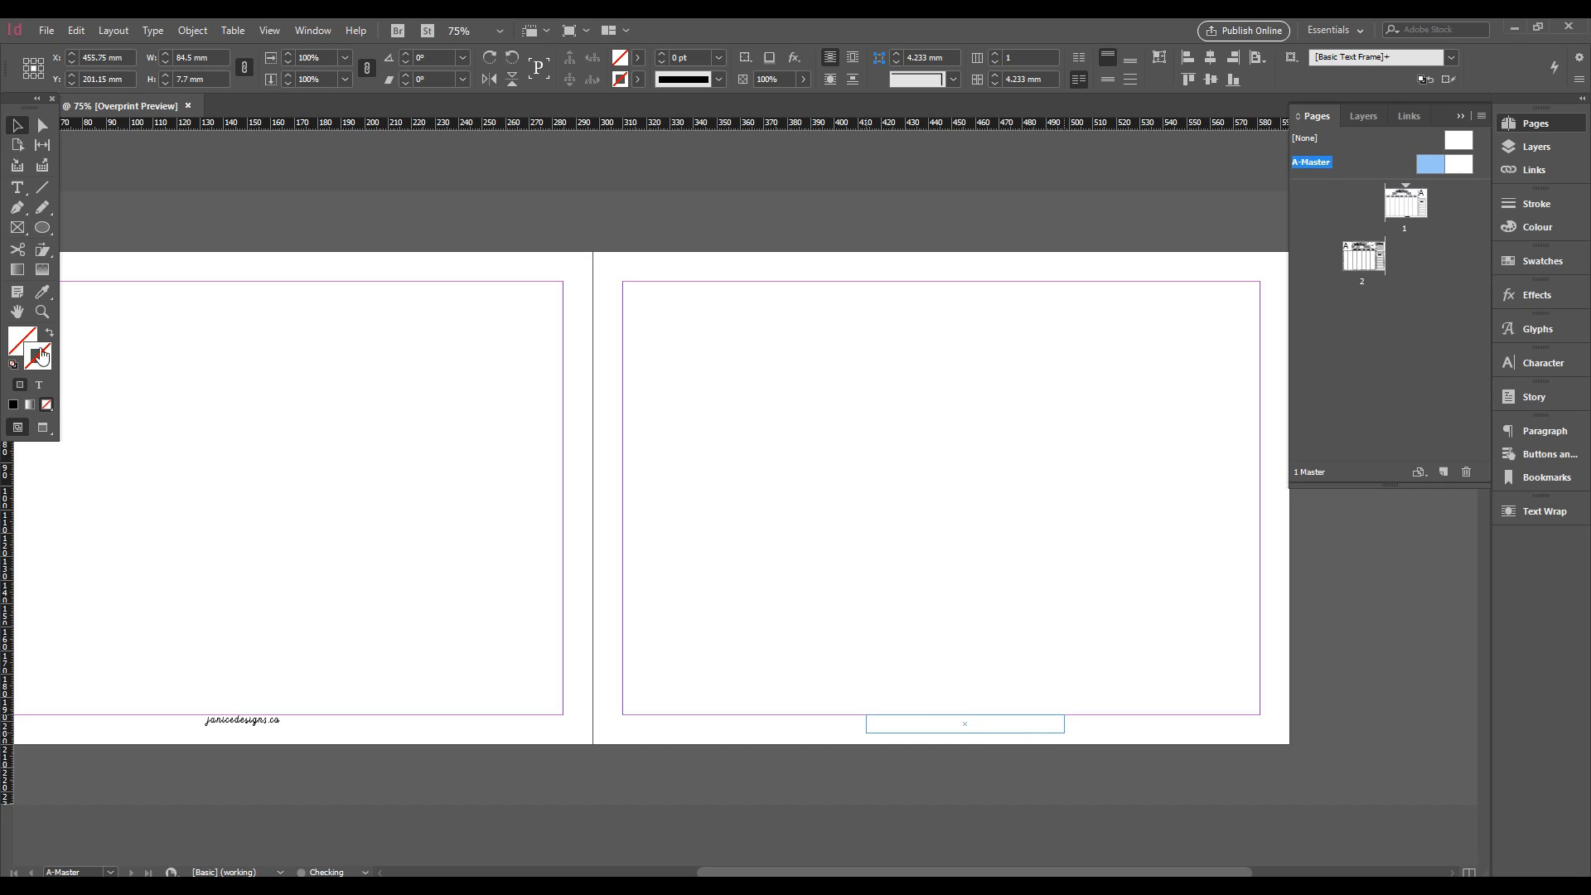
click(1210, 58)
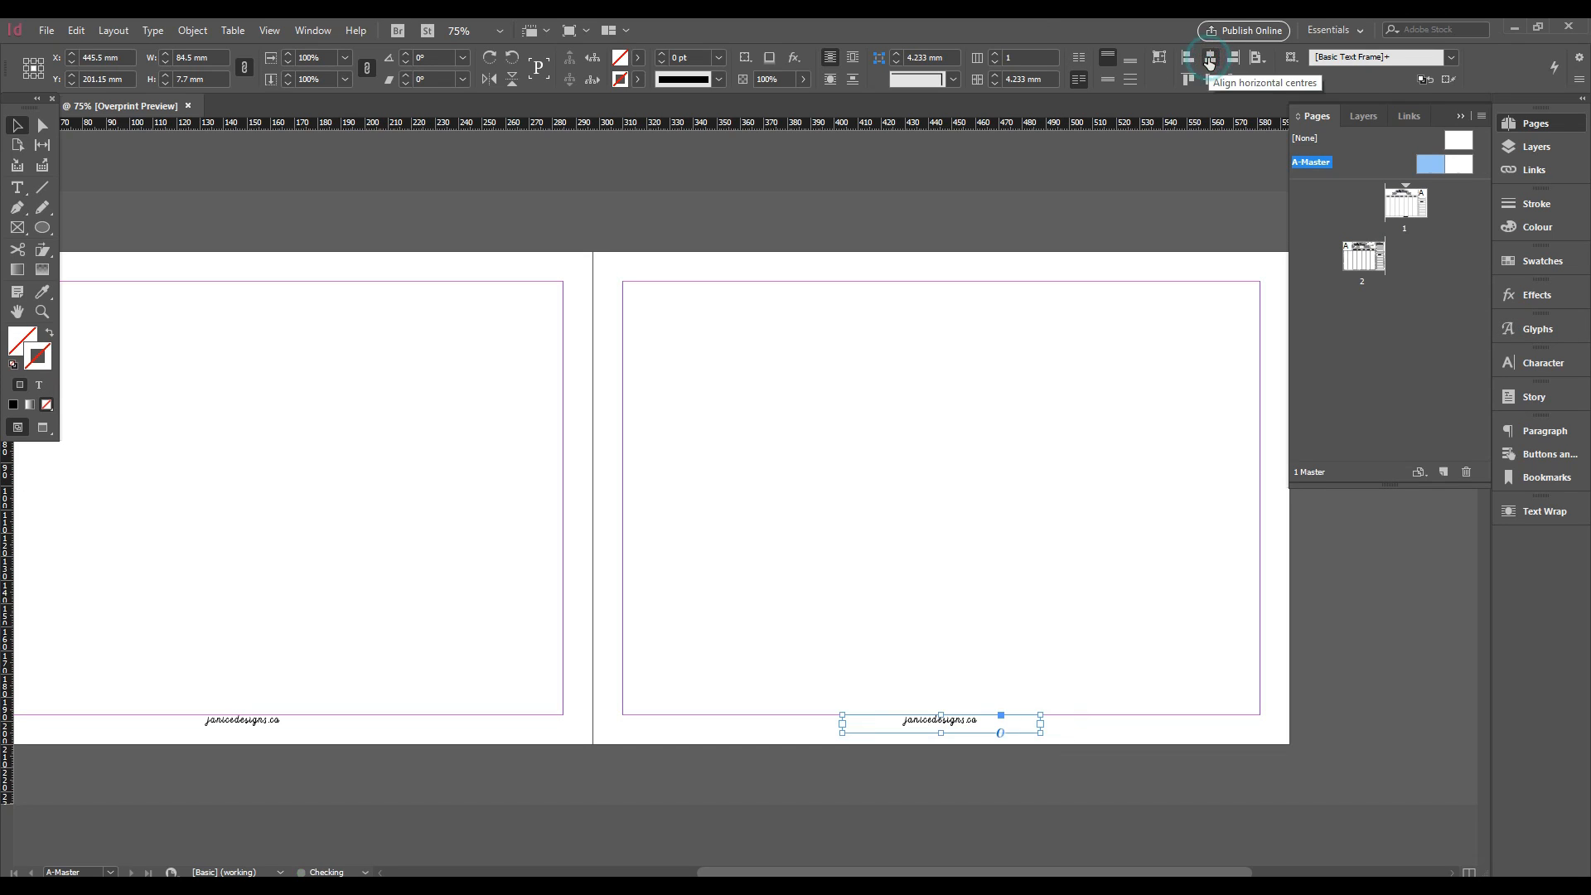
click(902, 198)
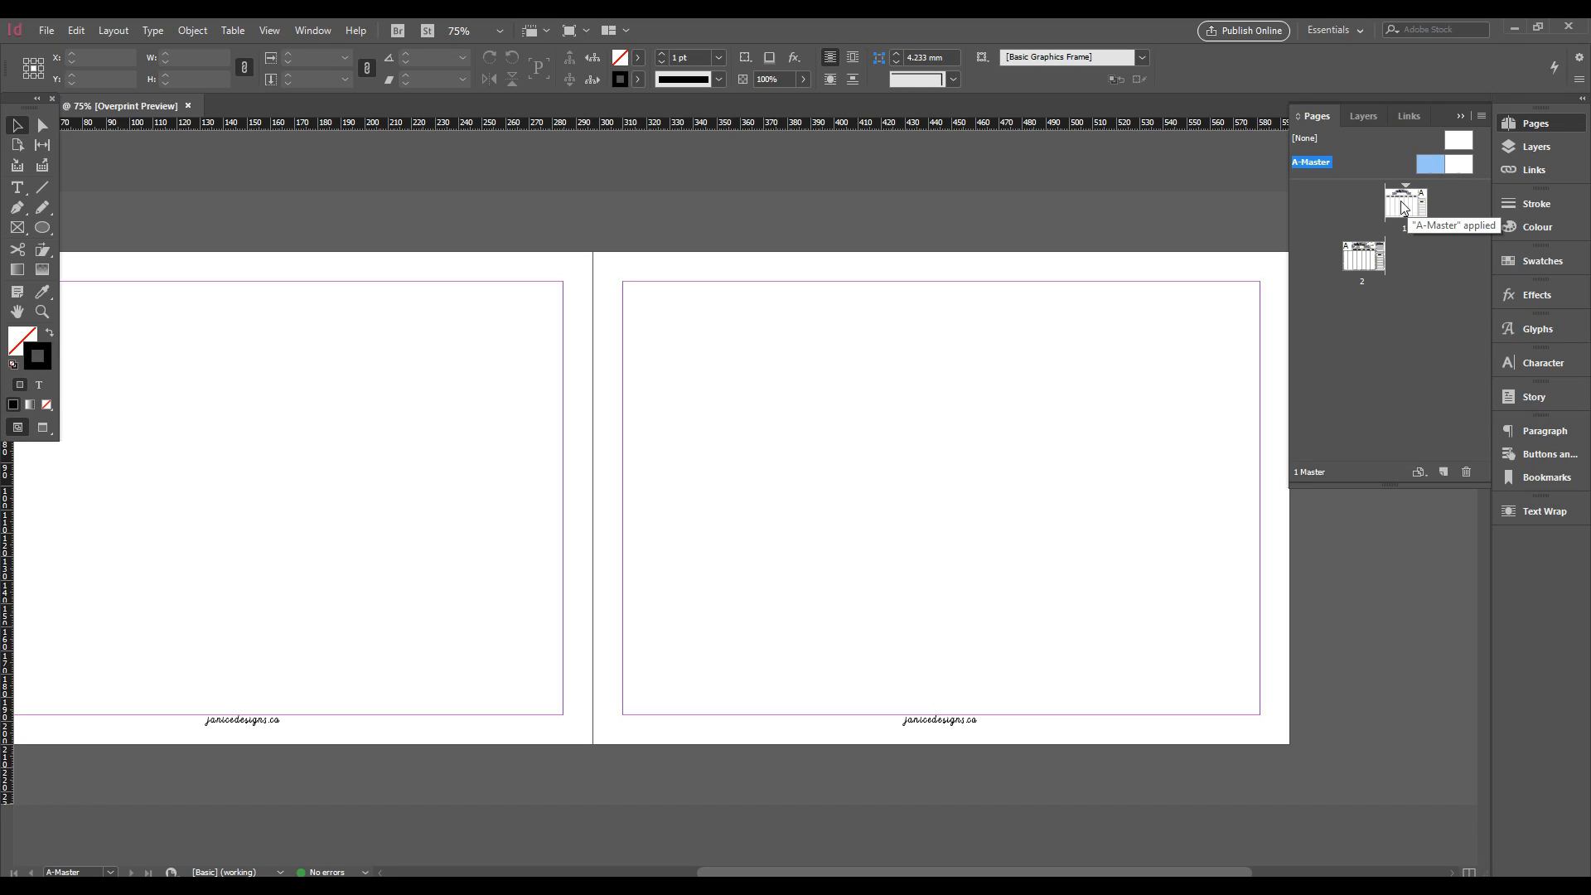
Check how the master footer appears on planner page 1 and on page 2 with its full-page floral background
double_click(1406, 205)
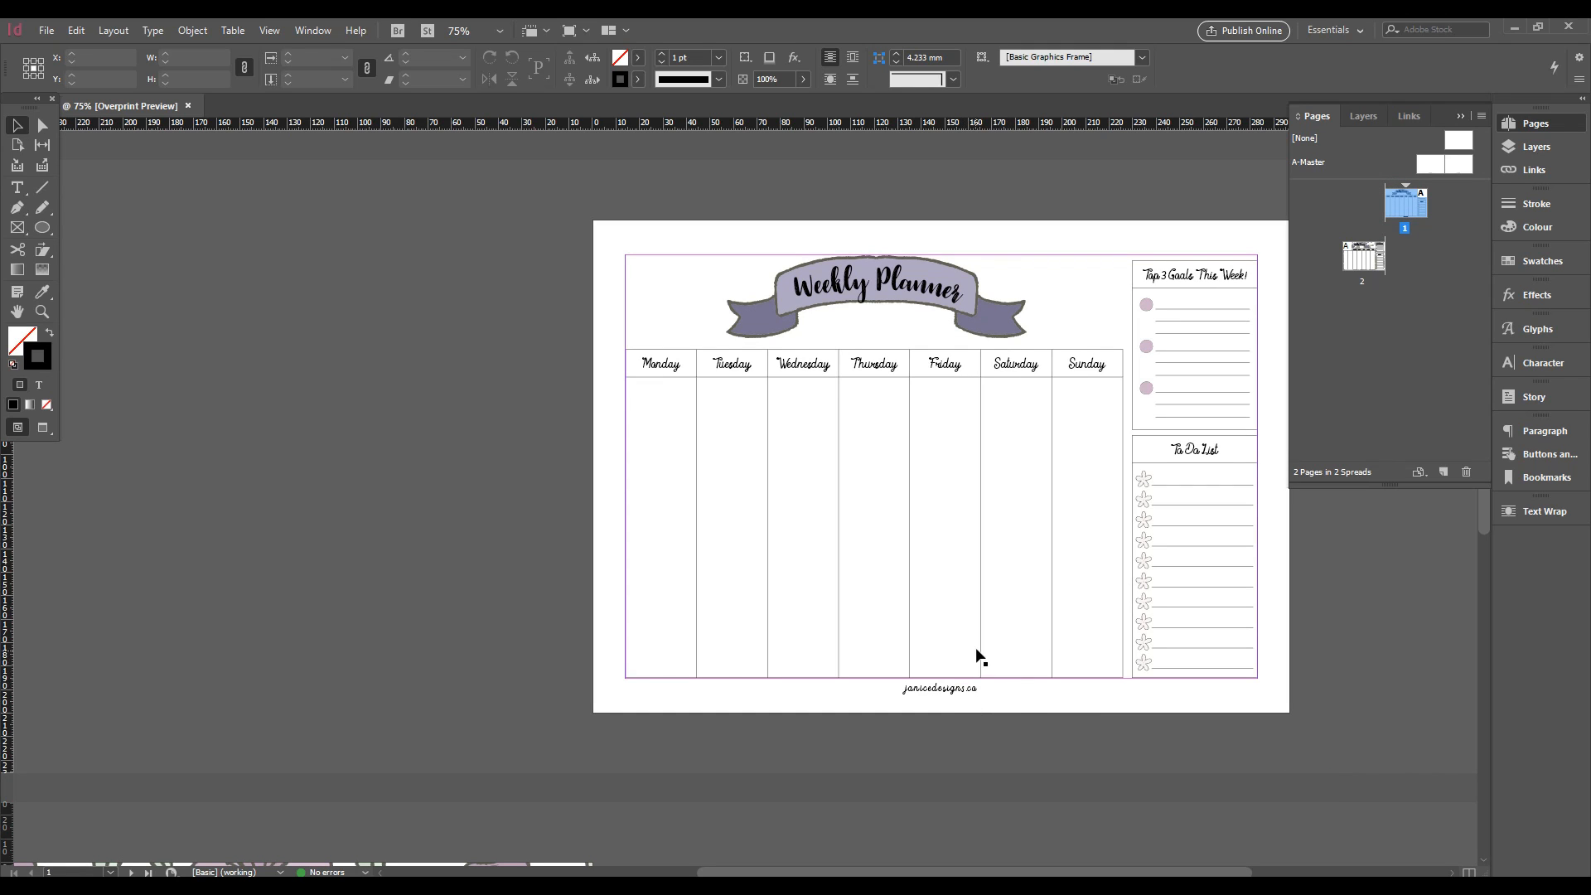
click(947, 688)
scroll(1048, 650, down, 10)
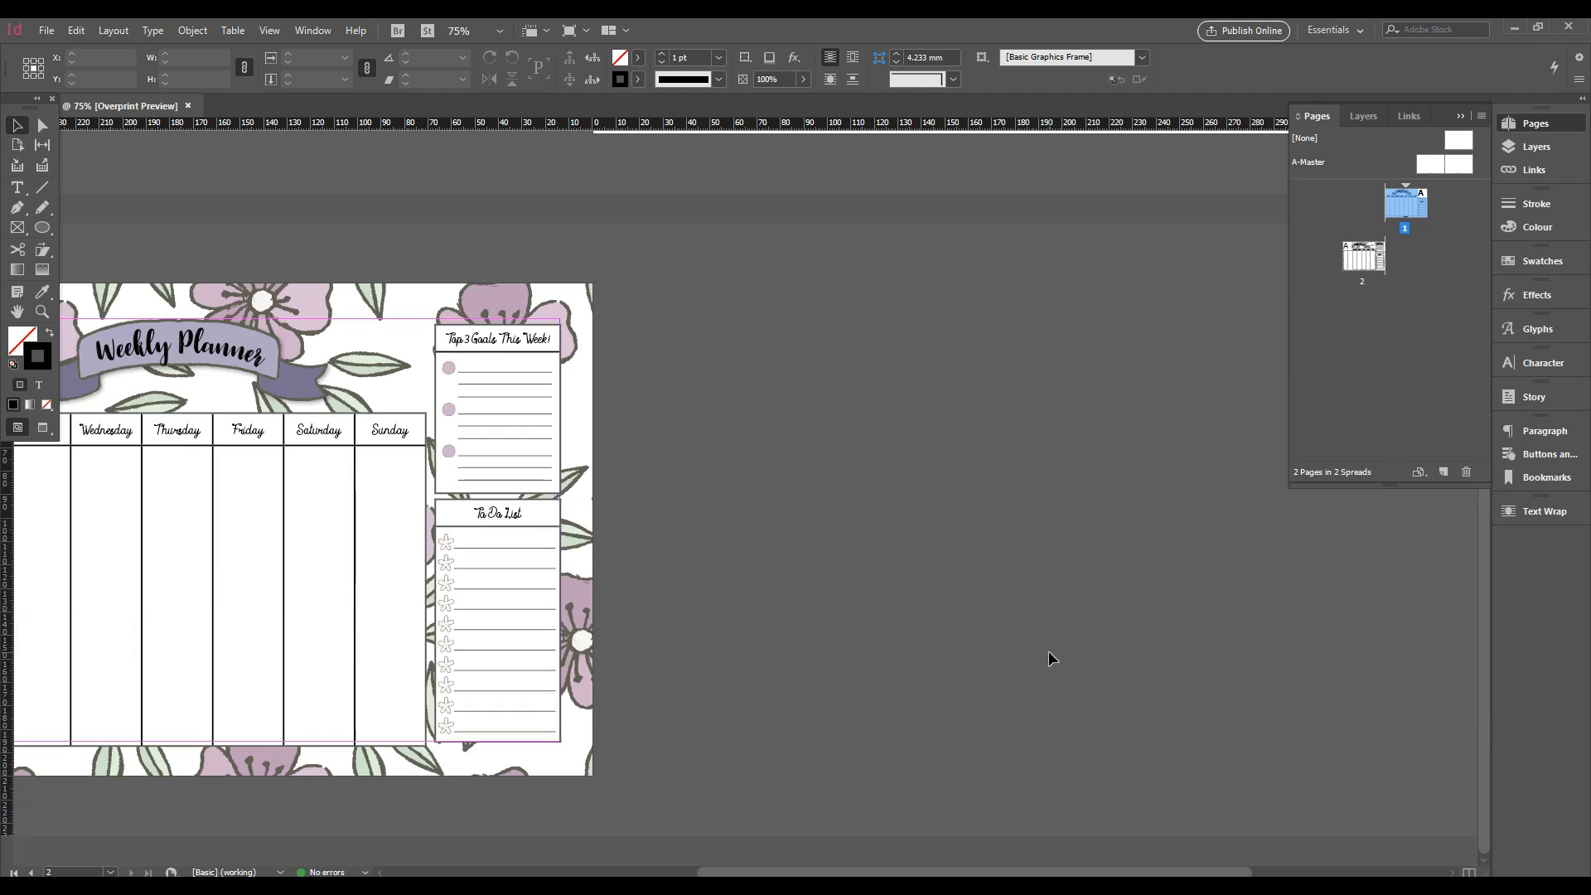
drag(389, 711, 887, 664)
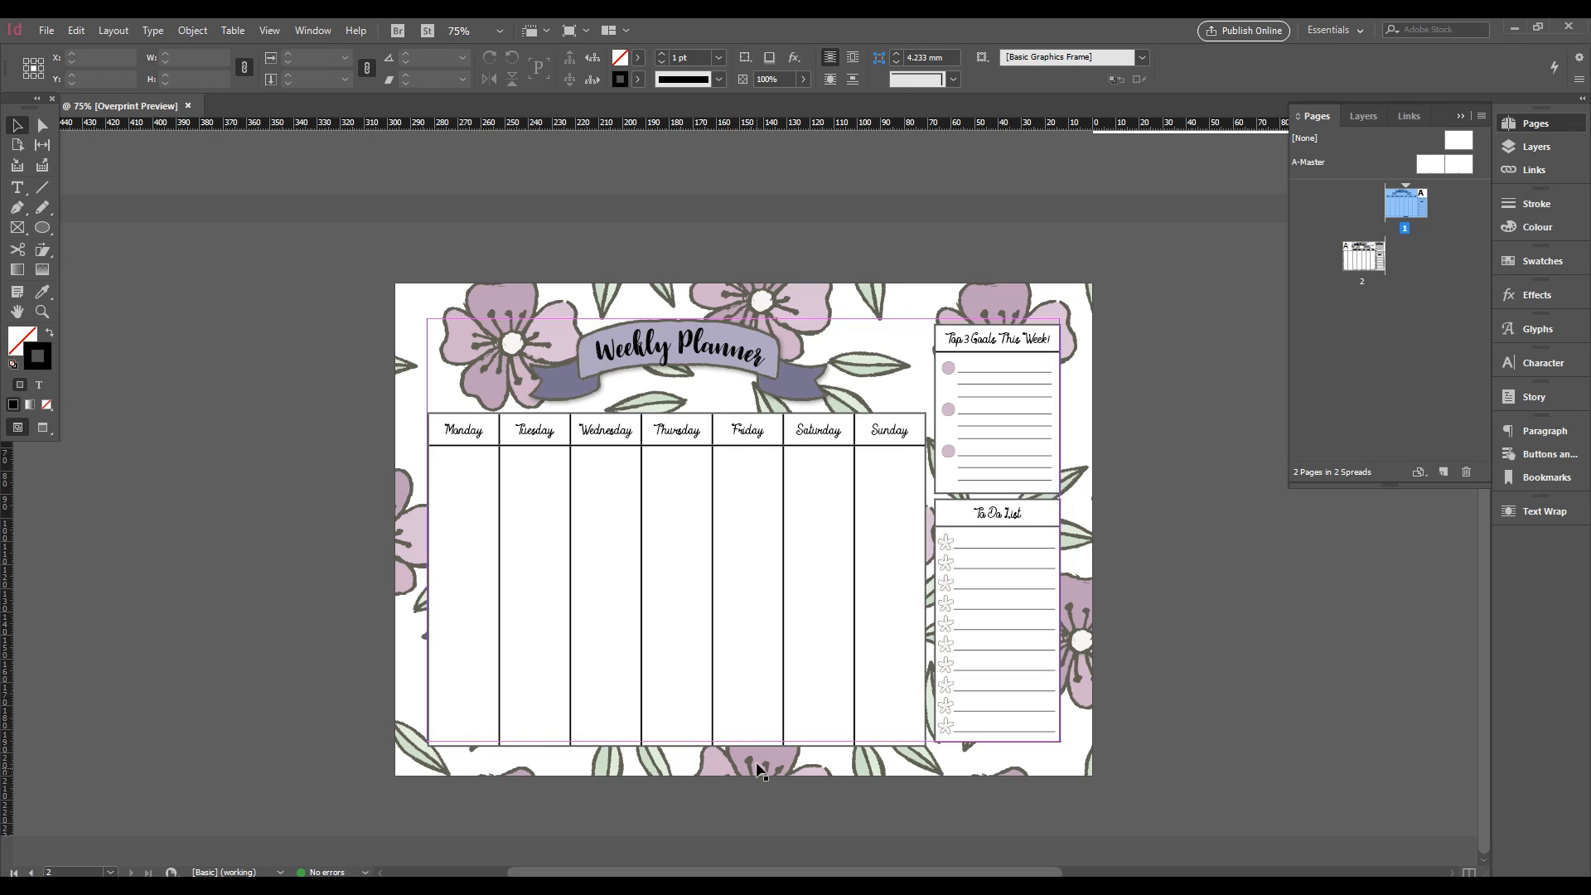
click(769, 286)
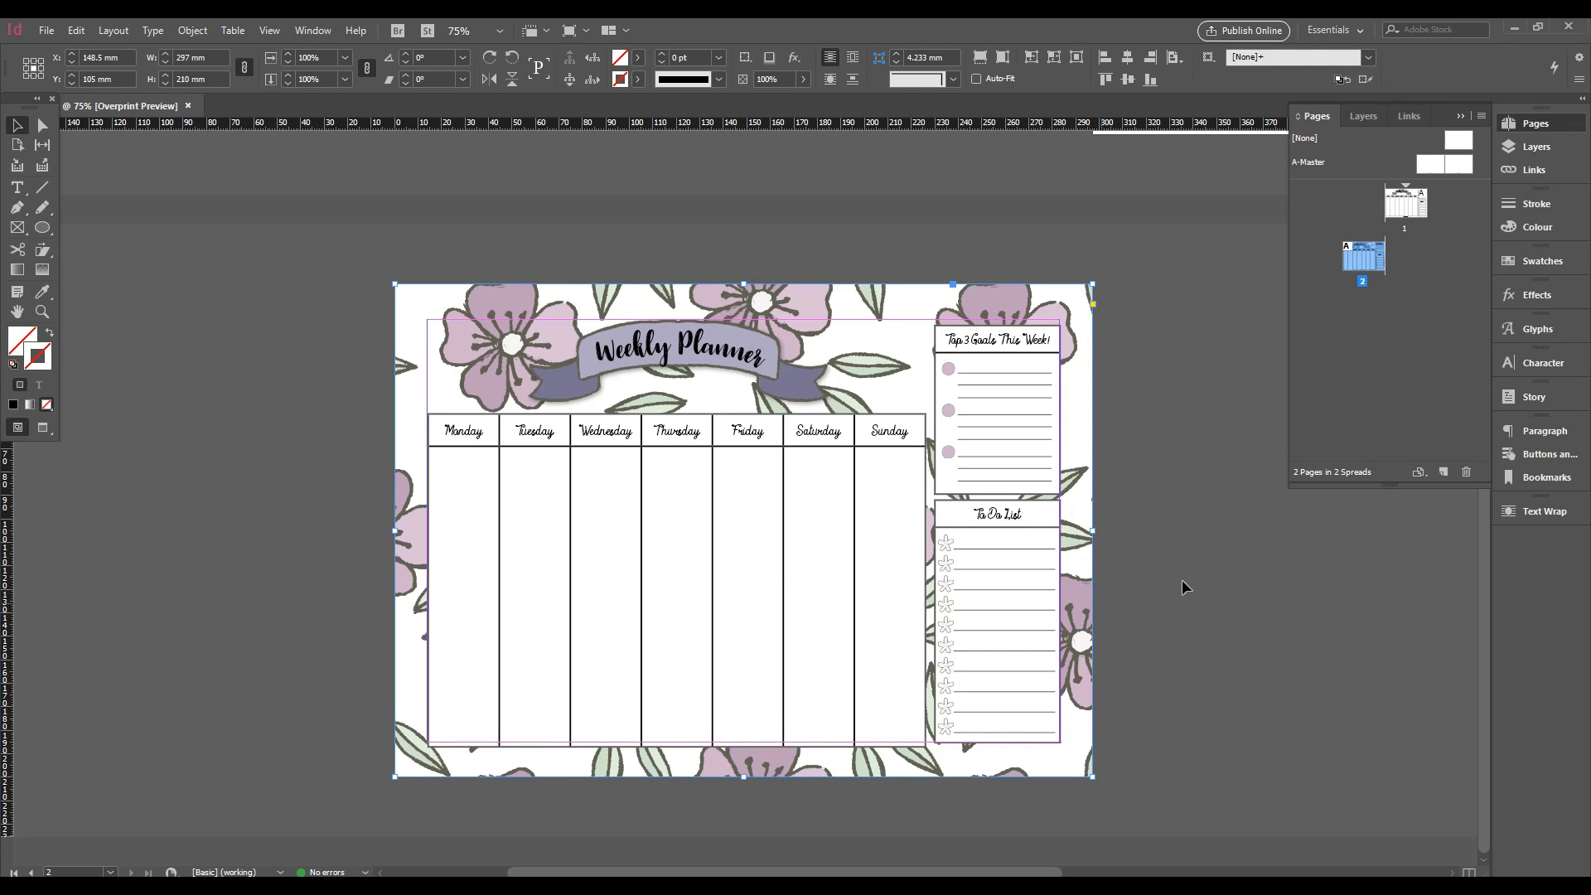
scroll(1262, 599, up, 3)
drag(1202, 608, 1119, 522)
scroll(1272, 462, up, 3)
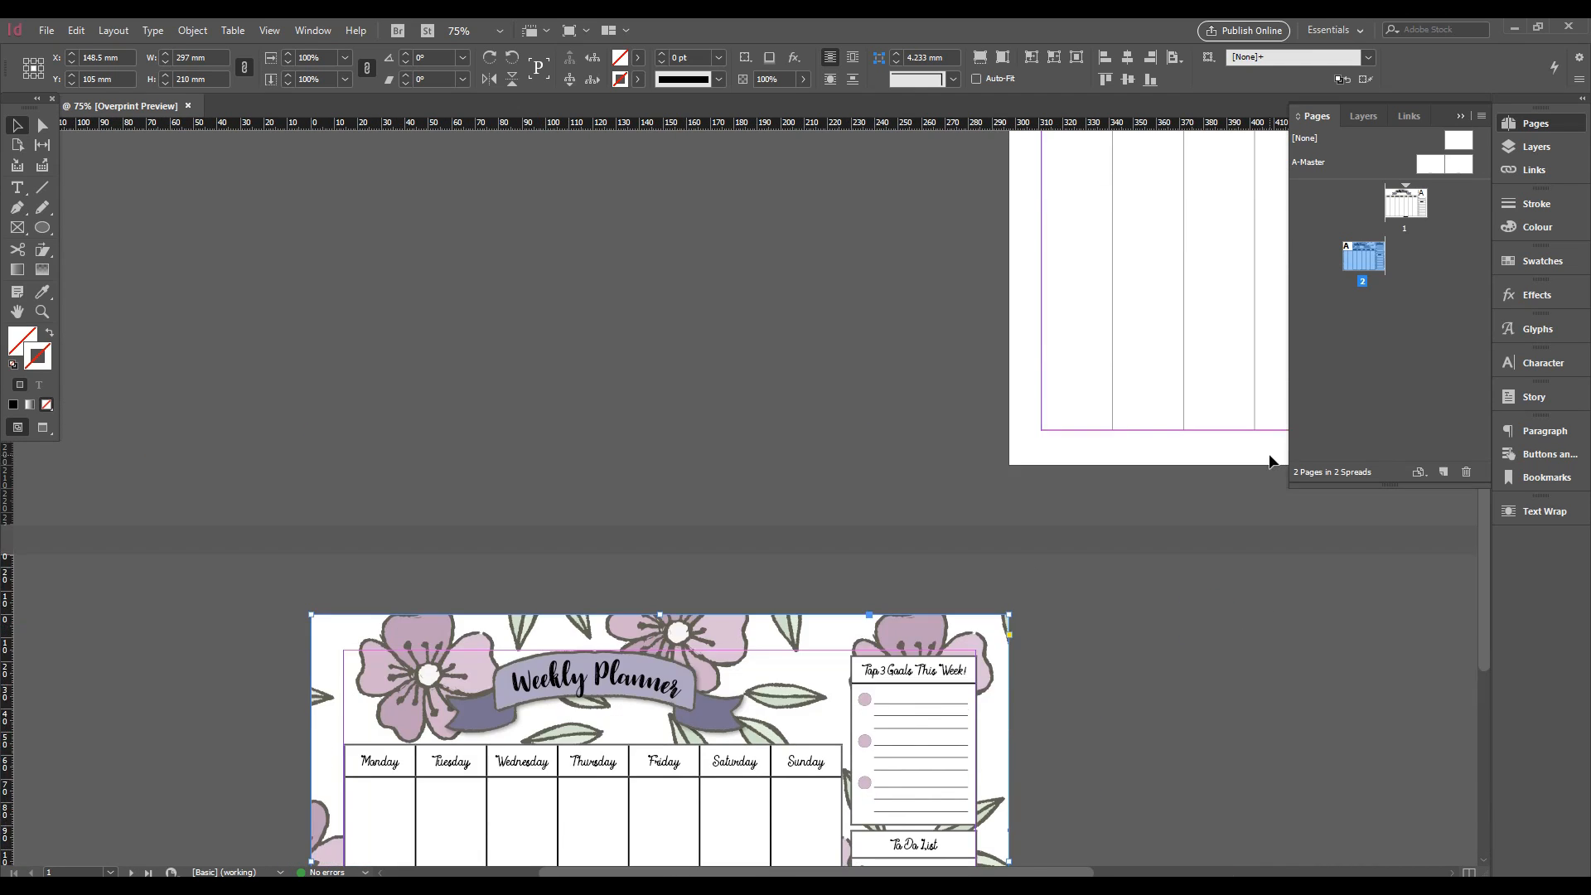
scroll(1270, 461, up, 3)
drag(1154, 624, 774, 643)
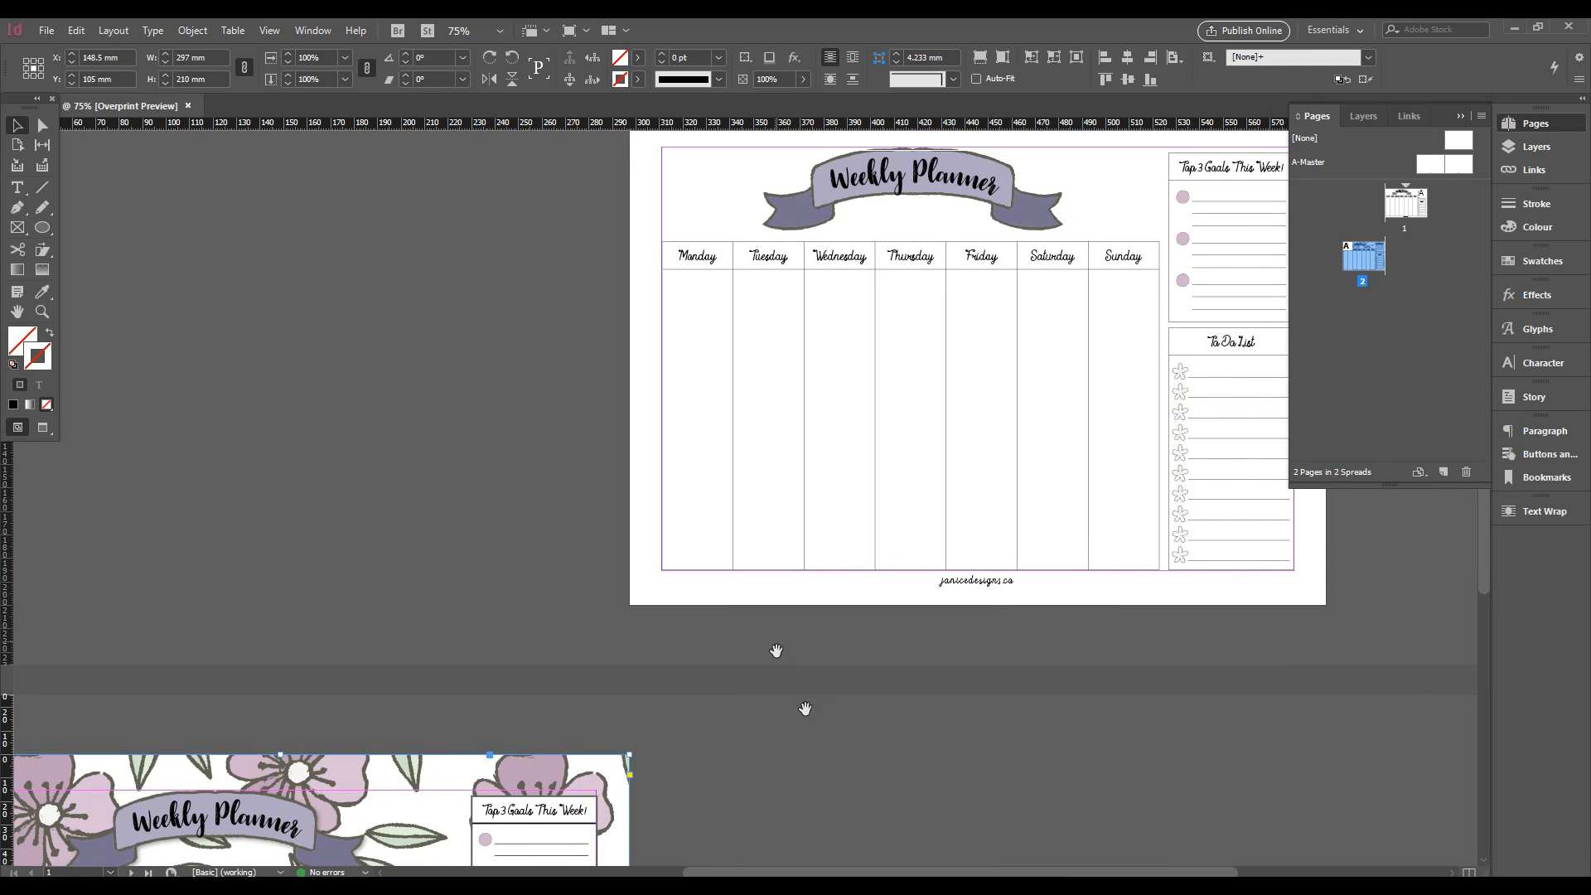
scroll(793, 782, down, 5)
scroll(822, 749, down, 6)
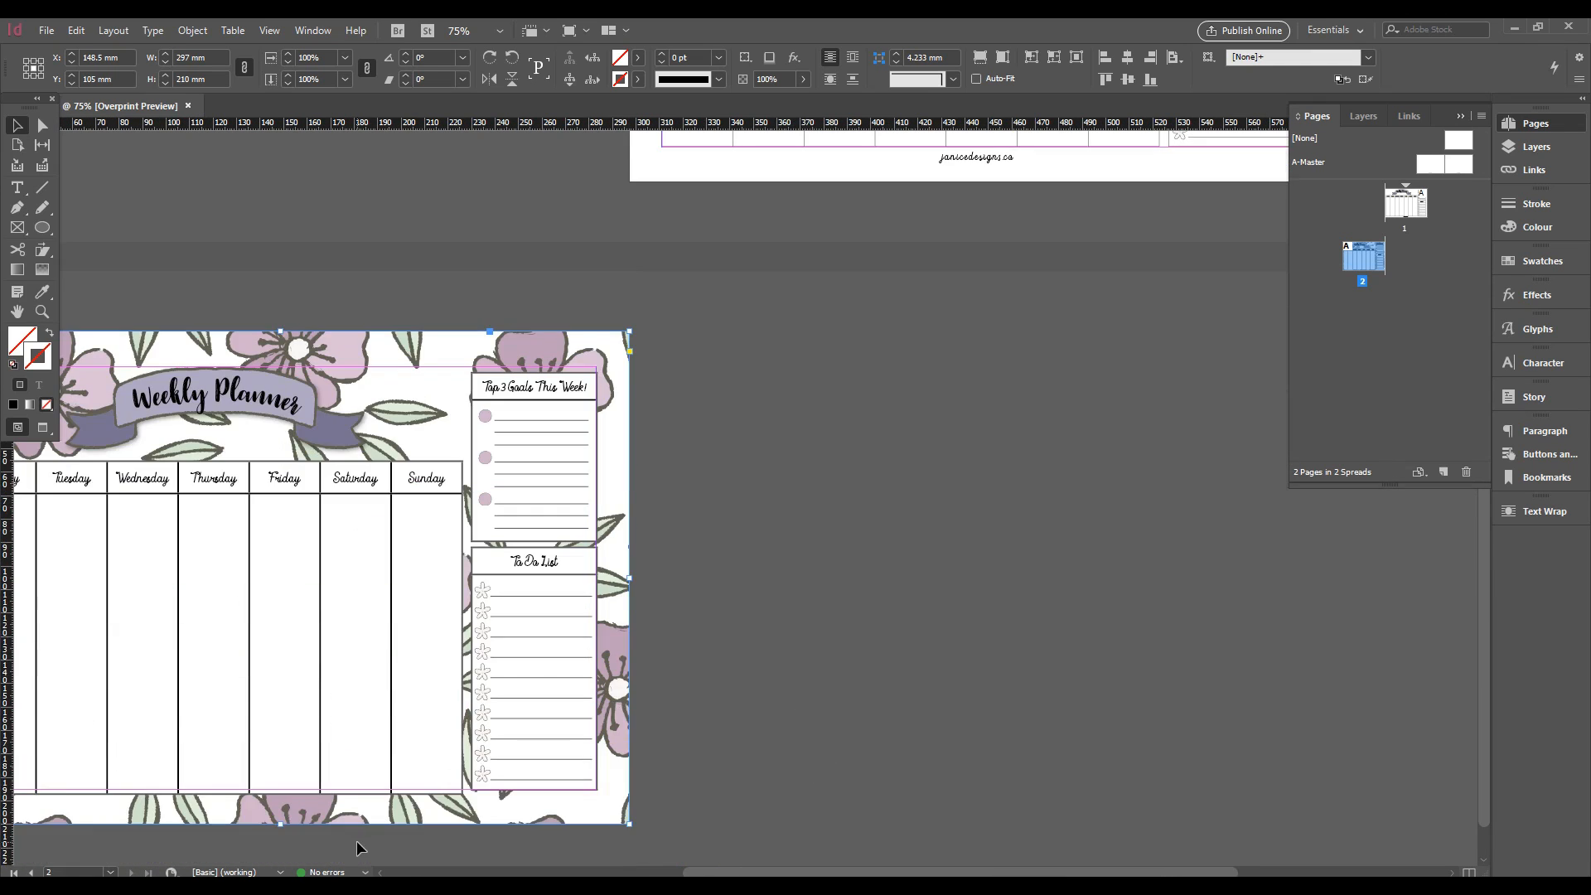
Copy the left master page's footer text frame and paste it in place on planner page 2, over the floral background
double_click(1424, 165)
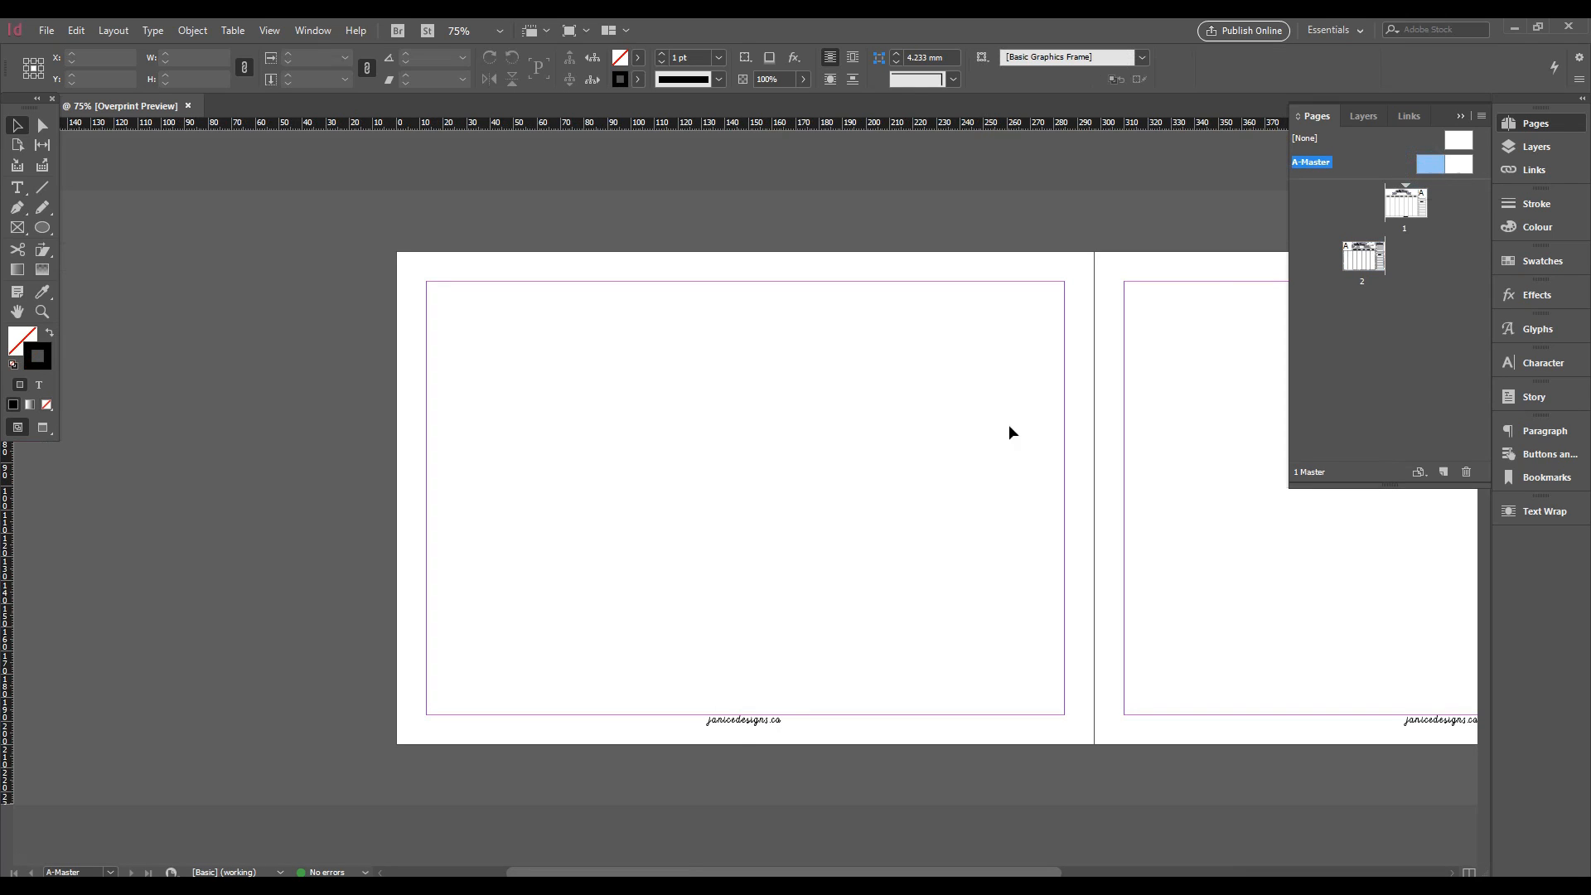
click(755, 719)
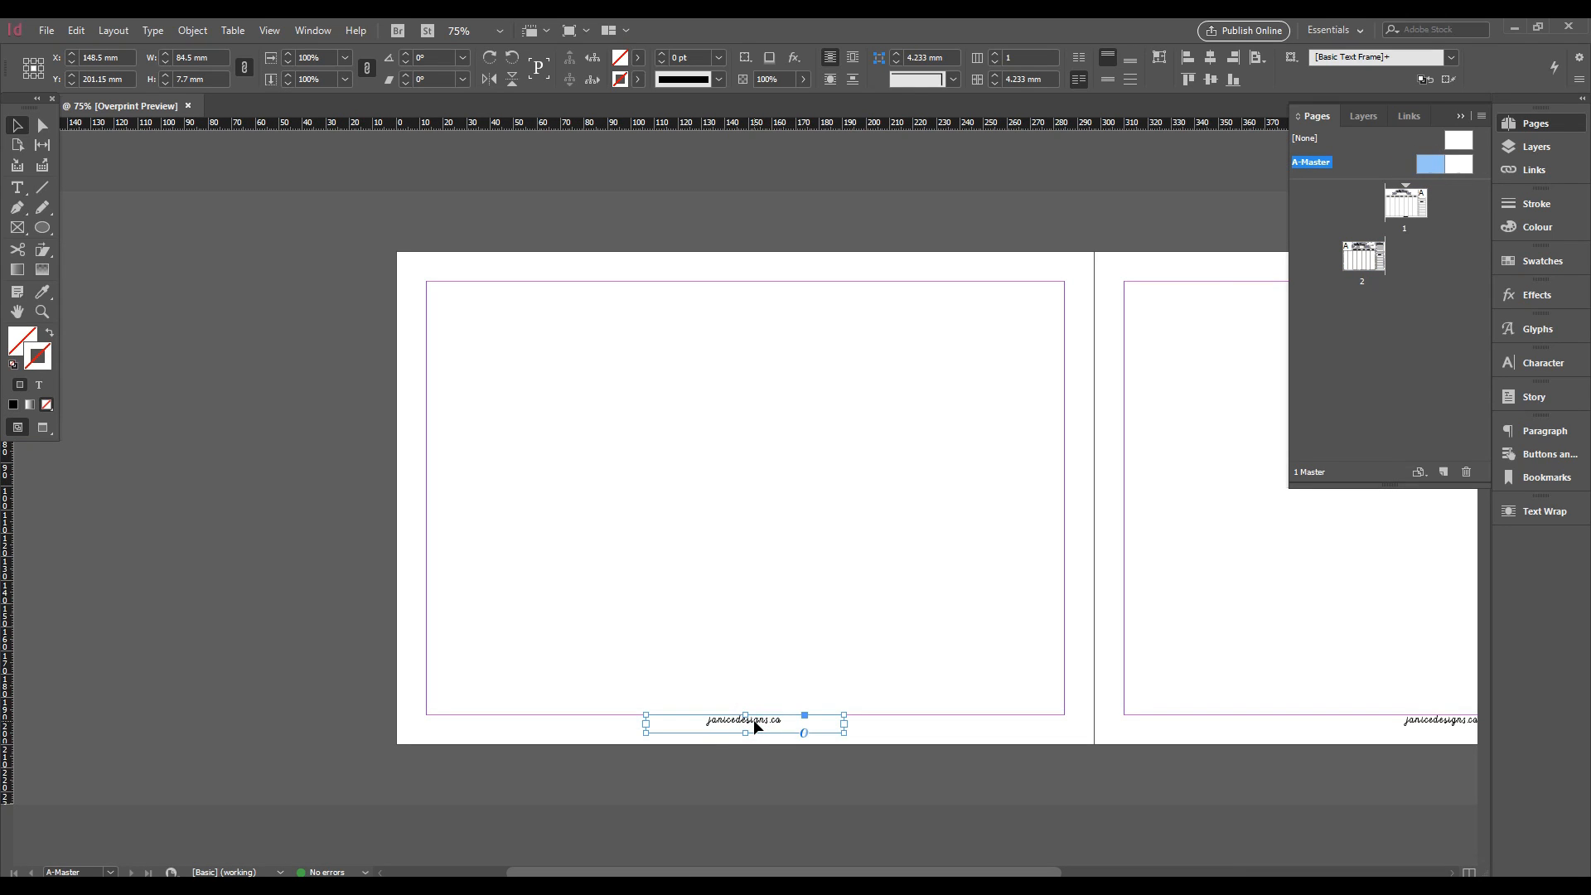
double_click(1346, 259)
click(804, 775)
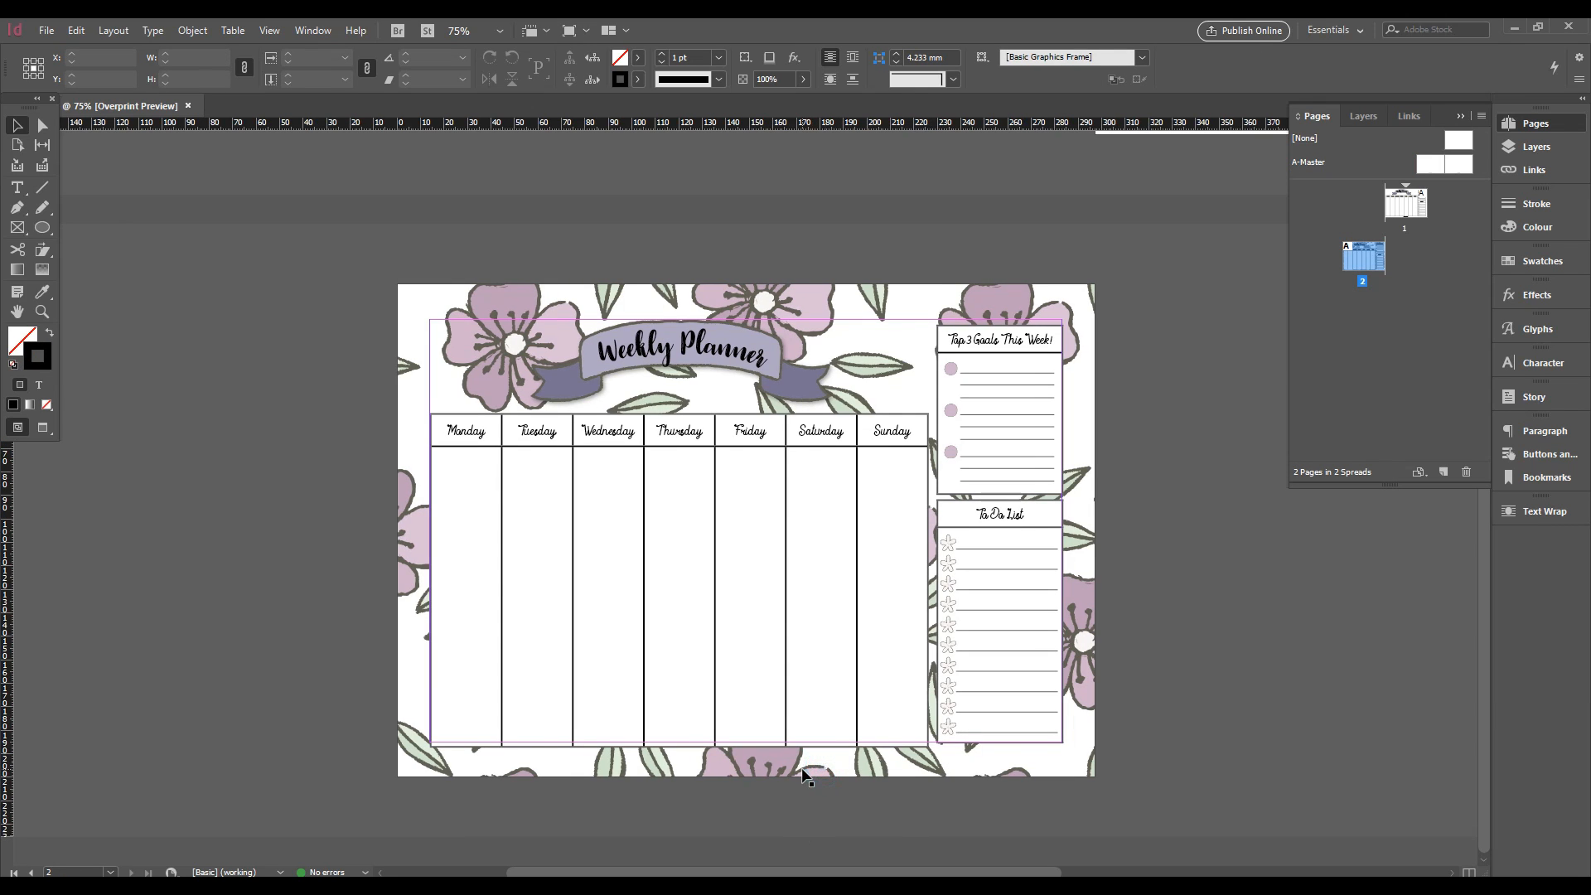
right_click(751, 762)
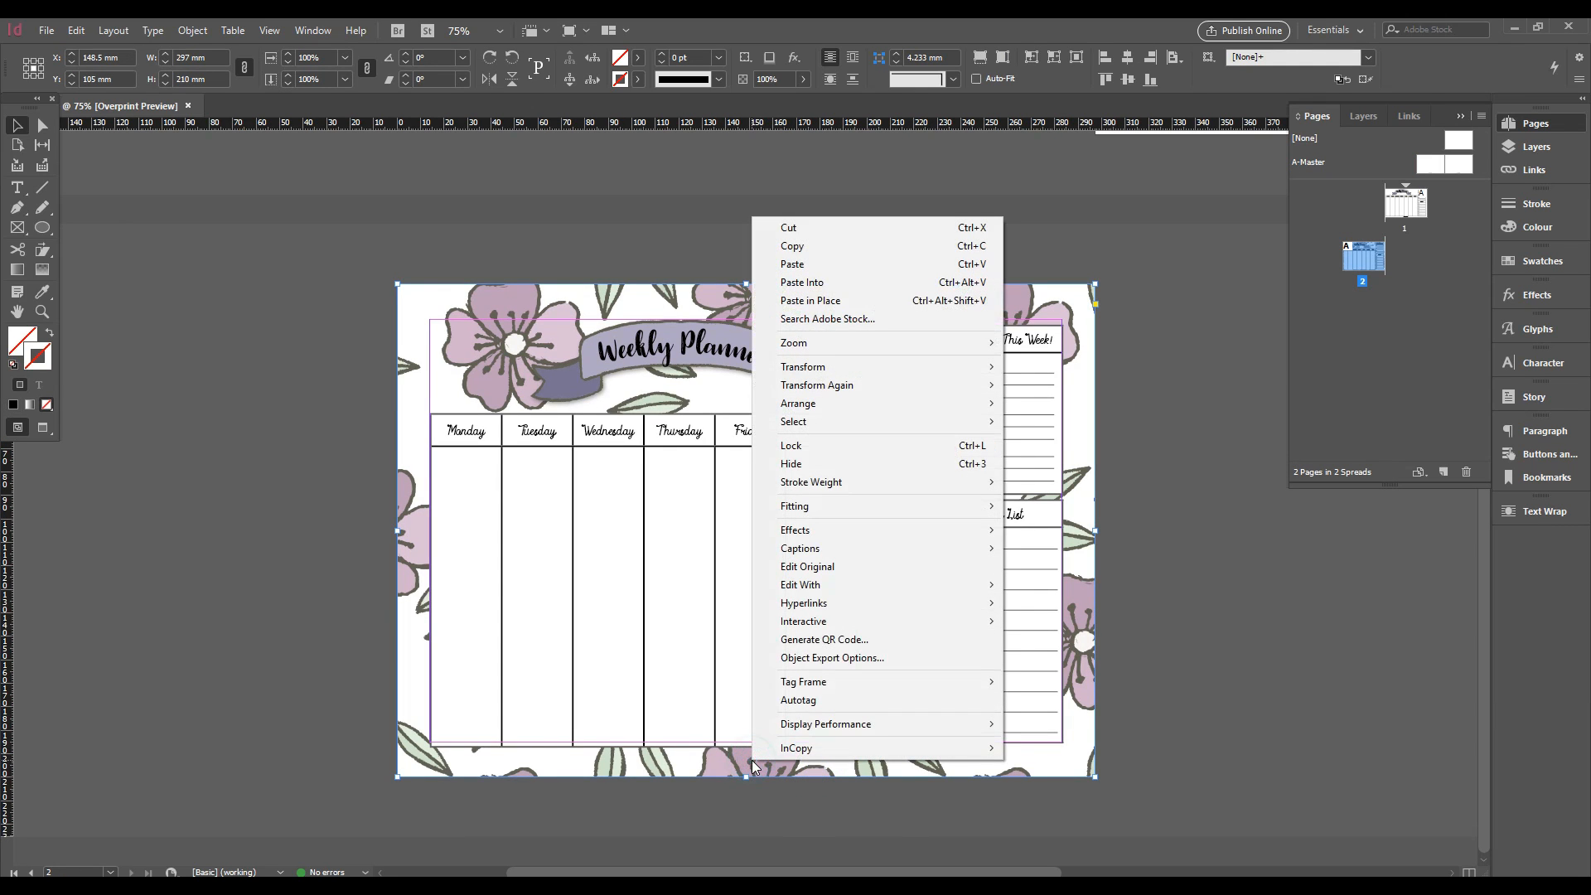
click(821, 301)
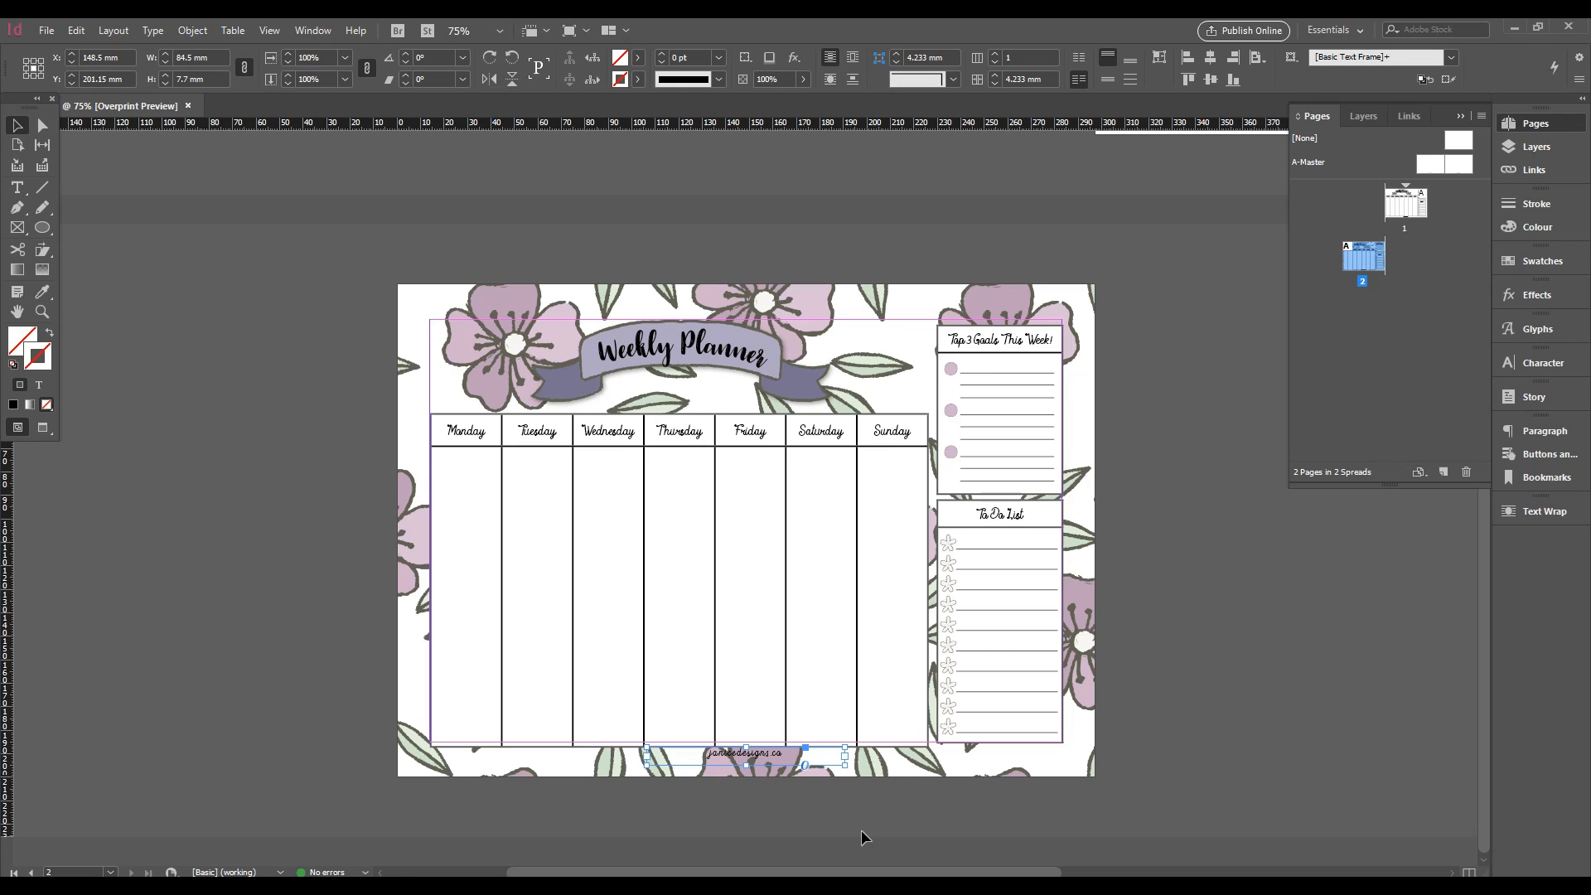
Fill the pasted footer frame on page 2 with [Paper] and centre its text vertically within the frame
click(862, 798)
click(818, 752)
double_click(783, 753)
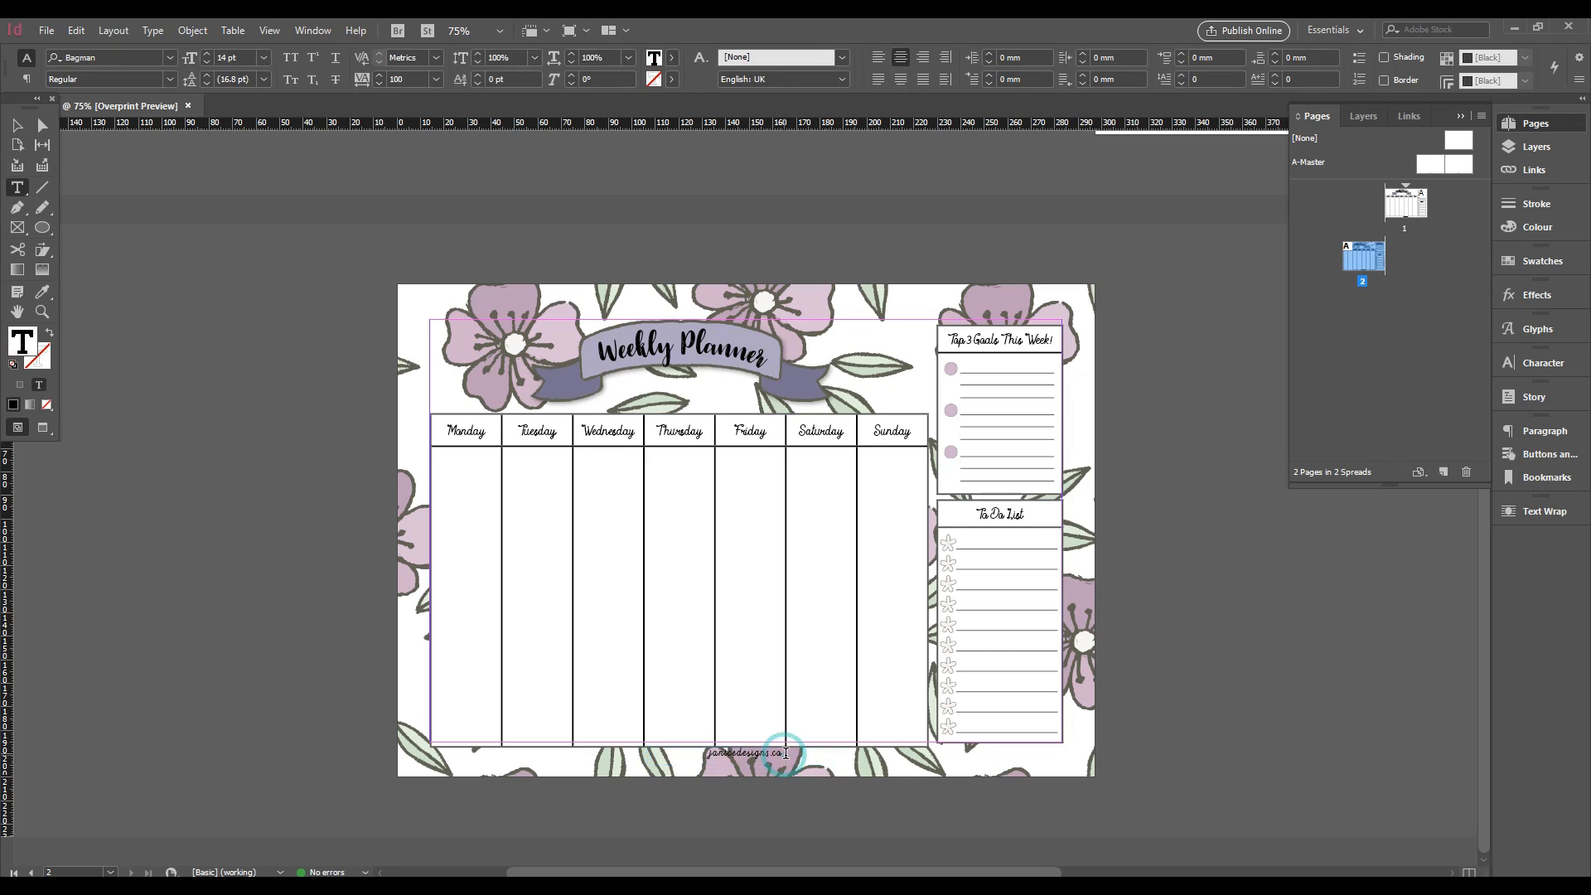
drag(784, 753, 688, 738)
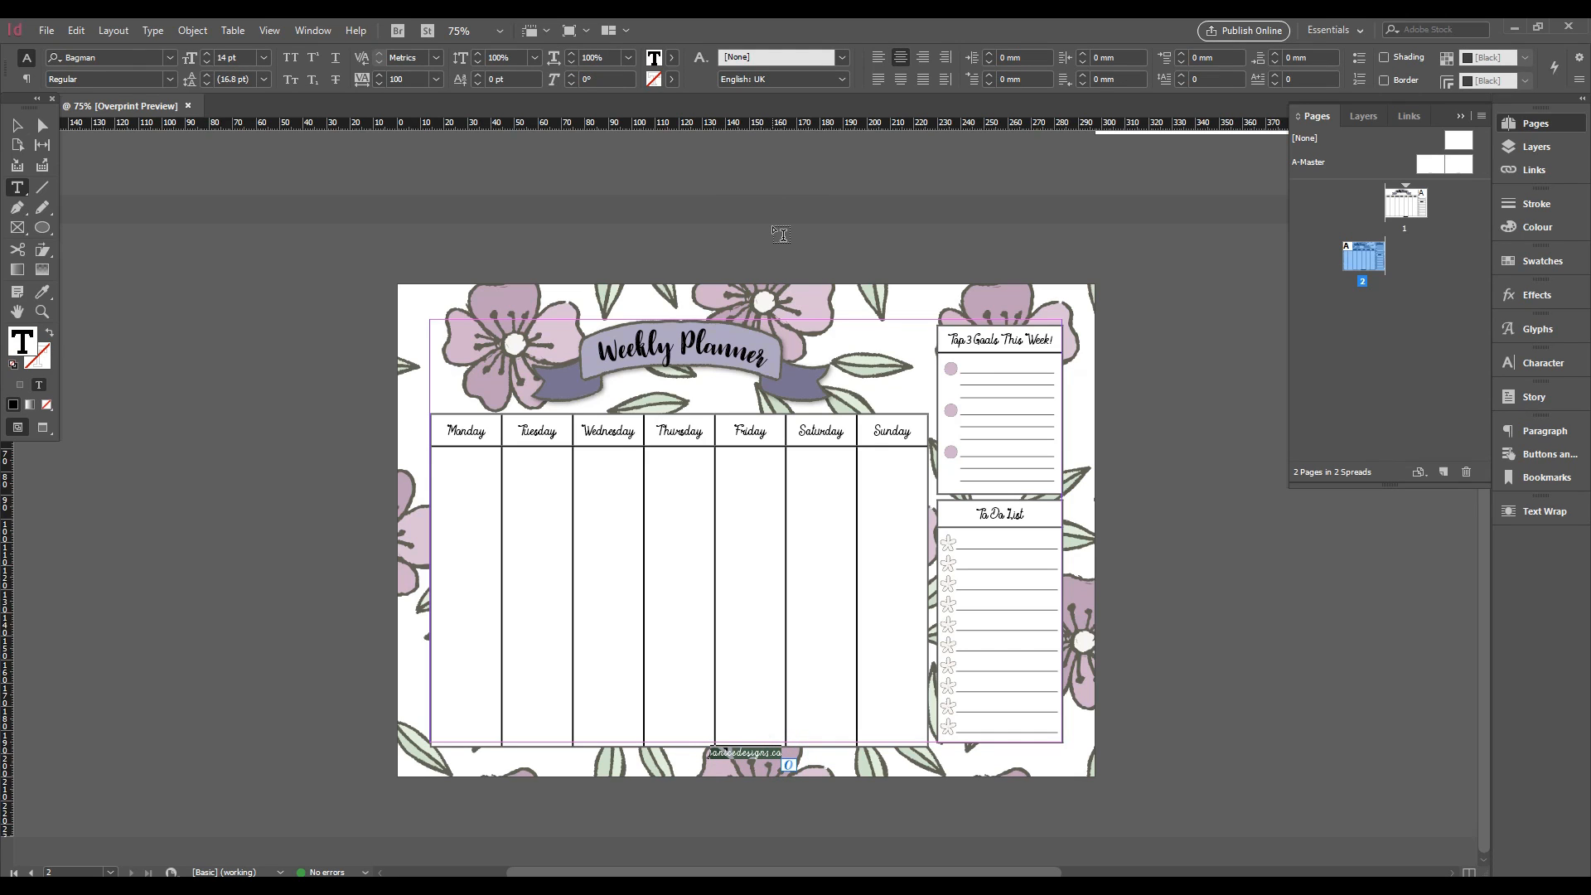
click(16, 126)
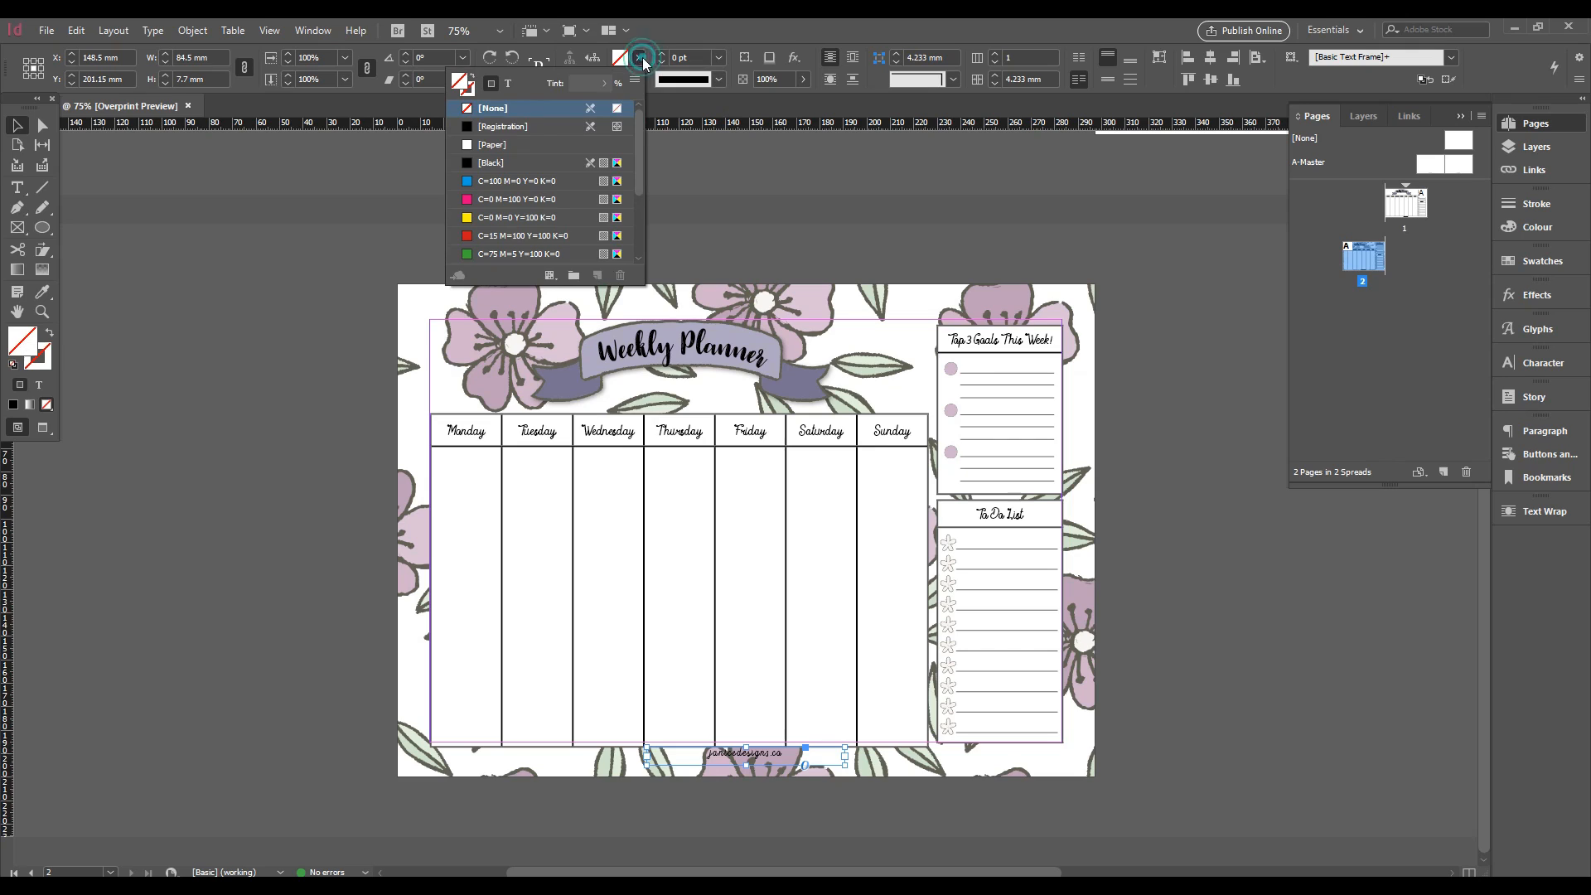
click(494, 145)
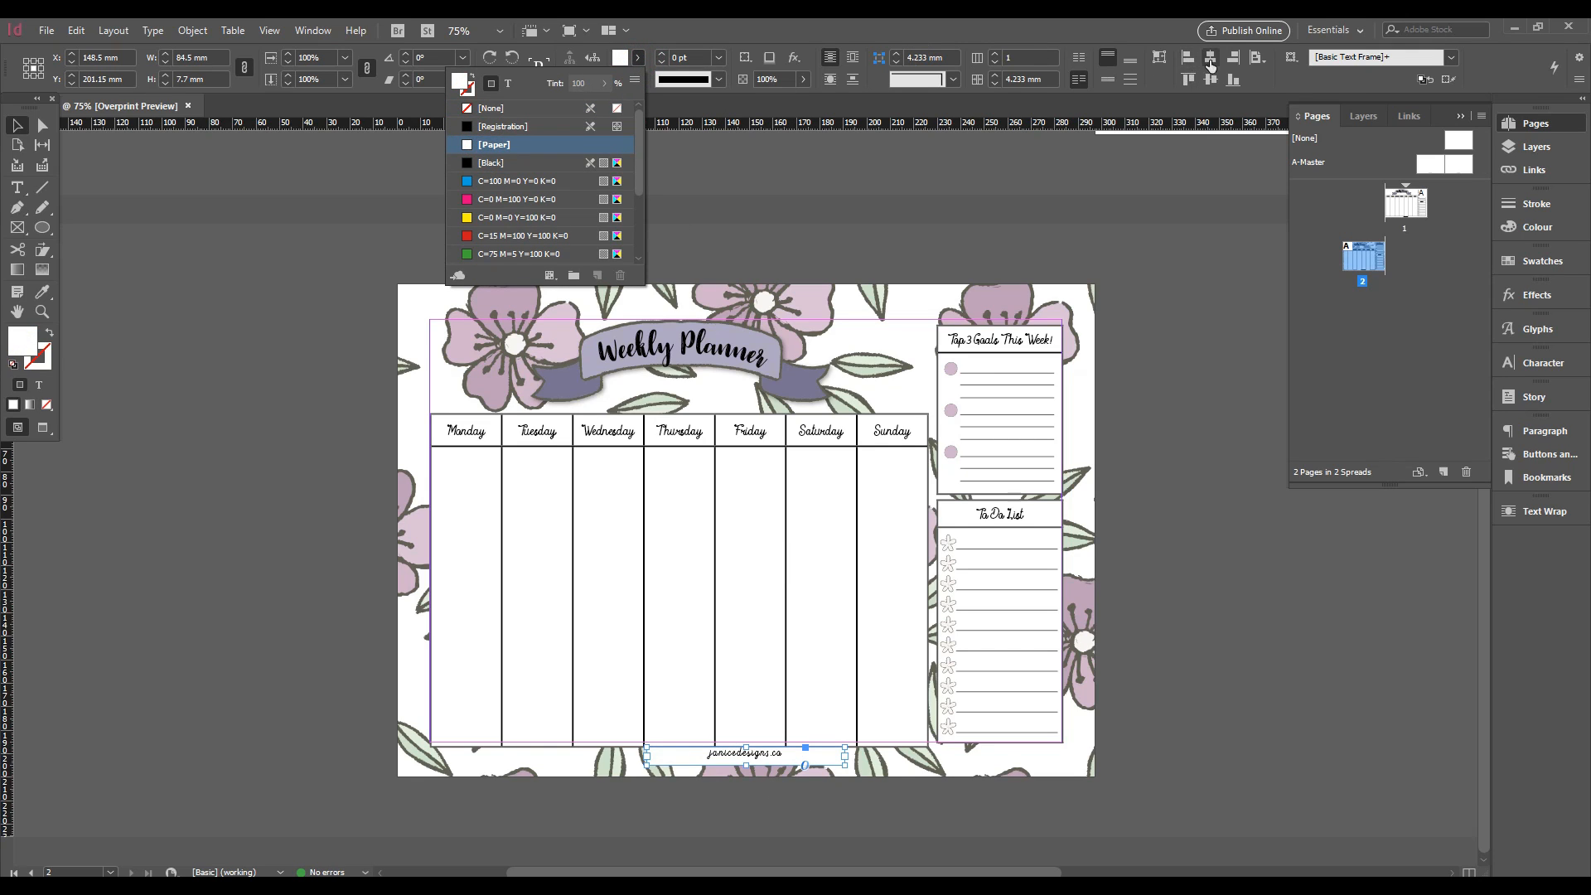
click(1108, 80)
click(1107, 81)
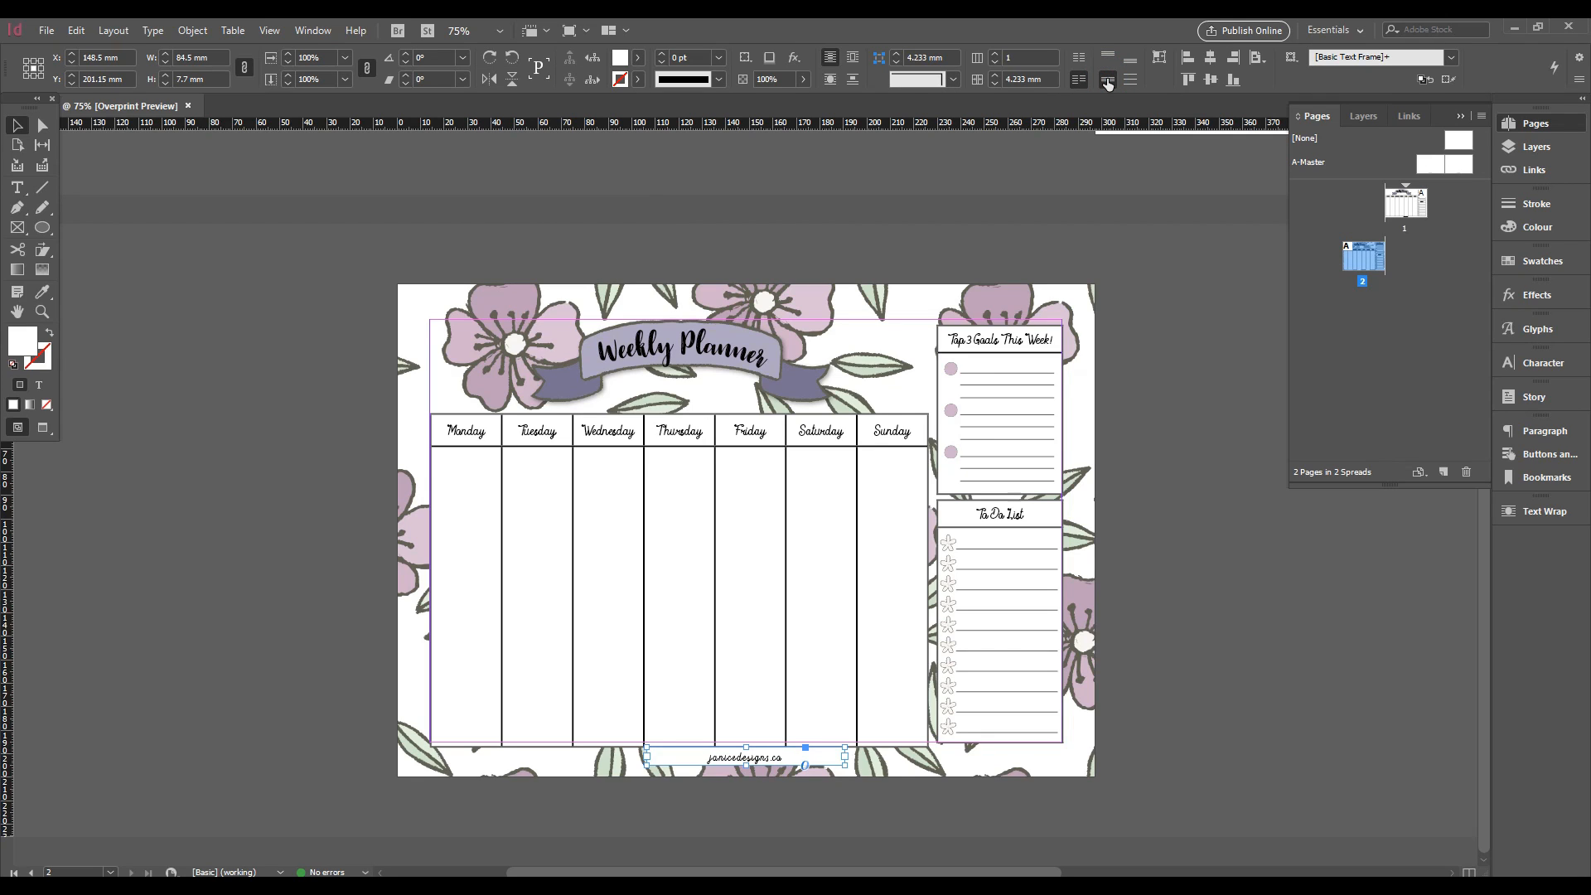
Move the page 2 footer frame down to about Y 203.85 mm and narrow it to about 59.5 mm wide
click(746, 749)
drag(746, 748, 747, 772)
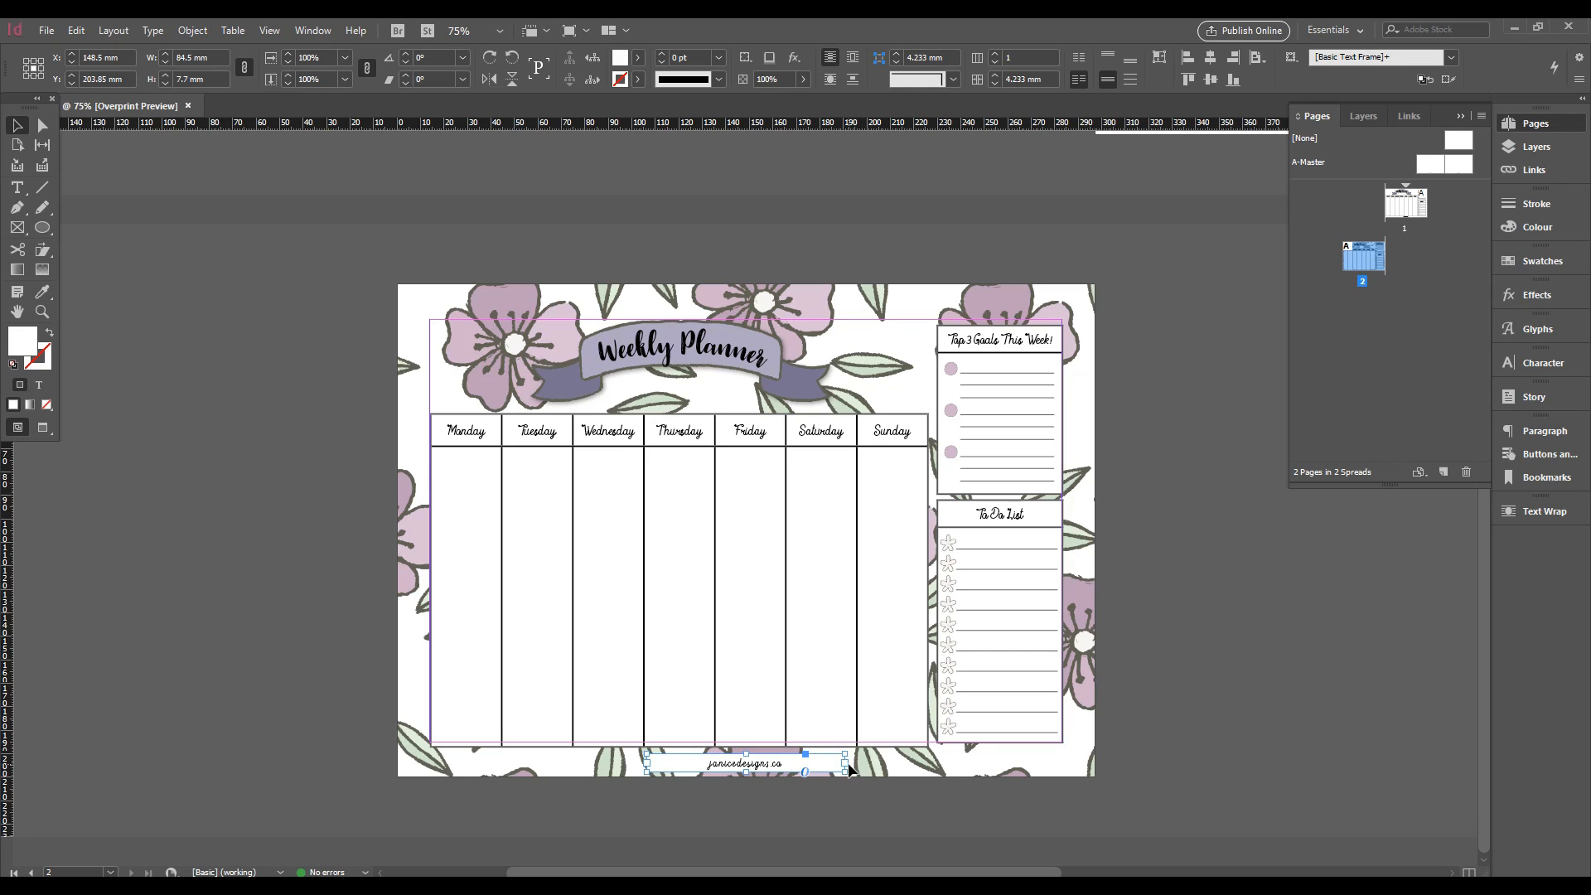
drag(845, 763, 802, 766)
drag(652, 771, 663, 771)
click(714, 788)
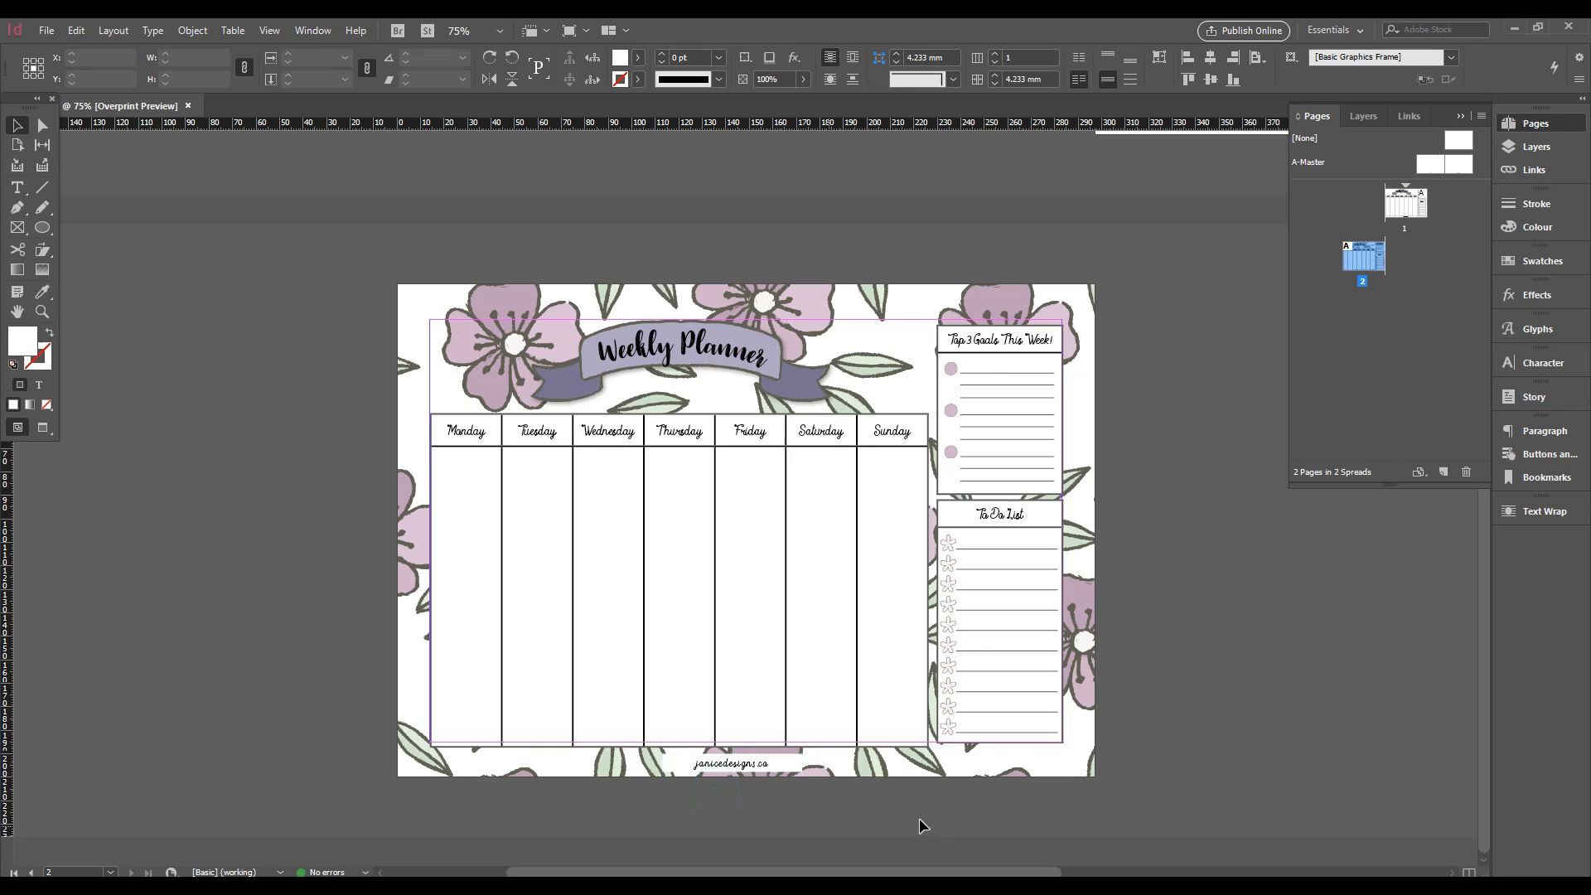
Centre the narrowed footer frame horizontally on page 2 and deselect it
click(763, 761)
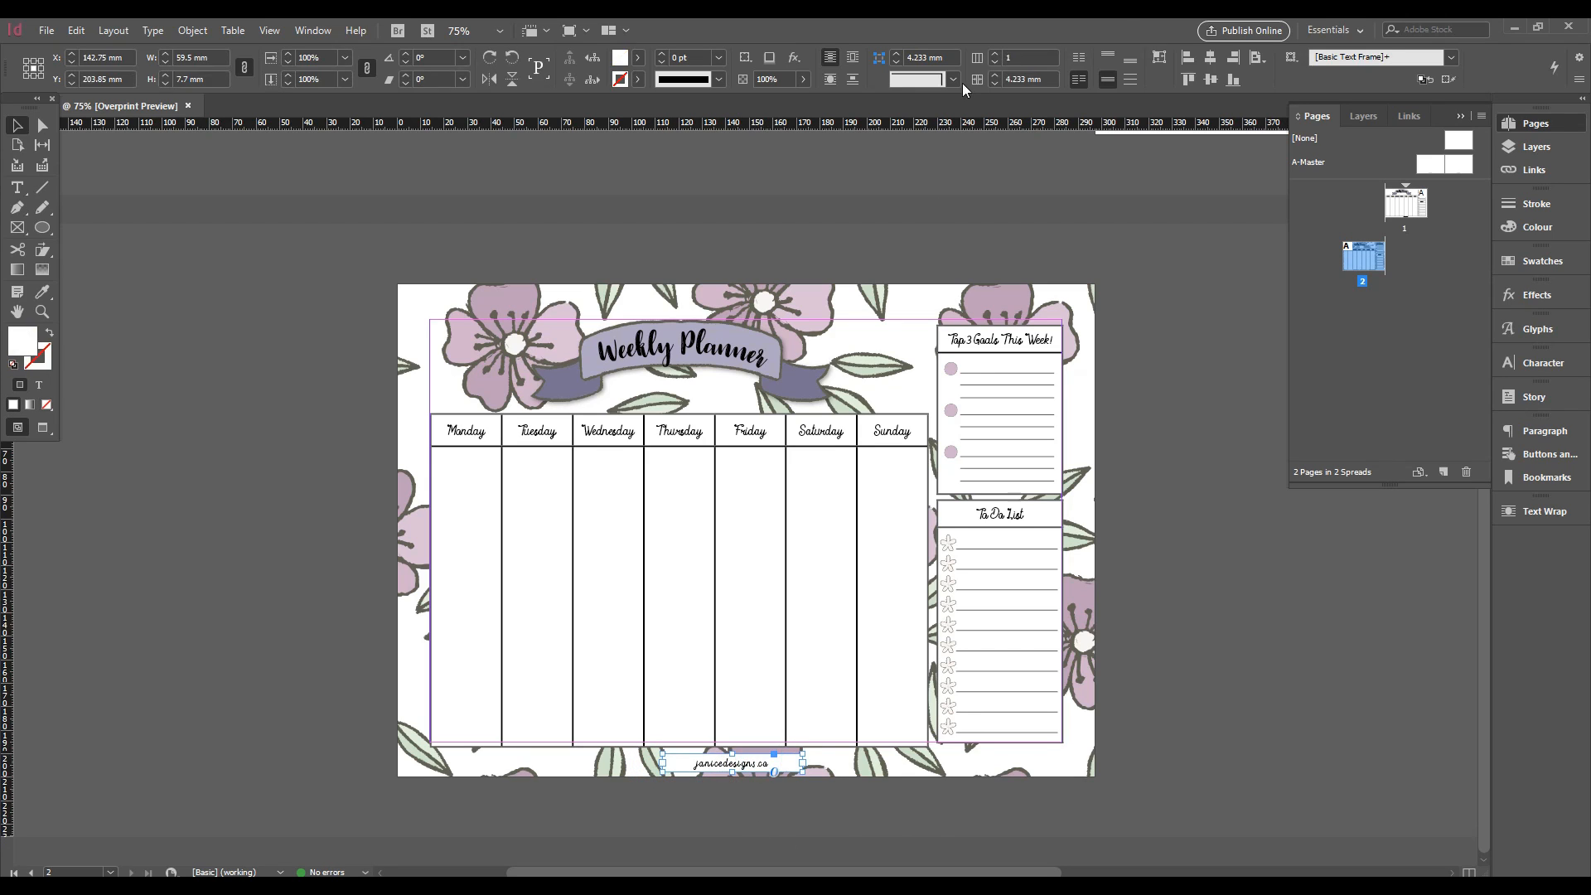
click(1210, 58)
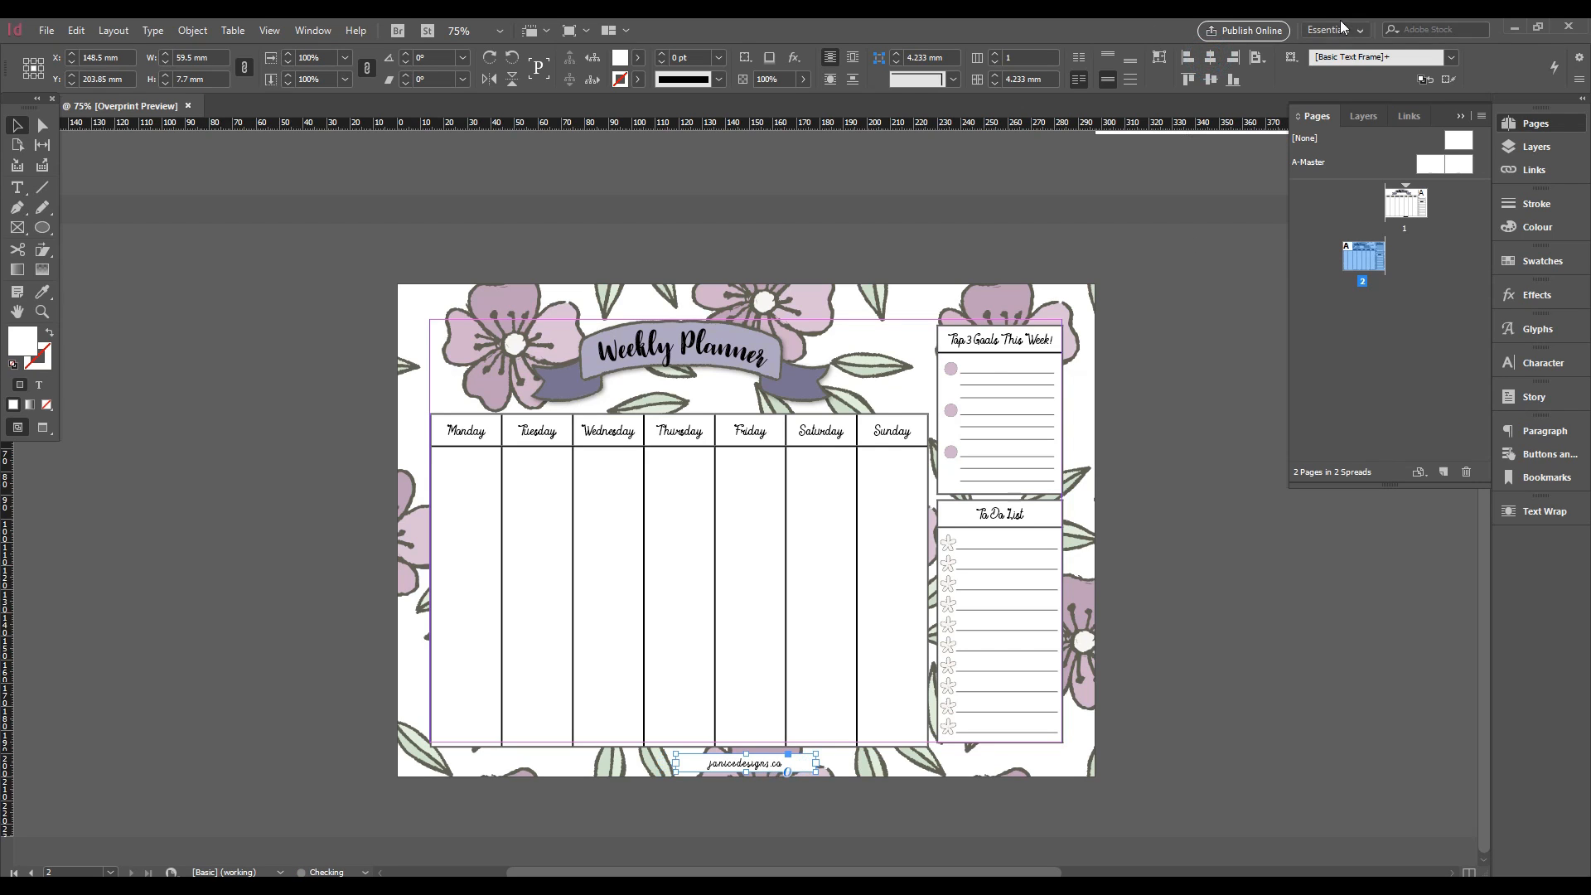
click(1256, 58)
click(1254, 59)
click(1205, 57)
click(1209, 57)
click(1179, 680)
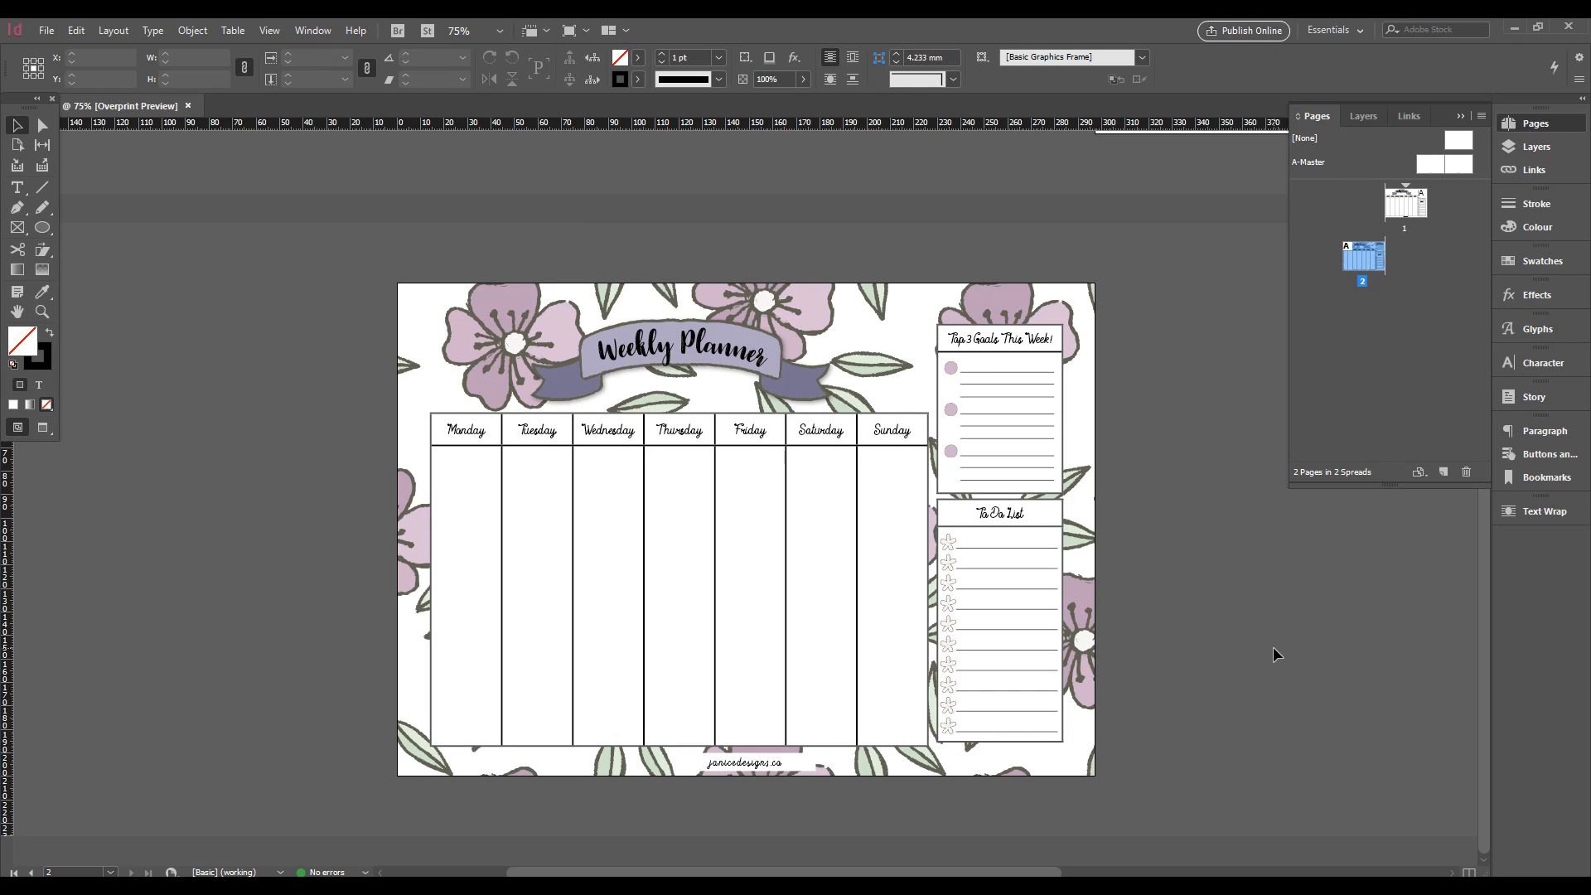
Add a URL hyperlink to the page 2 footer frame that leads to the website named in the footer
click(749, 760)
scroll(1186, 706, up, 5)
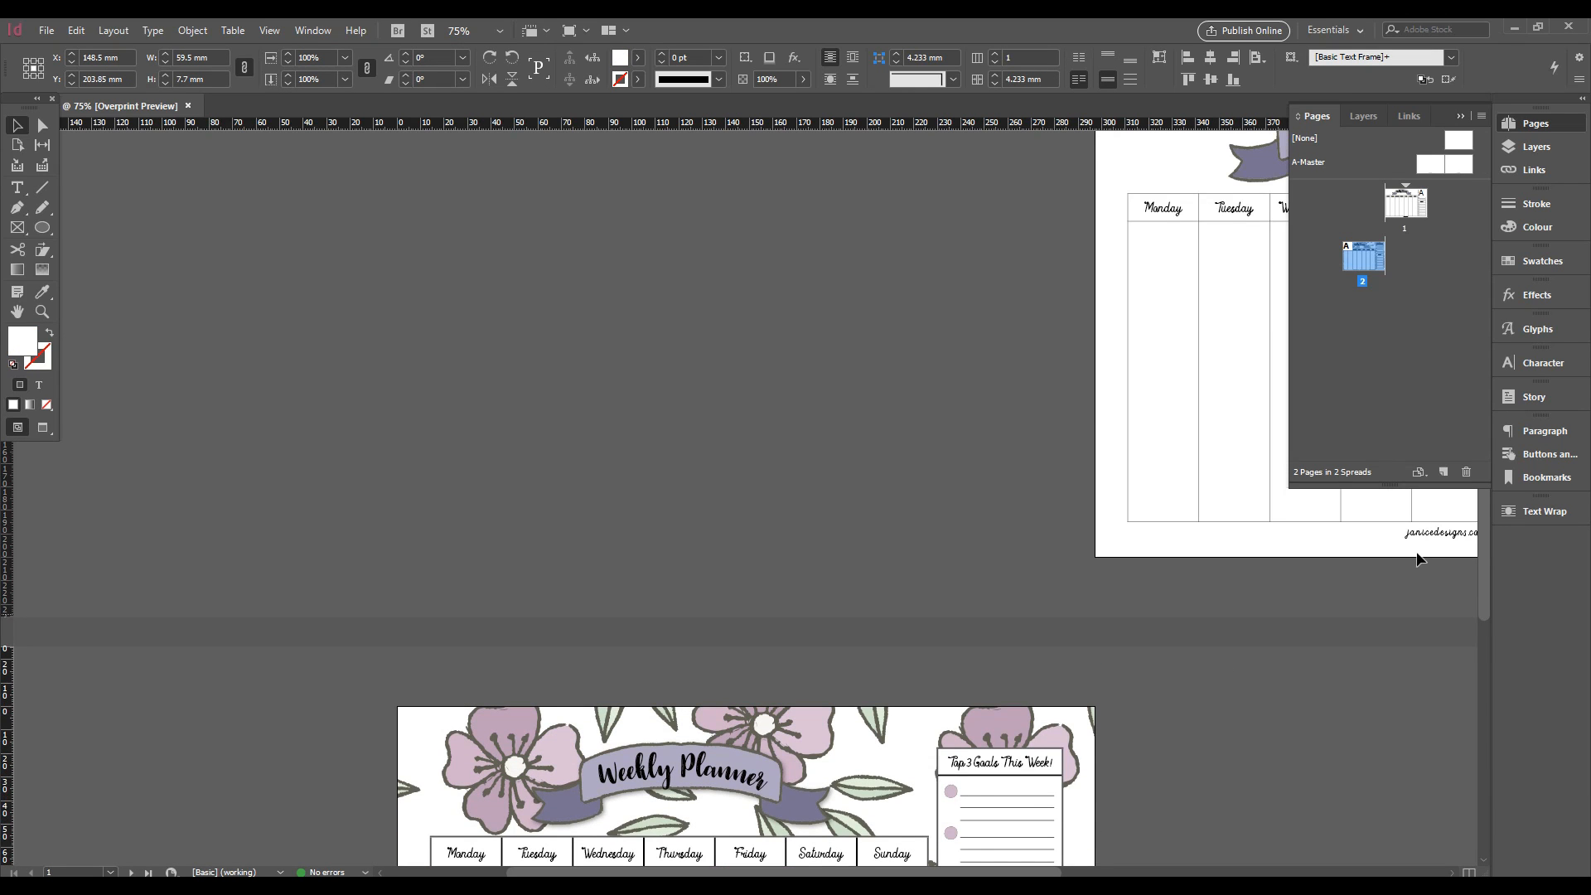
scroll(758, 767, down, 5)
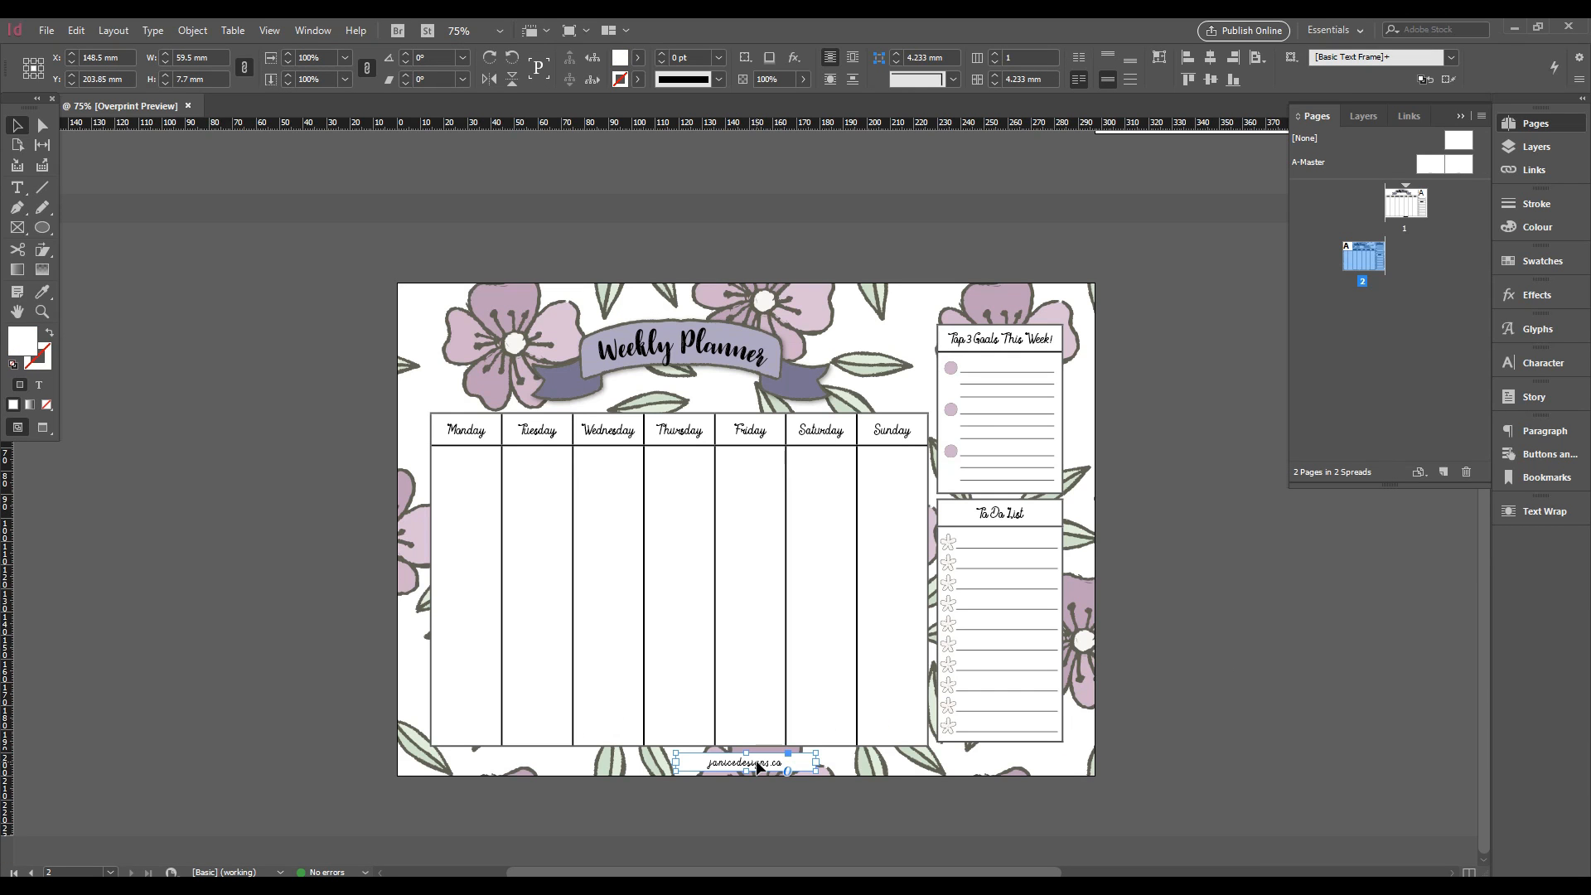
right_click(760, 769)
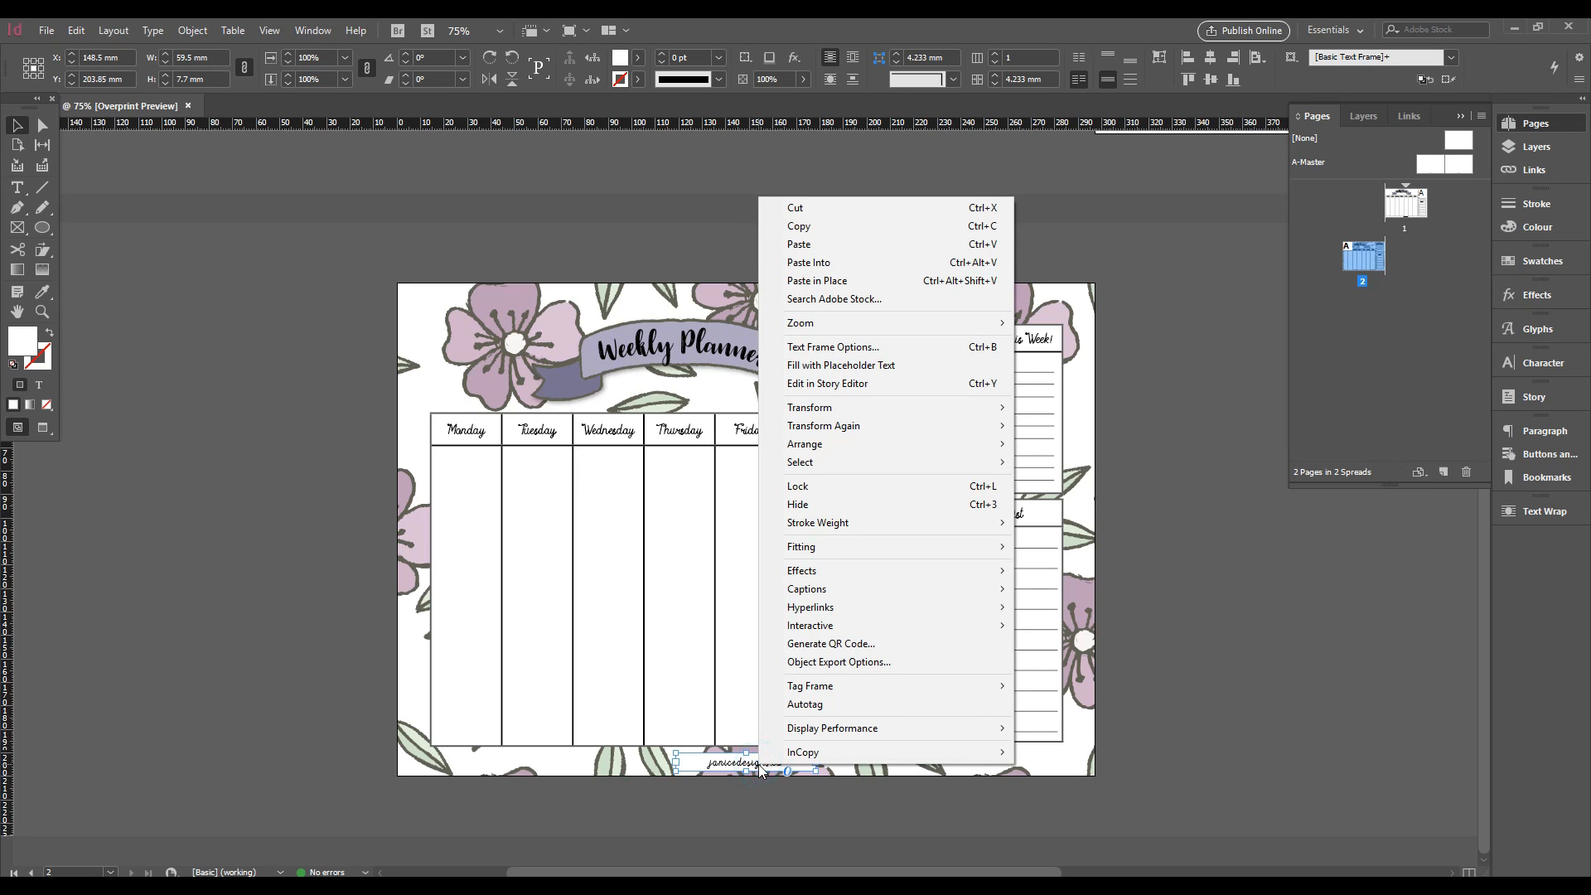
click(696, 805)
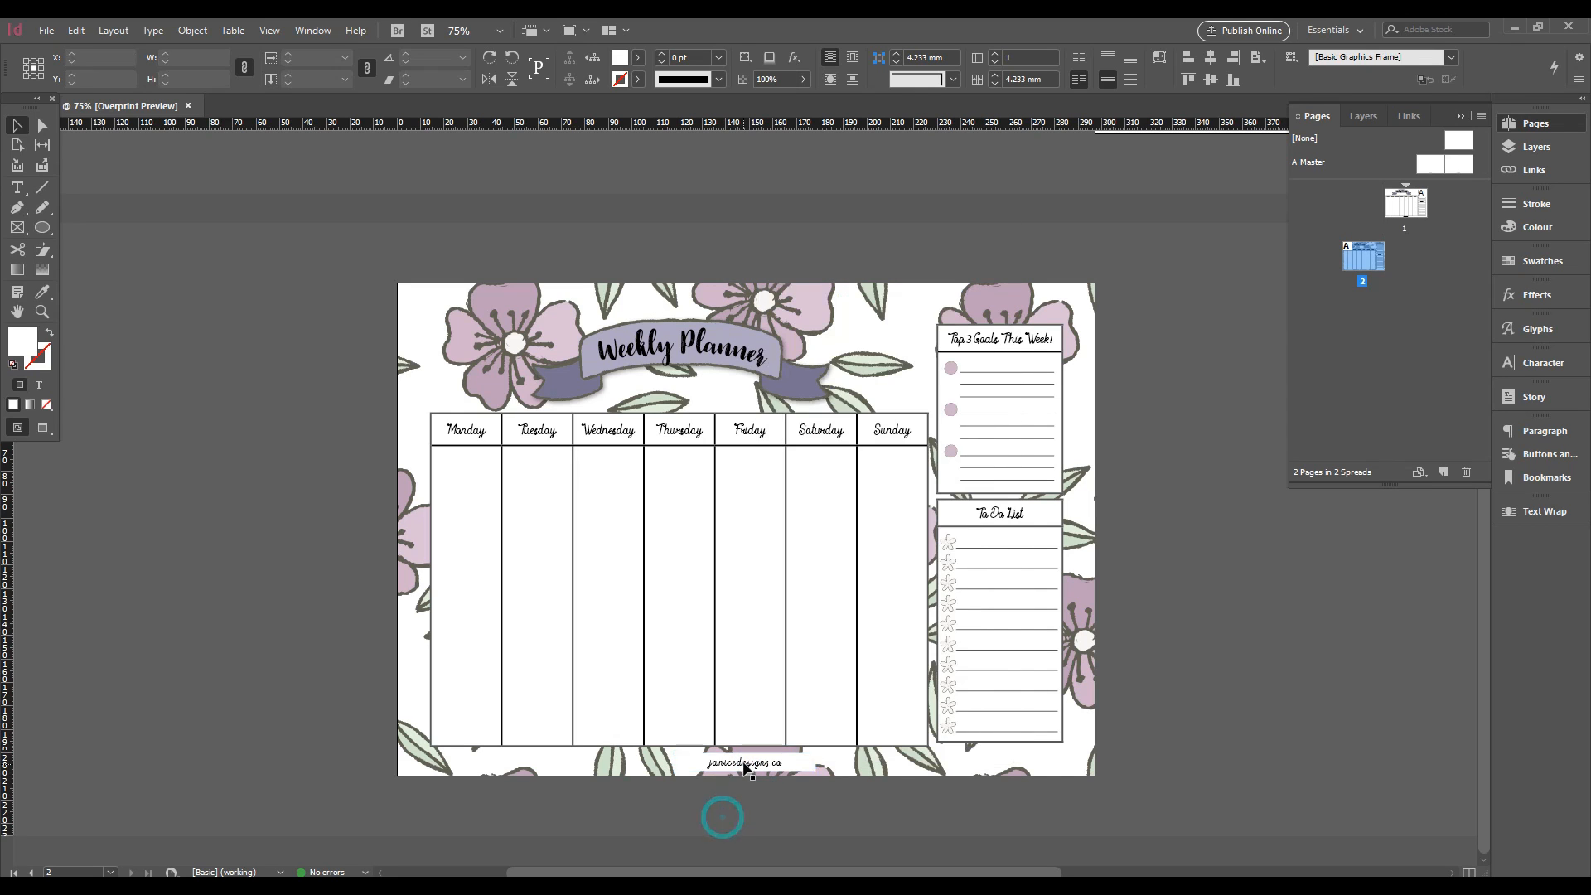
right_click(731, 769)
mouse_move(803, 604)
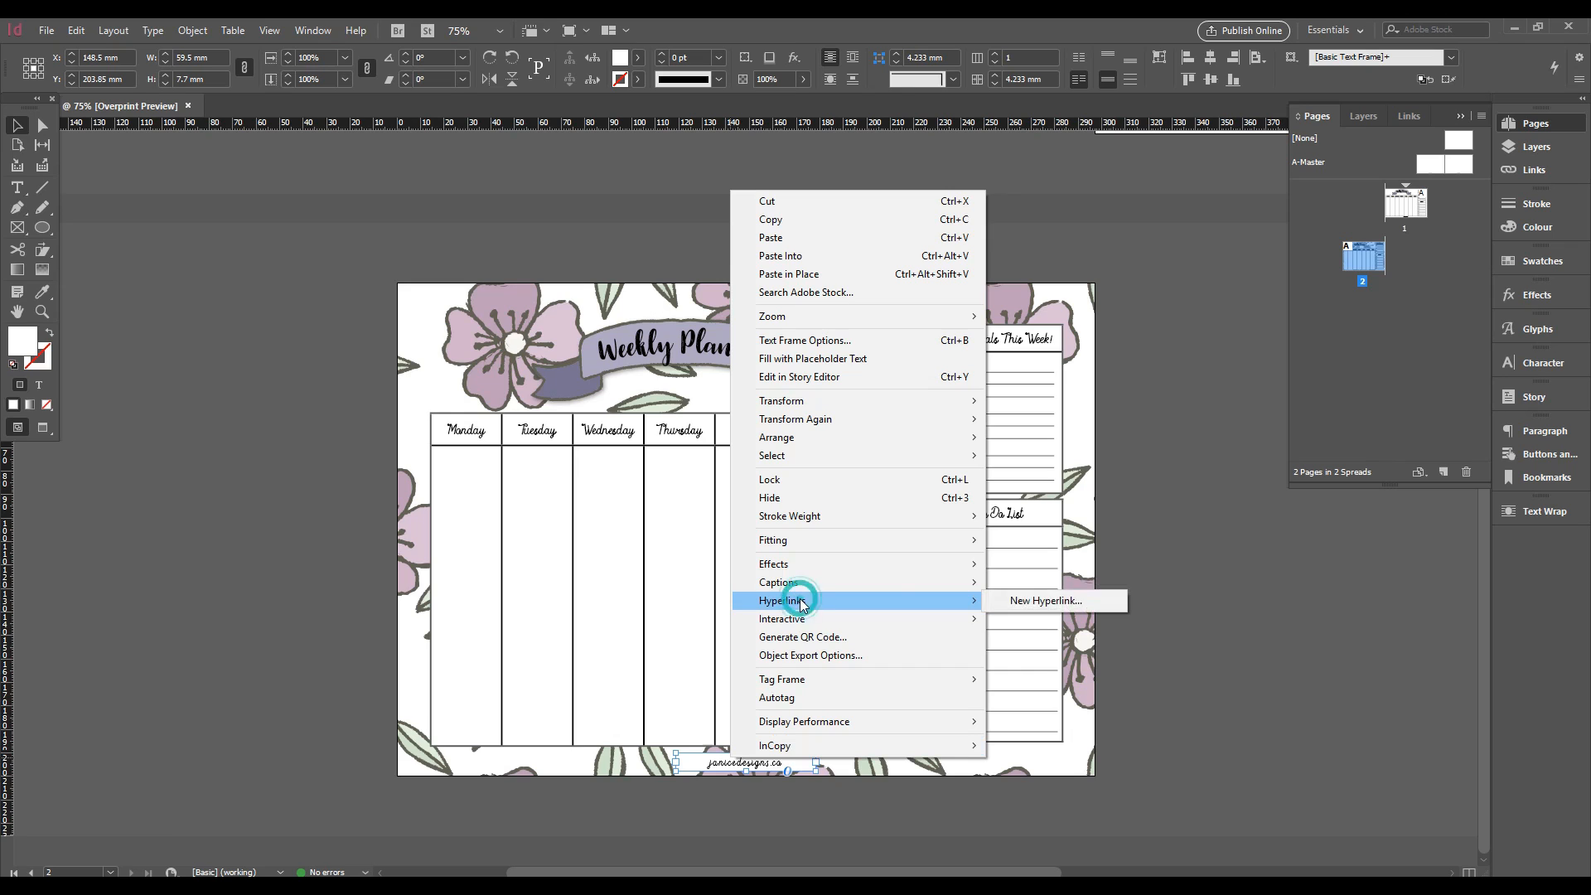
click(1077, 603)
click(503, 390)
click(474, 391)
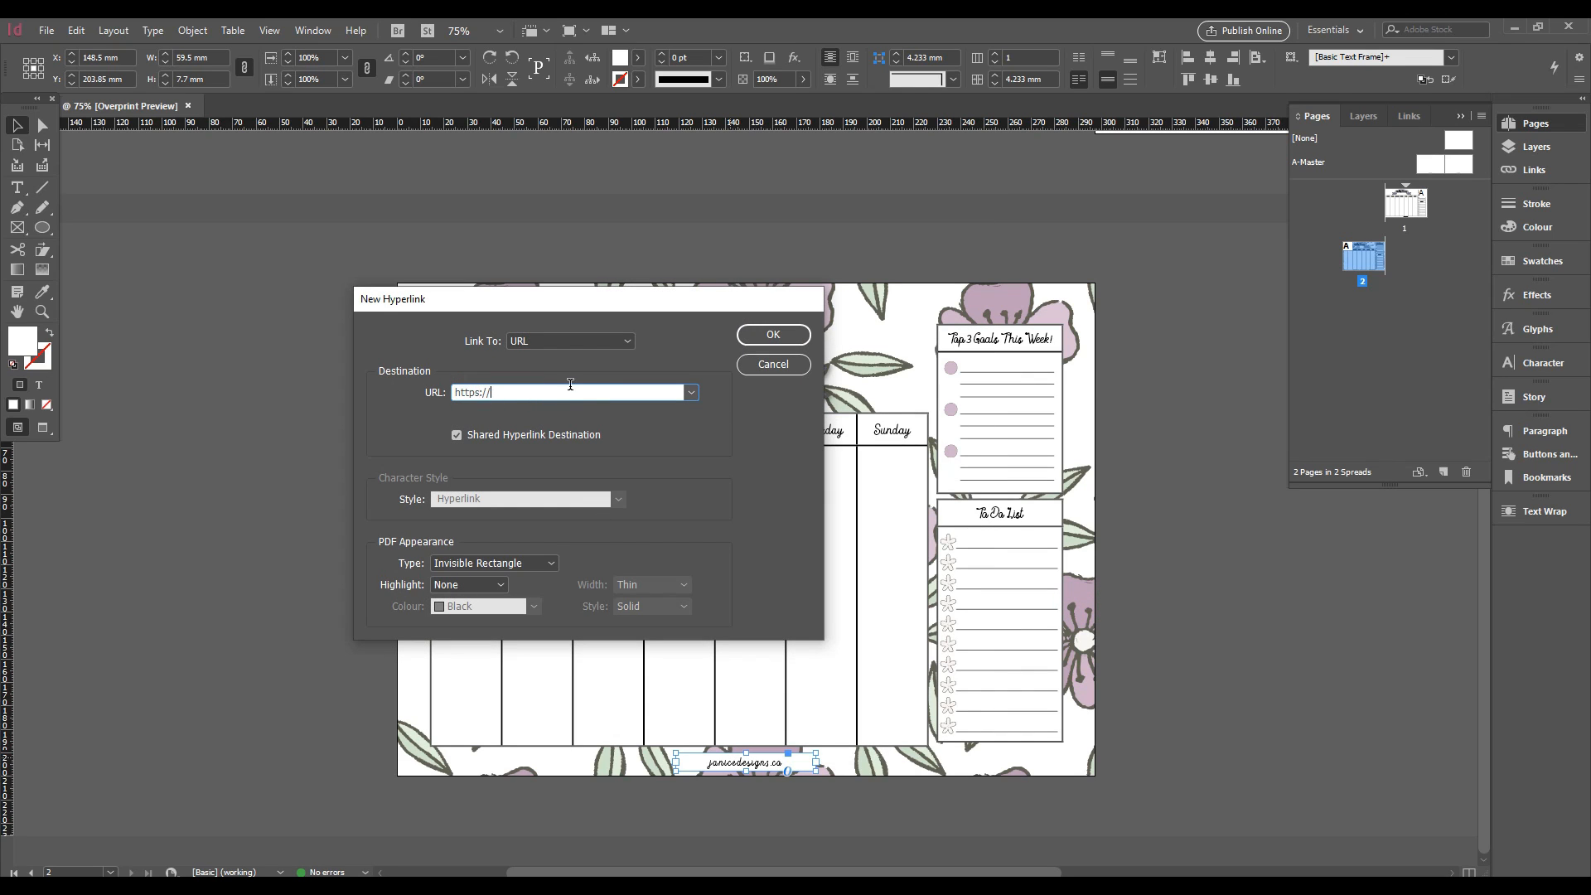
text(janice)
key(ctrl+a)
click(773, 336)
Open the A-Master spread and check the footer frames on both master pages
scroll(1151, 401, up, 4)
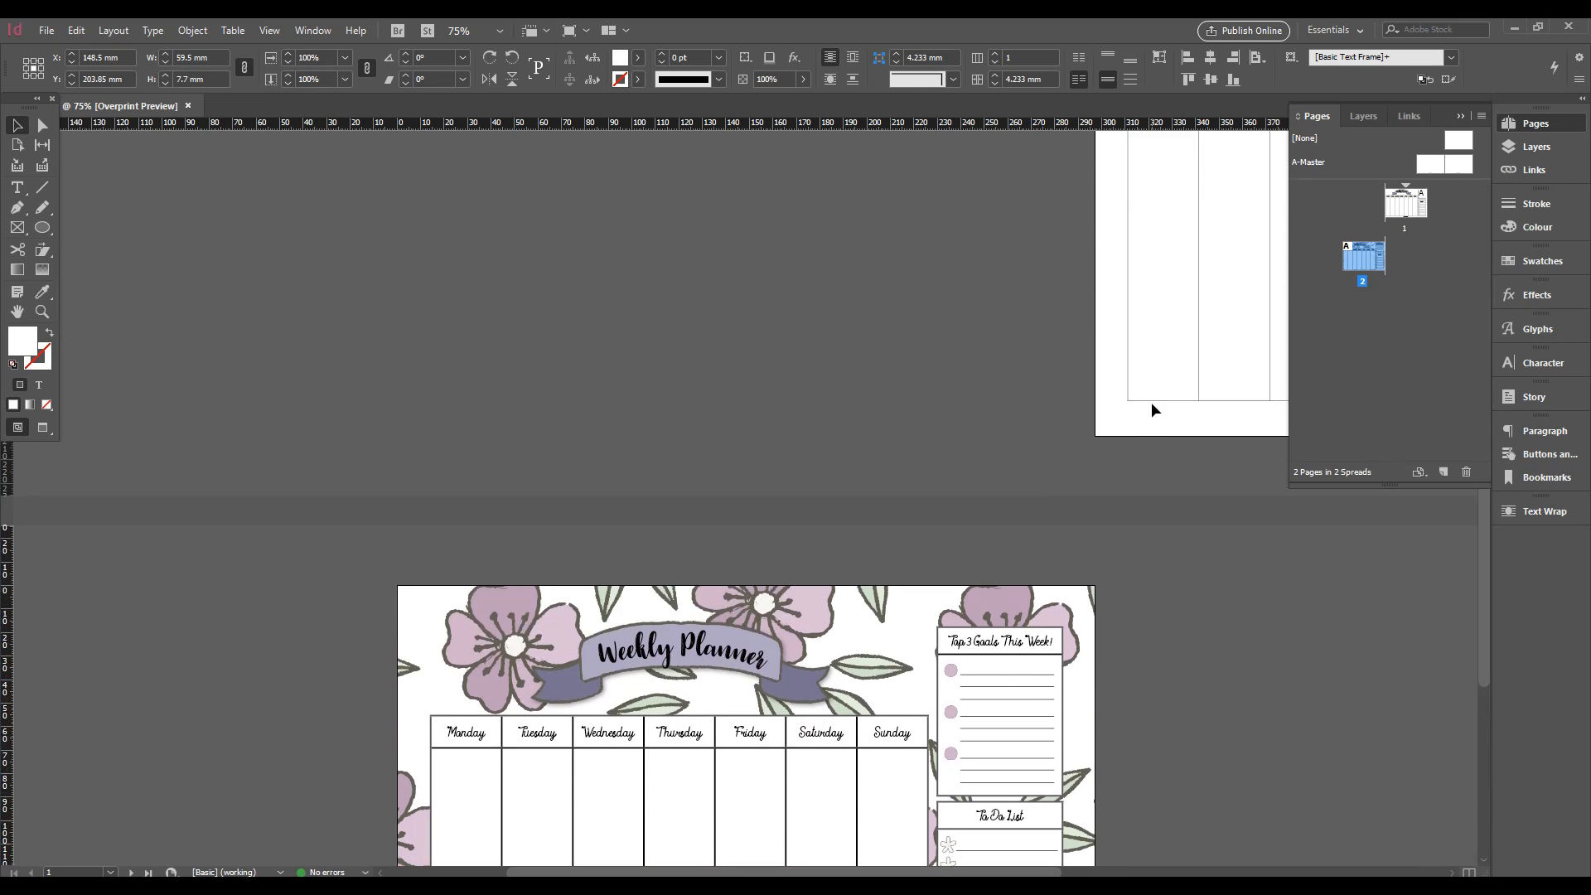
scroll(1151, 409, up, 4)
click(1425, 162)
double_click(1425, 162)
click(1072, 733)
drag(1241, 695, 696, 667)
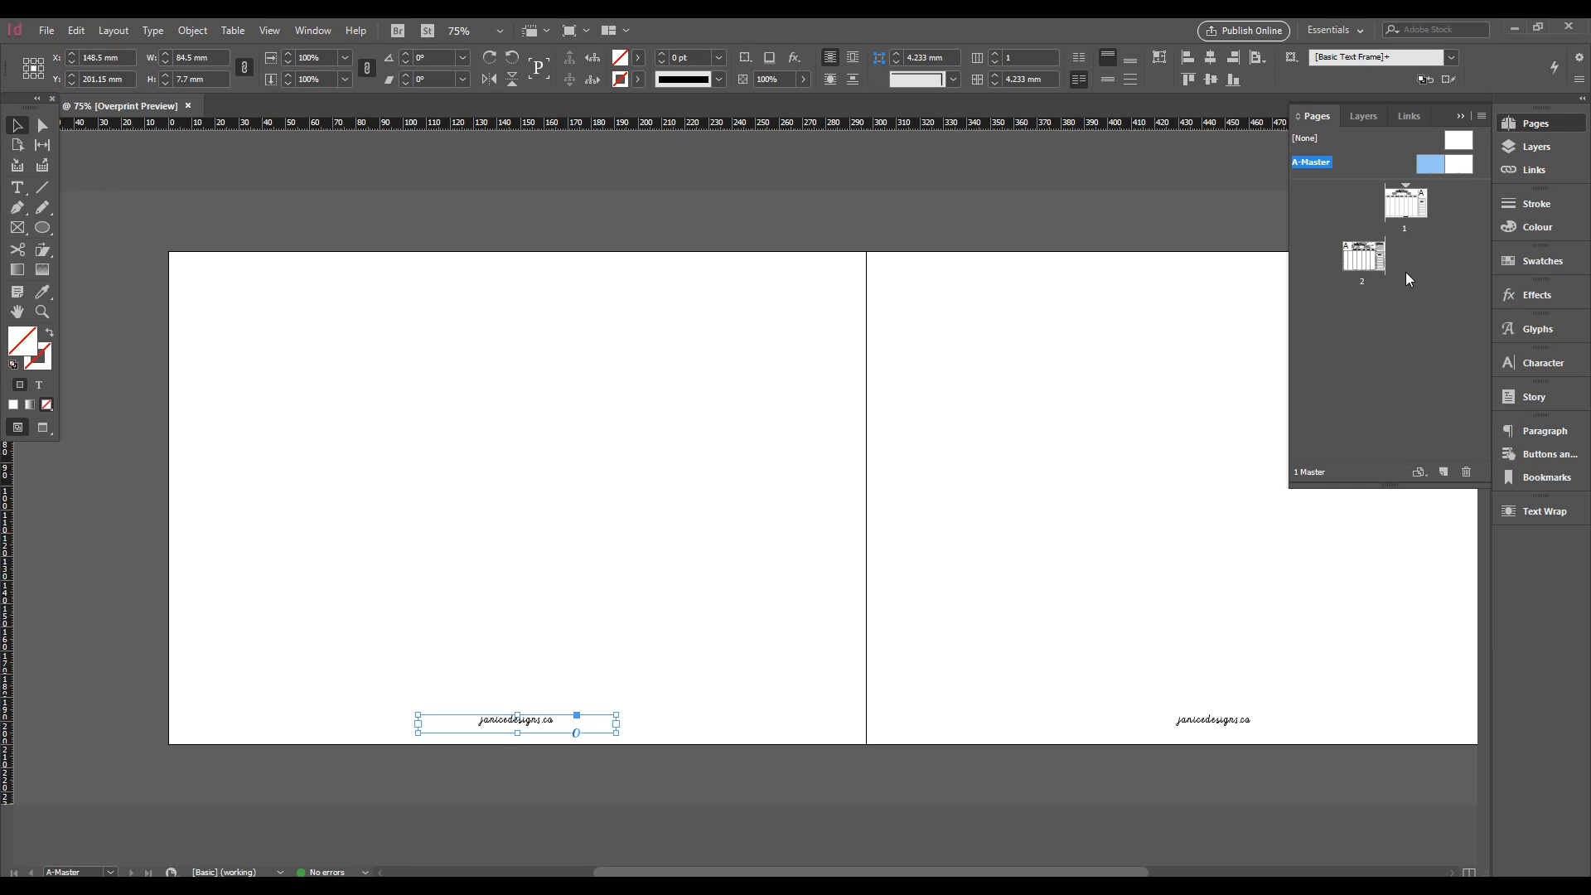
click(1243, 728)
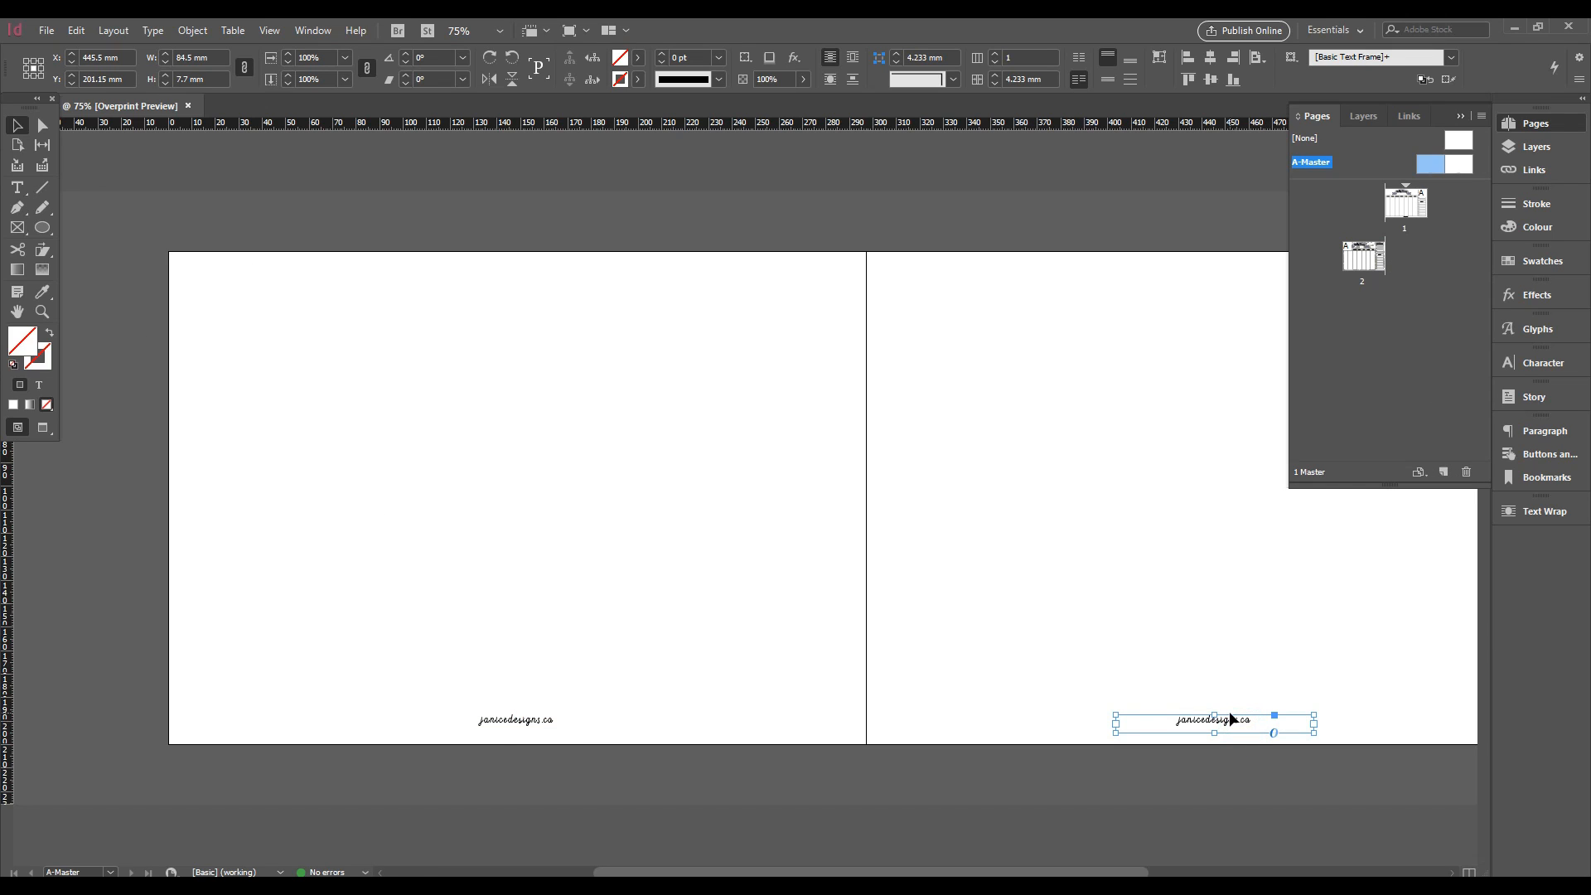
Add a URL hyperlink to the left master page's footer frame, using the same website address as on page 2
click(535, 719)
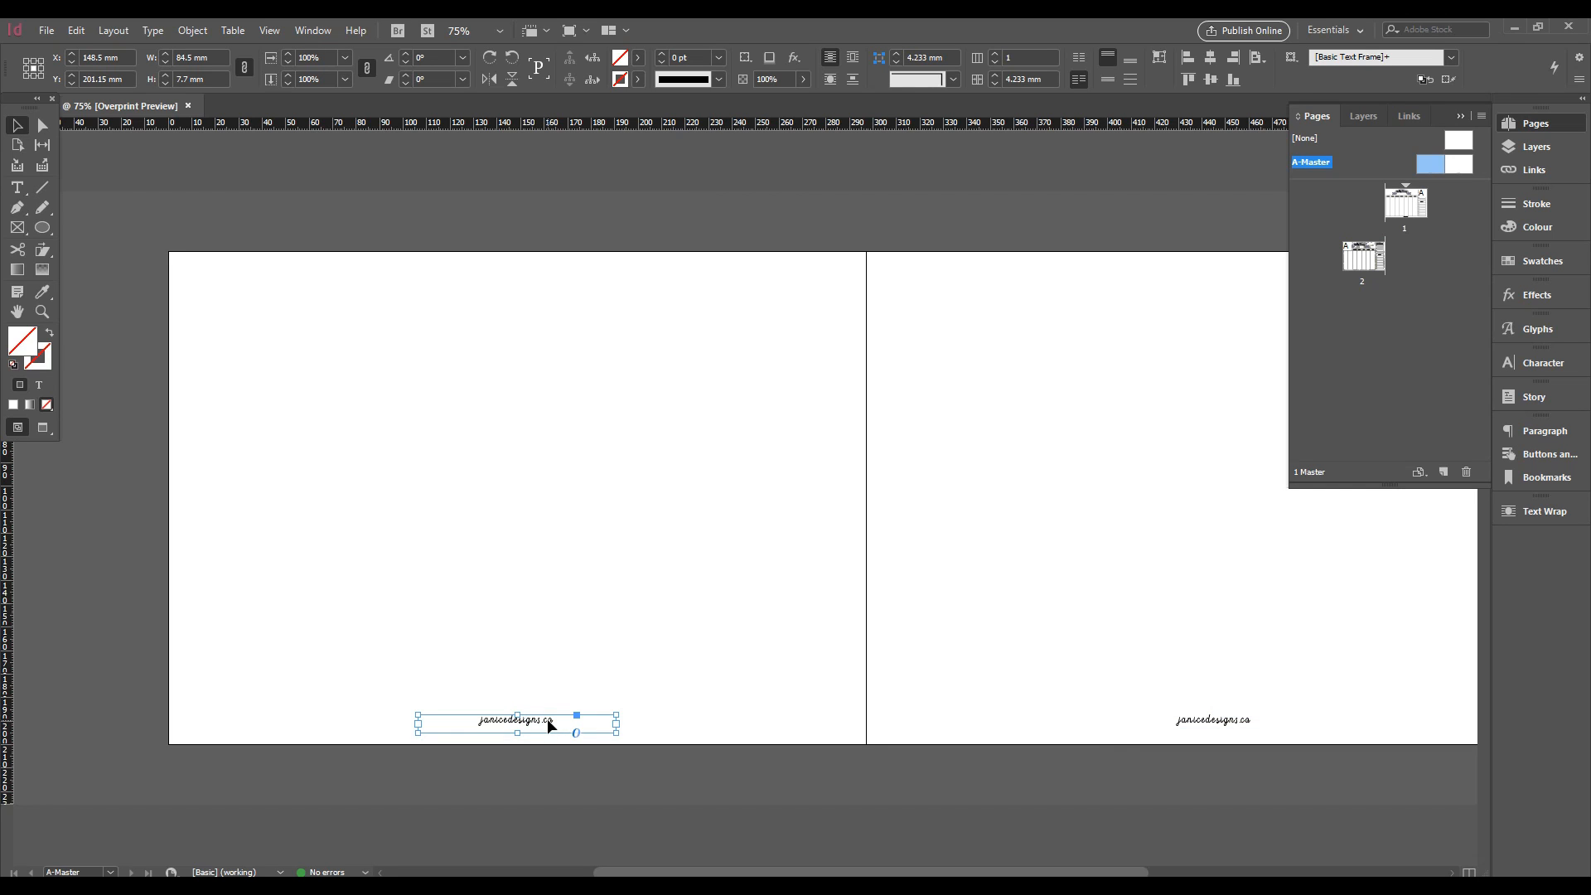
right_click(547, 719)
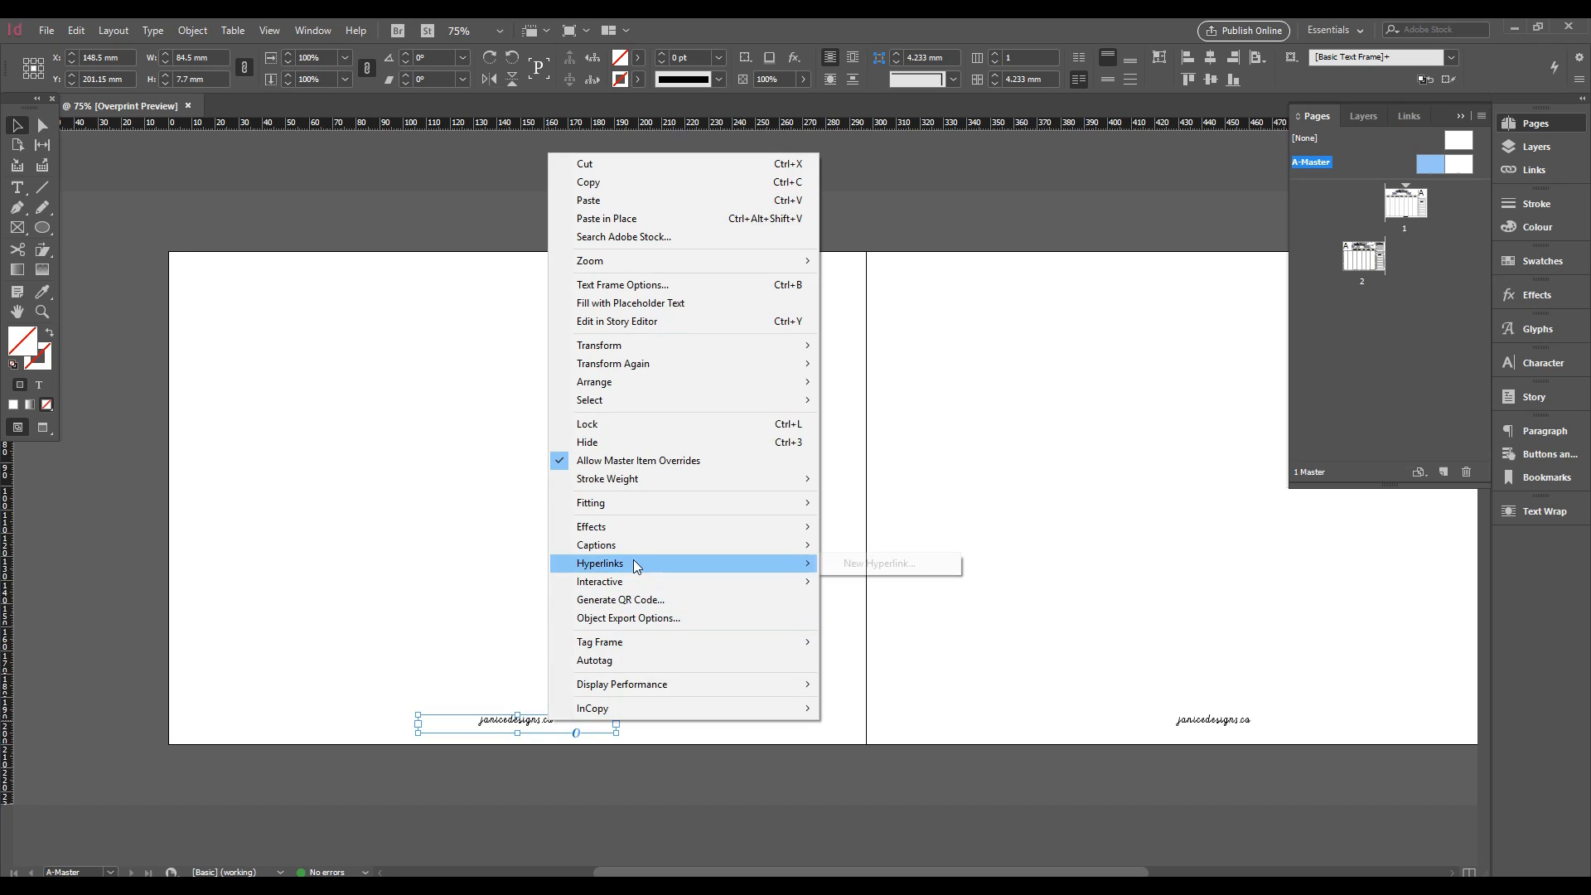
click(872, 566)
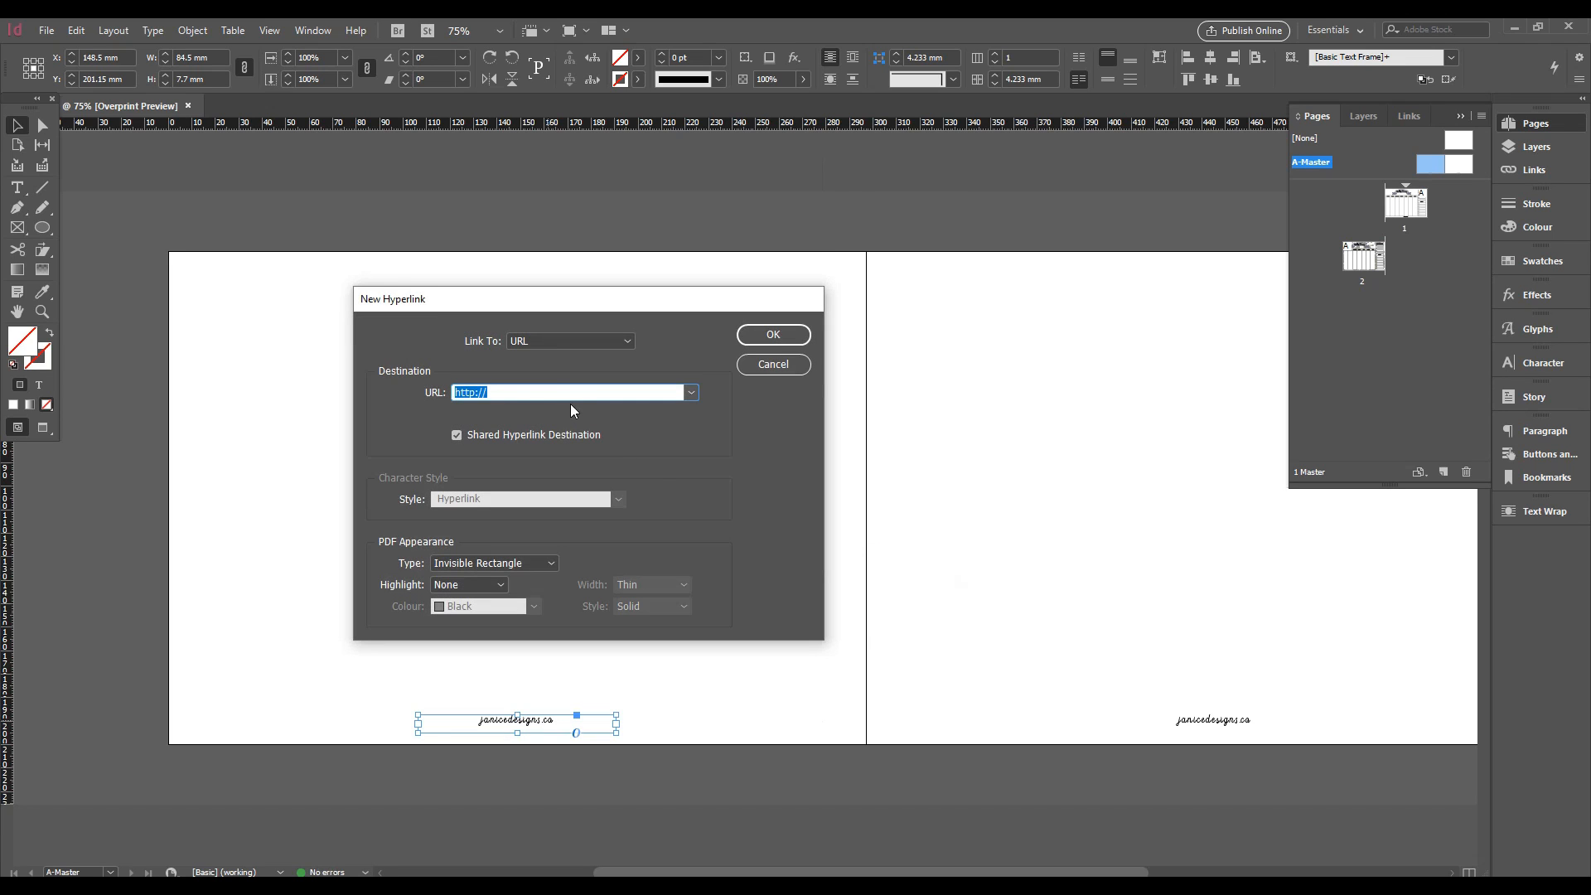
click(508, 391)
drag(508, 391, 421, 374)
text(http://janicedesigns.ca)
click(773, 335)
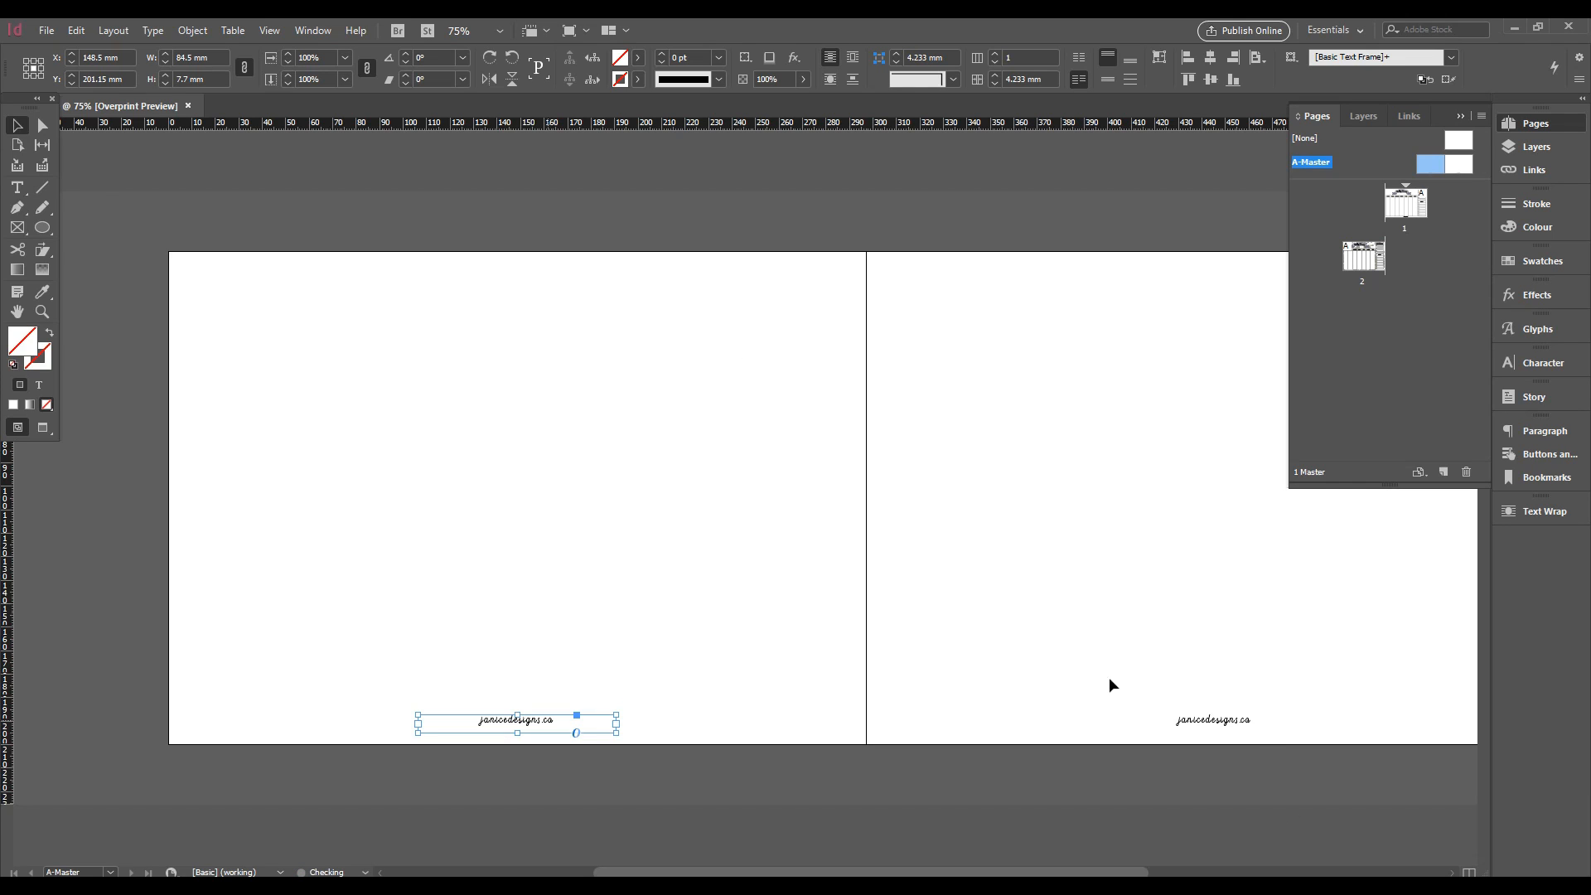
Add the same website URL hyperlink to the right master page's footer frame
click(1247, 729)
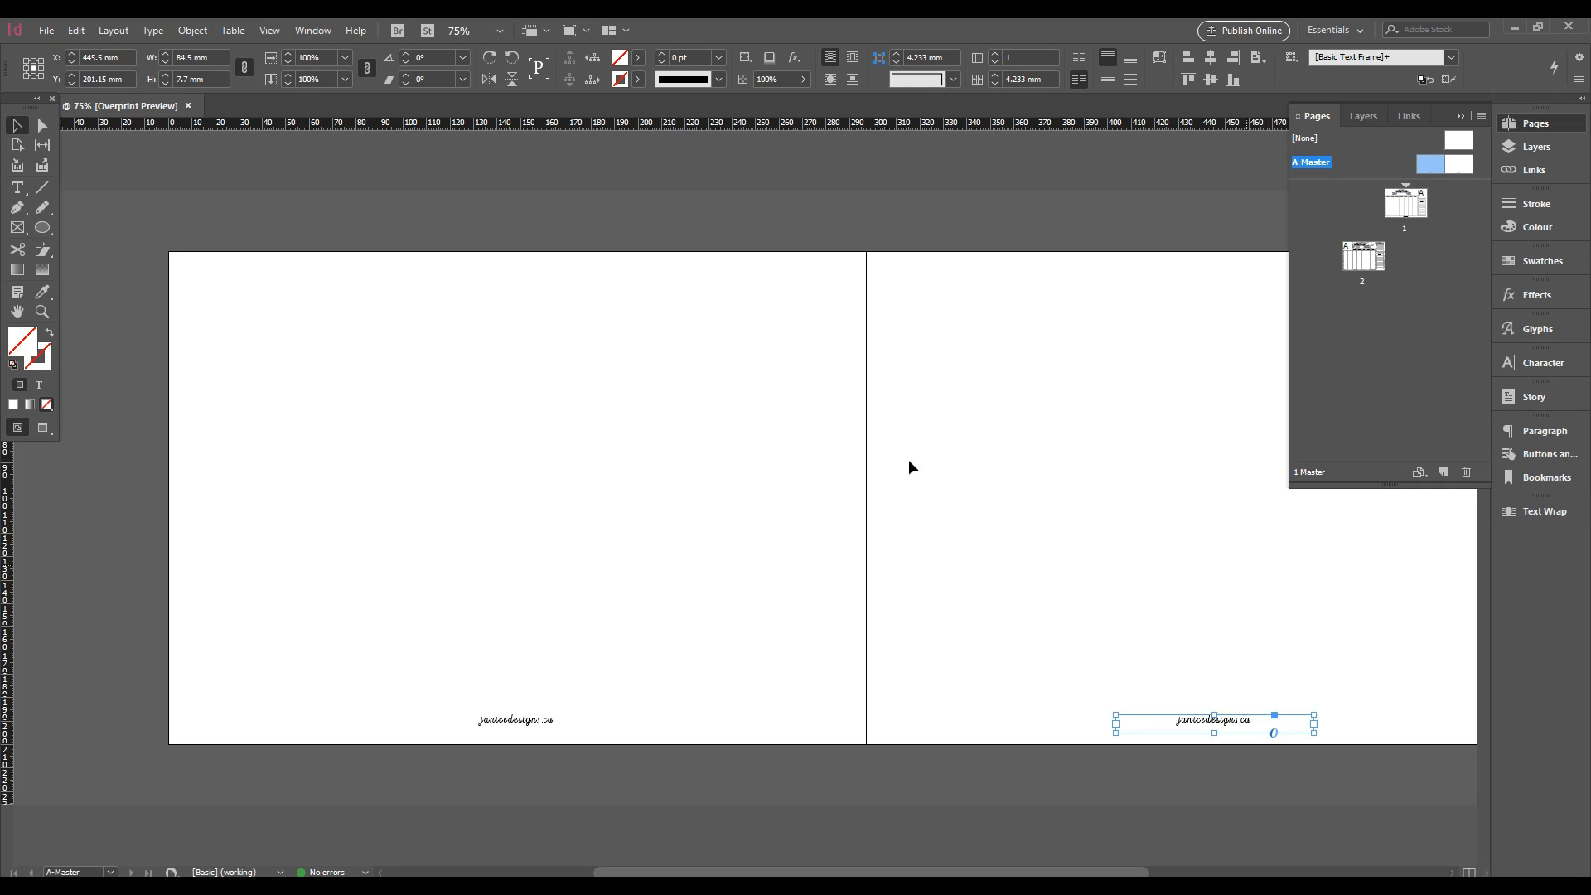
right_click(1232, 723)
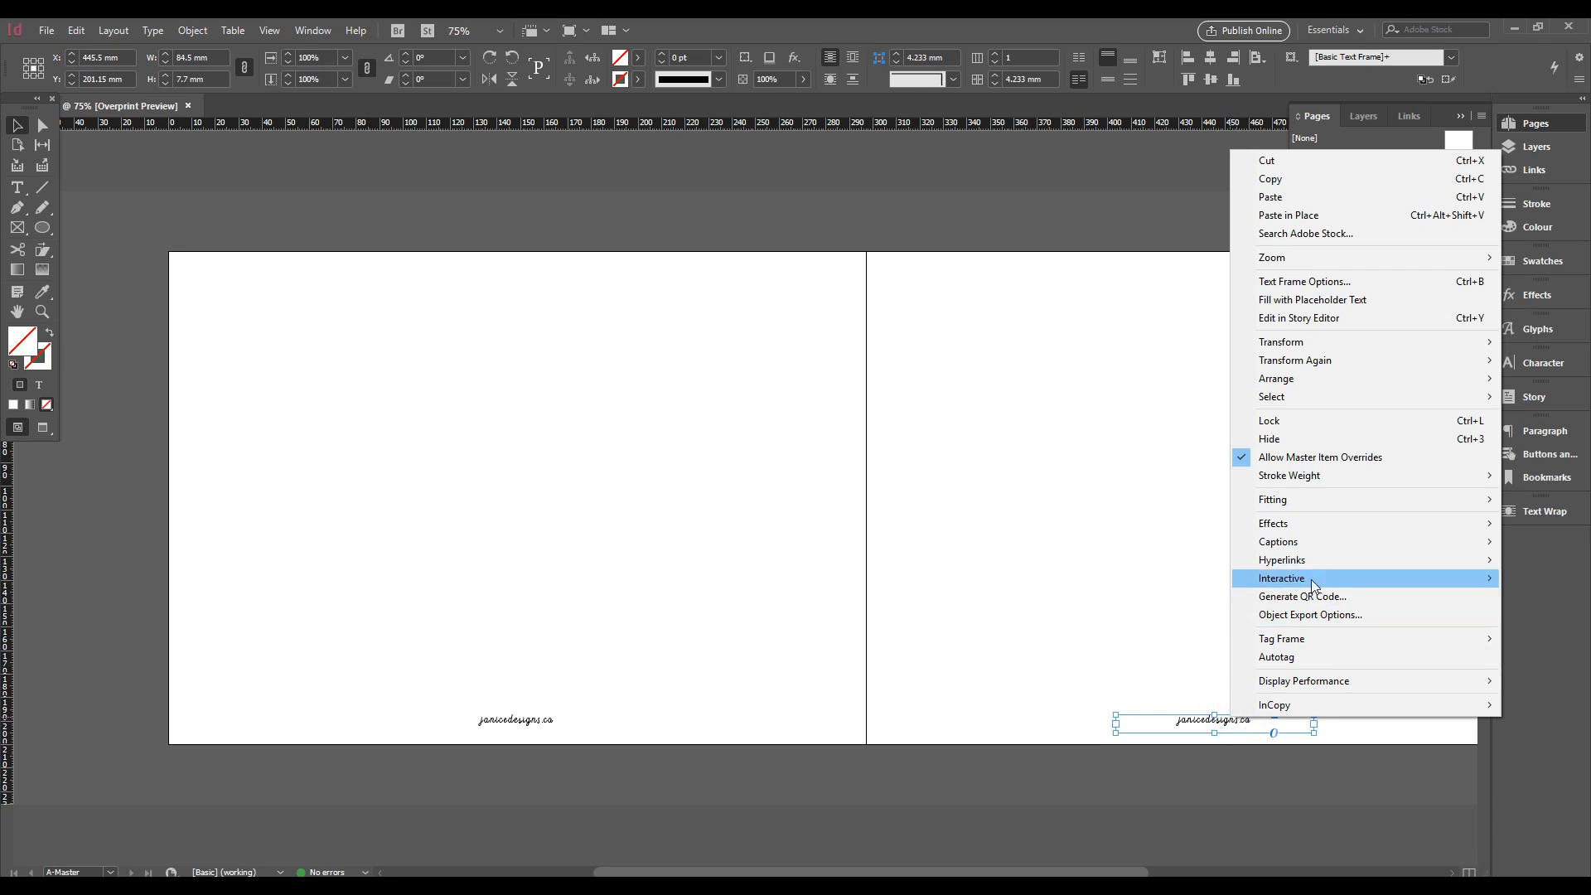
mouse_move(1318, 567)
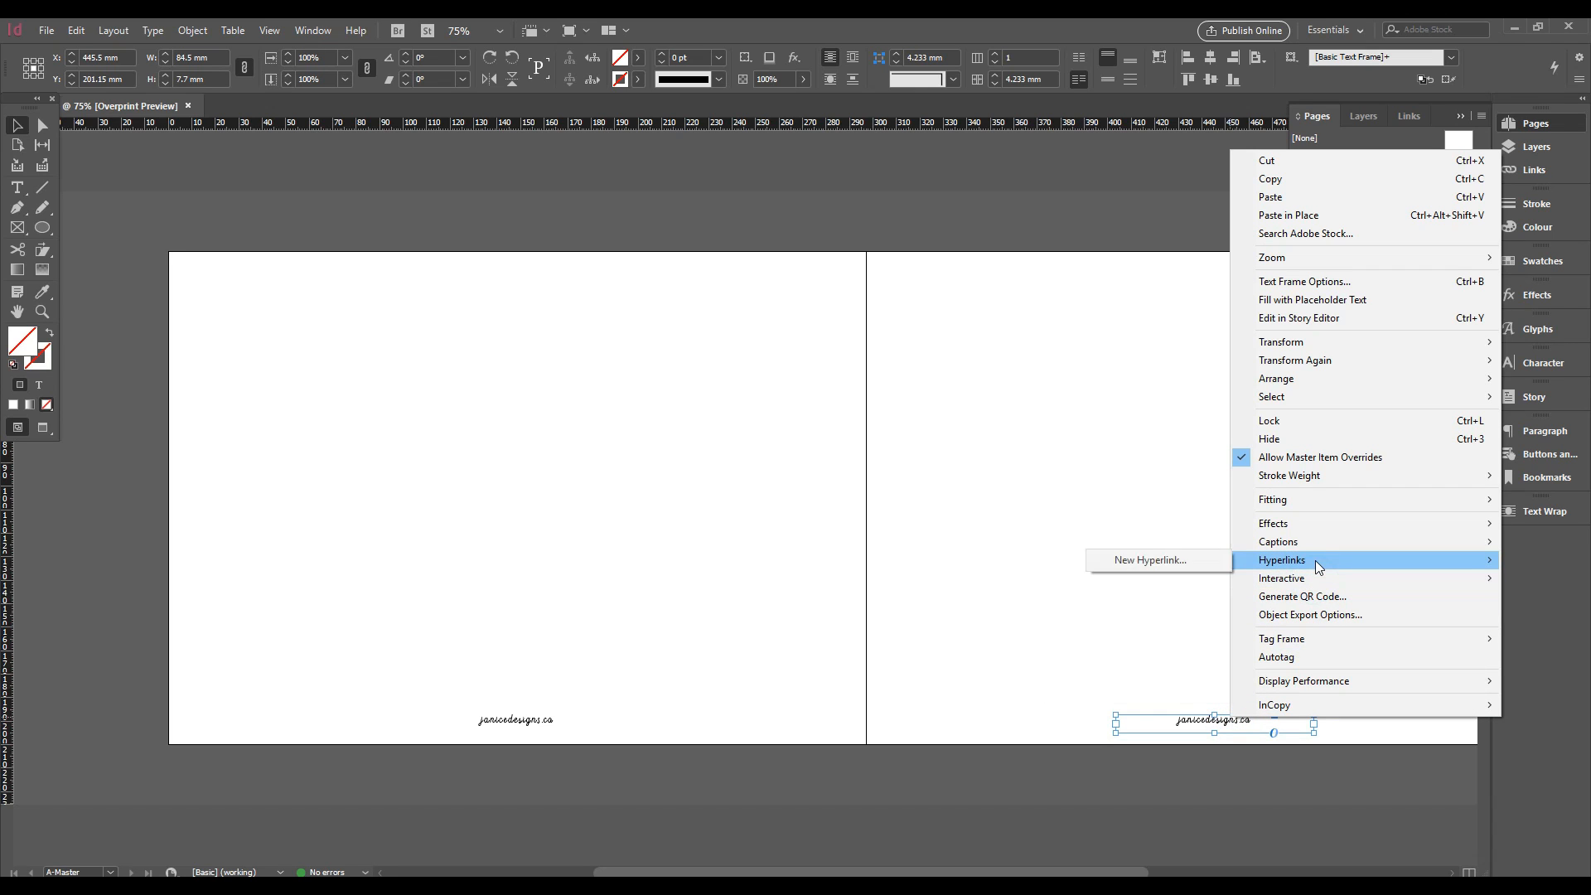
click(1190, 559)
text(http://janicedesigns.ca)
click(773, 334)
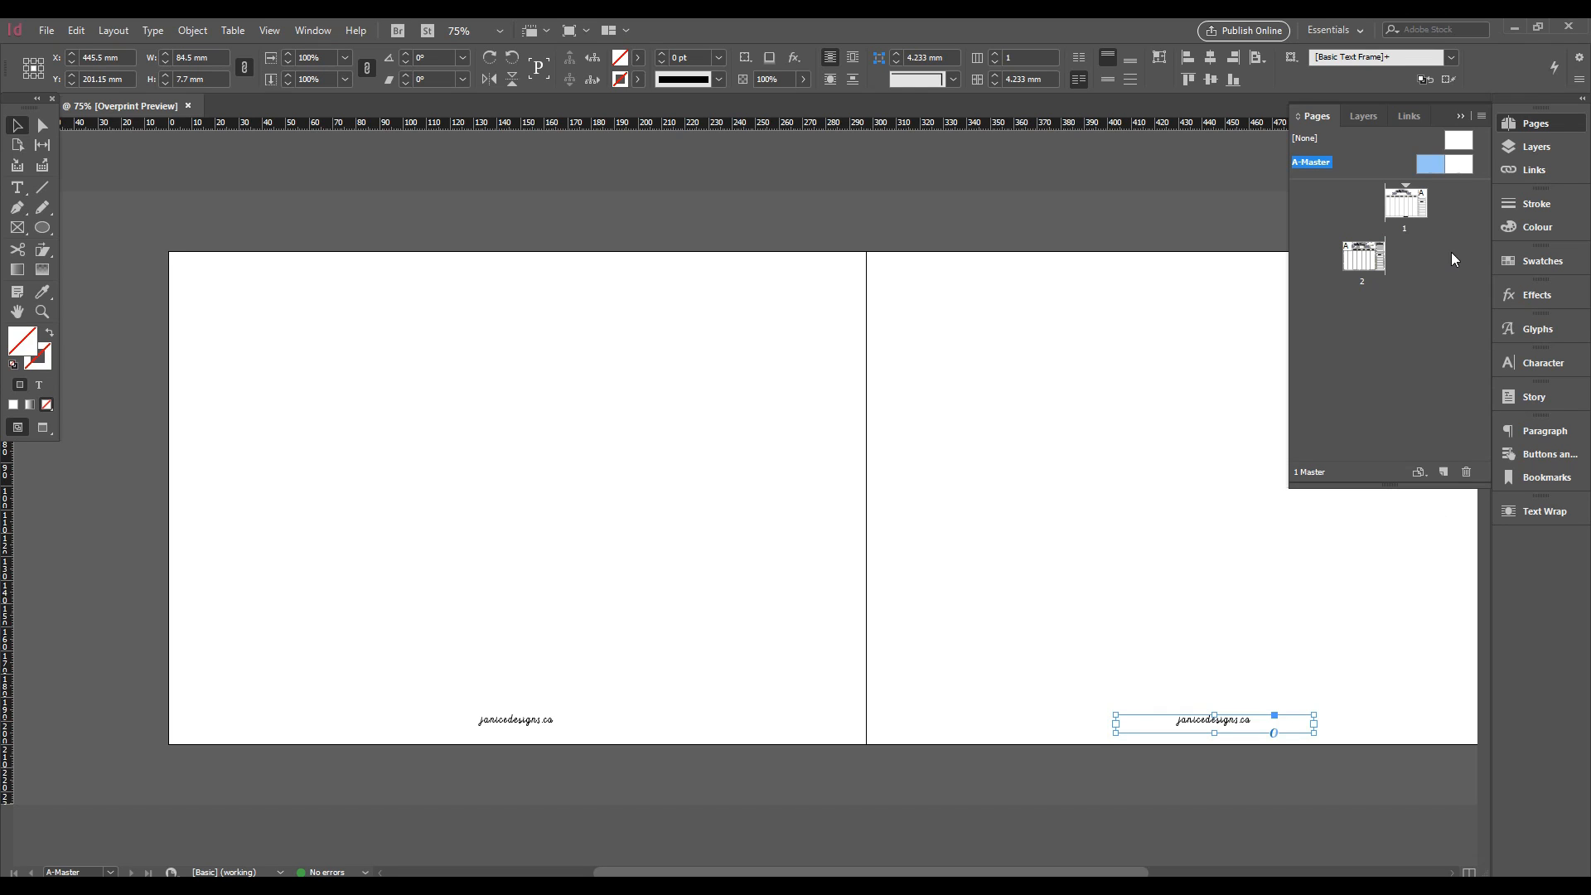
Review the finished plain planner on page 1 and the floral planner on page 2, including their footers
double_click(1404, 206)
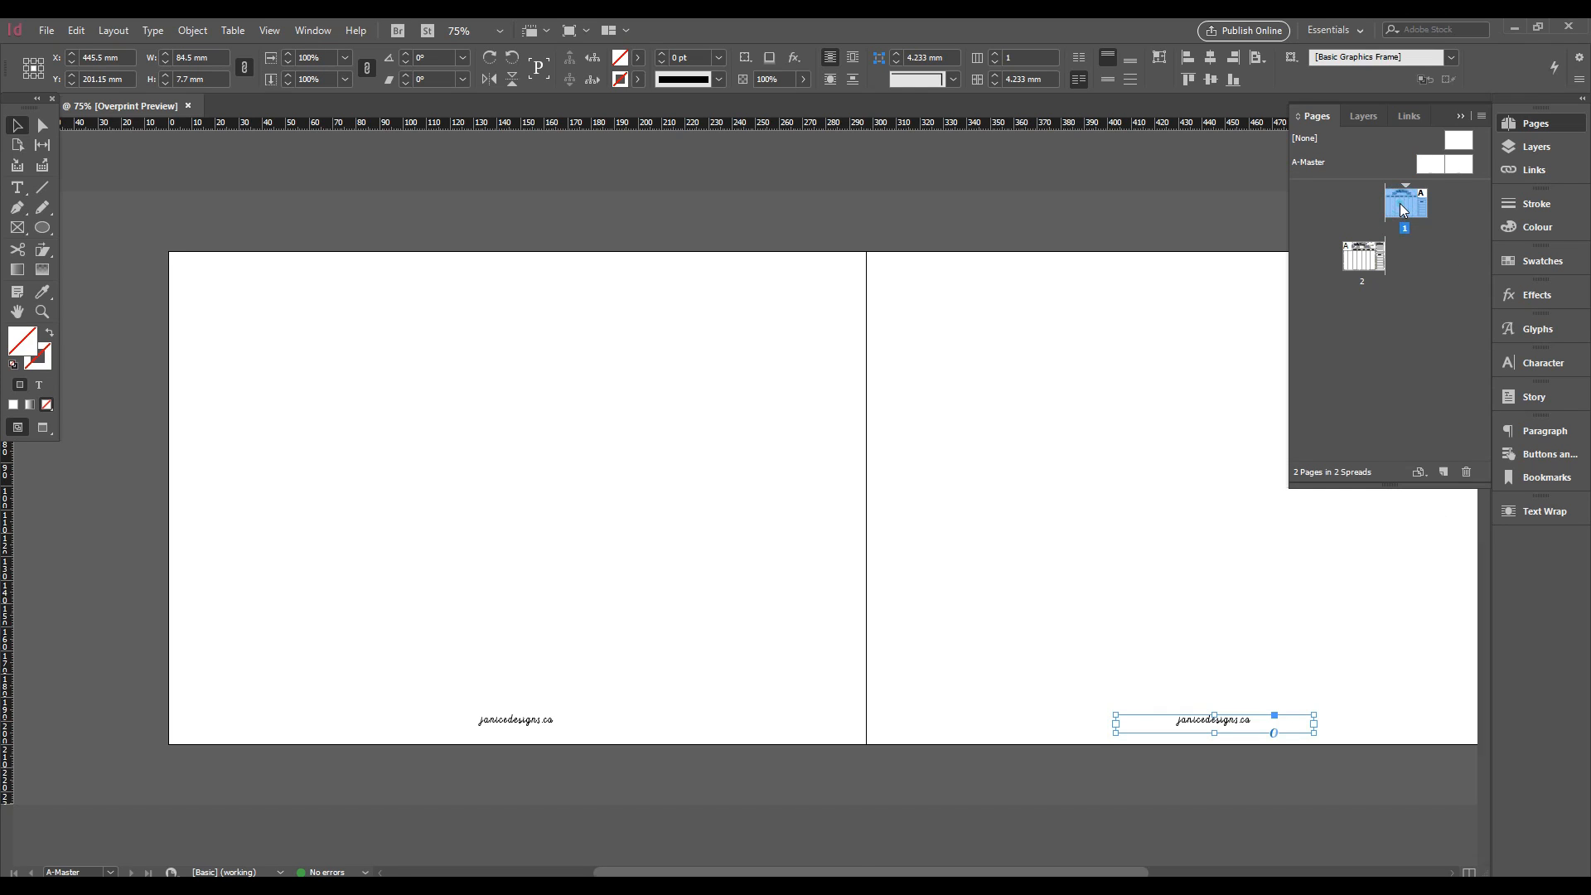
scroll(1121, 396, down, 1)
scroll(1121, 396, up, 1)
scroll(1115, 403, down, 1)
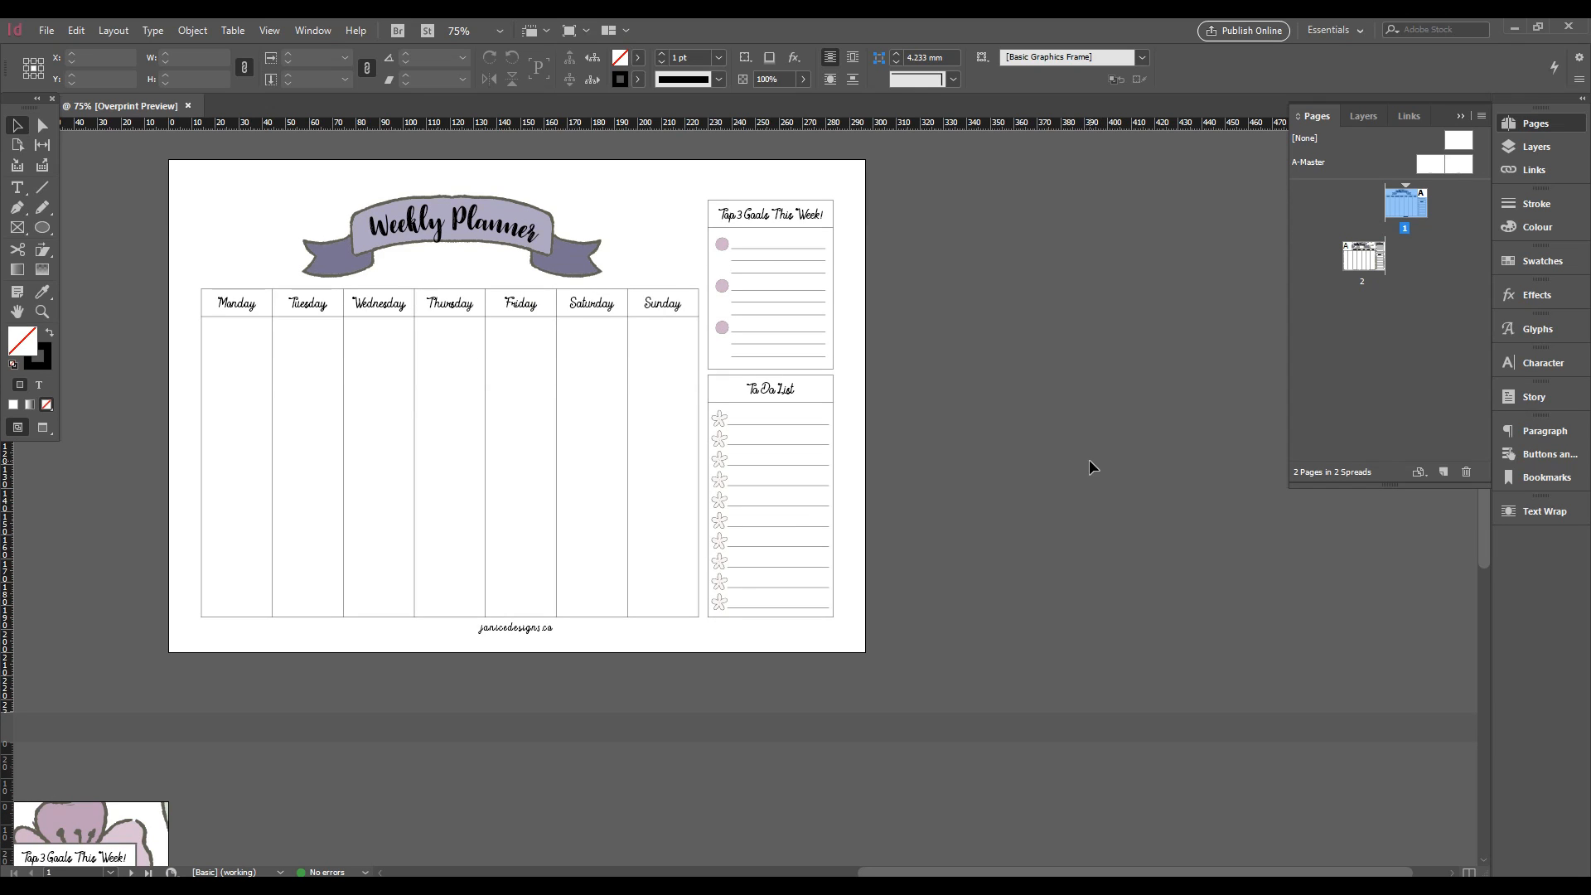
scroll(1057, 476, down, 9)
drag(304, 587, 1137, 557)
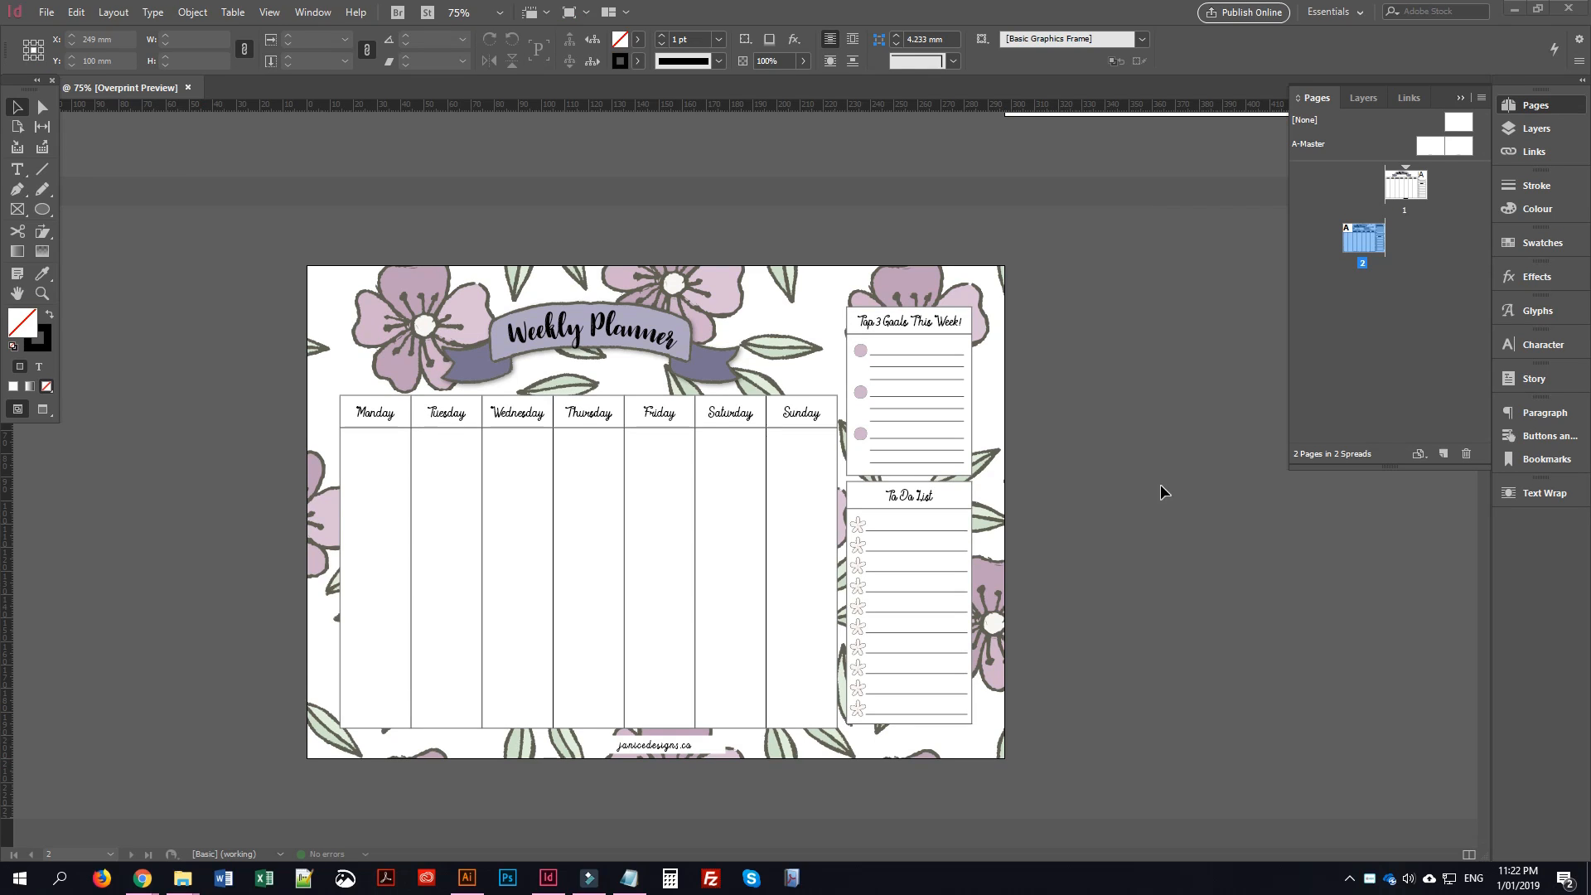
Ungroup the Weekly Planner banner on the floral page 2, accepting the removal of its group effects
click(355, 399)
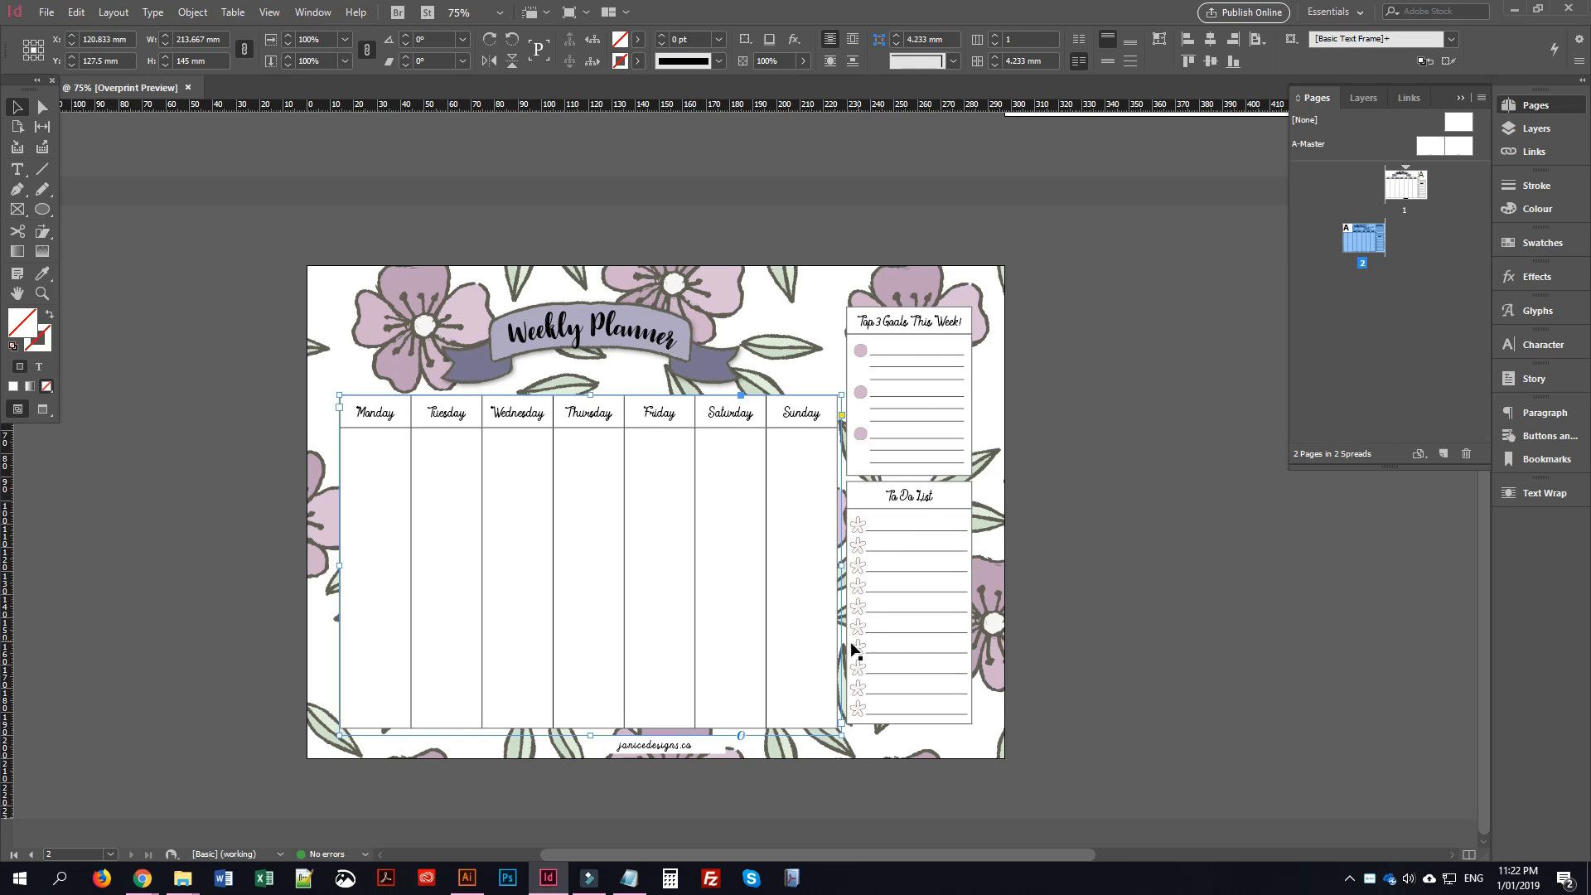
click(625, 327)
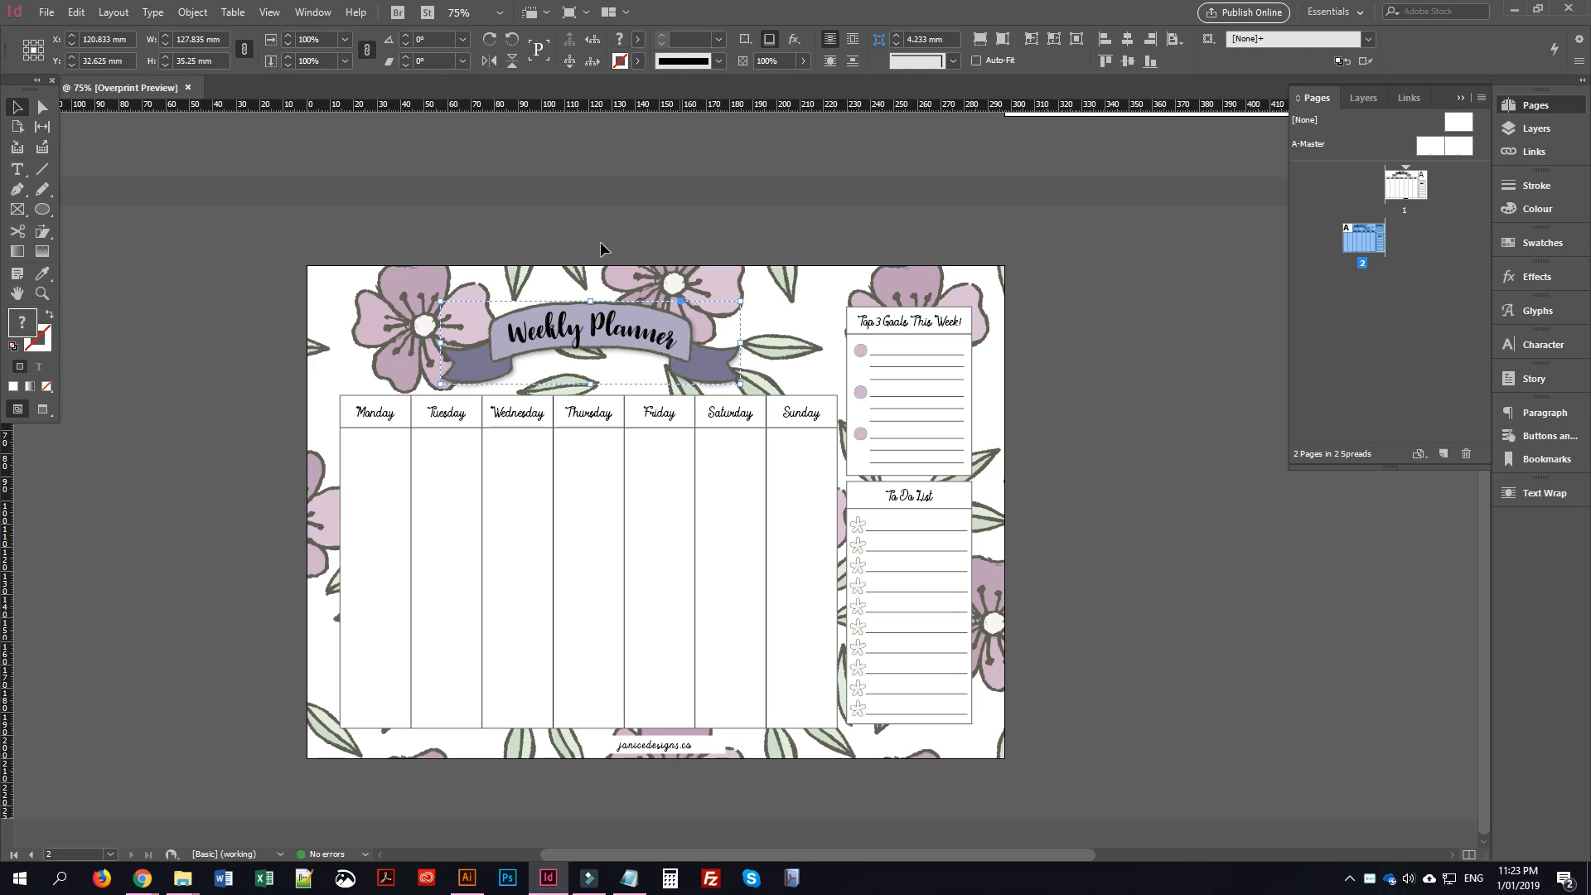
right_click(555, 330)
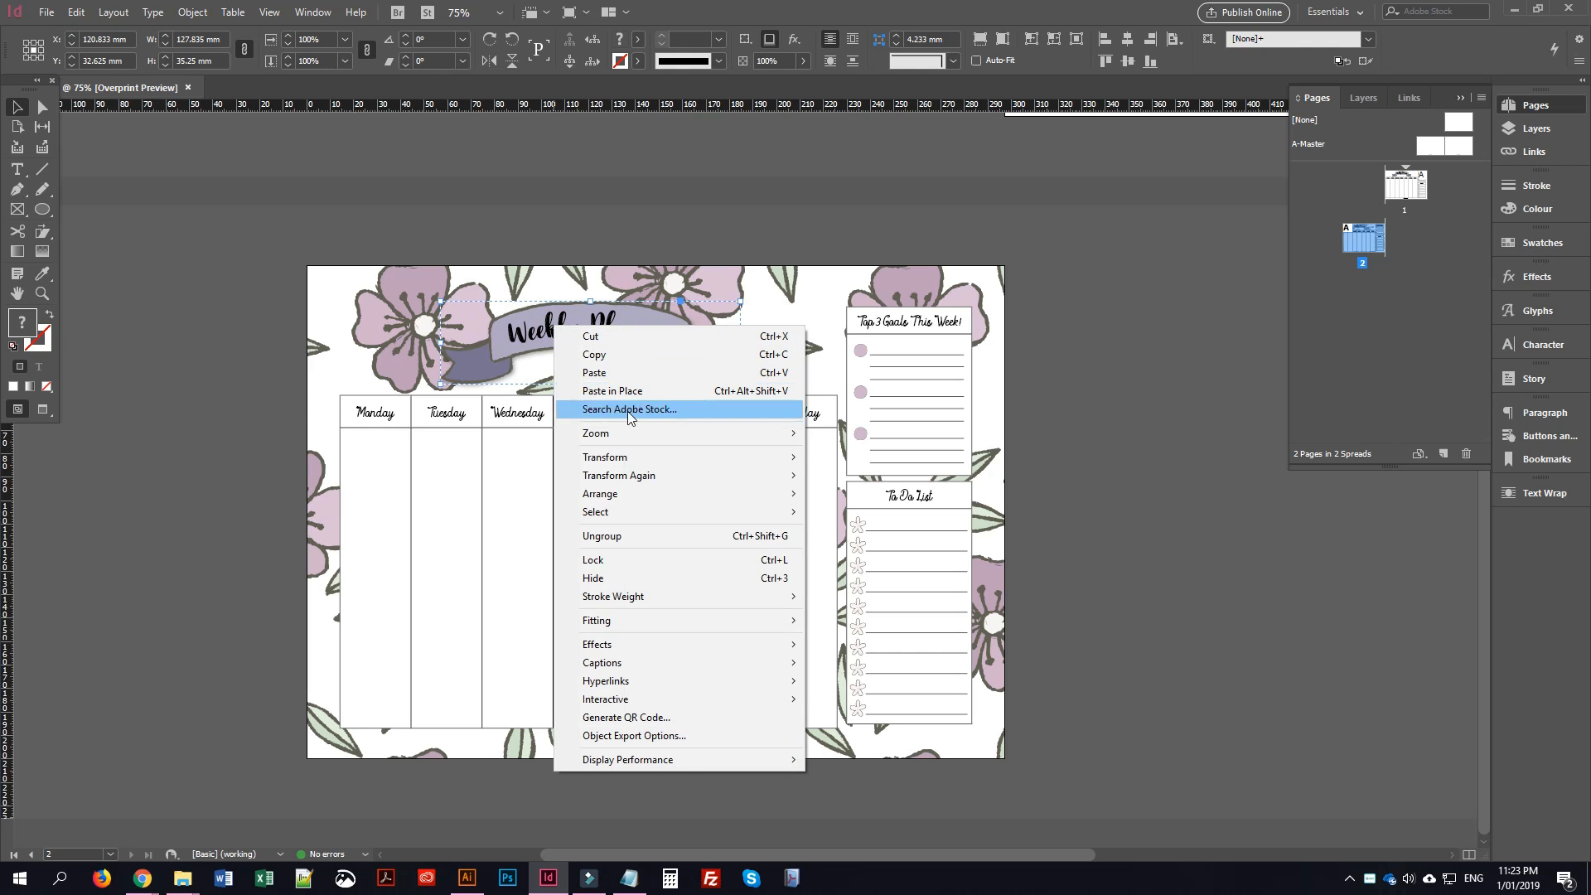
click(643, 535)
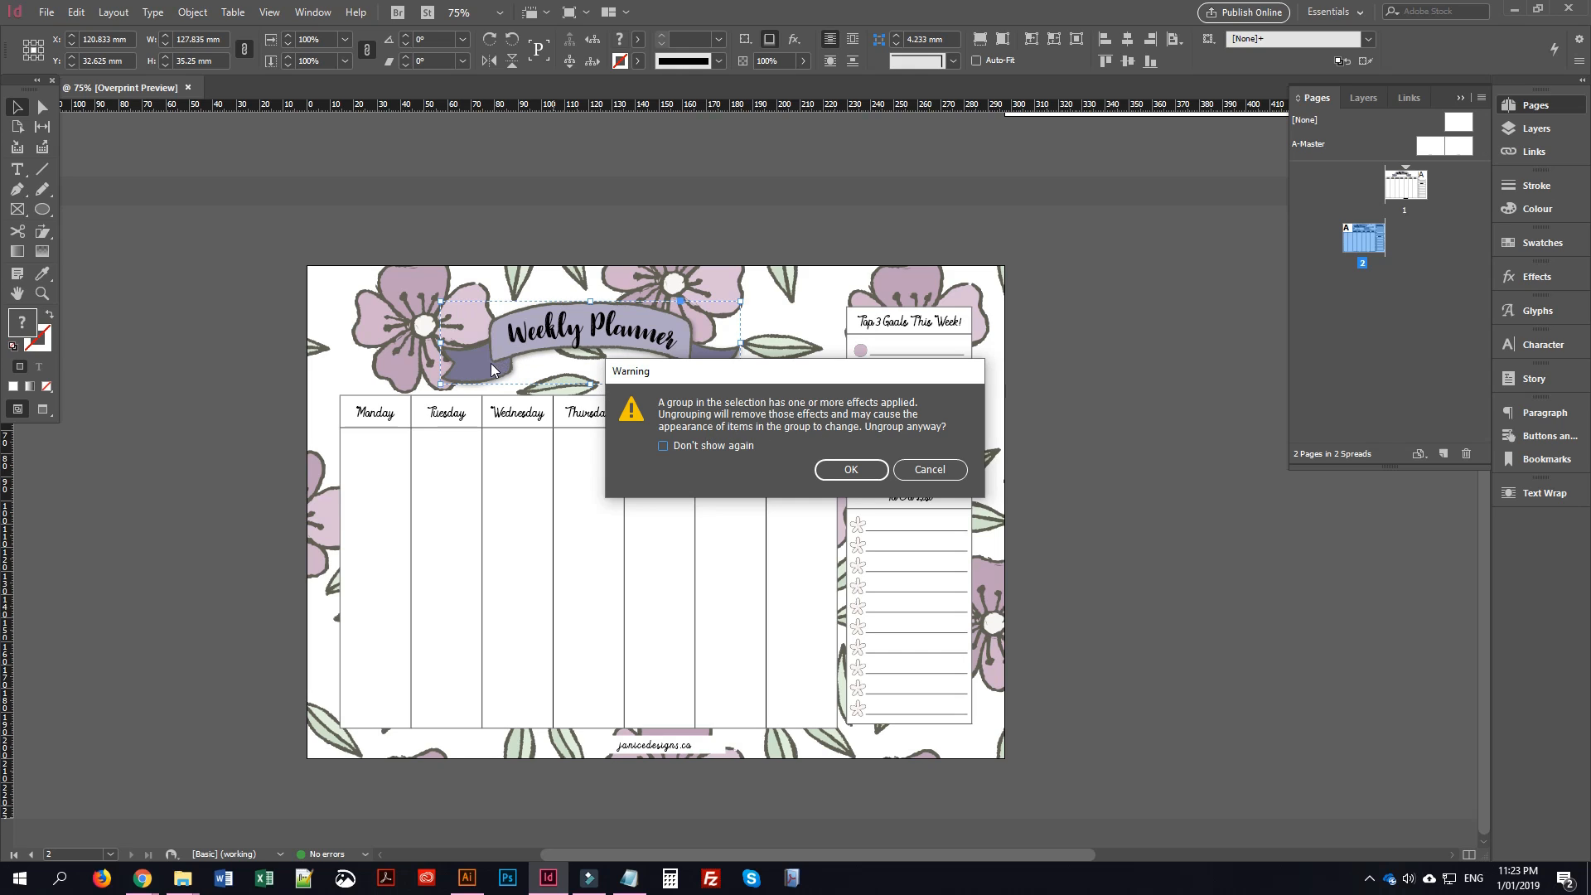
click(845, 473)
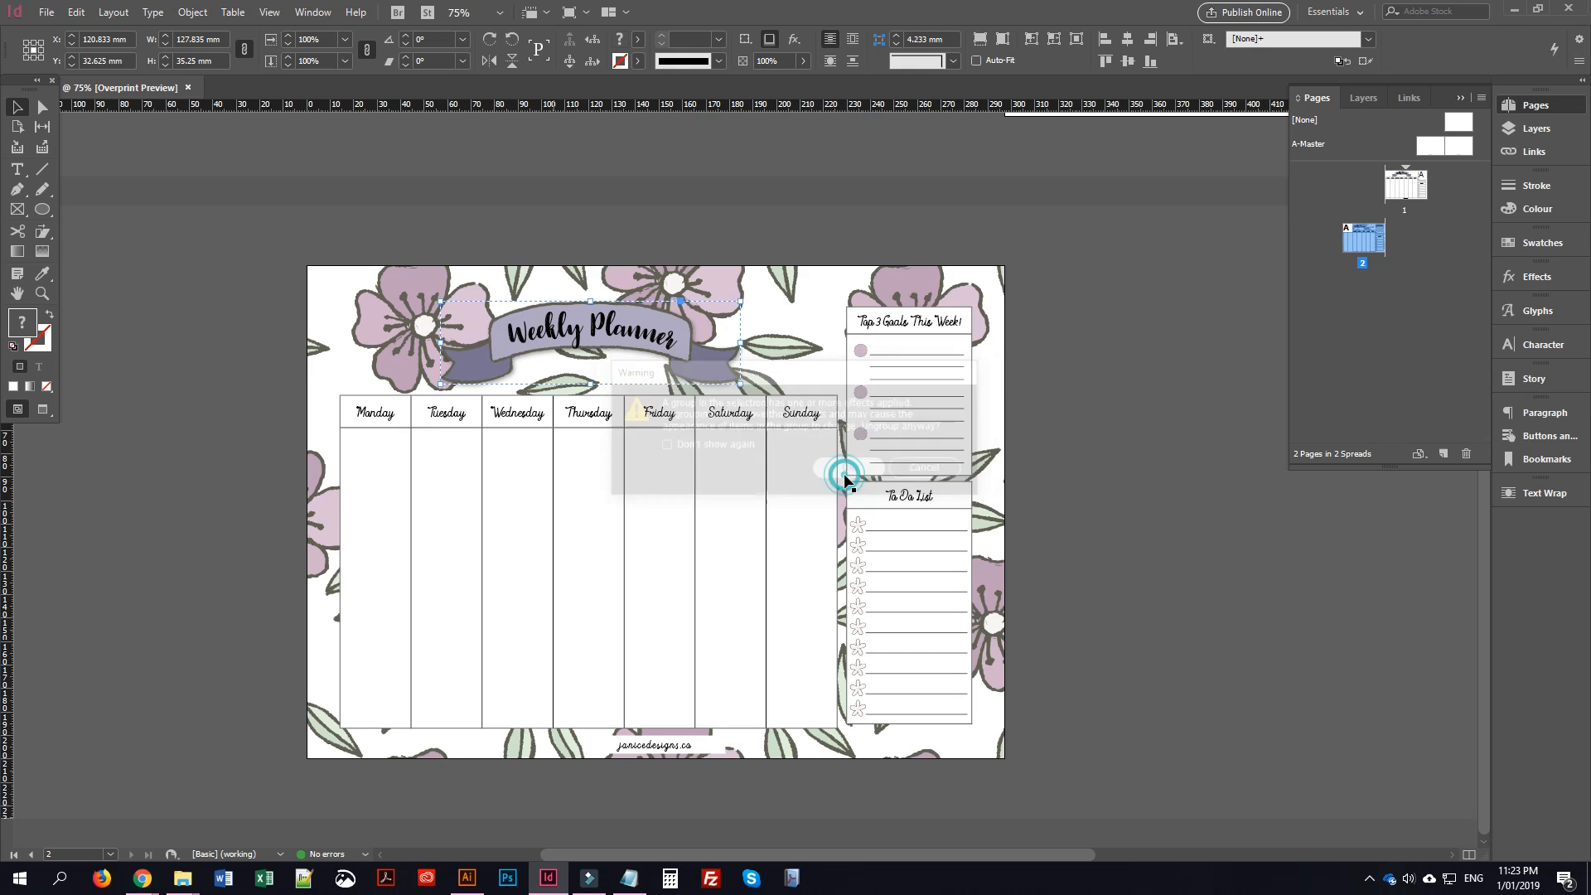
click(1107, 451)
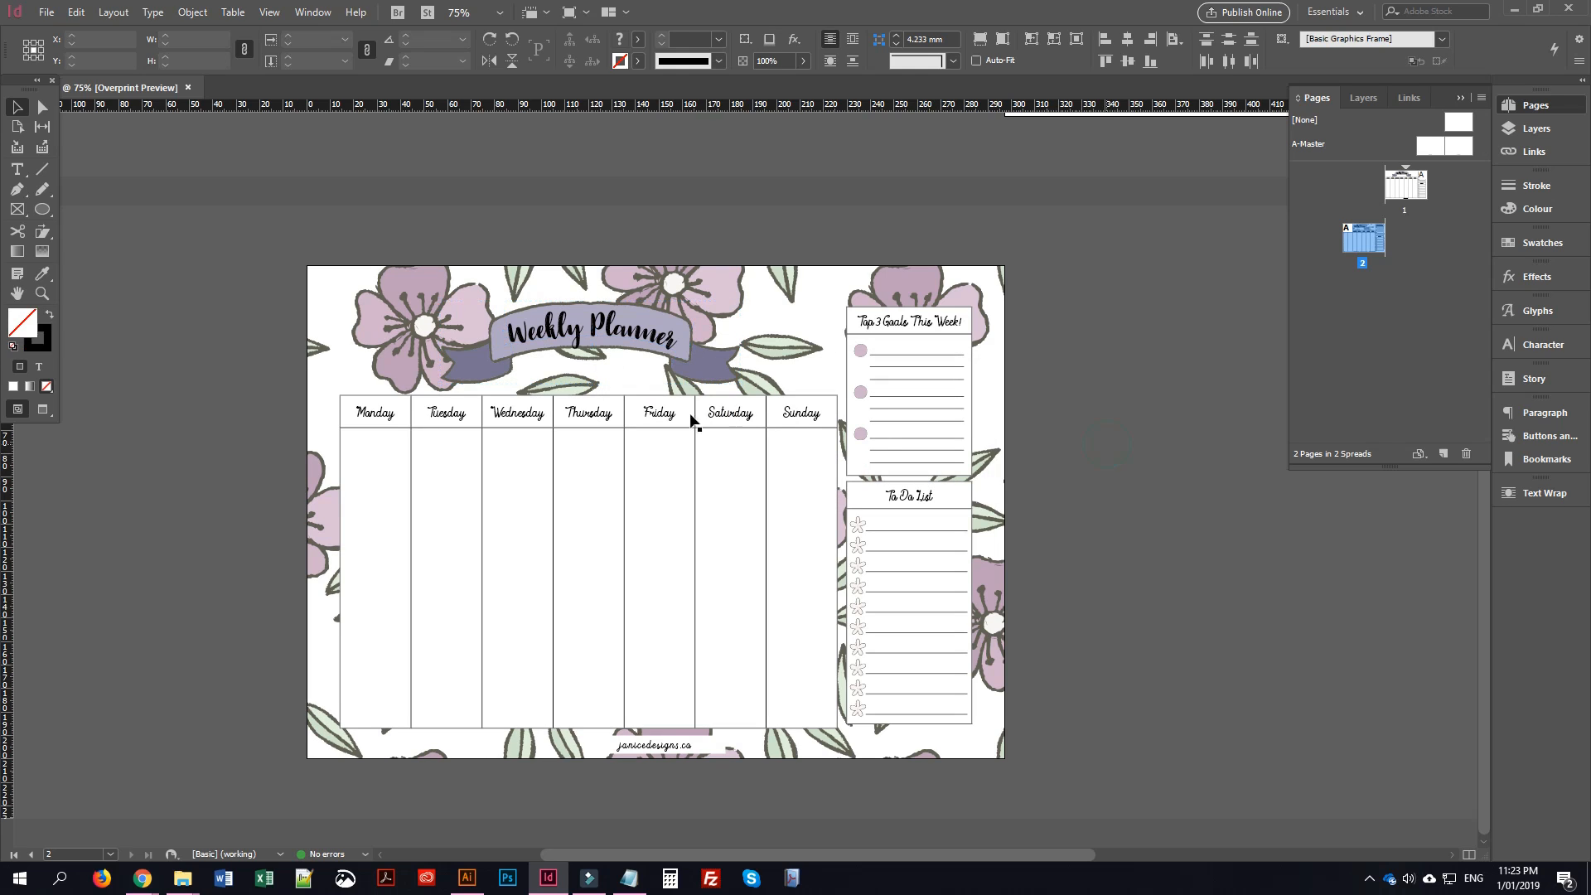
Recolour the right banner tail with the pale green sampled from a leaf in the floral background
click(40, 108)
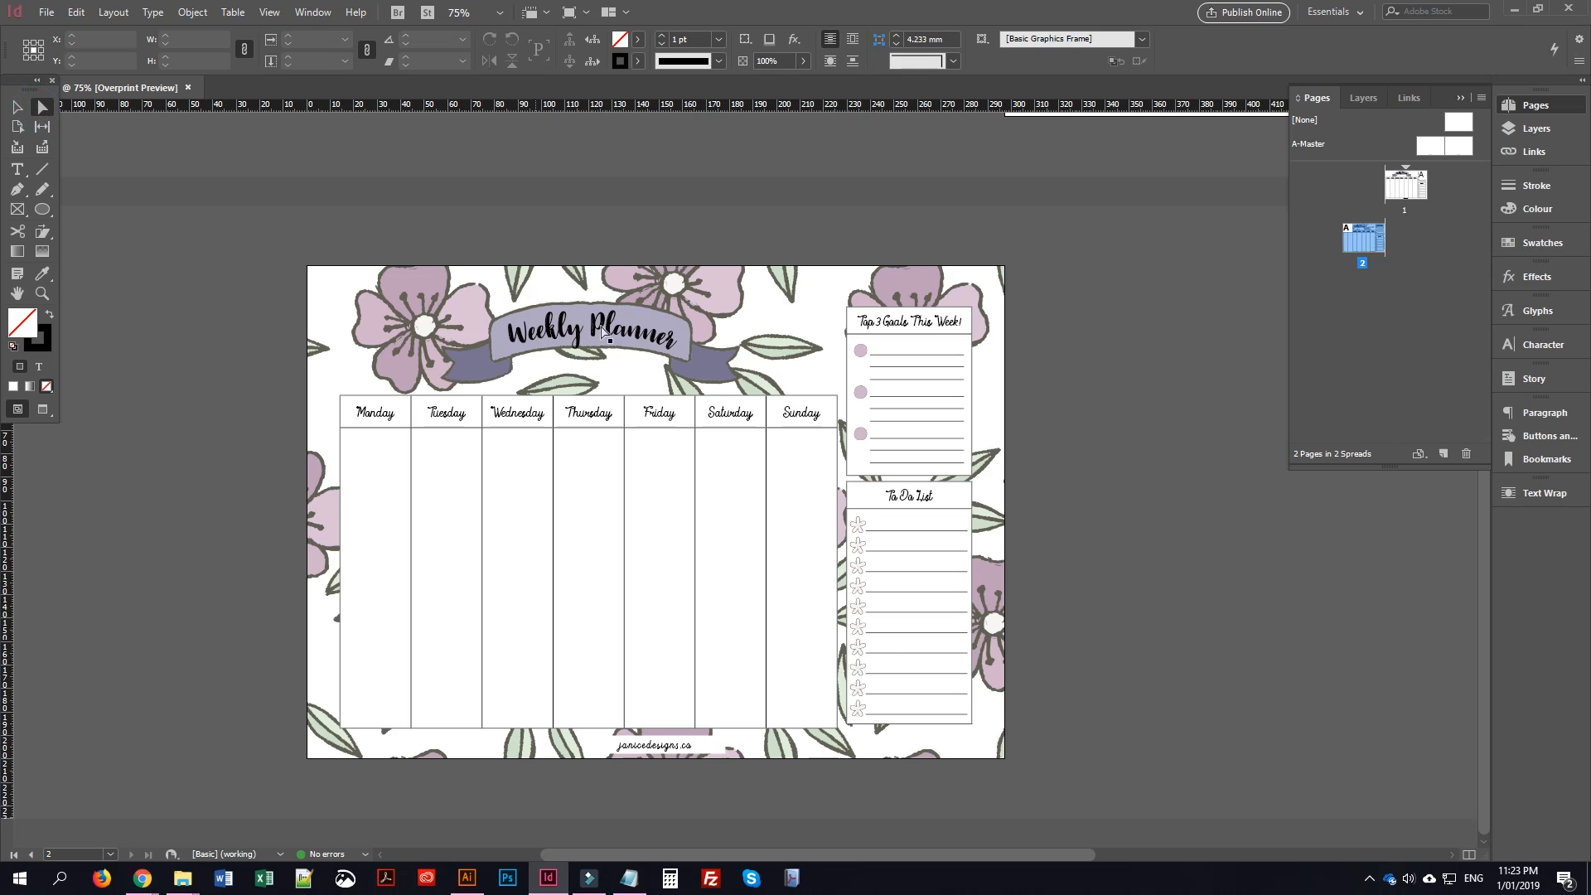
click(704, 365)
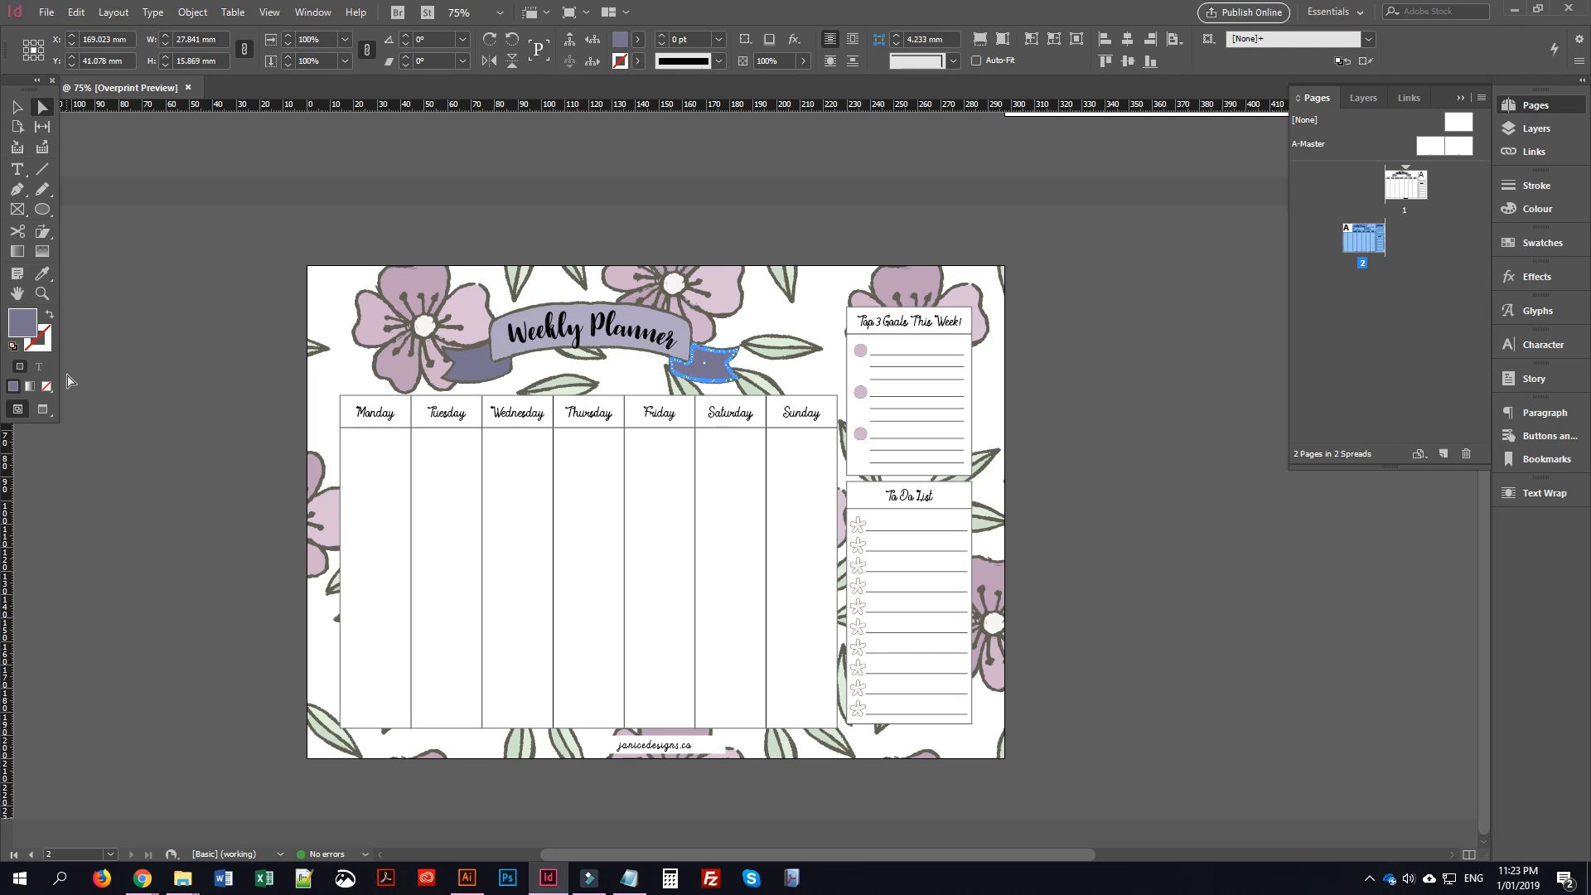
click(43, 274)
click(784, 351)
Match the left banner tail's fill to the green of the right tail with the Eyedropper
click(42, 106)
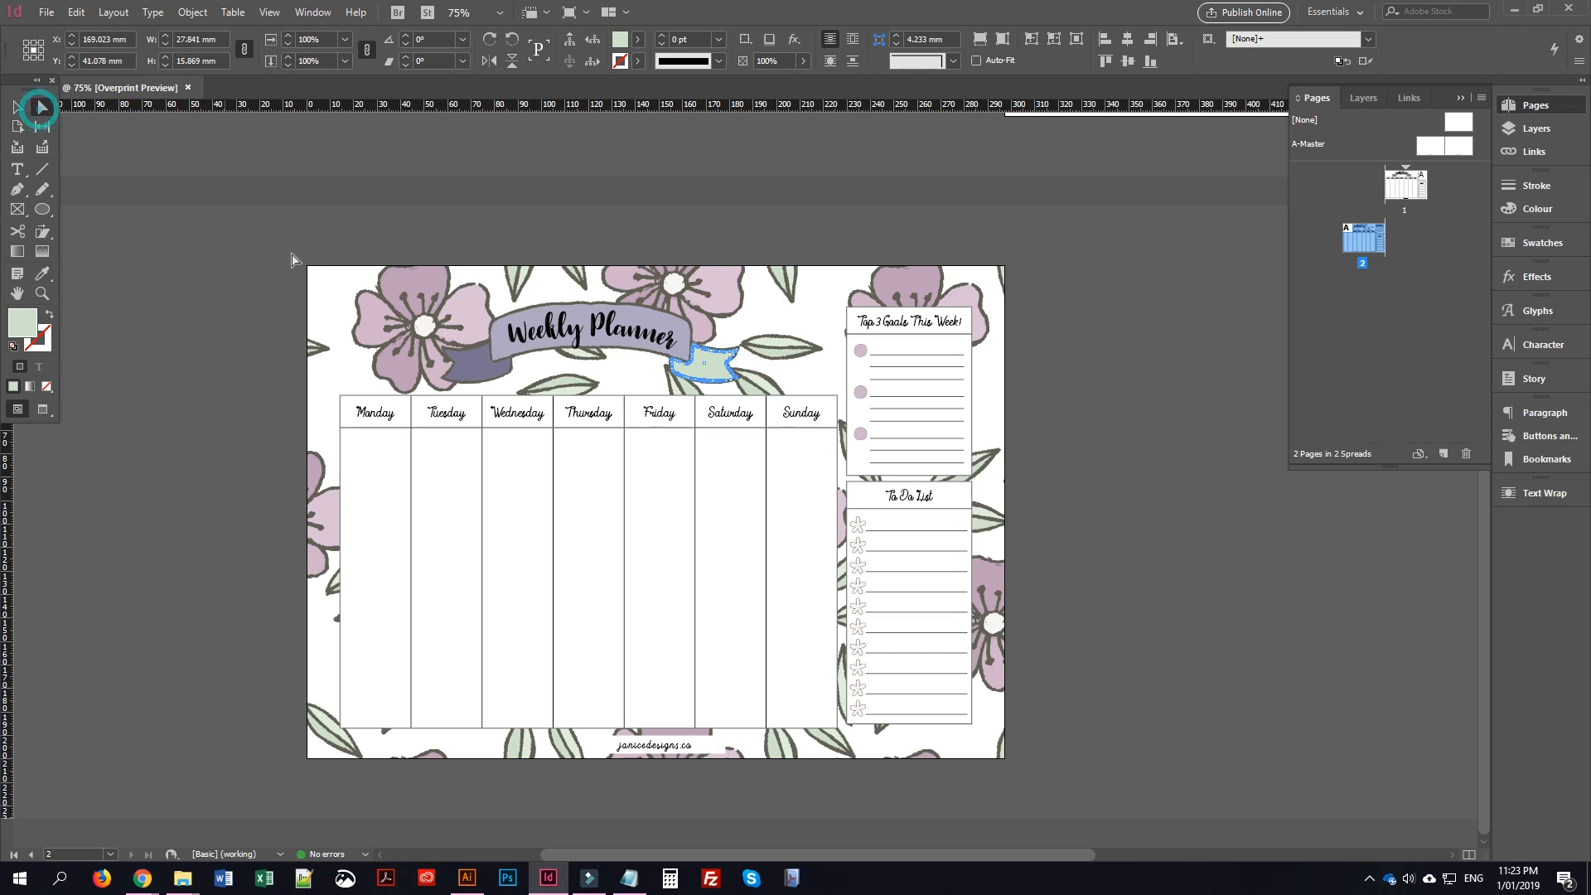
click(453, 376)
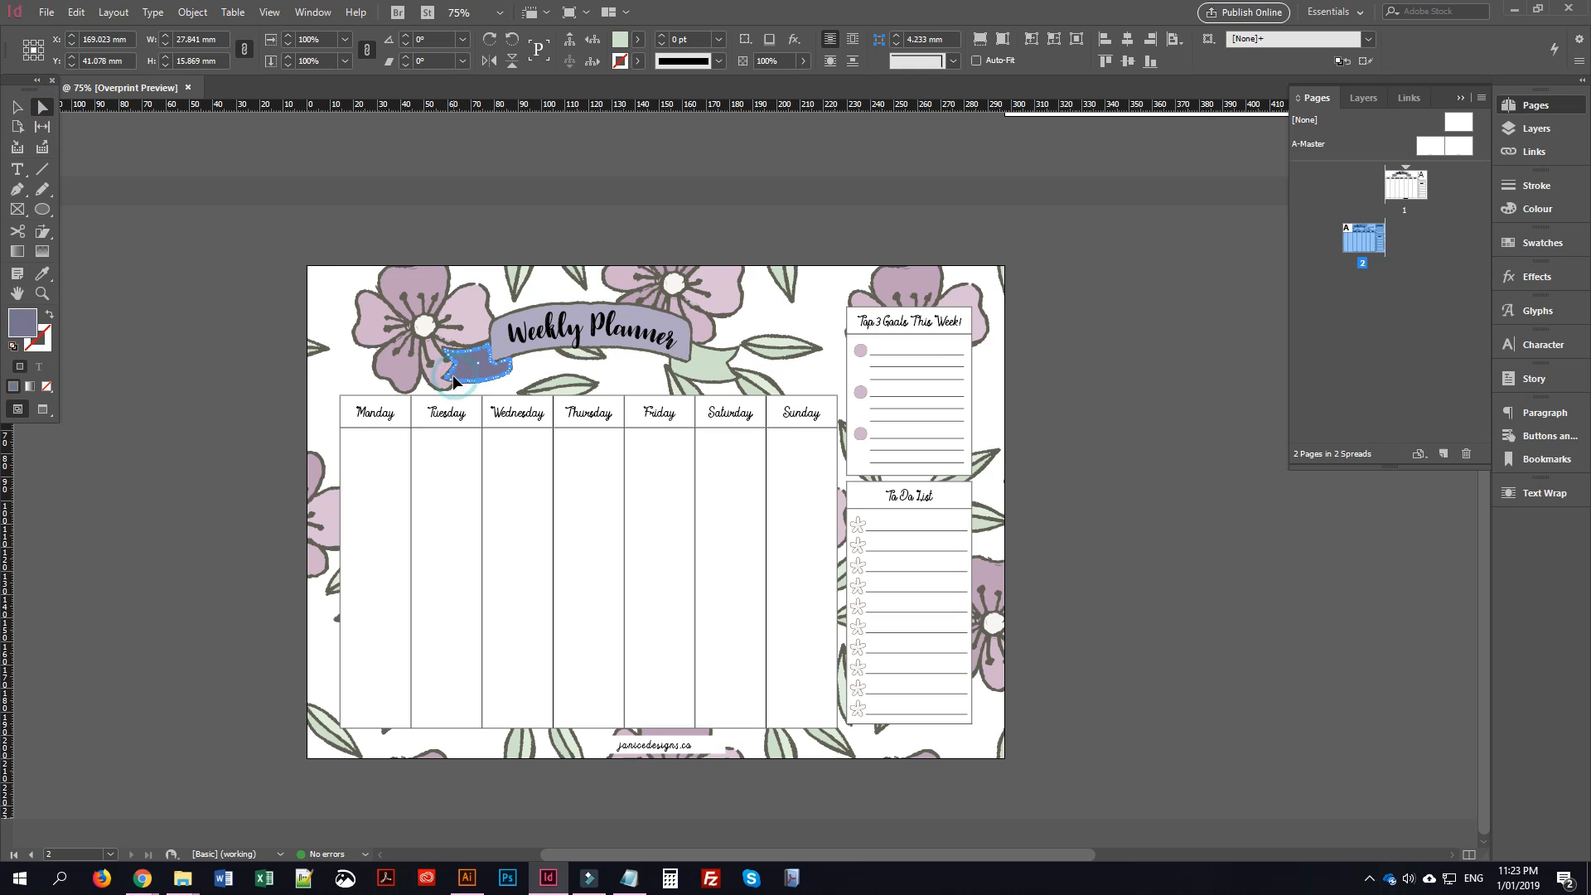
click(42, 273)
click(701, 368)
Fill the central banner shape behind the Weekly Planner title with a light green sampled from the leaf artwork
click(42, 107)
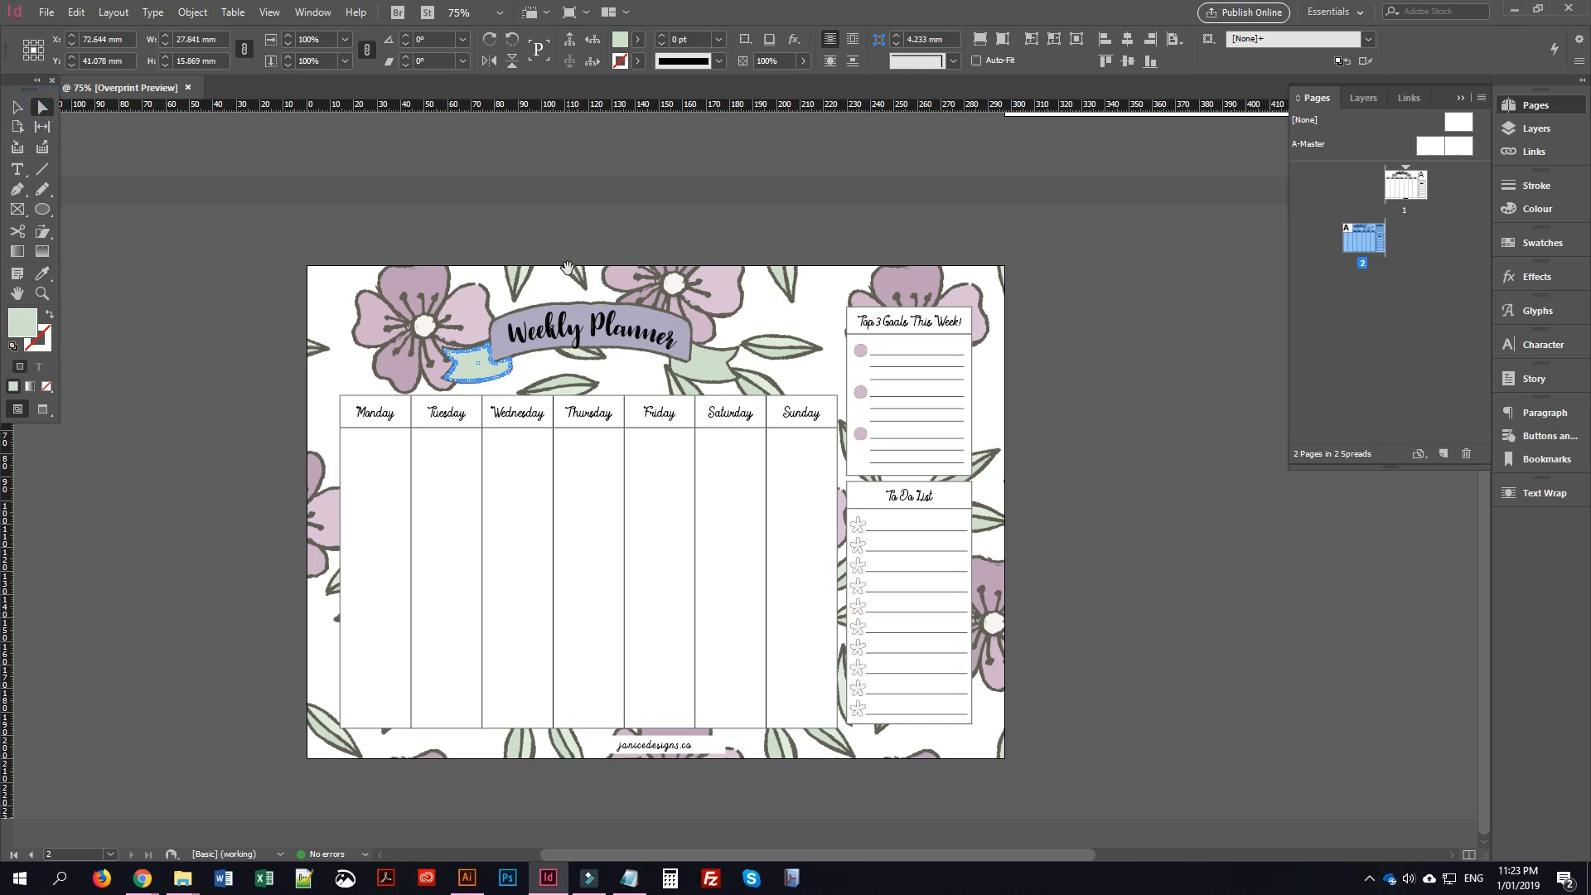
click(491, 323)
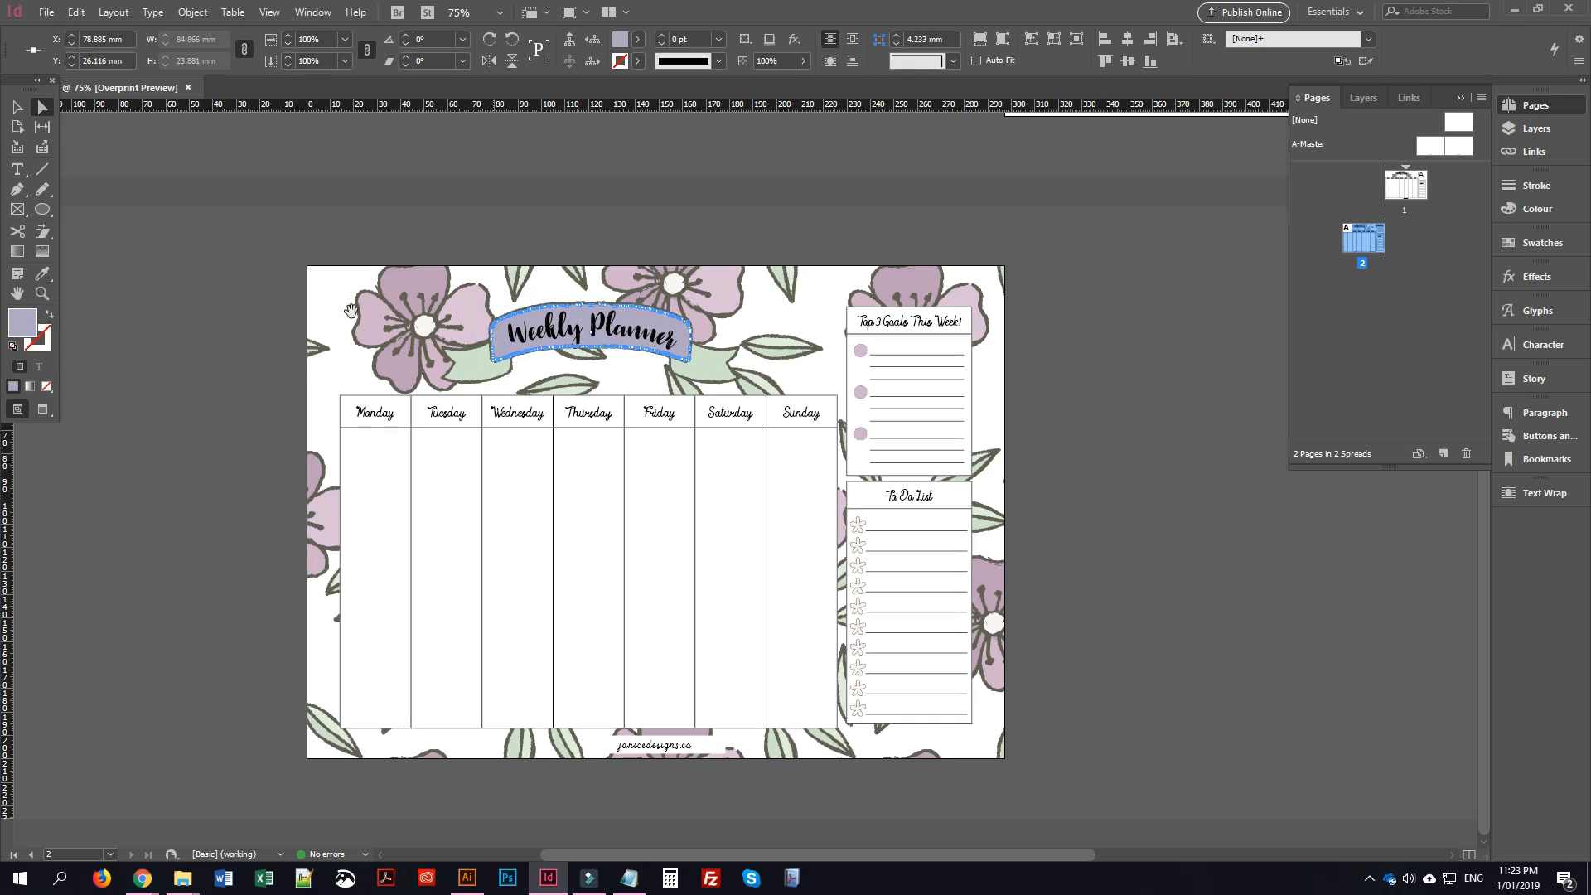
click(42, 273)
click(790, 334)
click(17, 107)
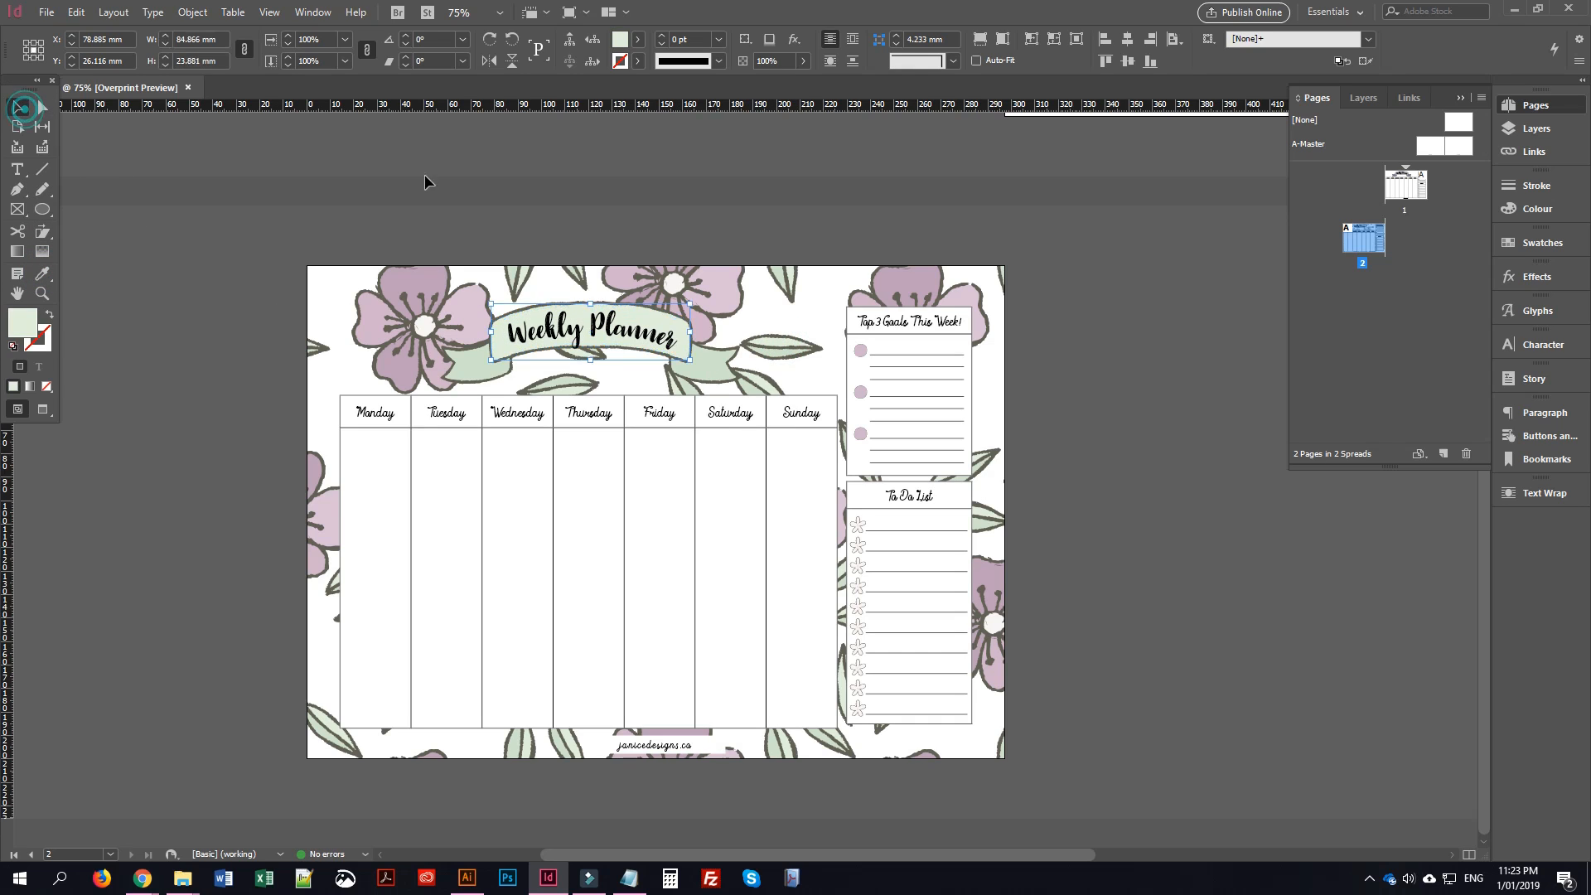
click(1164, 356)
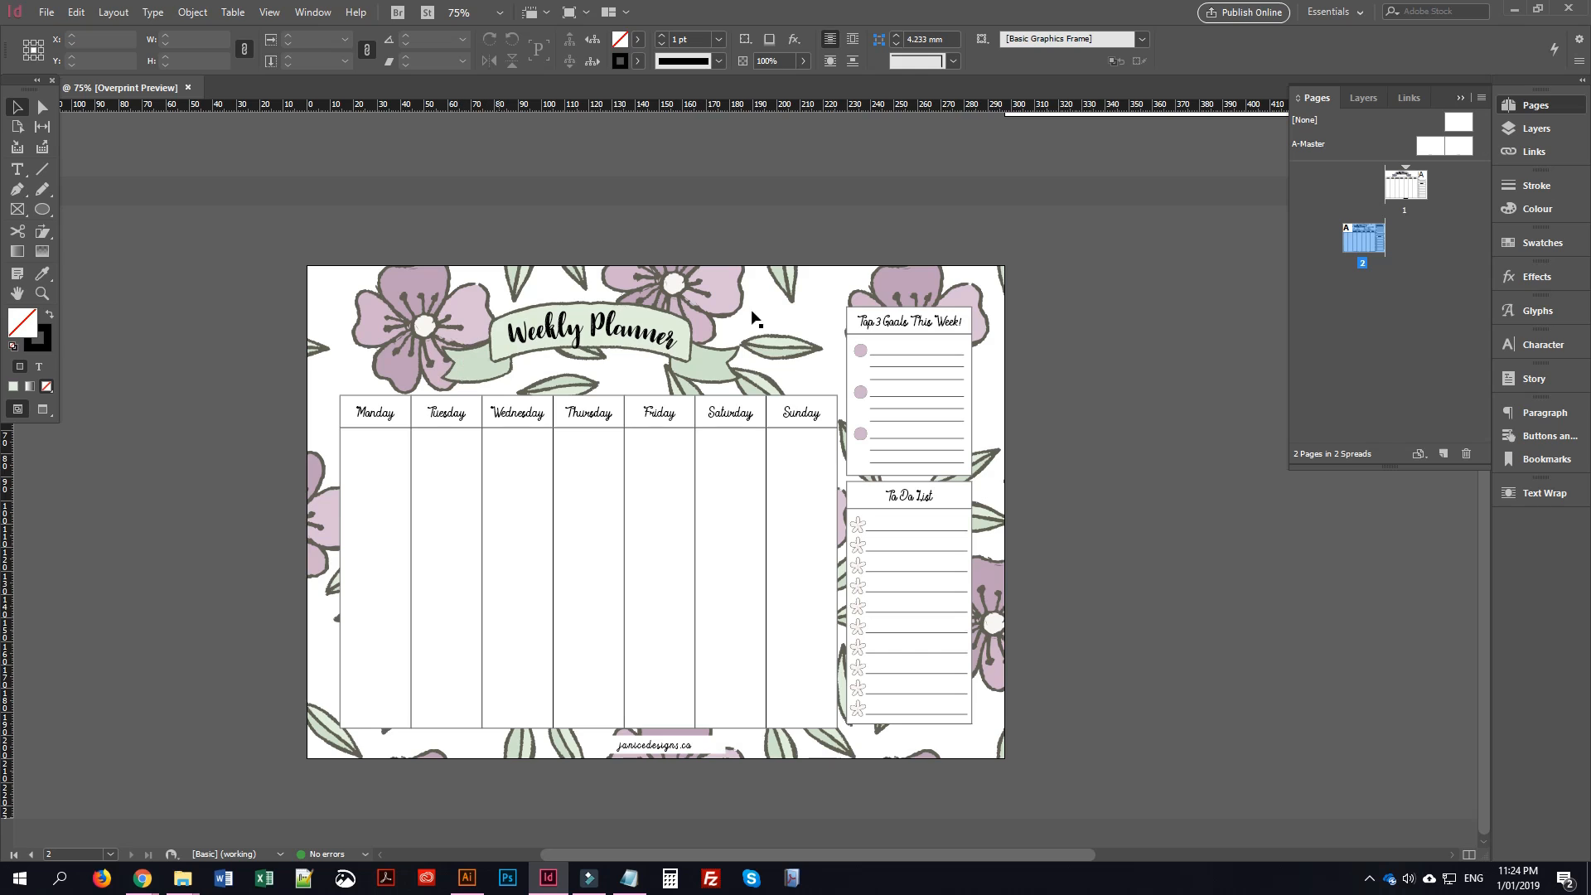
Add a Drop Shadow effect to the green Weekly Planner banner group
click(490, 367)
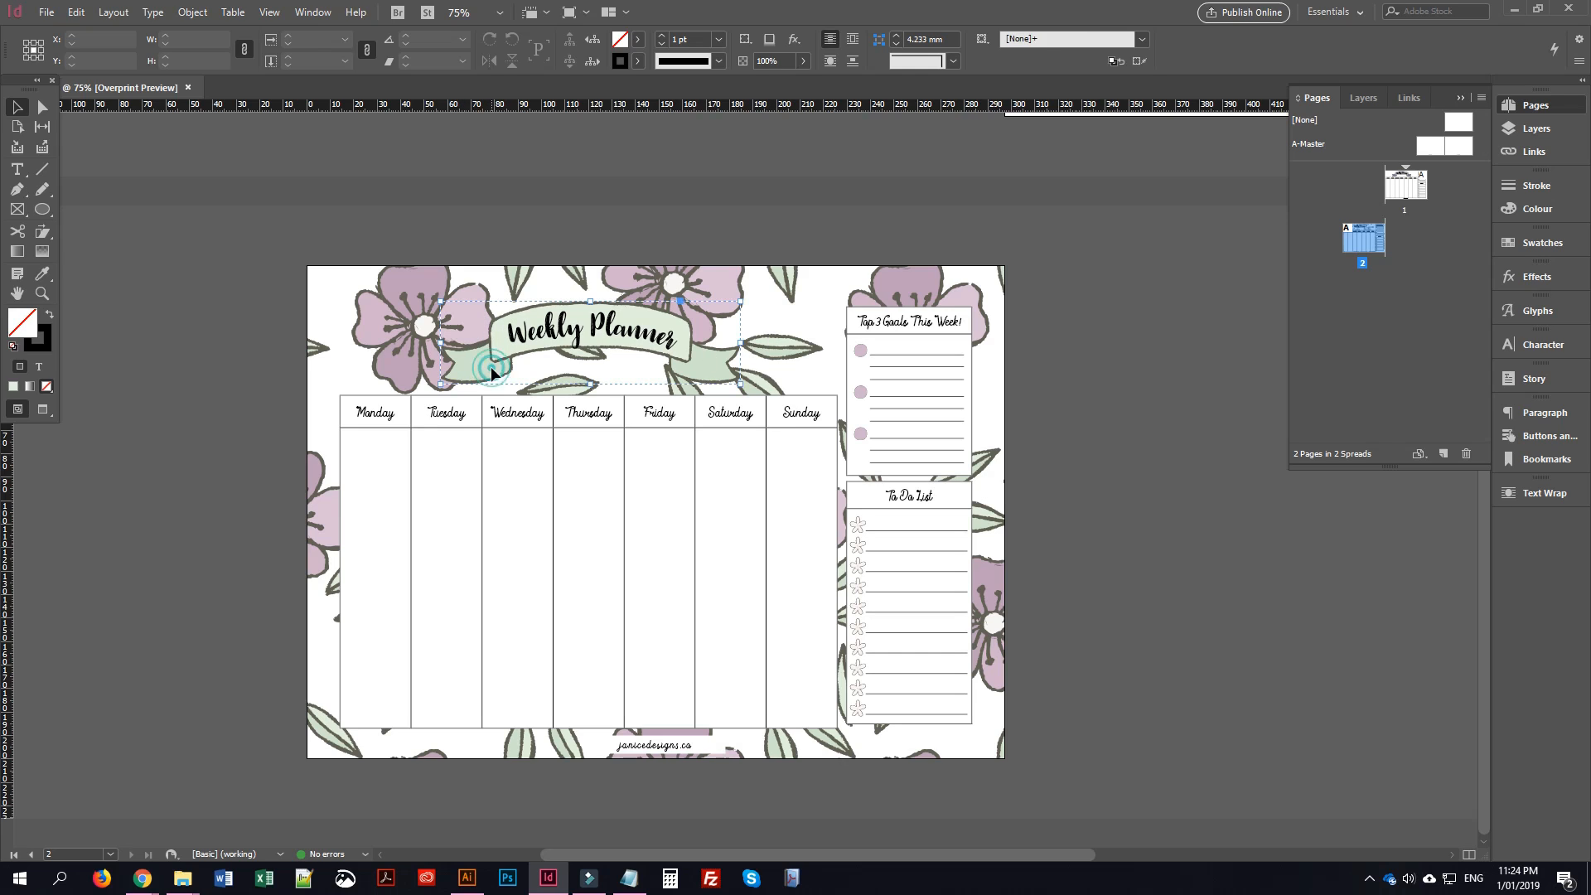
double_click(603, 330)
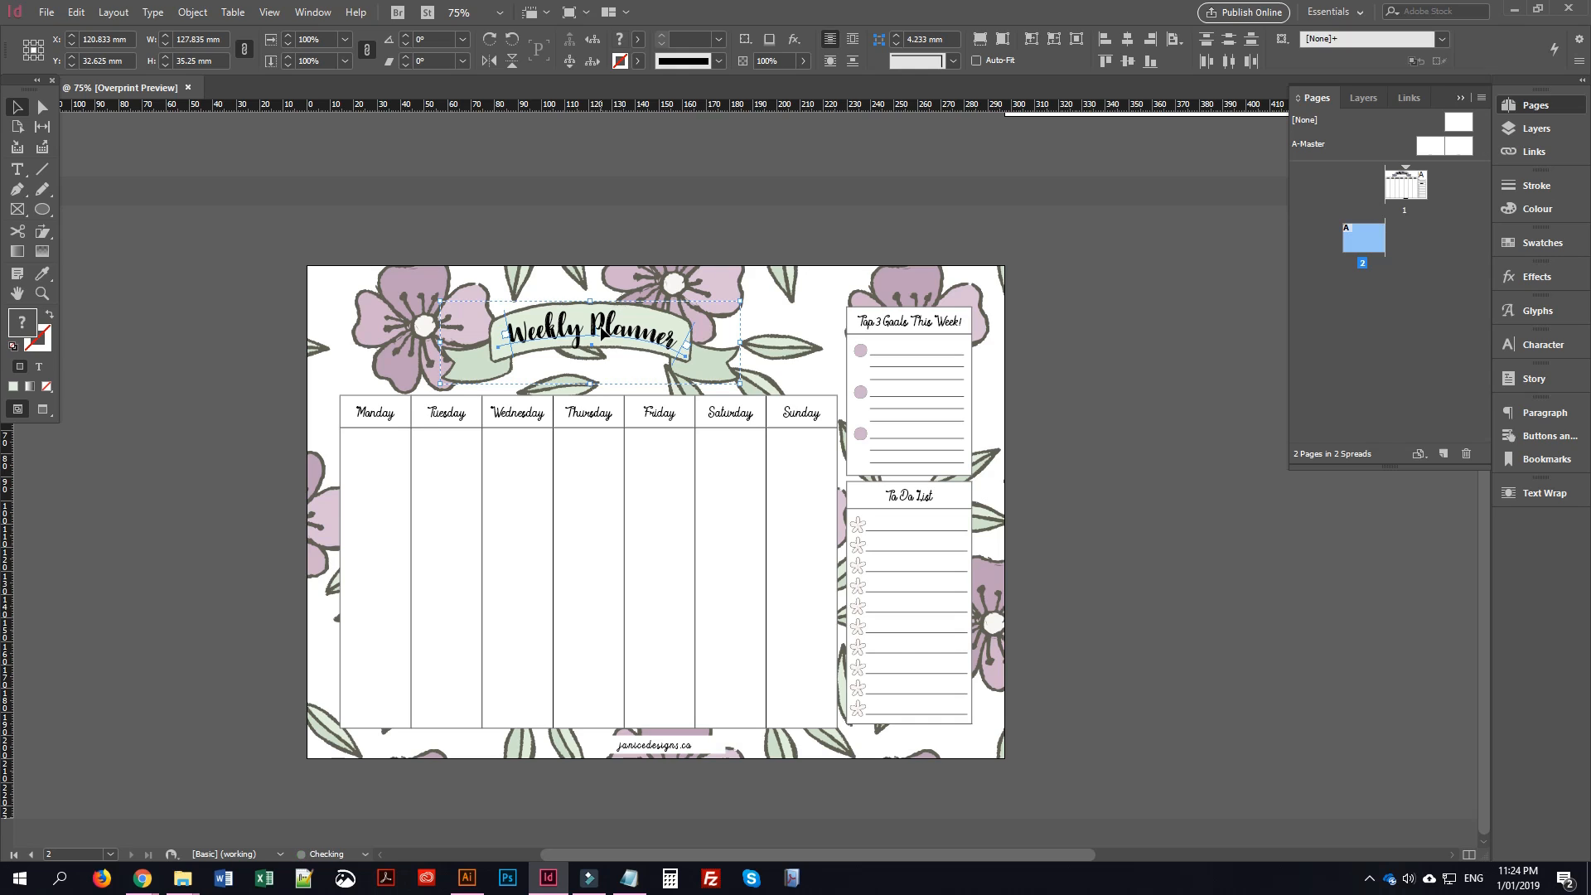
click(1541, 282)
click(1482, 270)
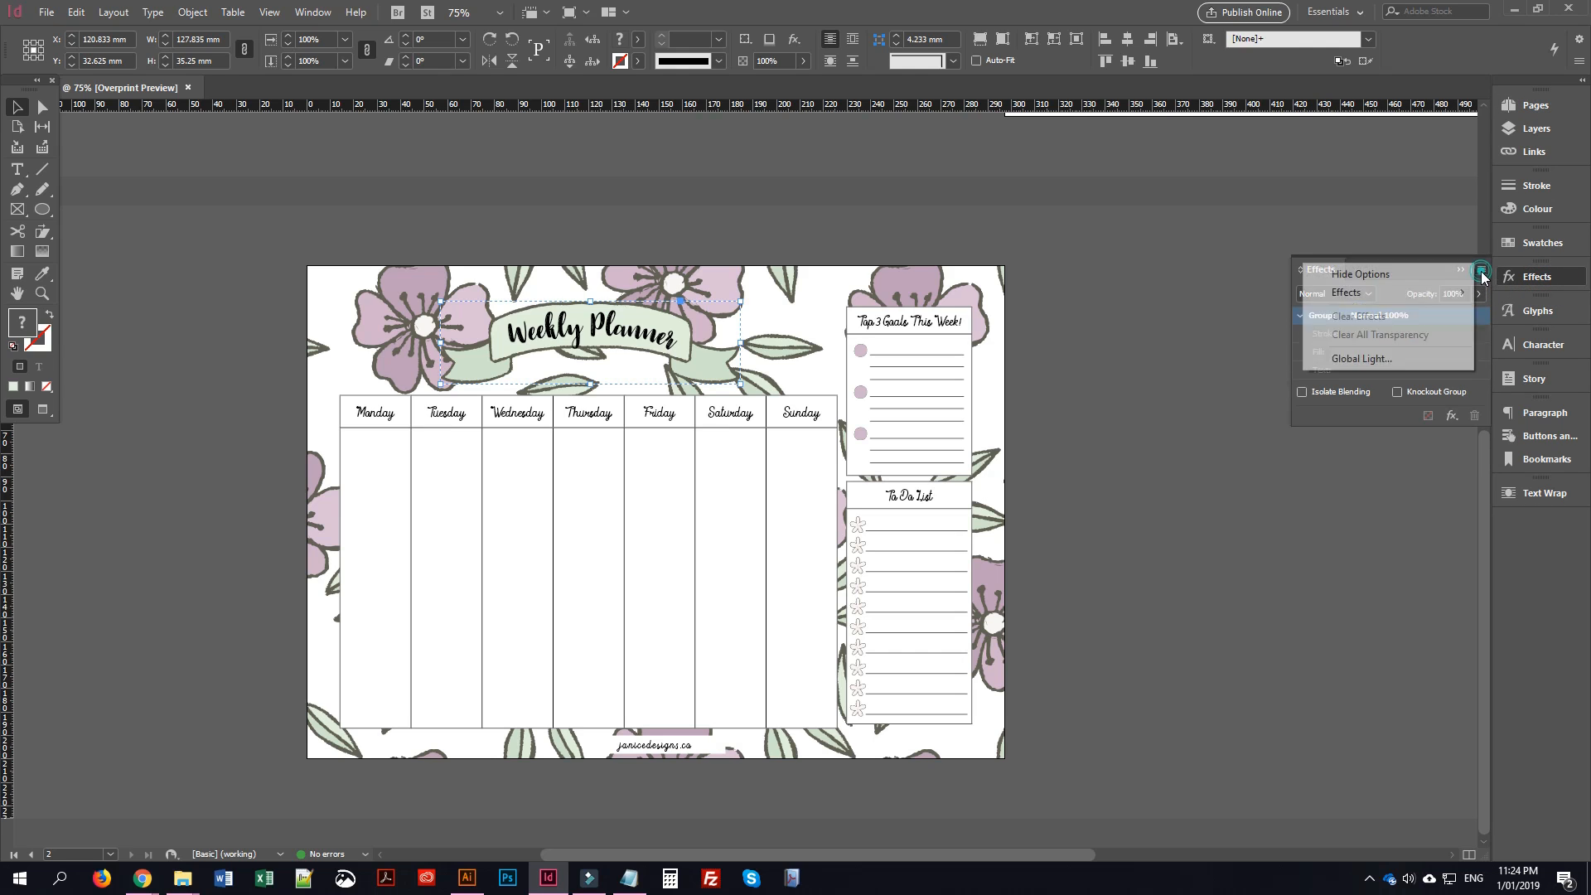
mouse_move(1382, 294)
click(1124, 317)
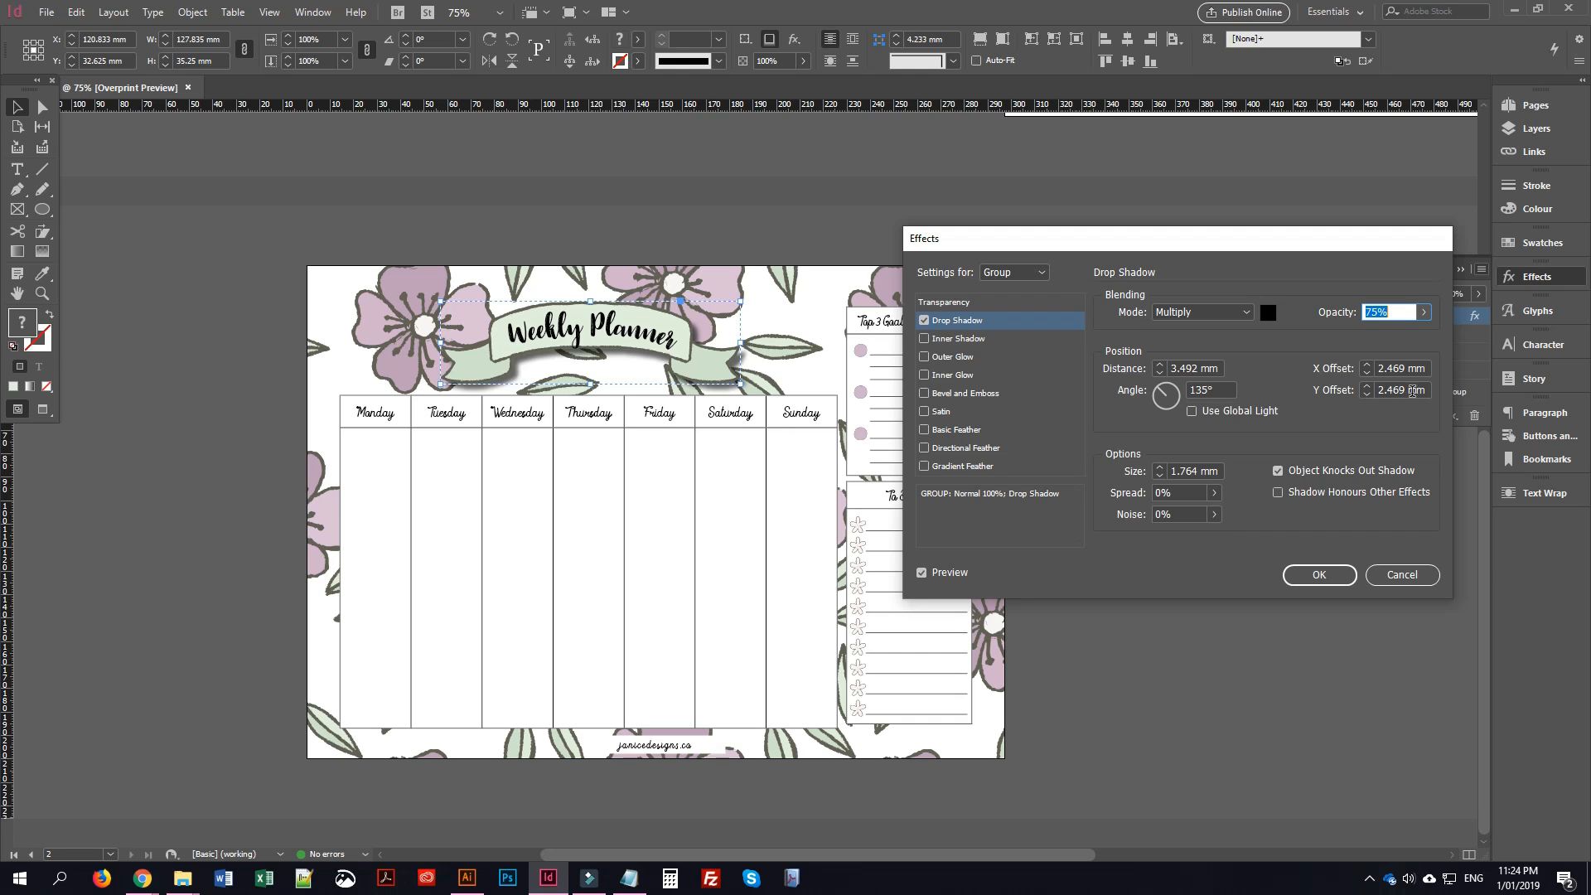
Set the banner shadow's X and Y offsets to 1 mm and apply the effect
click(1367, 372)
click(1367, 372)
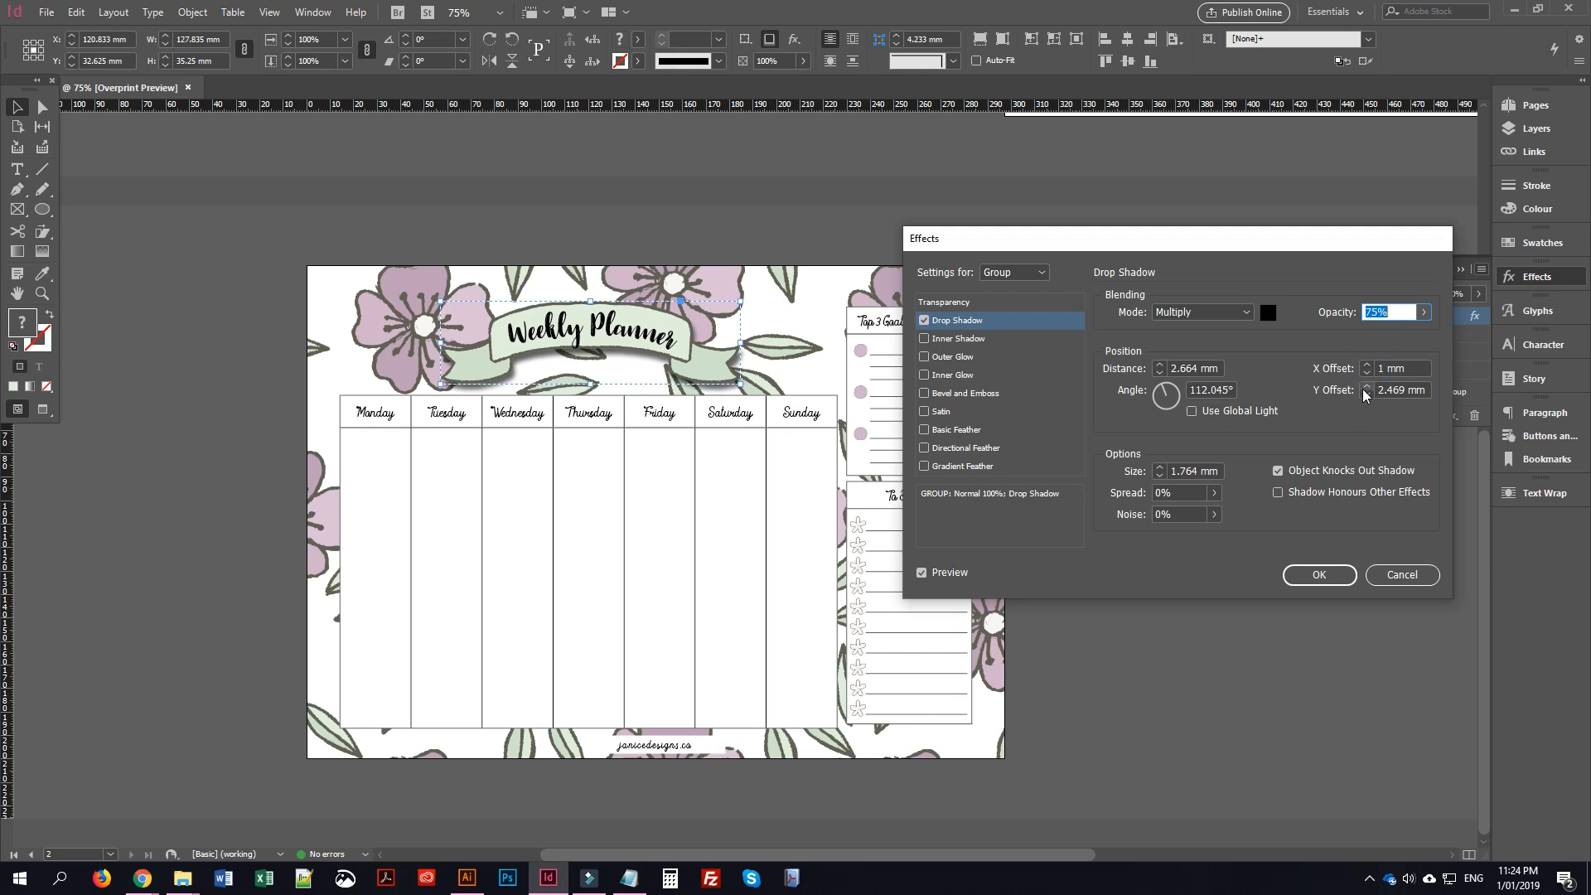
click(1367, 393)
click(1367, 394)
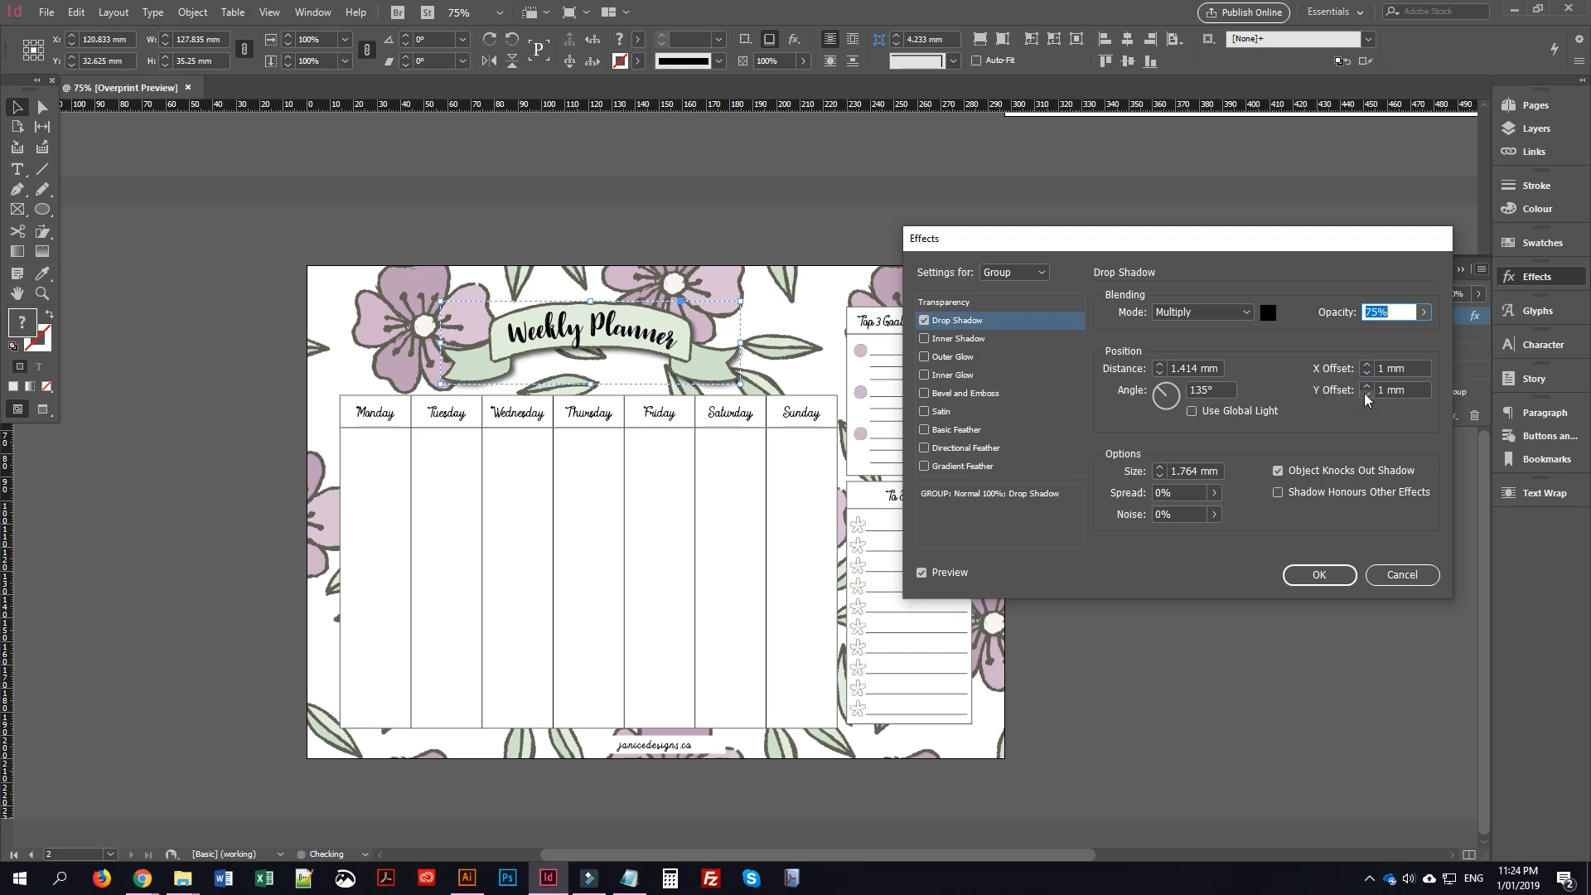
click(1318, 579)
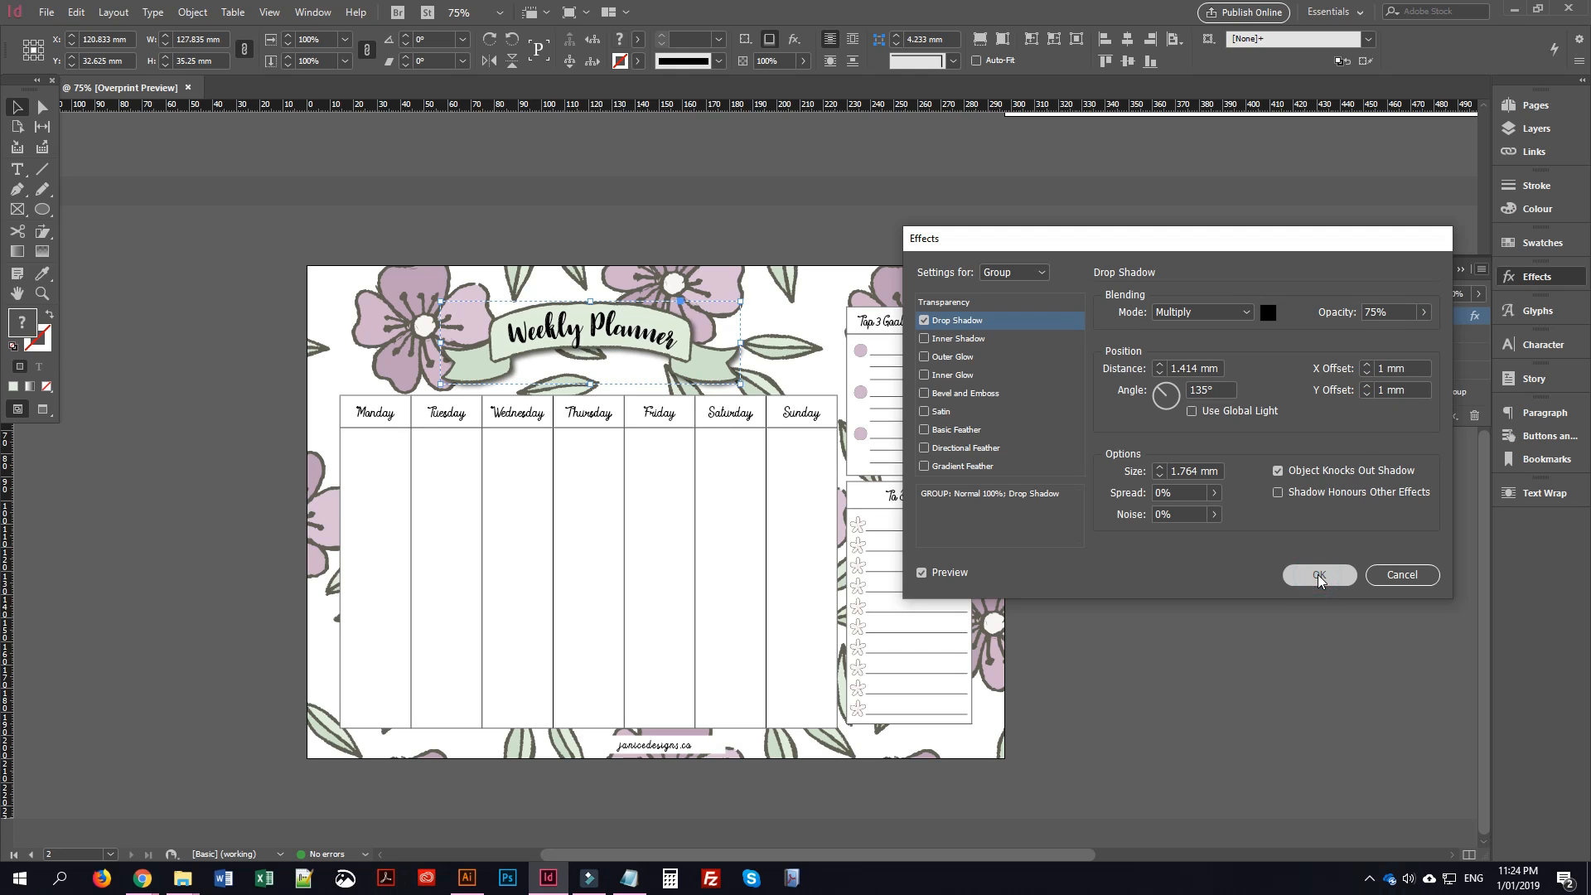
click(1092, 406)
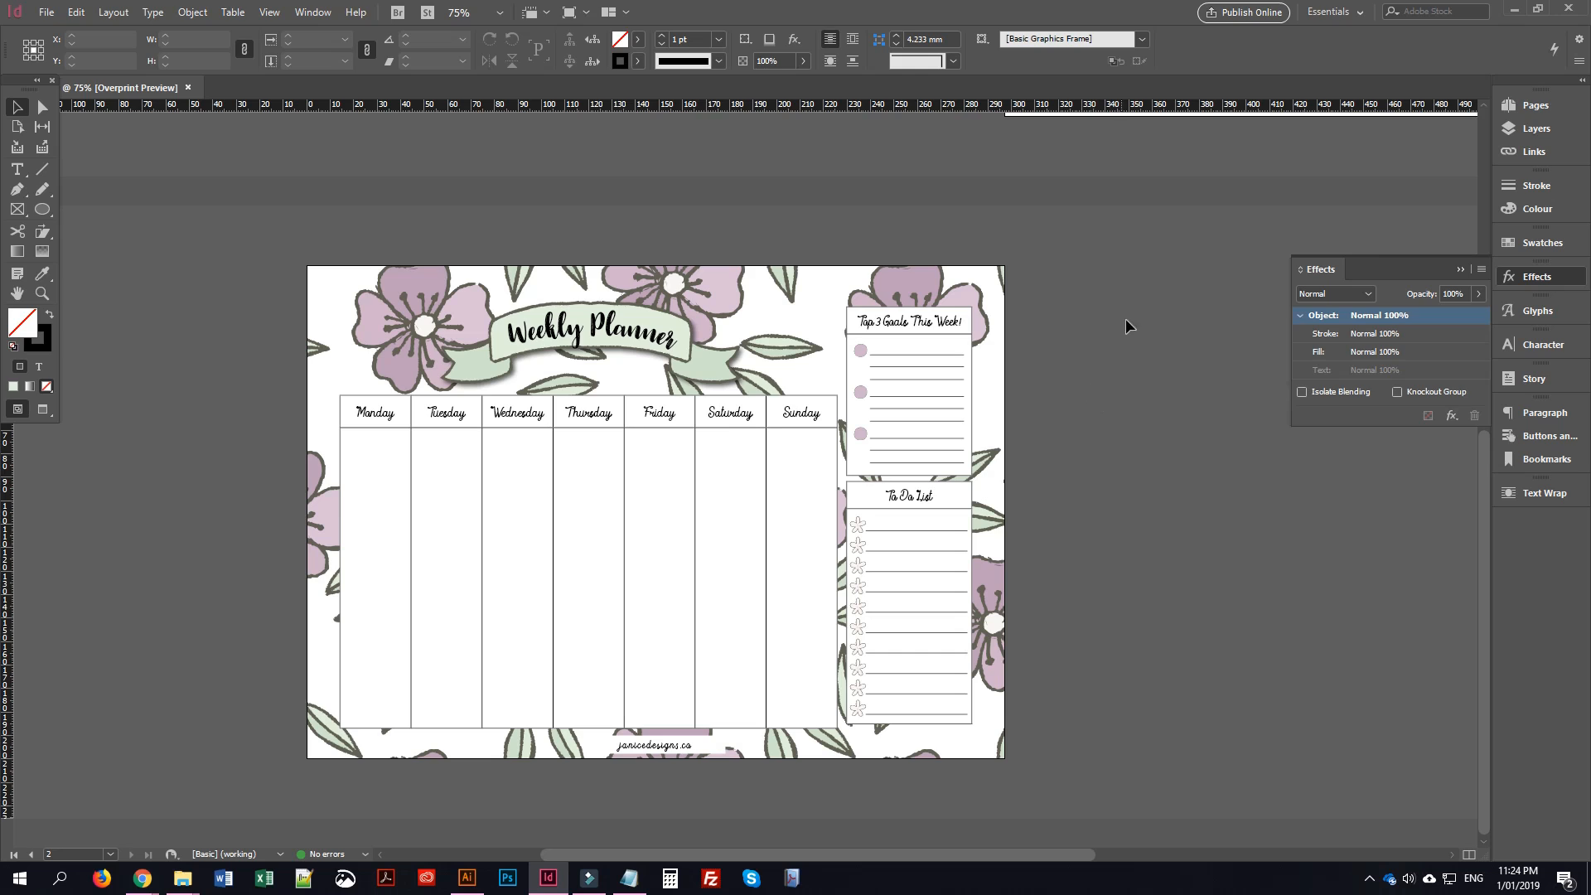
Start exporting the document to Downloads as Weekly Planner.pdf in Adobe PDF (Interactive) format, replacing the existing file
click(48, 13)
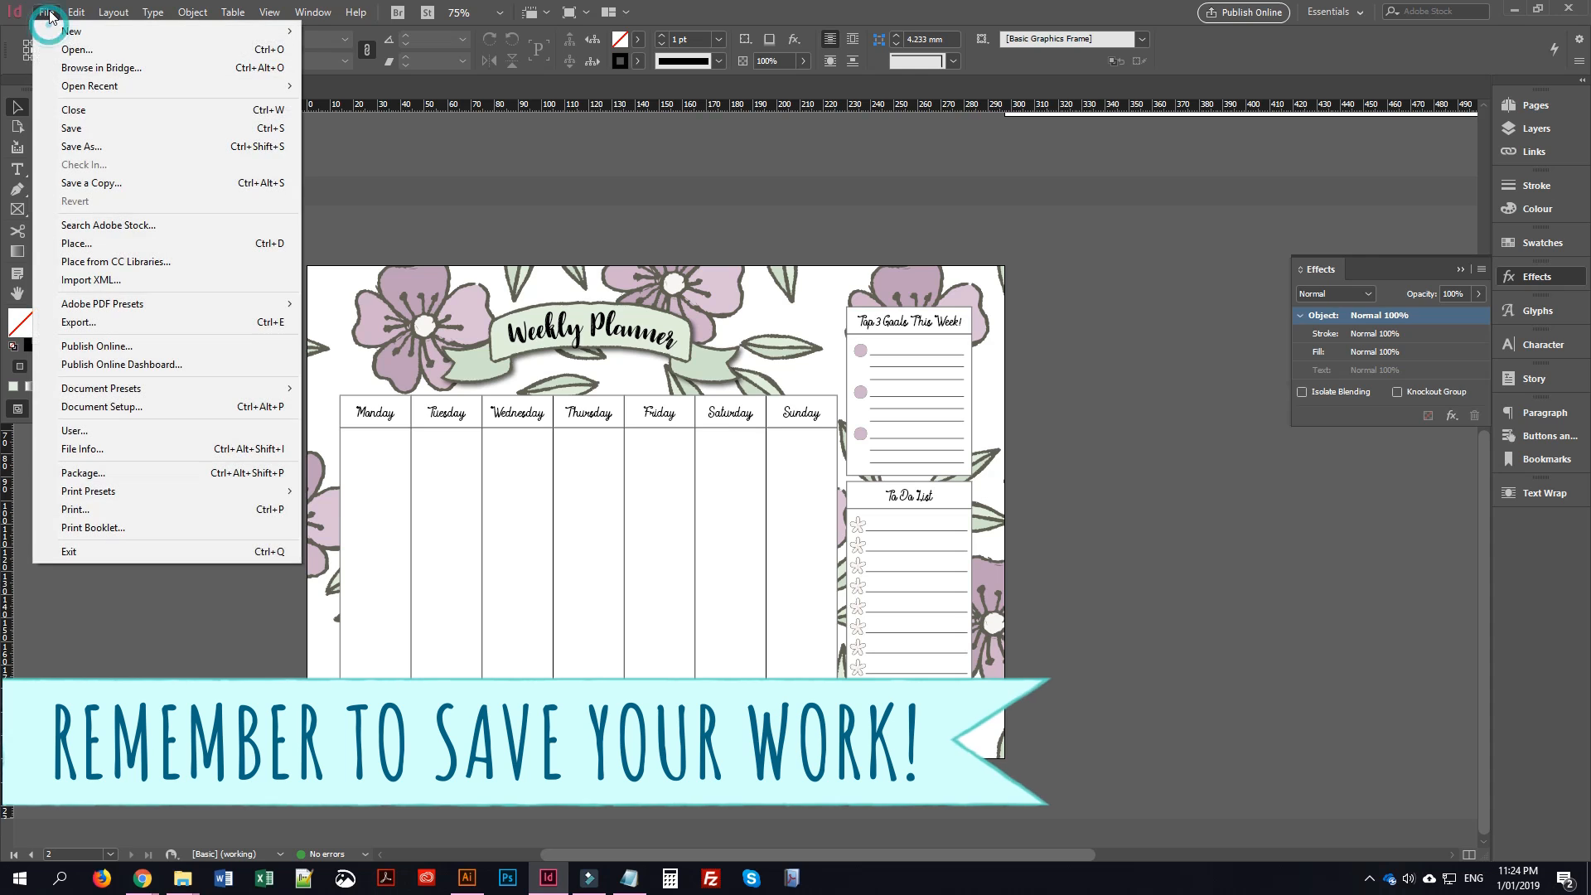
click(156, 326)
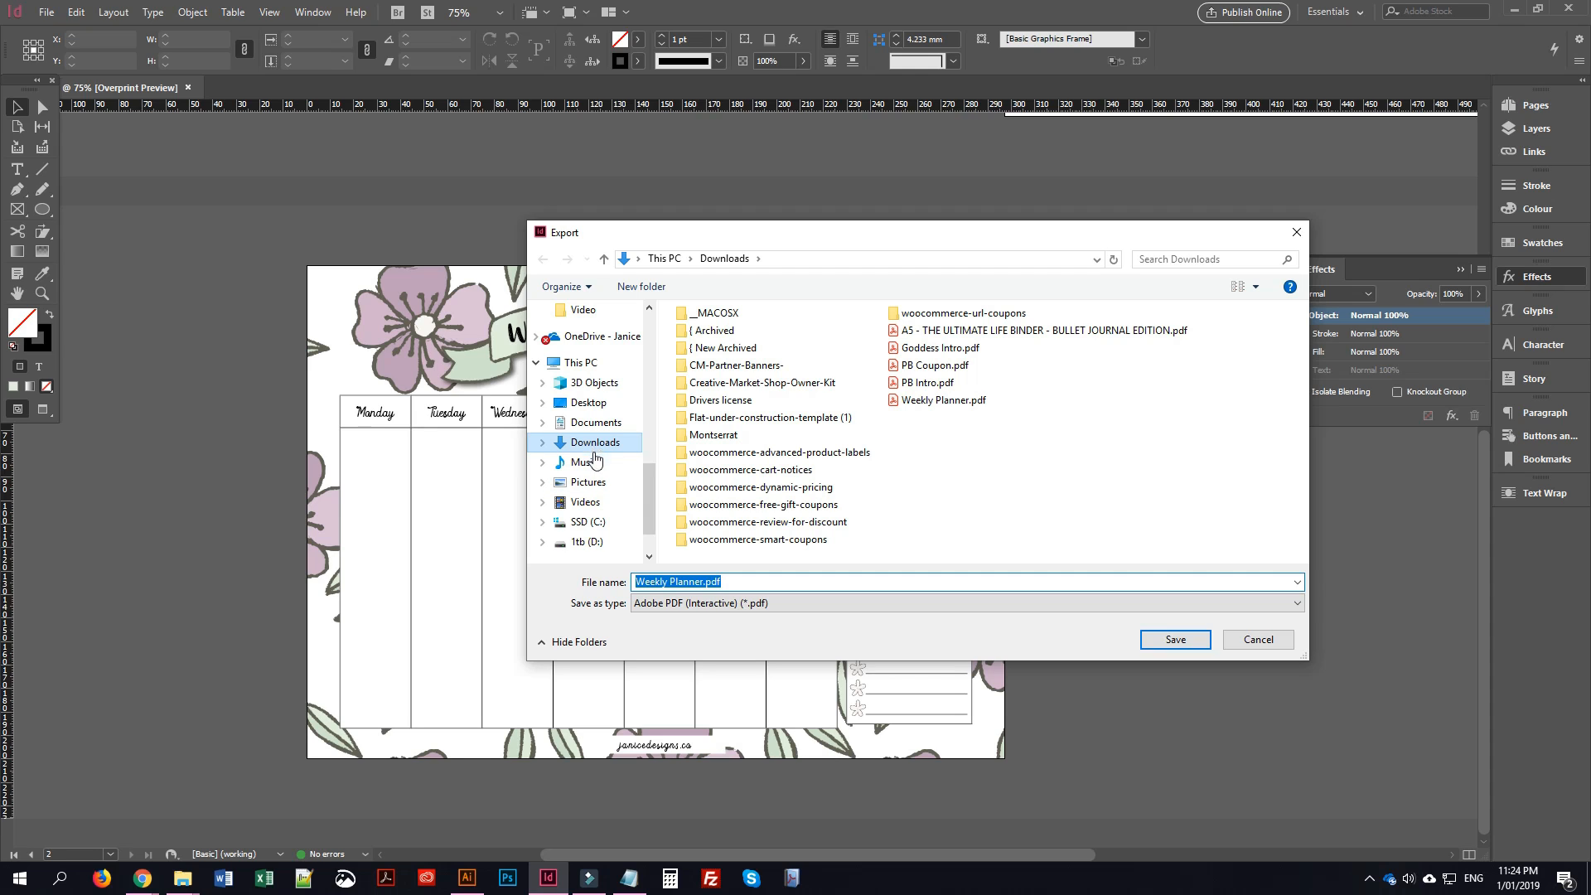
click(777, 602)
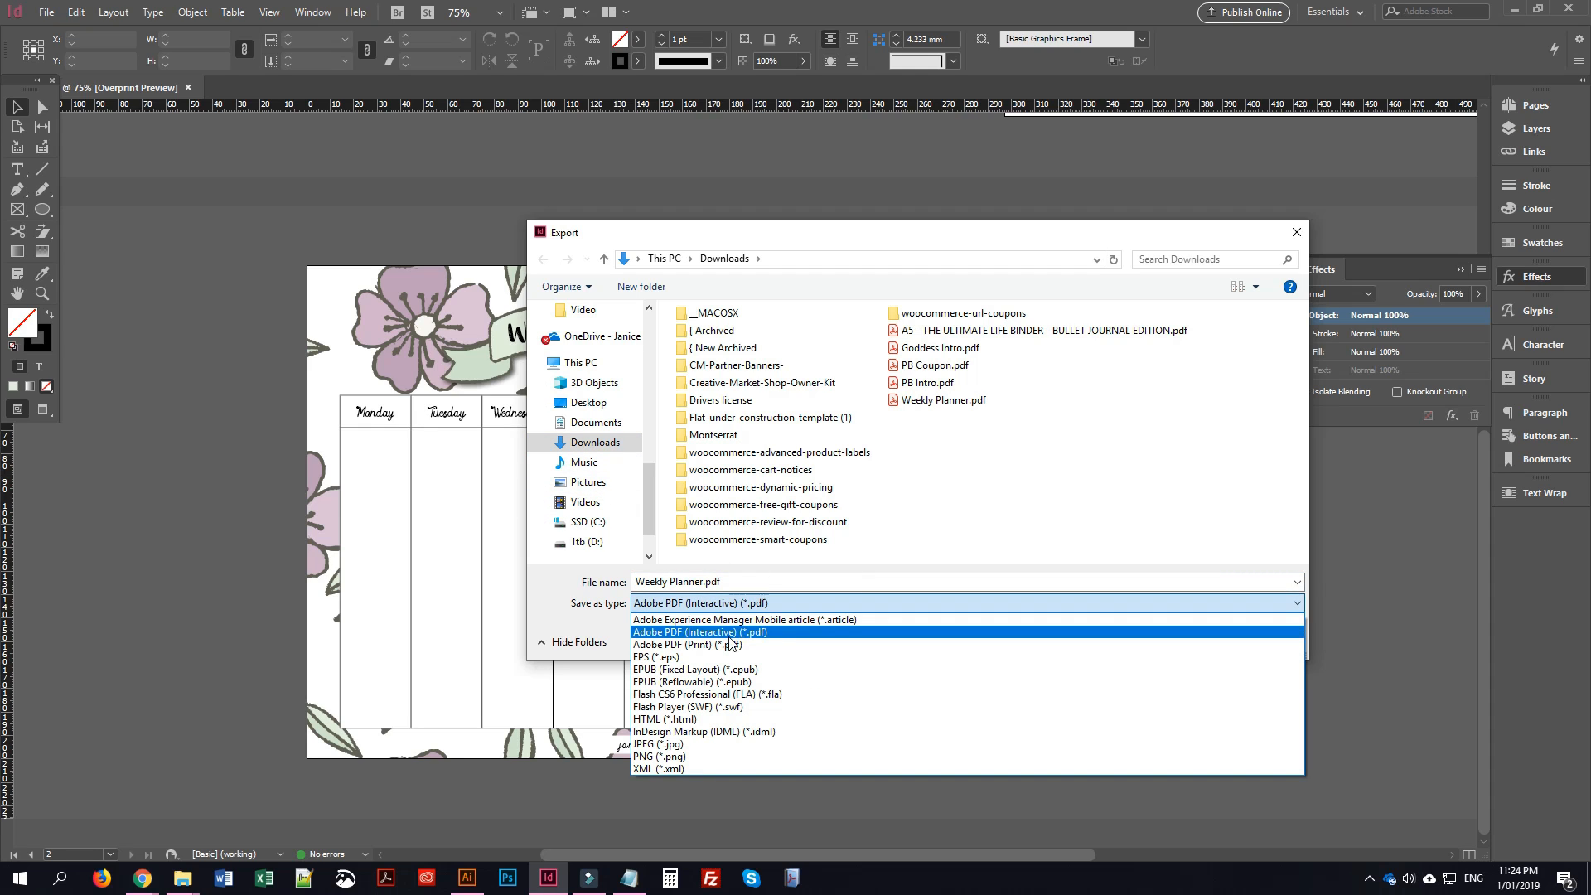
click(756, 587)
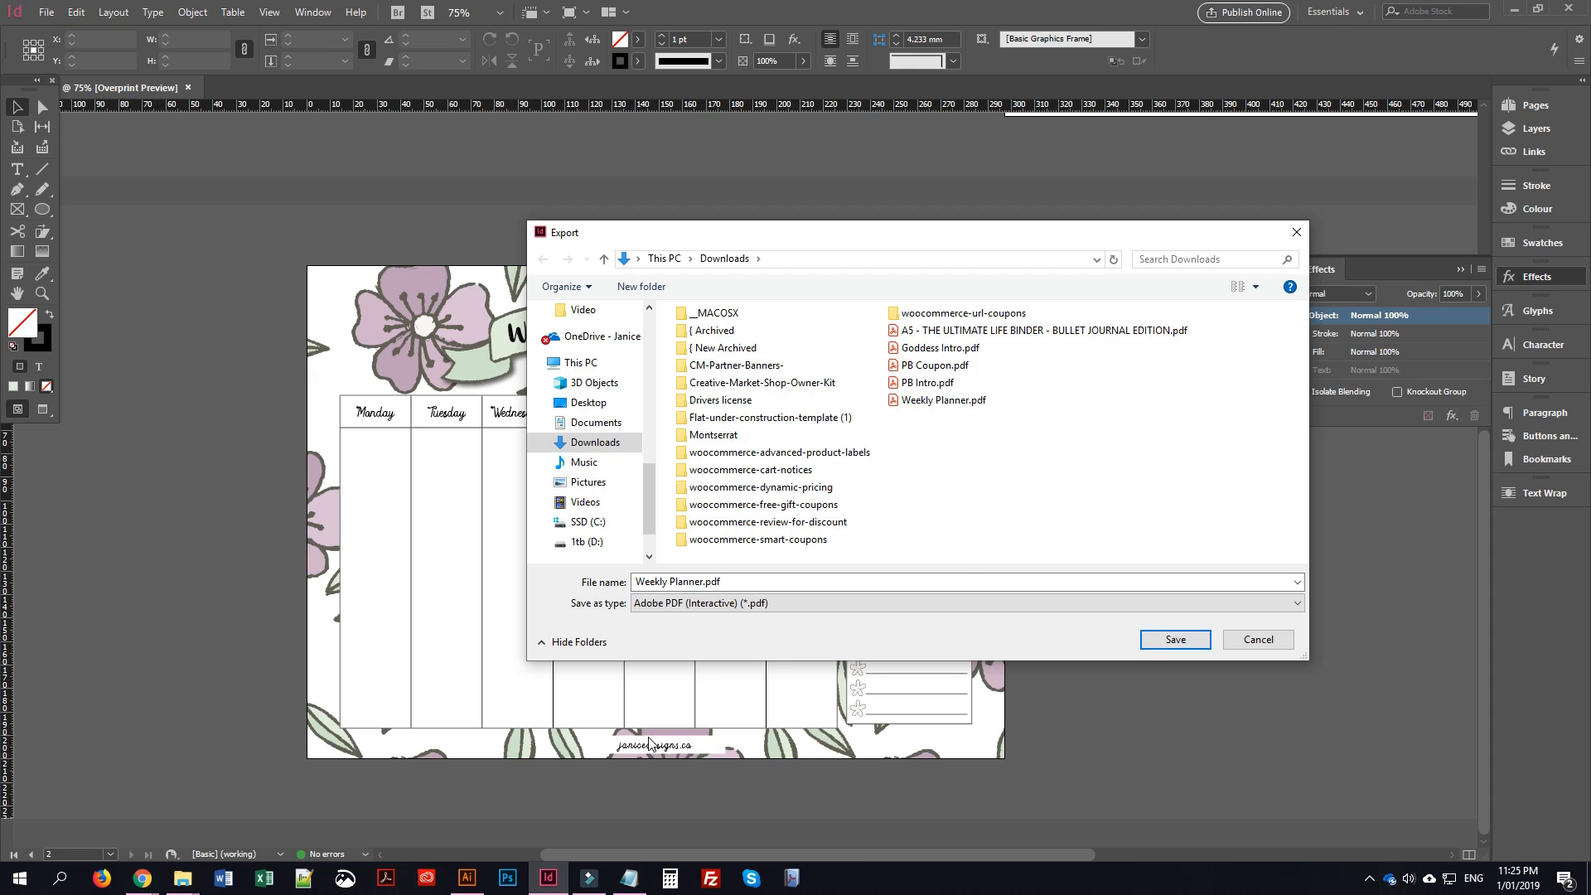
click(1195, 640)
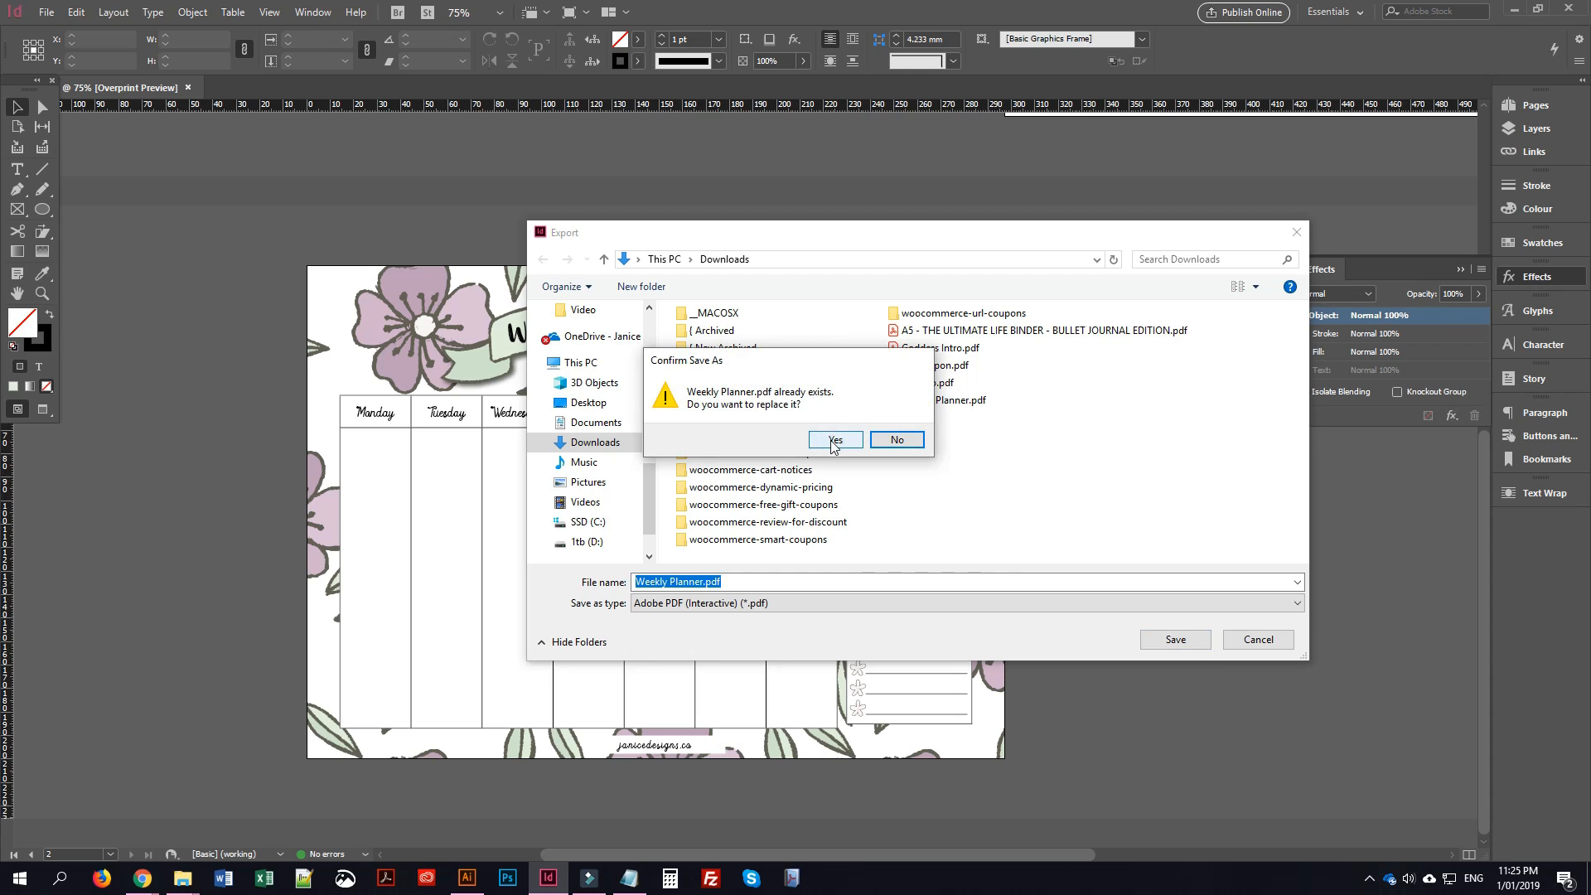
click(834, 441)
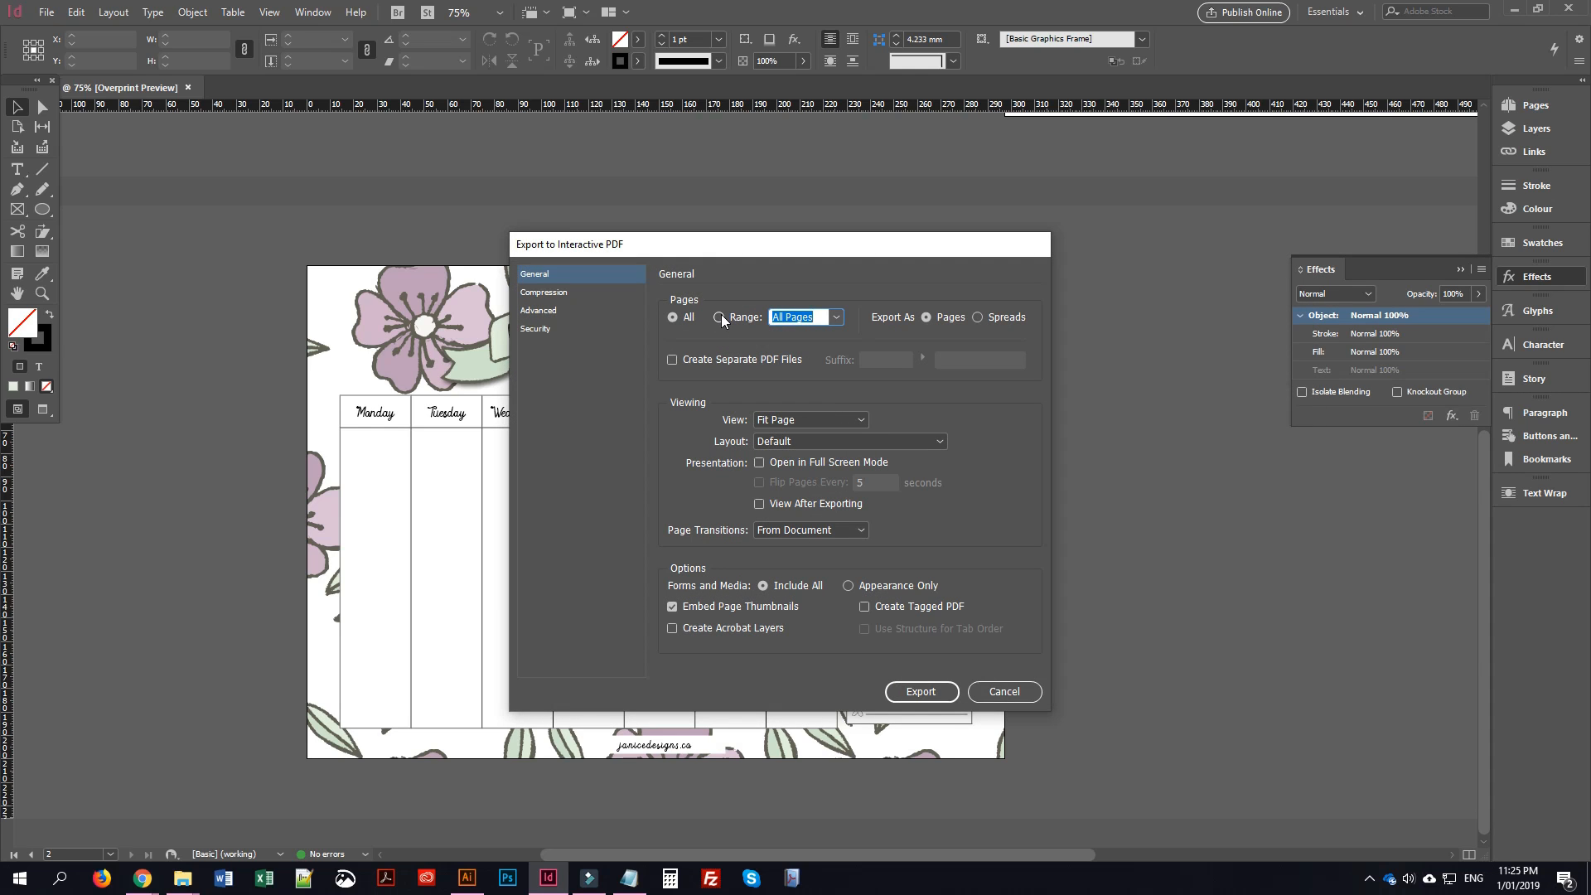
Try limiting the PDF export range to page 2, and switch back to exporting all pages
click(718, 317)
click(736, 319)
drag(800, 315, 769, 317)
click(689, 315)
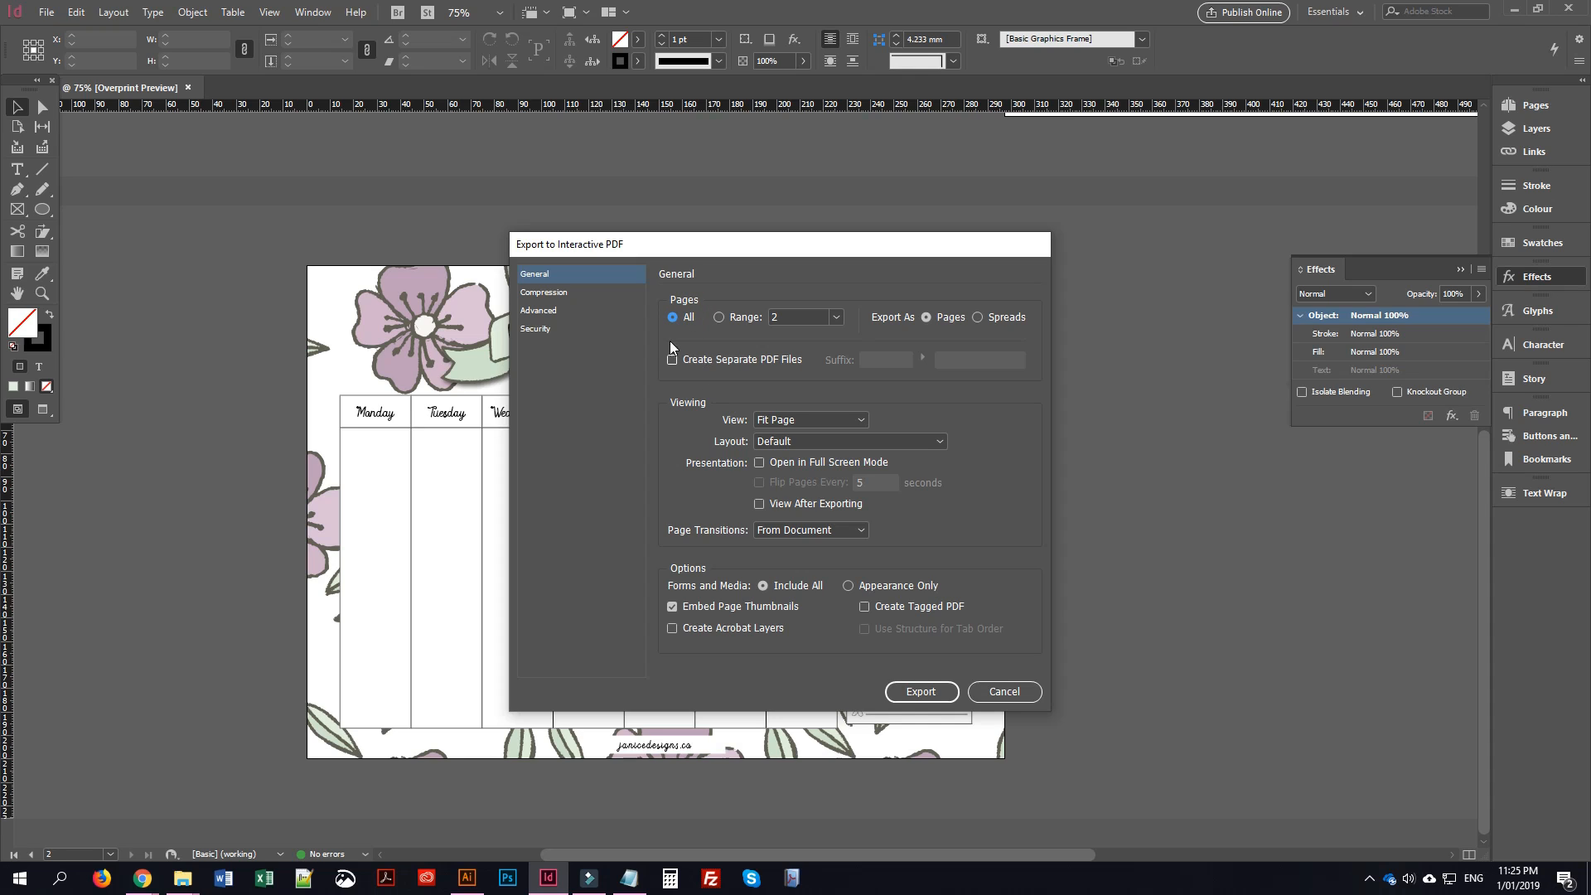
Review the interactive PDF's image compression and resolution options, and compare them with the general export settings
click(547, 293)
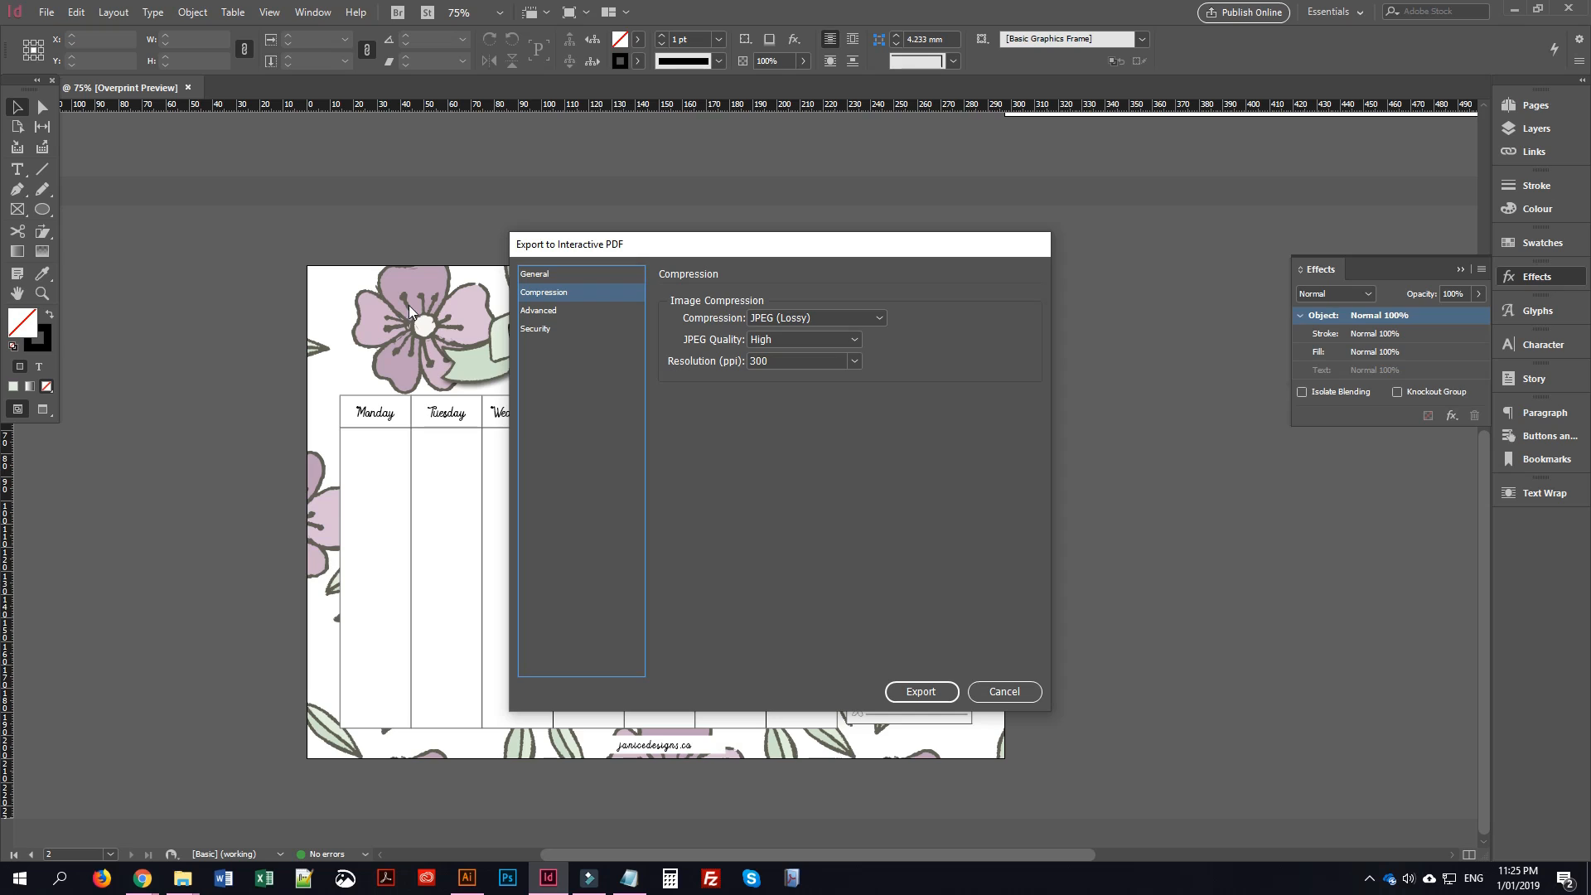
click(833, 363)
click(858, 364)
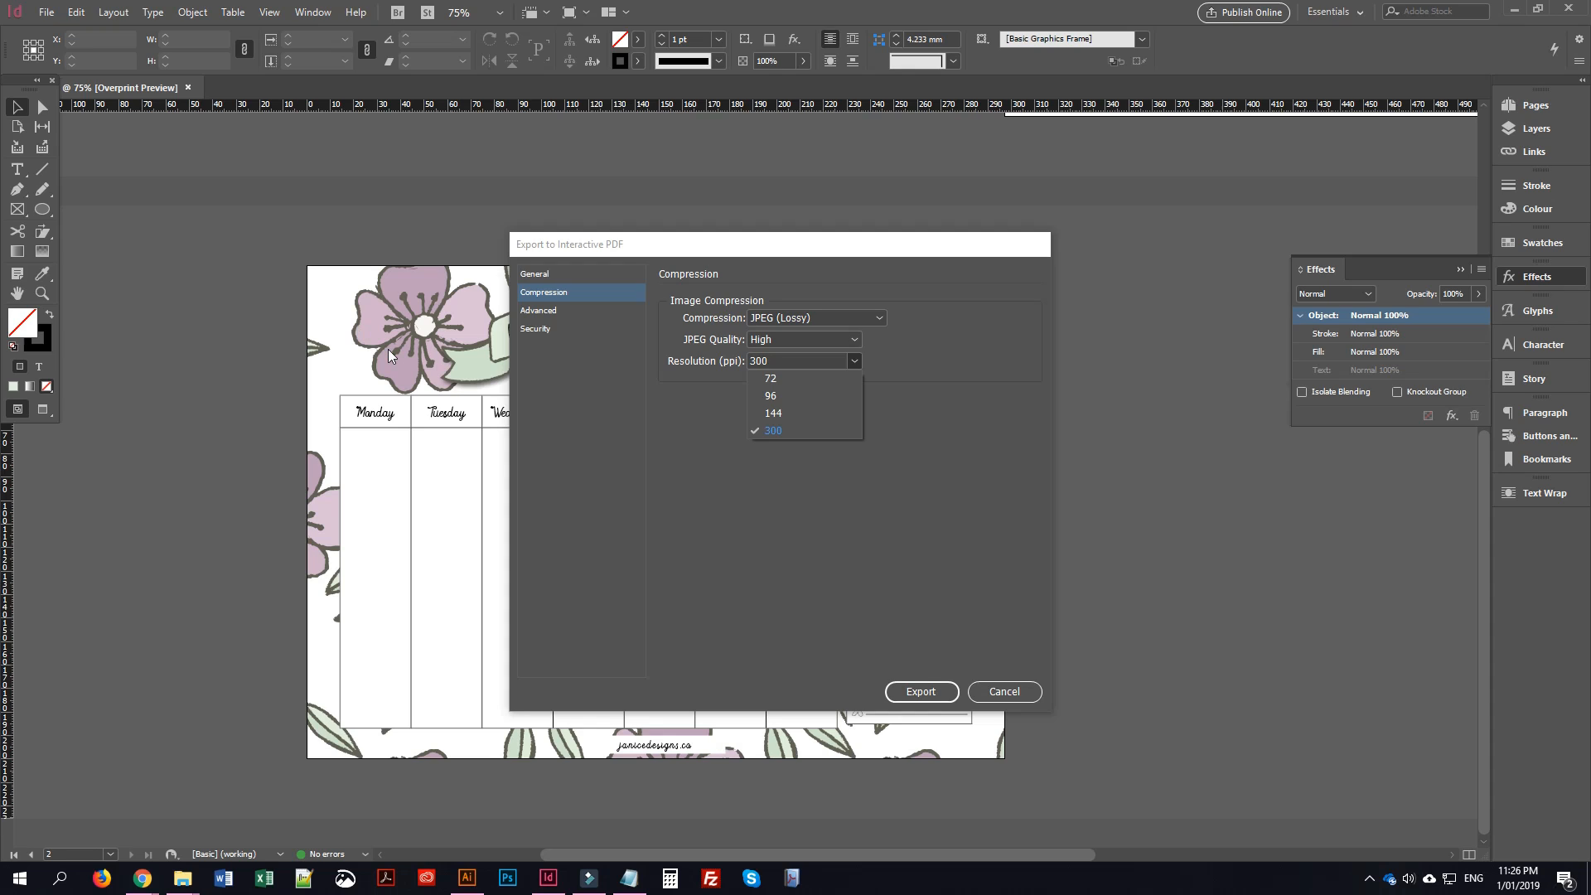
click(788, 506)
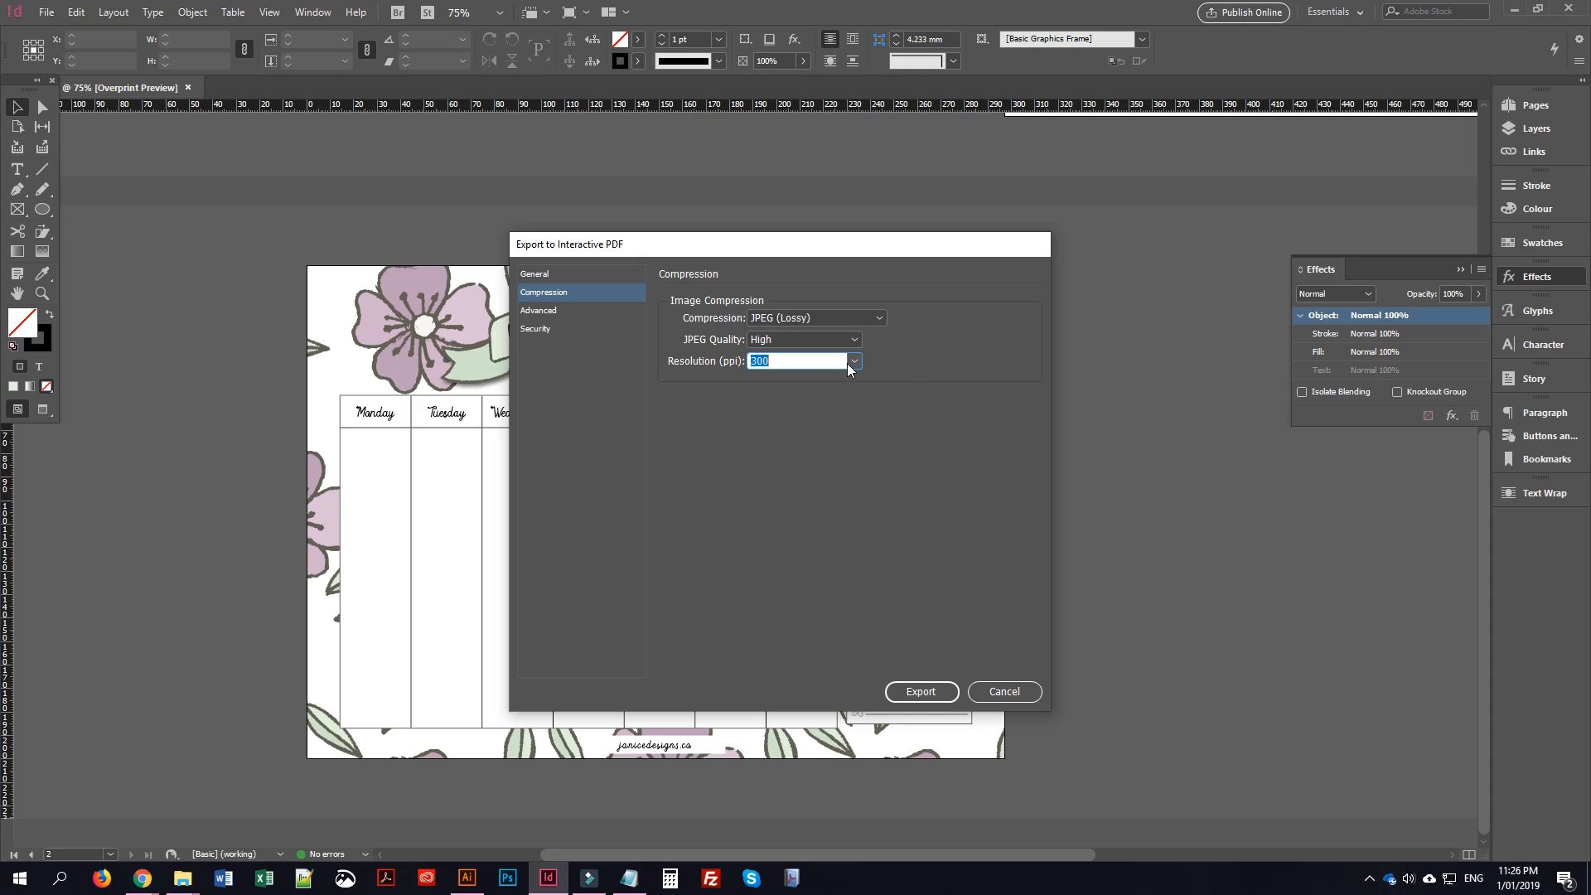
click(573, 274)
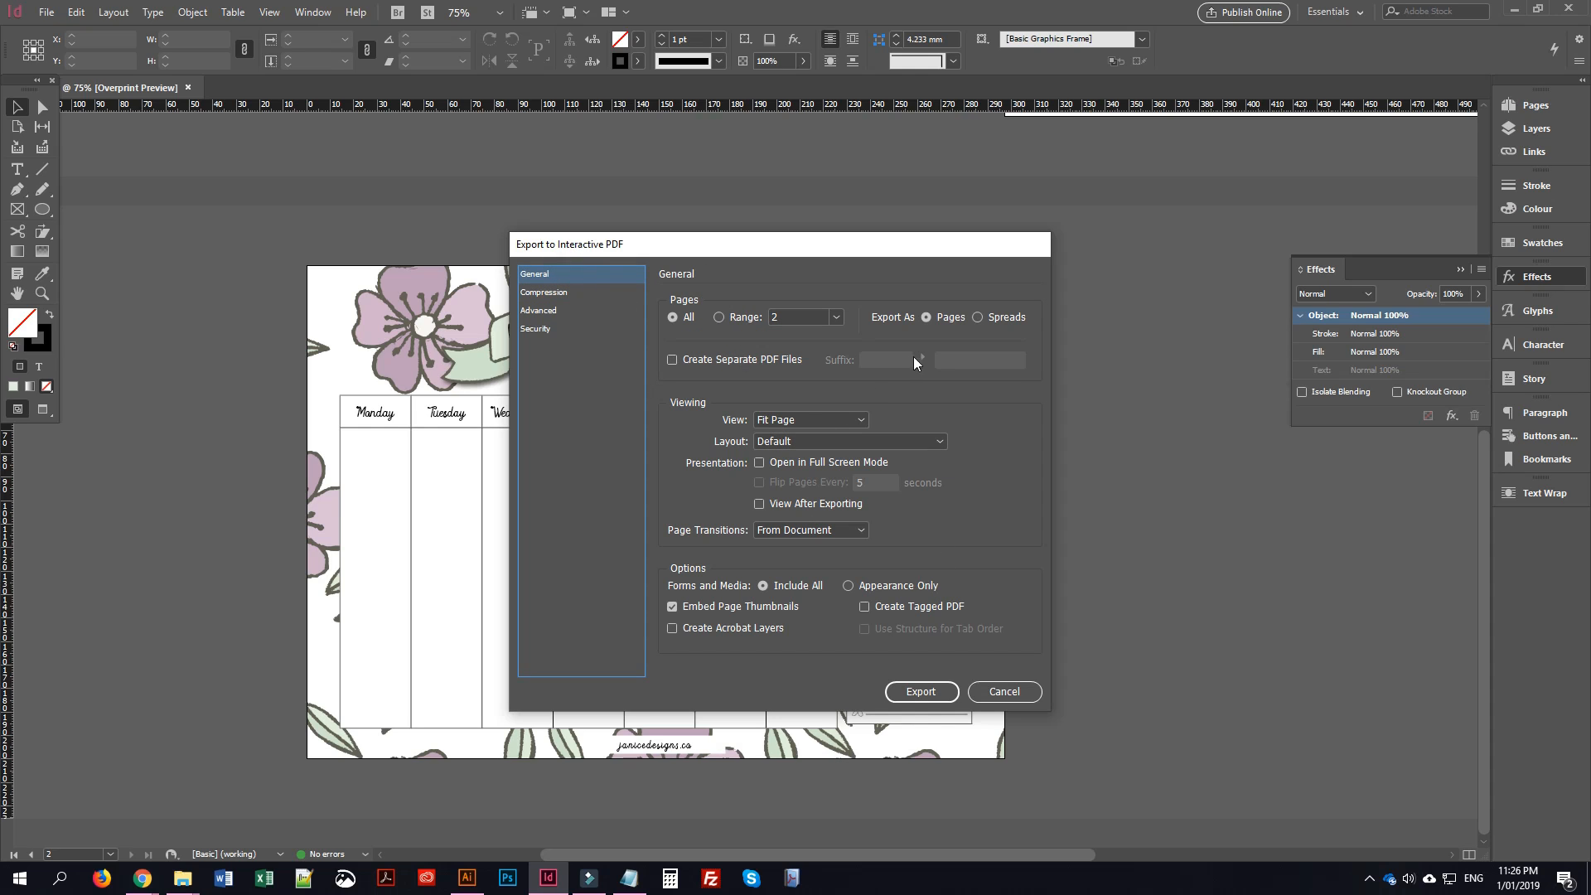
click(584, 292)
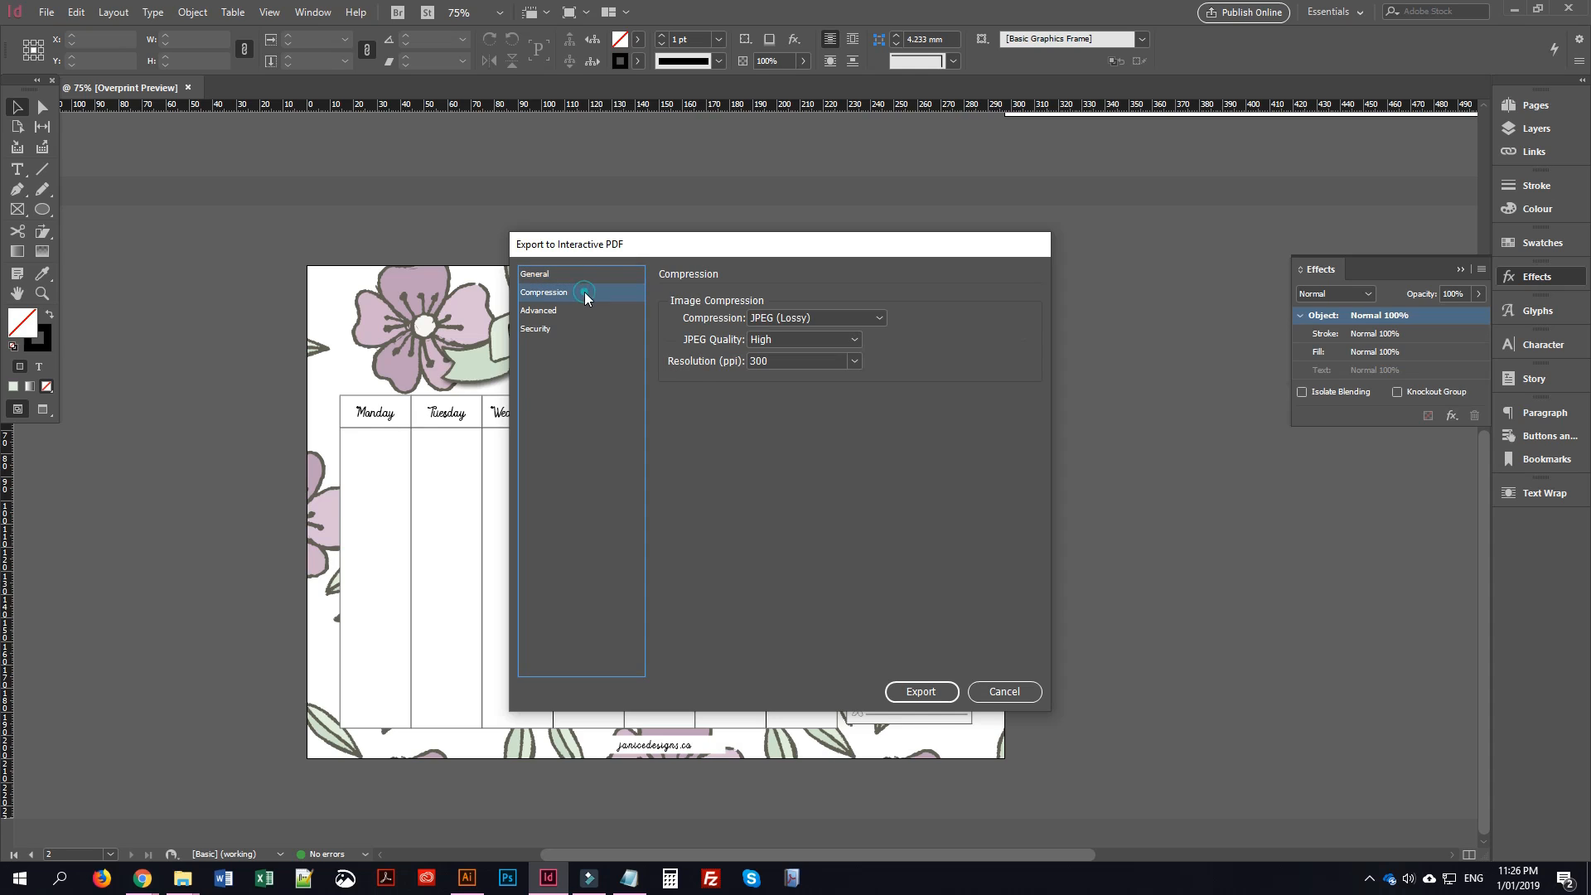
click(575, 277)
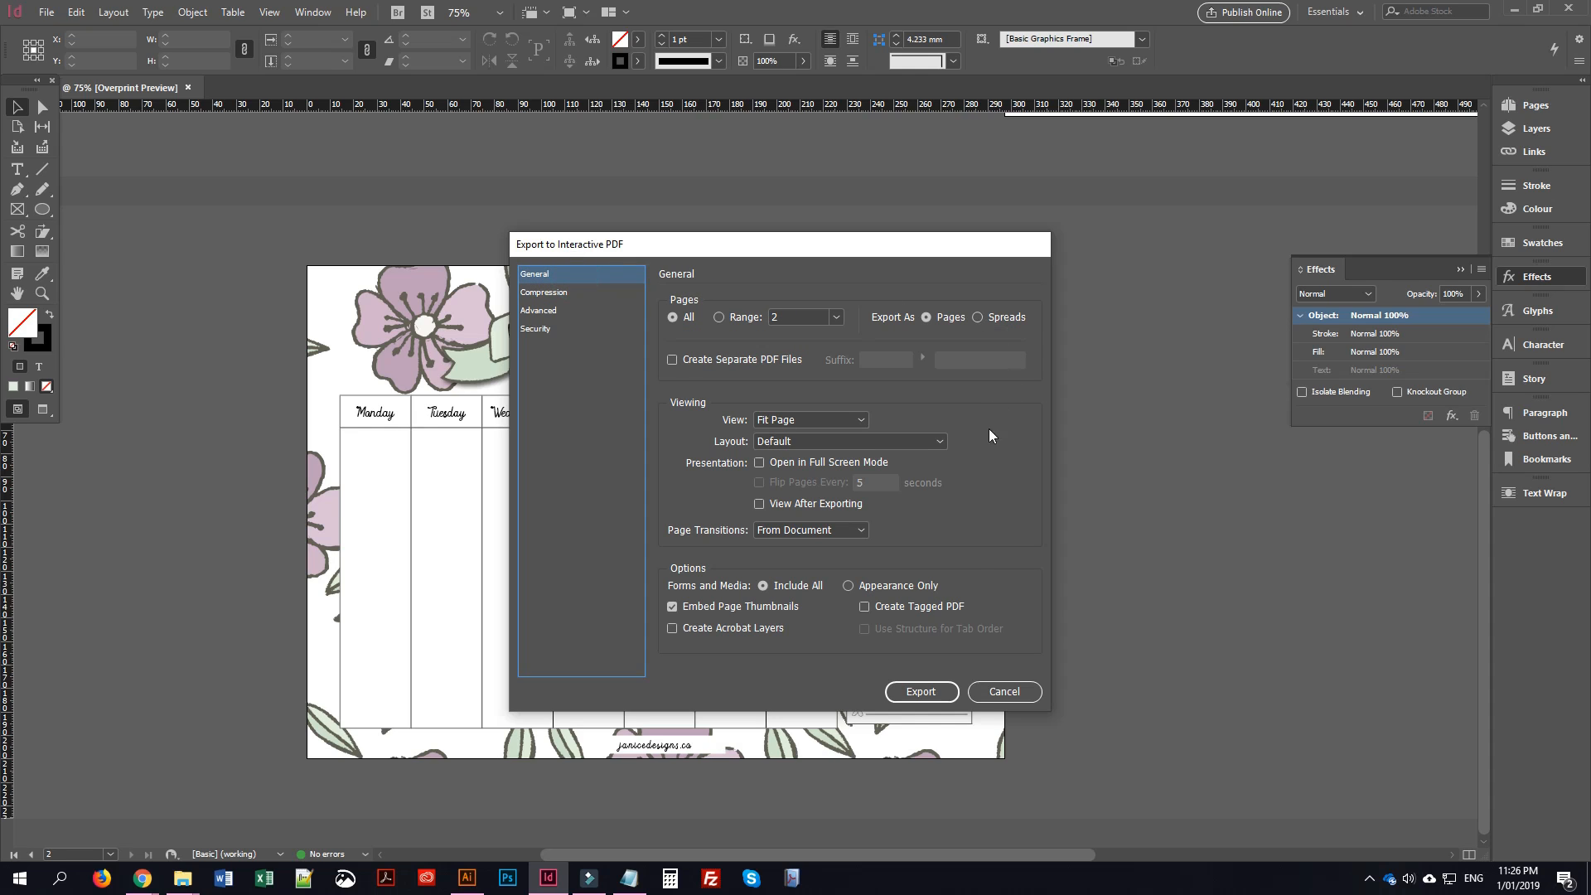
Export all pages as the interactive PDF, and open Weekly Planner.pdf from the Downloads folder in File Explorer
click(921, 693)
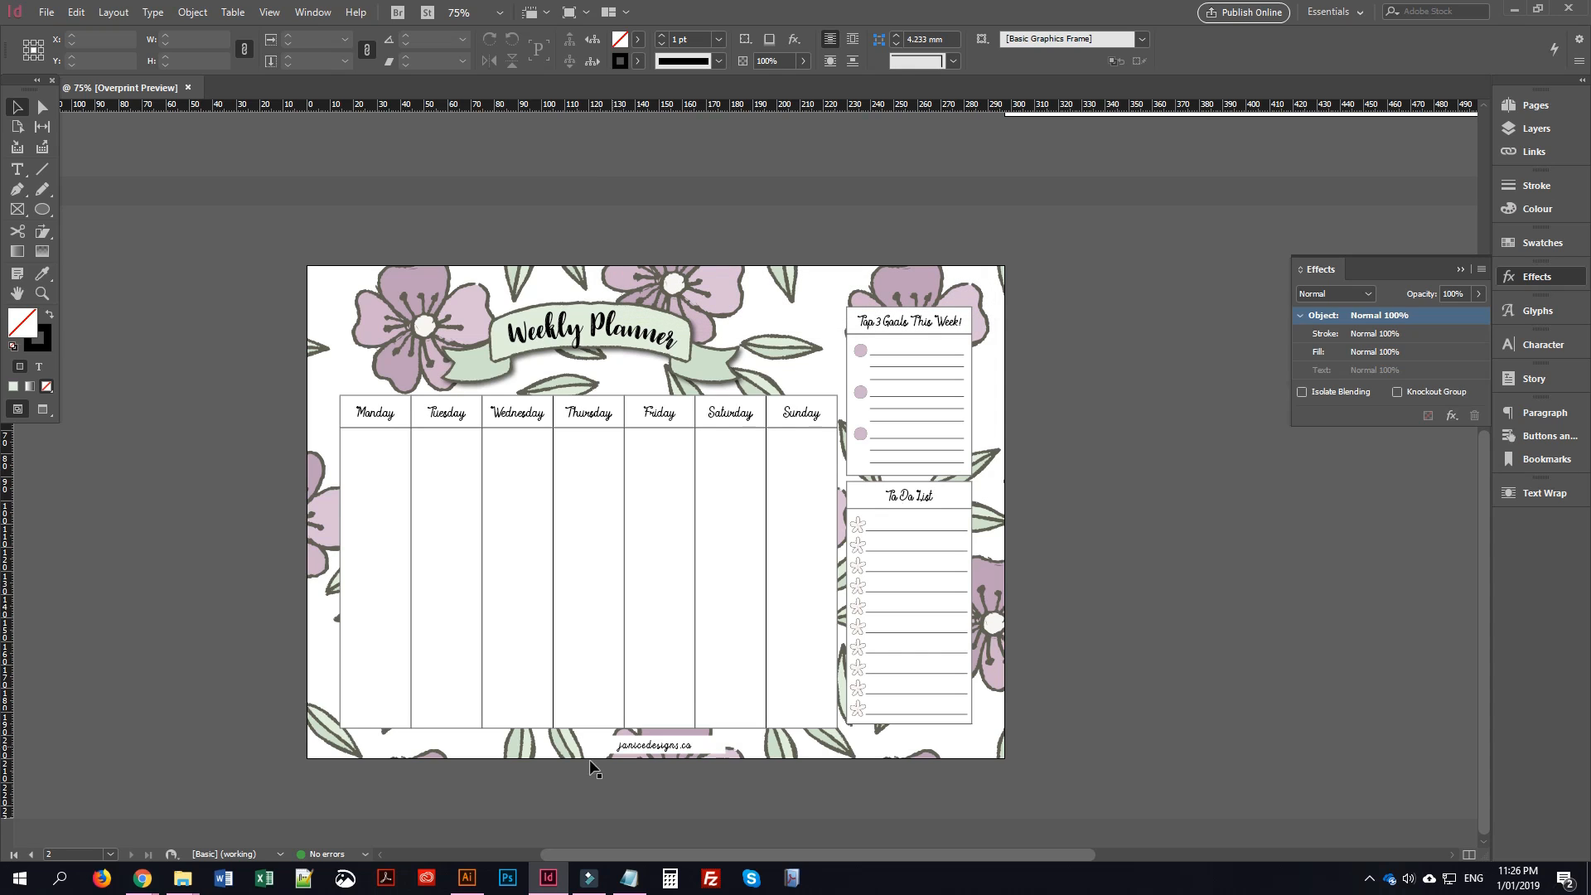
click(168, 873)
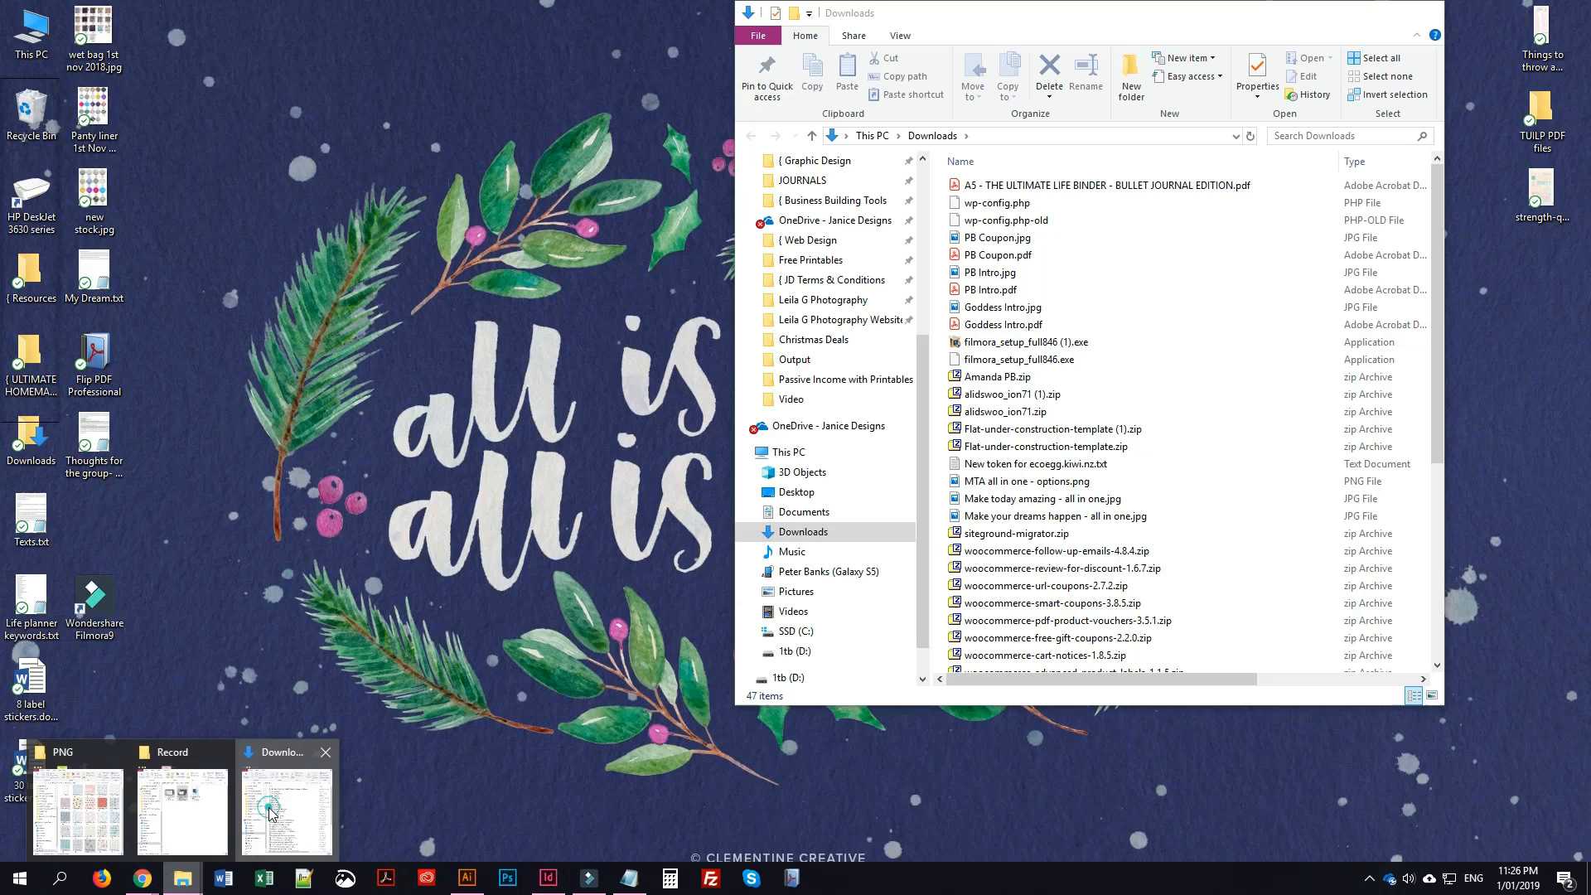
click(273, 808)
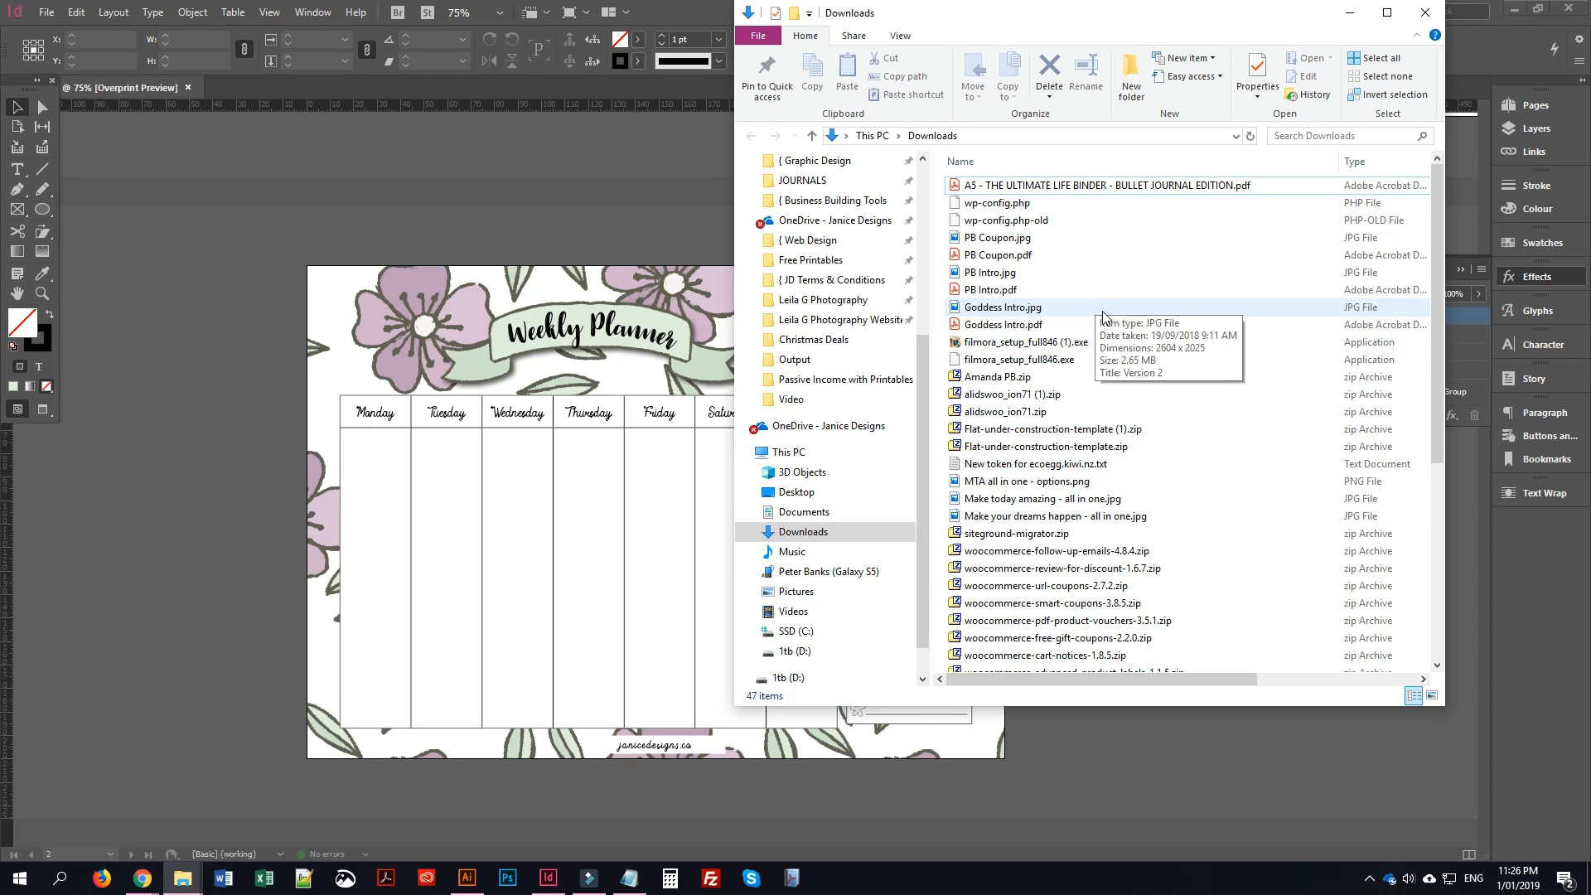
scroll(1161, 323, down, 6)
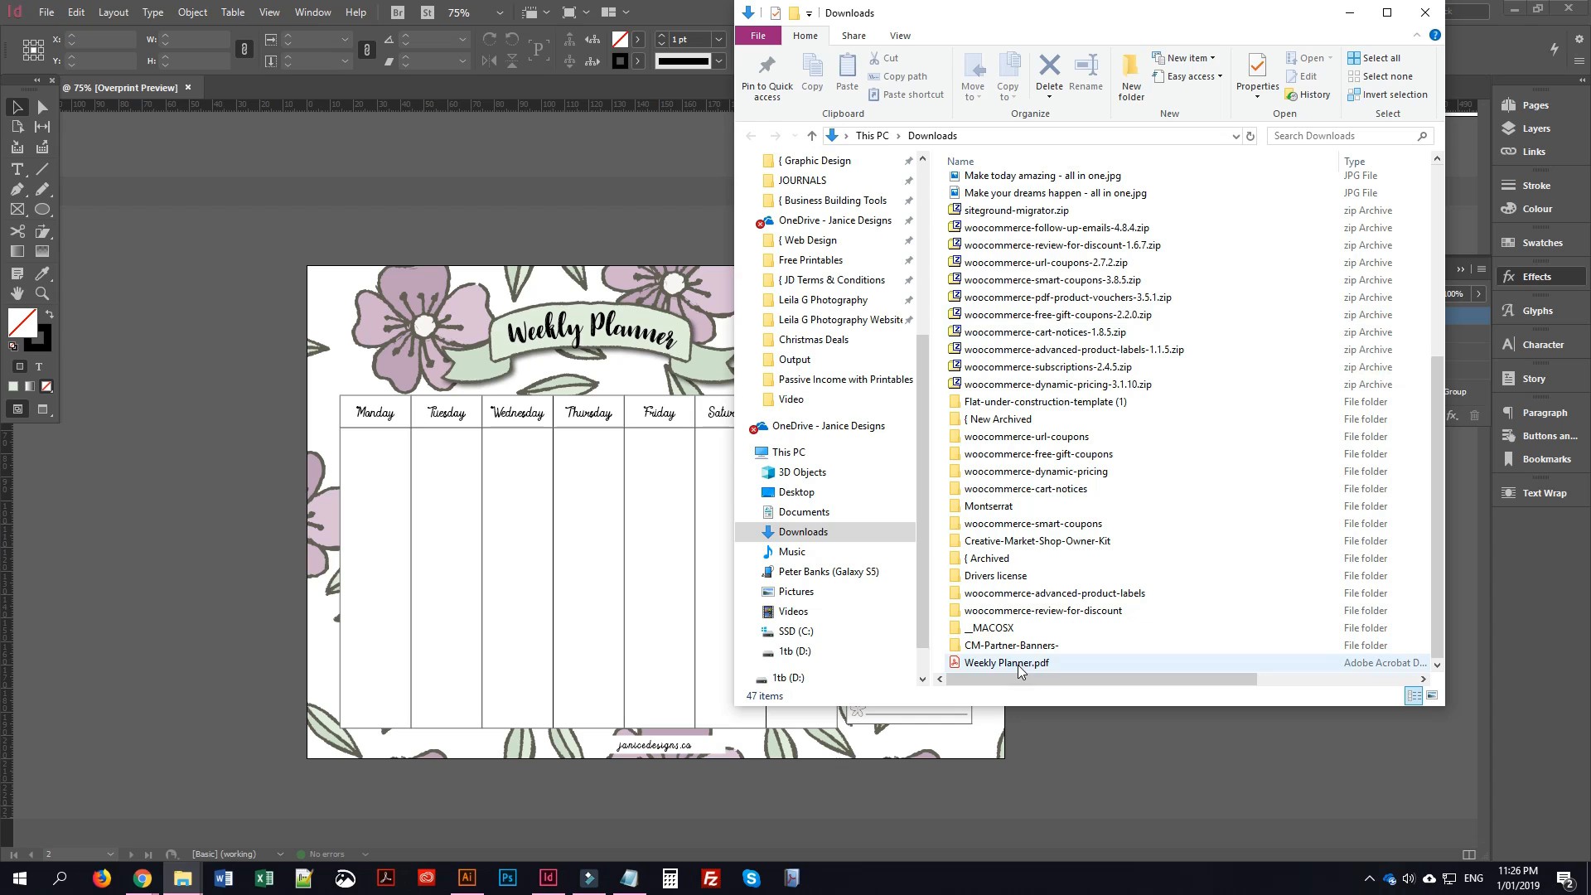
click(1015, 662)
key(Return)
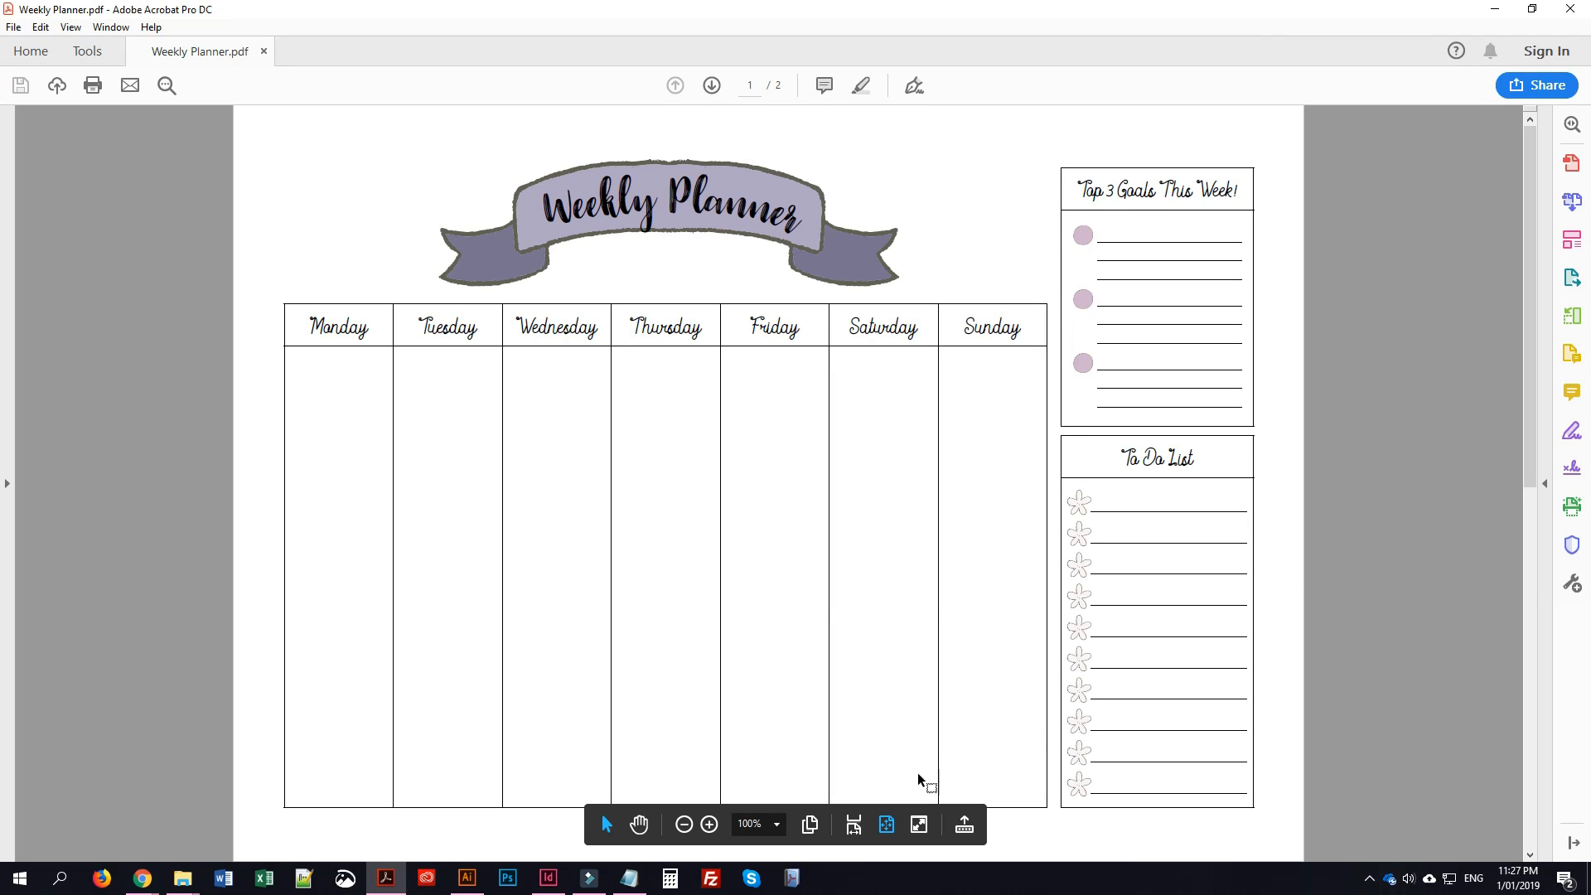
Test the janicedesigns.co footer hyperlink on the PDF's plain planner page, and view the floral planner on page 2
drag(601, 814, 113, 398)
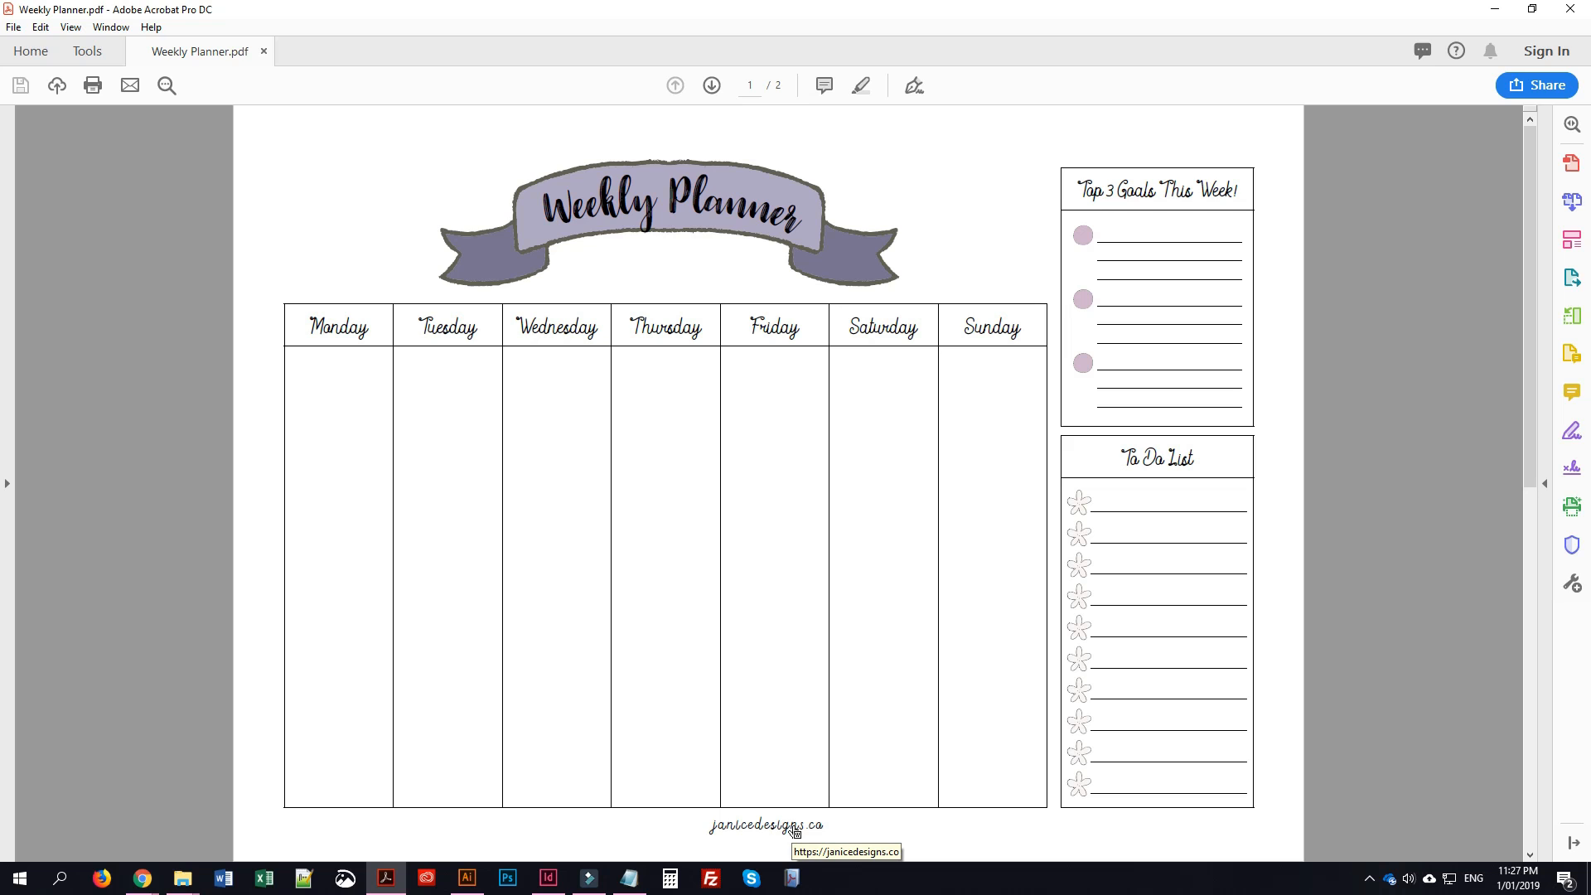
click(796, 832)
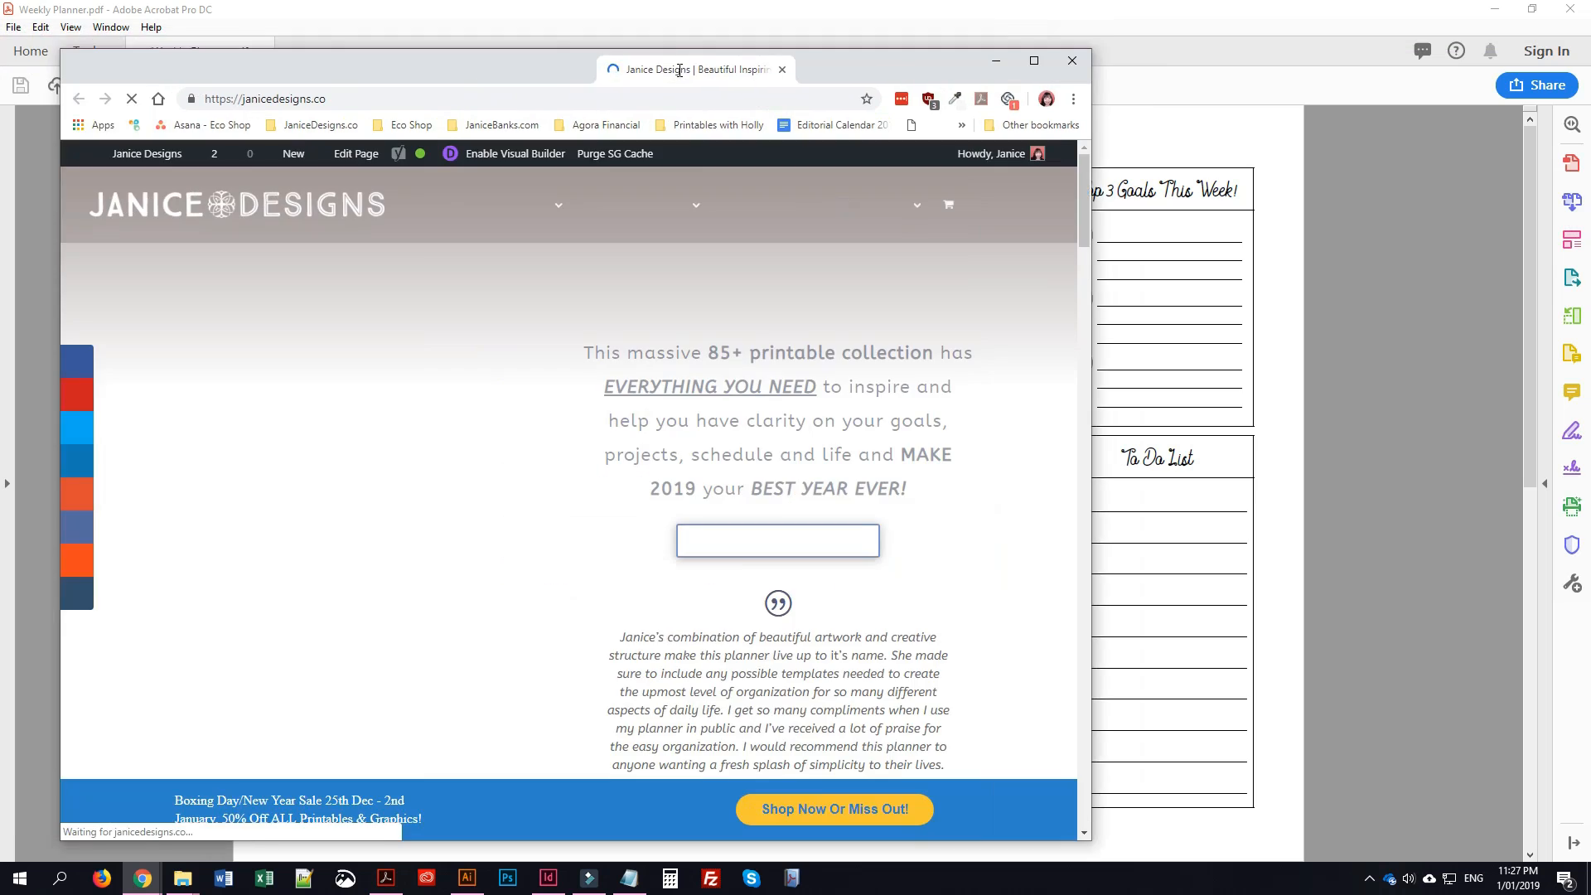
double_click(492, 60)
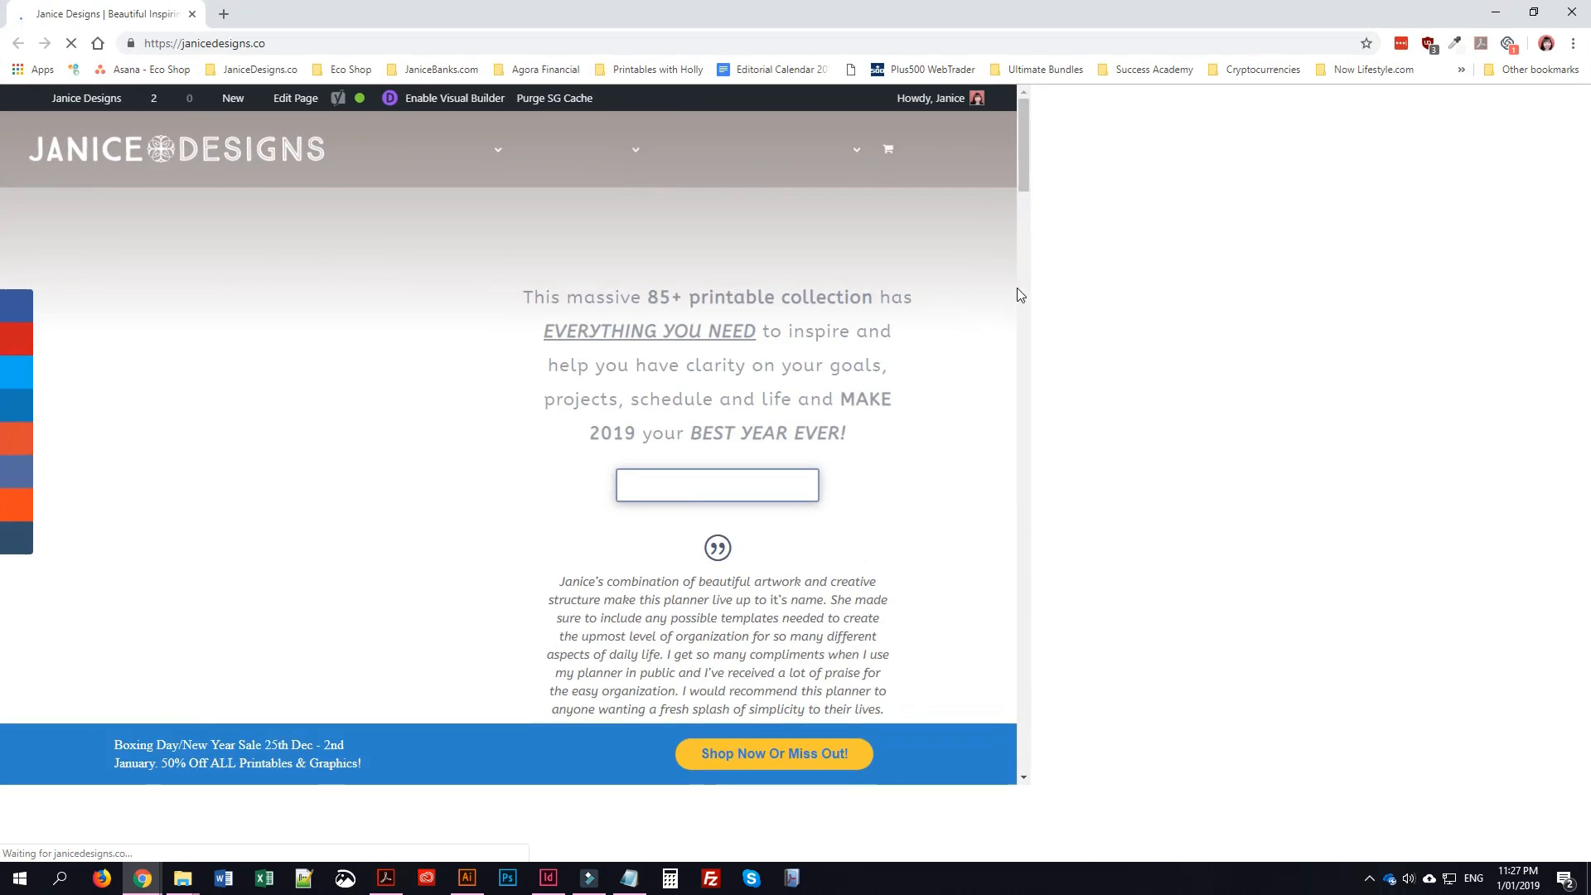
click(1569, 18)
scroll(941, 763, down, 1)
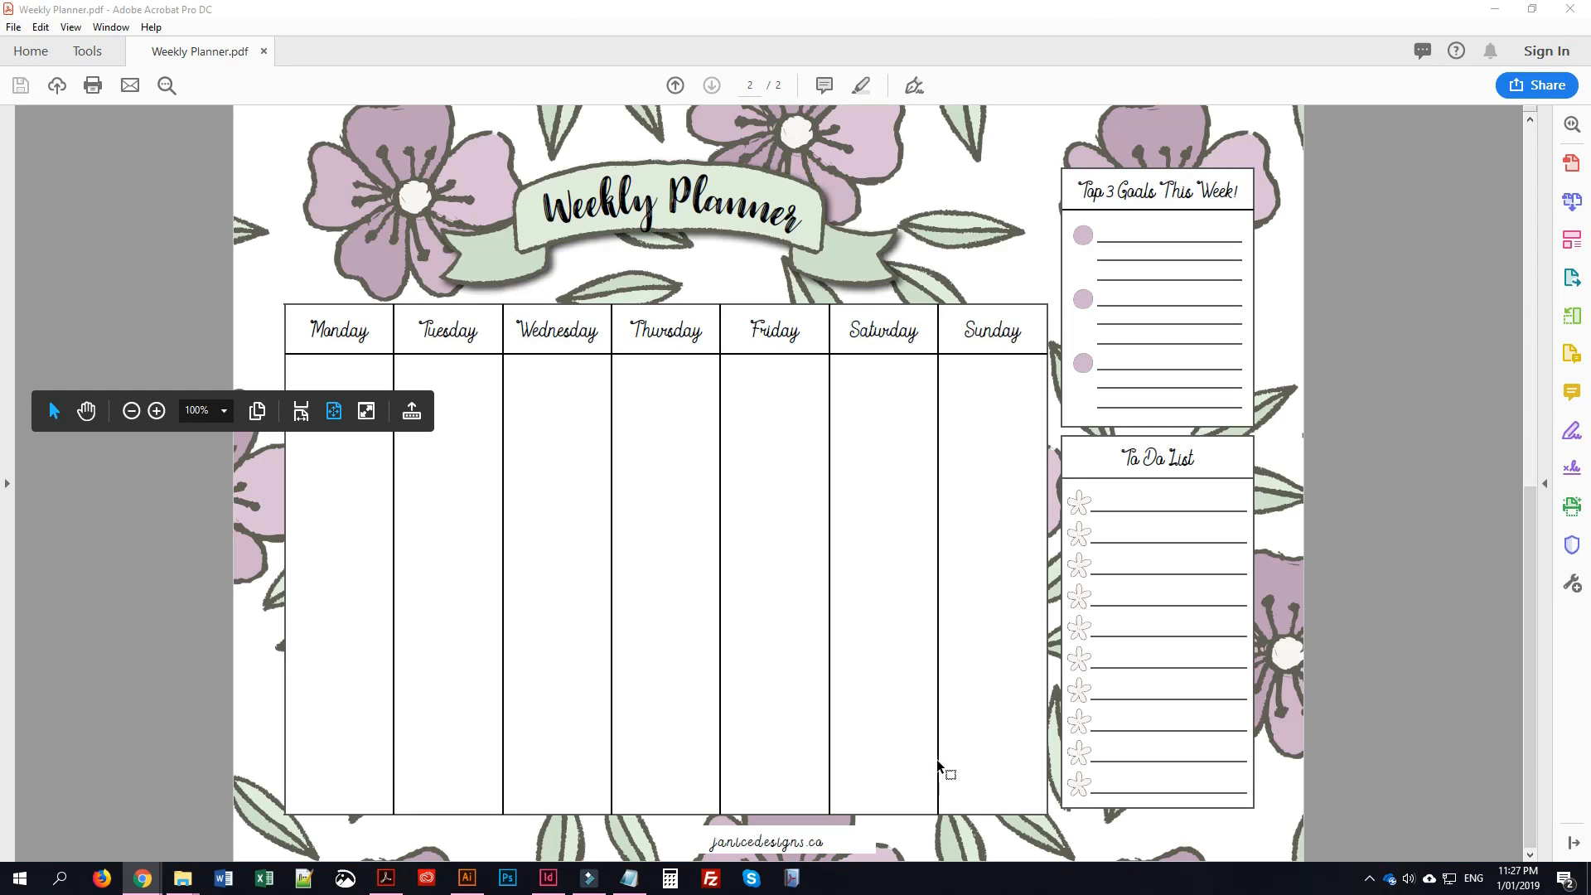